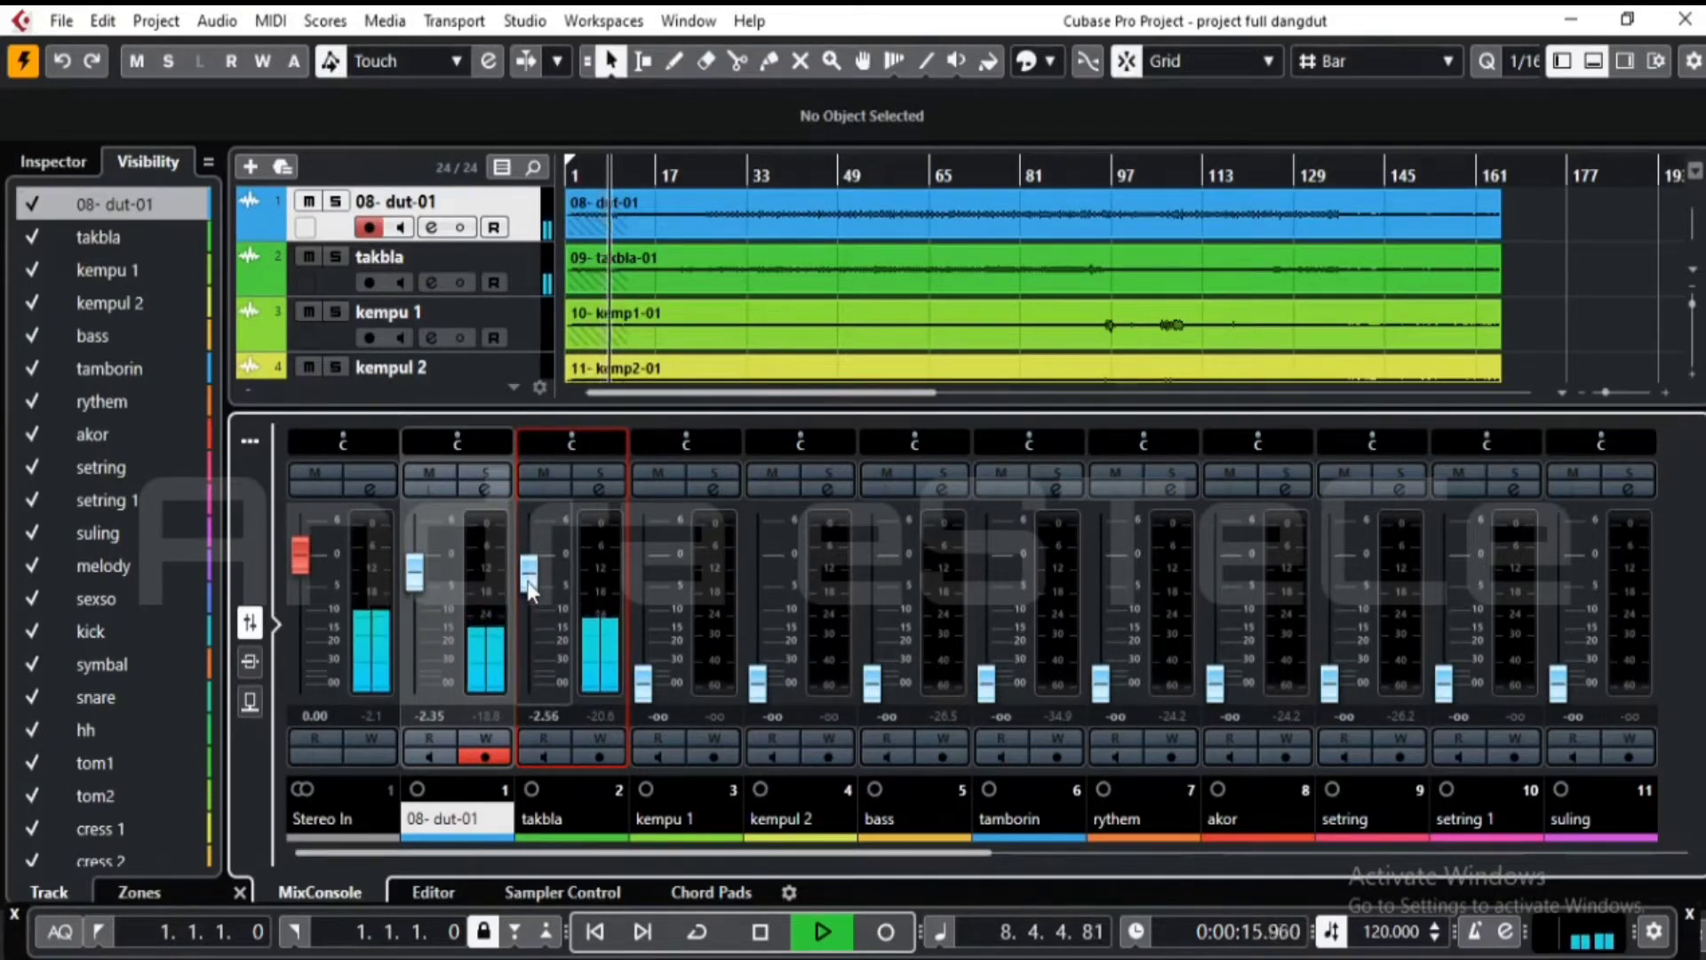
# - Open the channel settings of the 08- dut-01 track and take its equalizer out of bypass
pyautogui.click(433, 228)
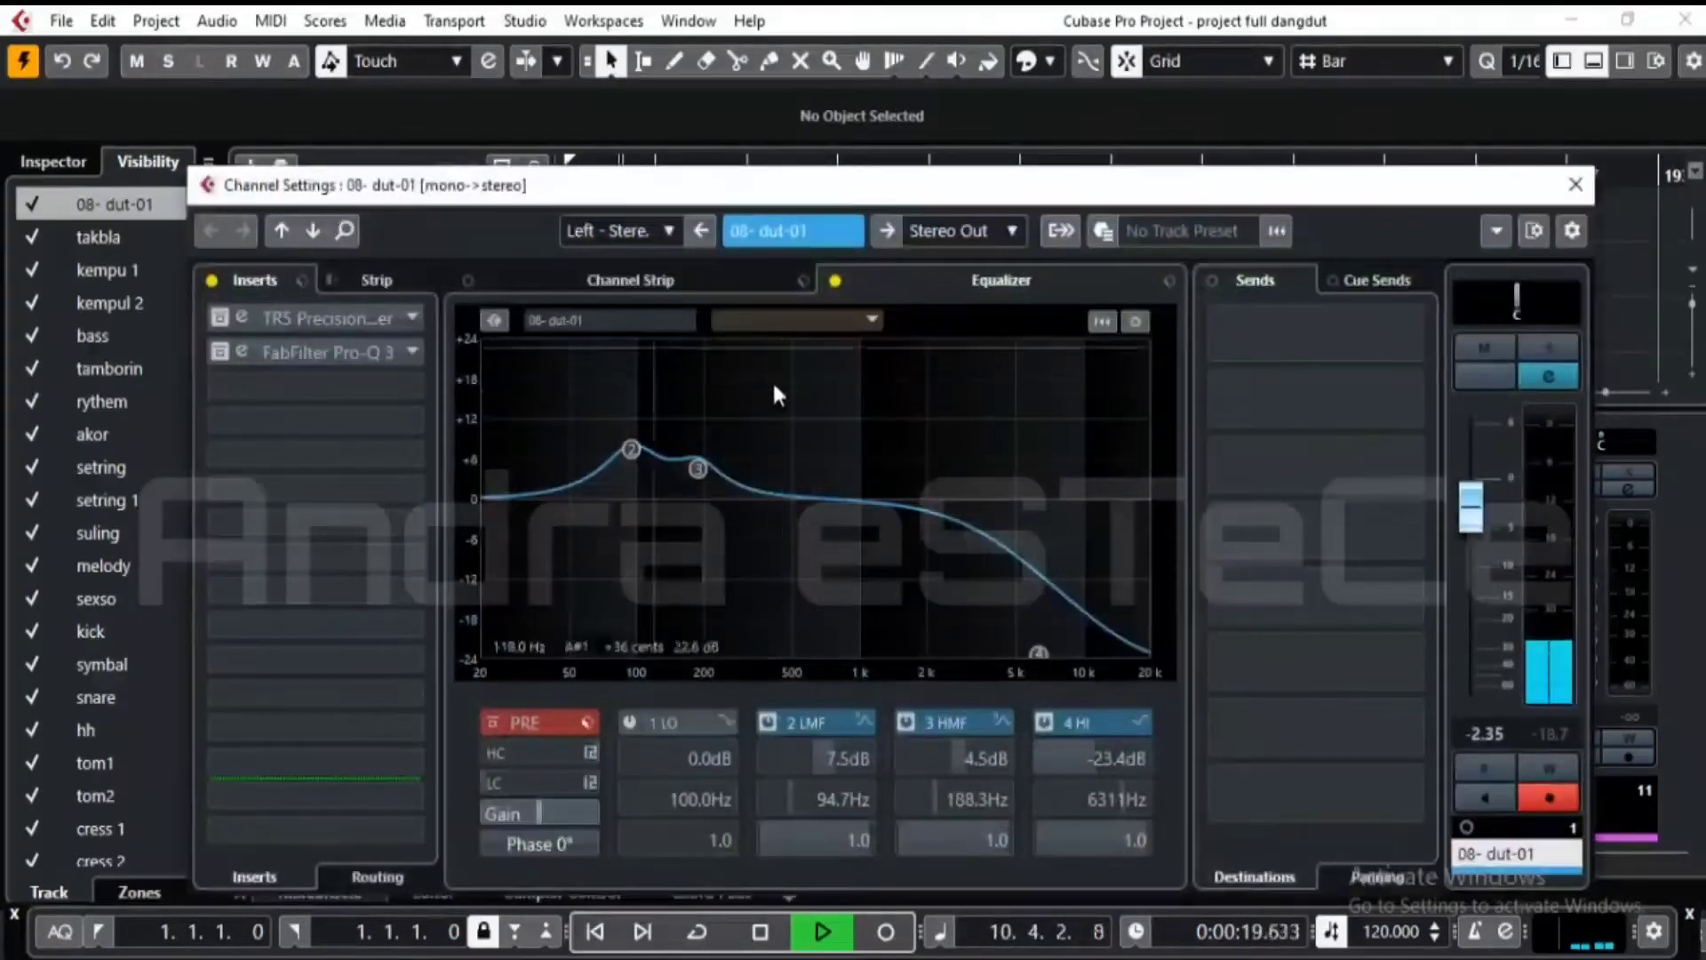
pyautogui.click(835, 281)
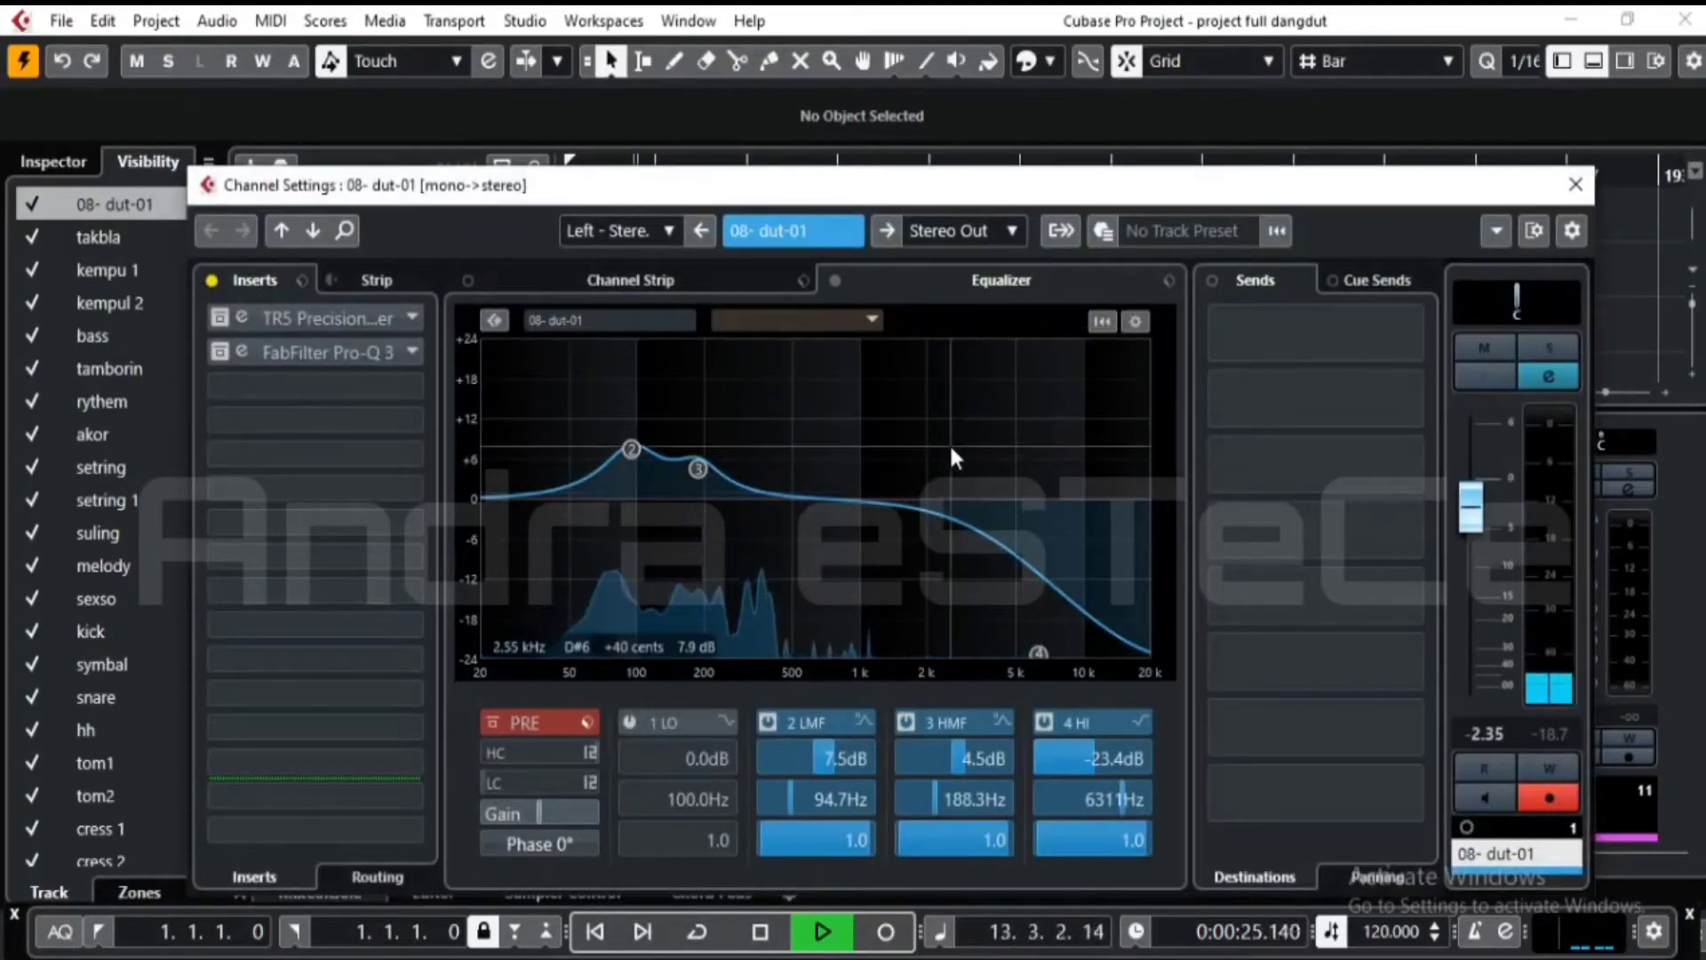
pyautogui.moveTo(1230, 201); pyautogui.dragTo(1235, 267)
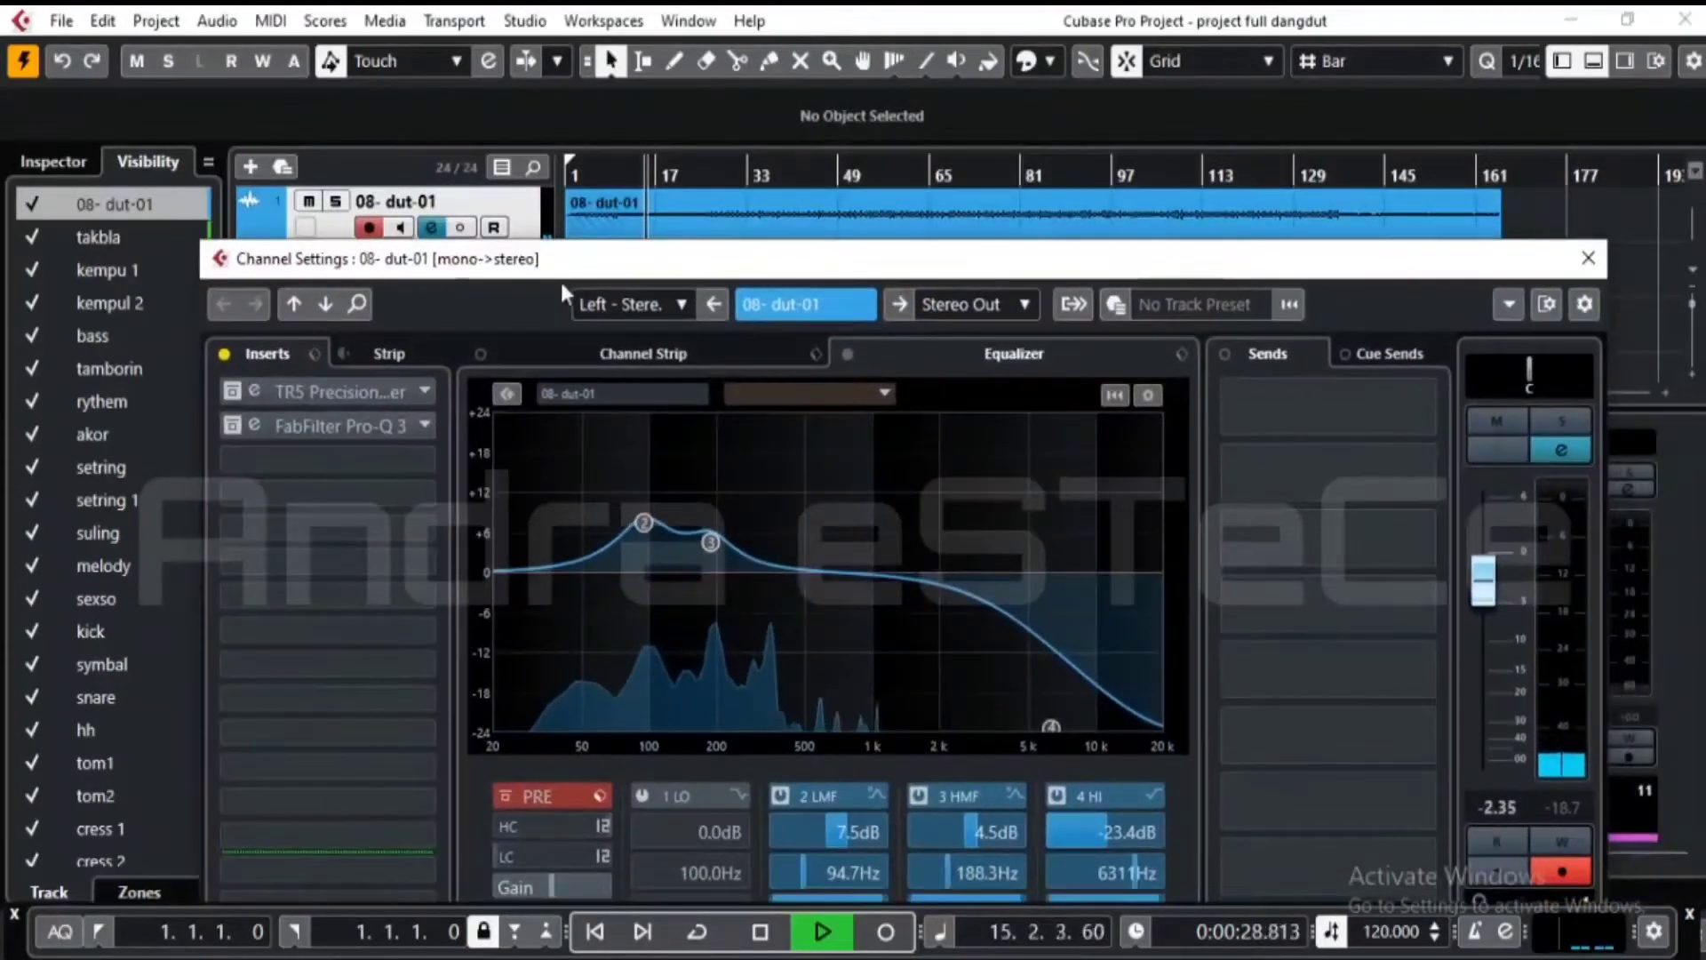
# - Take the TR5 Precision Comp-Limiter insert on 08- dut-01 out of bypass and review its compressor and limiter settings
pyautogui.click(227, 395)
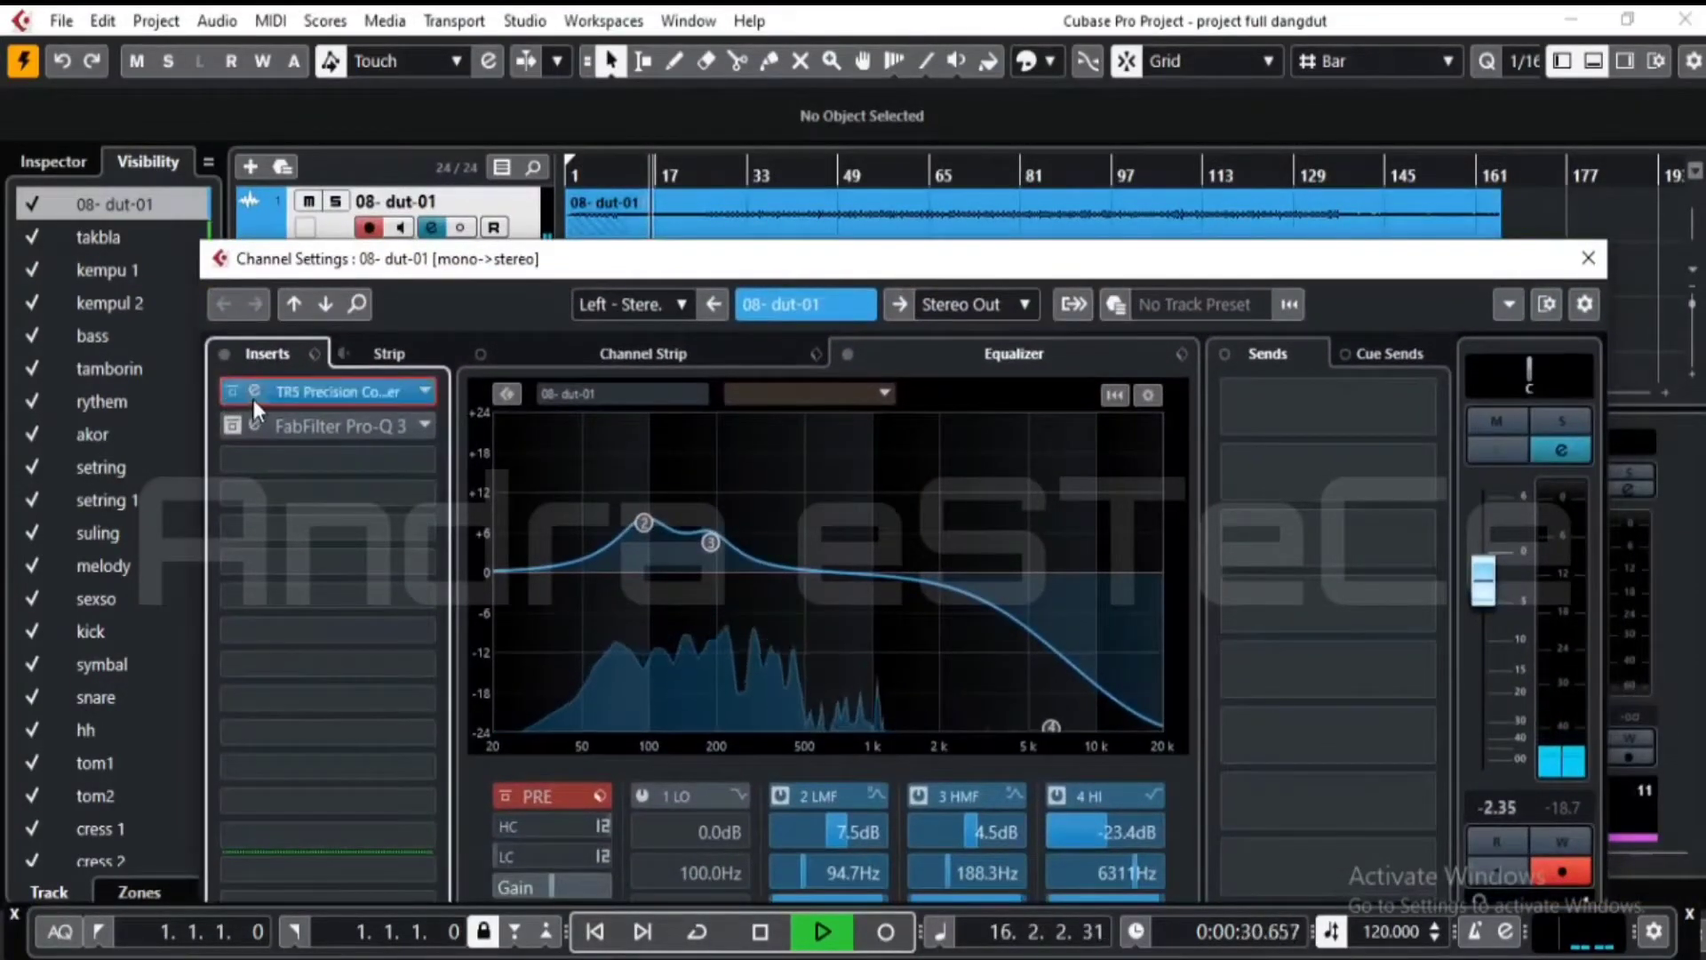
pyautogui.doubleClick(254, 398)
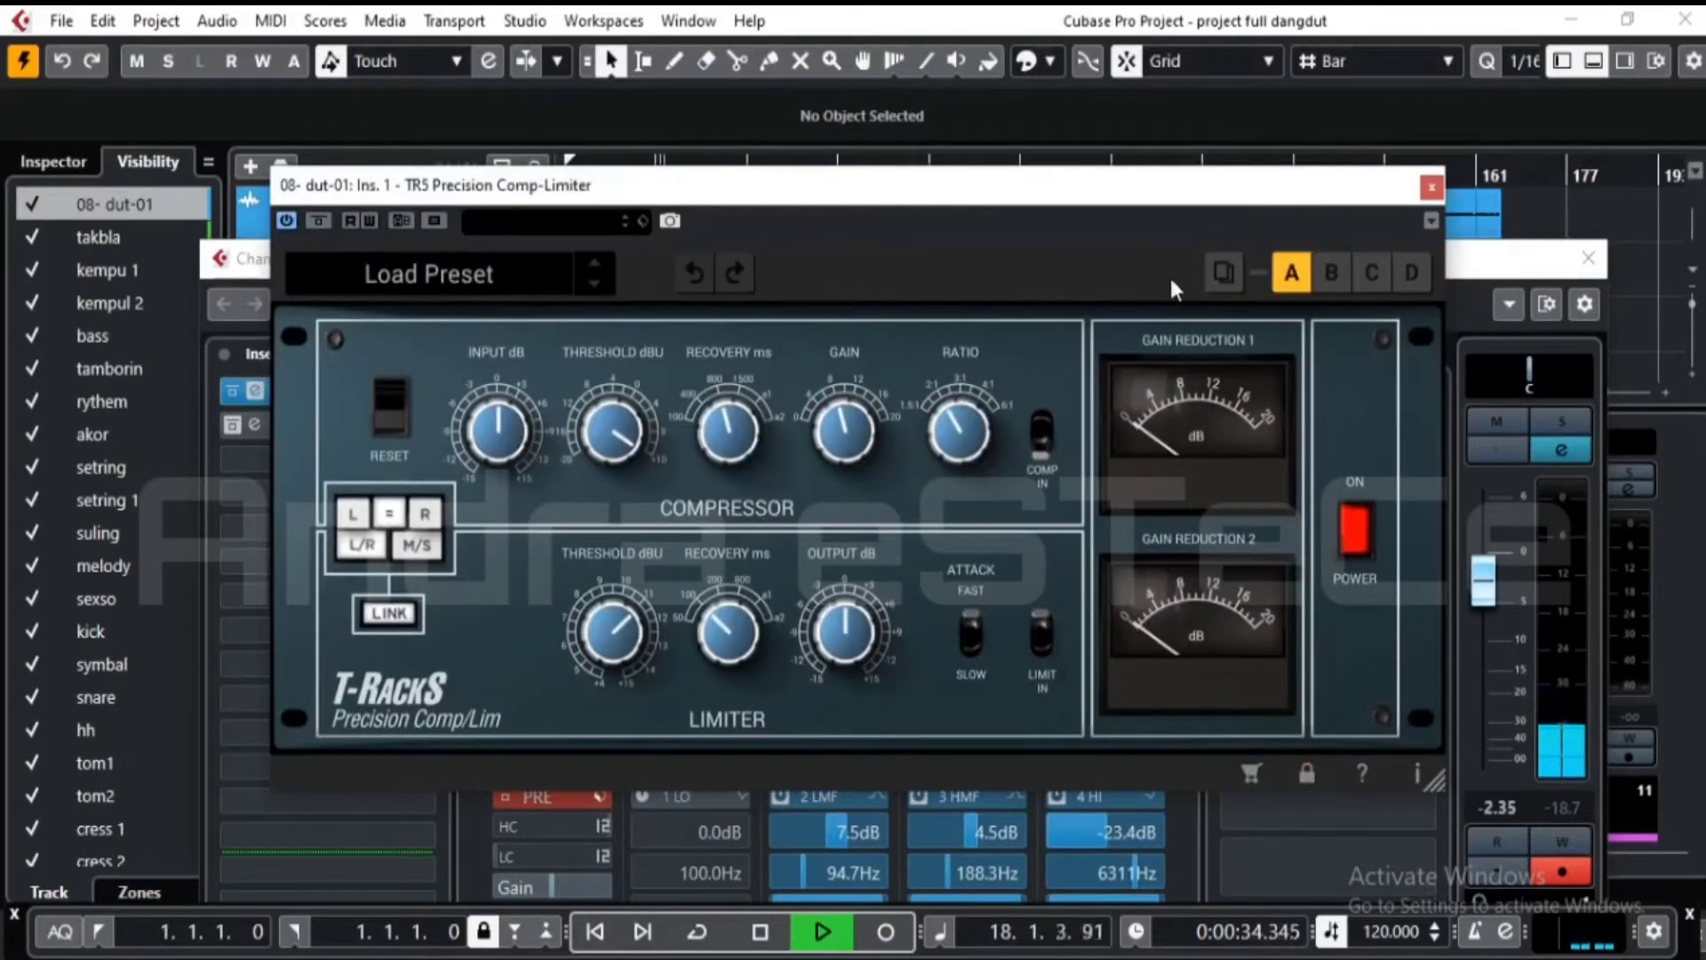
pyautogui.click(1430, 186)
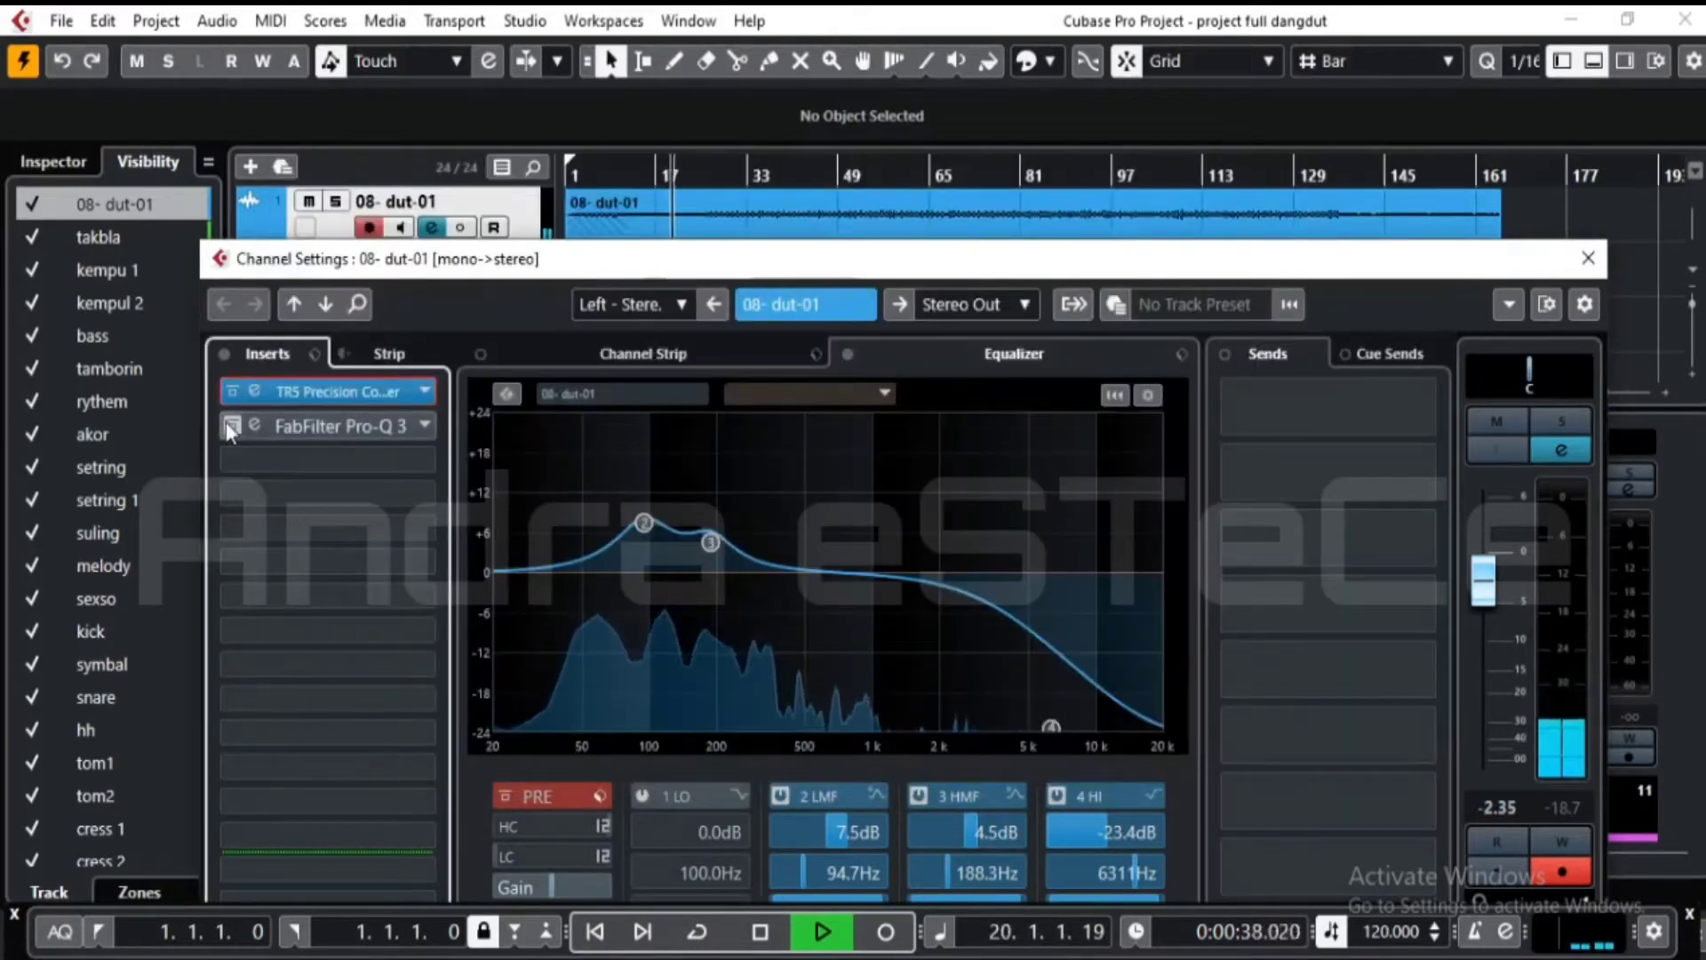
# - Activate the FabFilter Pro-Q 3 insert on 08- dut-01 and lower its high shelf band further, then close the channel settings
pyautogui.click(254, 425)
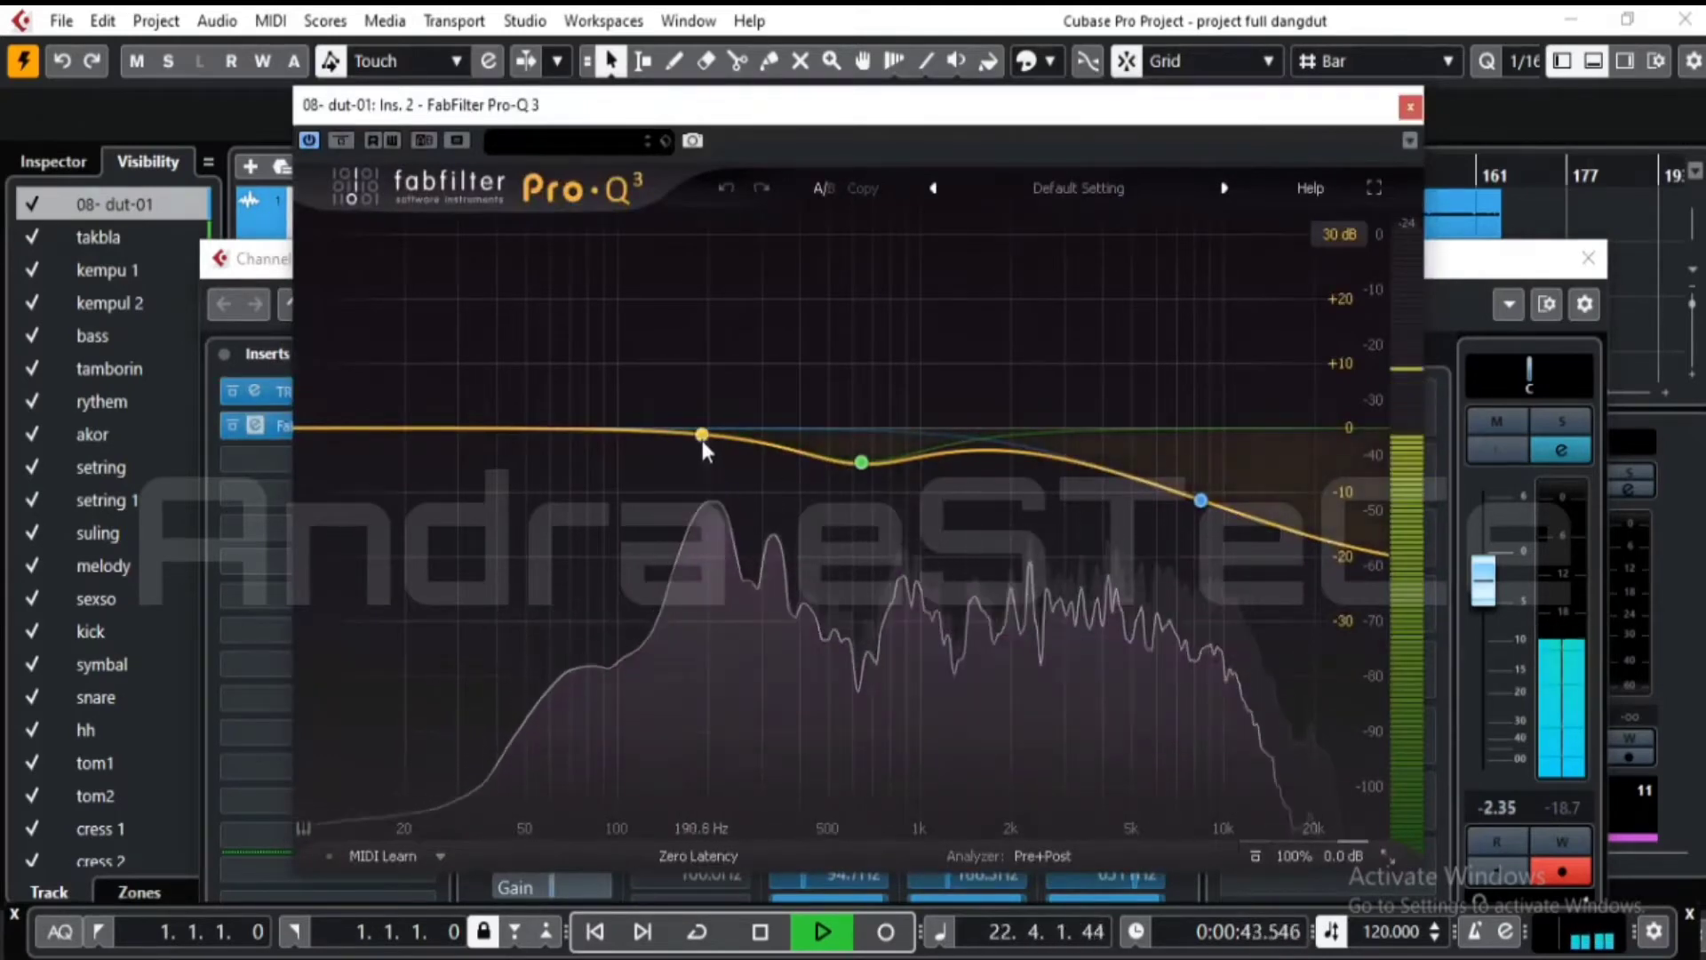
pyautogui.moveTo(864, 464)
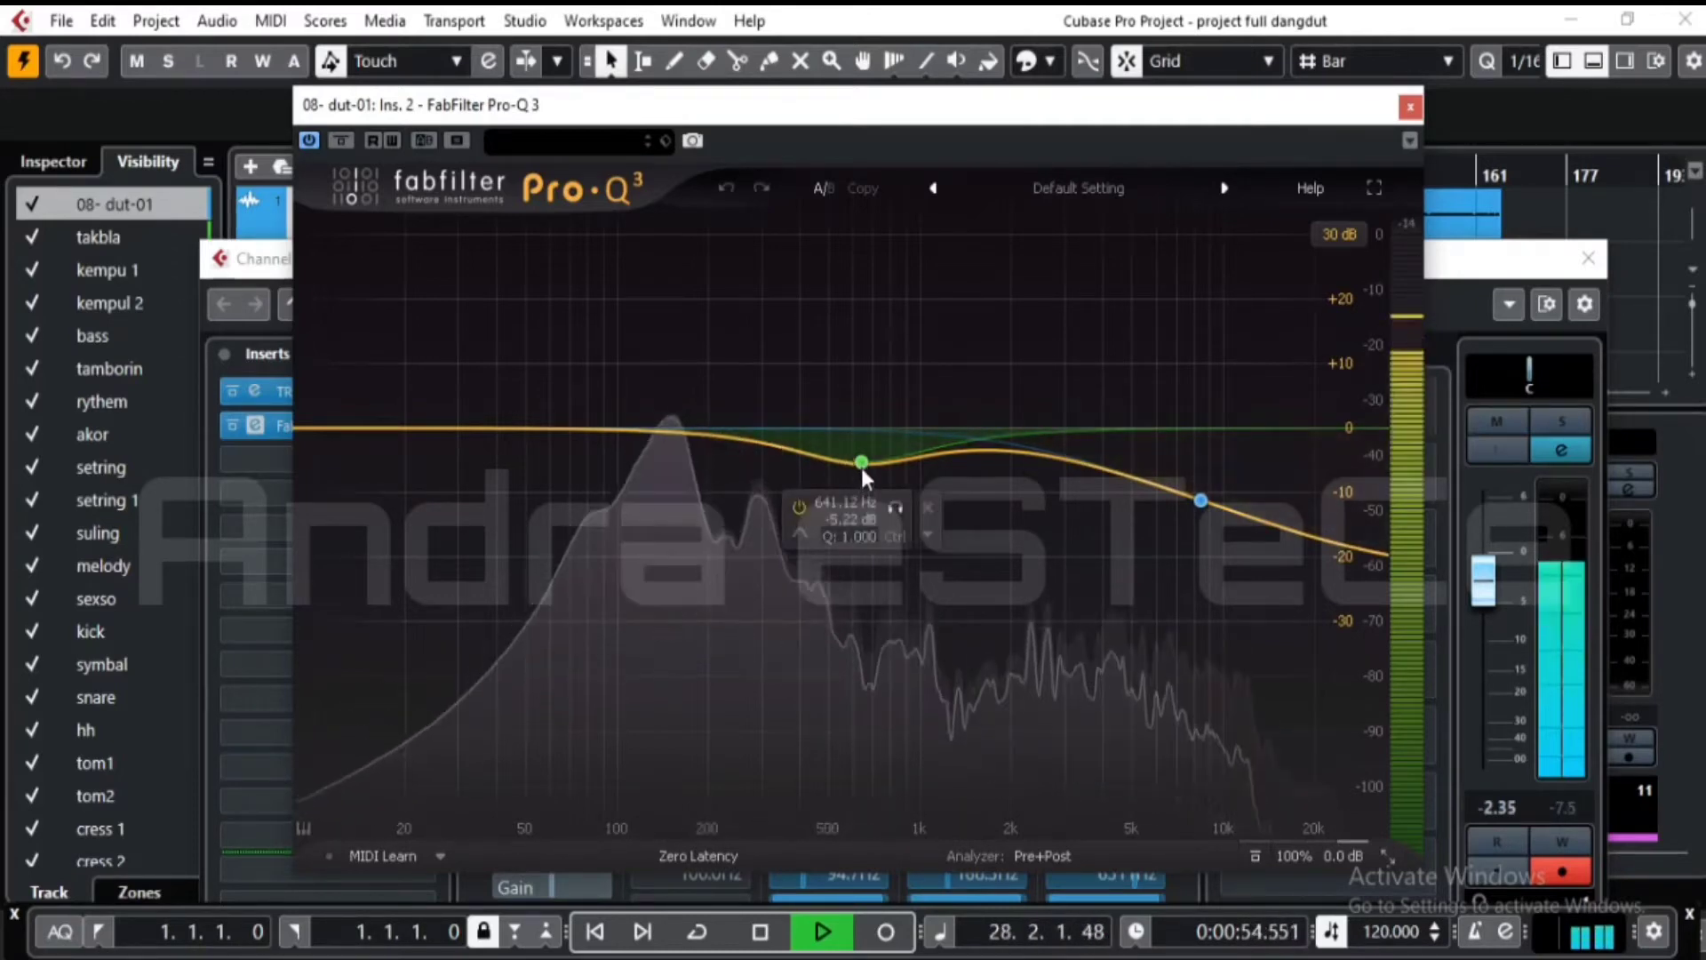
pyautogui.moveTo(1205, 499)
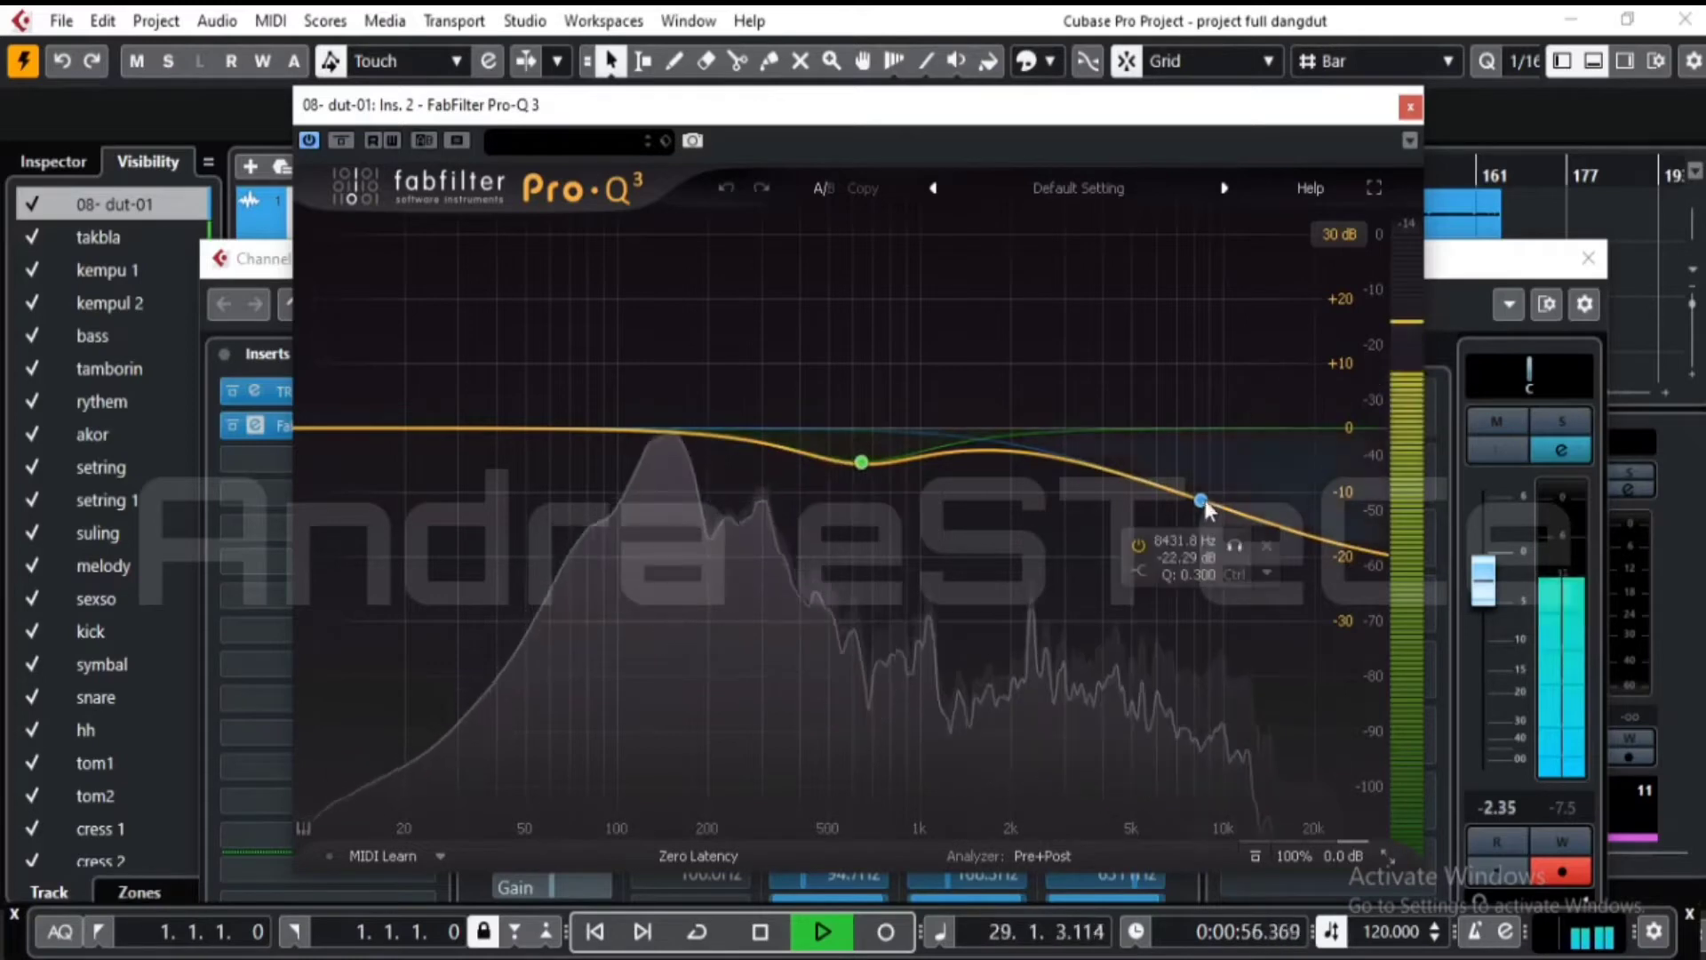
pyautogui.moveTo(1203, 503); pyautogui.dragTo(1187, 568)
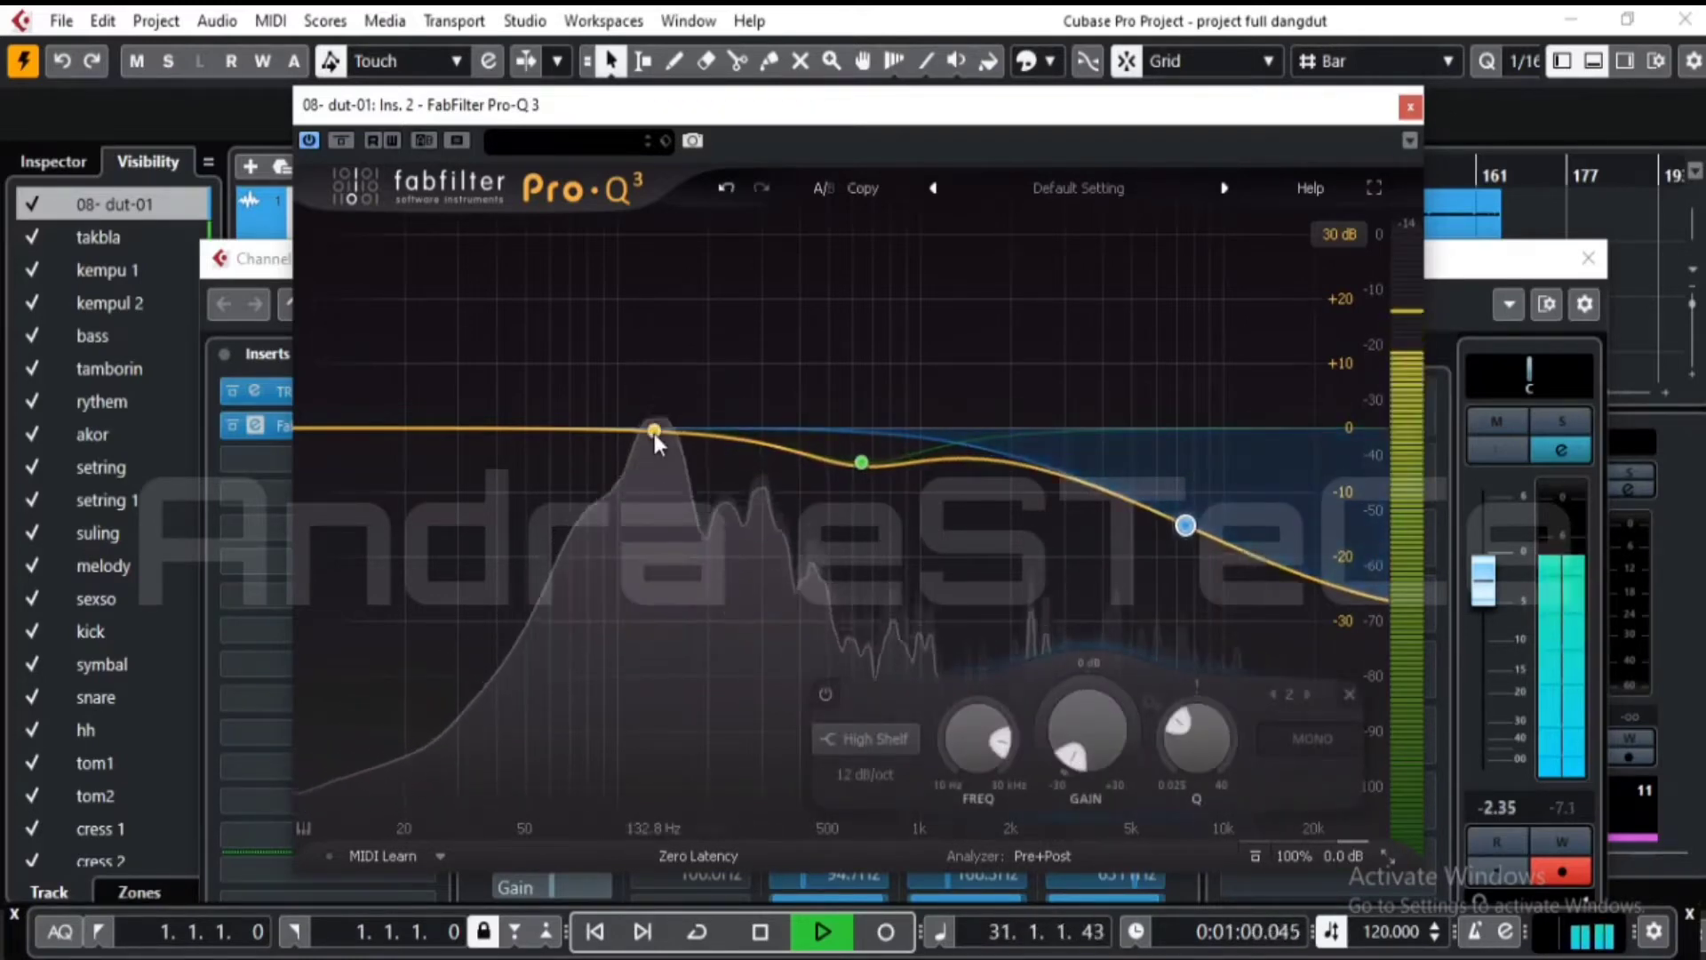
pyautogui.moveTo(740, 431)
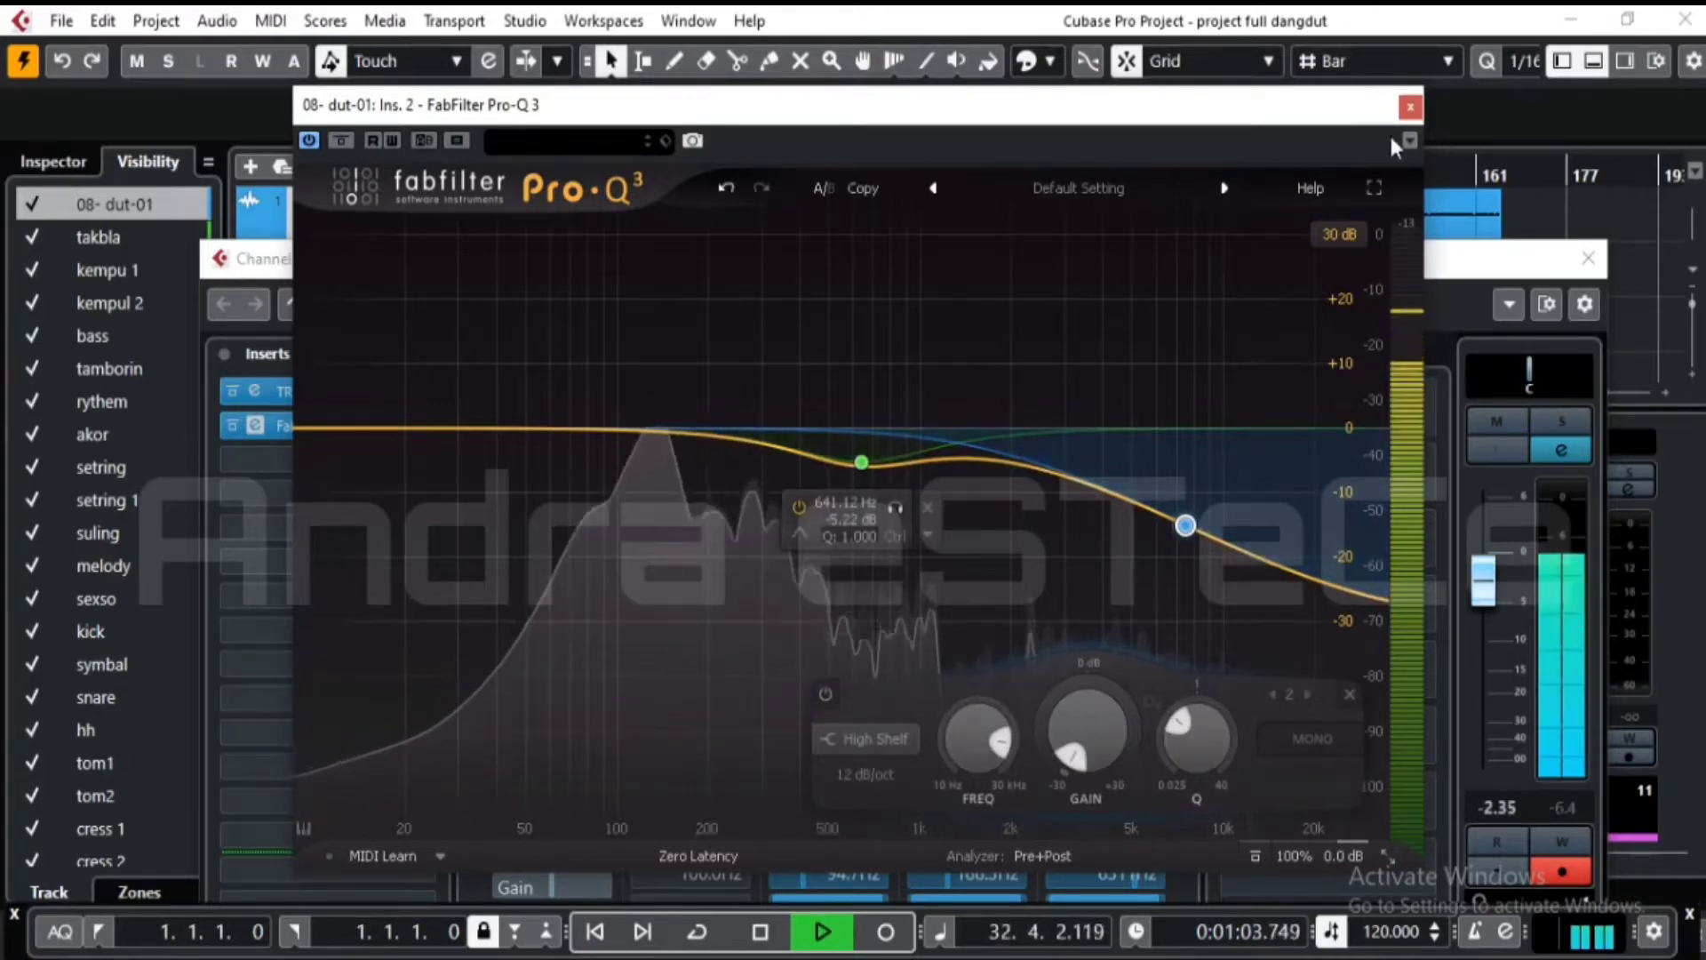
pyautogui.click(1412, 107)
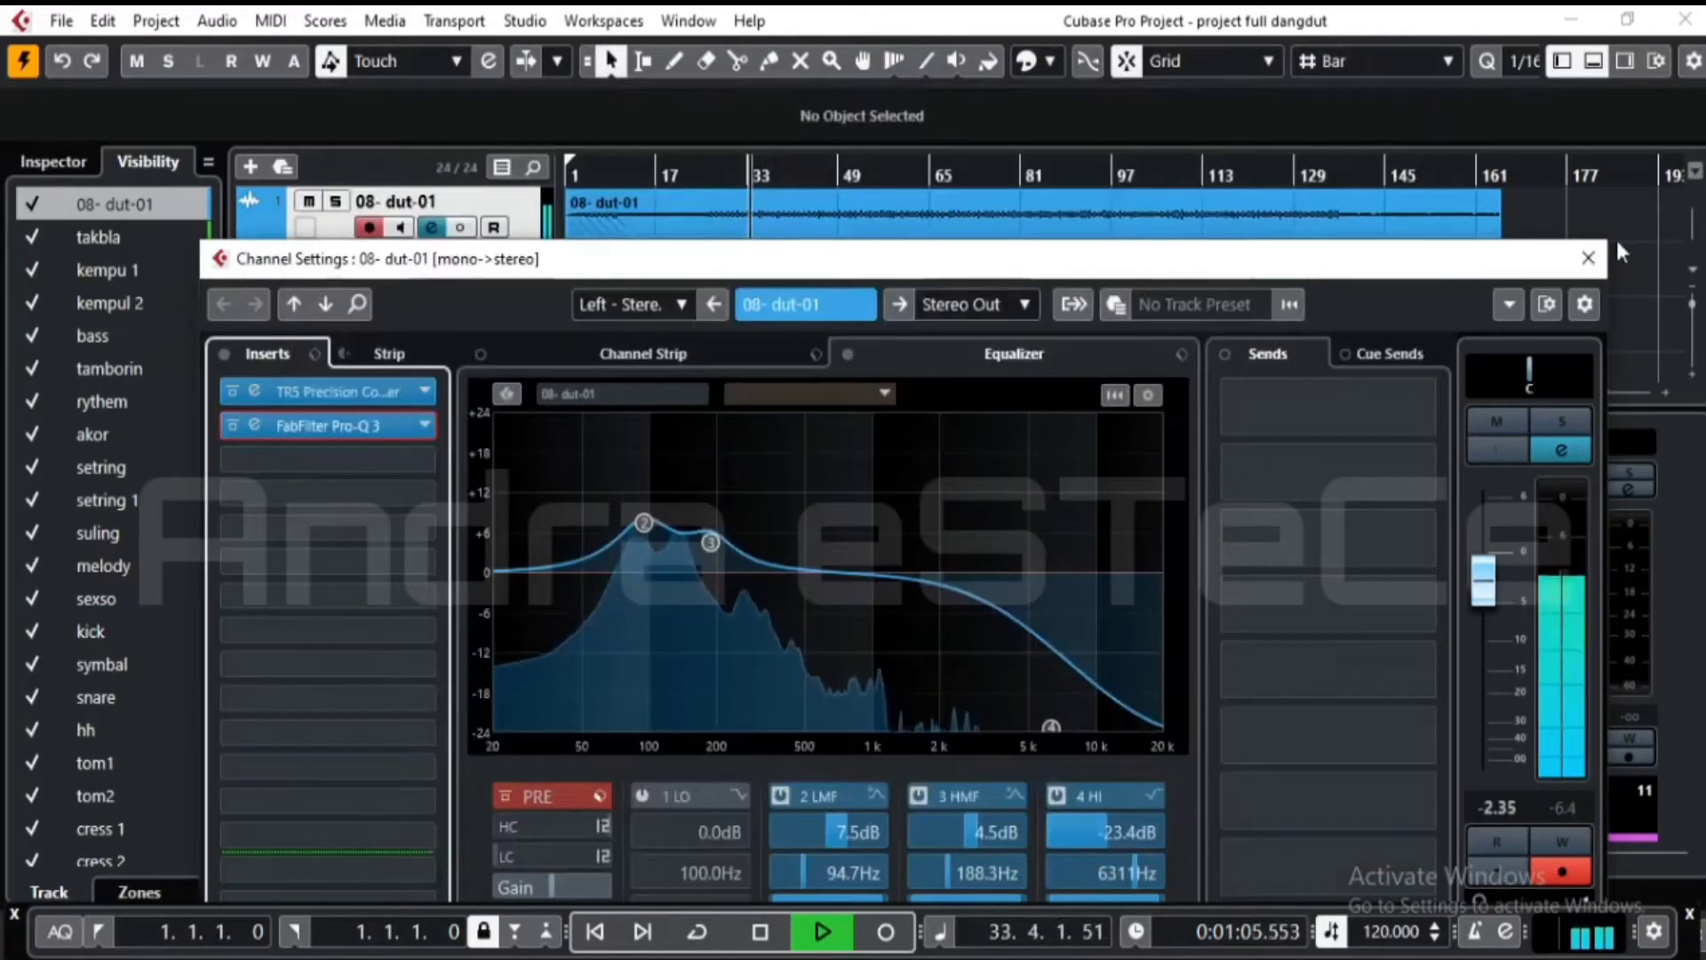
pyautogui.click(1588, 260)
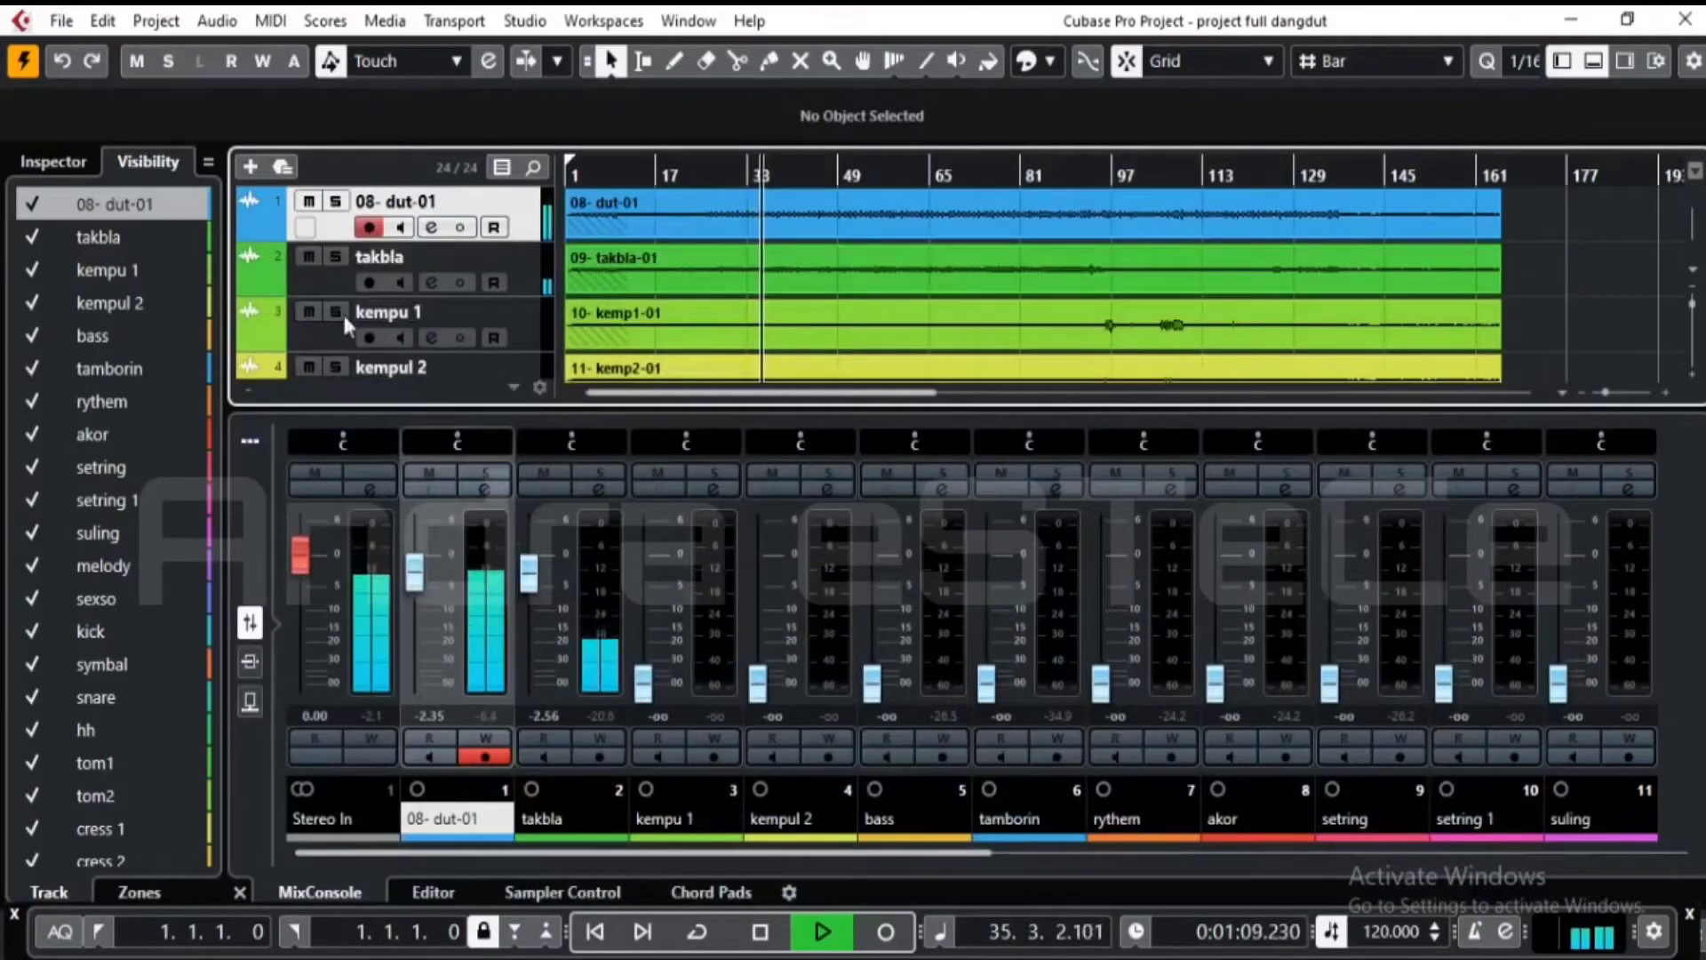
# - Take the takbla channel's equalizer and CLA-2A Stereo insert out of bypass and review the compressor's settings
pyautogui.click(257, 250)
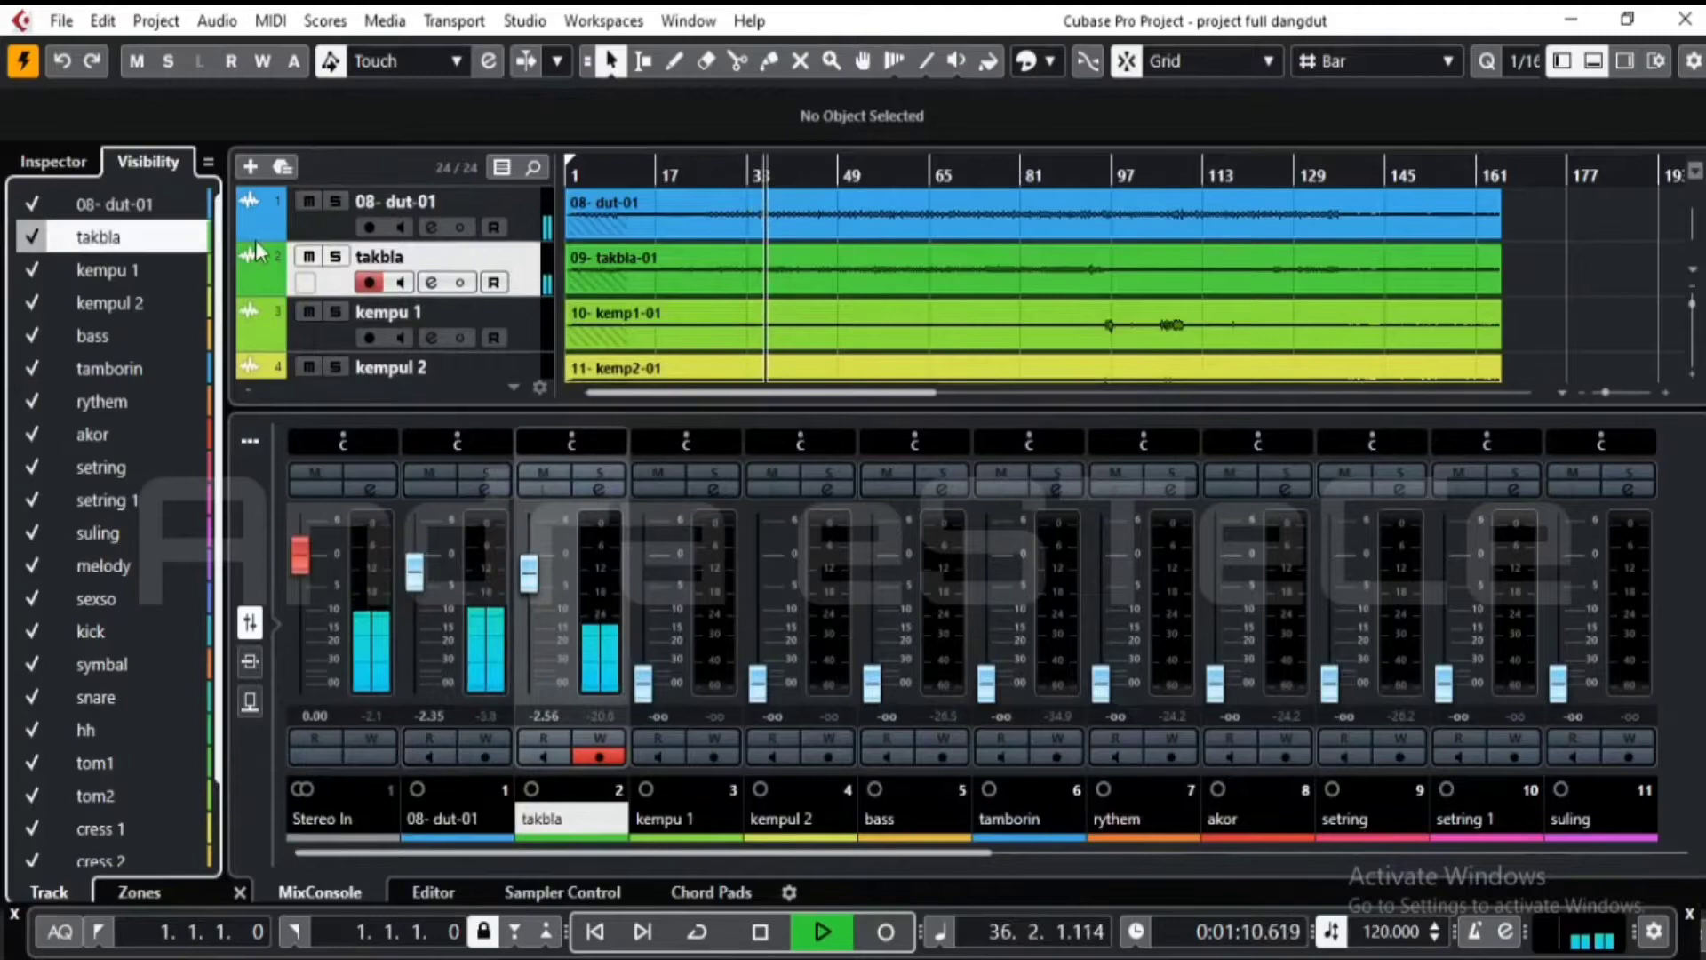
pyautogui.click(432, 282)
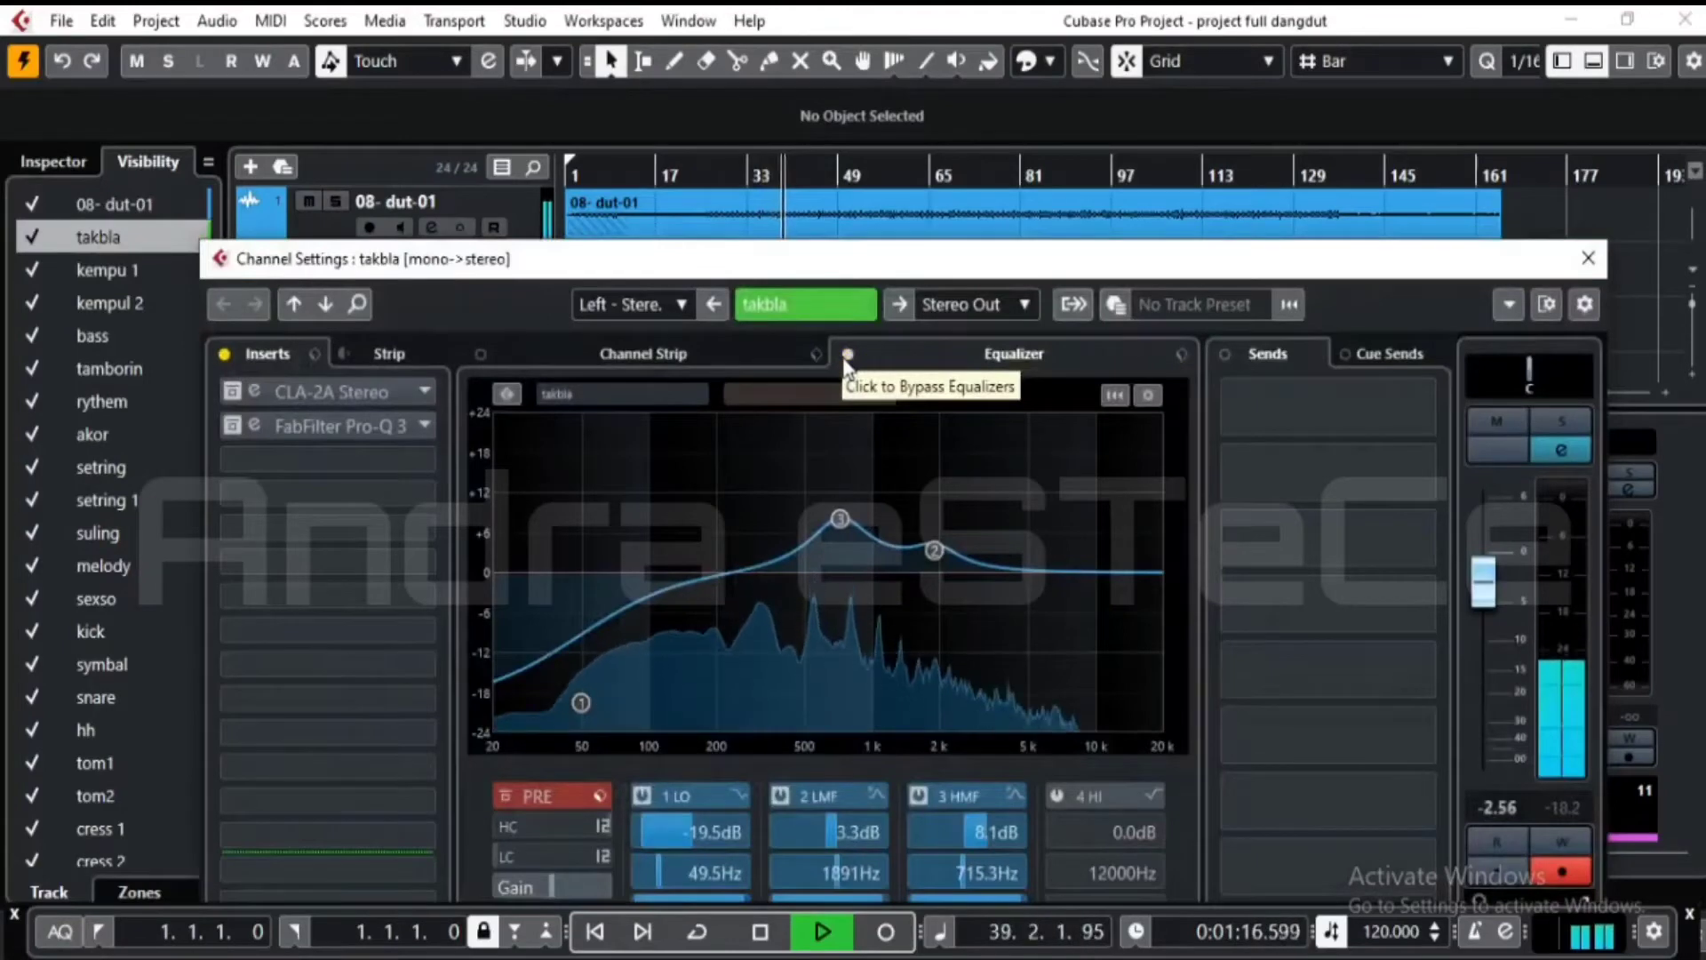
pyautogui.click(228, 393)
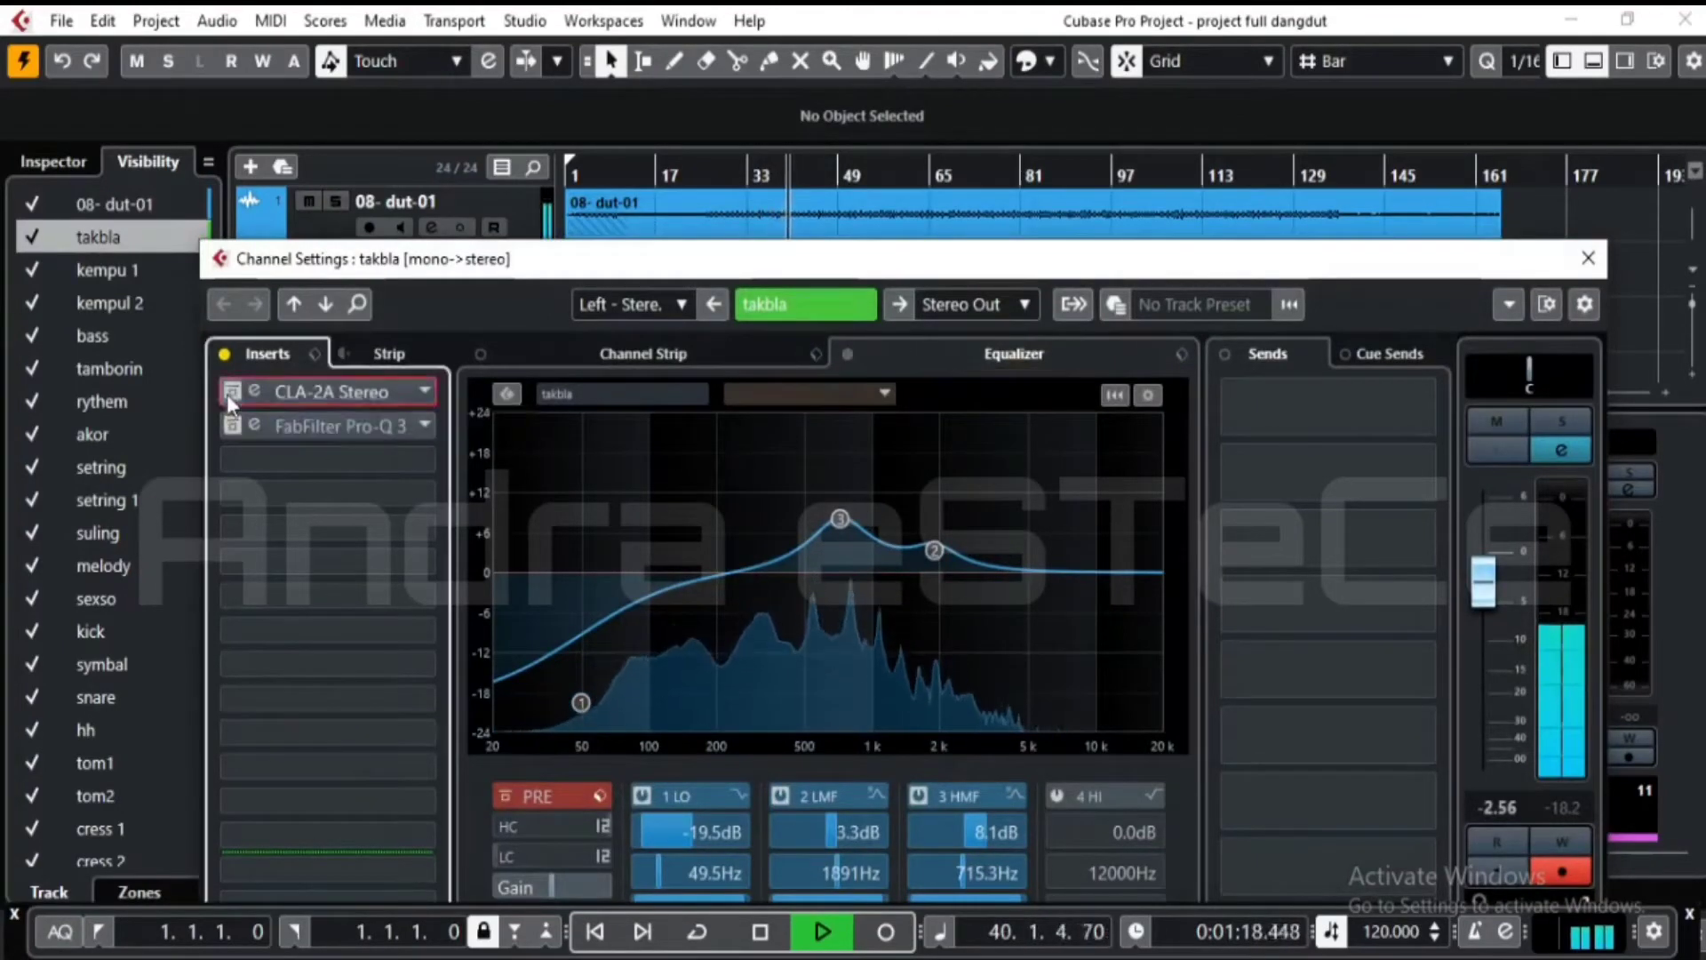
pyautogui.click(255, 393)
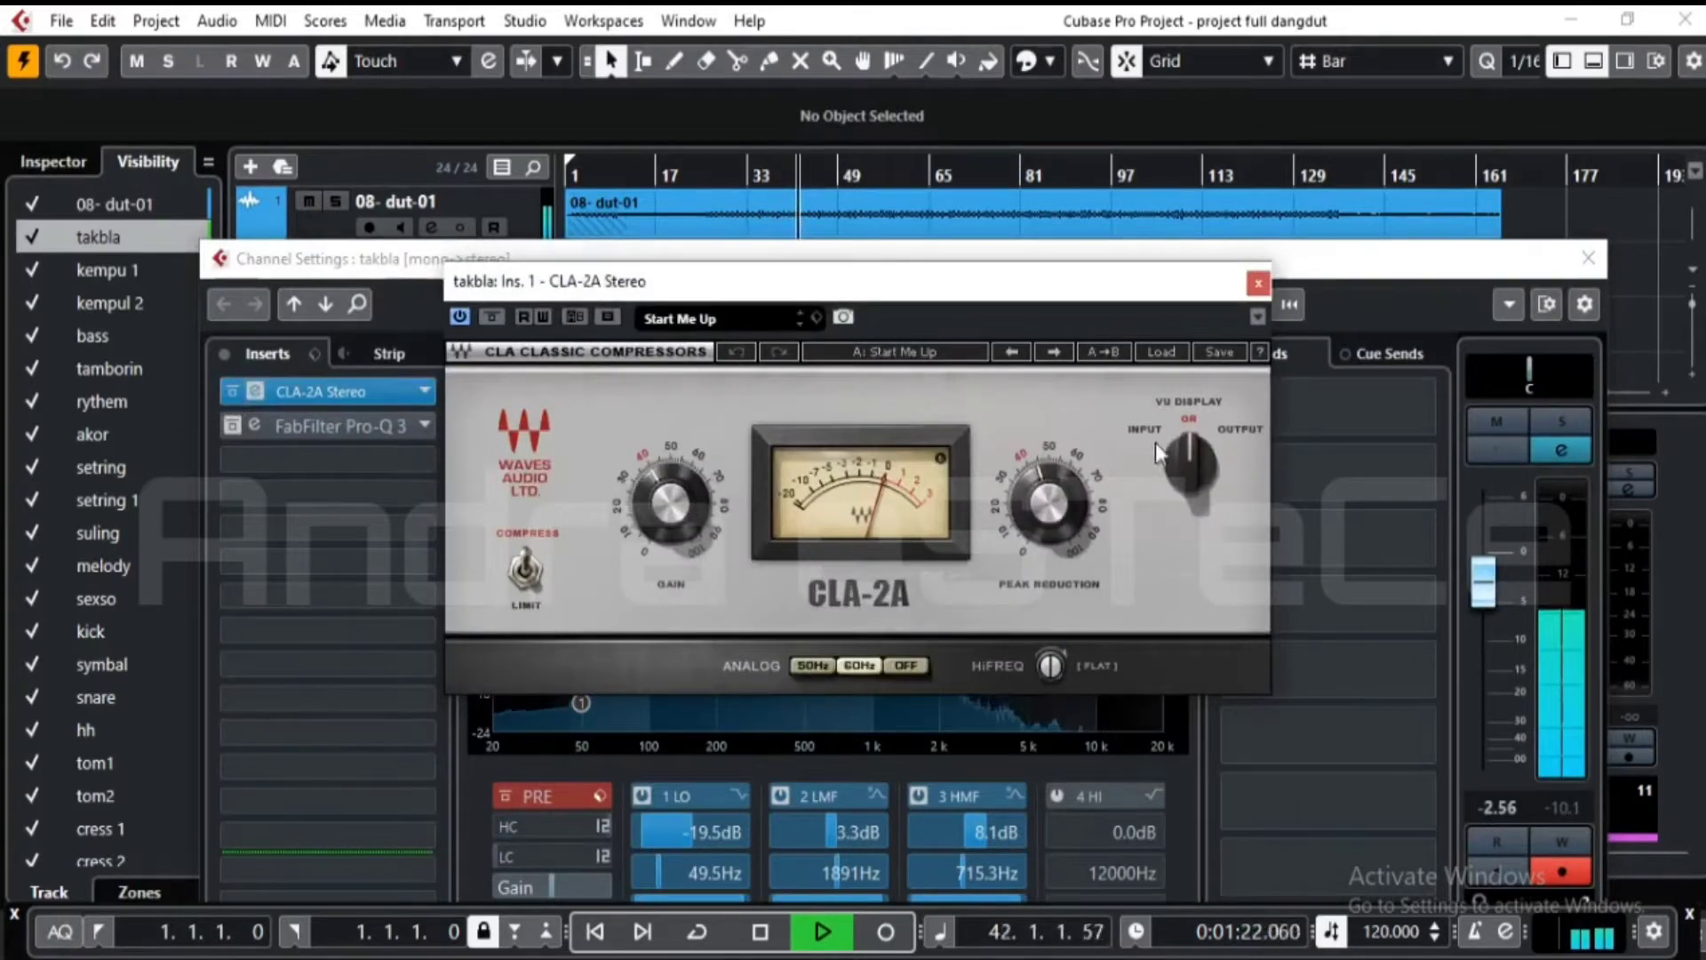
pyautogui.click(1259, 283)
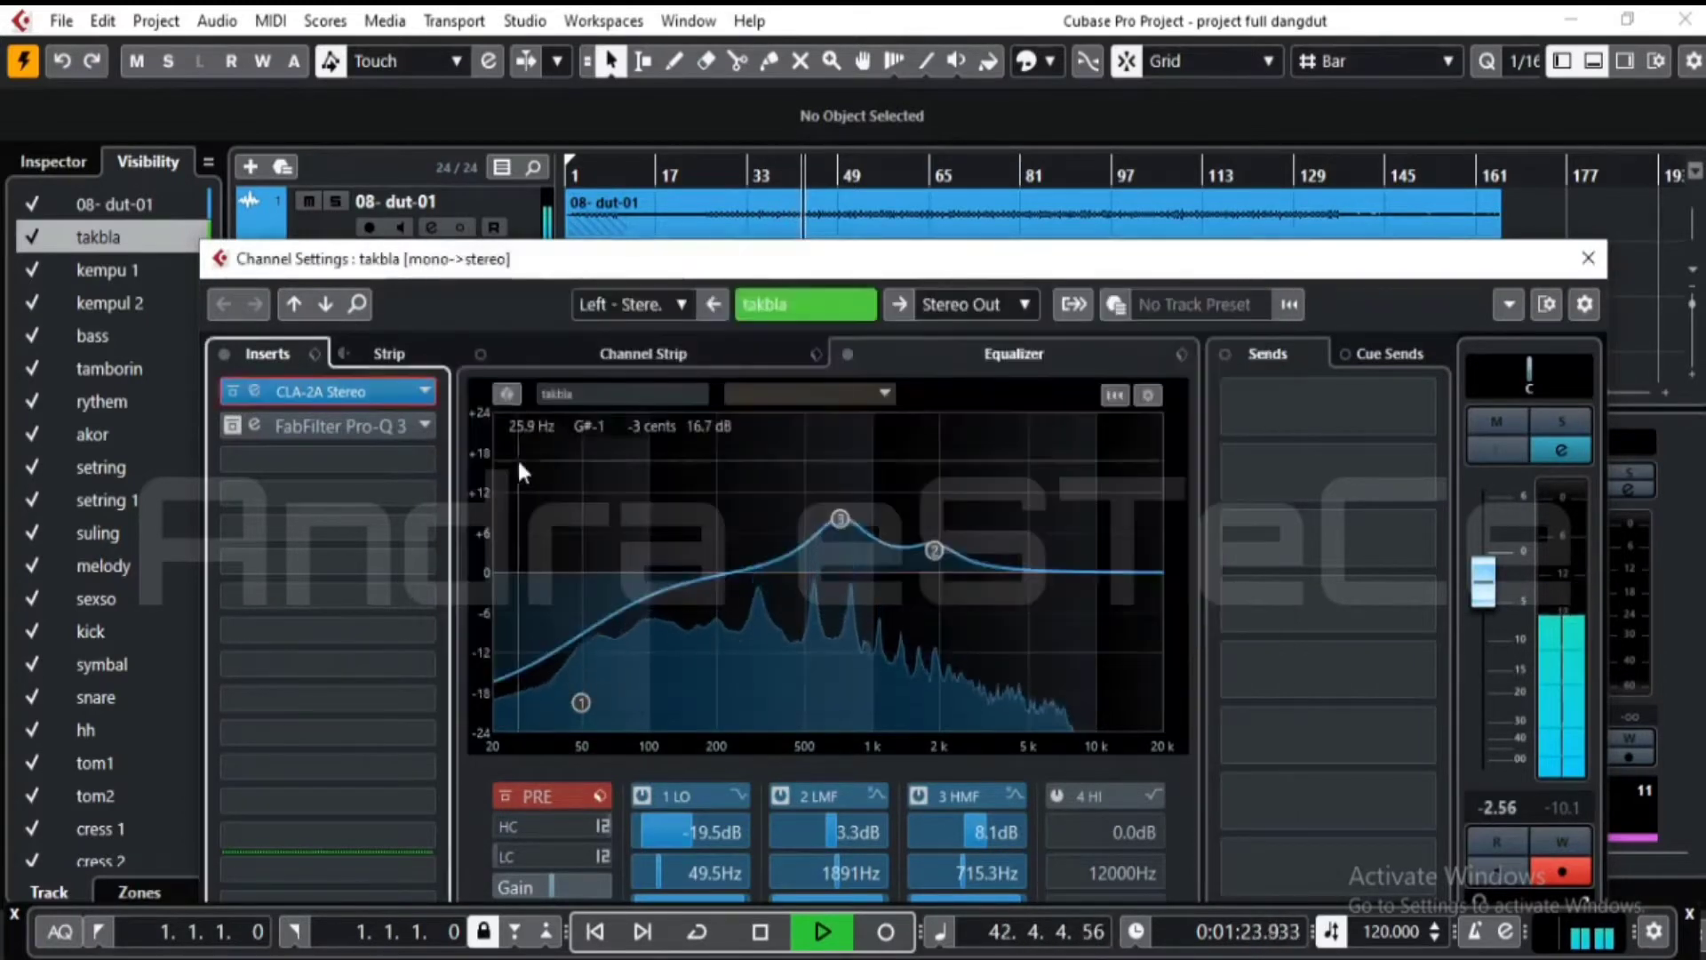
# - Activate the FabFilter Pro-Q 3 insert on takbla and set its narrow bell band to +6 dB at about 806 Hz
pyautogui.click(238, 426)
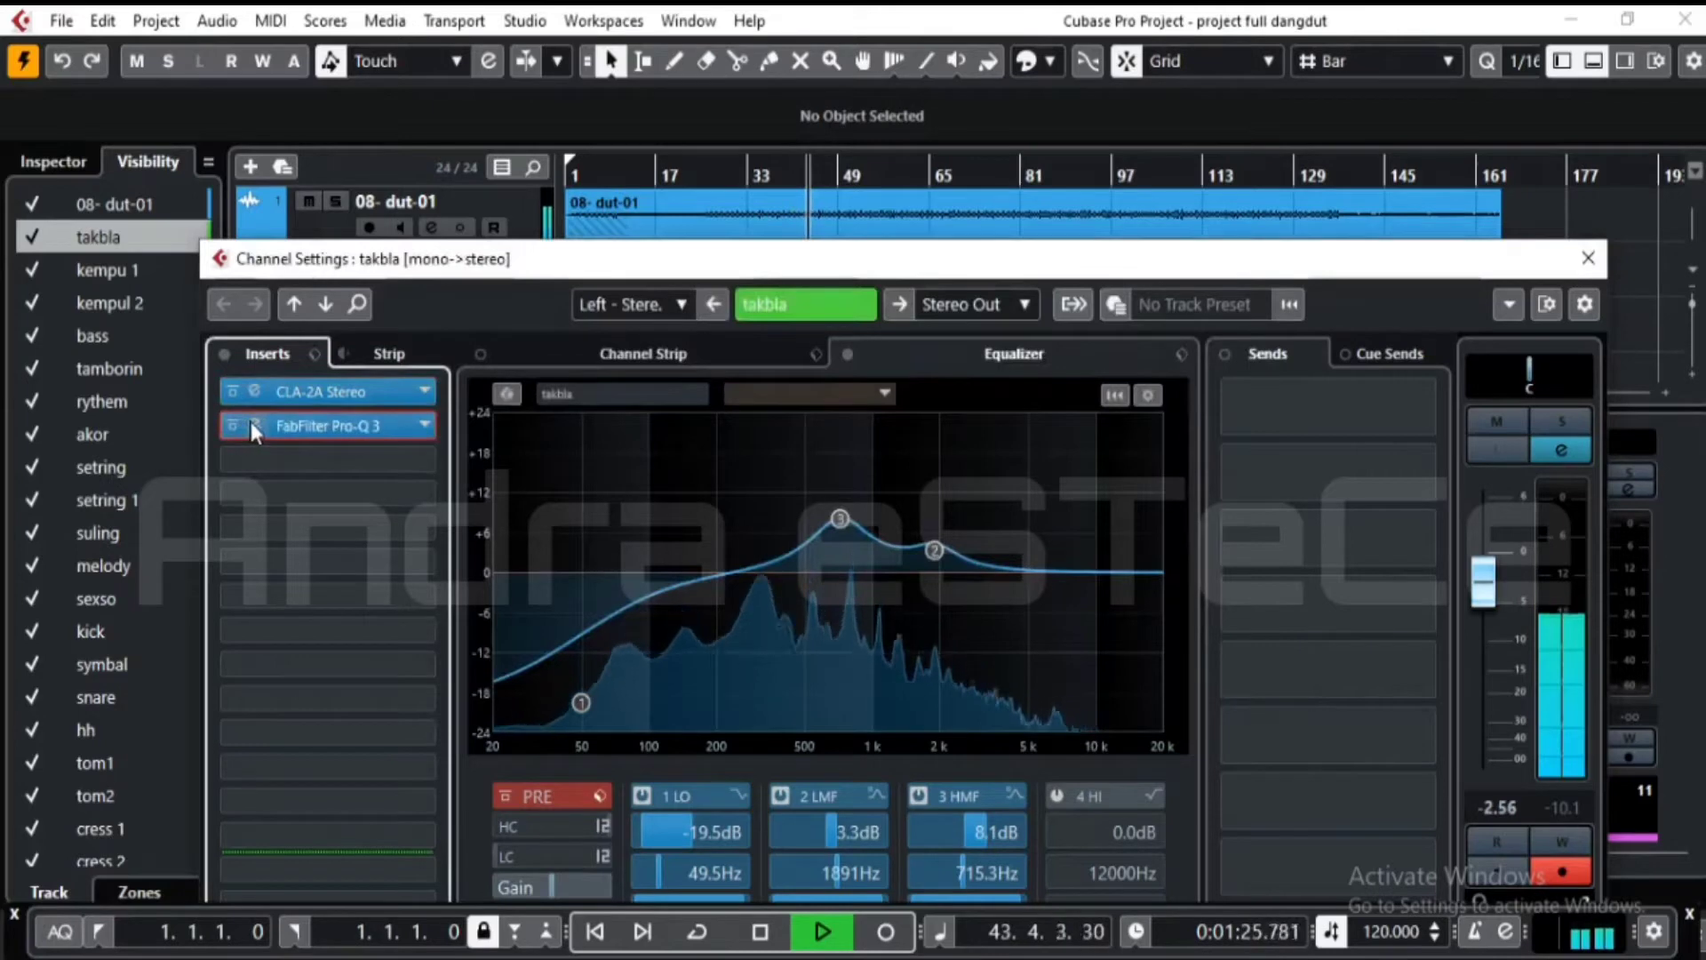
pyautogui.click(252, 424)
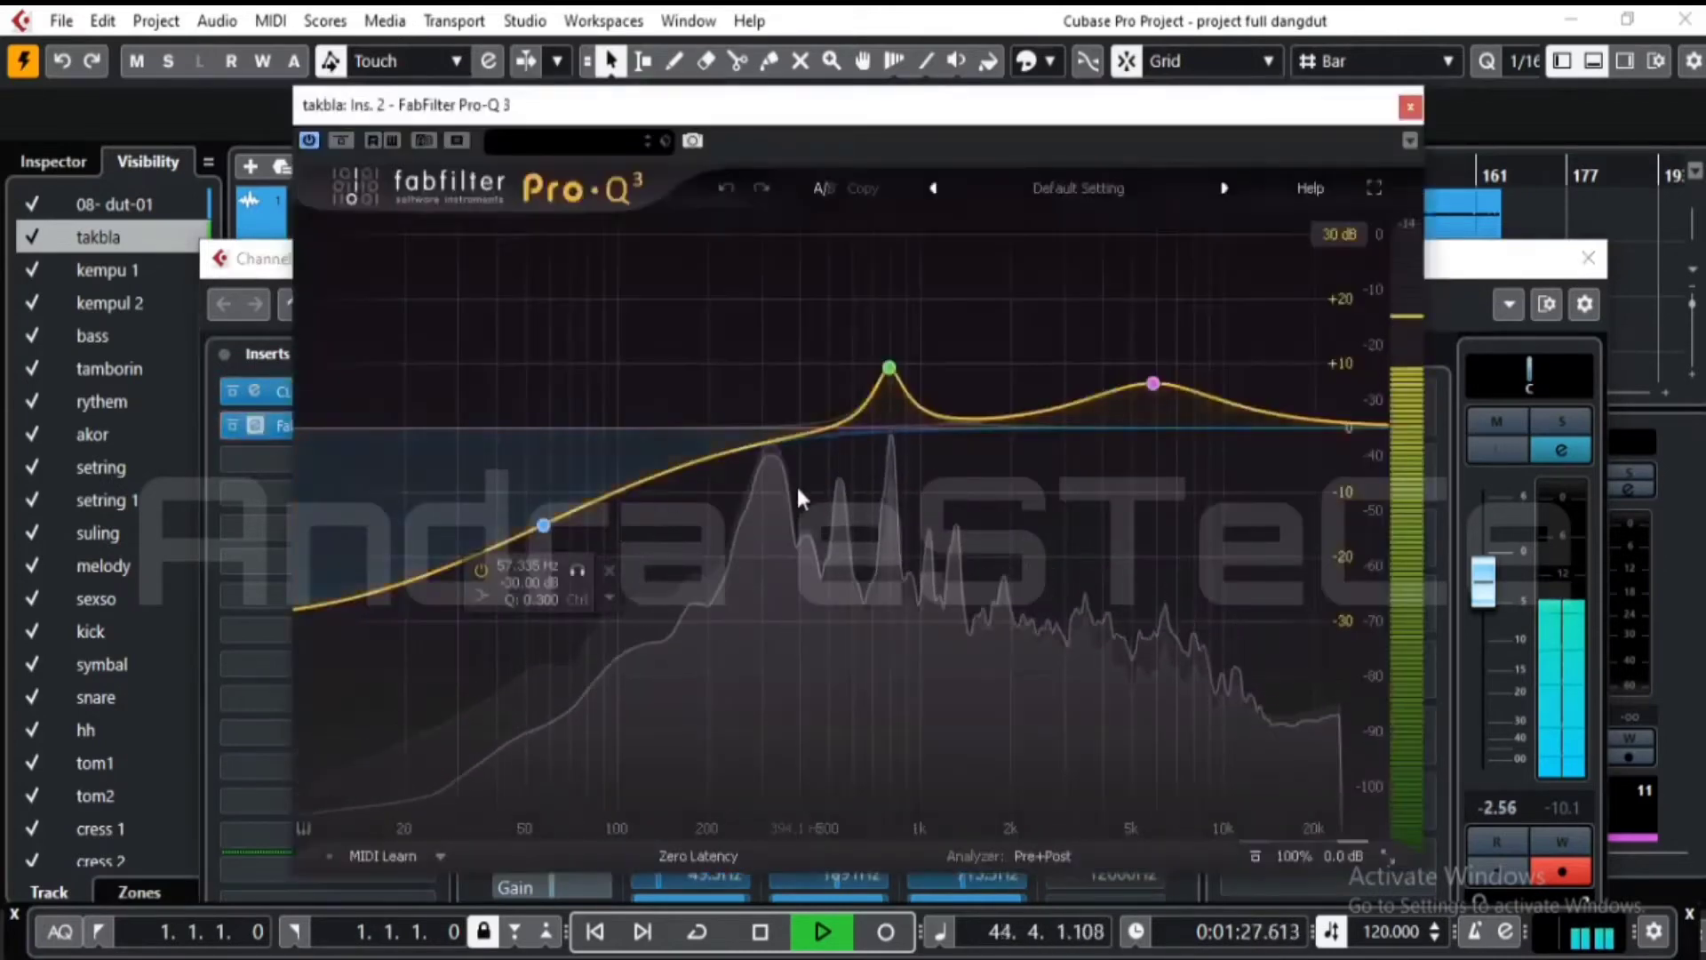
pyautogui.moveTo(796, 484); pyautogui.dragTo(892, 391)
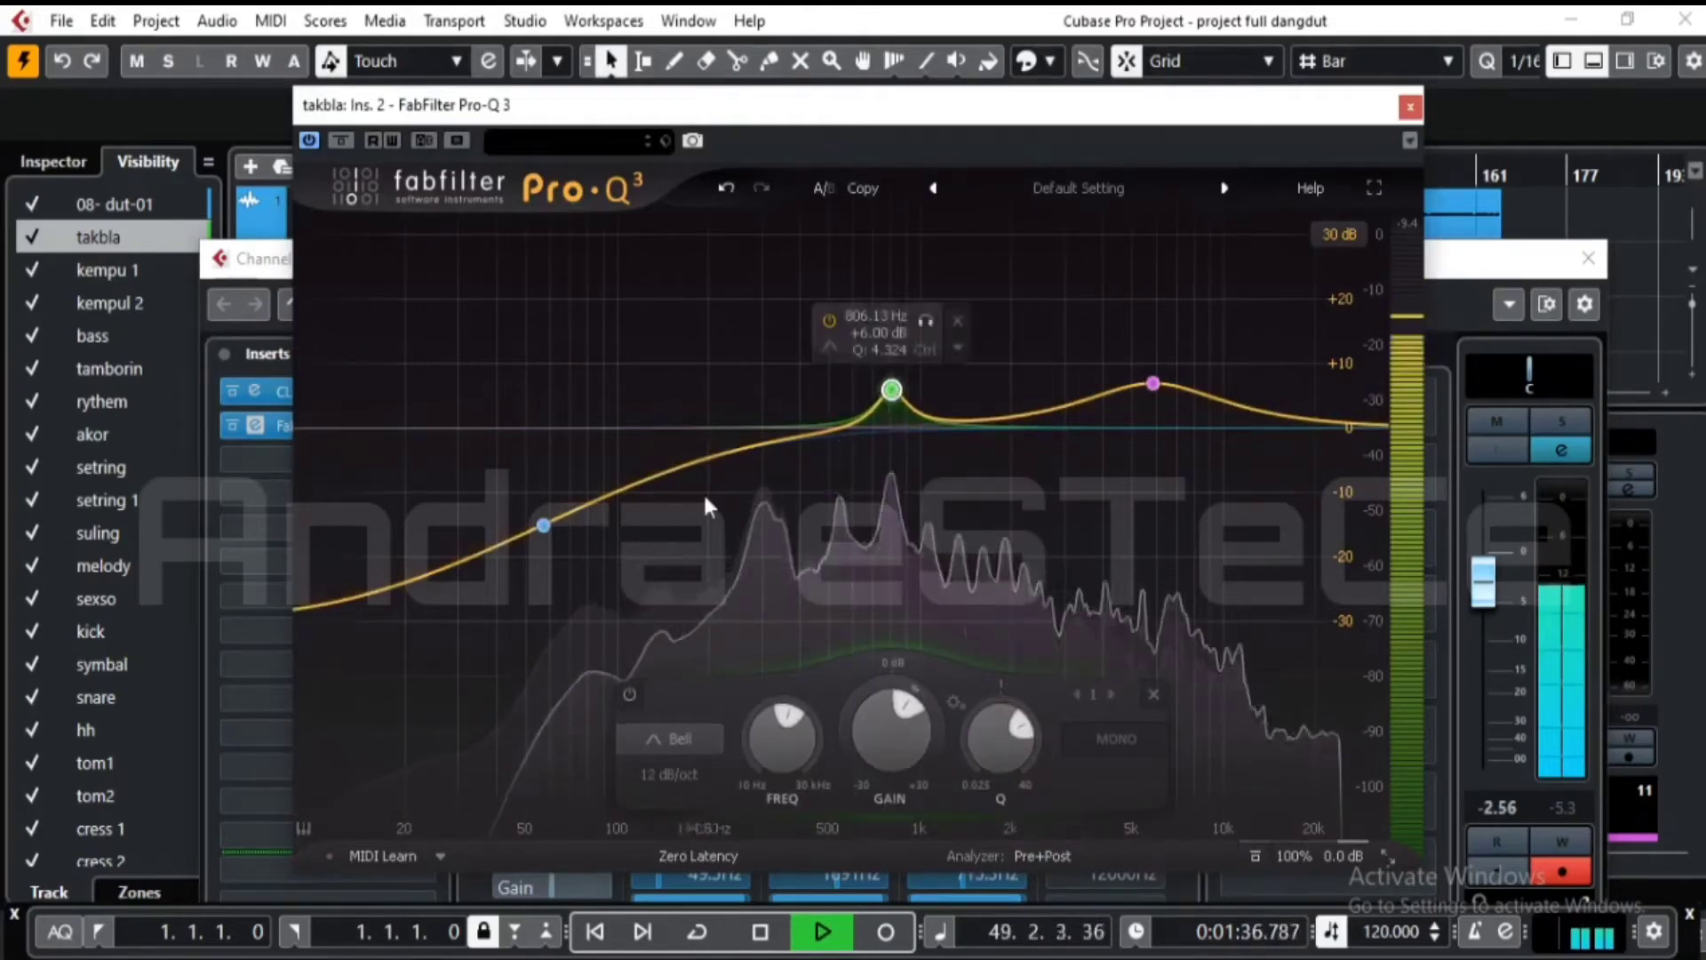
pyautogui.moveTo(546, 525)
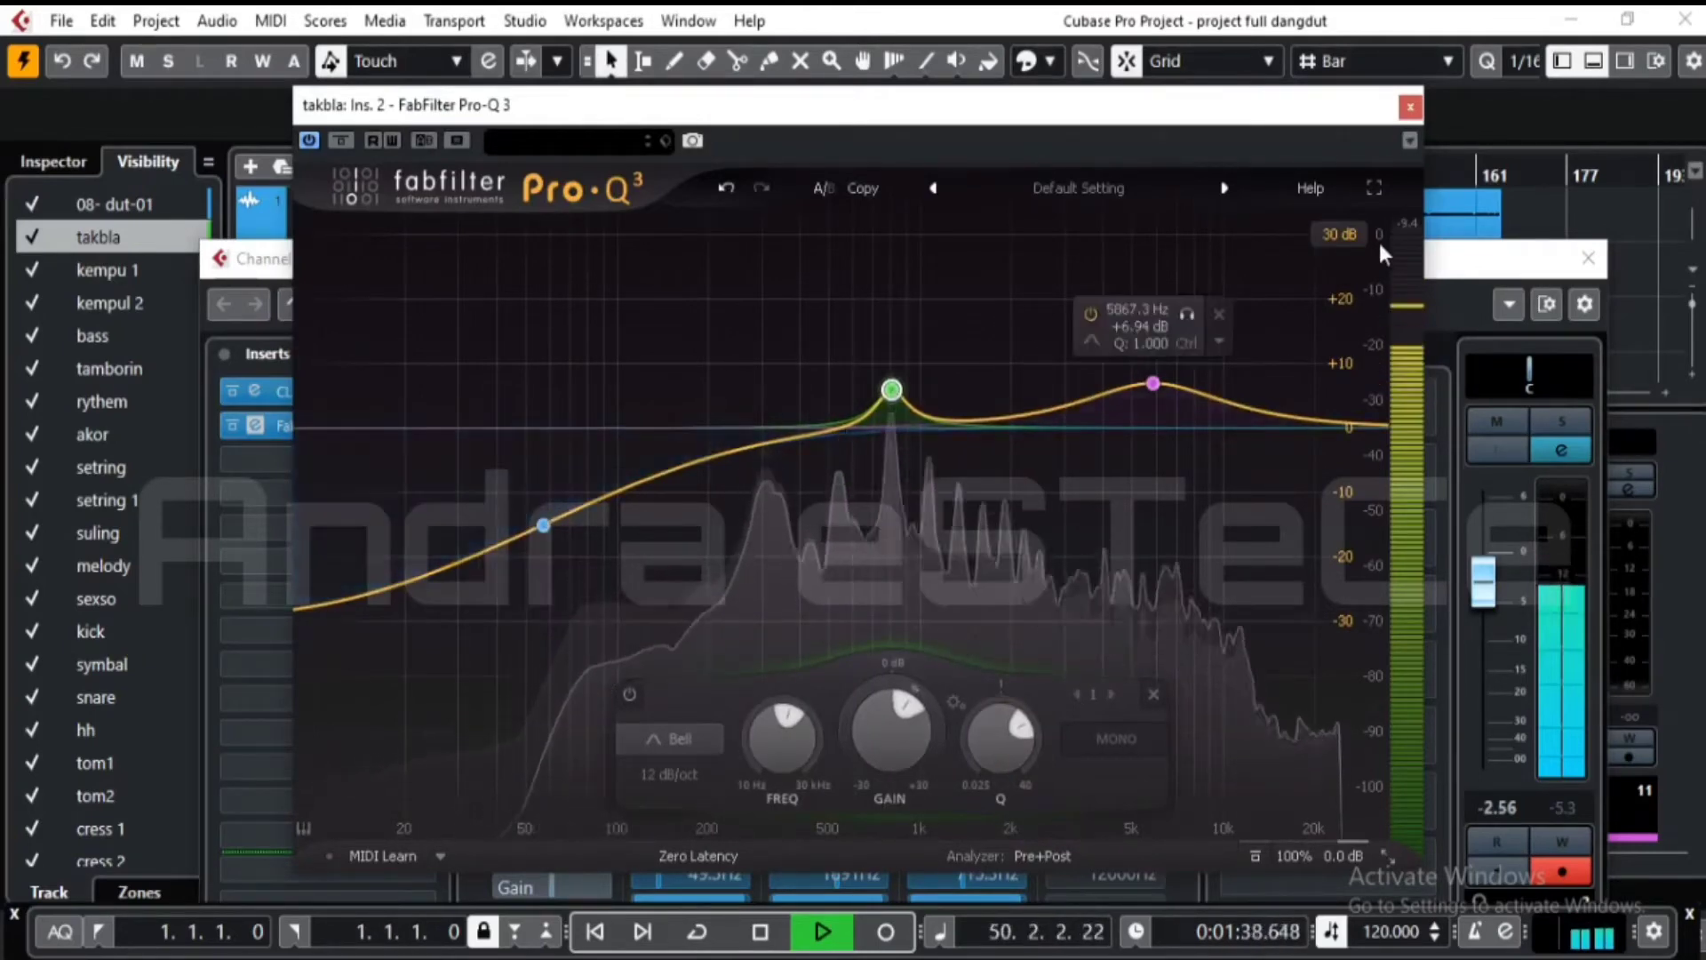
pyautogui.click(1411, 108)
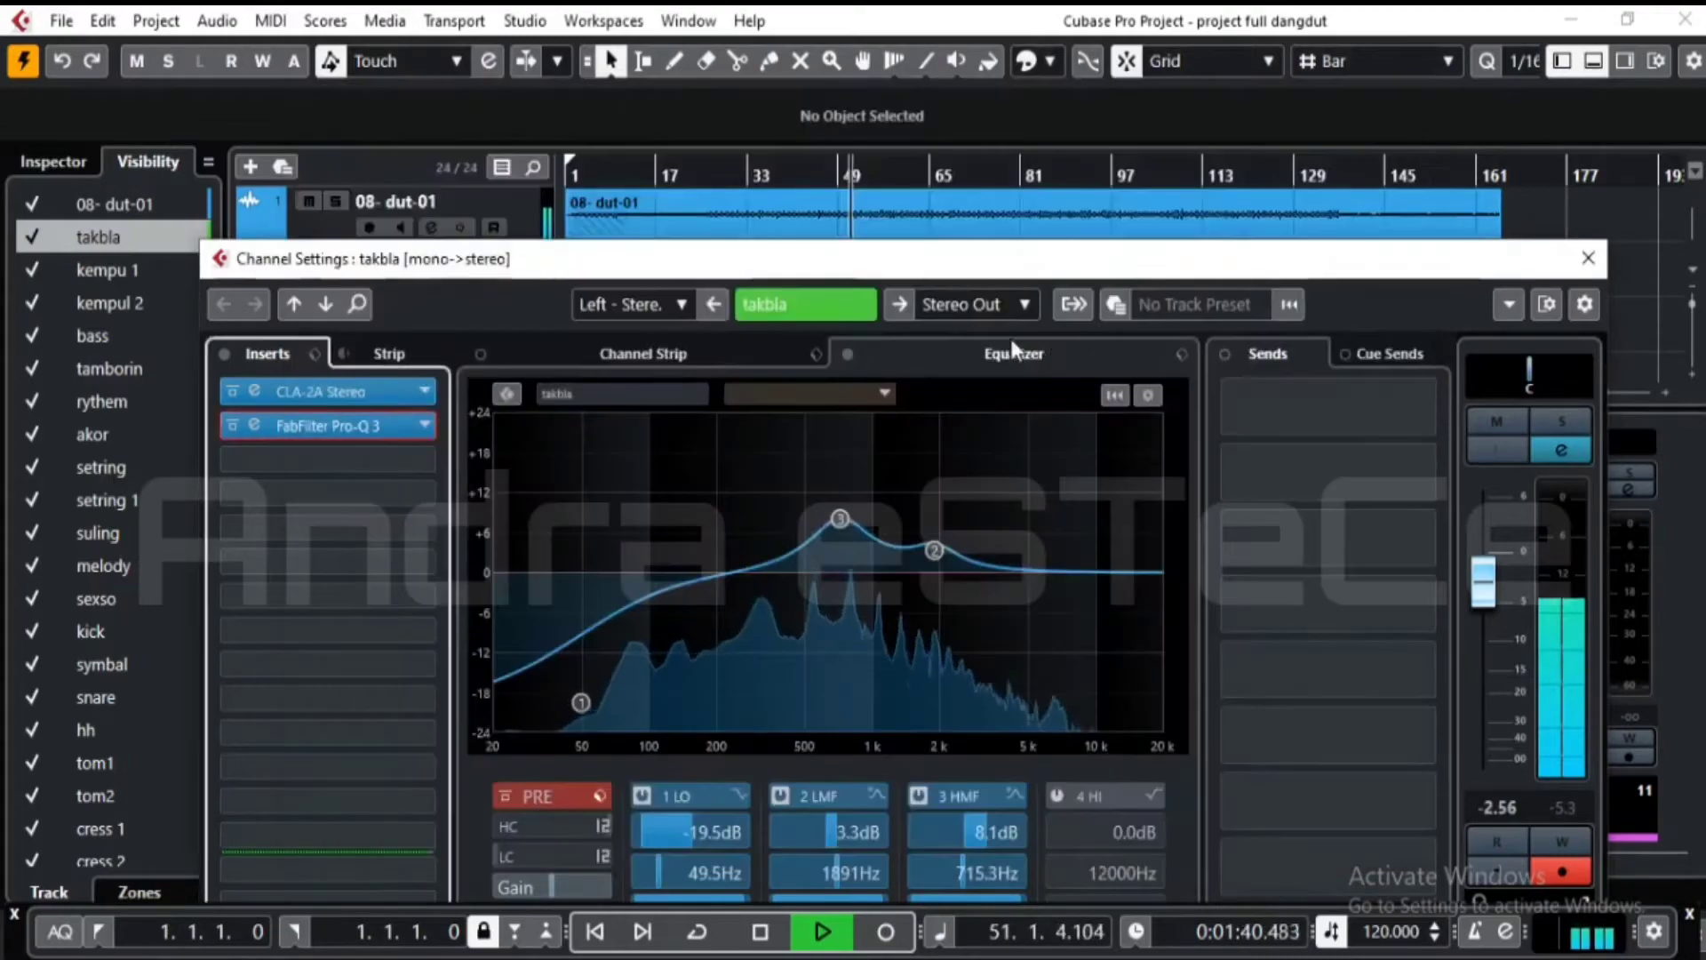
pyautogui.click(1589, 259)
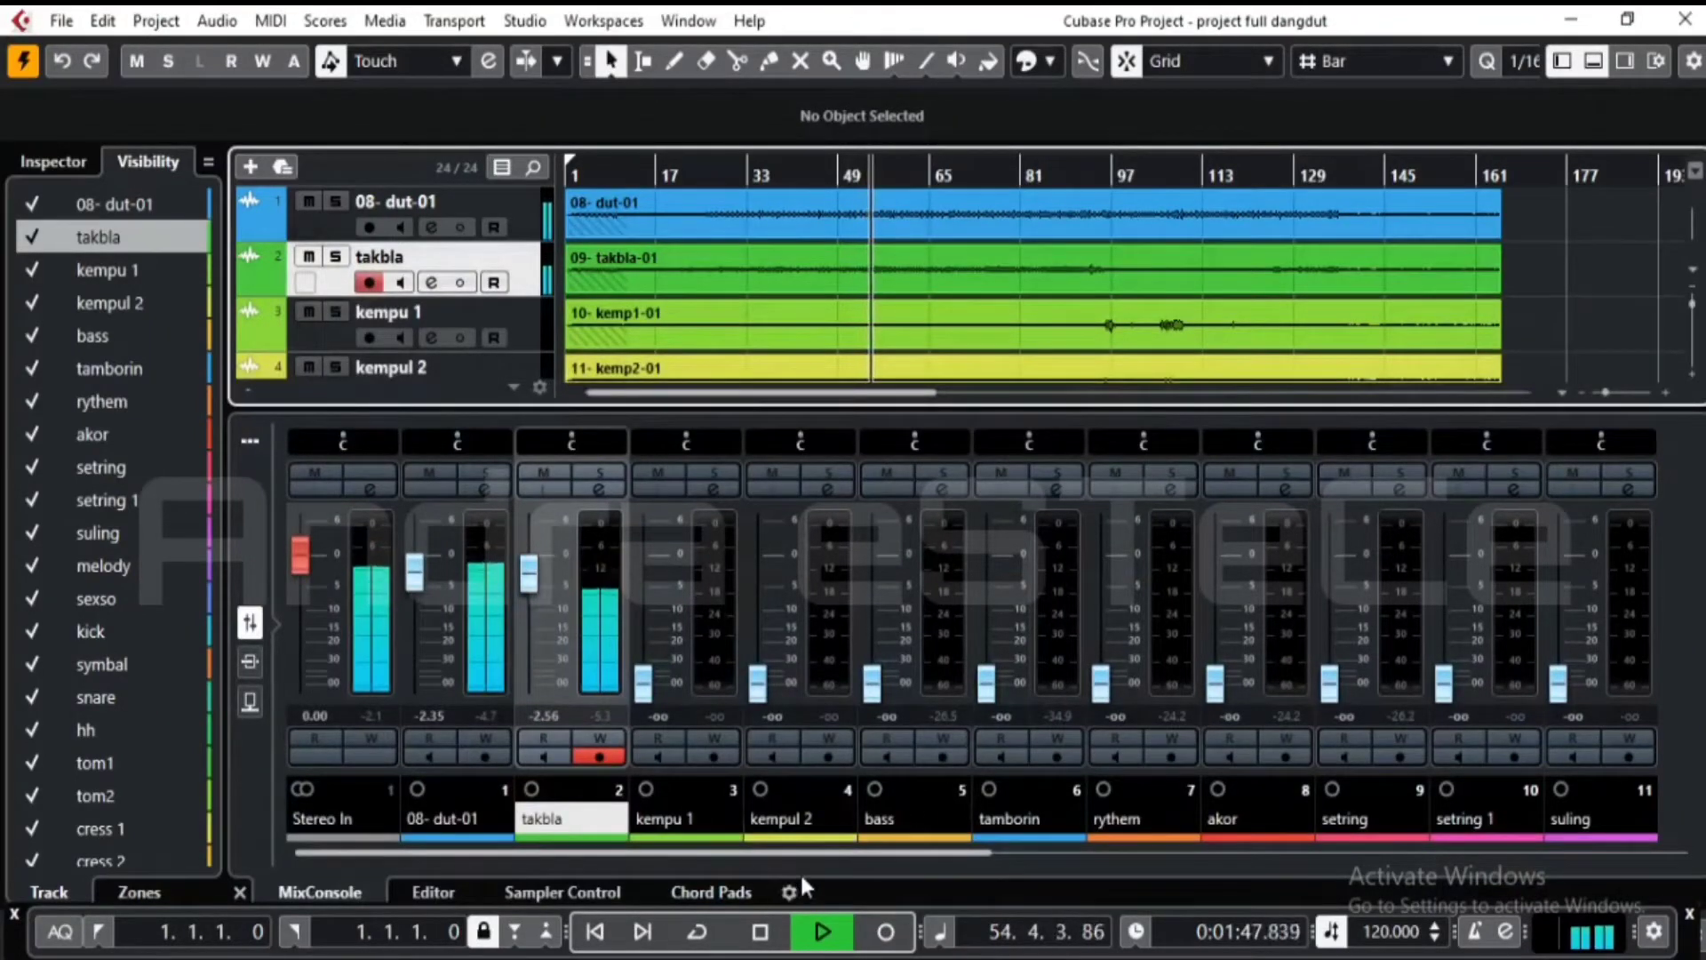
# - Raise the bass fader to -2.78 dB and take the bass channel's equalizer out of bypass
pyautogui.moveTo(876, 691); pyautogui.dragTo(882, 579)
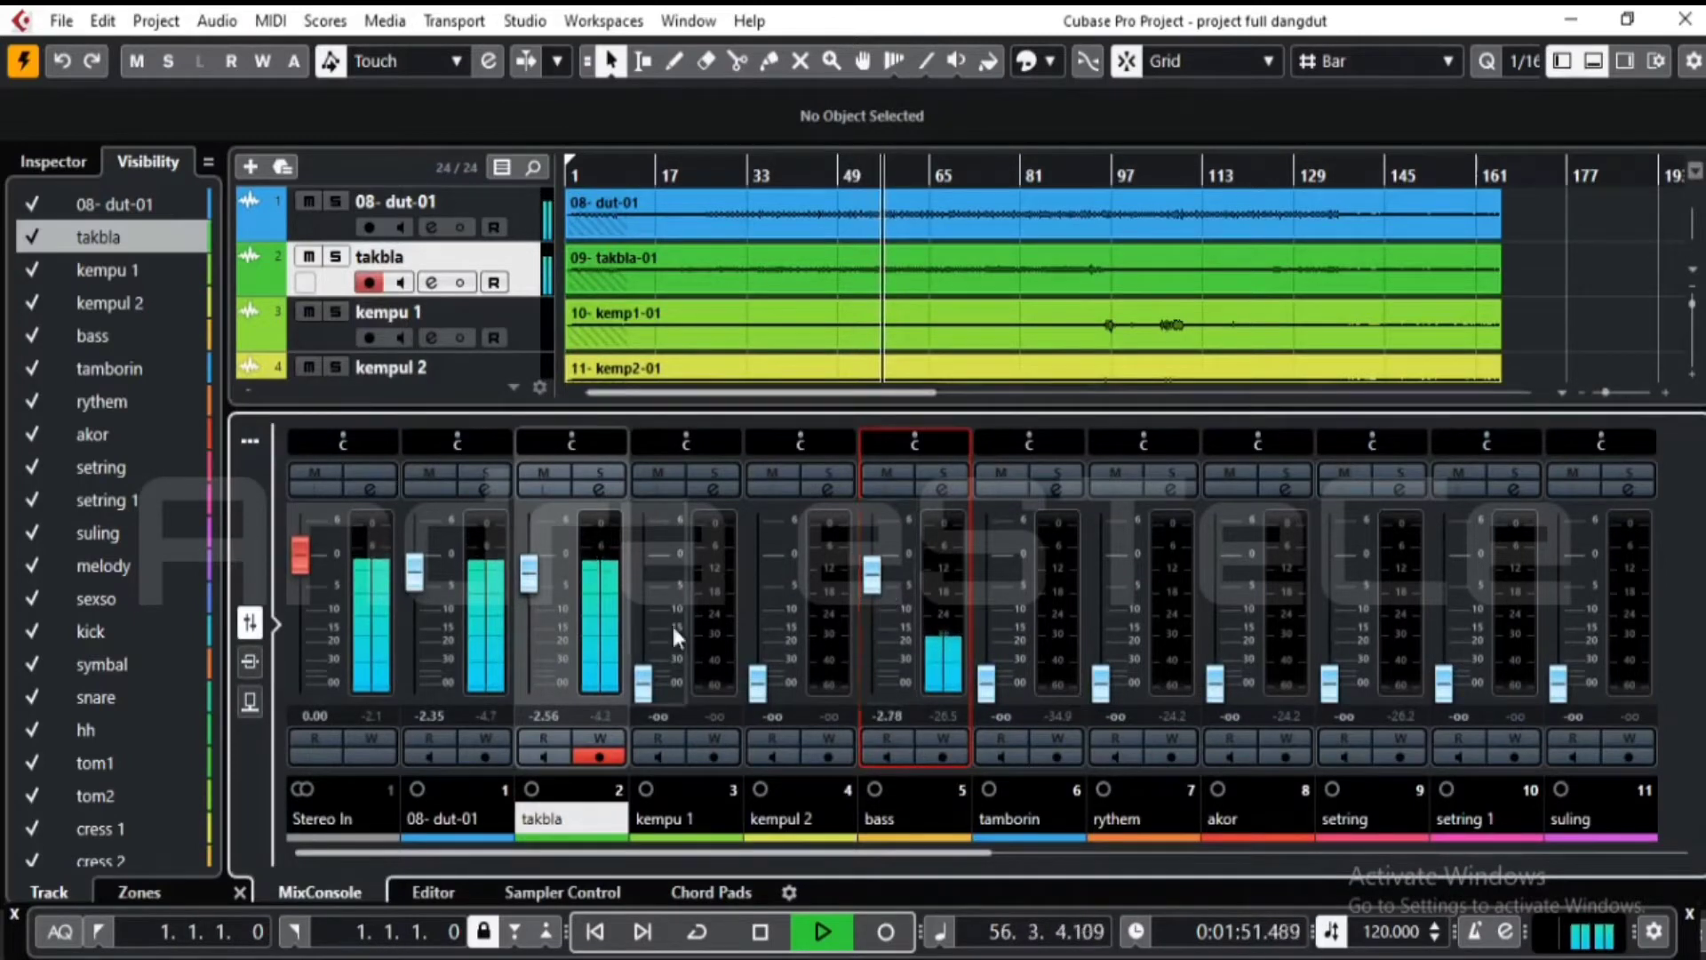
pyautogui.click(105, 334)
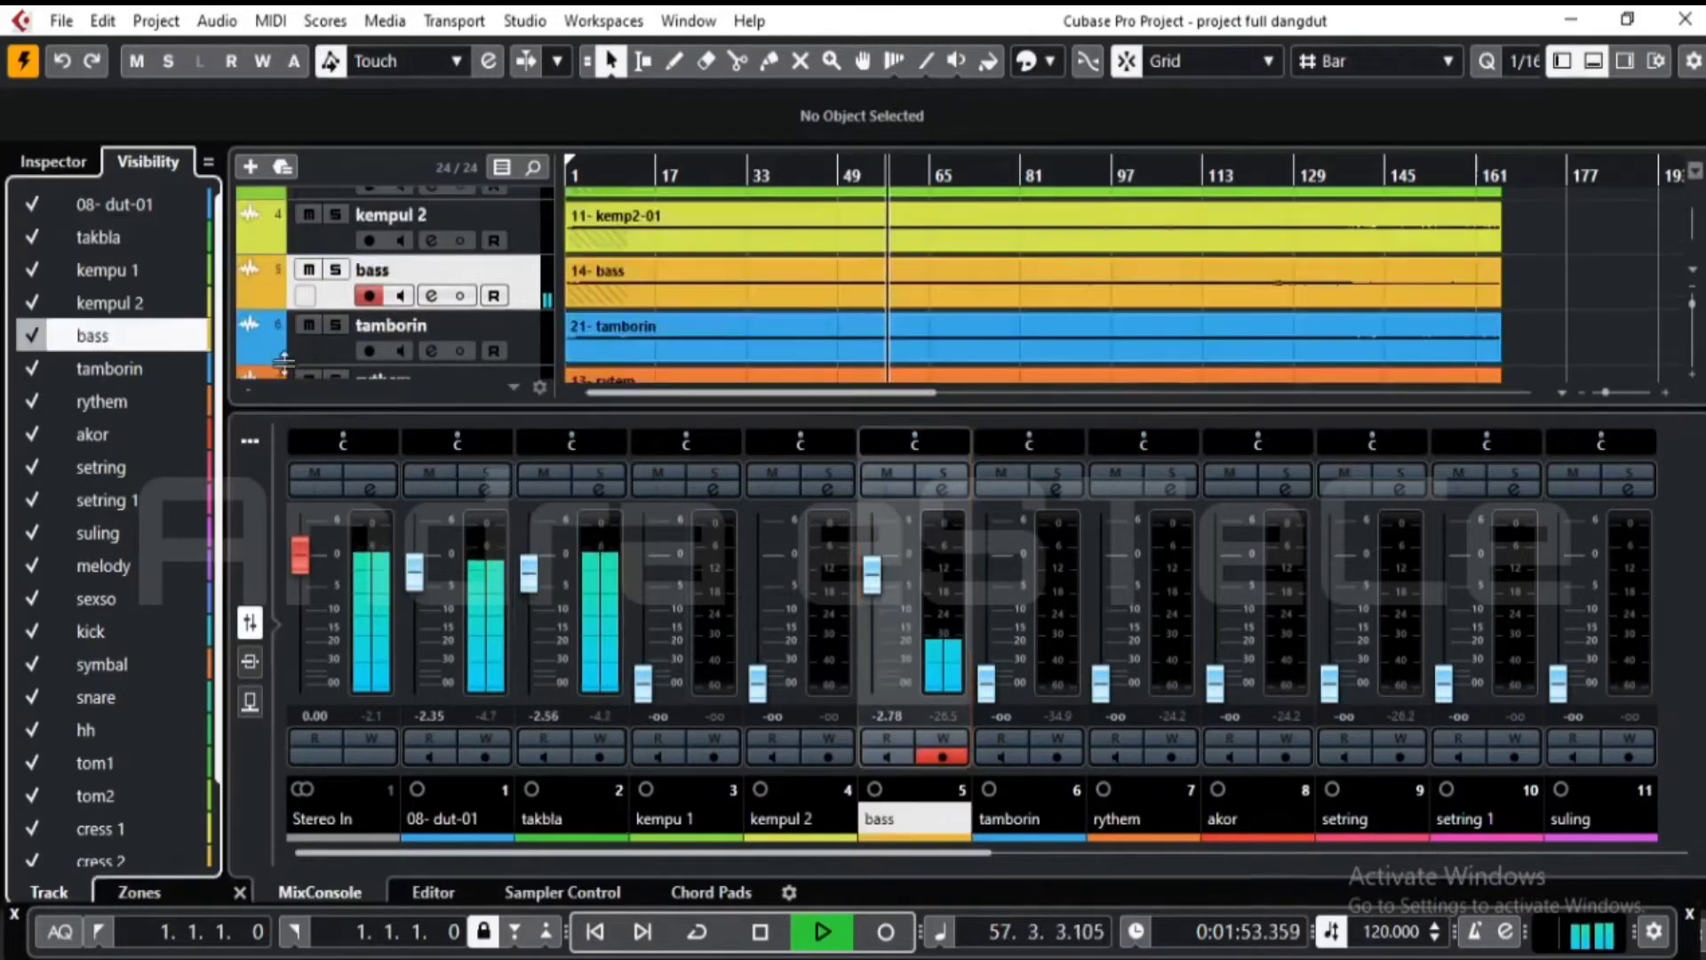
pyautogui.click(435, 297)
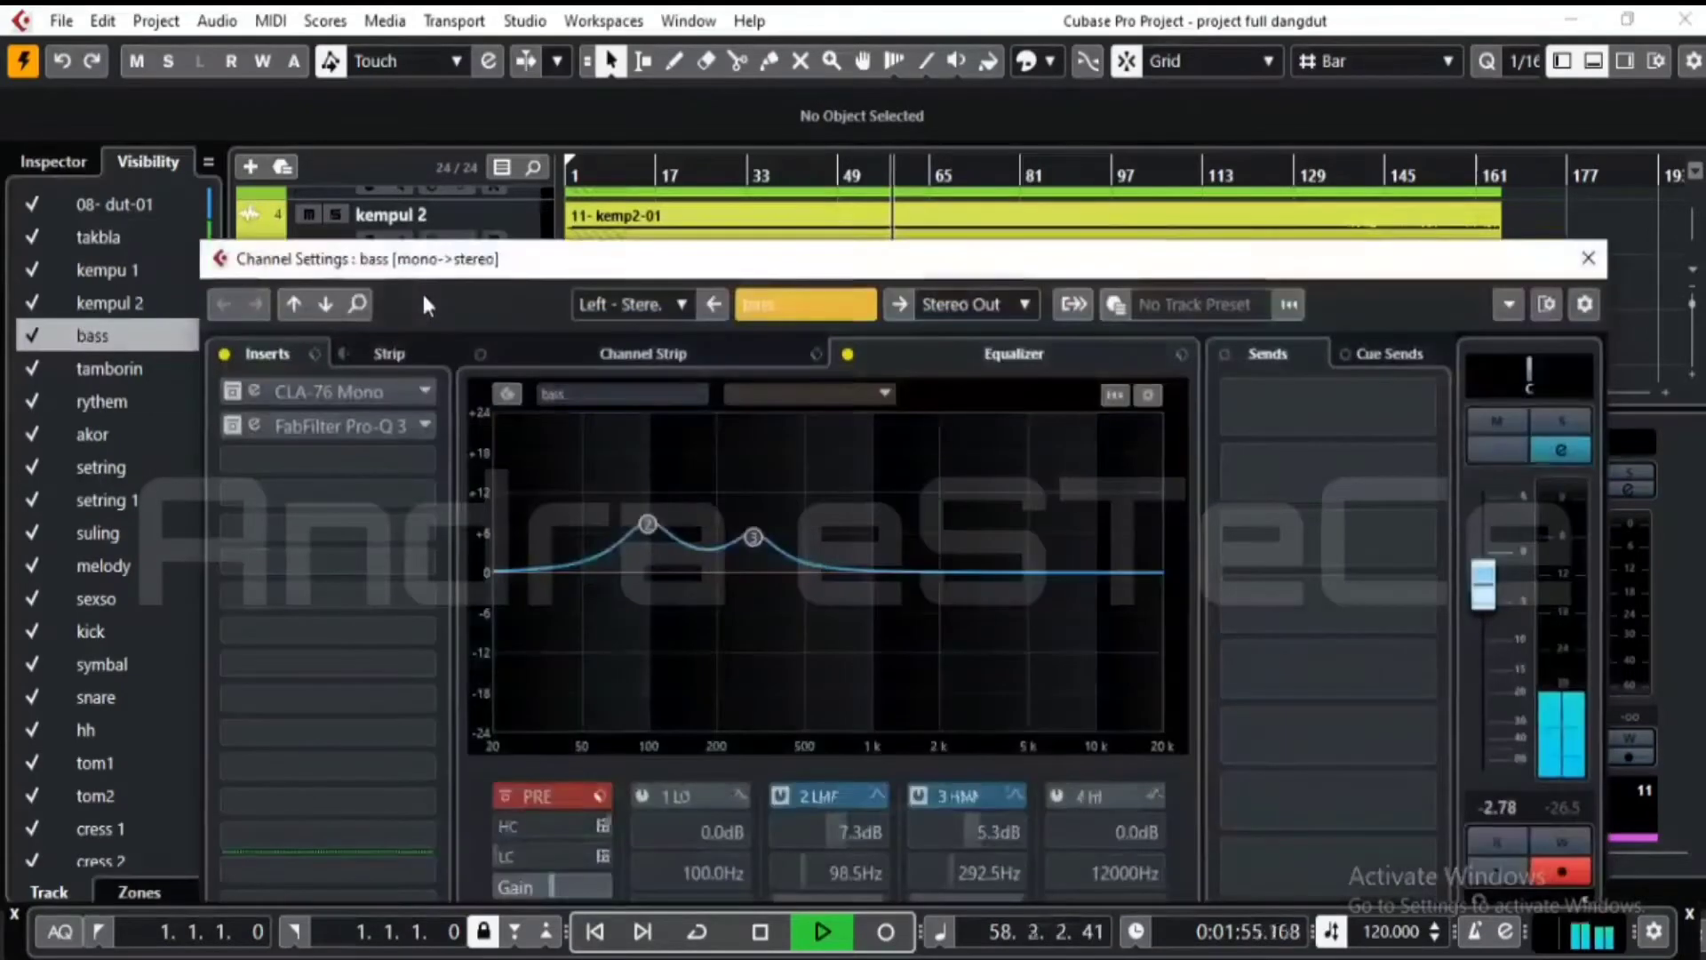
pyautogui.click(848, 355)
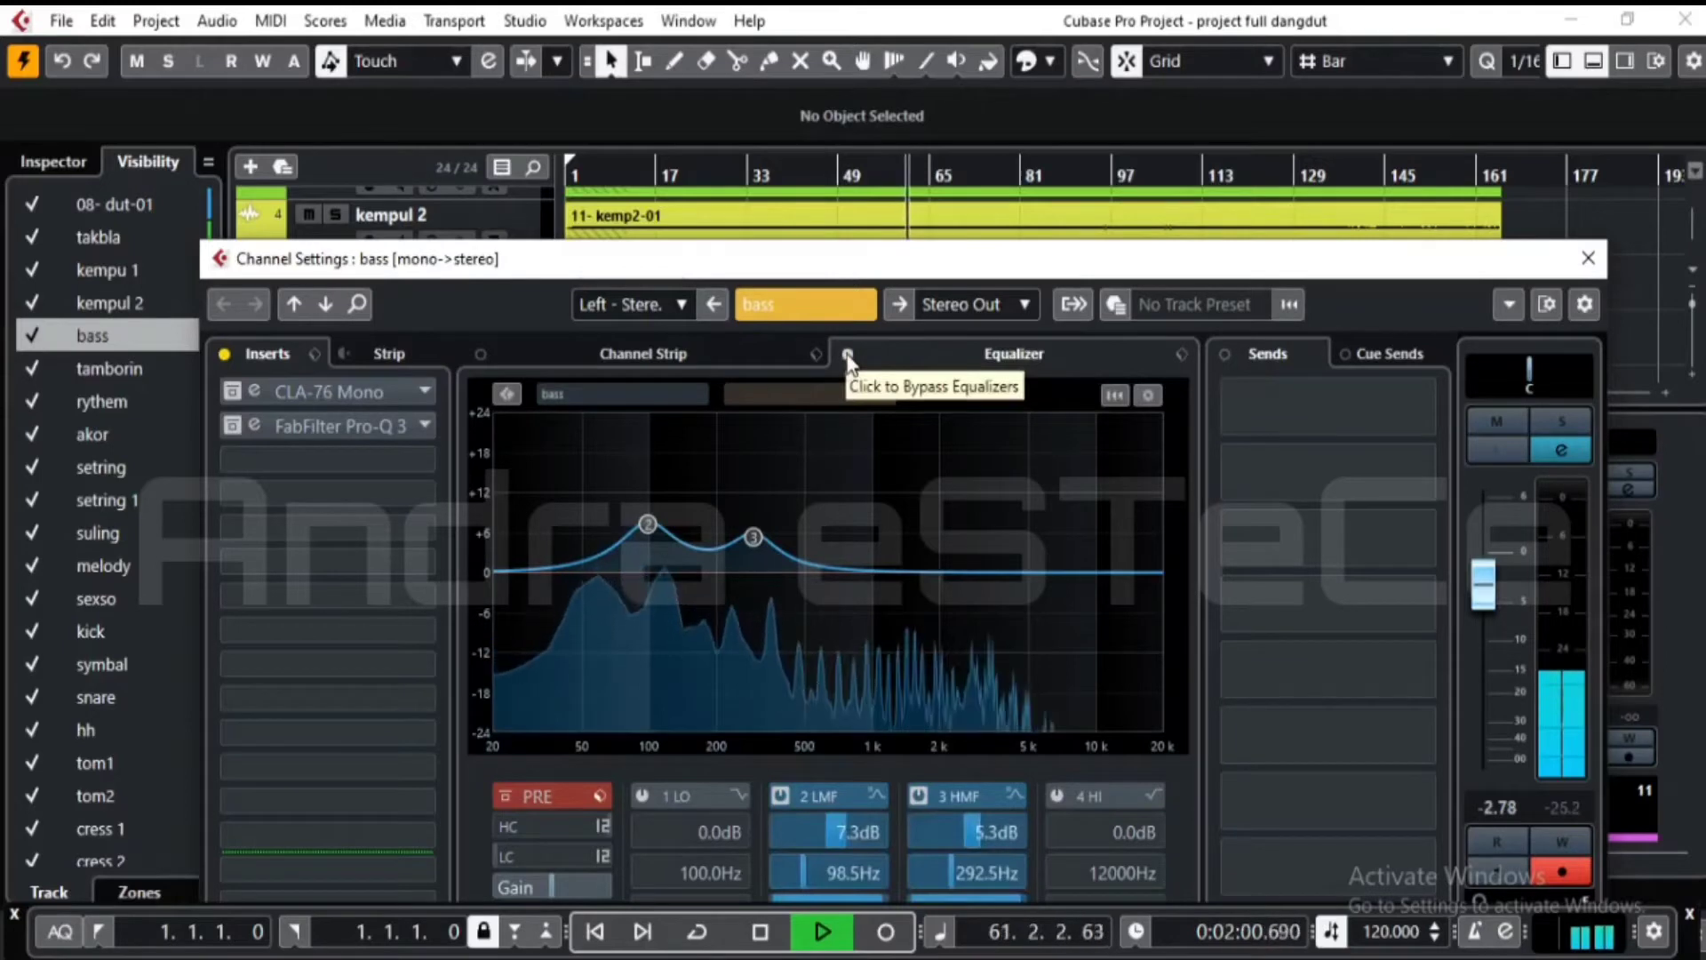
# - Take the CLA-76 Mono insert on the bass channel out of bypass and open its compressor window
pyautogui.click(234, 394)
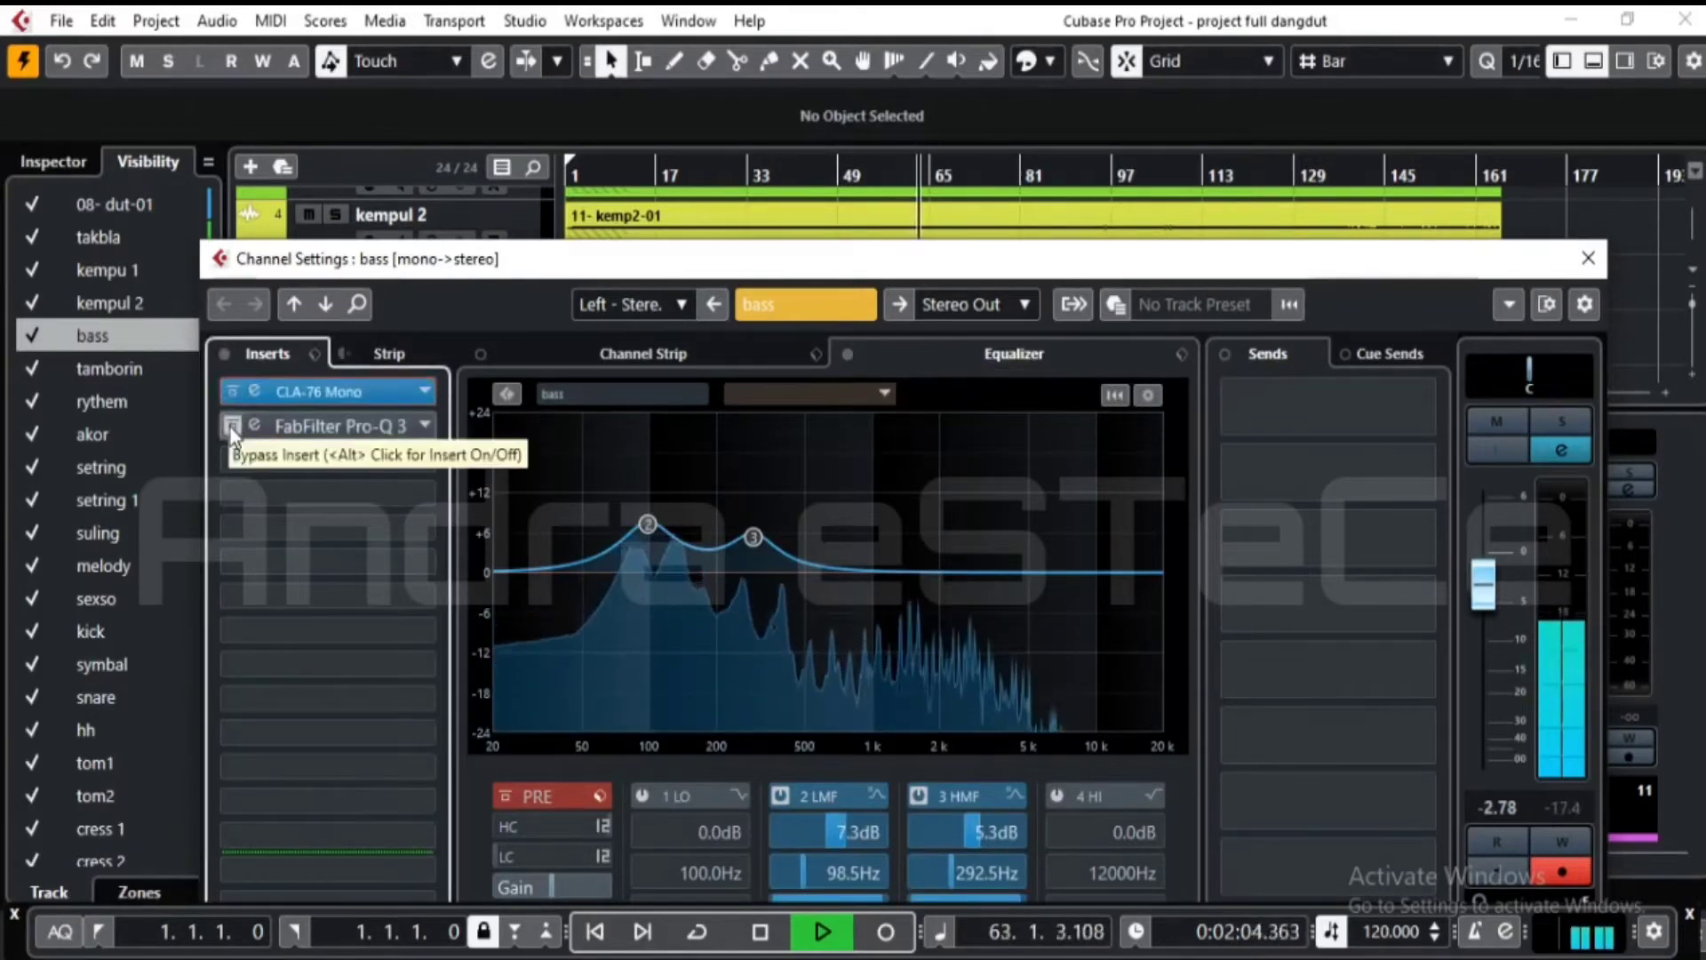
pyautogui.click(232, 392)
pyautogui.click(254, 391)
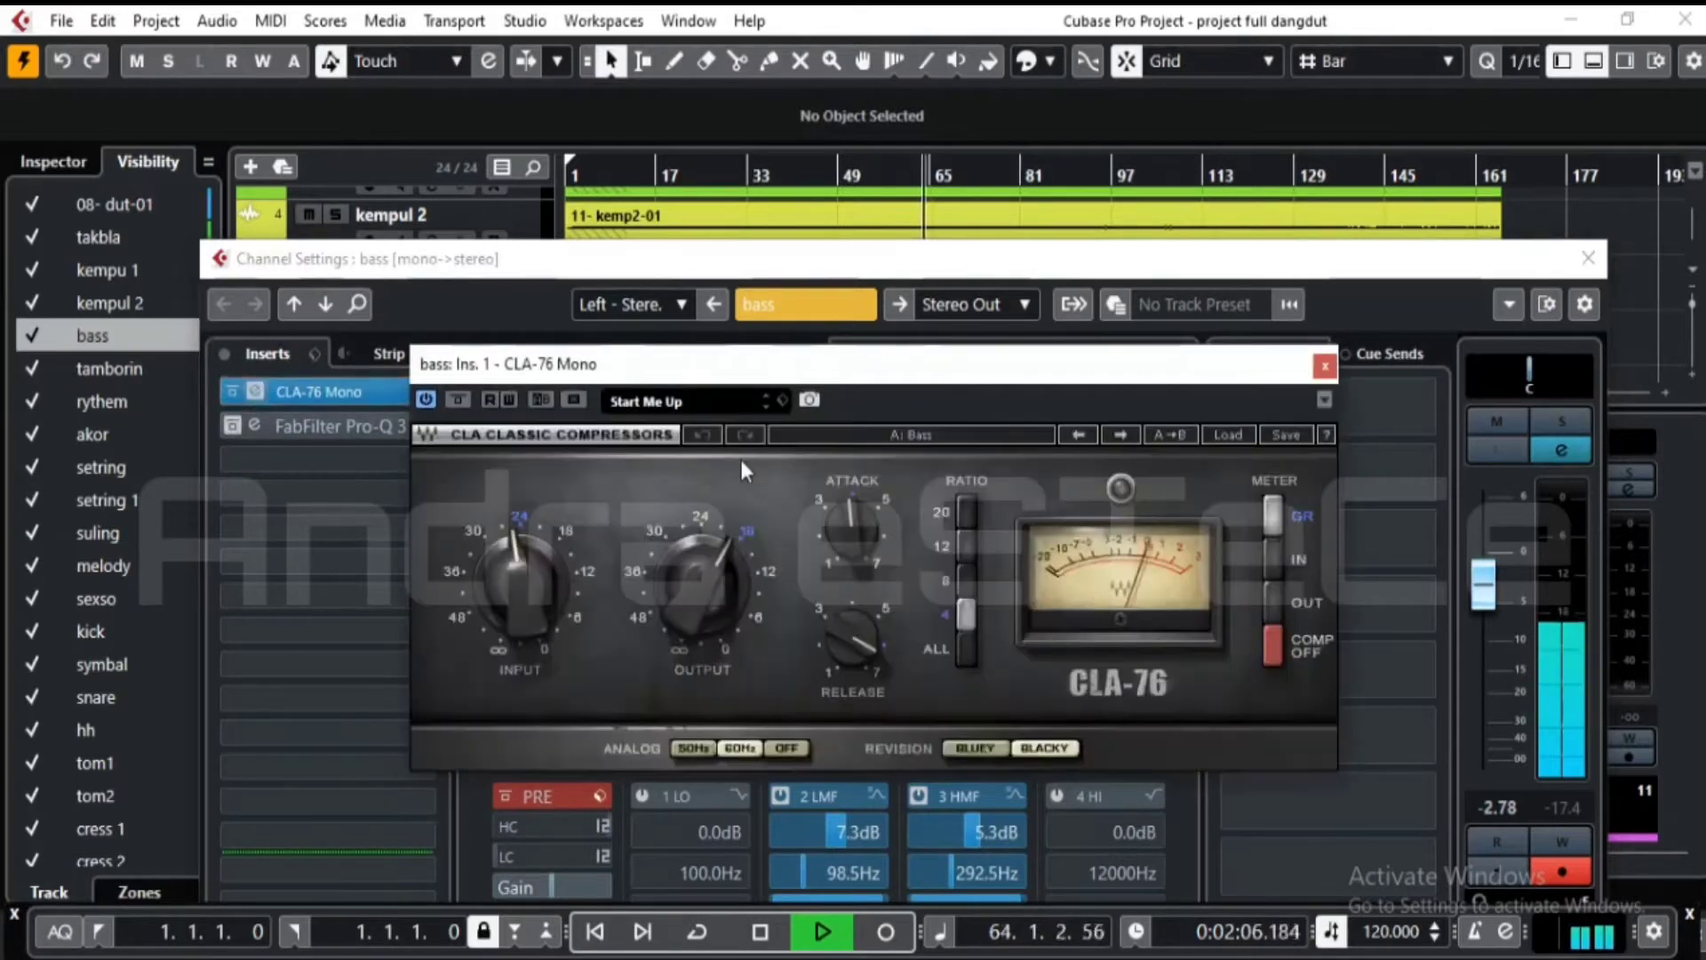
# - Load the Bass preset in the CLA-76 compressor and fine-tune its input and release knobs
pyautogui.click(703, 399)
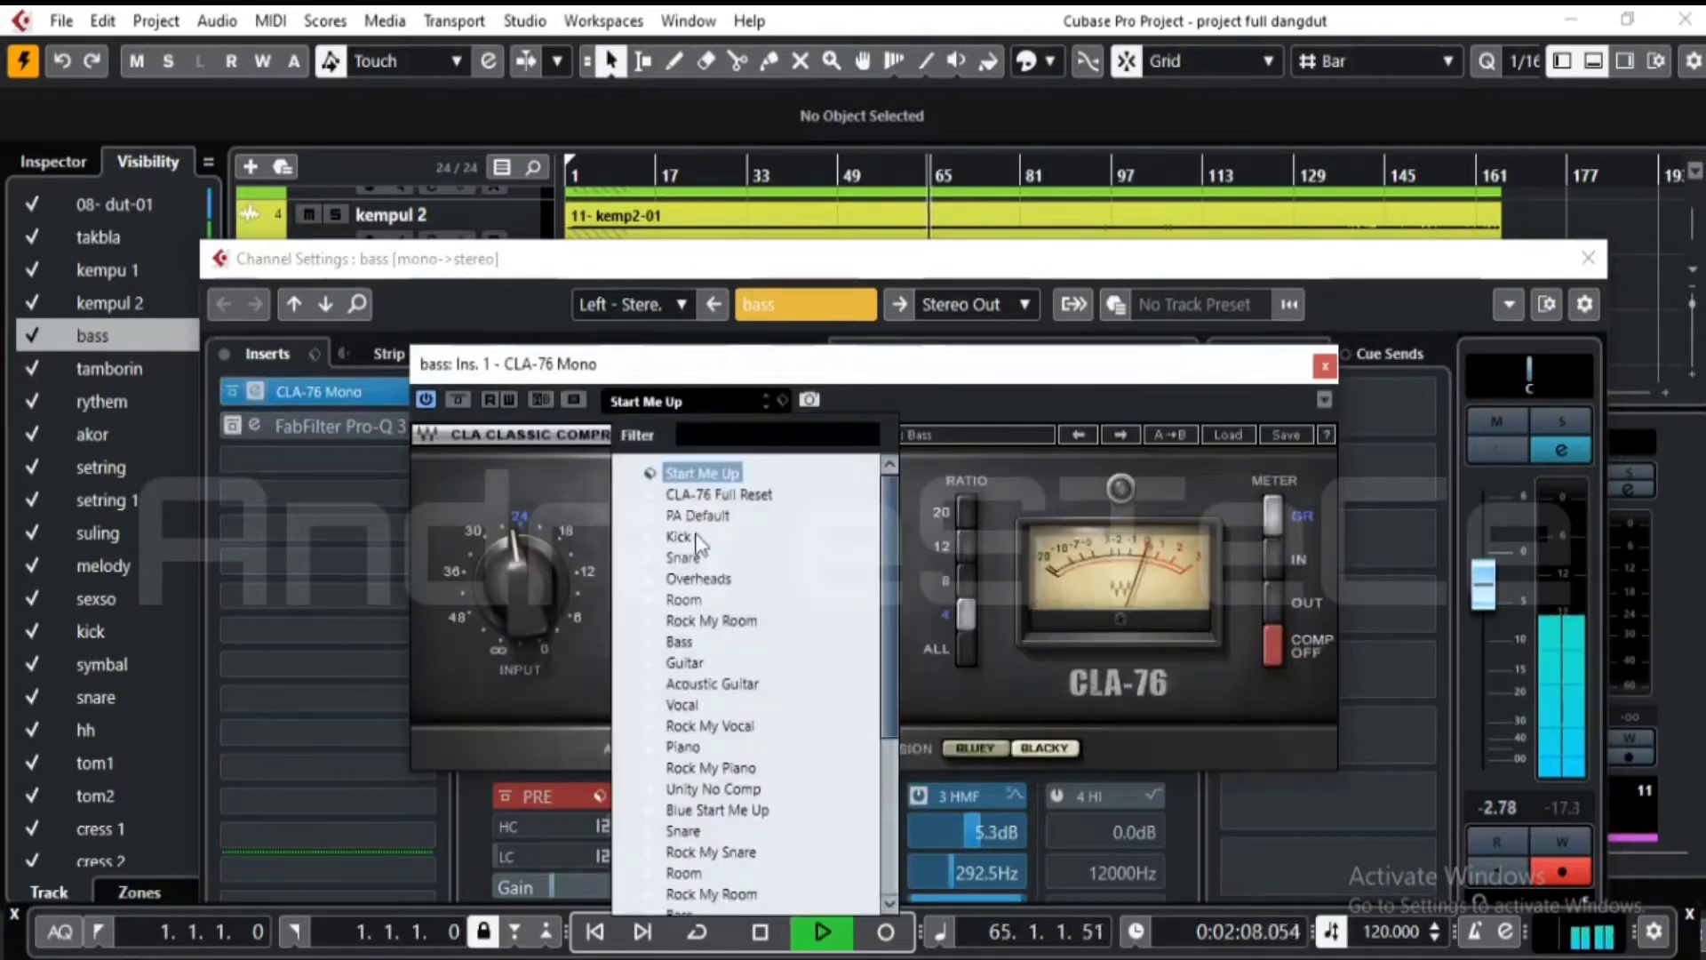
pyautogui.click(680, 637)
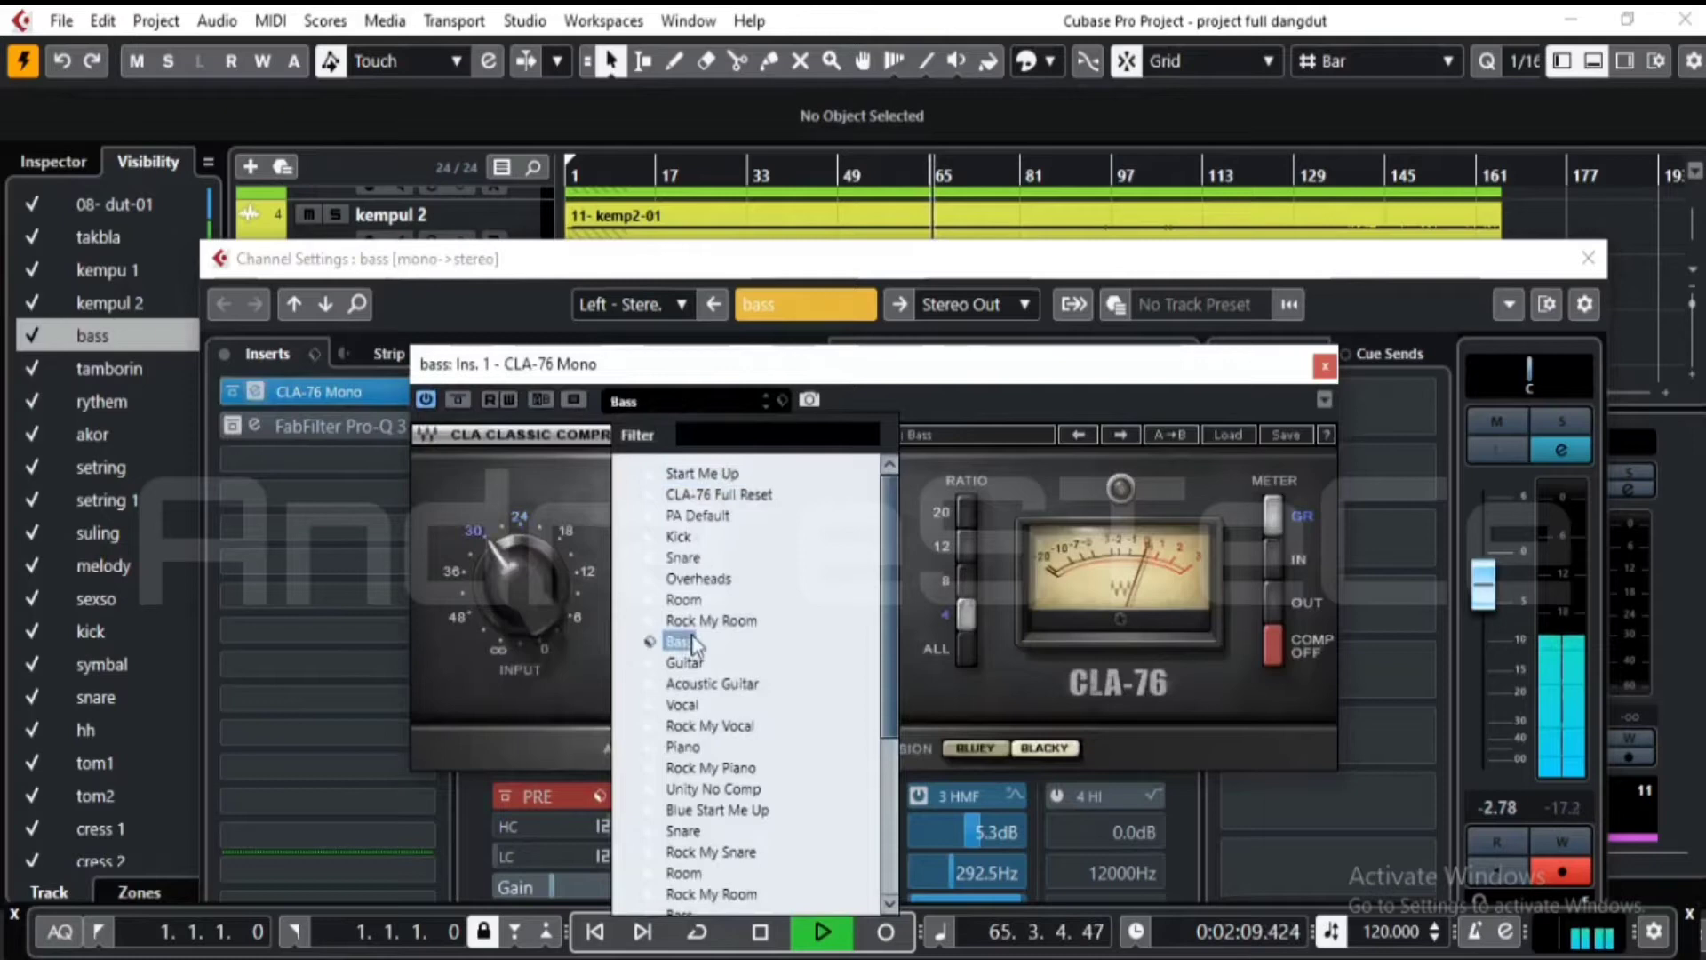
pyautogui.click(1001, 373)
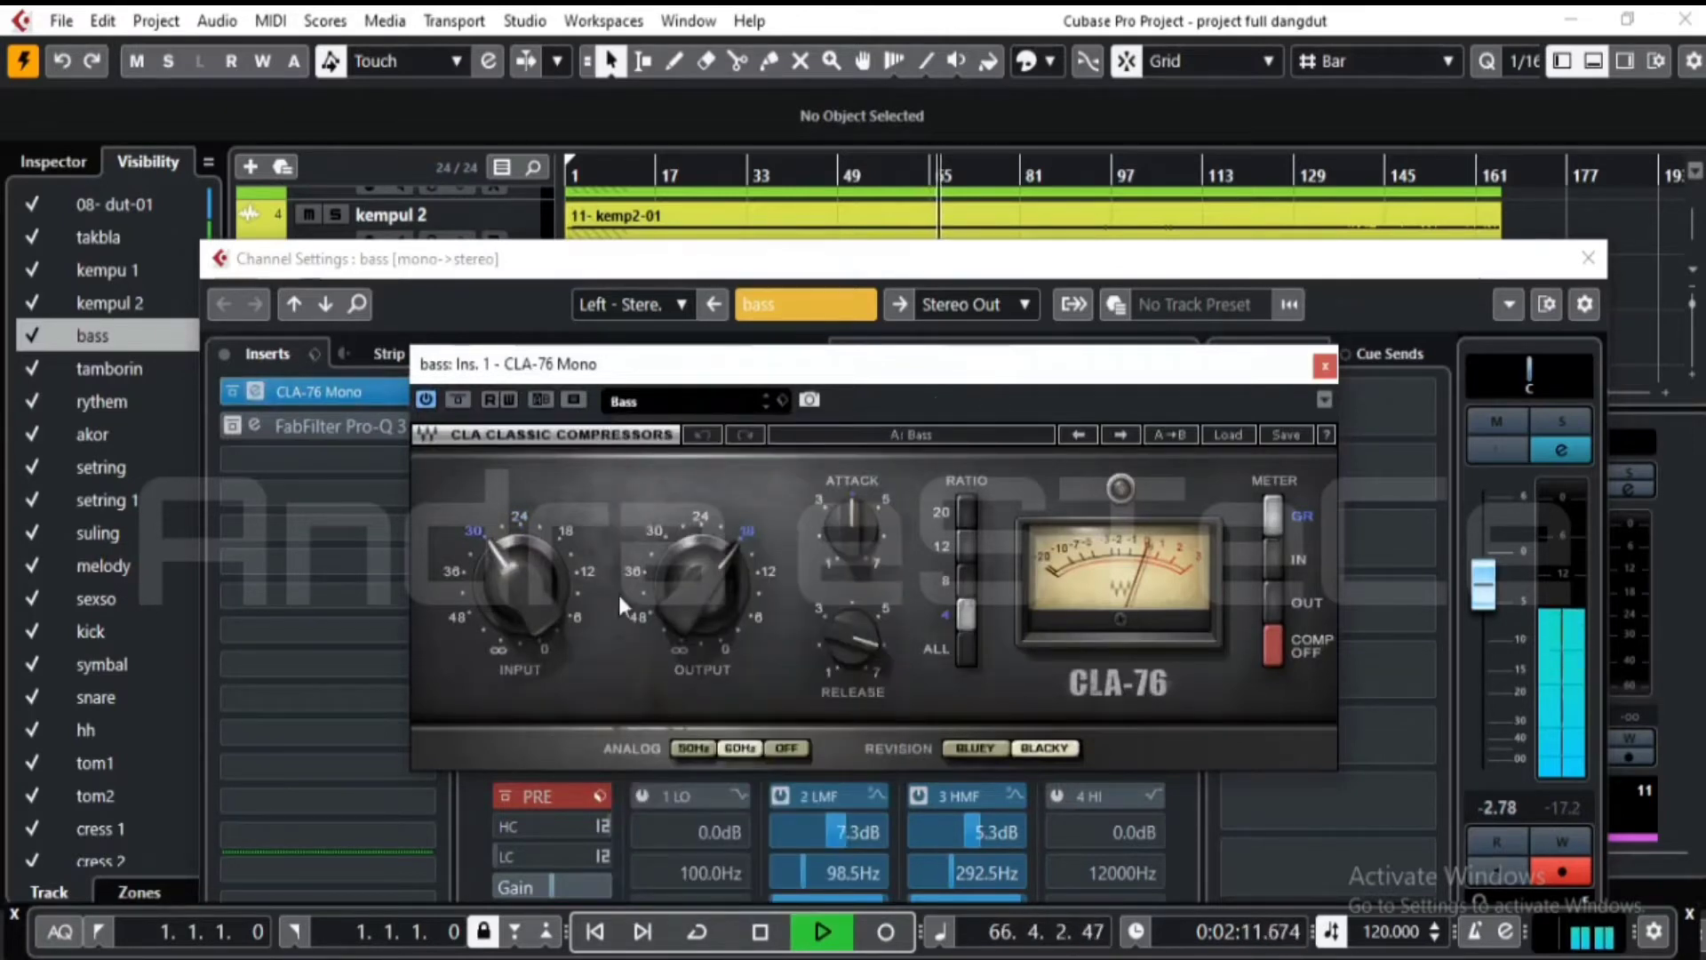
pyautogui.click(519, 578)
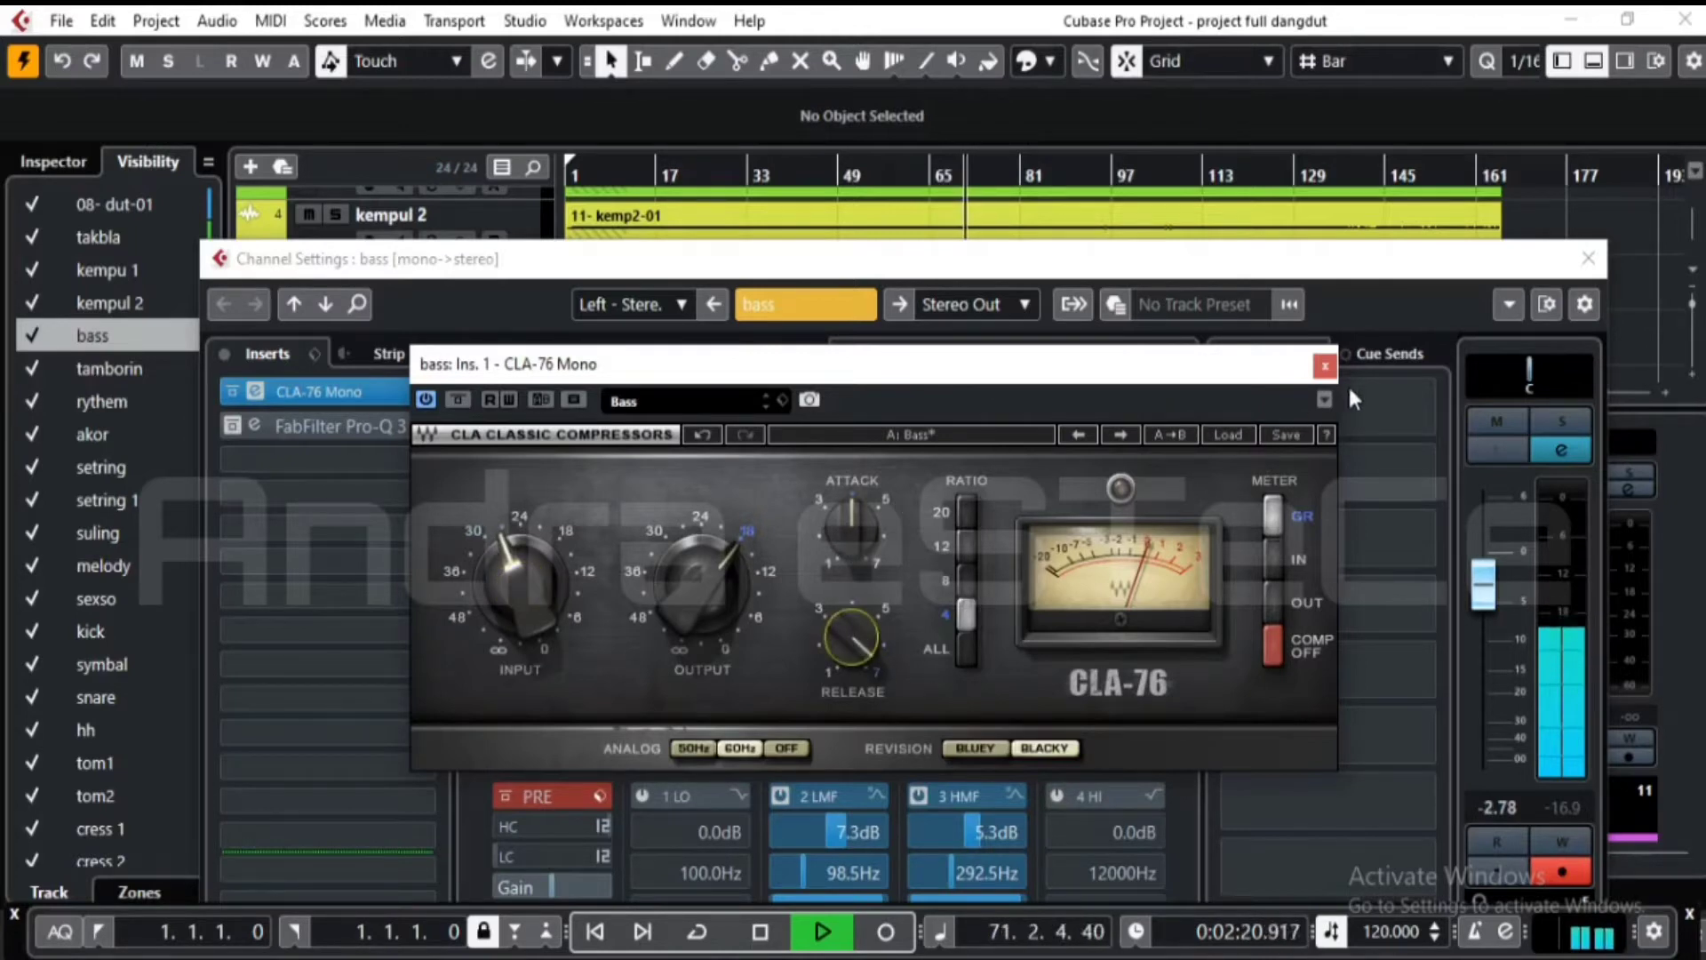
pyautogui.click(1324, 367)
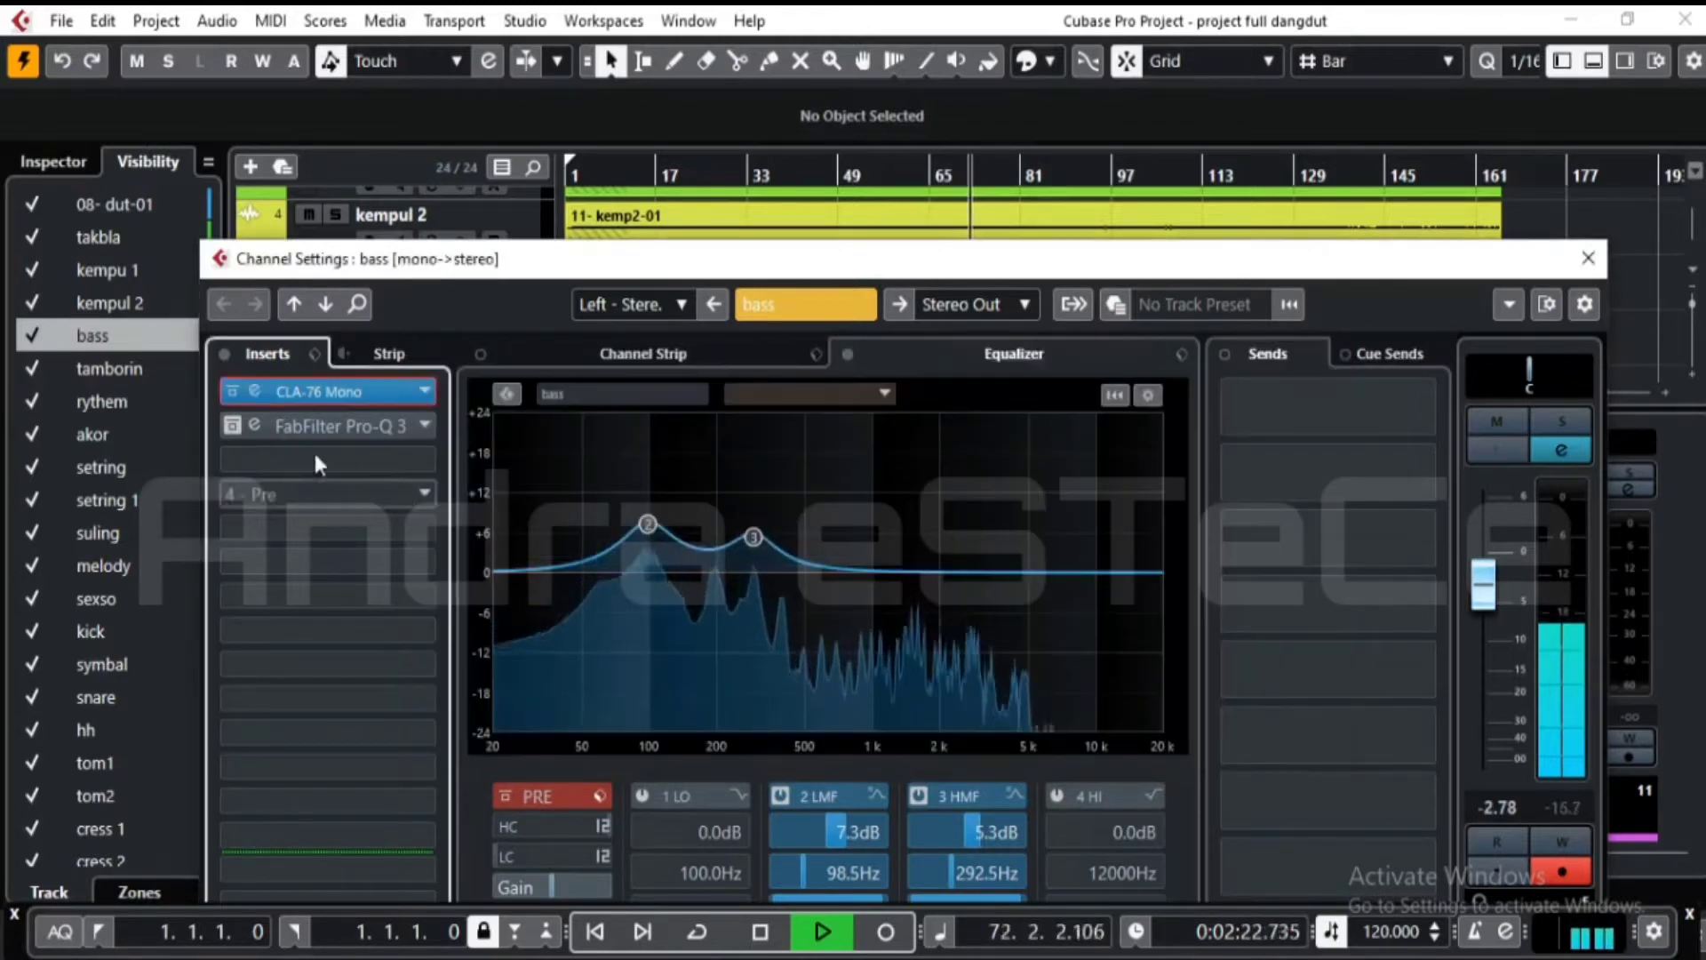
# - Take the FabFilter Pro-Q 3 insert on the bass channel out of bypass and close the bass channel settings
pyautogui.click(232, 429)
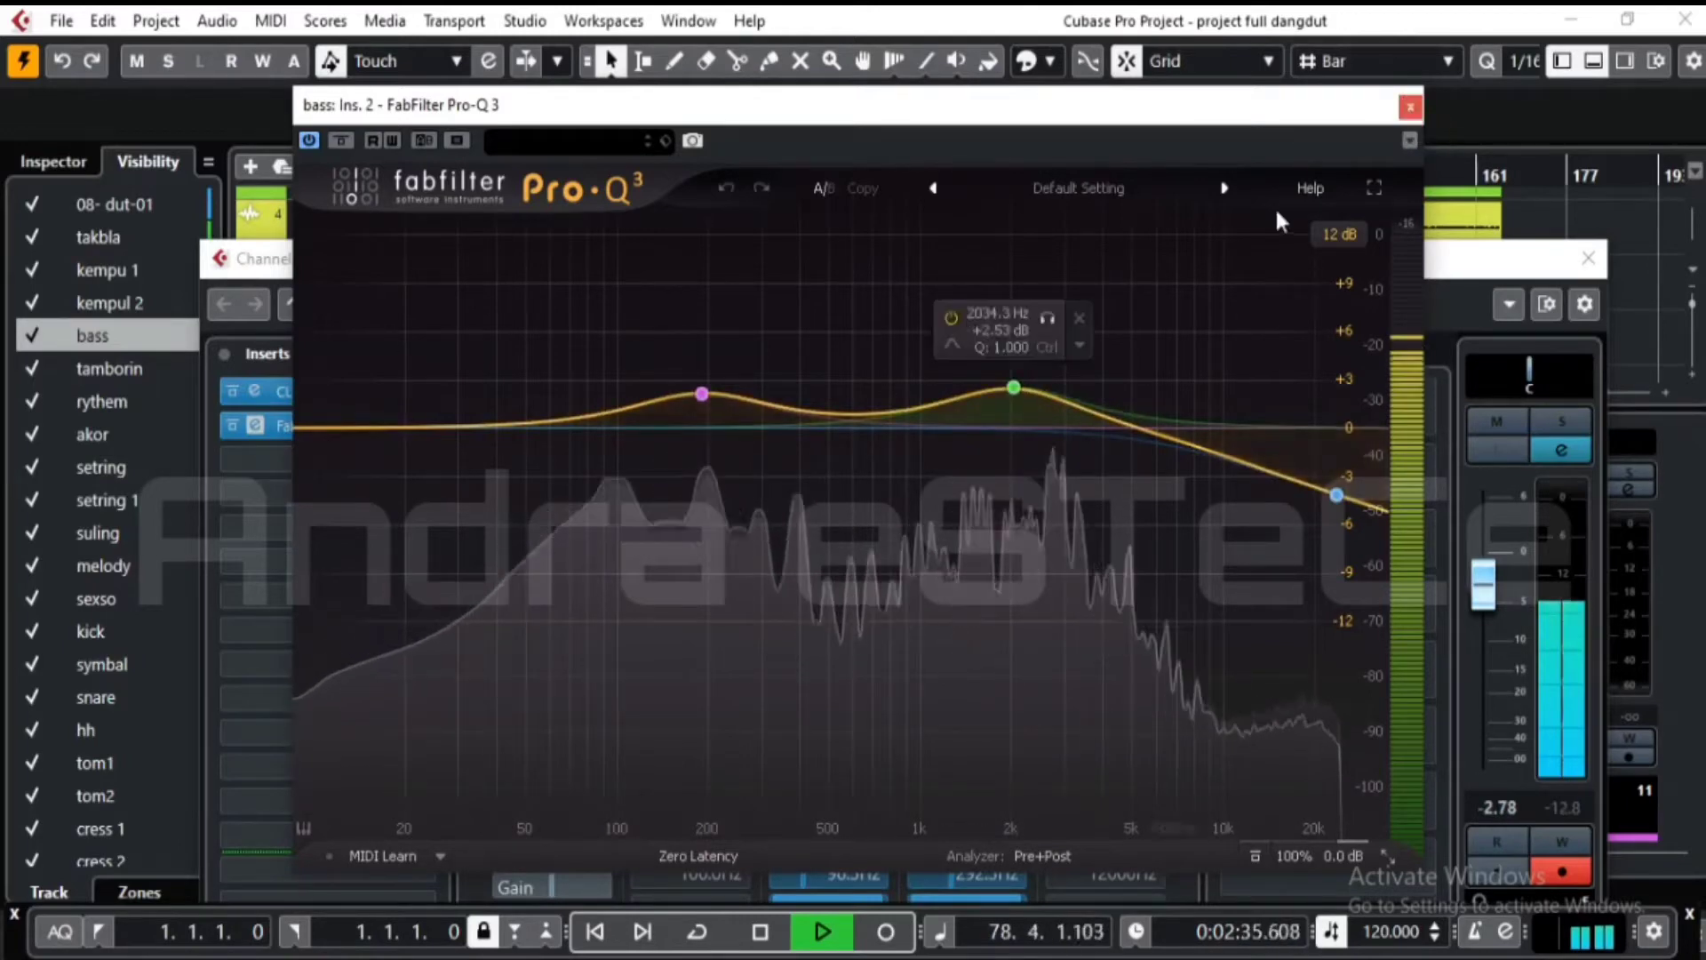
pyautogui.click(1410, 107)
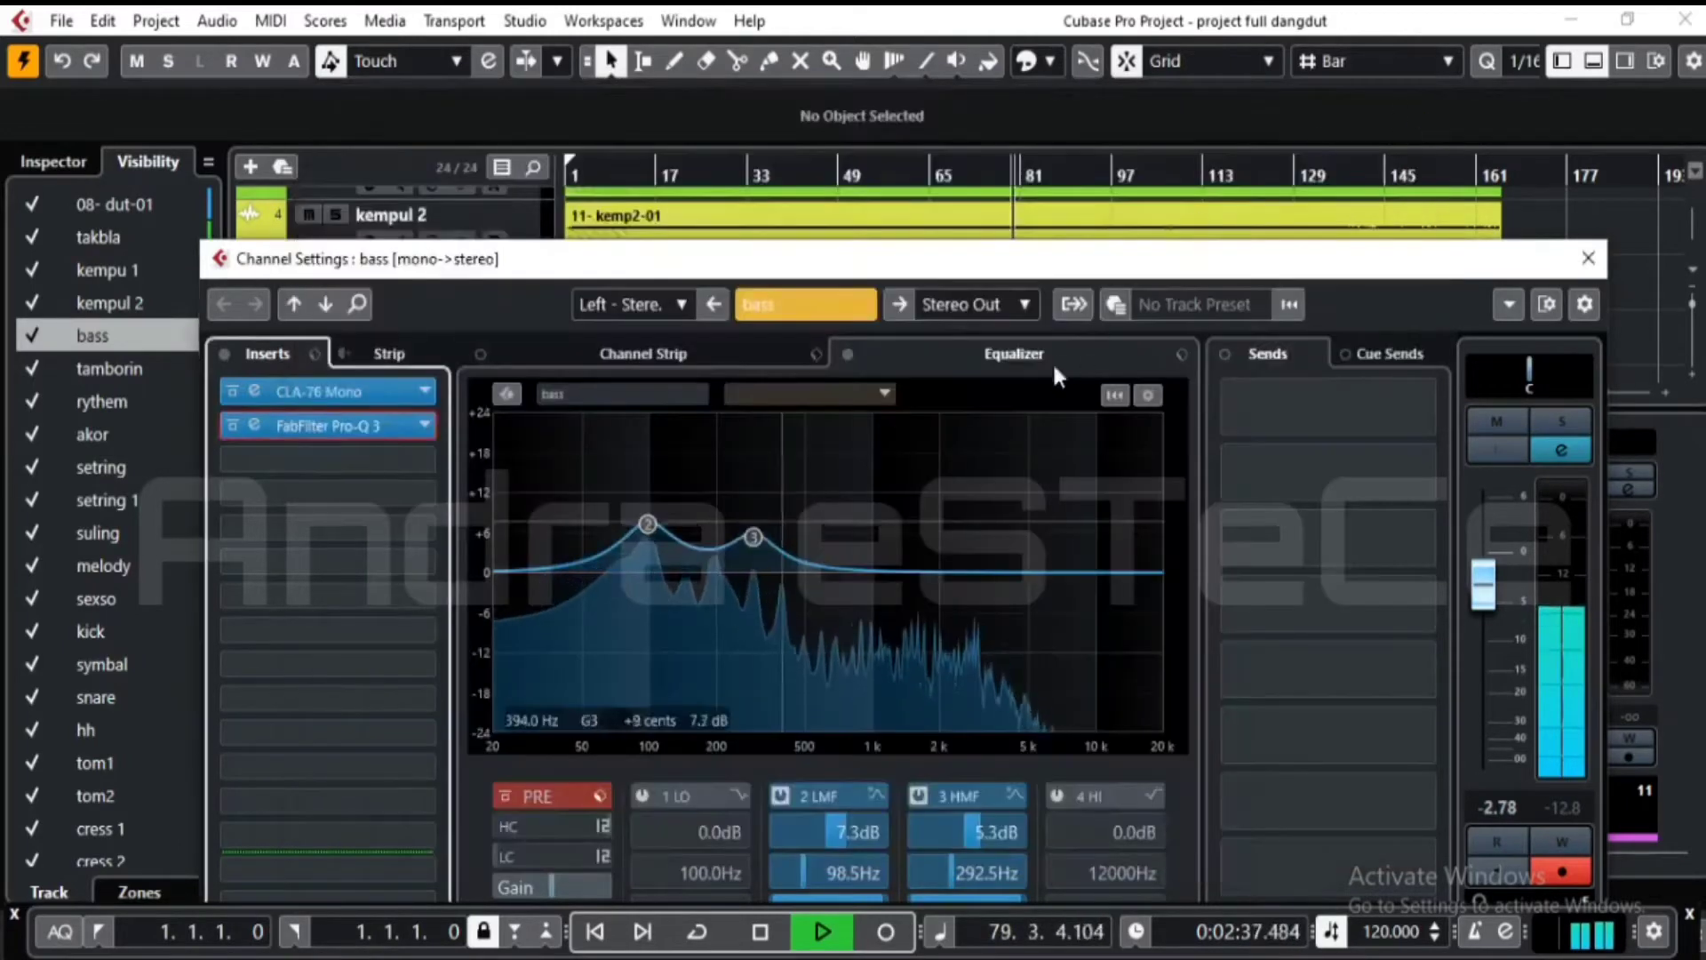
pyautogui.click(1586, 260)
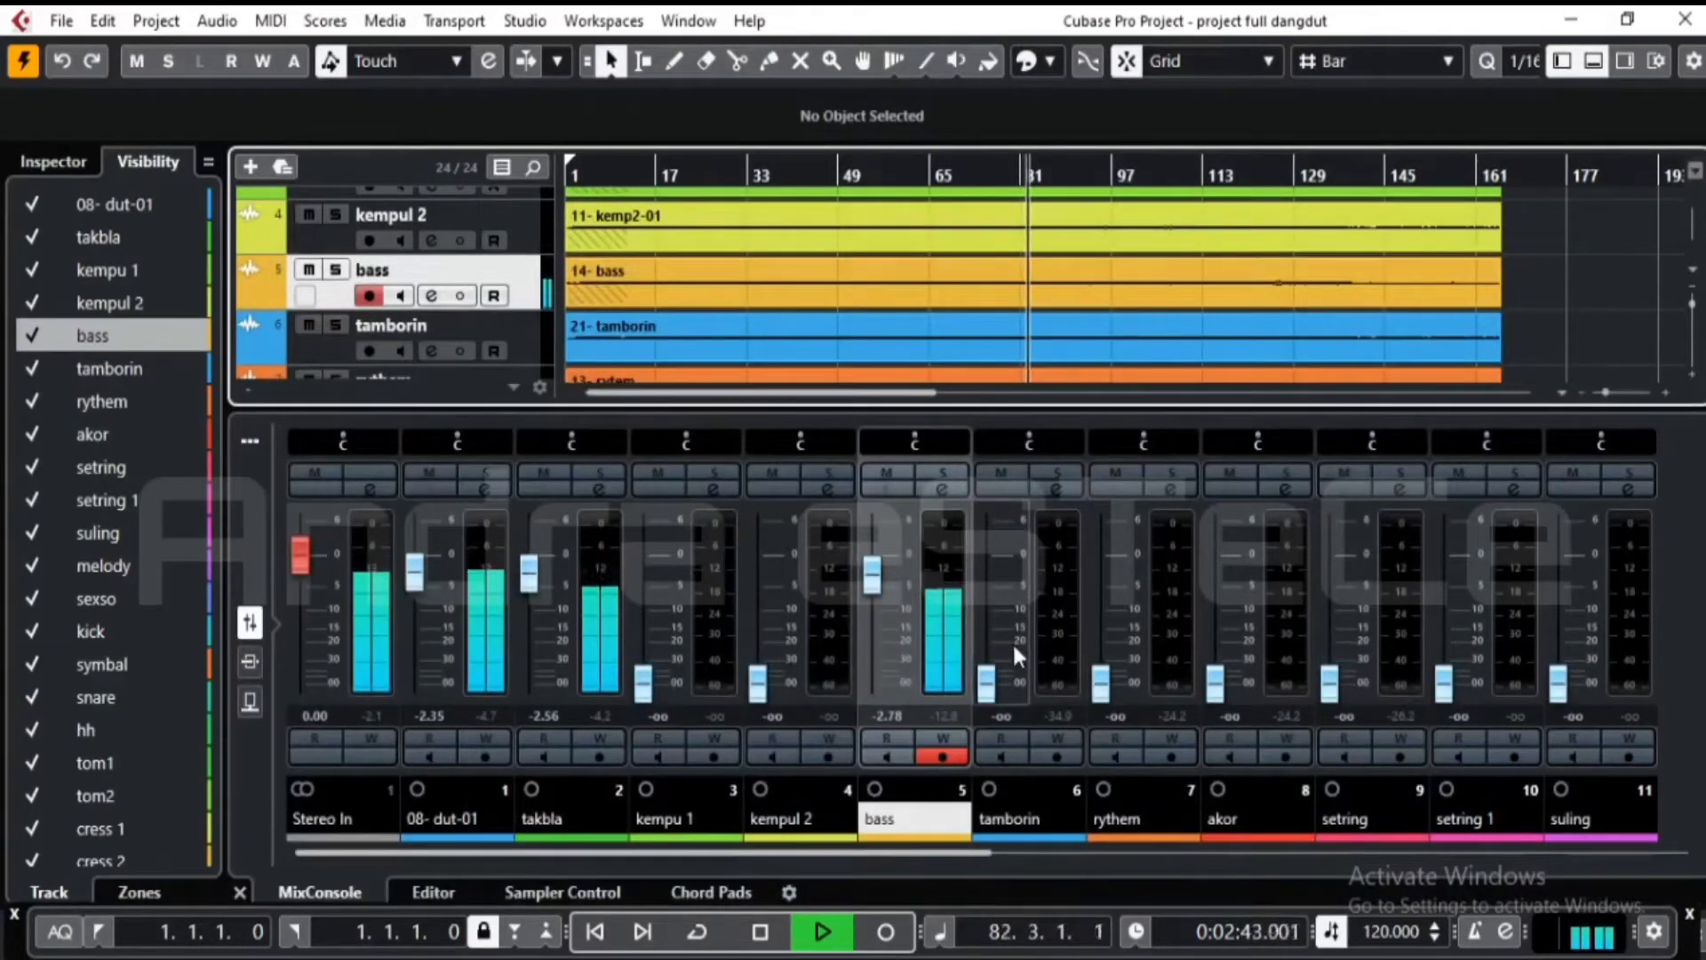
# - Raise the akor fader to -2.14 dB and the kempu 1 fader to -2.35 dB
pyautogui.moveTo(1218, 691); pyautogui.dragTo(1215, 581)
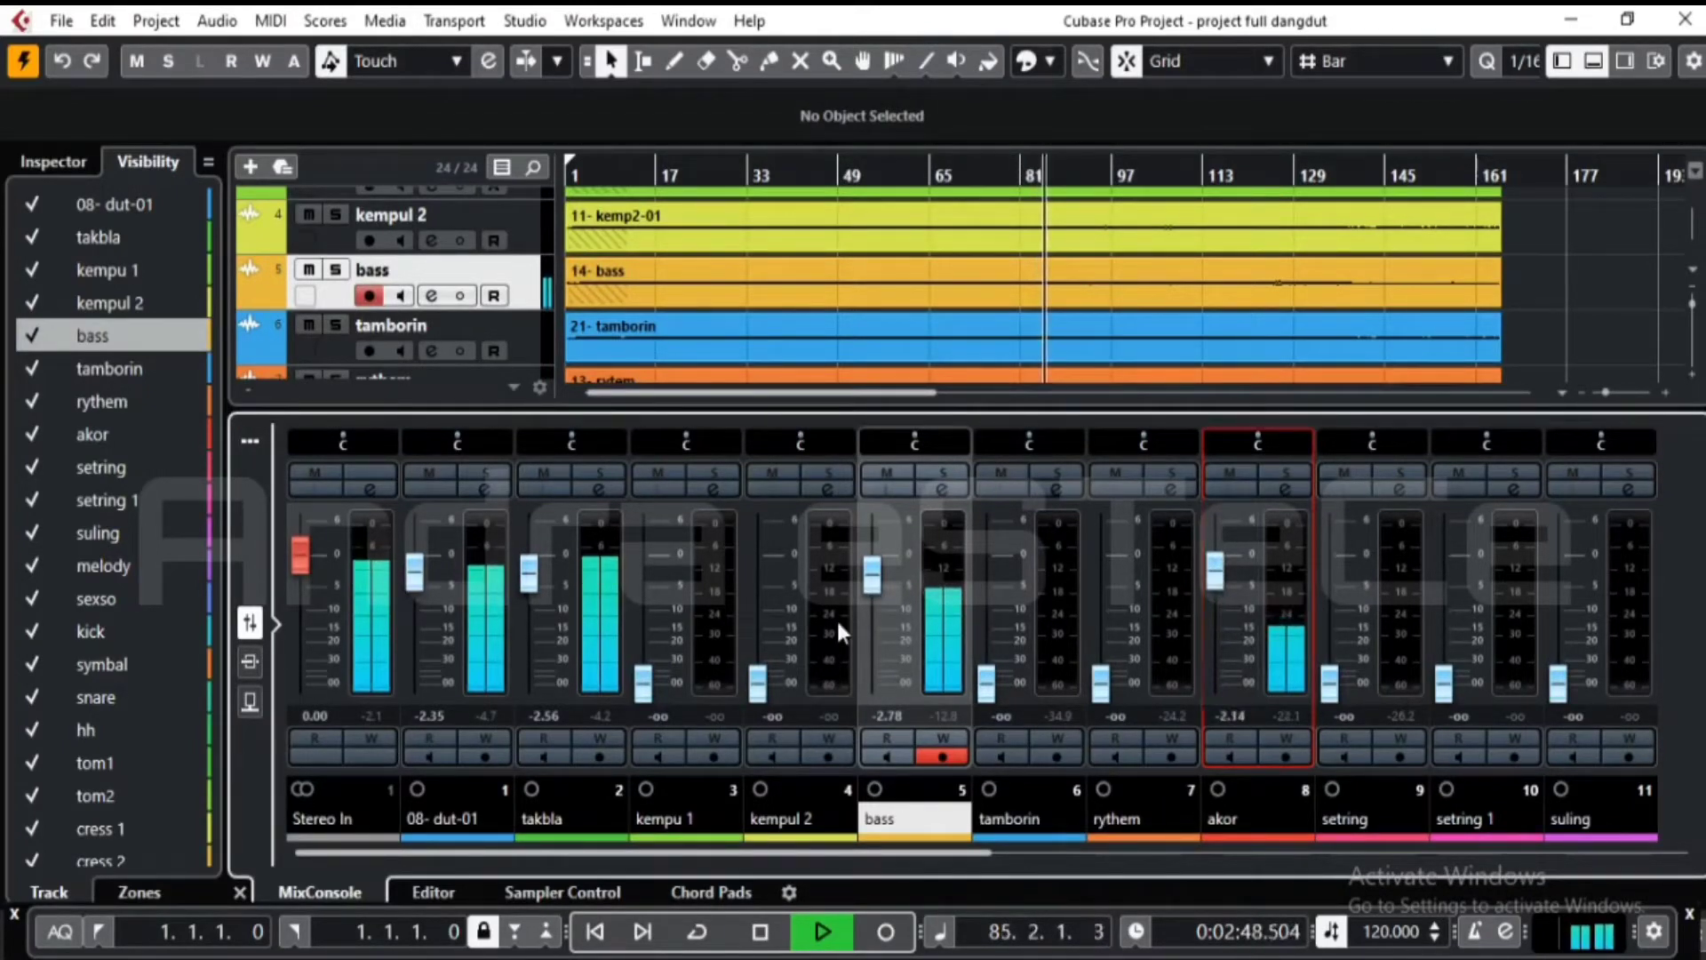
pyautogui.click(87, 431)
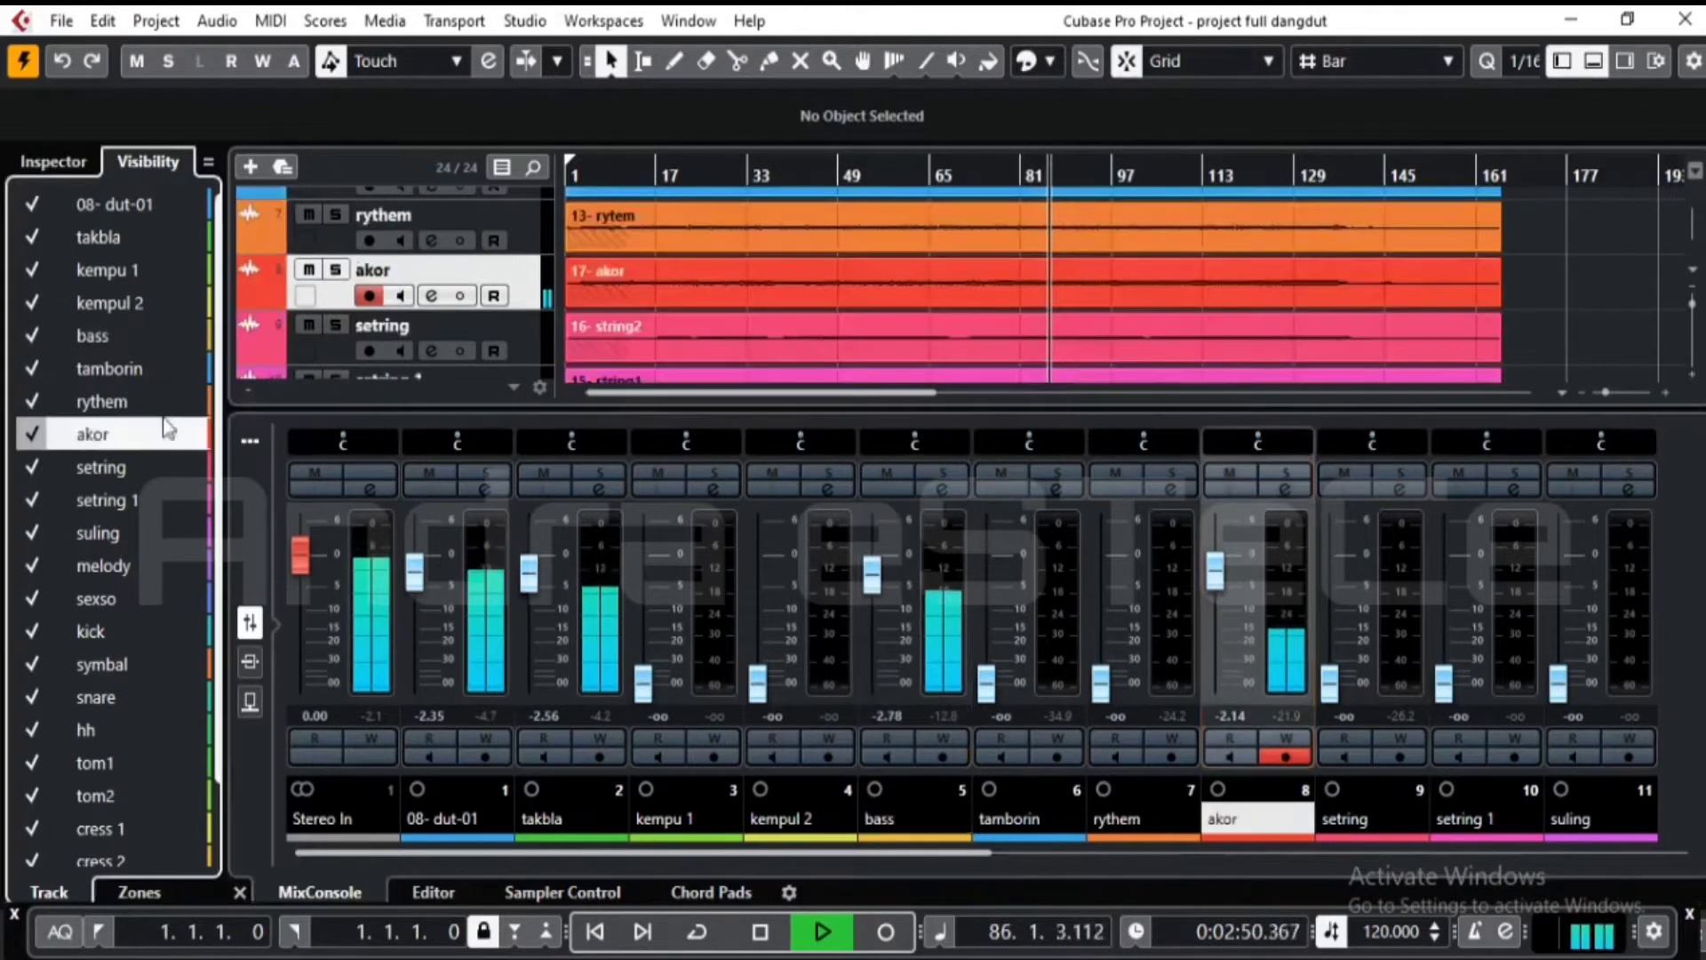
pyautogui.moveTo(645, 688); pyautogui.dragTo(646, 593)
pyautogui.scroll(2, 646, 593)
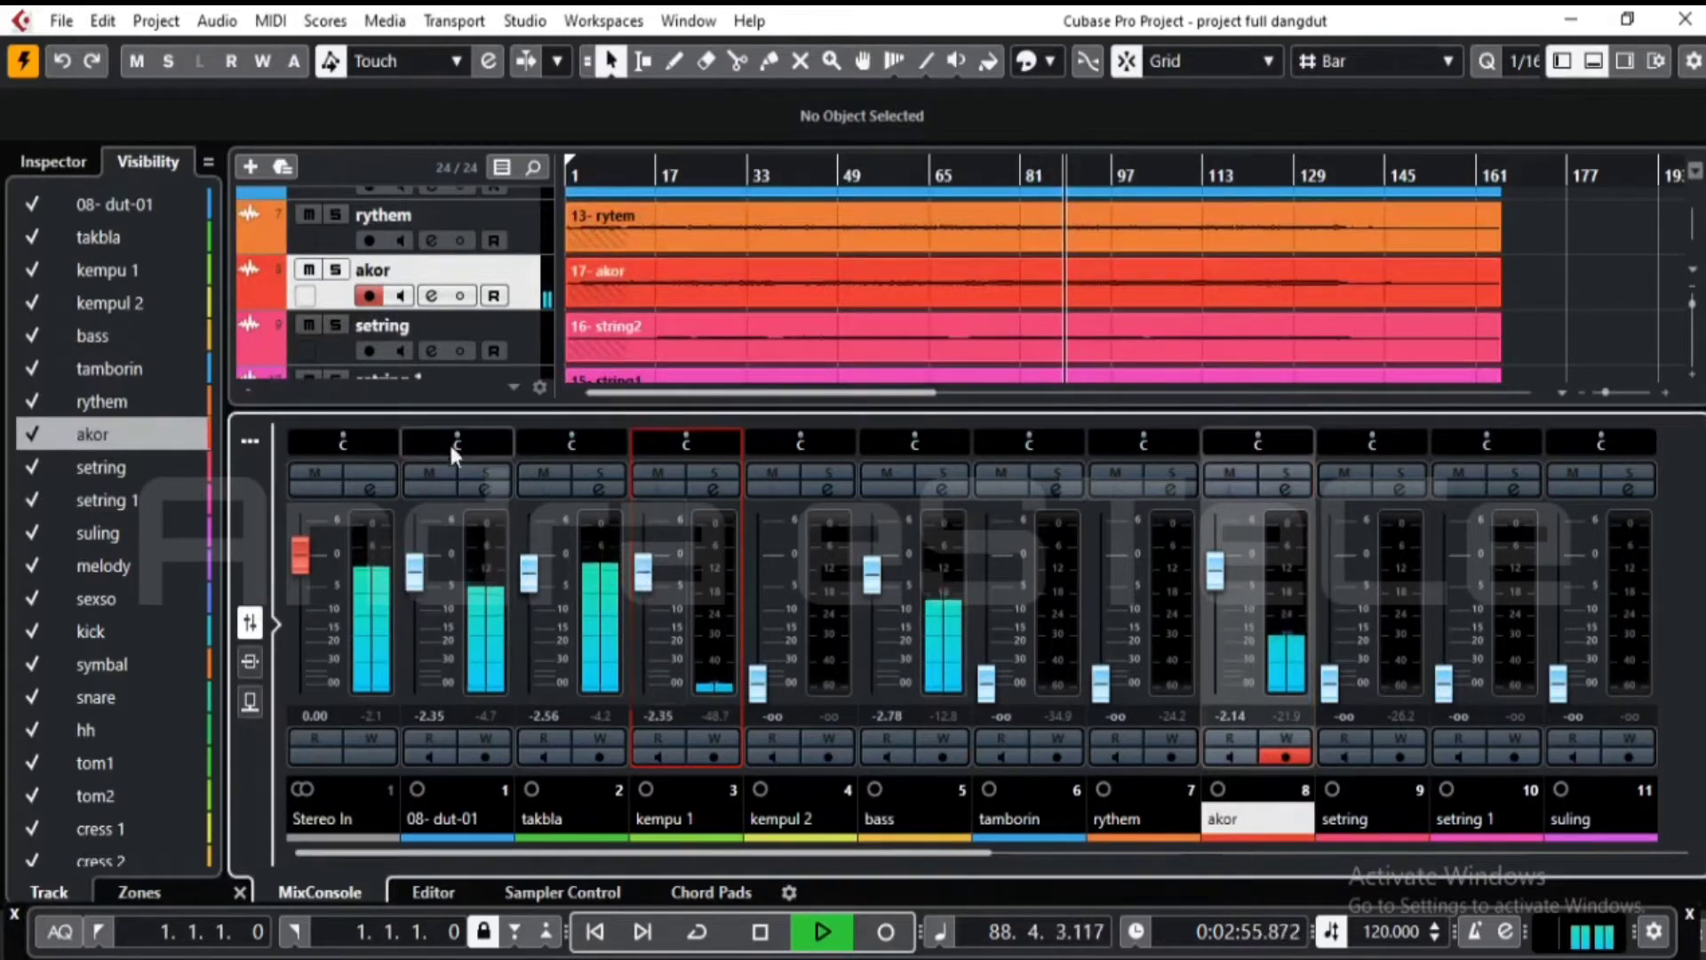
pyautogui.moveTo(649, 582); pyautogui.dragTo(643, 584)
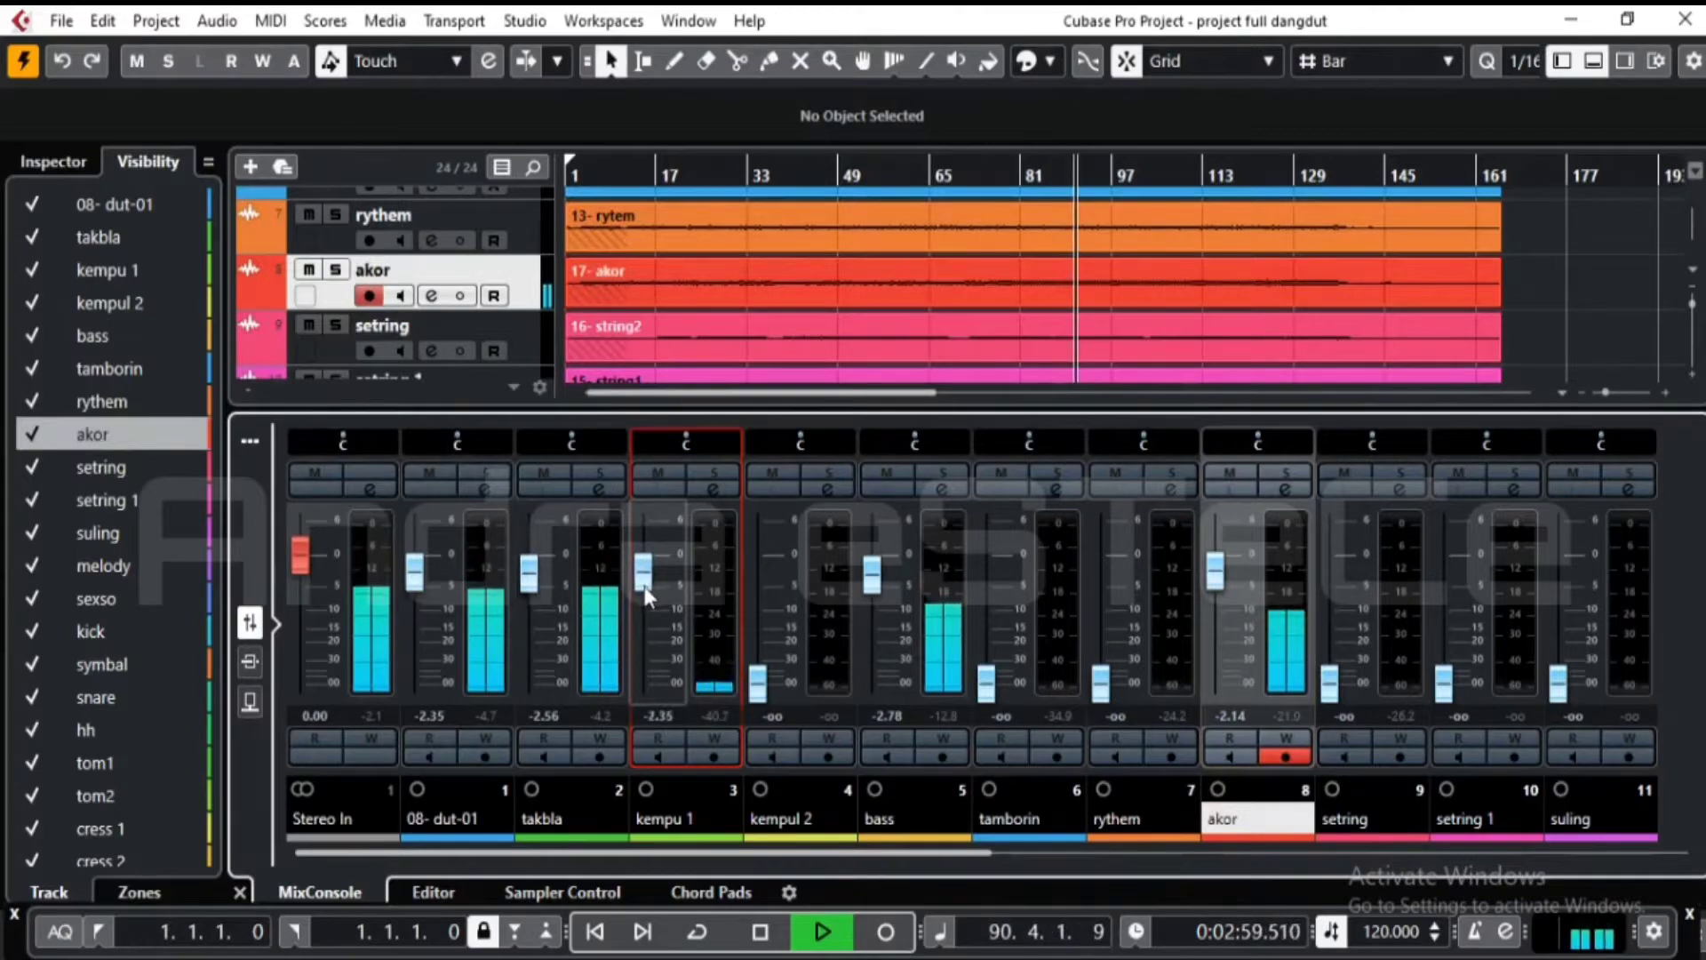
# - Take the akor channel's equalizer and its CLA-76 Mono and FabFilter Pro-Q 3 inserts out of bypass
pyautogui.click(157, 436)
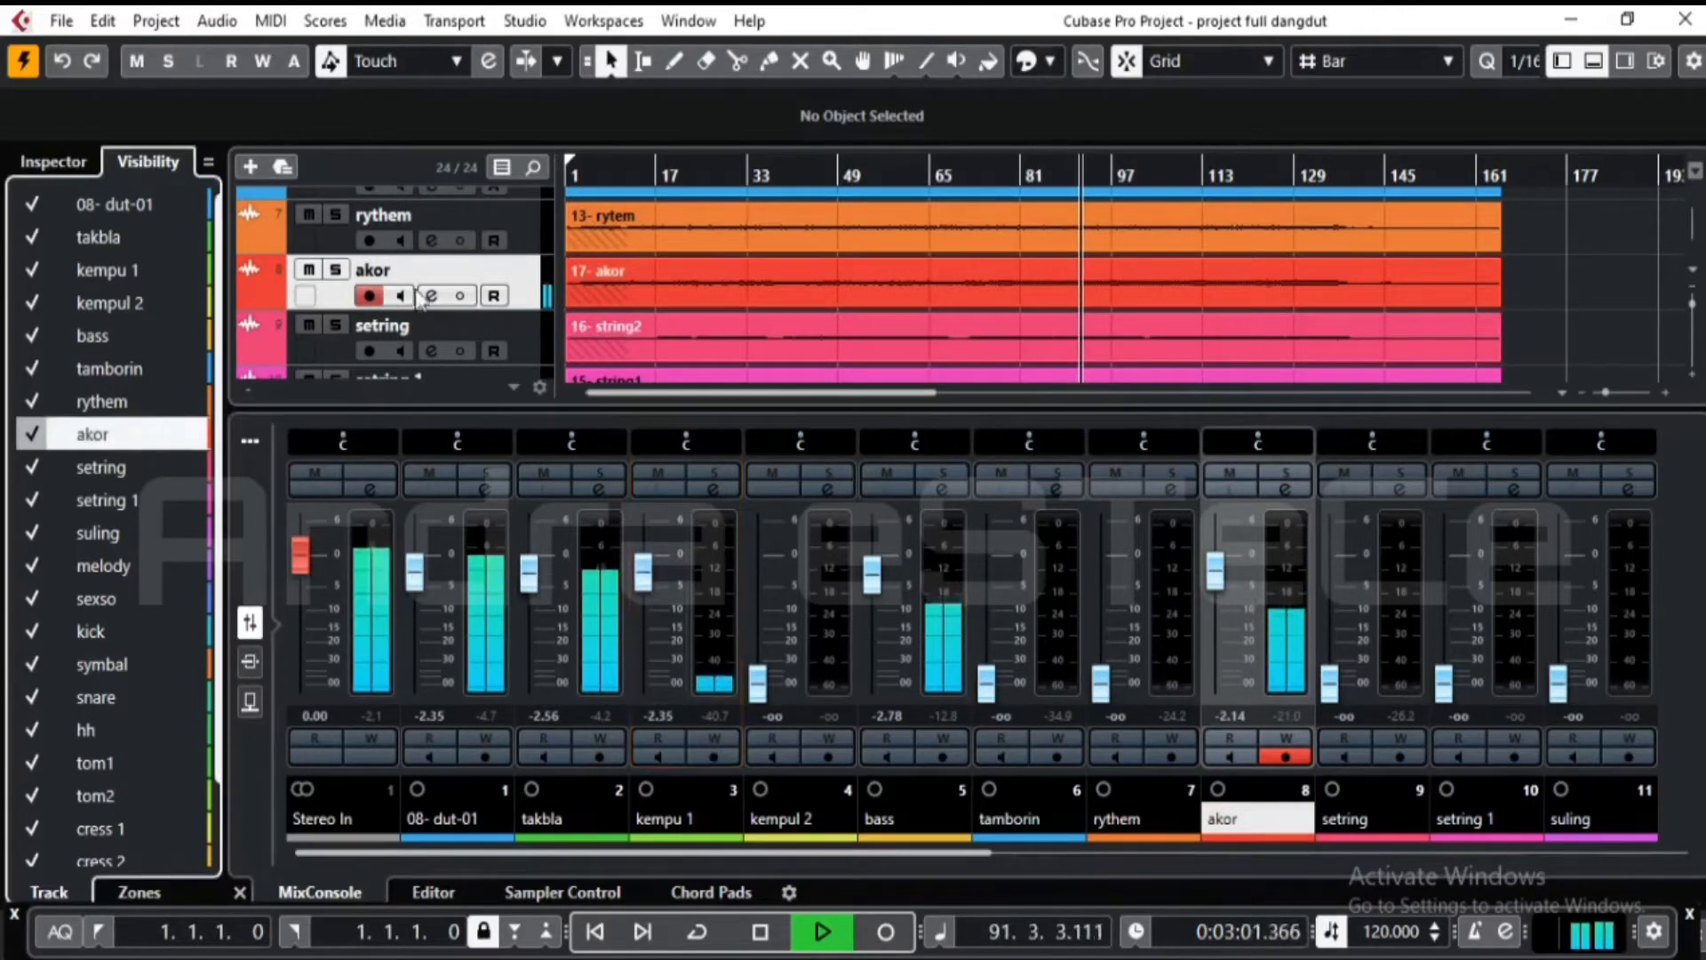
pyautogui.press('e')
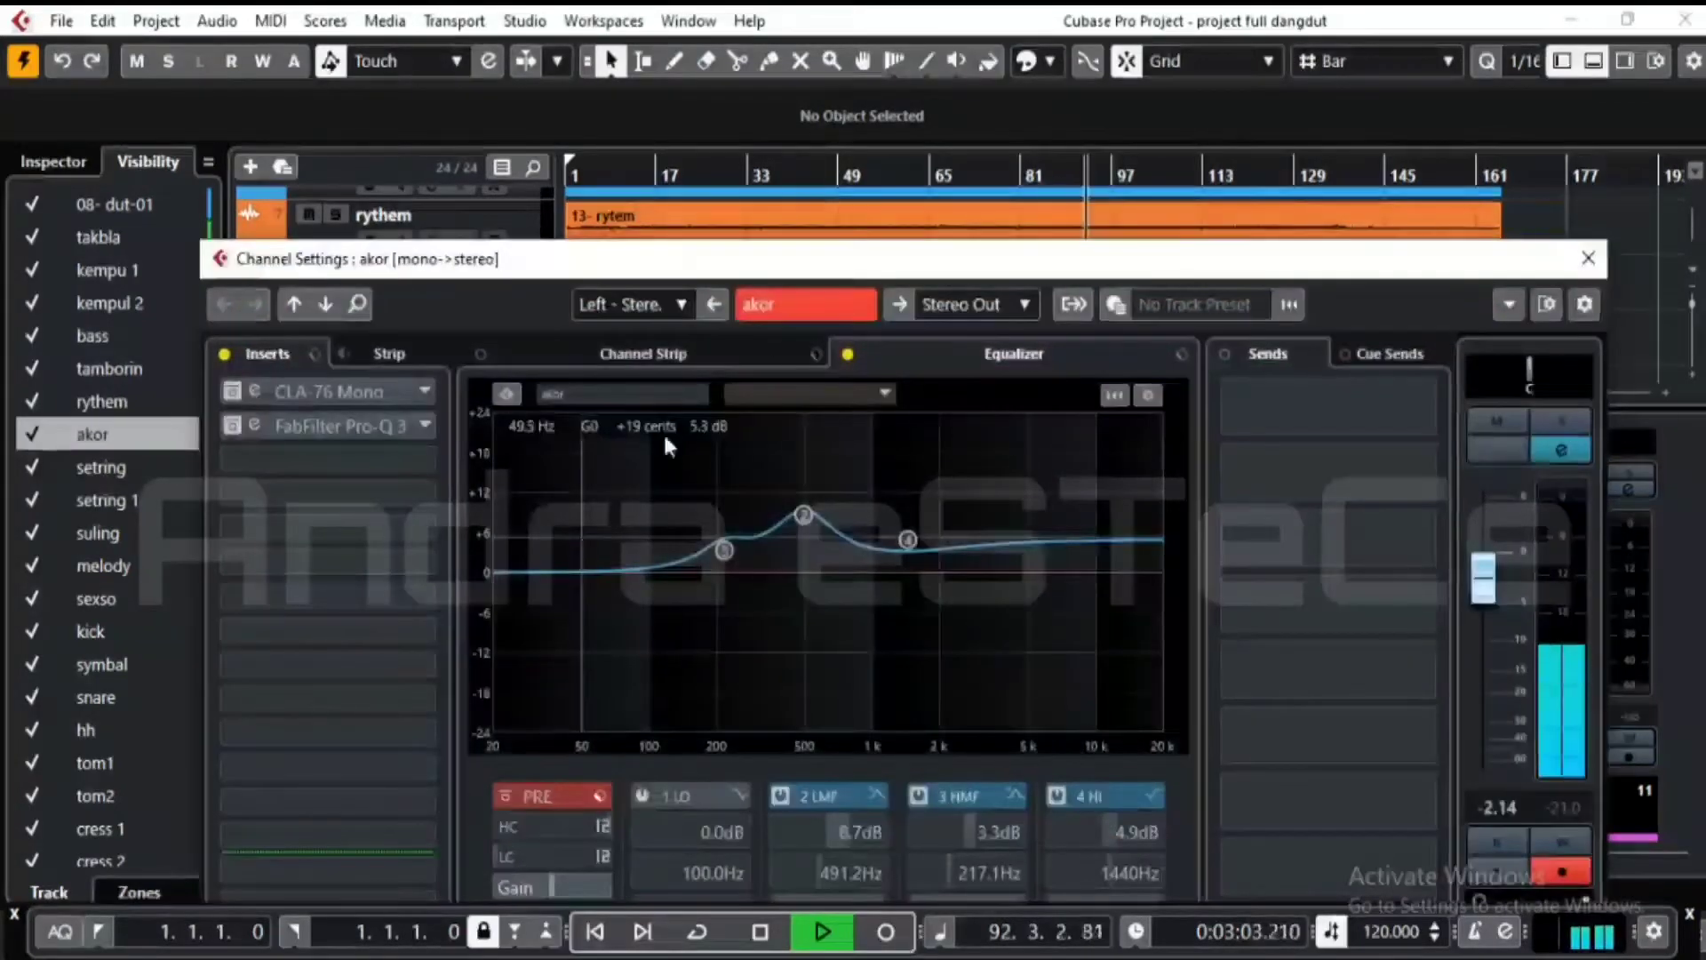
pyautogui.click(847, 354)
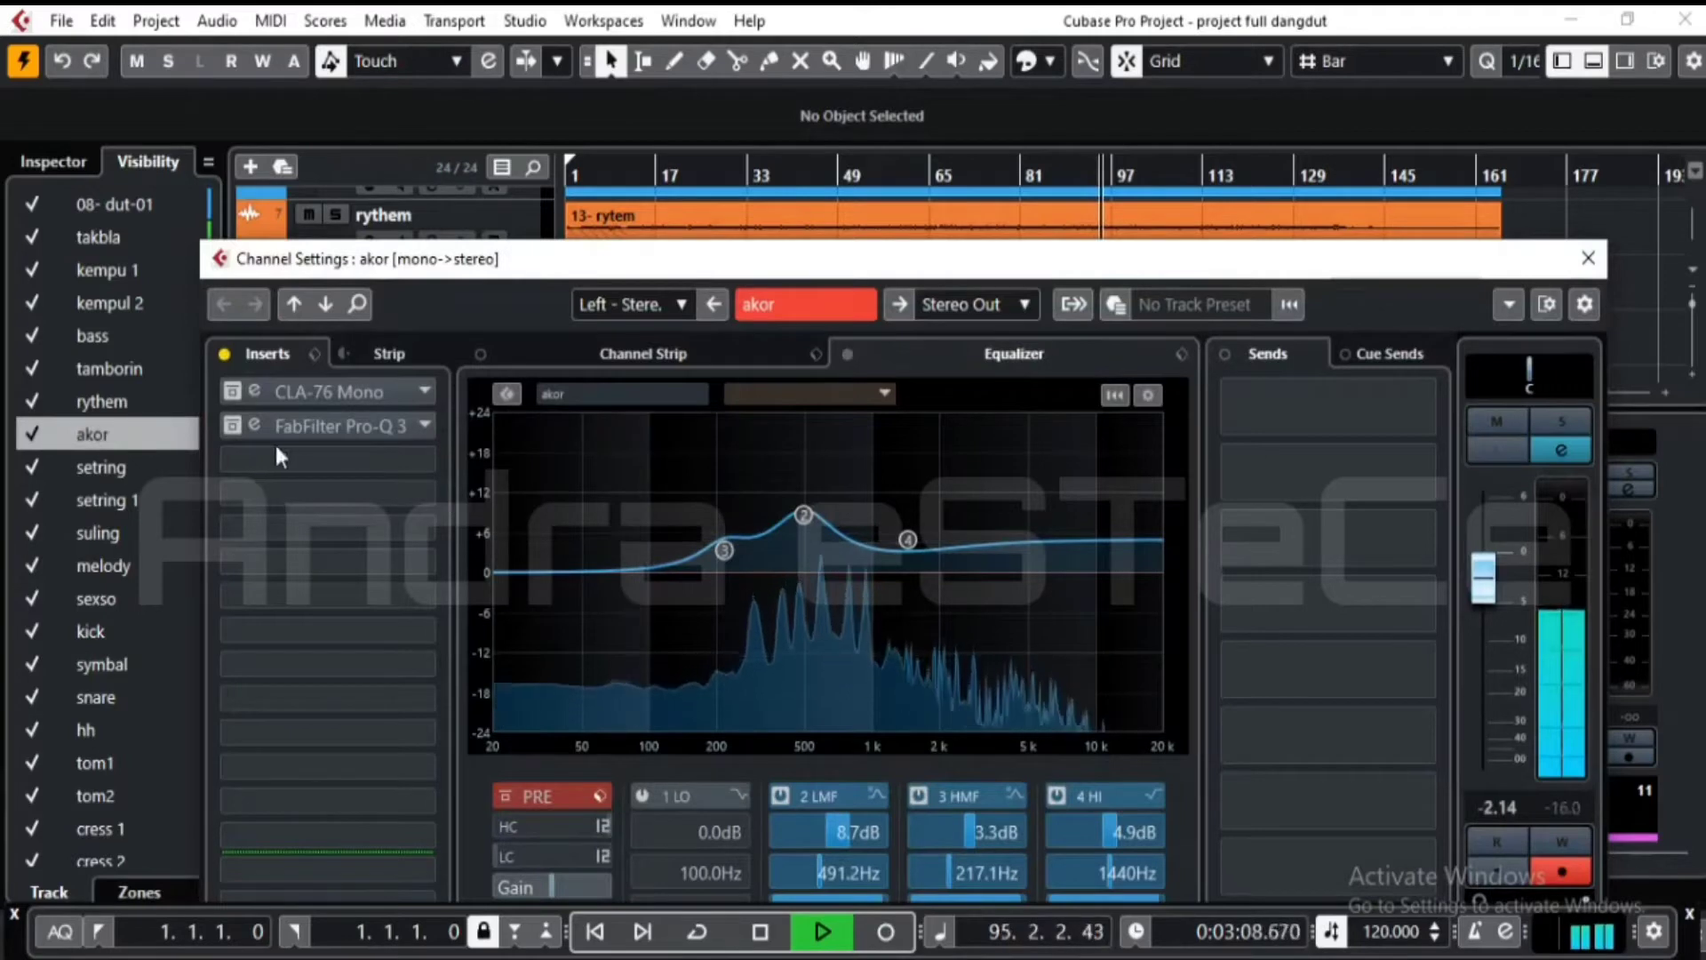
pyautogui.click(230, 398)
pyautogui.click(229, 392)
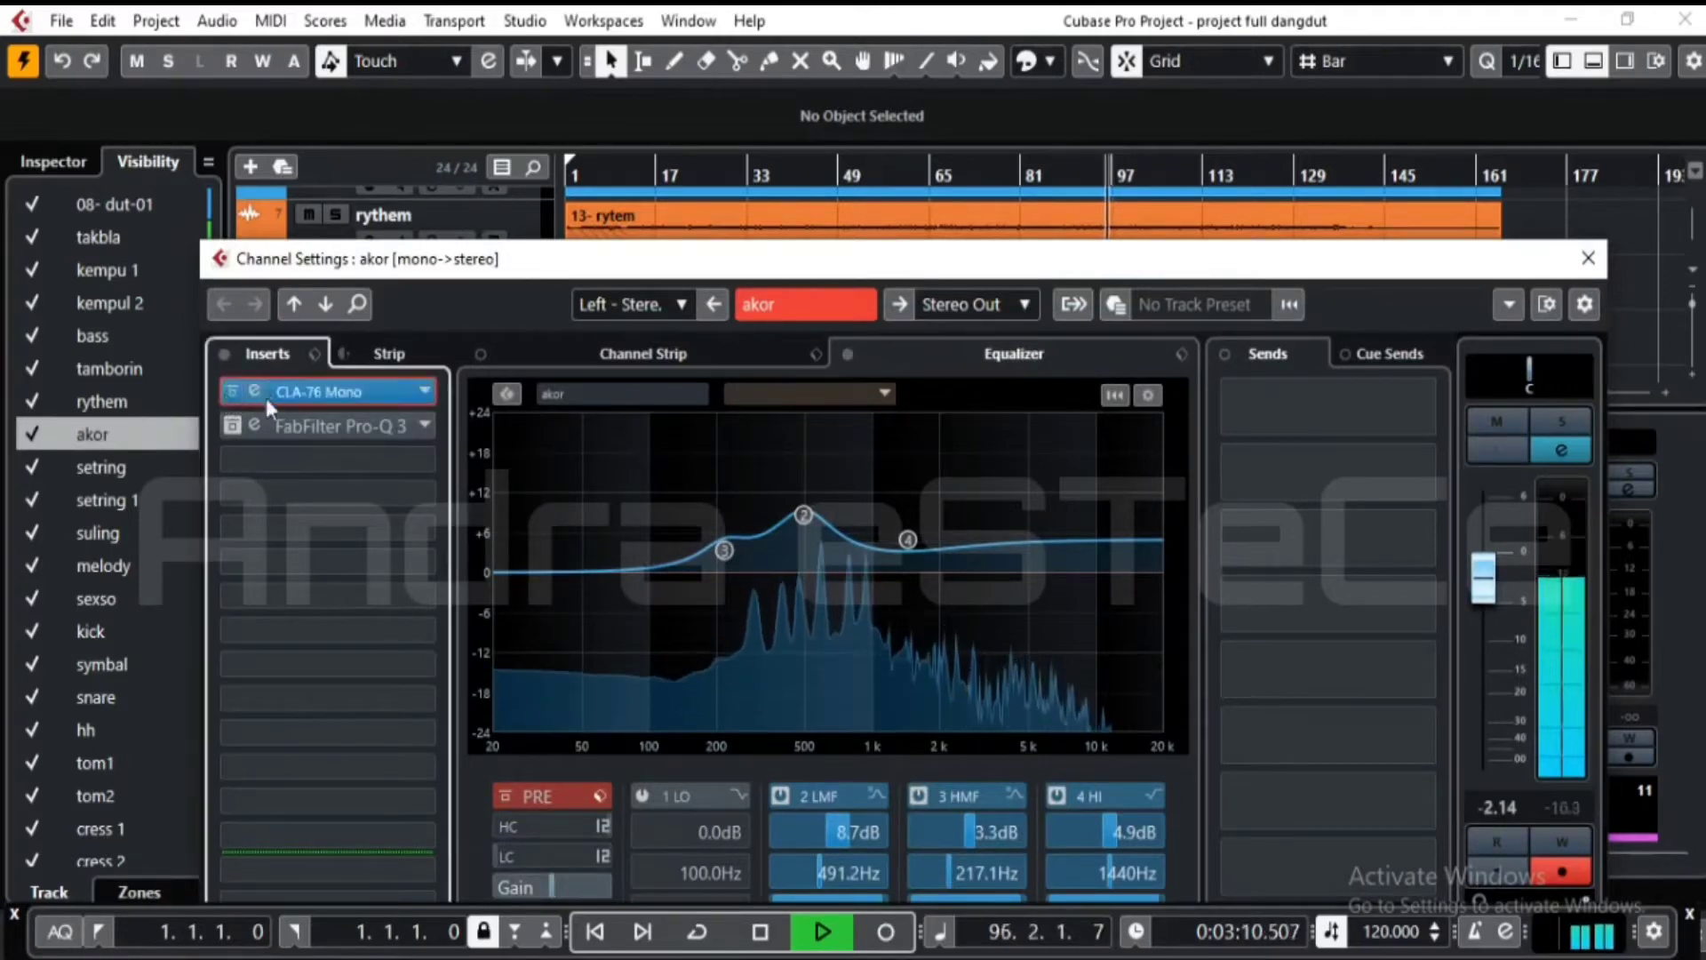
pyautogui.click(234, 425)
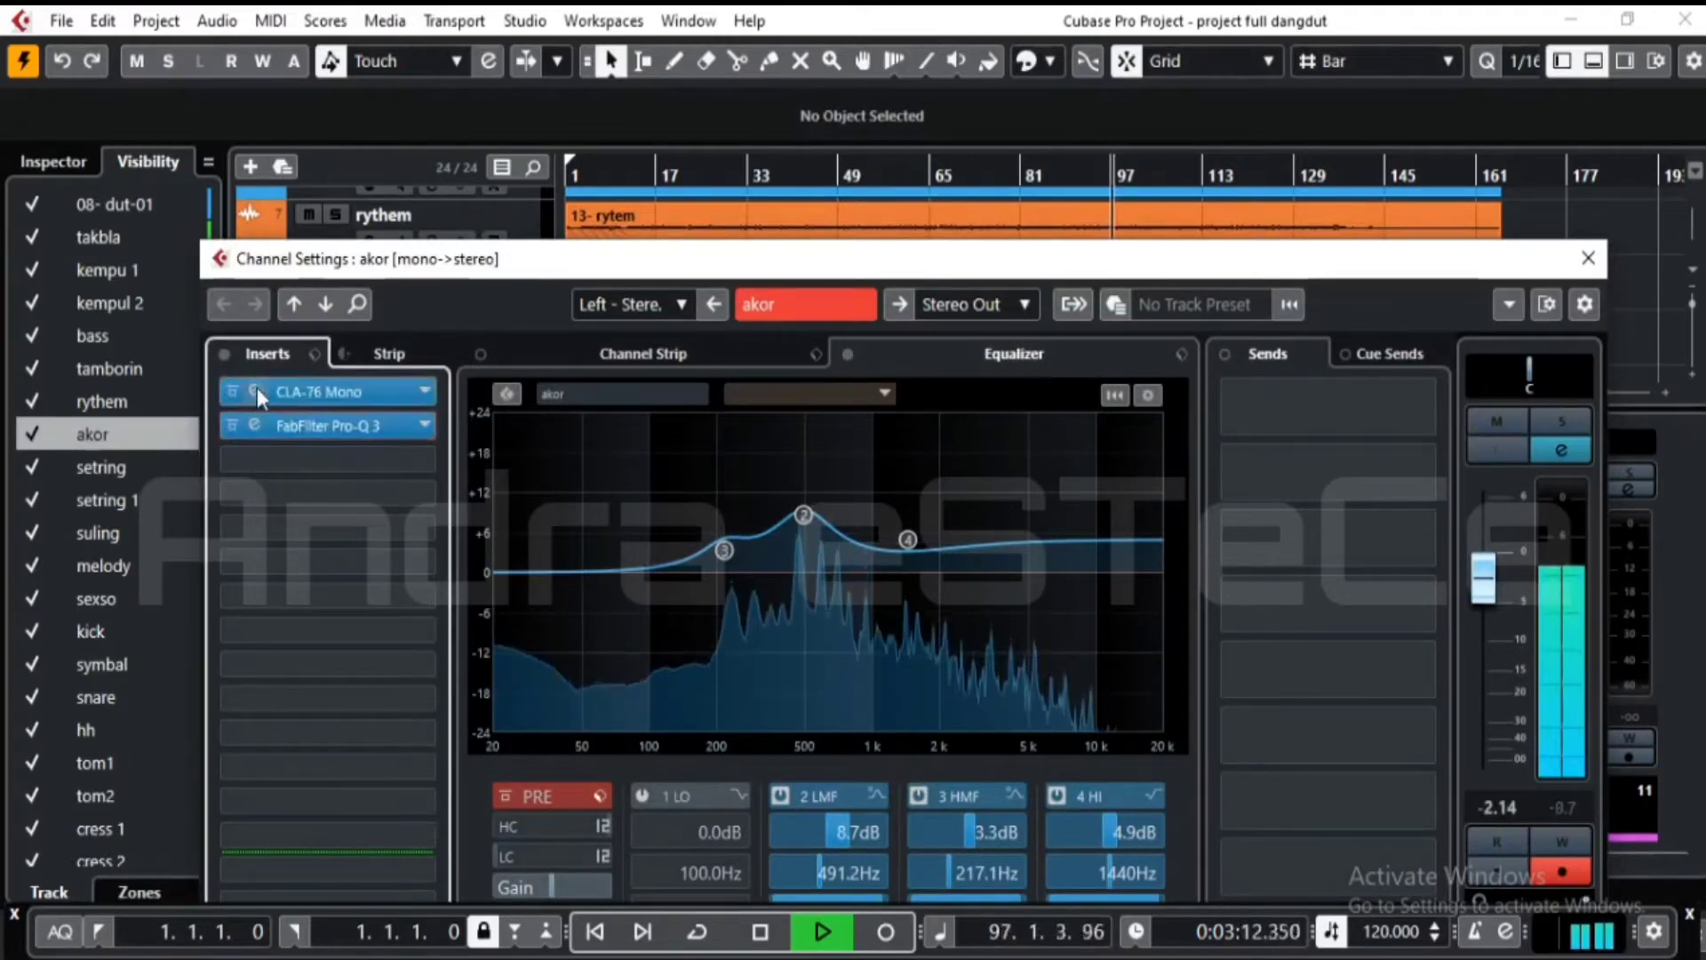
# - Turn the attack knob of the akor channel's CLA-76 compressor down slightly and close the channel settings
pyautogui.click(256, 390)
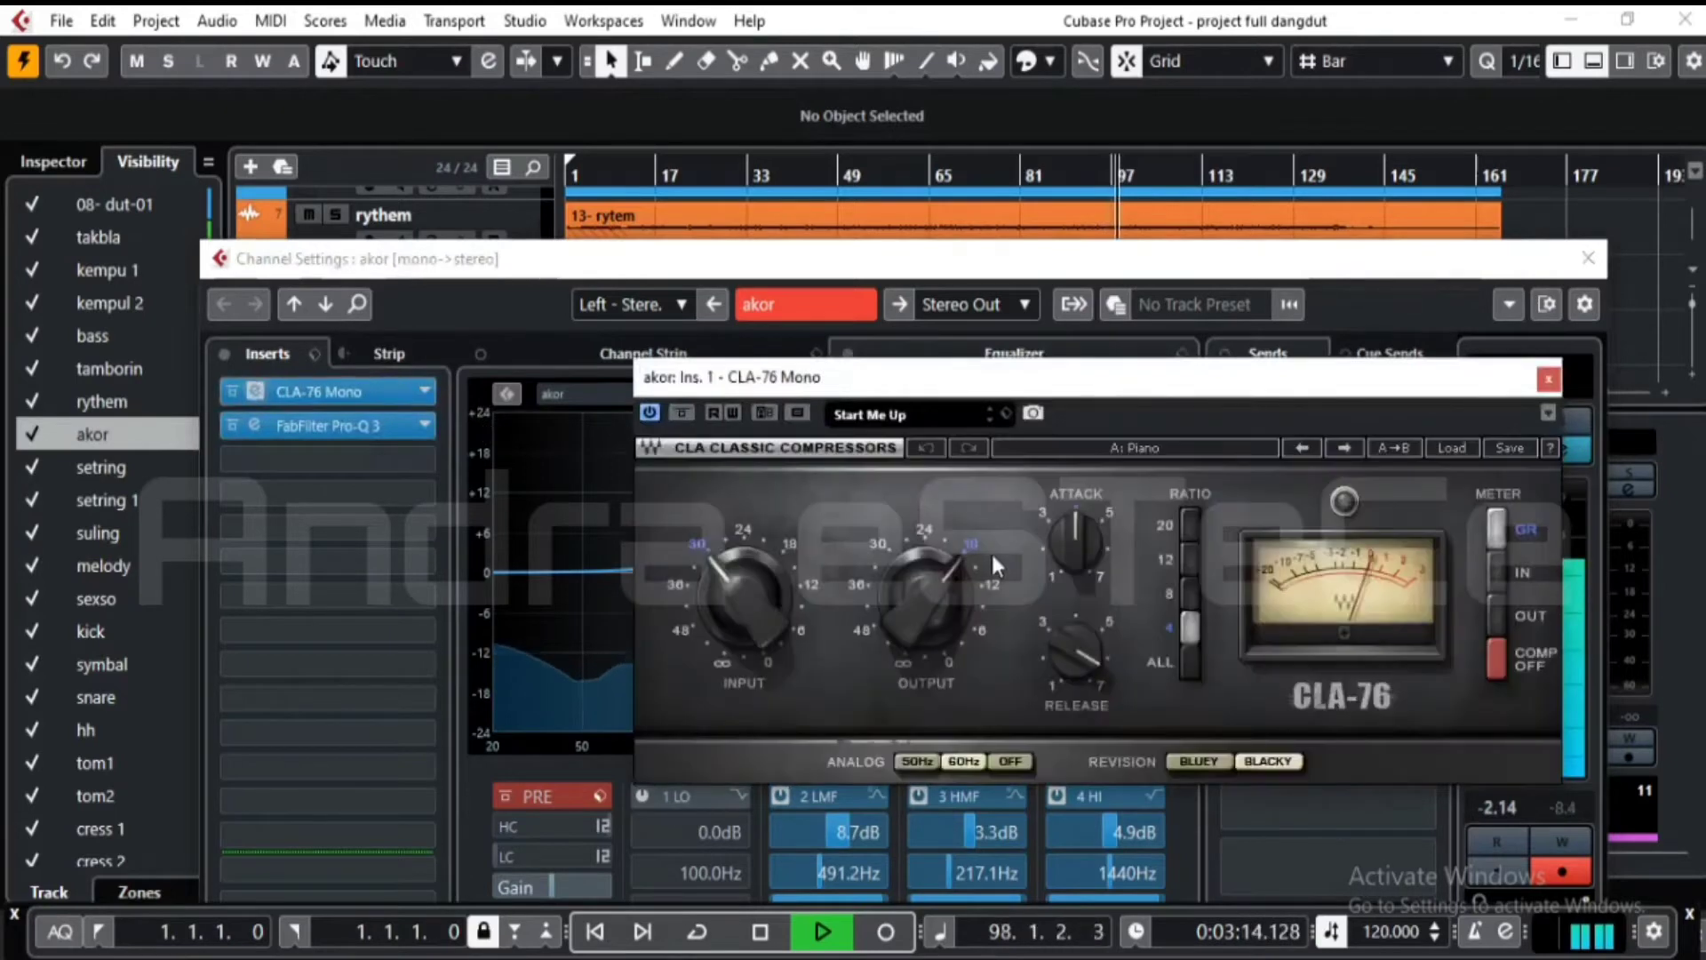
pyautogui.click(1075, 540)
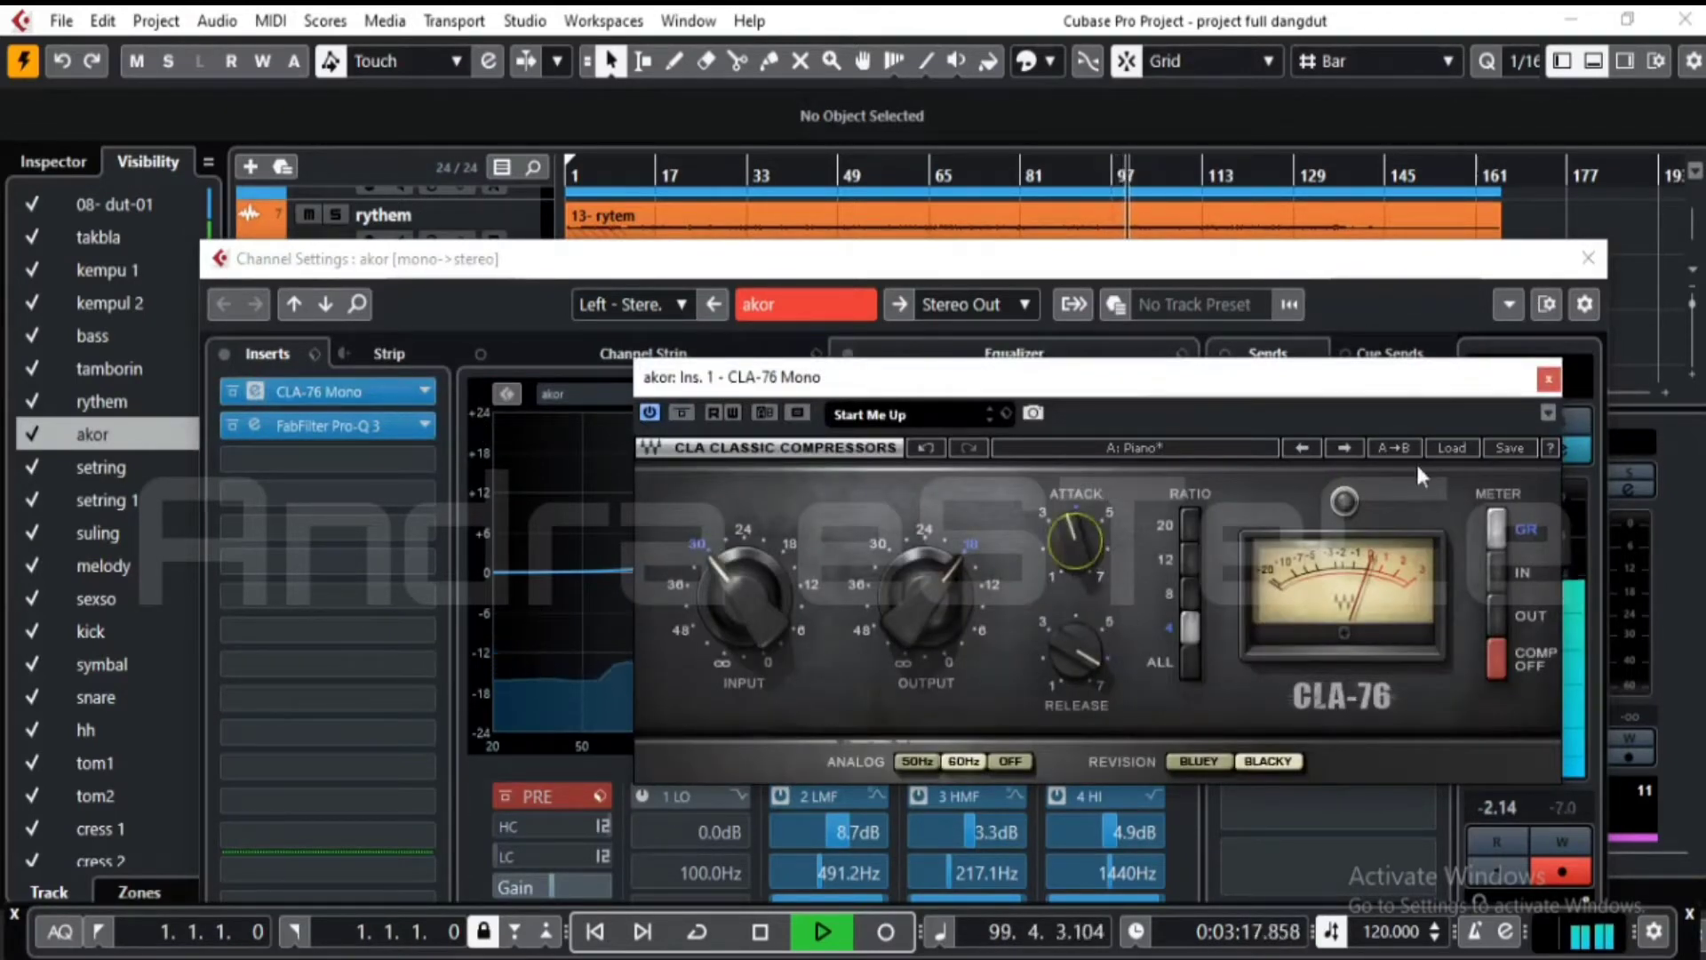
pyautogui.click(1553, 377)
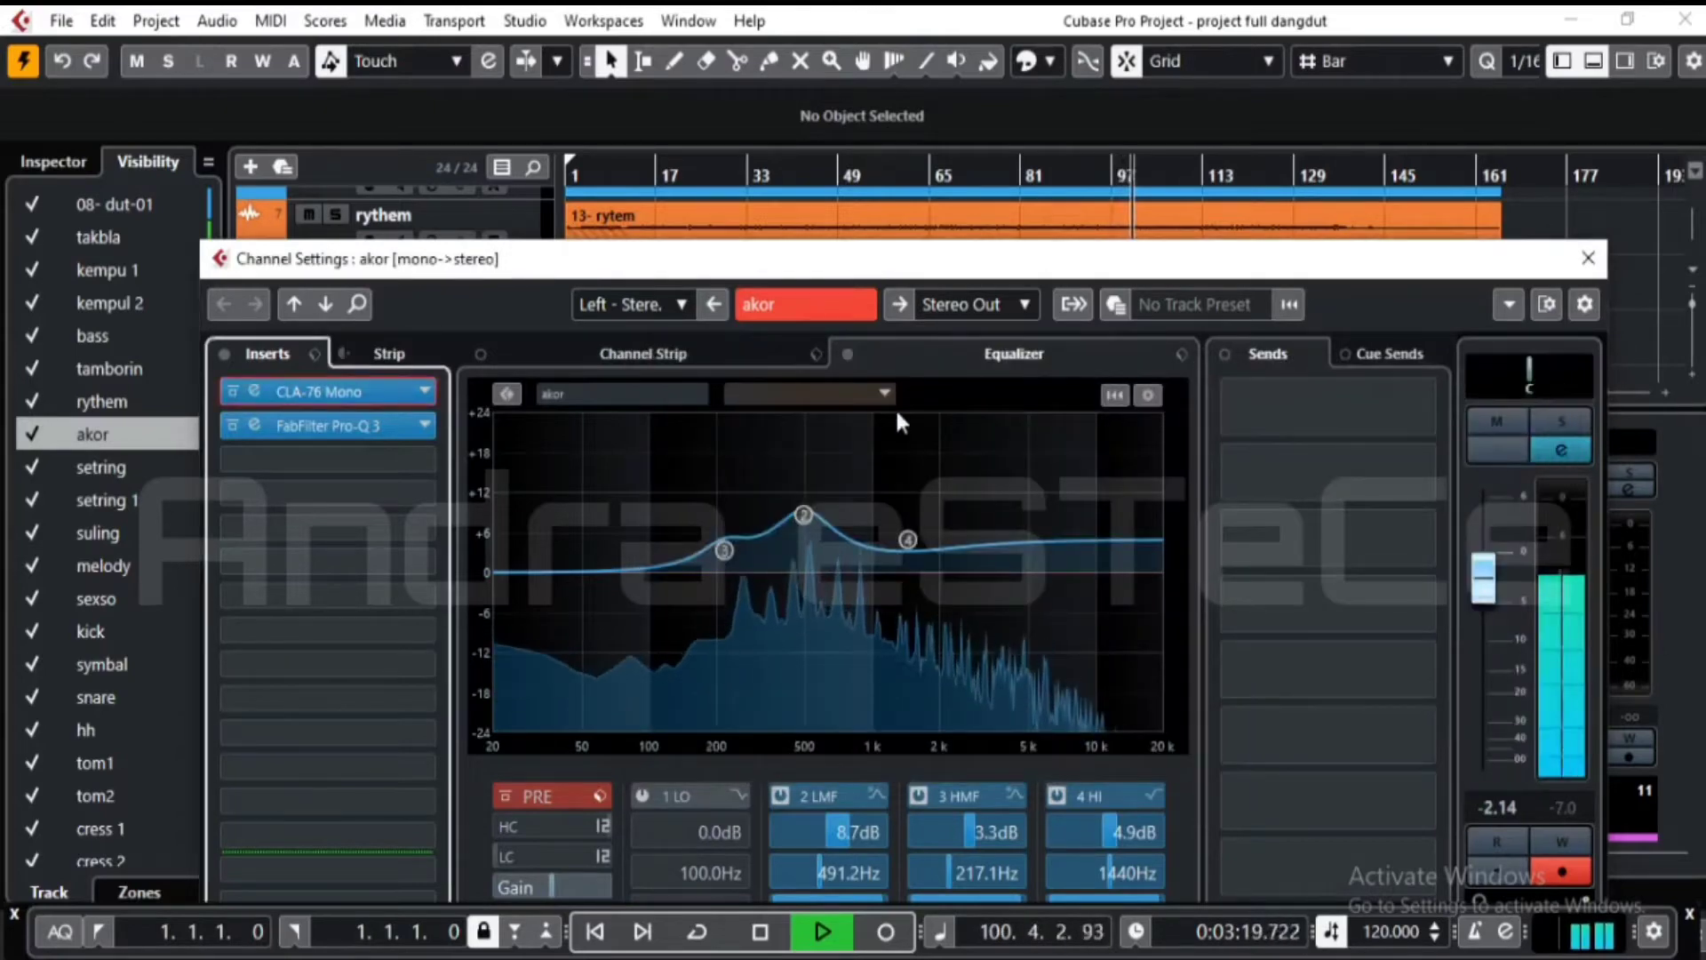
pyautogui.click(1588, 257)
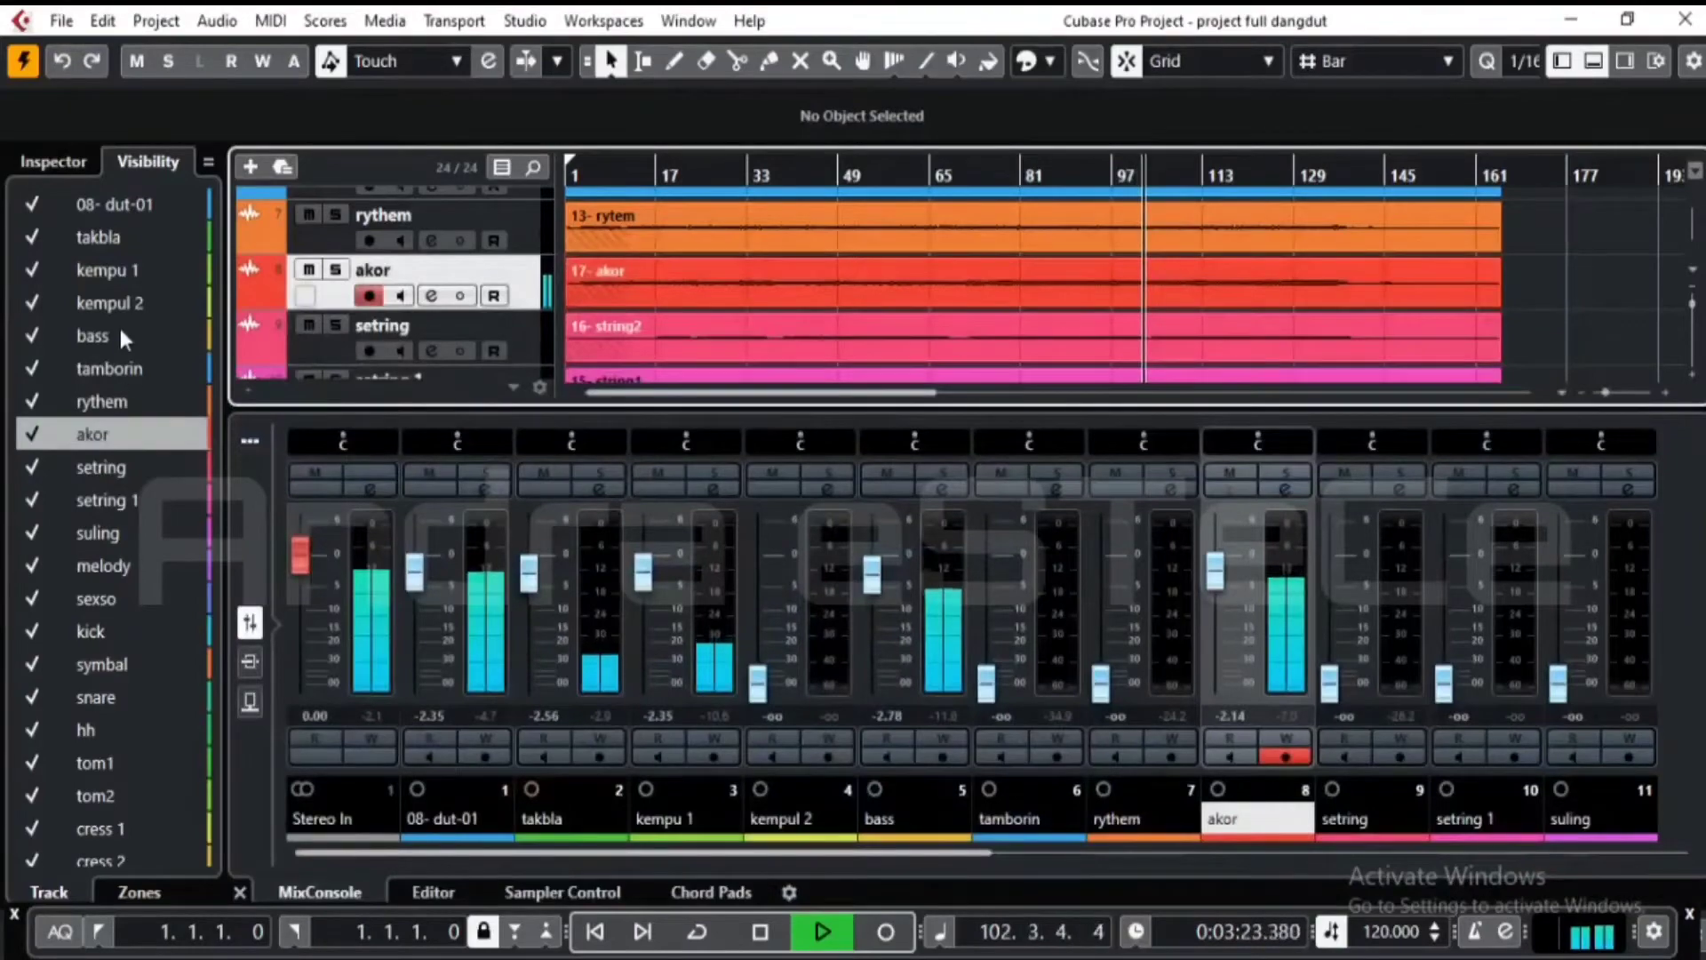
# - Take the kempu 1 channel's equalizer and its CLA-2A Mono and FabFilter Pro-Q 3 inserts out of bypass
pyautogui.click(139, 276)
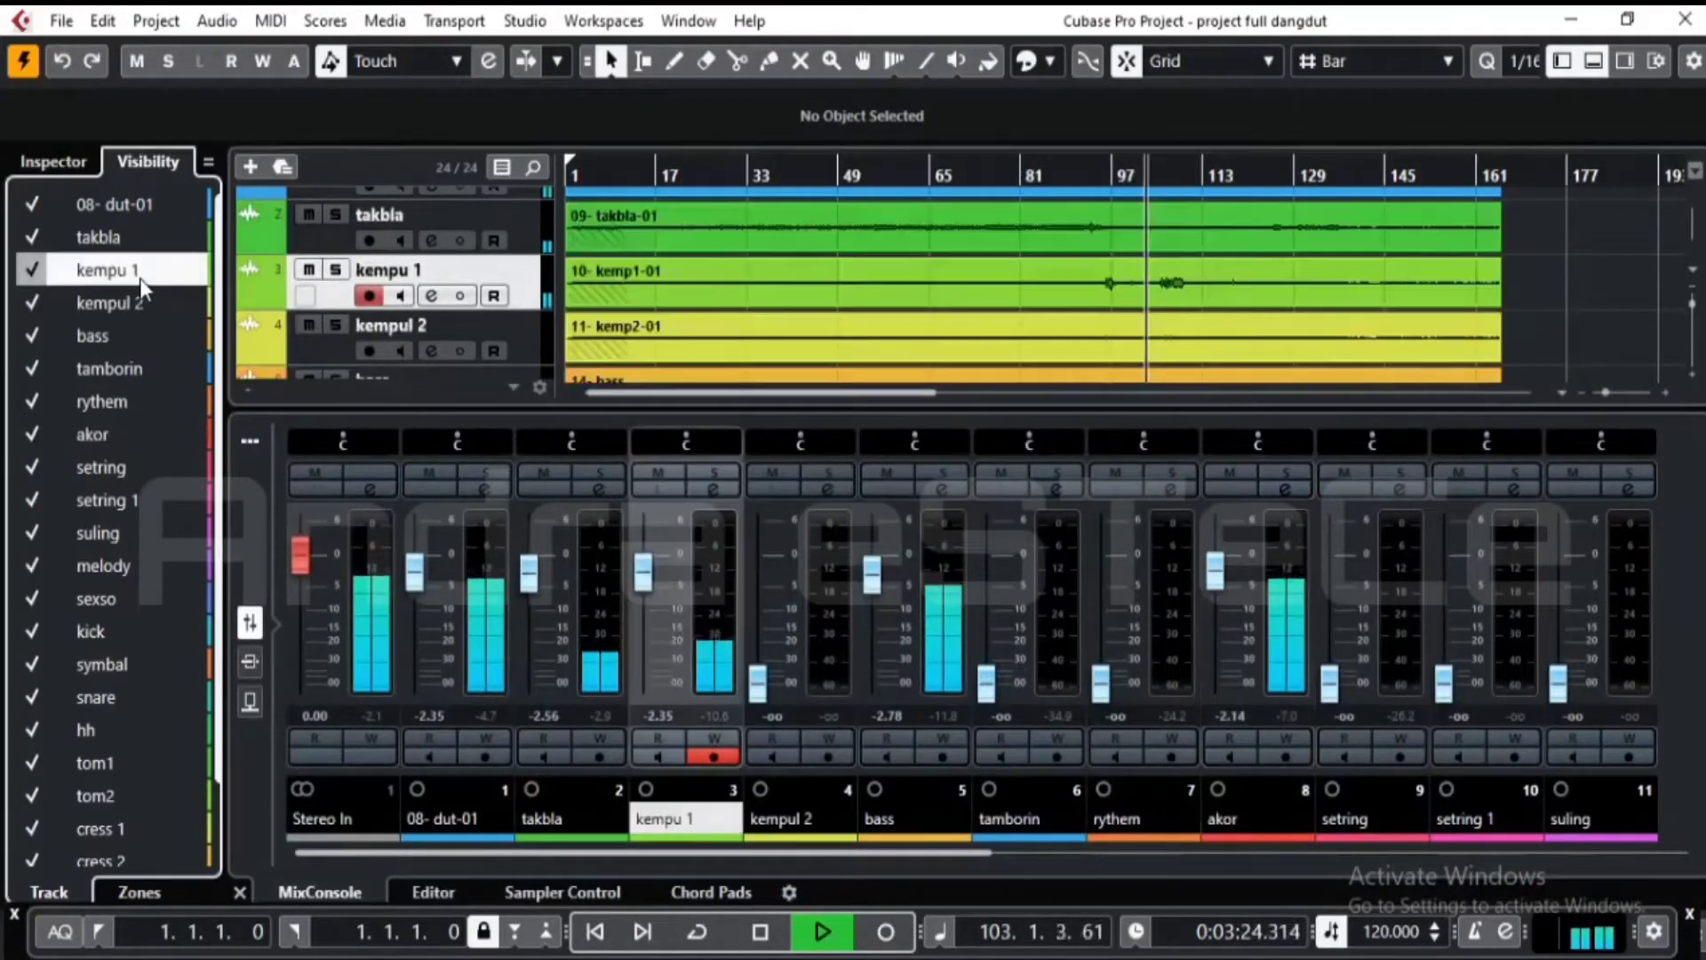
pyautogui.click(430, 295)
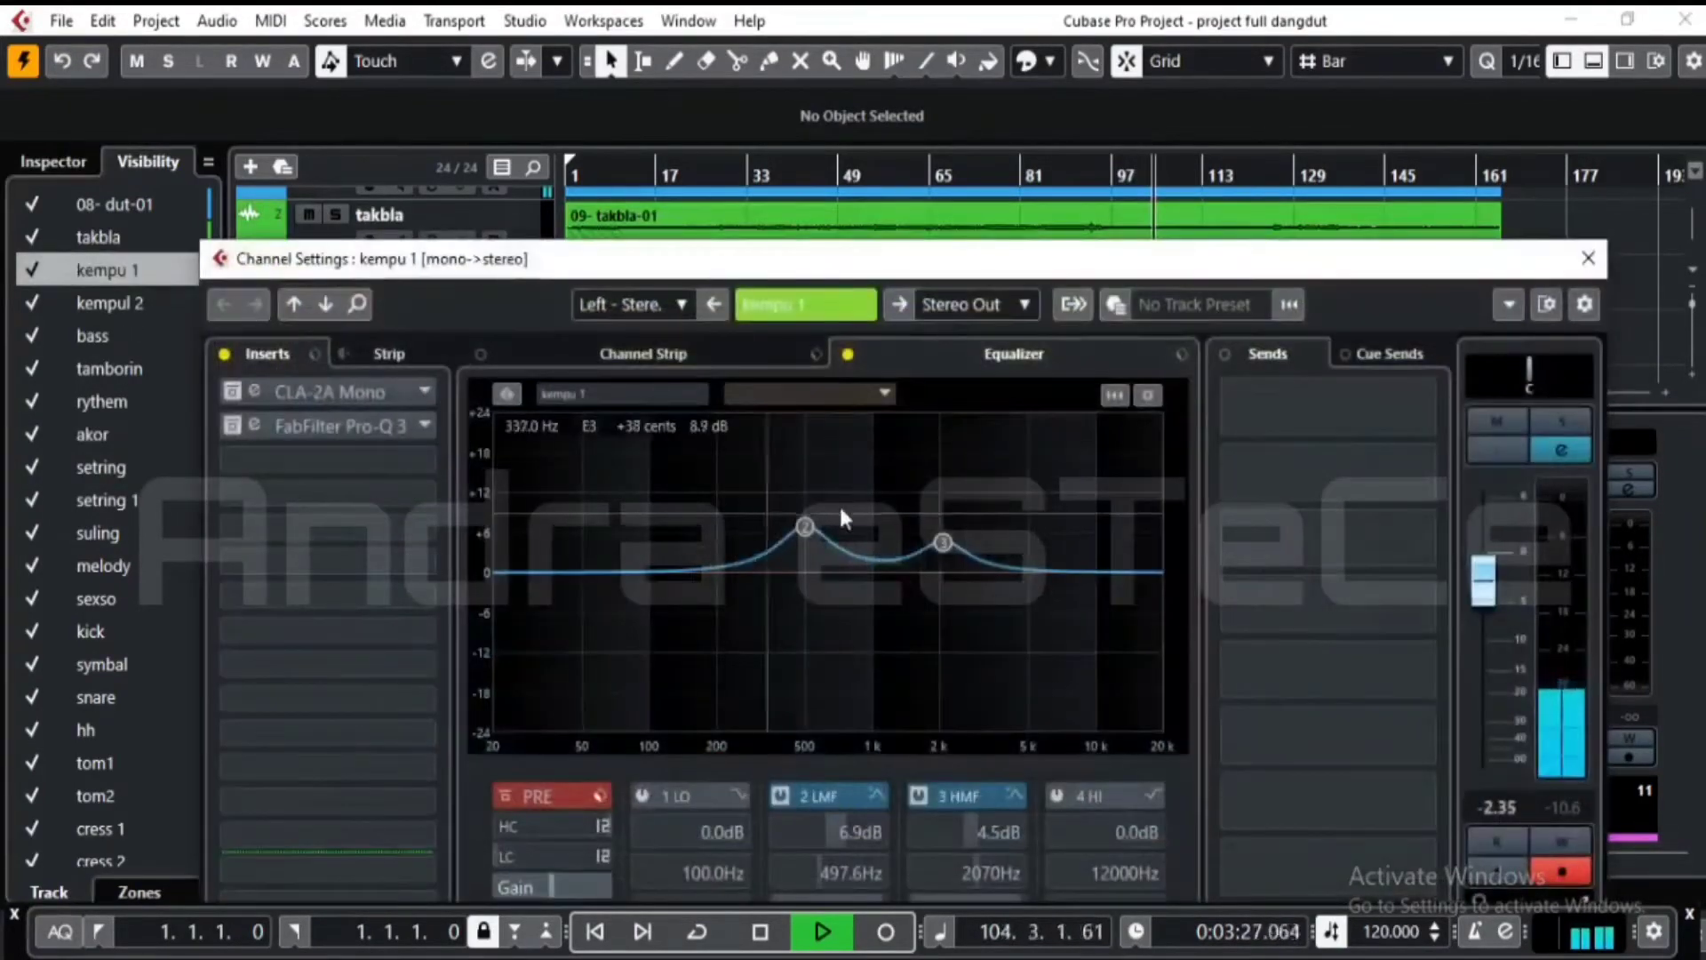
pyautogui.click(848, 356)
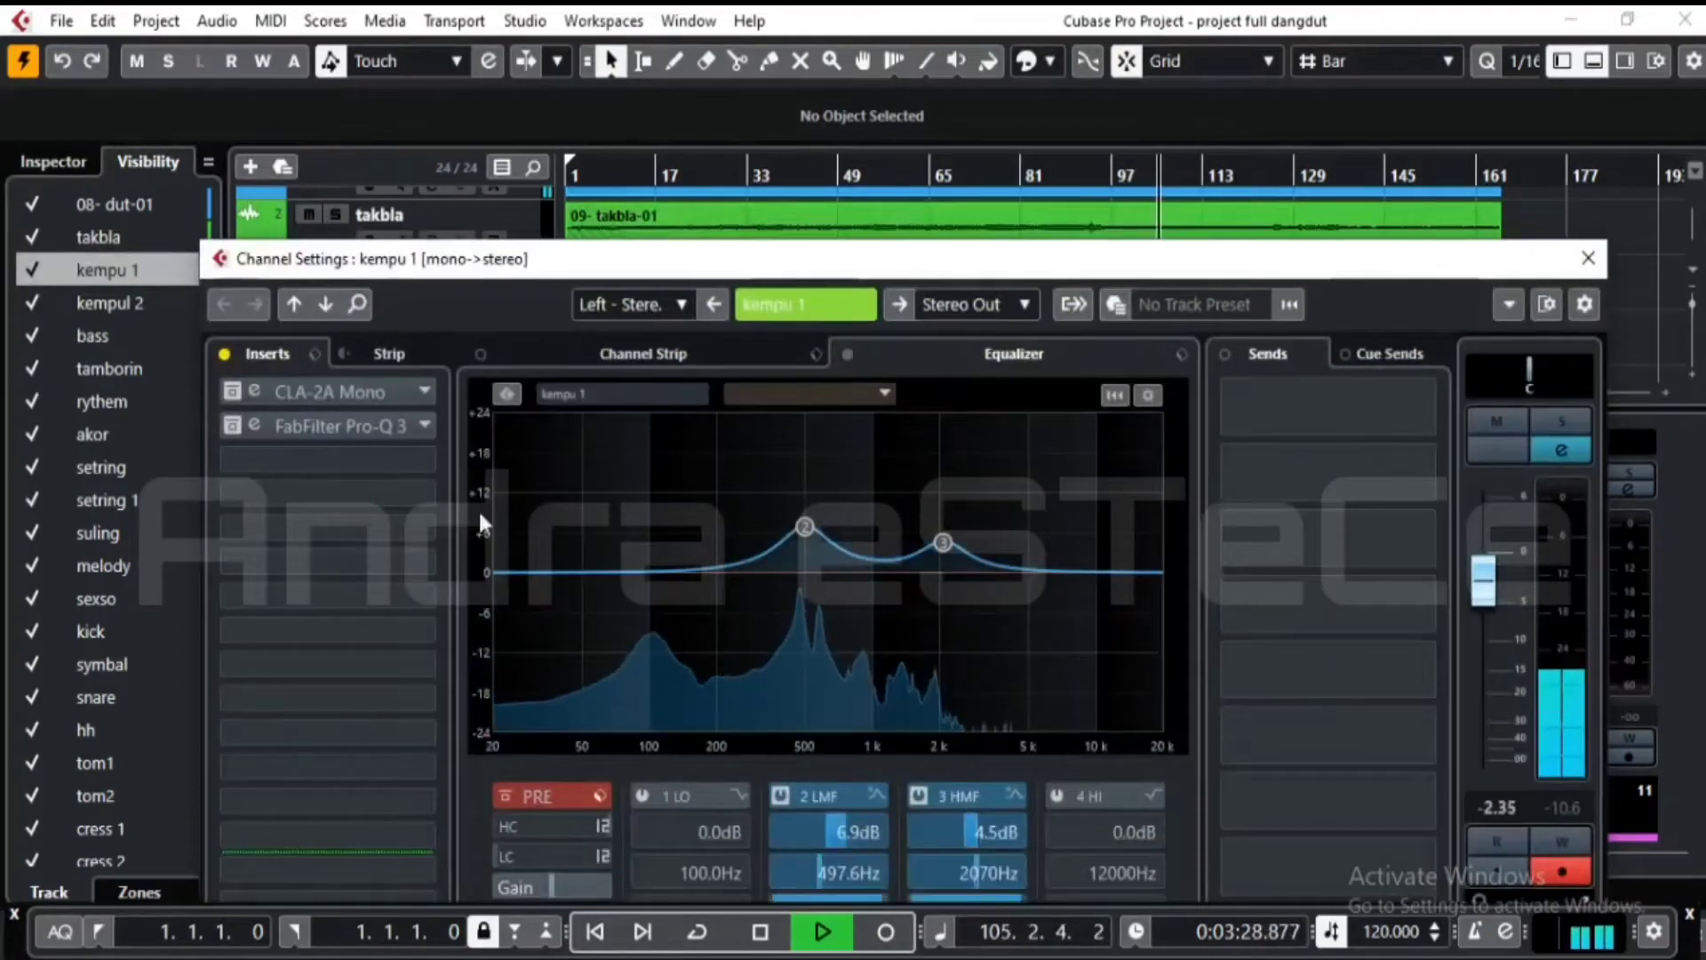
pyautogui.click(236, 393)
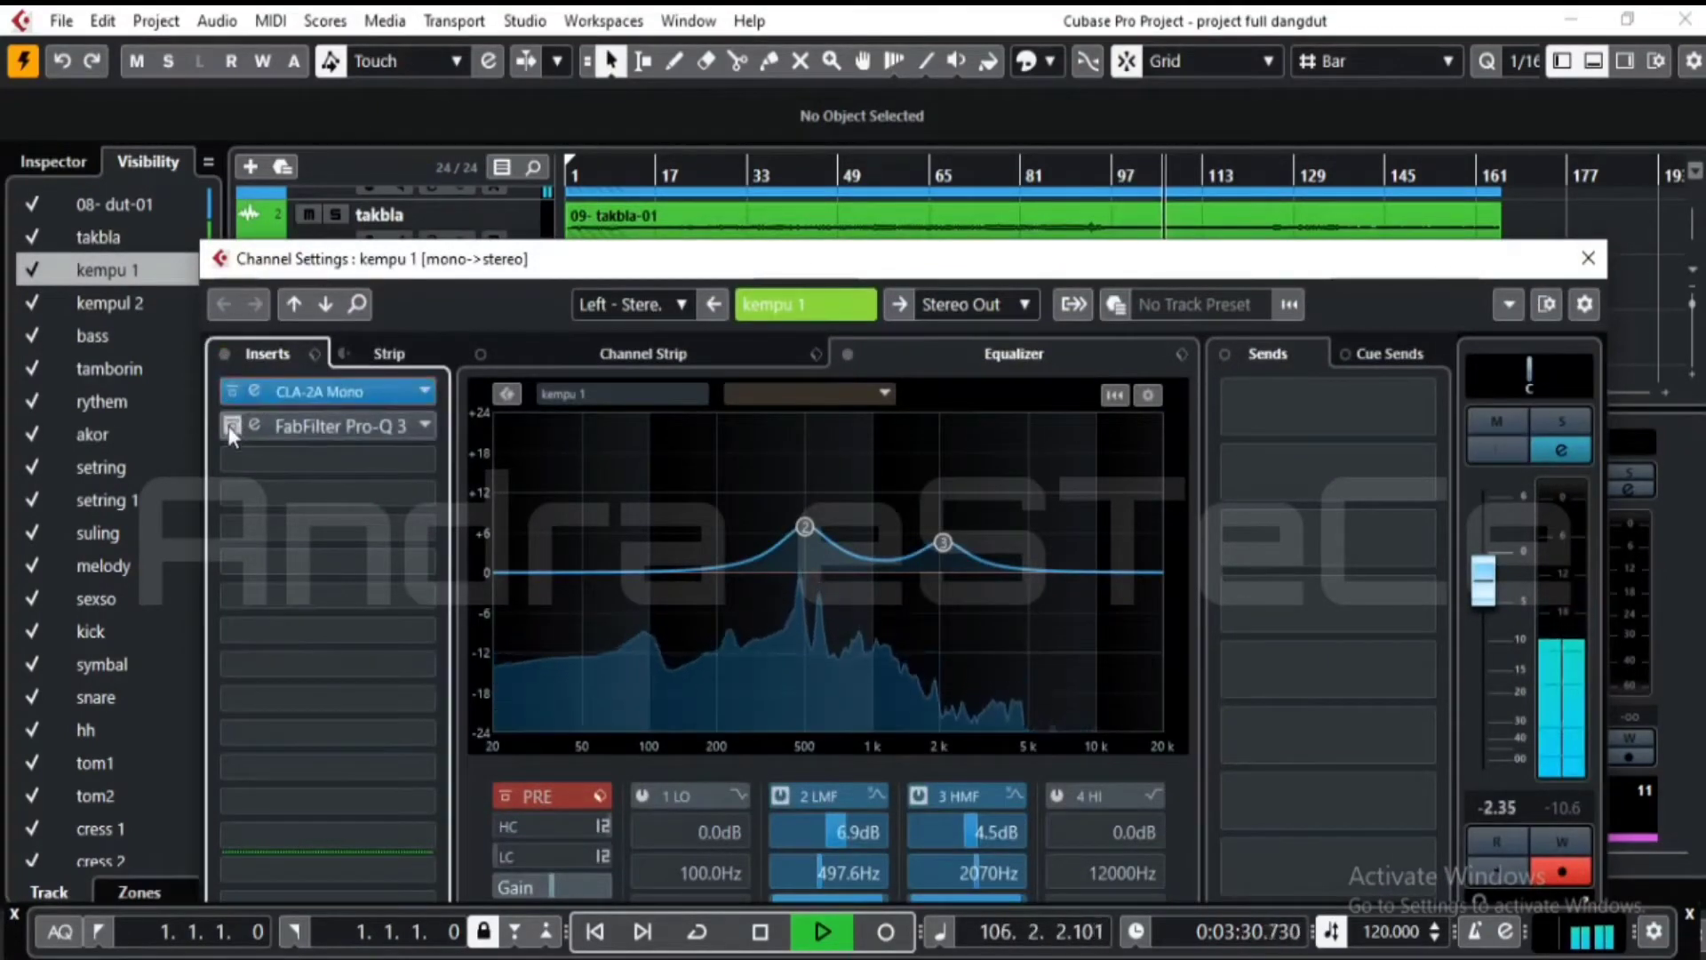
pyautogui.click(233, 426)
# - Review the CLA-2A compressor and the channel settings of kempu 1
pyautogui.click(256, 392)
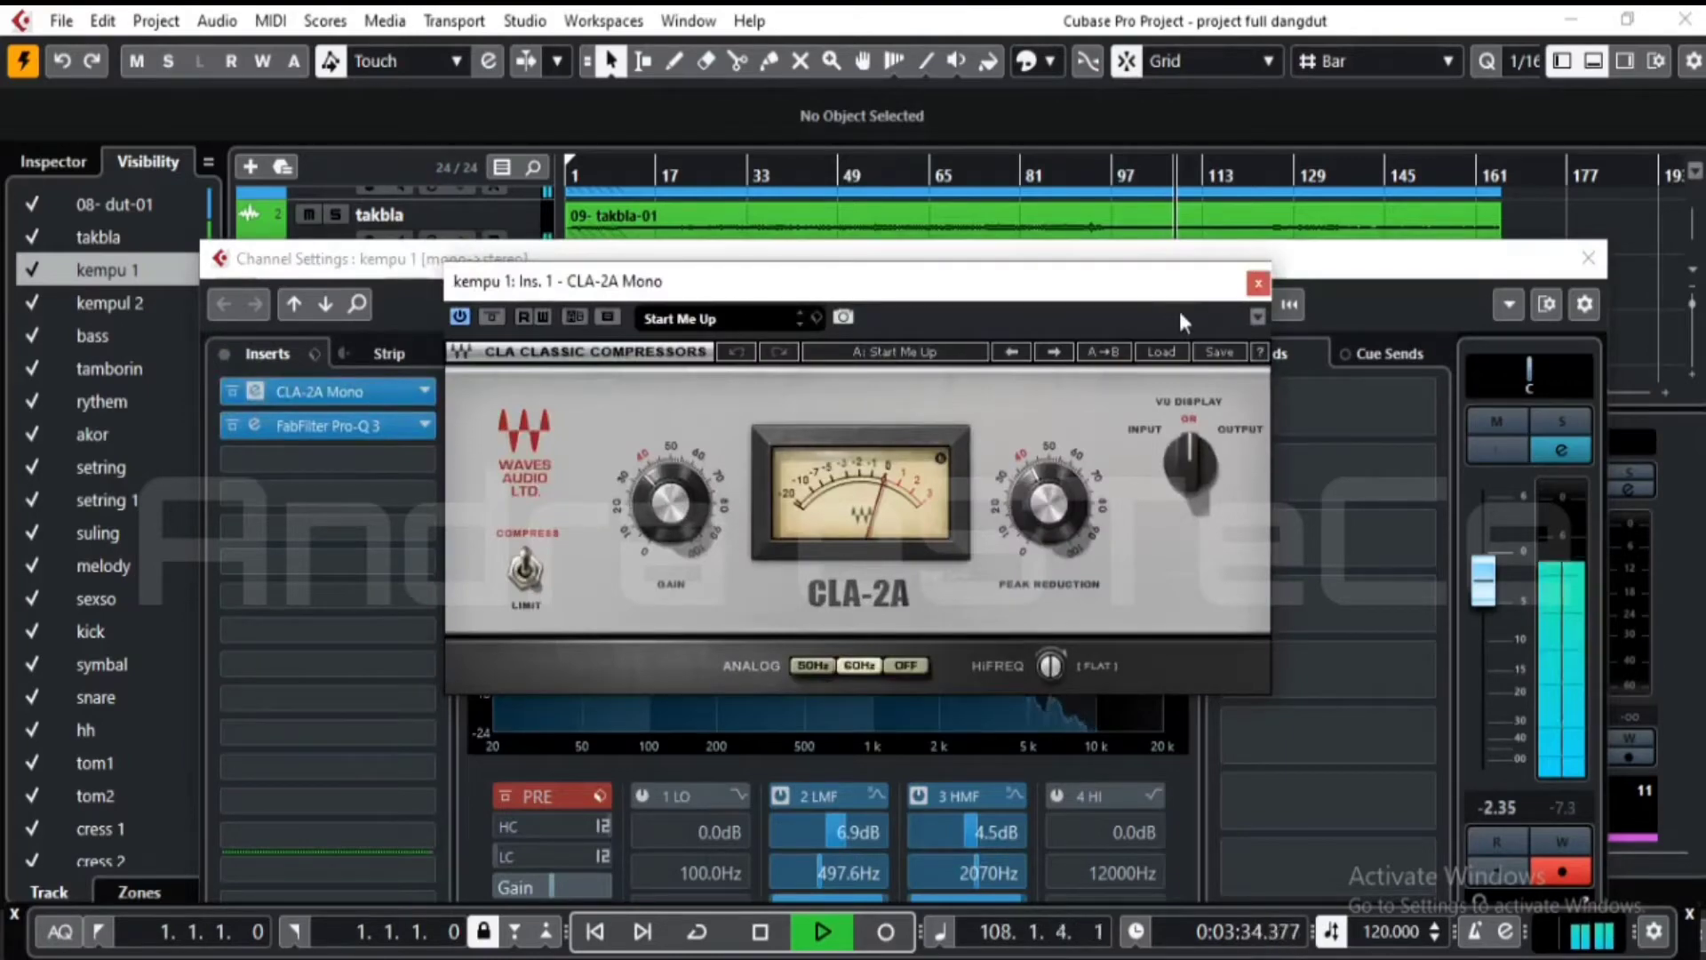
pyautogui.click(1258, 284)
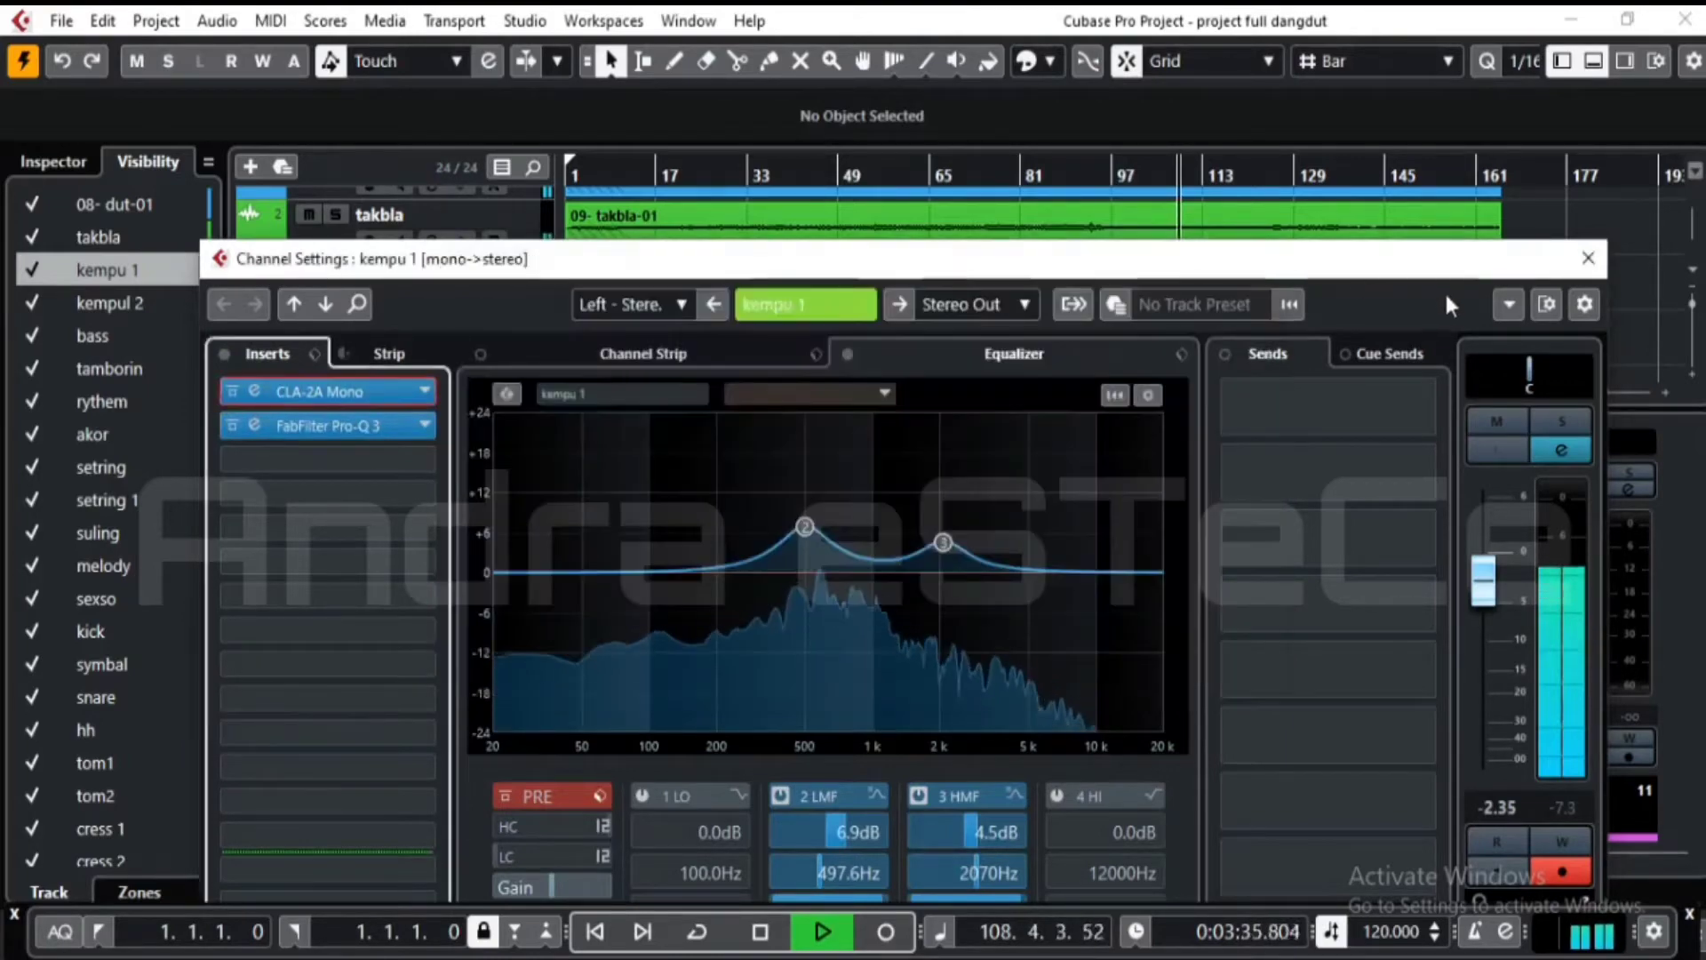
pyautogui.click(1588, 258)
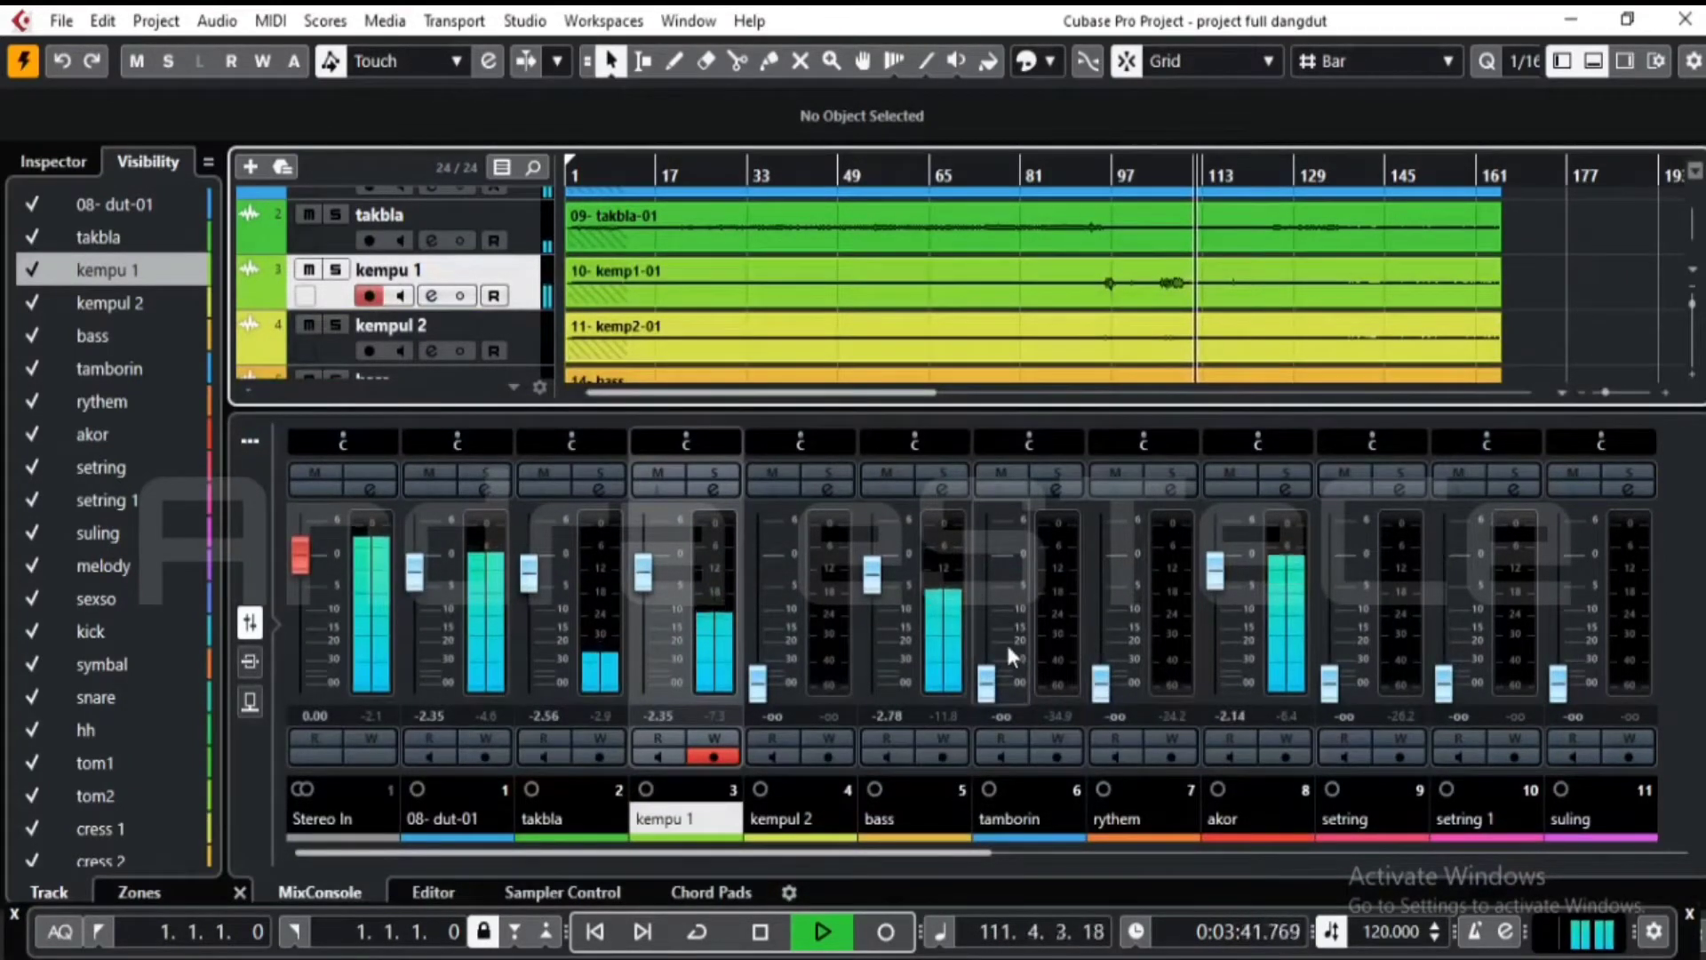
pyautogui.click(431, 295)
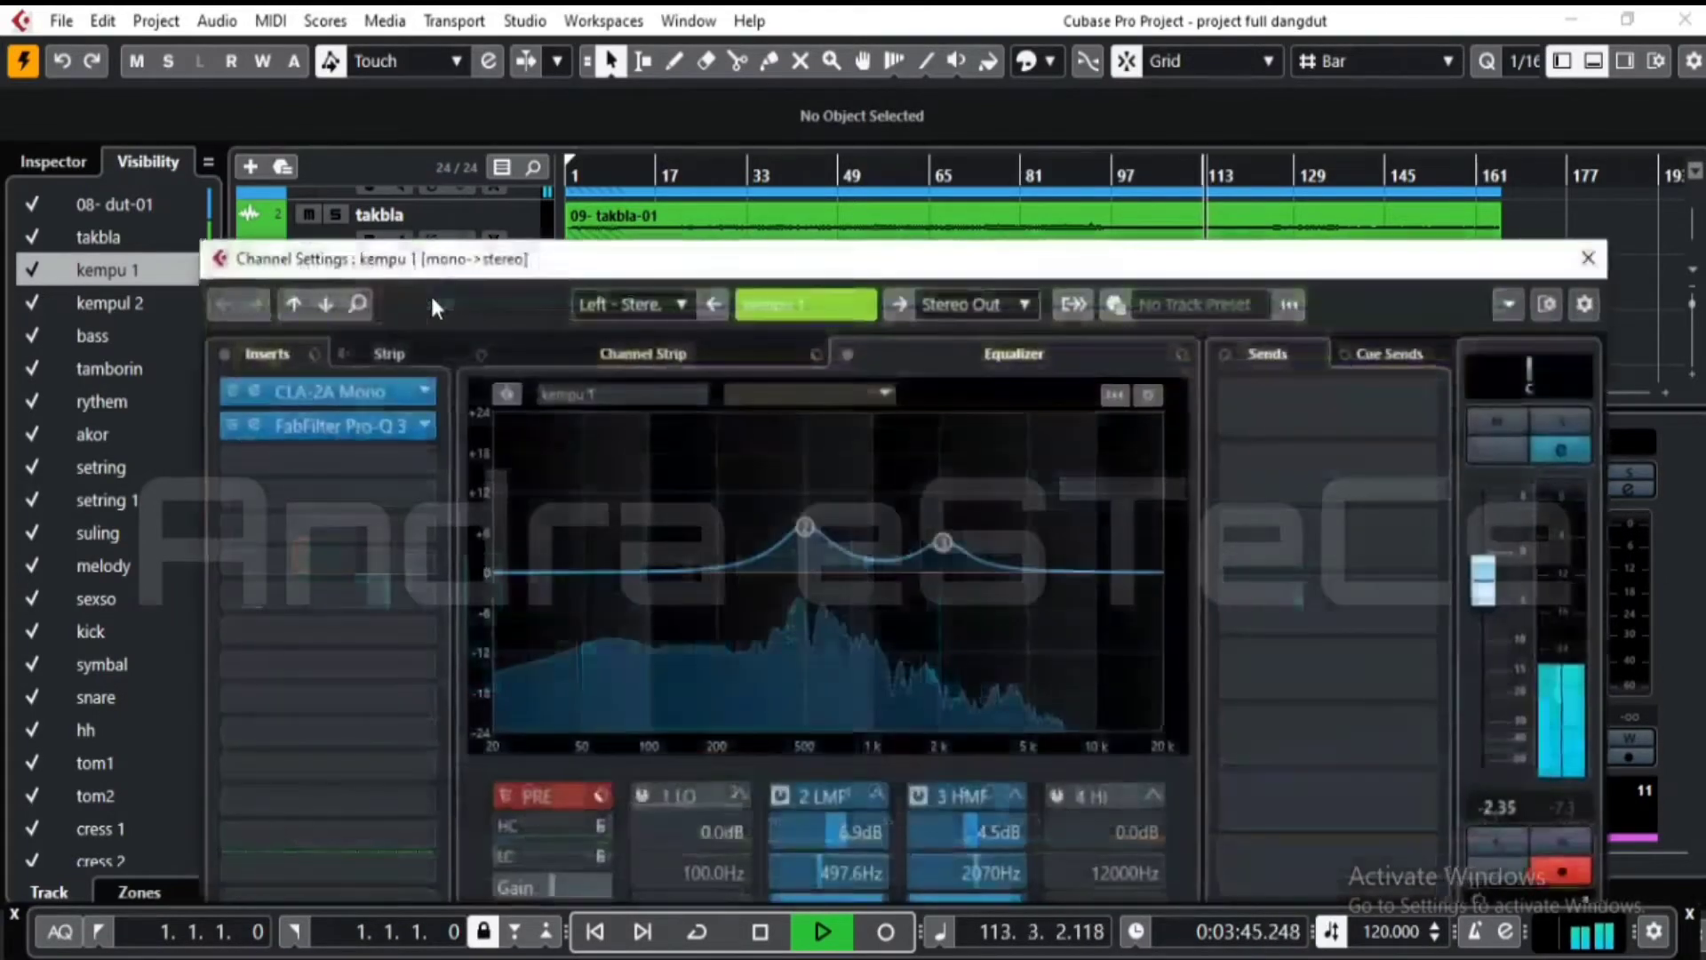
pyautogui.click(1587, 258)
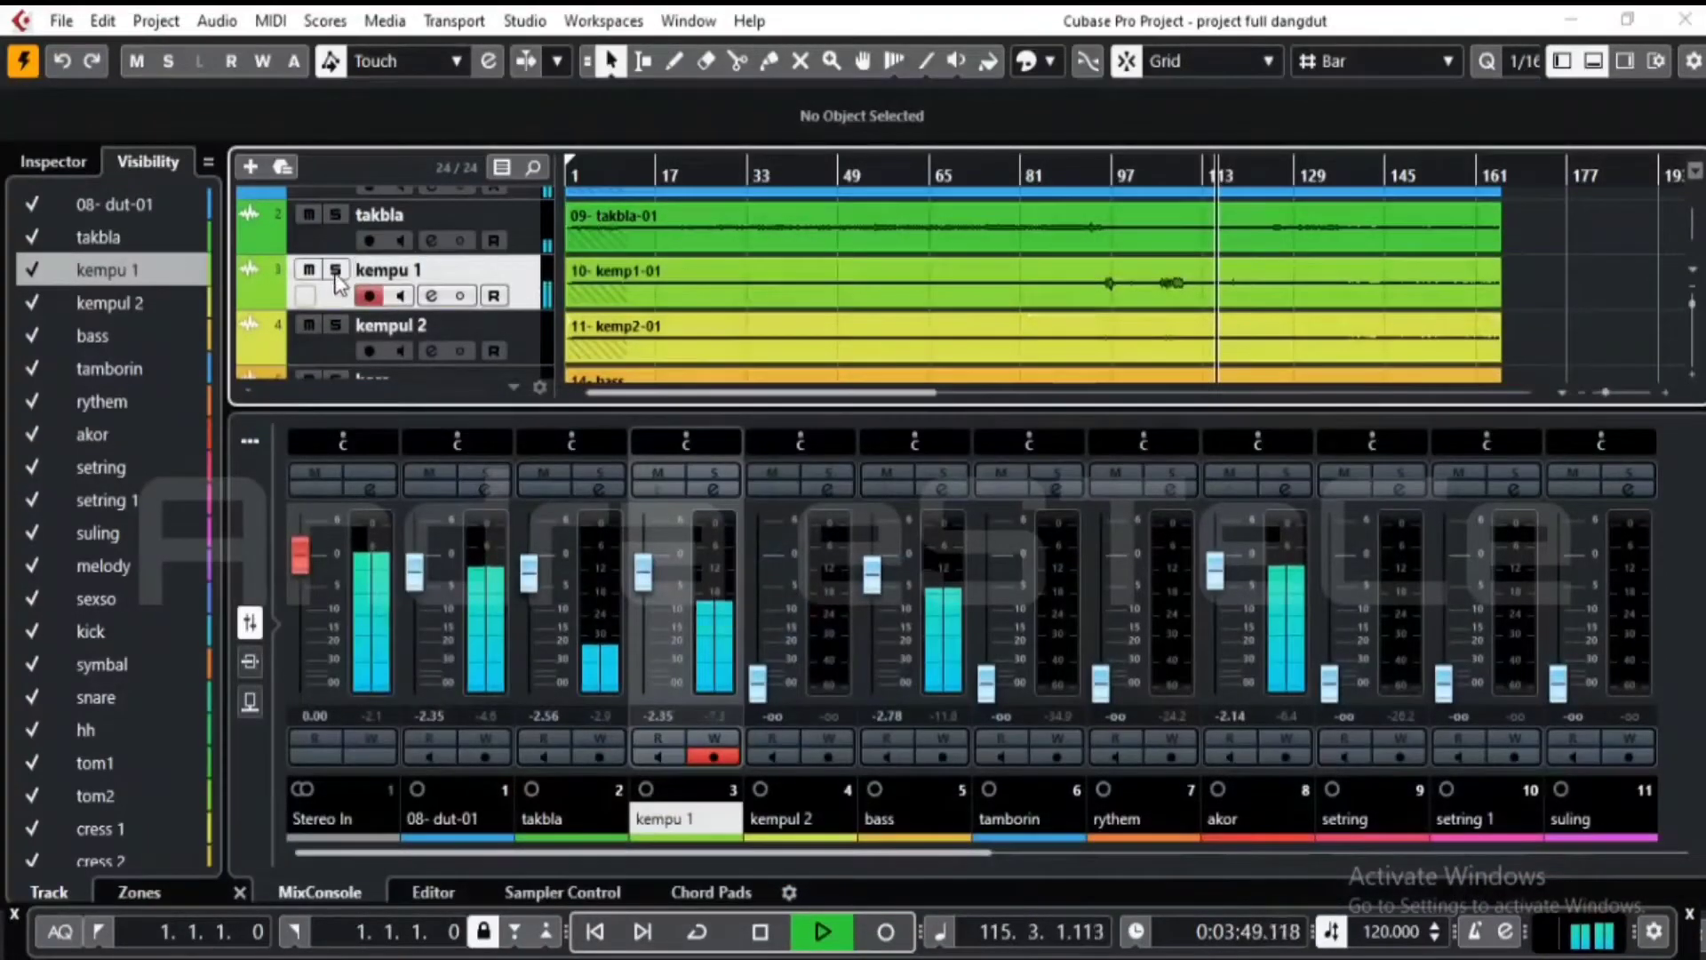
# - Fine-tune the gain of kempu 1's CLA-2A compressor while the track is soloed, and release the solo
pyautogui.press('s')
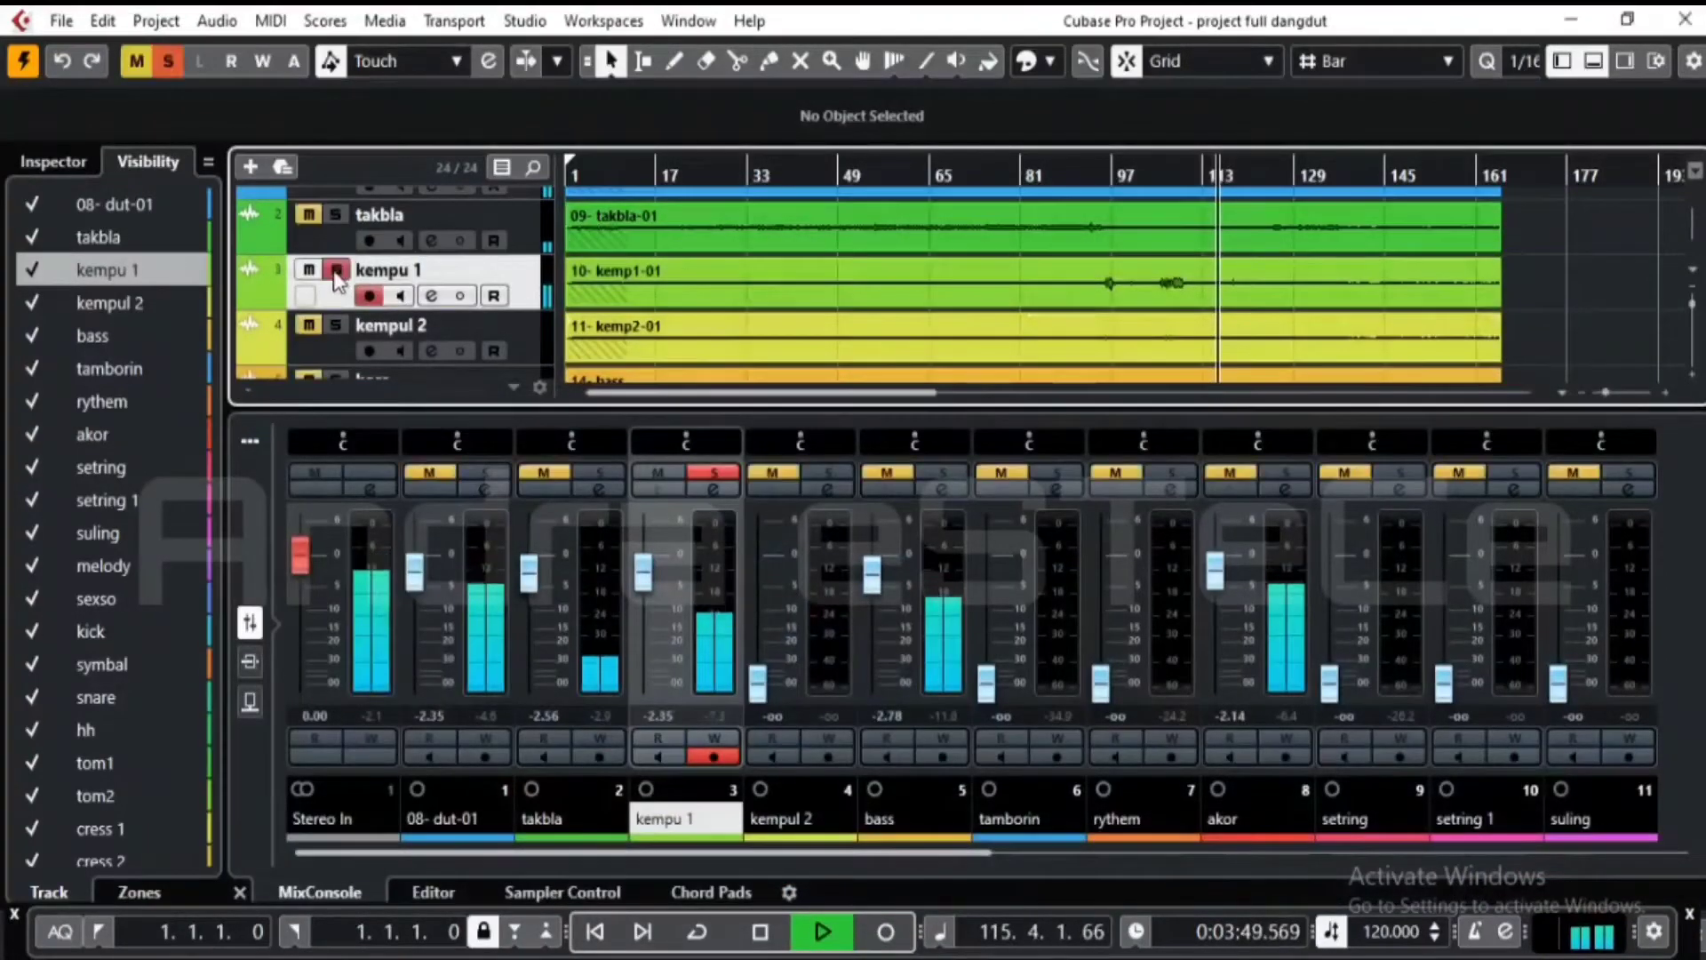
pyautogui.click(430, 297)
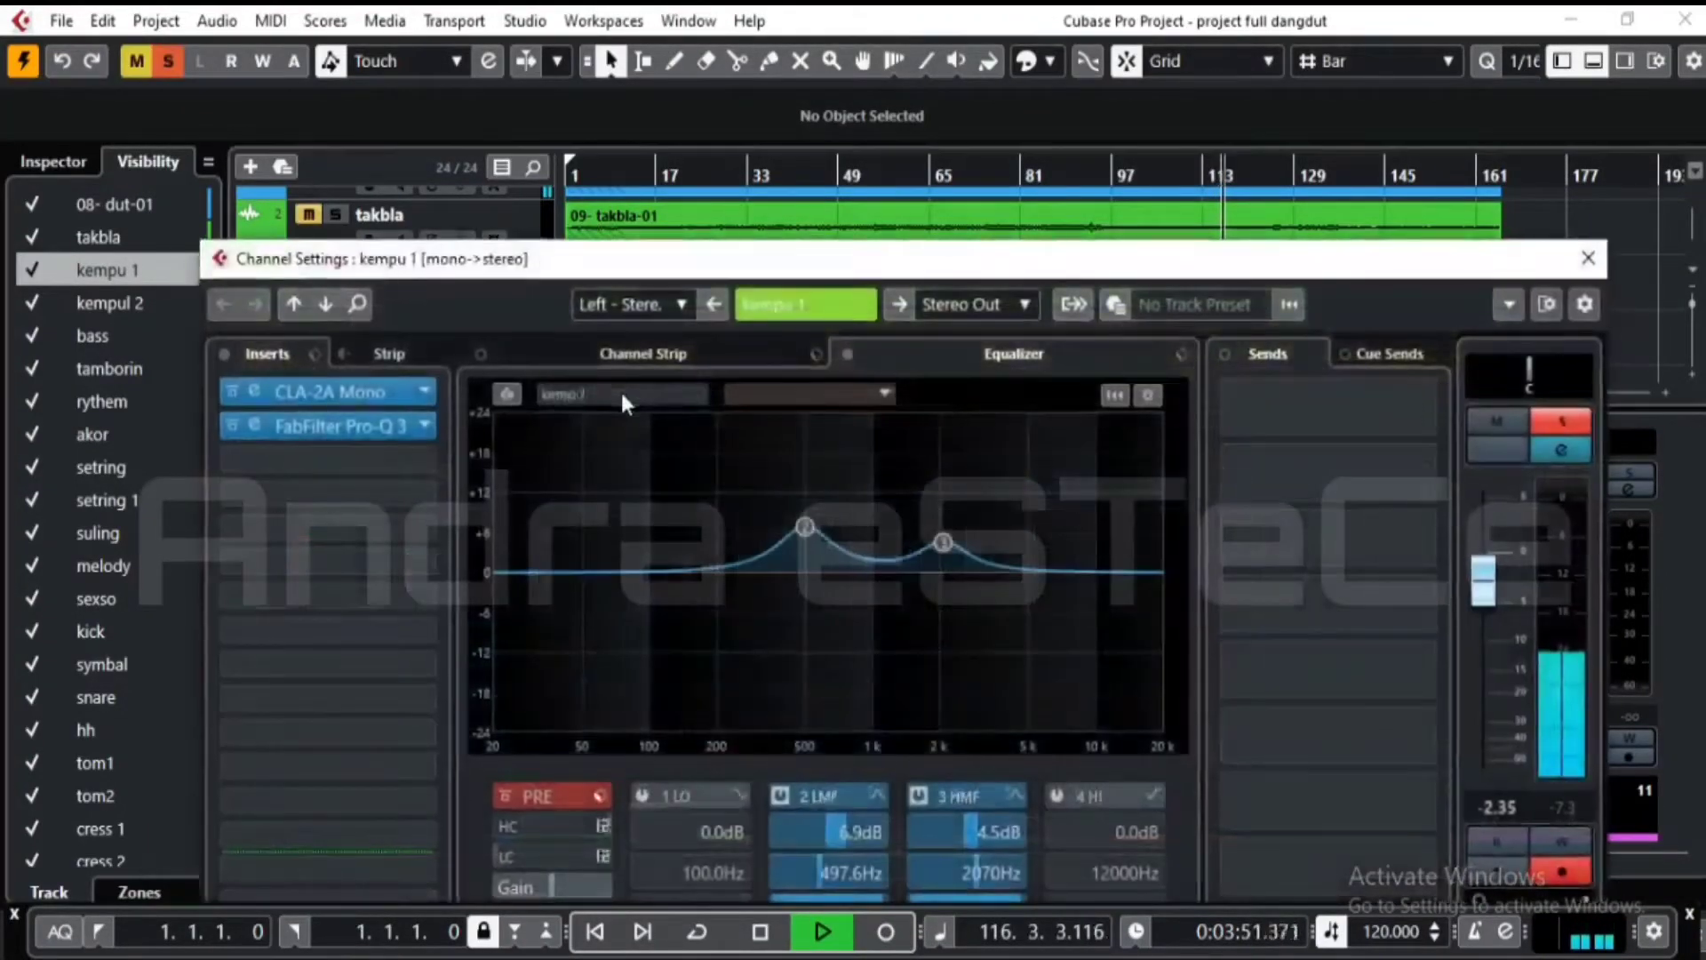
pyautogui.click(252, 389)
pyautogui.moveTo(666, 502); pyautogui.dragTo(666, 497)
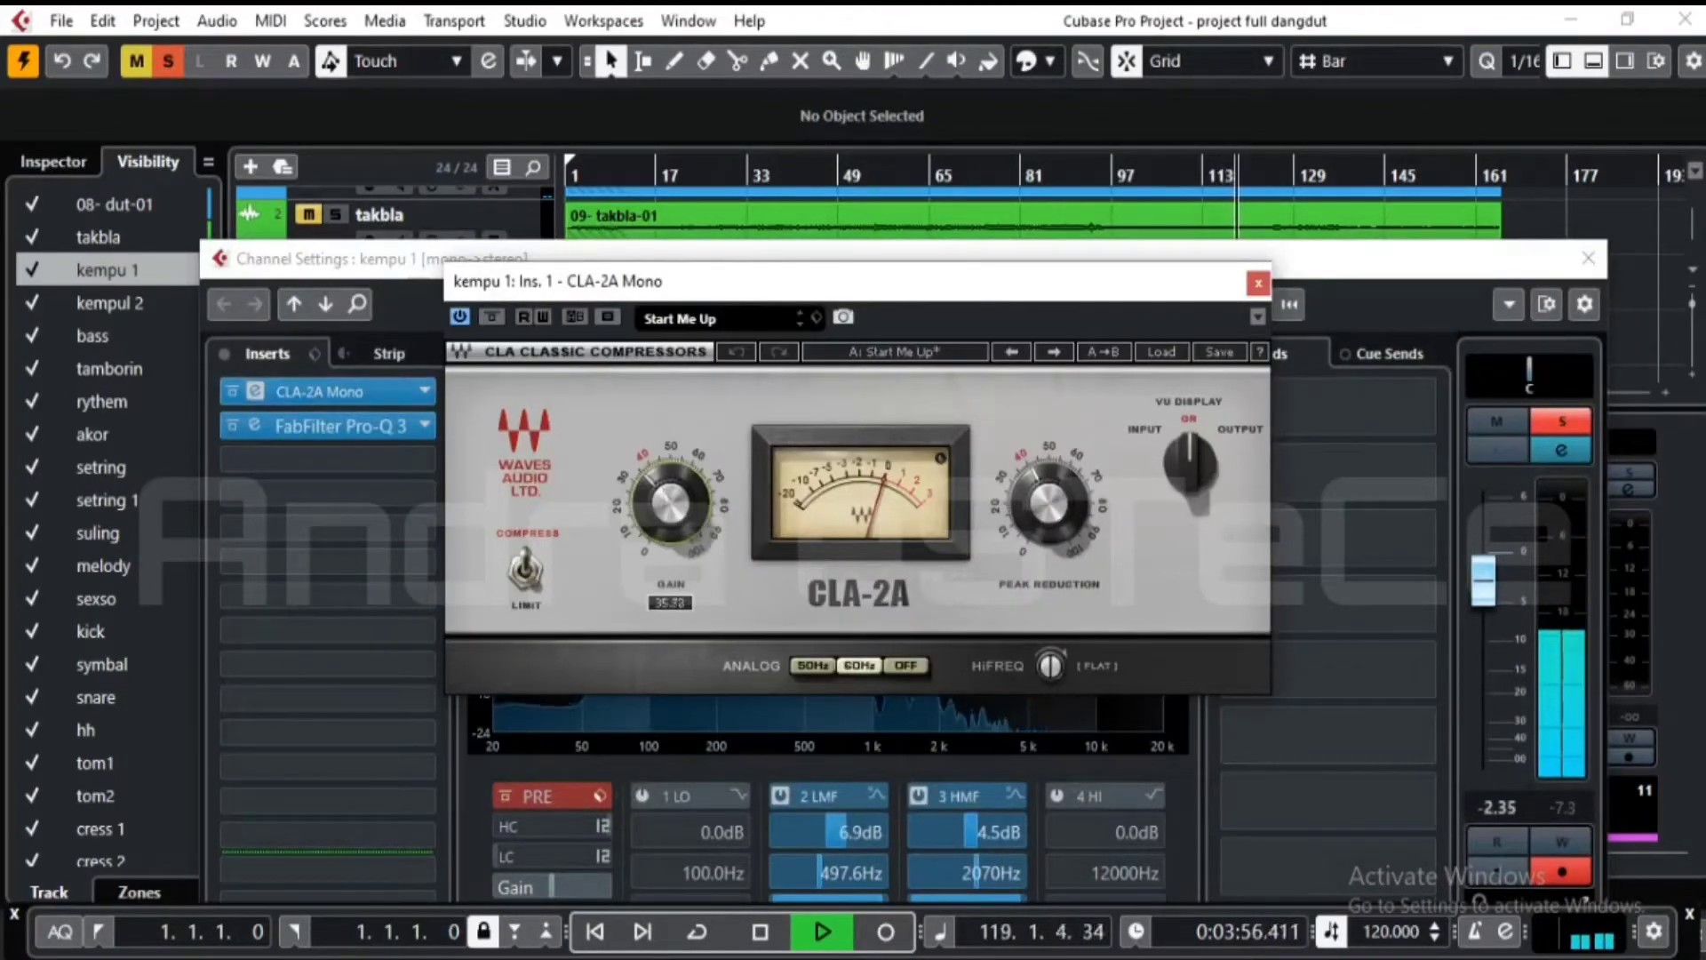
pyautogui.click(1257, 286)
pyautogui.click(1588, 257)
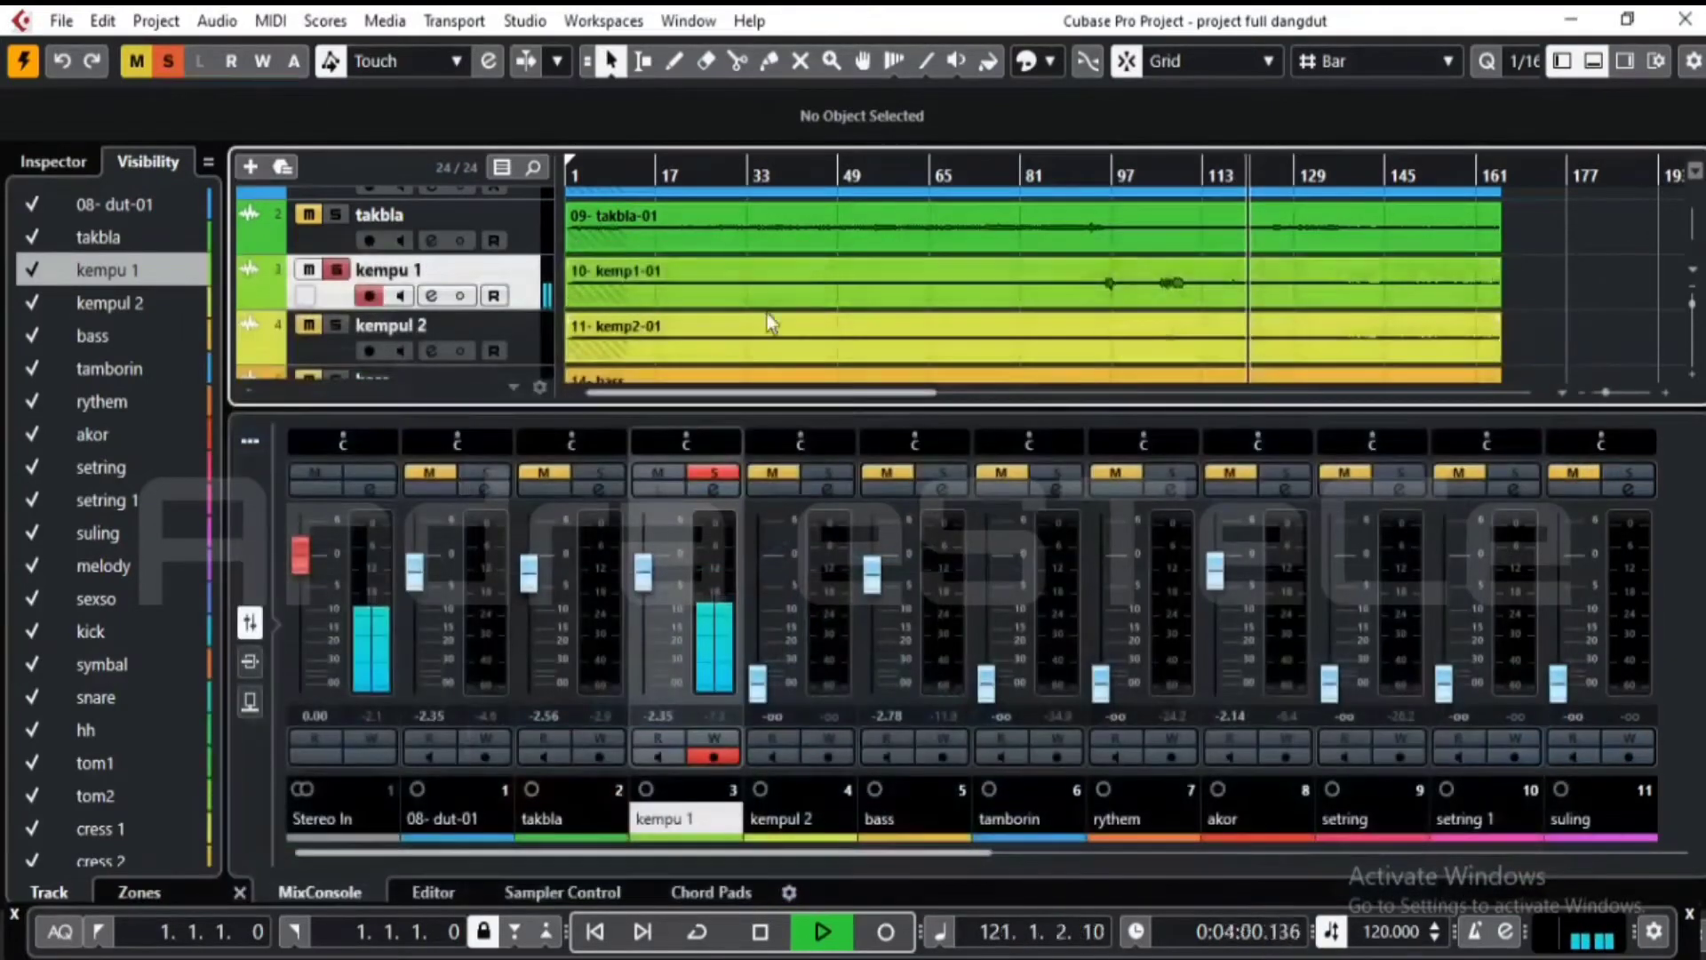
pyautogui.click(337, 269)
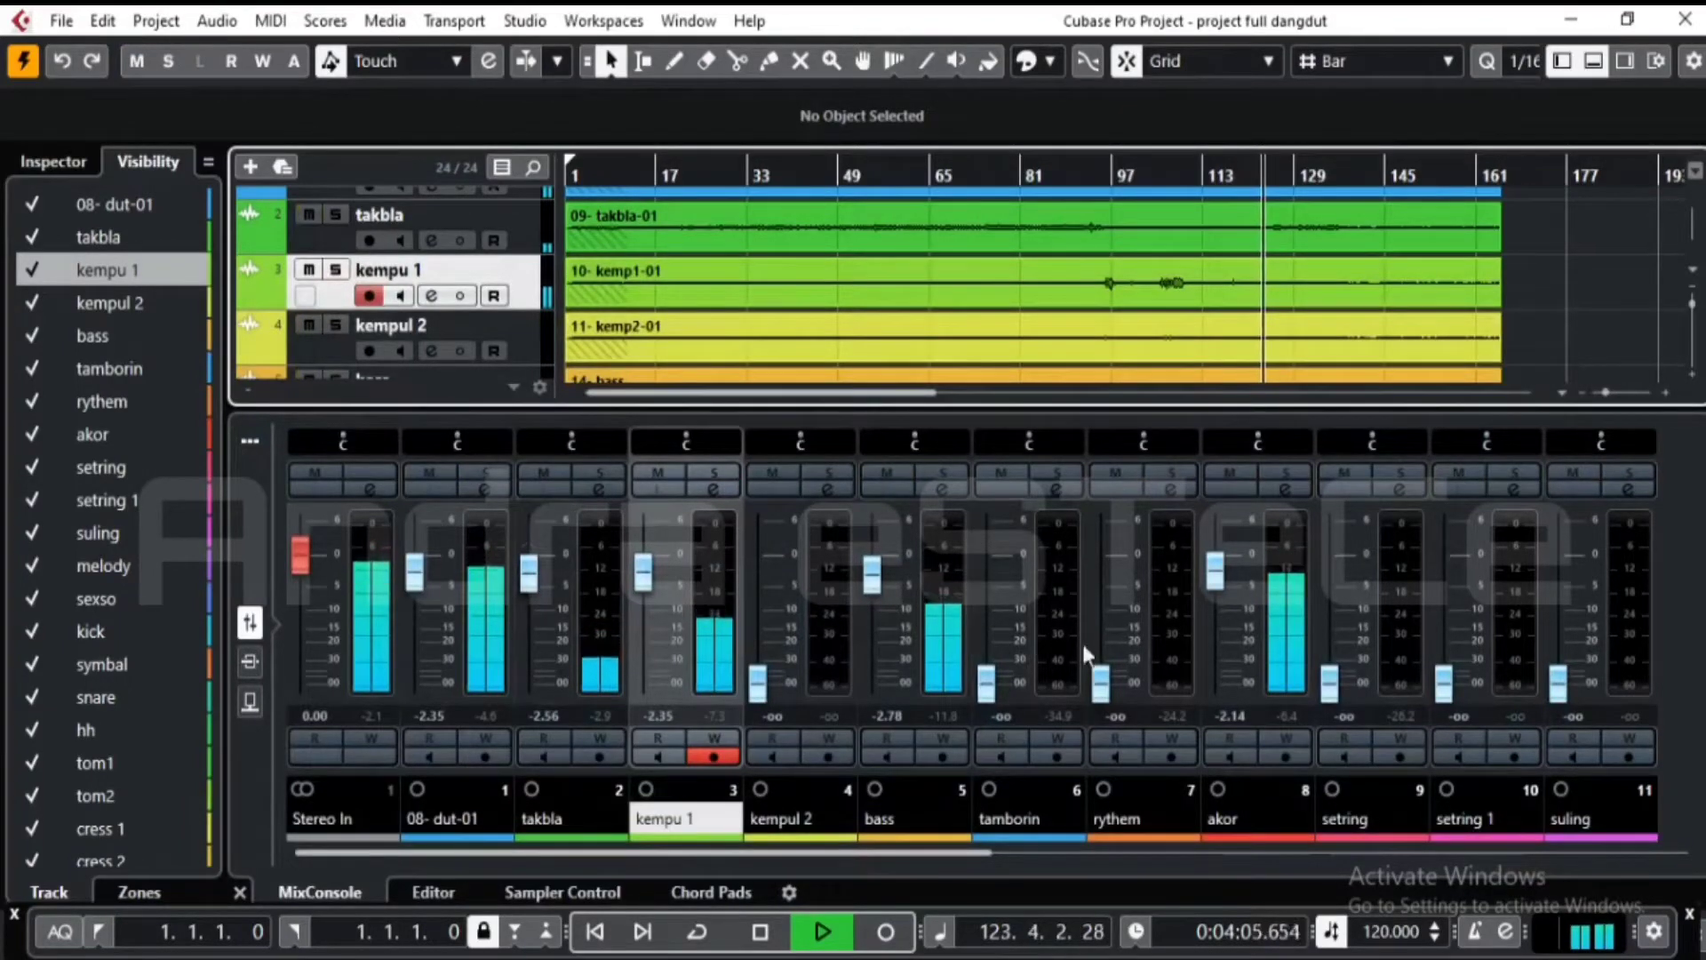
# - Raise the rythem fader to -2.78 dB and take its equalizer and CLA-2A Mono insert out of bypass
pyautogui.moveTo(1100, 689); pyautogui.dragTo(1101, 573)
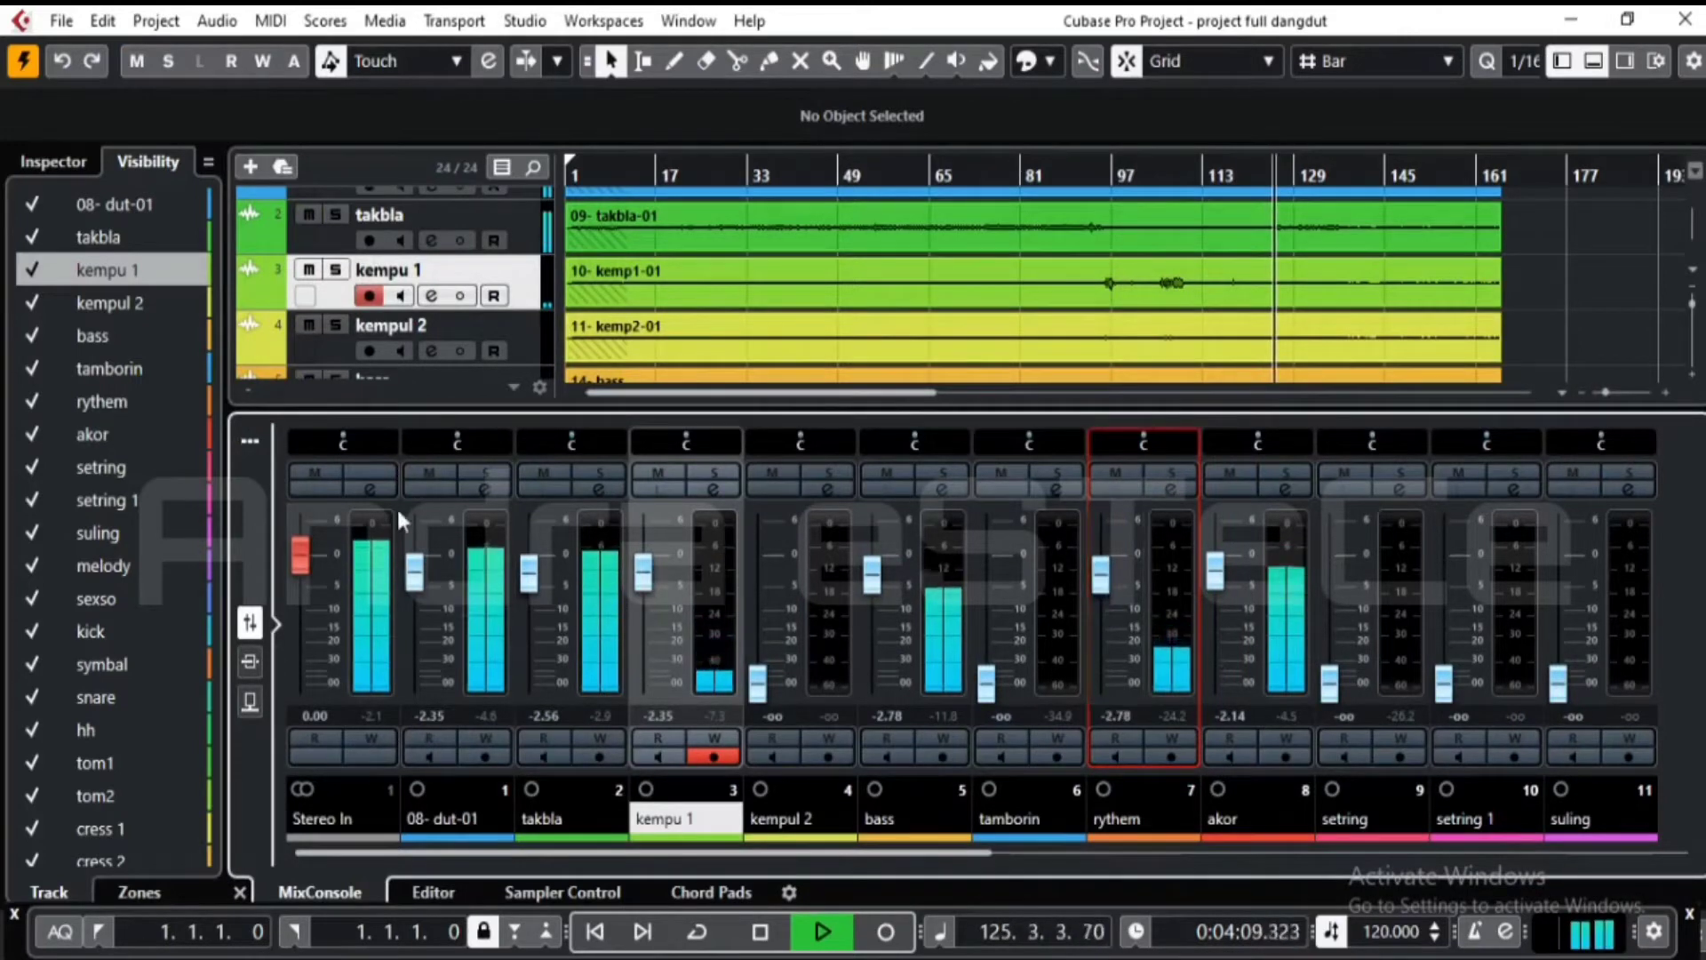
pyautogui.click(117, 404)
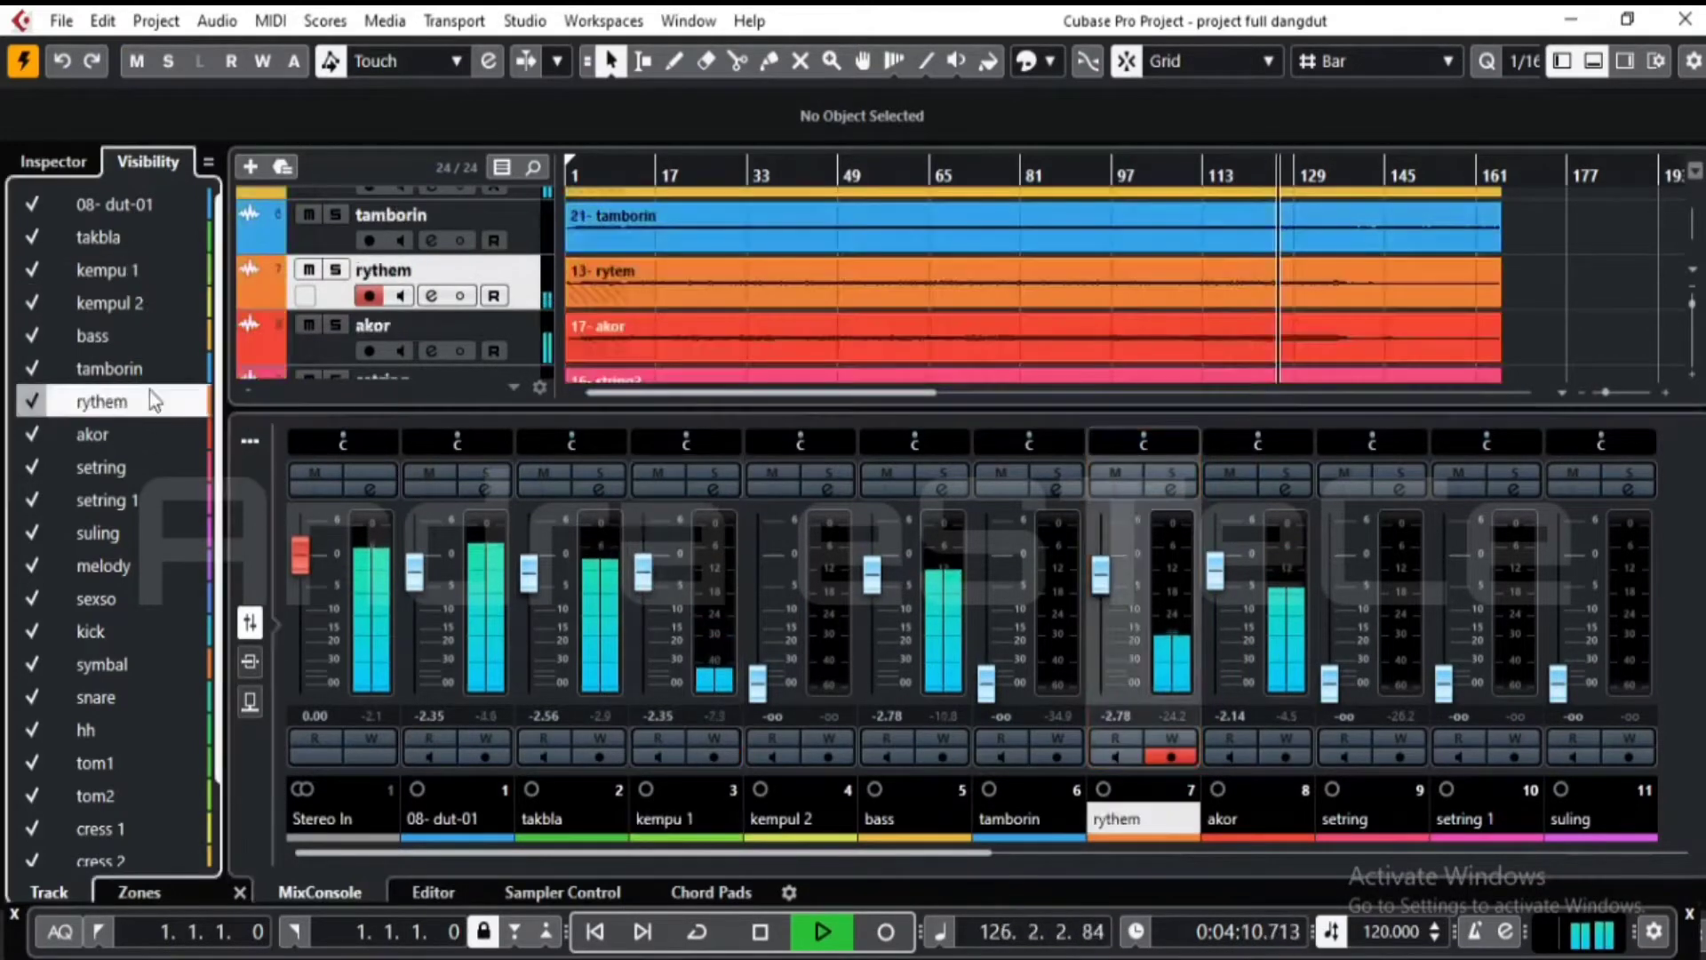
pyautogui.click(430, 296)
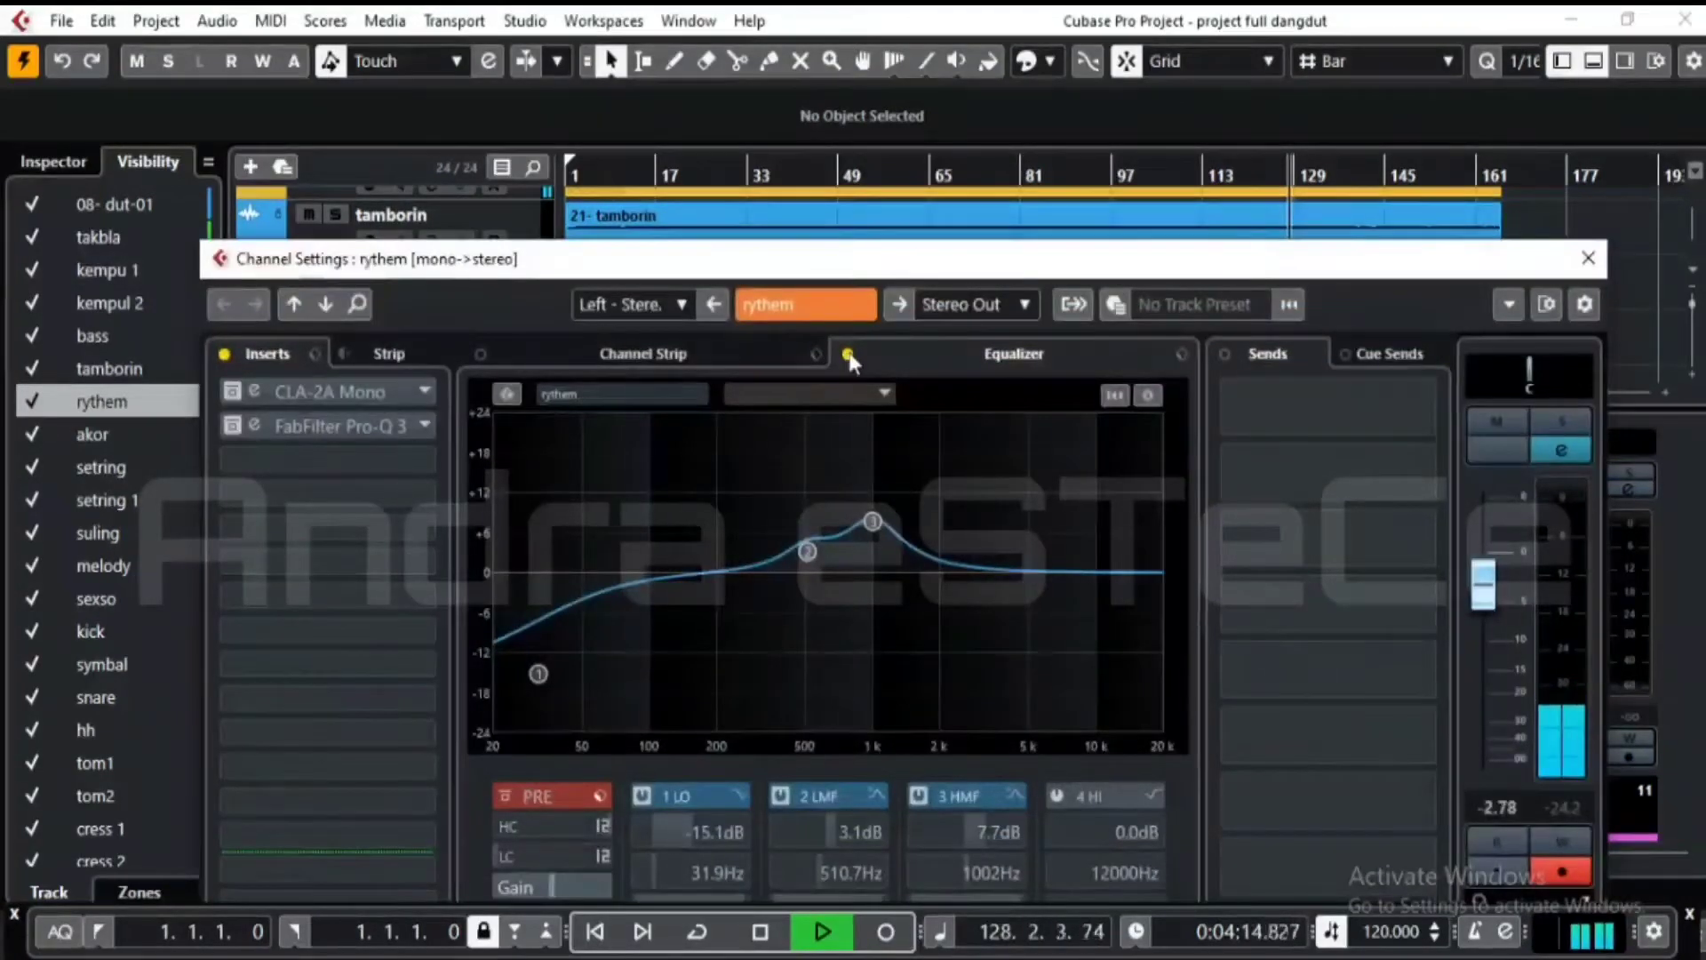
pyautogui.click(848, 355)
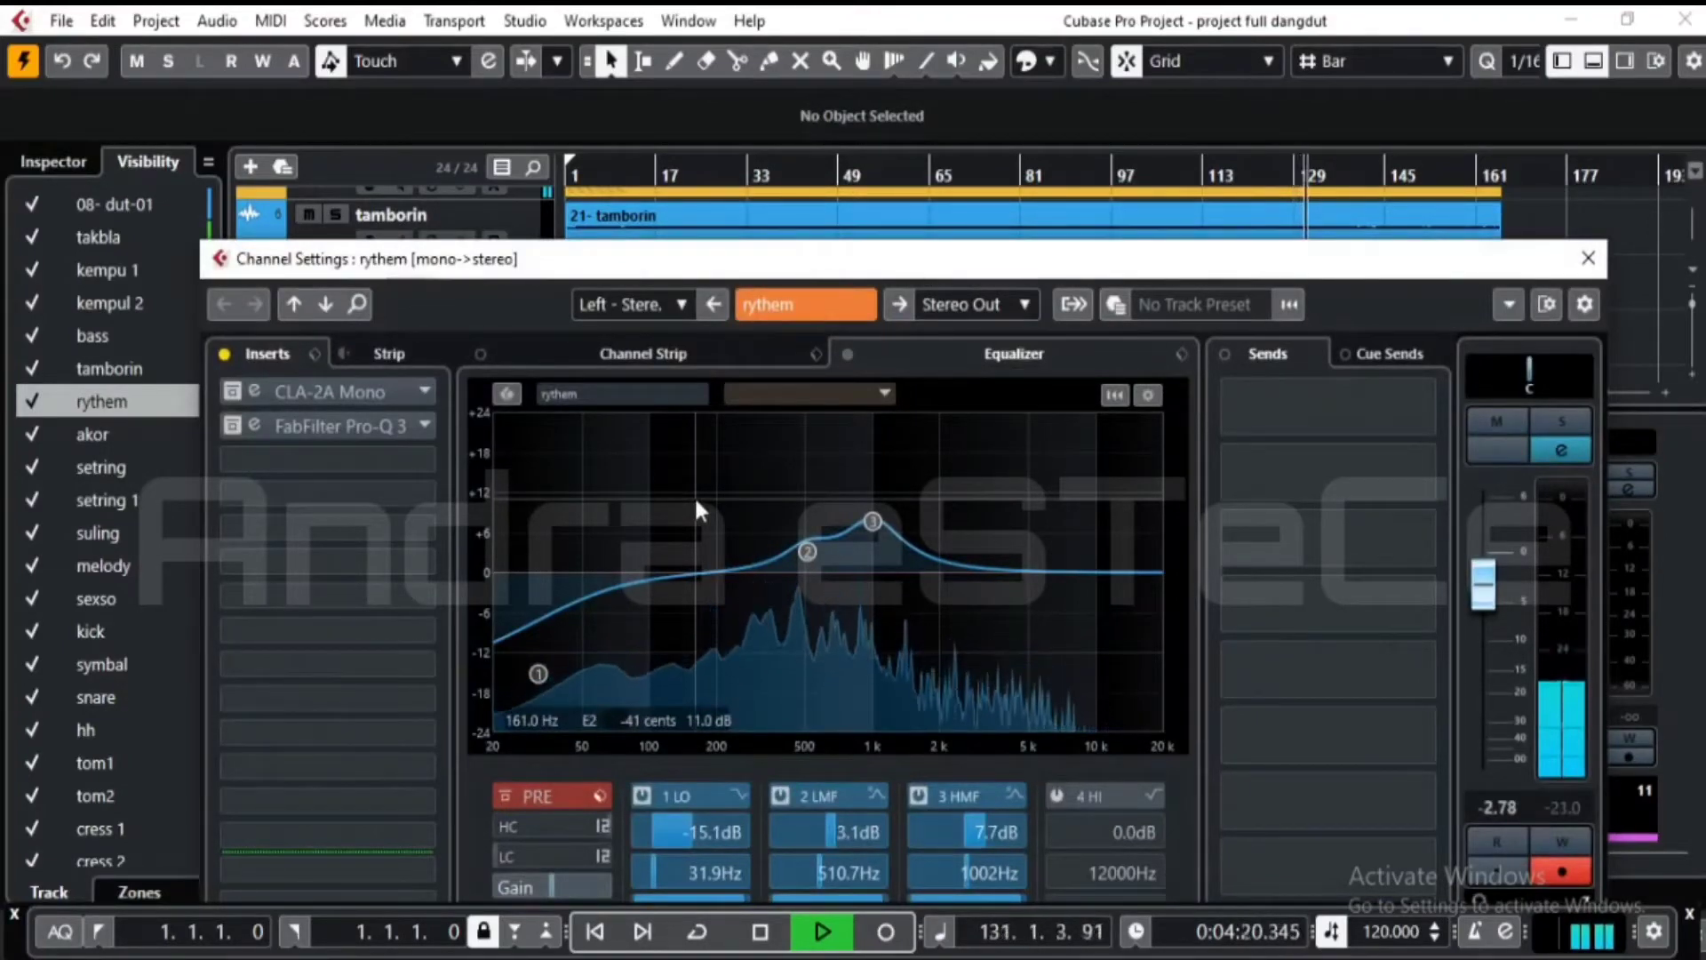
pyautogui.click(231, 391)
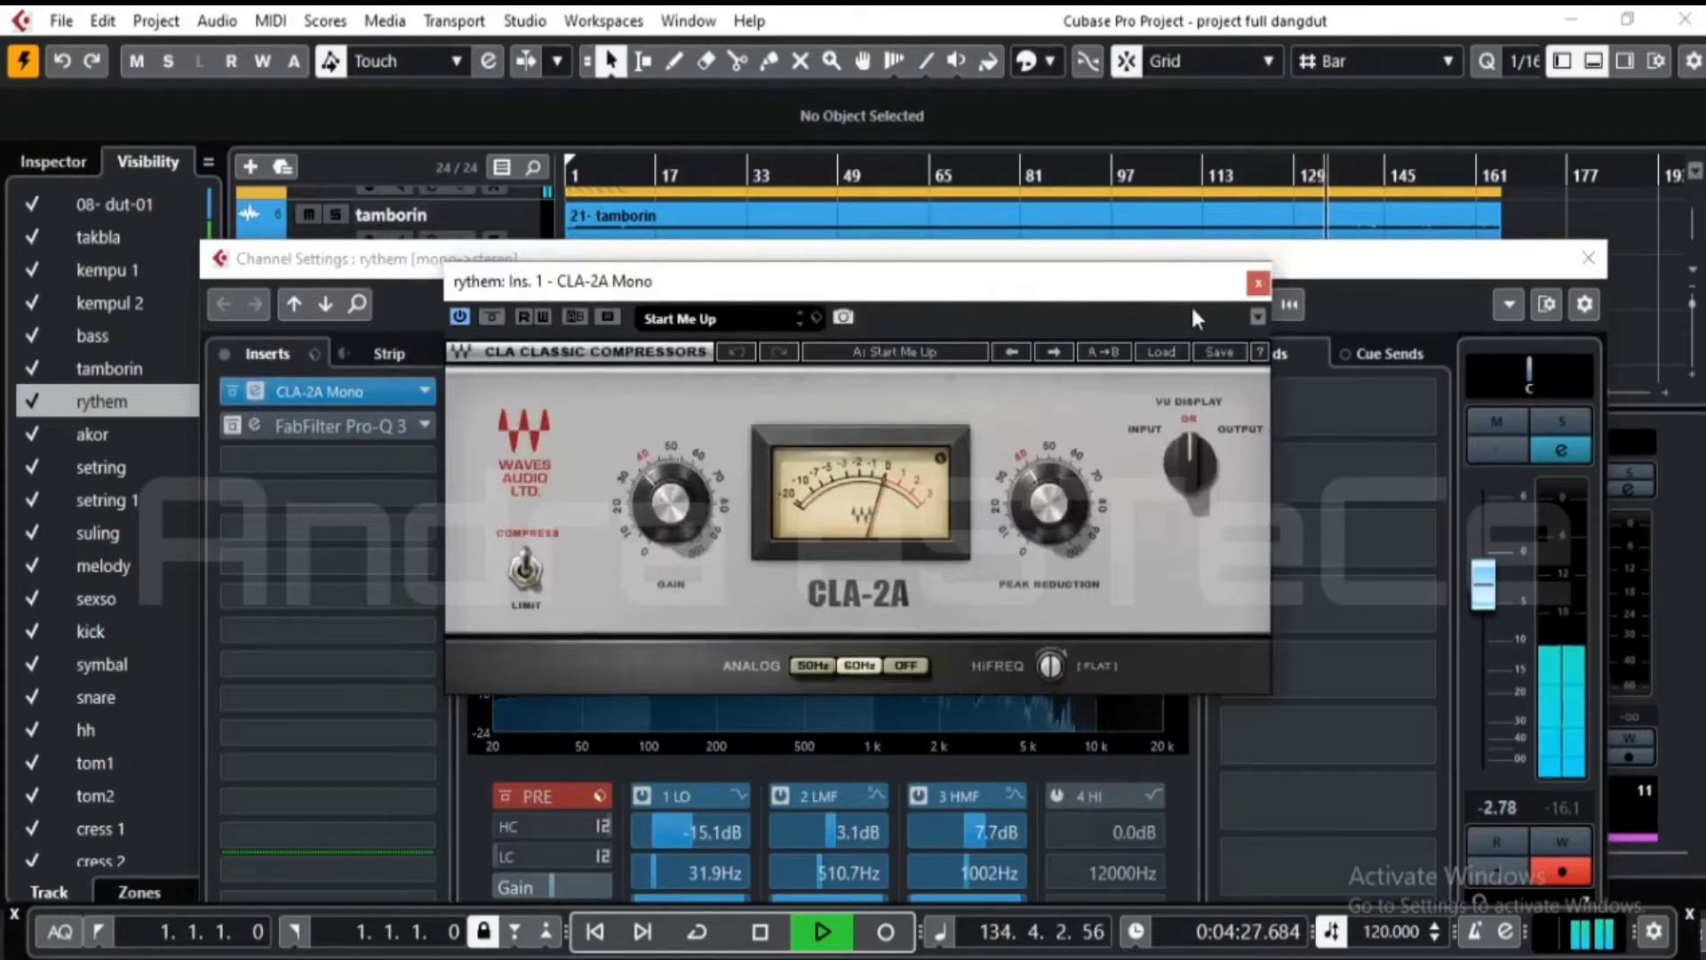
# - Resume playback from about bar 24 and solo the rythem track
pyautogui.click(1259, 284)
pyautogui.moveTo(925, 258); pyautogui.dragTo(926, 377)
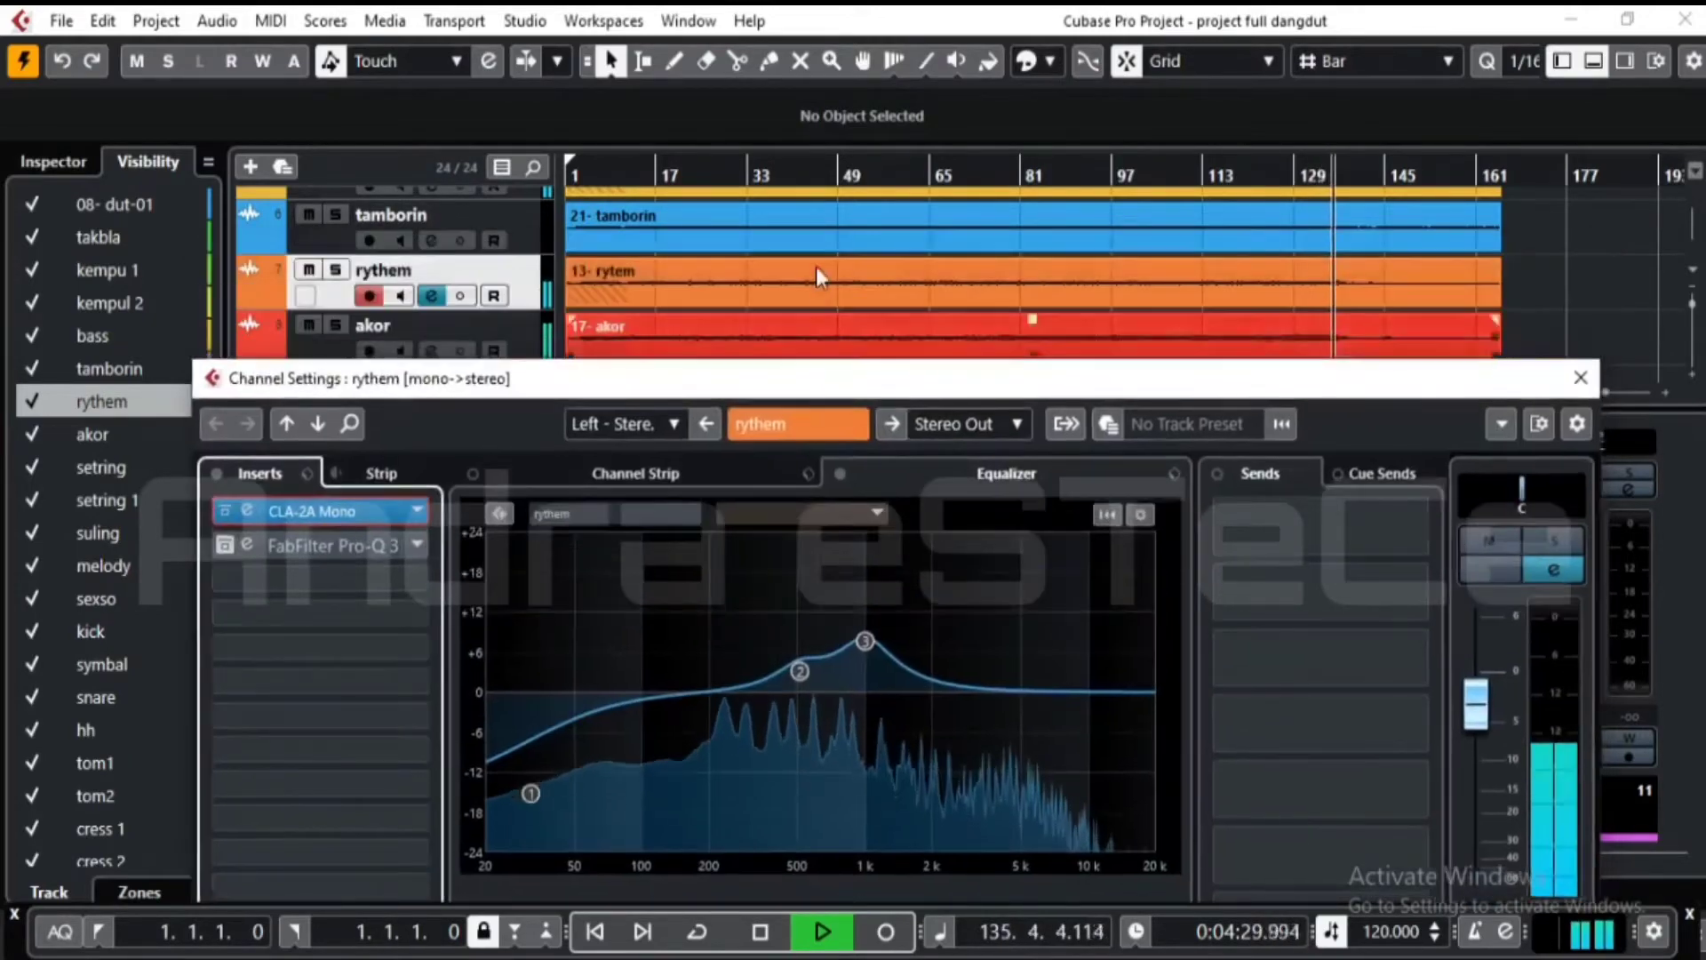
pyautogui.click(707, 175)
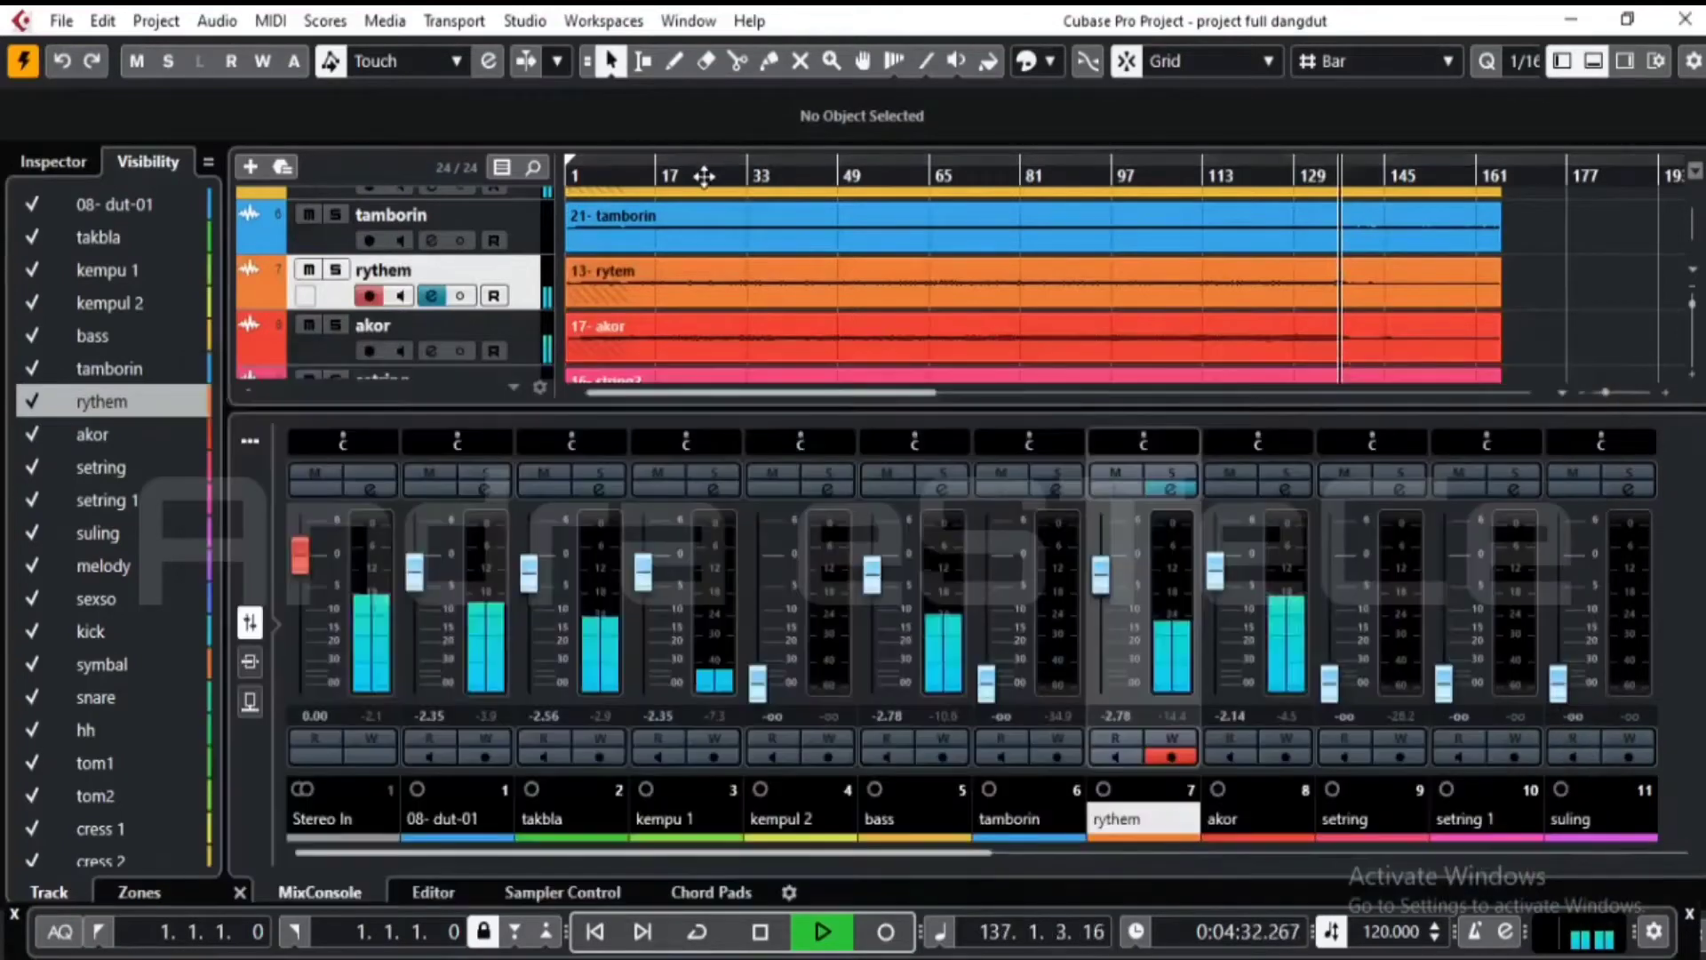
pyautogui.click(336, 272)
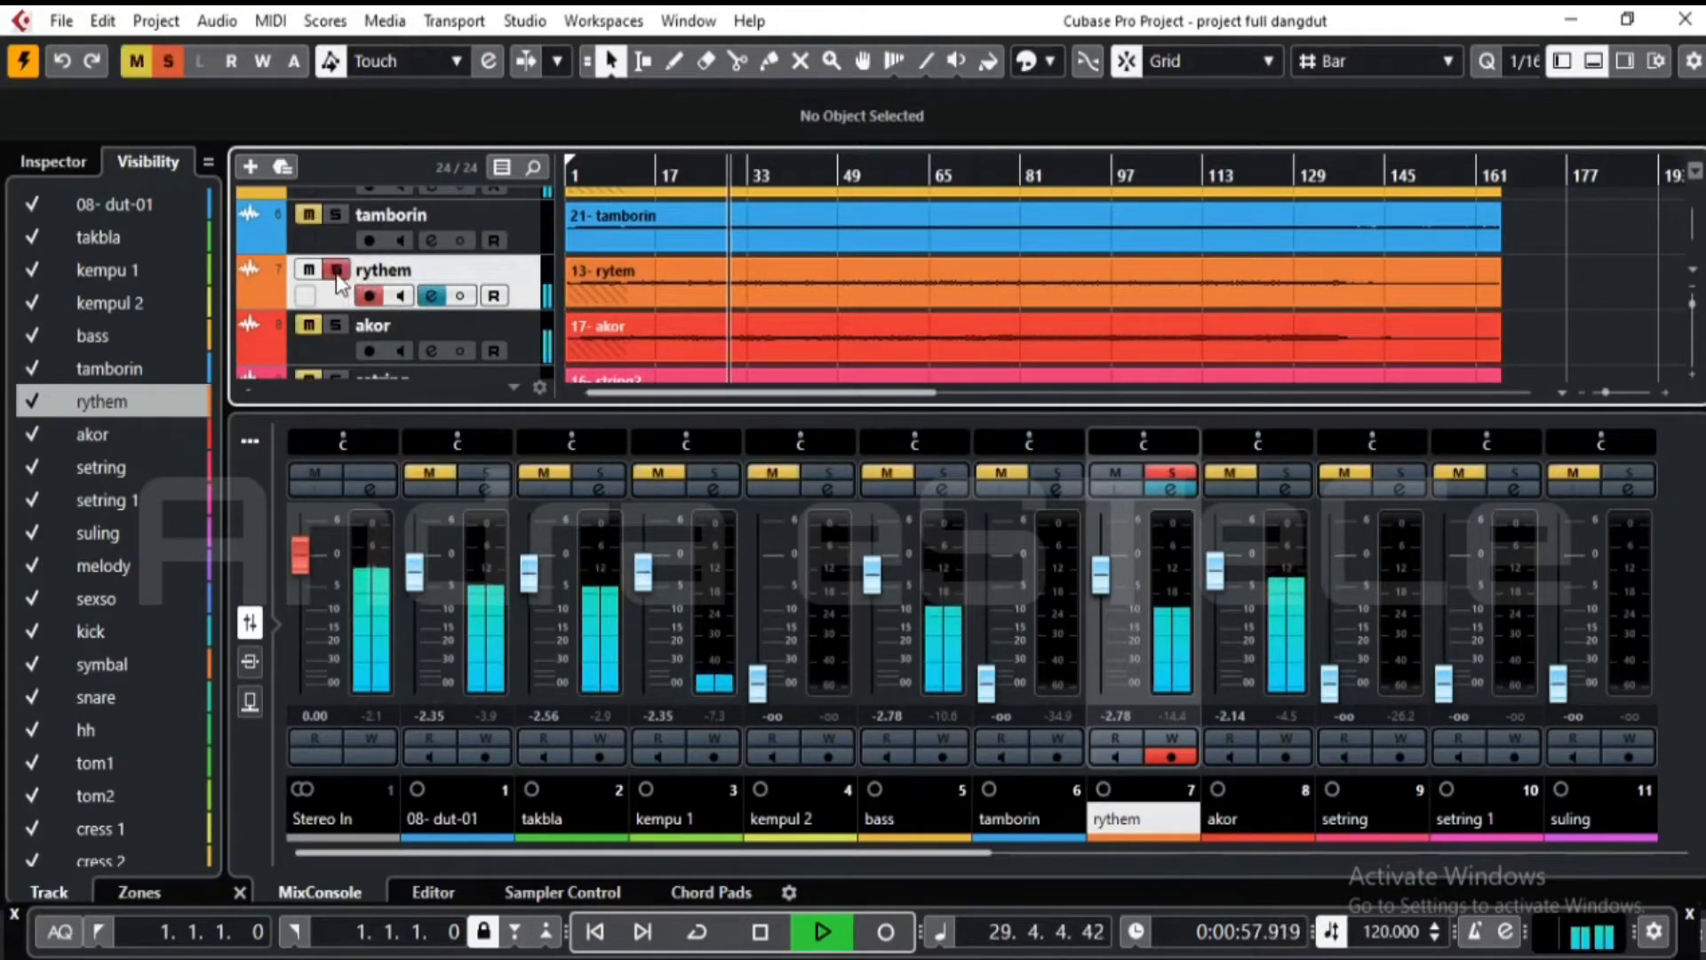
# - Take rythem's FabFilter Pro-Q 3 insert out of bypass and fine-tune the gain of its CLA-2A Mono compressor
pyautogui.click(433, 297)
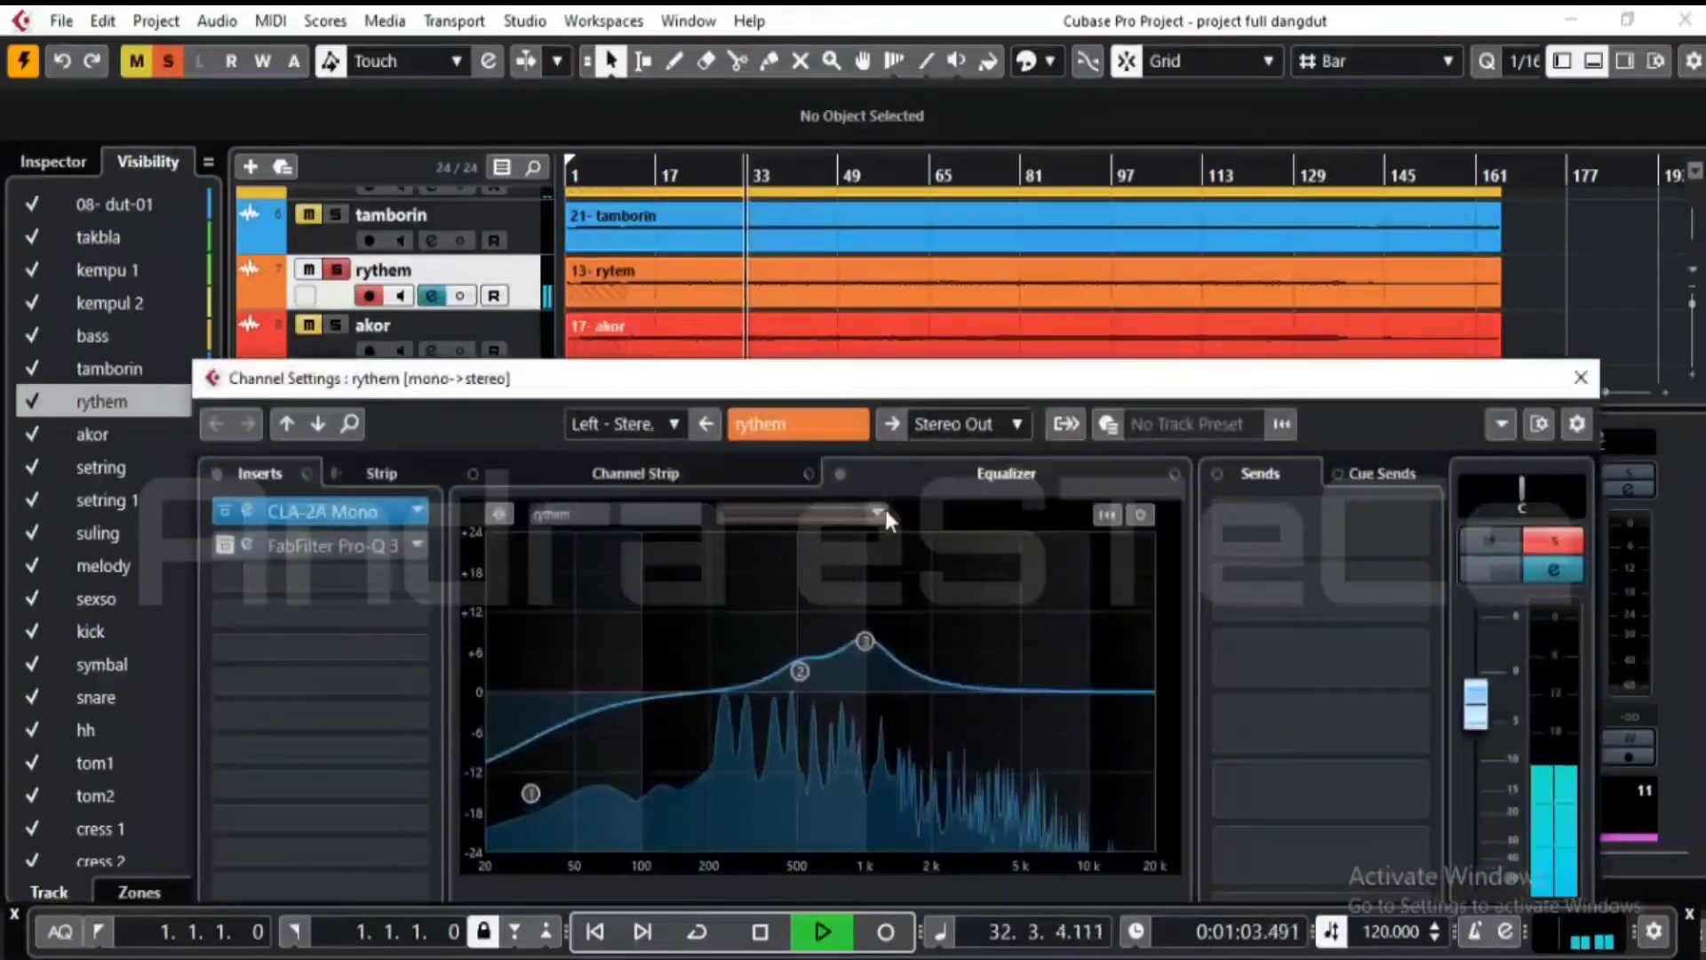
pyautogui.click(246, 544)
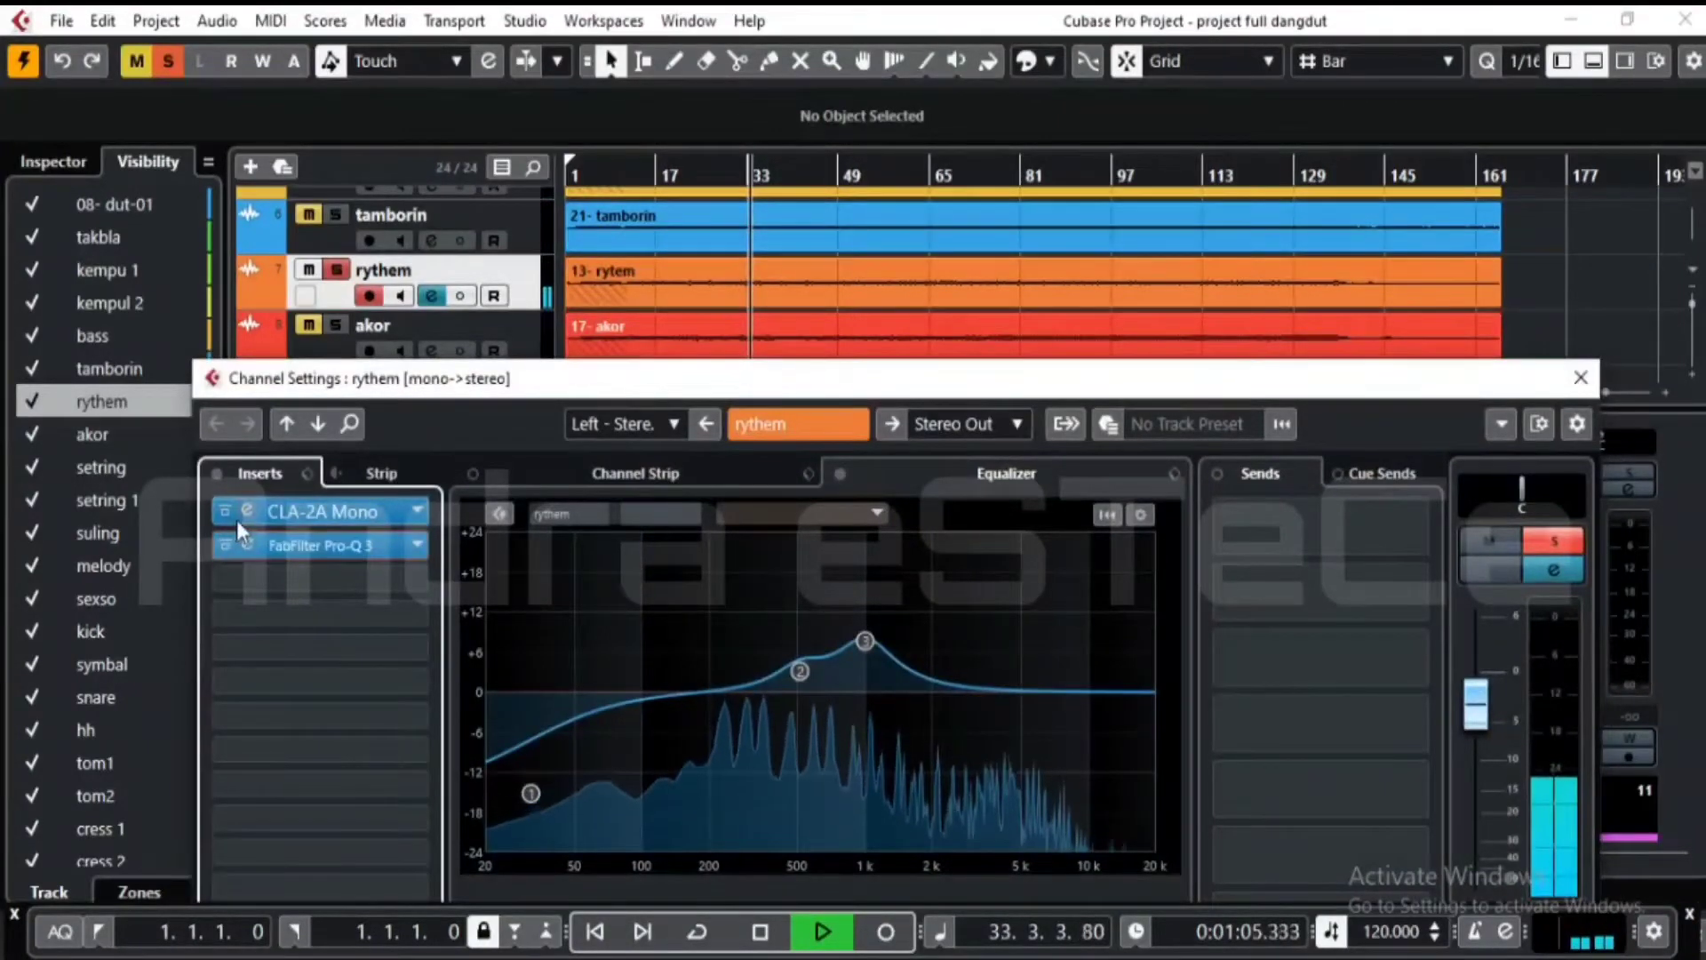
pyautogui.click(247, 511)
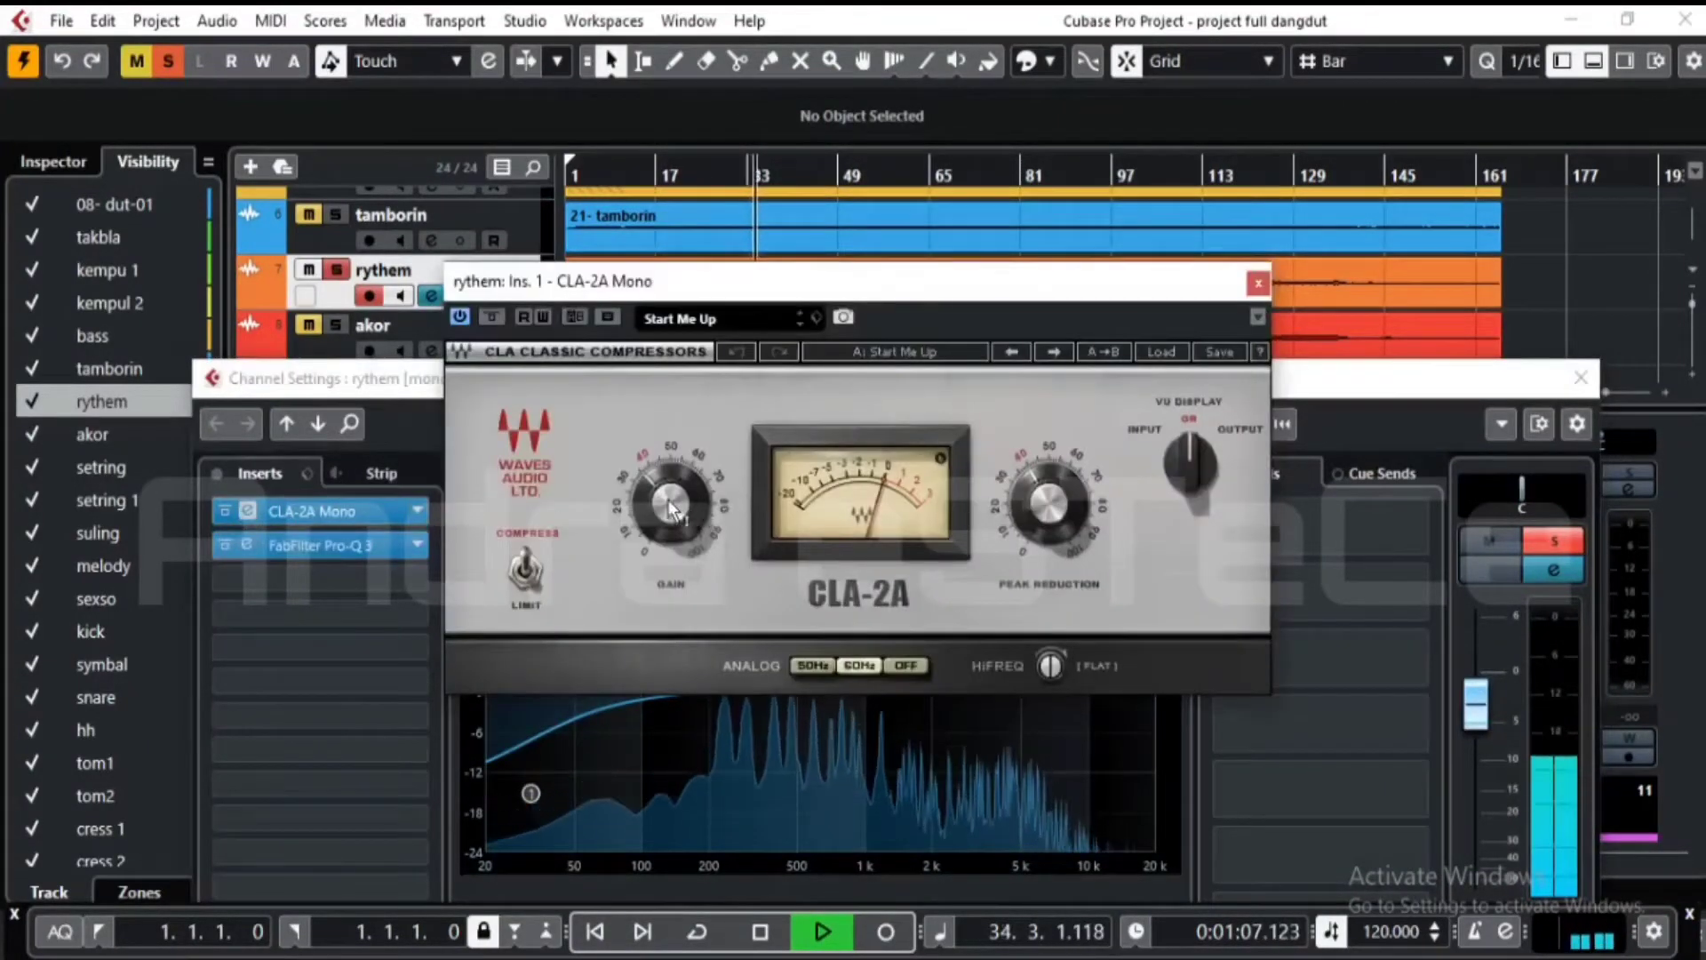
pyautogui.moveTo(671, 502); pyautogui.dragTo(665, 498)
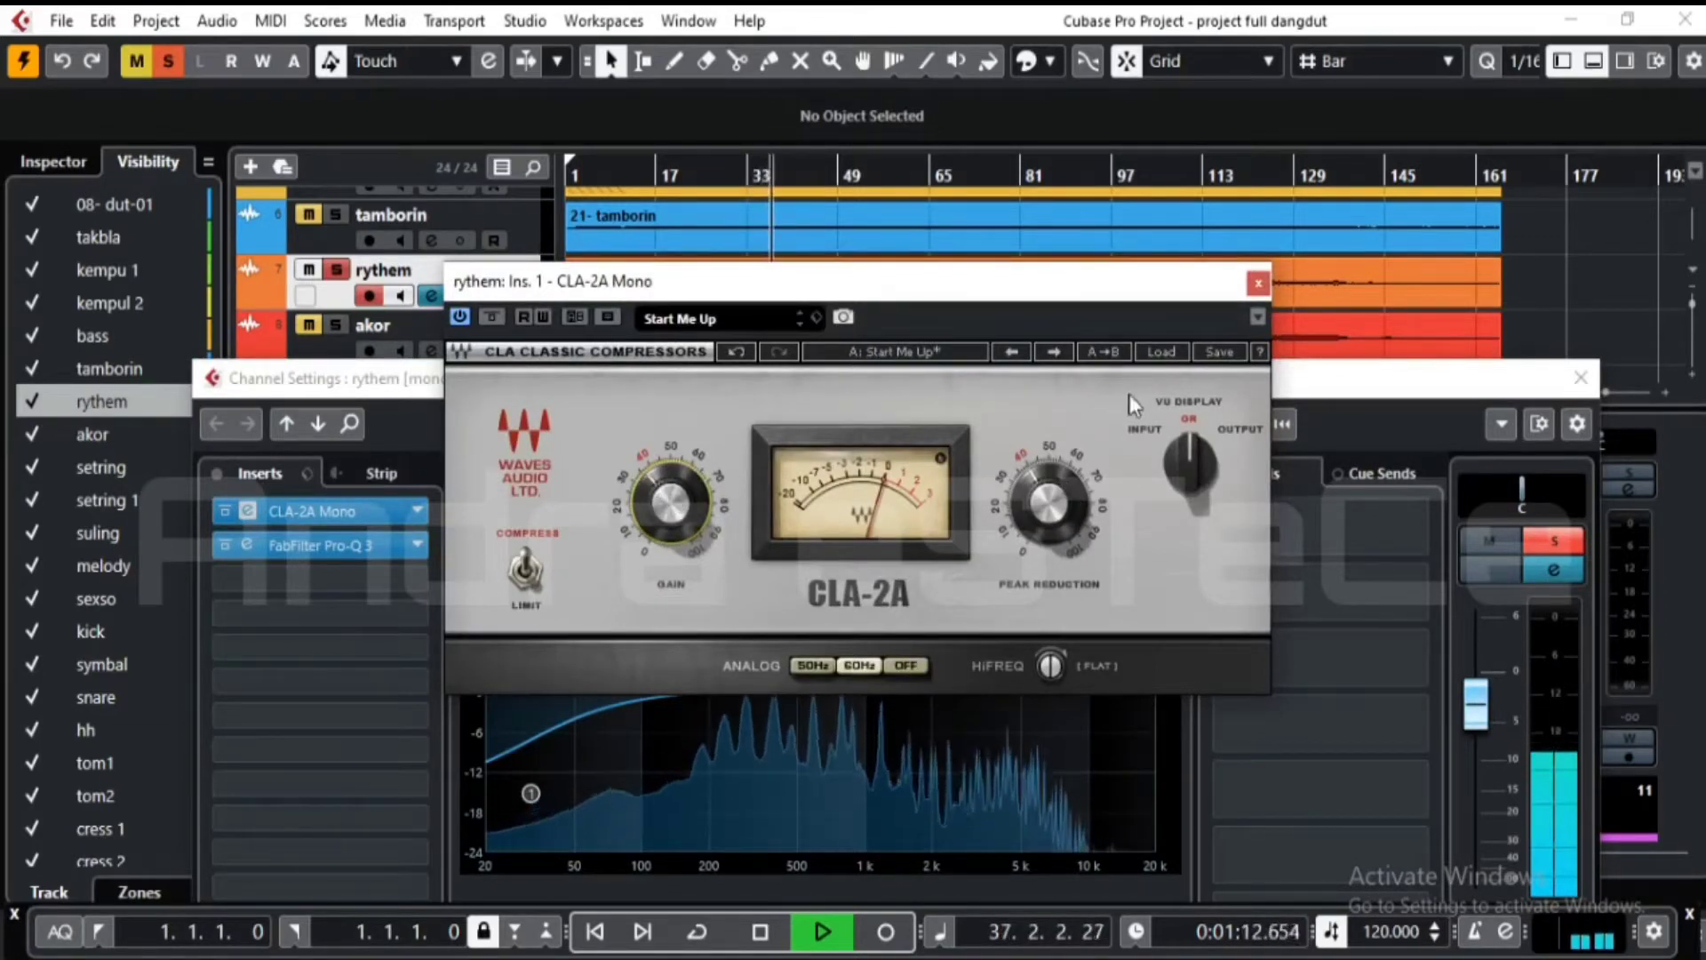
pyautogui.click(1256, 282)
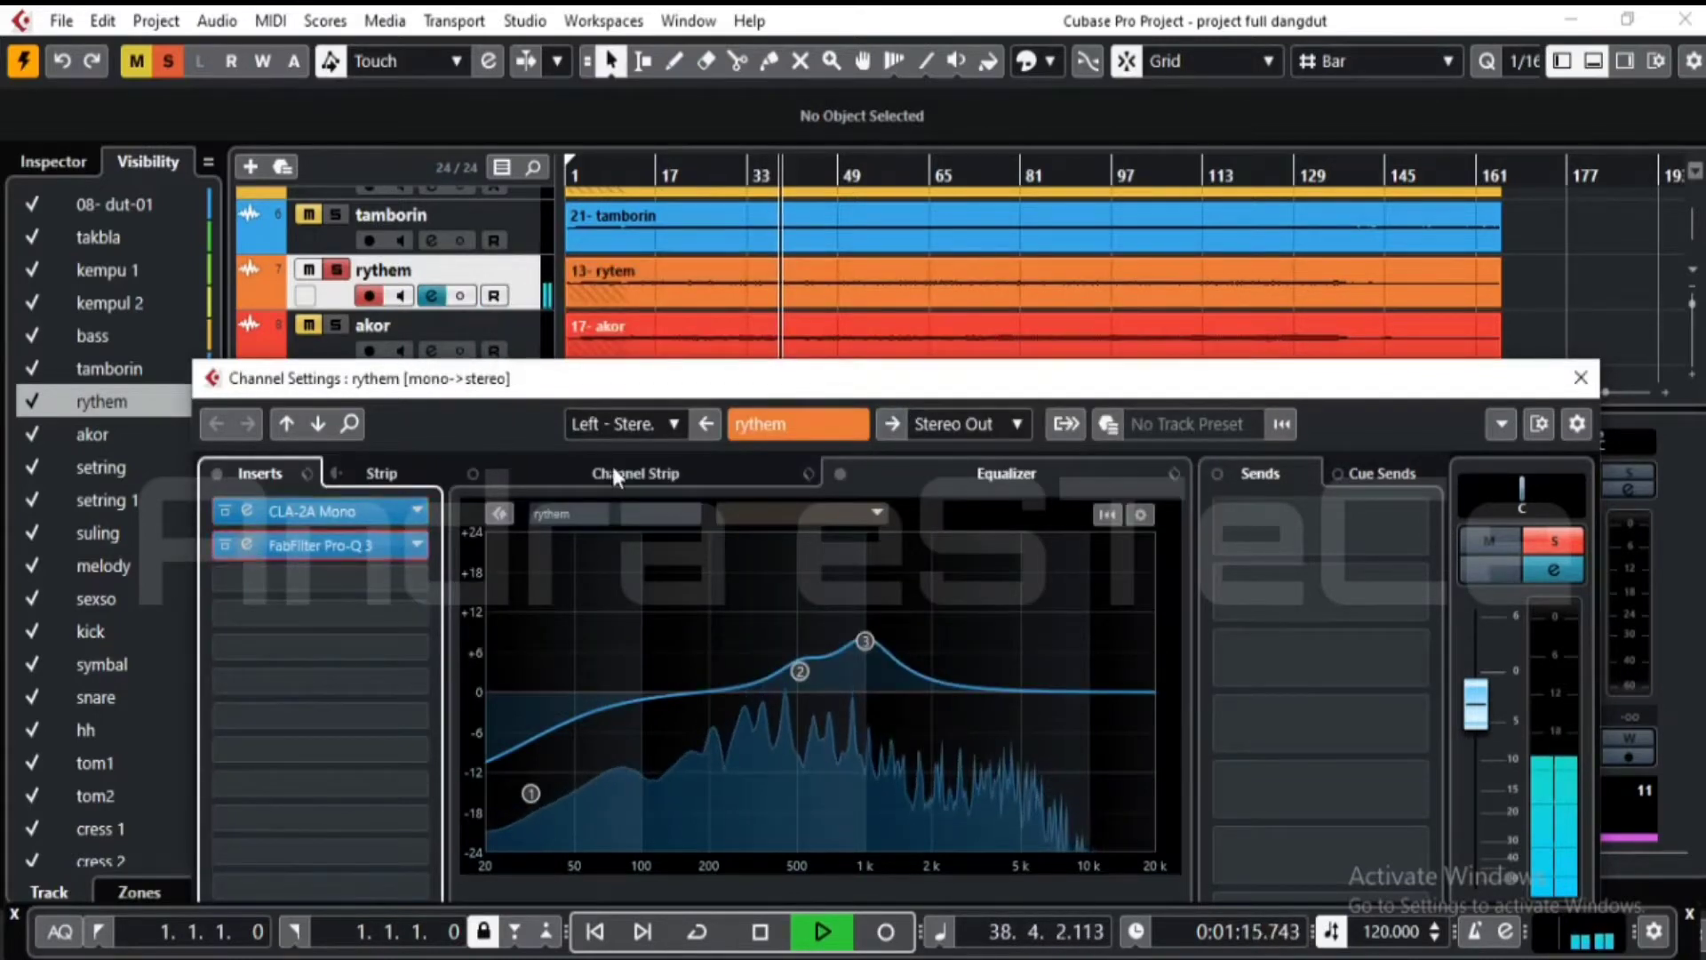
# - In rythem's Pro-Q 3, audition the 4448.9 Hz band, add a boost shifted to about 2 kHz, and release the track's solo
pyautogui.click(247, 545)
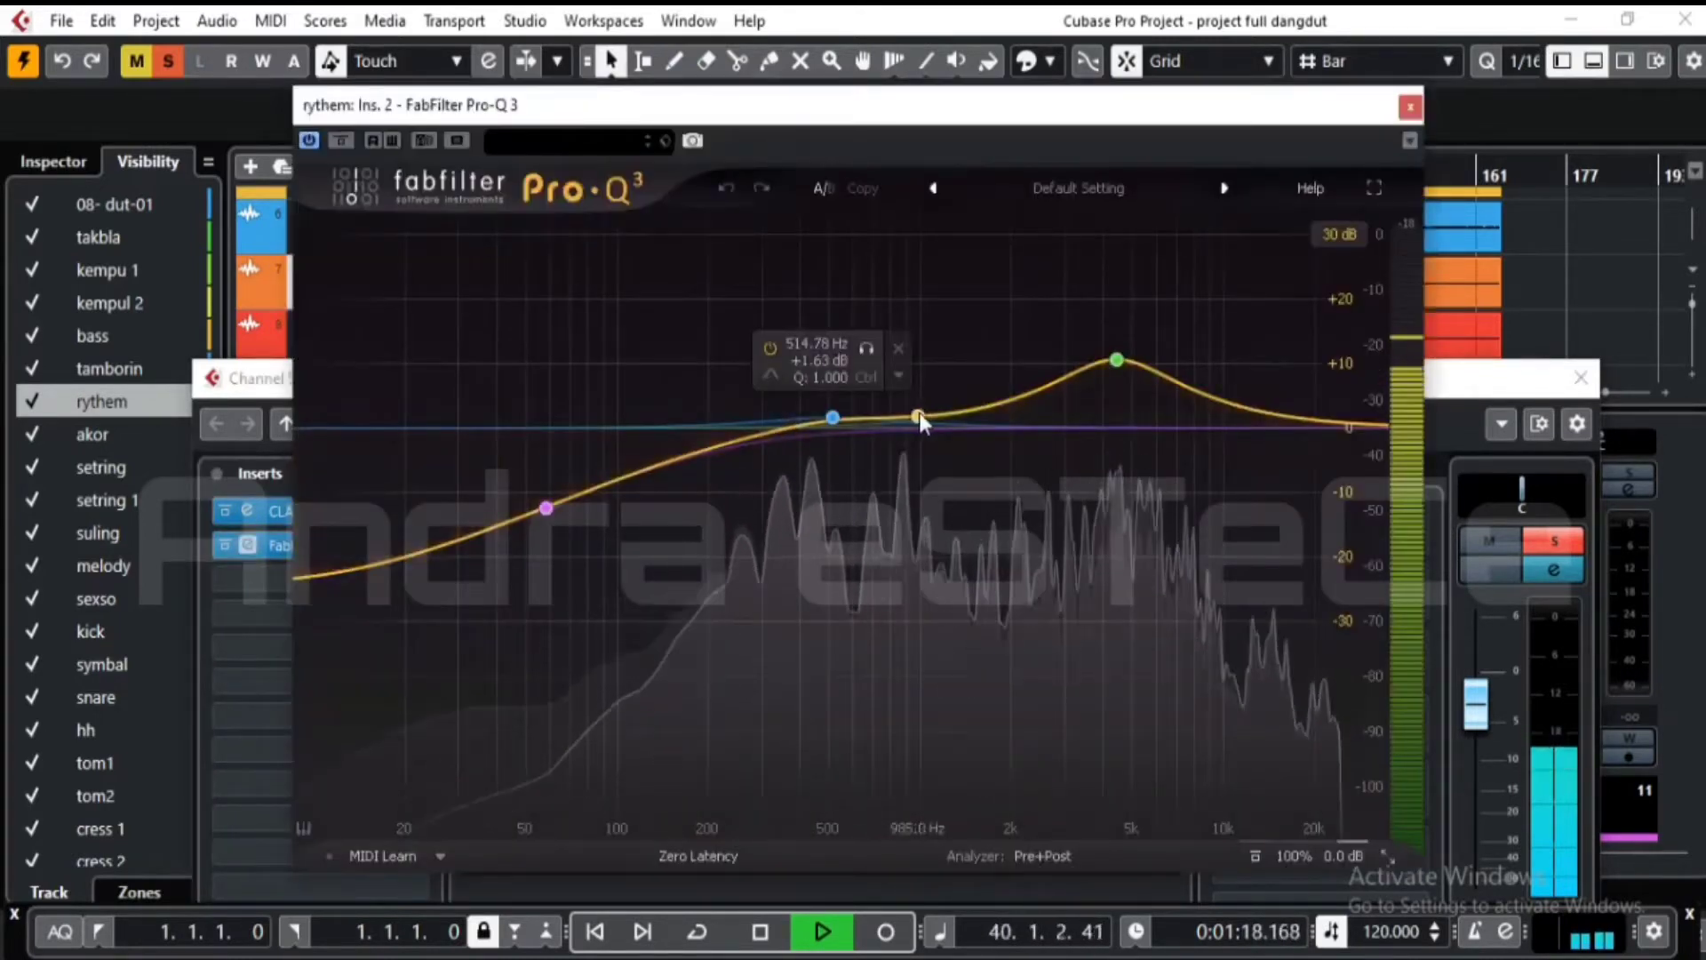
pyautogui.click(1151, 291)
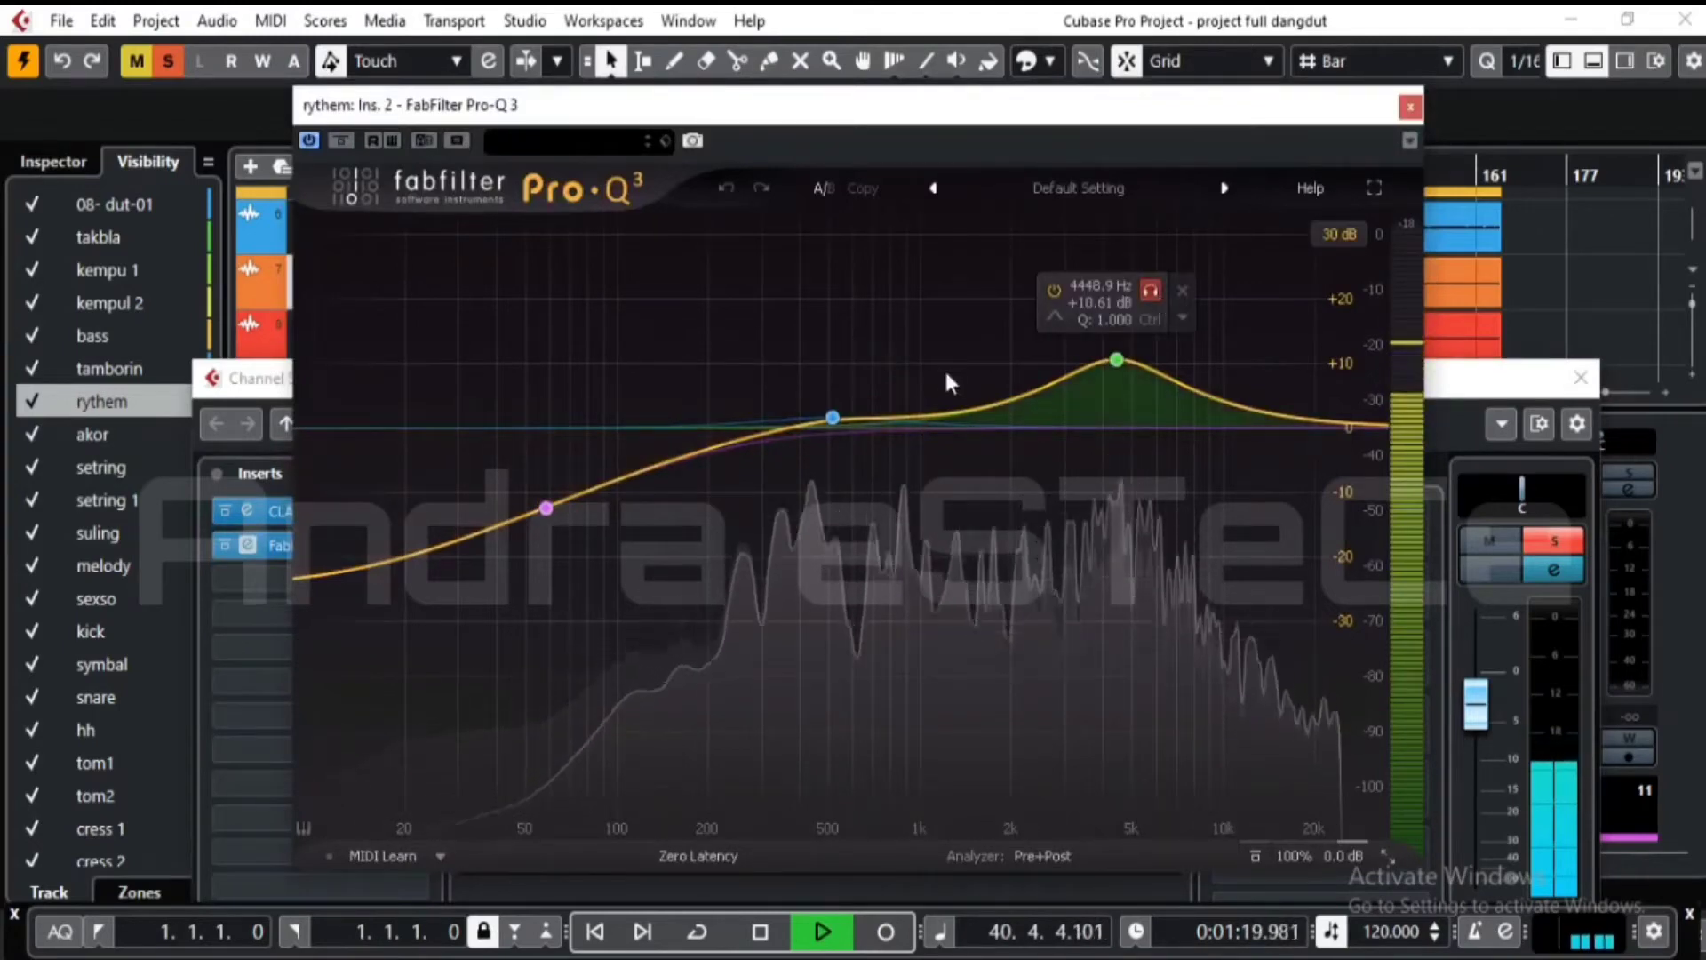
pyautogui.doubleClick(945, 396)
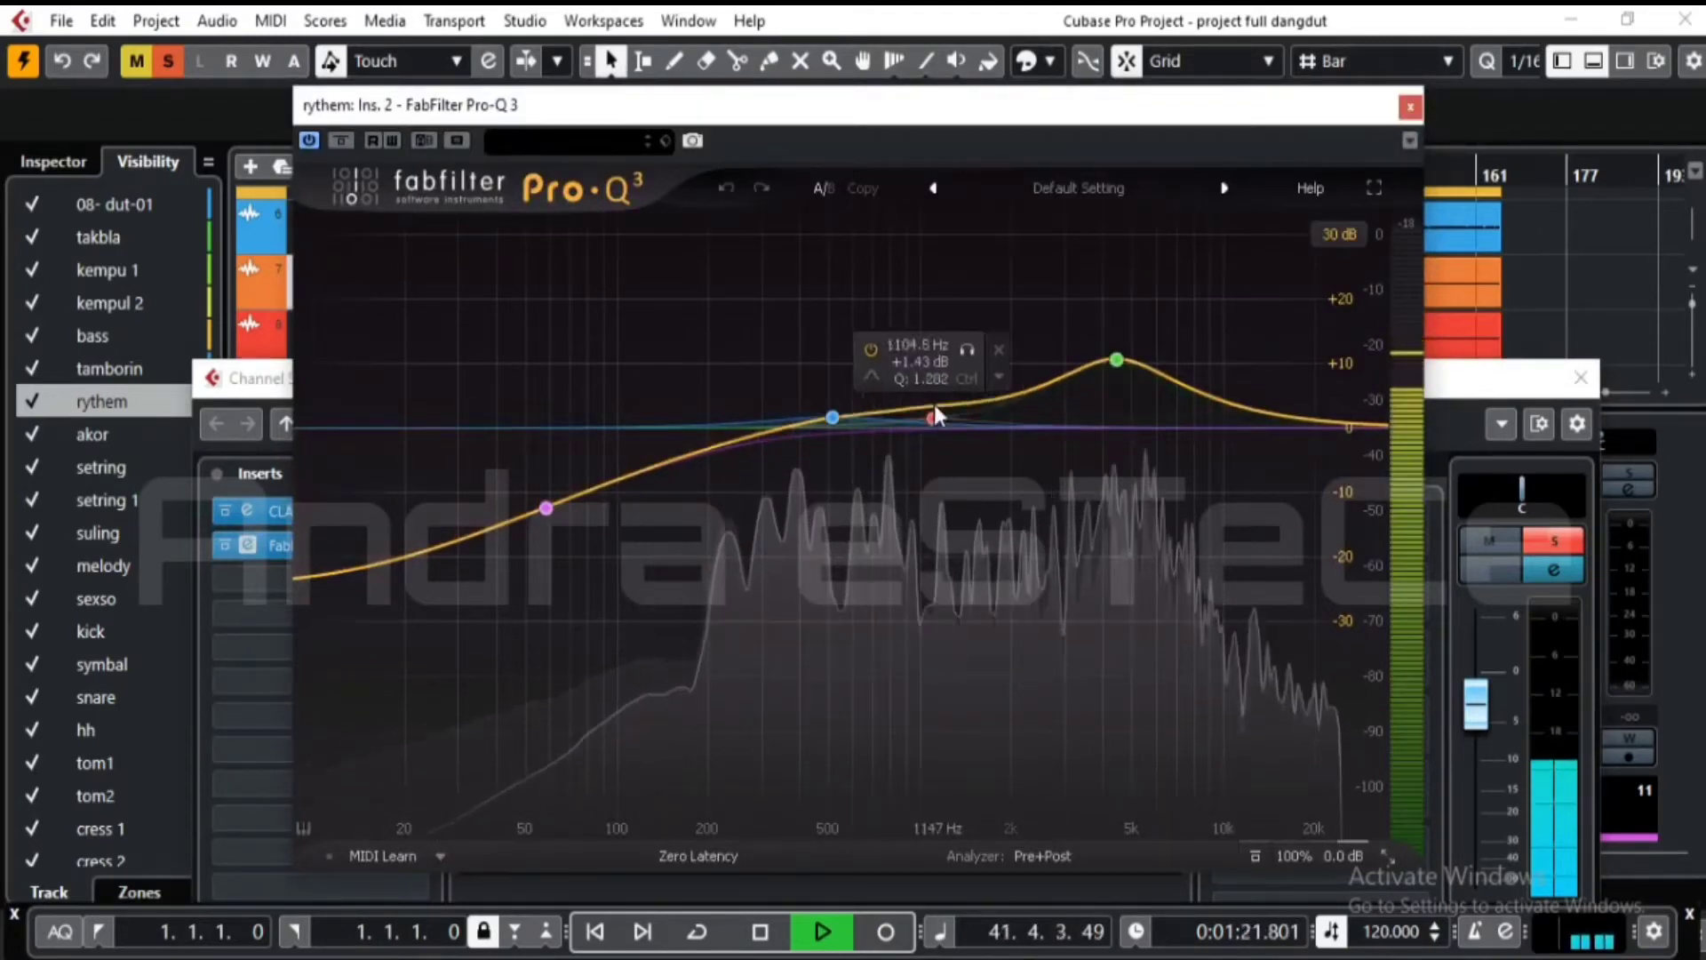
pyautogui.moveTo(934, 407); pyautogui.dragTo(1011, 396)
pyautogui.click(1409, 107)
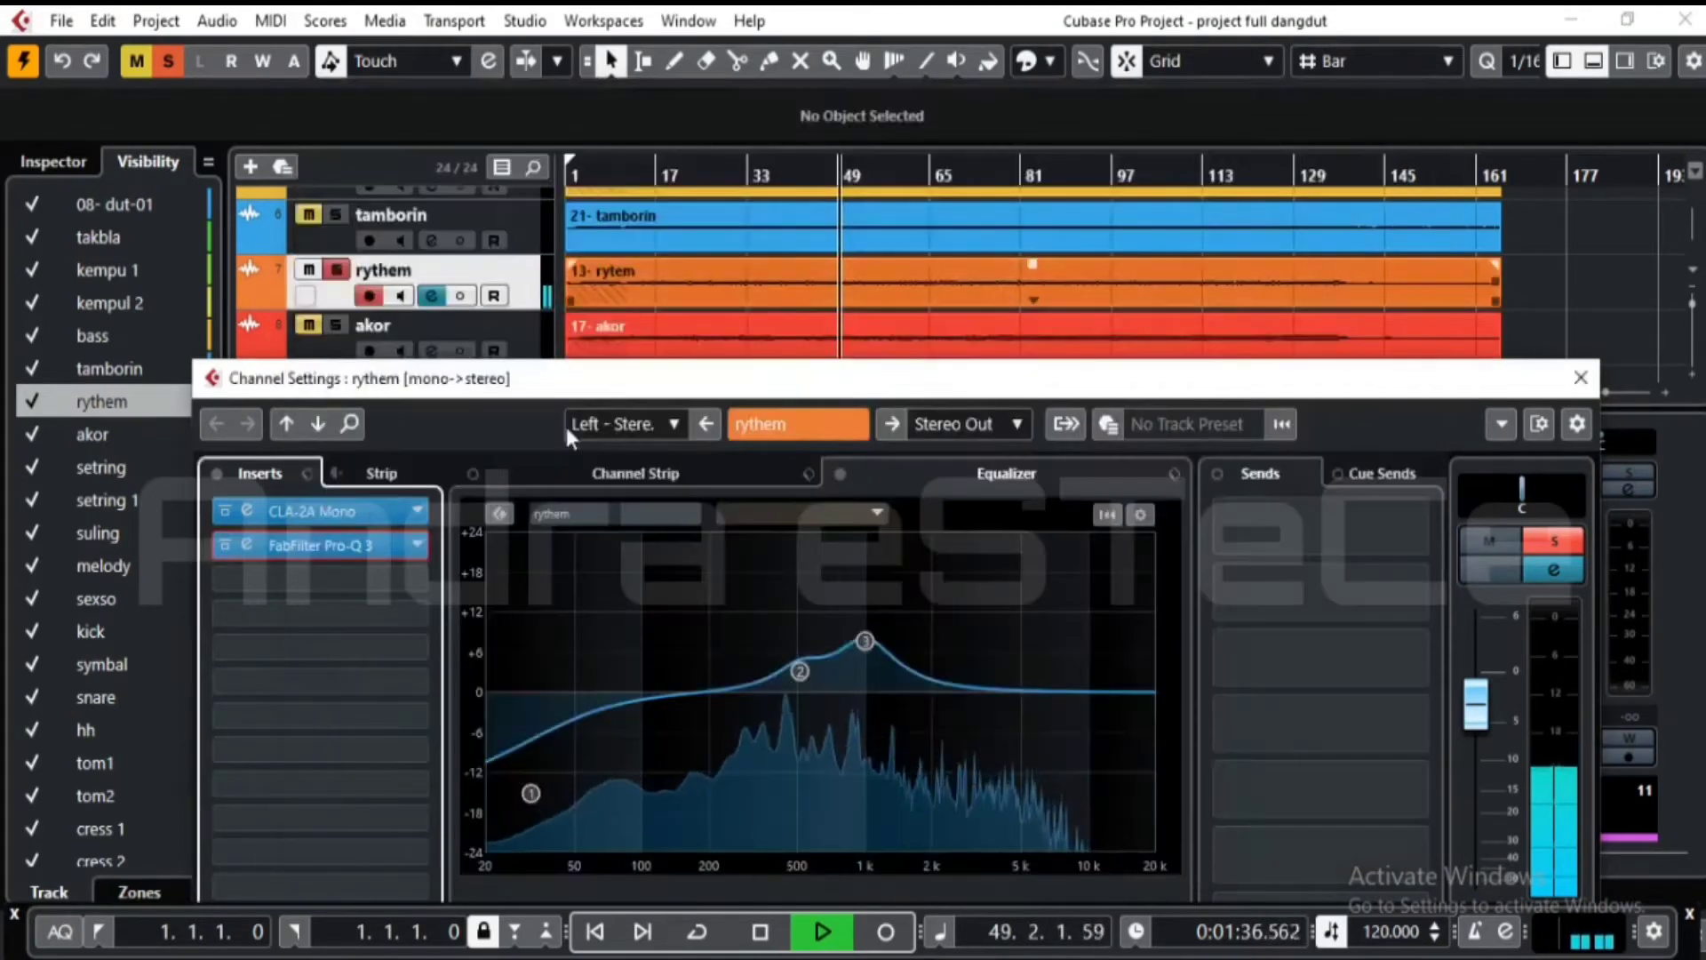
pyautogui.click(1578, 379)
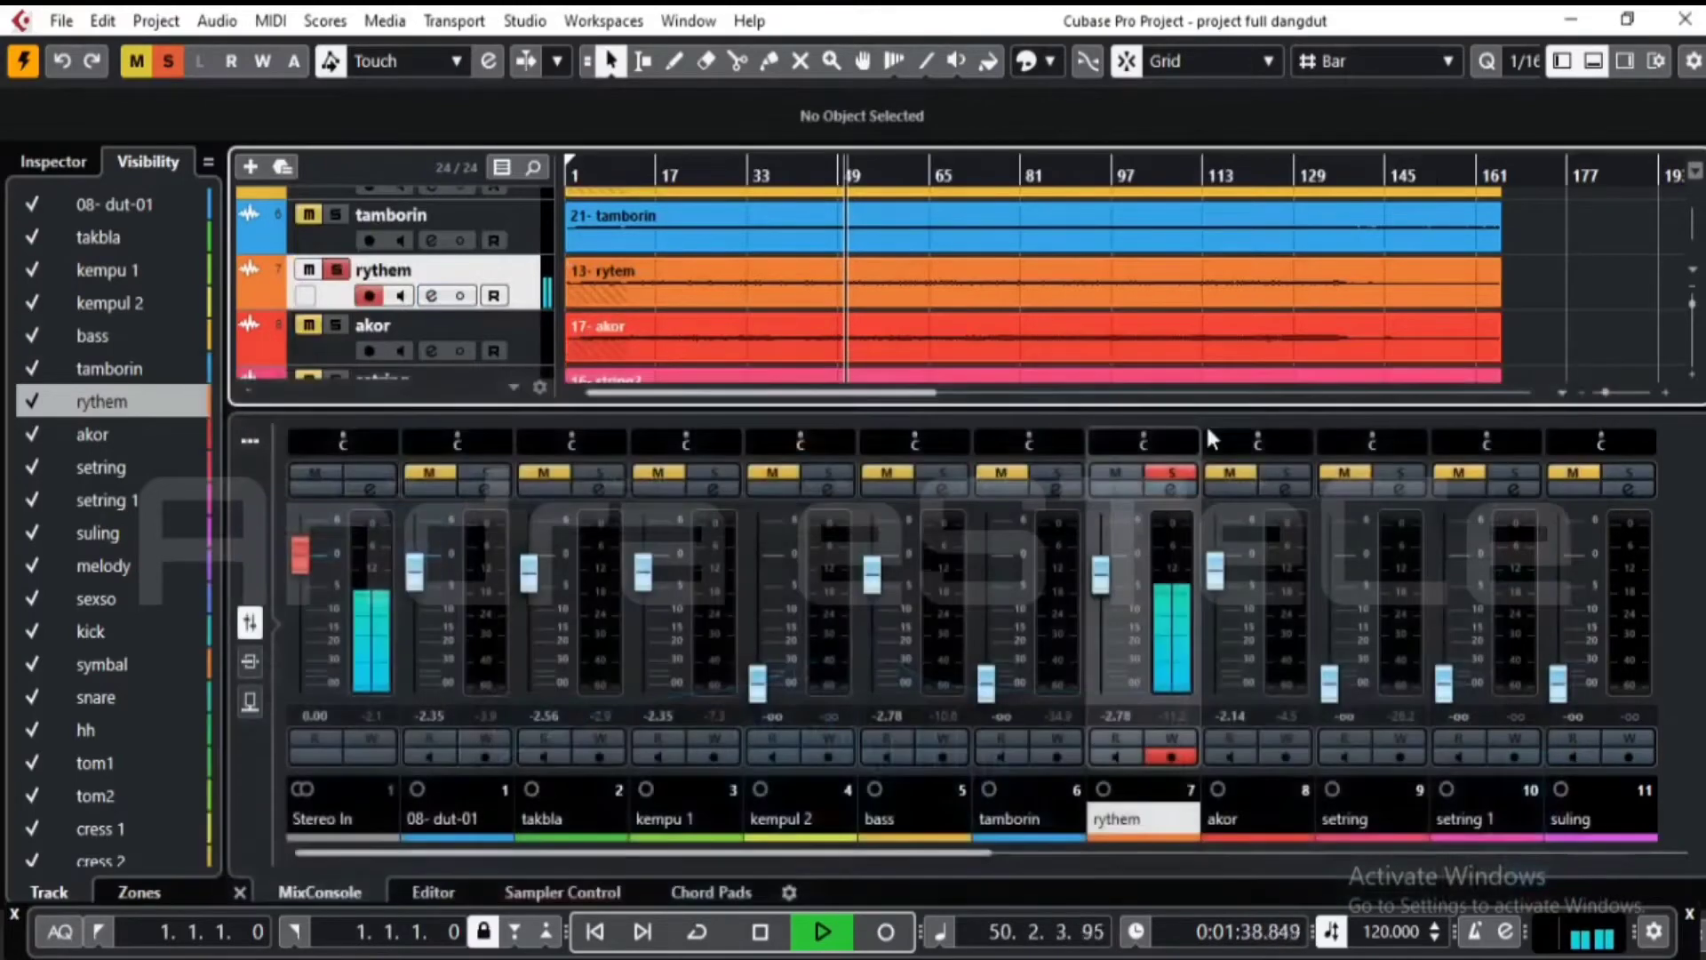
pyautogui.click(340, 272)
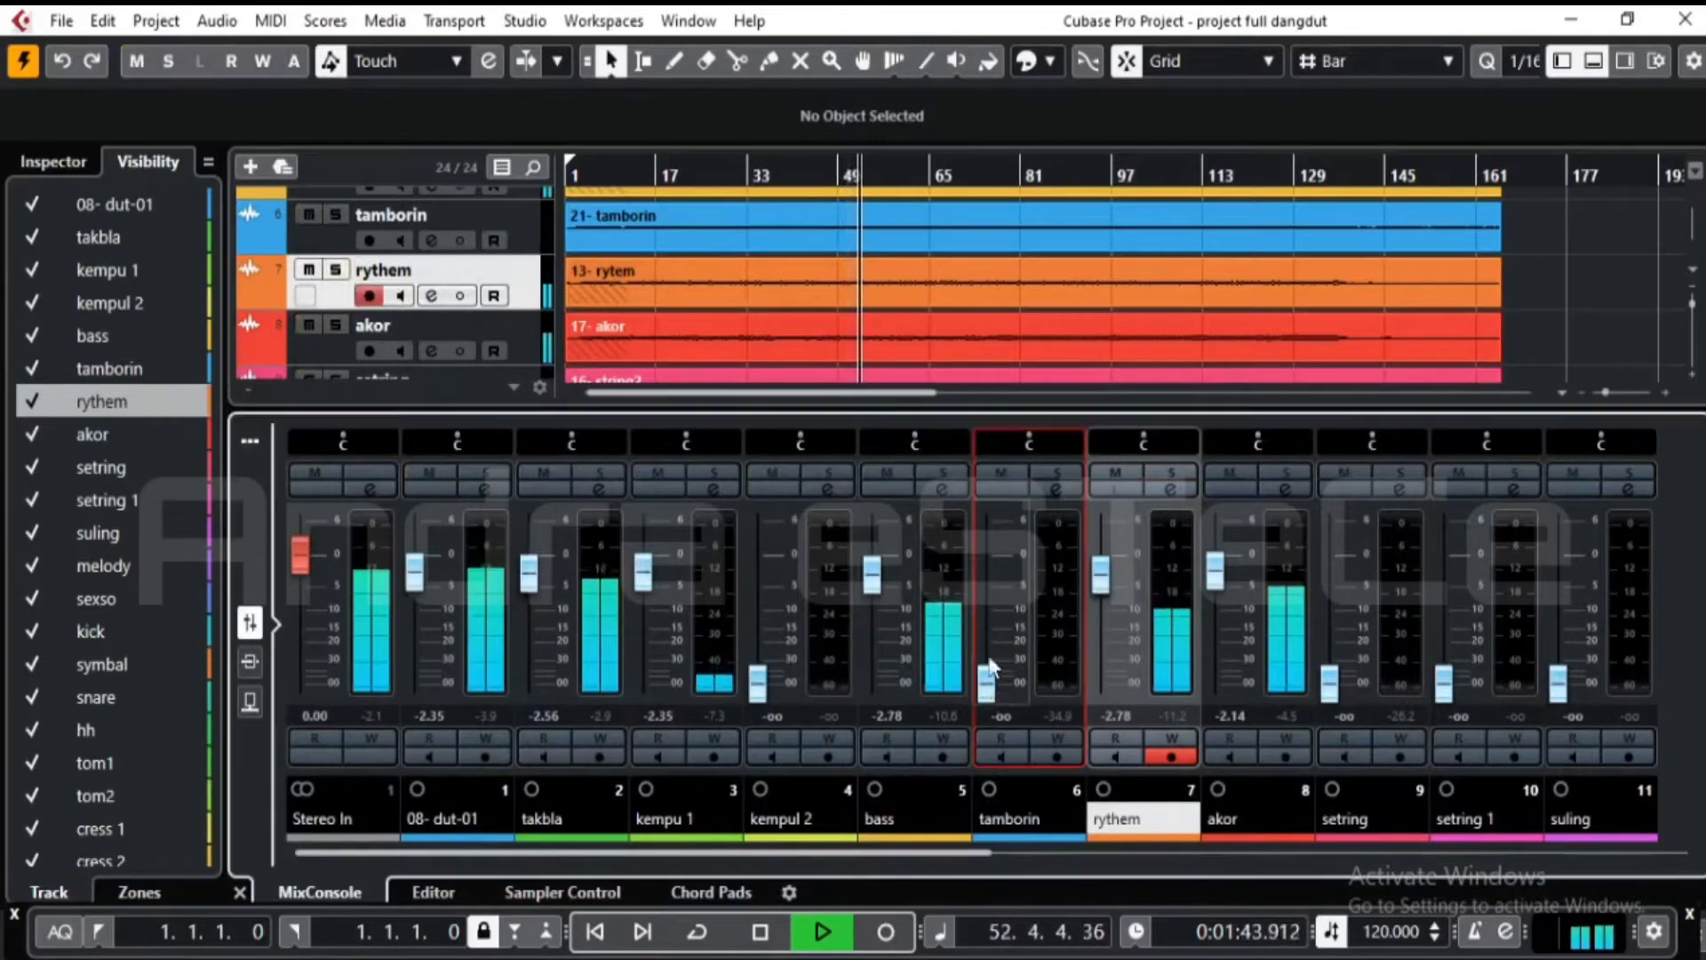
# - Raise the tamborin fader to -2.78 dB and solo the track
pyautogui.moveTo(990, 669); pyautogui.dragTo(989, 584)
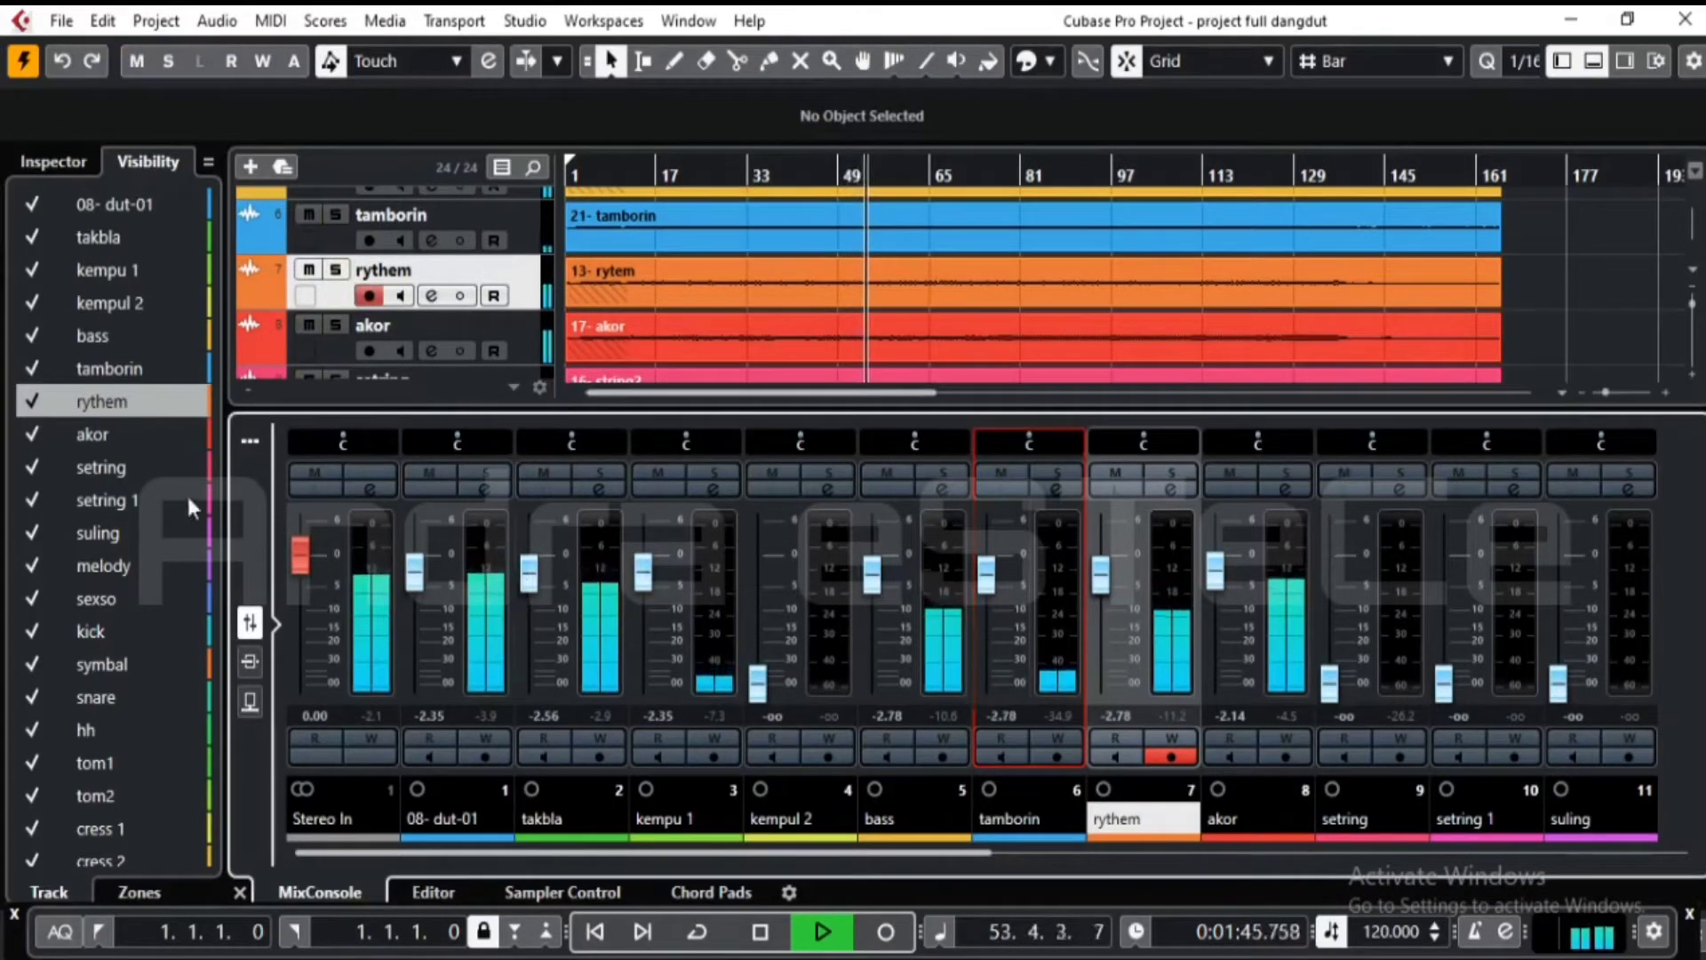
pyautogui.click(125, 370)
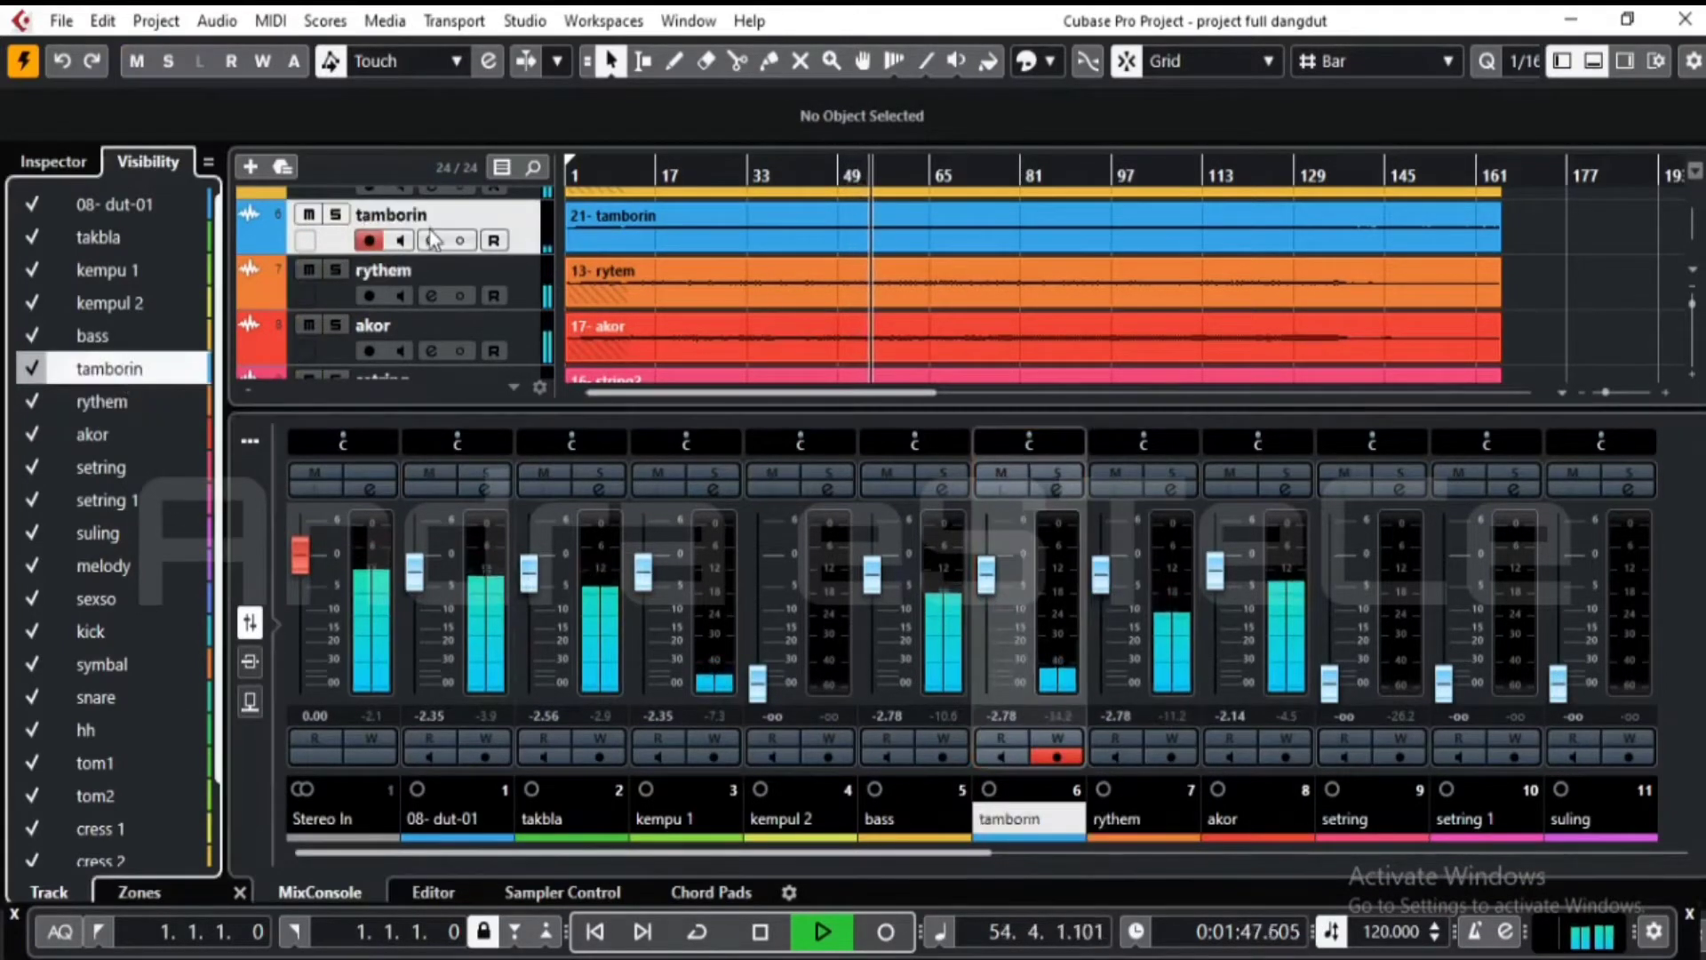
pyautogui.click(336, 215)
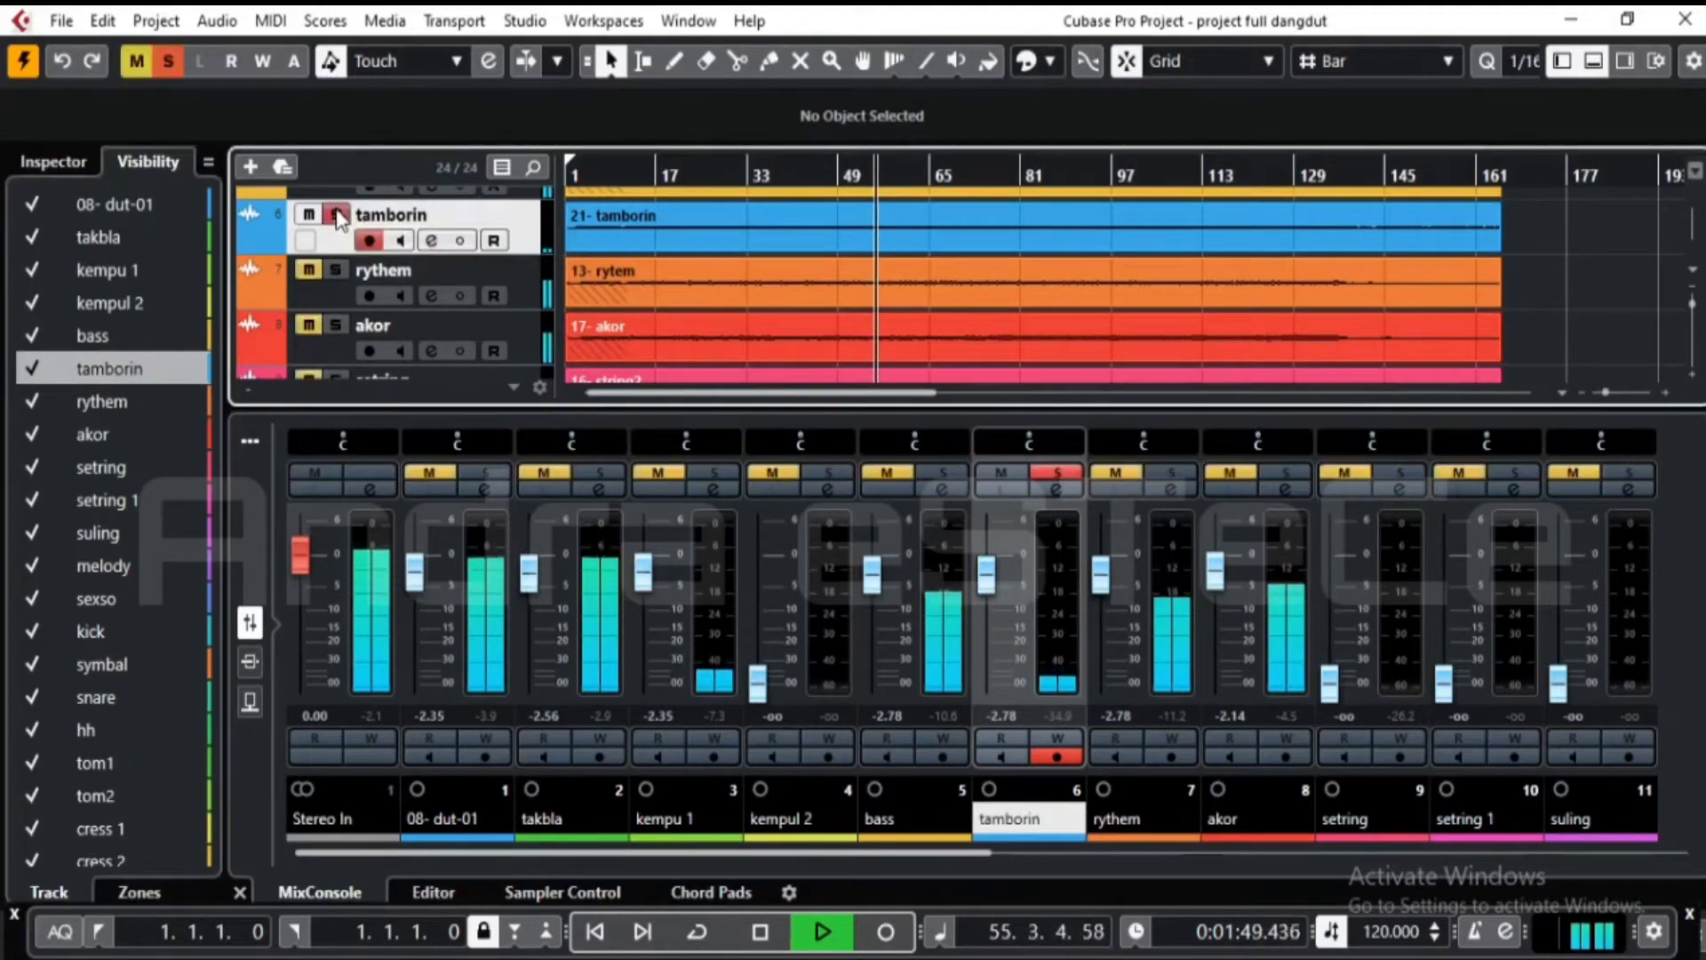
# - Take tamborin's CLA-2A Mono and FabFilter Pro-Q 3 inserts out of bypass, check their settings and release the solo
pyautogui.click(432, 240)
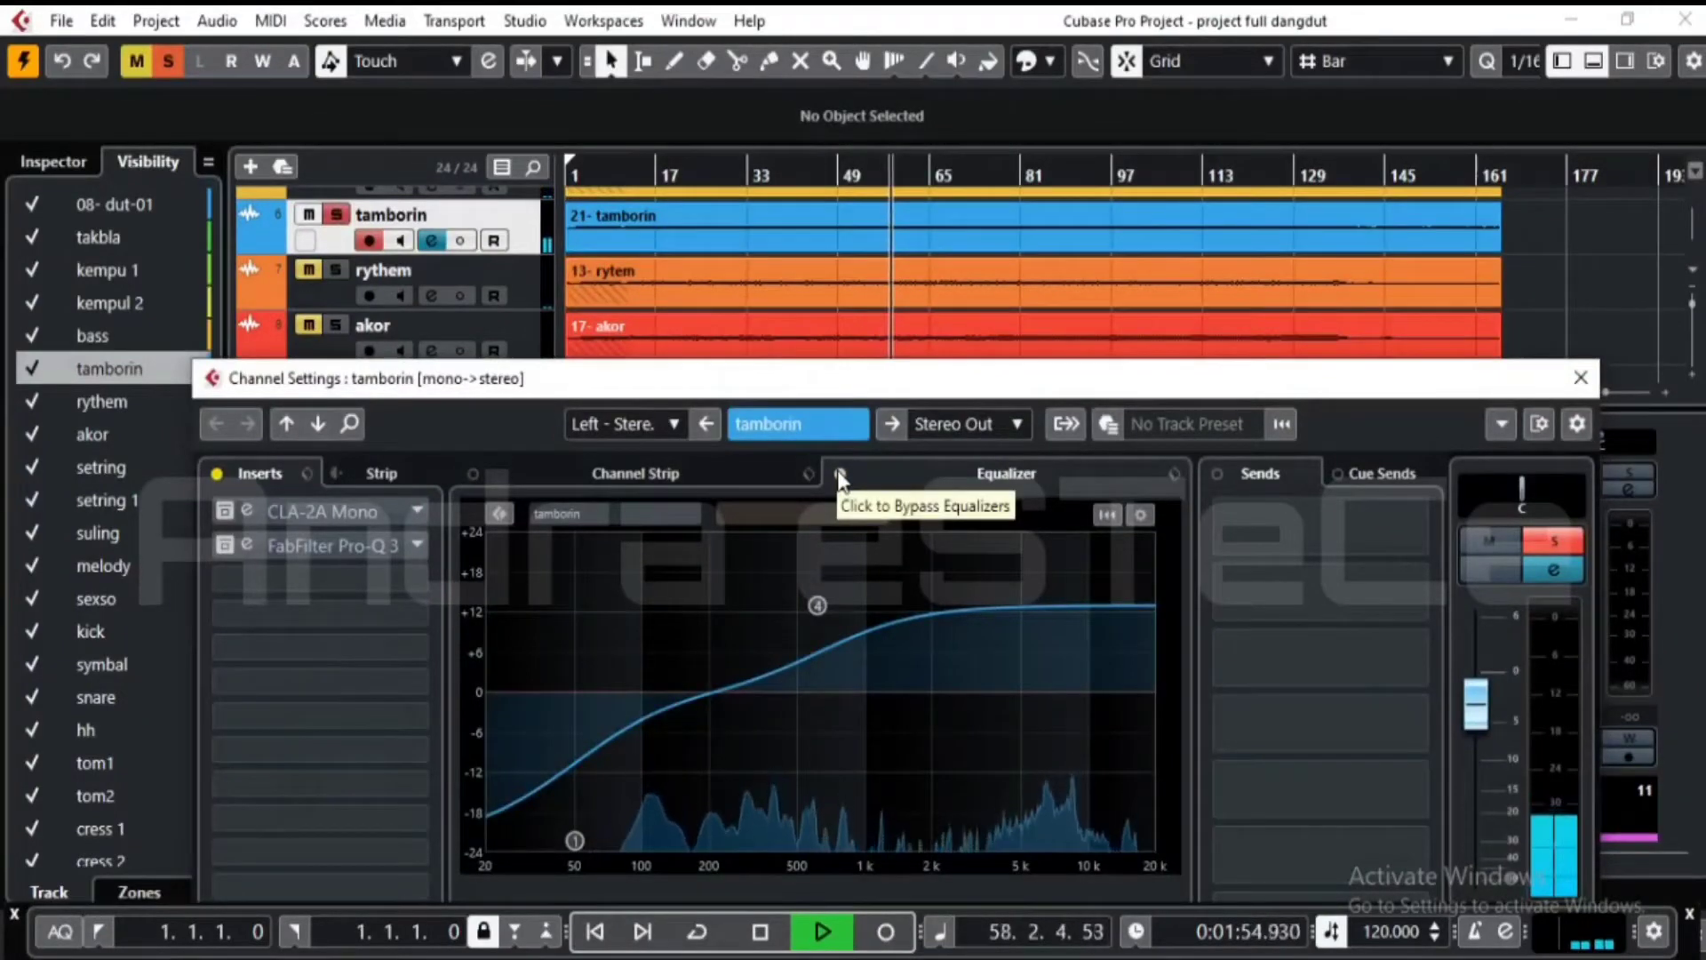
pyautogui.click(229, 514)
pyautogui.click(250, 505)
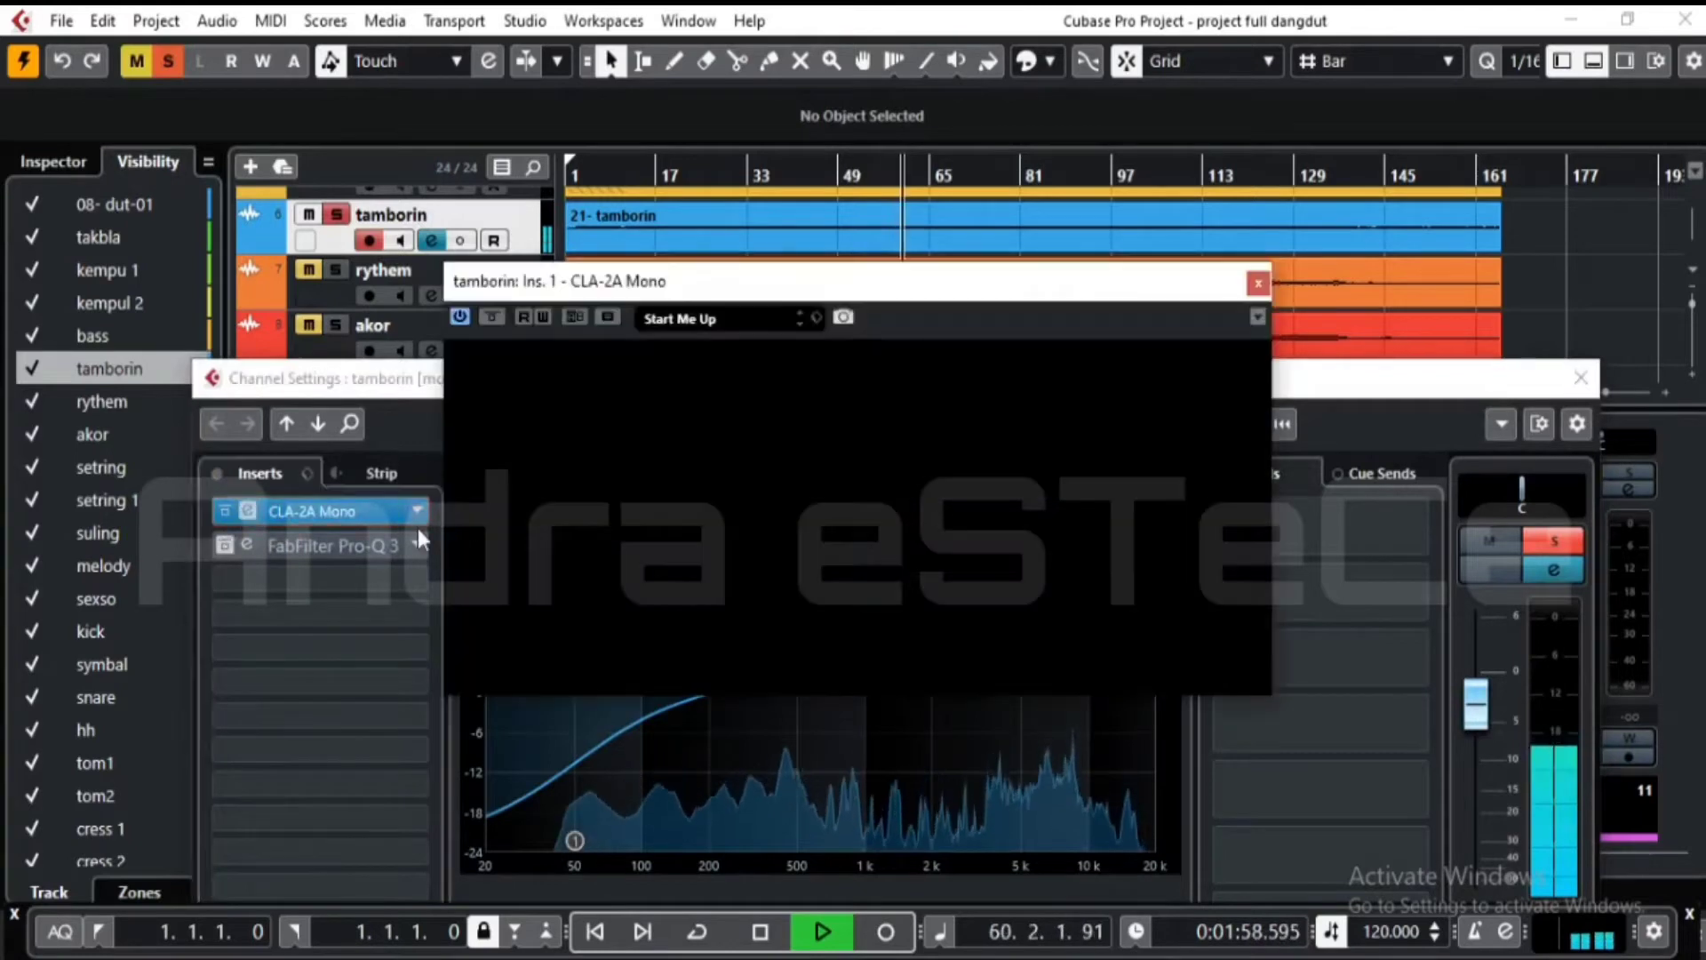
pyautogui.click(1257, 284)
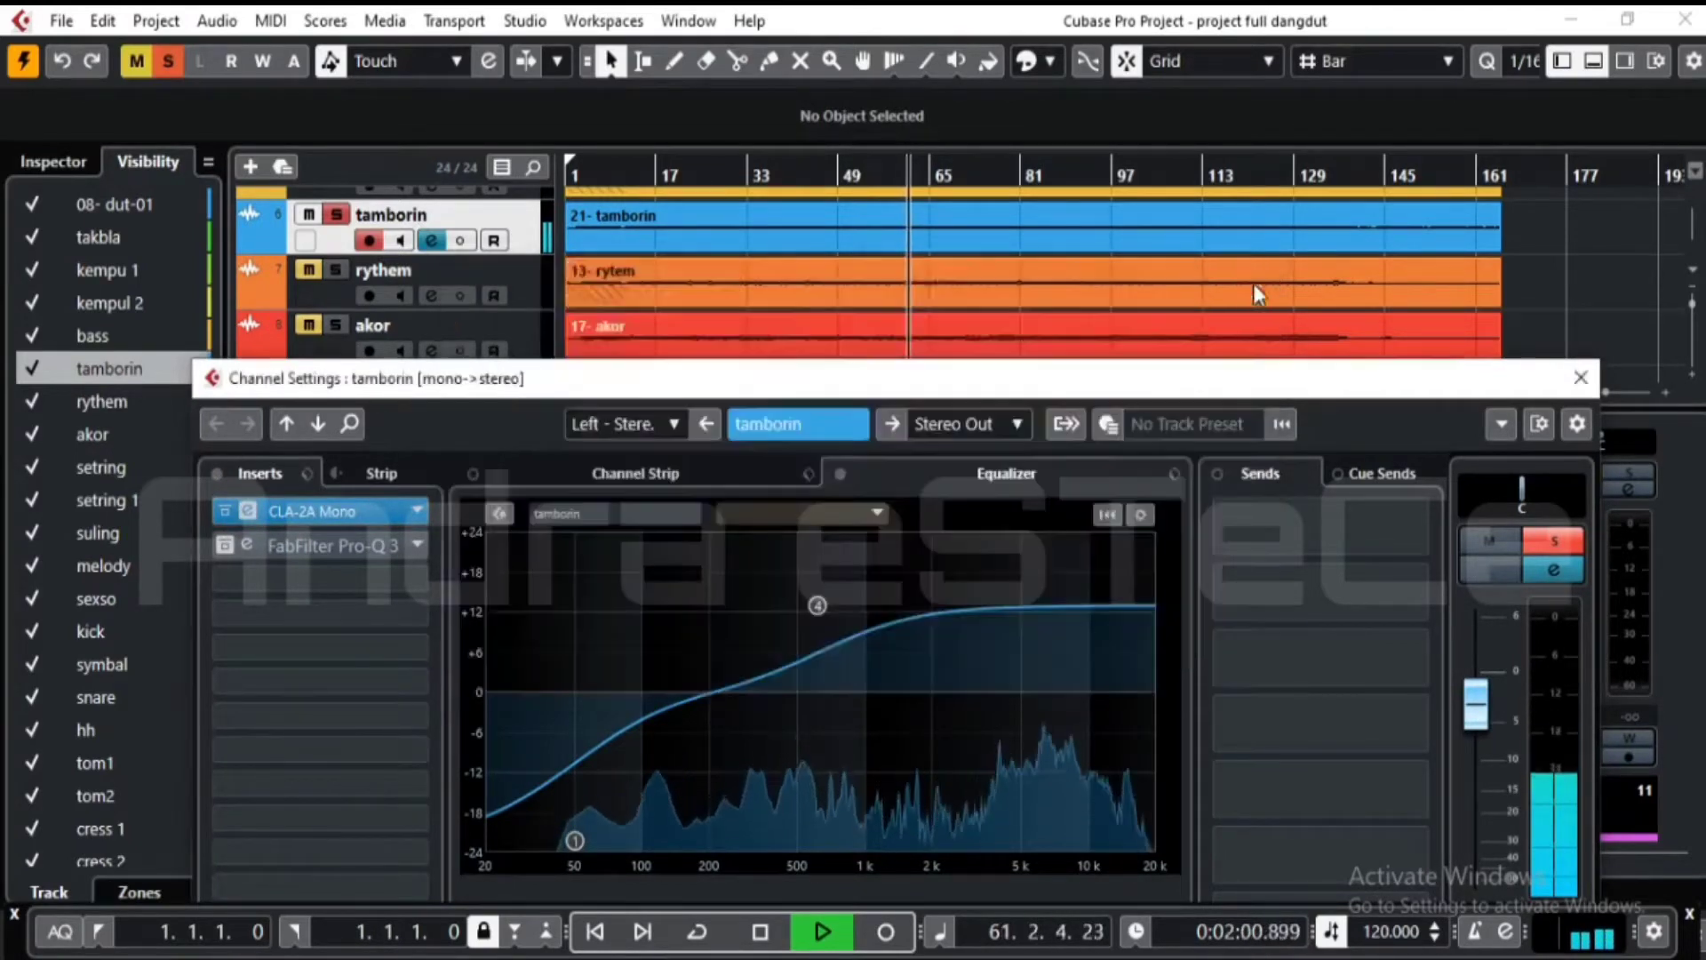
pyautogui.click(223, 544)
pyautogui.click(243, 544)
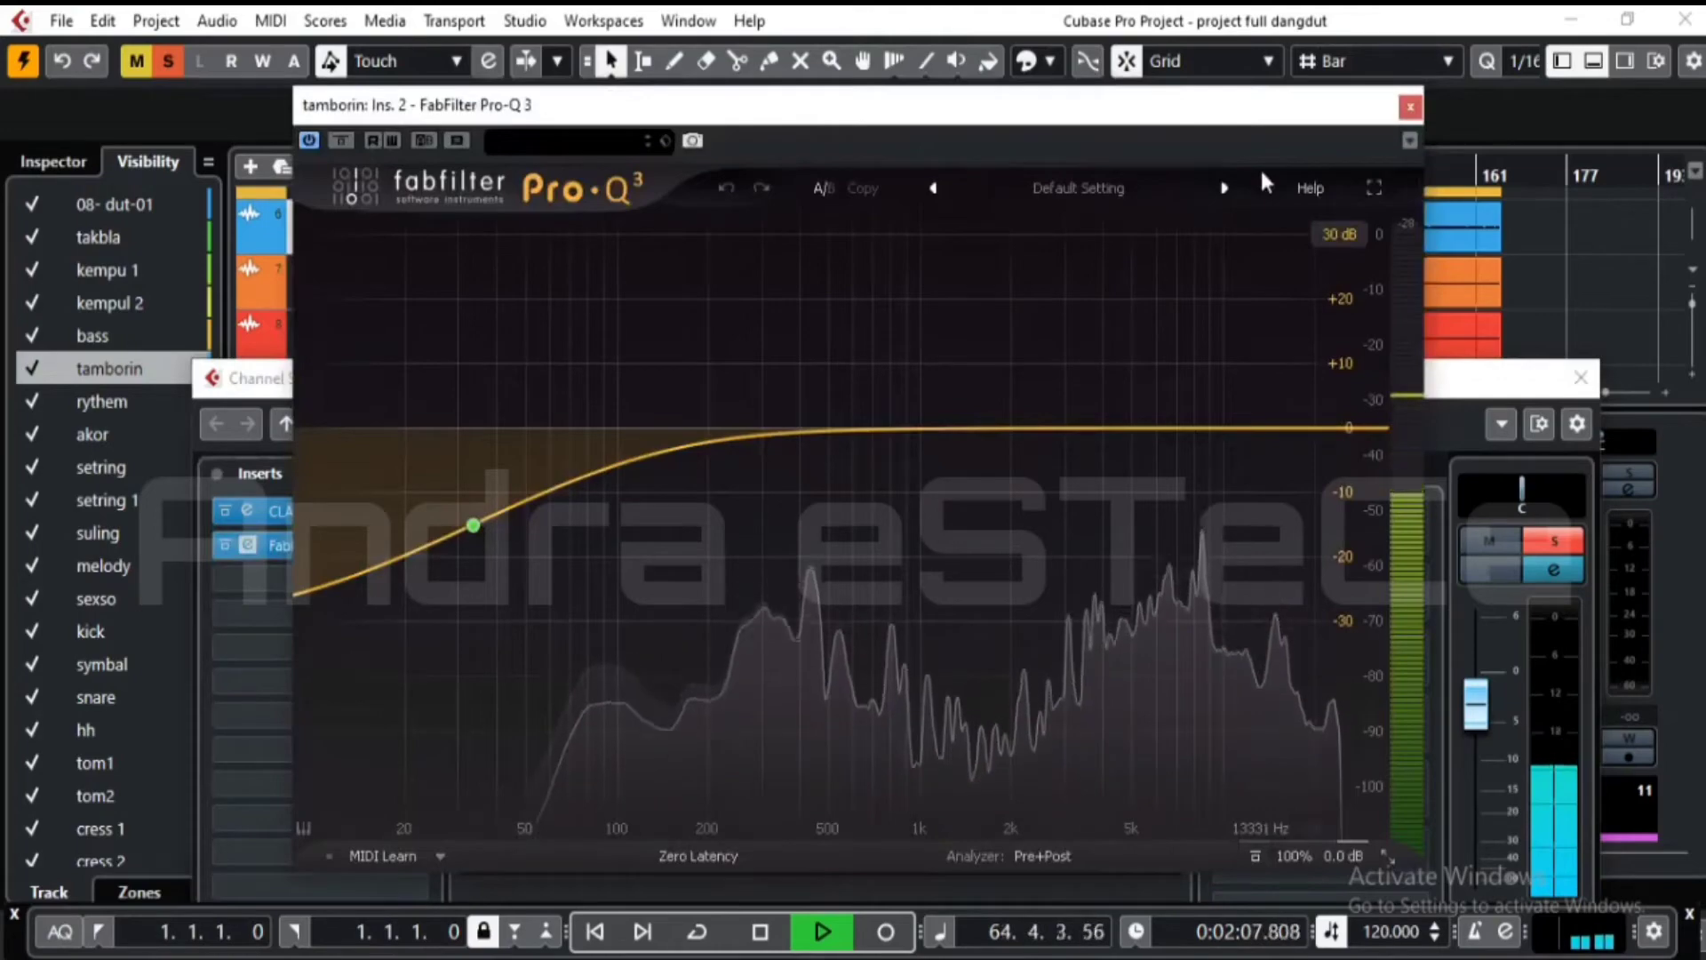
pyautogui.click(1411, 109)
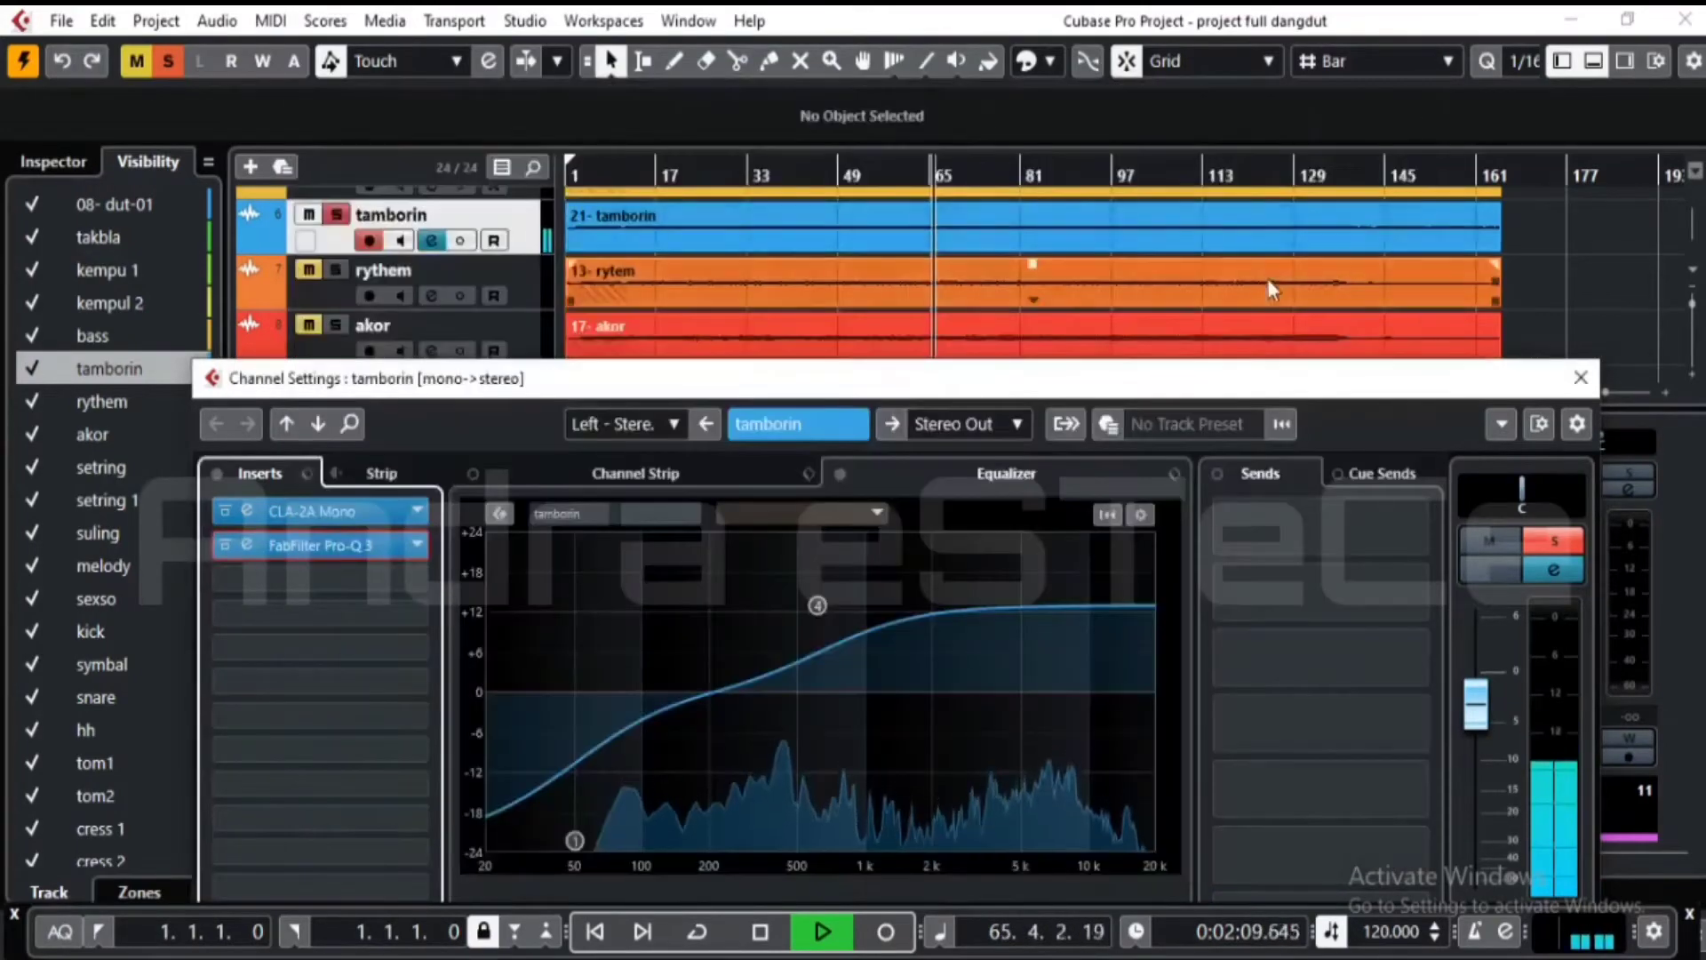
pyautogui.click(1594, 389)
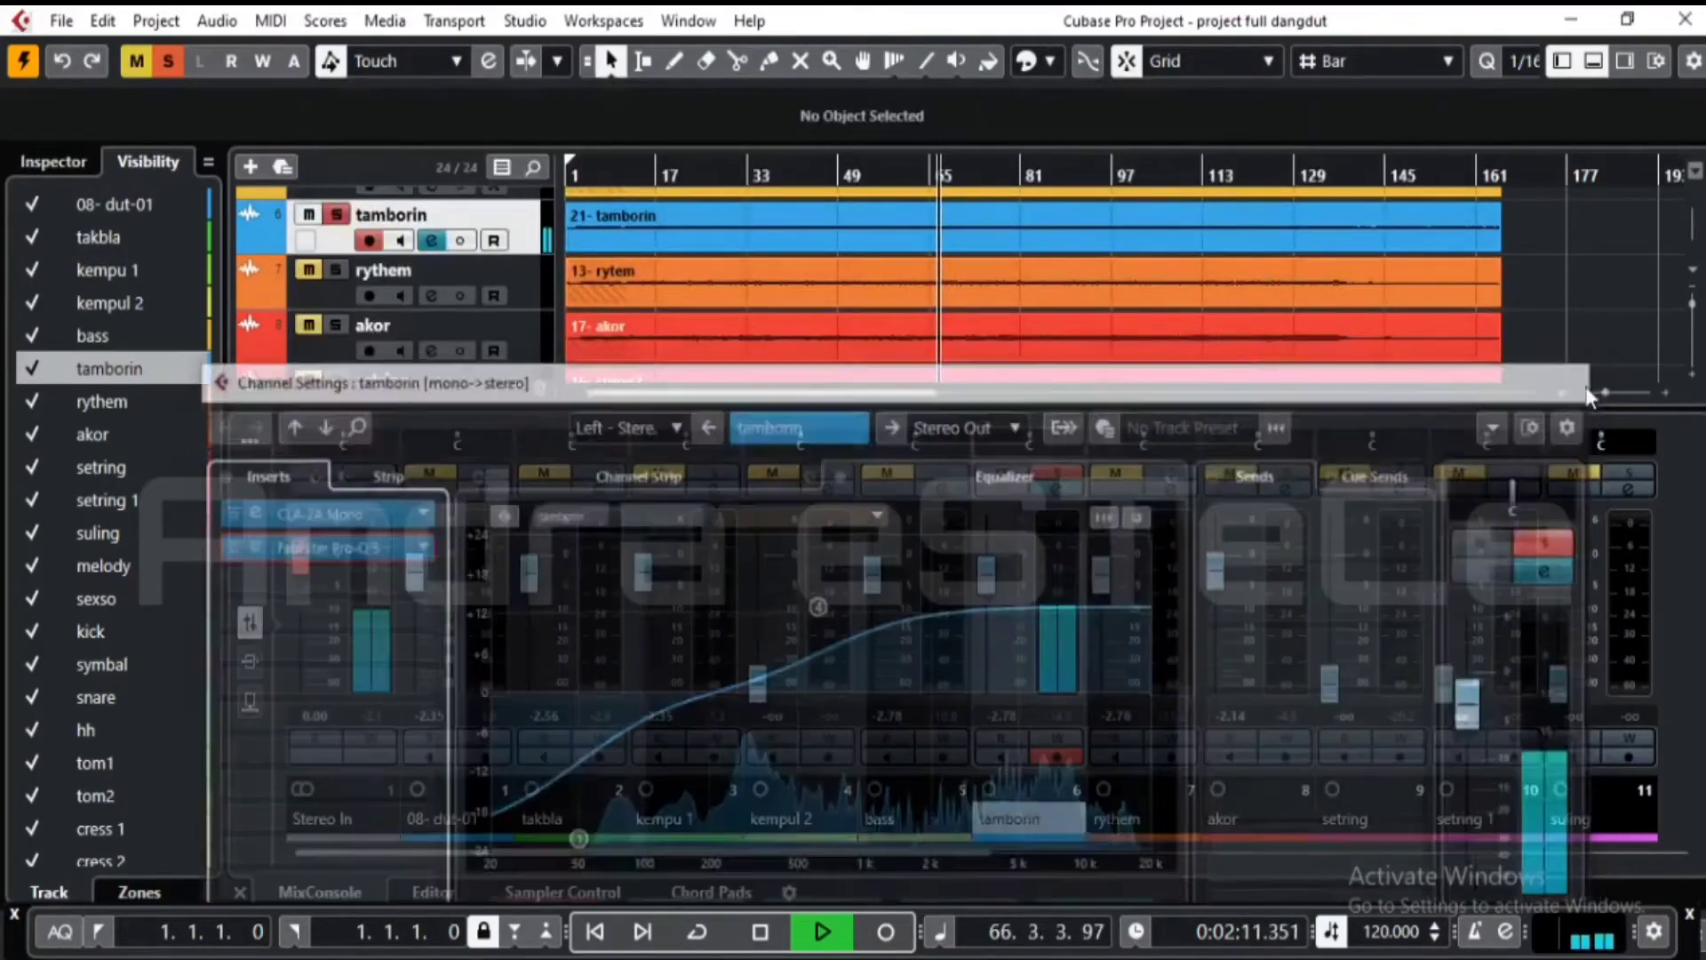
pyautogui.click(329, 217)
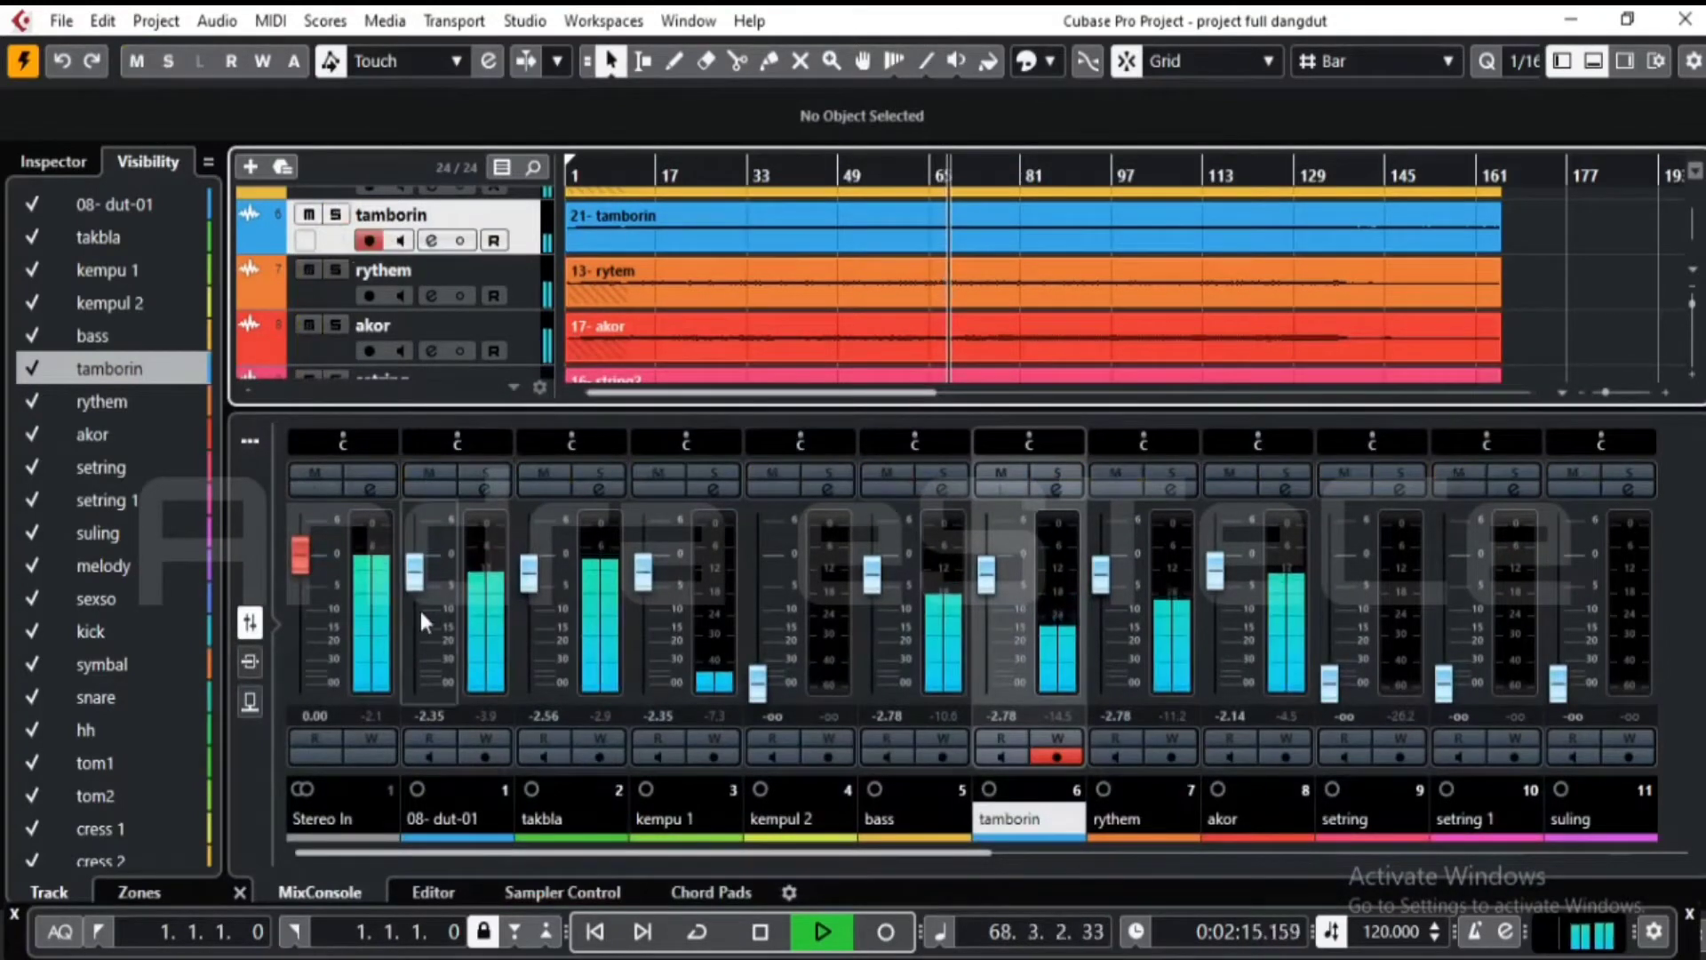
# - Add a slight, narrow cut at about 165 Hz in the Pro-Q 3 of the soloed 08- dut-01 track and release the solo
pyautogui.click(98, 204)
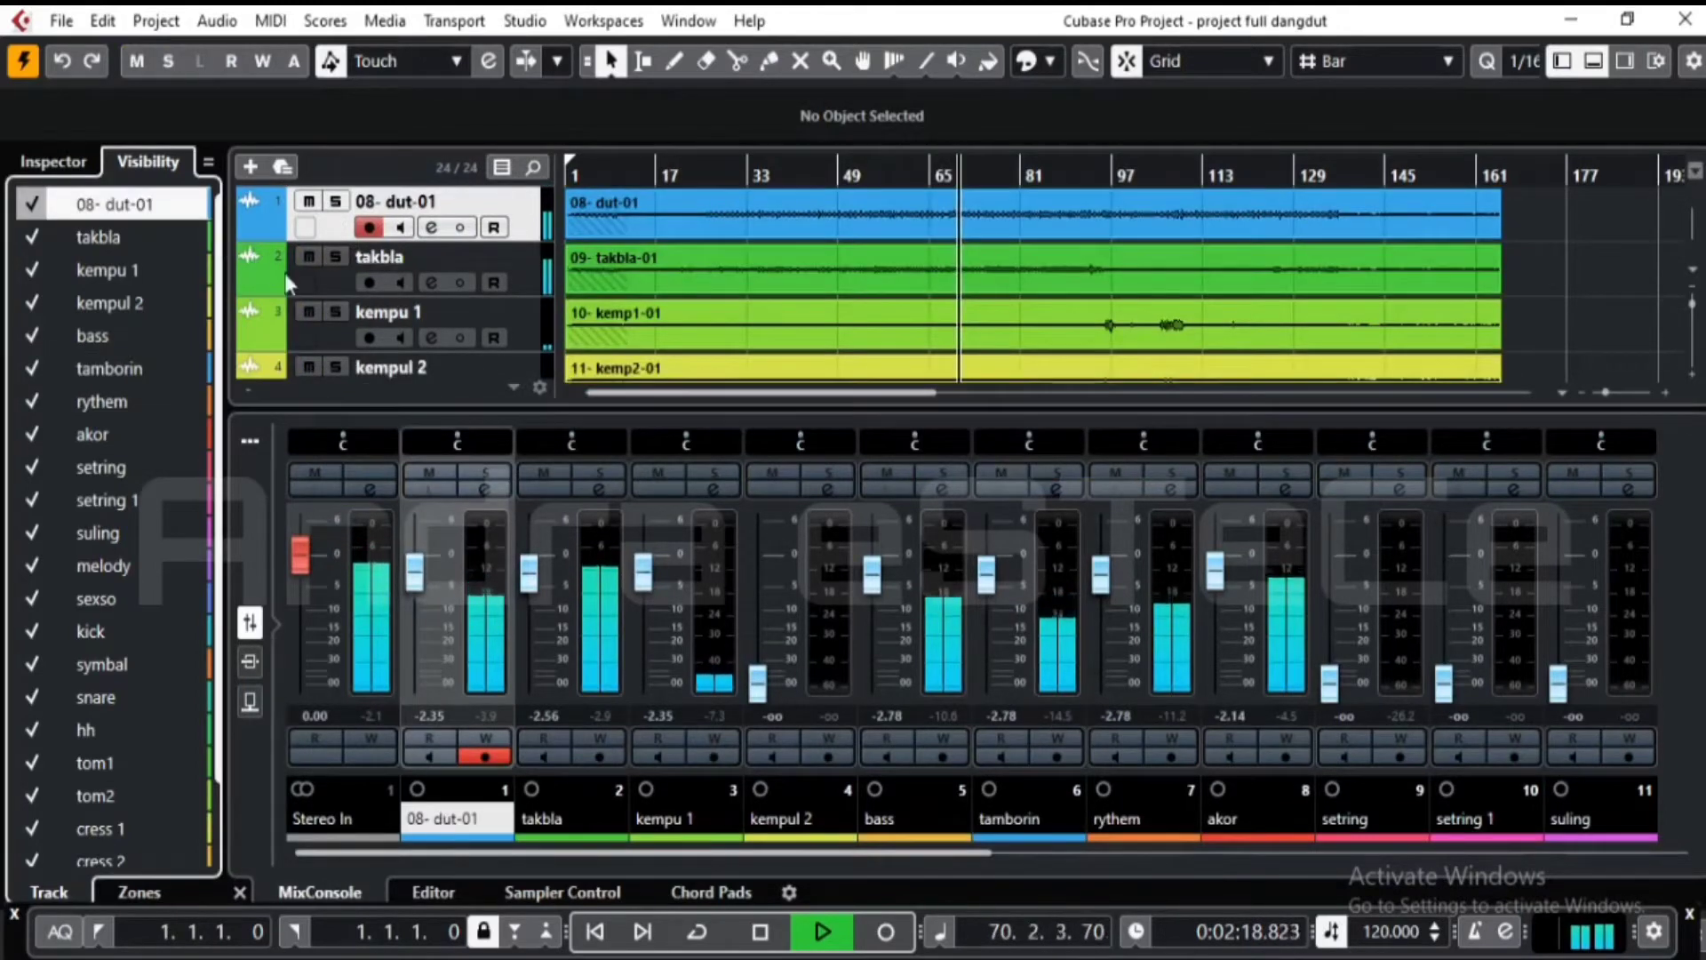
pyautogui.click(336, 202)
pyautogui.click(432, 228)
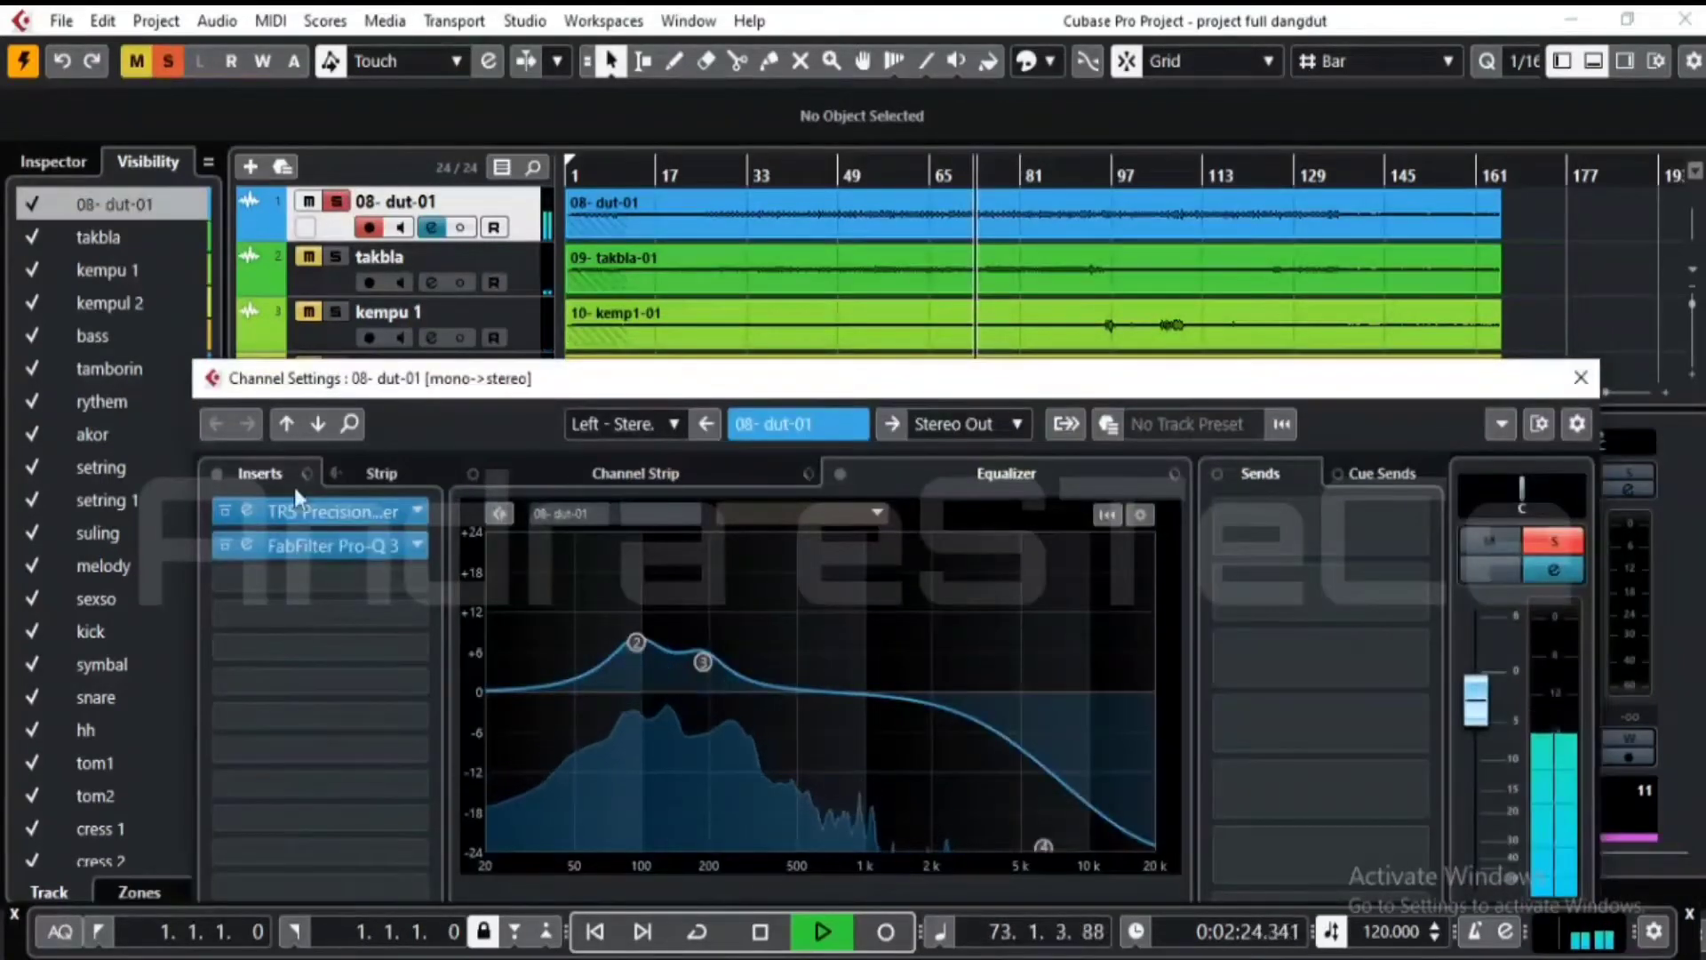
pyautogui.click(243, 542)
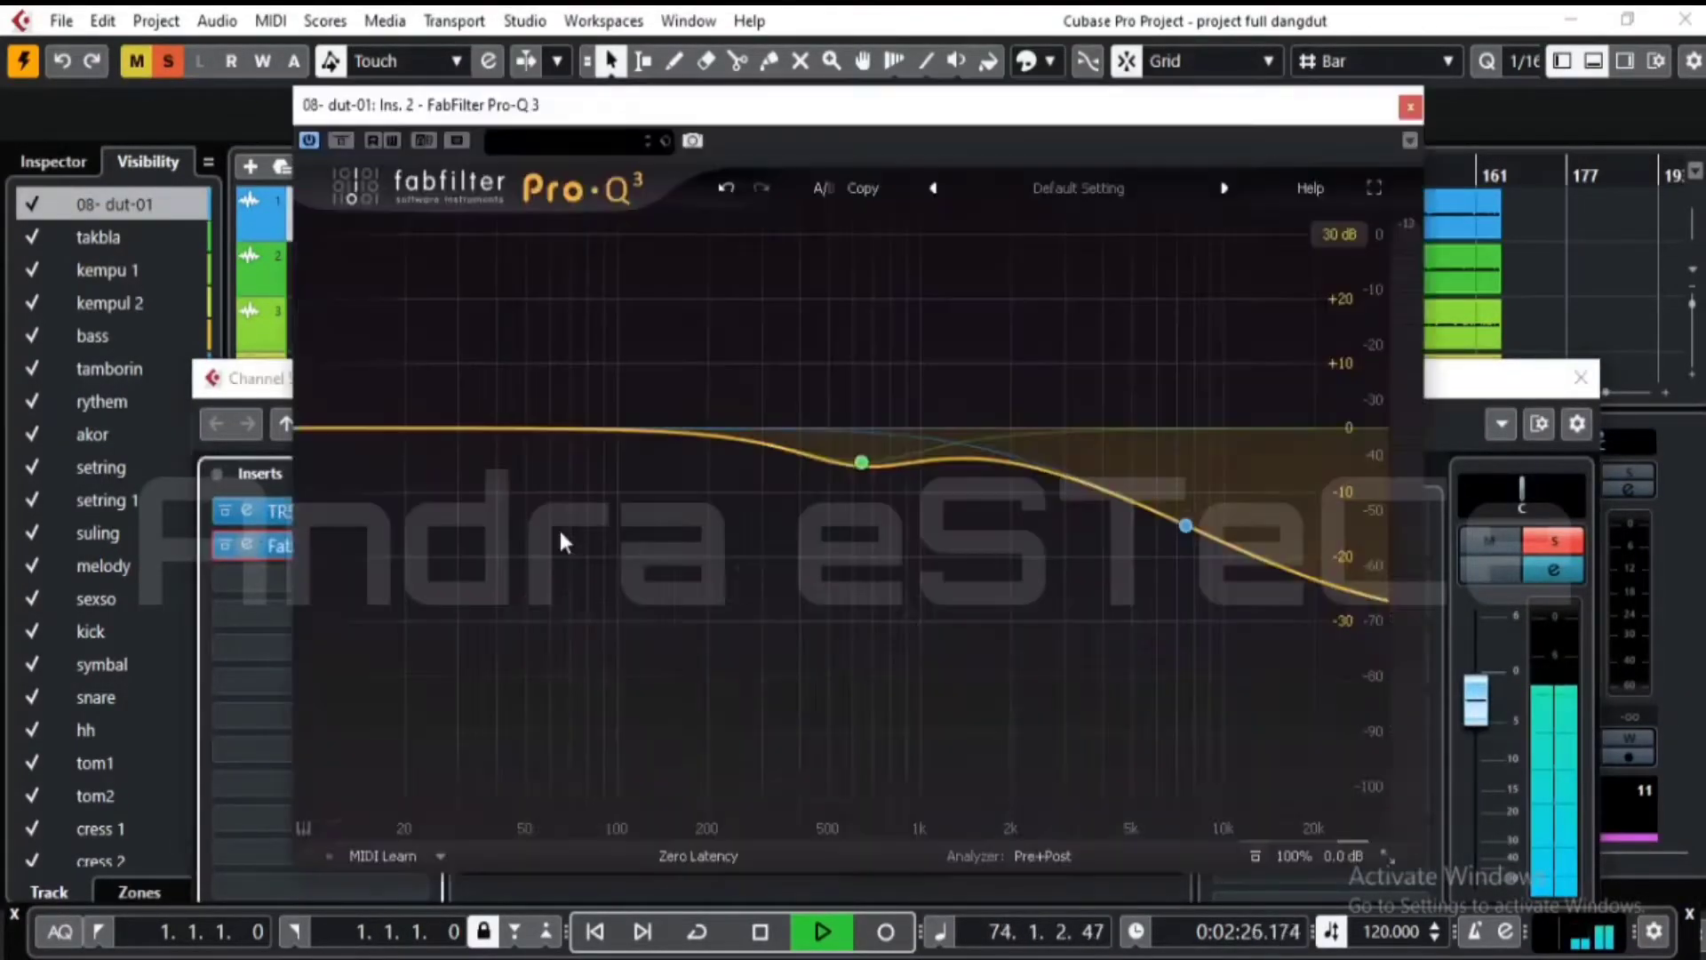
pyautogui.moveTo(559, 527); pyautogui.dragTo(683, 436)
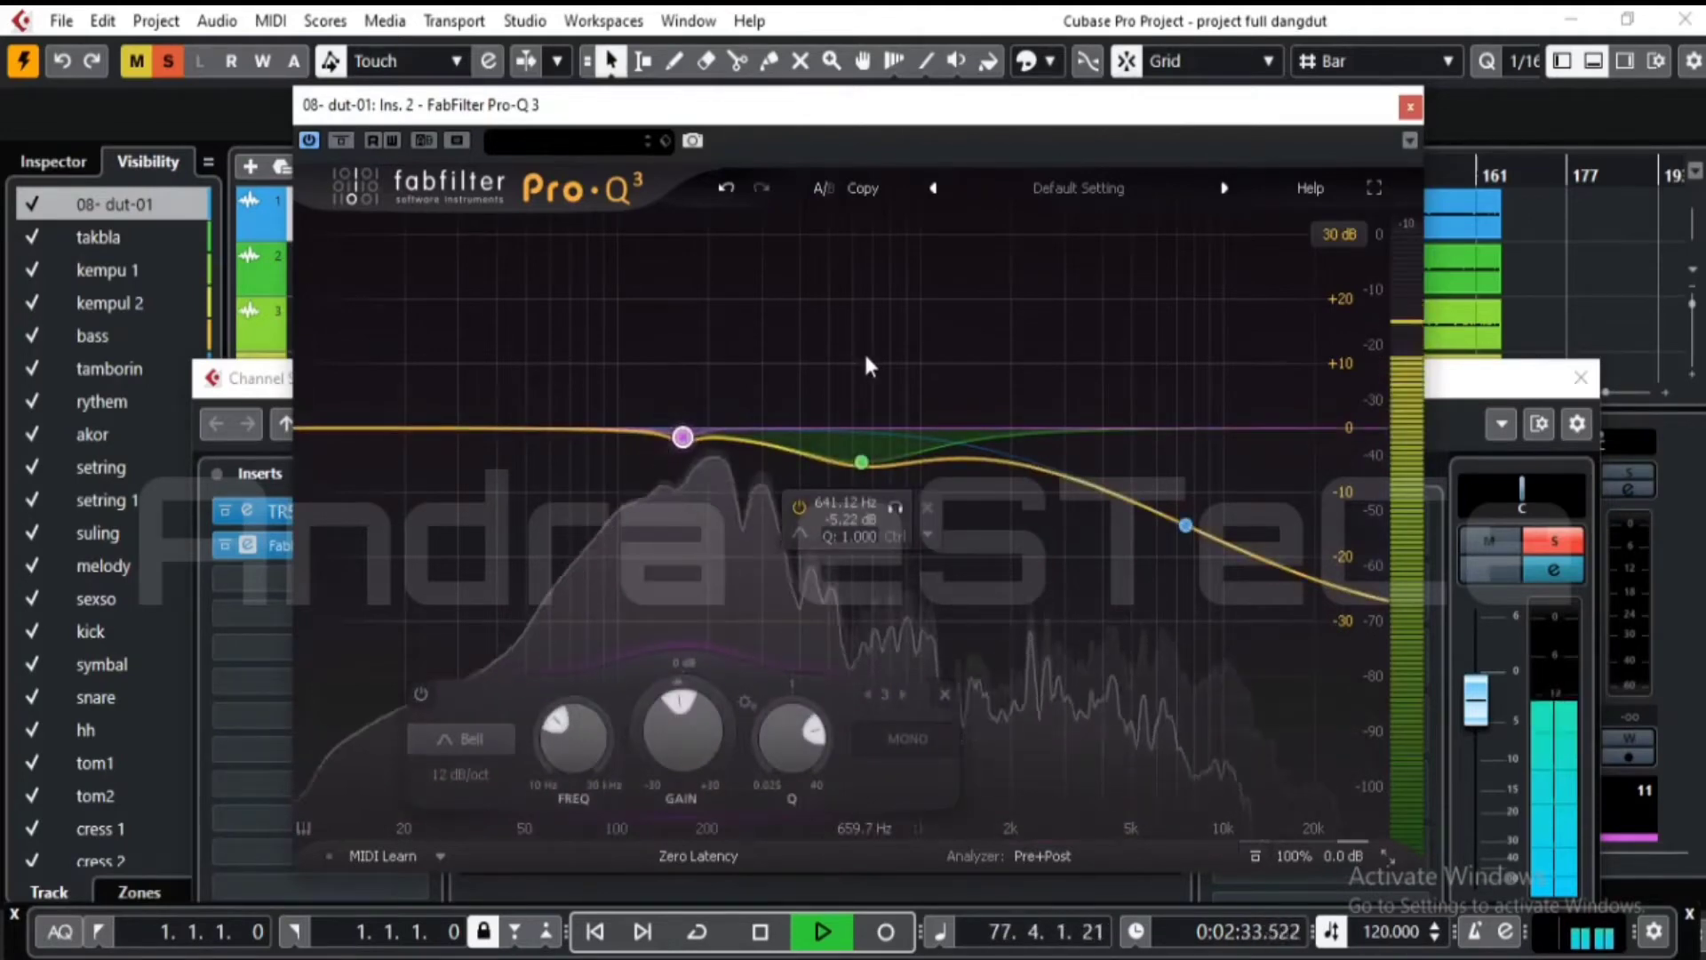
pyautogui.click(1410, 107)
pyautogui.click(337, 201)
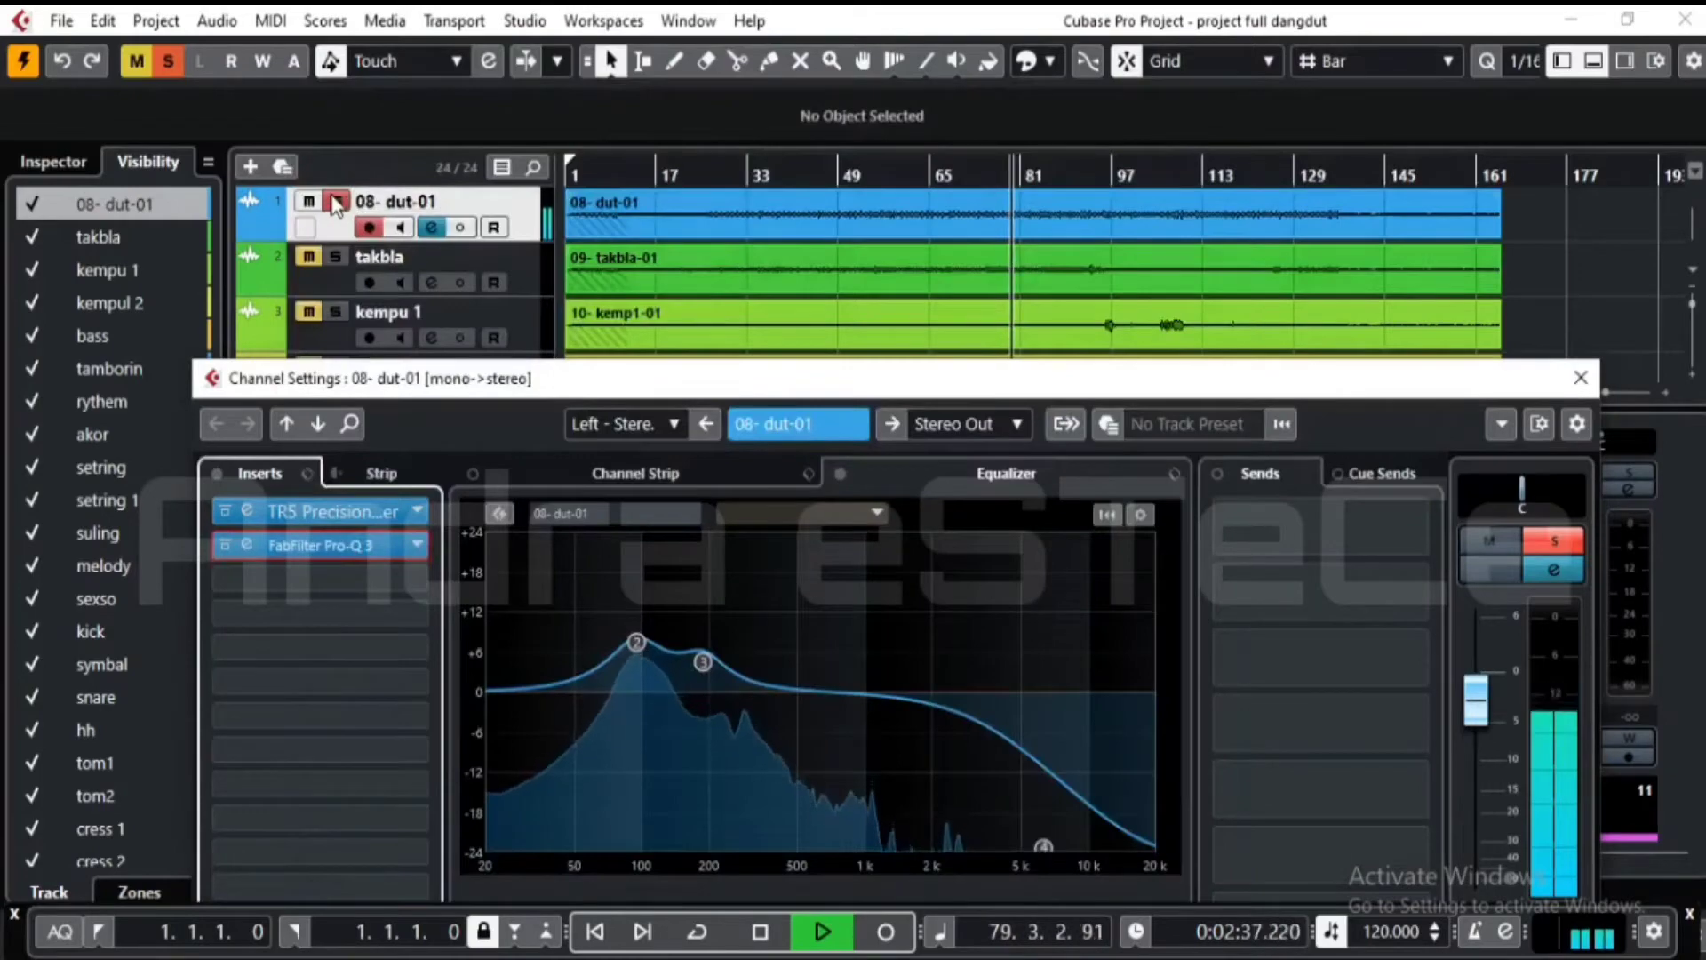
# - Solo takbla, review the bands of its FabFilter Pro-Q 3 equalizer, and release the solo
pyautogui.click(336, 256)
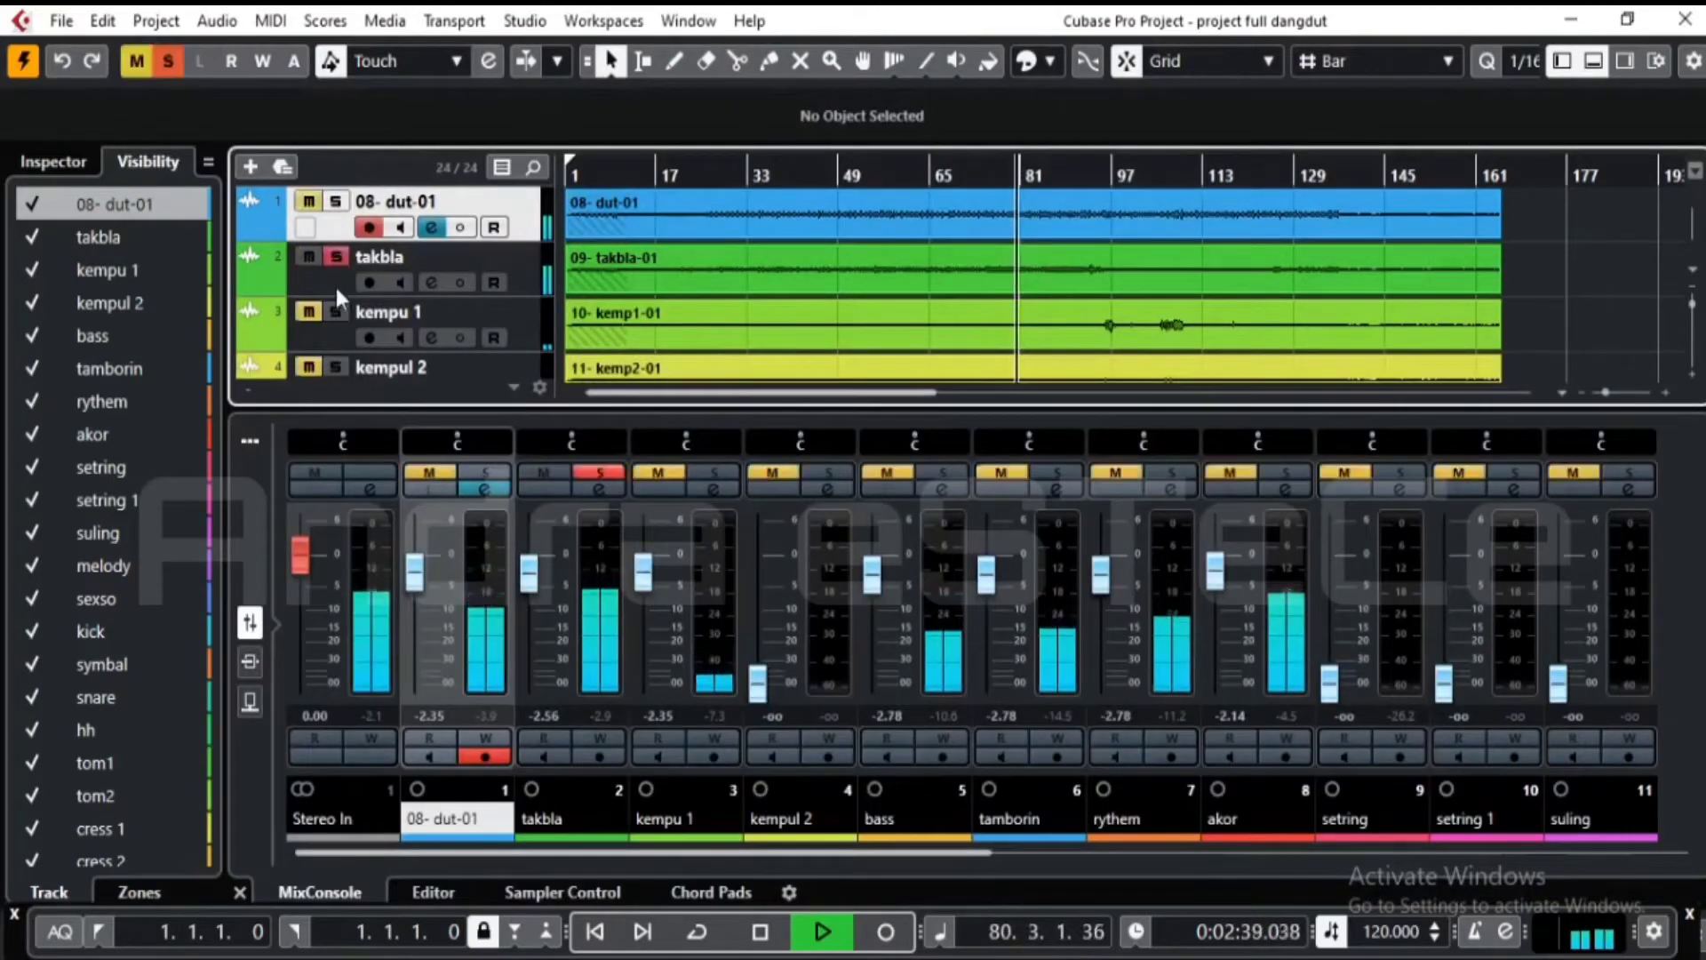
pyautogui.click(336, 283)
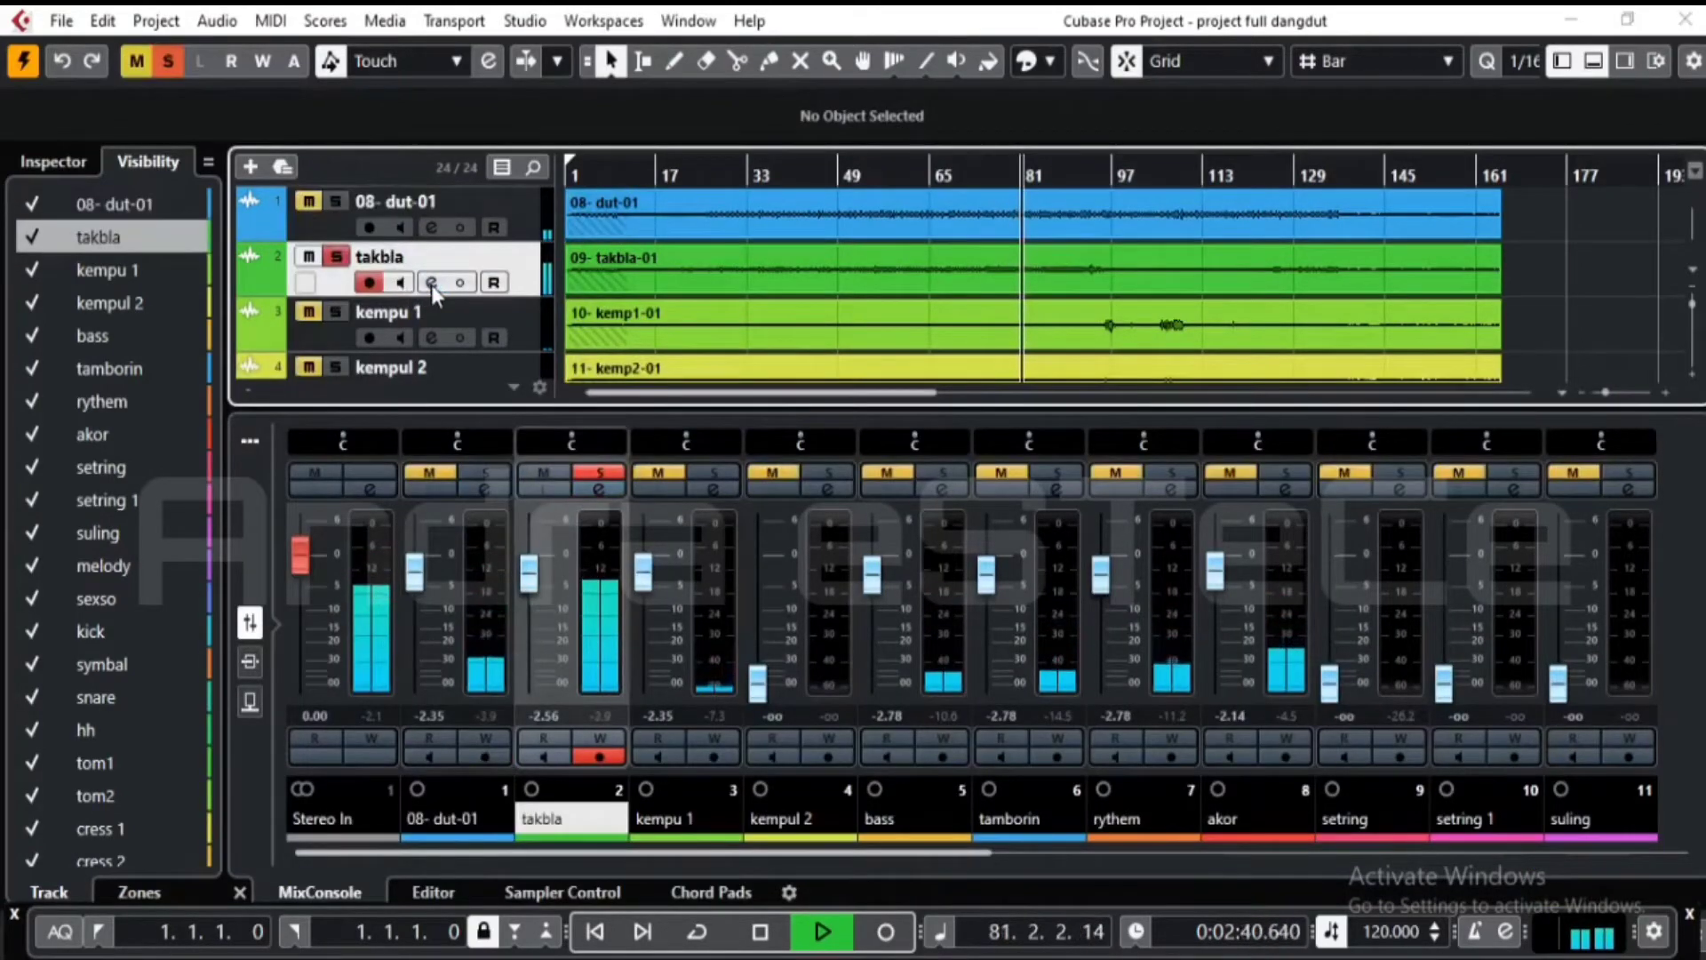
pyautogui.click(430, 282)
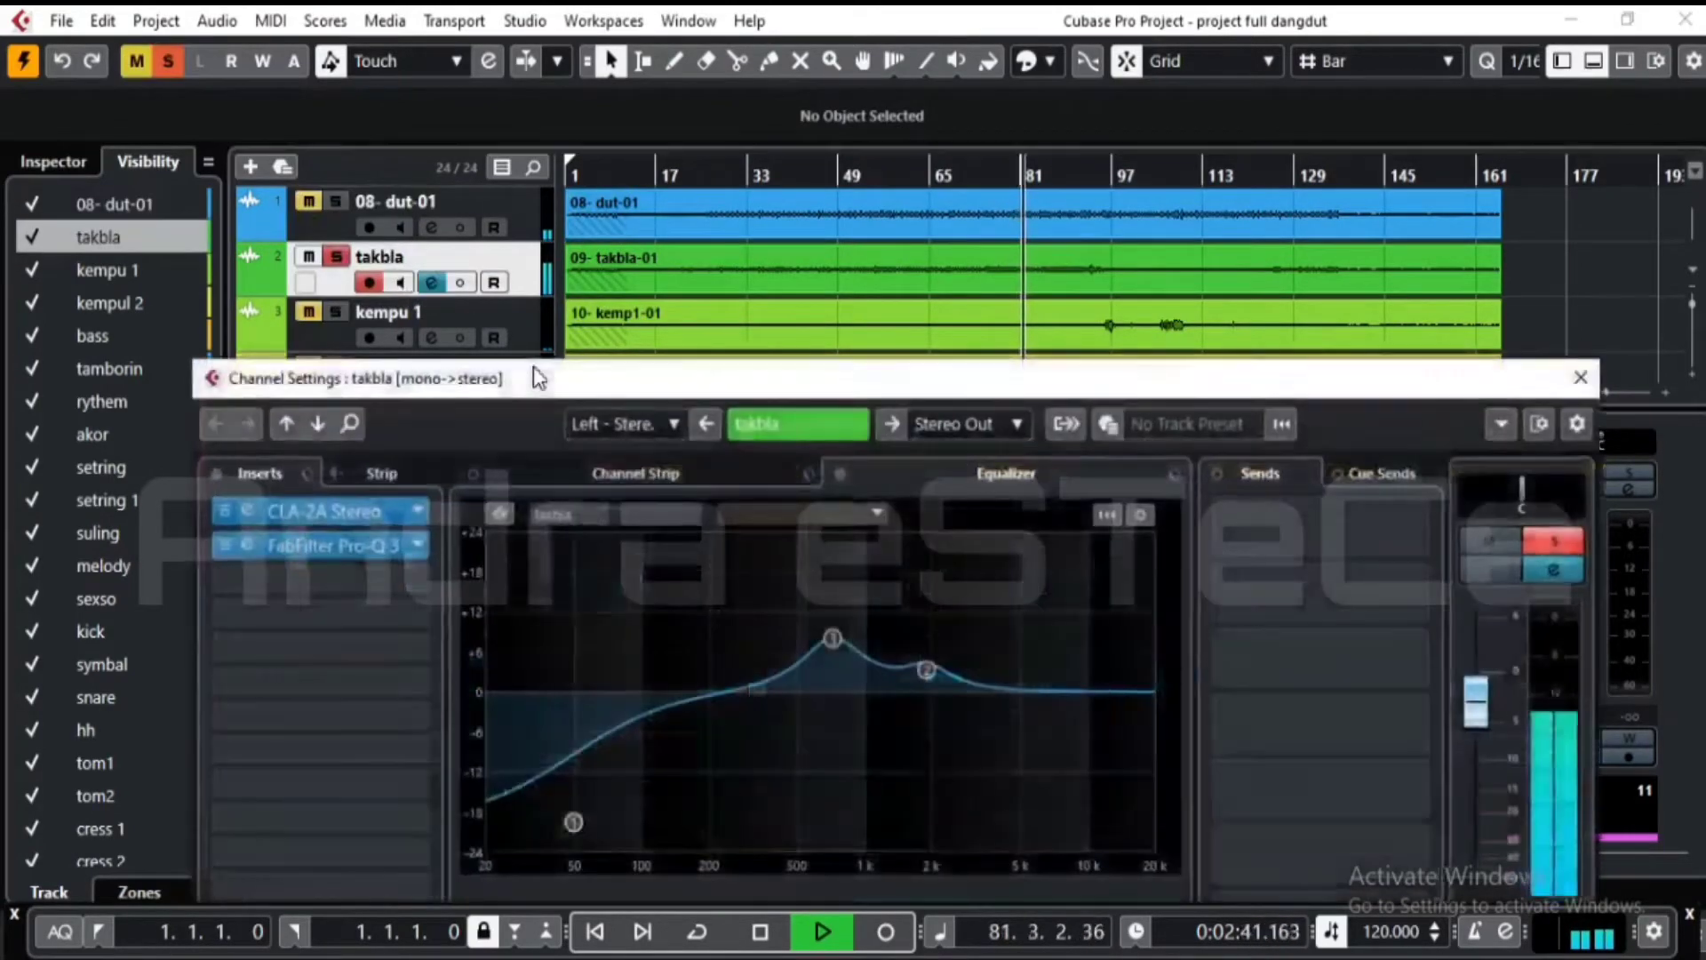
pyautogui.click(247, 546)
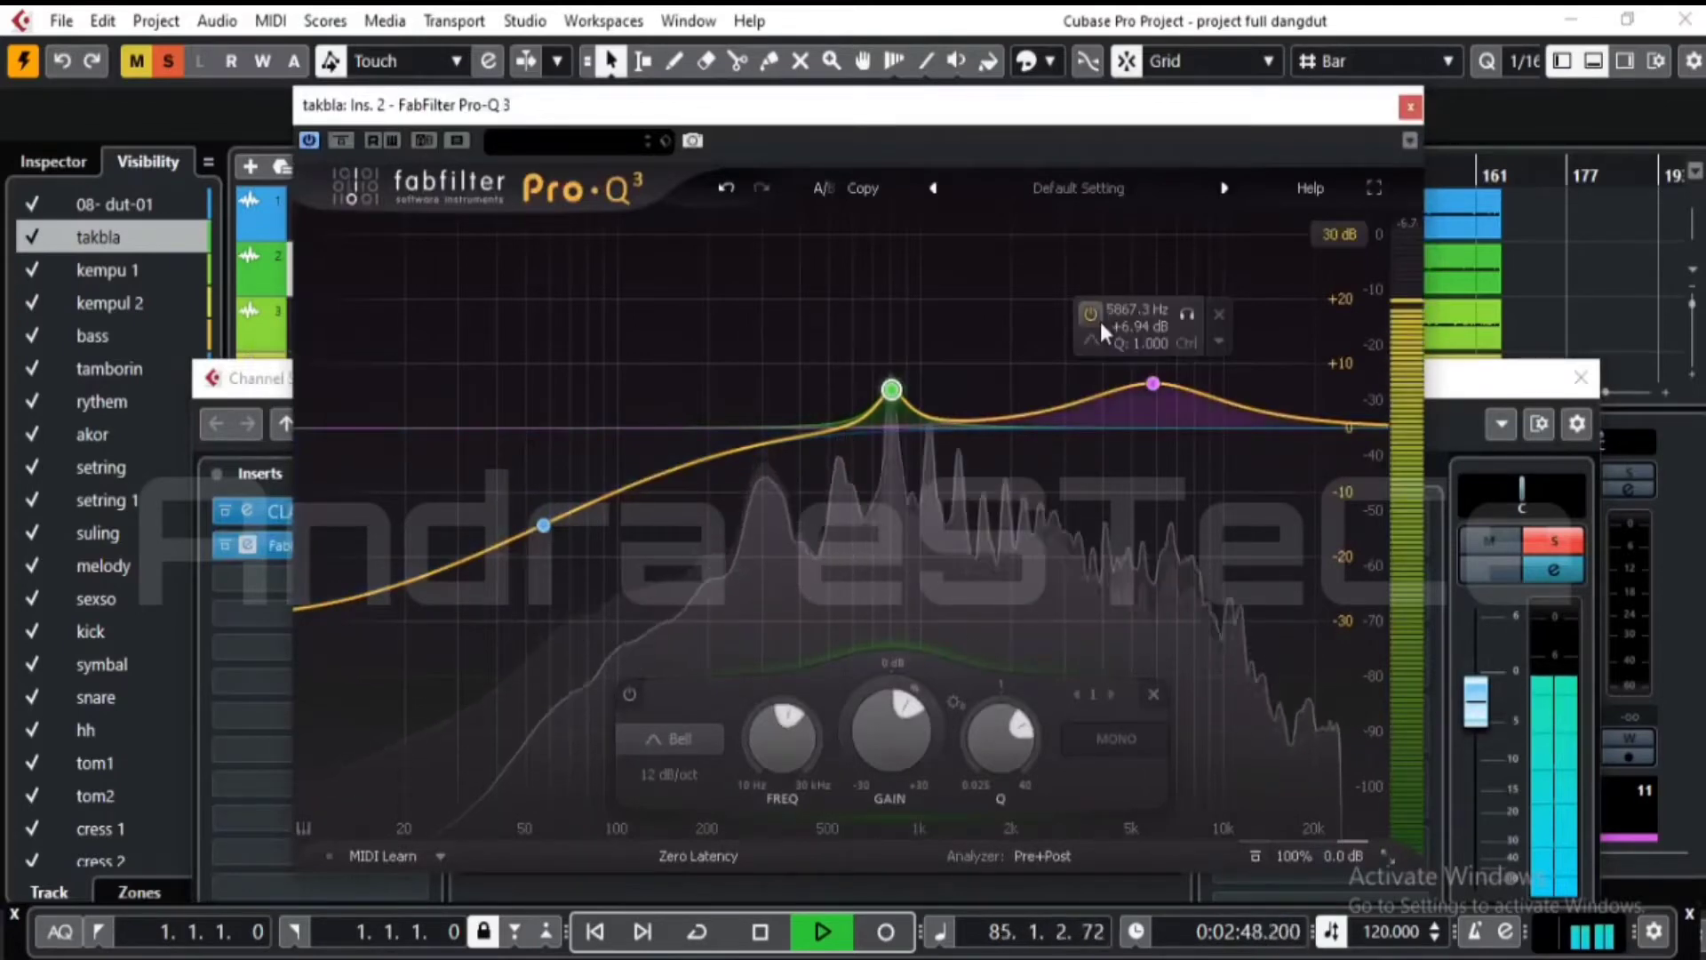
pyautogui.click(1408, 108)
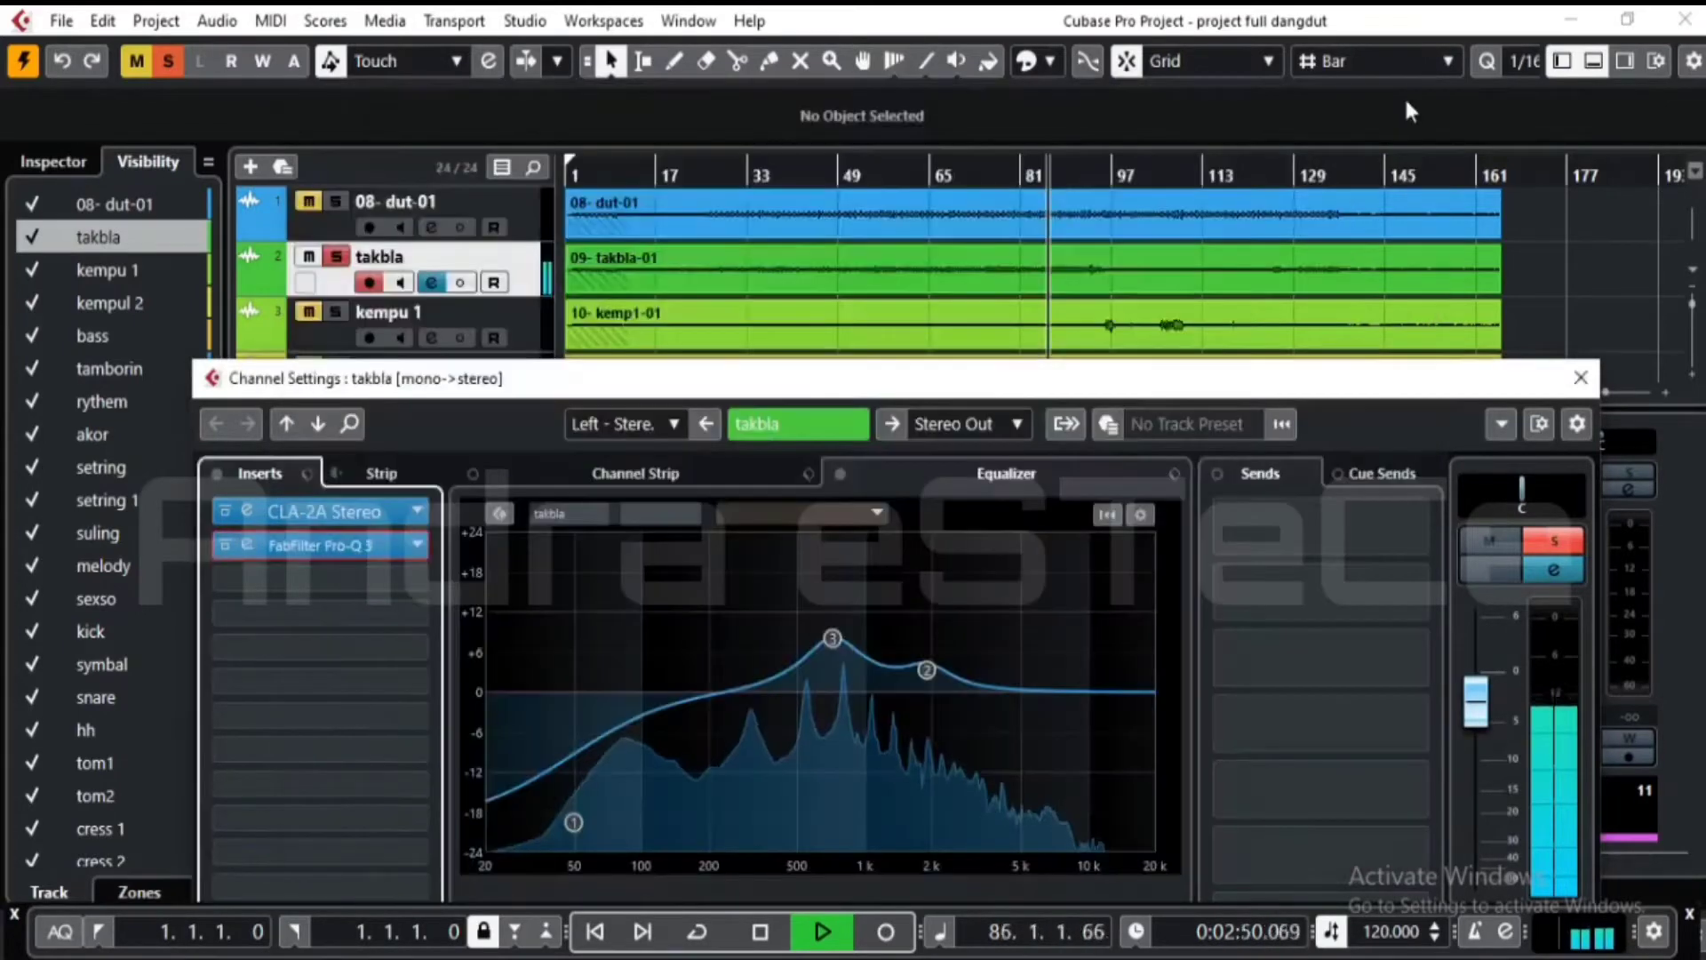
pyautogui.click(338, 257)
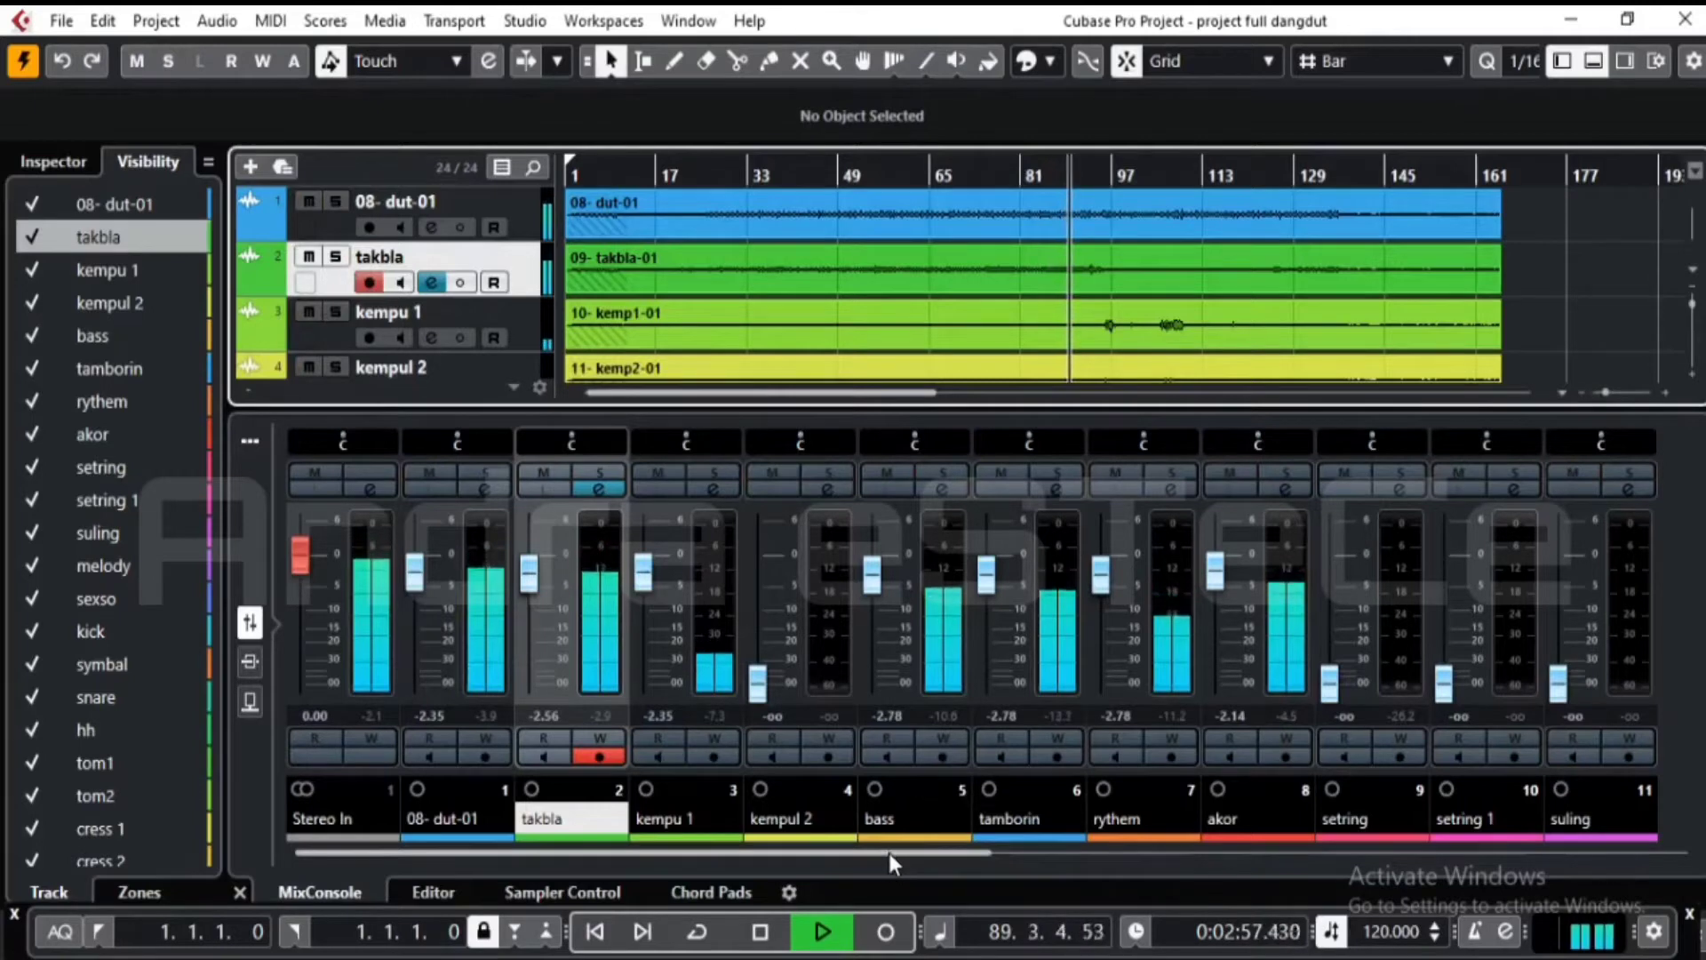
# - Solo the bass track and review its channel equalizer and the bands of its FabFilter Pro-Q 3 insert
pyautogui.moveTo(888, 850); pyautogui.dragTo(941, 849)
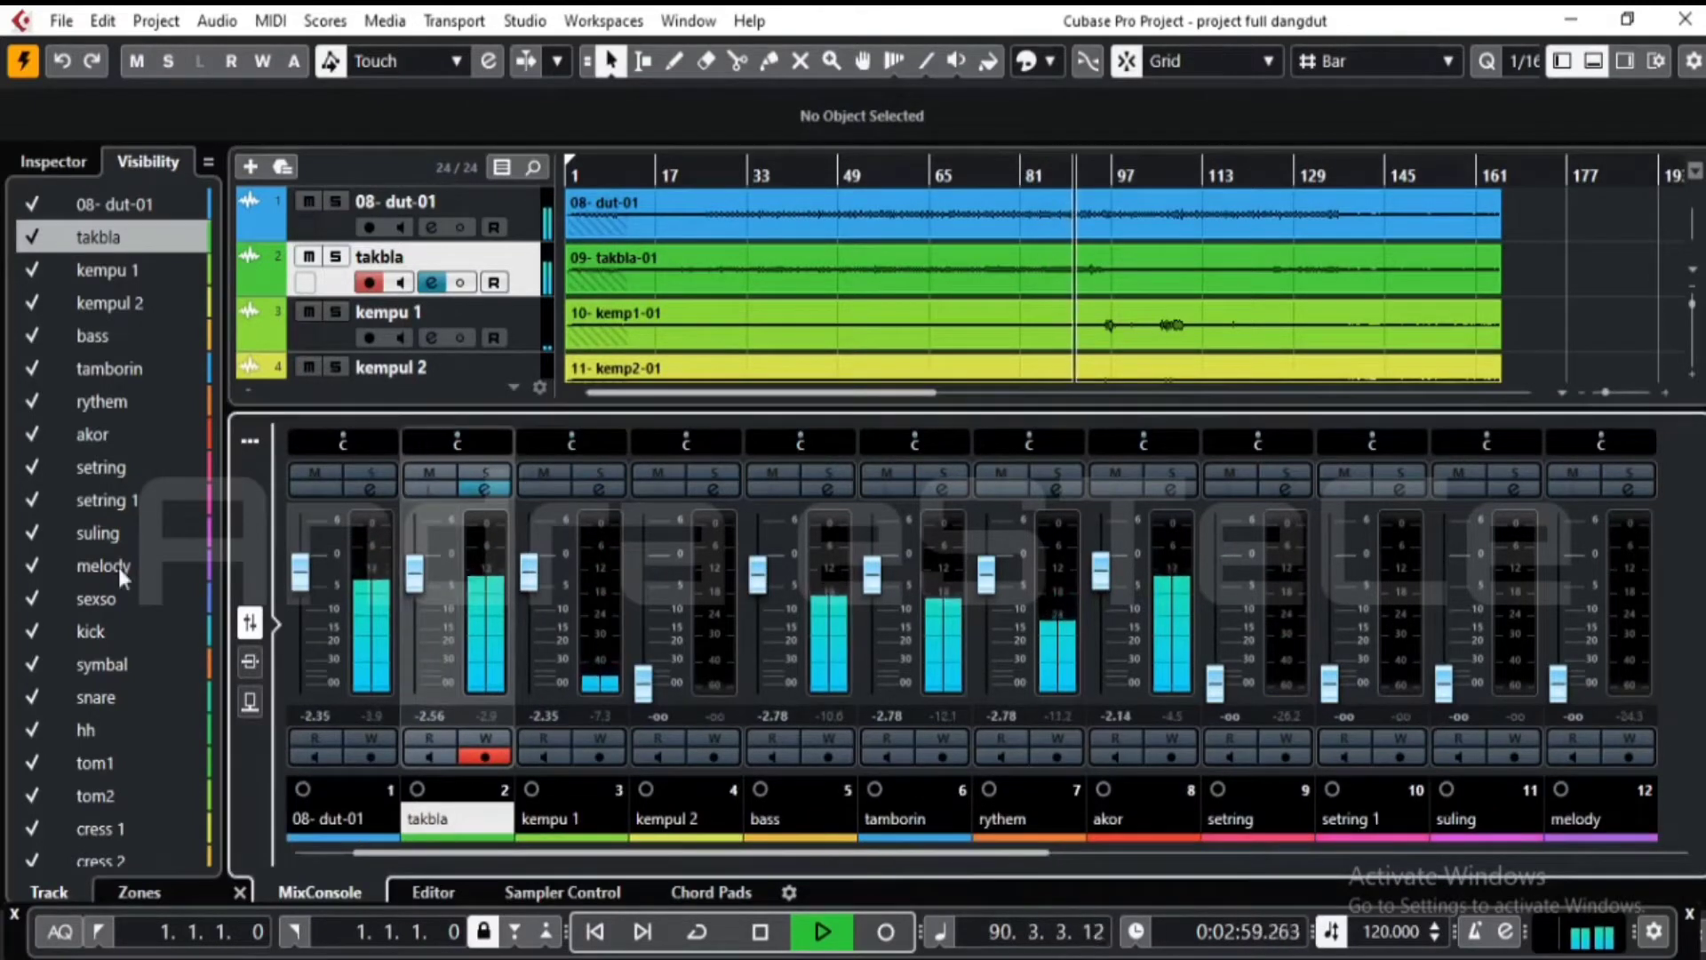
pyautogui.click(93, 335)
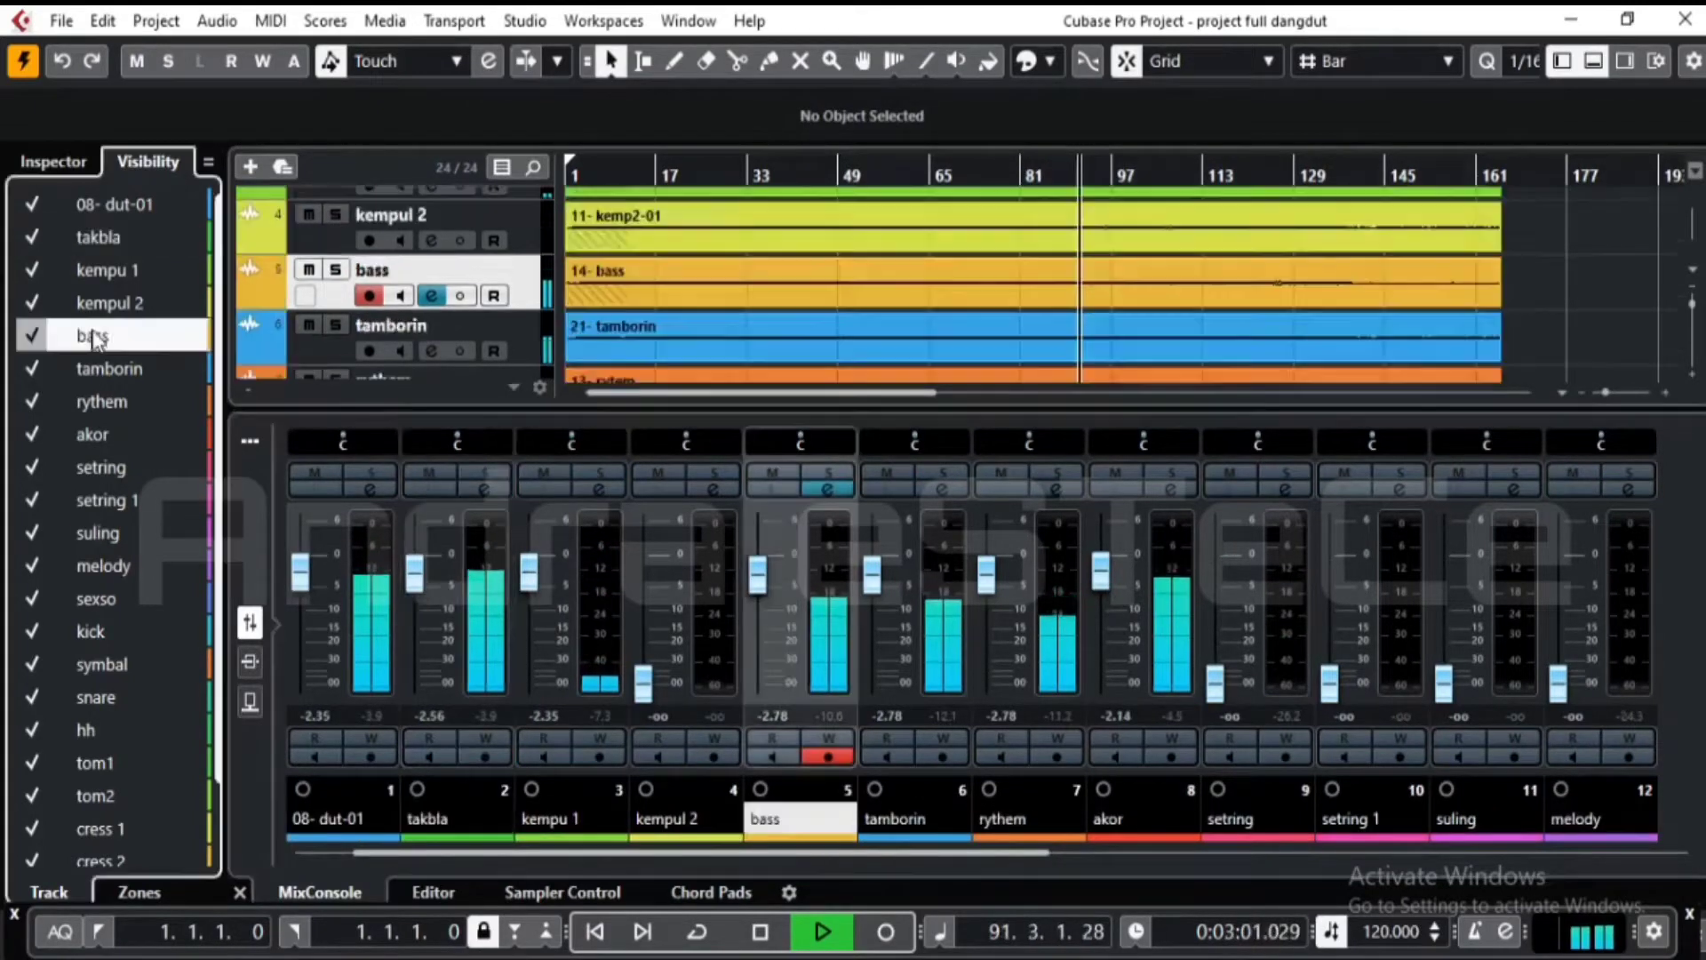
pyautogui.click(433, 296)
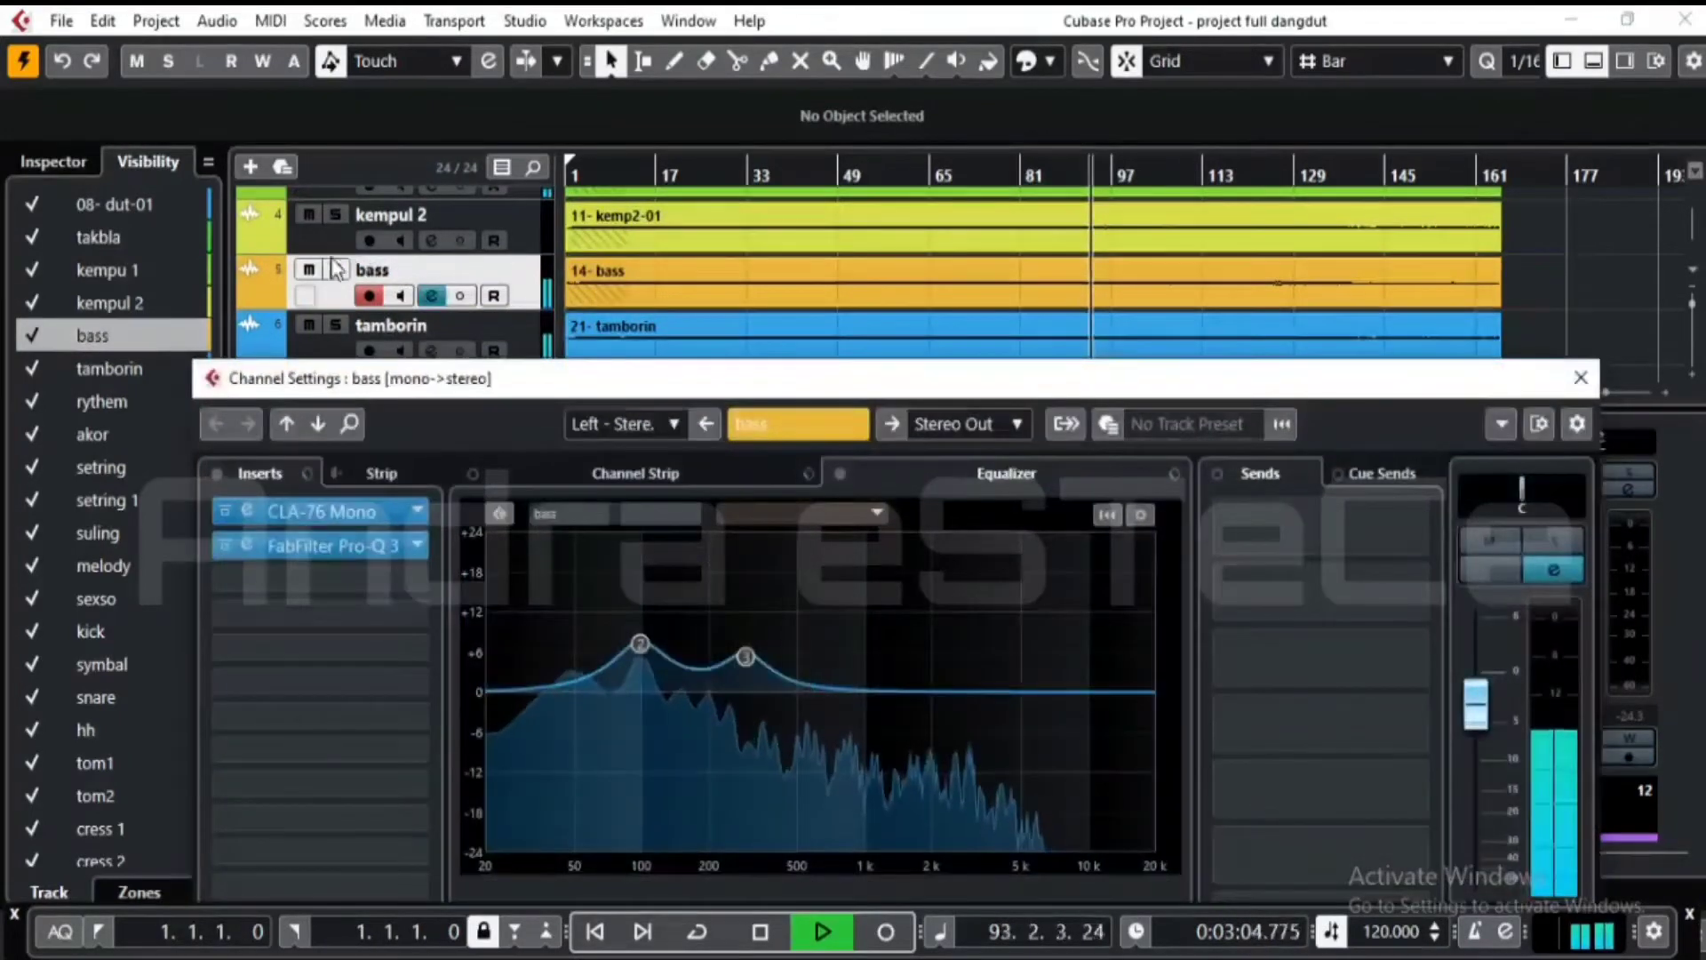
pyautogui.click(431, 295)
pyautogui.click(335, 270)
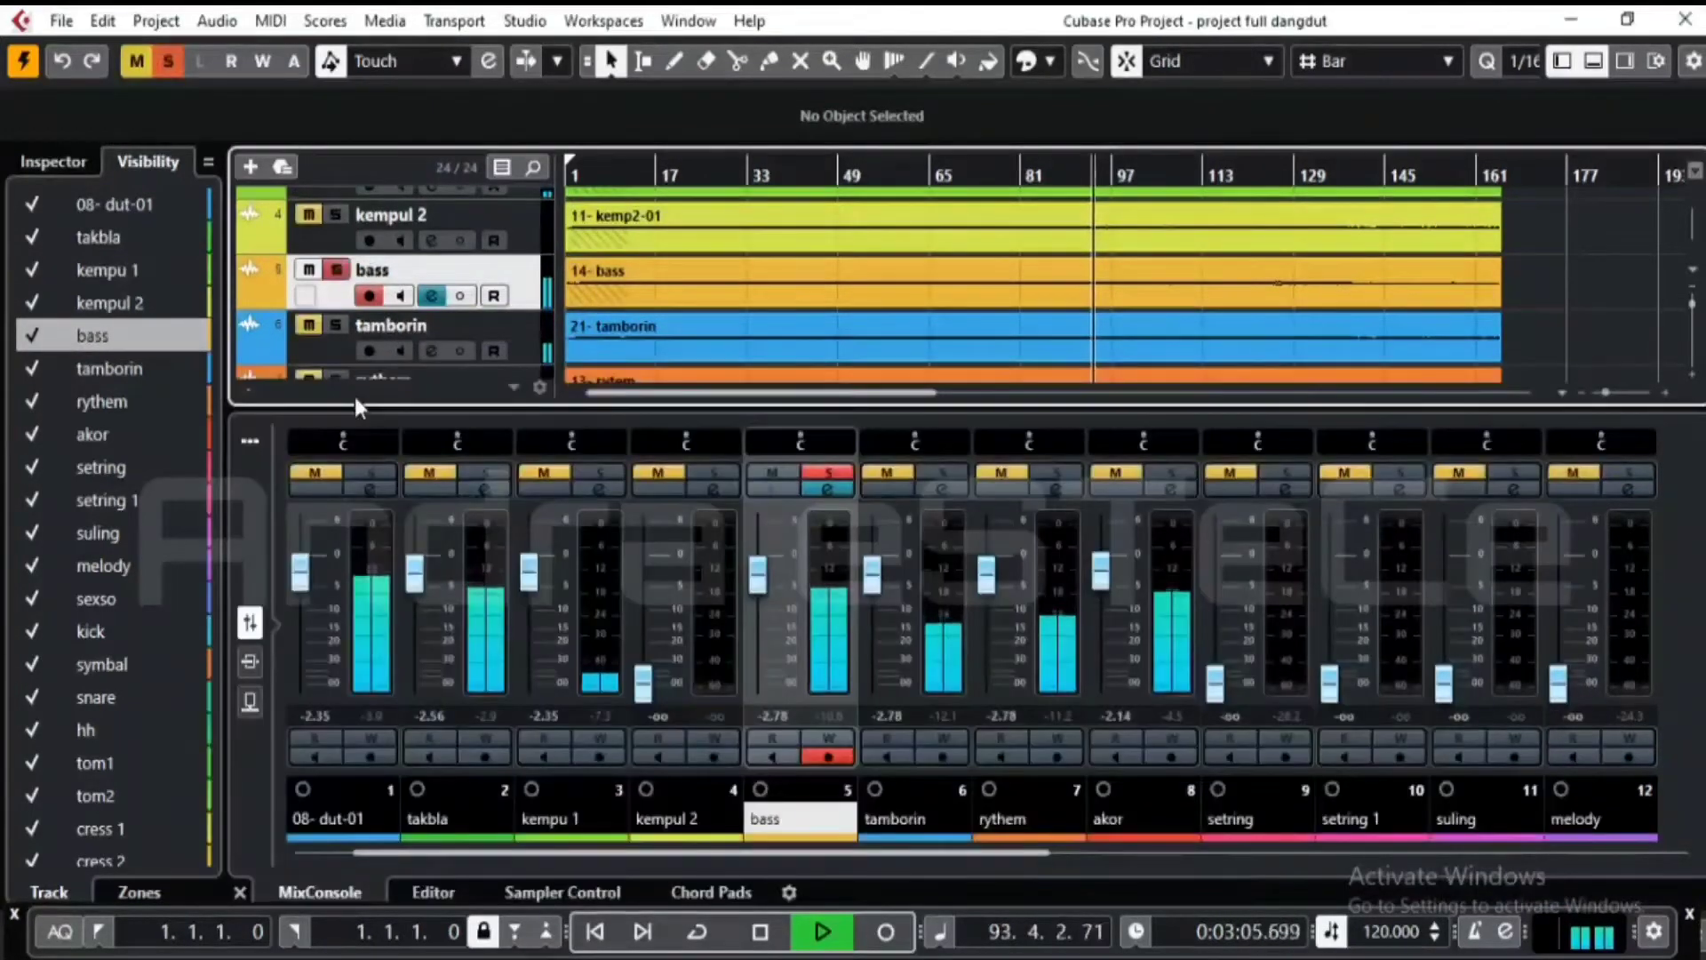
pyautogui.click(431, 295)
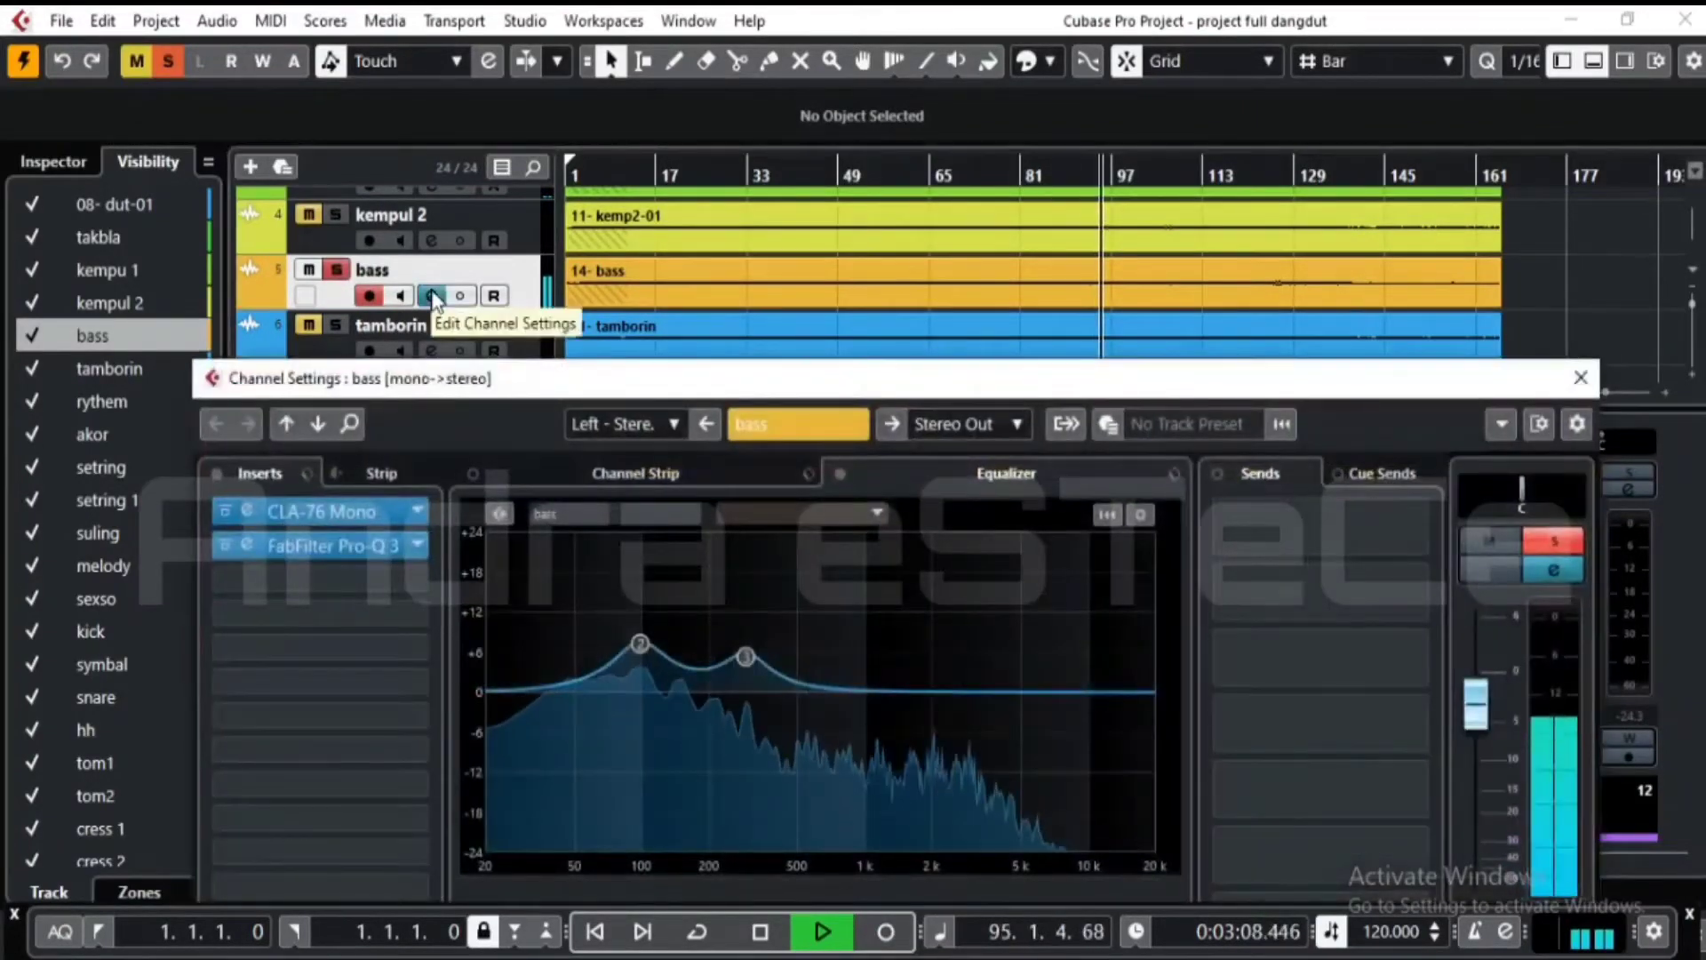
pyautogui.click(245, 544)
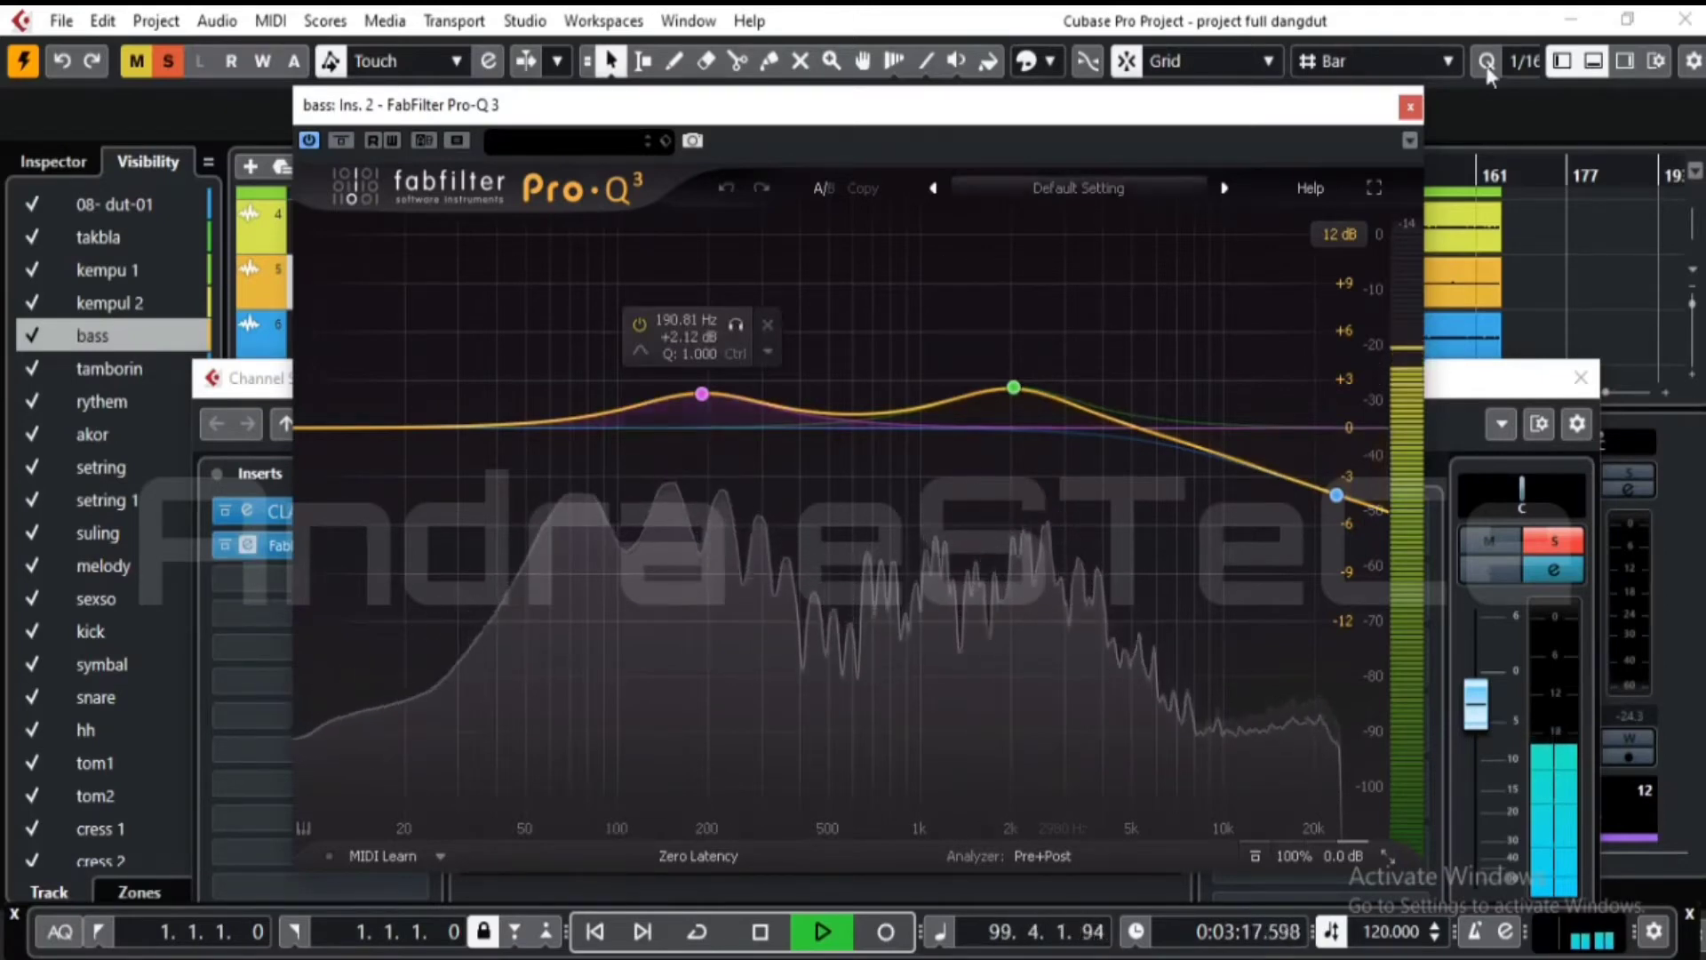
pyautogui.click(1408, 108)
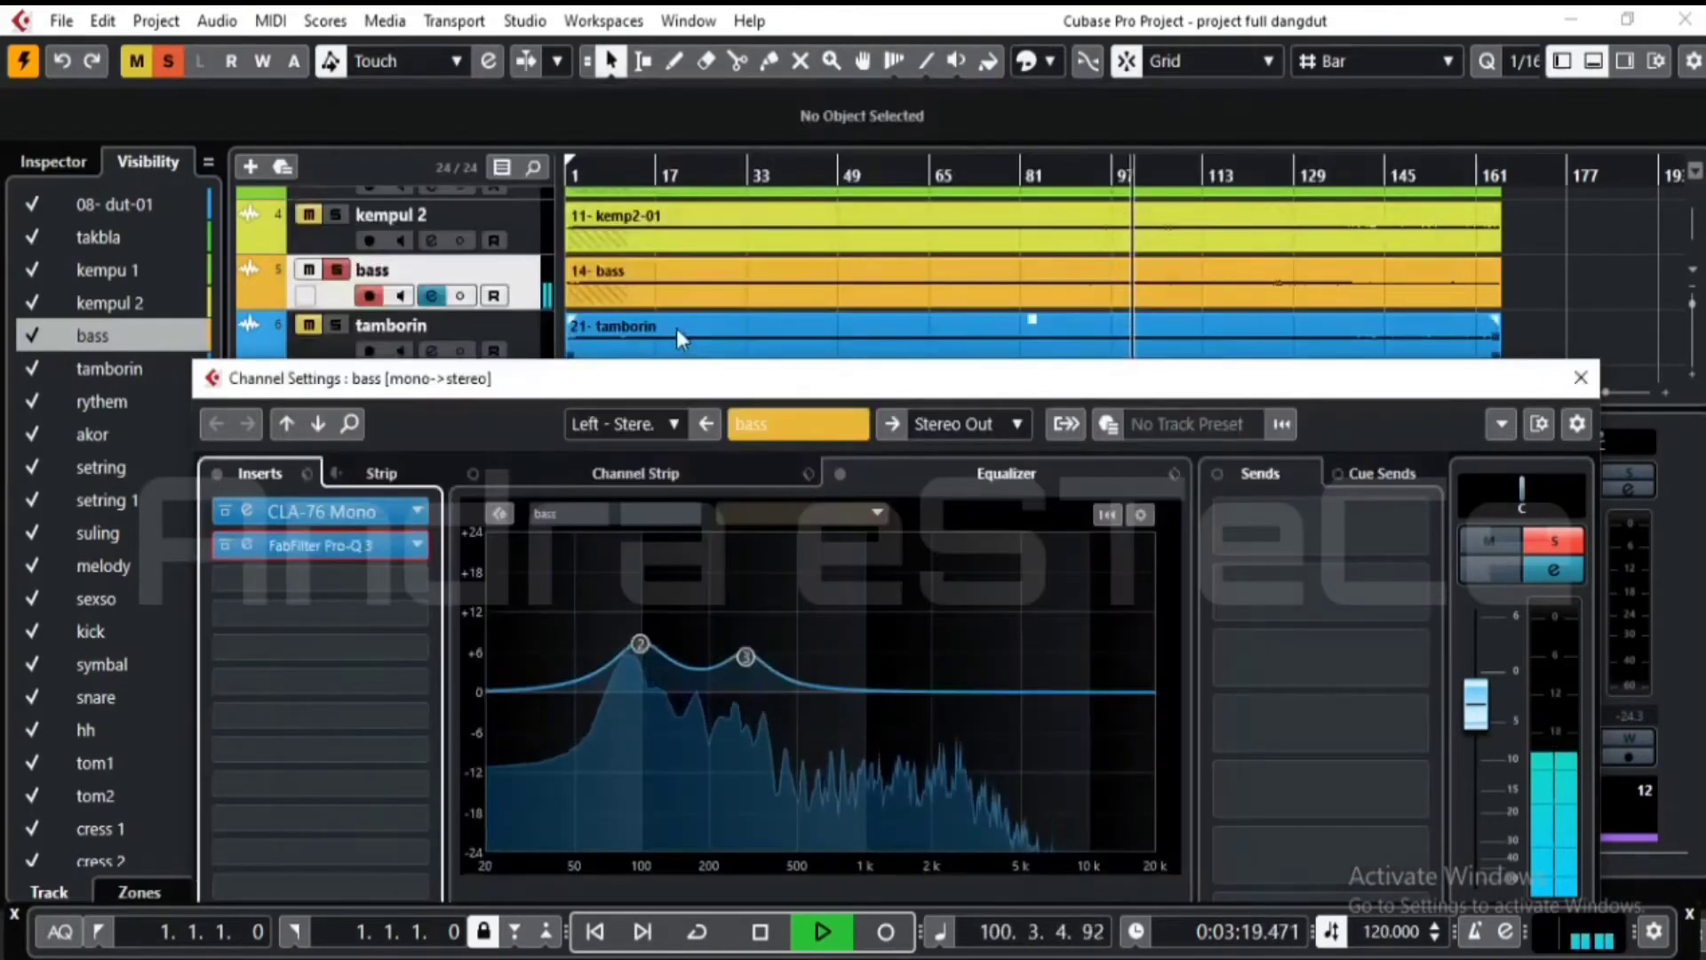
# - Check the settings of the CLA-76 Mono compressor on bass, close its channel settings and release the solo
pyautogui.click(243, 508)
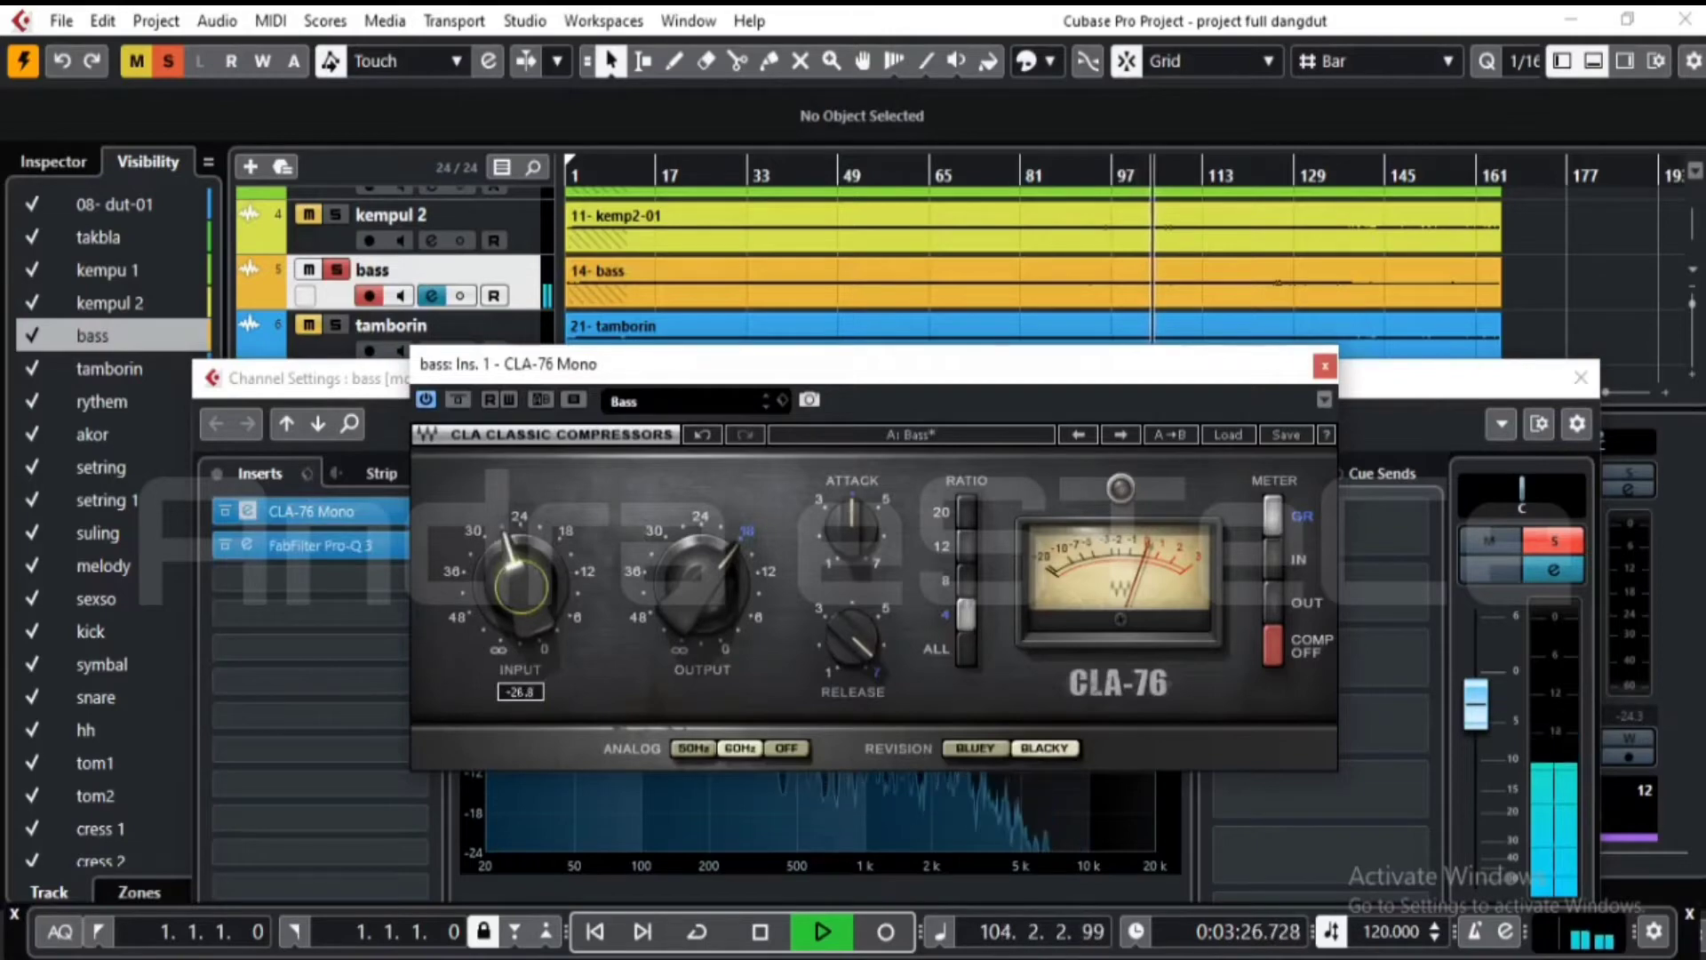
pyautogui.click(1324, 365)
pyautogui.click(1580, 377)
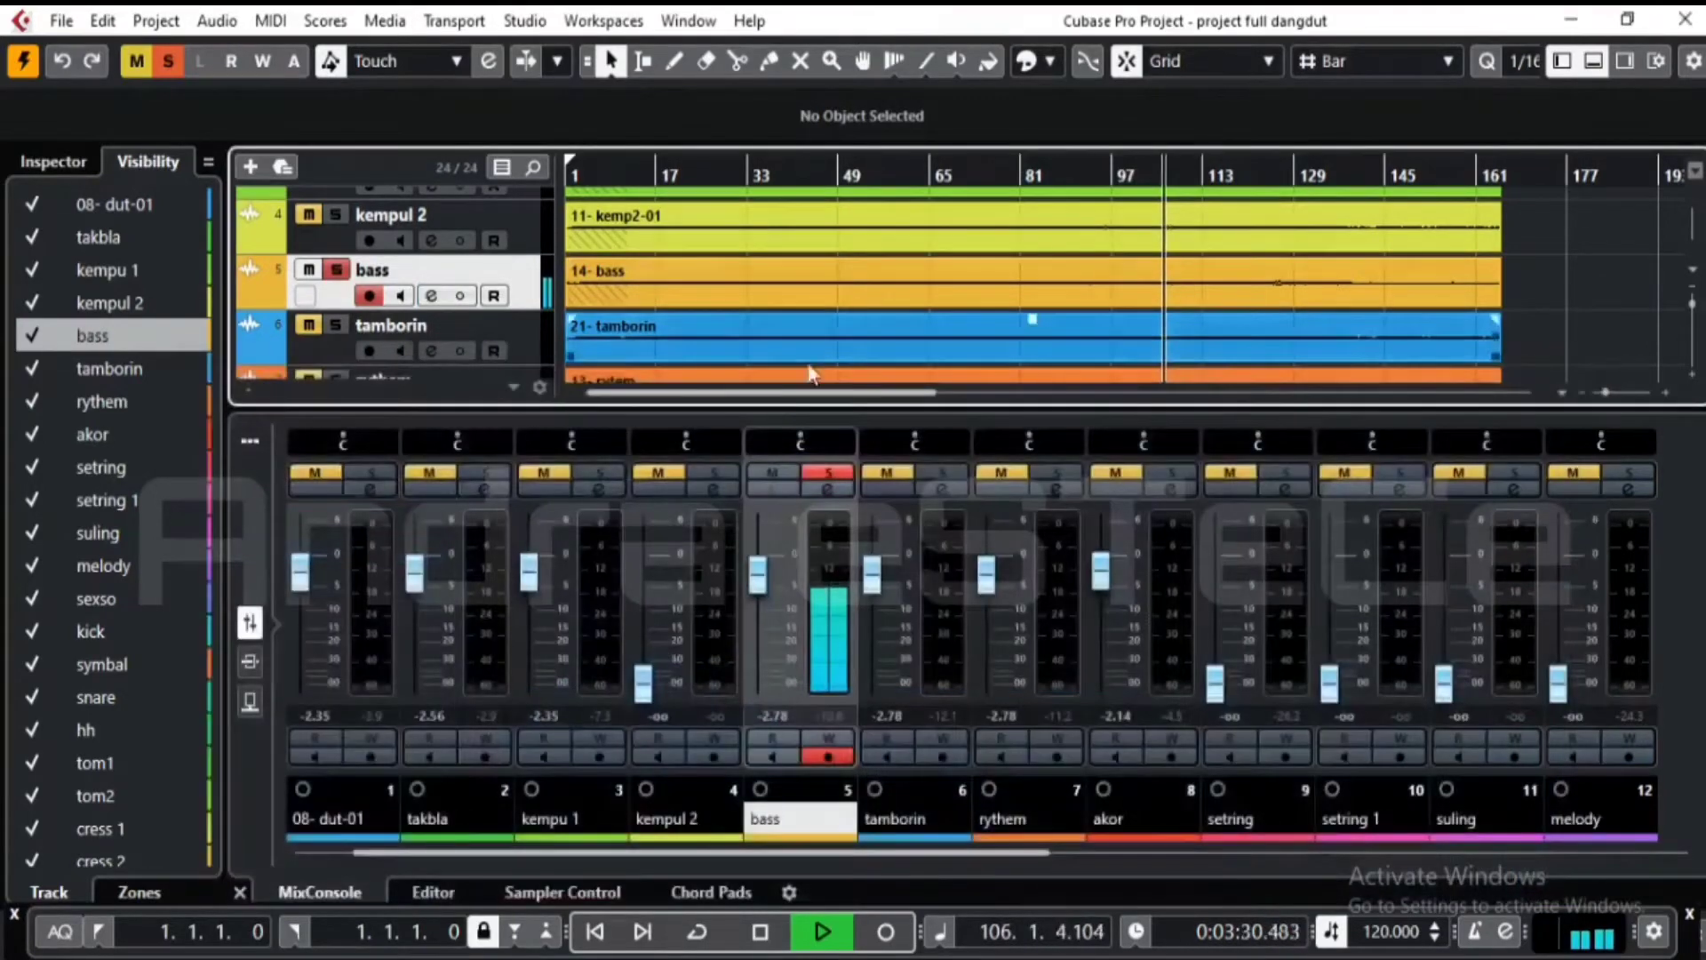
pyautogui.click(338, 272)
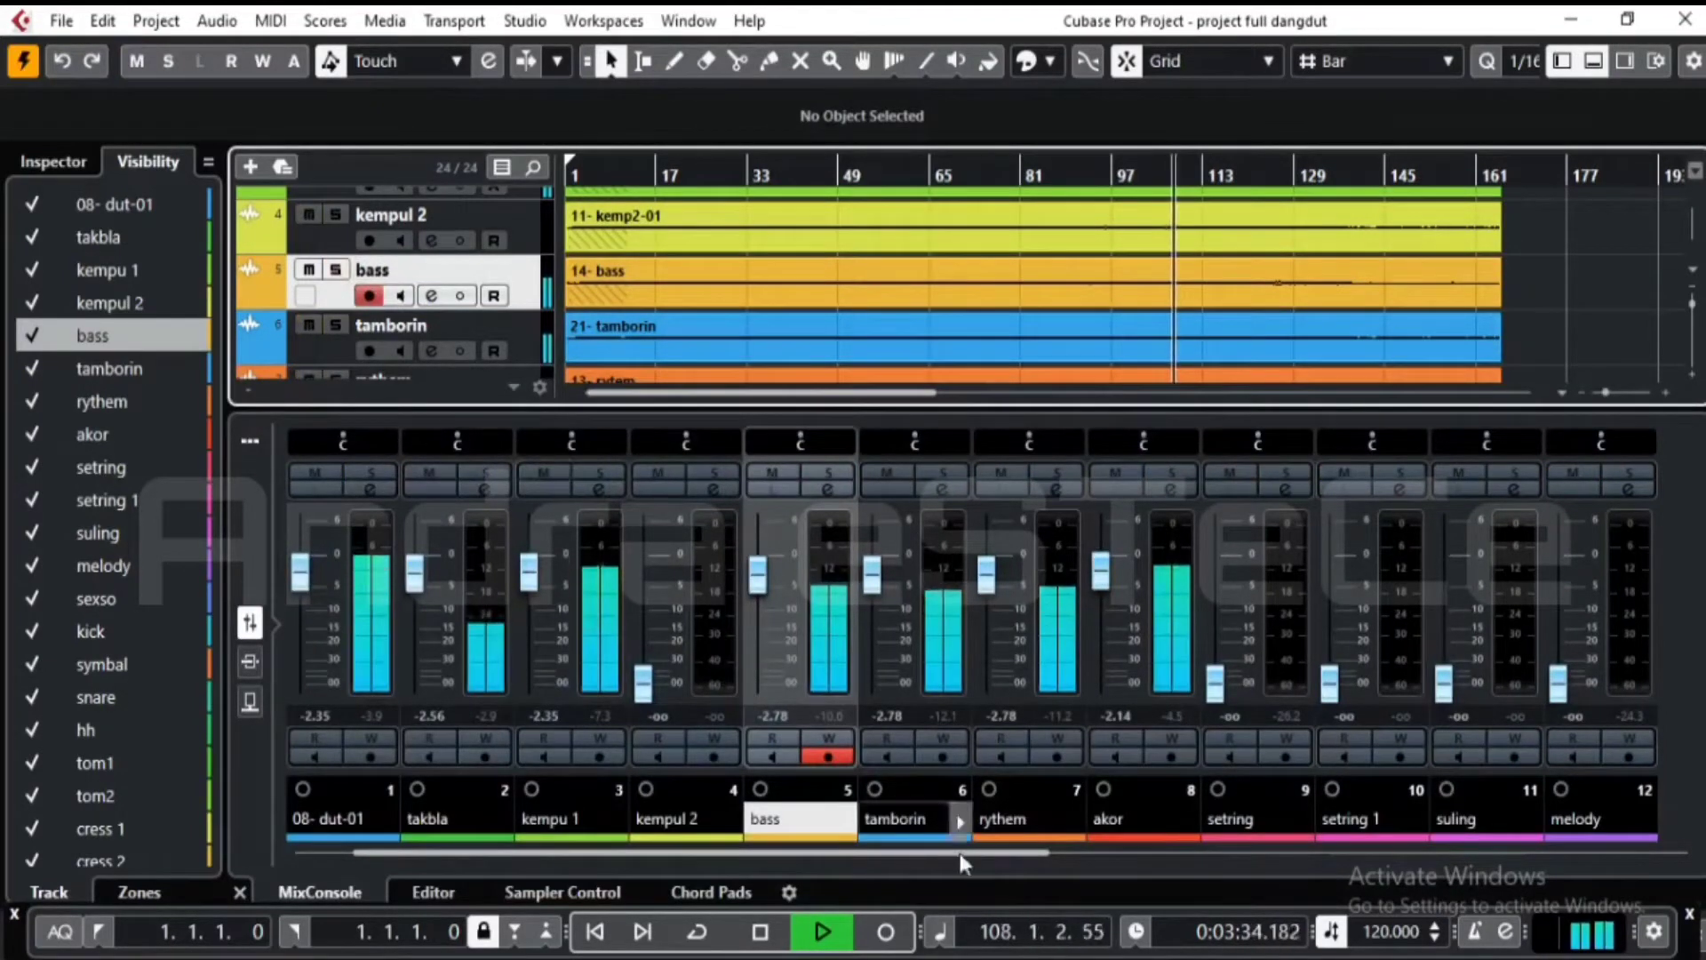
# - Raise the setring fader to -2.56 dB
pyautogui.moveTo(1021, 855); pyautogui.dragTo(1127, 855)
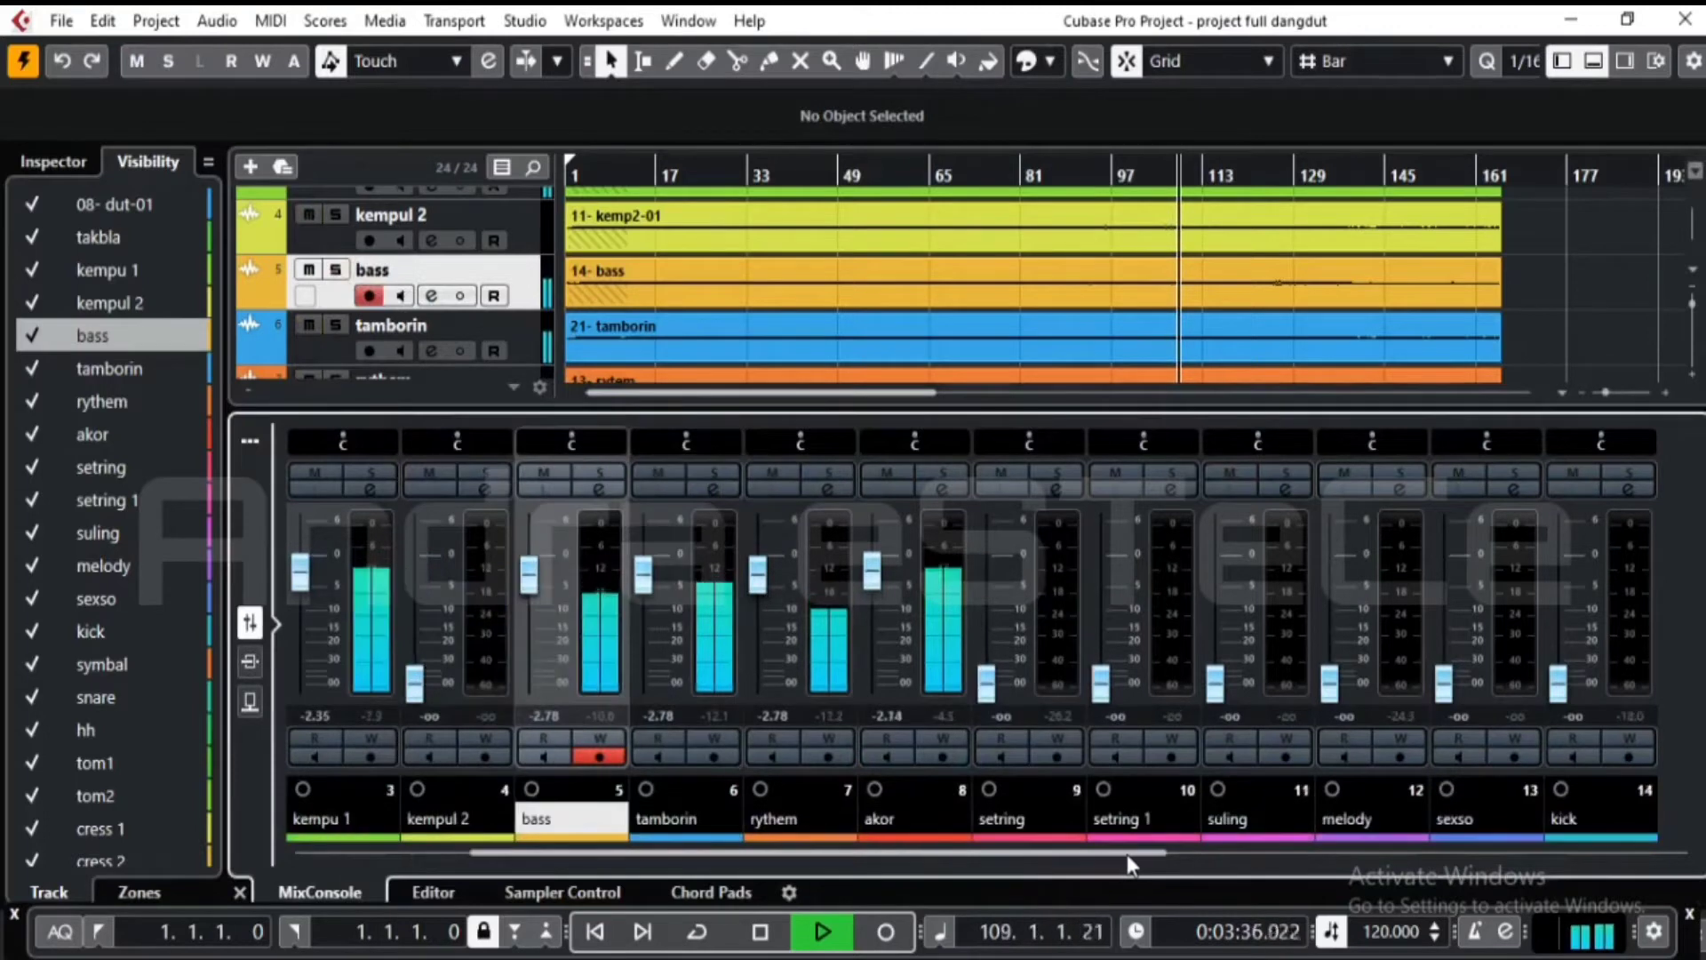
pyautogui.moveTo(986, 689); pyautogui.dragTo(979, 578)
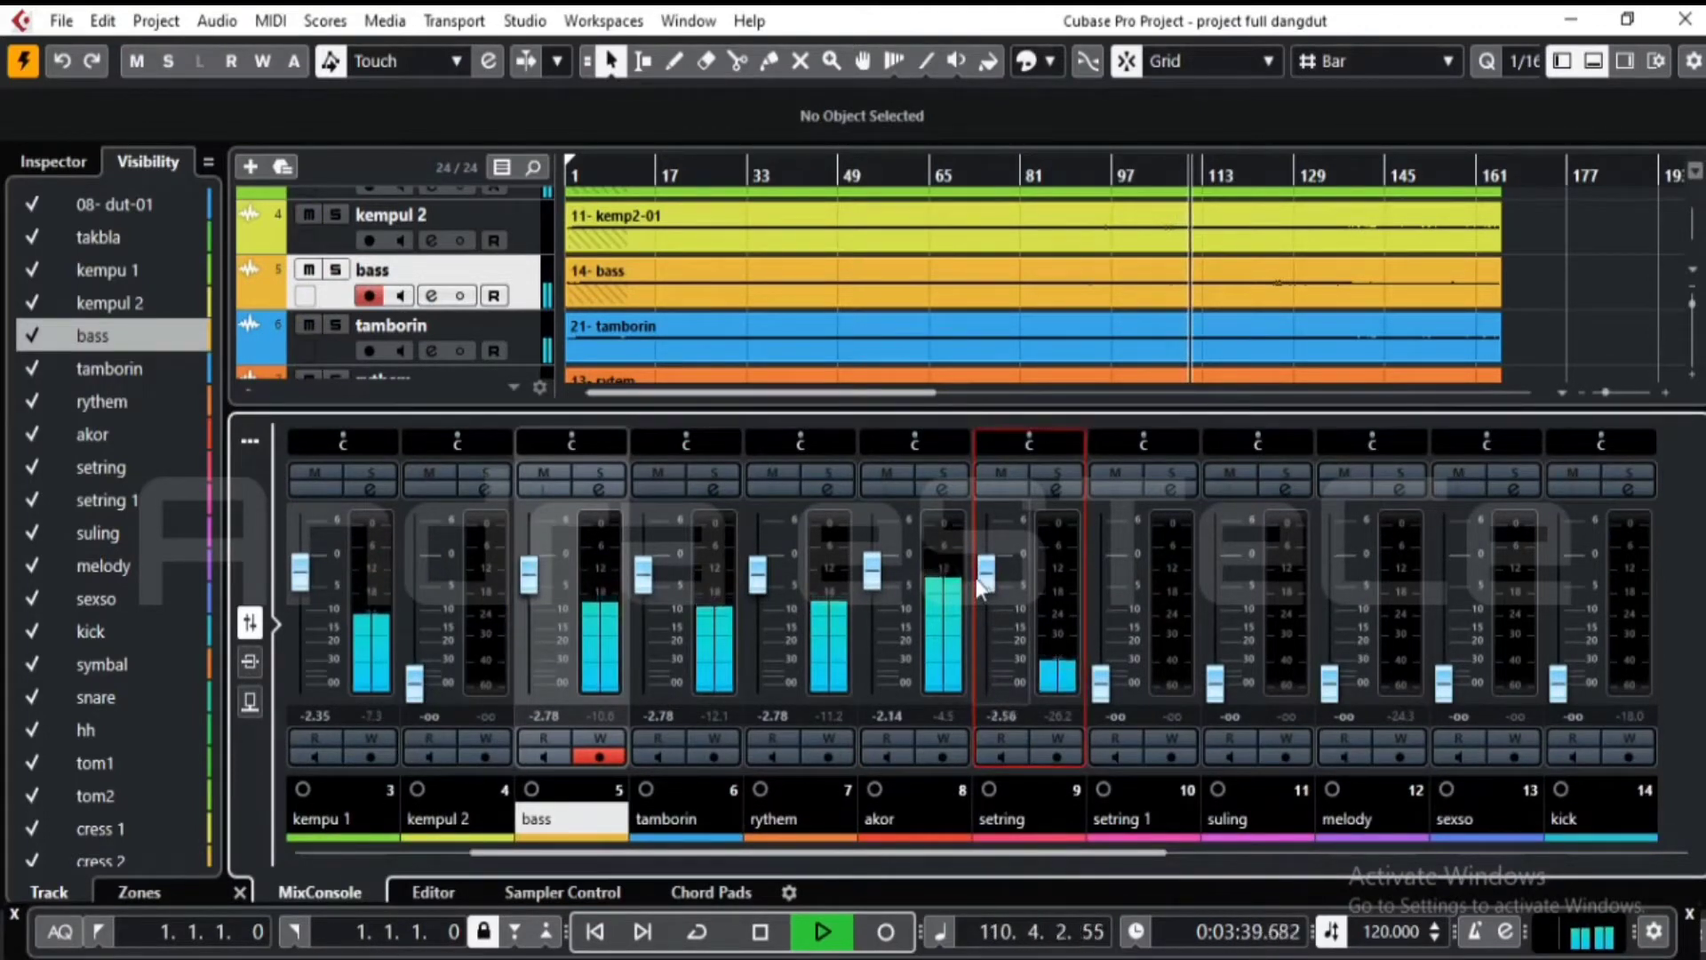
pyautogui.moveTo(960, 853); pyautogui.dragTo(1033, 860)
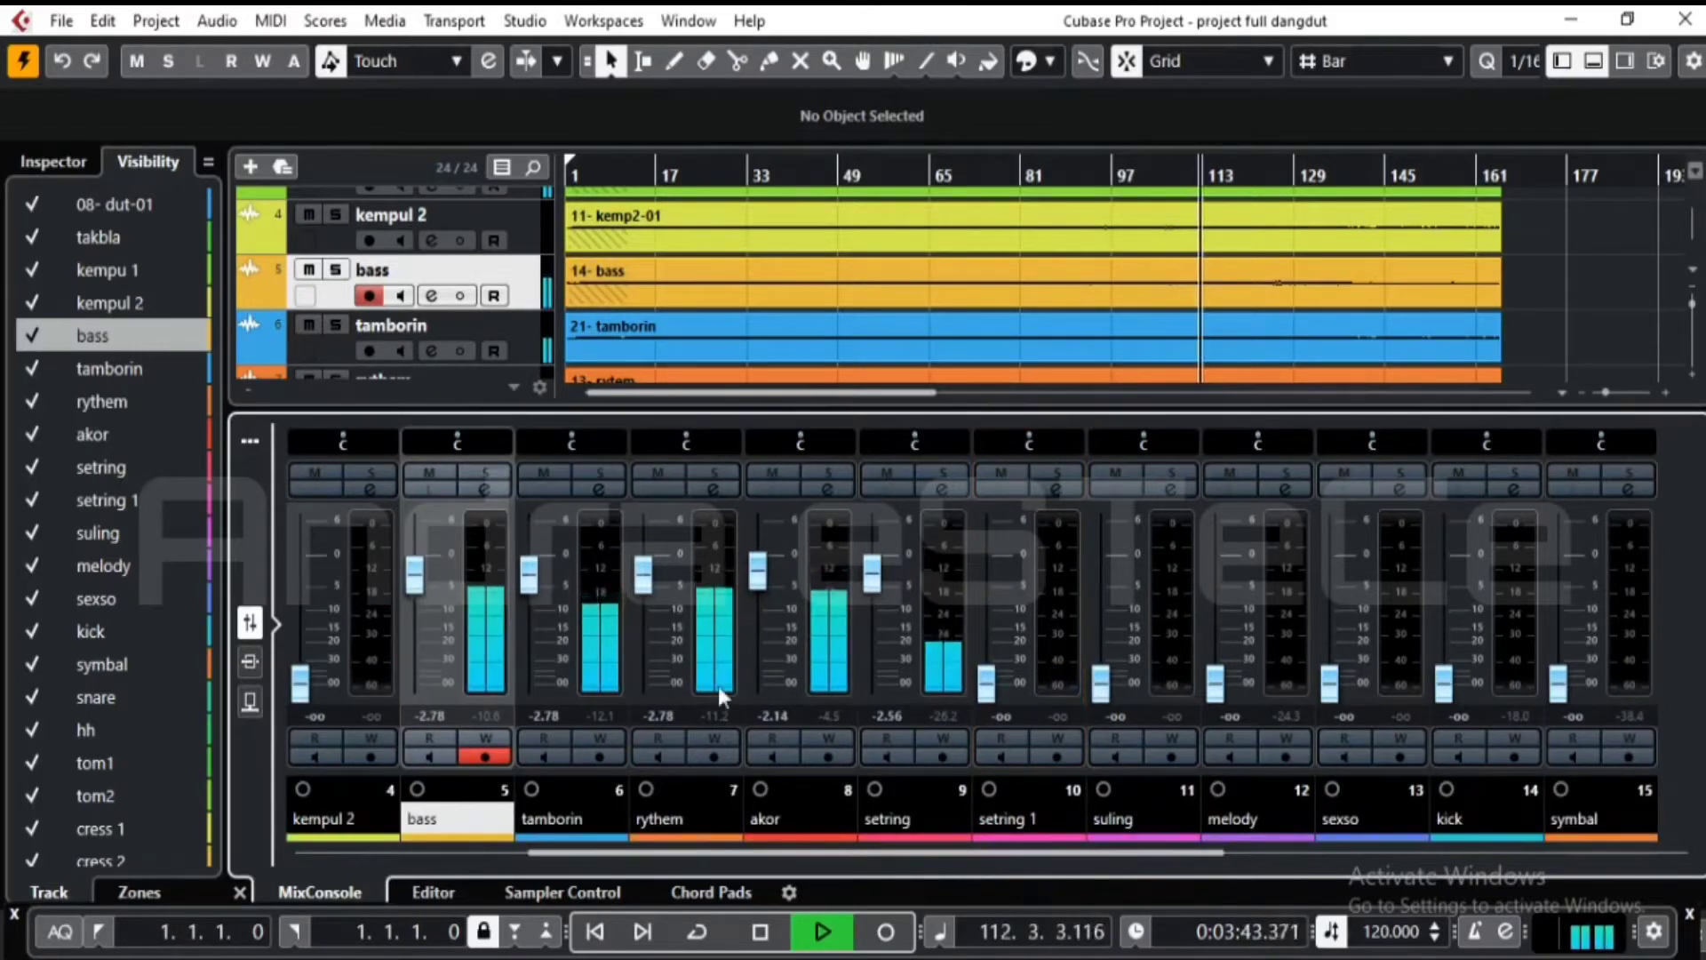
# - Select the setring track, enlarge its track height and move playback to about bar 37
pyautogui.click(85, 470)
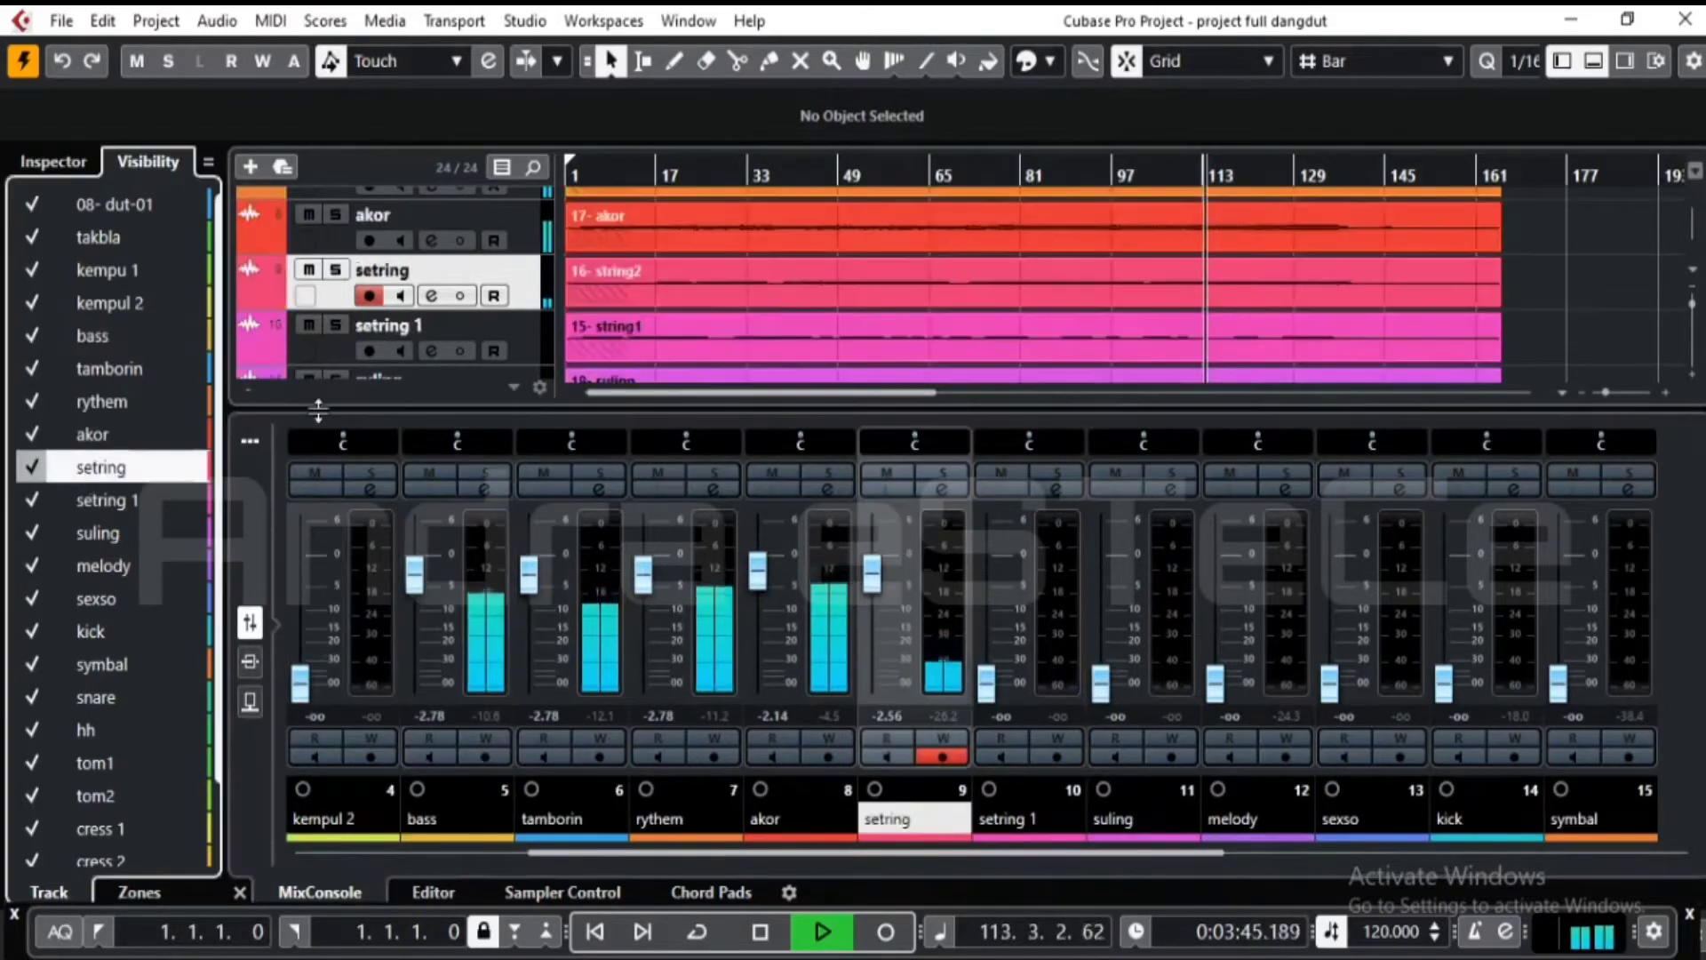
pyautogui.click(431, 297)
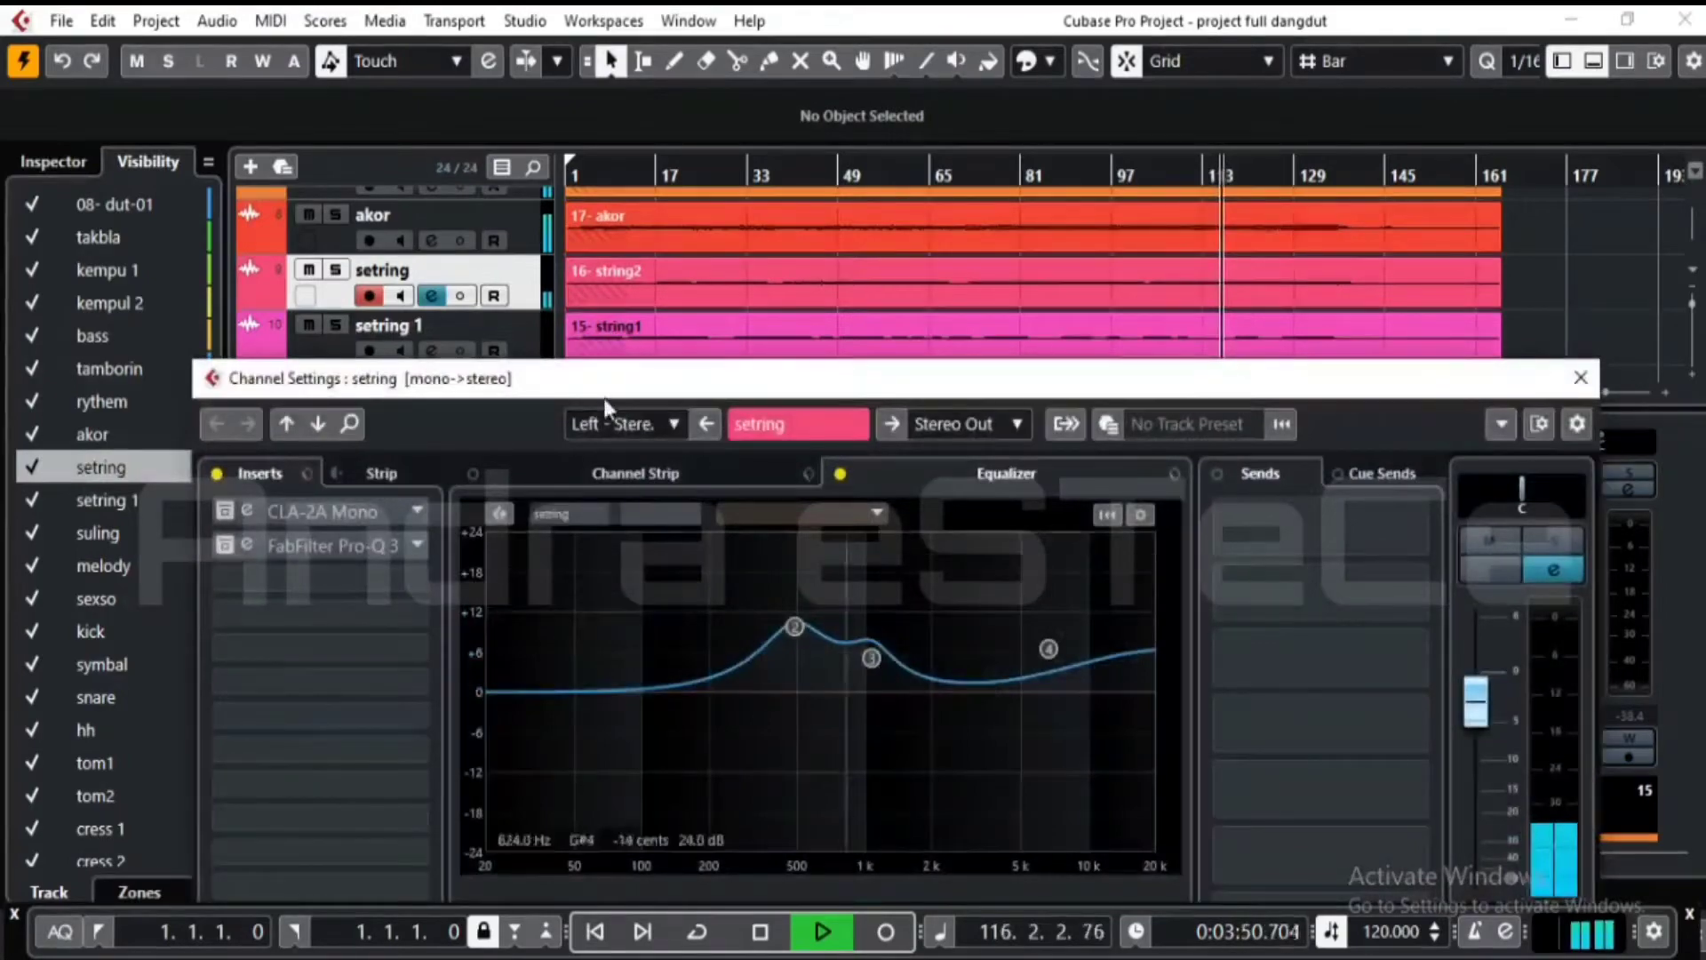
pyautogui.moveTo(455, 382); pyautogui.dragTo(425, 437)
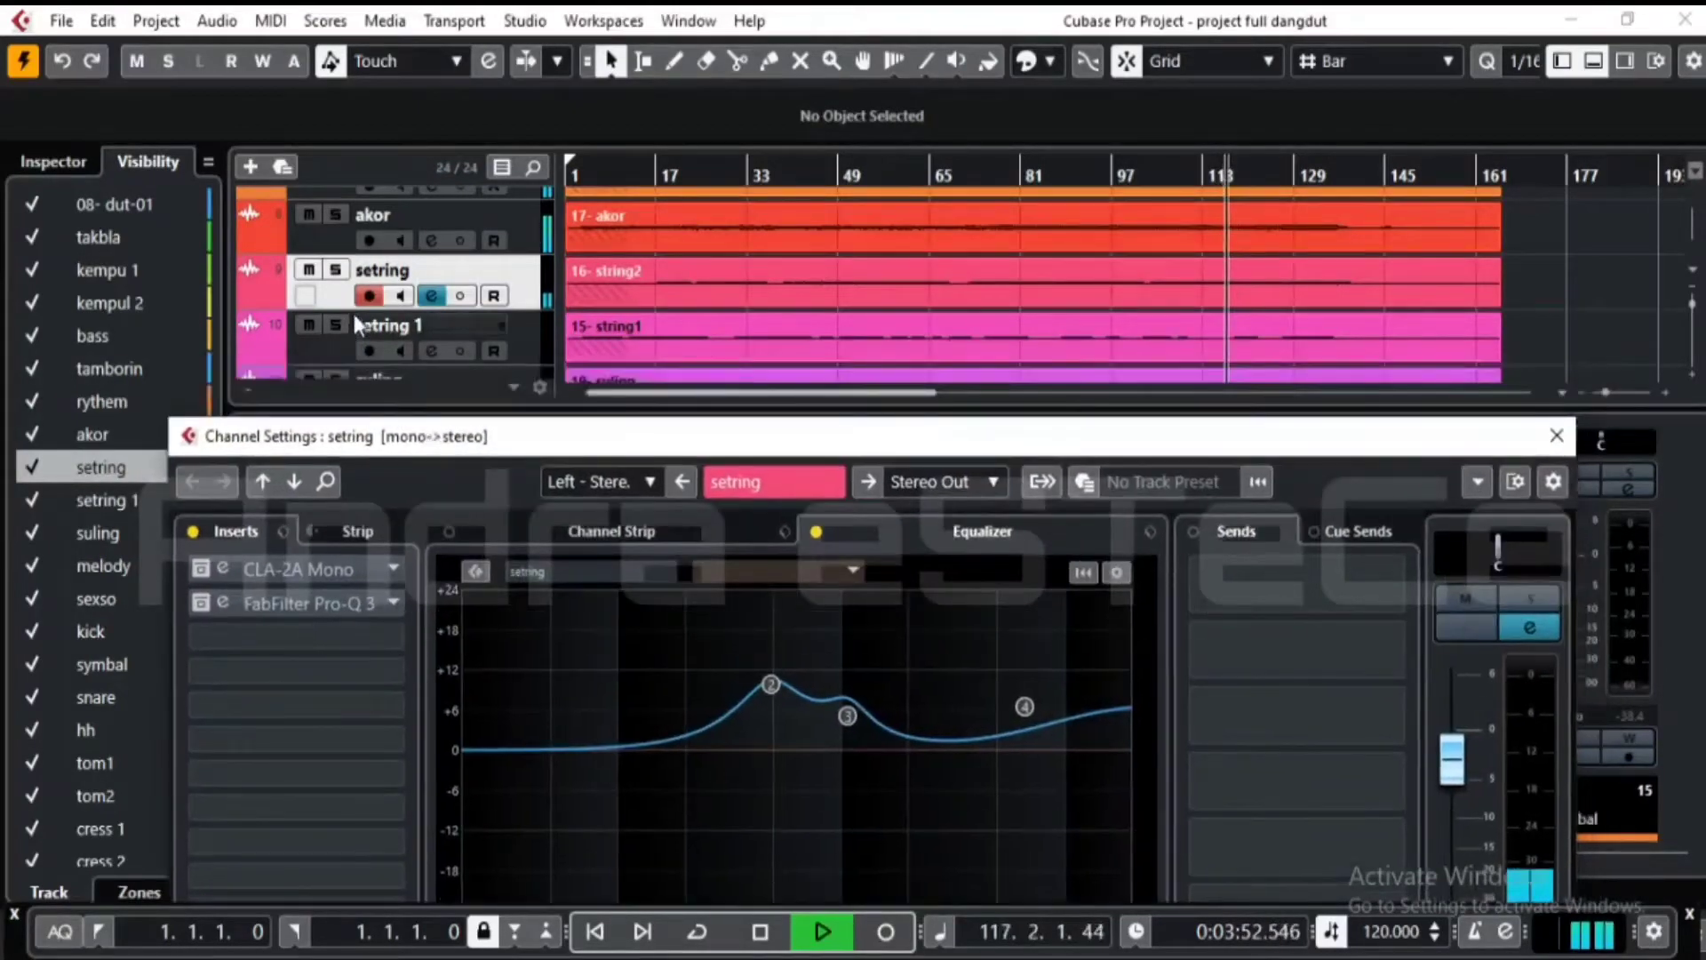
pyautogui.moveTo(351, 308); pyautogui.dragTo(362, 371)
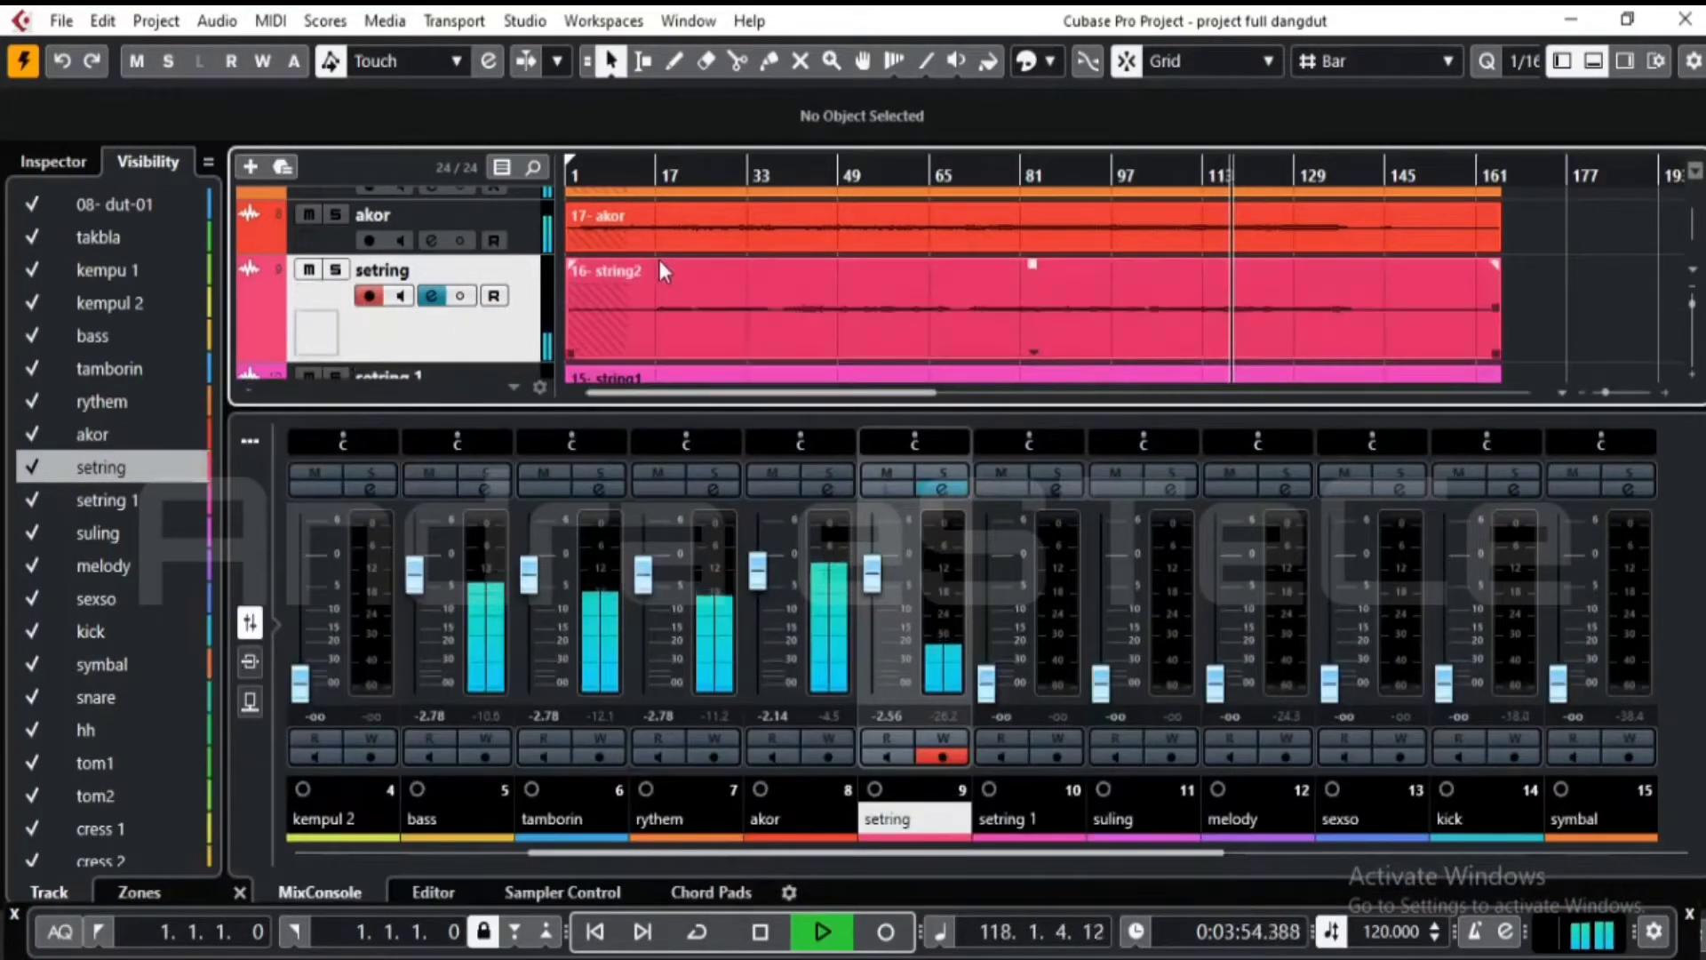
pyautogui.click(770, 175)
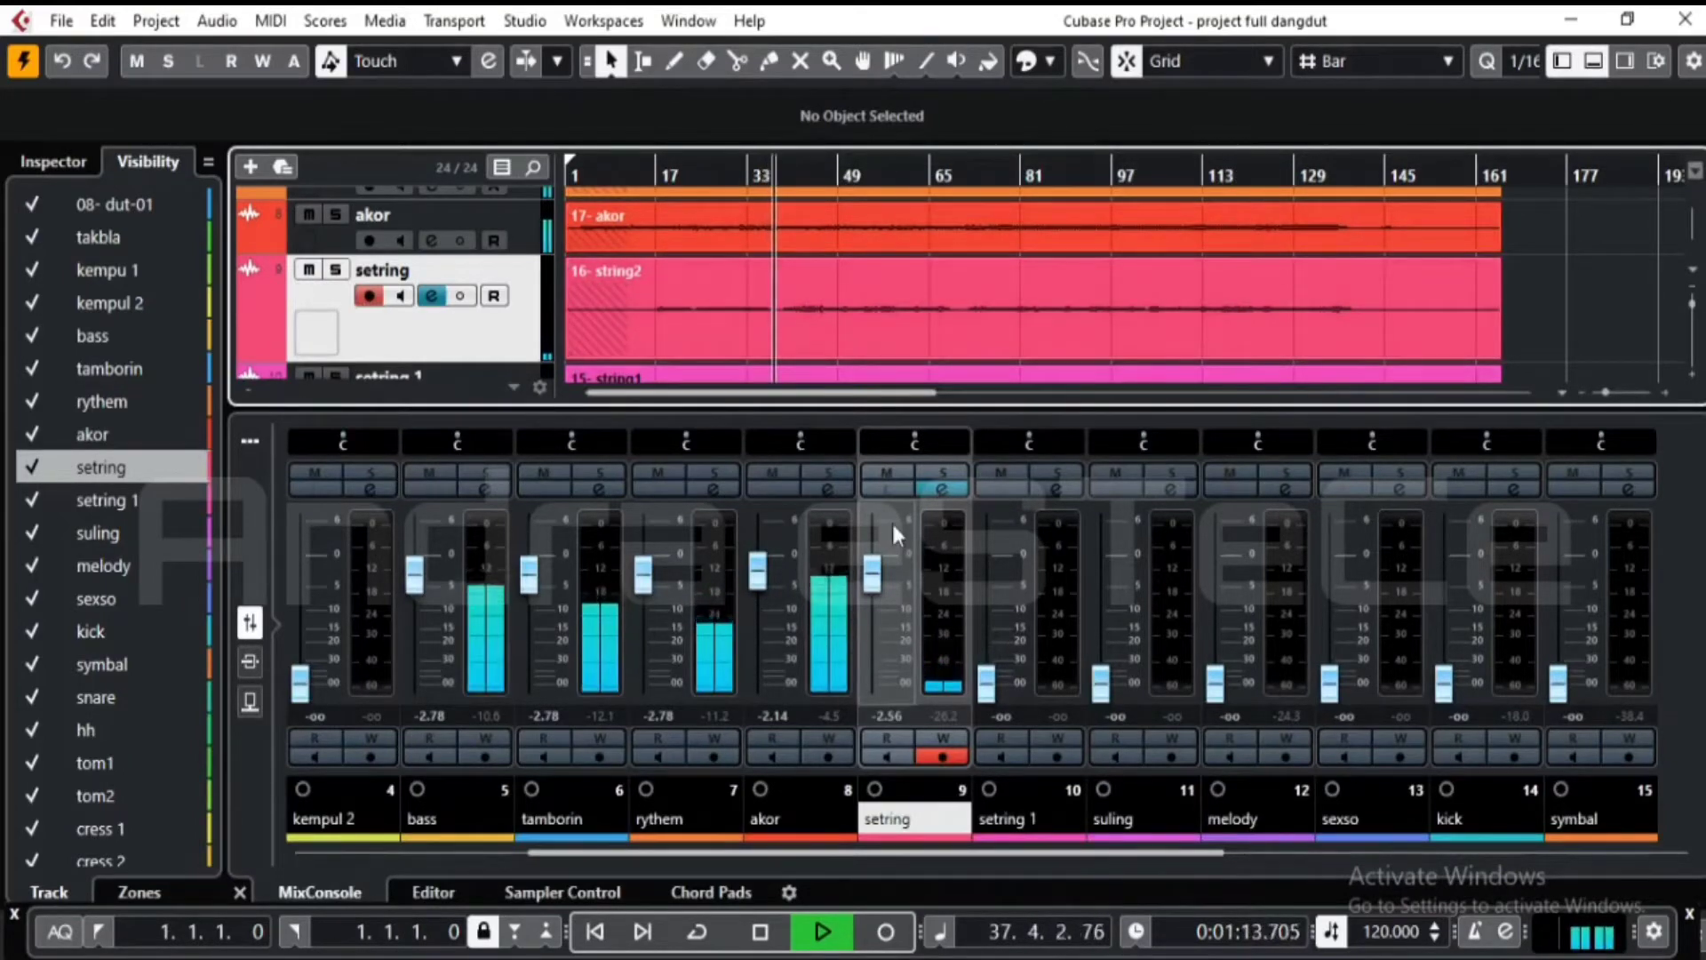
# - Take setring's channel equalizer and CLA-2A Mono insert out of bypass and check the compressor's settings
pyautogui.click(432, 296)
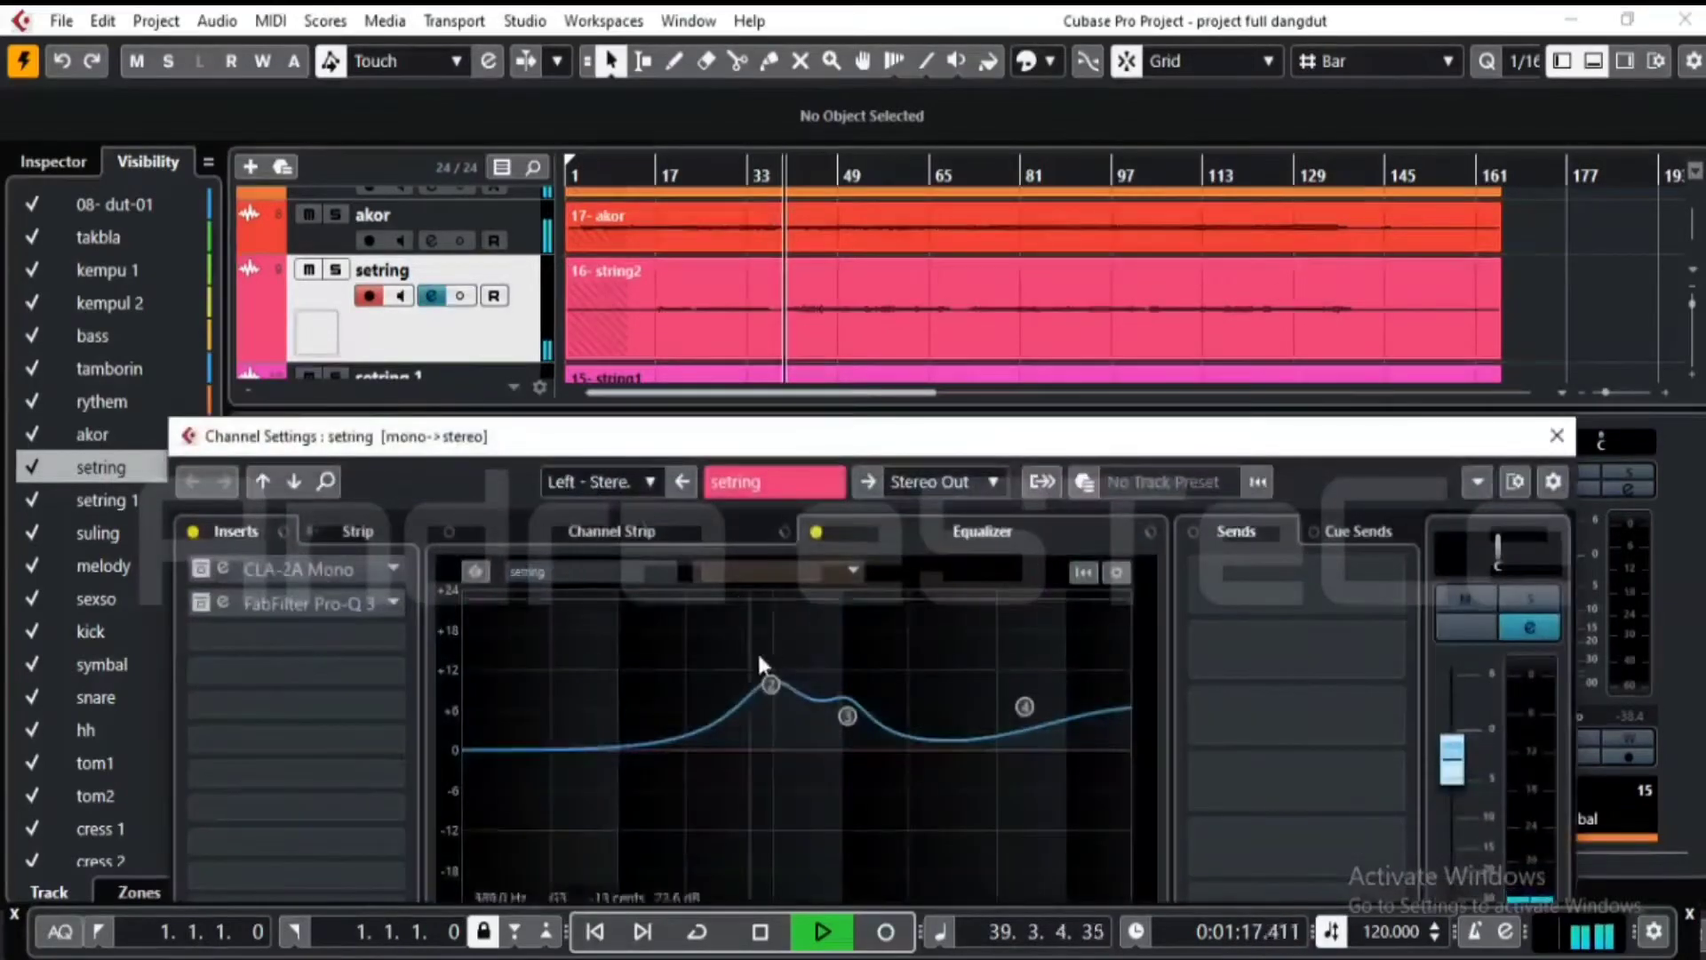
pyautogui.click(815, 532)
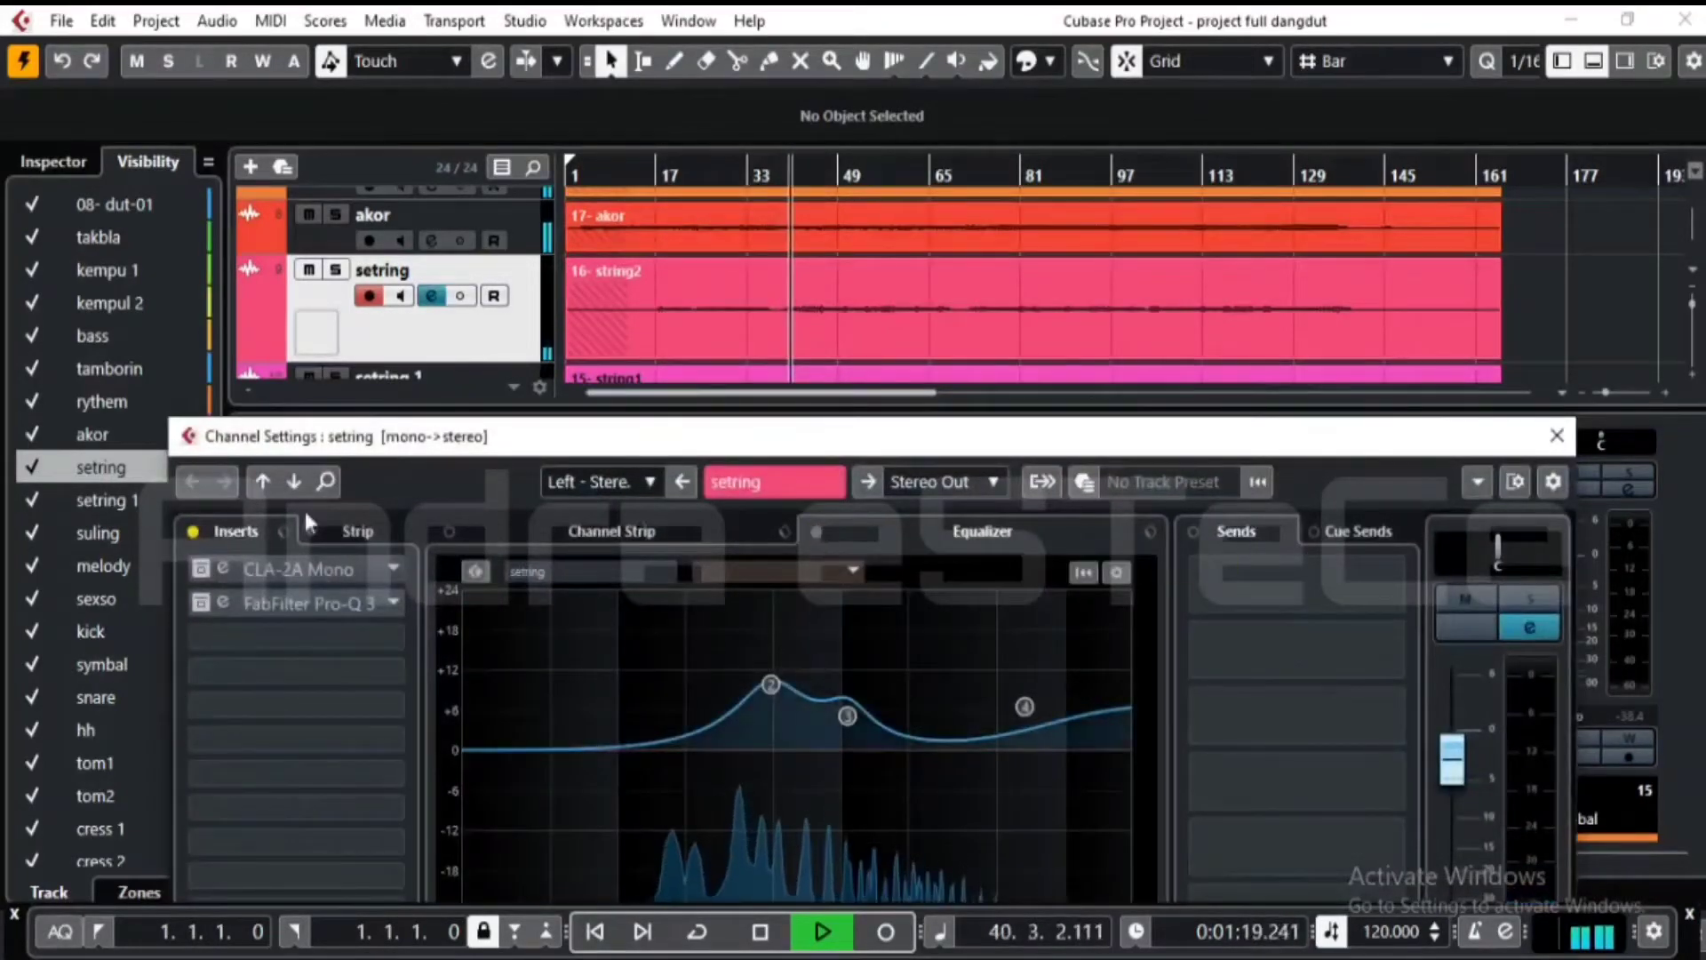
pyautogui.click(200, 568)
pyautogui.click(211, 572)
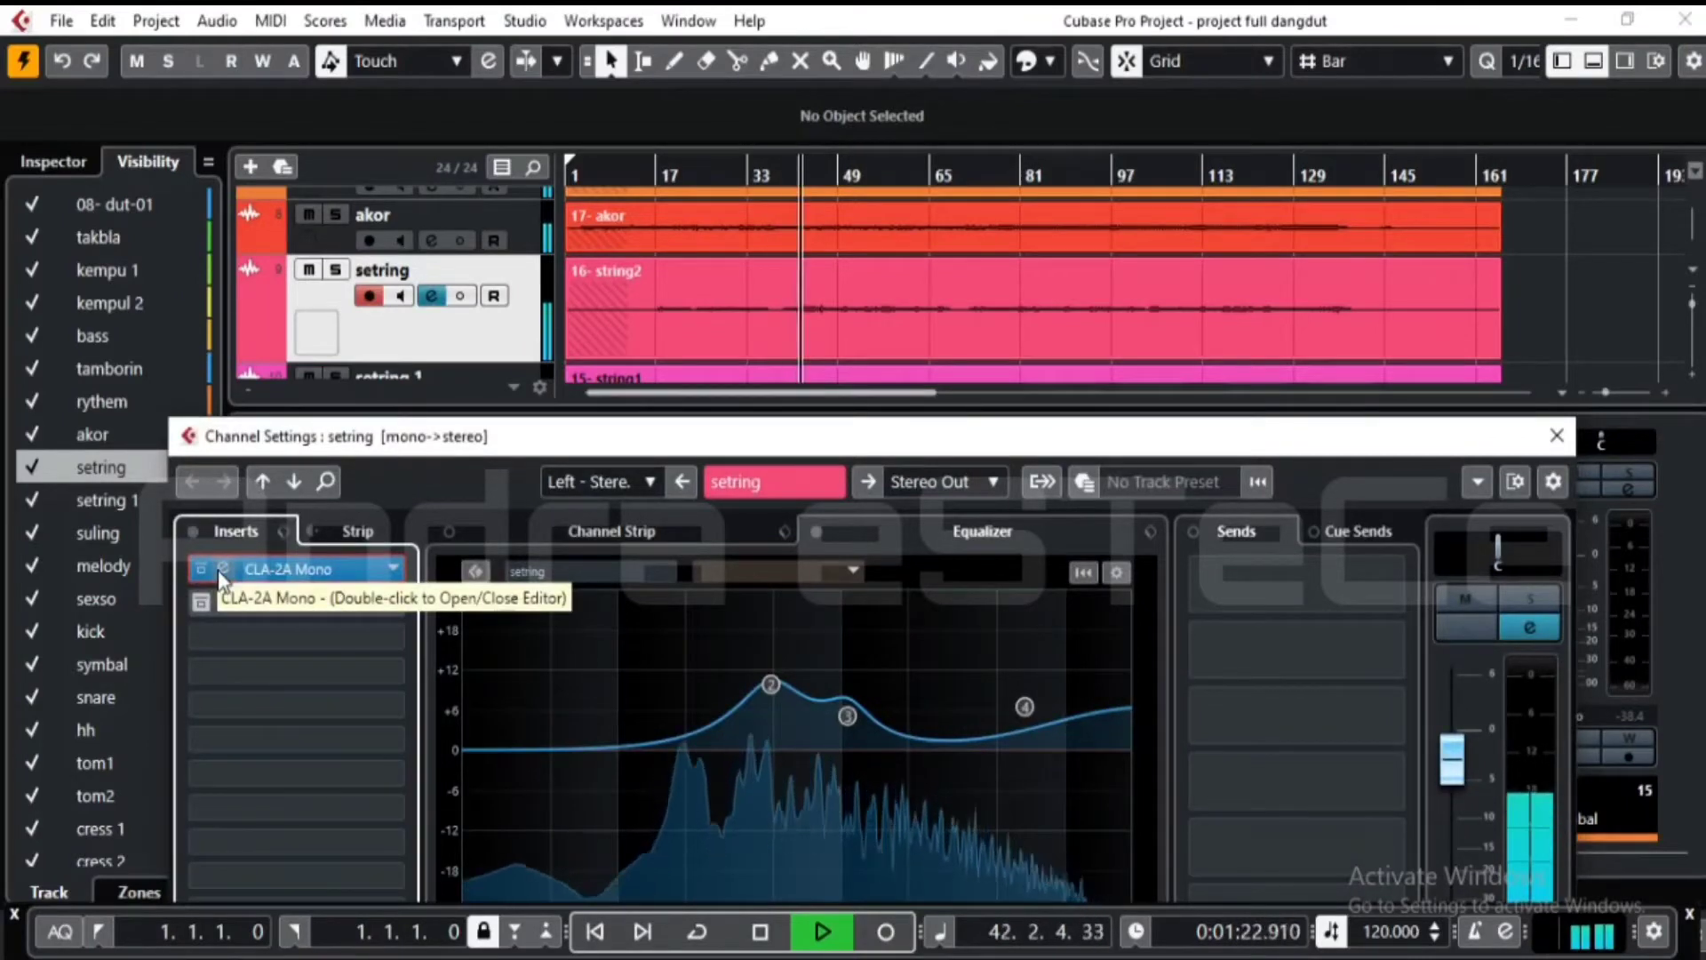
pyautogui.doubleClick(220, 573)
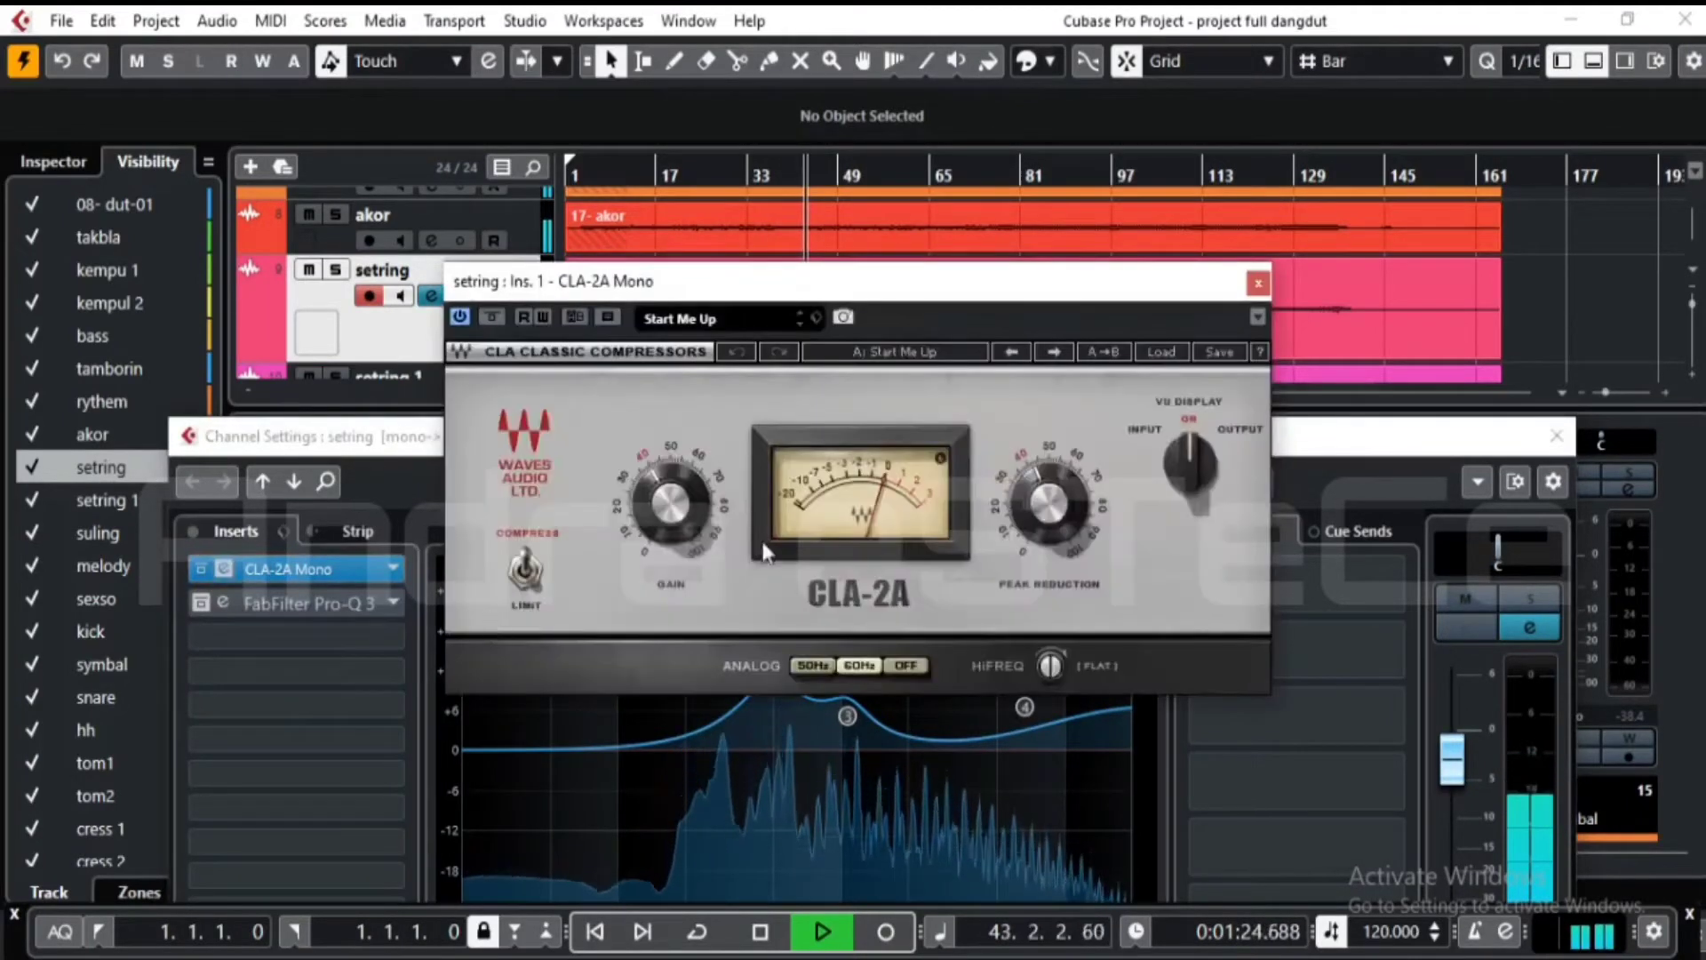
pyautogui.click(1258, 284)
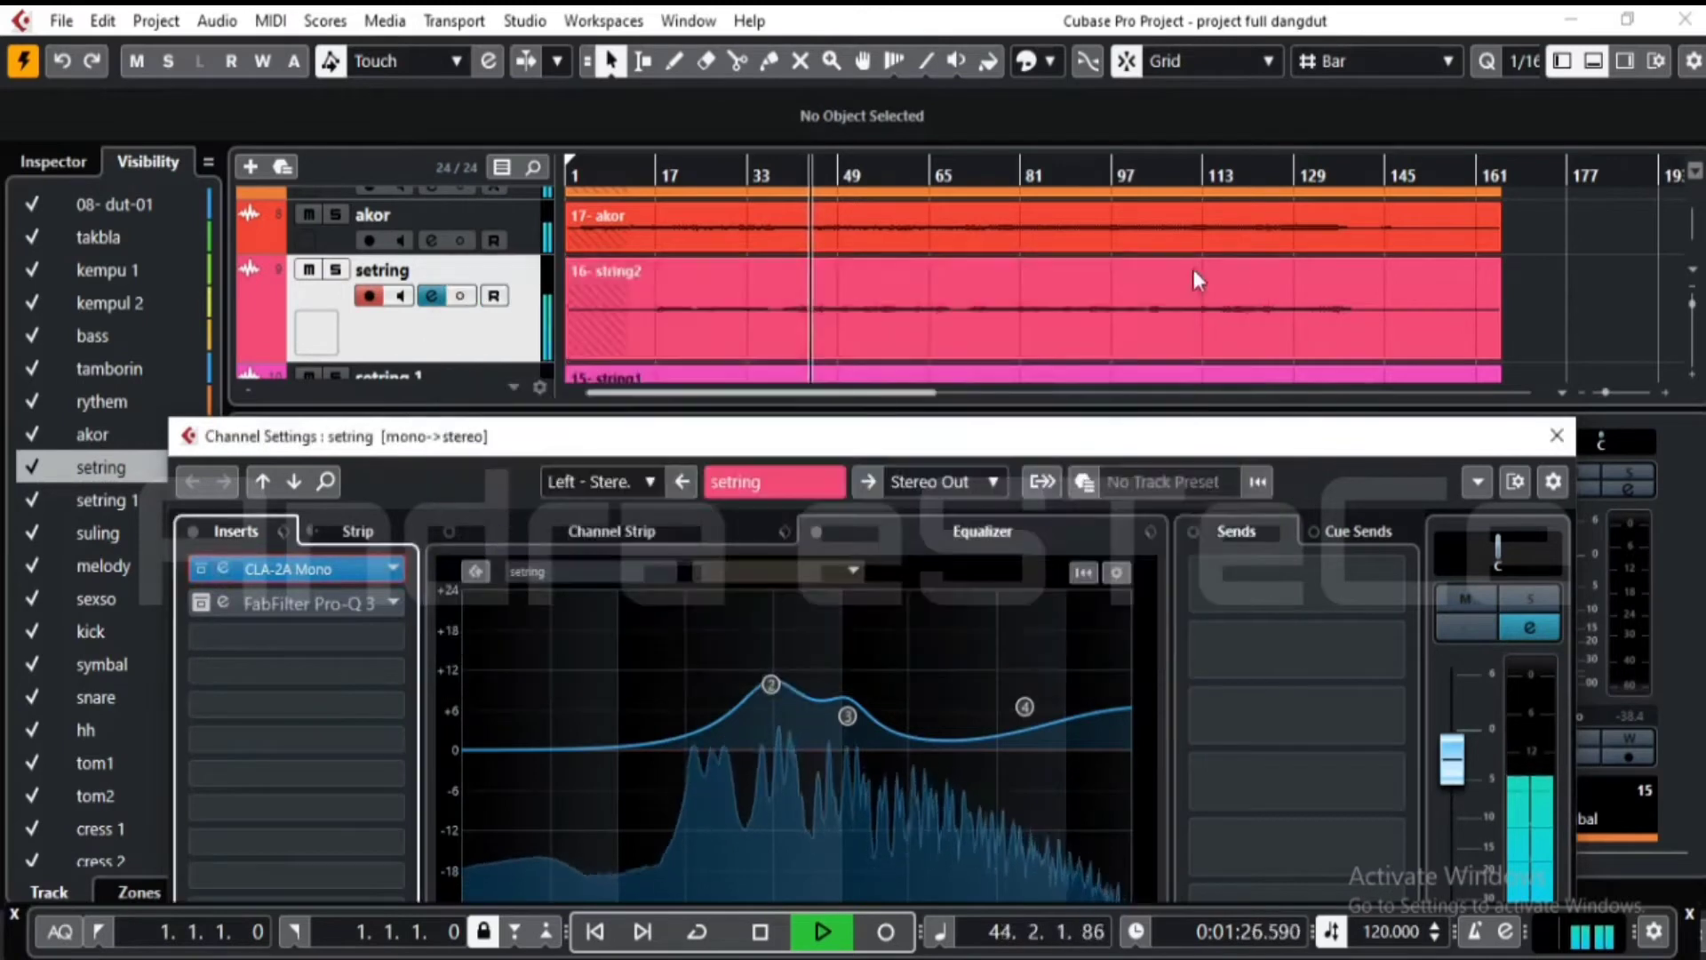
# - Take setring's FabFilter Pro-Q 3 out of bypass and add a low-shelf cut of about -7.76 dB near 24 Hz
pyautogui.click(209, 608)
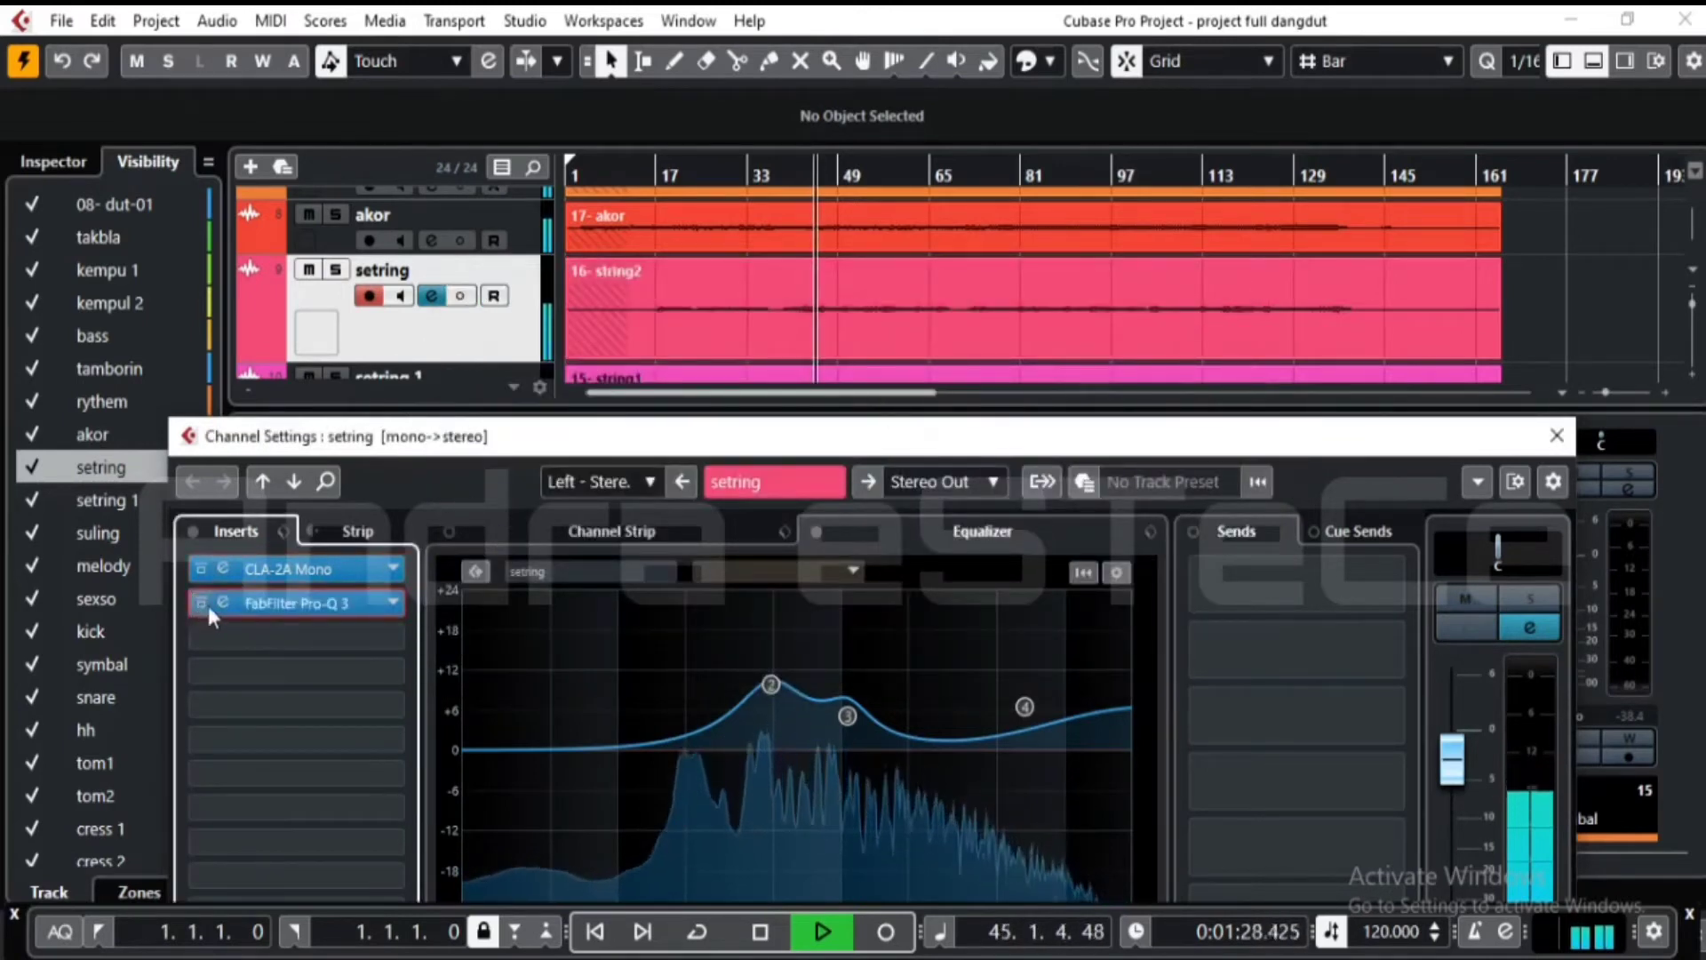
pyautogui.click(223, 602)
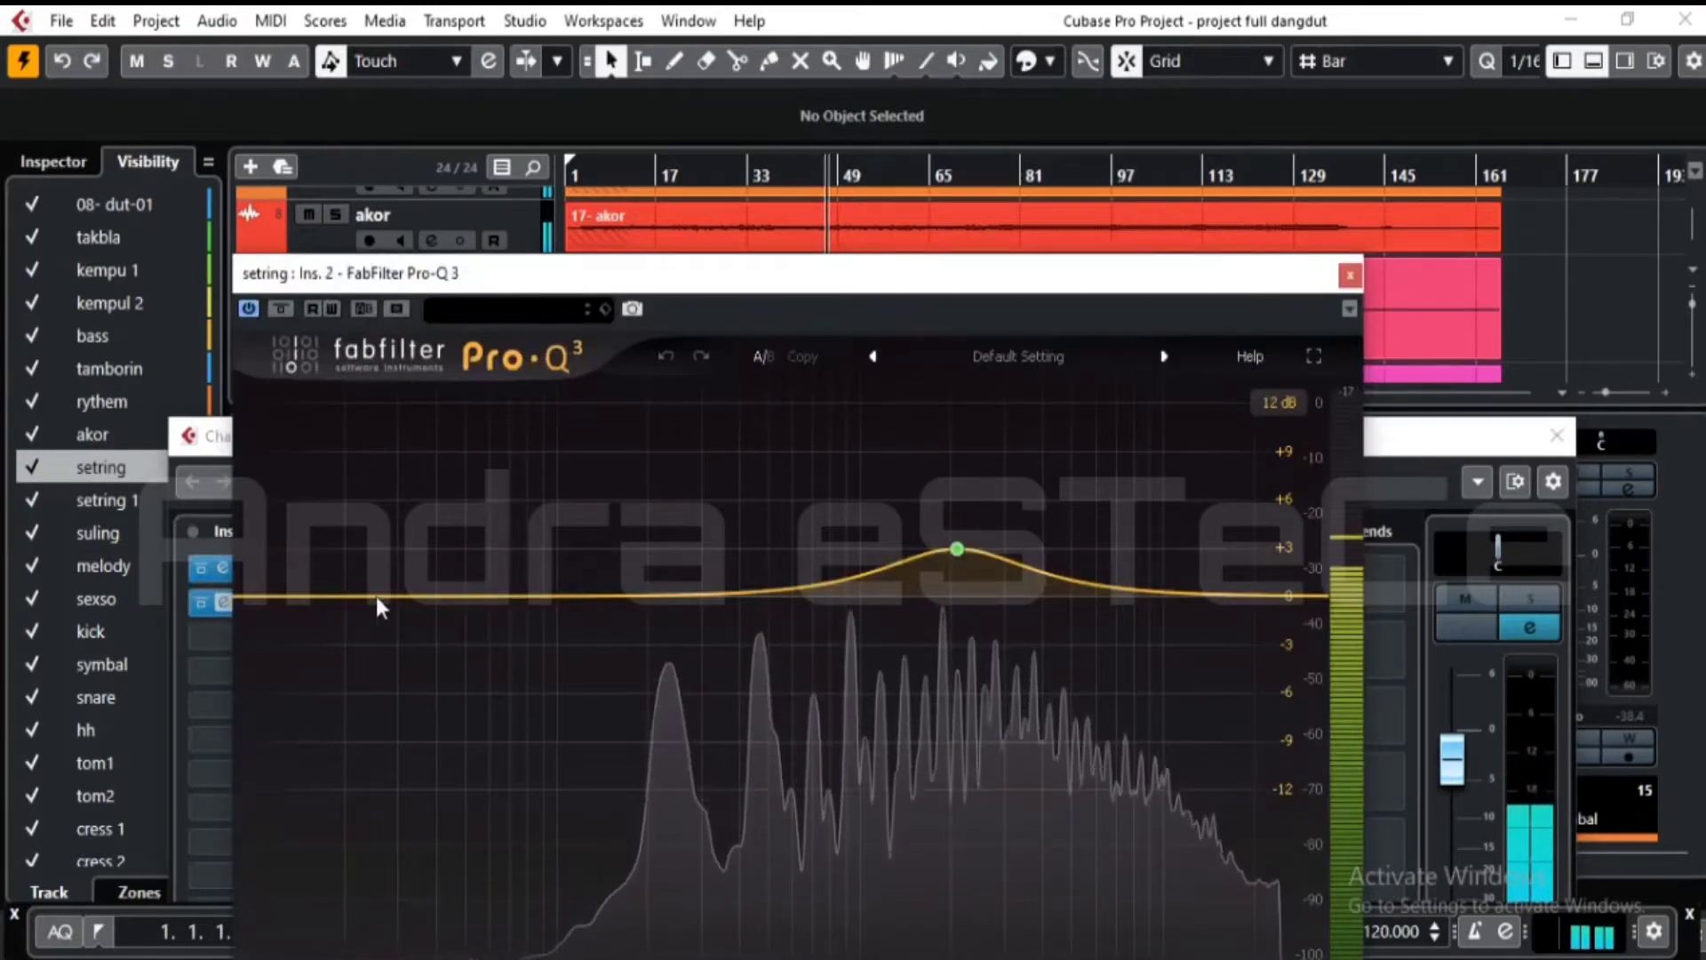
pyautogui.moveTo(376, 594); pyautogui.dragTo(369, 658)
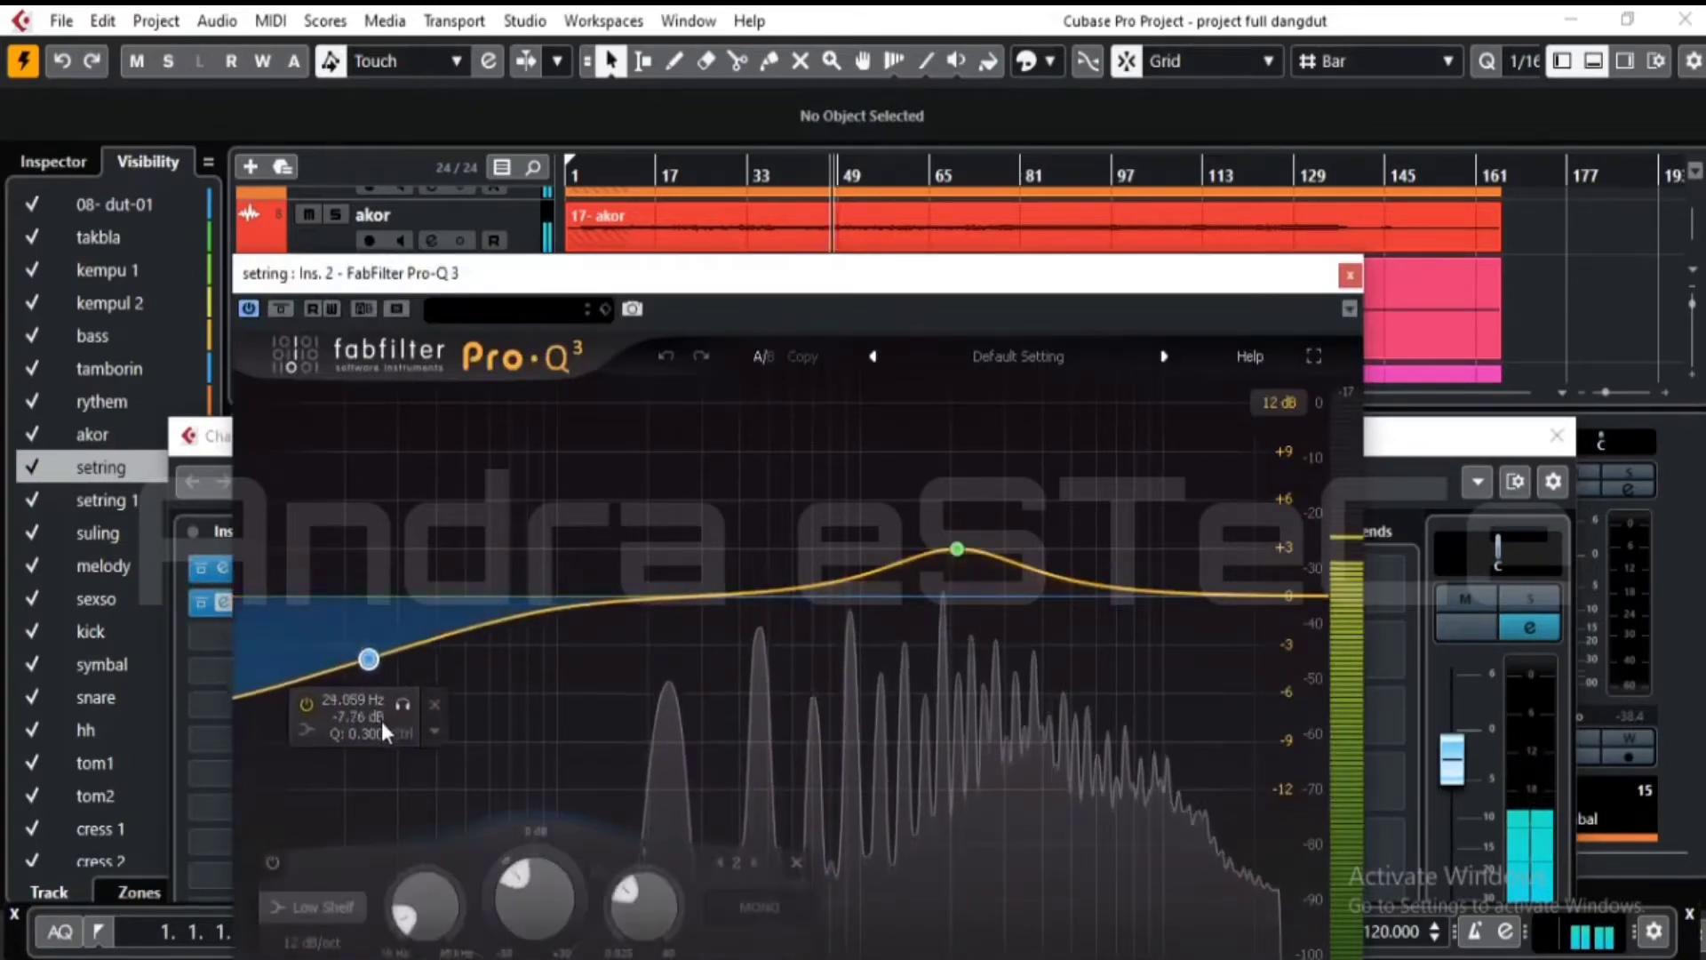
pyautogui.click(1350, 278)
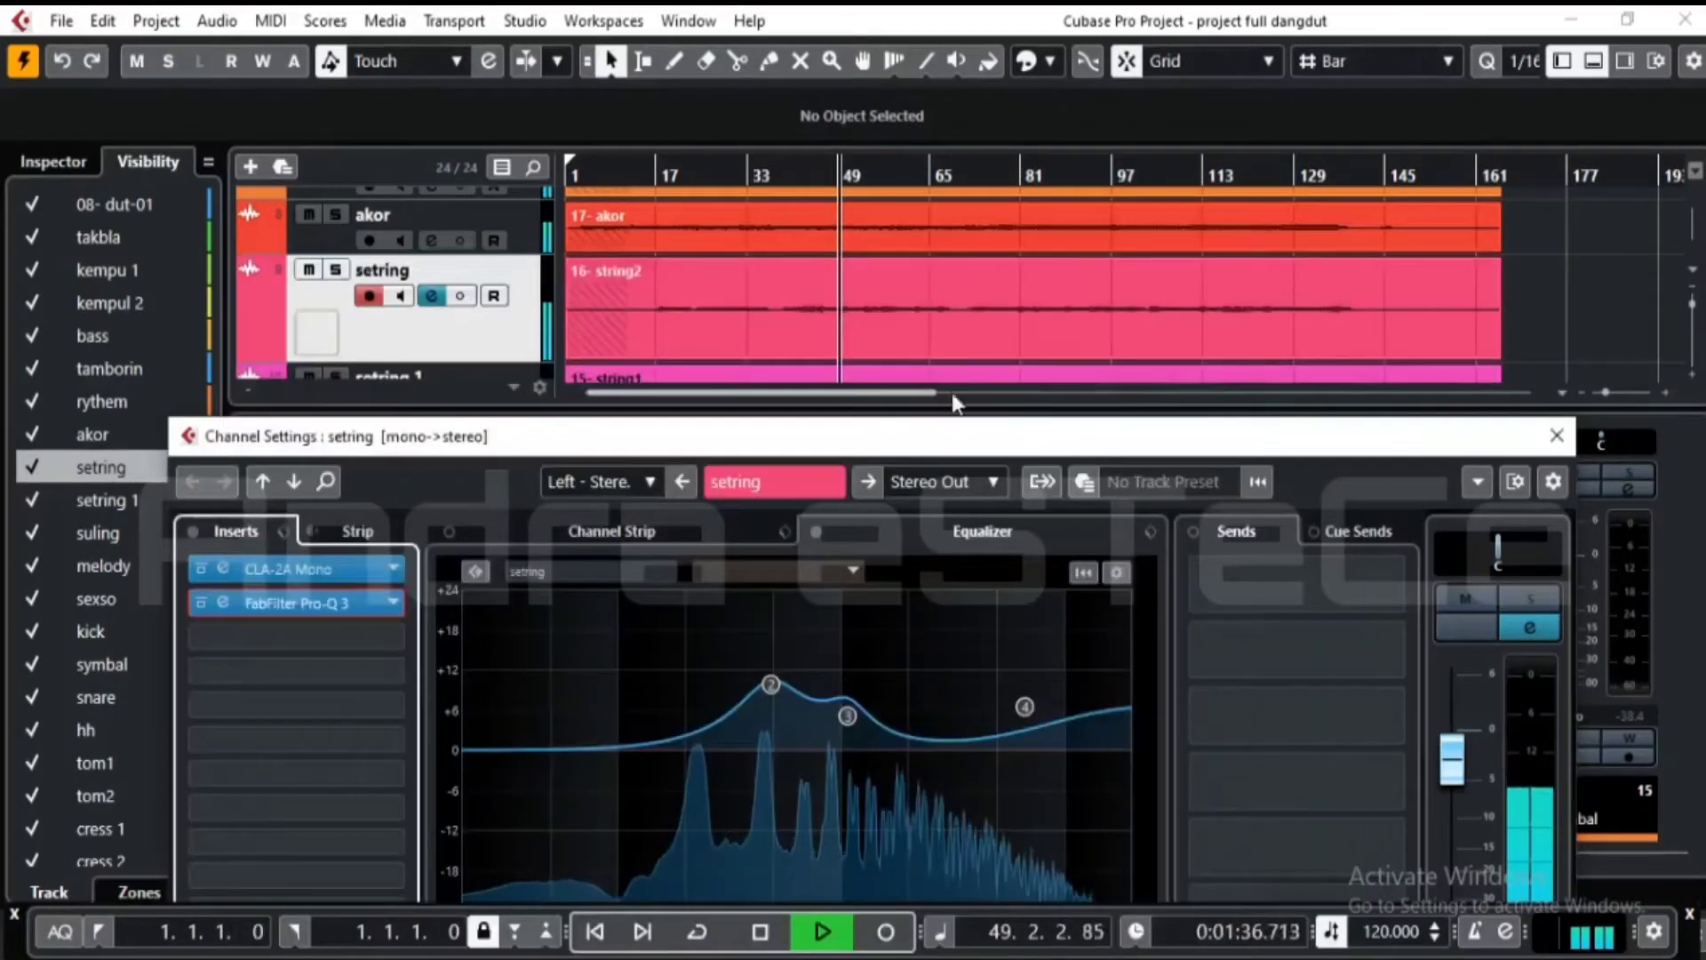
# - Solo setring to review its equalizer and Pro-Q 3 curves, release the solo and reduce the track height
pyautogui.click(335, 271)
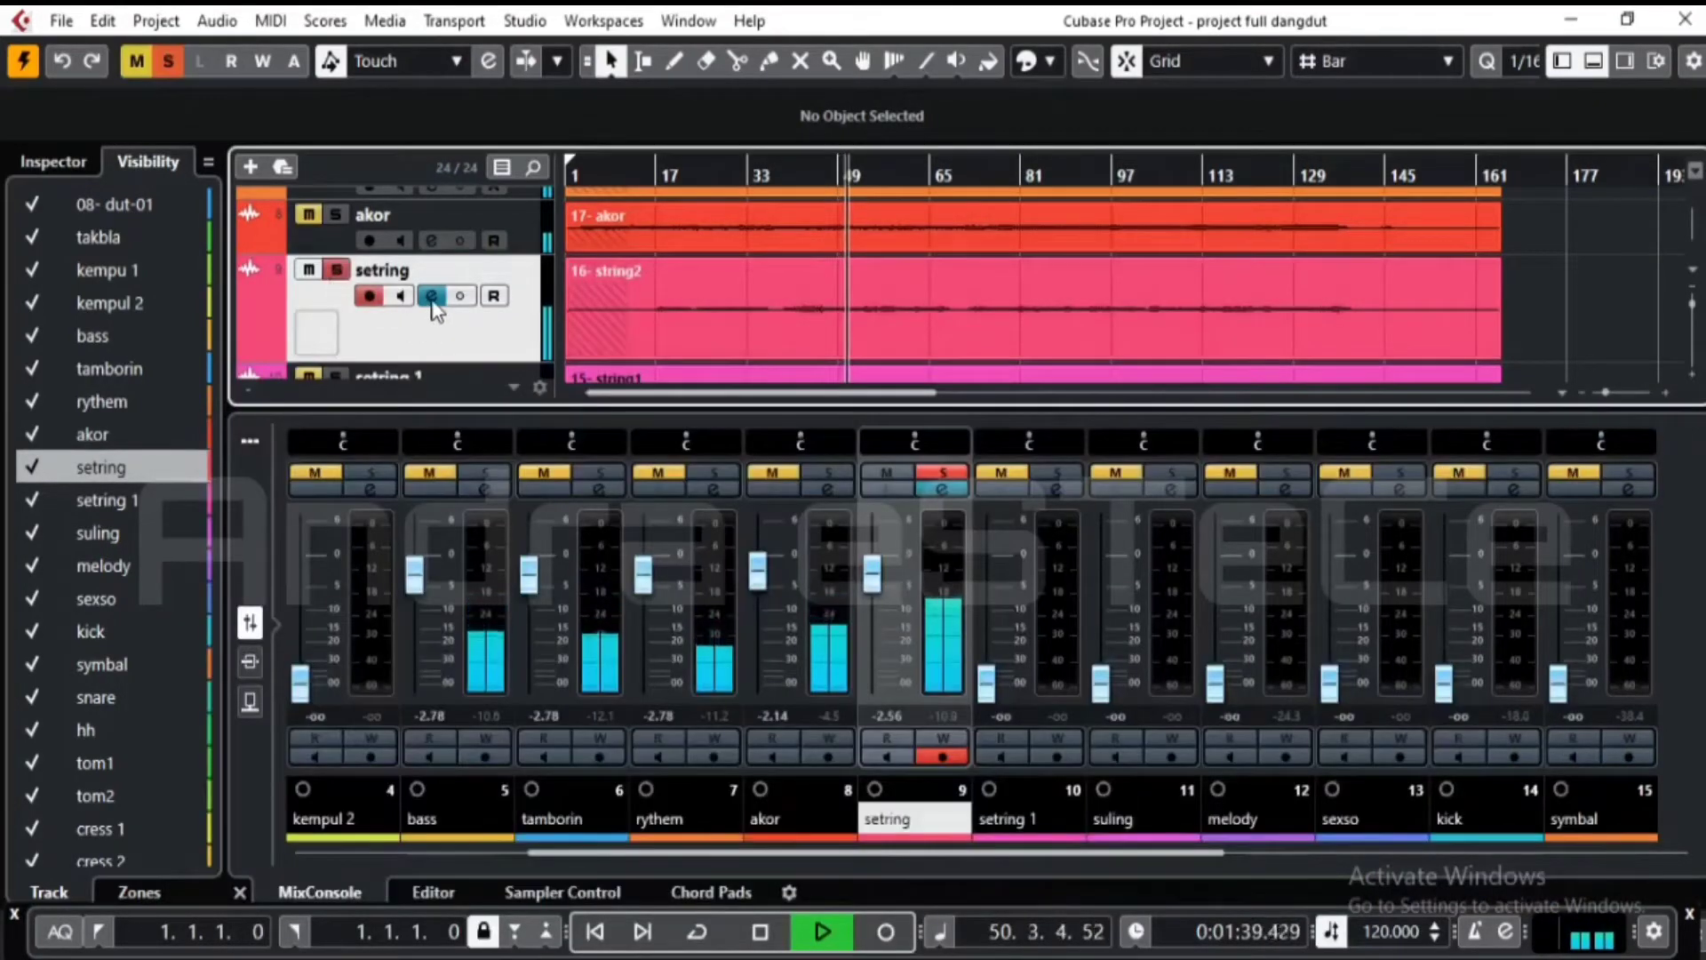
pyautogui.click(431, 298)
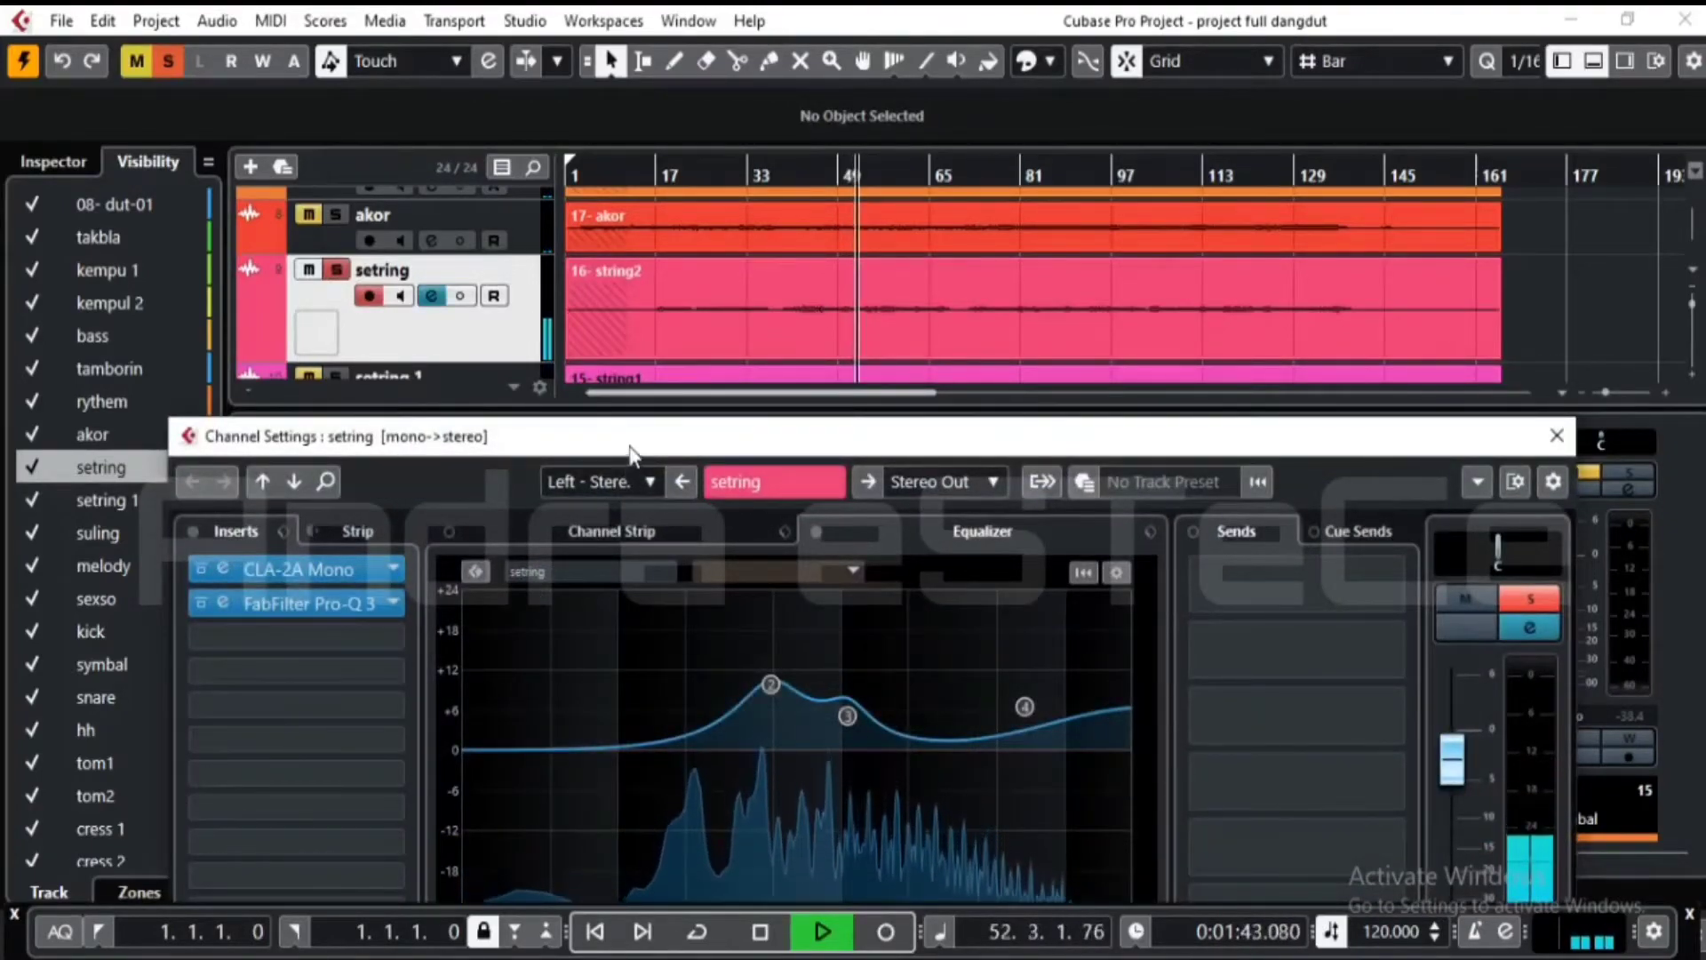
pyautogui.moveTo(631, 454); pyautogui.dragTo(626, 363)
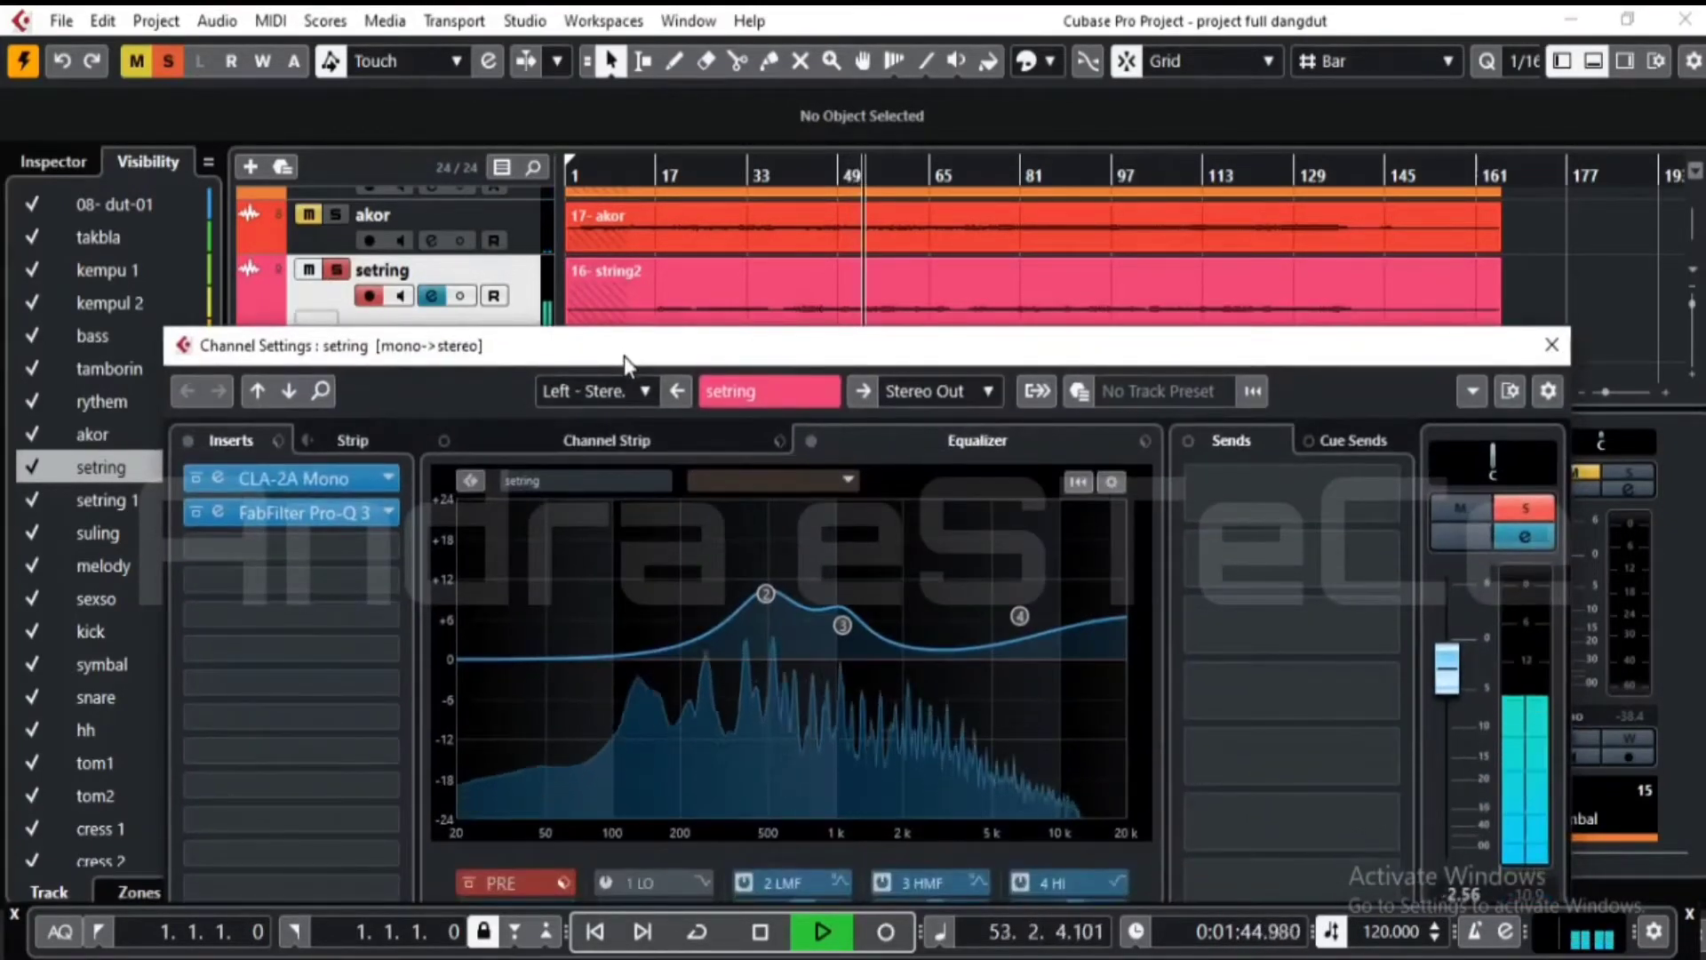
pyautogui.moveTo(626, 364); pyautogui.dragTo(625, 455)
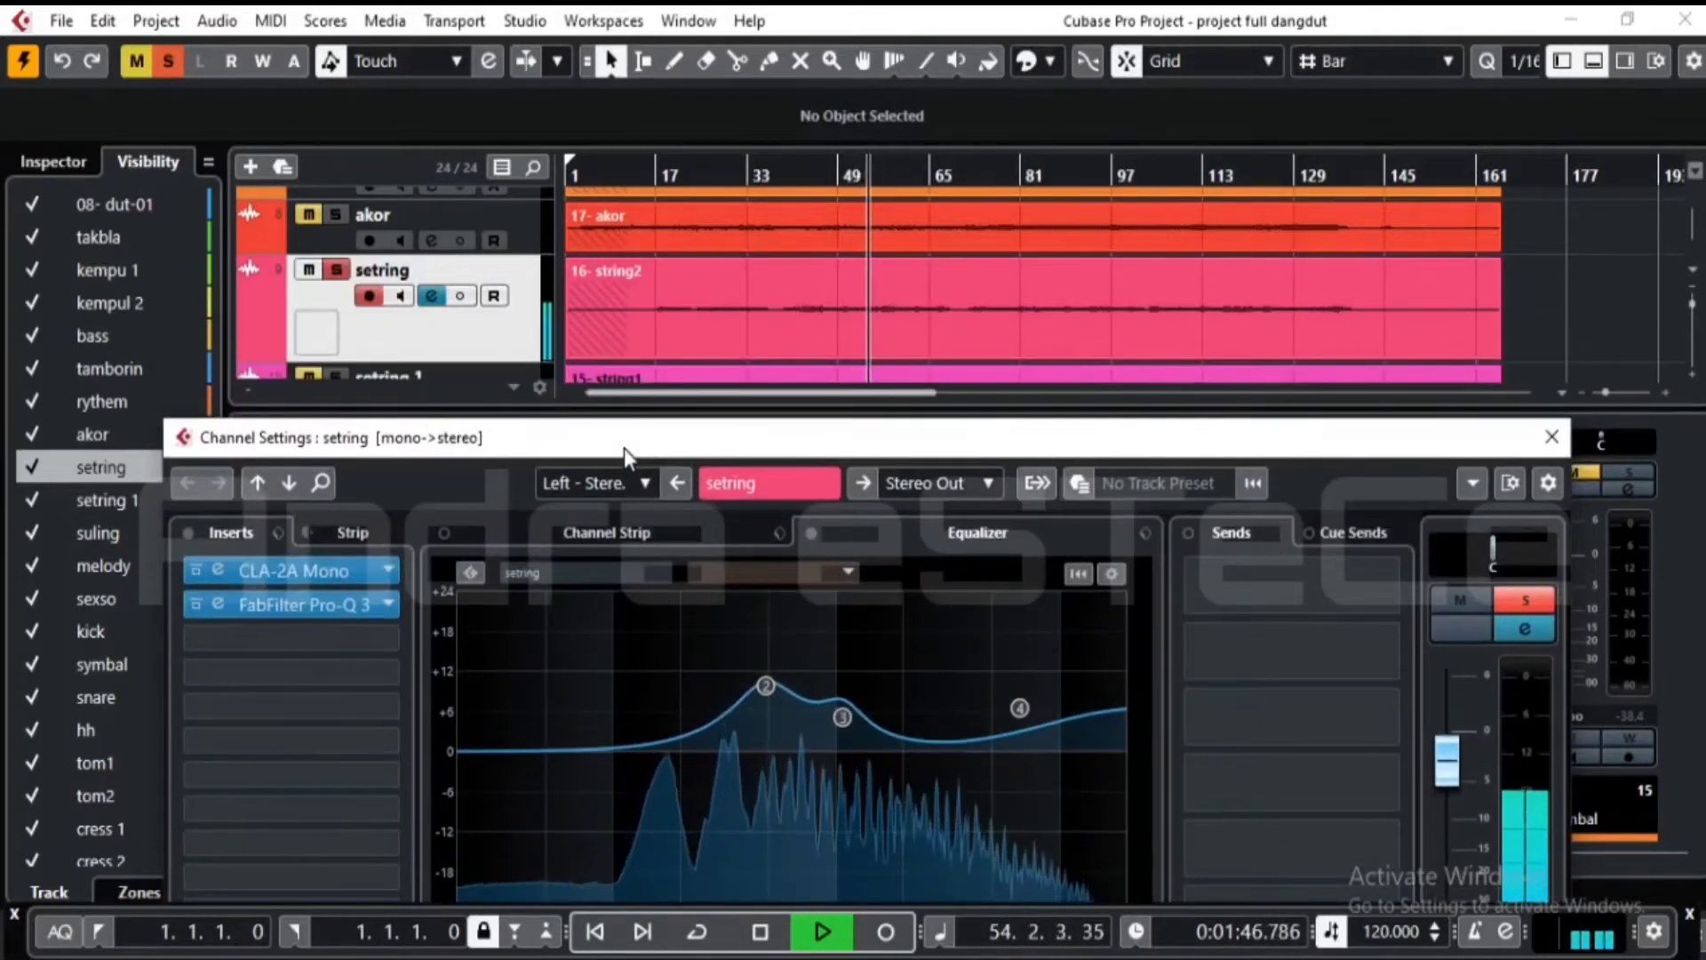
pyautogui.click(224, 606)
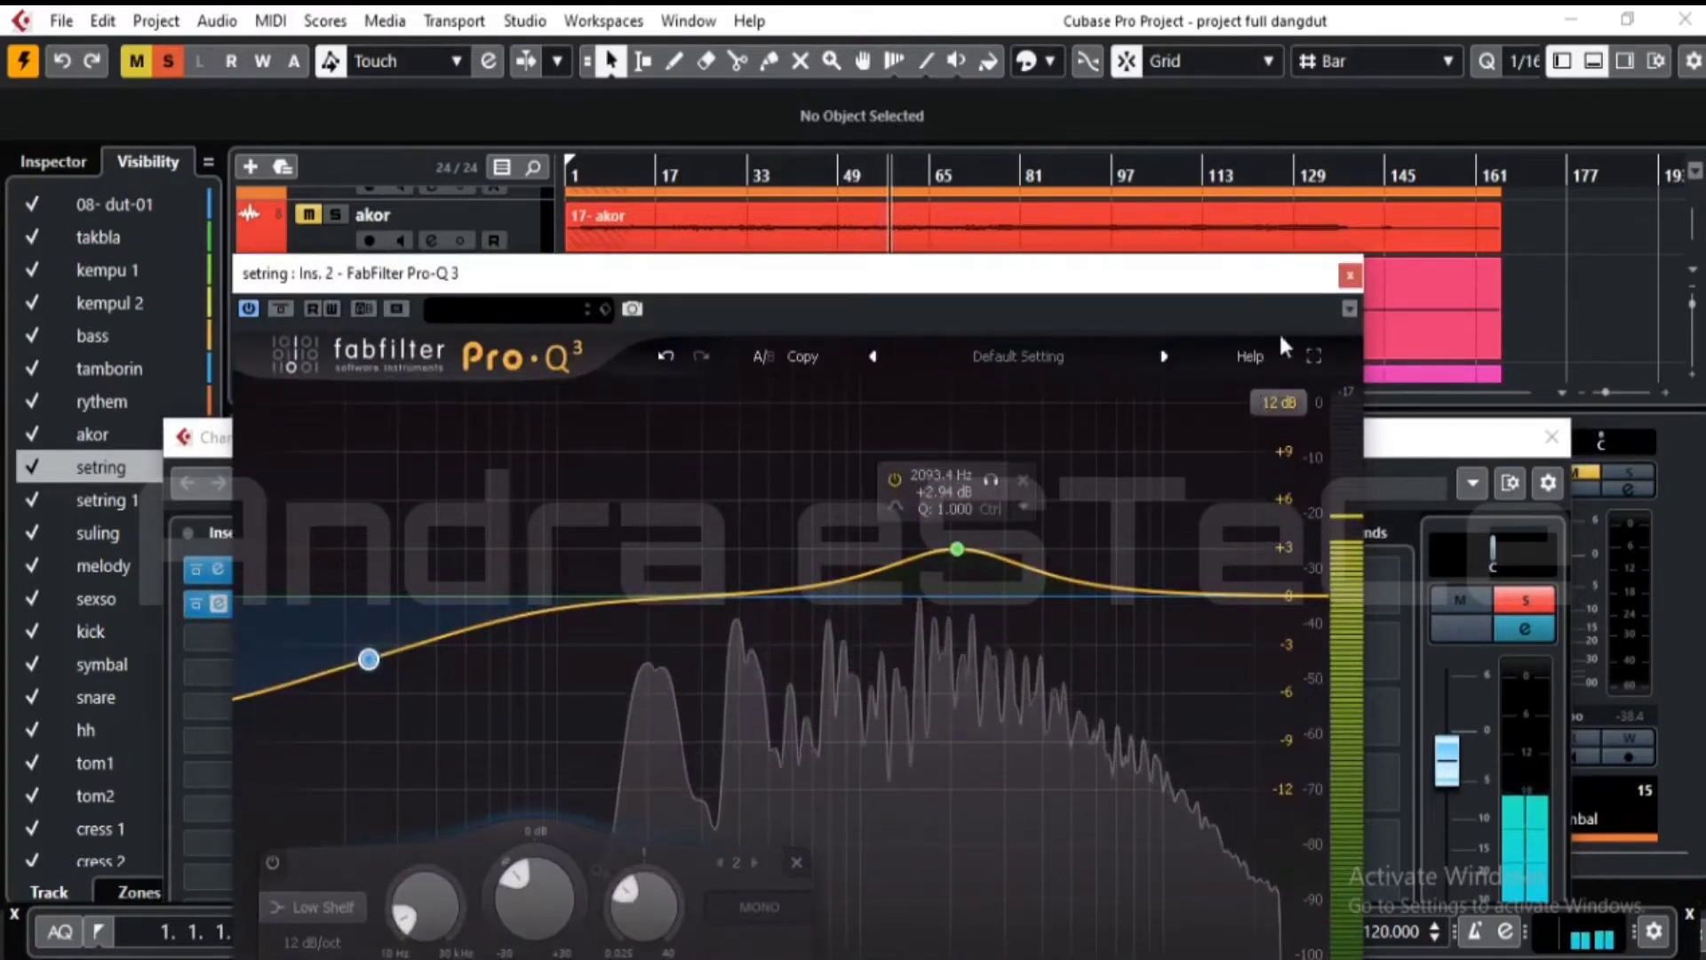
pyautogui.click(1348, 276)
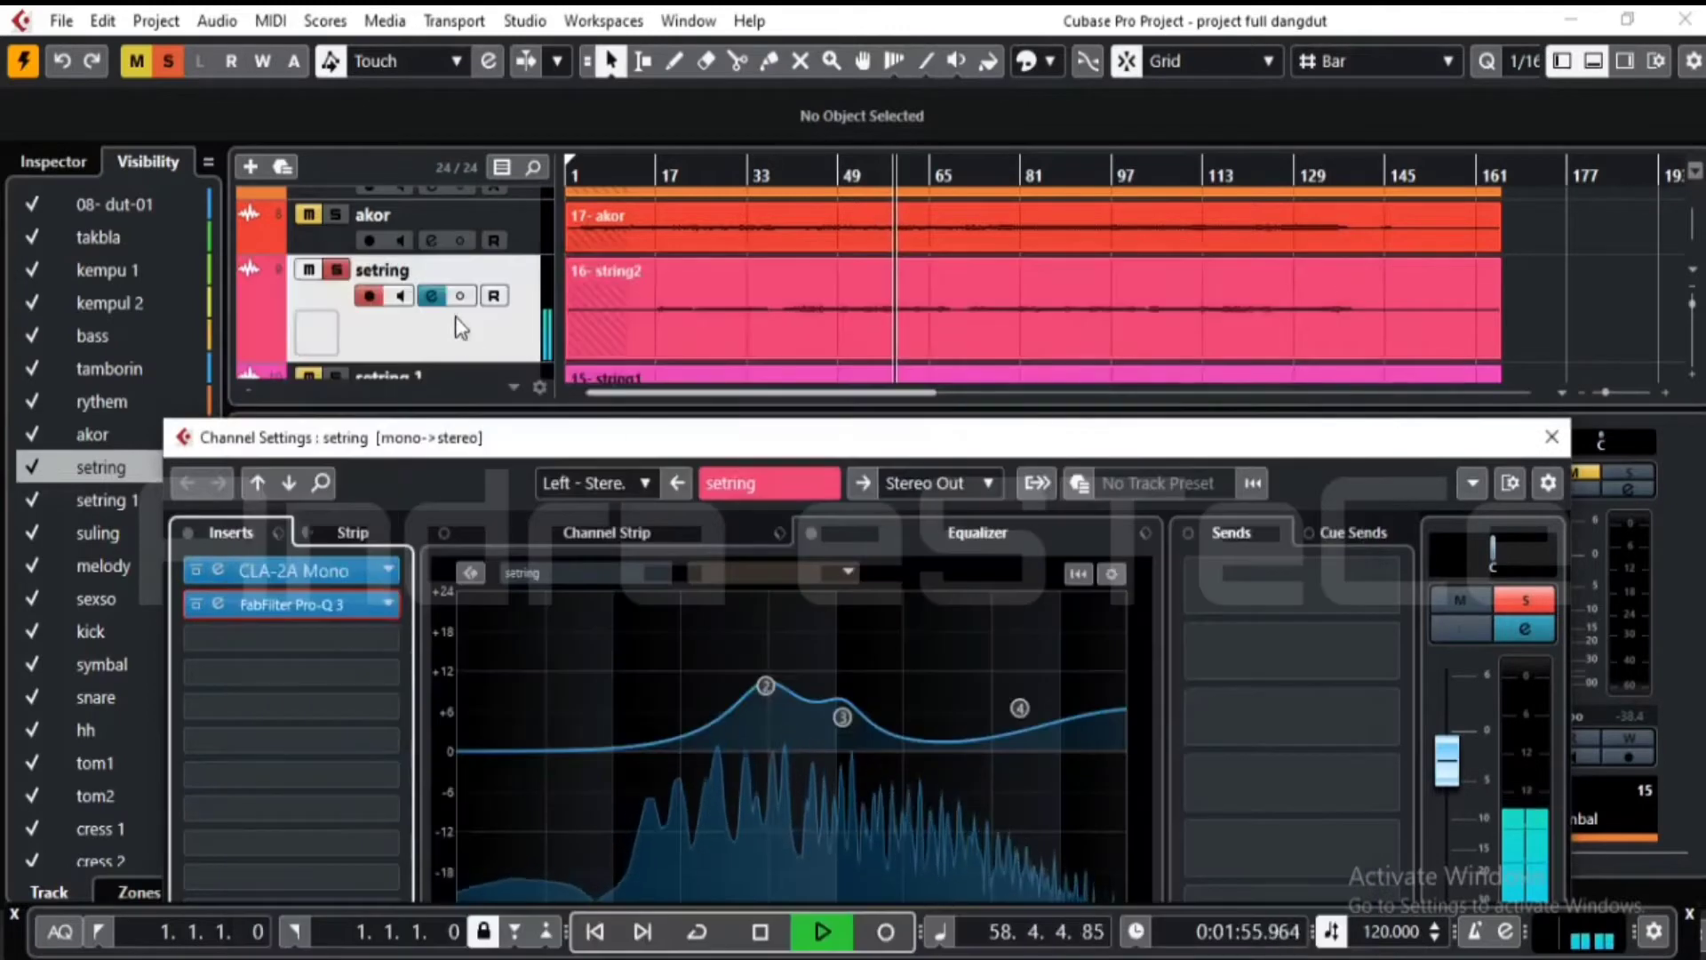
pyautogui.click(334, 270)
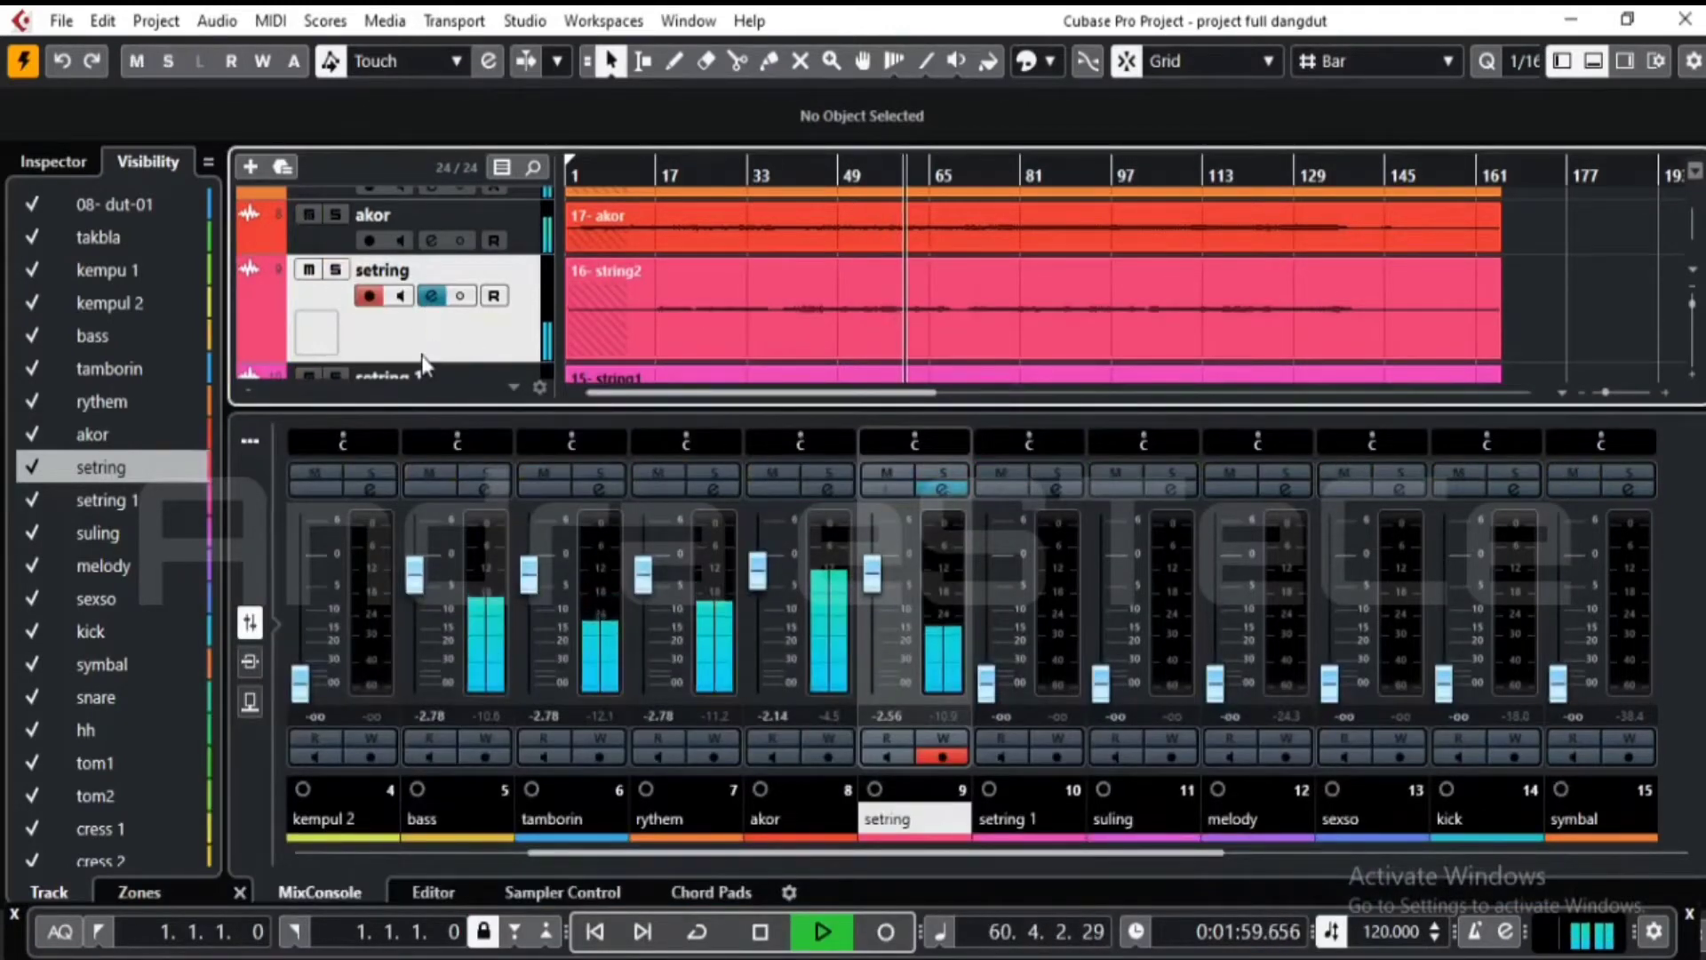
pyautogui.moveTo(429, 338); pyautogui.dragTo(430, 328)
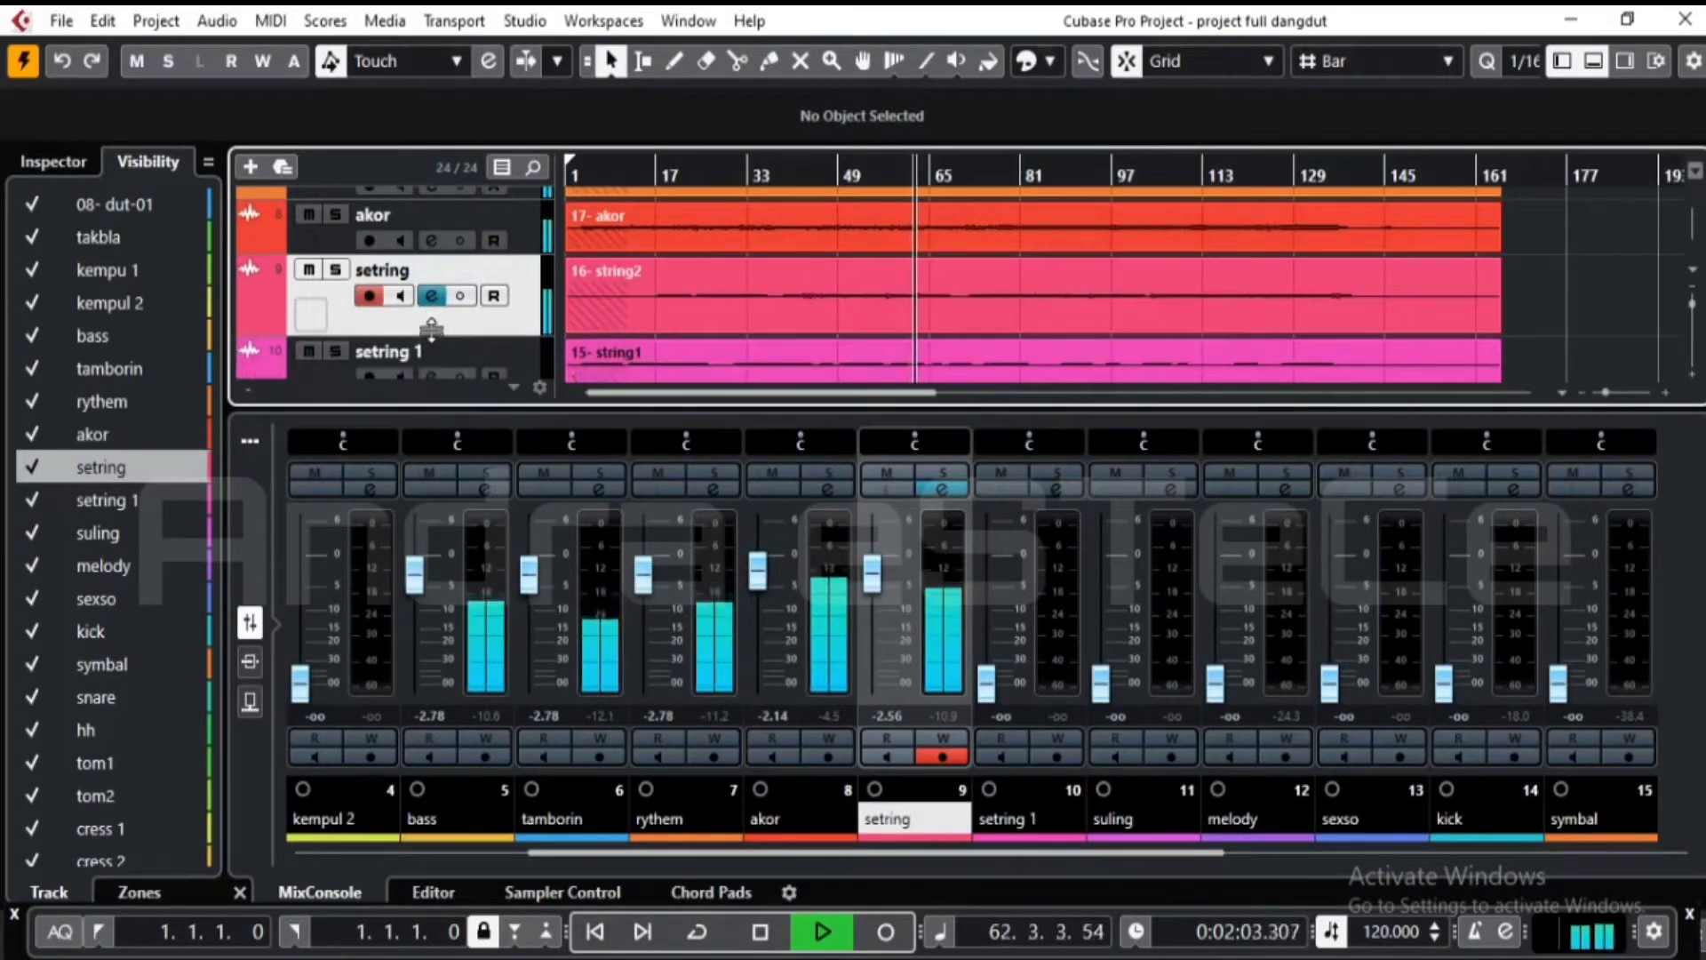
# - Reduce setring's track height, raise the setring 1 fader to -2.56 dB, and select and enlarge the setring 1 track
pyautogui.moveTo(435, 319); pyautogui.dragTo(437, 313)
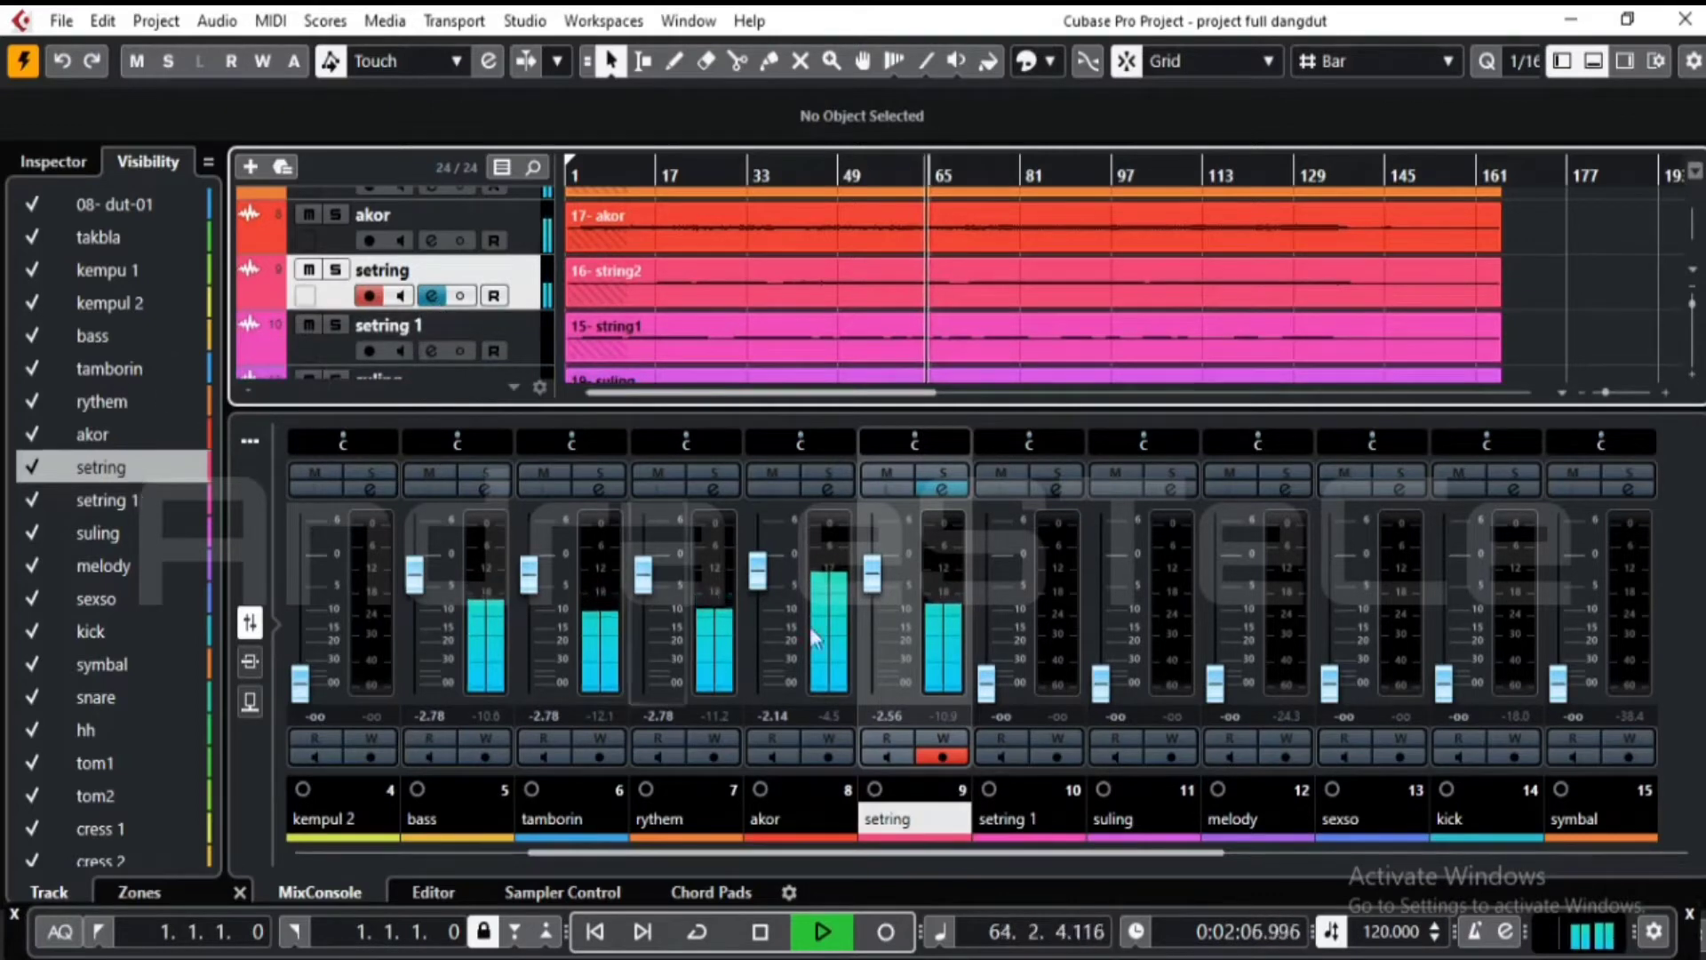
pyautogui.moveTo(988, 680); pyautogui.dragTo(992, 578)
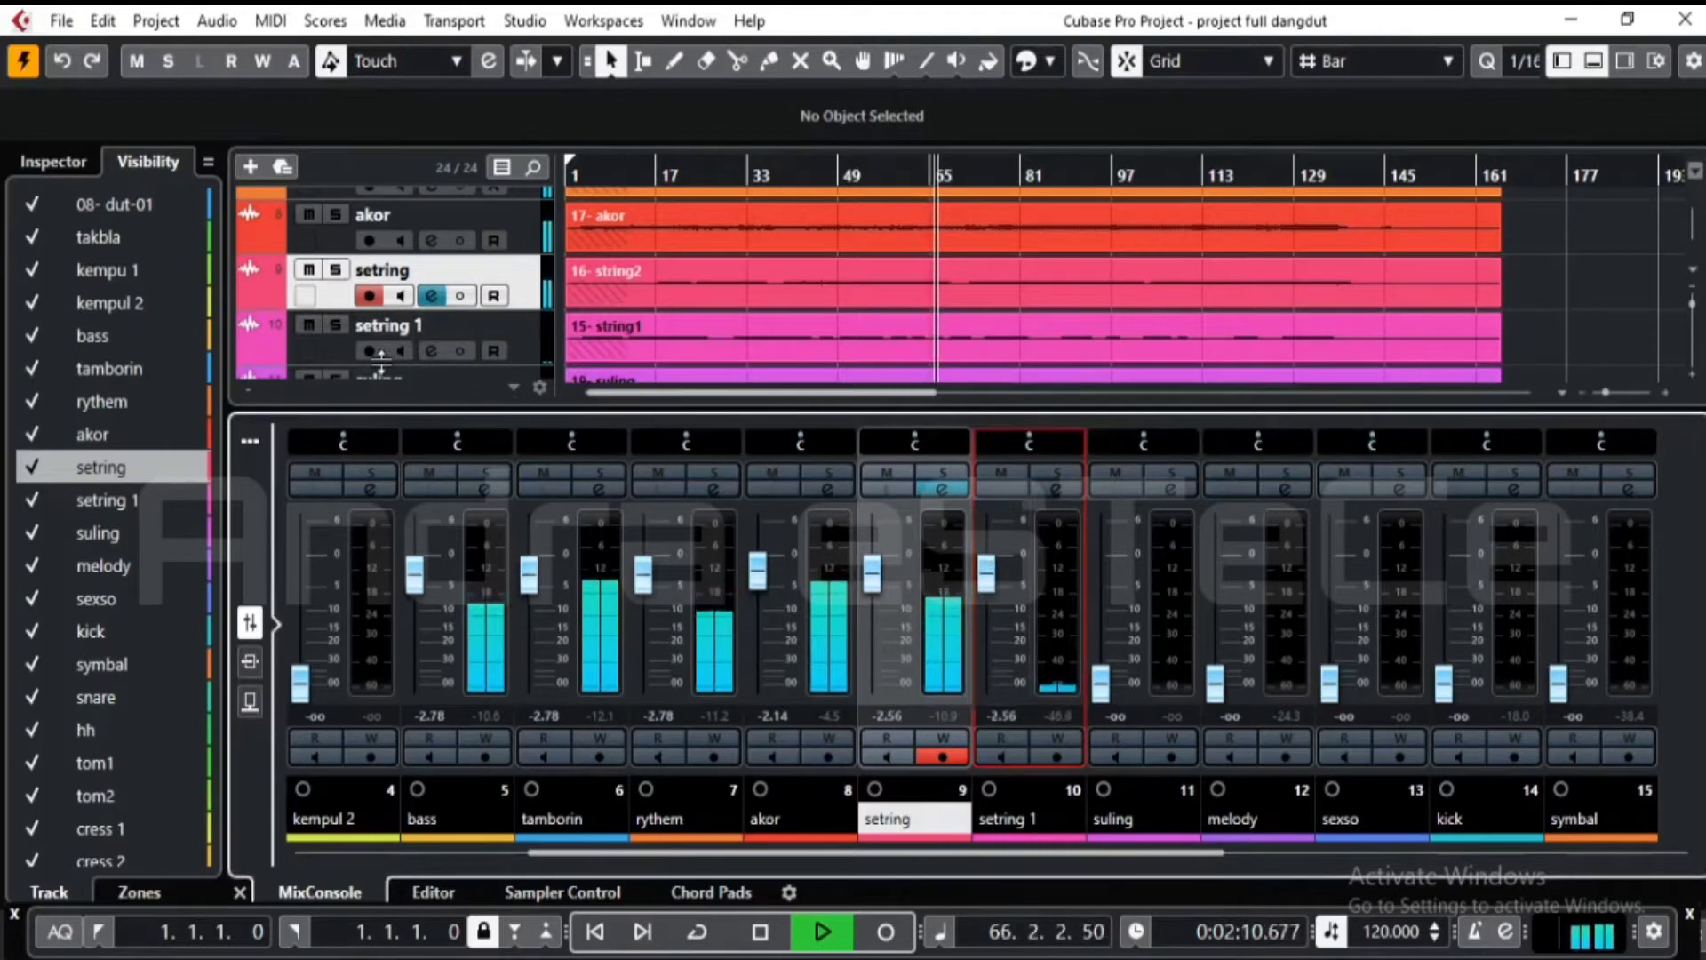
pyautogui.click(126, 498)
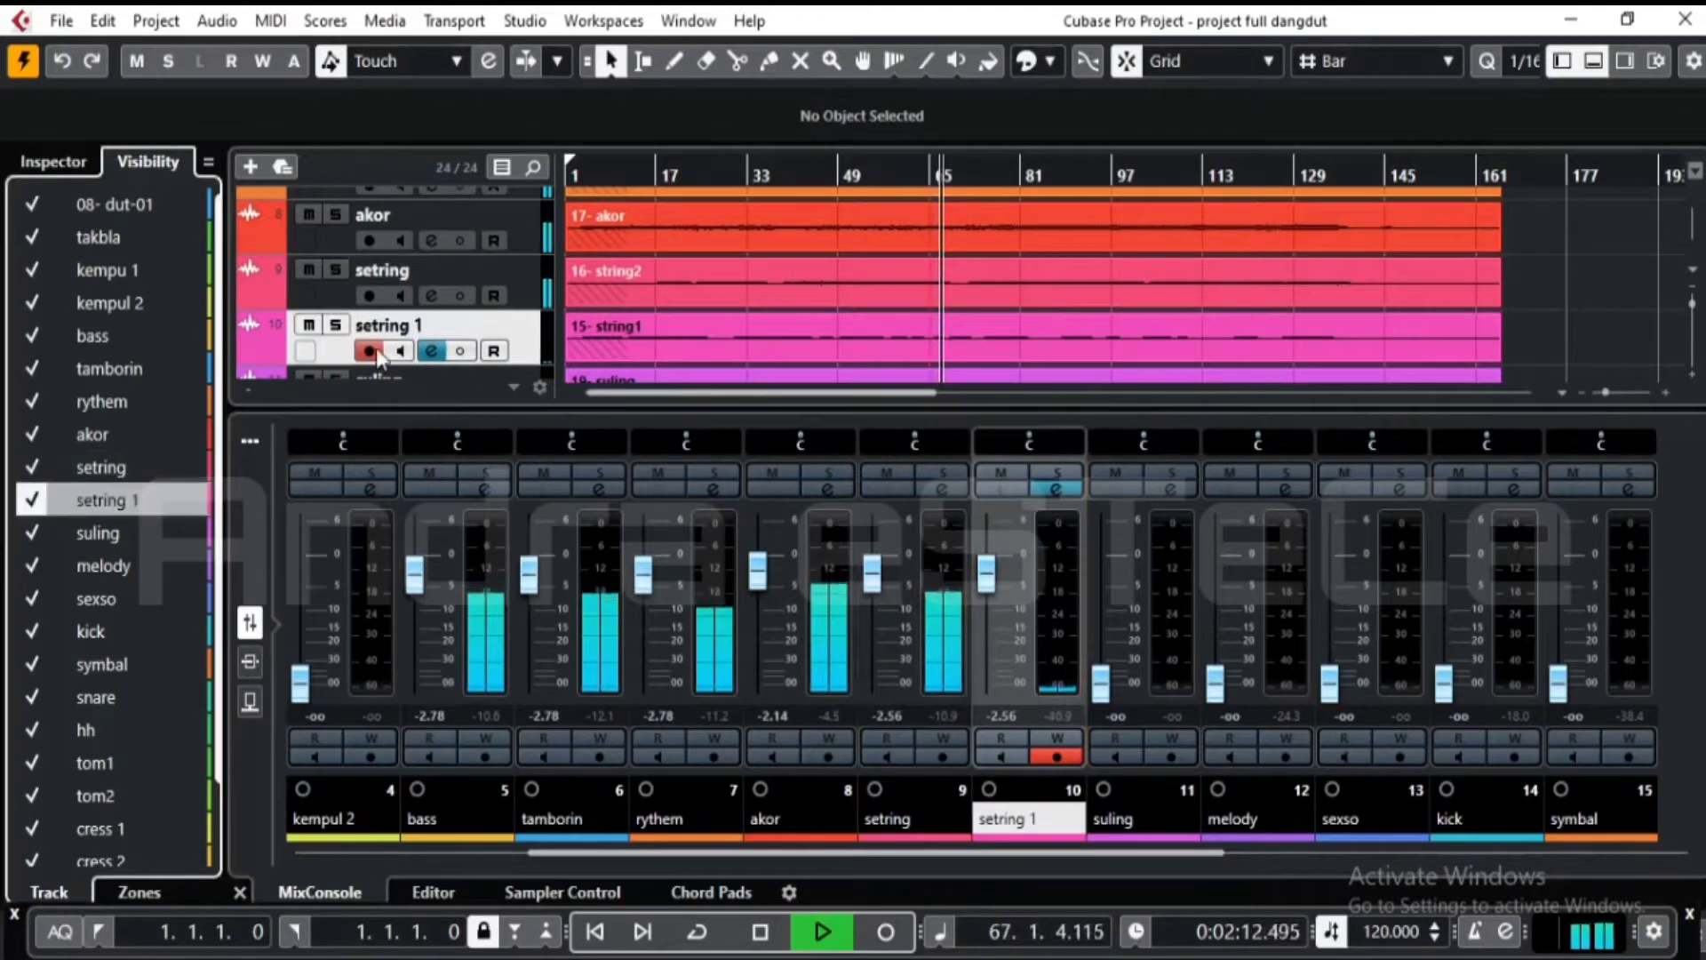
pyautogui.moveTo(341, 358); pyautogui.dragTo(396, 335)
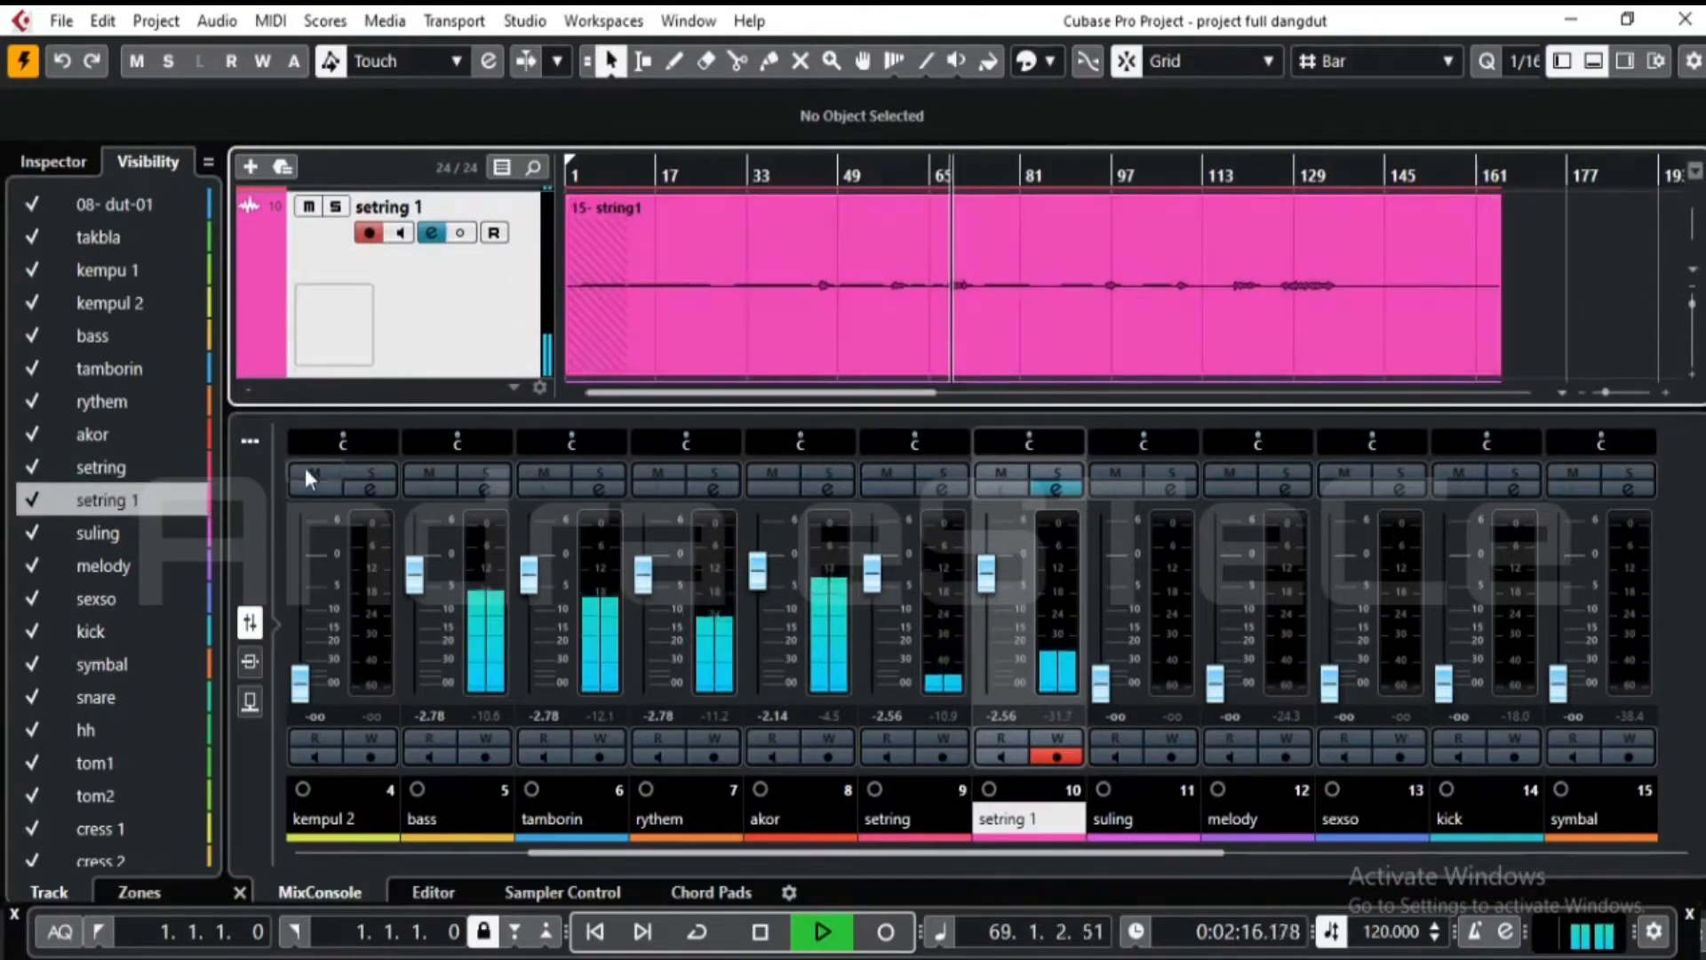
# - Solo setring 1, move playback to about bar 68 and take its CLA-76 Mono insert out of bypass
pyautogui.click(335, 206)
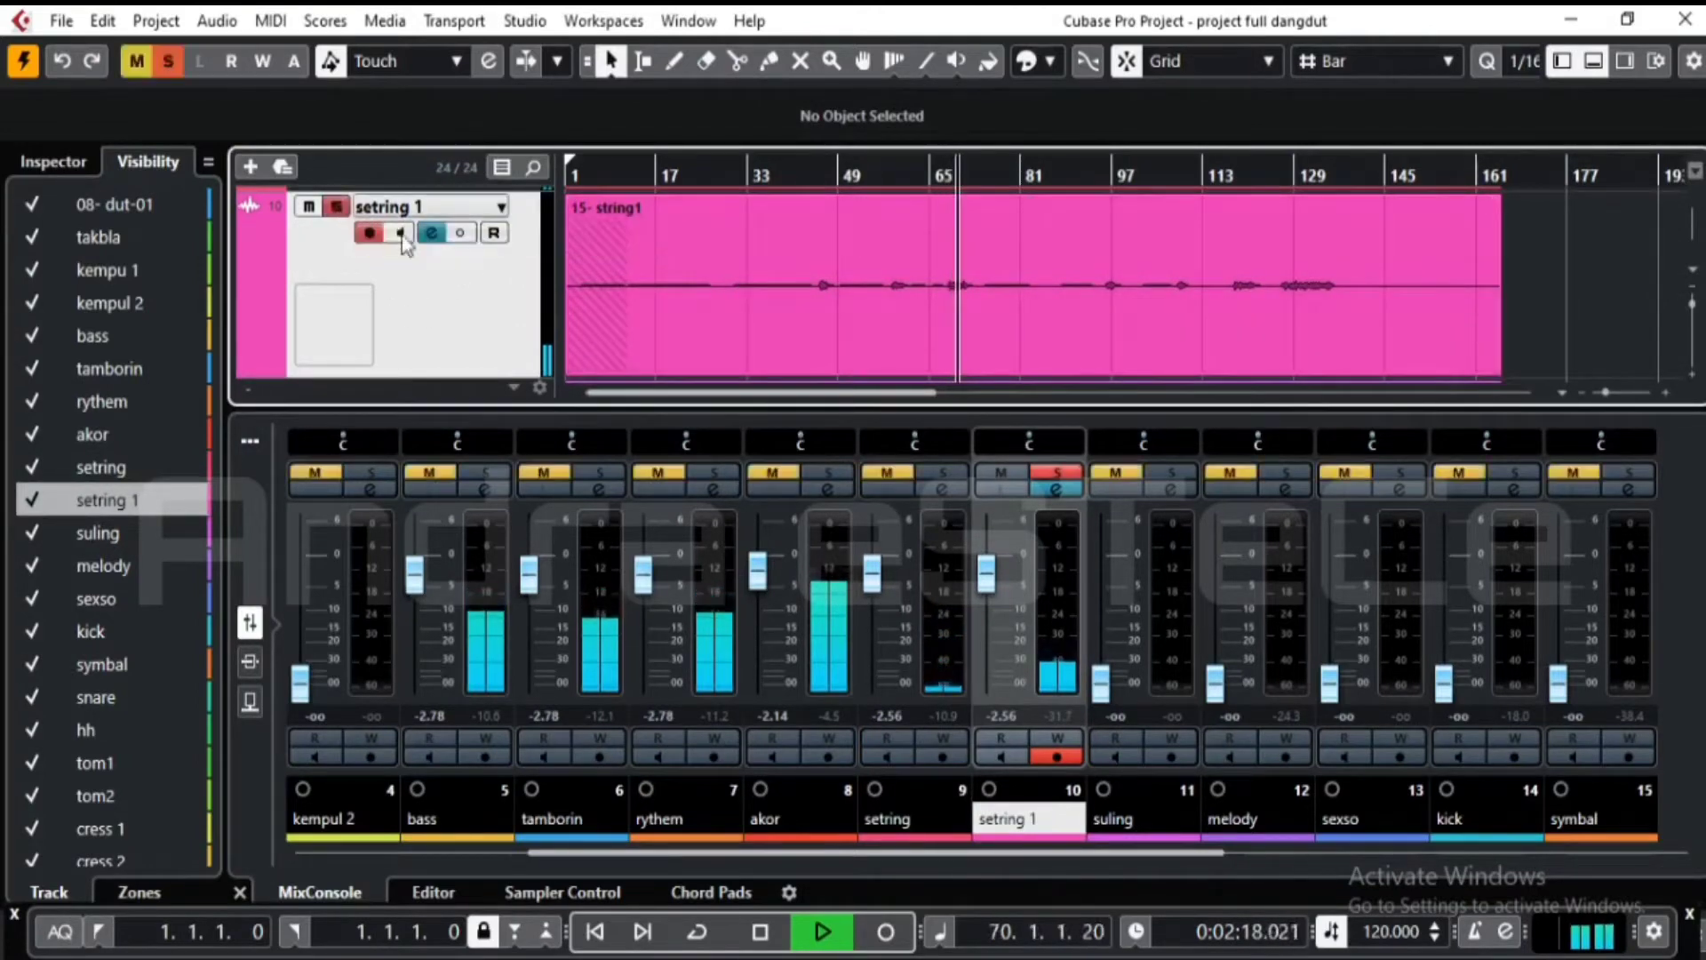
pyautogui.click(432, 234)
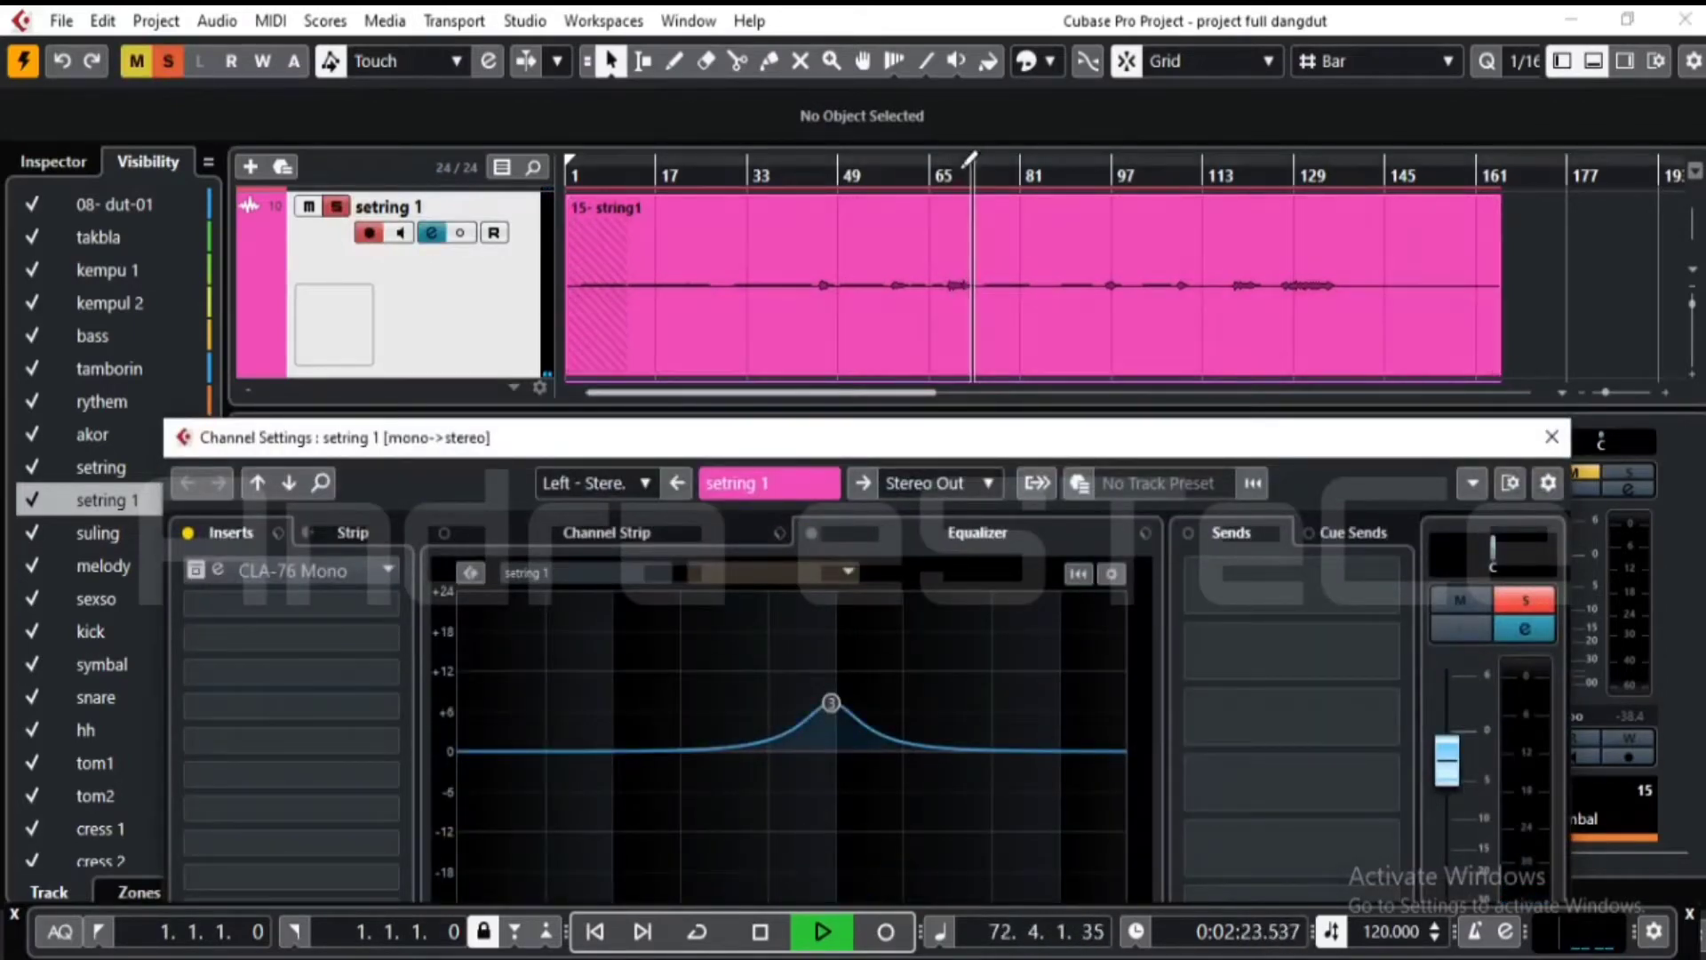
pyautogui.click(944, 171)
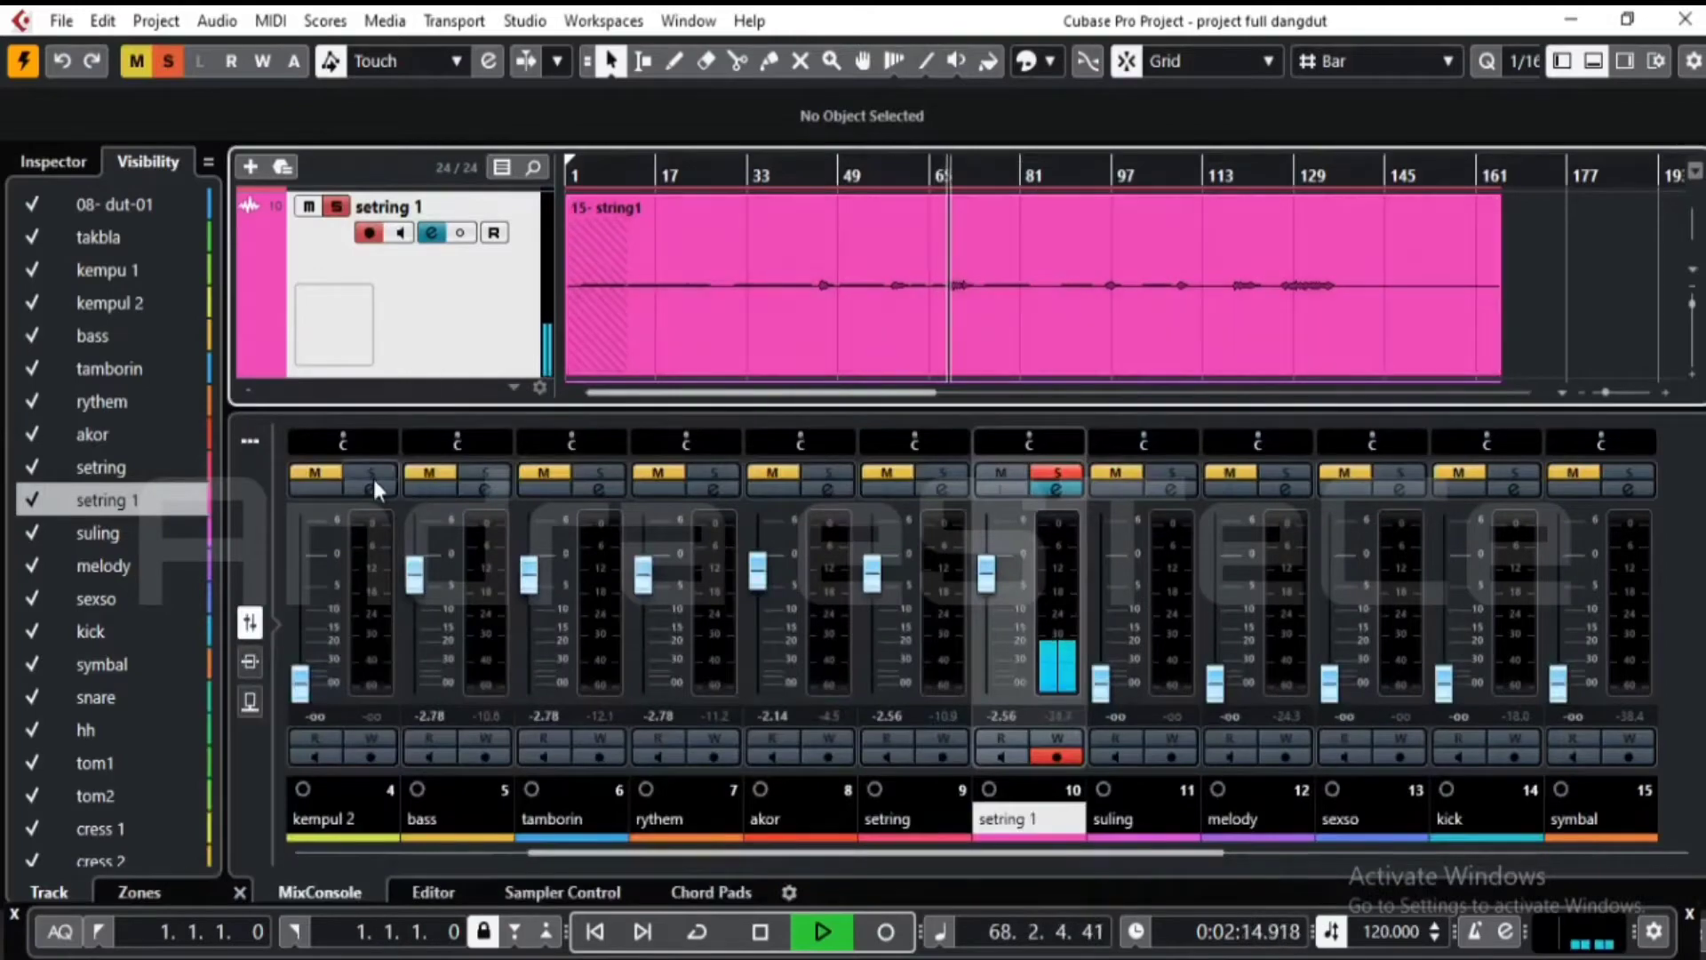
pyautogui.click(430, 233)
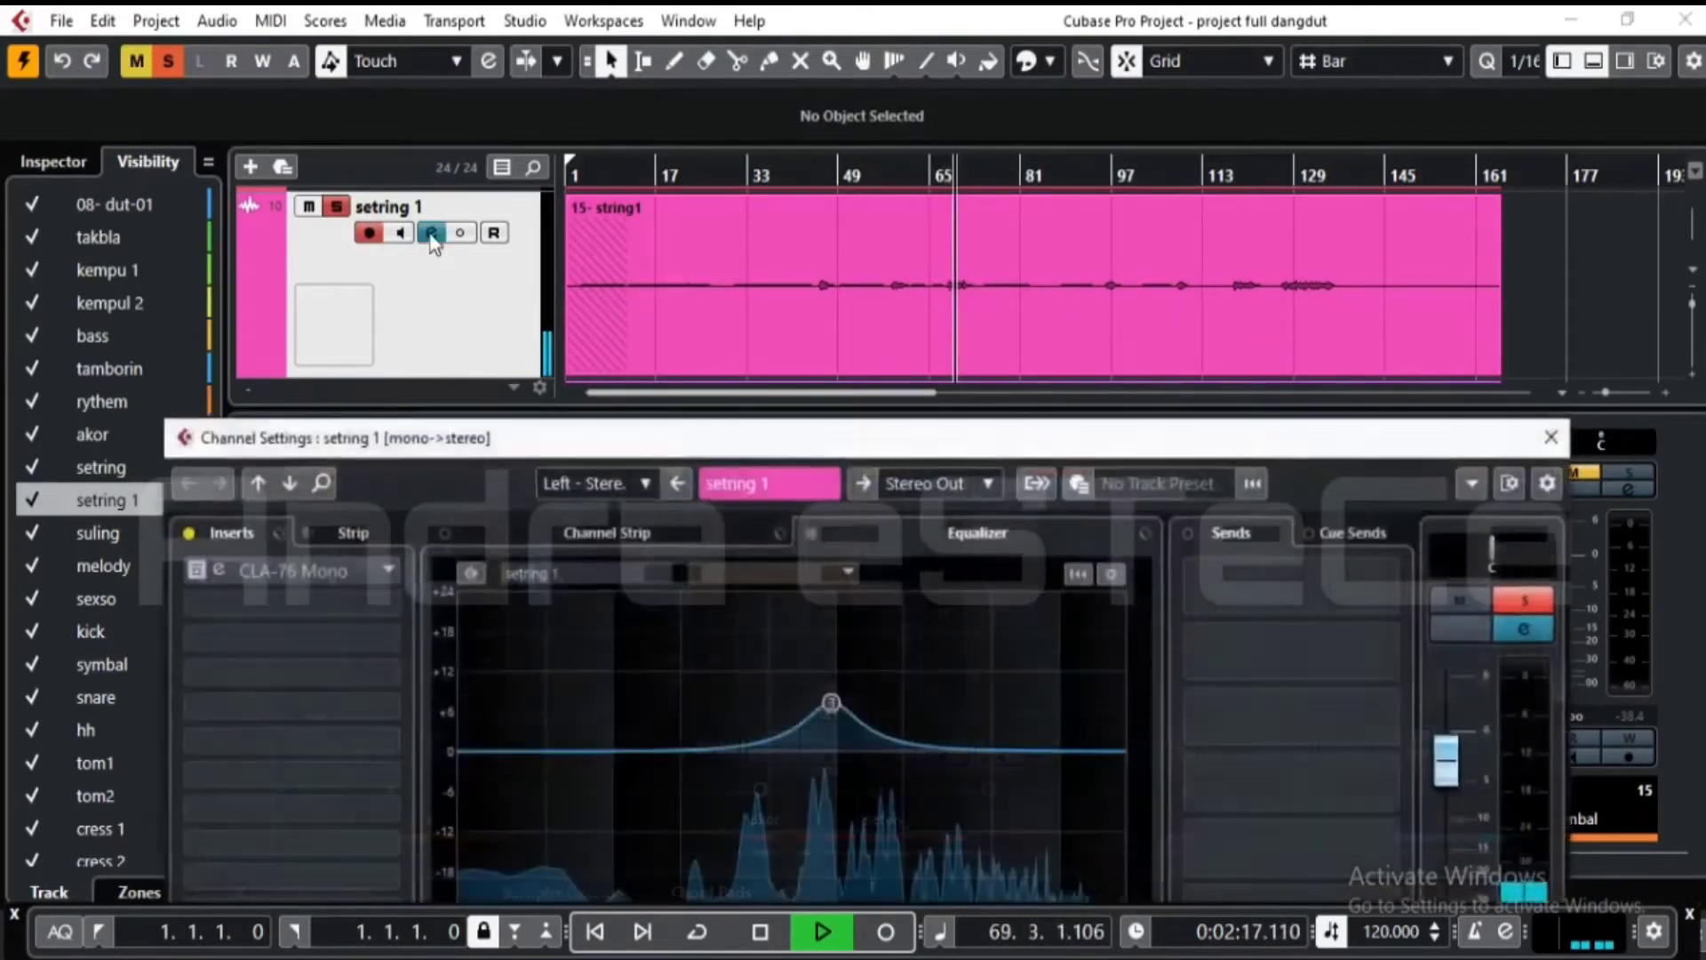
pyautogui.click(192, 567)
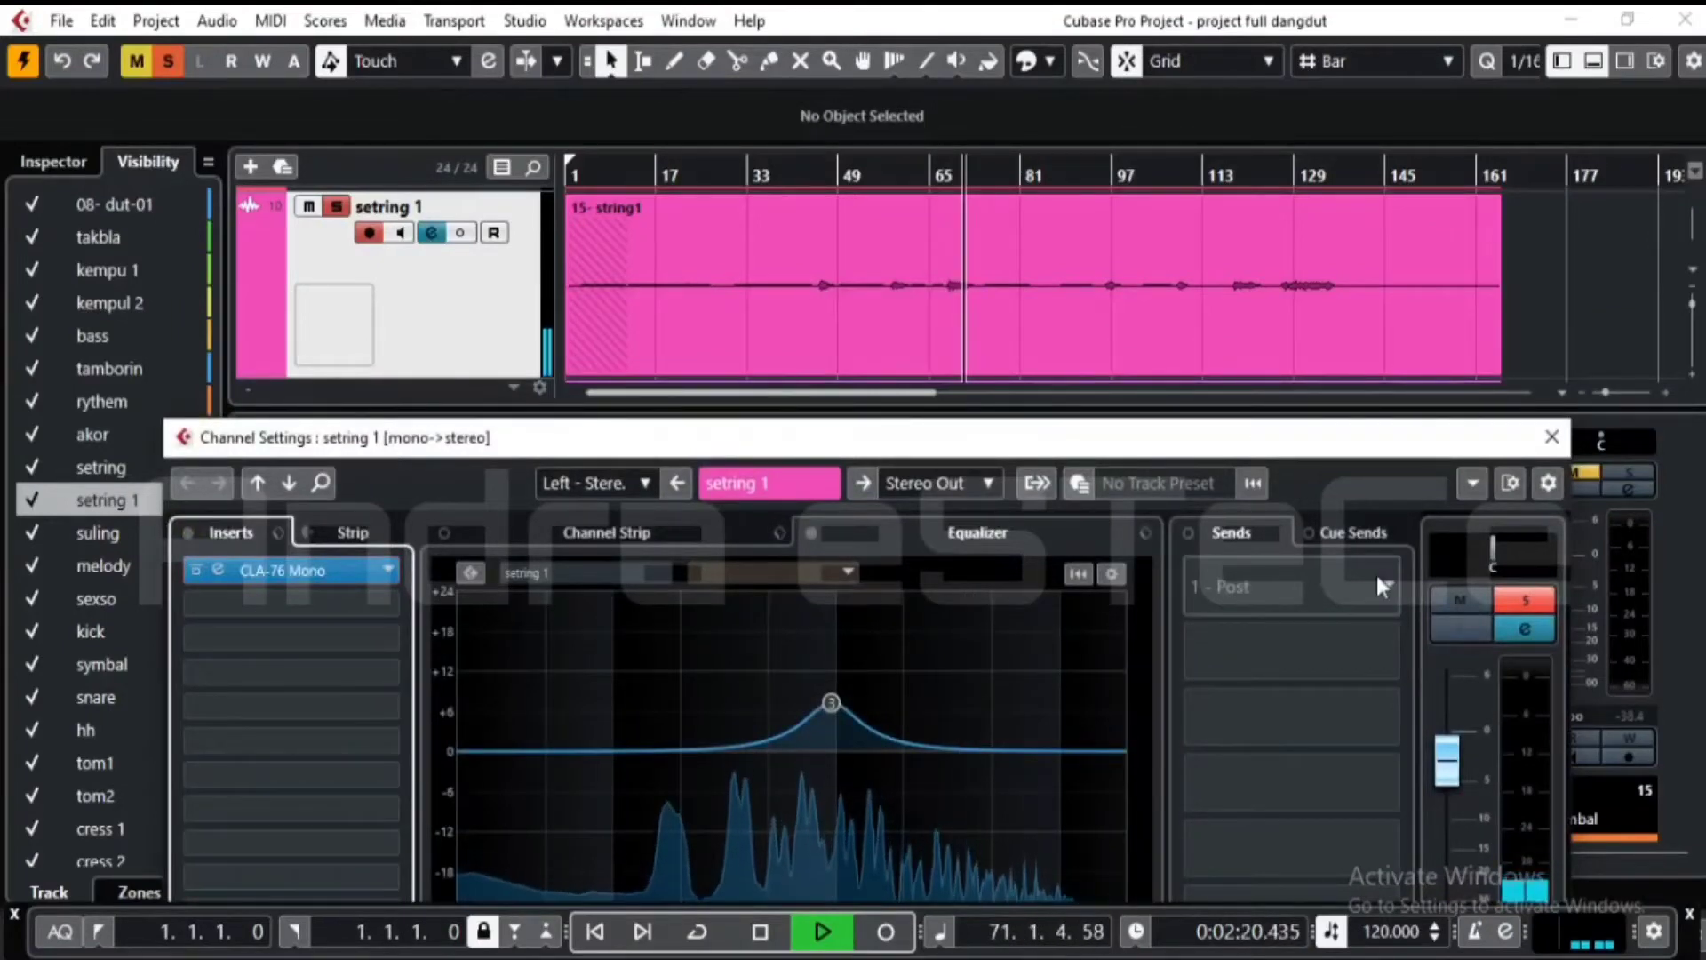
# - Move playback to about bar 74, release setring 1's solo and reduce its track height
pyautogui.click(981, 173)
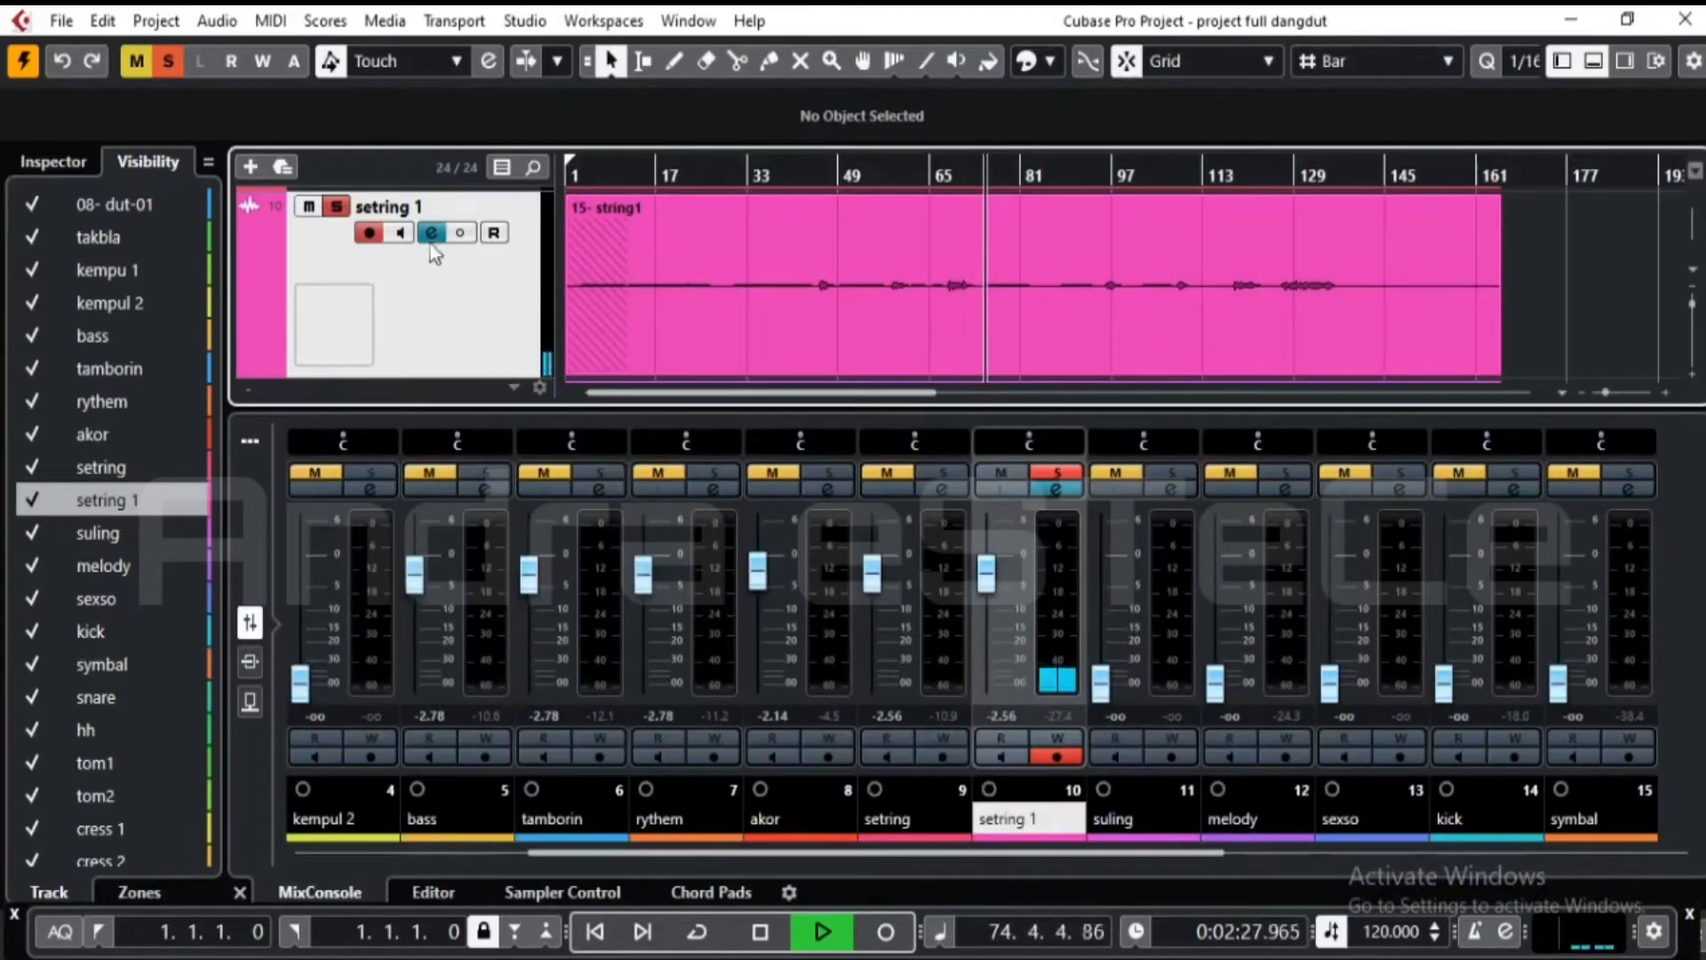
pyautogui.click(338, 206)
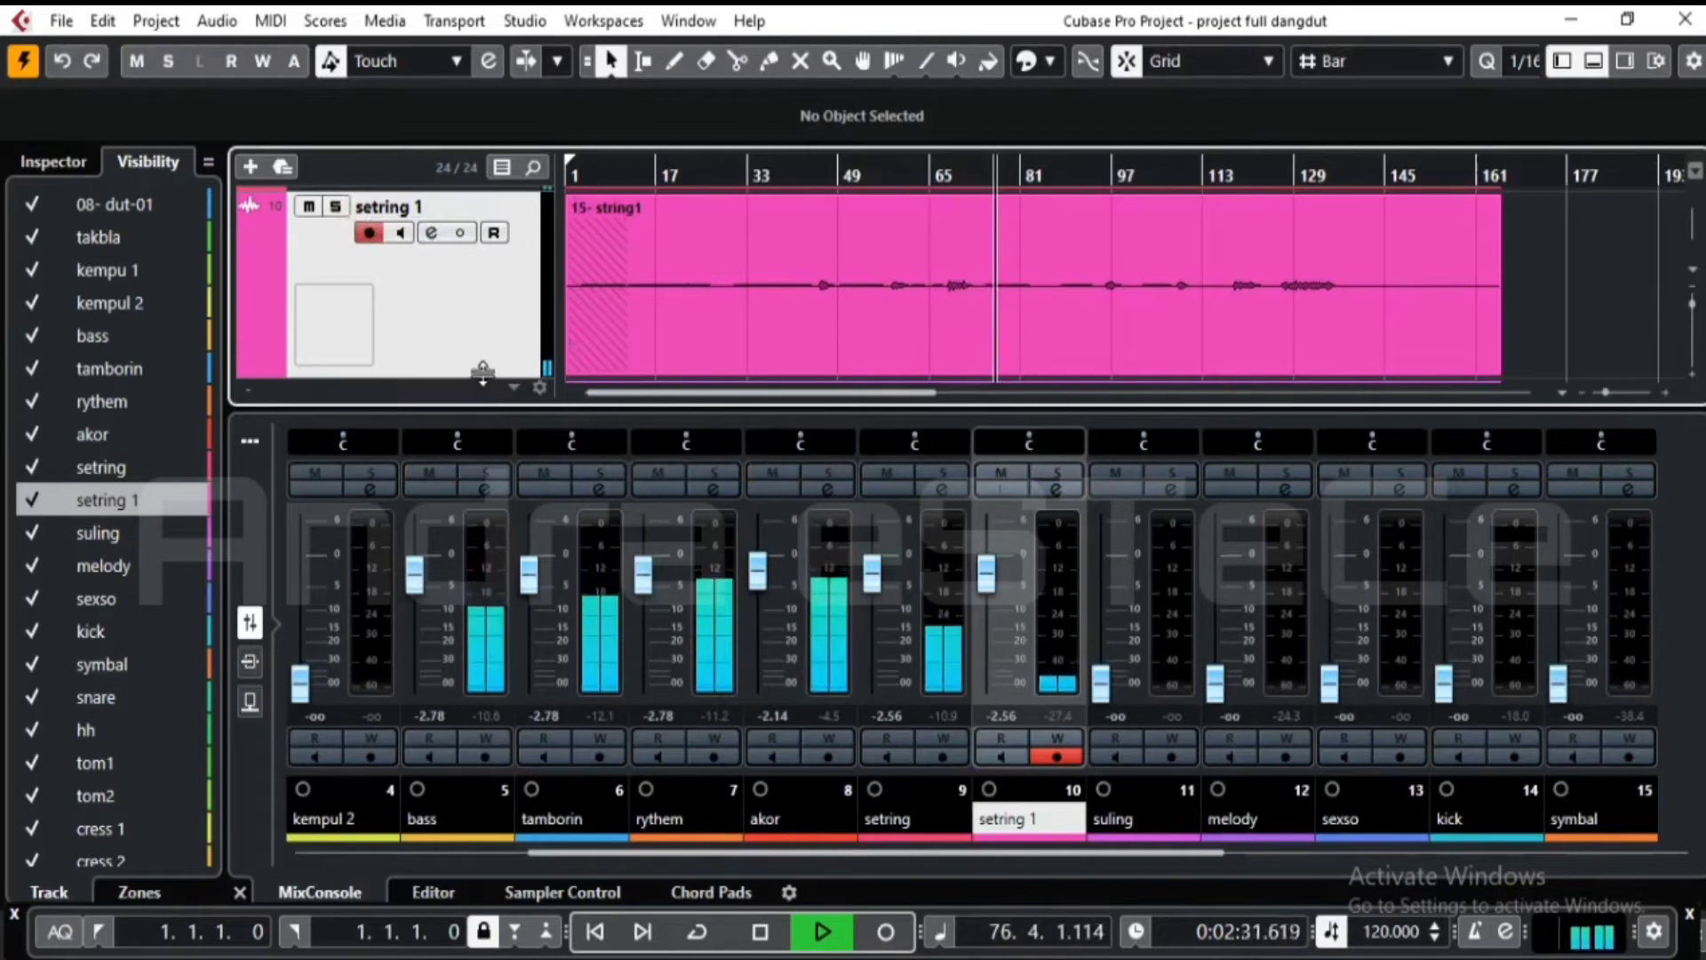
pyautogui.moveTo(483, 370); pyautogui.dragTo(487, 246)
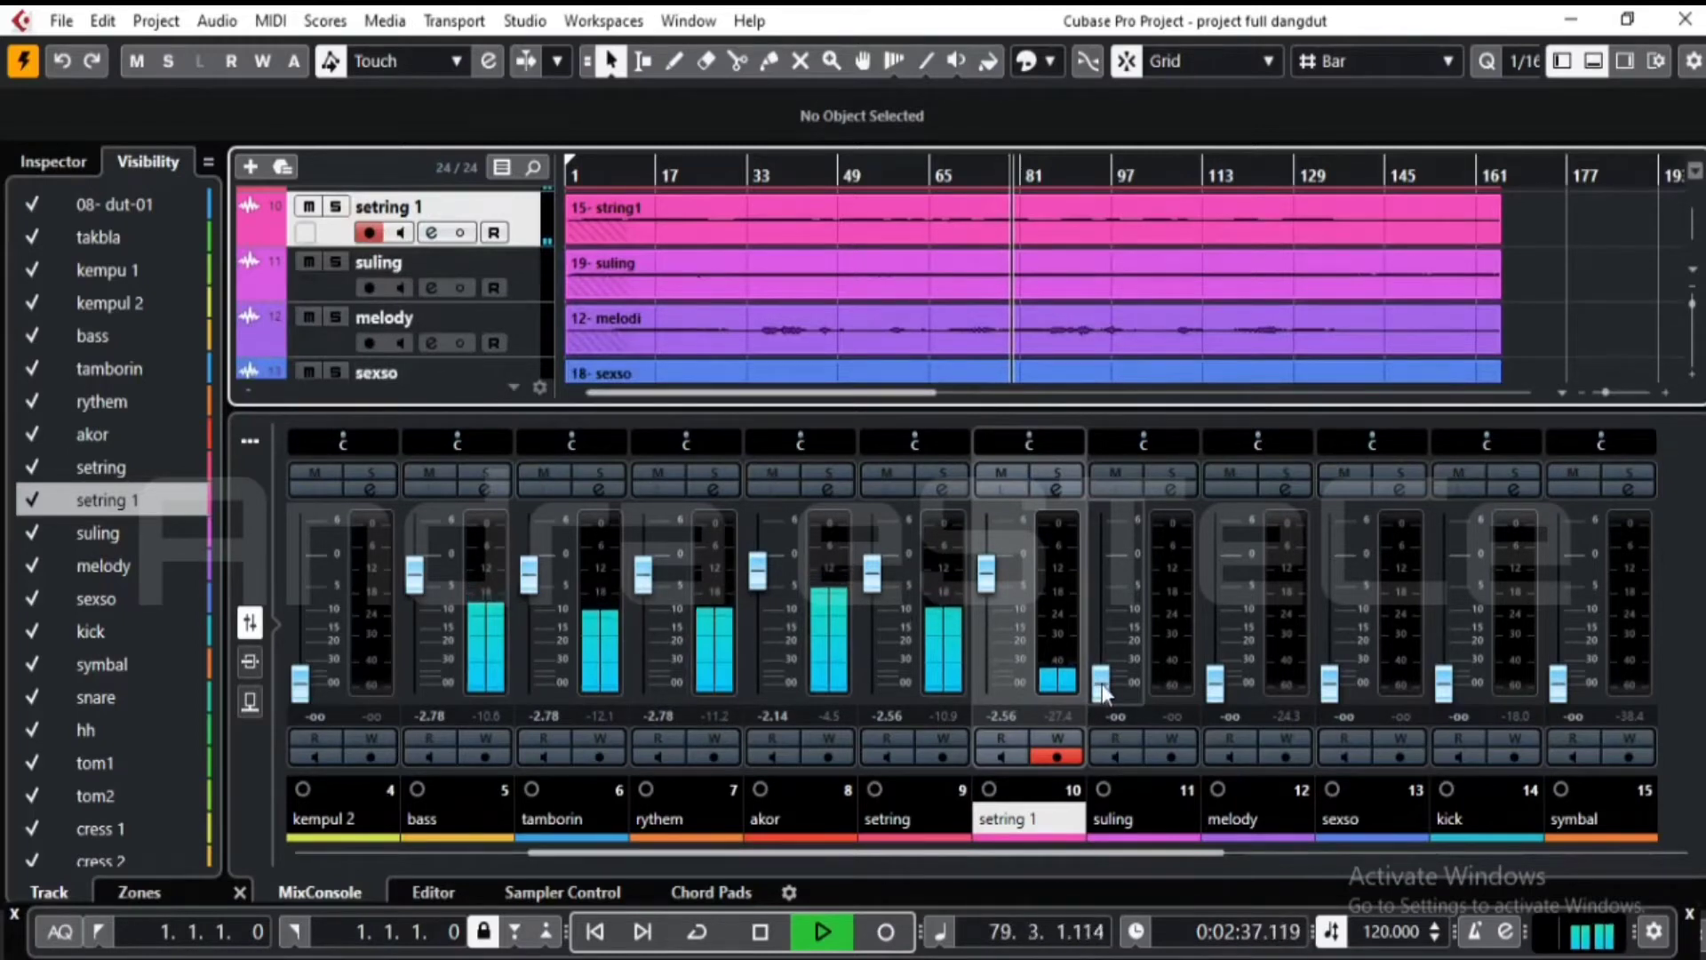
# - Raise the kempul 2 fader to -2.56 dB
pyautogui.moveTo(761, 852); pyautogui.dragTo(612, 840)
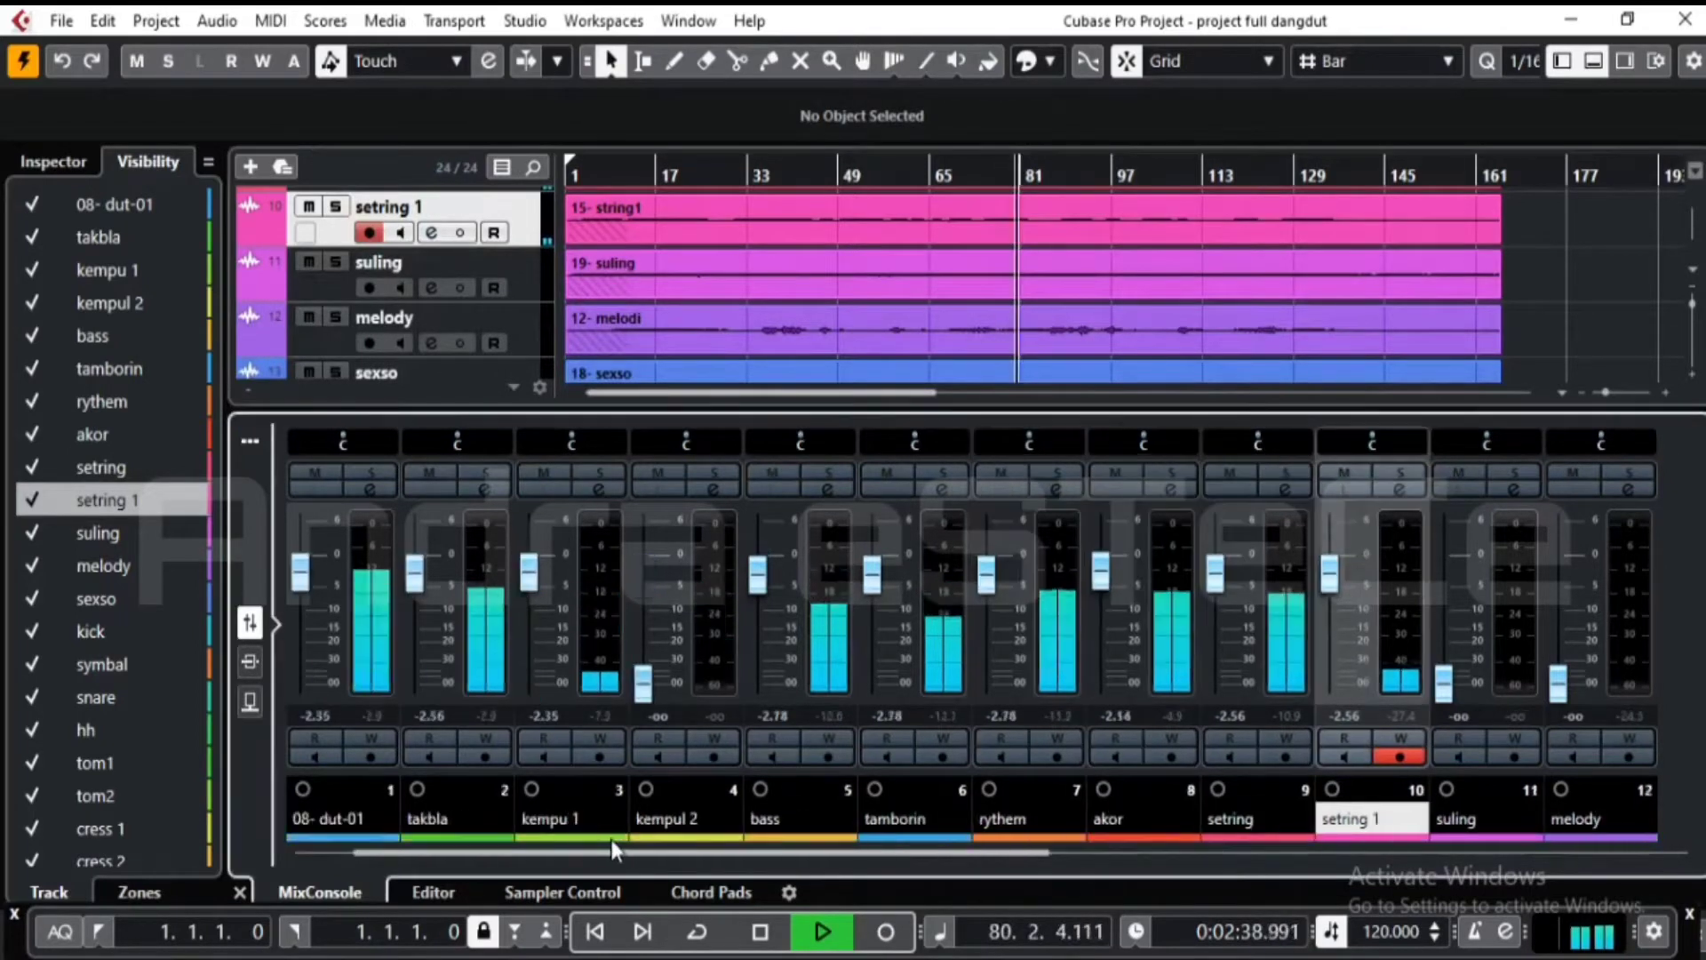
pyautogui.click(610, 837)
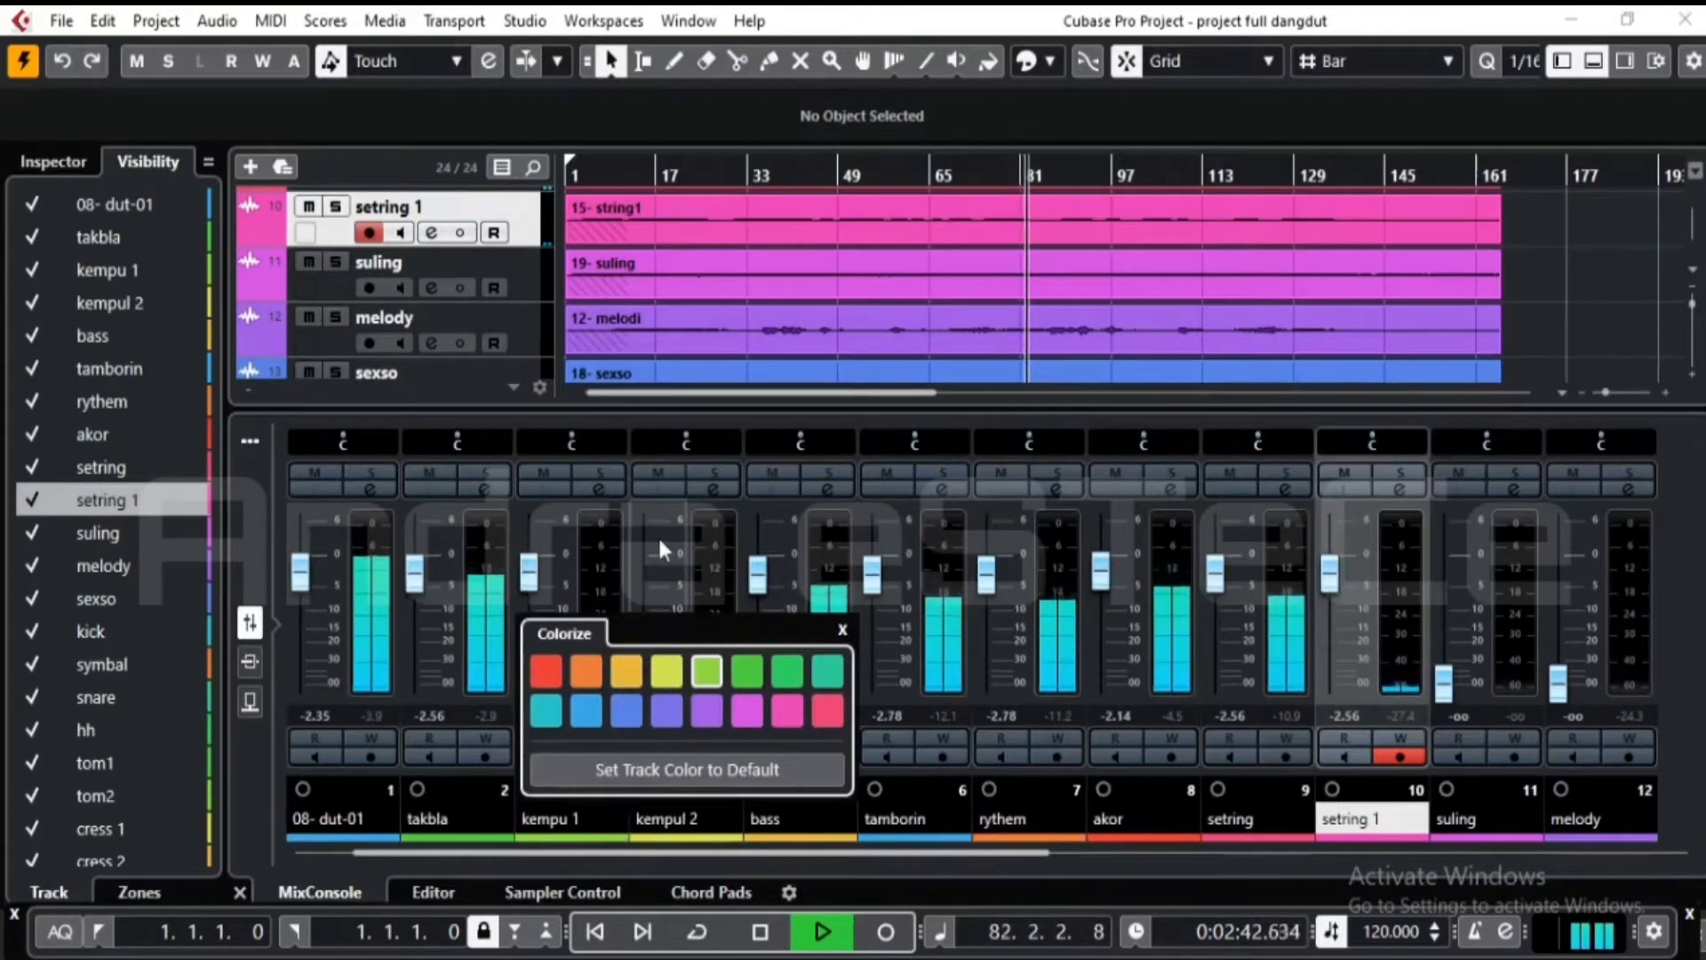
pyautogui.click(634, 587)
pyautogui.moveTo(634, 586)
pyautogui.mouseDown()
pyautogui.moveTo(642, 552)
pyautogui.moveTo(648, 589)
pyautogui.mouseUp()
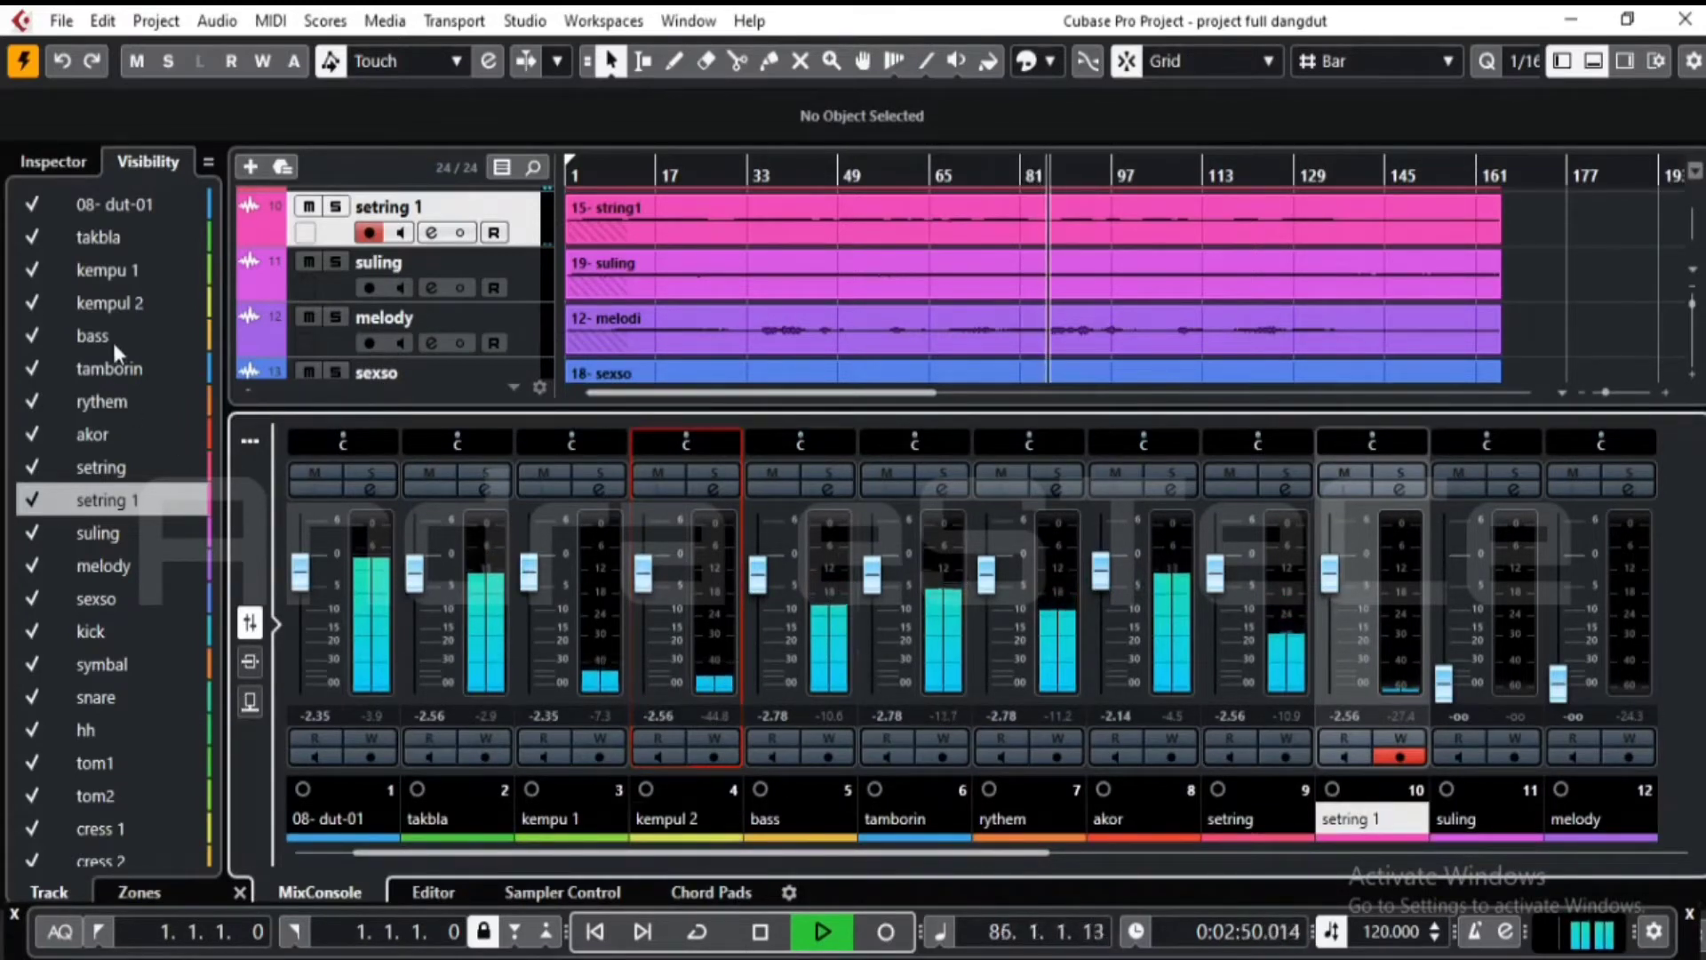
# - Select and enlarge the kempul 2 track, then take its CLA-2A Mono insert out of bypass and check the compressor's settings
pyautogui.click(142, 302)
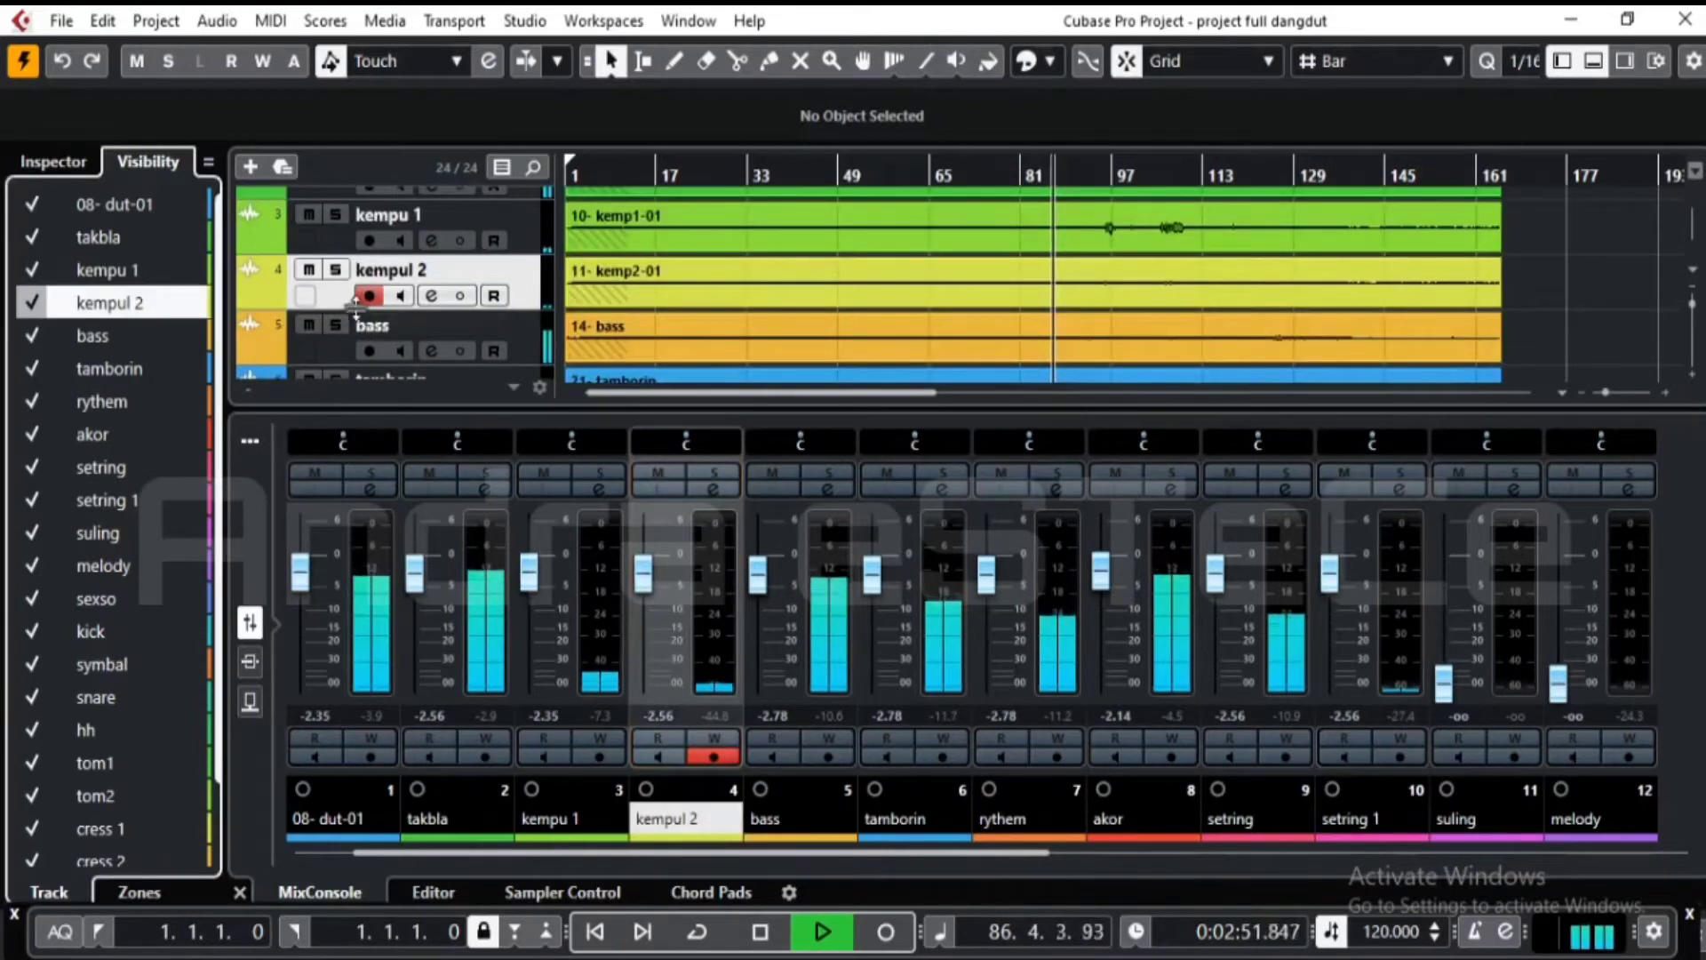
pyautogui.moveTo(351, 307); pyautogui.dragTo(348, 360)
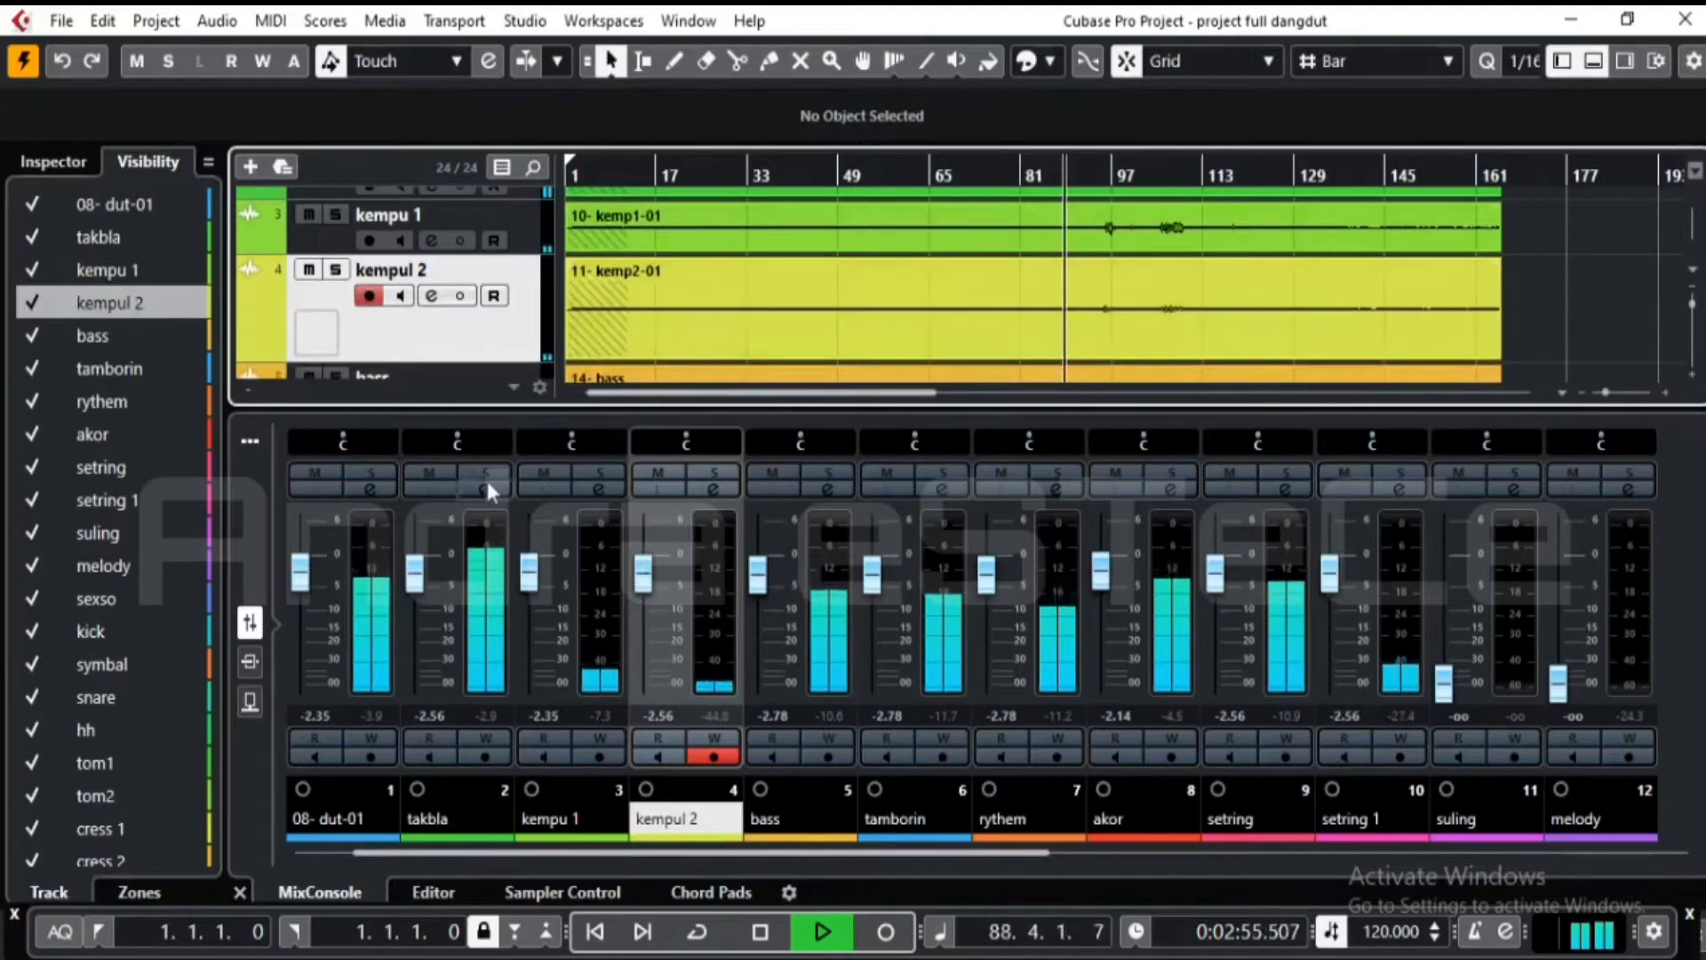
pyautogui.click(431, 297)
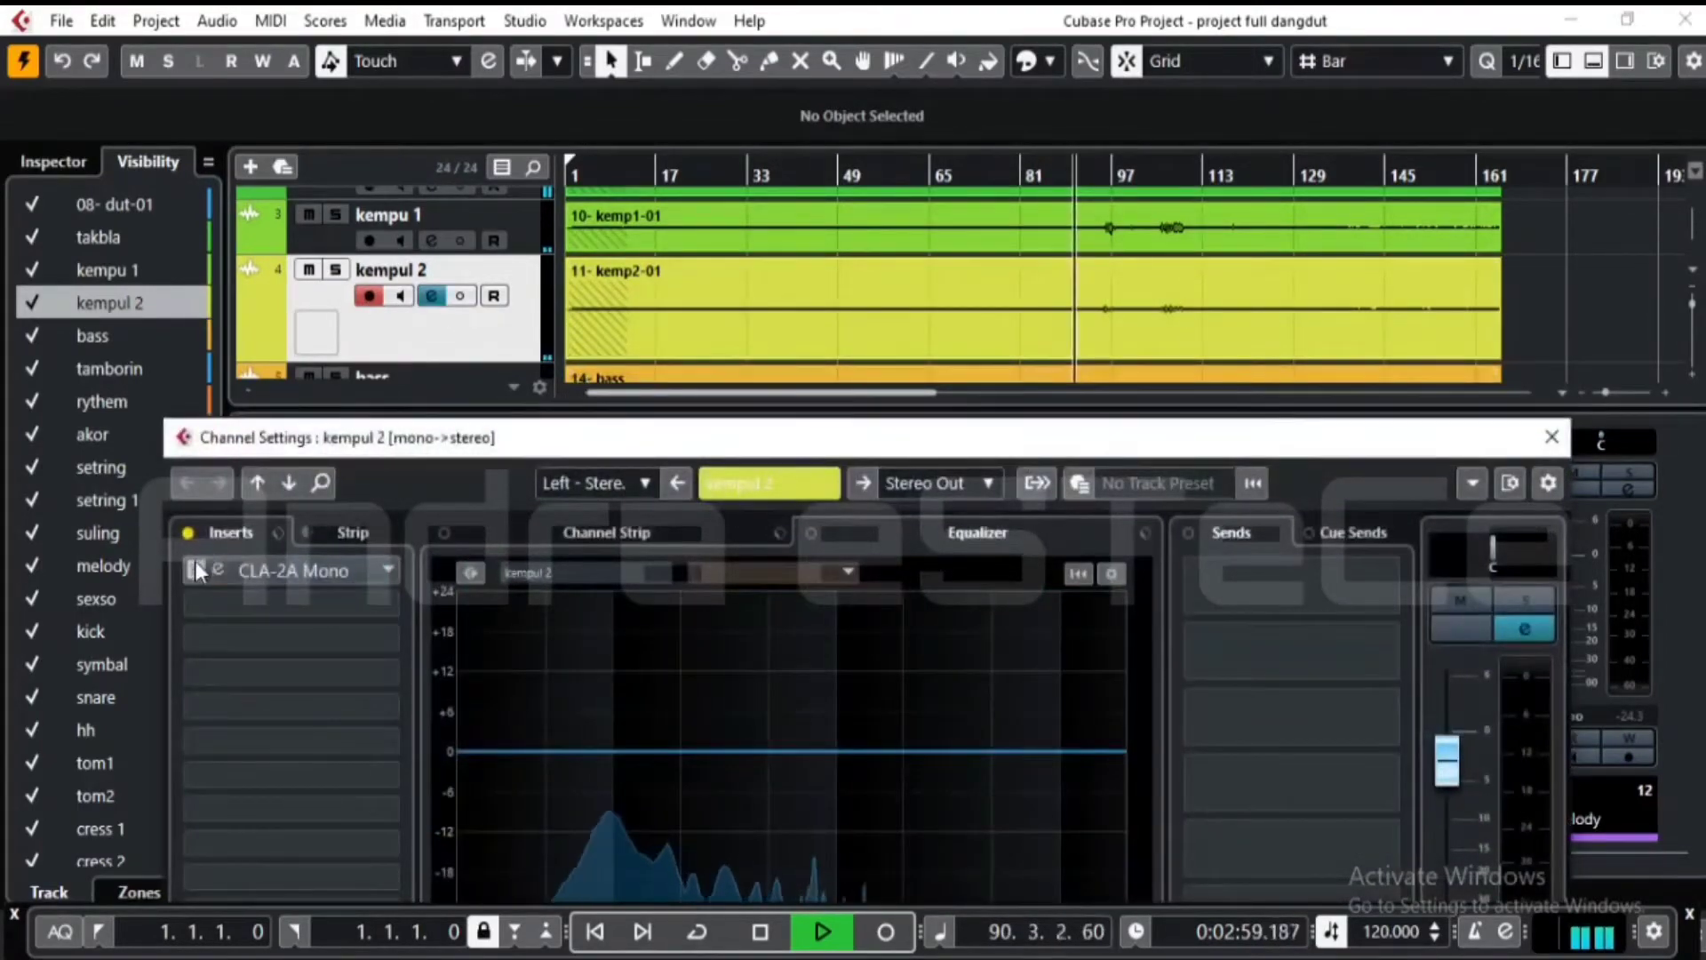
pyautogui.click(290, 562)
pyautogui.click(216, 568)
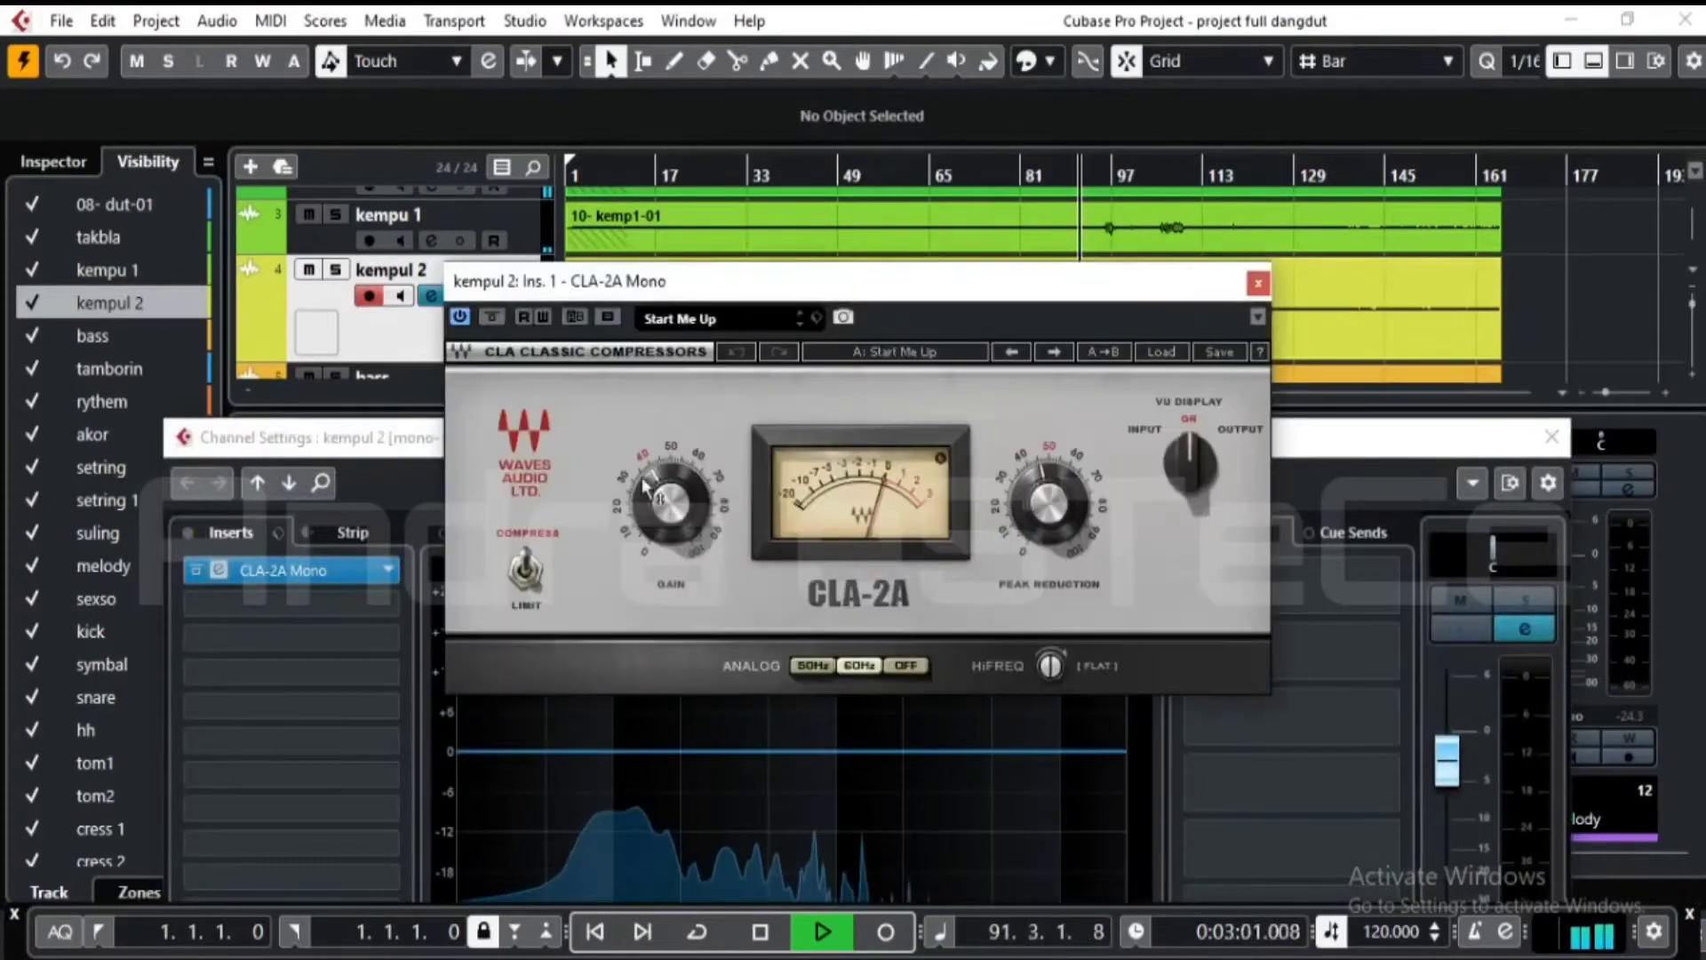
pyautogui.click(1258, 283)
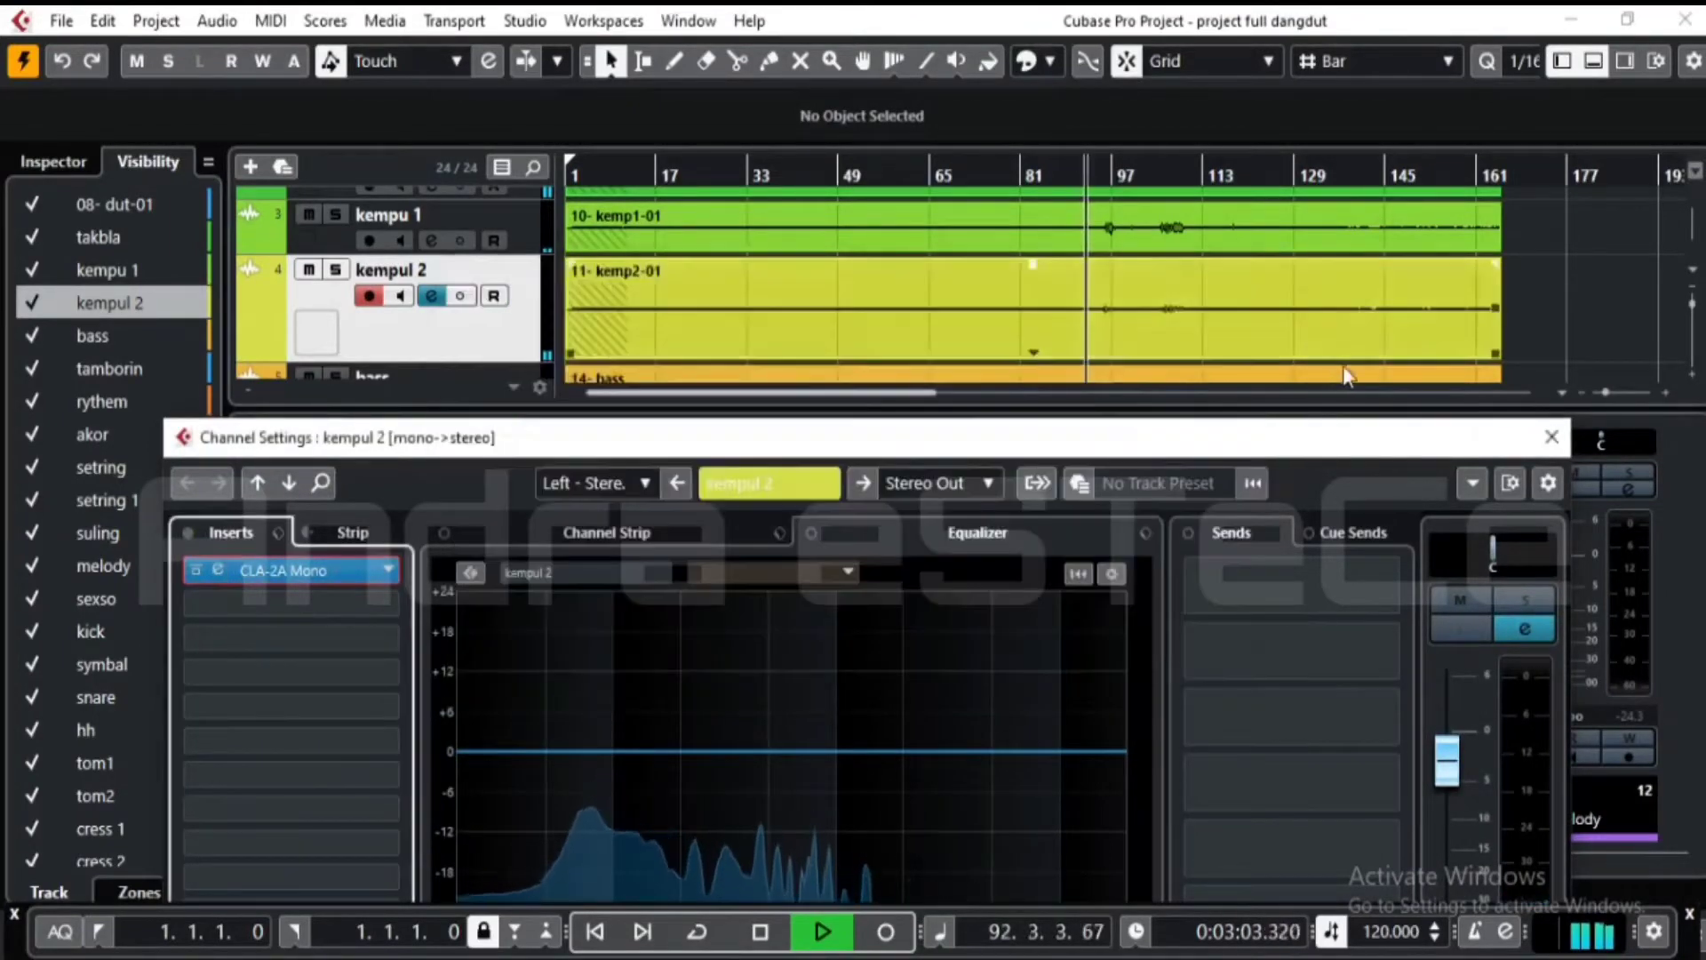
pyautogui.click(1552, 436)
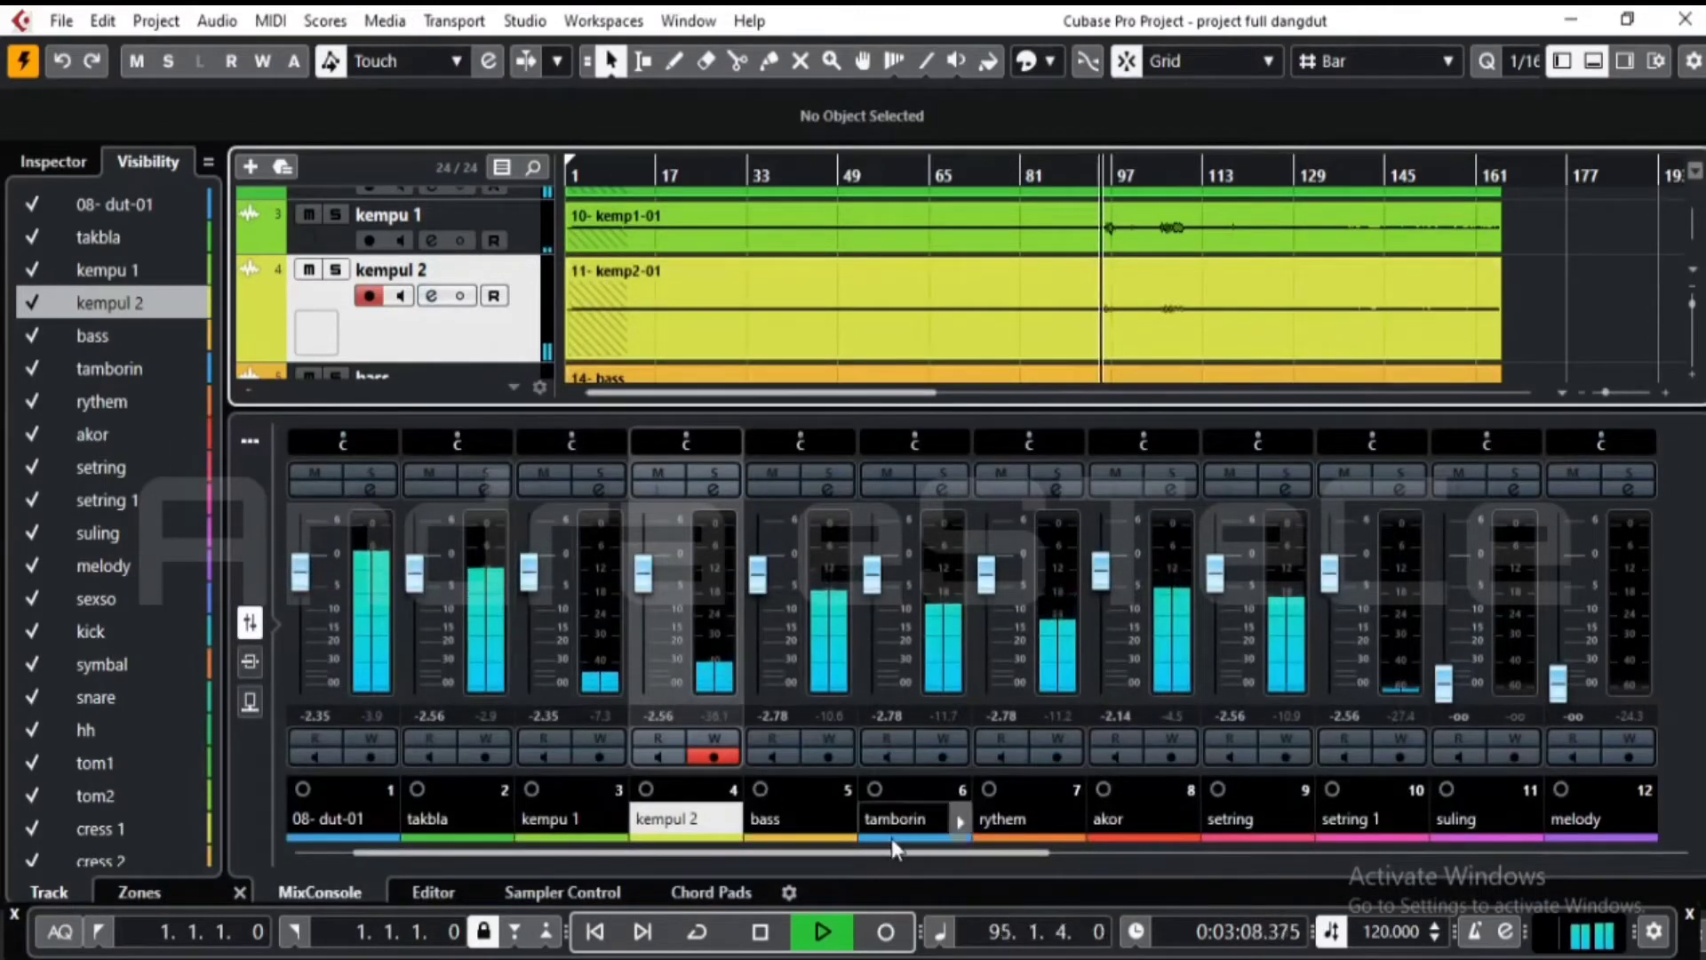
# - Raise the suling fader to -2.56 dB, then select the suling track and enlarge its height
pyautogui.moveTo(912, 851); pyautogui.dragTo(1075, 849)
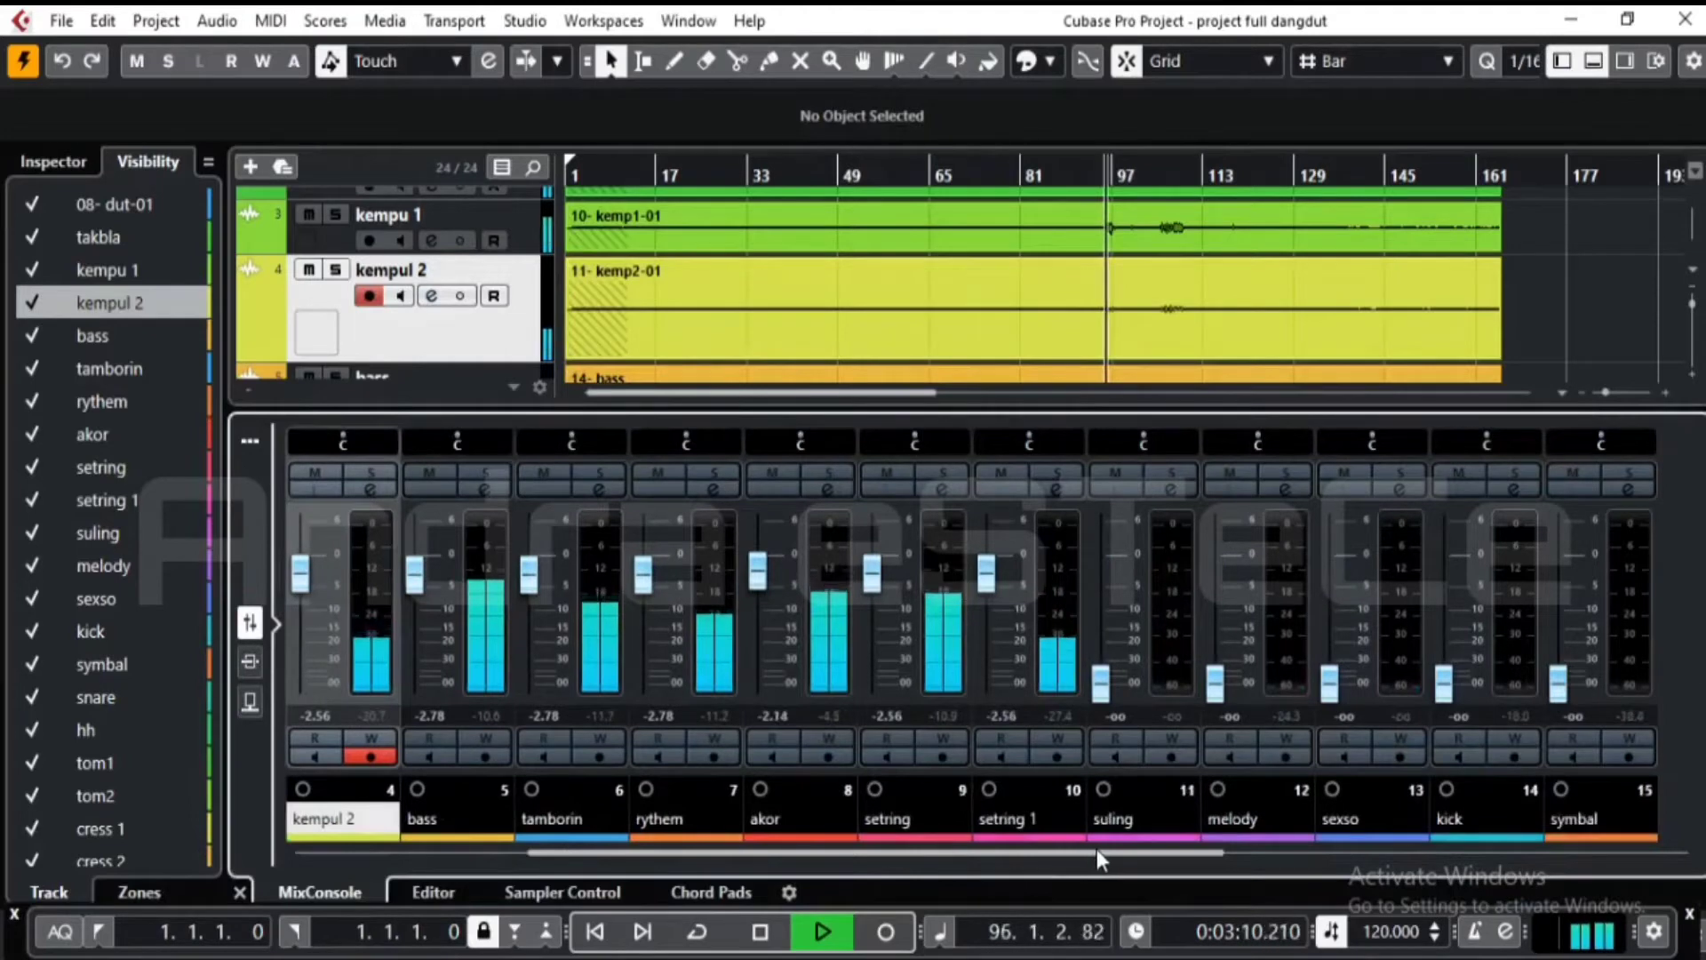
pyautogui.moveTo(1100, 682); pyautogui.dragTo(1102, 584)
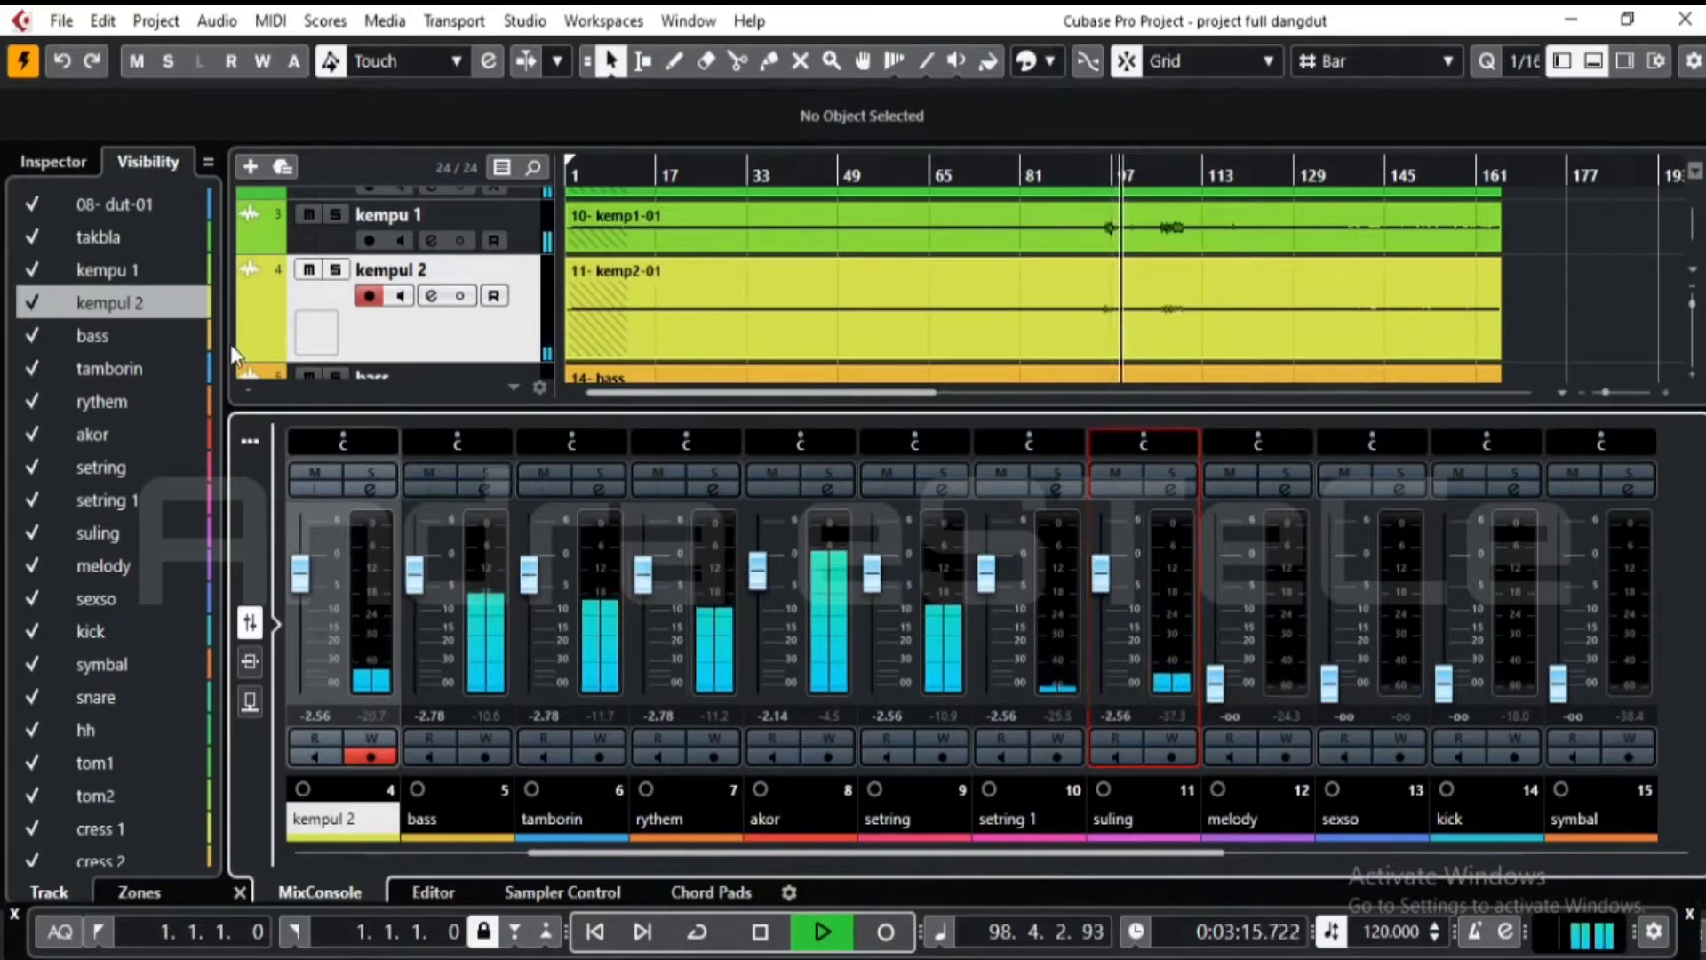
pyautogui.click(109, 541)
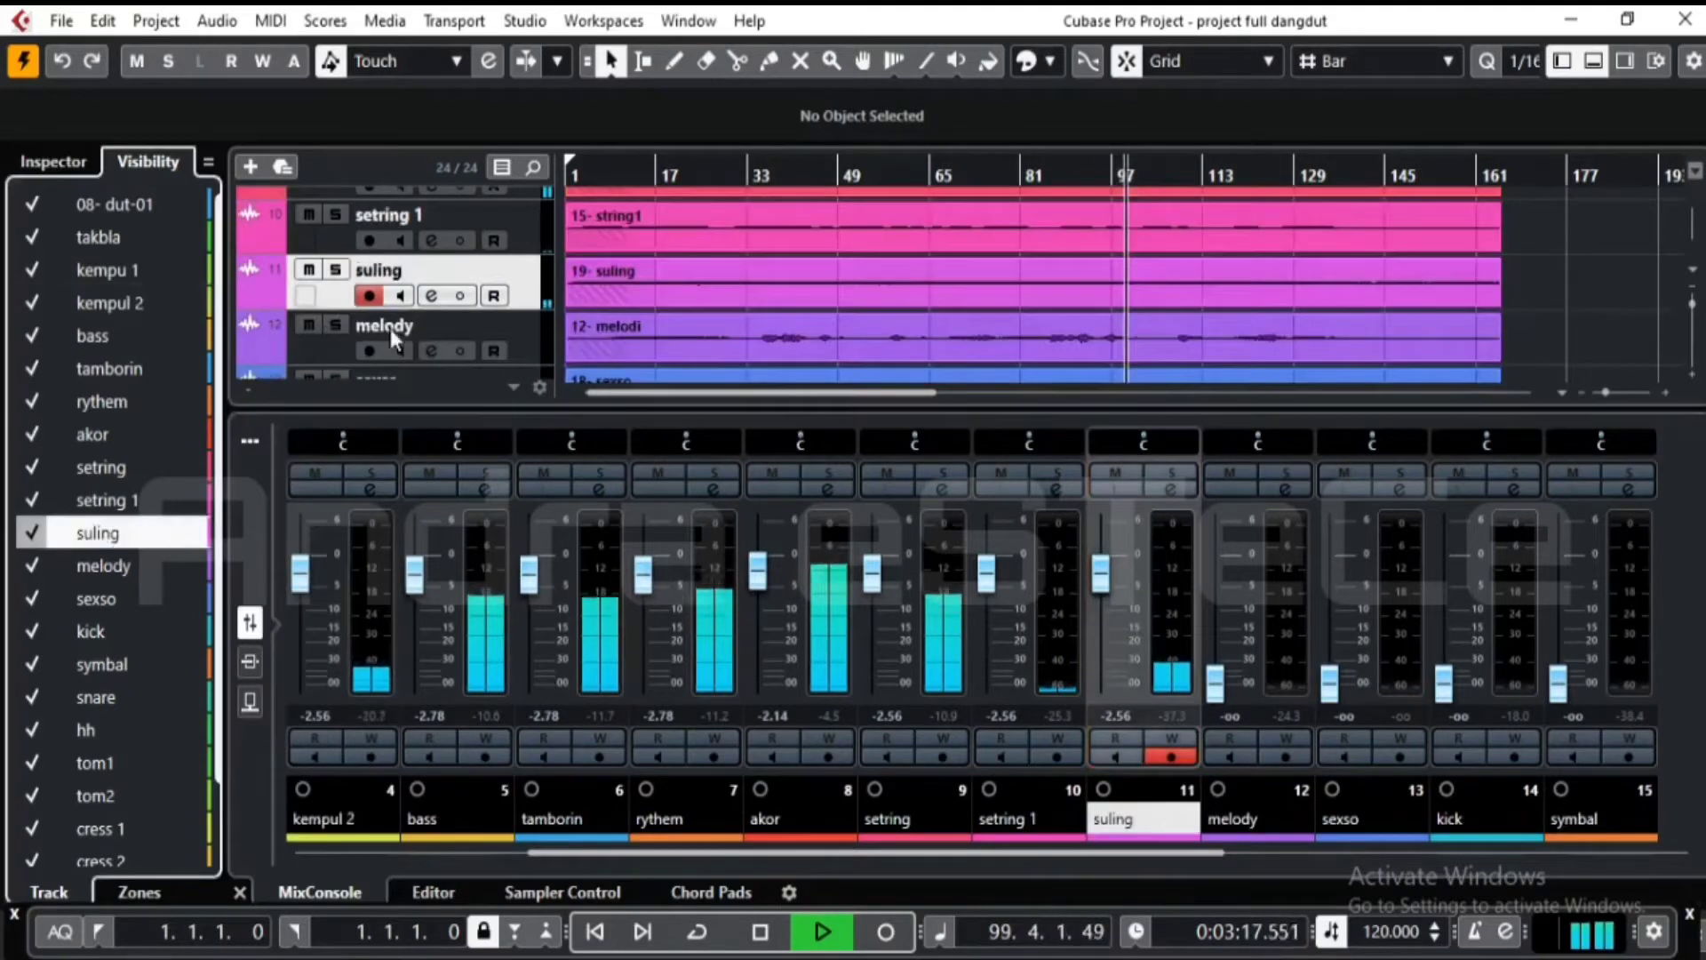
pyautogui.moveTo(344, 305); pyautogui.dragTo(353, 381)
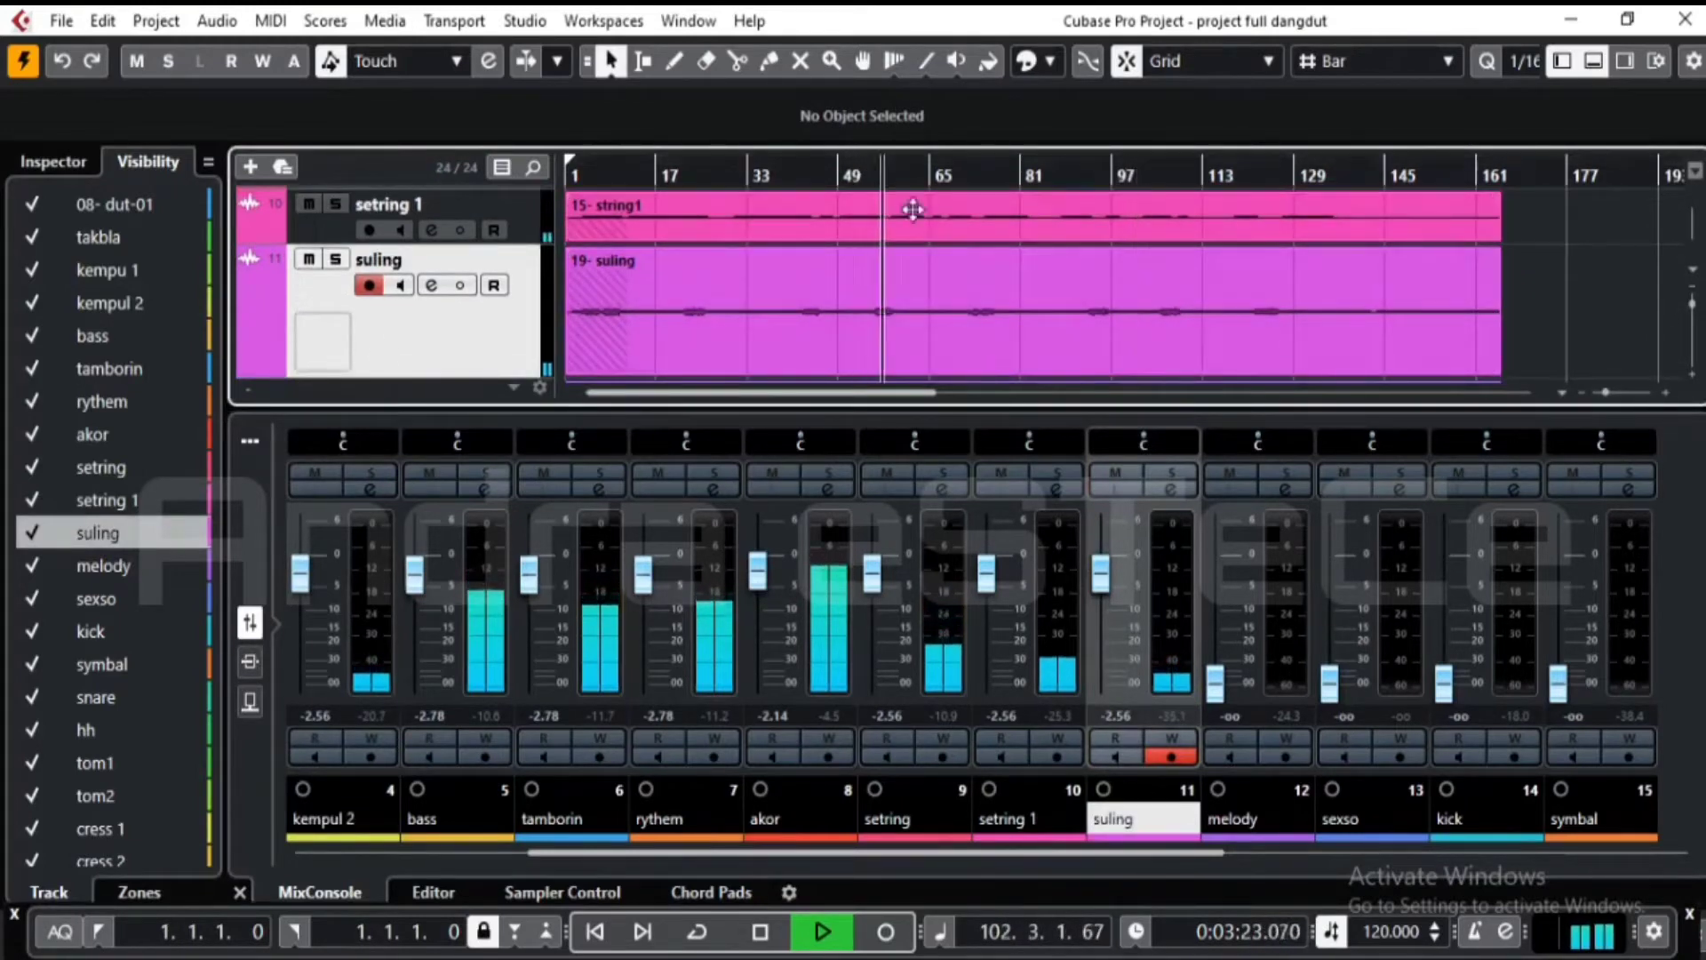
# - Move playback to about bar 68 and take suling's CLA-2A Mono insert out of bypass
pyautogui.click(948, 174)
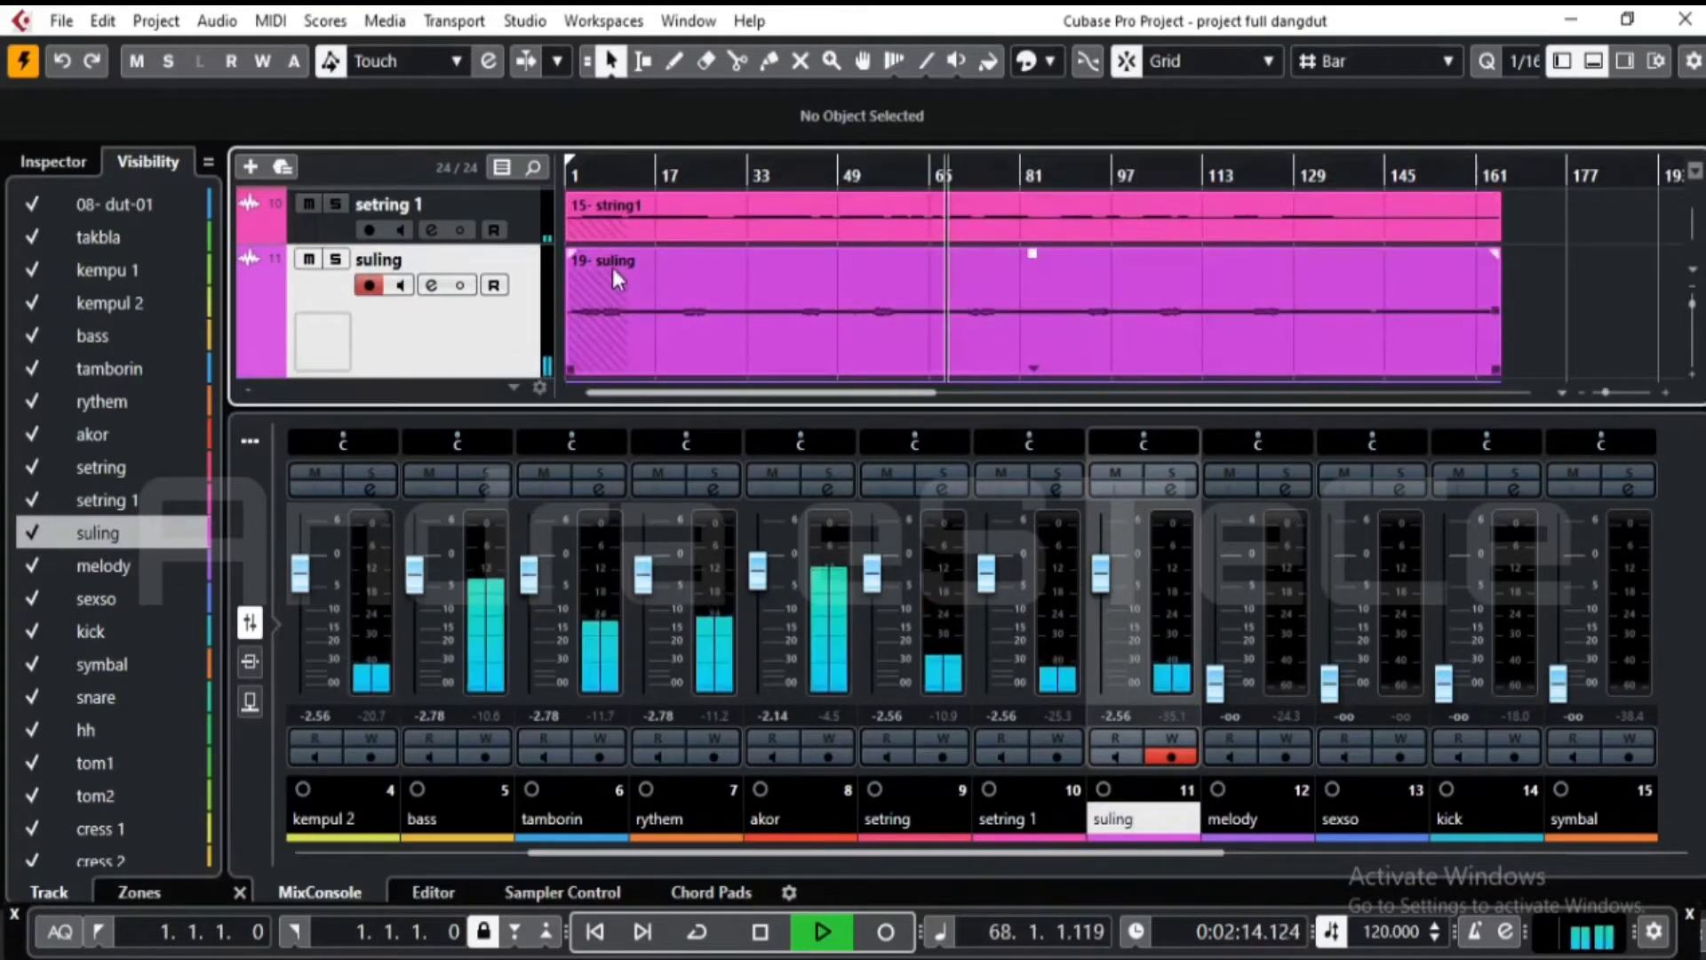
pyautogui.click(431, 286)
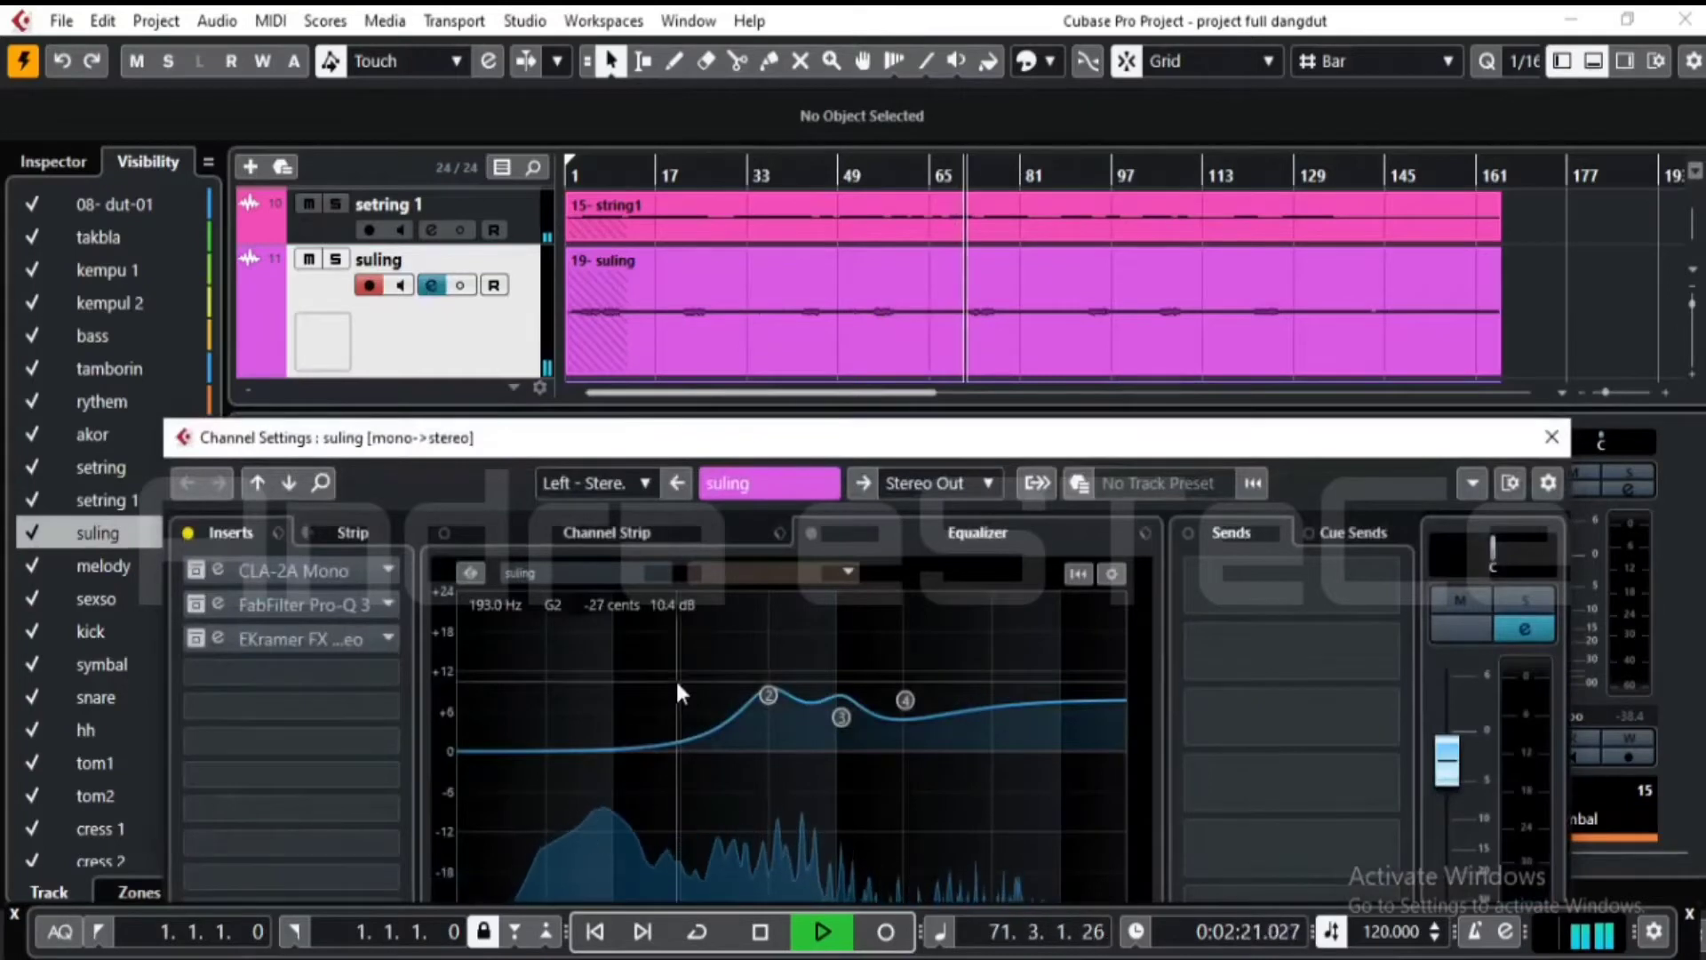
pyautogui.click(195, 564)
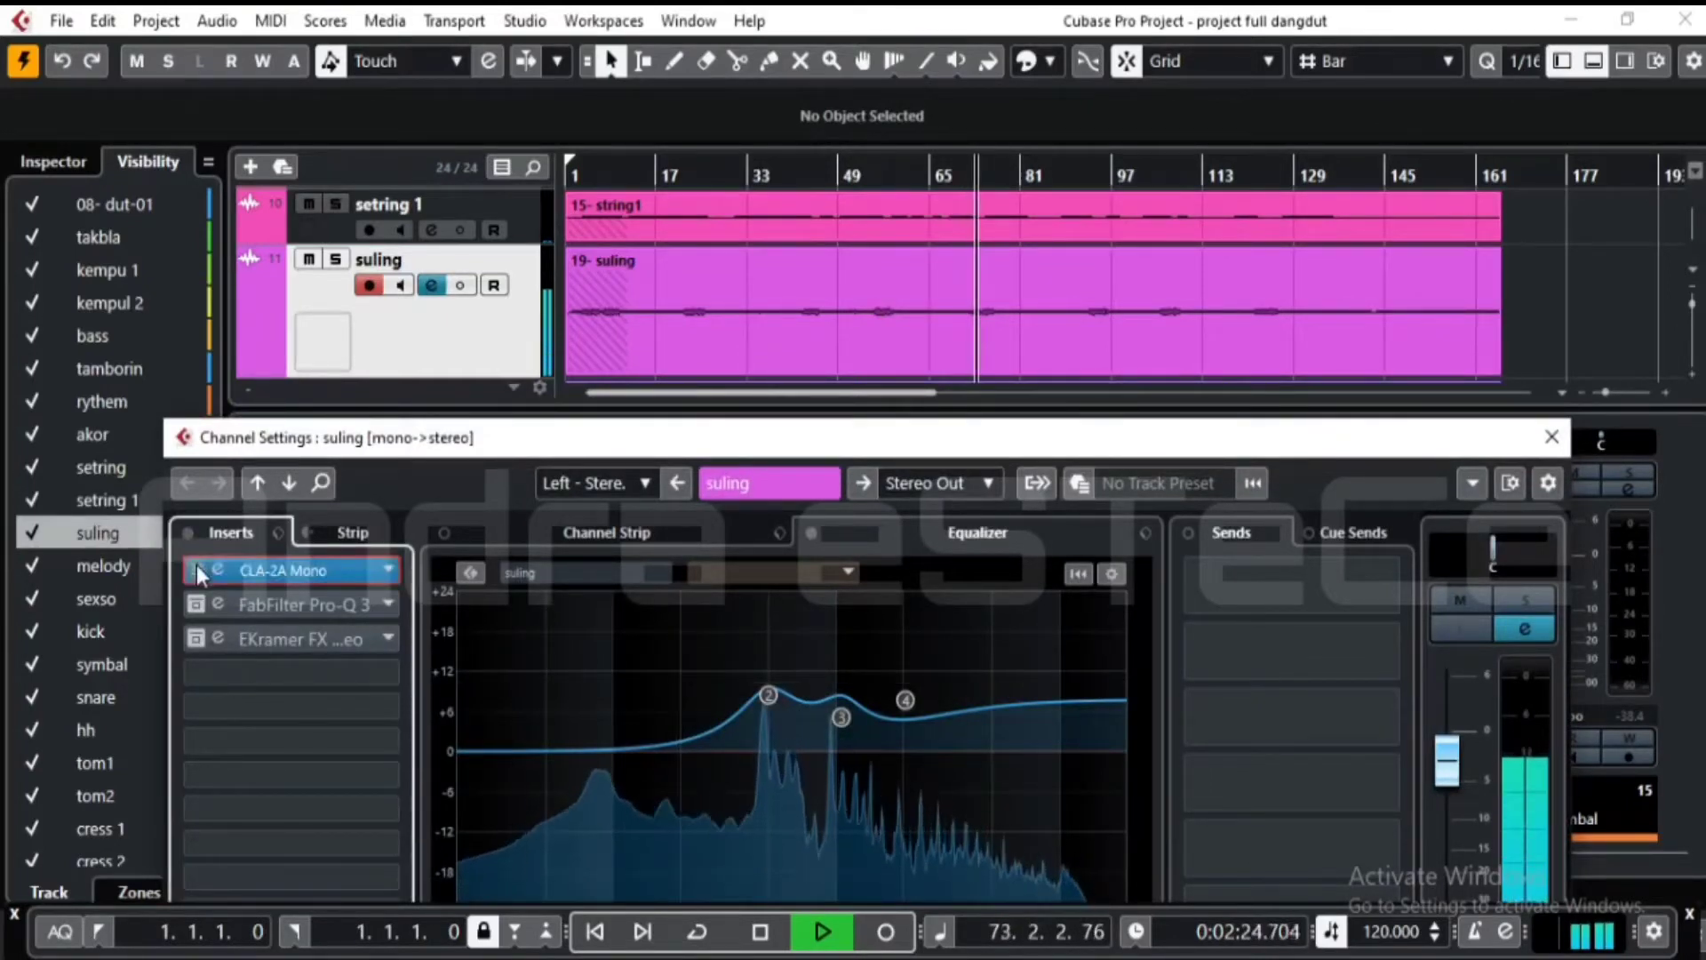
# - Solo suling and review its channel equalizer while replaying from about bar 56
pyautogui.click(335, 259)
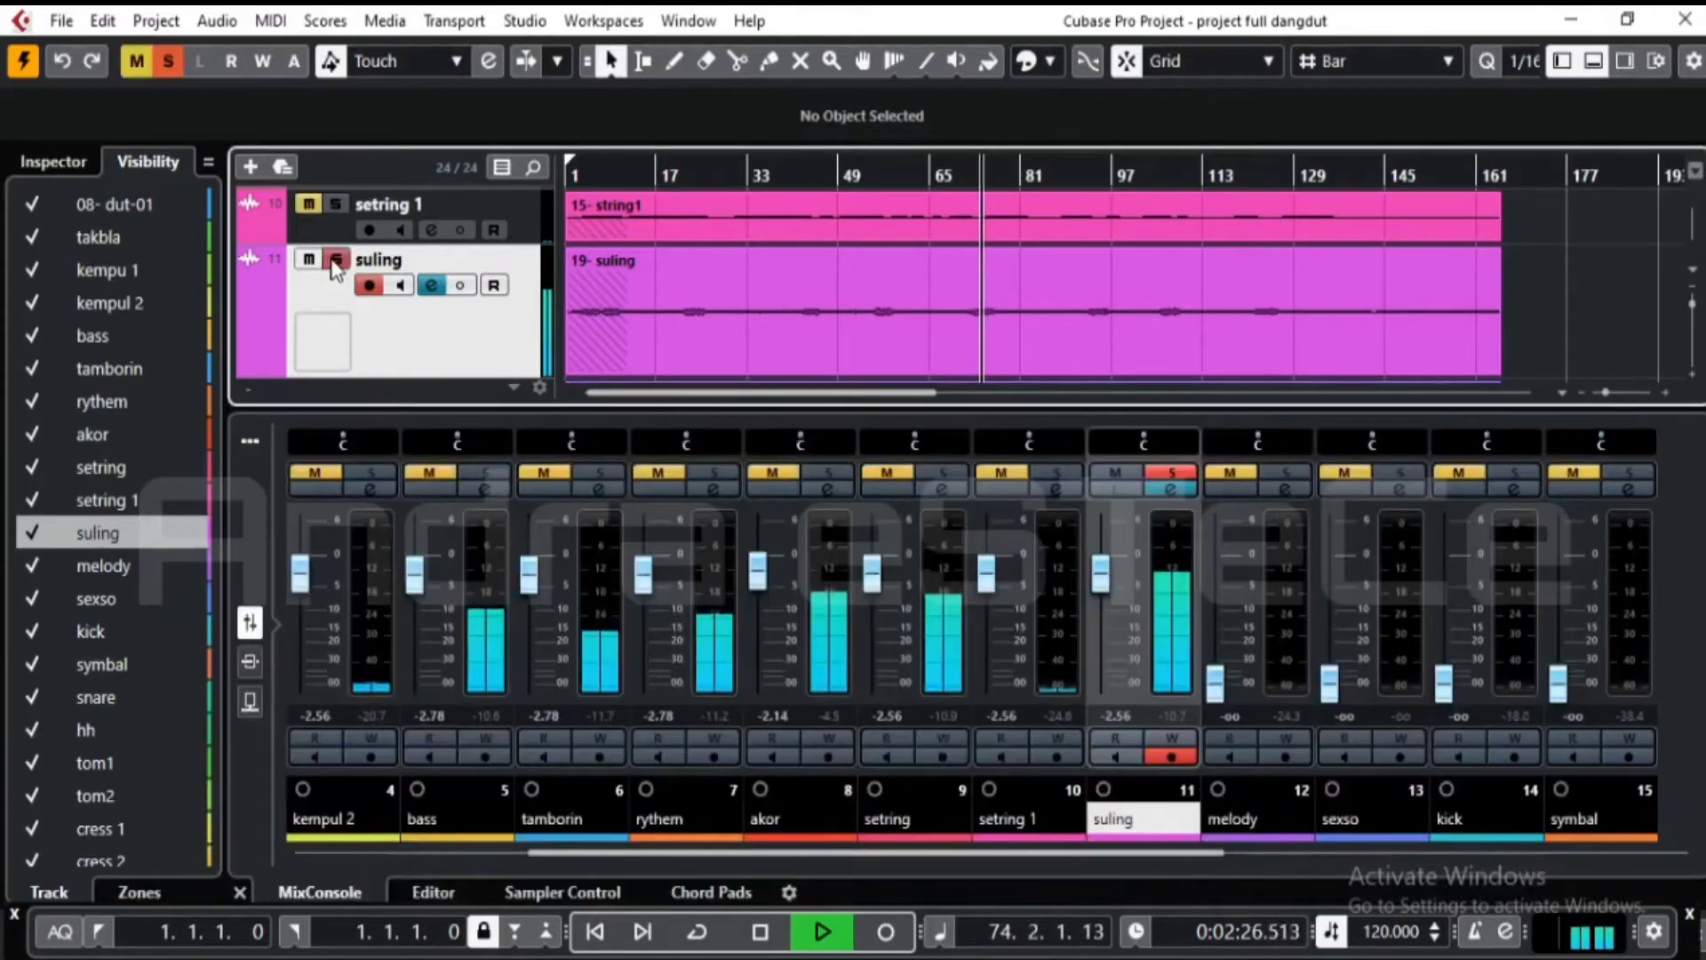
pyautogui.click(432, 287)
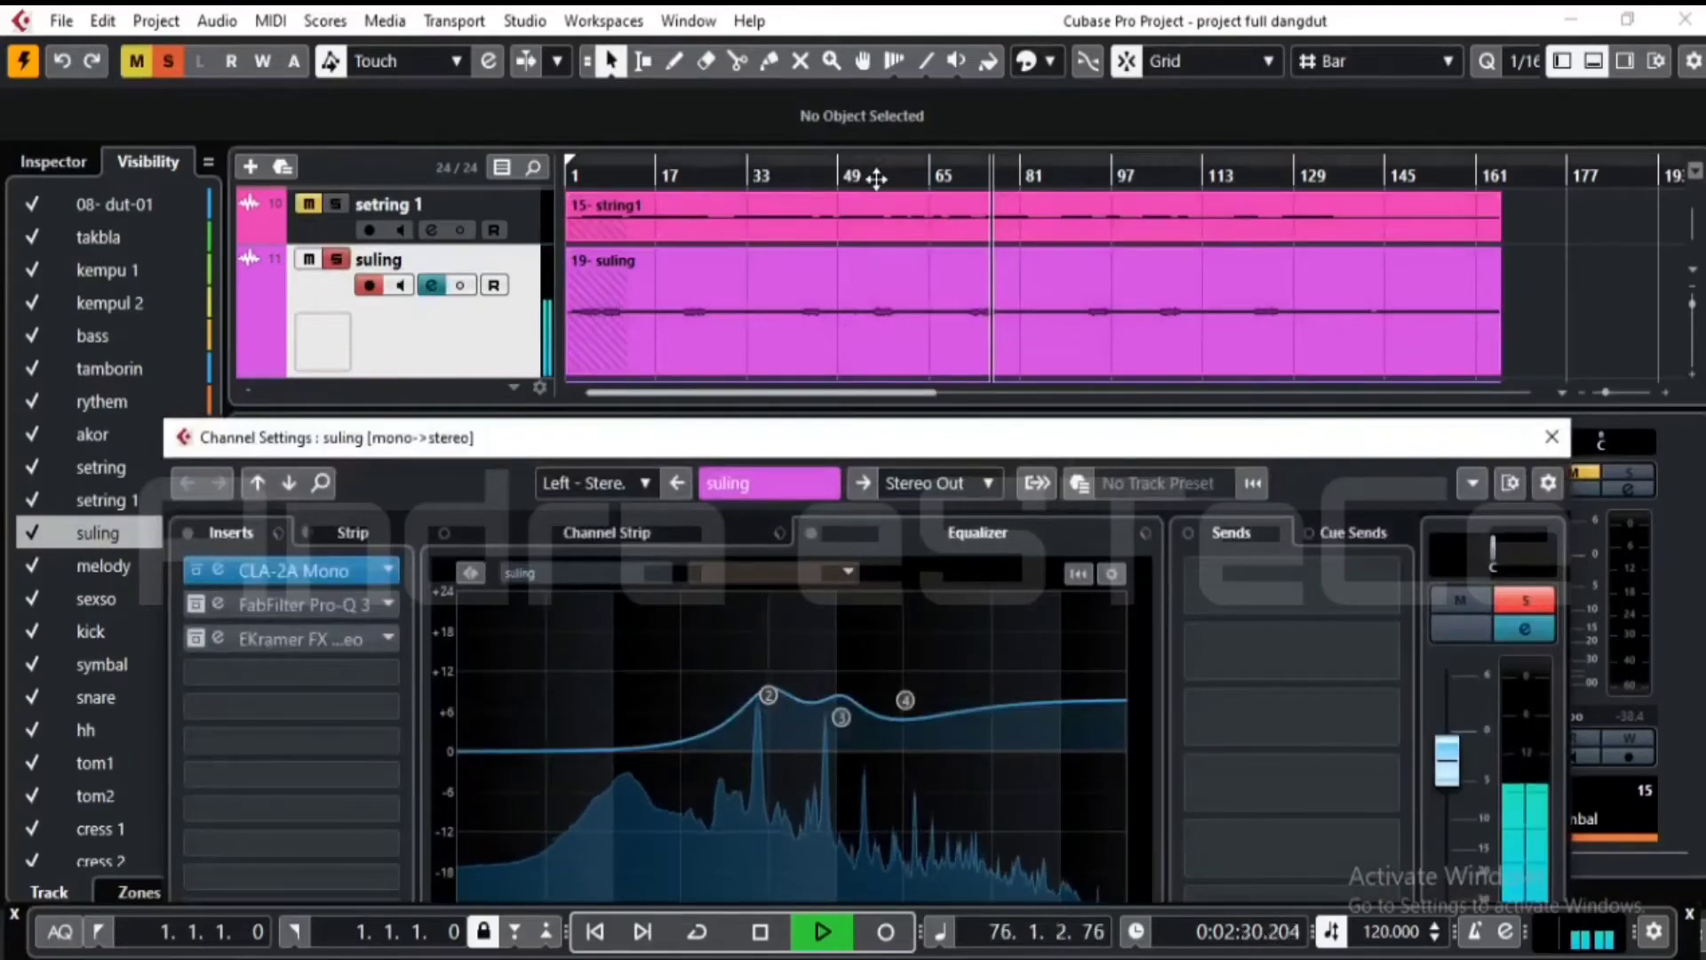
pyautogui.click(876, 177)
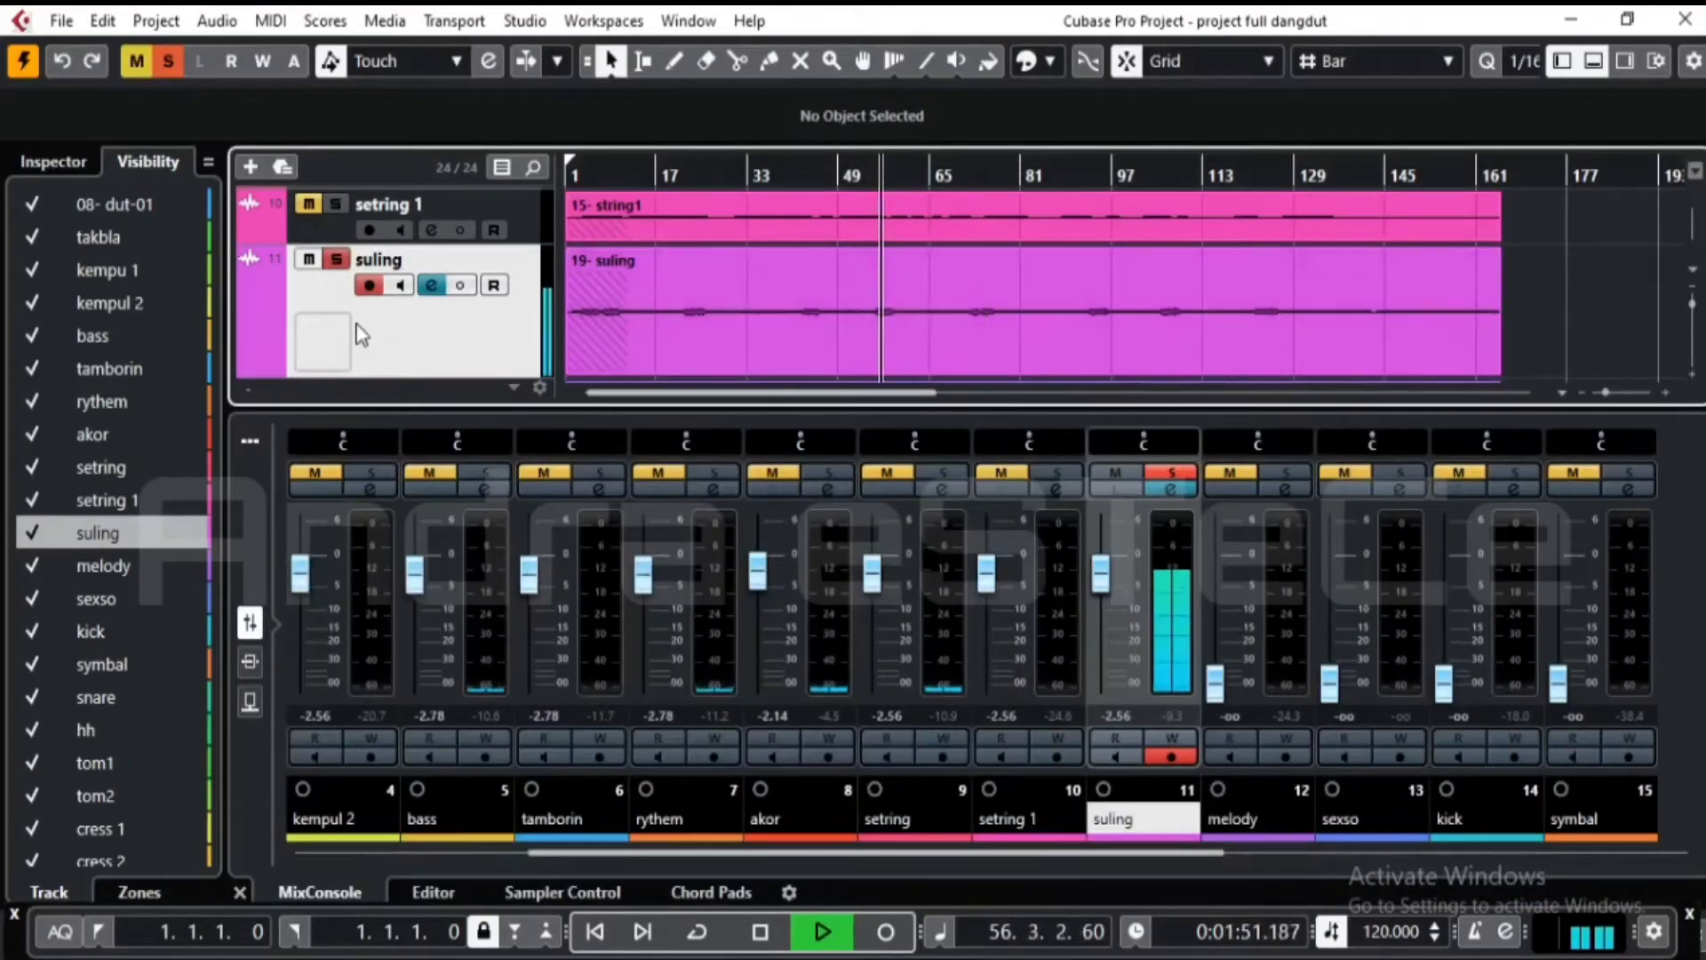
pyautogui.click(430, 286)
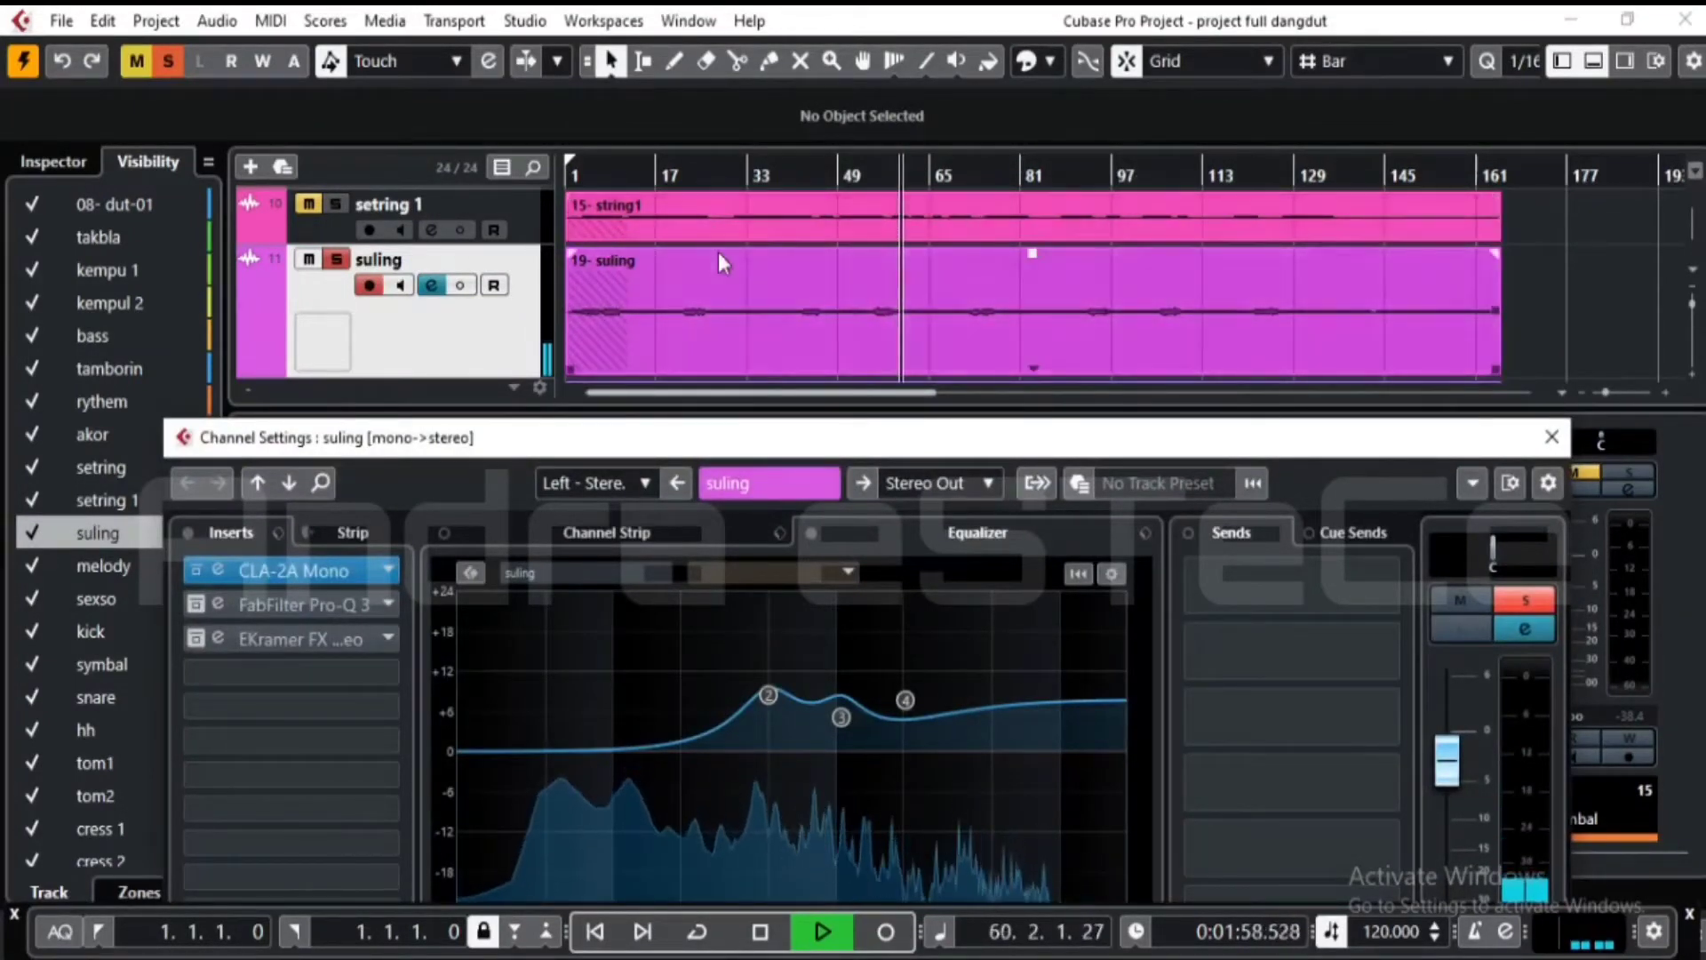
# - Move playback to about bar 4, take suling's FabFilter Pro-Q 3 out of bypass and review its bands
pyautogui.click(582, 174)
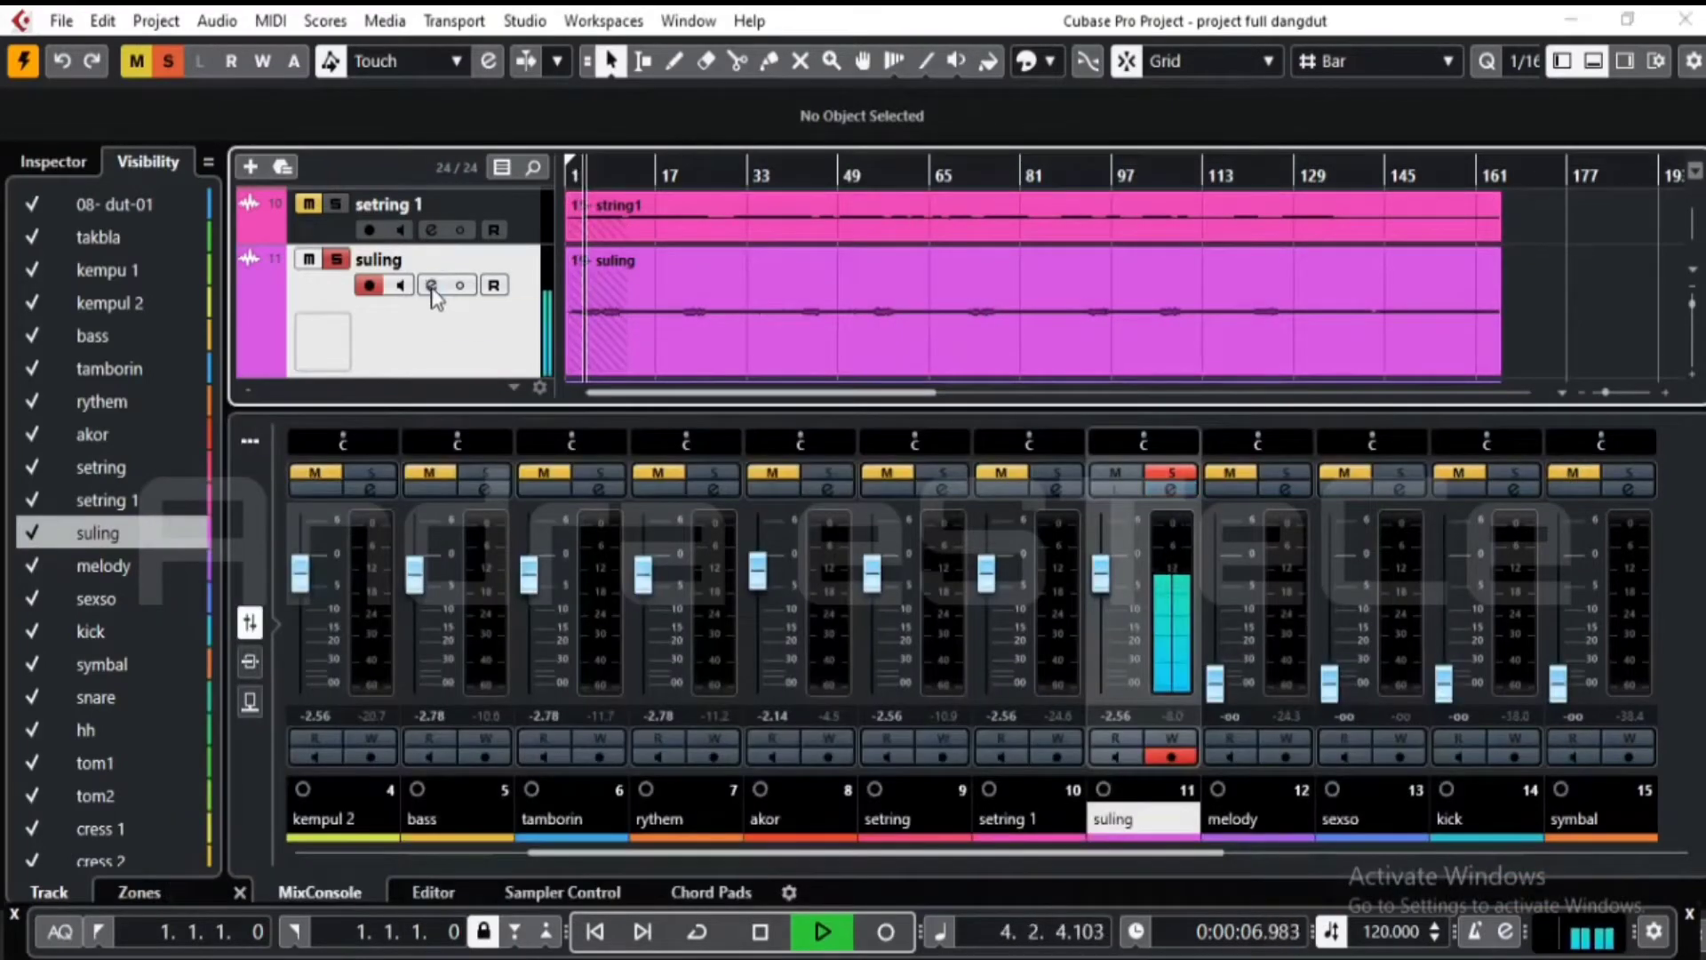
pyautogui.click(432, 286)
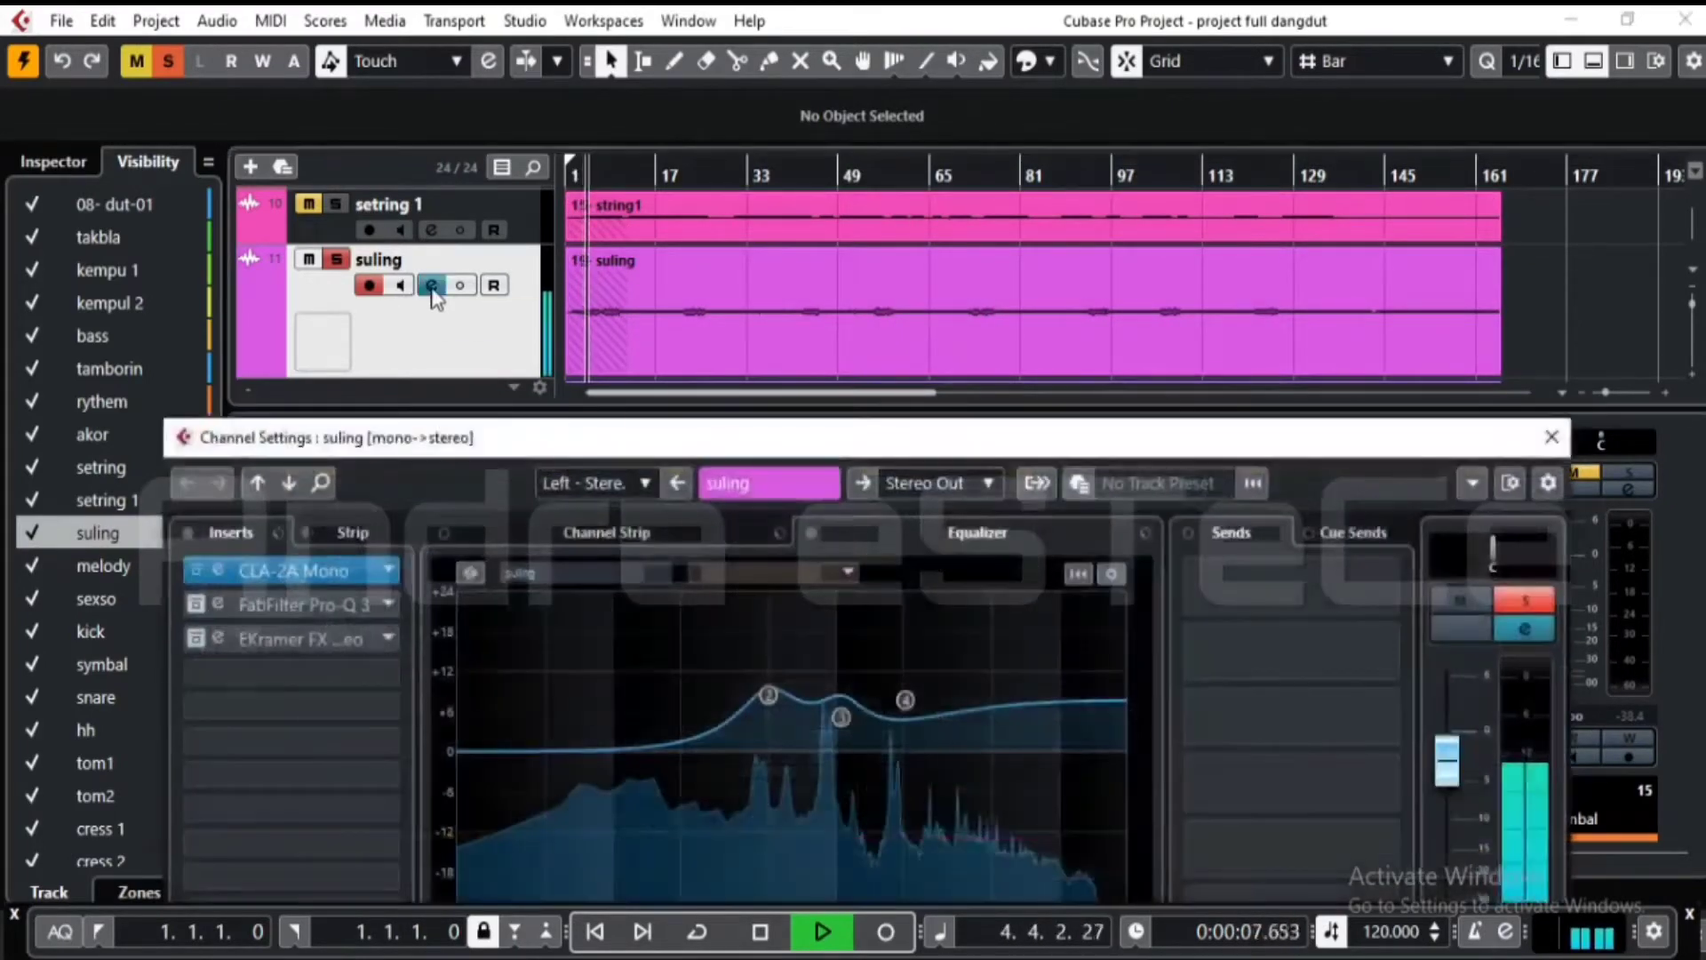
pyautogui.click(195, 608)
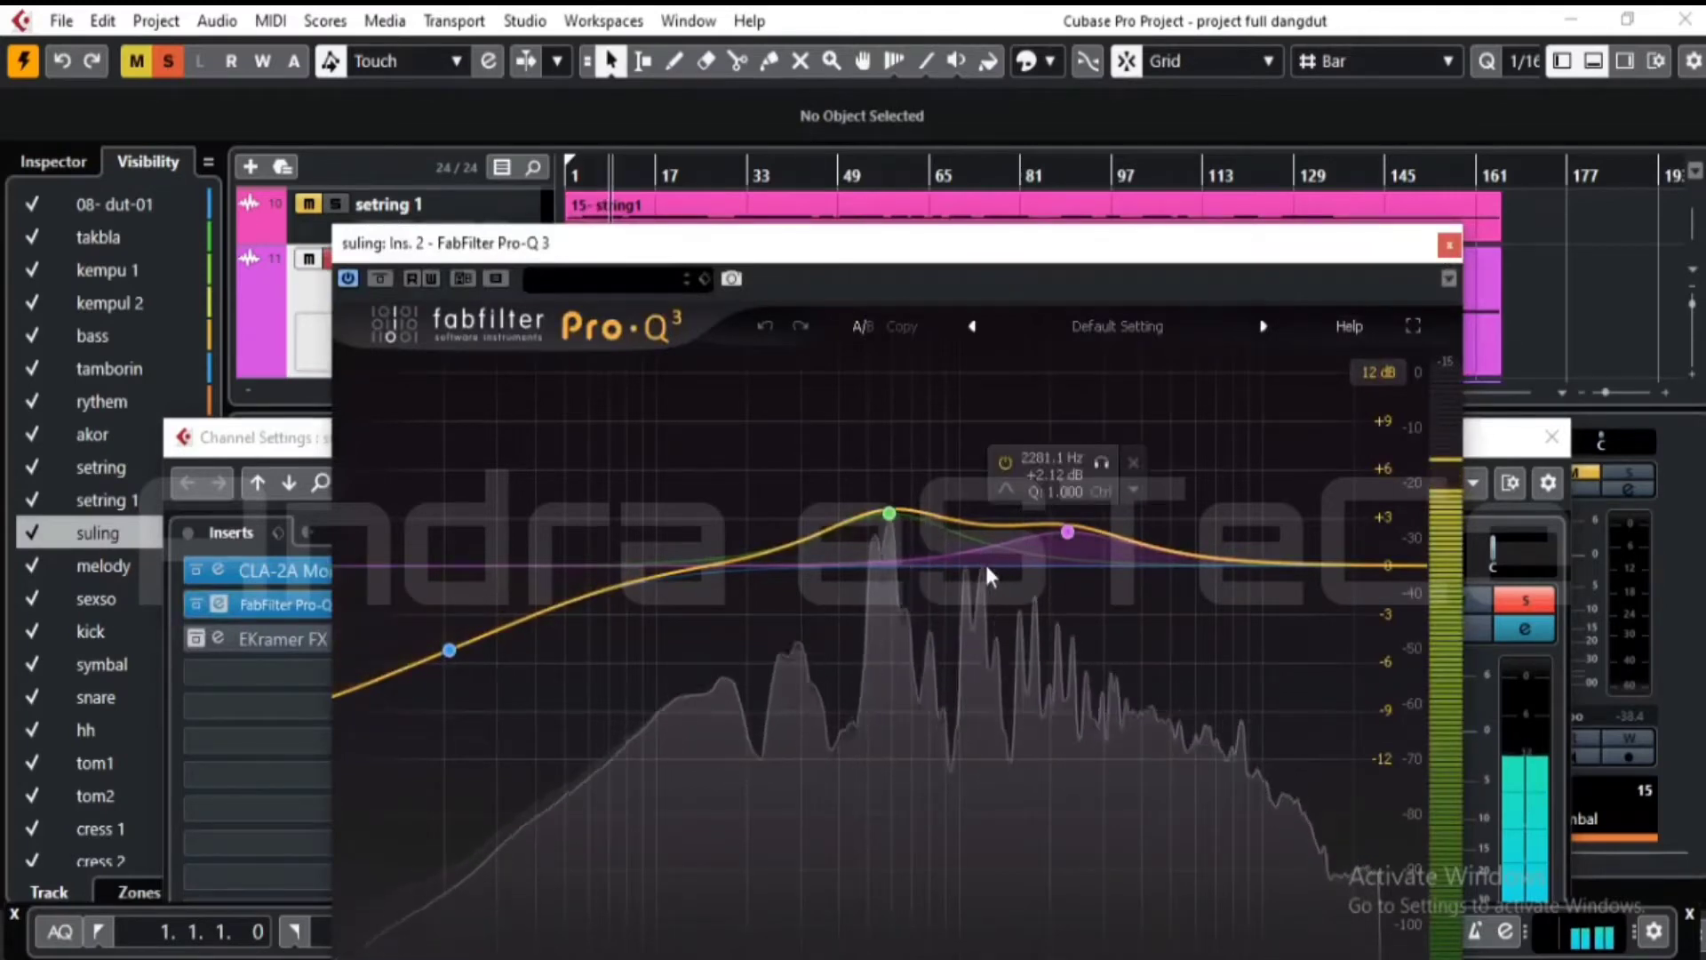
# - Close suling's FabFilter Pro-Q 3, take its EKramer FX Mono/Stereo insert out of bypass and open that effect
pyautogui.click(1448, 244)
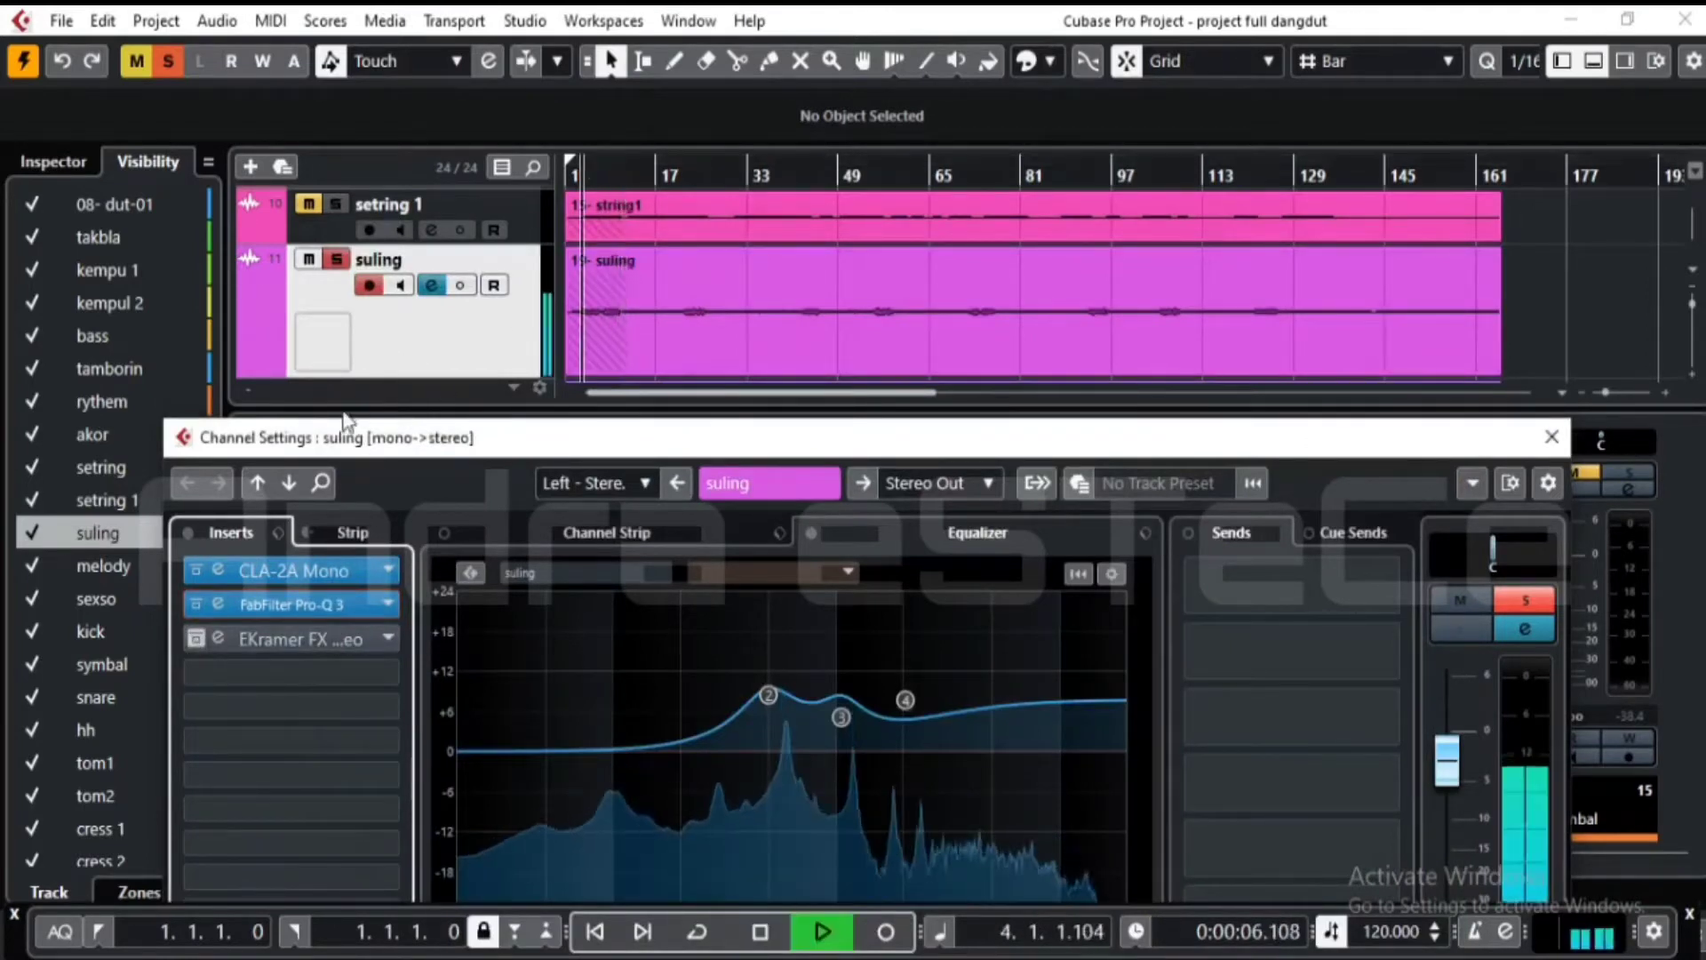
pyautogui.click(193, 641)
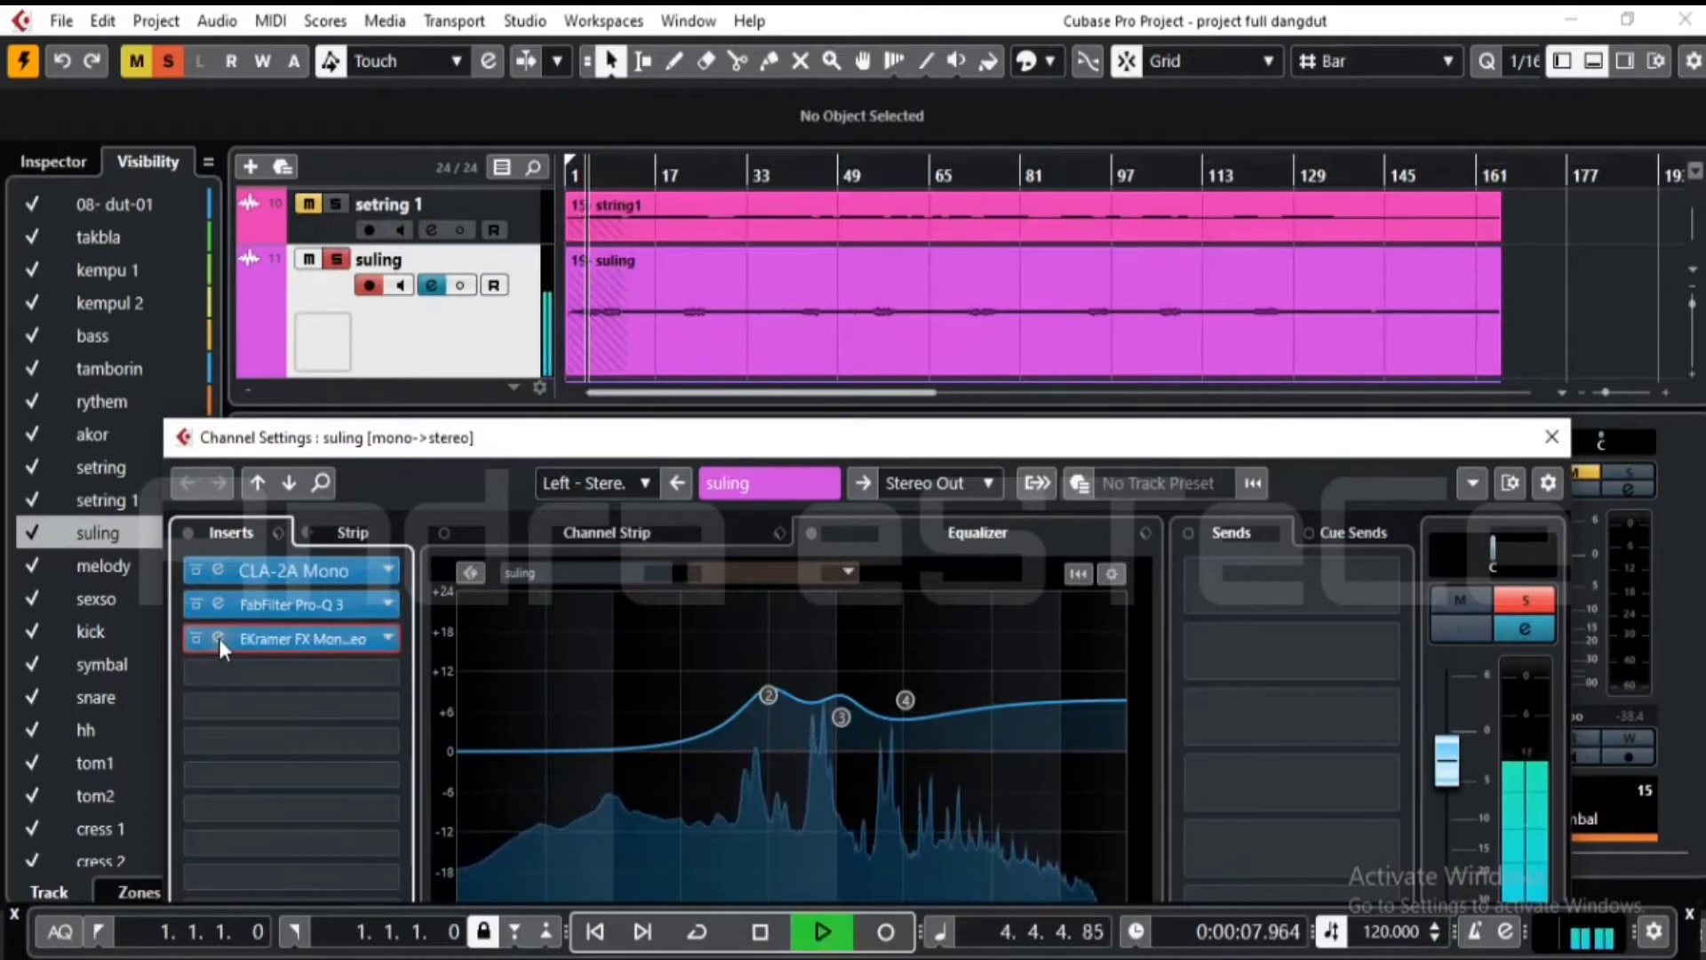
pyautogui.click(219, 638)
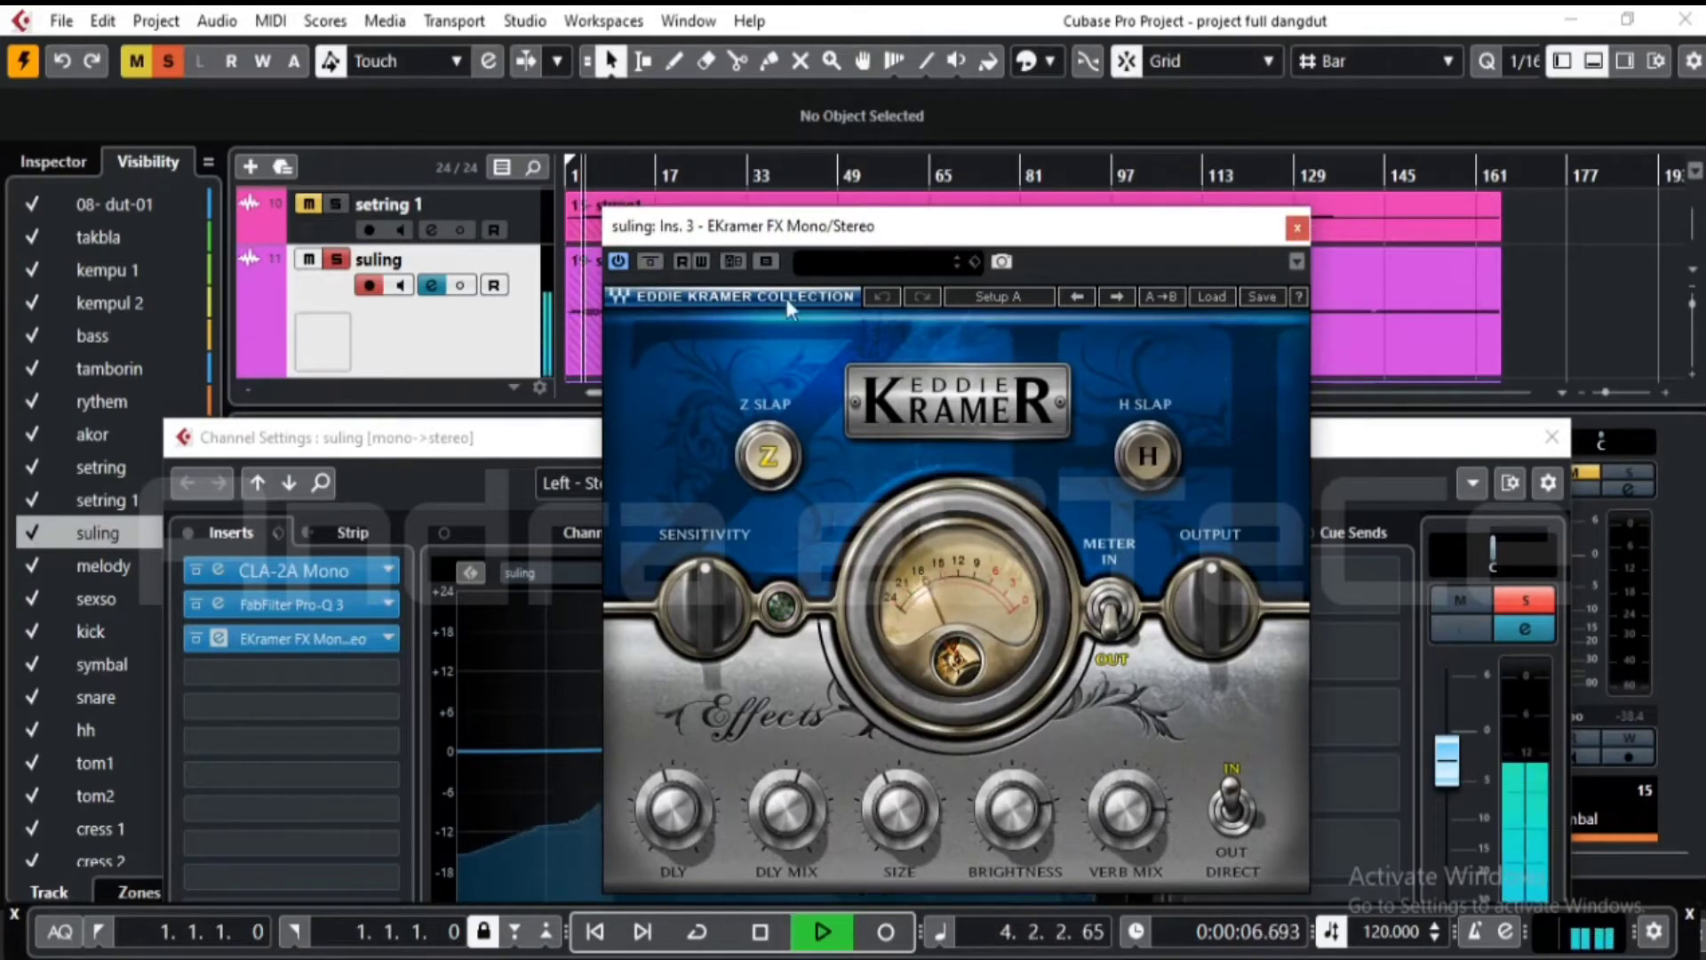
# - Compare suling with EKramer FX bypassed and active, then close the effect and turn off suling's solo
pyautogui.click(653, 265)
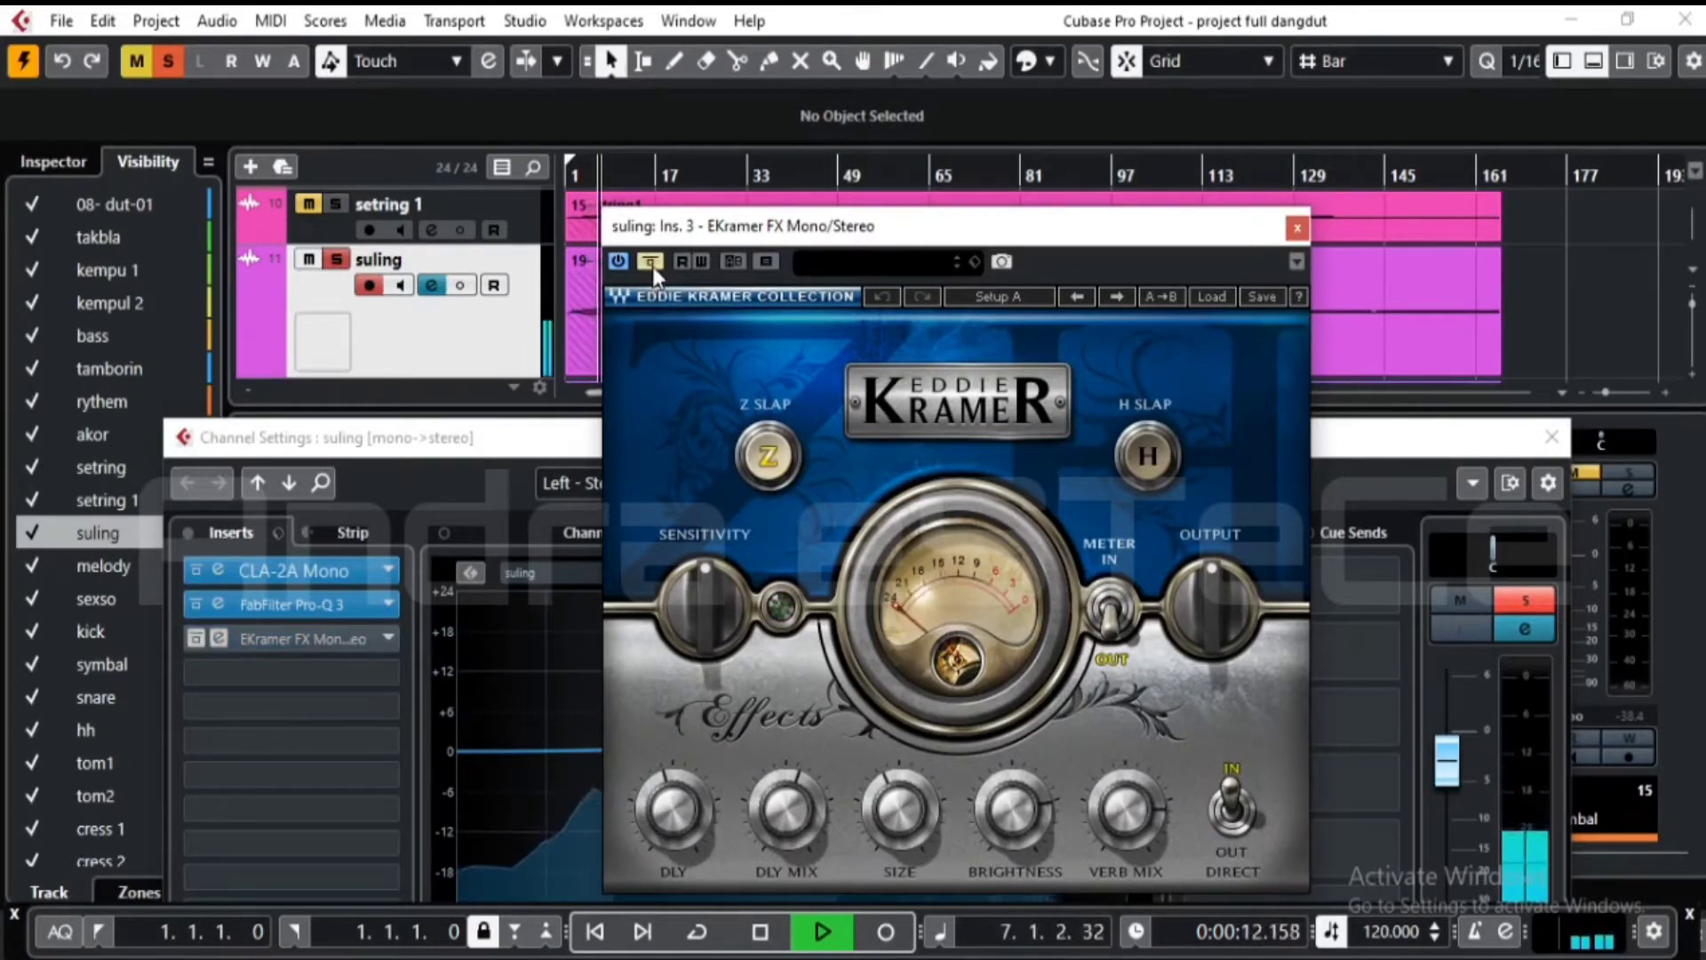
pyautogui.click(652, 264)
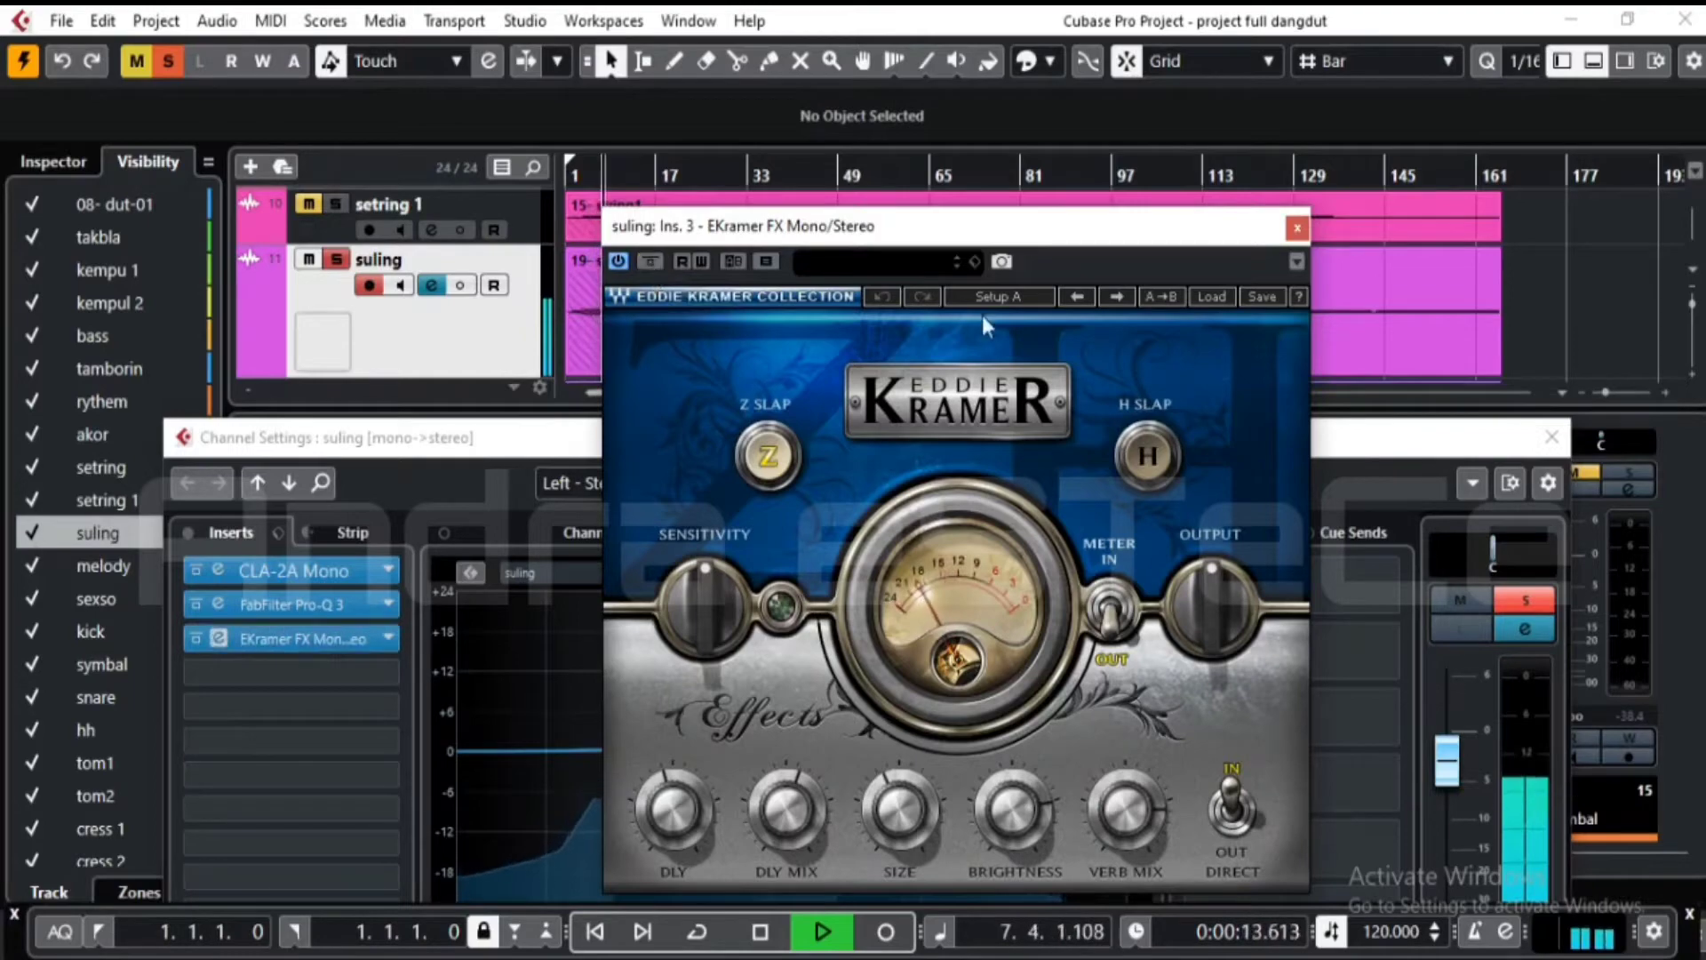
pyautogui.click(1295, 229)
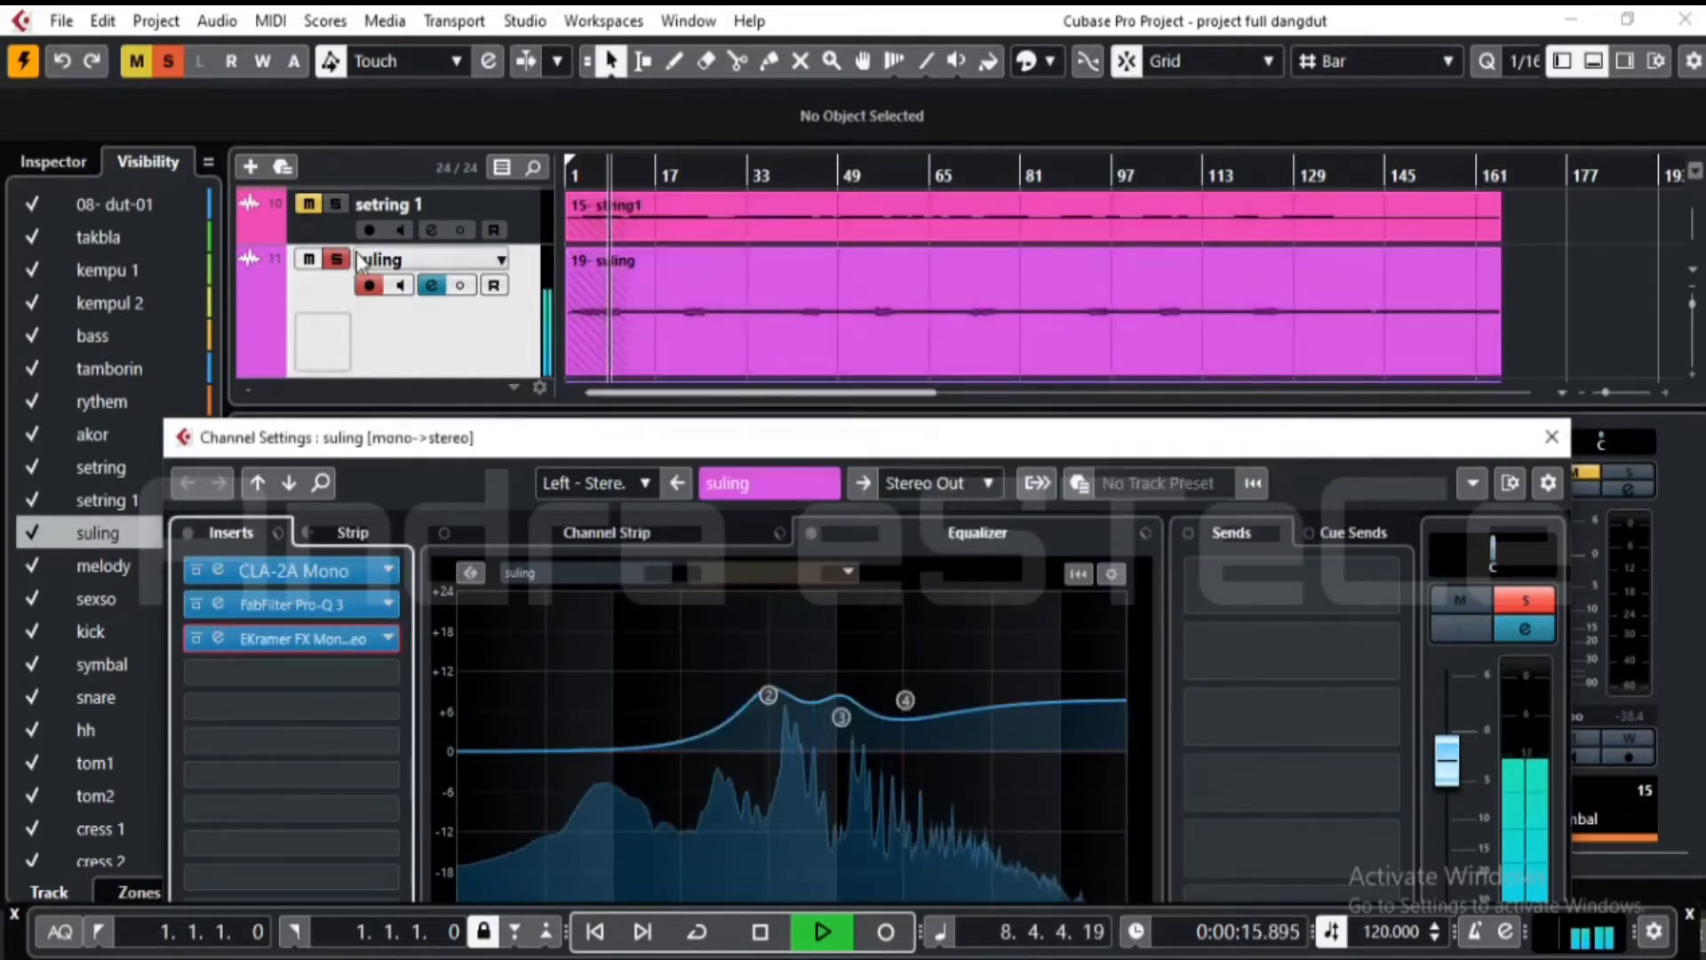
pyautogui.click(309, 203)
pyautogui.click(335, 259)
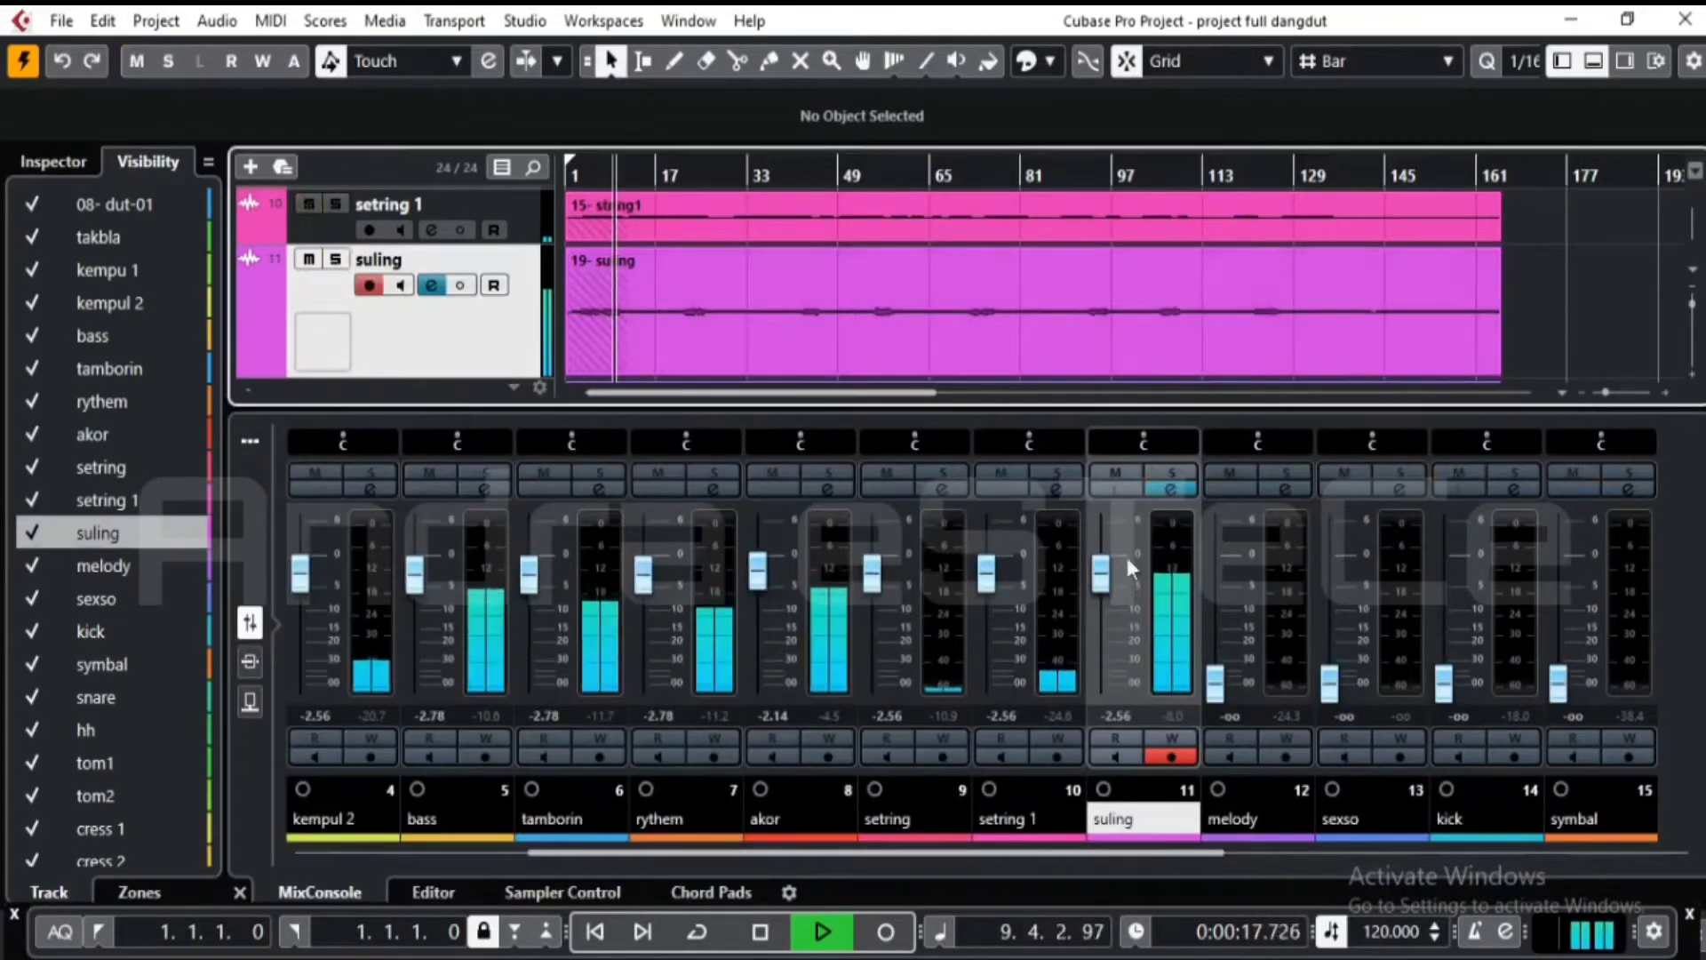
# - Raise the melody fader to -2.35 dB, then reduce suling's track height and select the melody track
pyautogui.moveTo(1214, 685); pyautogui.dragTo(1207, 571)
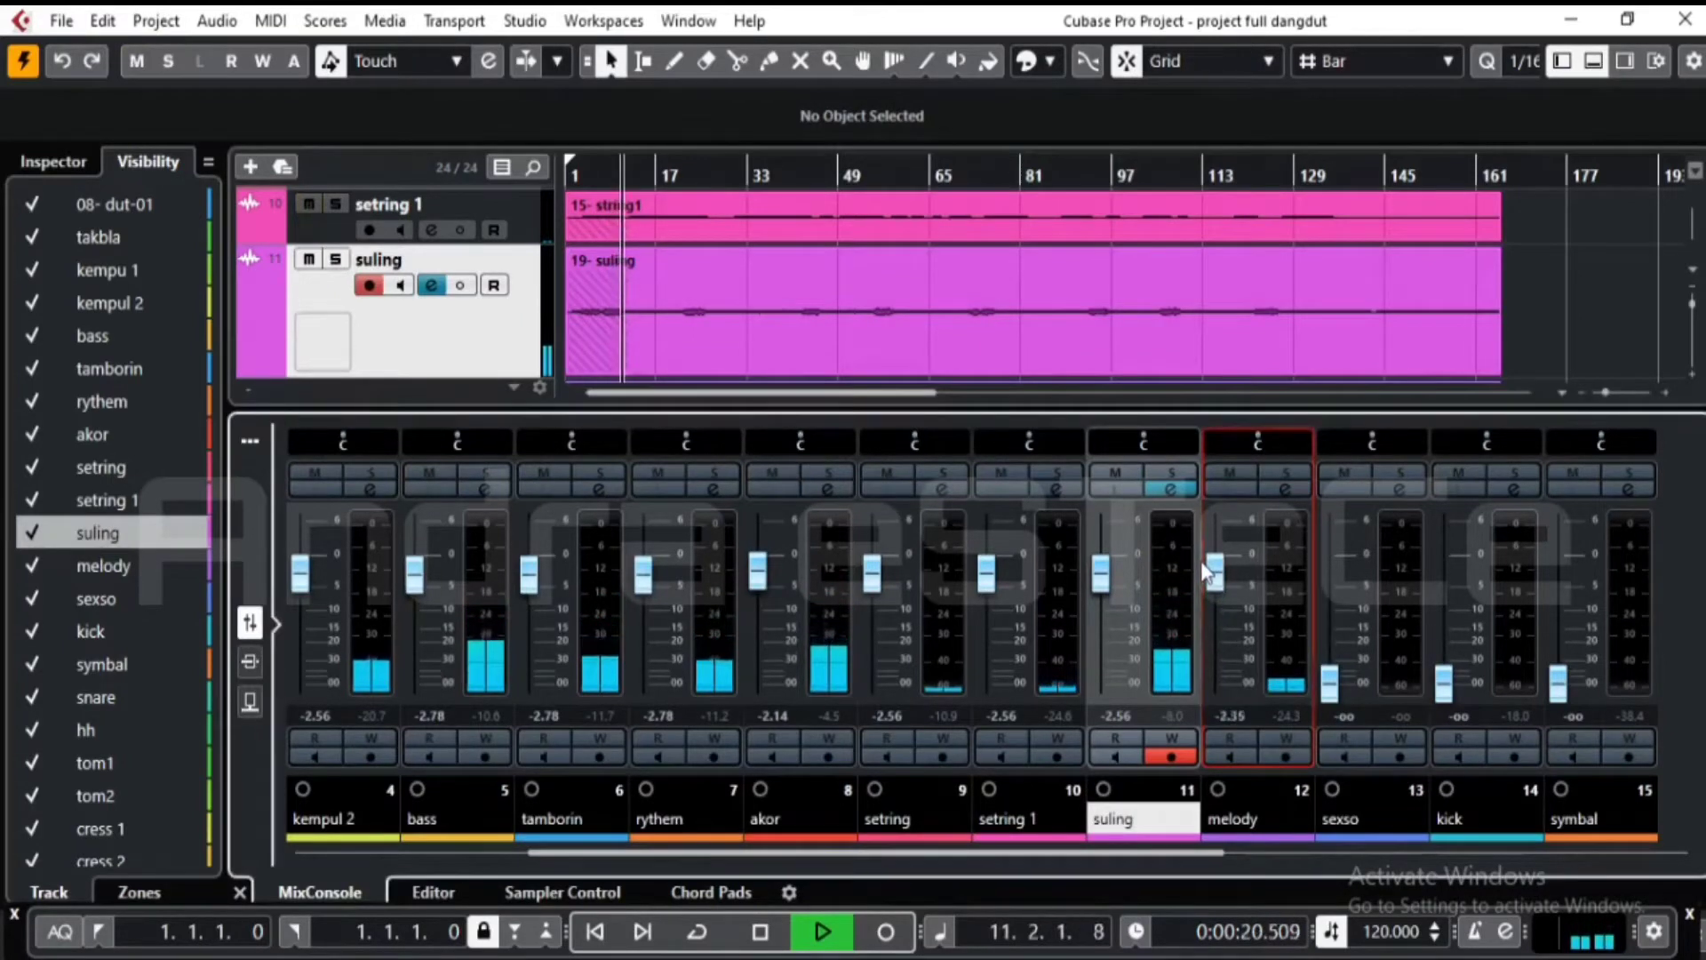
pyautogui.click(76, 562)
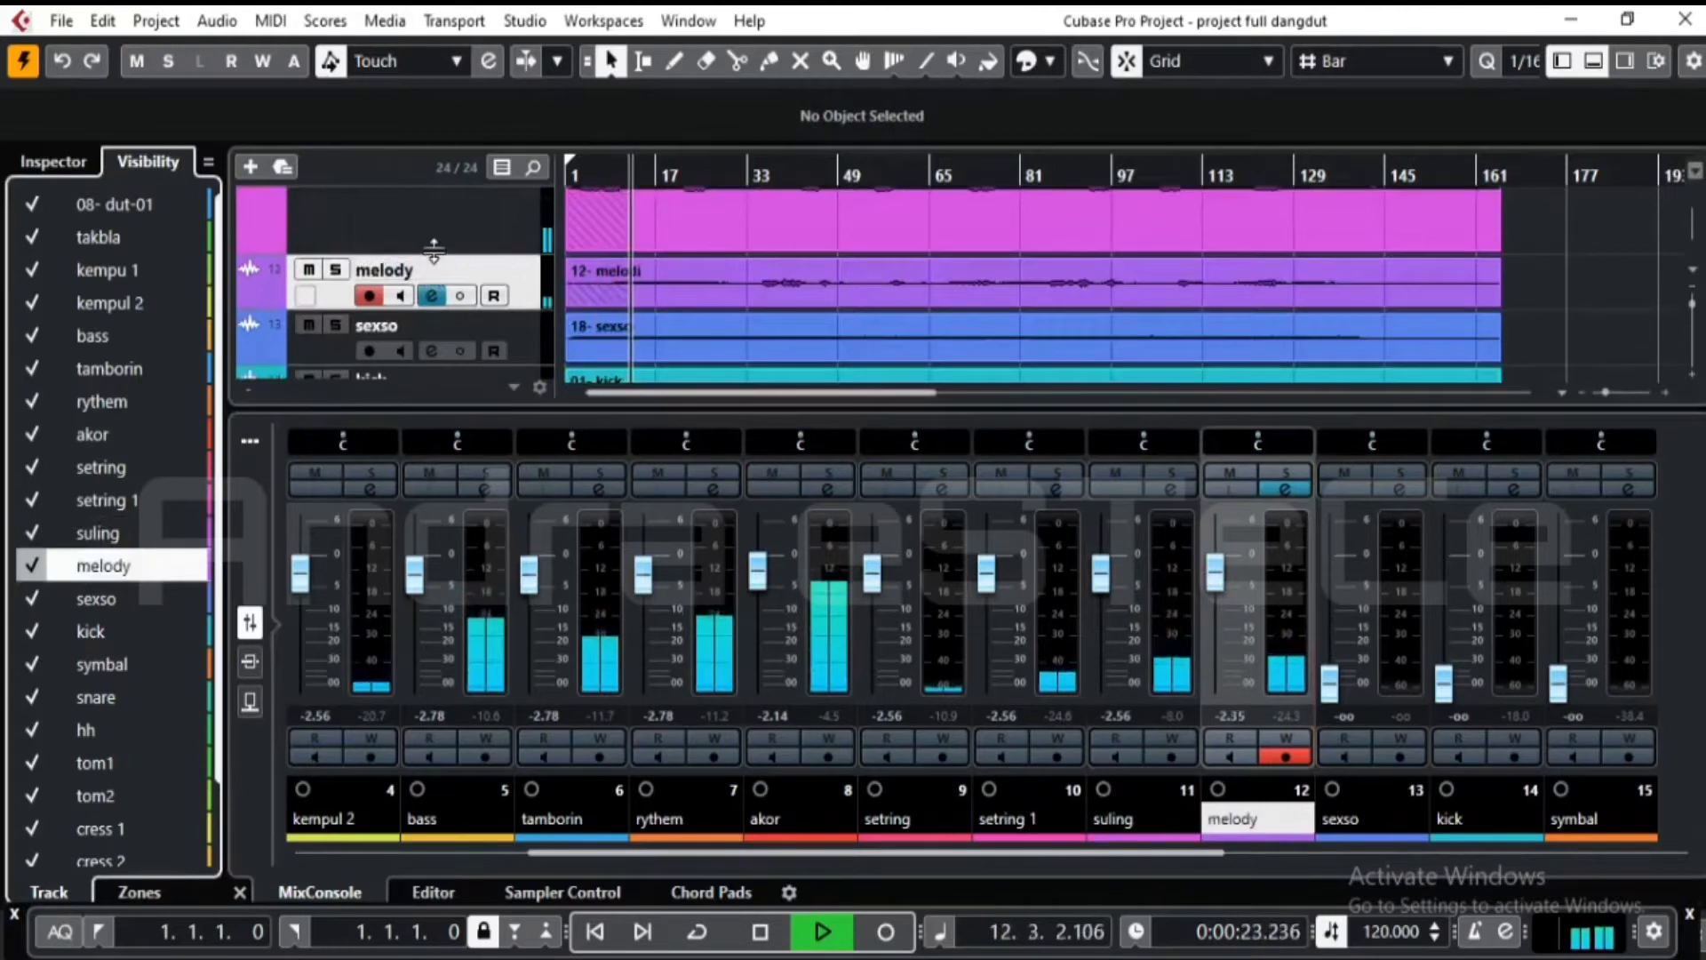
pyautogui.moveTo(433, 250); pyautogui.dragTo(440, 214)
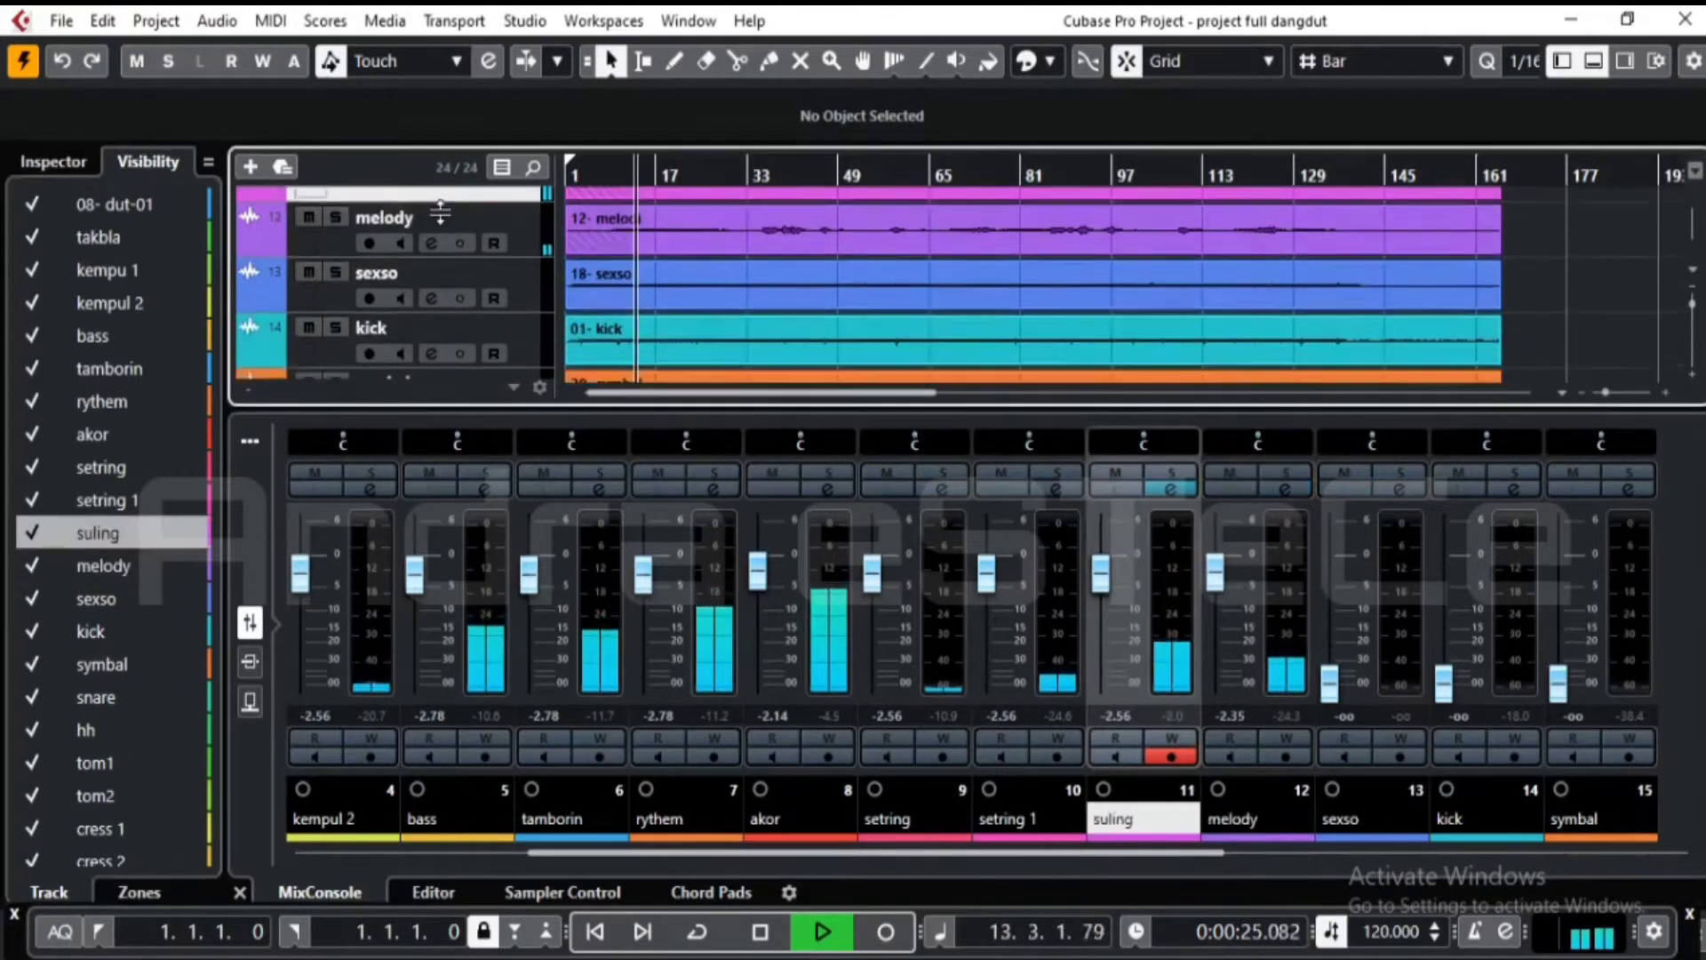
pyautogui.click(335, 237)
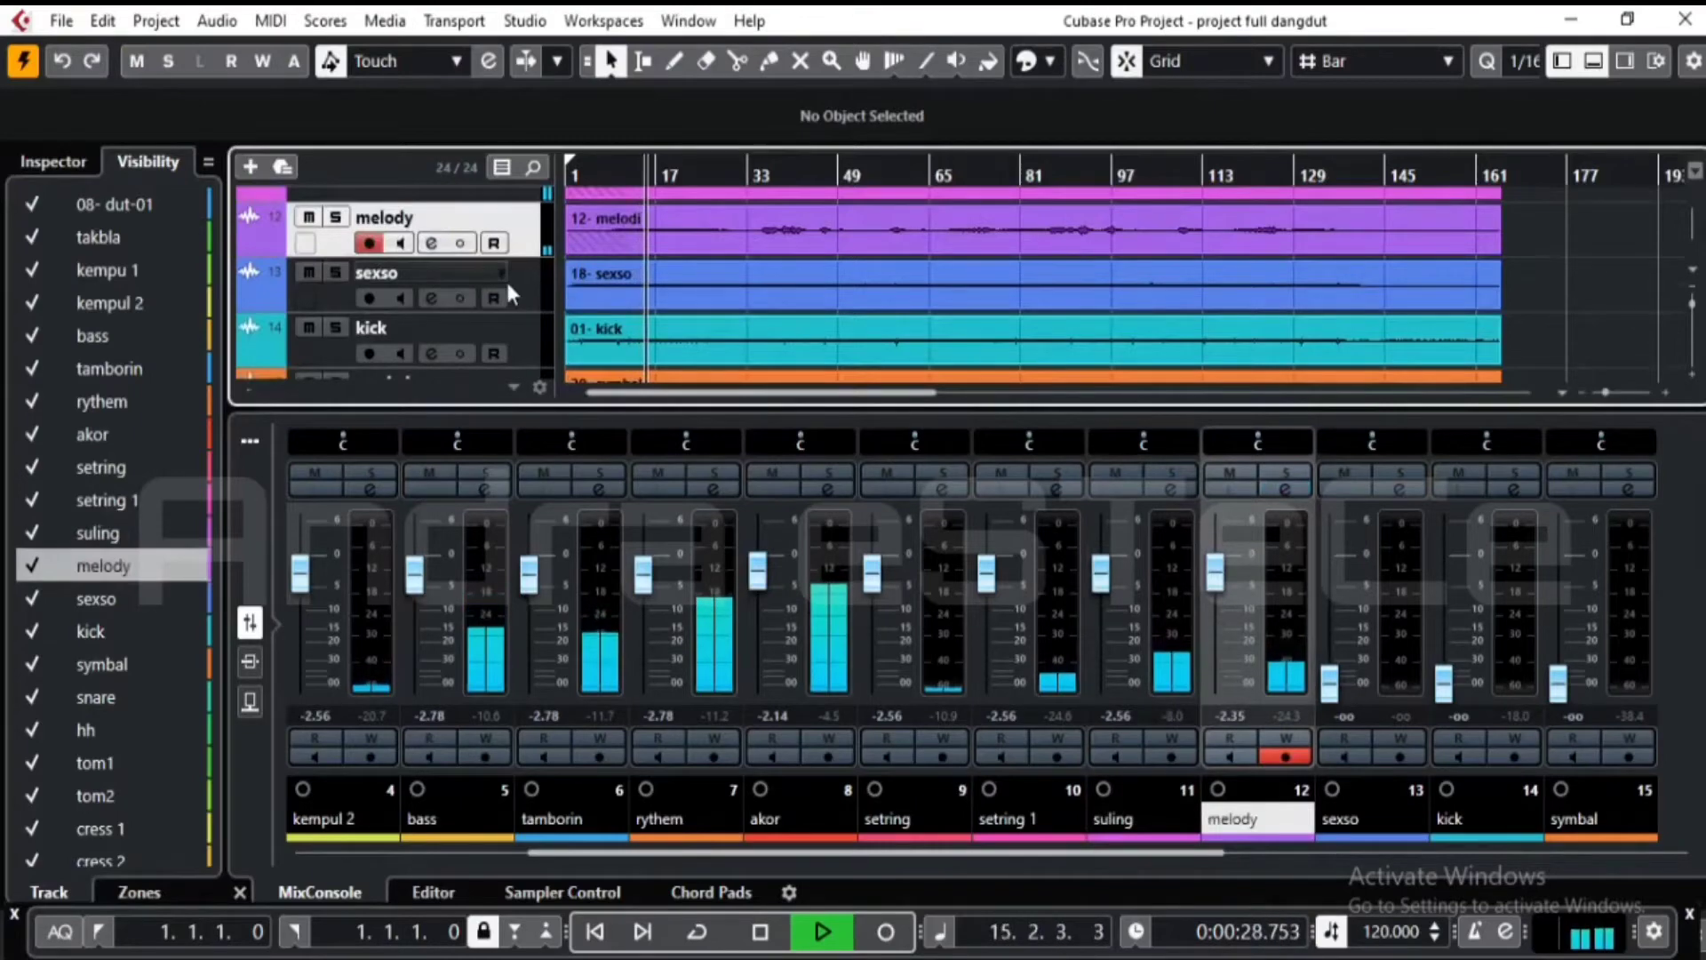
# - Solo melody, take its CLA-76 Mono insert out of bypass and open the compressor
pyautogui.click(439, 245)
pyautogui.click(432, 244)
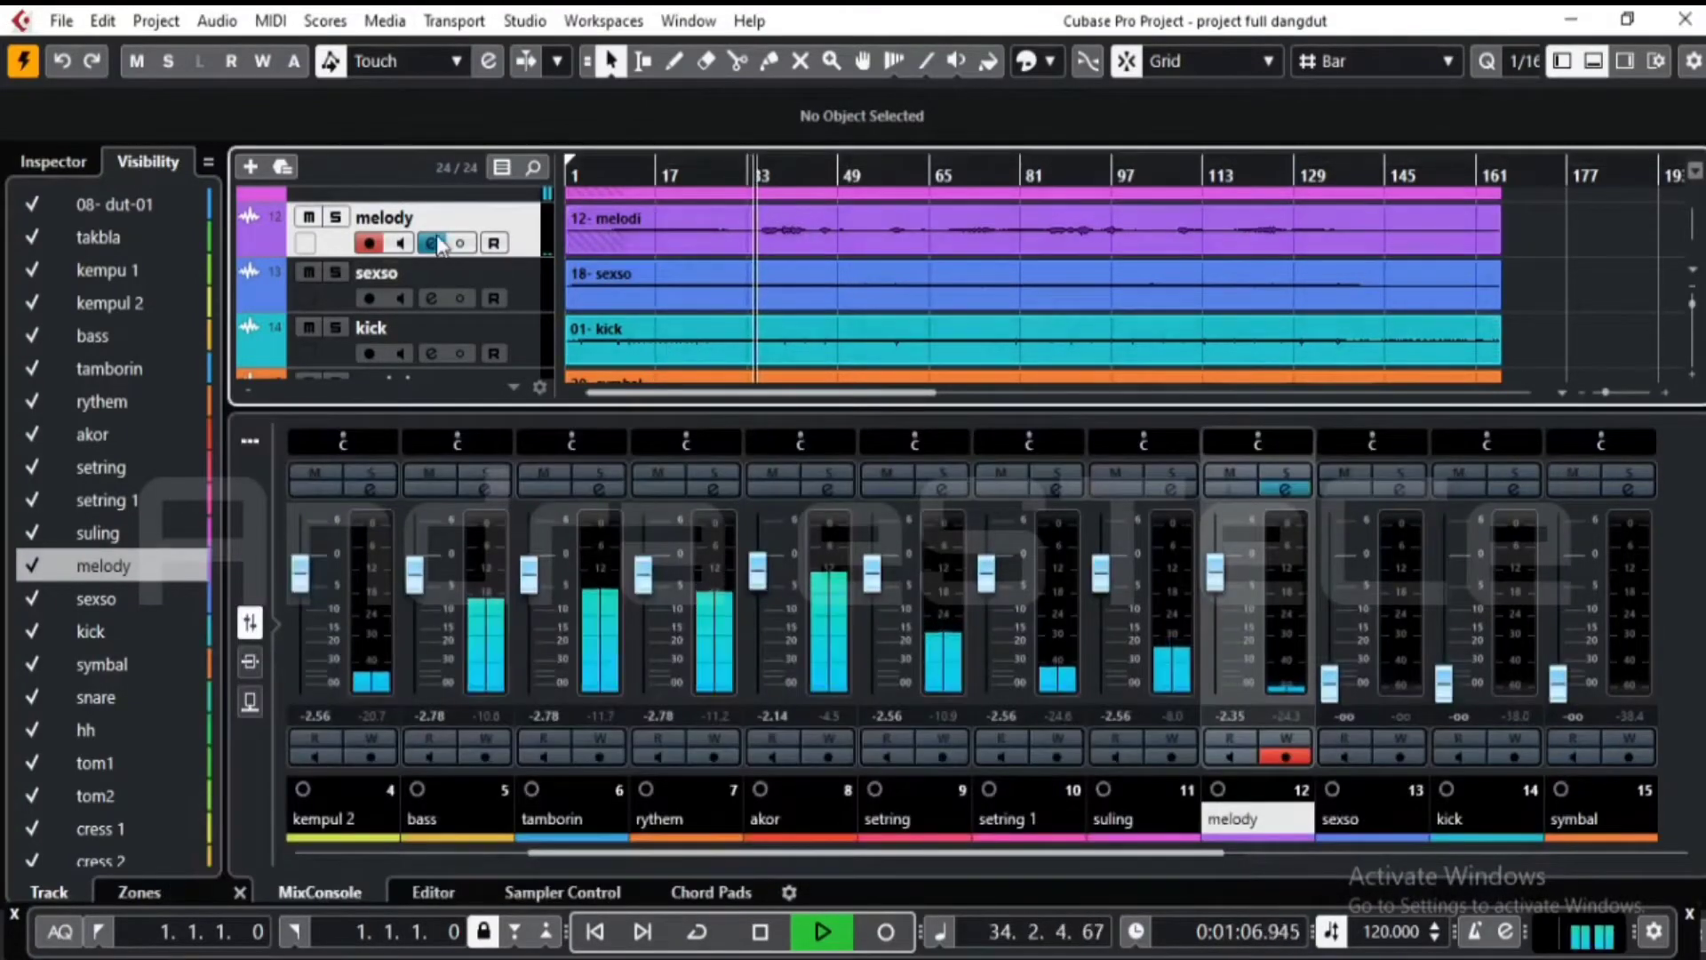
pyautogui.click(431, 244)
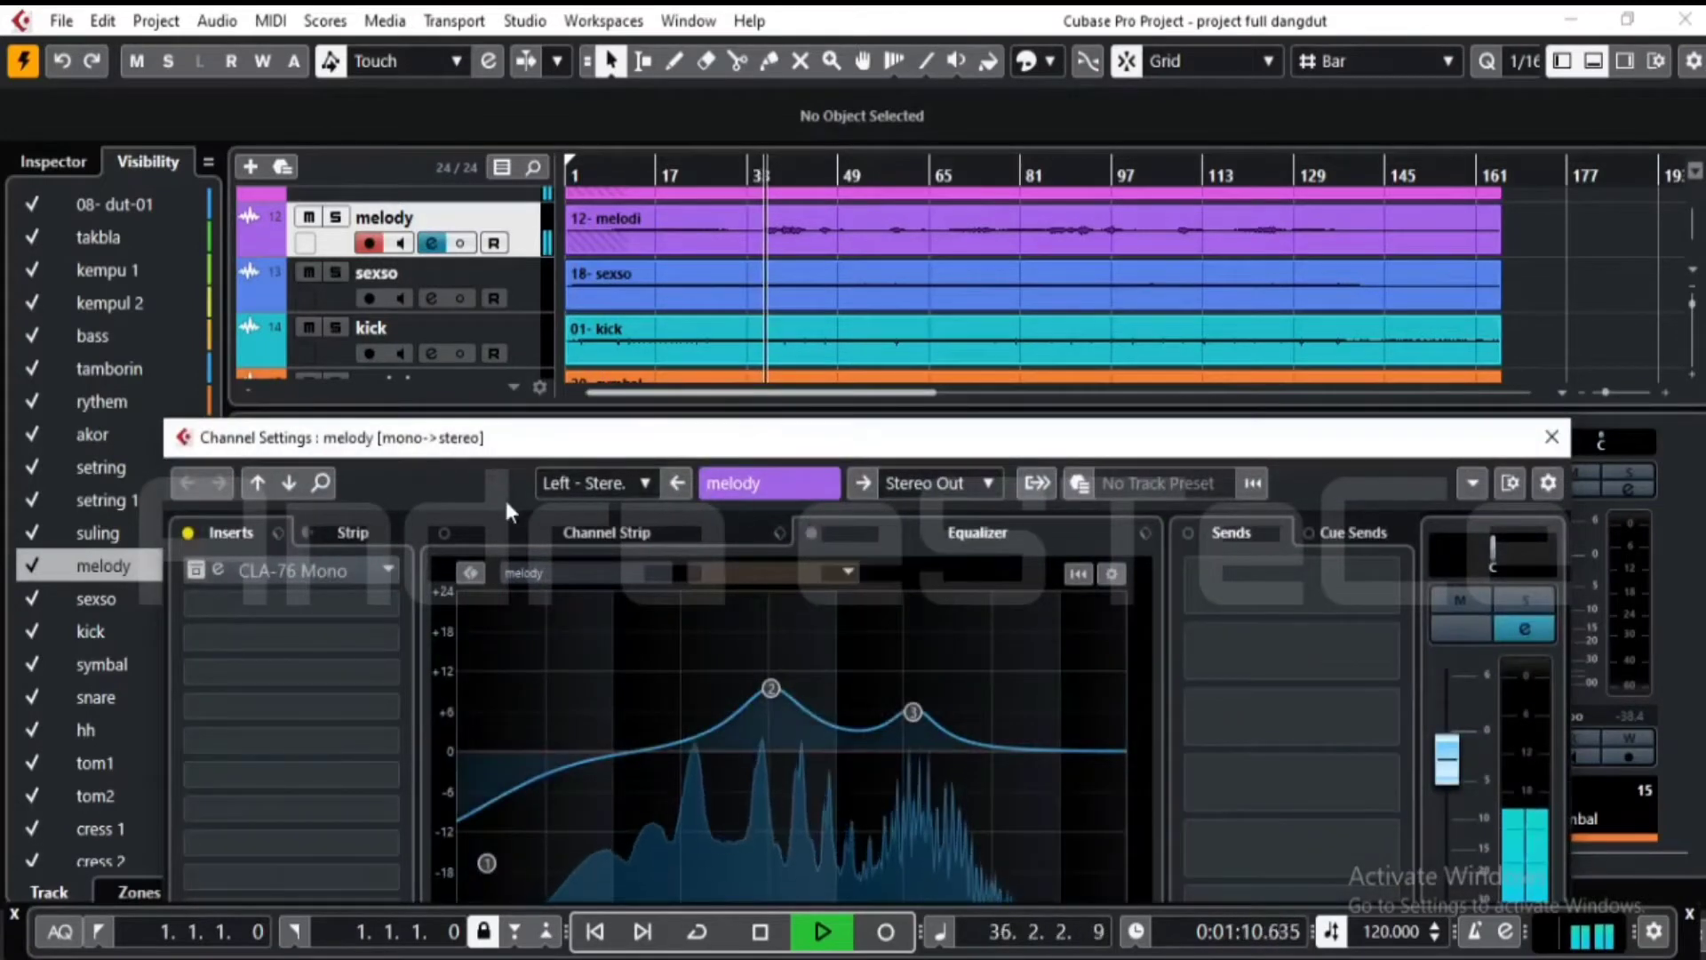
pyautogui.click(336, 217)
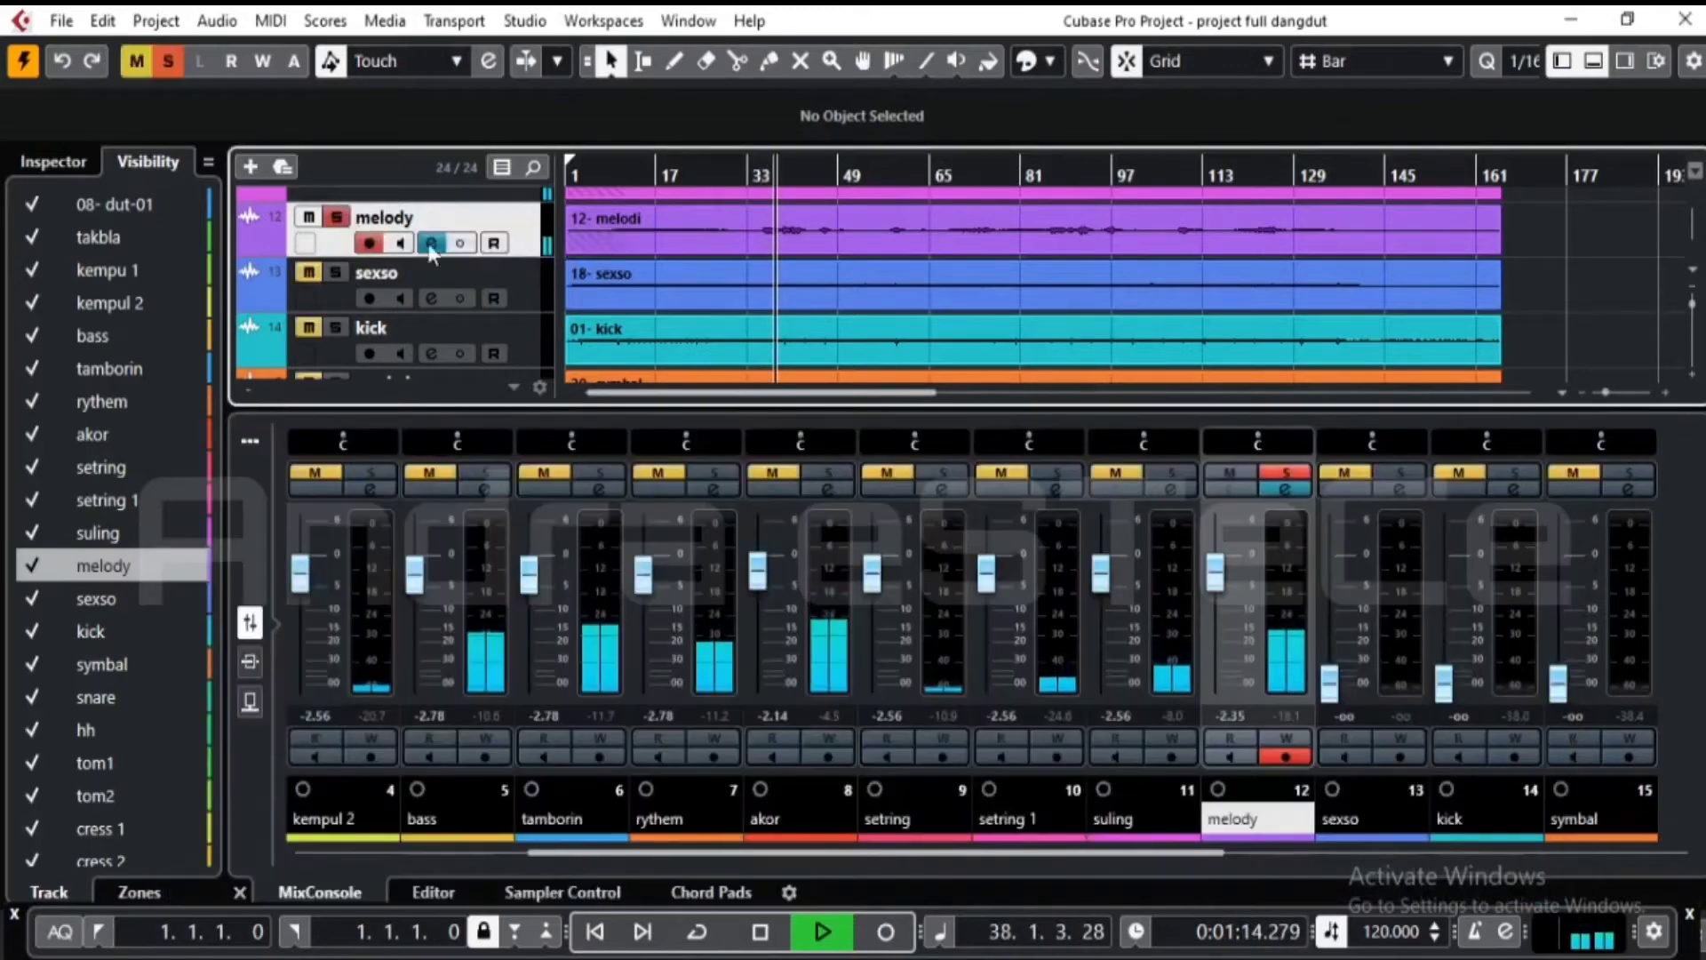
pyautogui.click(431, 244)
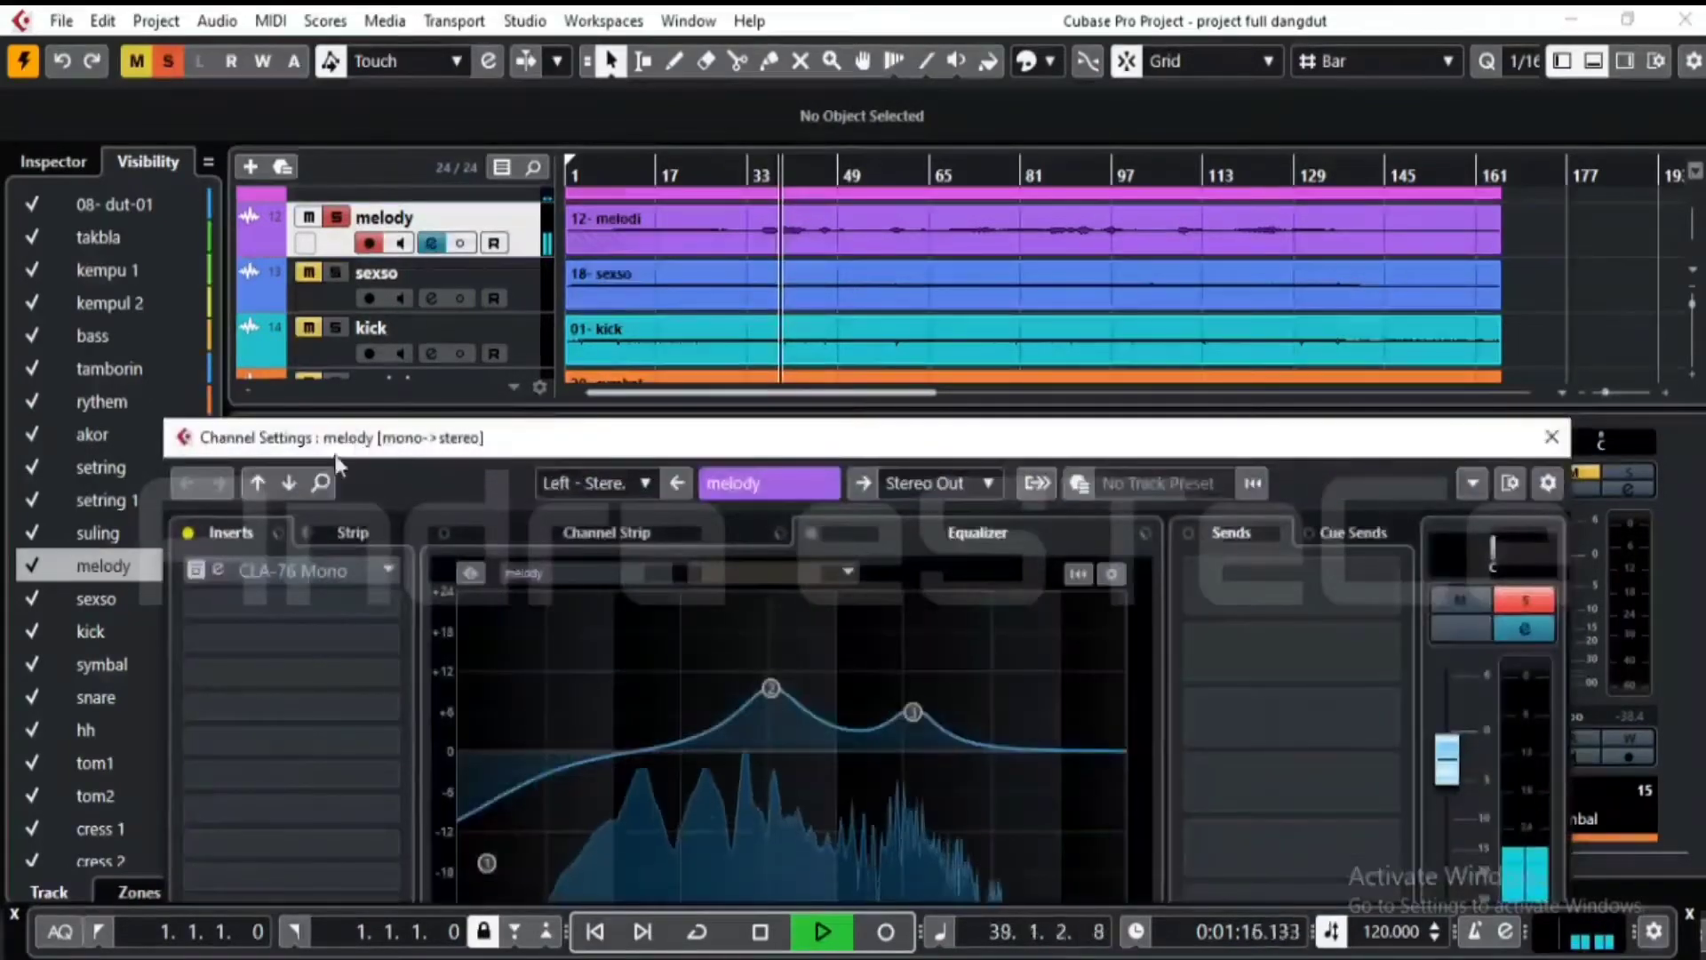
pyautogui.click(196, 574)
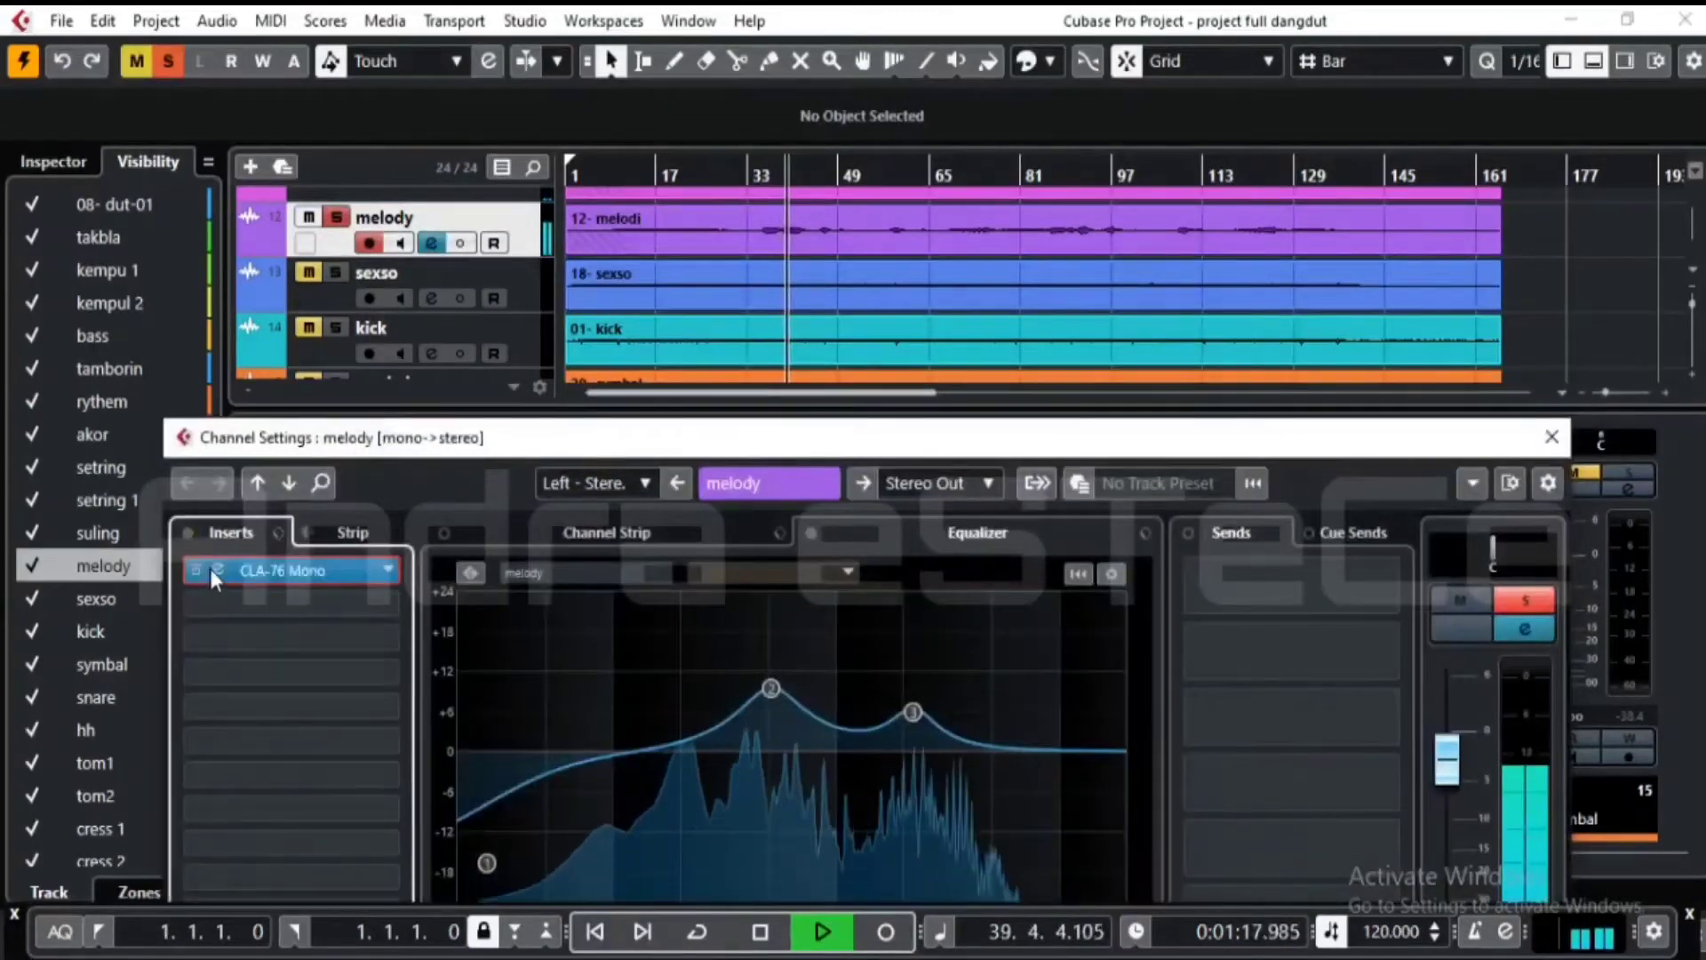
pyautogui.doubleClick(216, 572)
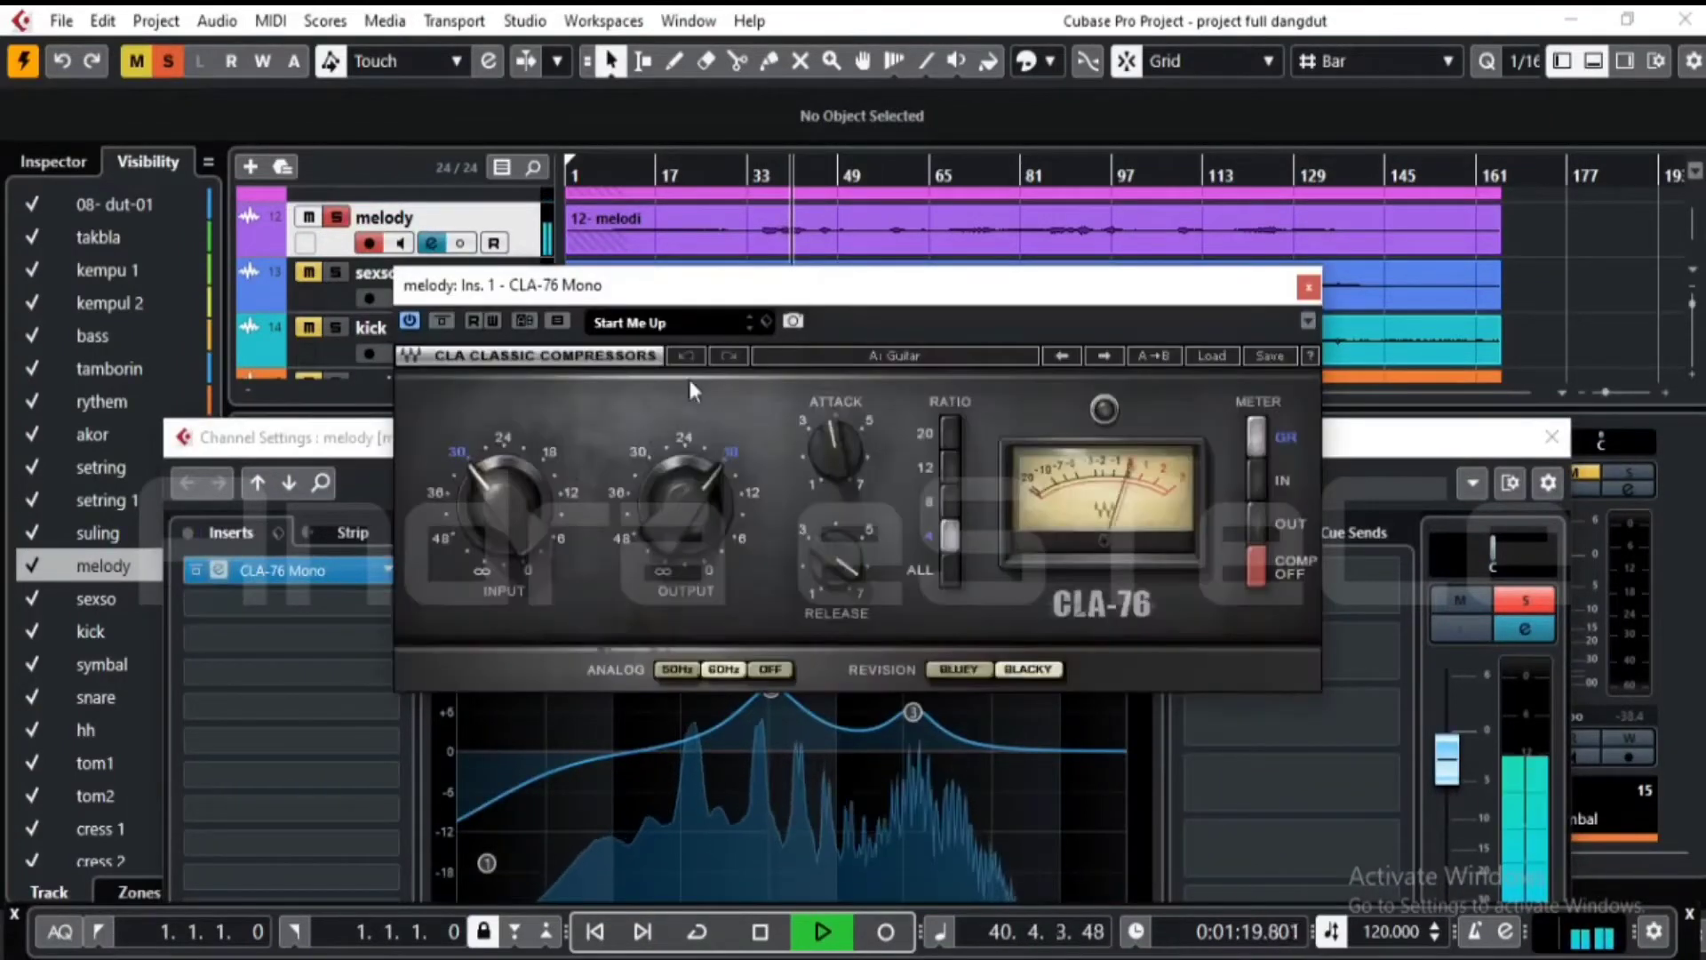
# - Load the Guitar preset in melody's CLA-76 Mono compressor
pyautogui.click(704, 322)
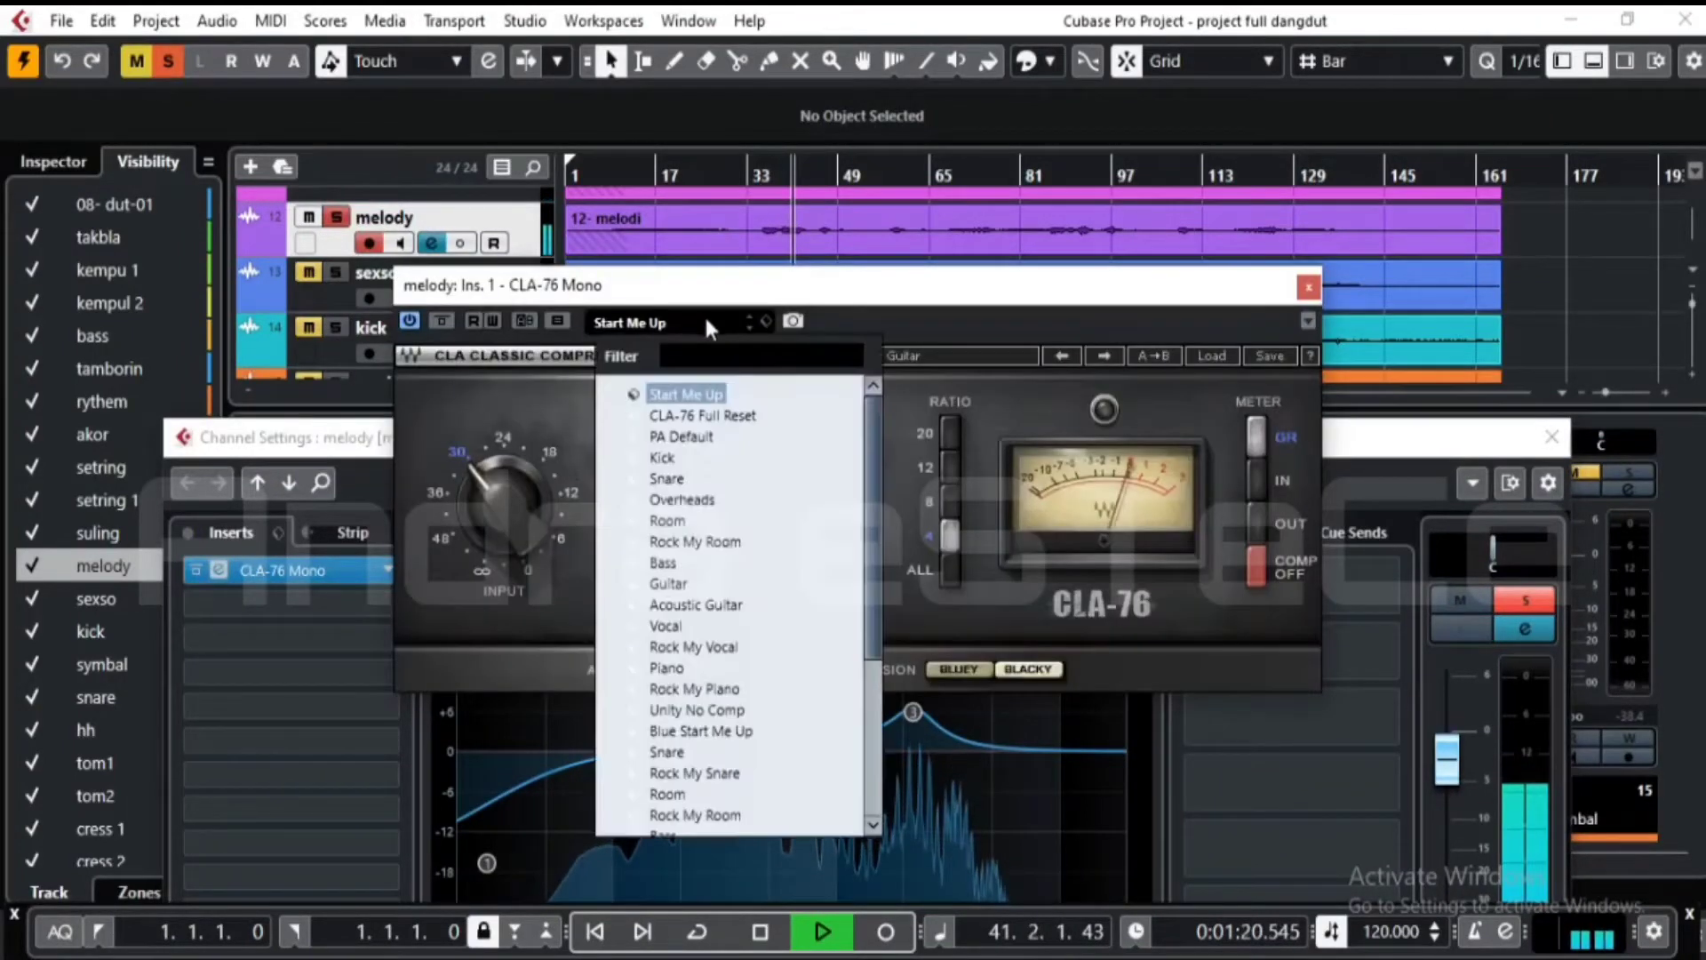
pyautogui.click(658, 583)
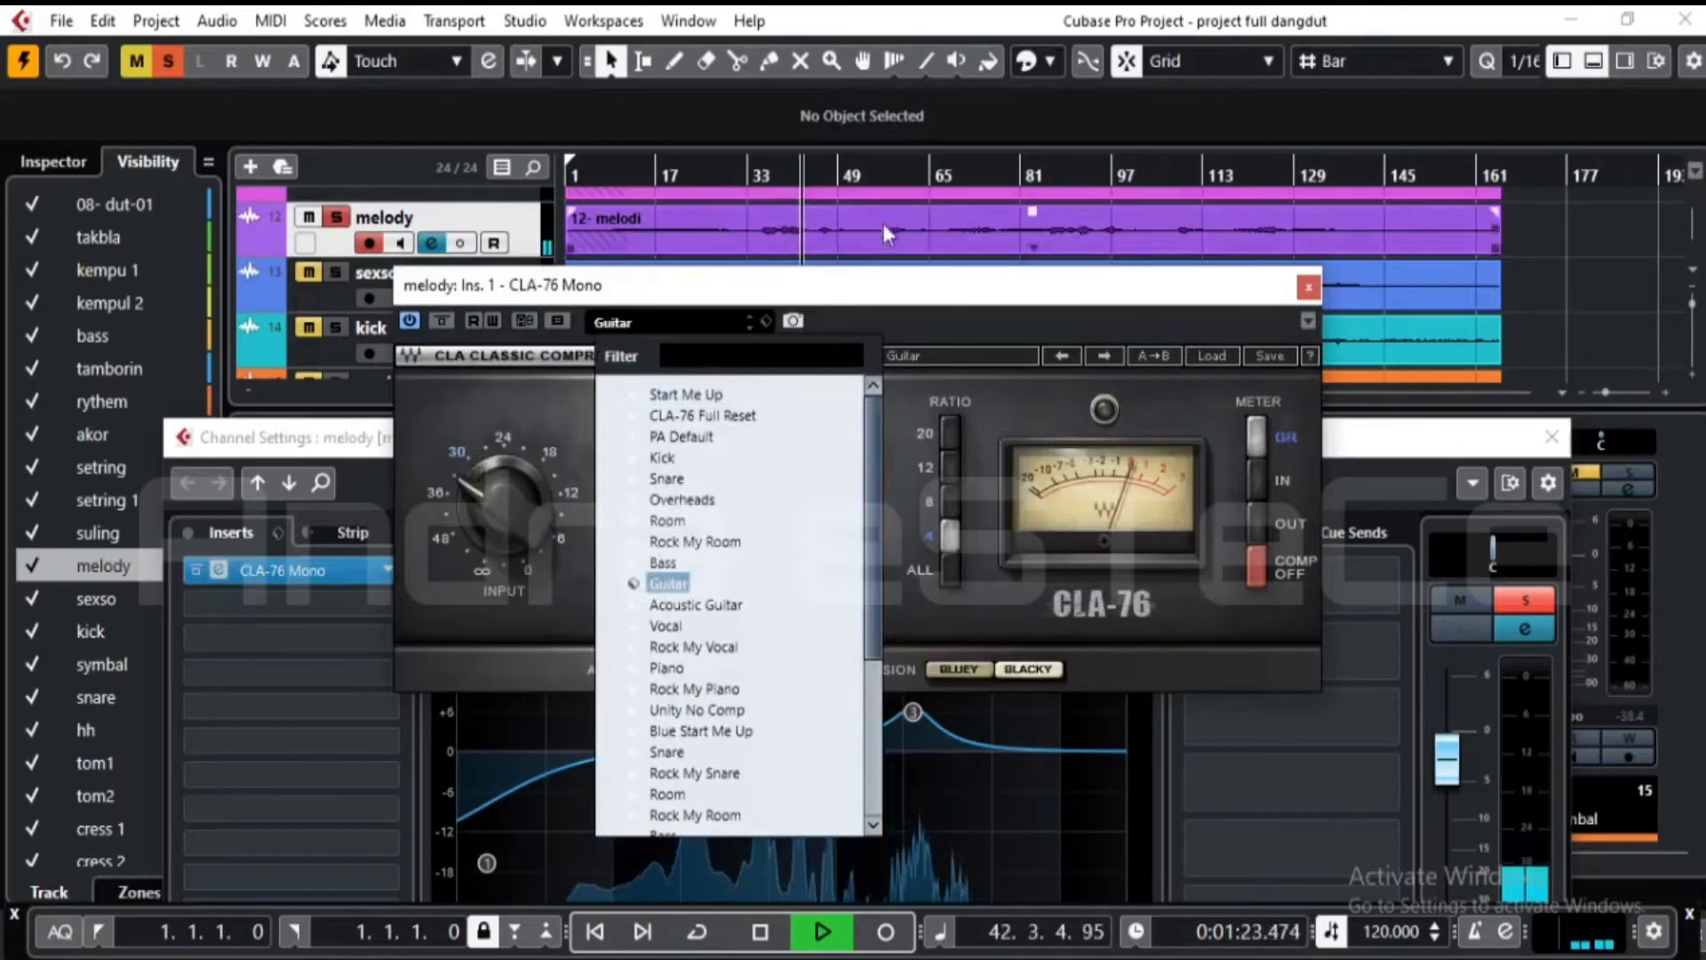
pyautogui.click(866, 284)
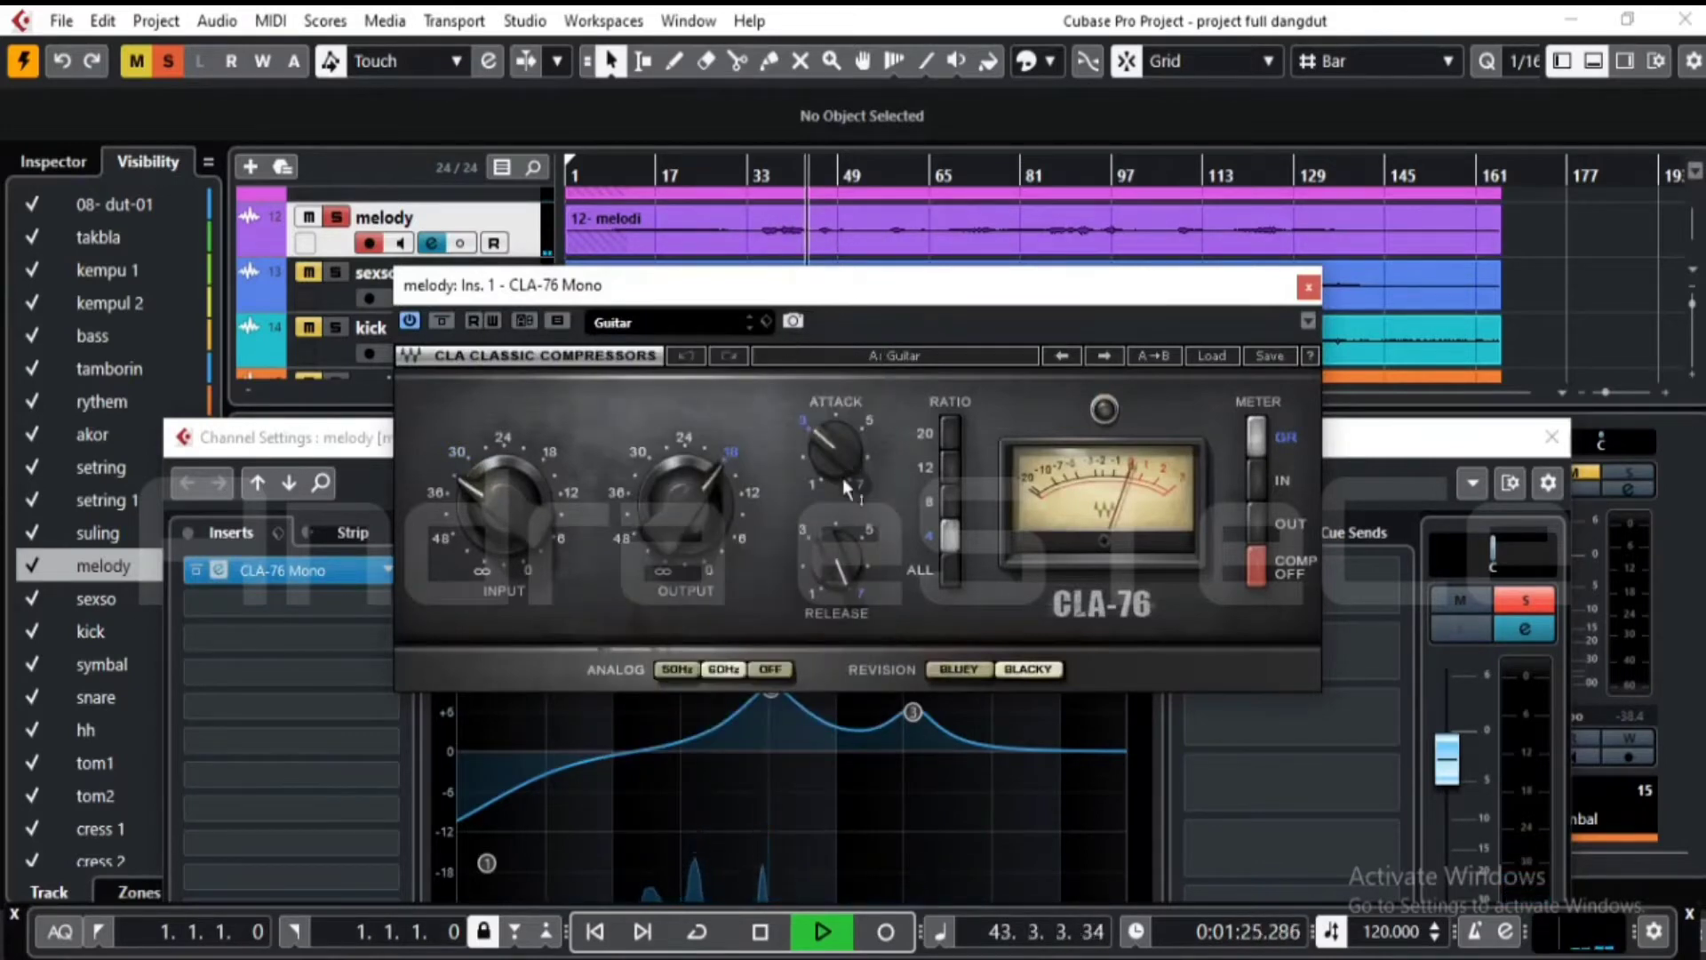
# - Replay melody from about bar 34, close its compressor and compare it soloed and in the full mix, leaving solo off
pyautogui.press('space')
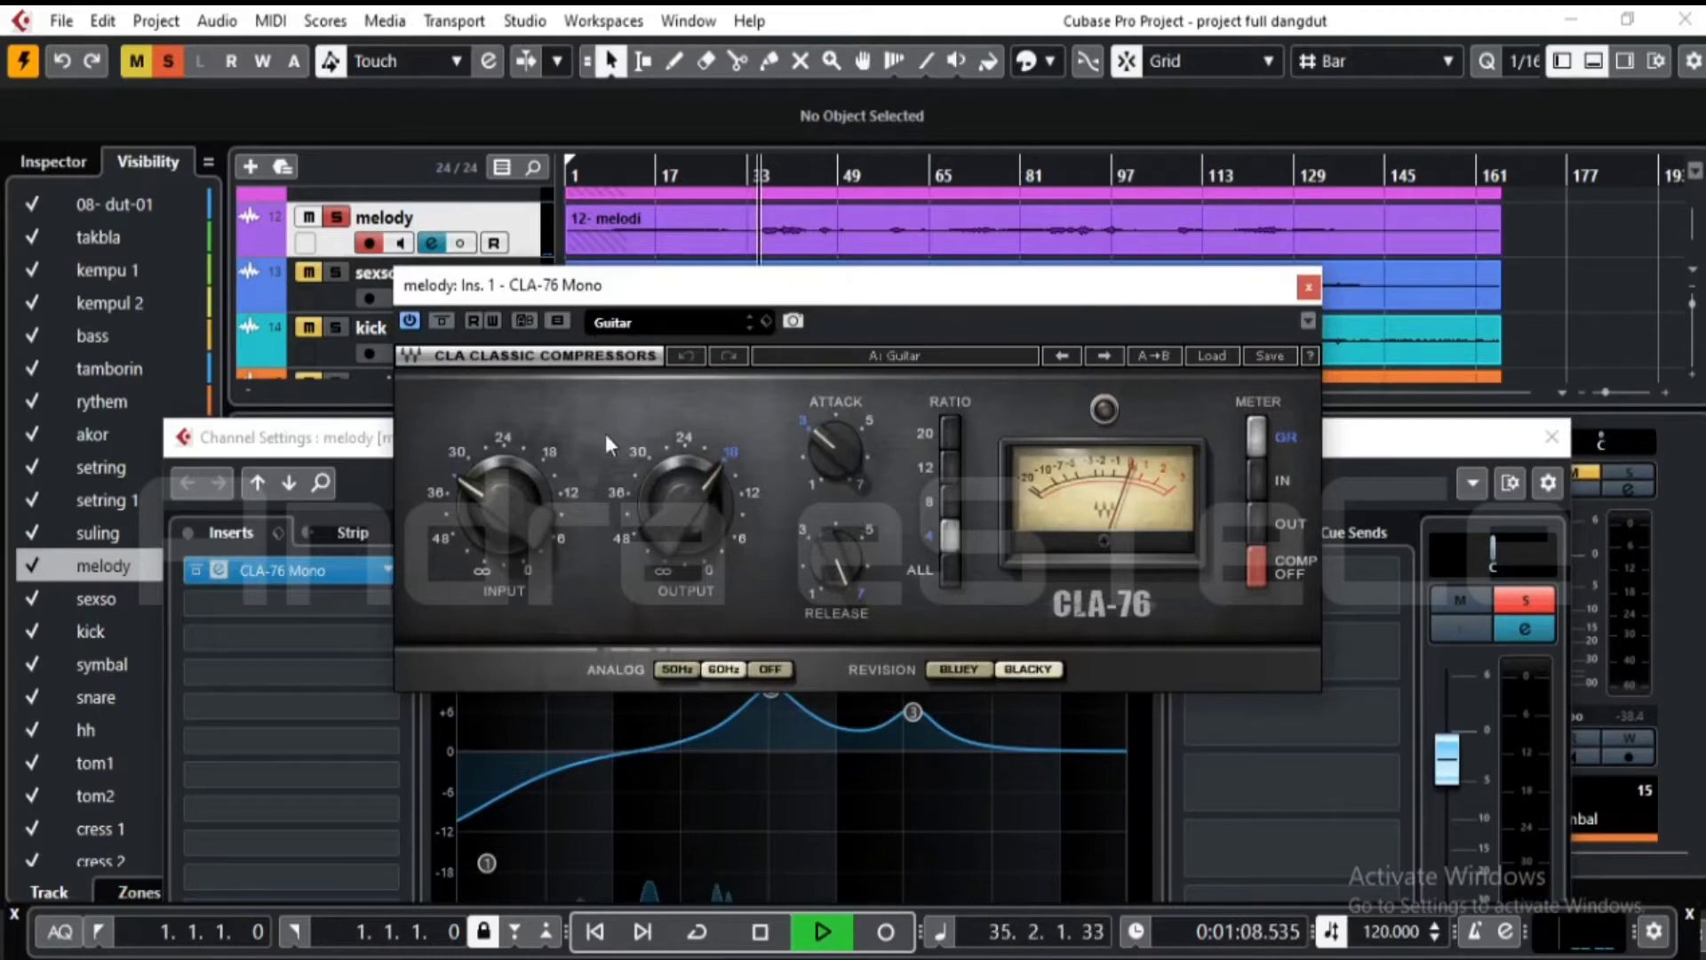
pyautogui.click(336, 218)
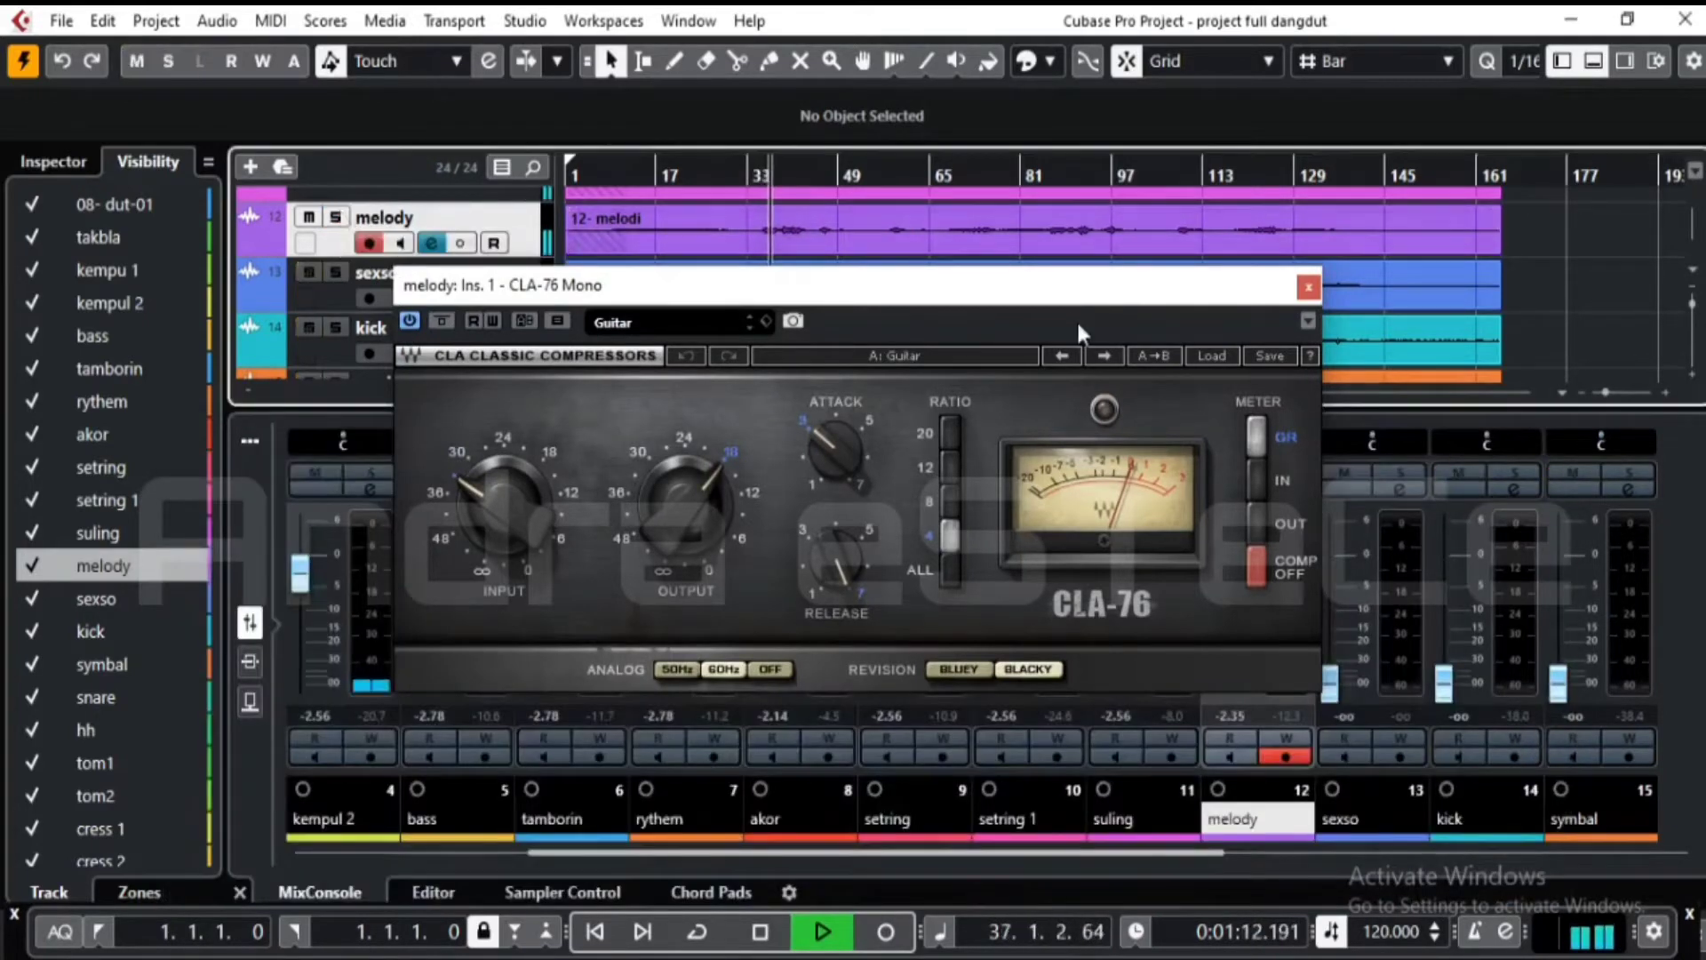
pyautogui.click(1310, 286)
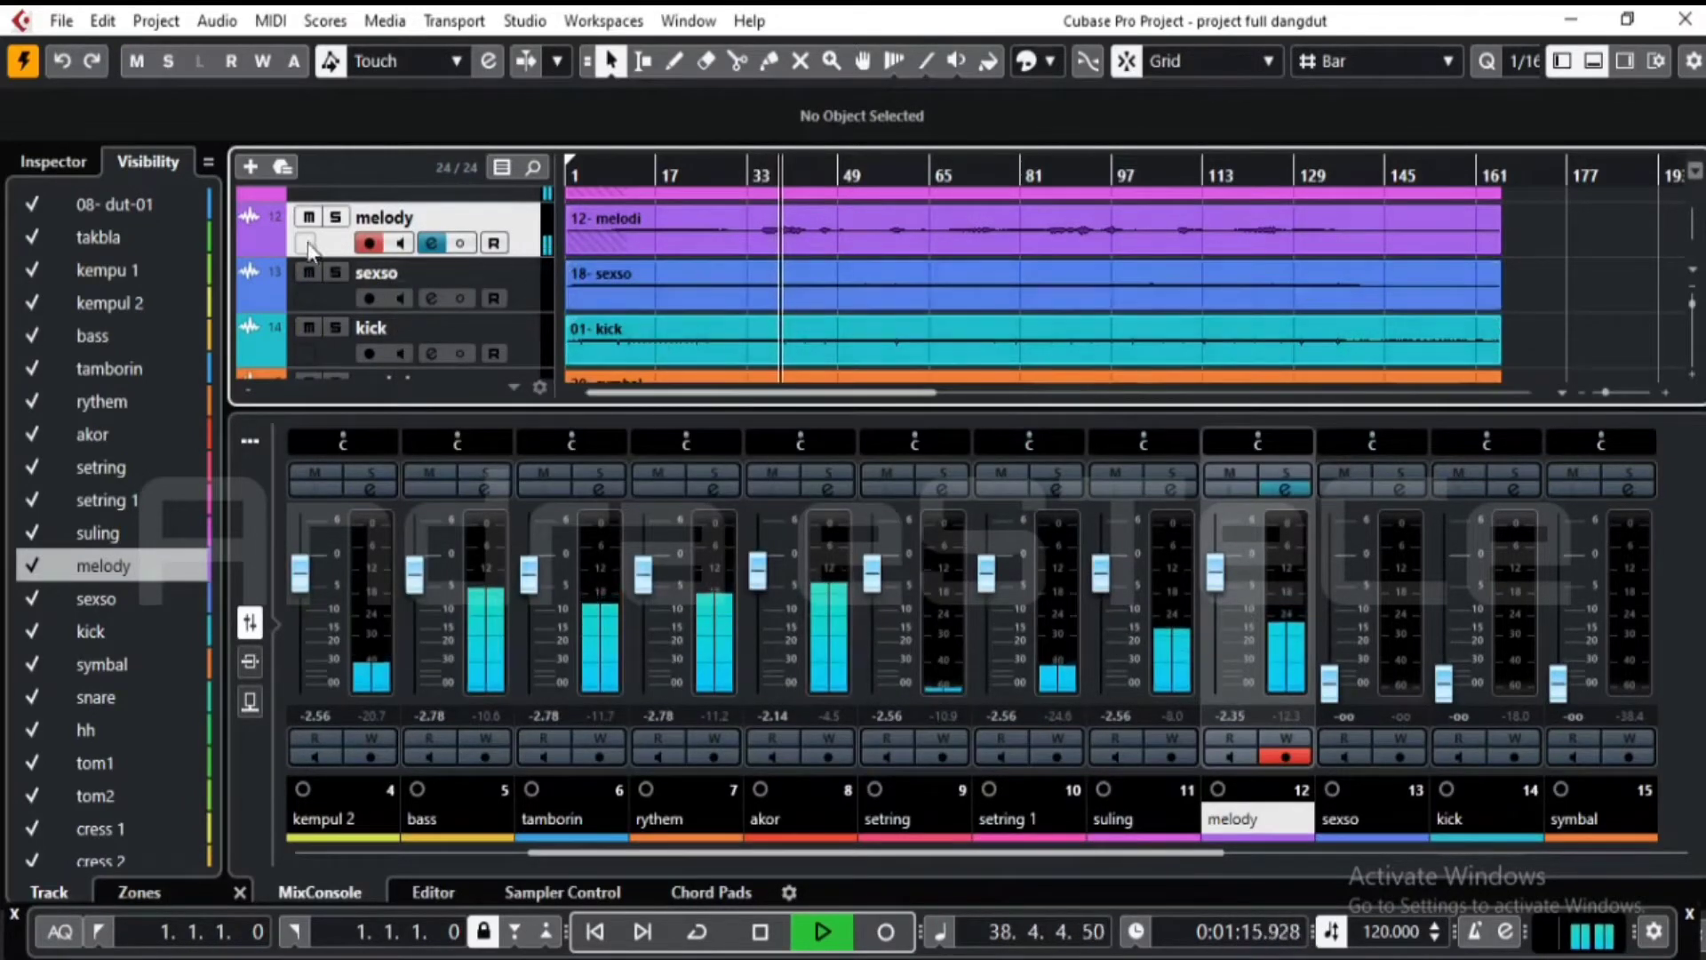
pyautogui.click(336, 222)
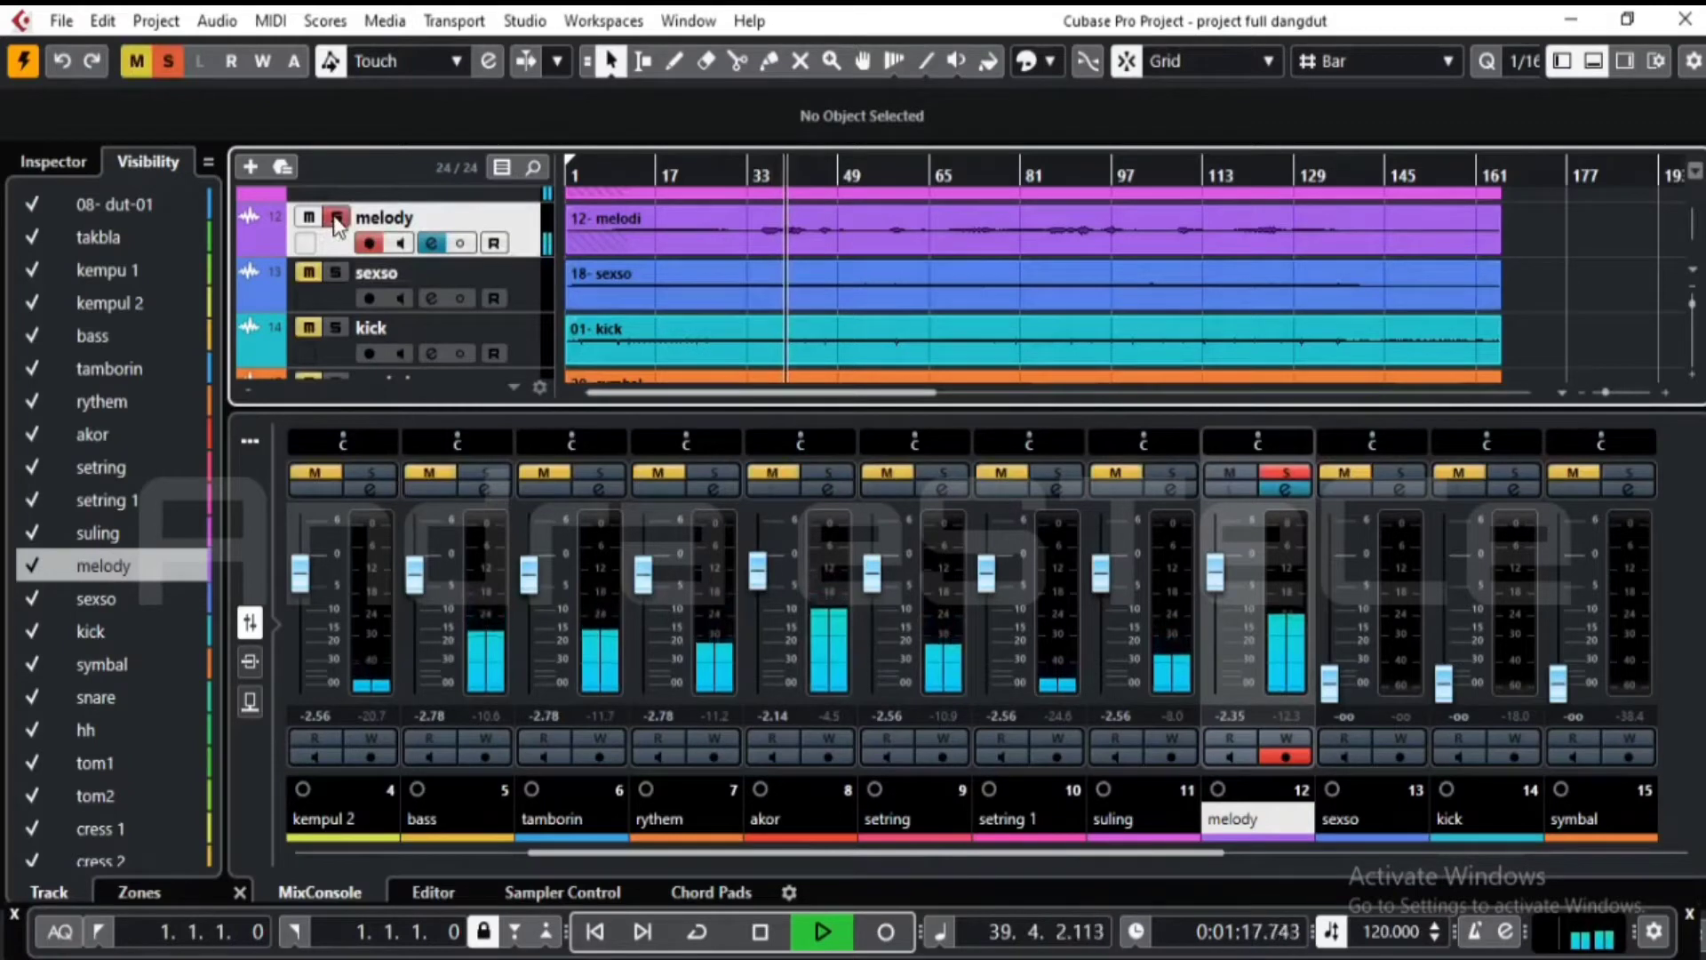
pyautogui.click(336, 222)
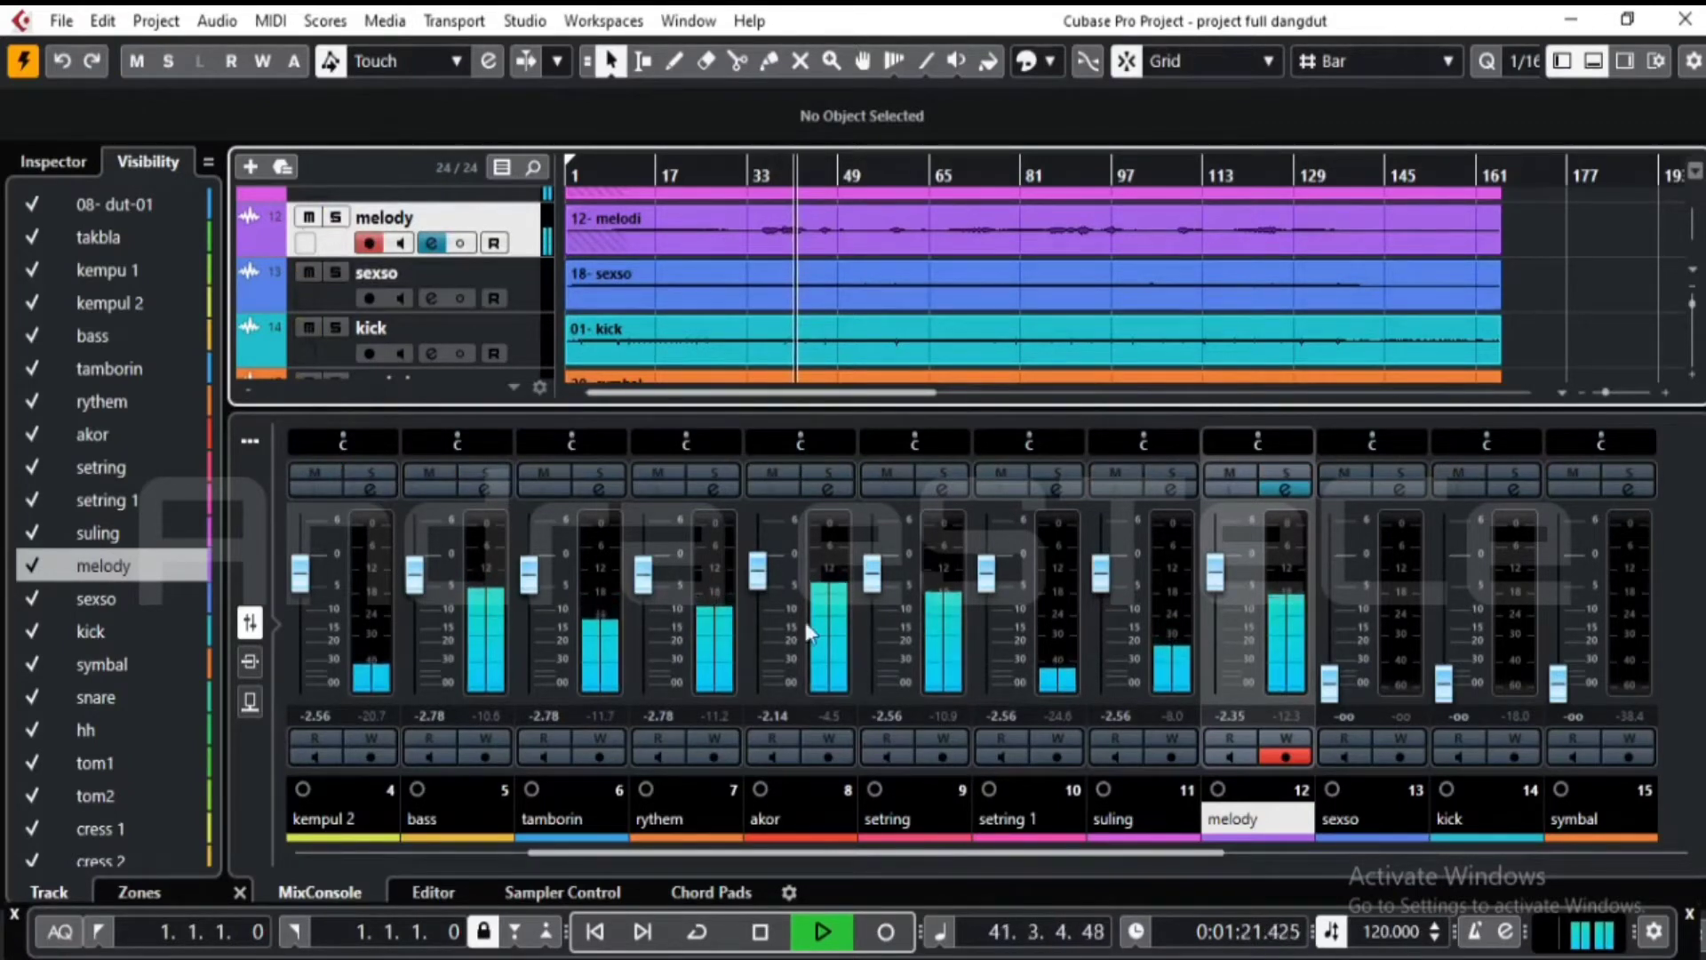
# - Raise the sexso fader to -2.78 dB, then select the sexso track and enlarge its height
pyautogui.moveTo(1329, 683); pyautogui.dragTo(1331, 573)
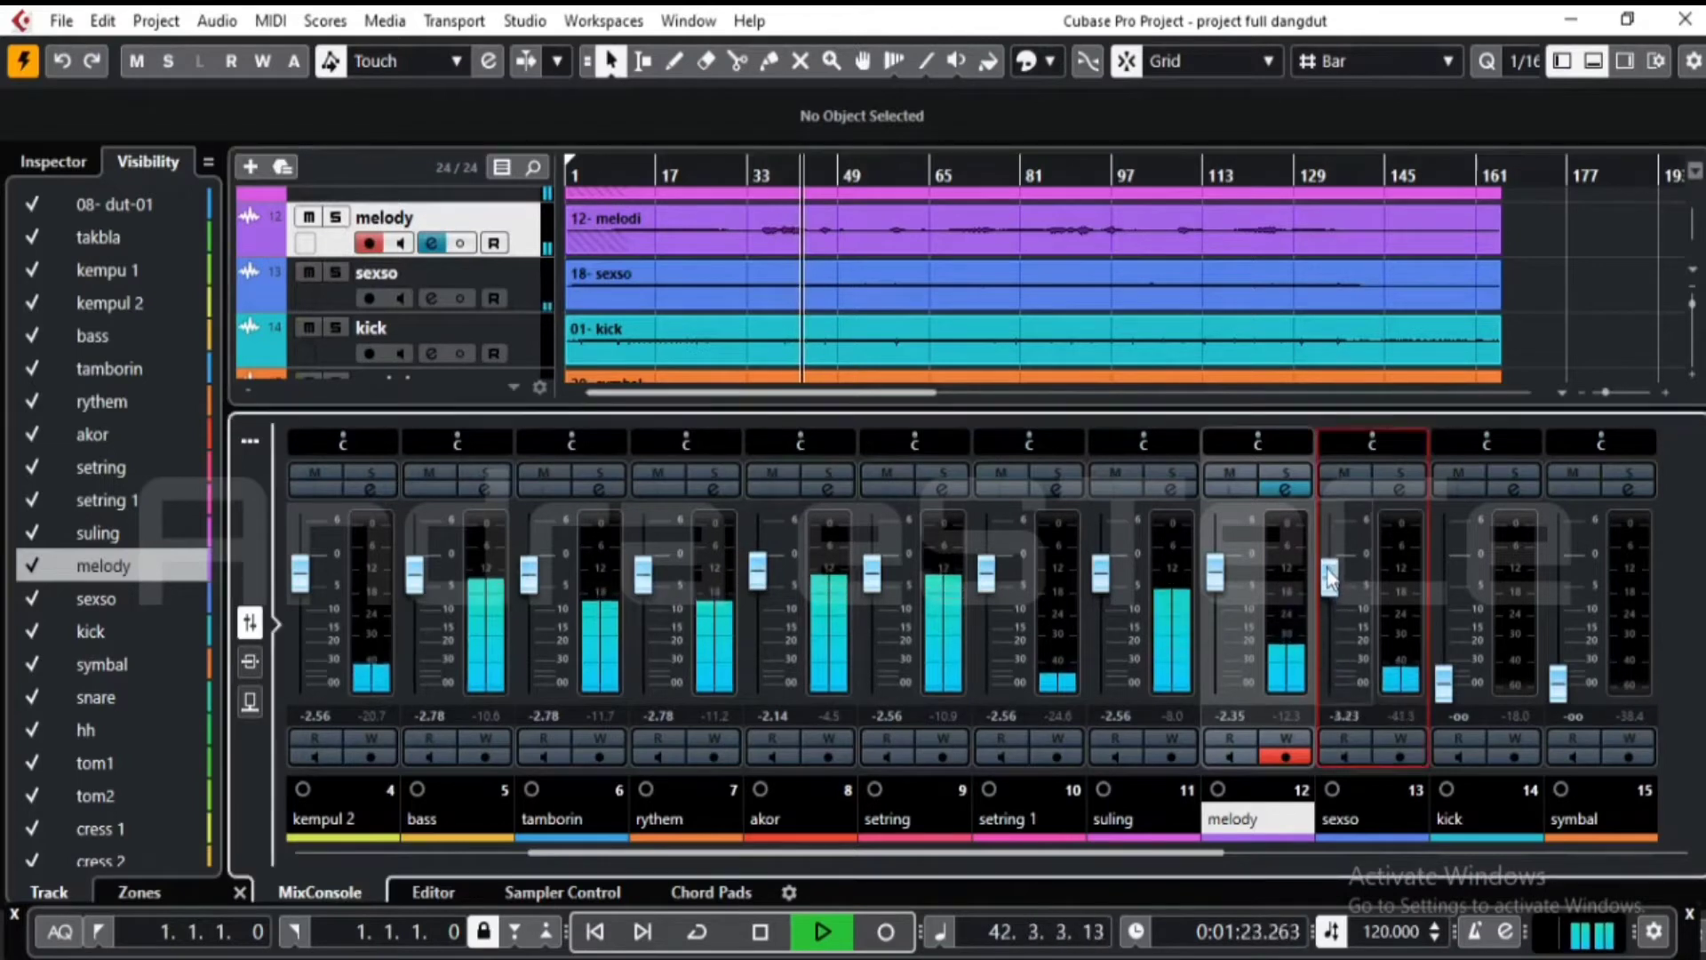
pyautogui.click(99, 599)
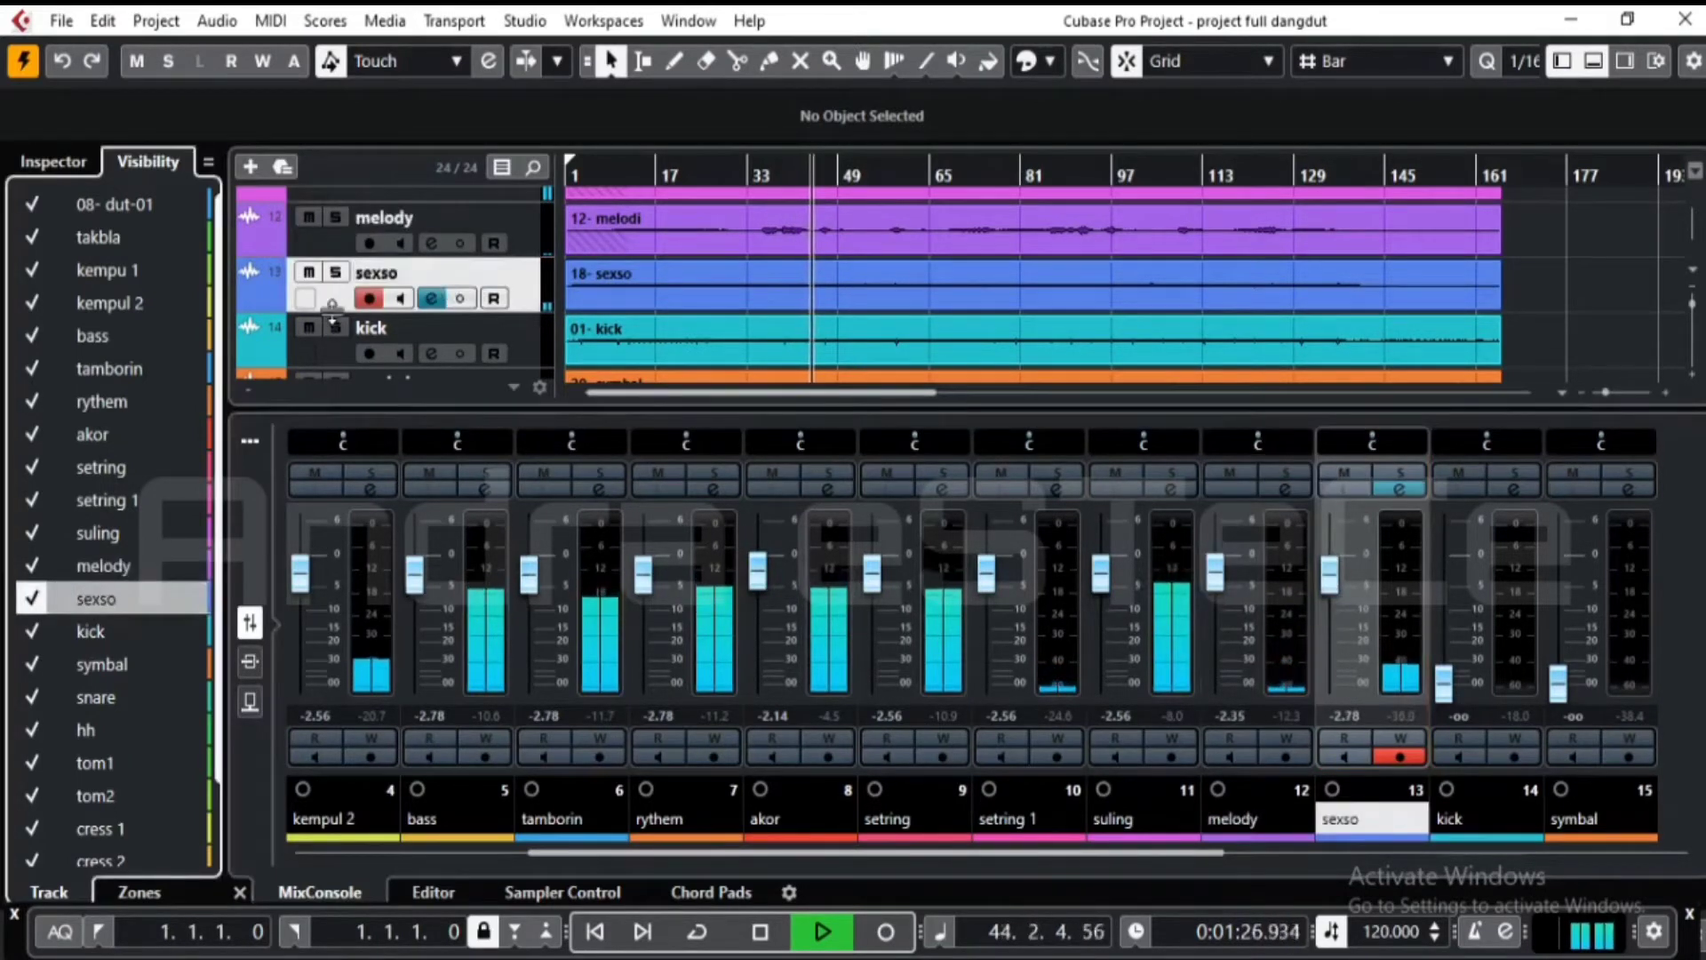
pyautogui.moveTo(334, 313); pyautogui.dragTo(336, 366)
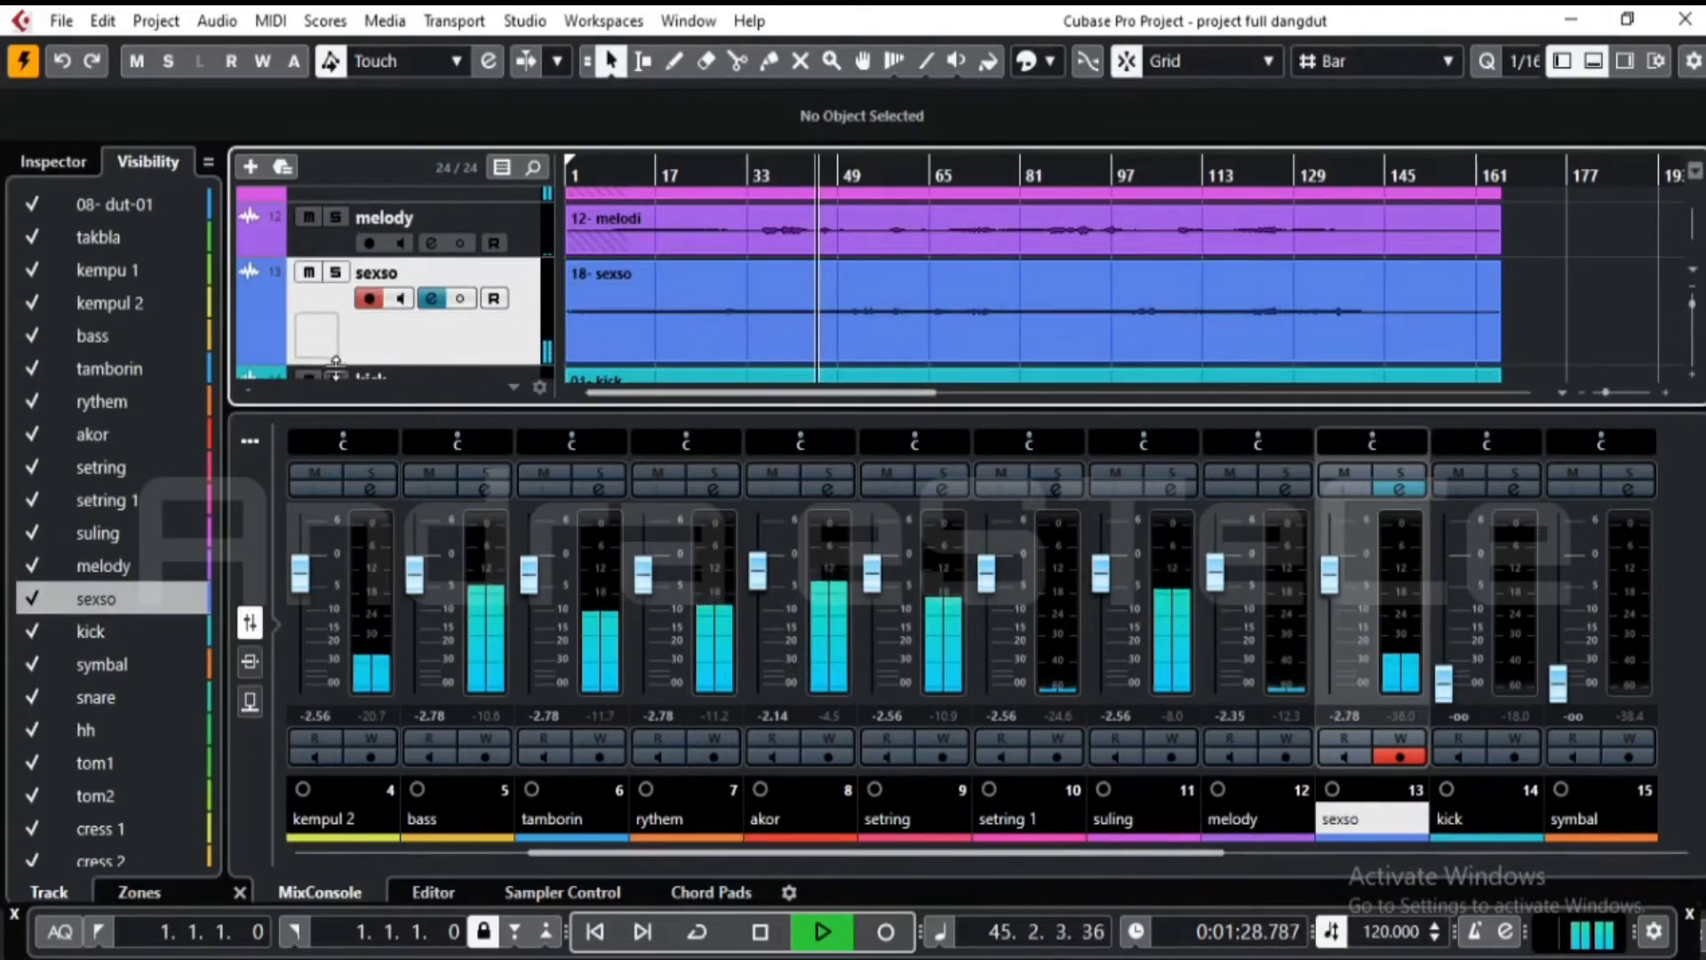
# - Open sexso's channel settings and take its channel equalizer out of bypass
pyautogui.click(432, 299)
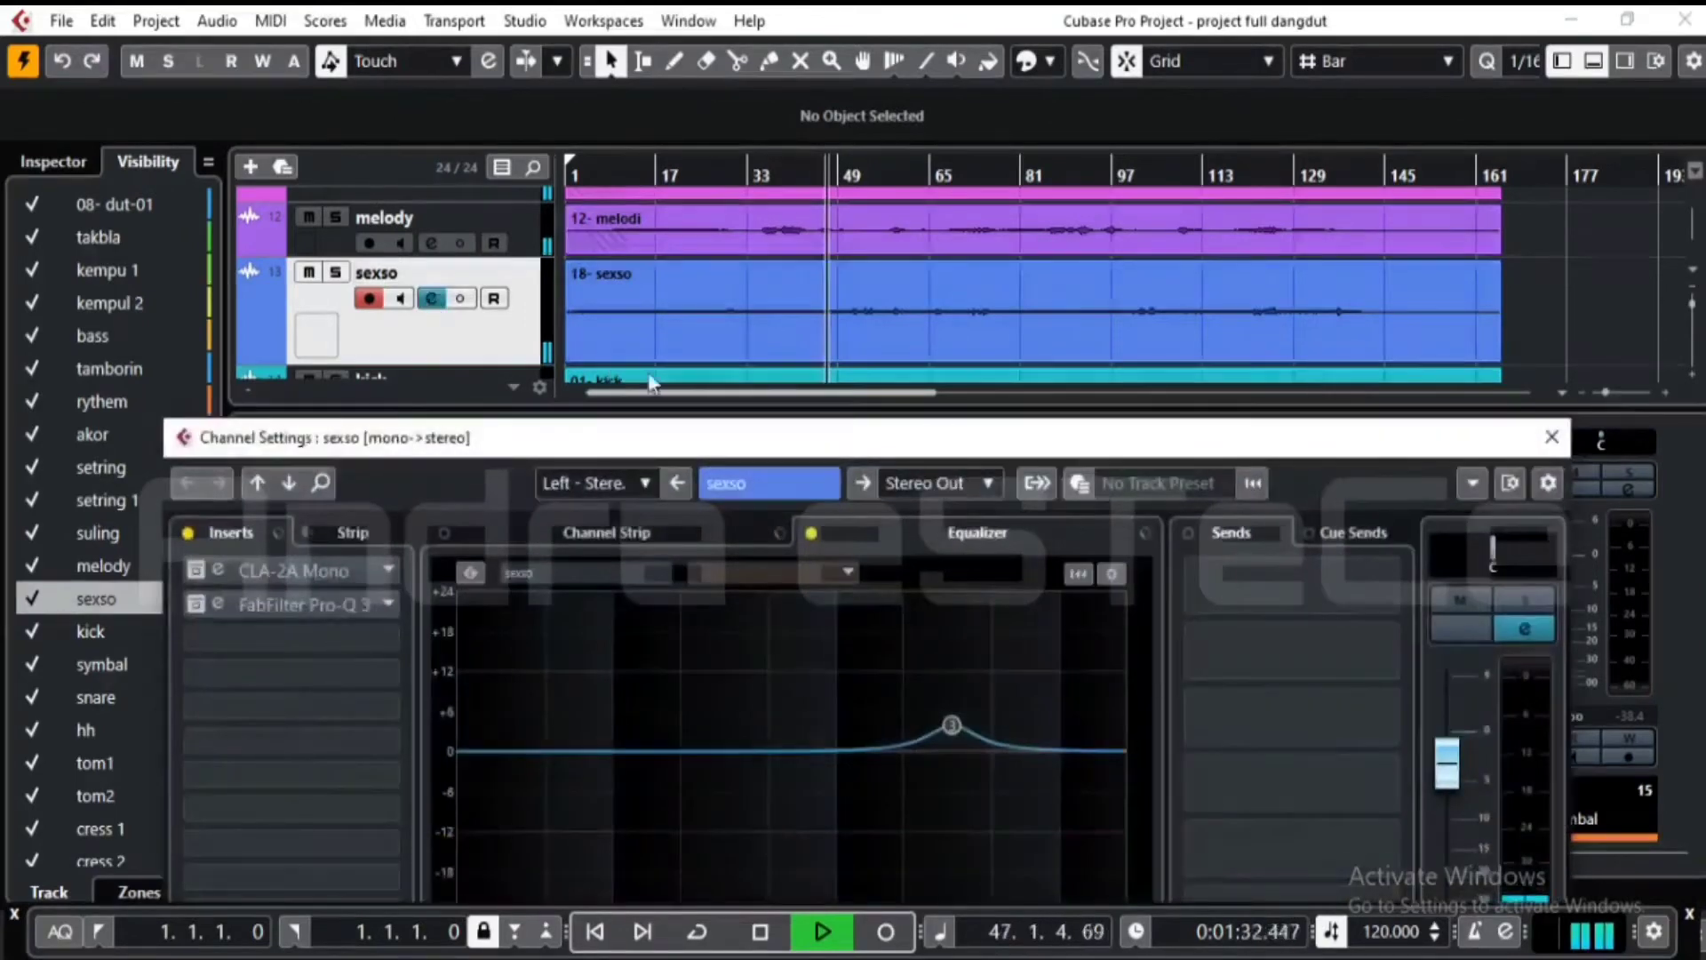
pyautogui.moveTo(839, 437); pyautogui.dragTo(894, 393)
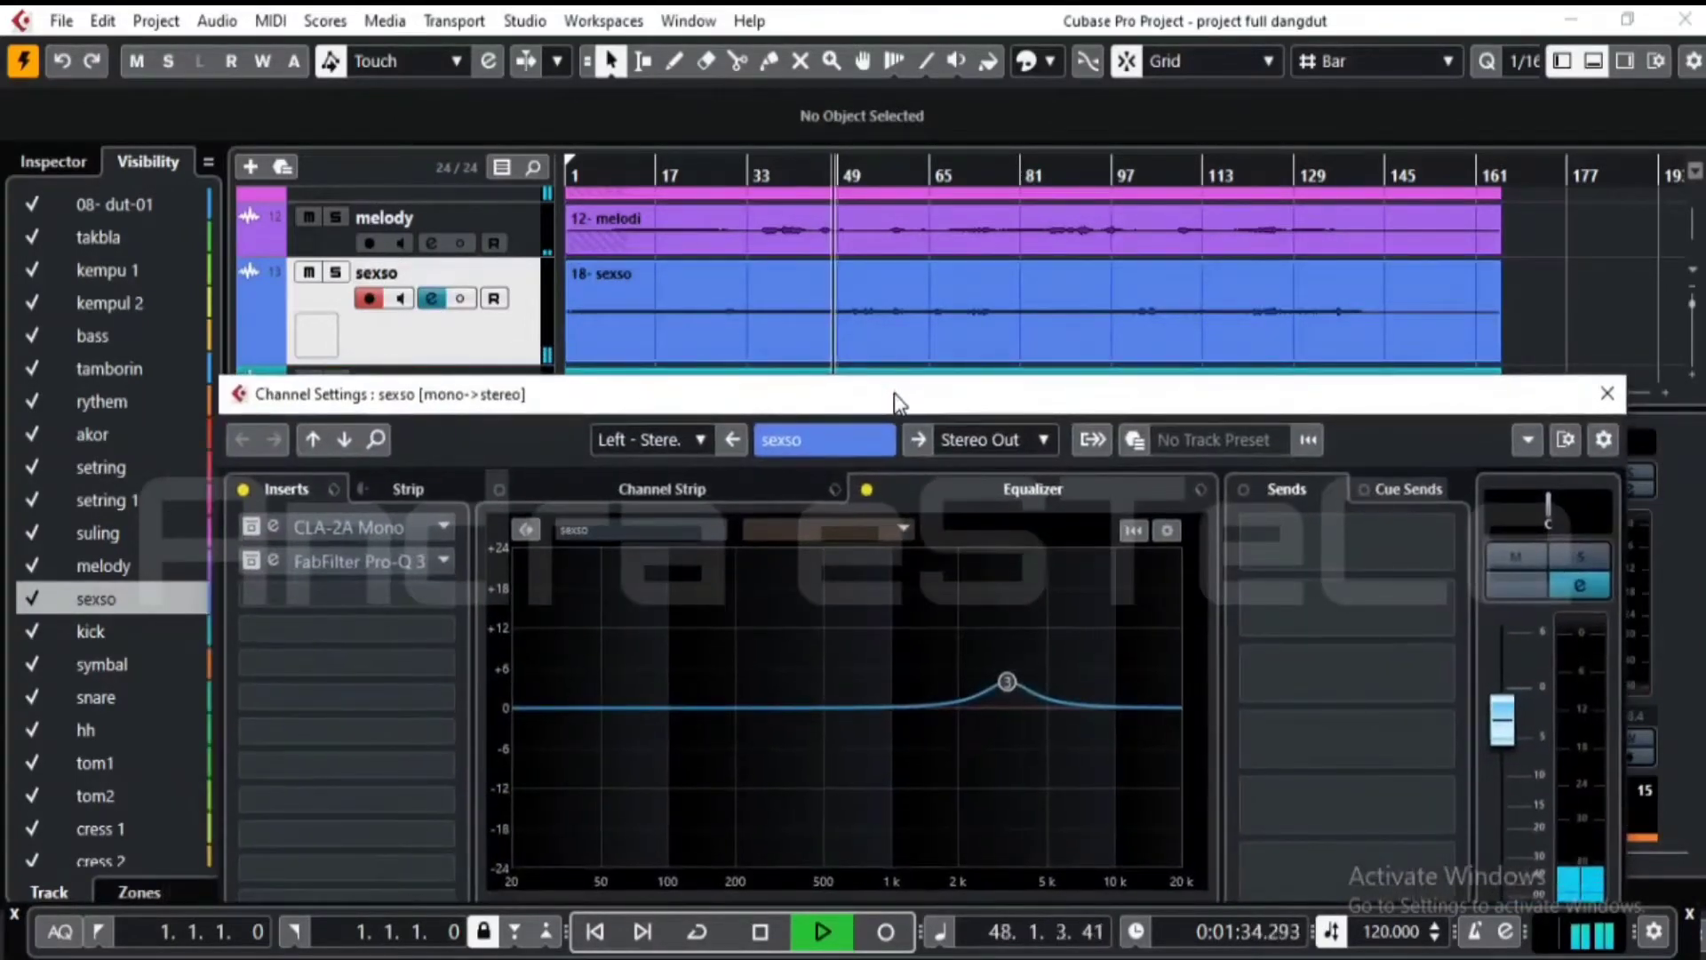
pyautogui.click(866, 489)
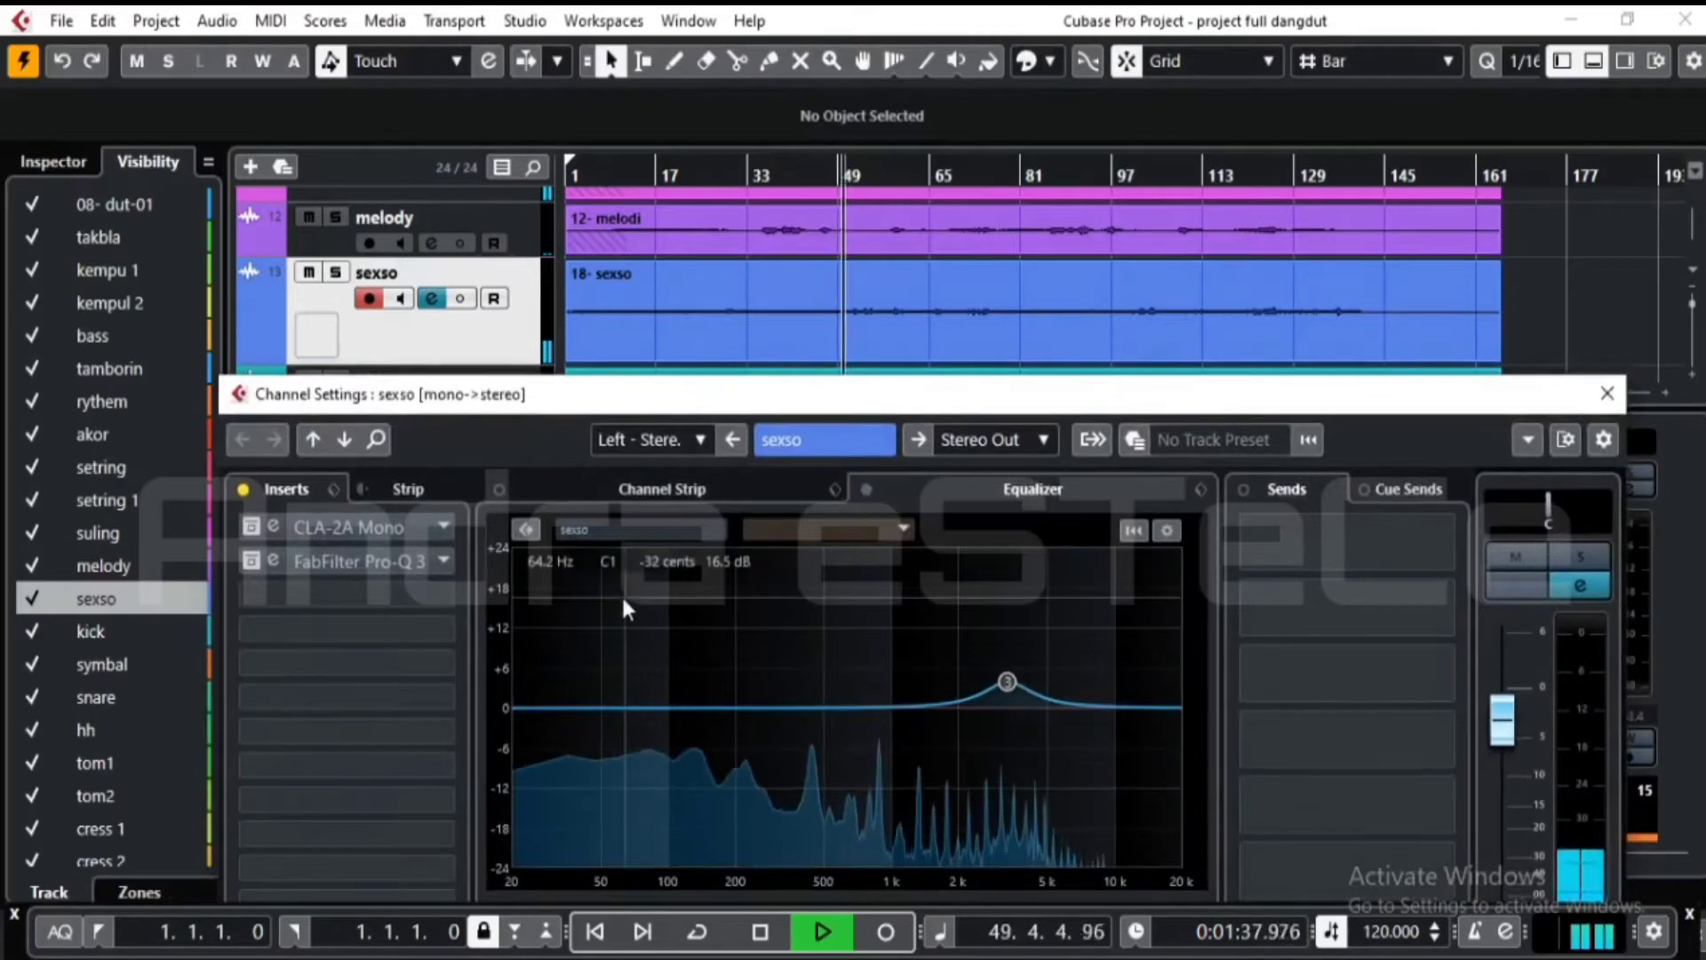
# - Take sexso's CLA-2A Mono insert out of bypass, open the compressor and solo sexso
pyautogui.click(252, 526)
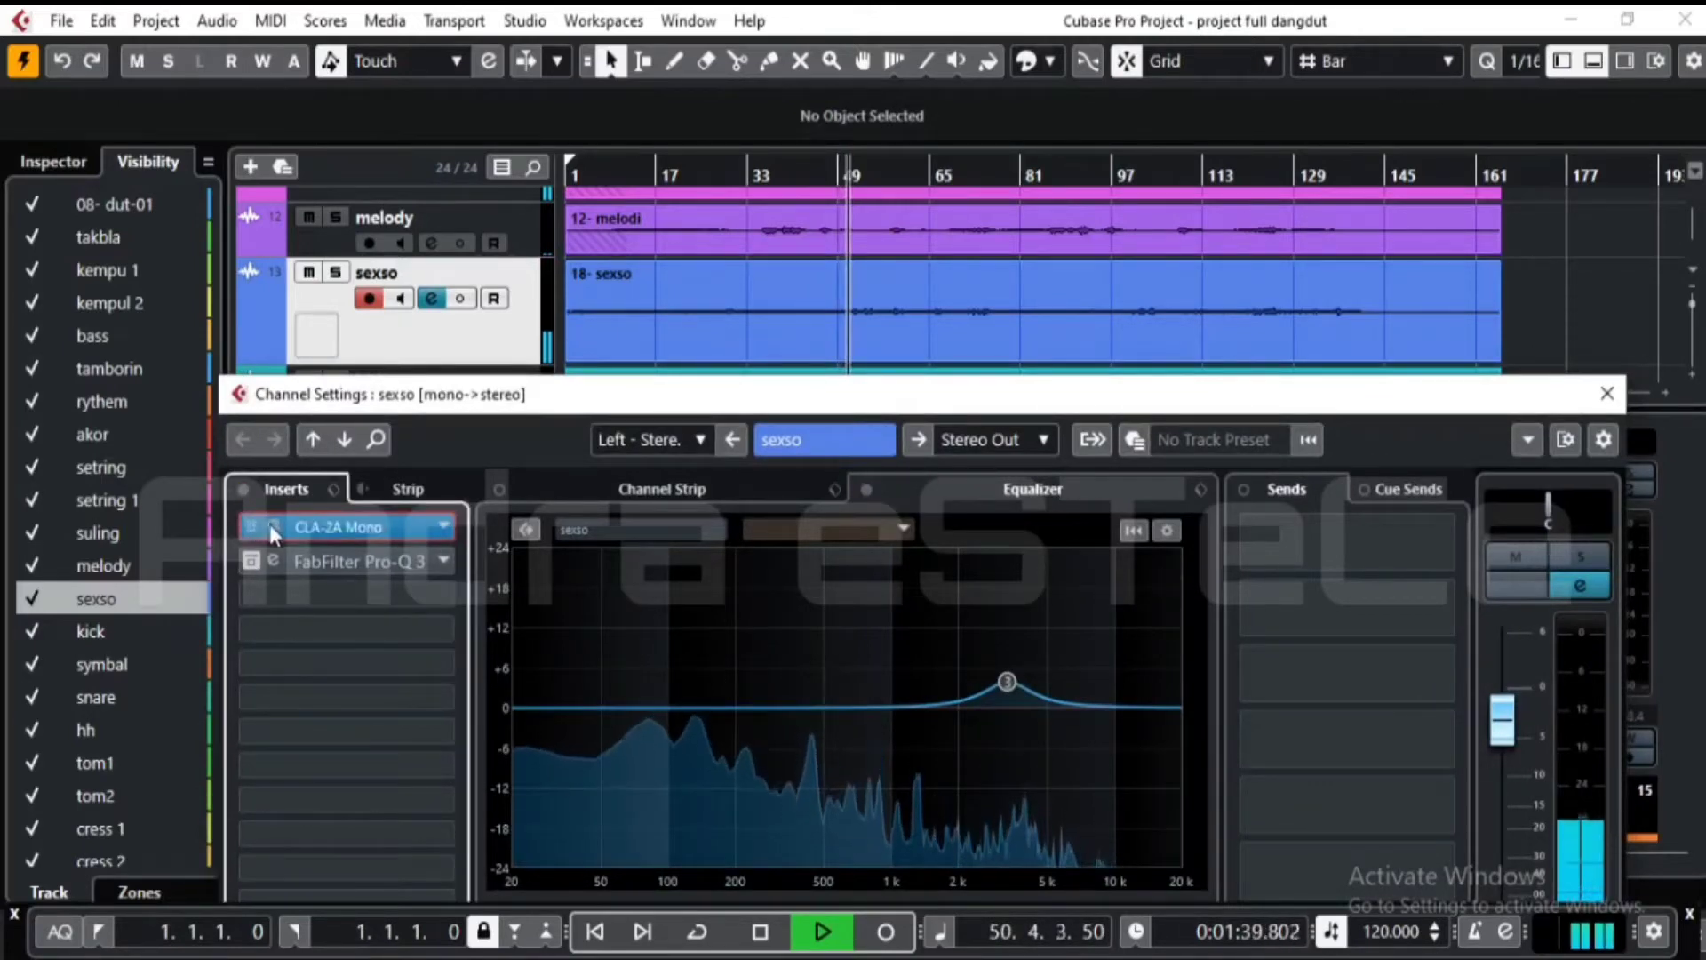
pyautogui.doubleClick(272, 527)
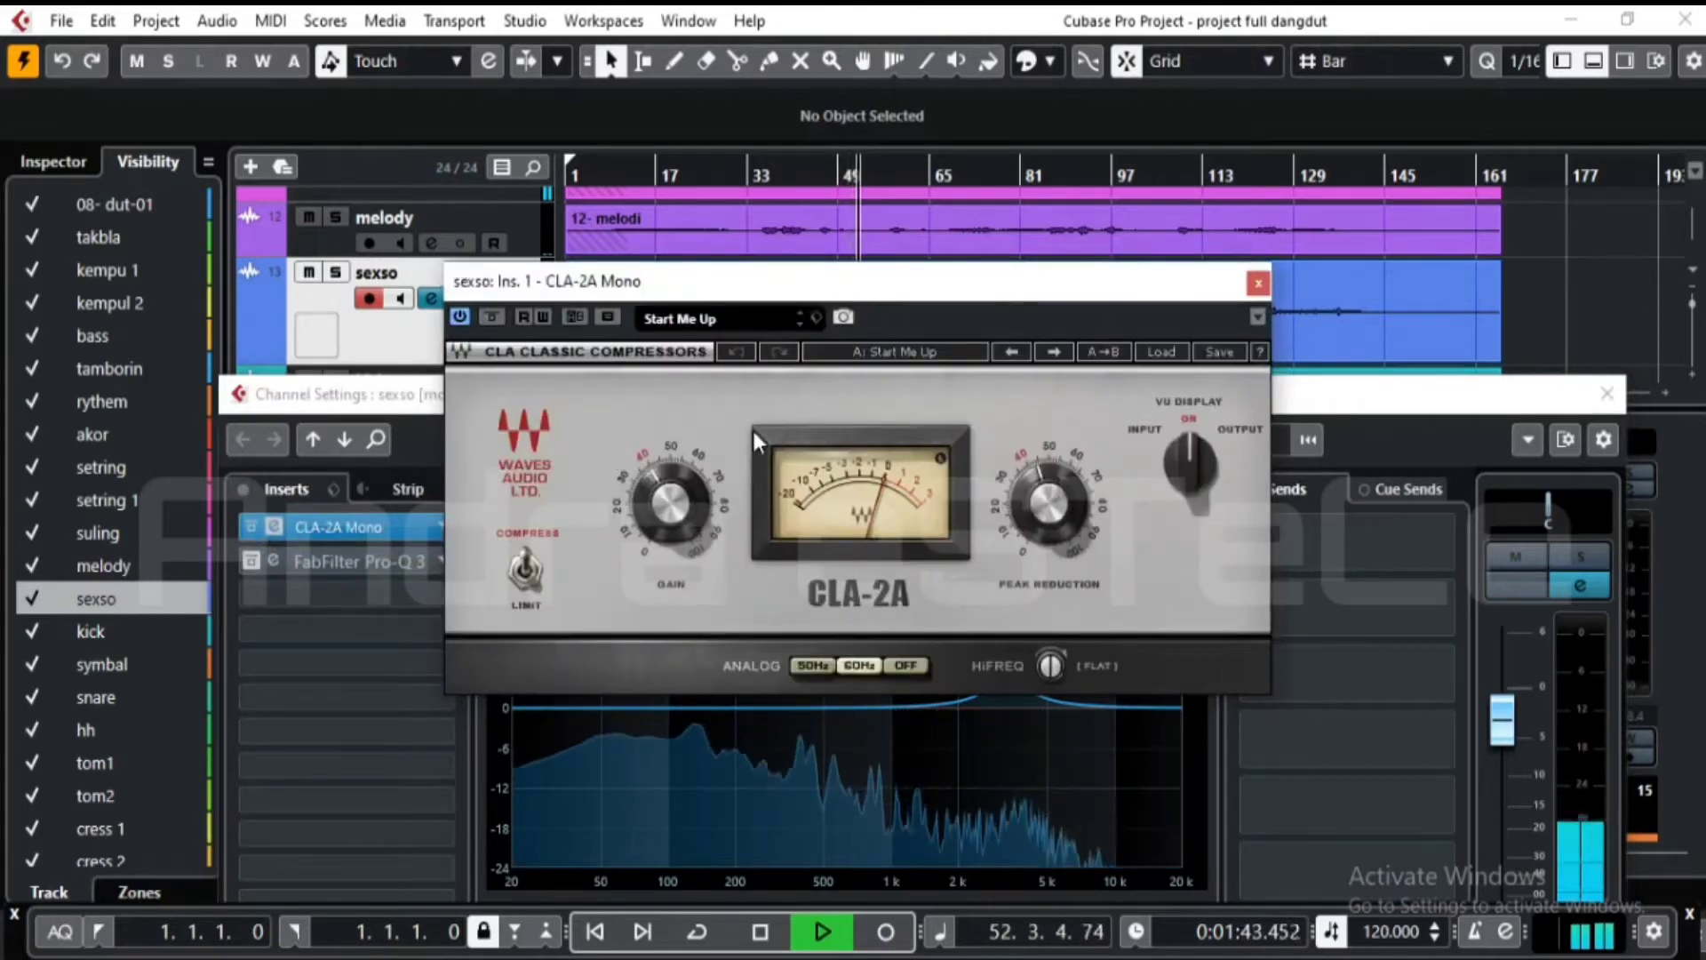
pyautogui.moveTo(1117, 293); pyautogui.dragTo(1266, 364)
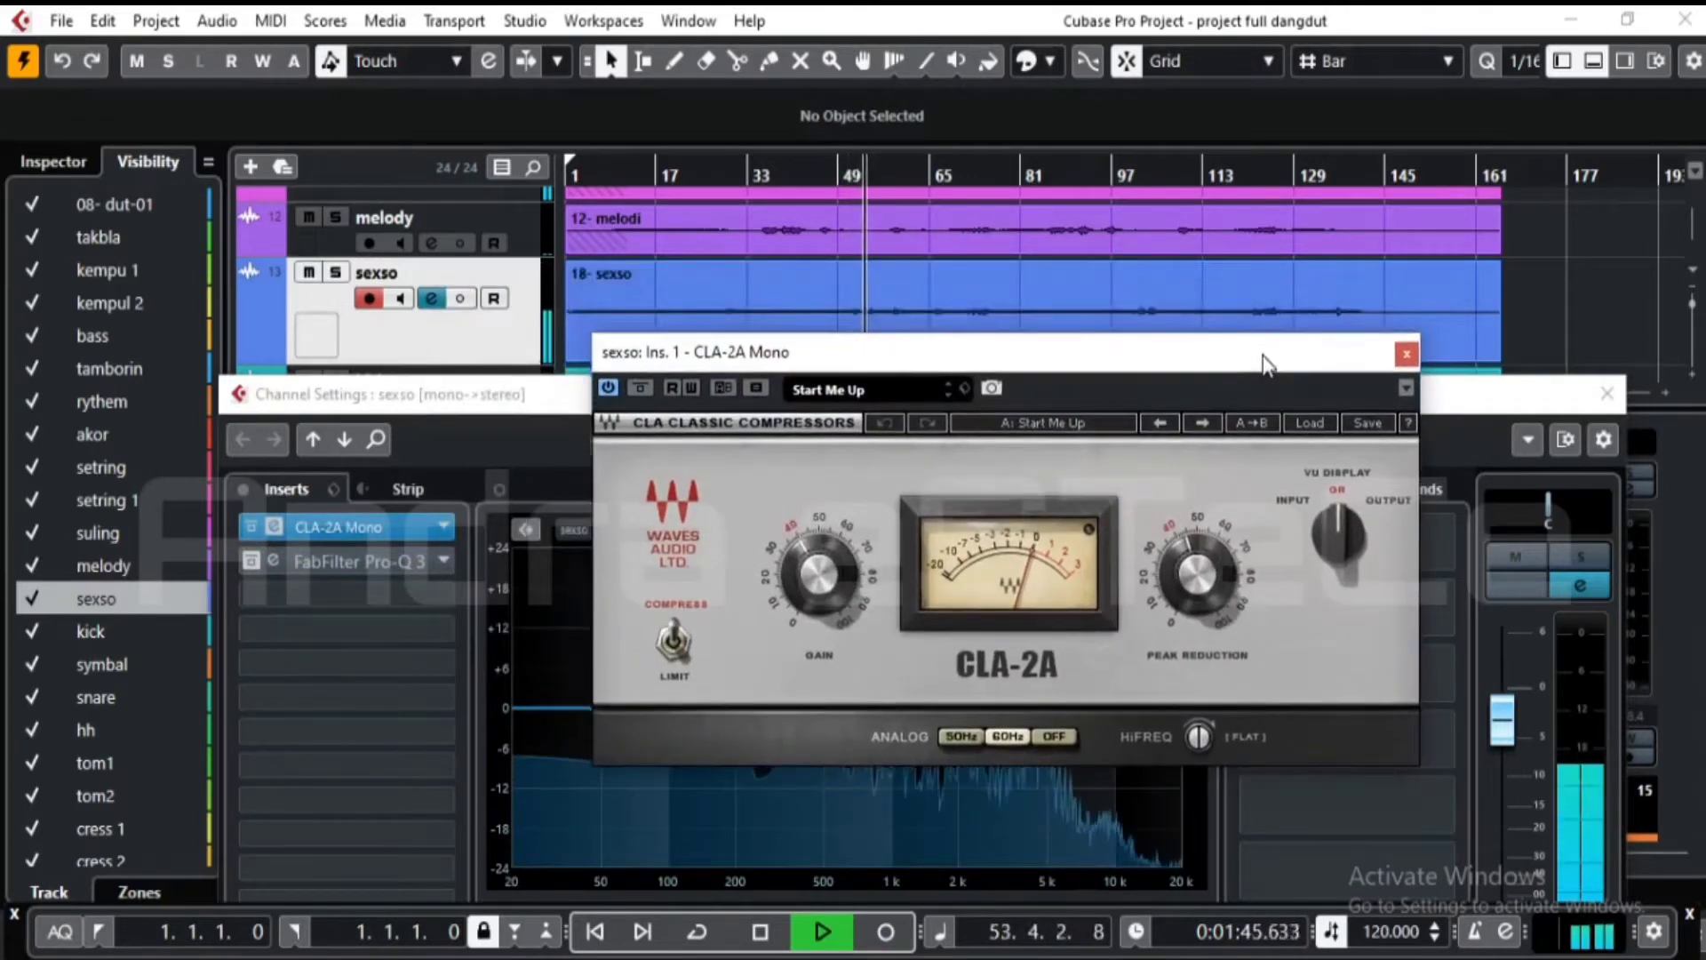
pyautogui.click(335, 272)
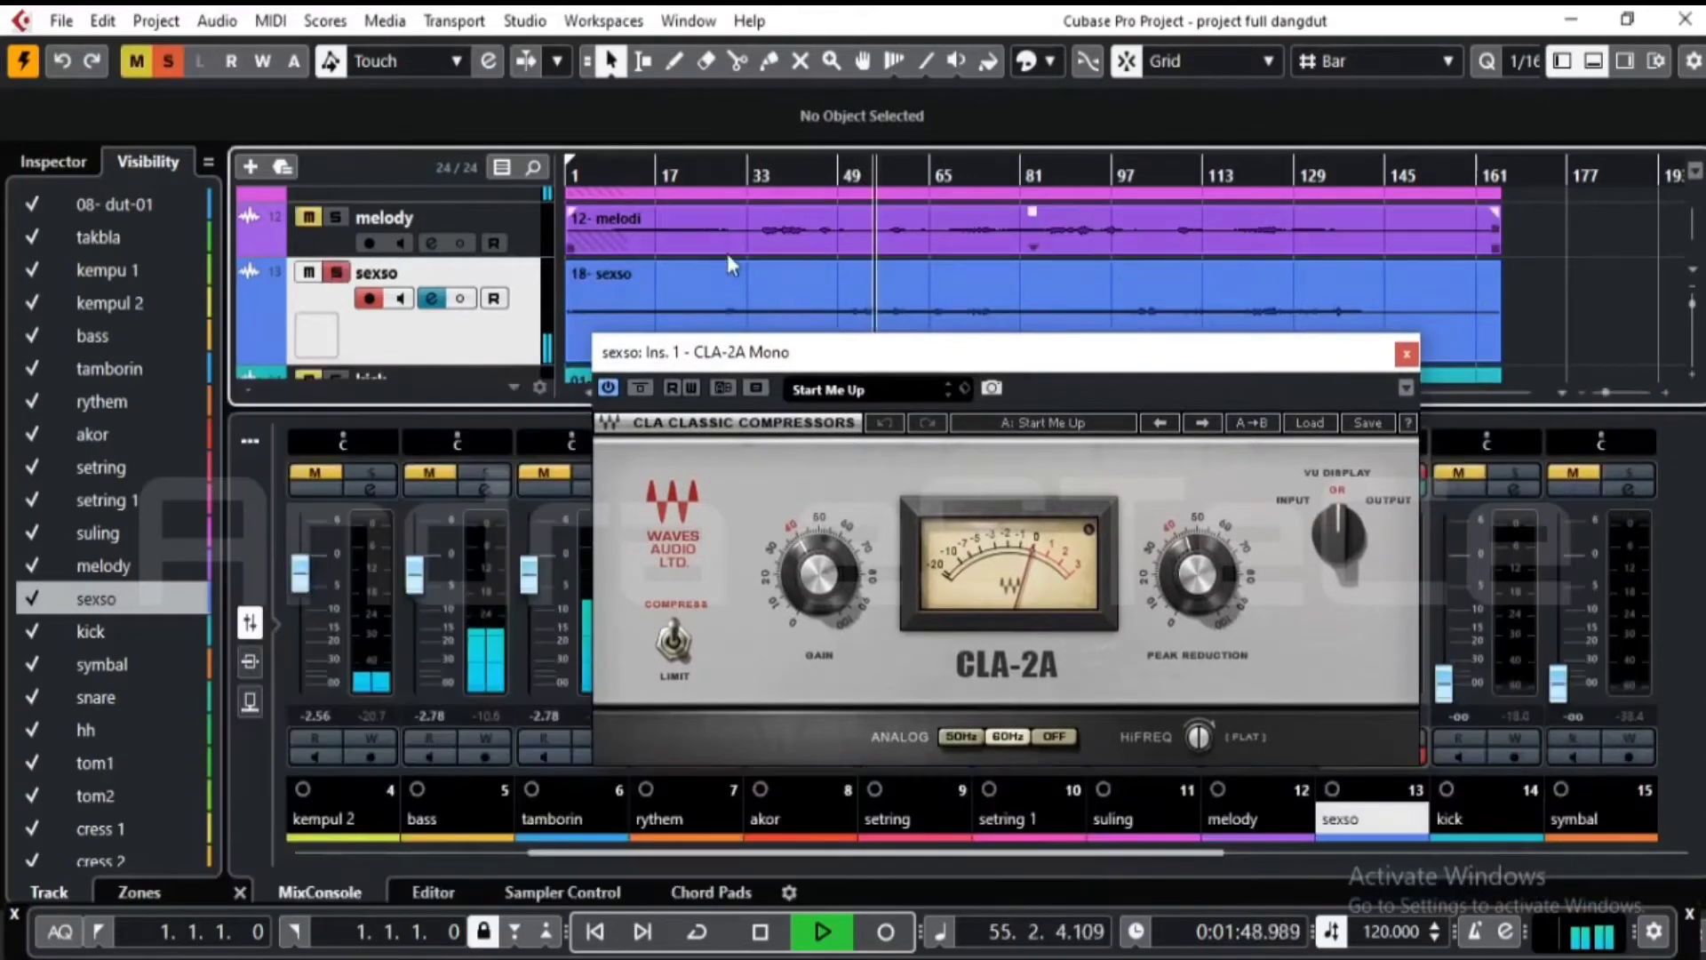
# - Replay the soloed sexso track from about bar 50 and close its CLA-2A compressor and channel settings
pyautogui.click(849, 172)
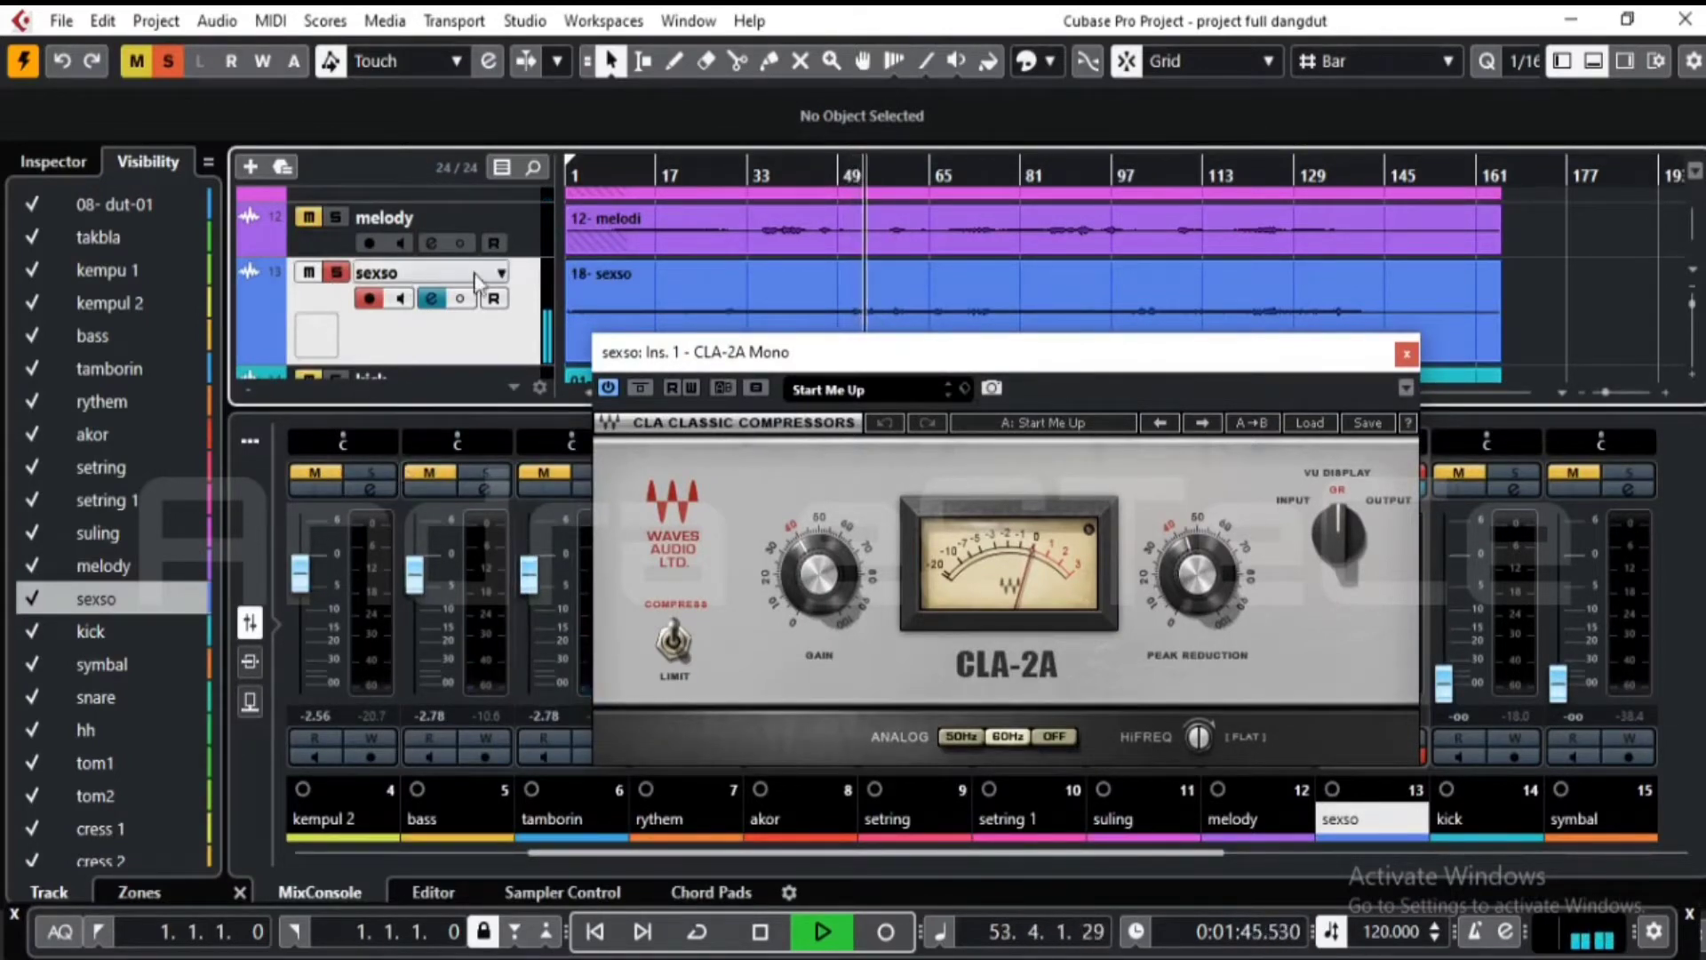
pyautogui.click(1407, 356)
pyautogui.click(850, 297)
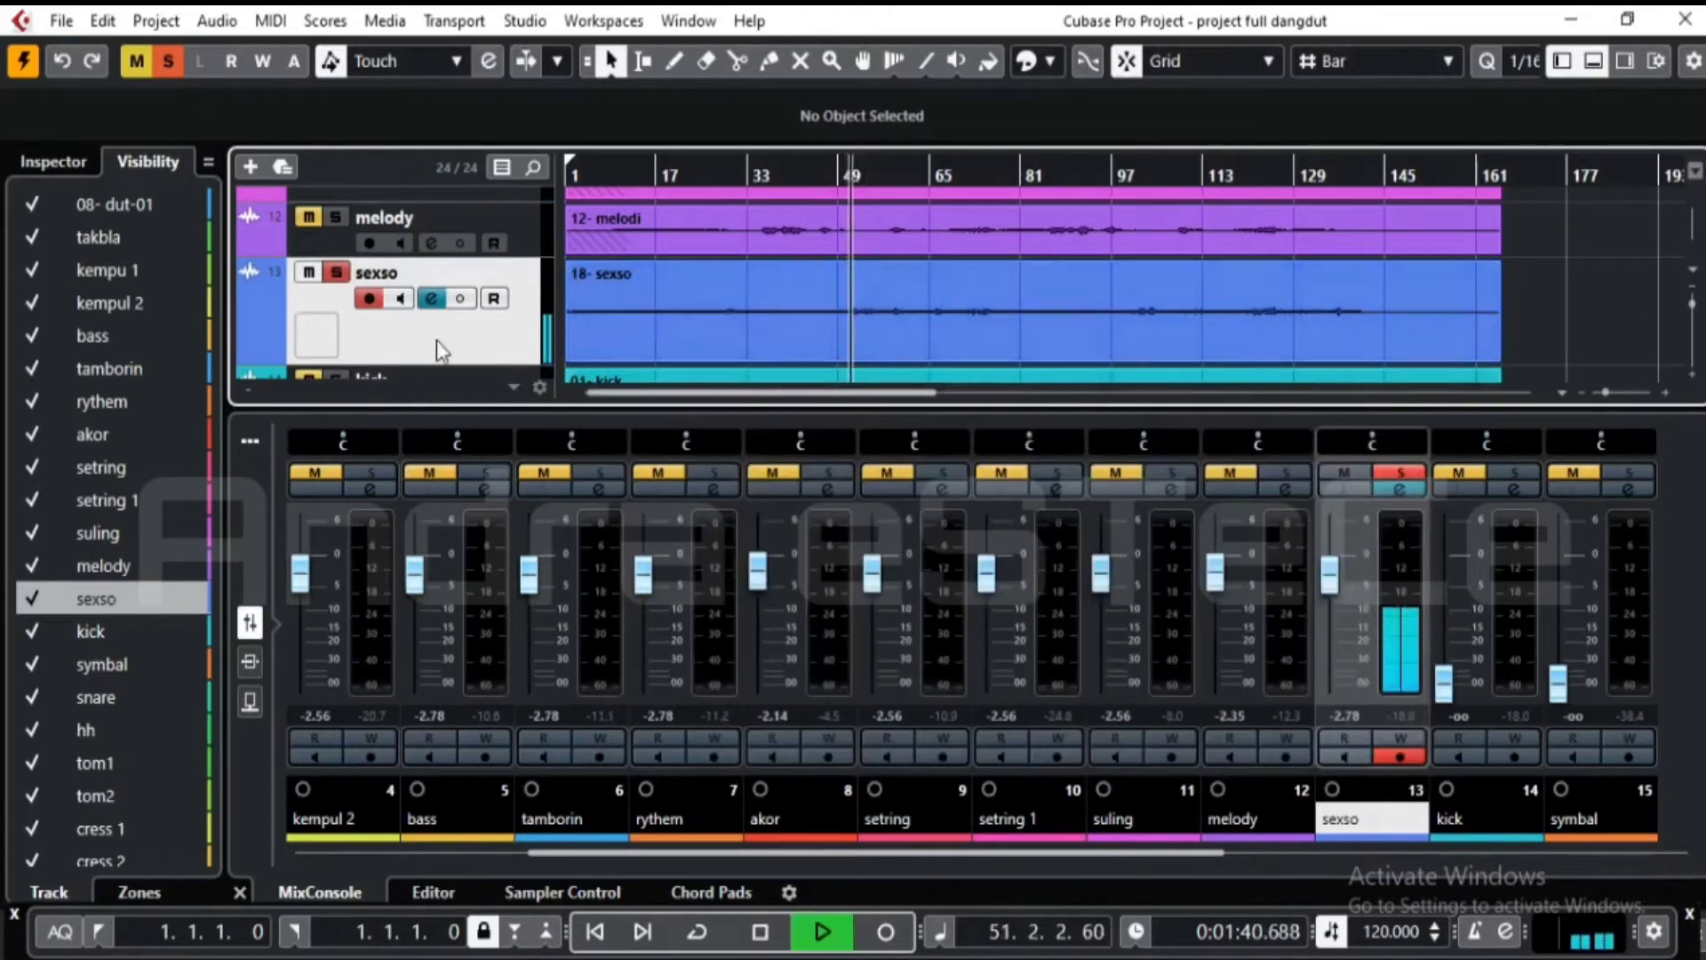
# - Replace sexso's bypassed FabFilter Pro-Q 3 in the second insert slot with a fresh FabFilter Pro-Q 3 instance
pyautogui.click(431, 297)
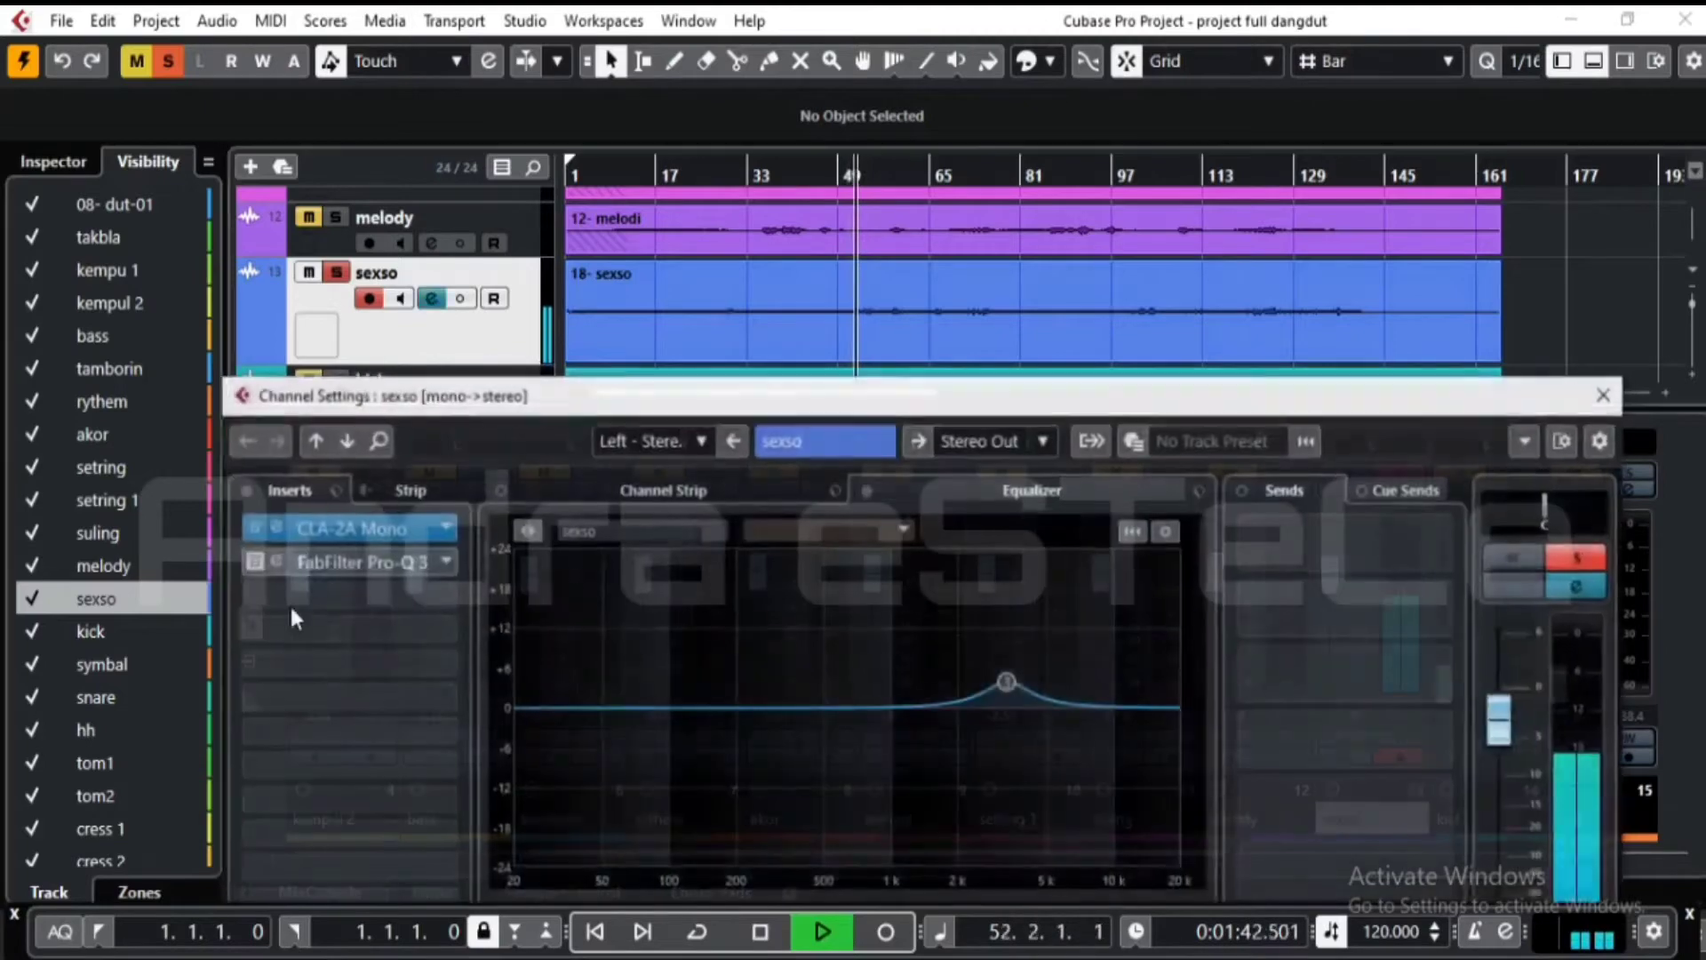
pyautogui.moveTo(259, 564); pyautogui.dragTo(215, 542)
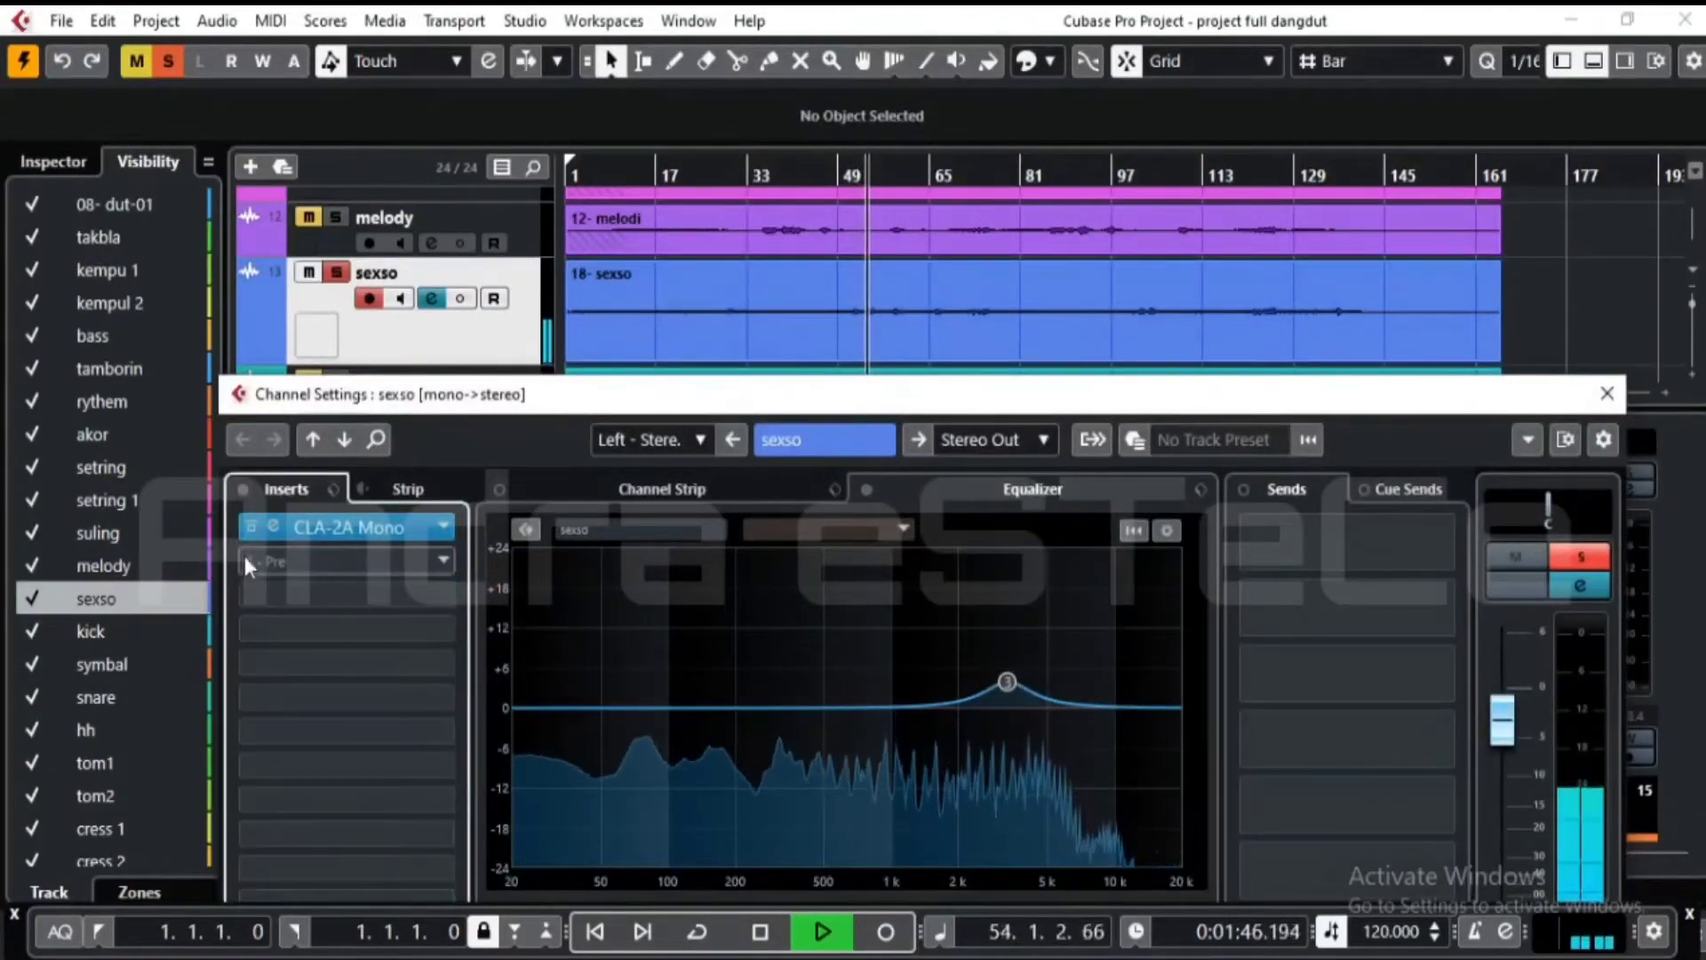
pyautogui.click(444, 563)
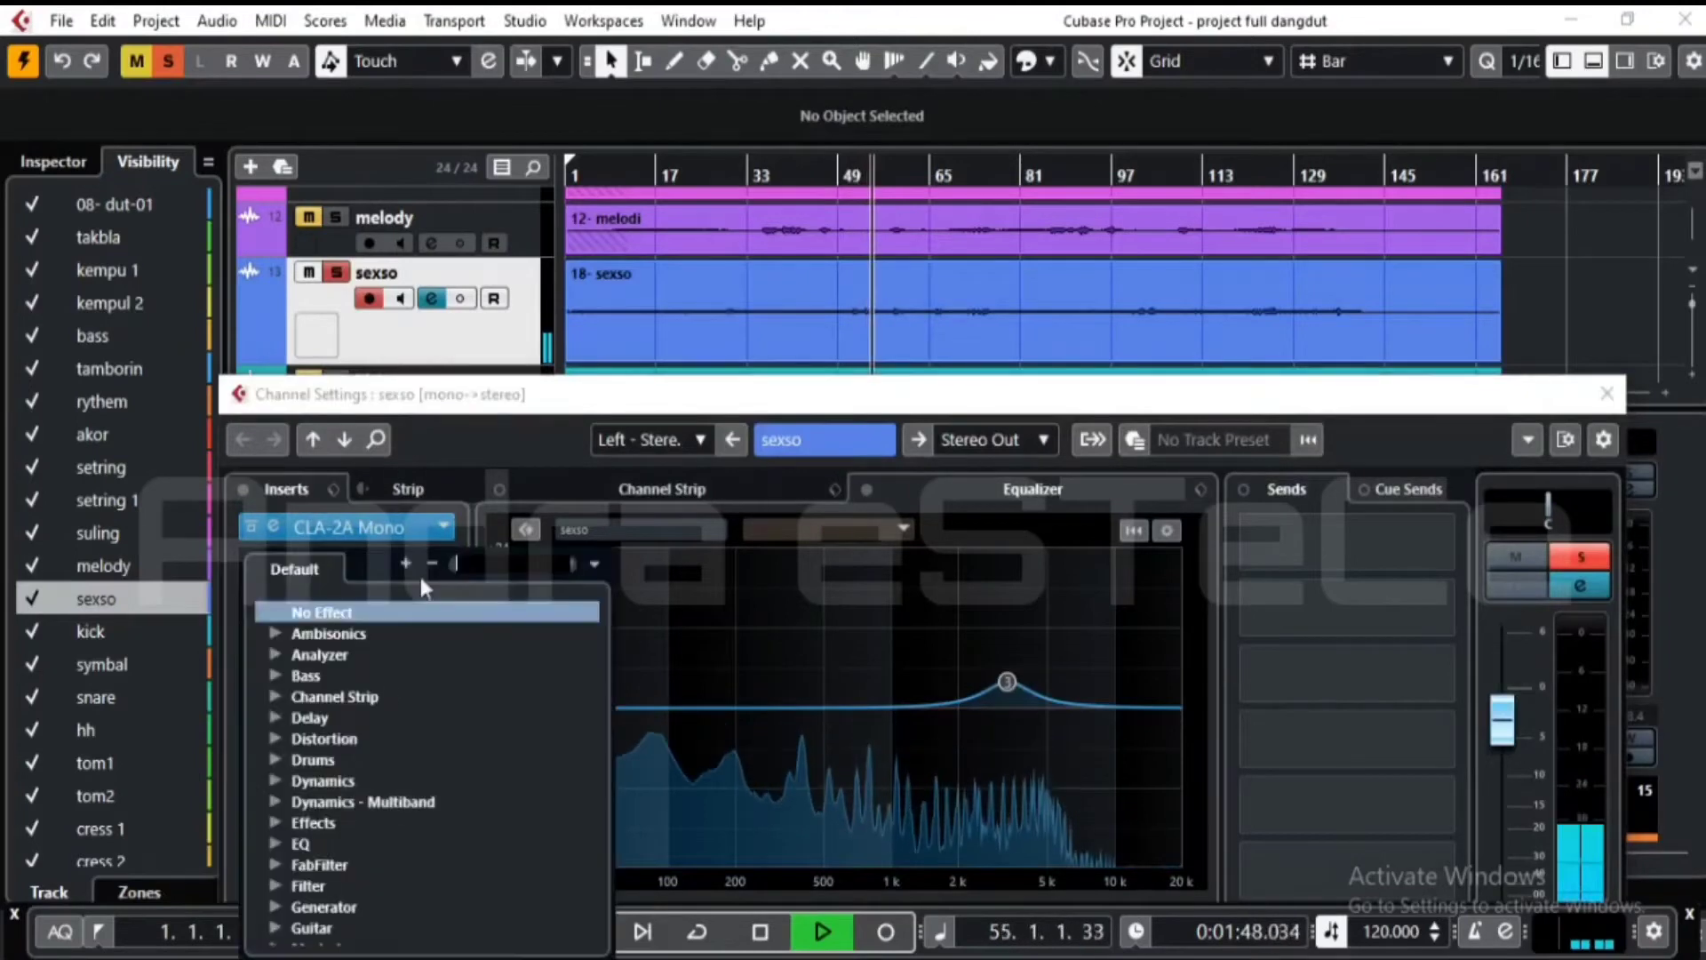
pyautogui.click(275, 865)
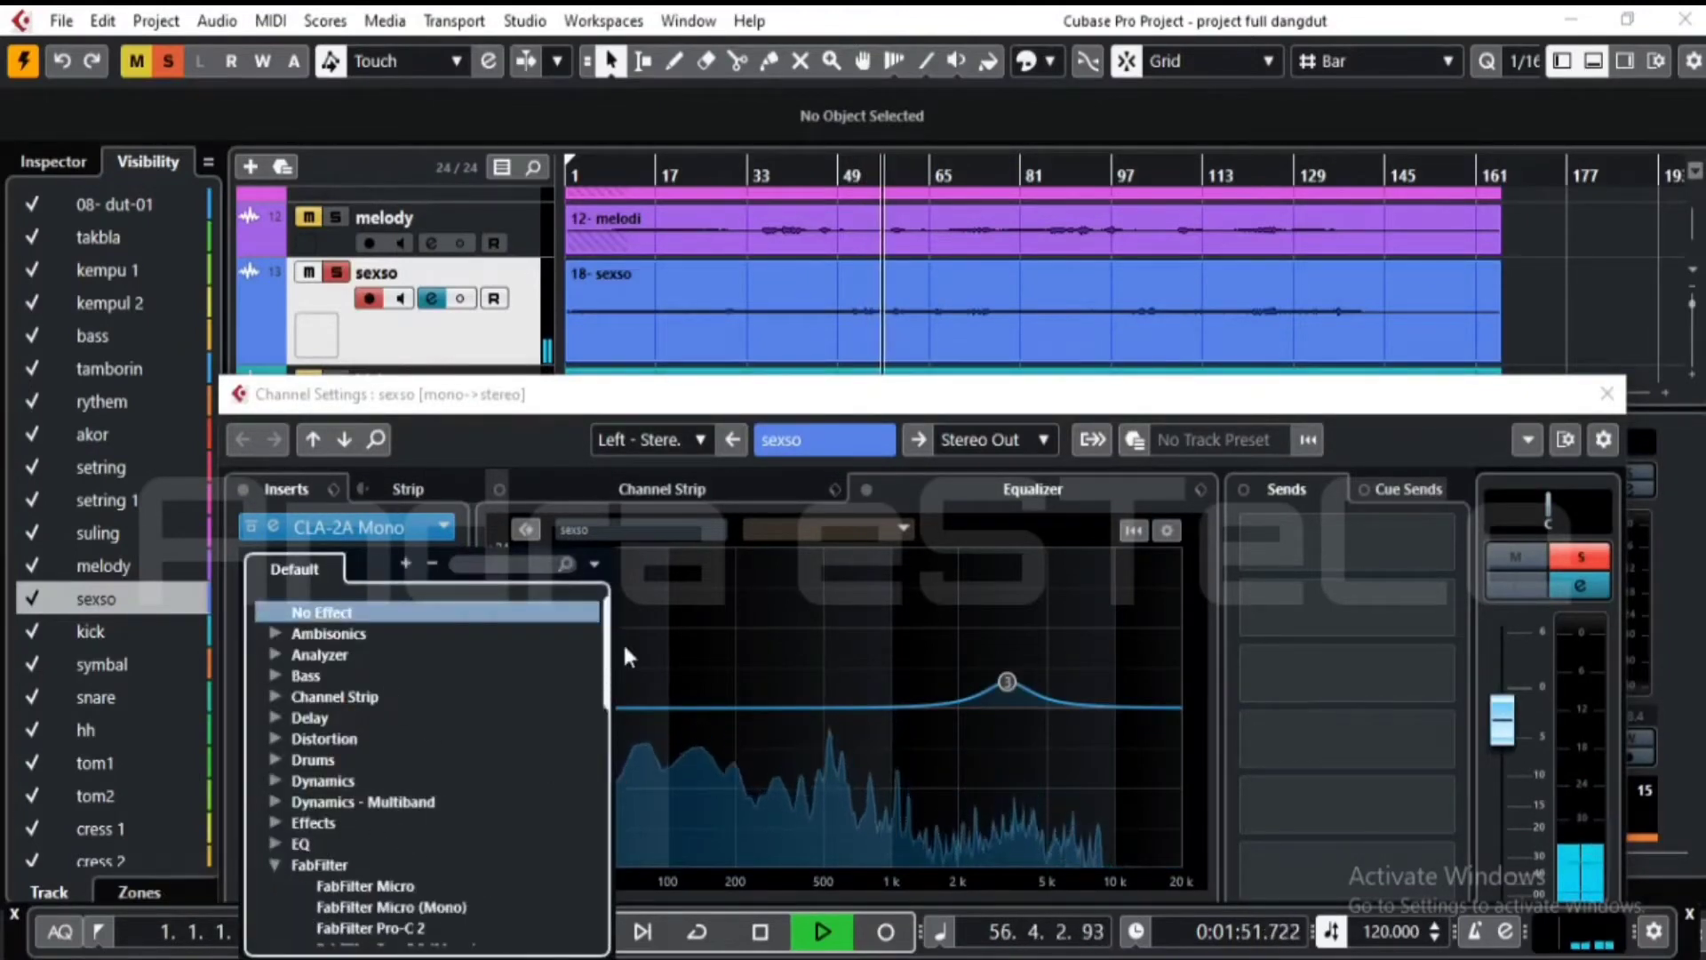
pyautogui.moveTo(608, 665); pyautogui.dragTo(600, 760)
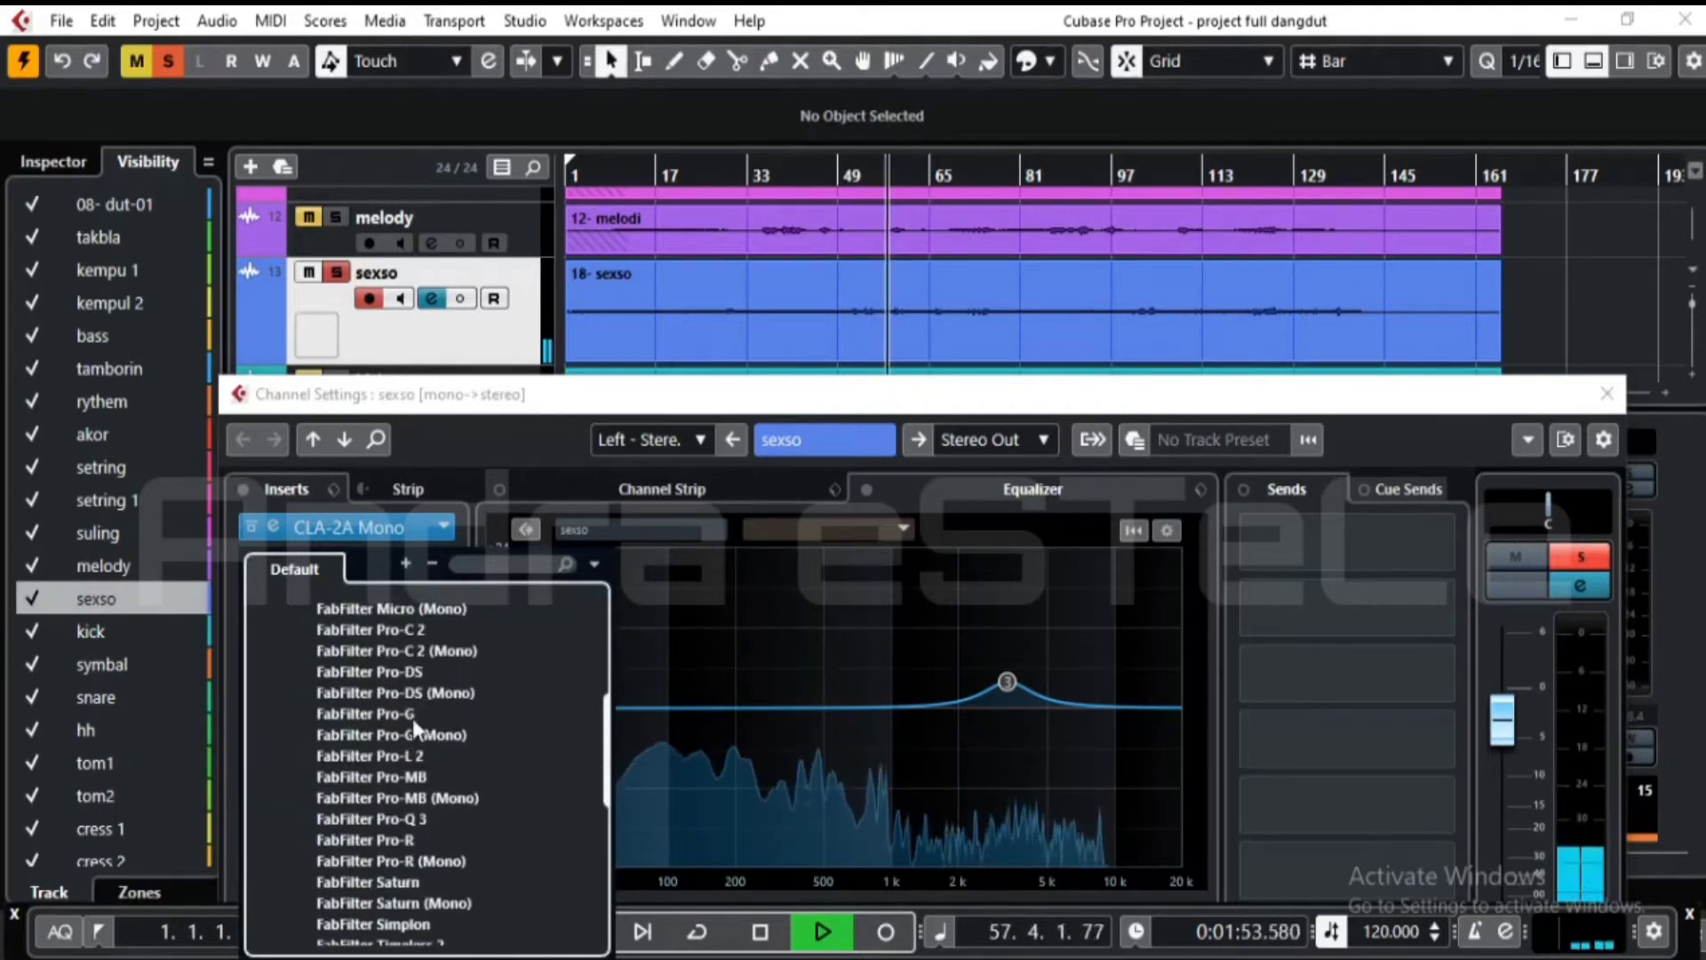
pyautogui.click(410, 818)
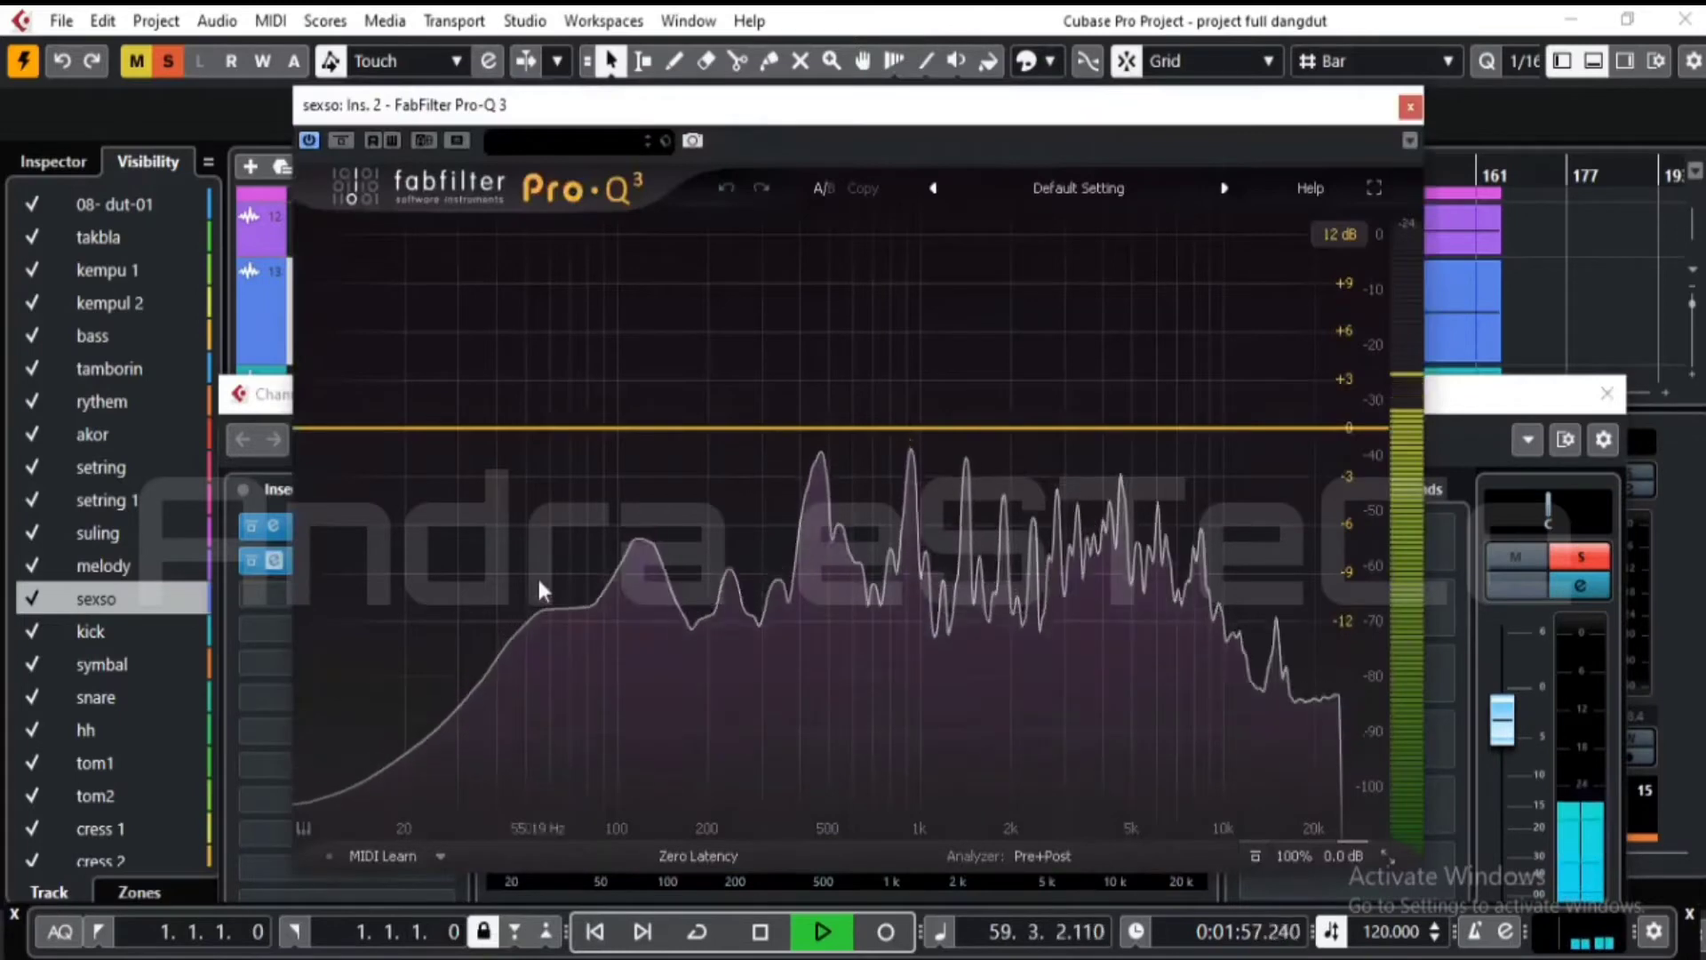
# - Add two bell boosts in sexso's Pro-Q 3: +1.06 dB at 705 Hz and about +1.9 dB just below 5 kHz
pyautogui.hotkey('shift', 'b')
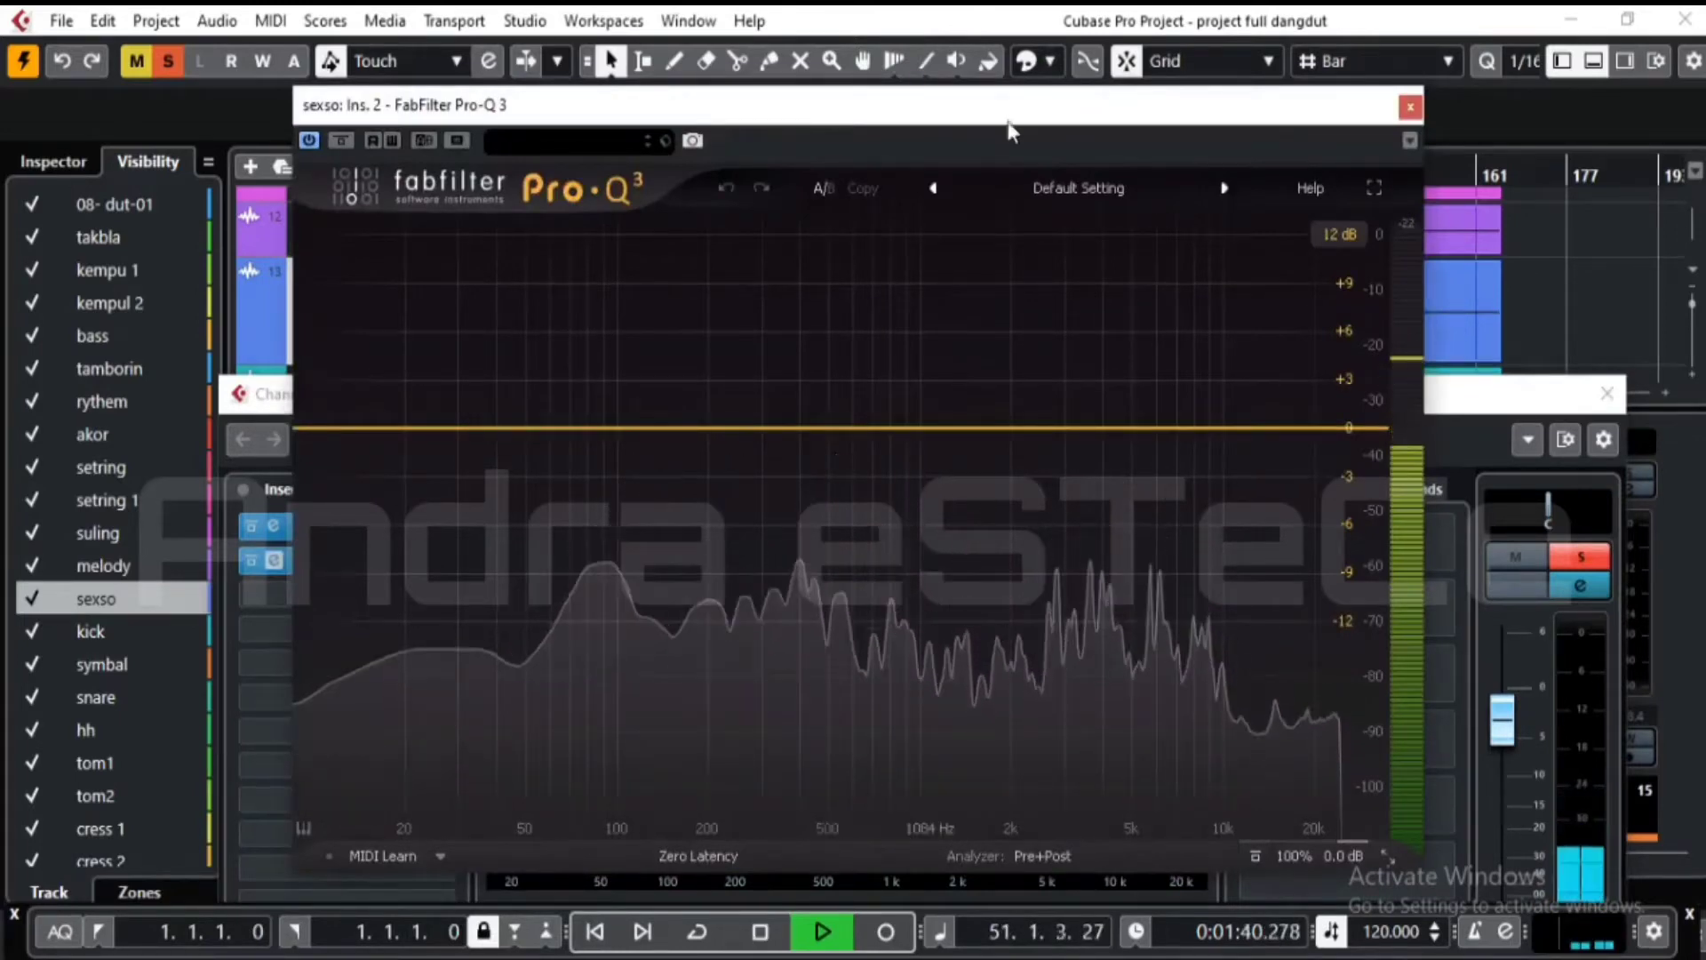
pyautogui.moveTo(992, 125); pyautogui.dragTo(981, 233)
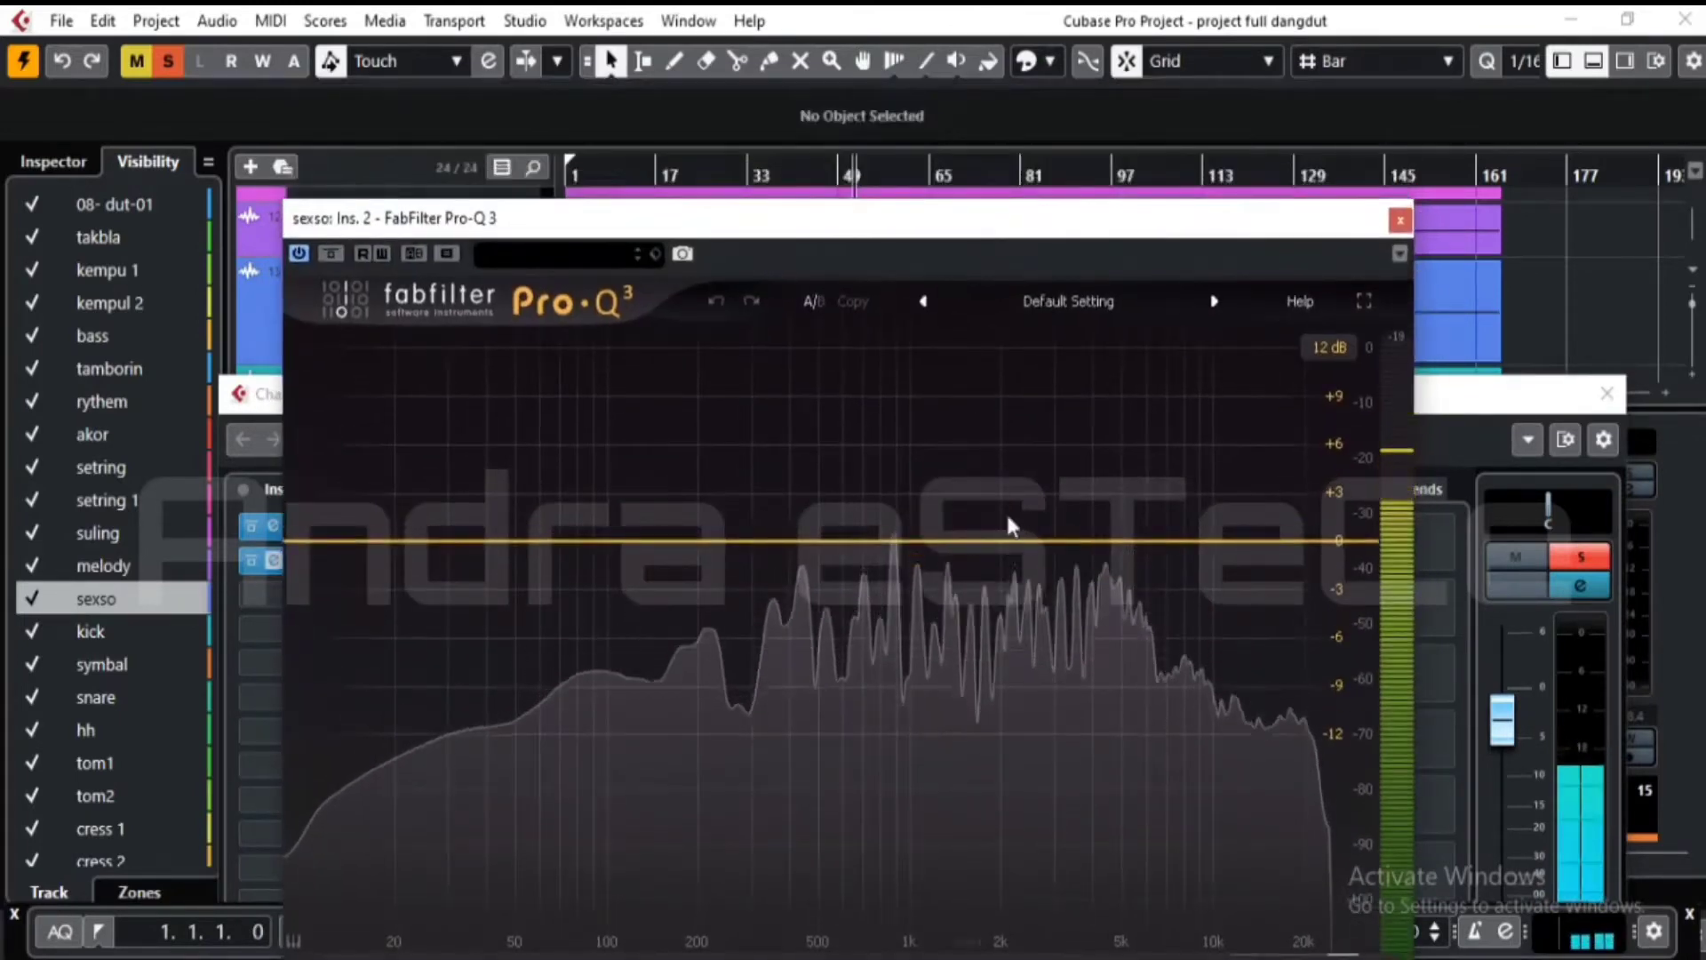
pyautogui.click(861, 486)
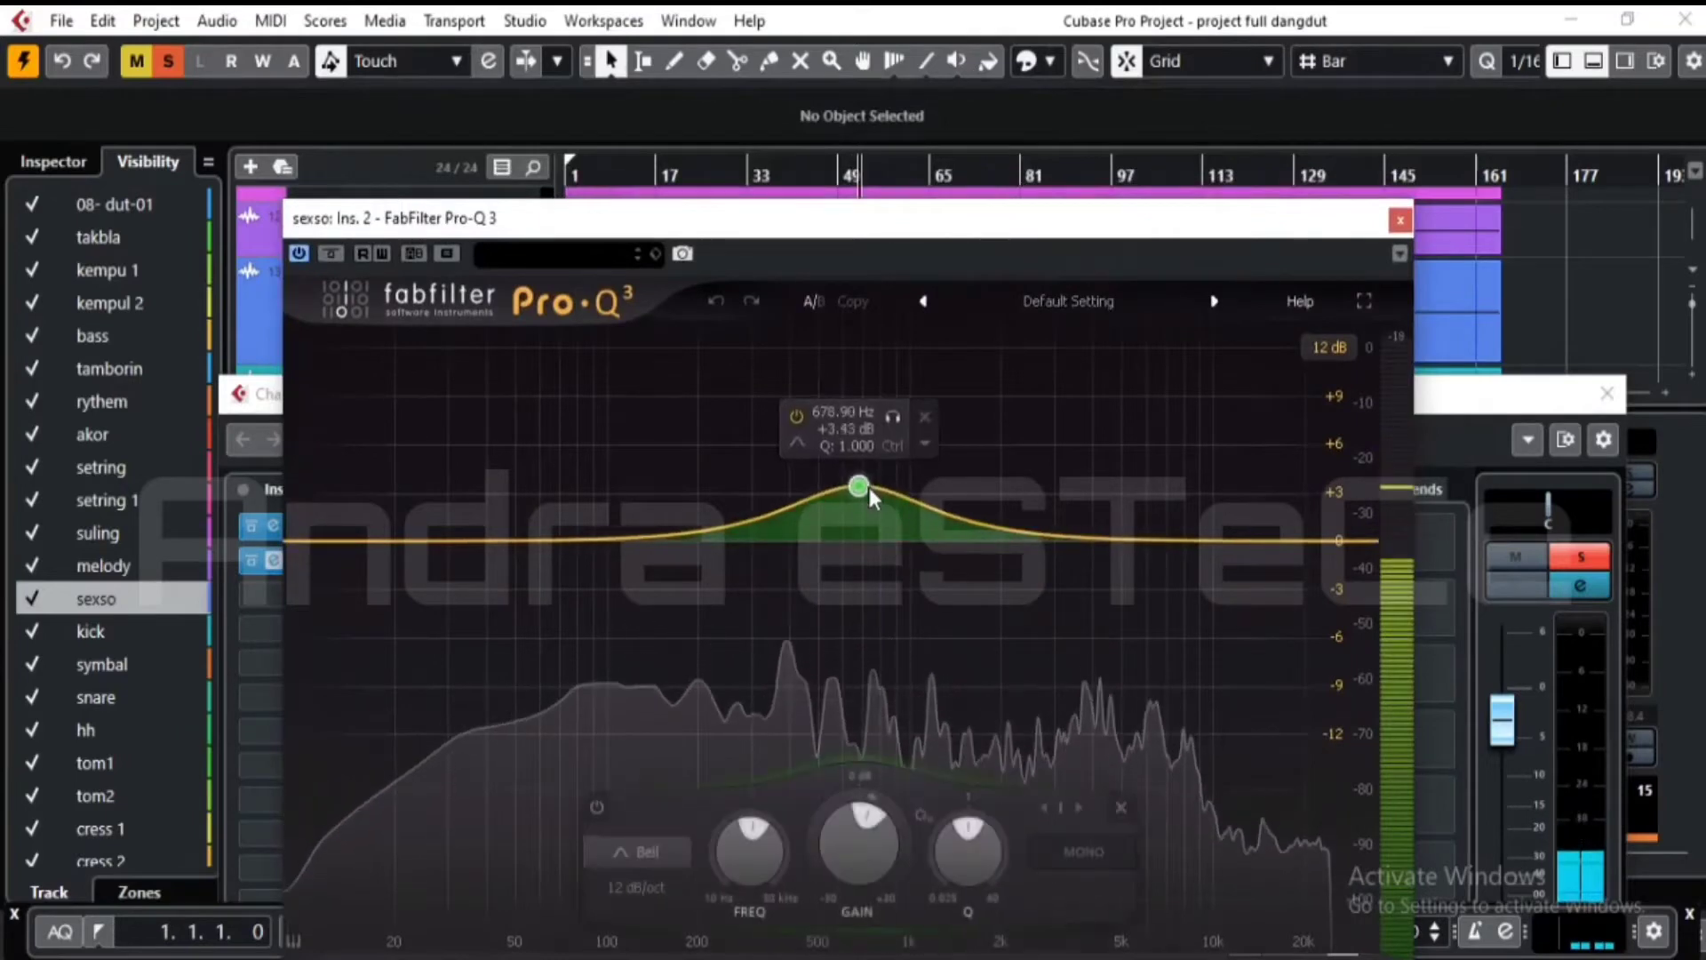
pyautogui.moveTo(877, 480); pyautogui.dragTo(882, 523)
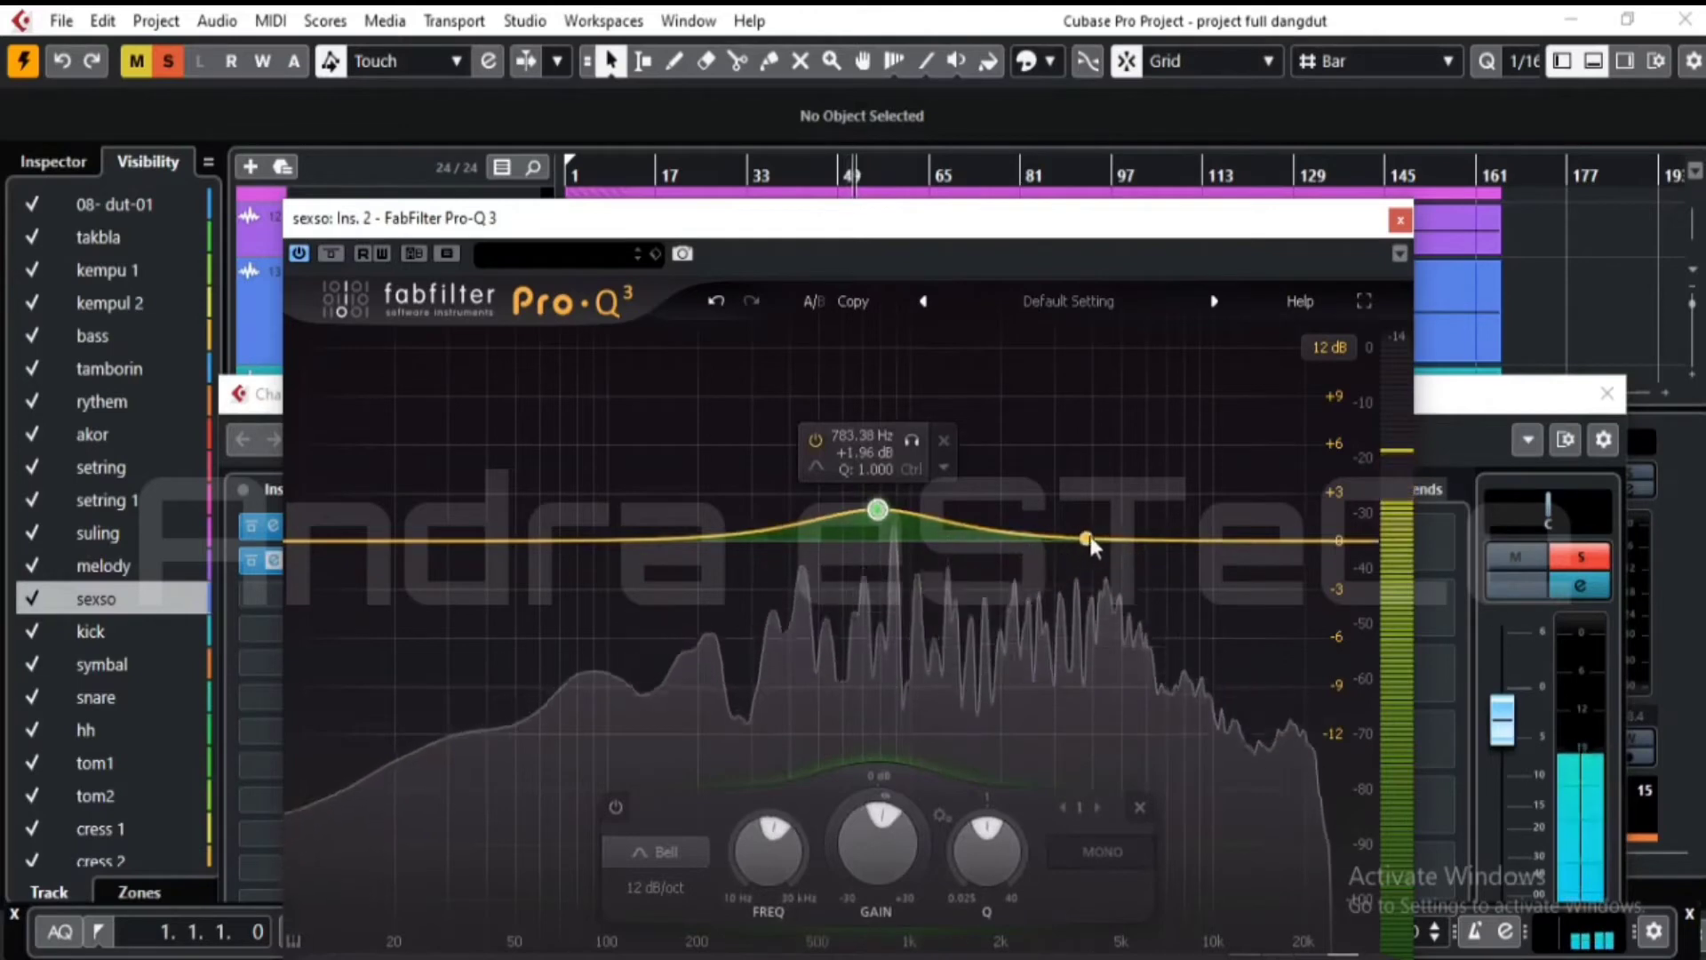
pyautogui.moveTo(1096, 544); pyautogui.dragTo(1133, 519)
pyautogui.moveTo(878, 510); pyautogui.dragTo(869, 527)
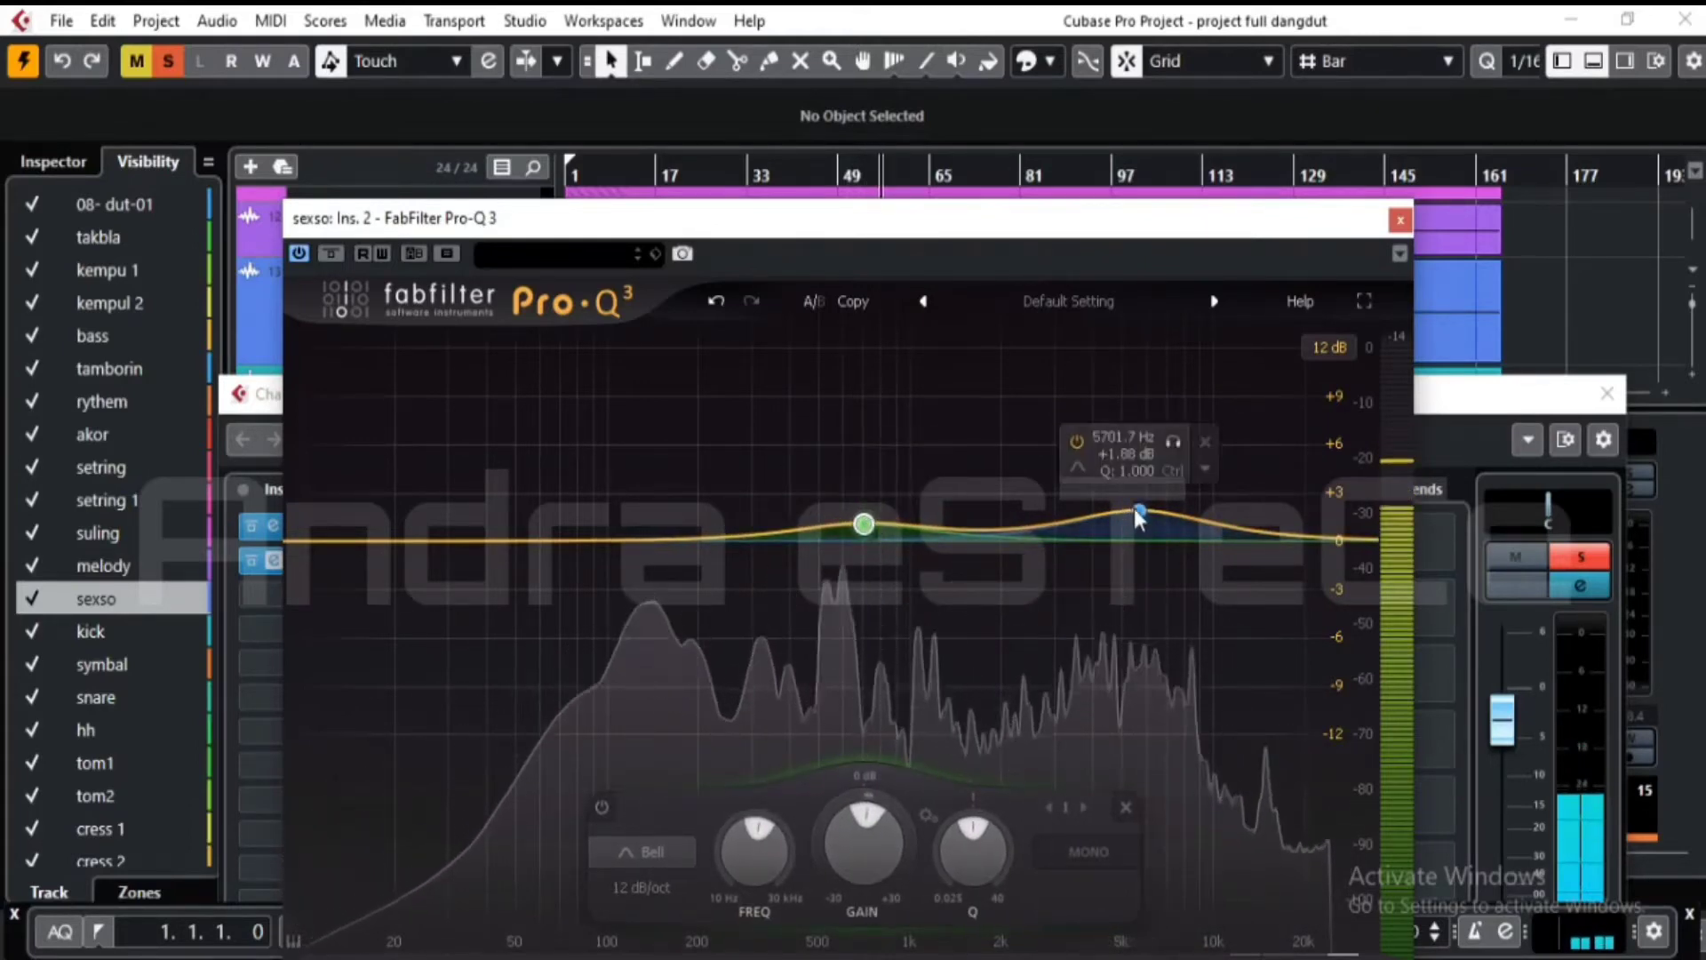
pyautogui.moveTo(1134, 508); pyautogui.dragTo(1115, 523)
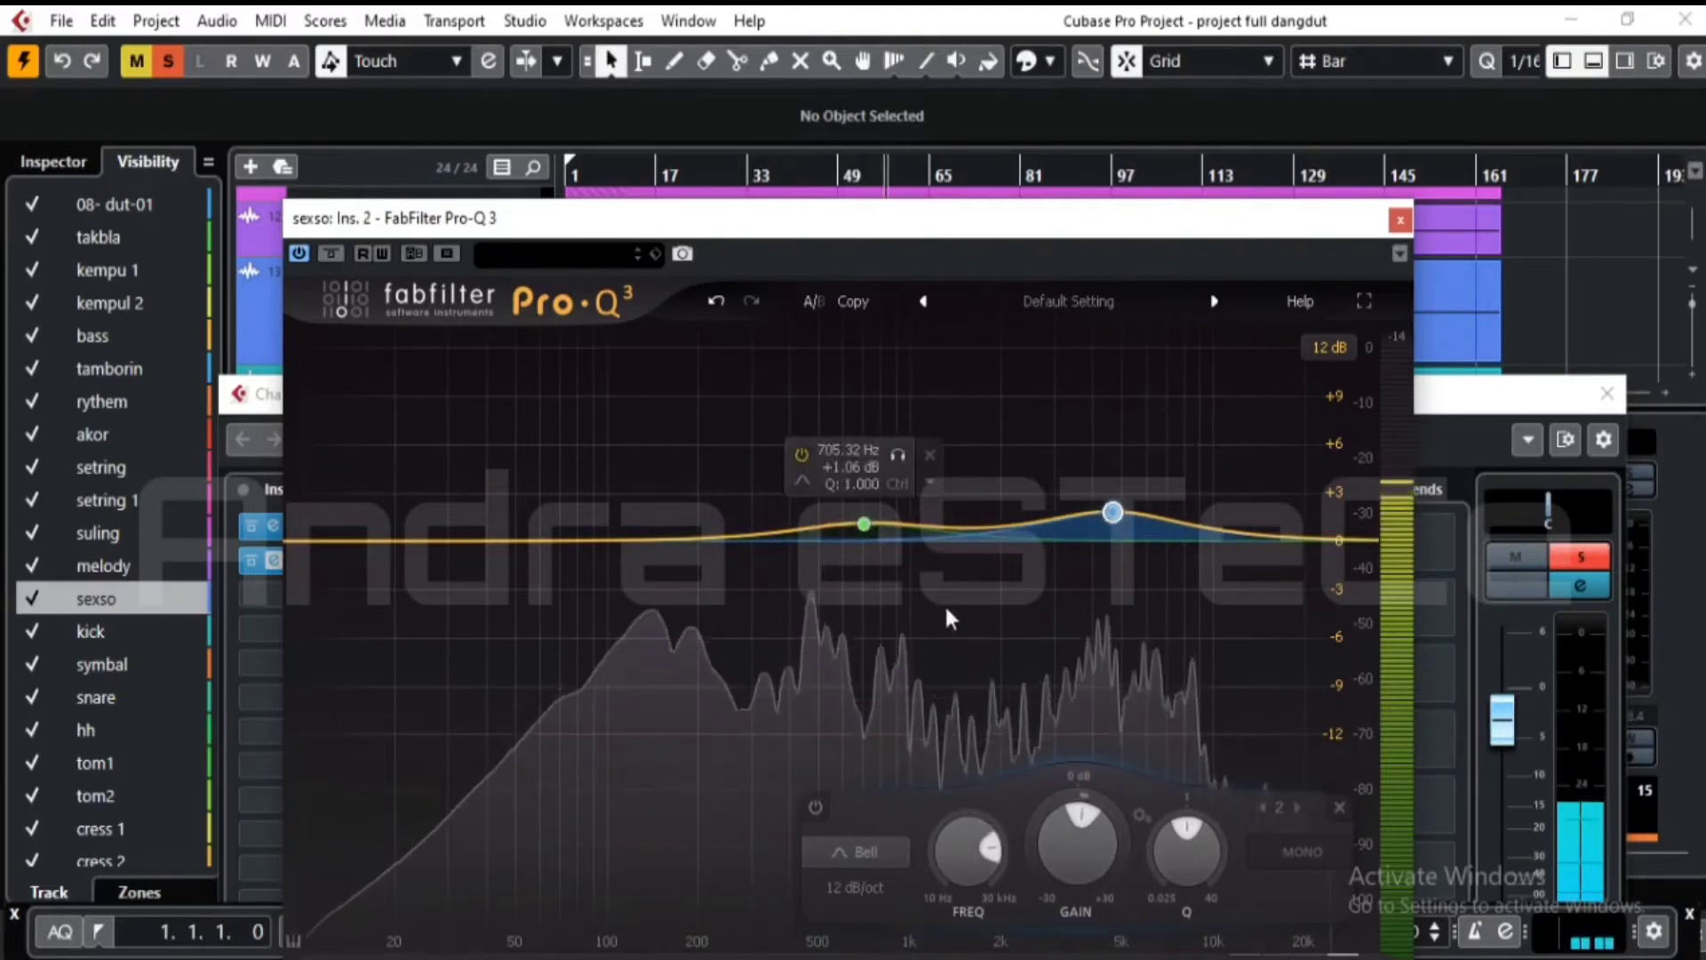
# - Add a low-shelf cut of about 3 dB just above 20 Hz, close the equalizer and unsolo sexso
pyautogui.moveTo(418, 538); pyautogui.dragTo(409, 593)
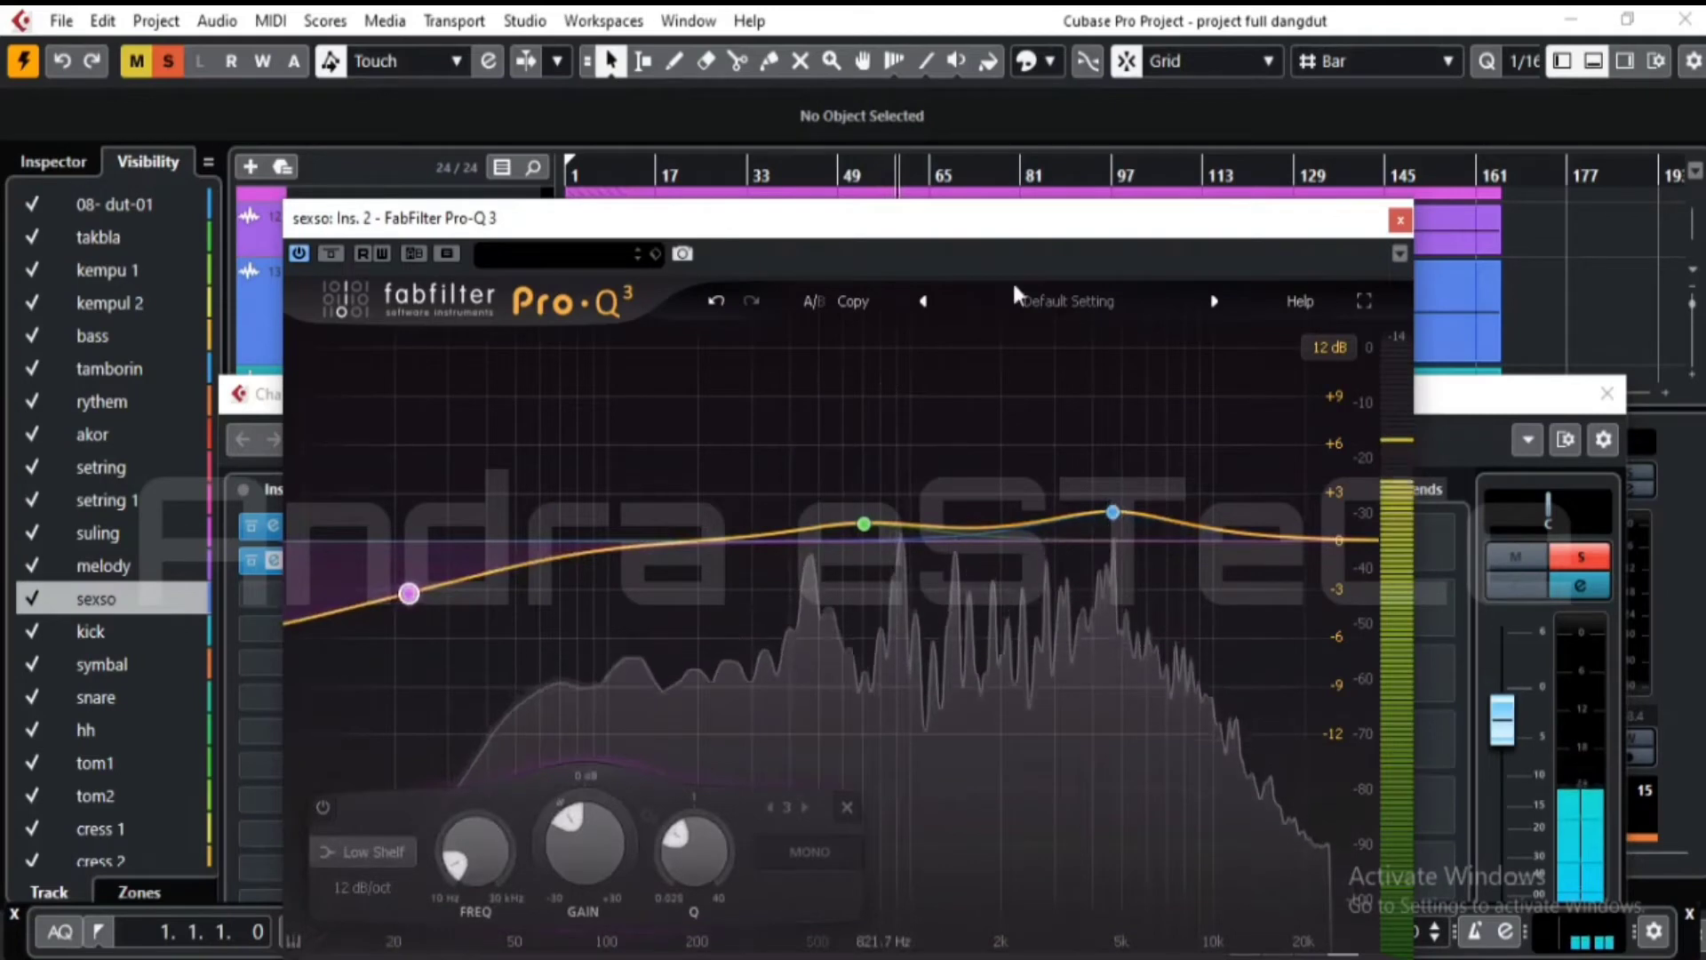
pyautogui.click(1400, 220)
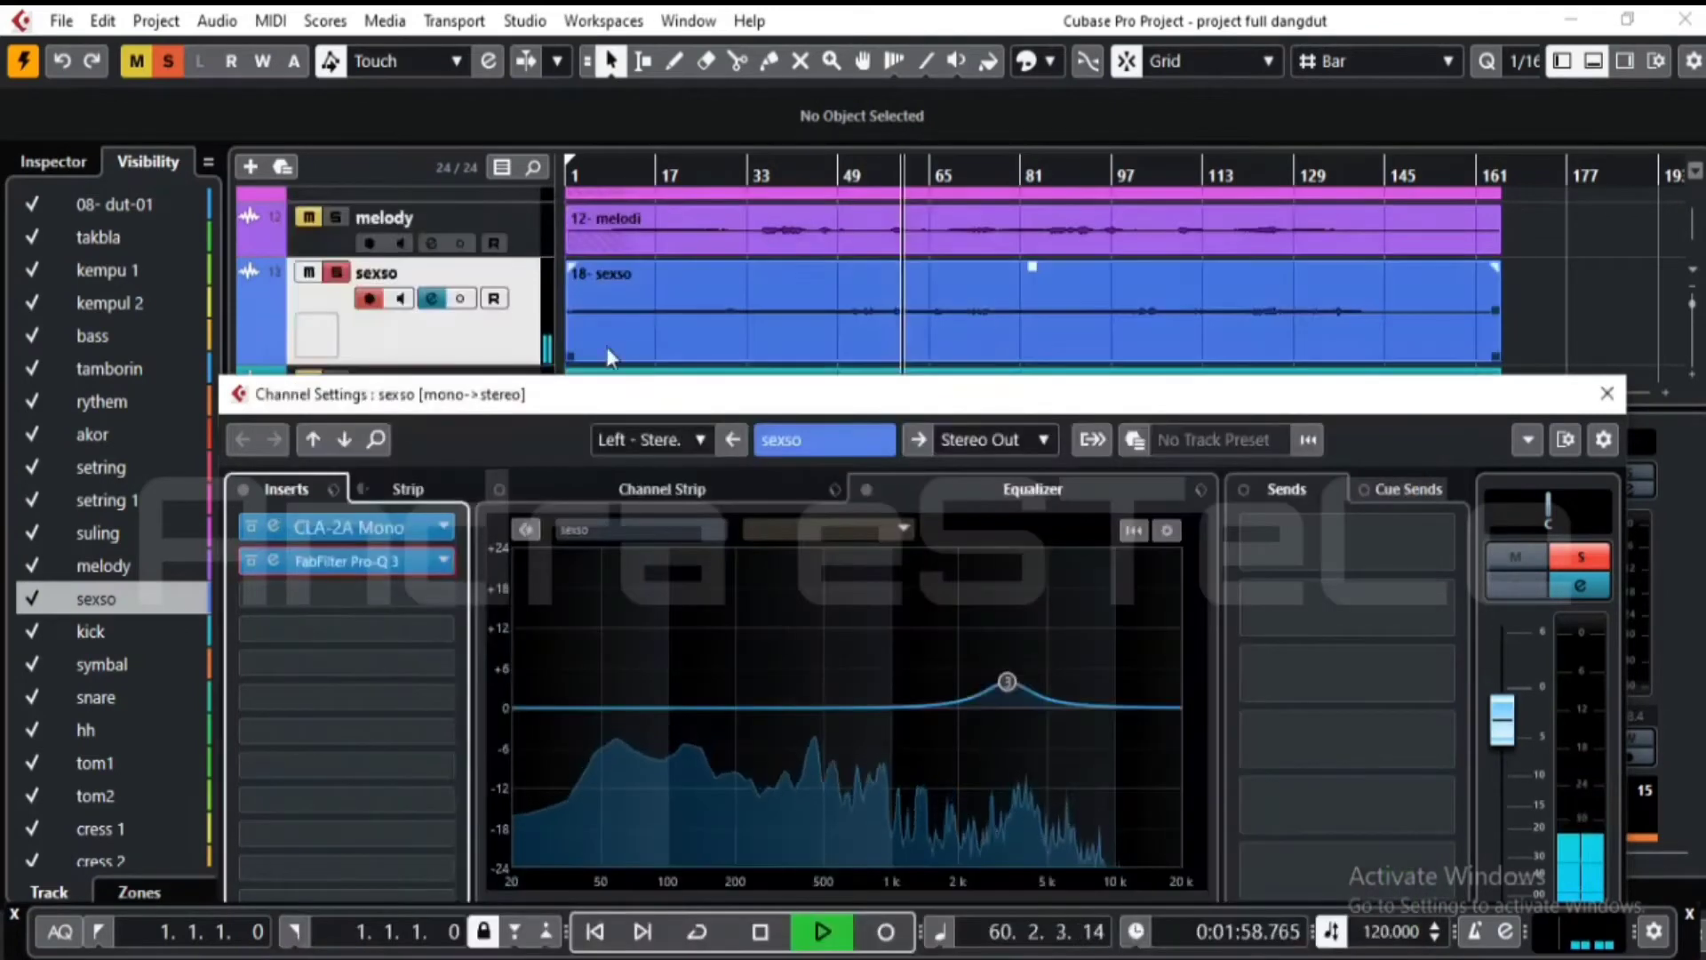
pyautogui.click(335, 272)
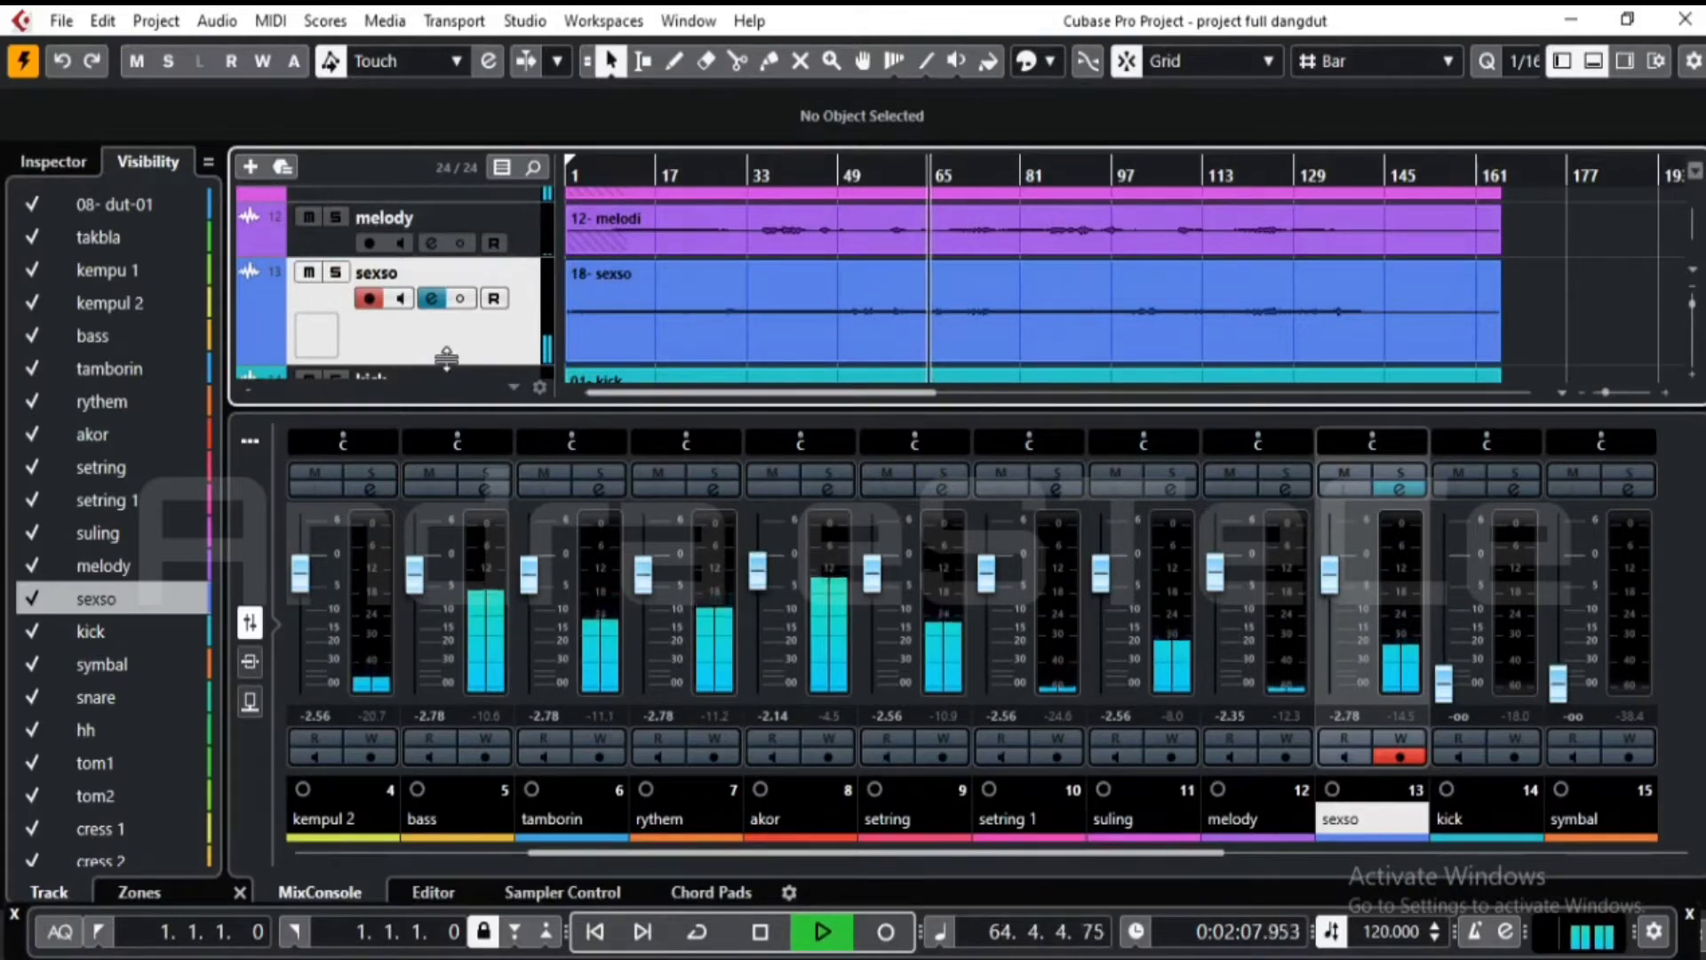
# - Reduce the sexso track's height and raise the kick fader to -2.78 dB
pyautogui.moveTo(451, 364)
pyautogui.mouseDown()
pyautogui.moveTo(449, 317)
pyautogui.moveTo(449, 342)
pyautogui.mouseUp()
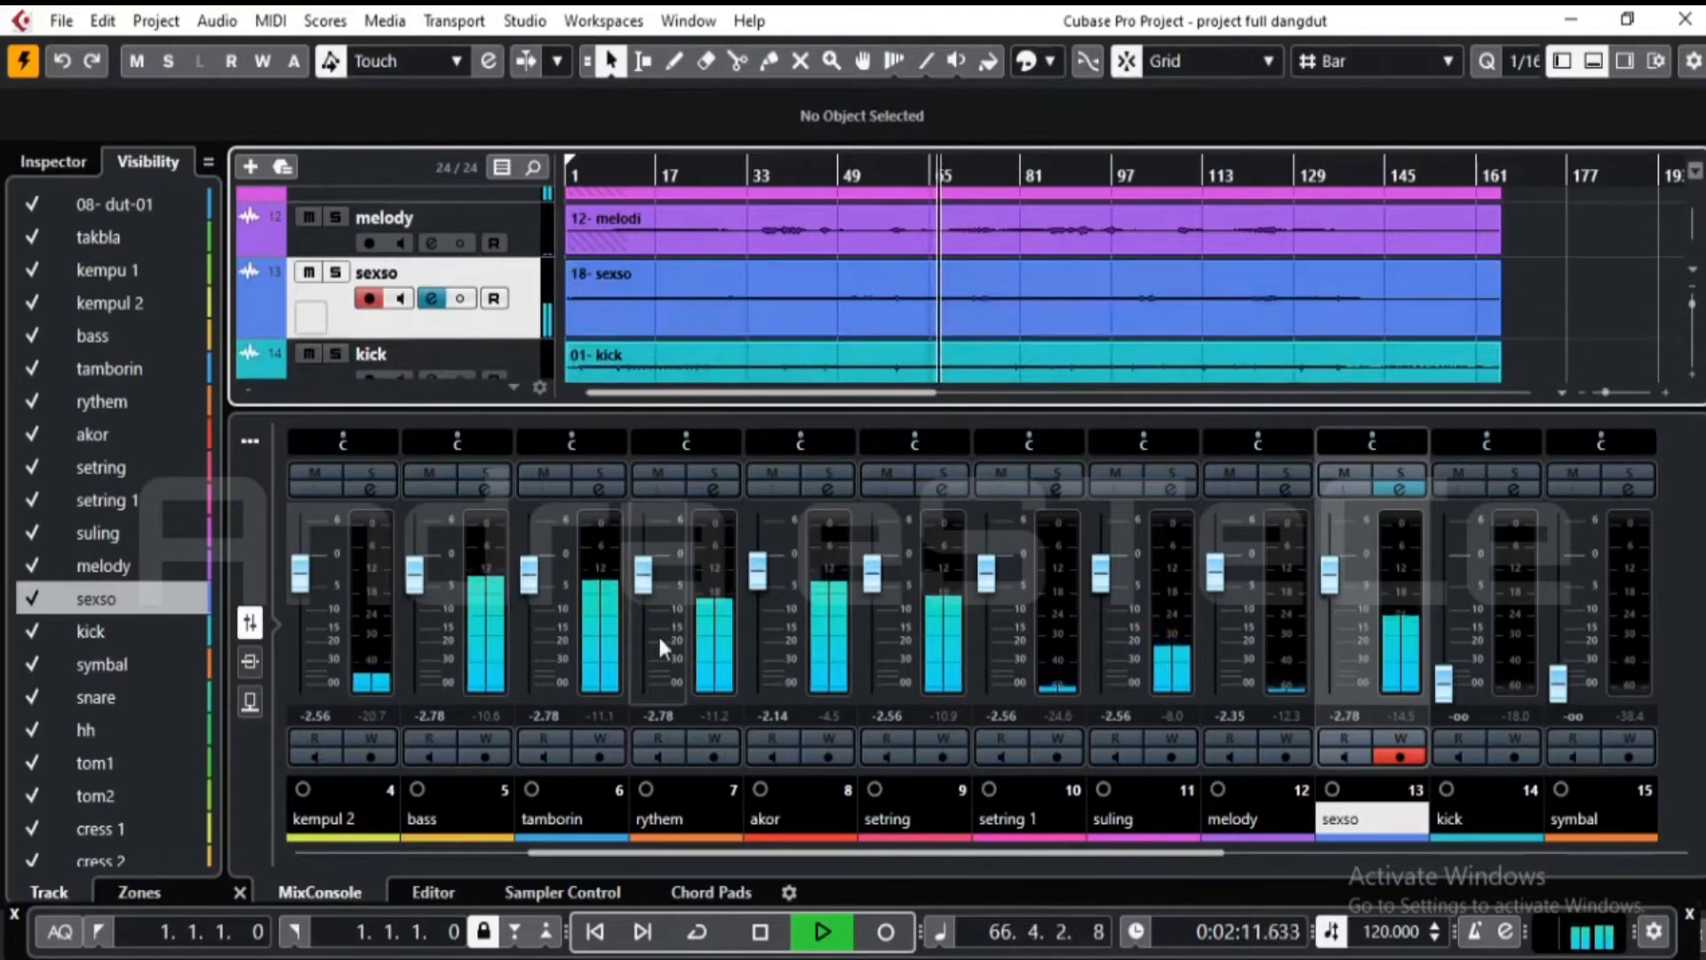
pyautogui.moveTo(981, 851); pyautogui.dragTo(1075, 865)
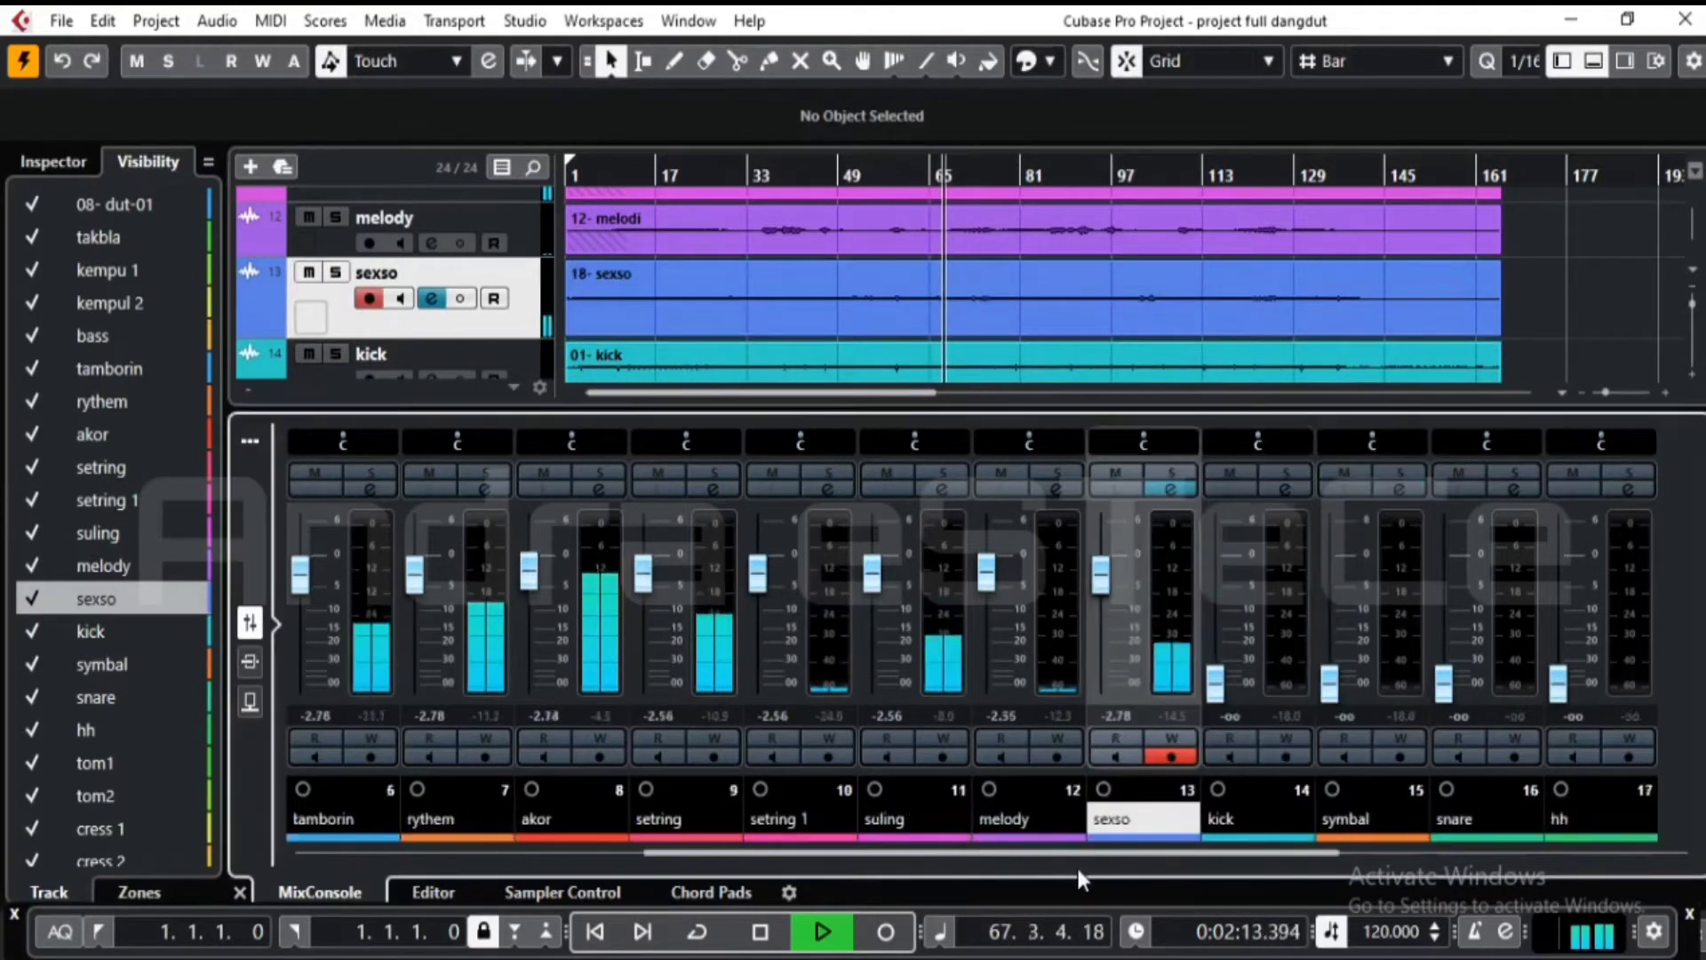
pyautogui.moveTo(1212, 691); pyautogui.dragTo(1221, 585)
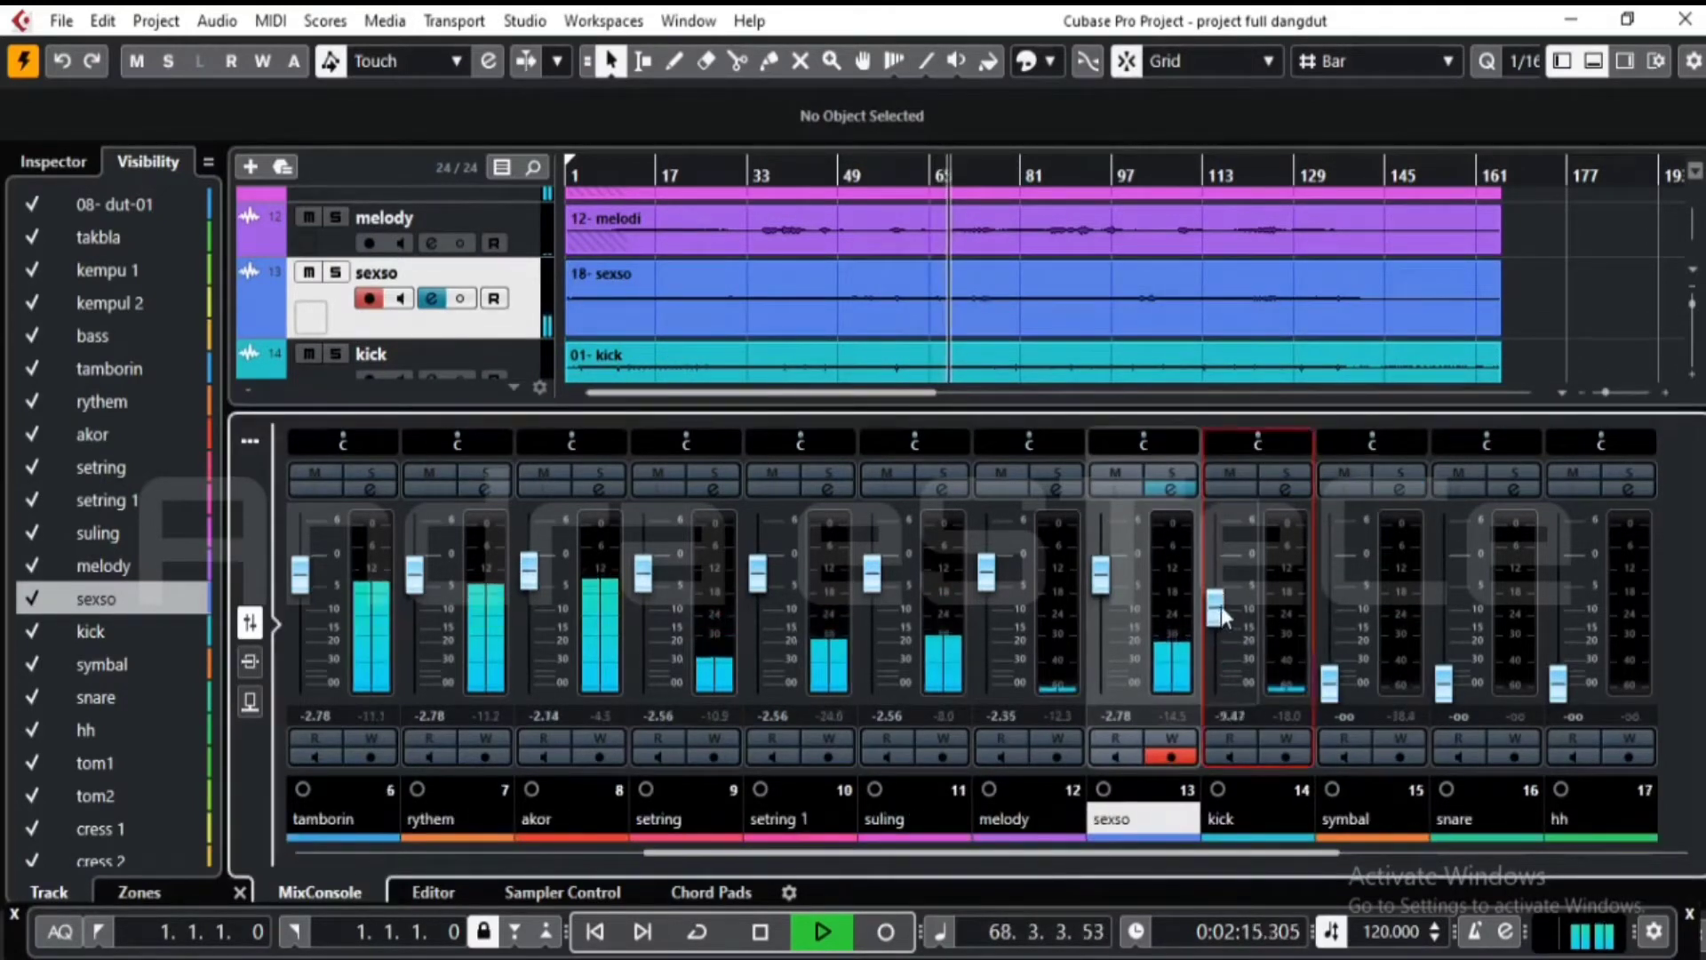
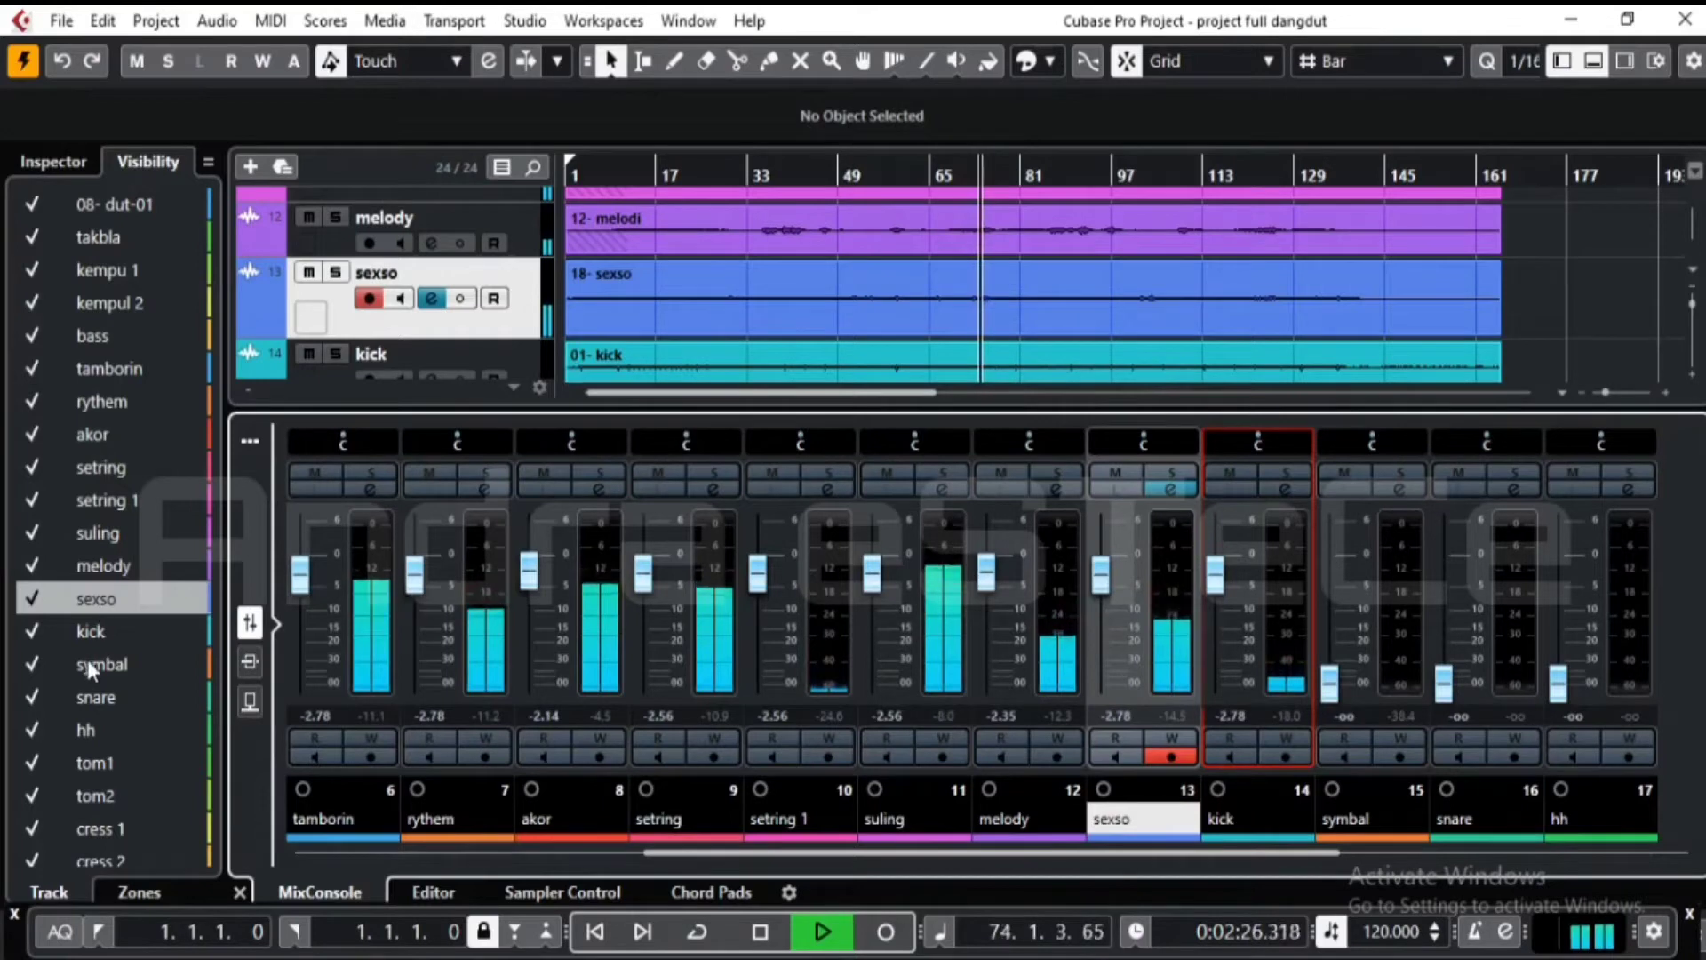
# - Select the kick track, enlarge its height and play the mix from about bar 12
pyautogui.click(98, 624)
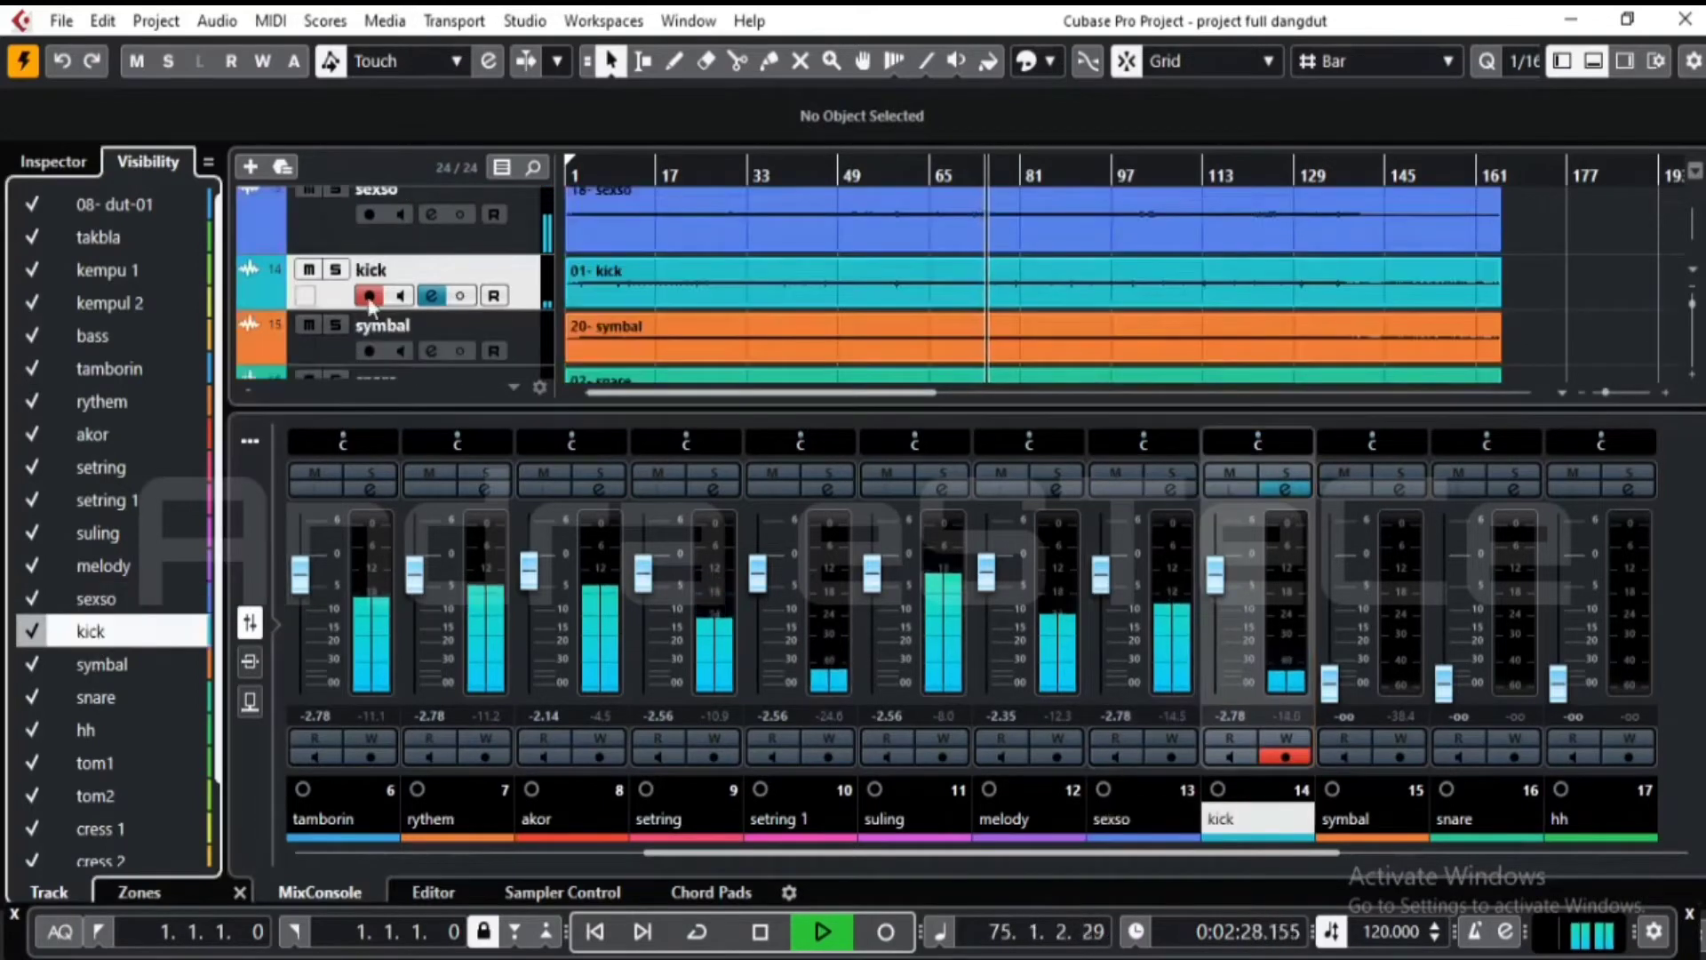
pyautogui.moveTo(344, 305); pyautogui.dragTo(344, 362)
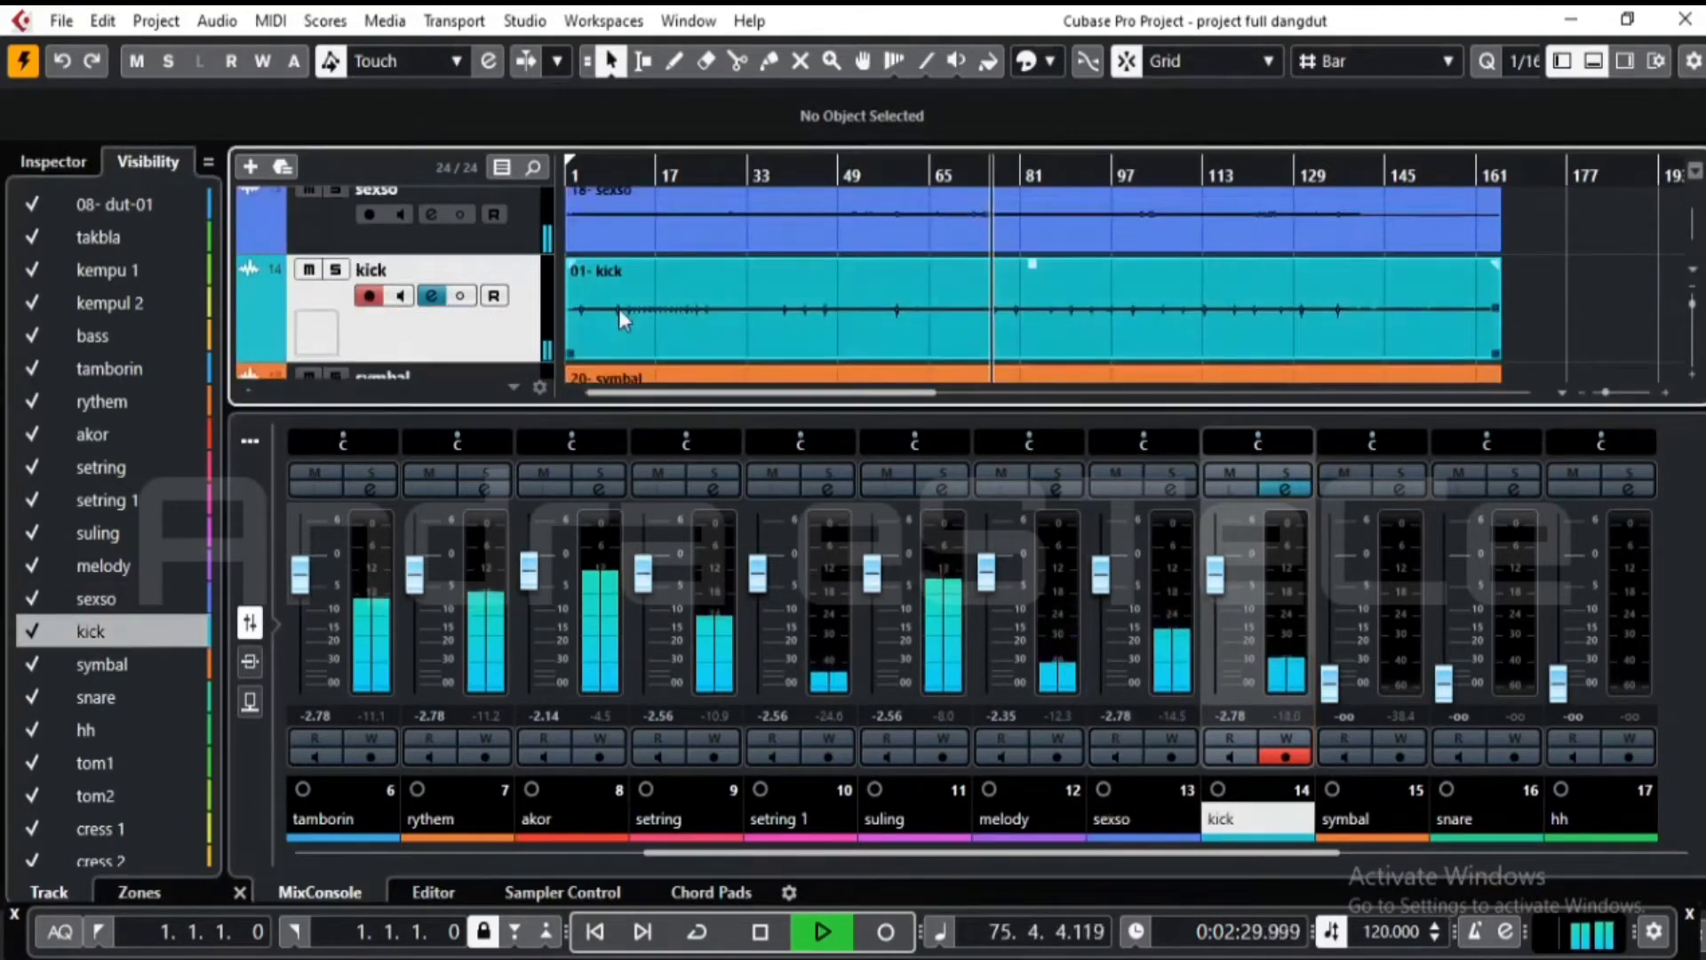
pyautogui.click(634, 167)
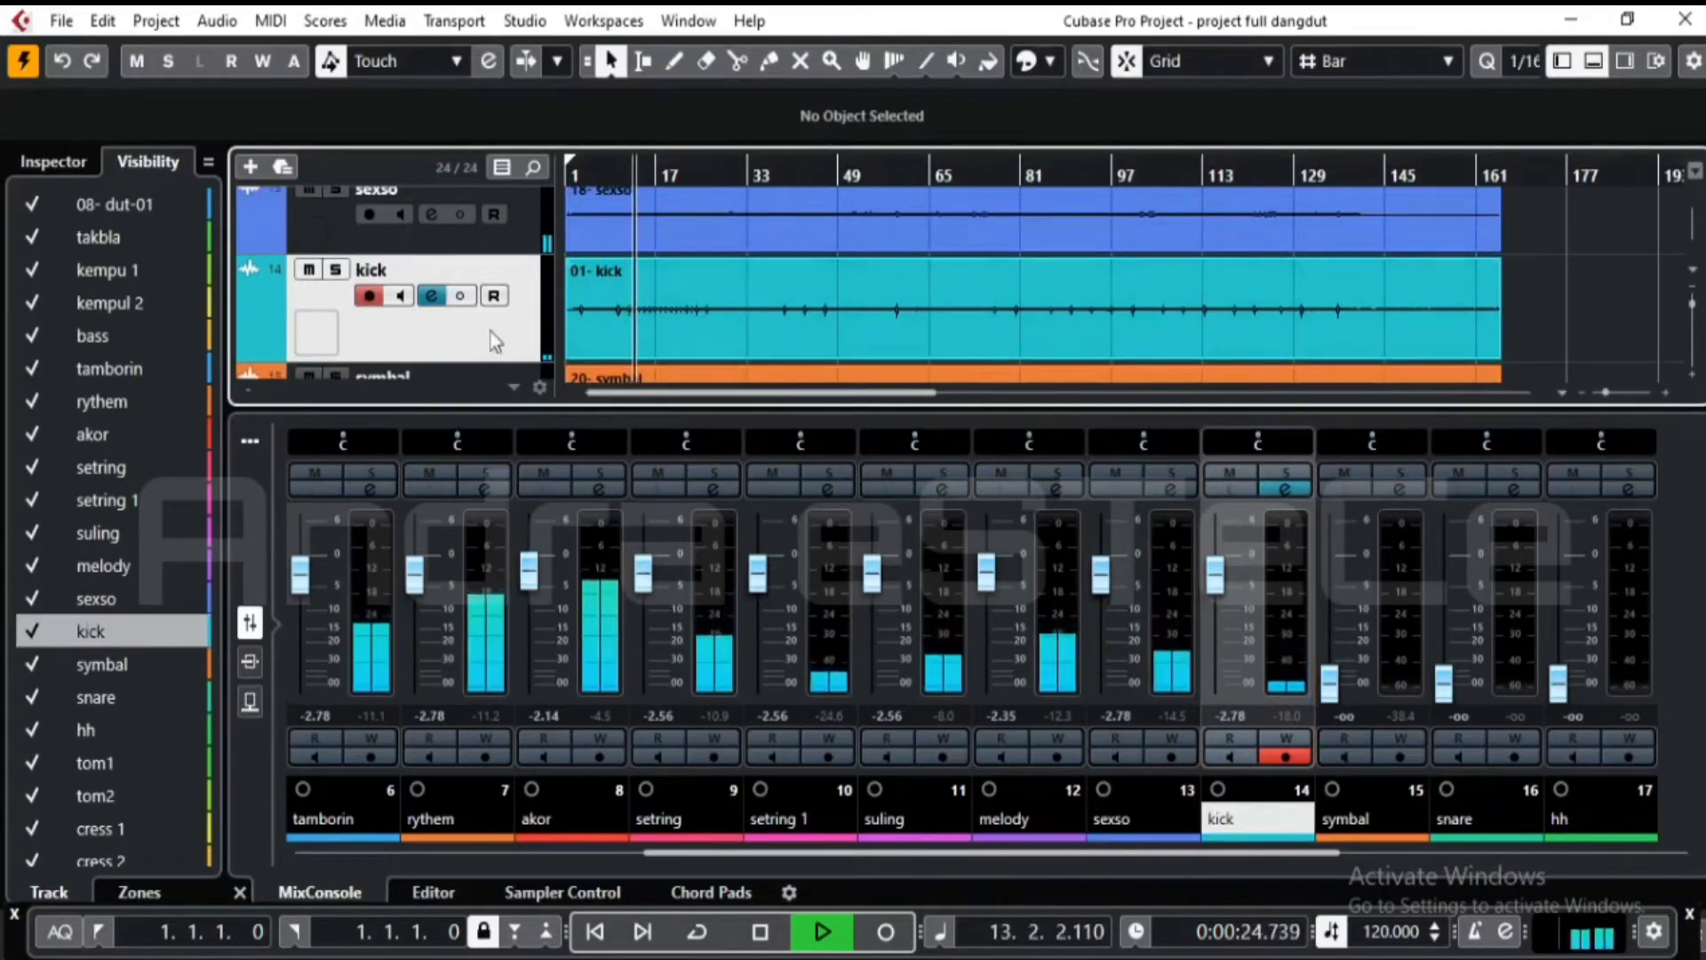
# - Open kick's channel settings, take its TR5 Classic Multiband Limiter insert out of bypass and solo kick
pyautogui.click(433, 298)
pyautogui.click(433, 295)
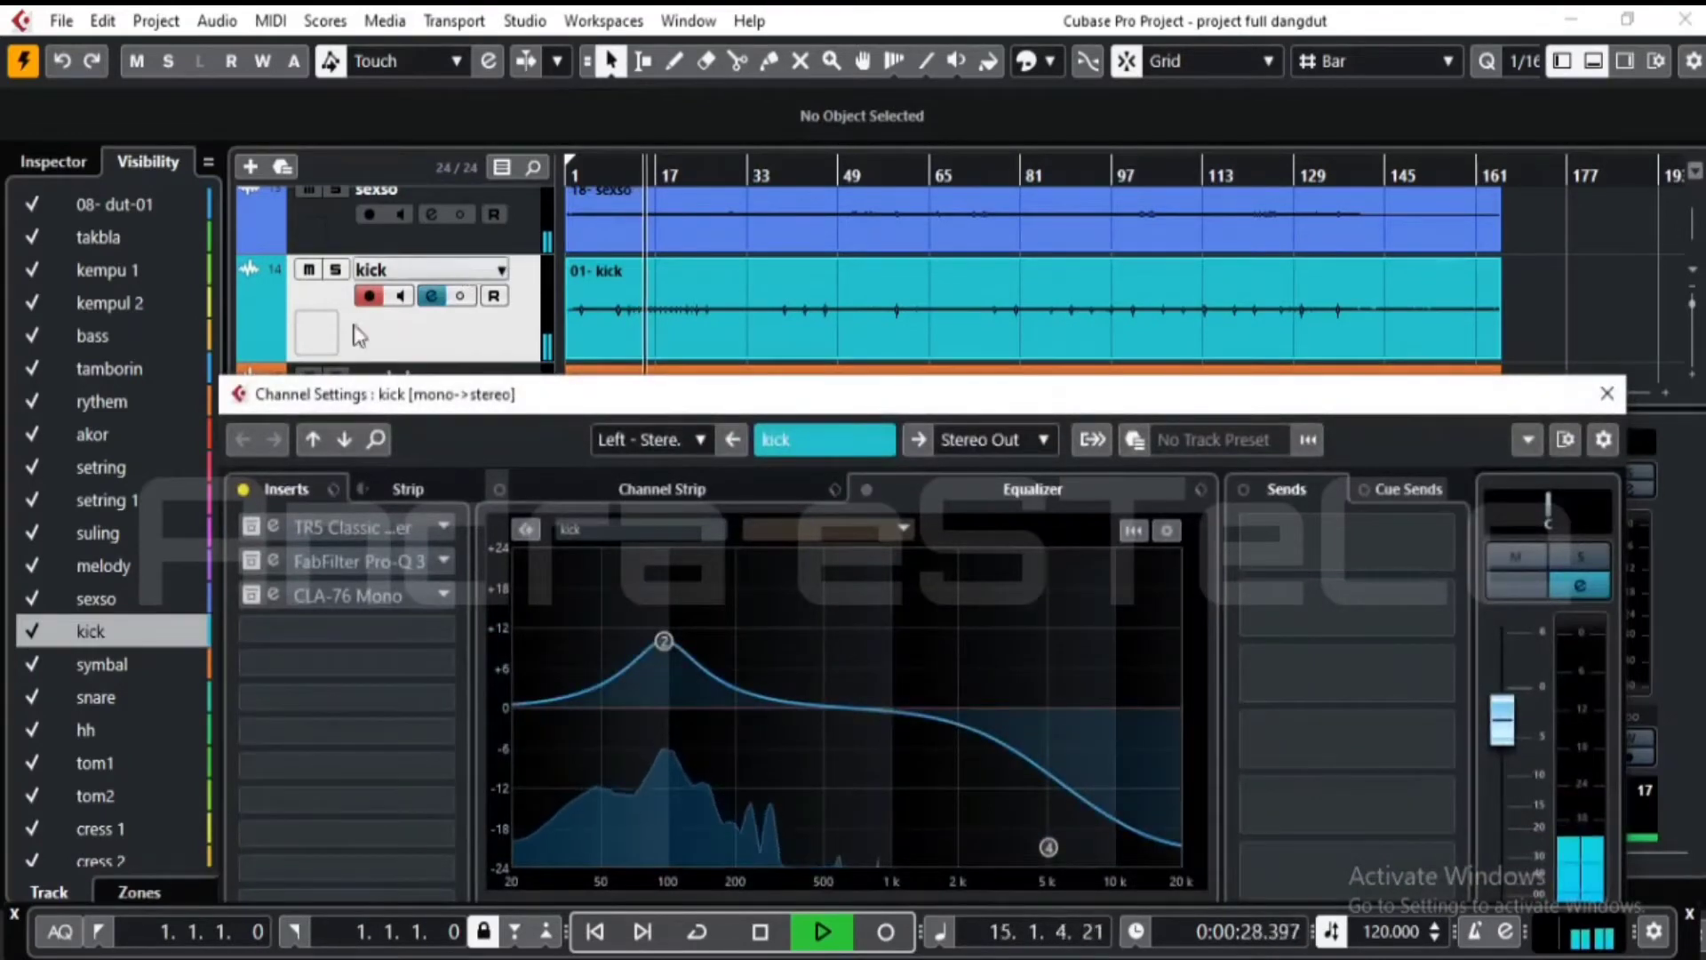
pyautogui.click(292, 533)
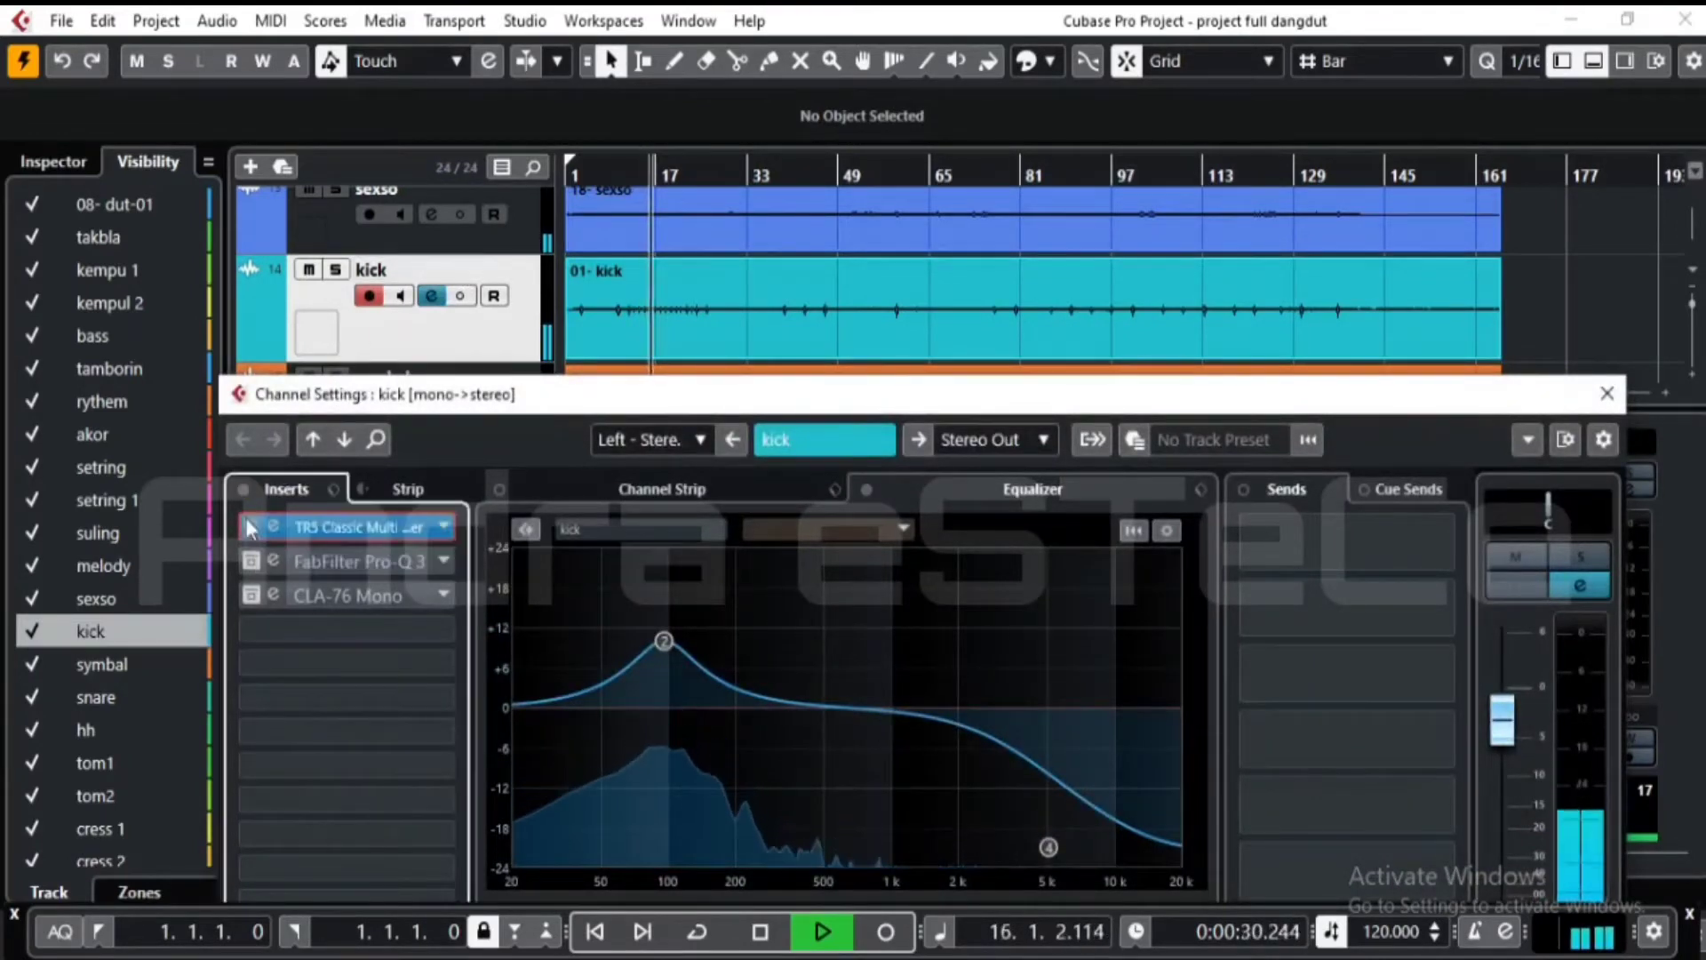
pyautogui.click(336, 270)
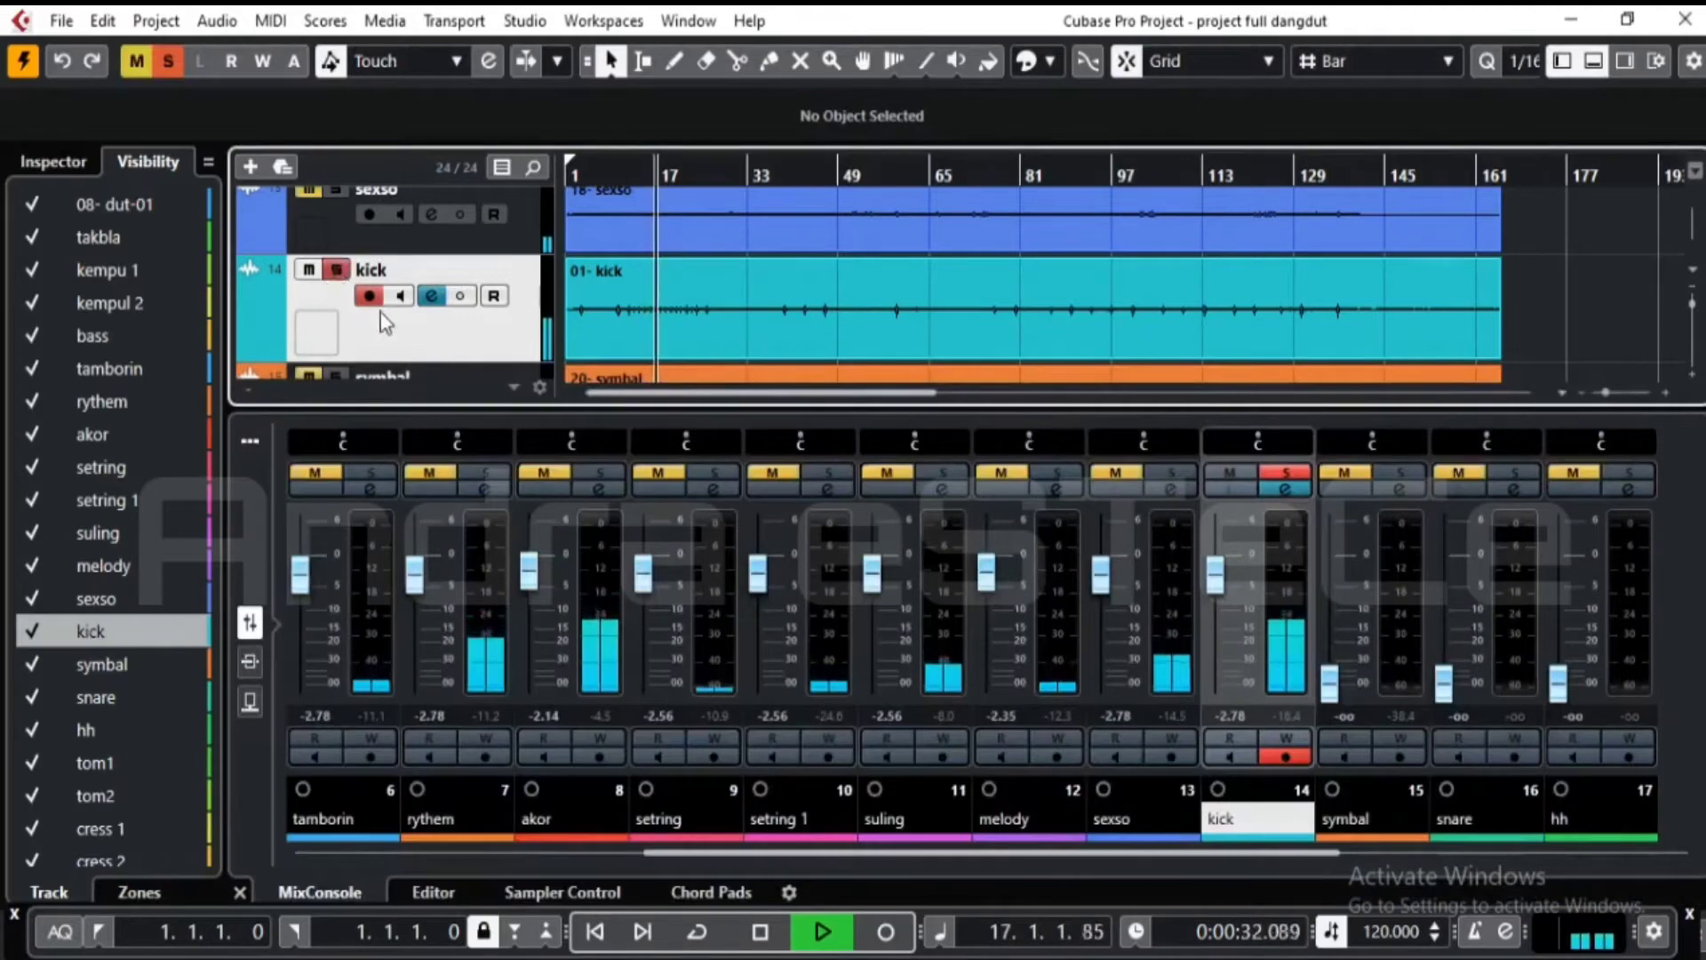
# - Reopen kick's channel settings and take its FabFilter Pro-Q 3 and CLA-76 Mono inserts out of bypass
pyautogui.click(435, 296)
pyautogui.click(434, 296)
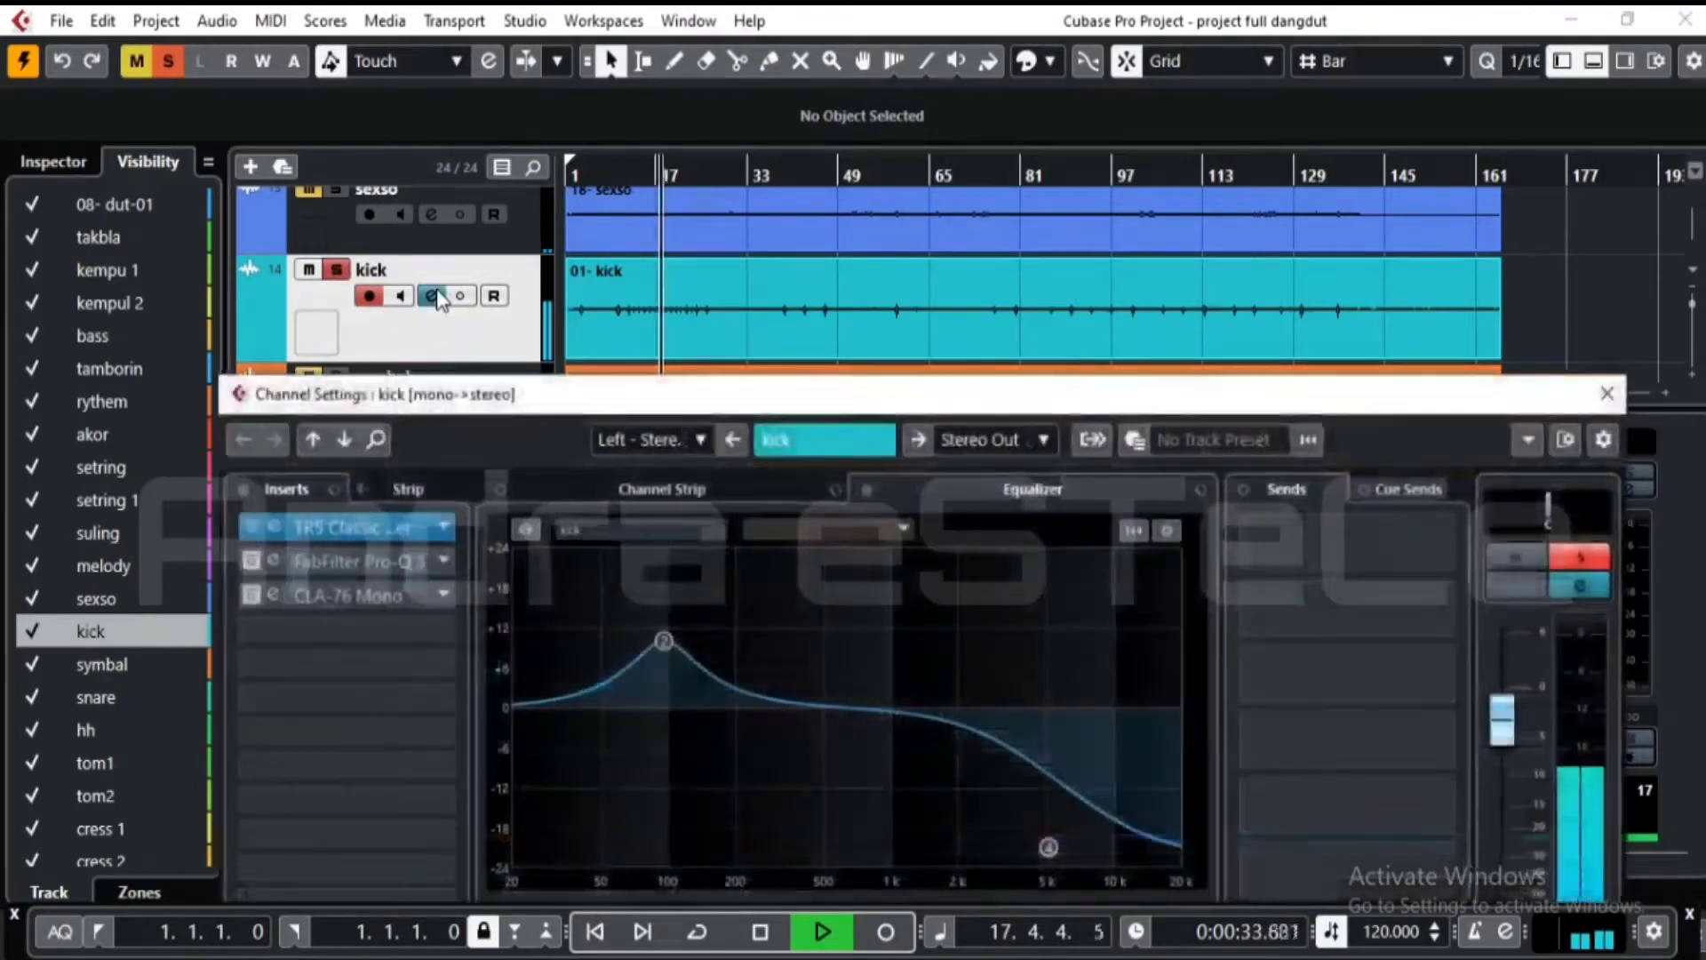
pyautogui.click(253, 561)
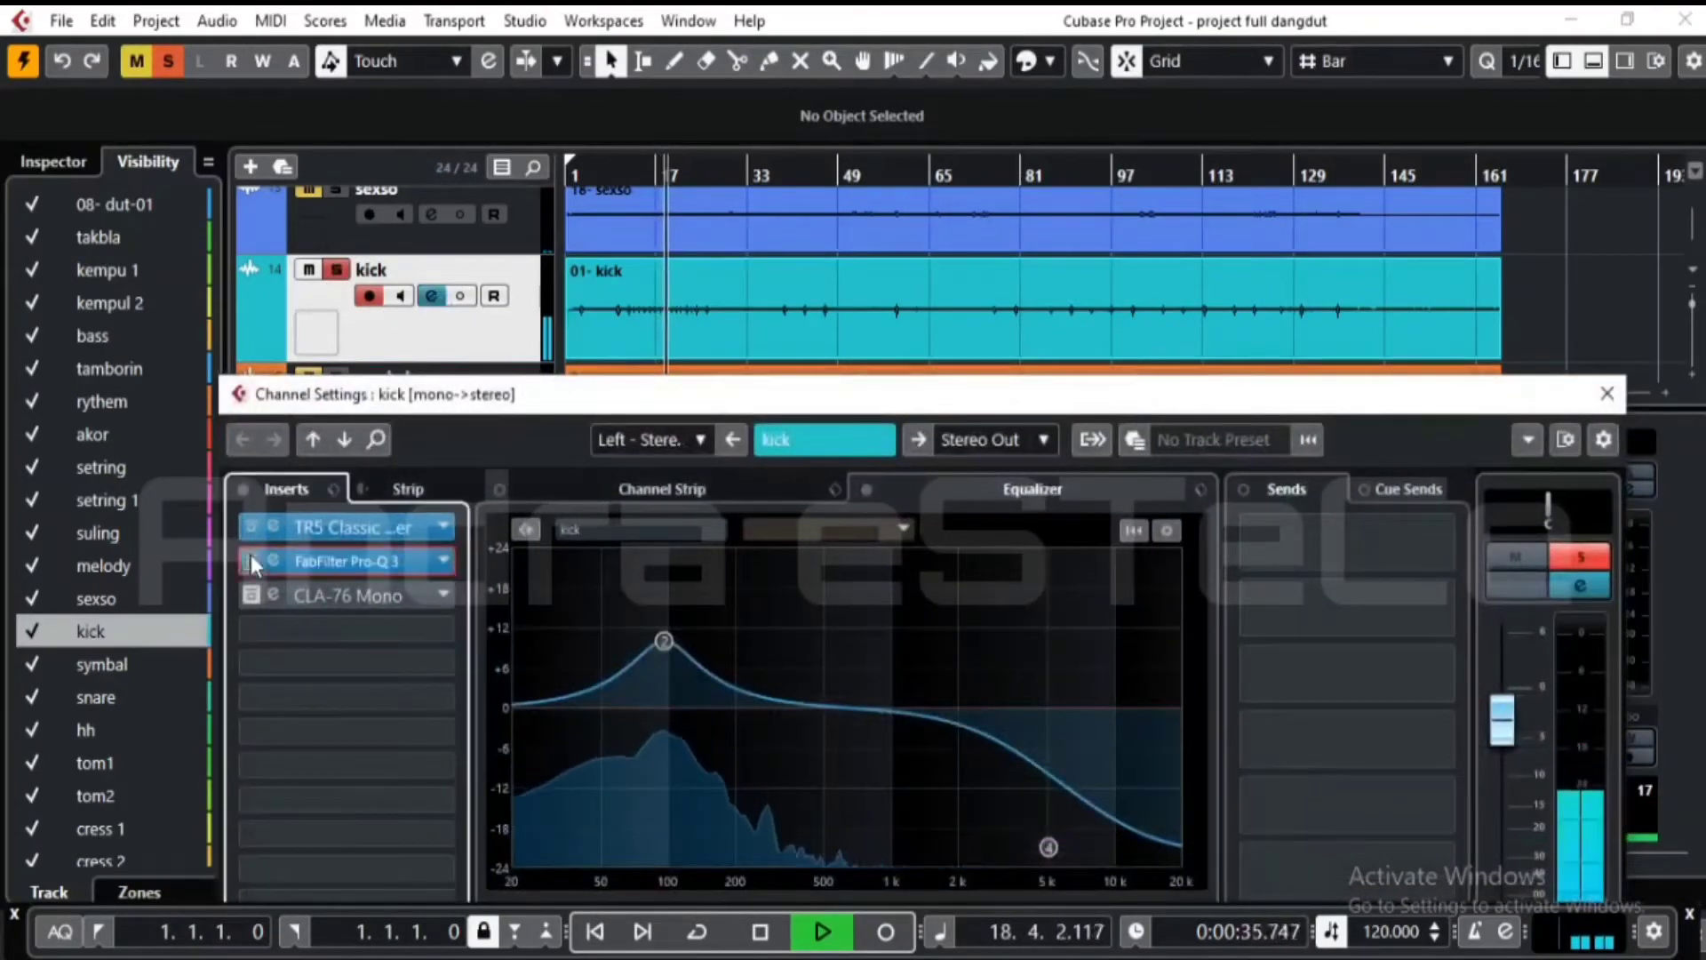
pyautogui.click(253, 593)
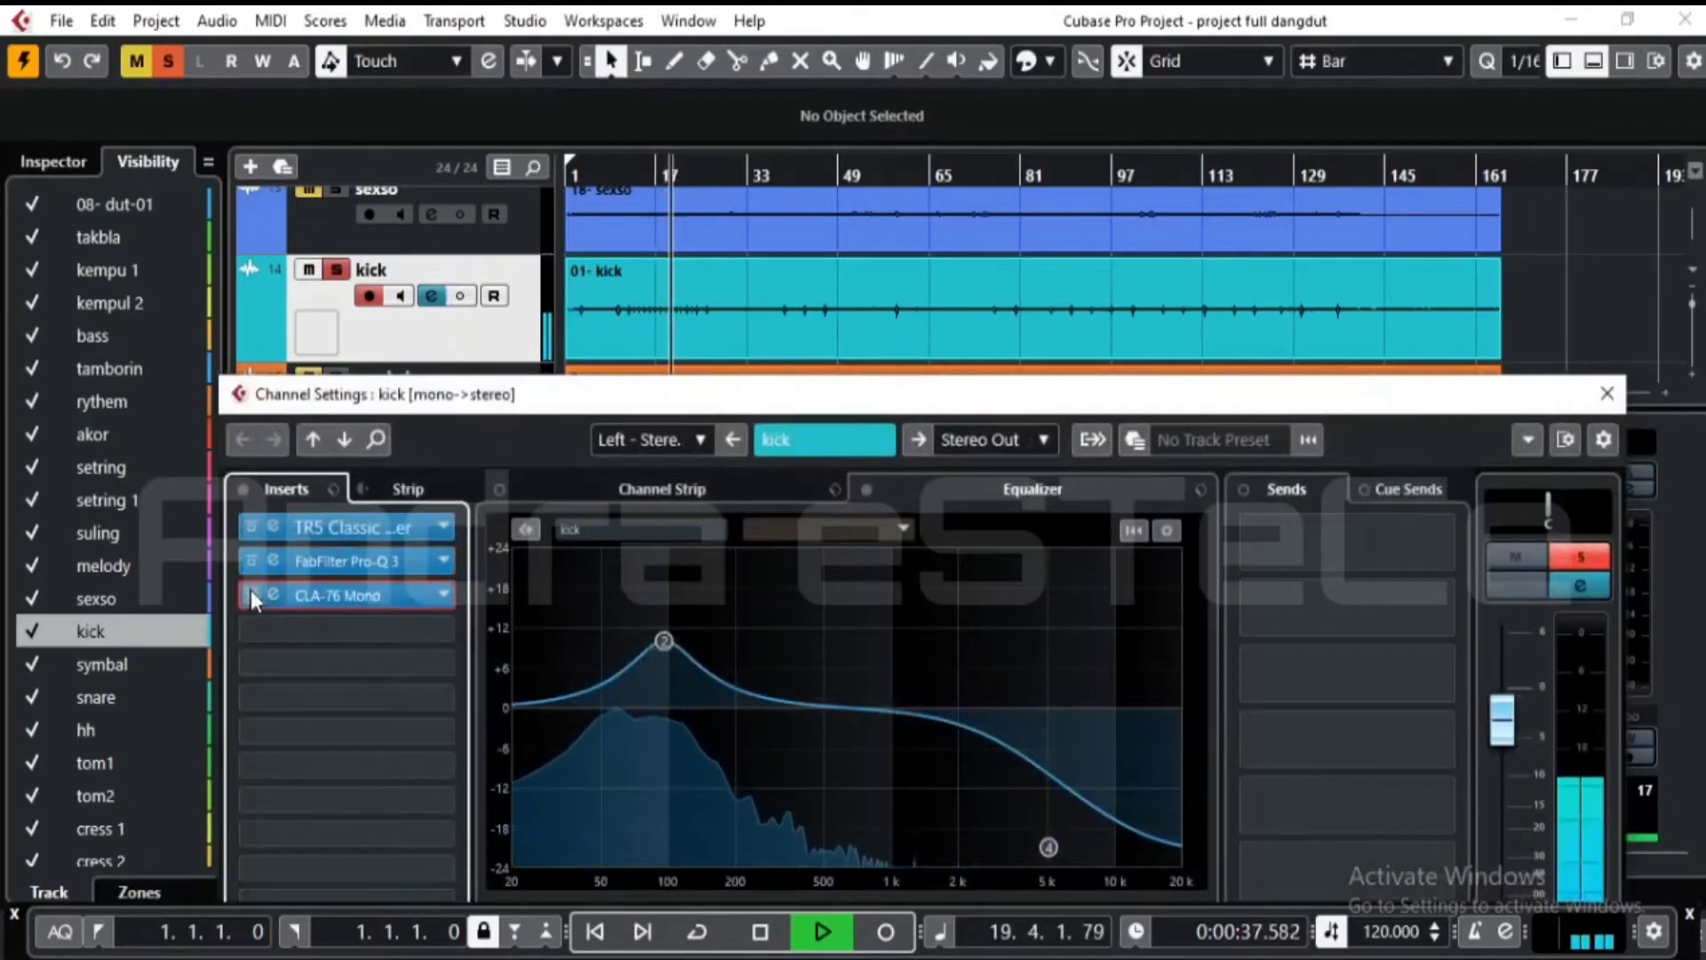
# - Inspect the settings of kick's Pro-Q 3, Classic Multiband Limiter and CLA-76 Mono inserts one after another
pyautogui.click(275, 552)
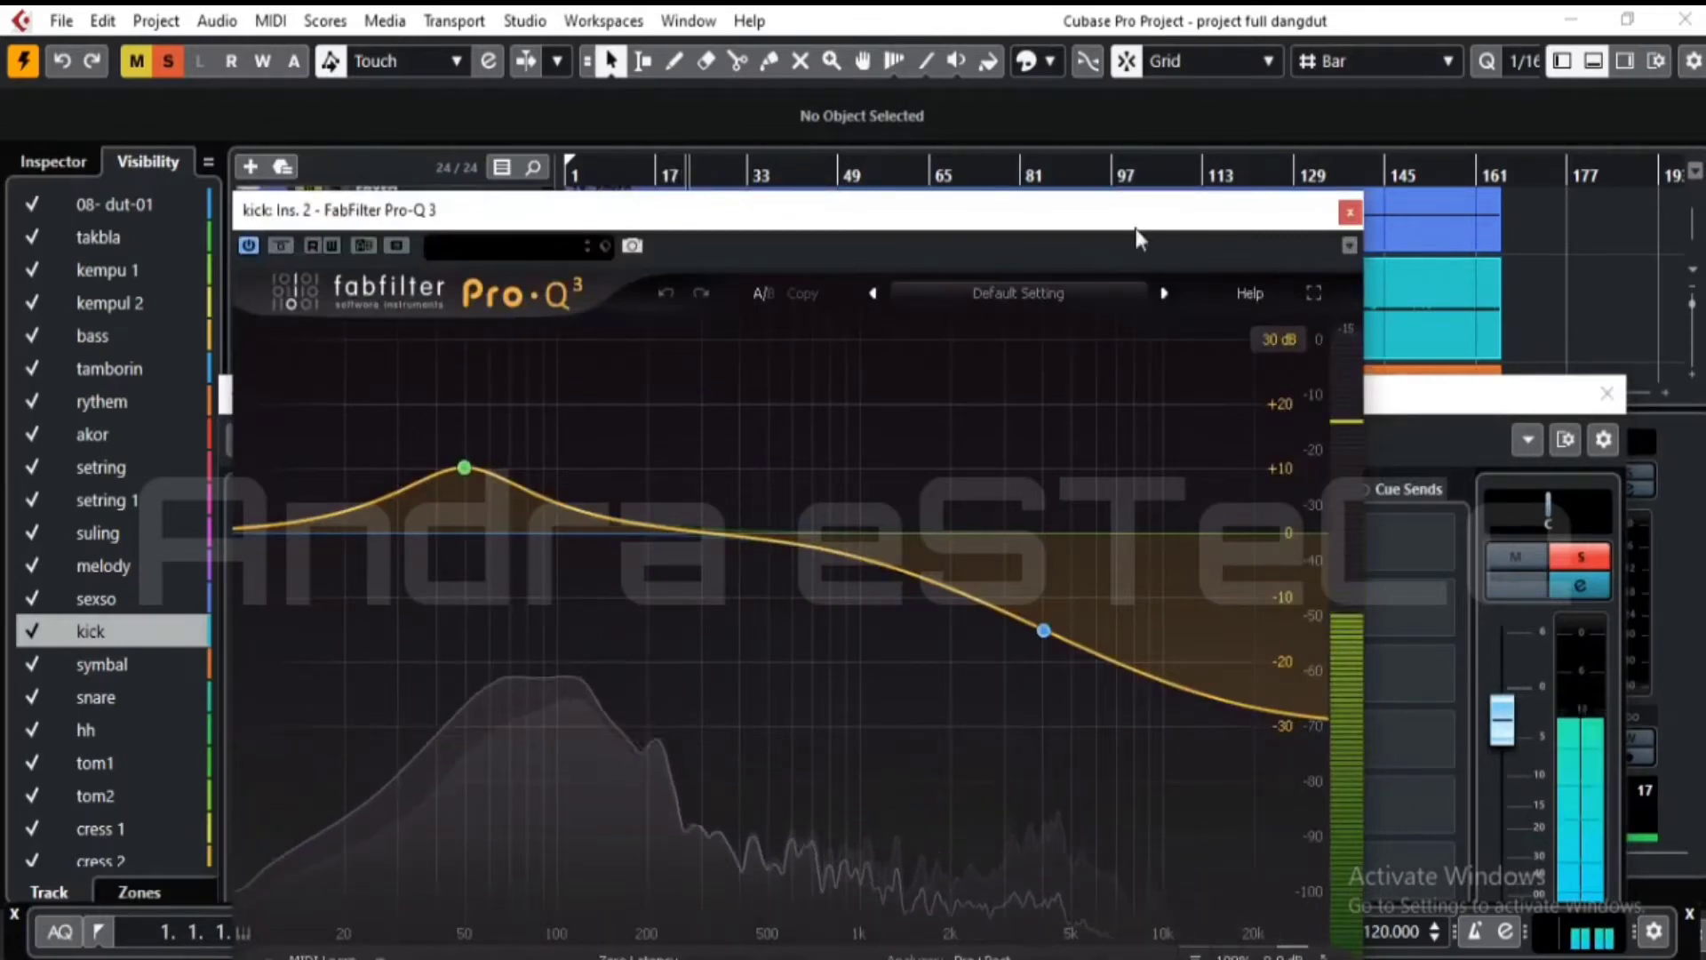
pyautogui.click(1347, 211)
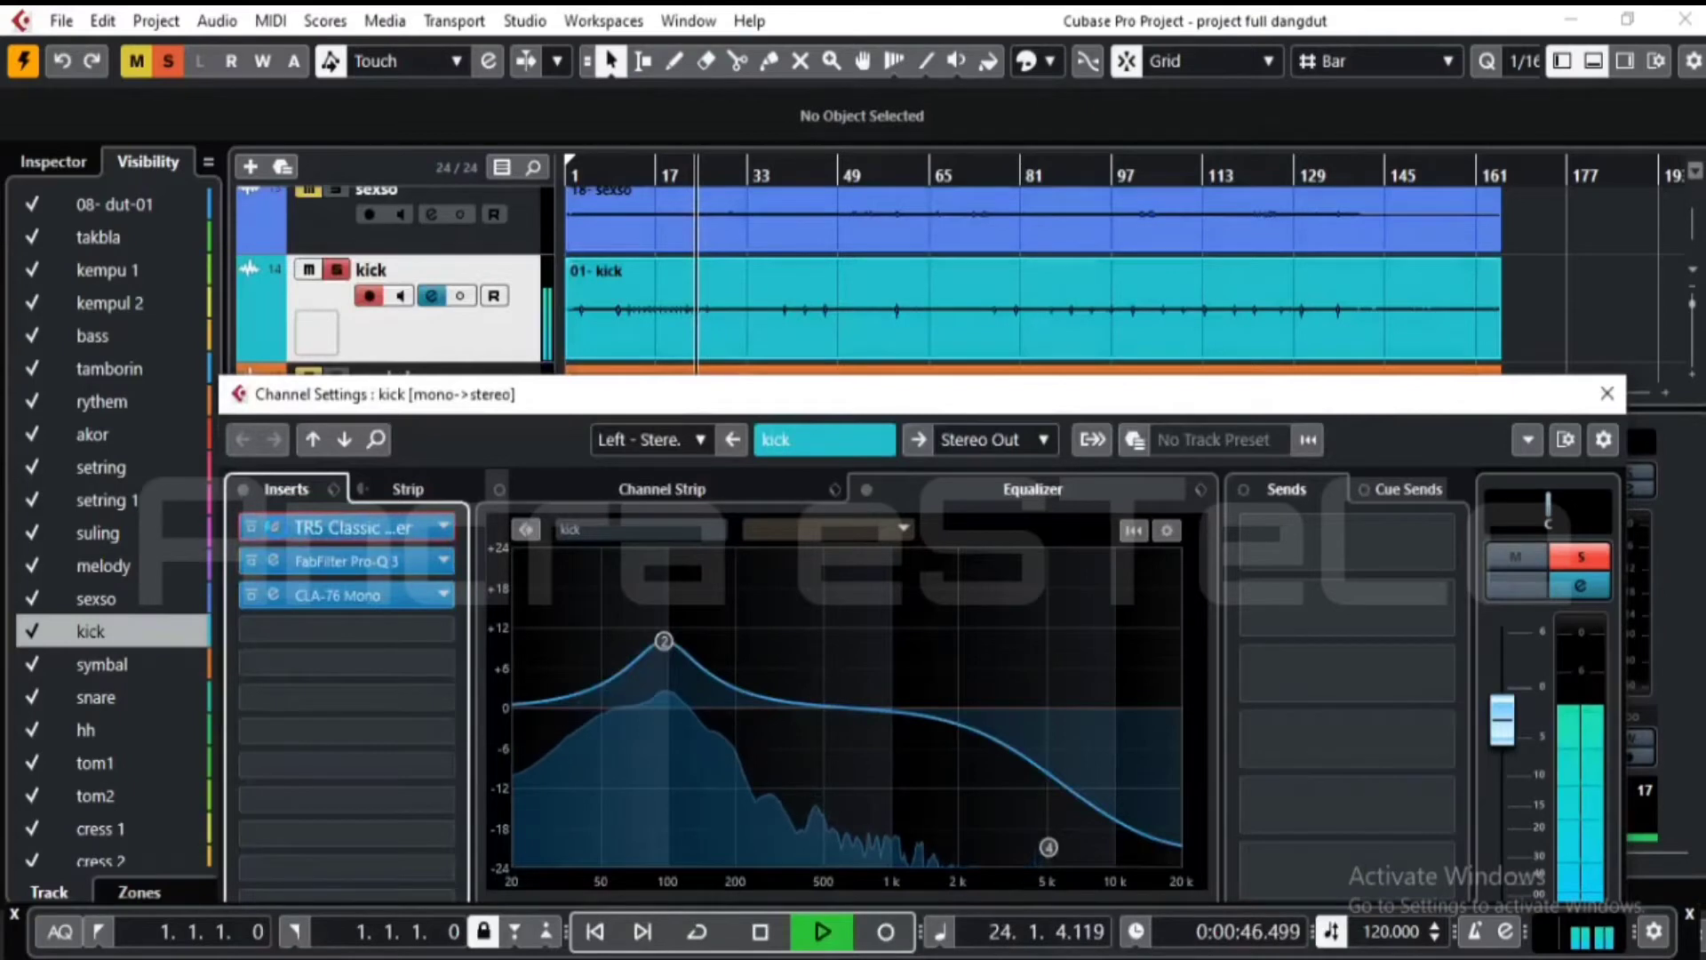
pyautogui.click(356, 529)
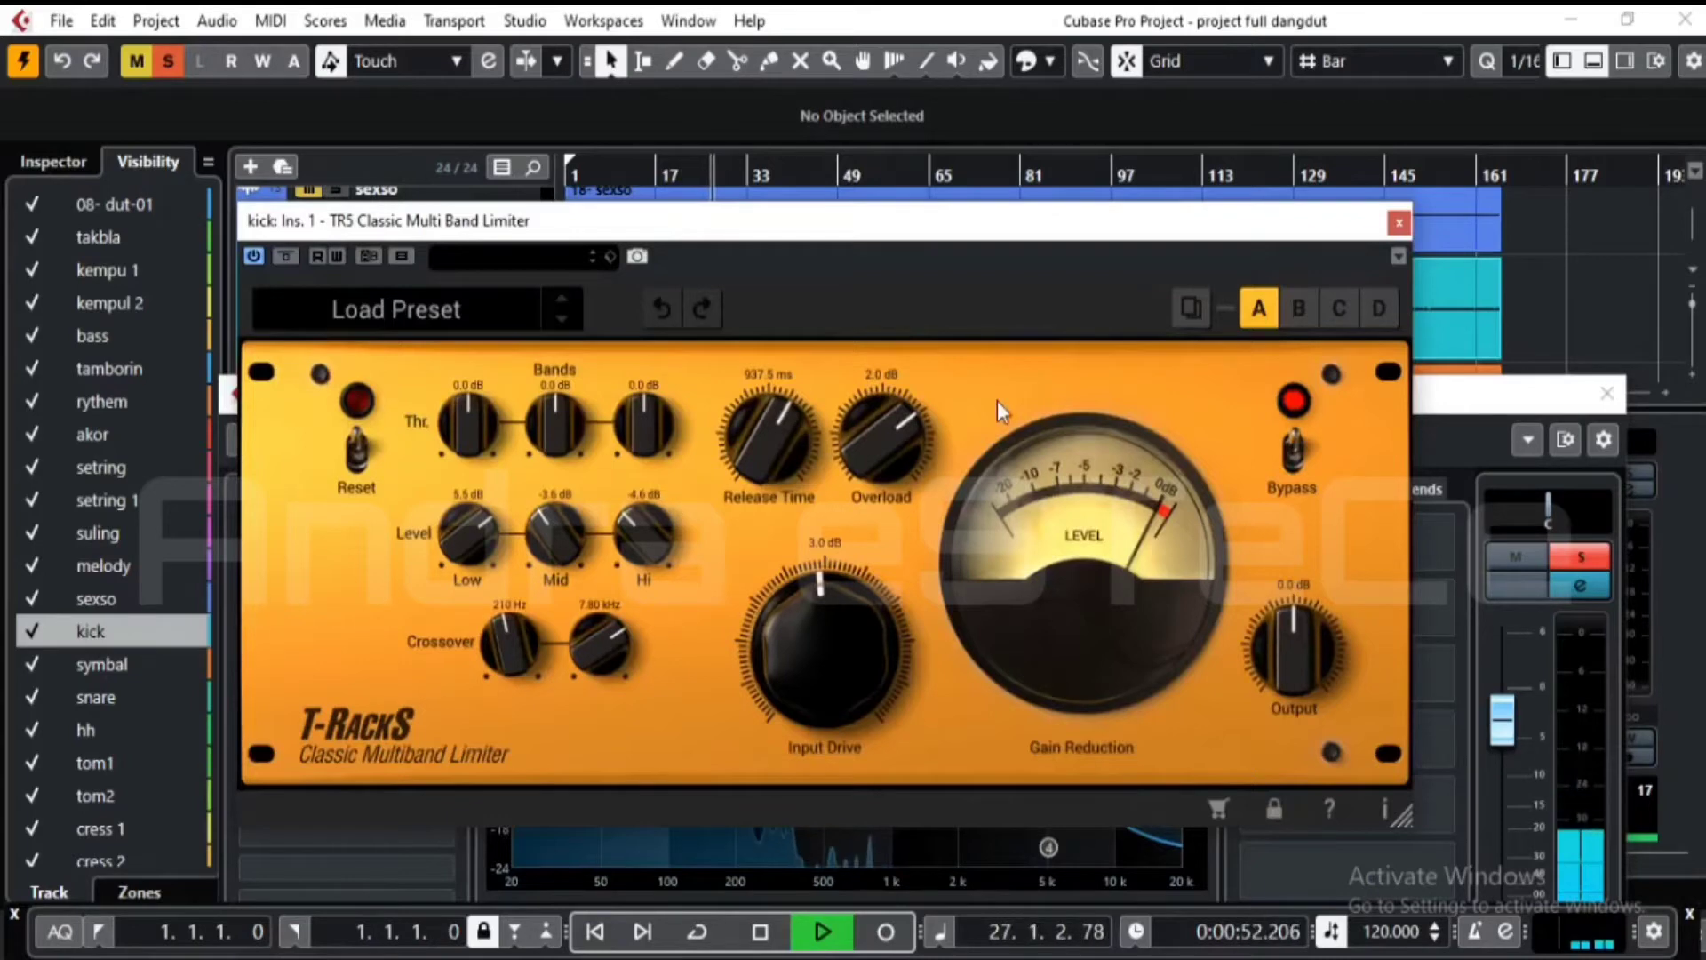
pyautogui.click(1396, 222)
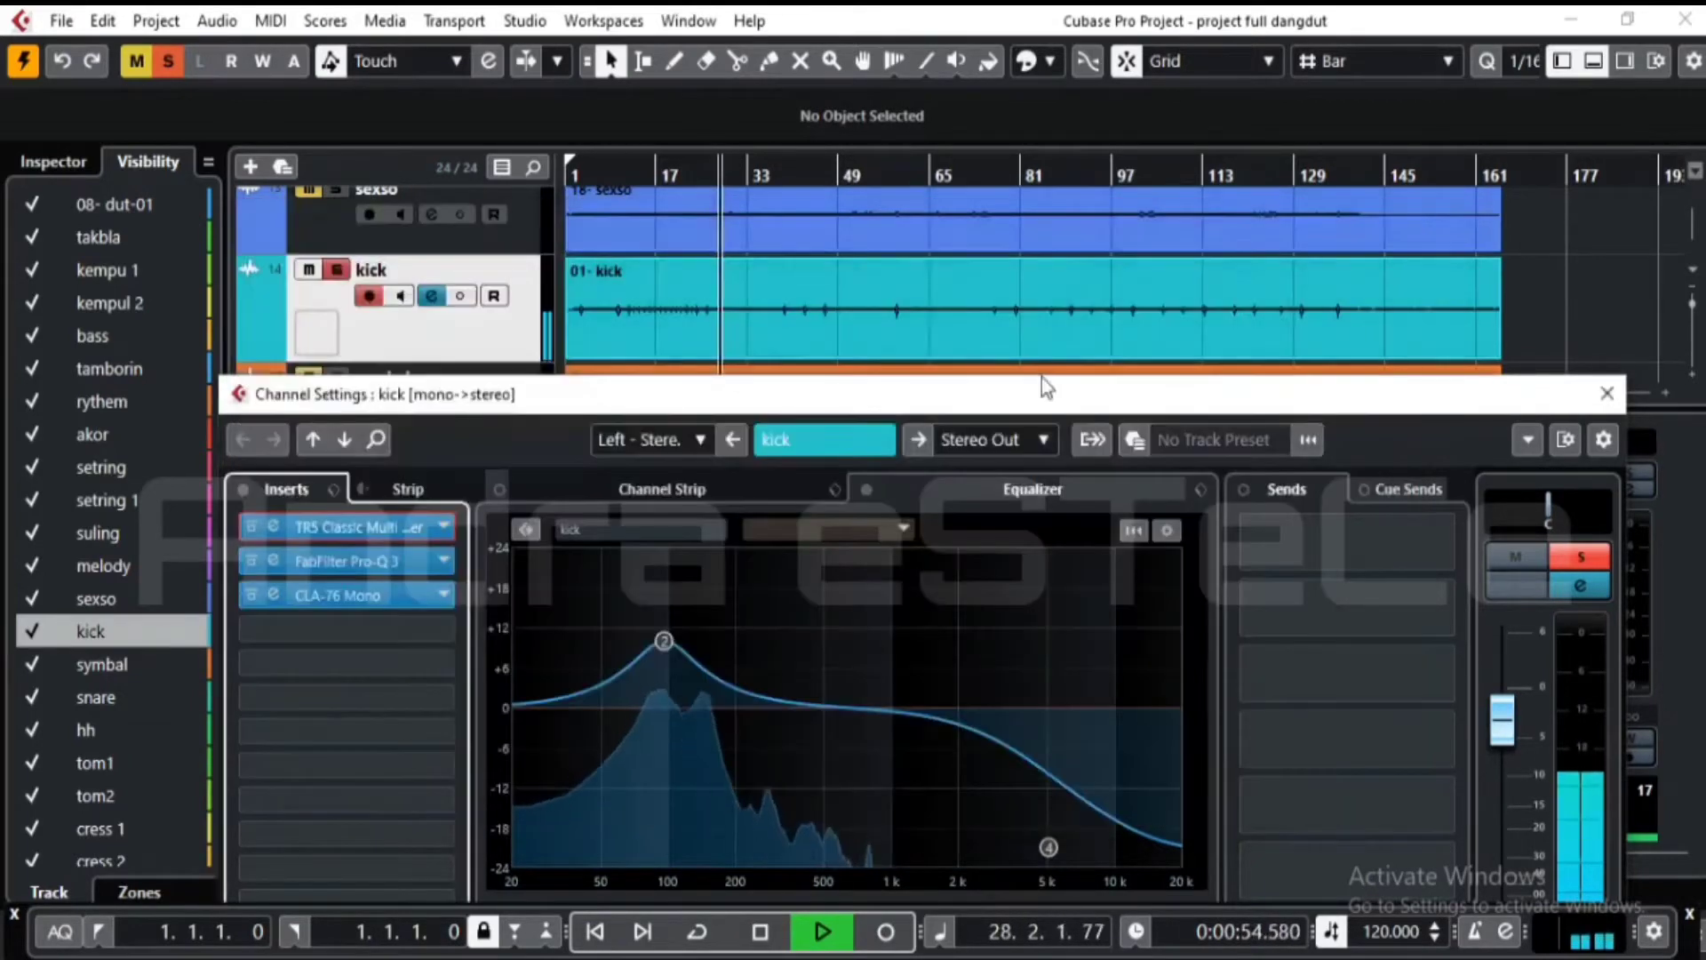
pyautogui.doubleClick(274, 597)
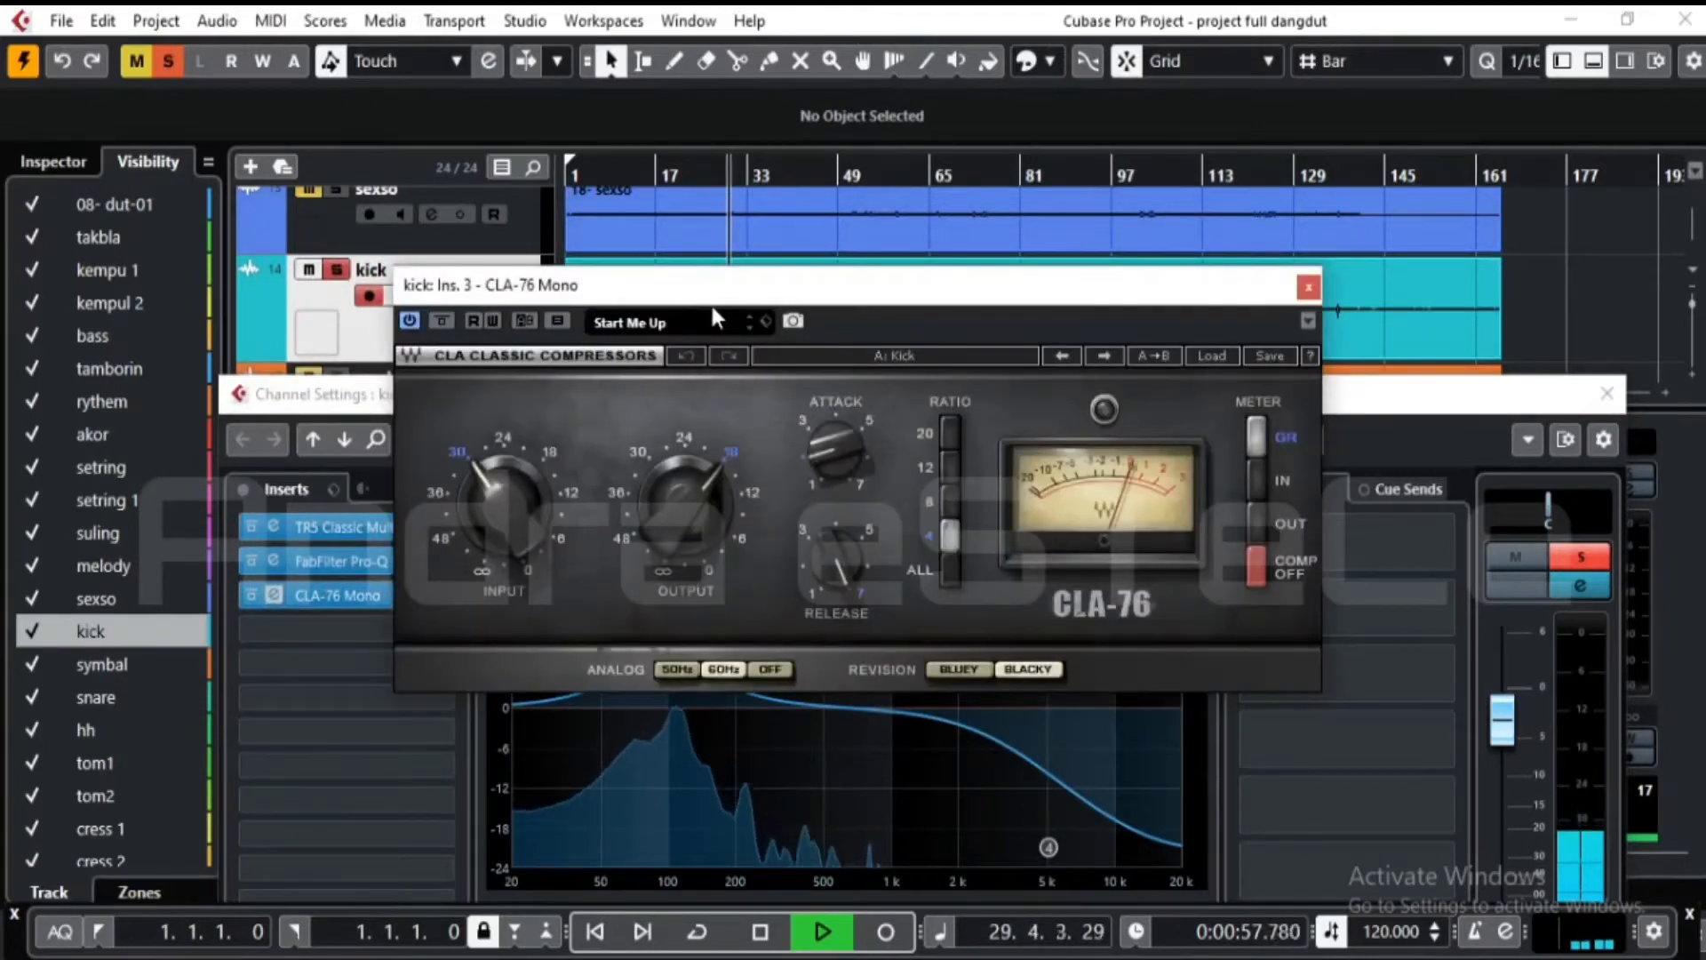
# - Load the Kick preset in kick's CLA-76 Mono insert, close the plug-in and channel settings, and turn off kick's solo
pyautogui.click(690, 320)
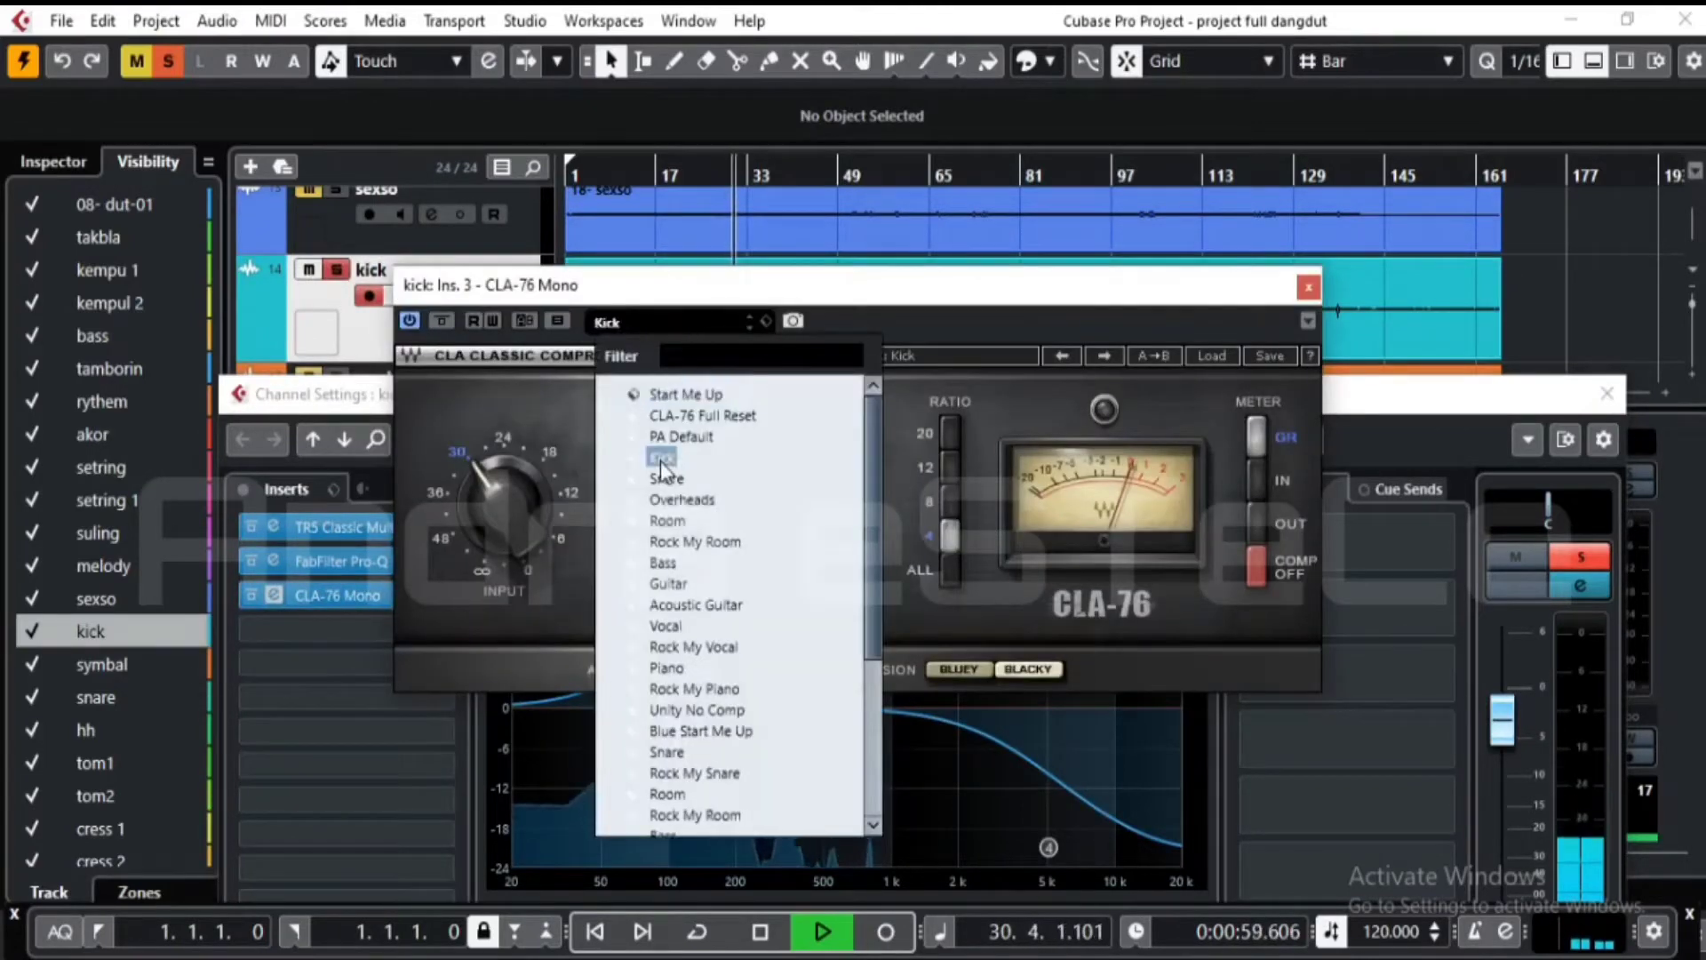
pyautogui.click(949, 292)
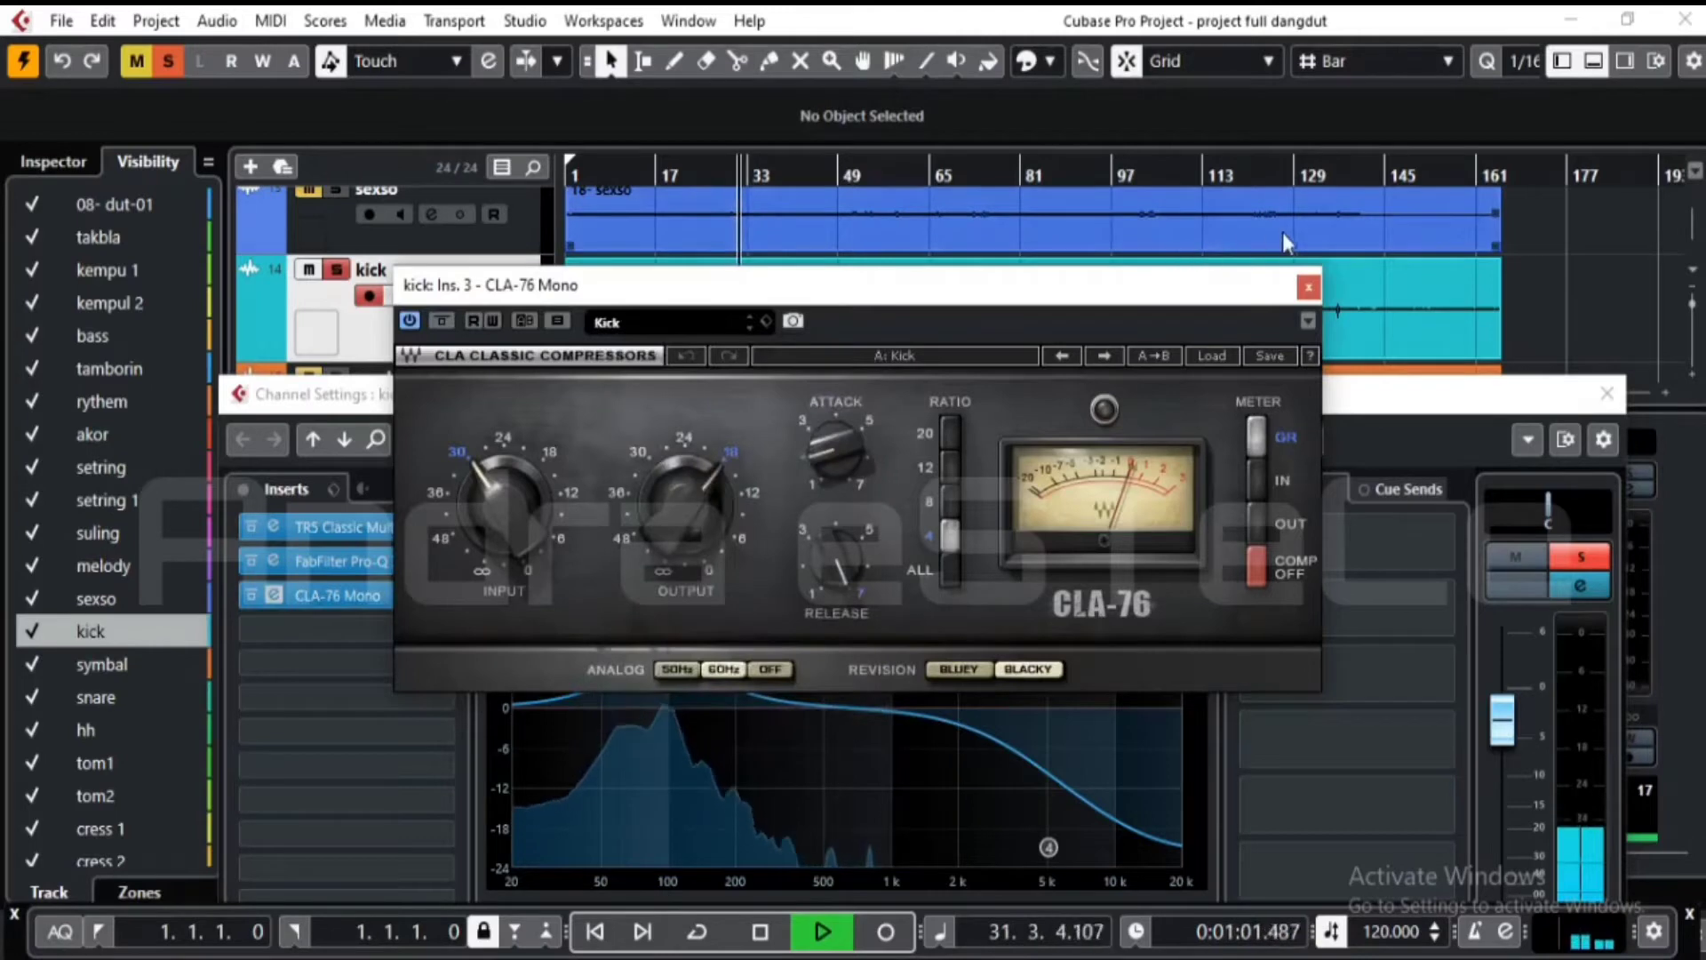
pyautogui.click(1308, 286)
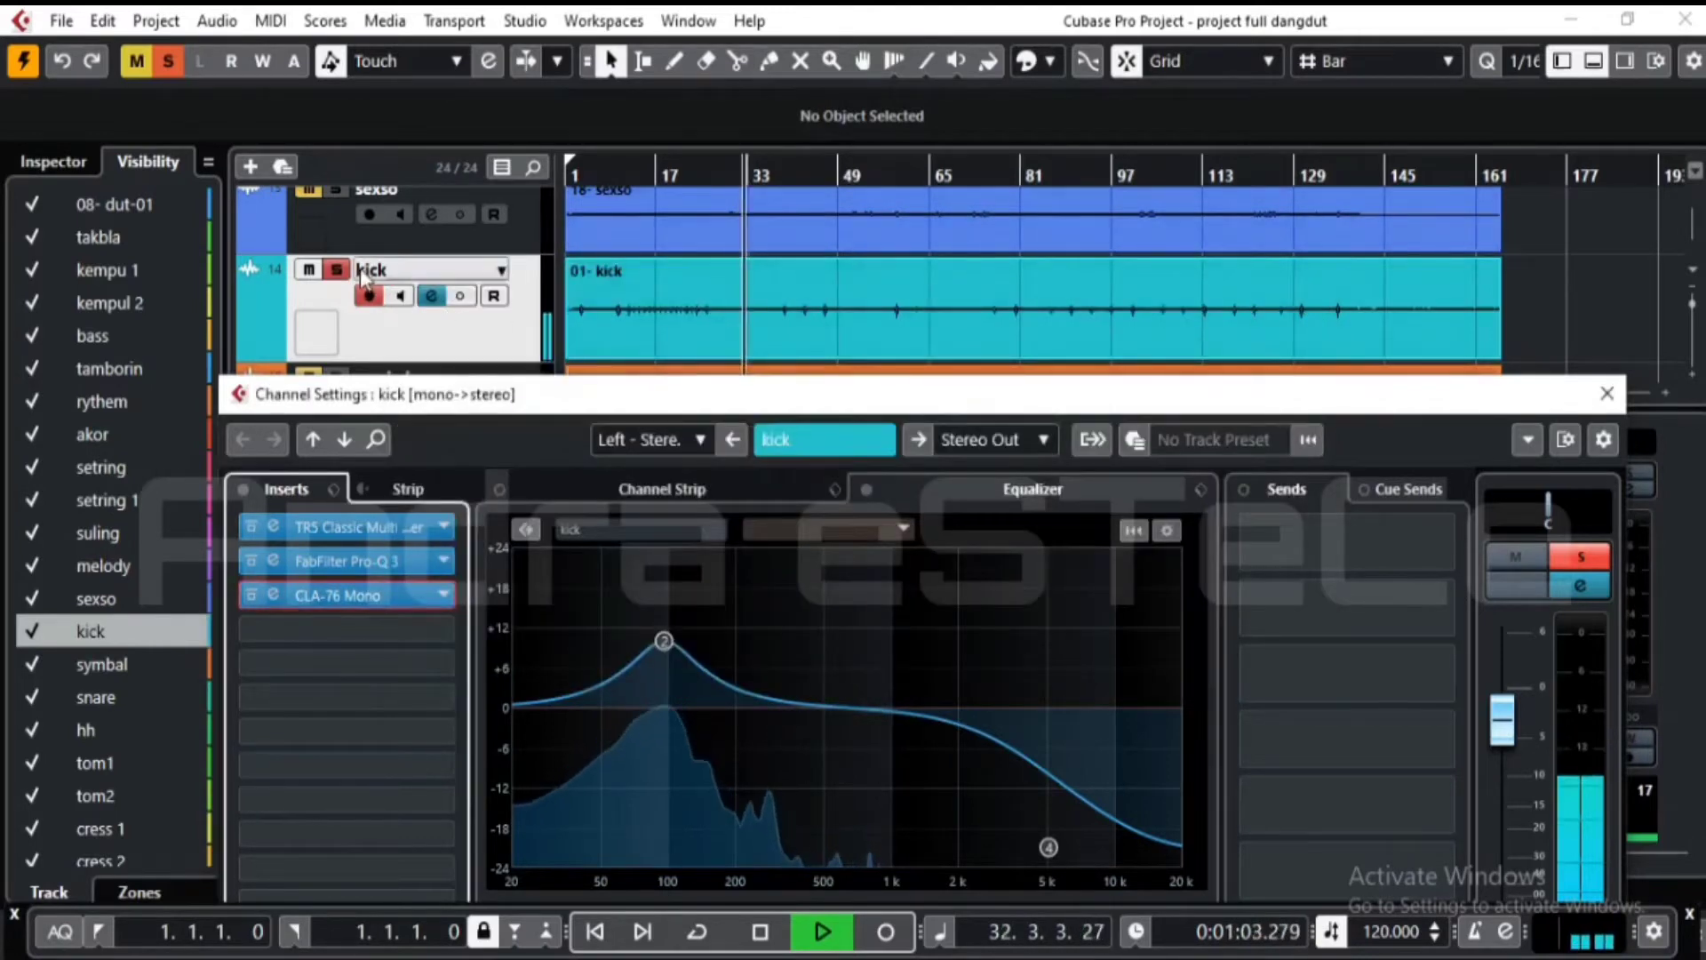
pyautogui.click(337, 270)
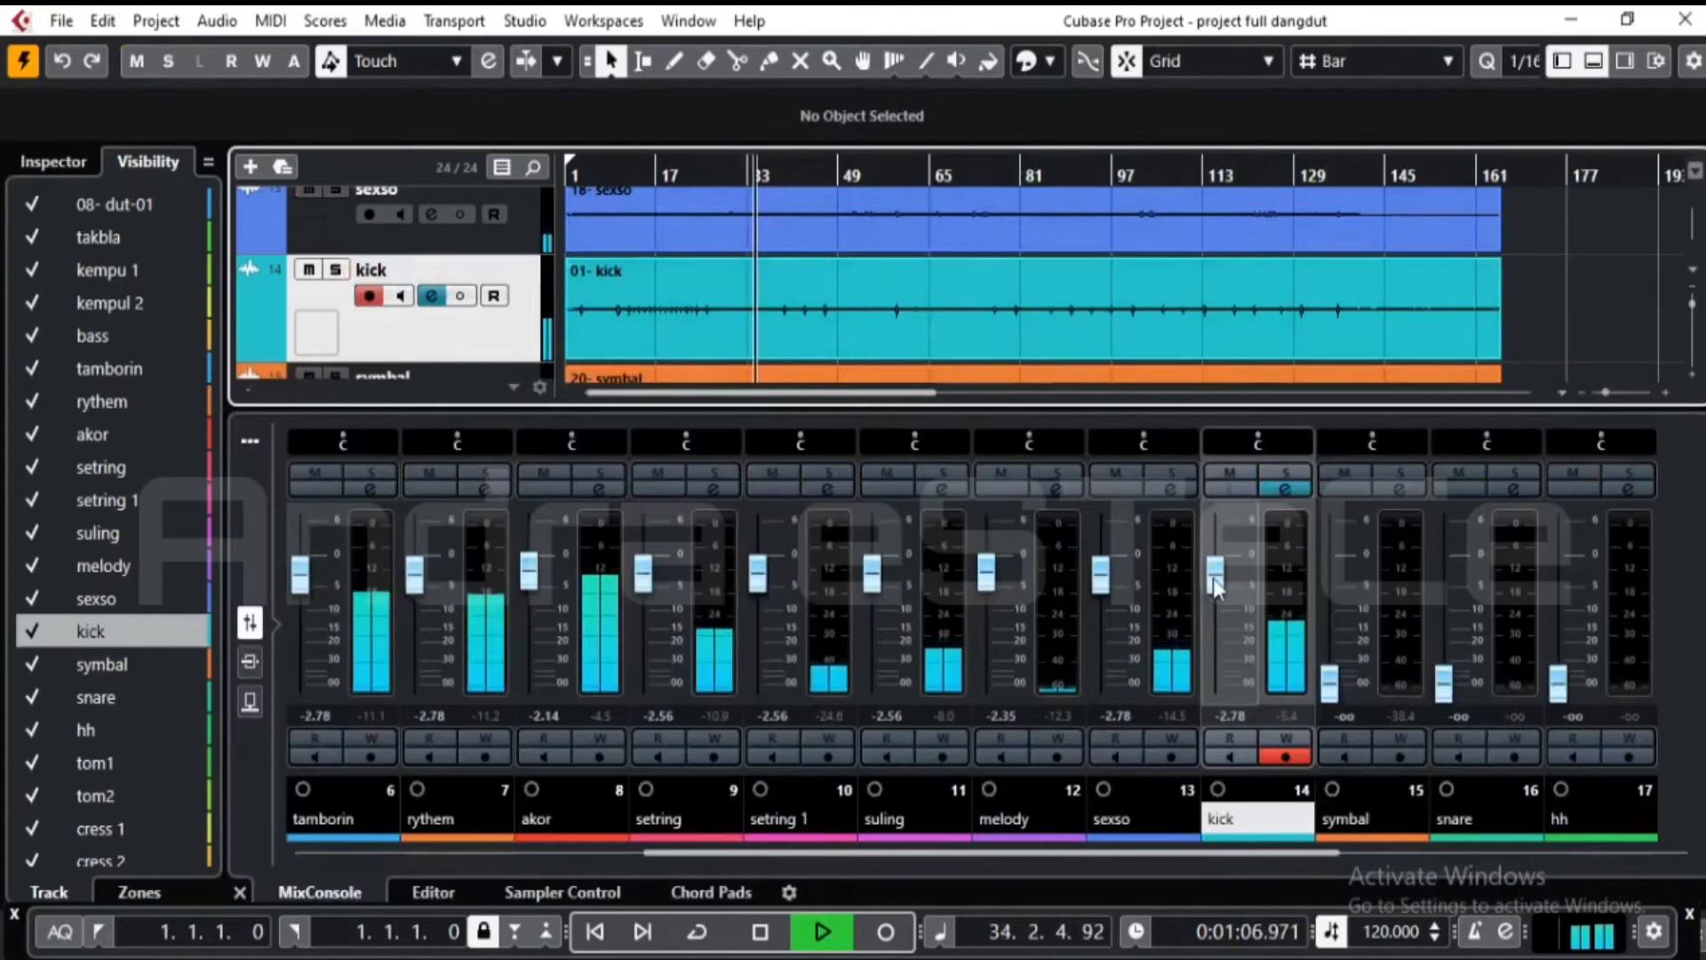
# - Replay from about bar 12 and compare the soloed kick with the full mix
pyautogui.click(1231, 864)
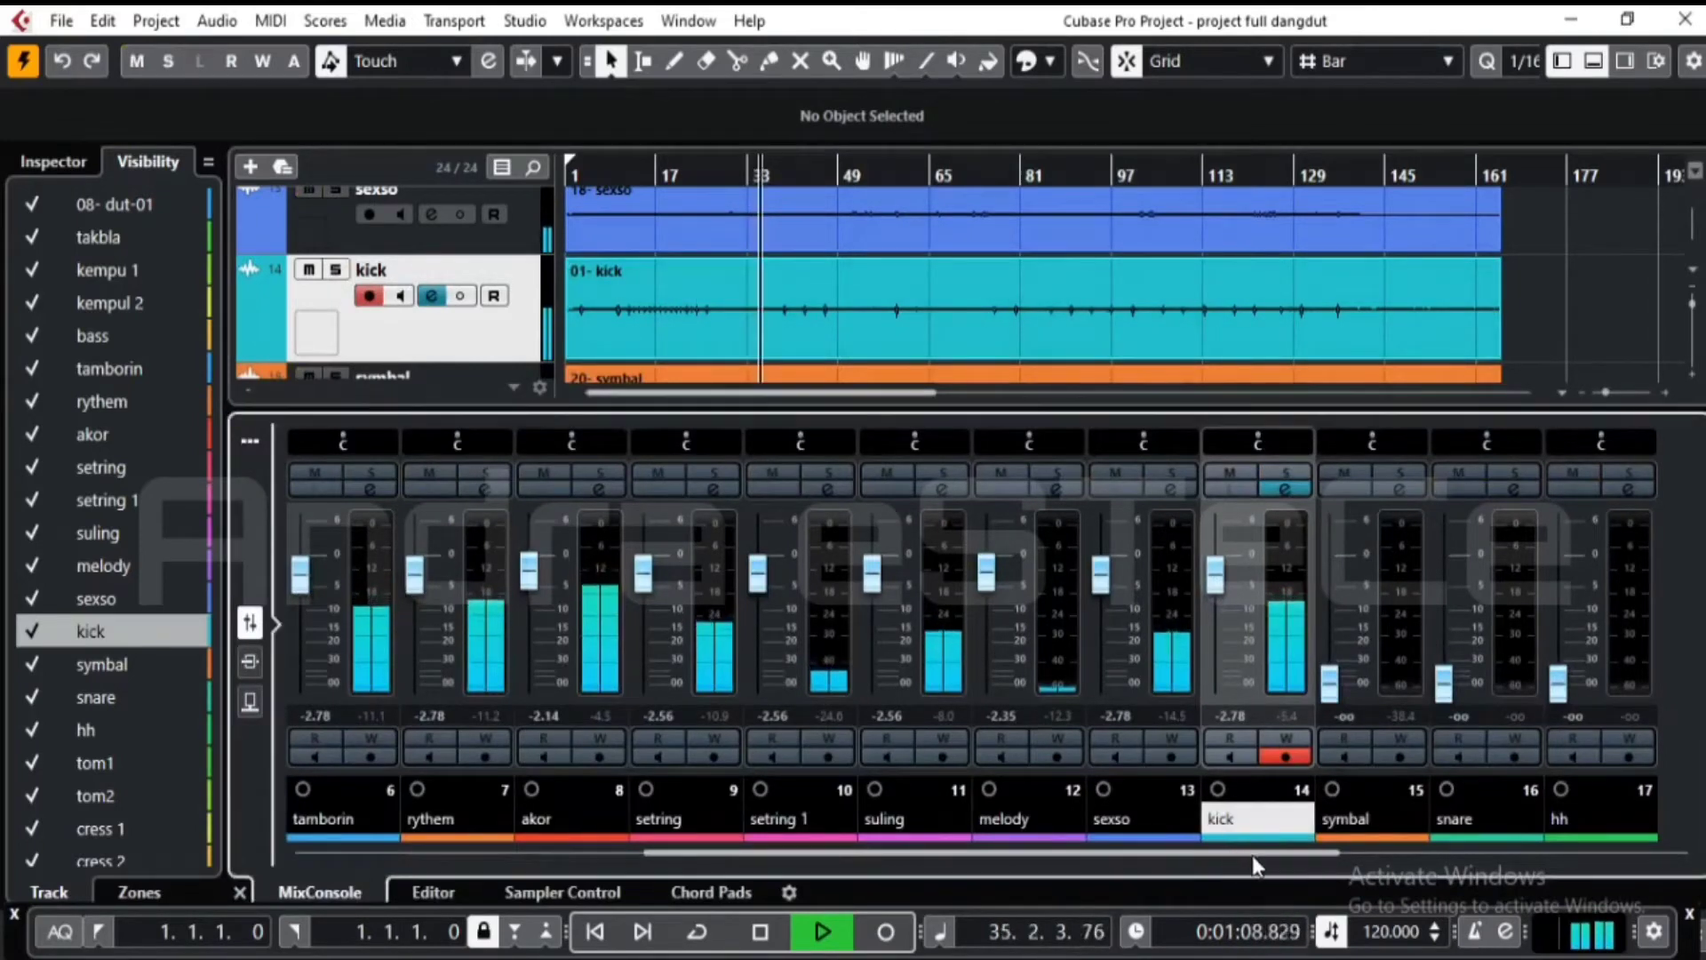
pyautogui.click(627, 172)
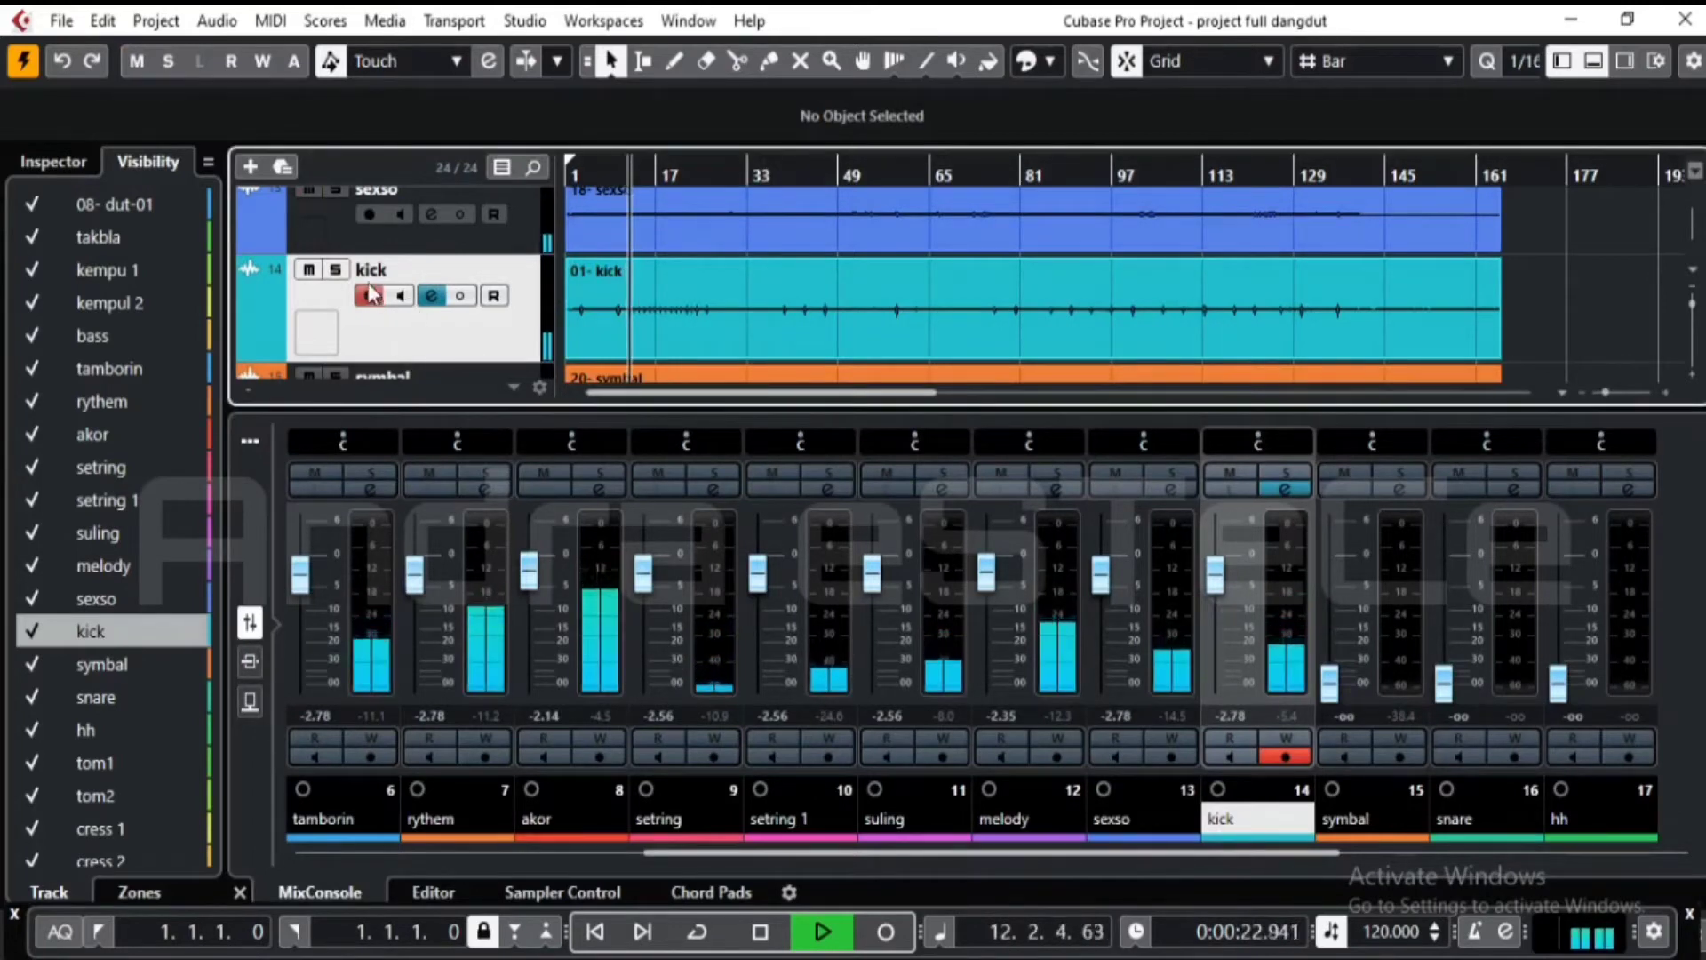
pyautogui.click(335, 270)
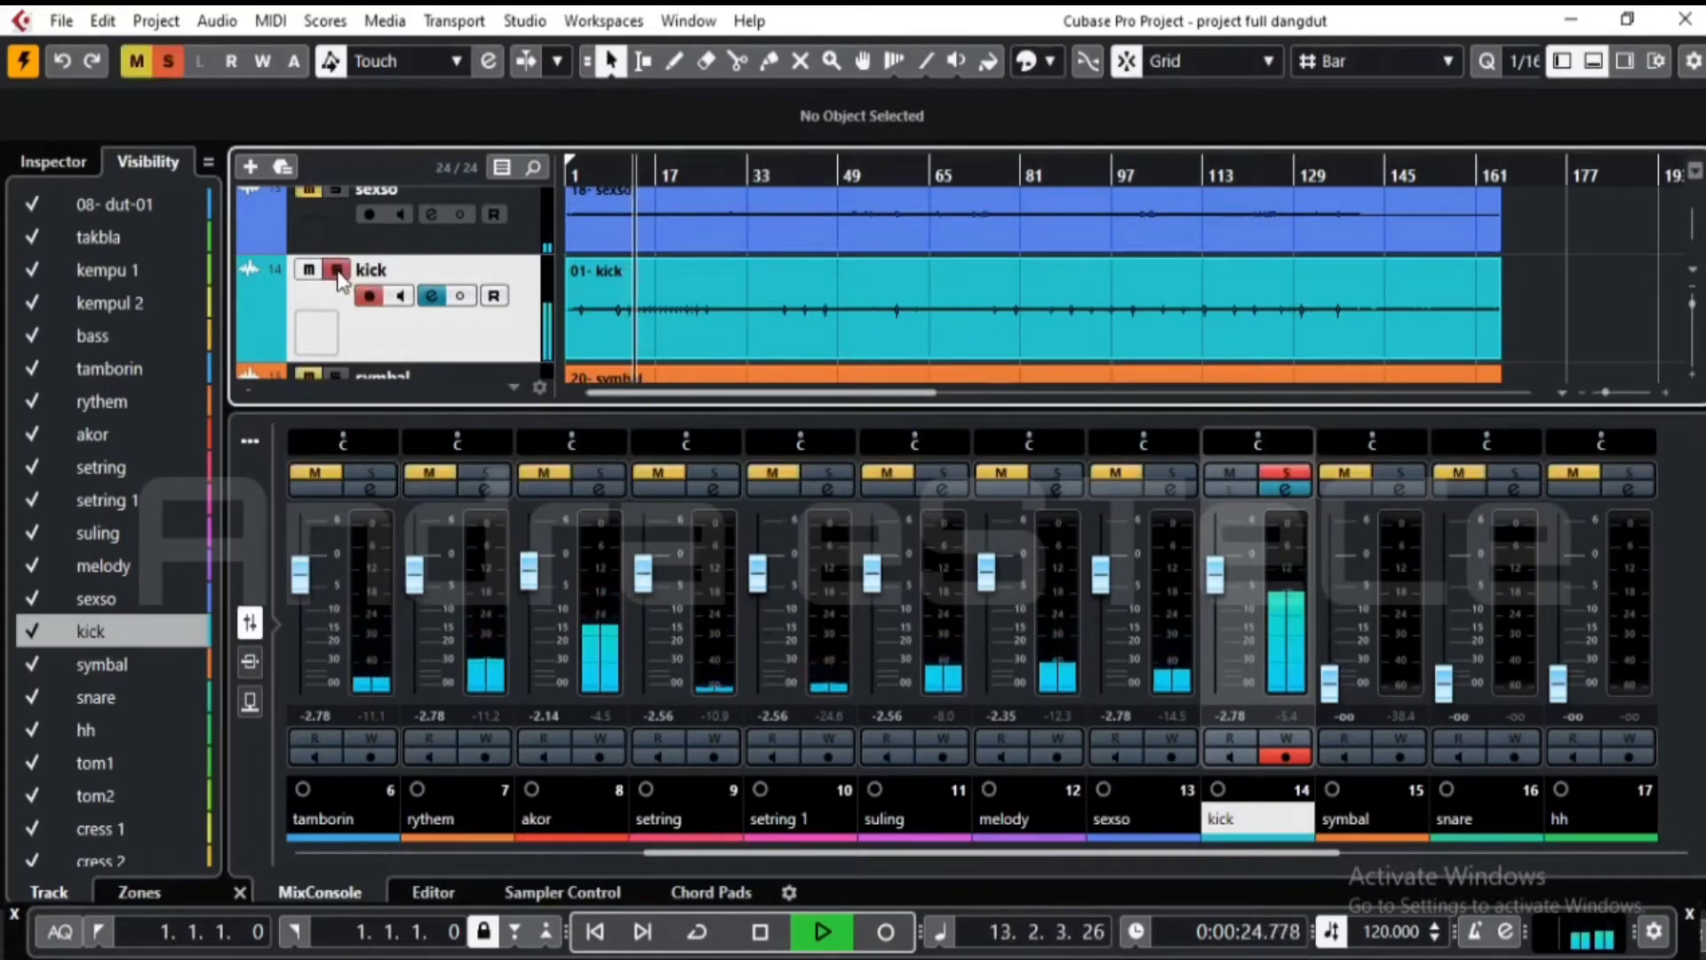
pyautogui.click(336, 270)
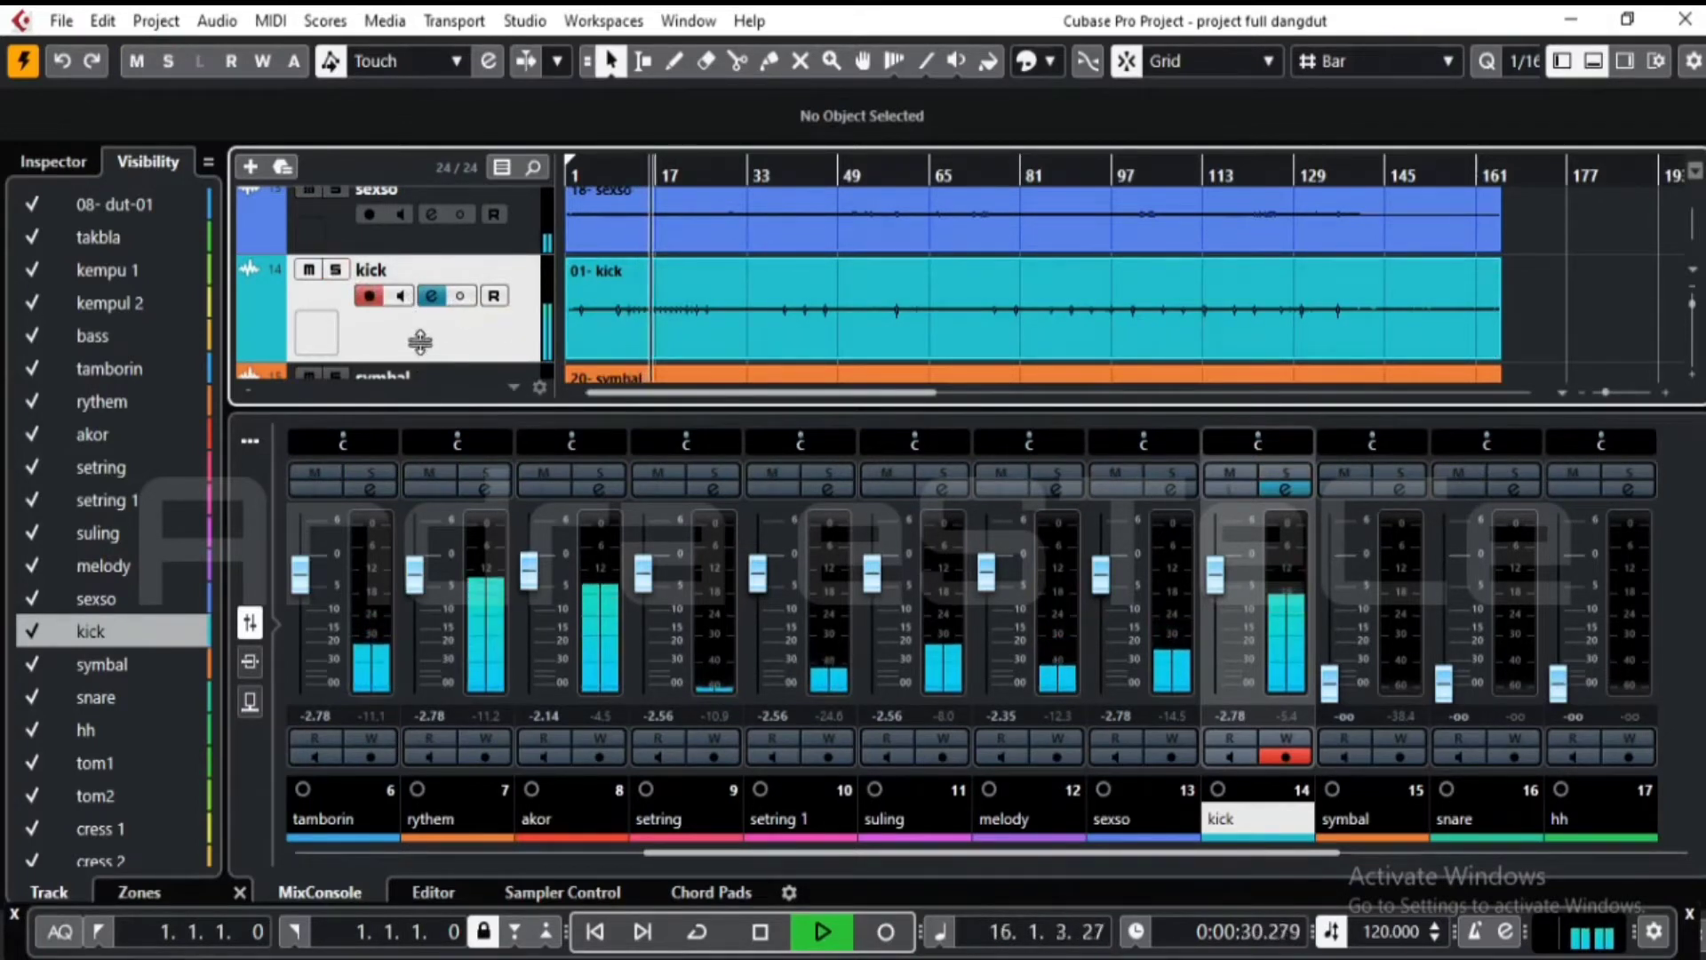
# - Reduce the heights of the kick and sexso tracks in the track list
pyautogui.moveTo(419, 342); pyautogui.dragTo(424, 309)
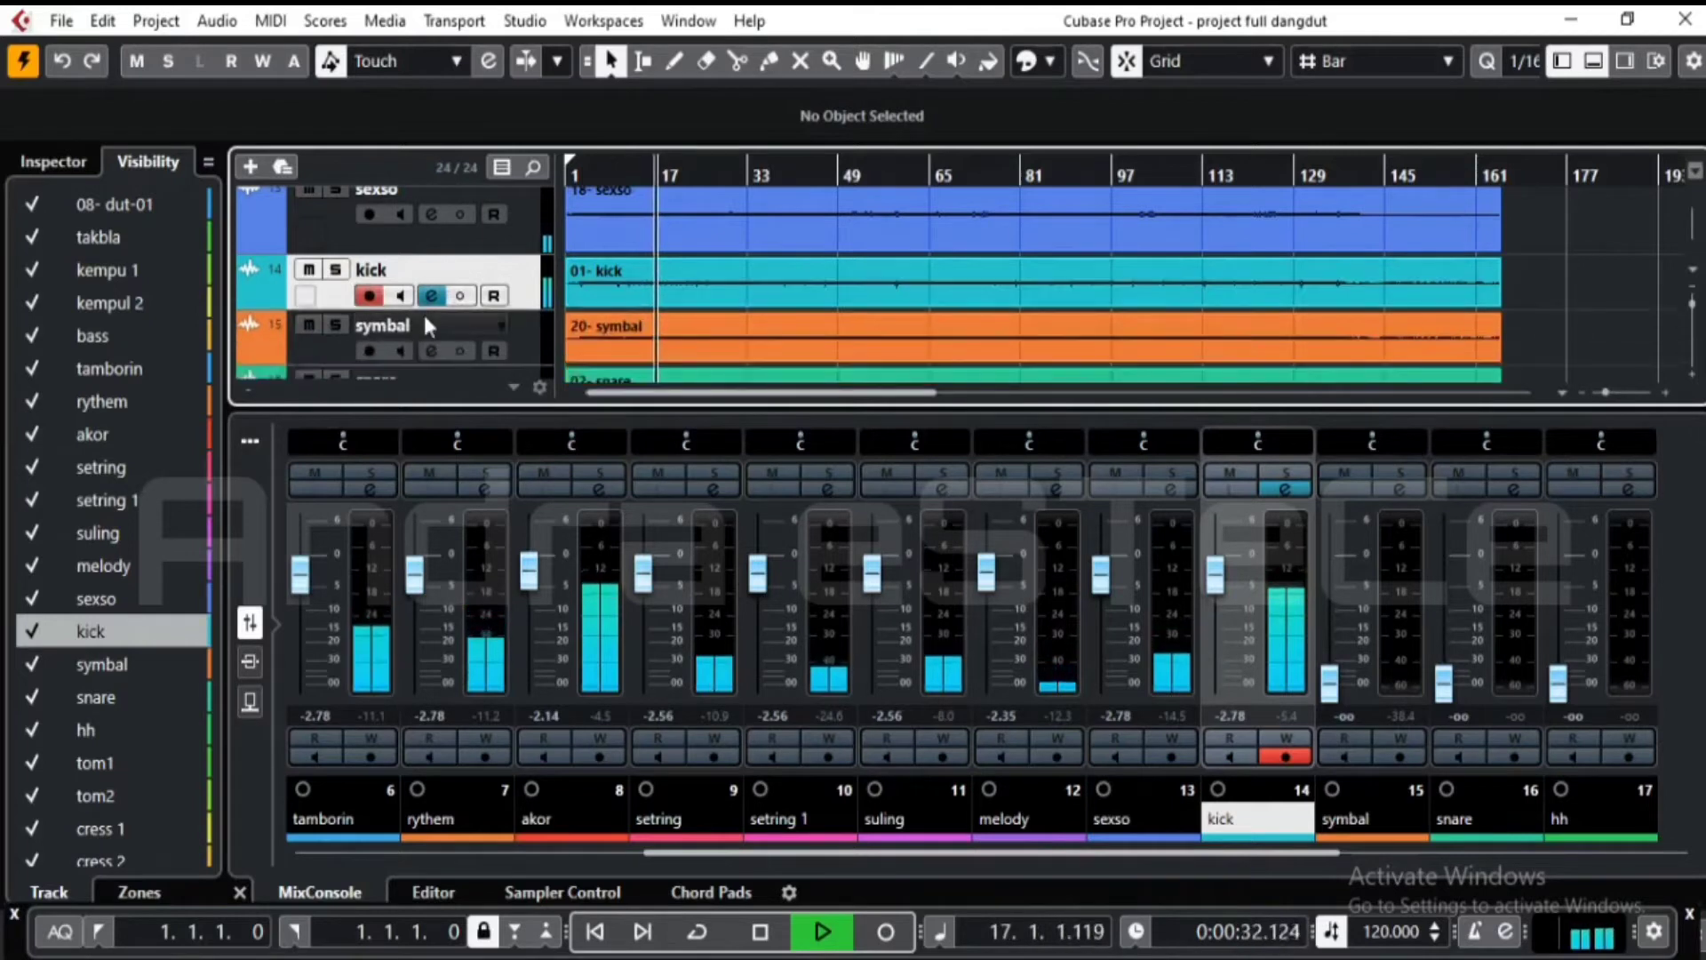
pyautogui.click(420, 245)
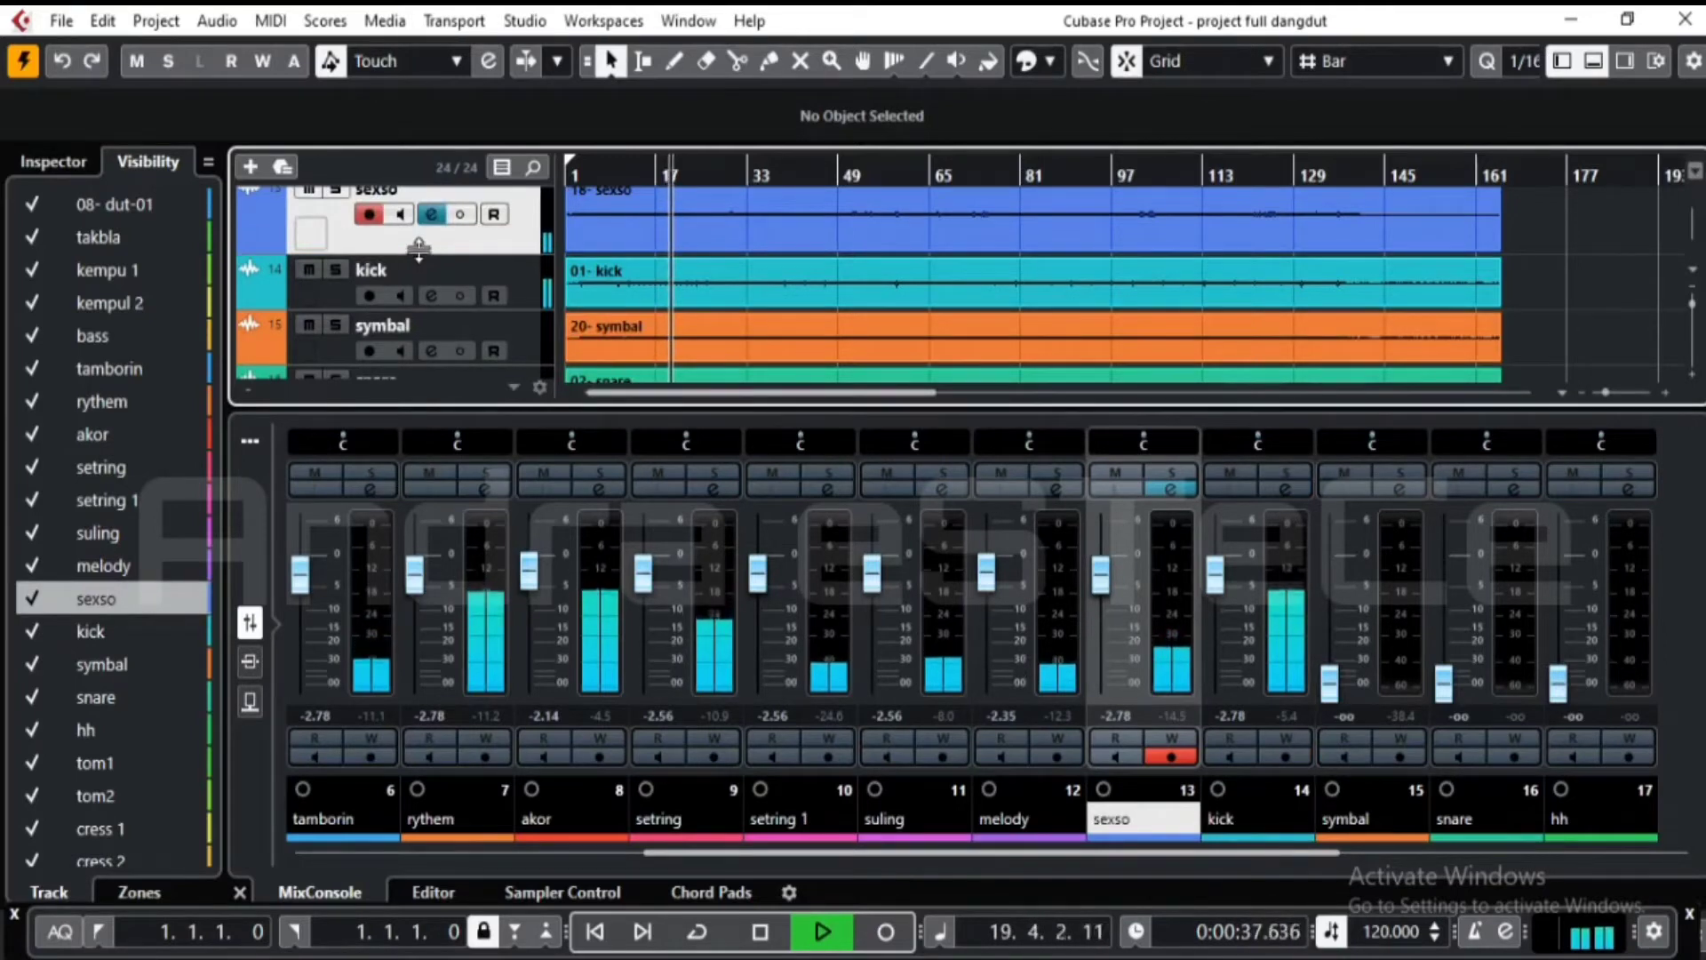
pyautogui.moveTo(419, 243); pyautogui.dragTo(419, 236)
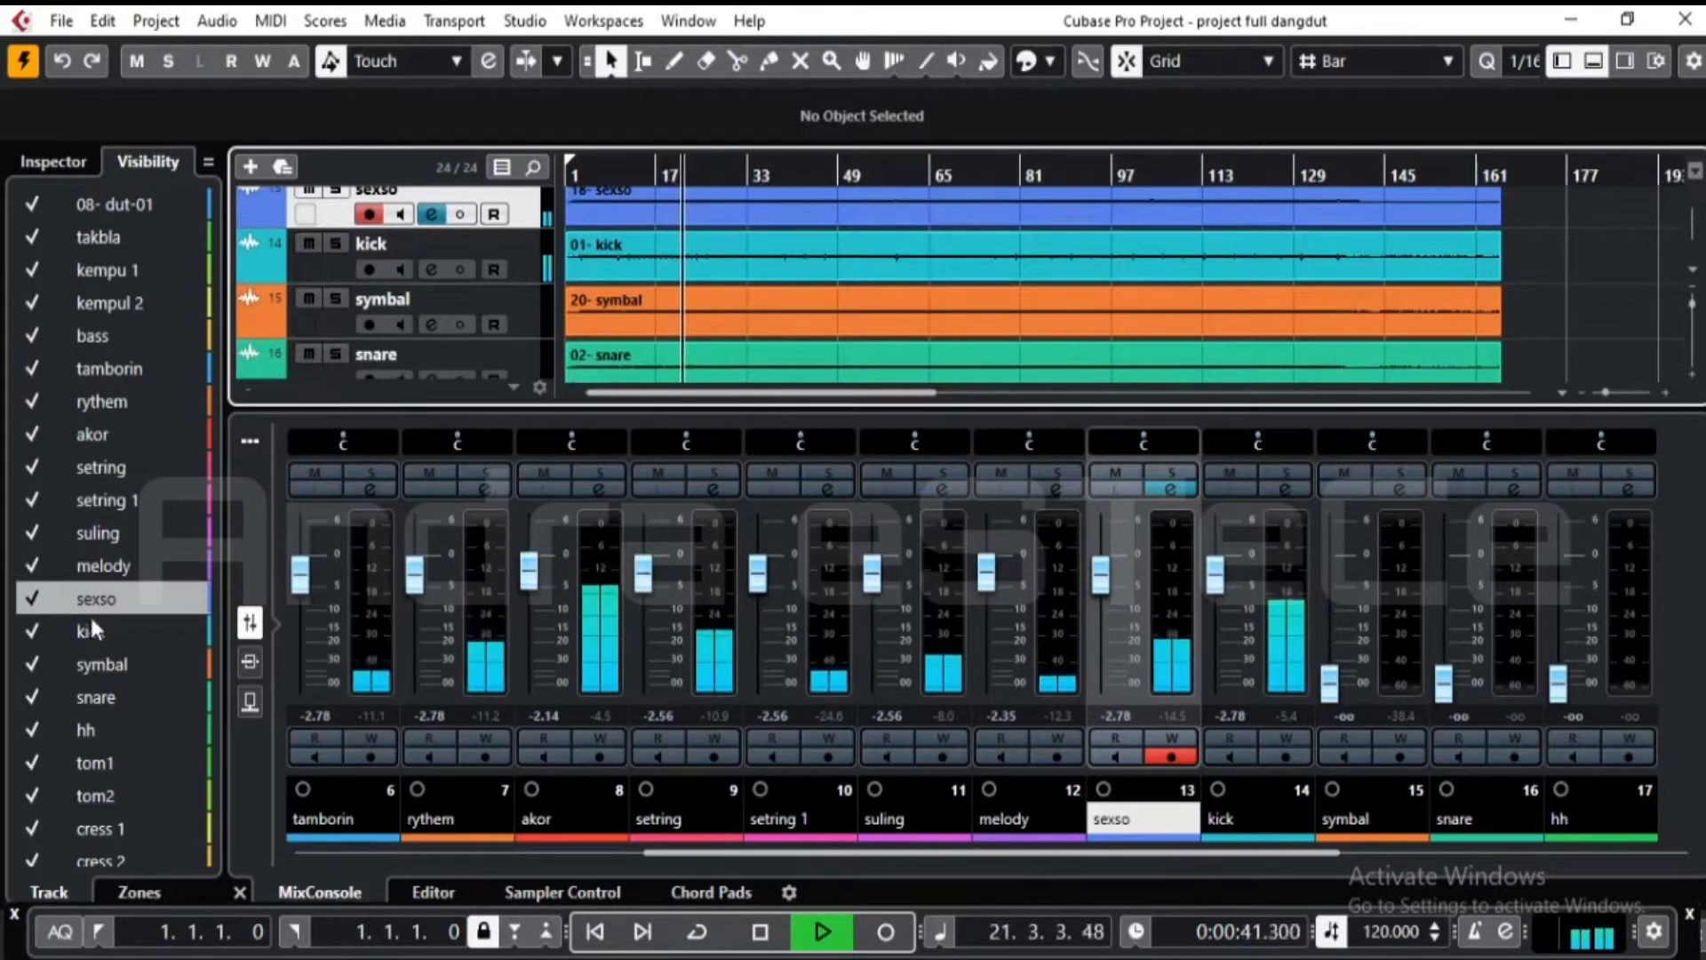
# - Raise the symbal fader to -2.35 and the snare fader to -2.78 while replaying the mix from near bar 9
pyautogui.click(89, 658)
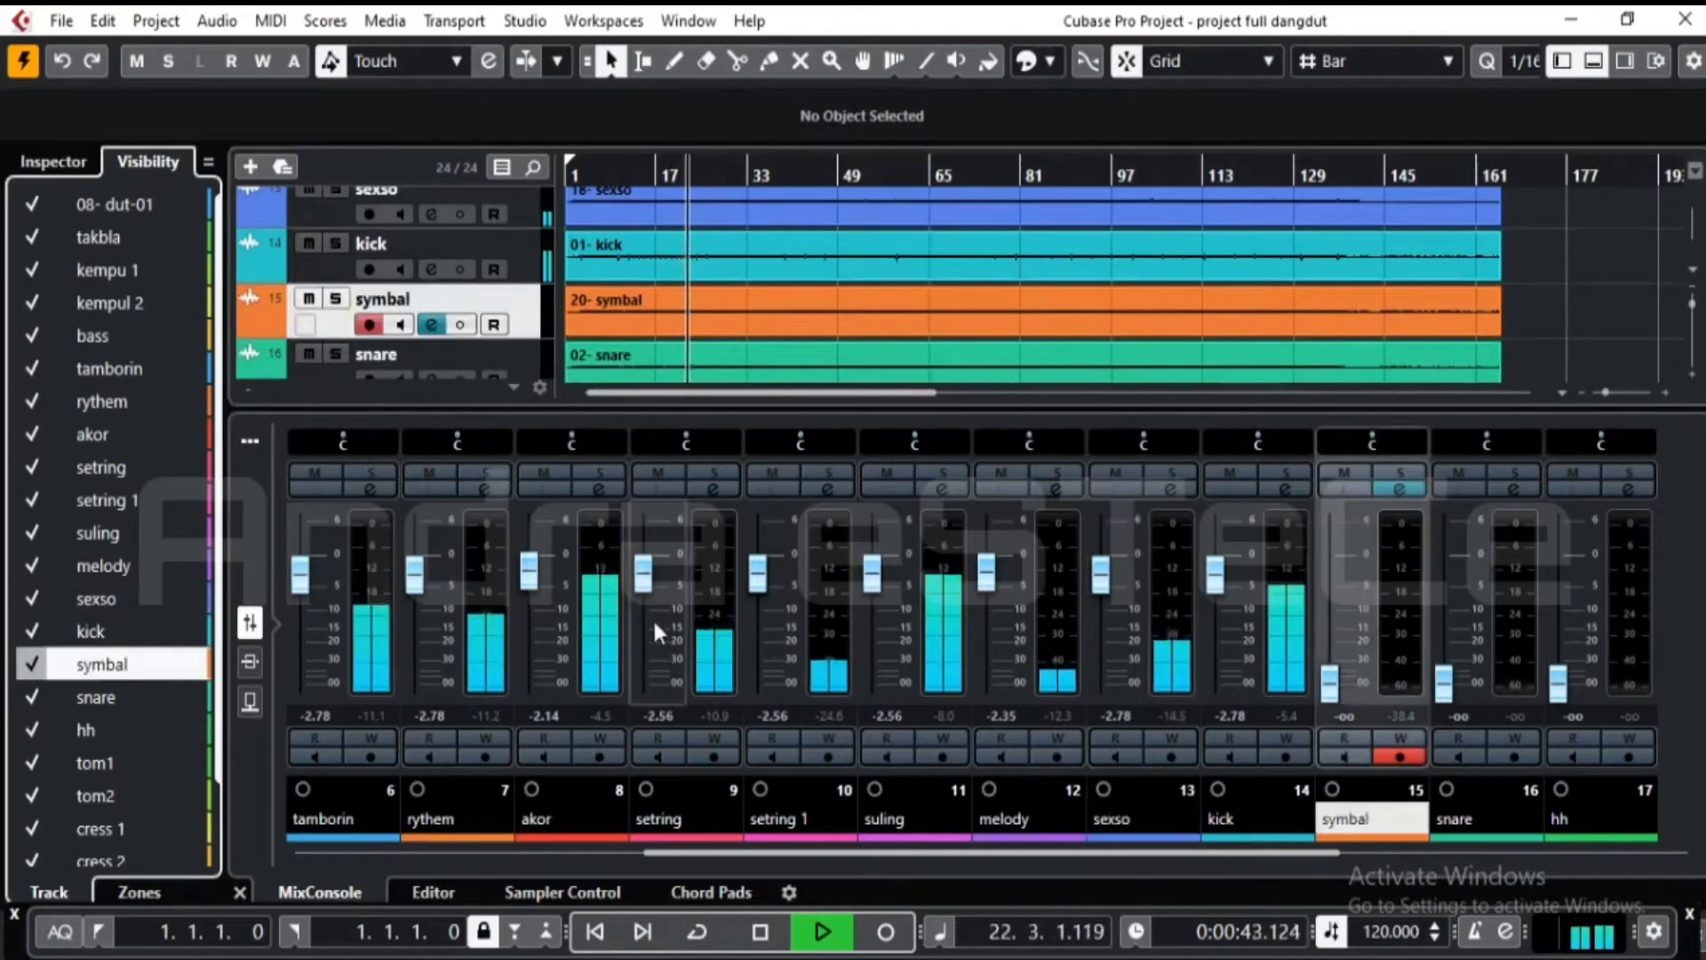
pyautogui.moveTo(1329, 689); pyautogui.dragTo(1331, 579)
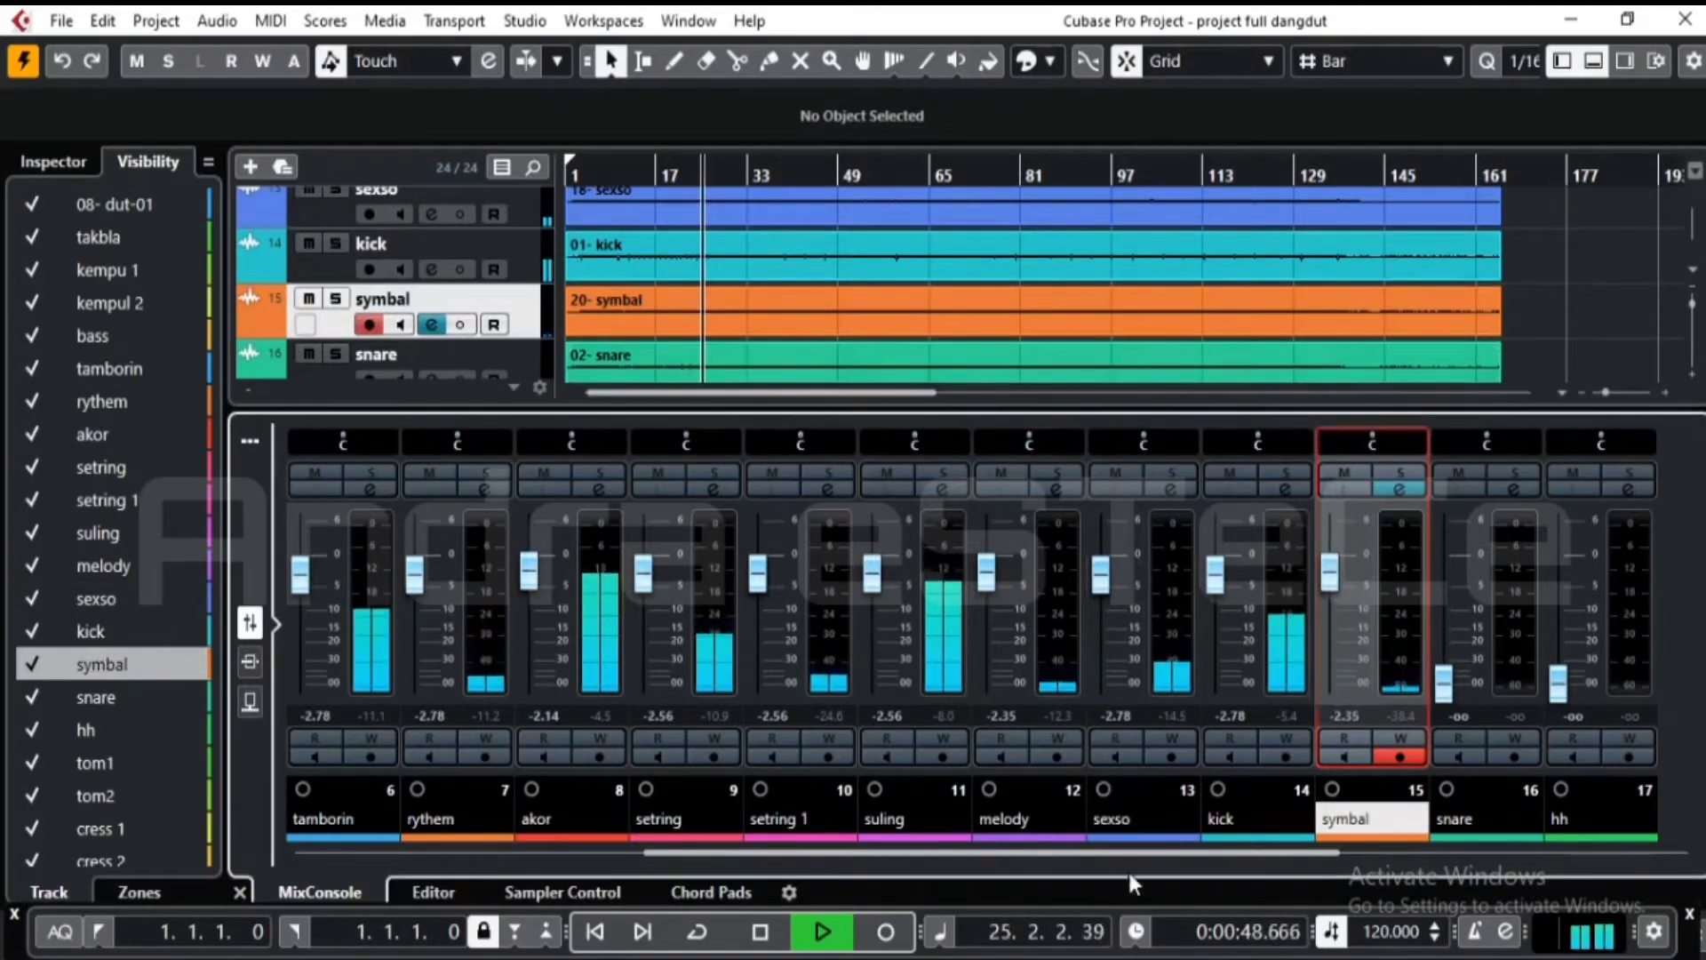
pyautogui.moveTo(1139, 851); pyautogui.dragTo(1235, 855)
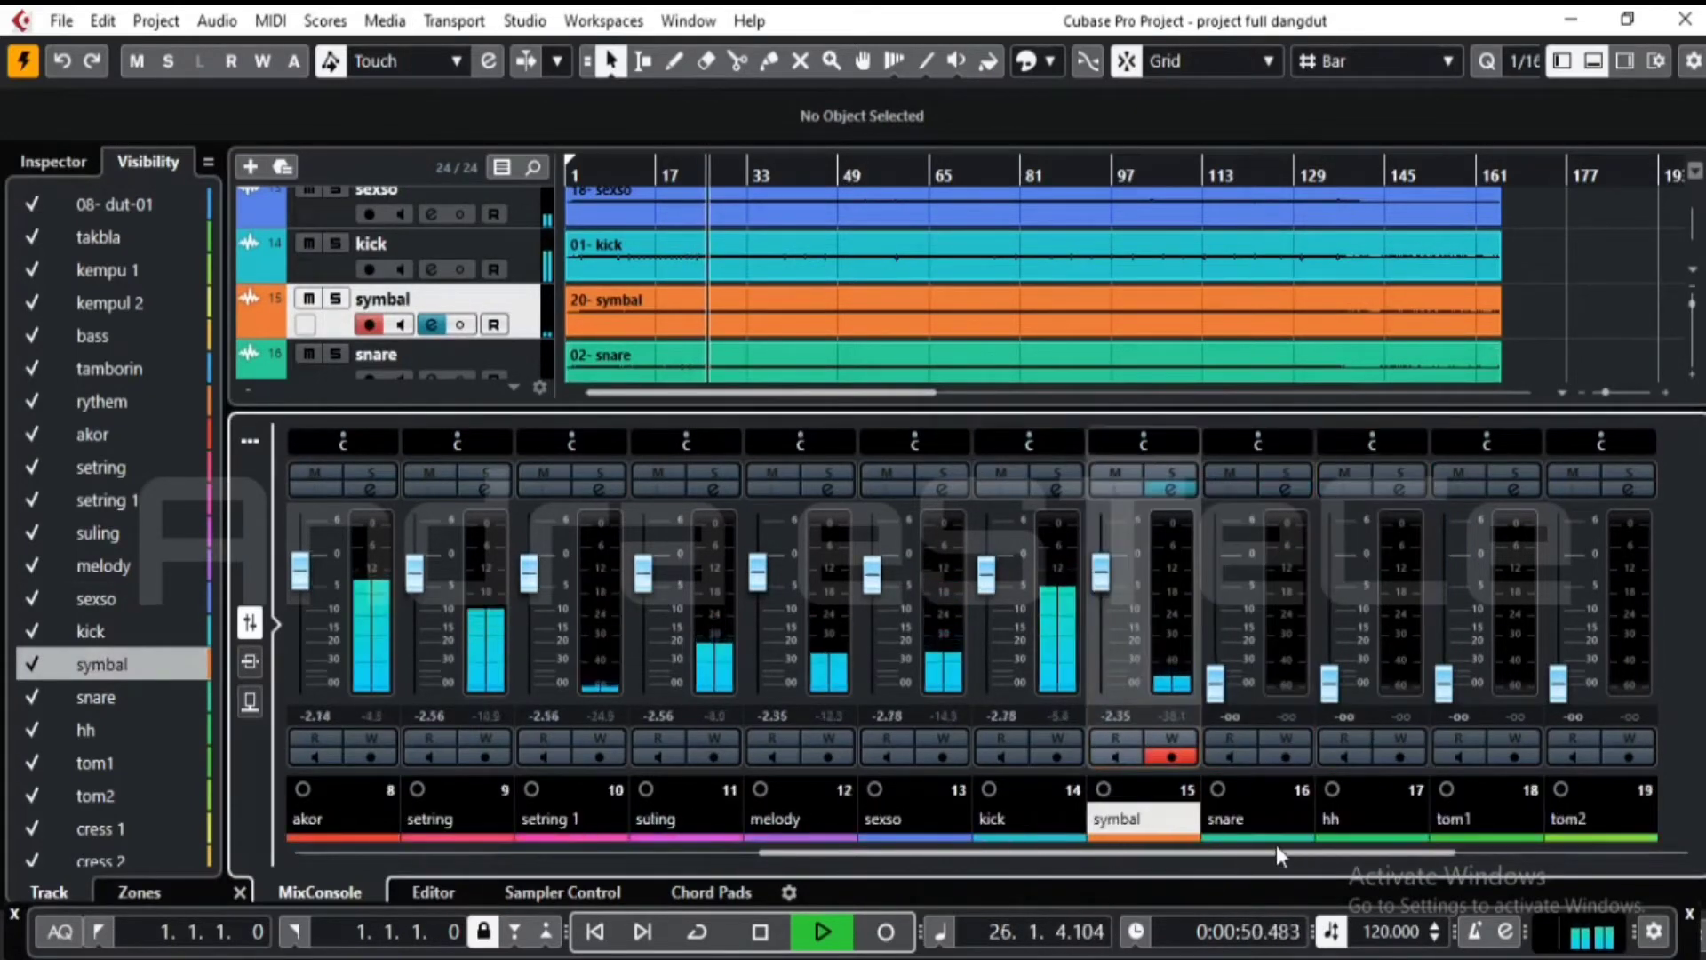
pyautogui.click(611, 172)
pyautogui.moveTo(1214, 682); pyautogui.dragTo(1215, 572)
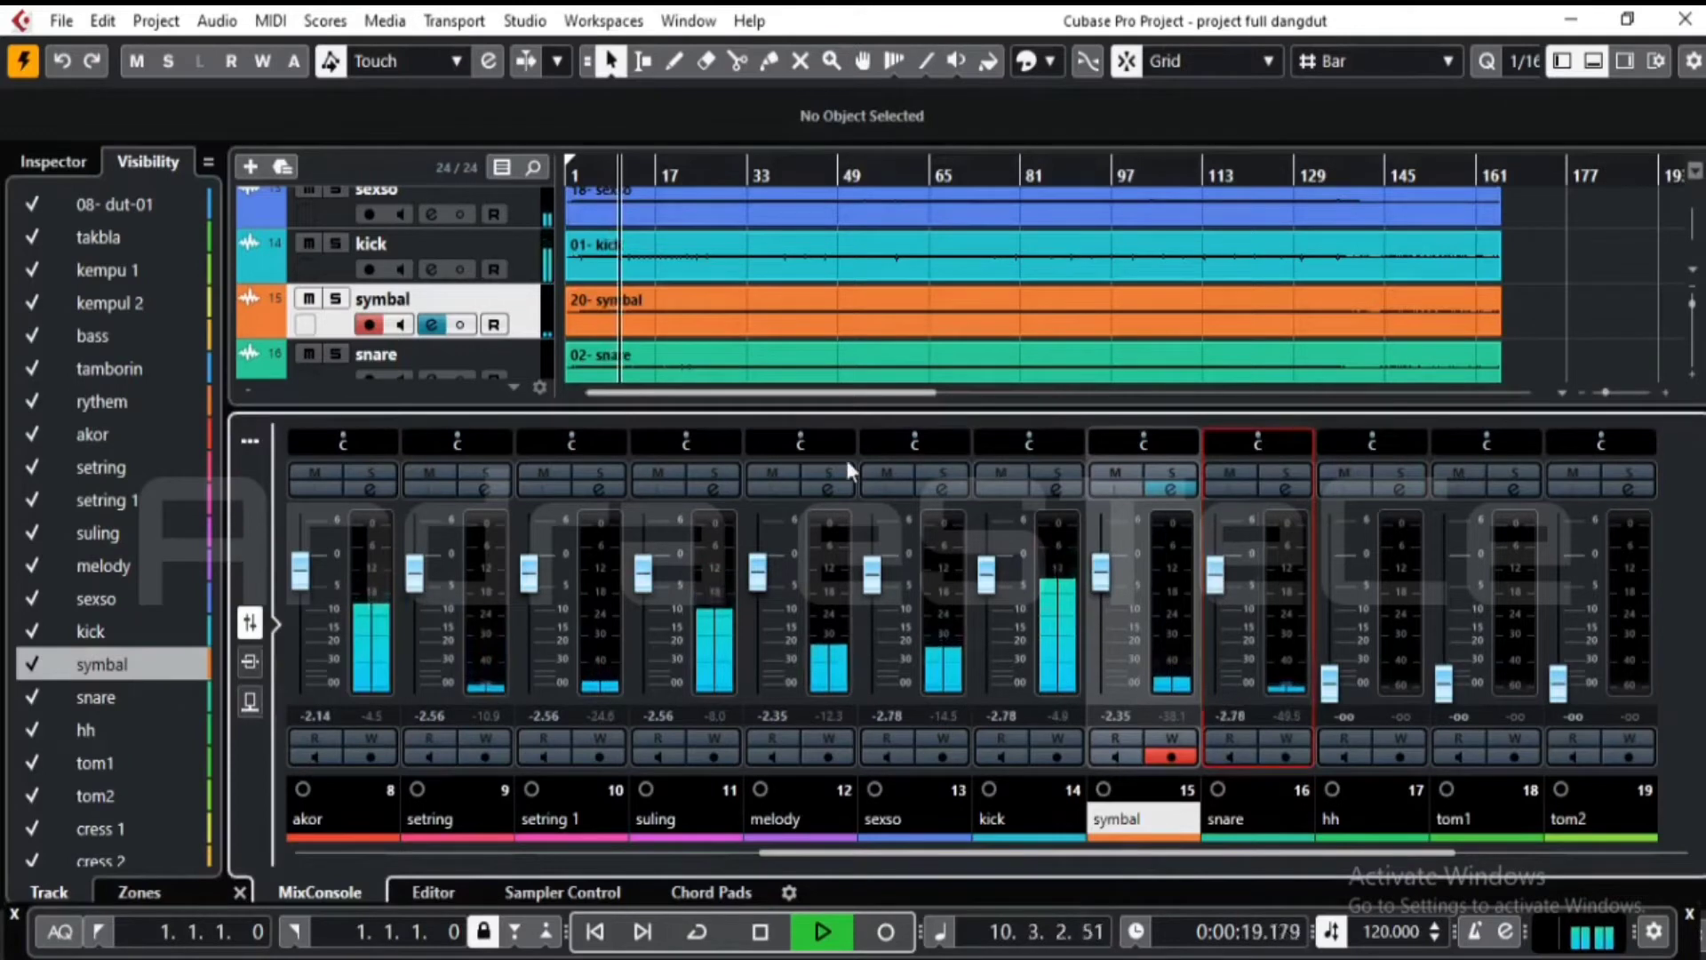
# - Enlarge the snare track and take its equalizer, CLA-2A Mono and FabFilter Pro-Q 3 inserts out of bypass in its channel settings
pyautogui.click(121, 696)
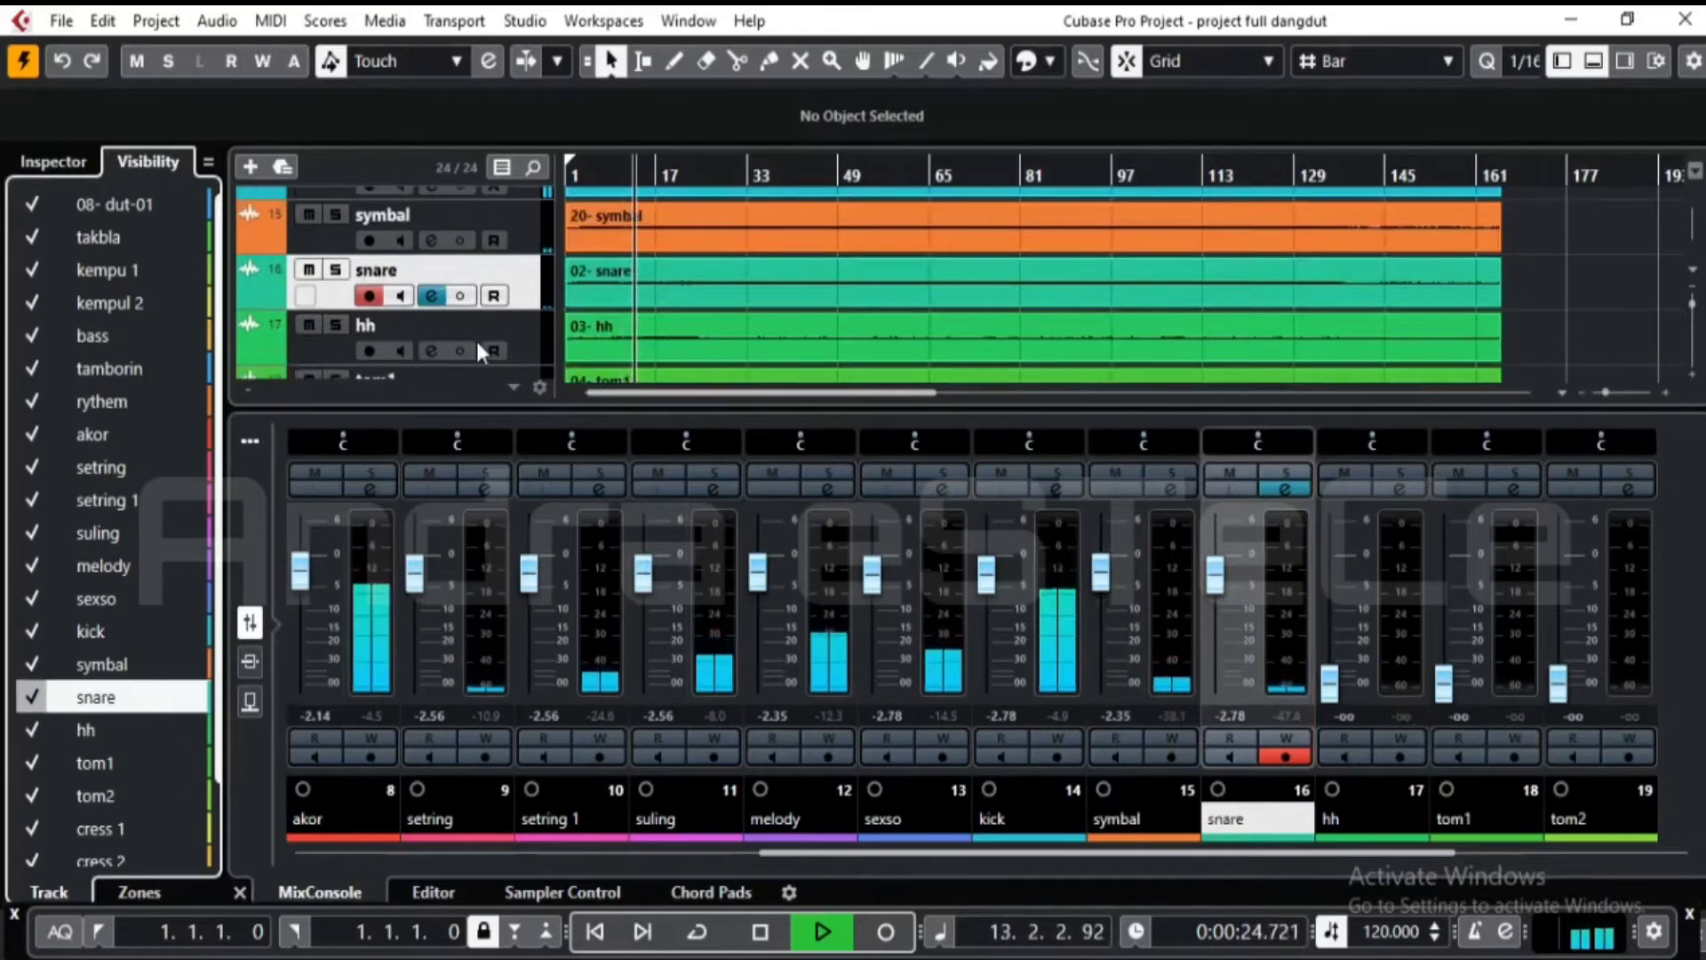
pyautogui.moveTo(342, 303); pyautogui.dragTo(334, 378)
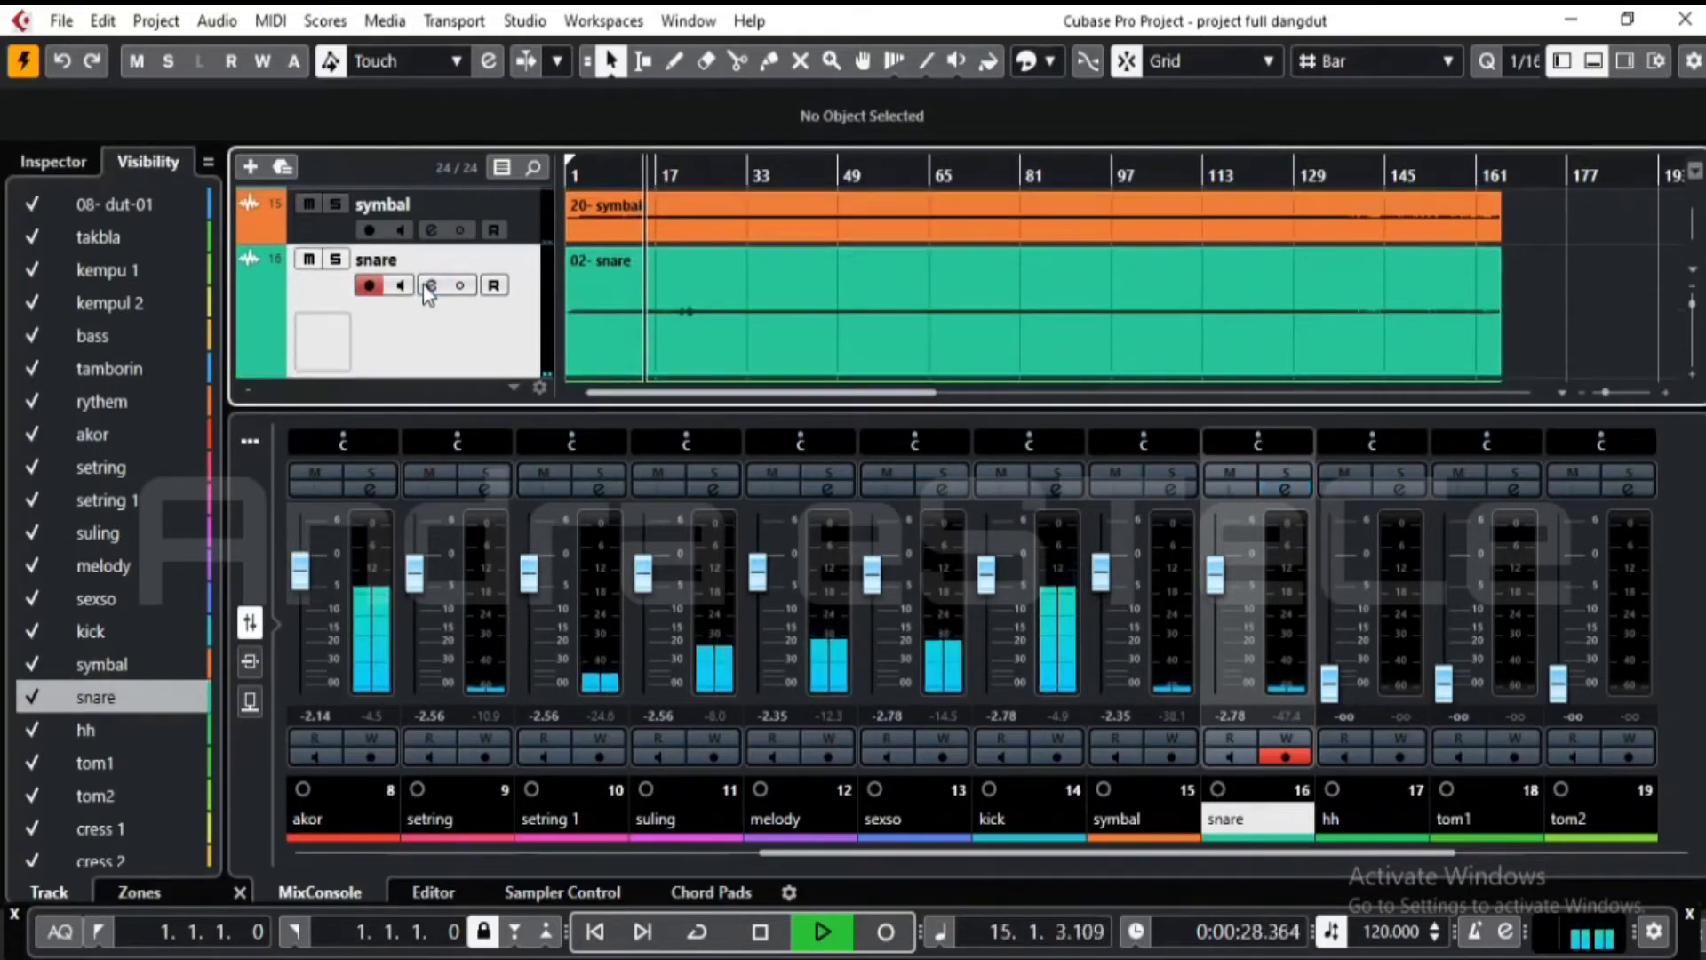
pyautogui.click(430, 285)
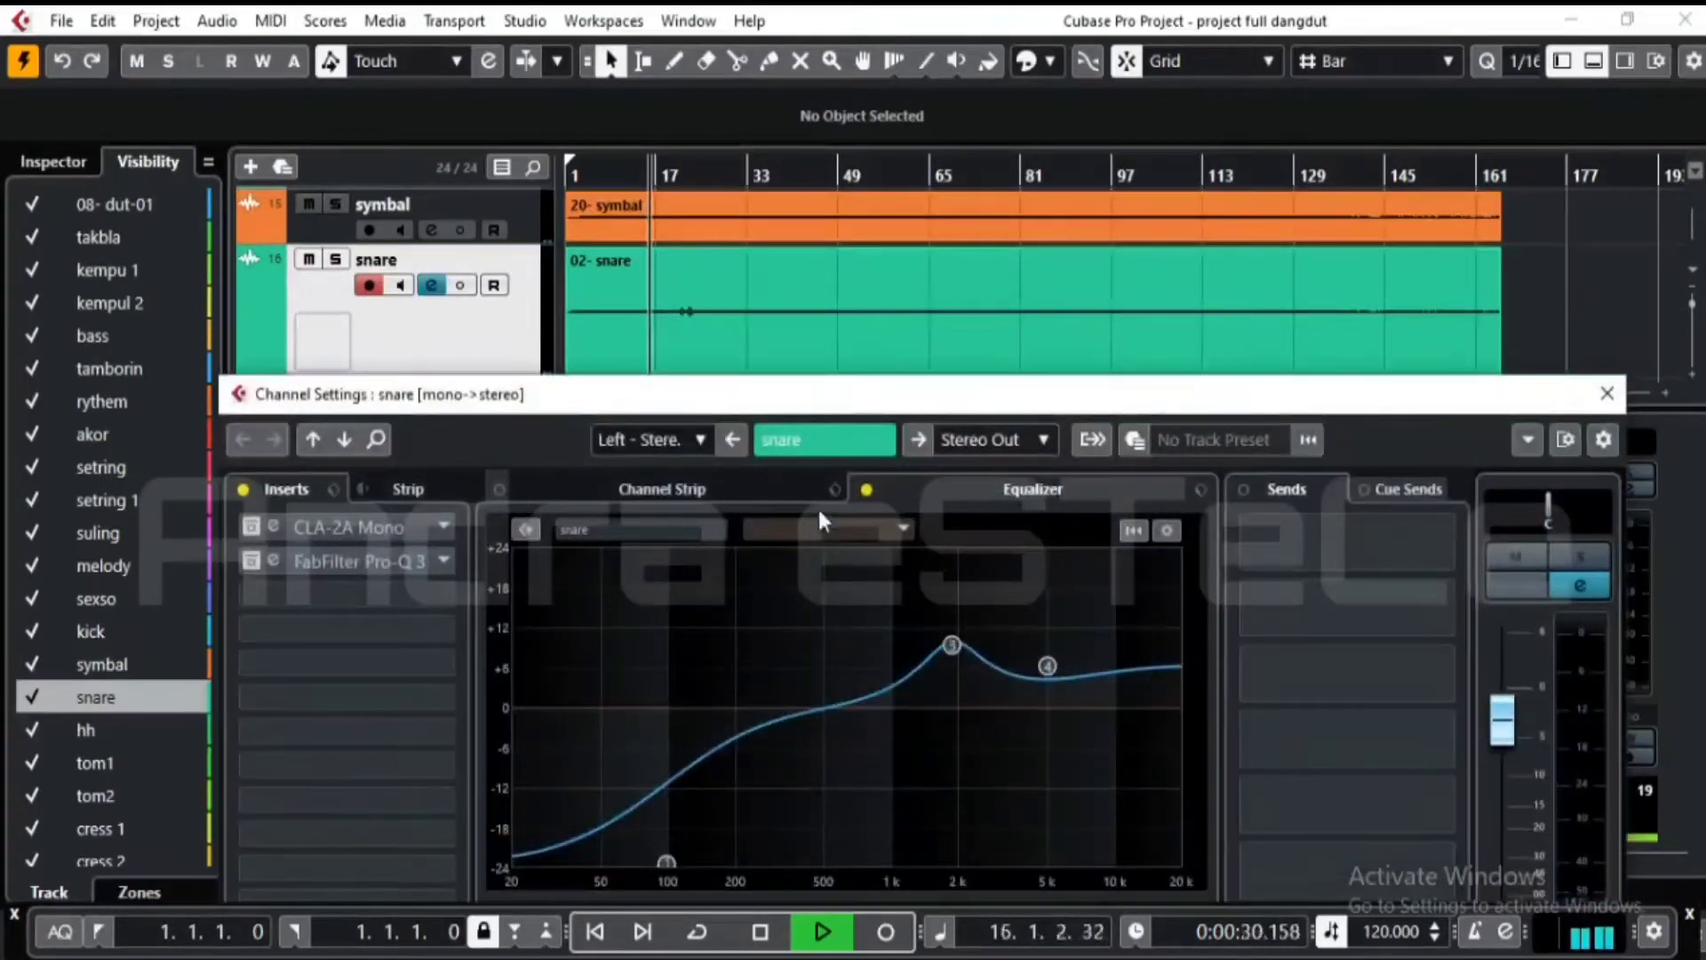
pyautogui.click(866, 494)
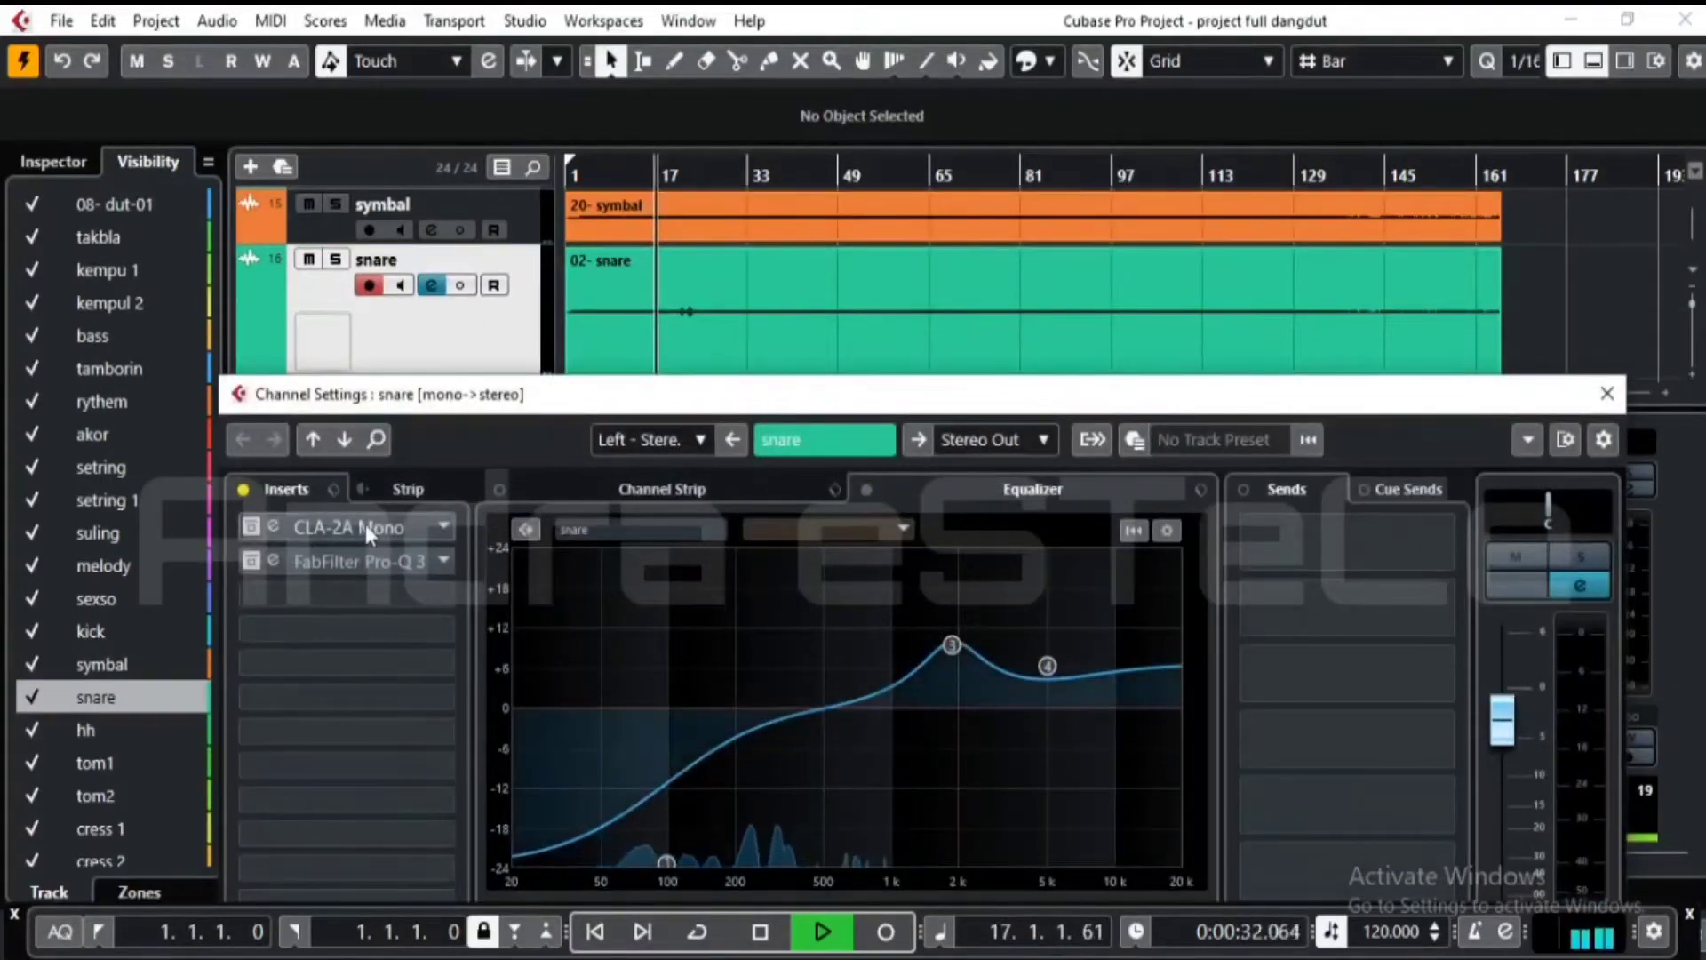
pyautogui.click(253, 529)
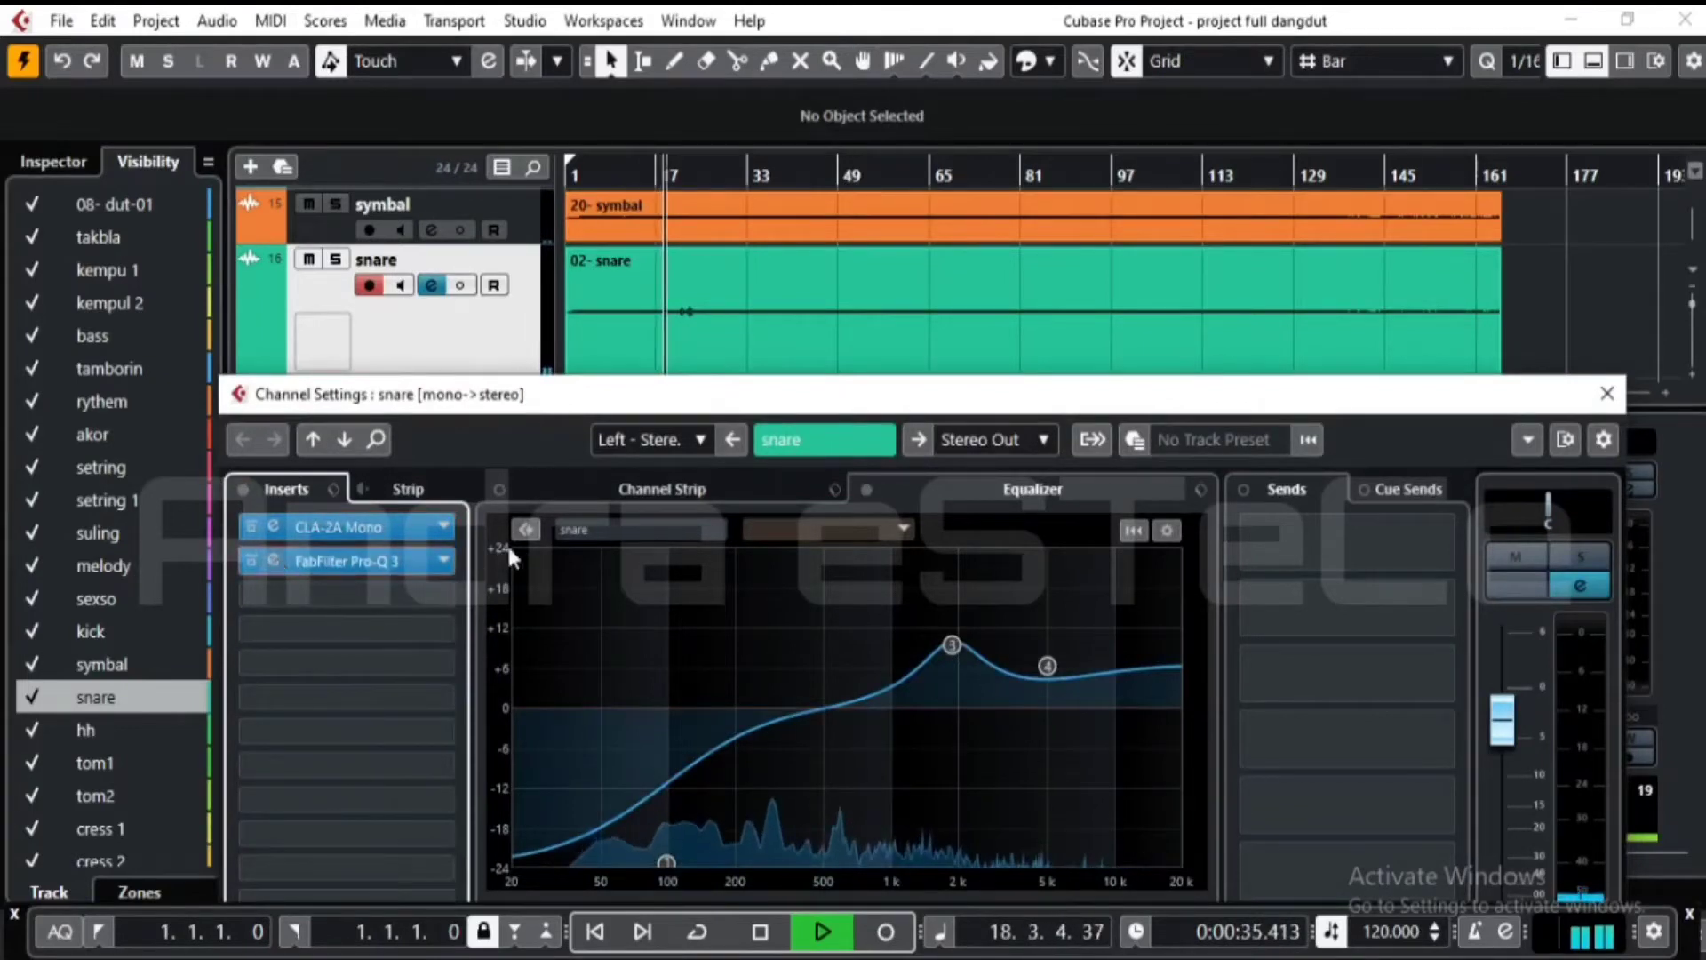
# - Inspect the curve in snare's FabFilter Pro-Q 3 insert during playback, then close the plug-in and channel settings
pyautogui.click(690, 531)
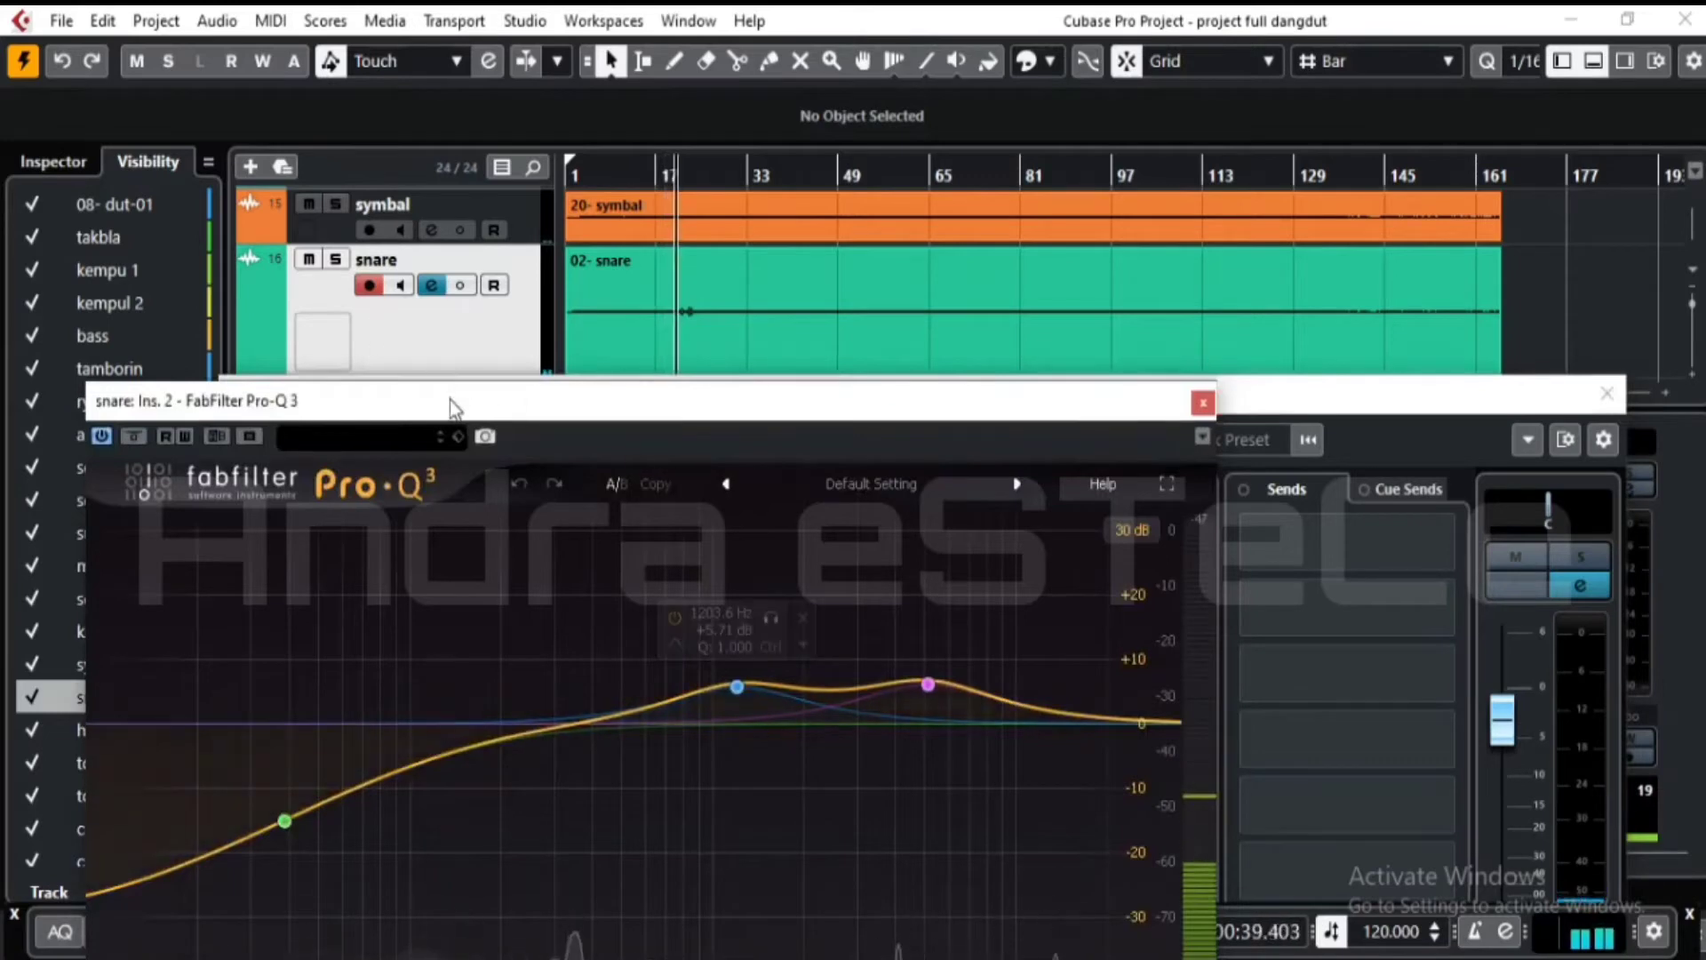
pyautogui.moveTo(453, 407); pyautogui.dragTo(477, 414)
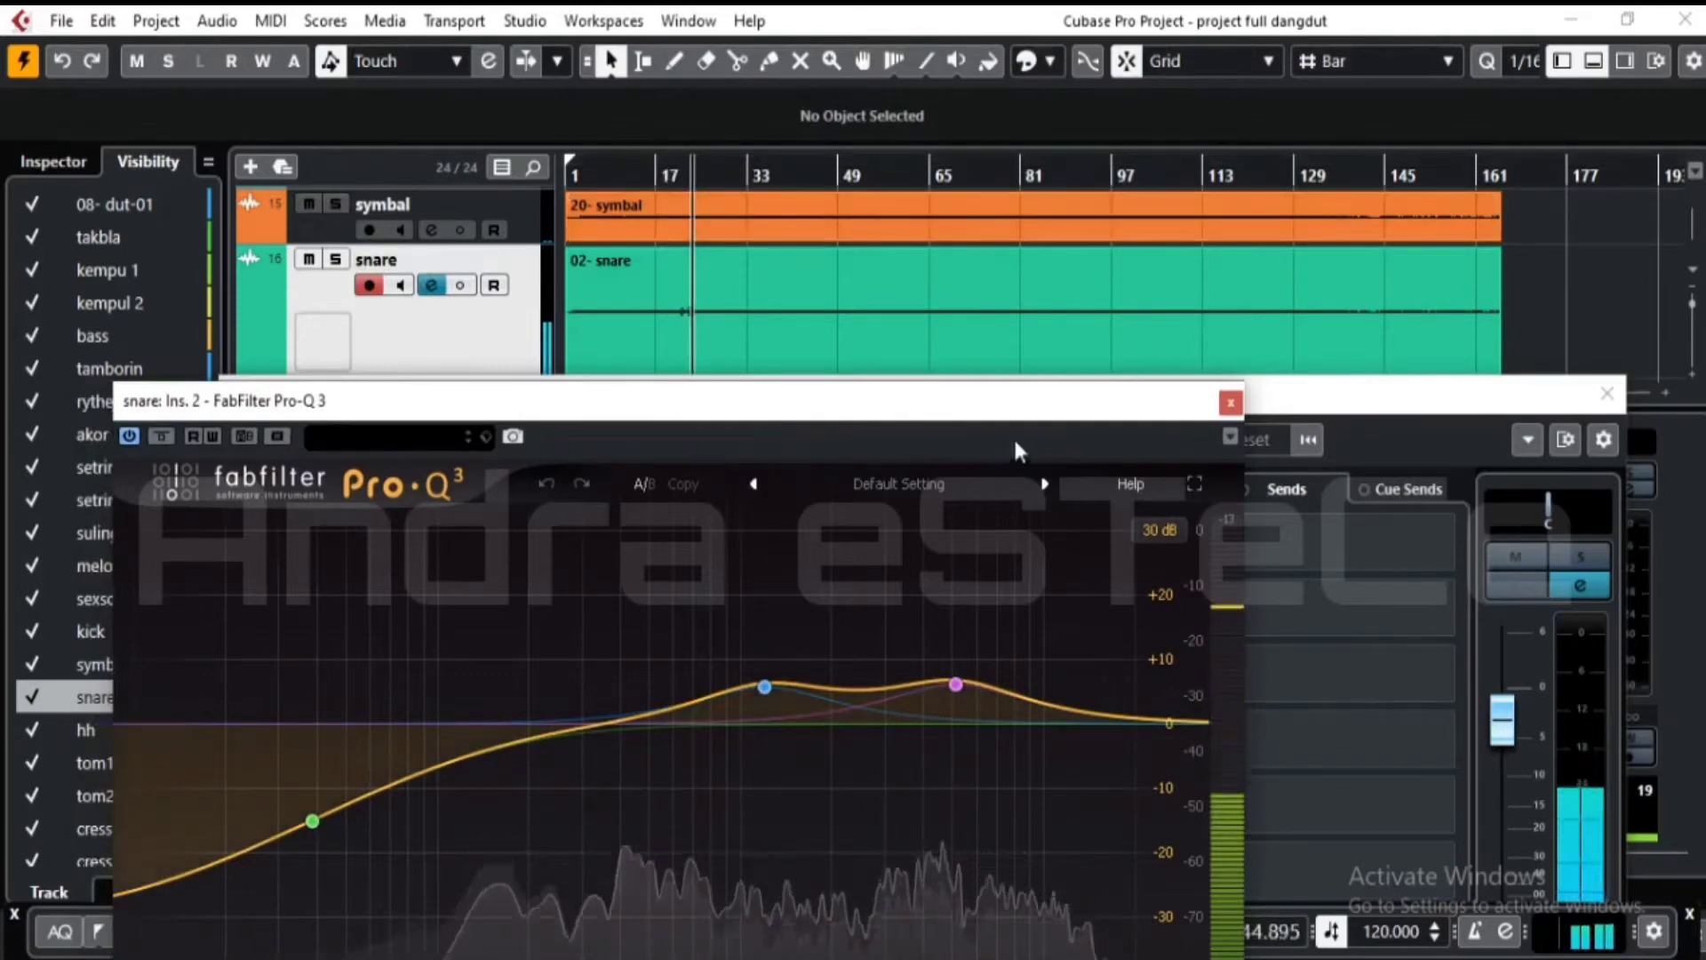
pyautogui.click(1229, 402)
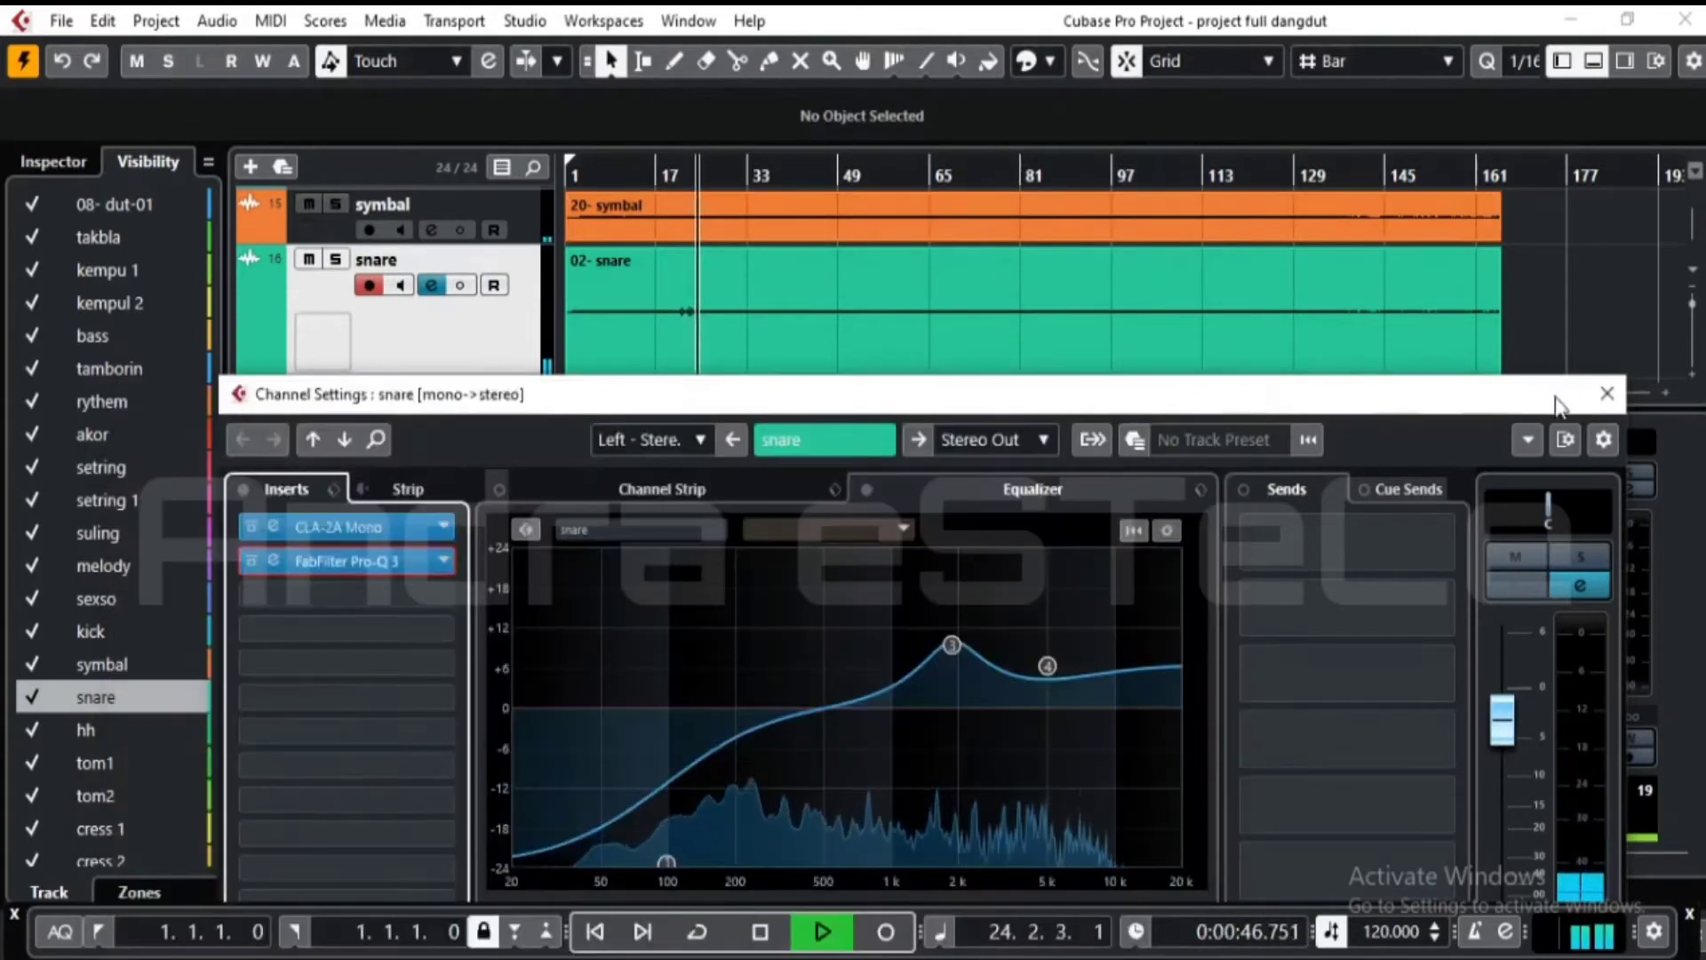
pyautogui.click(1606, 393)
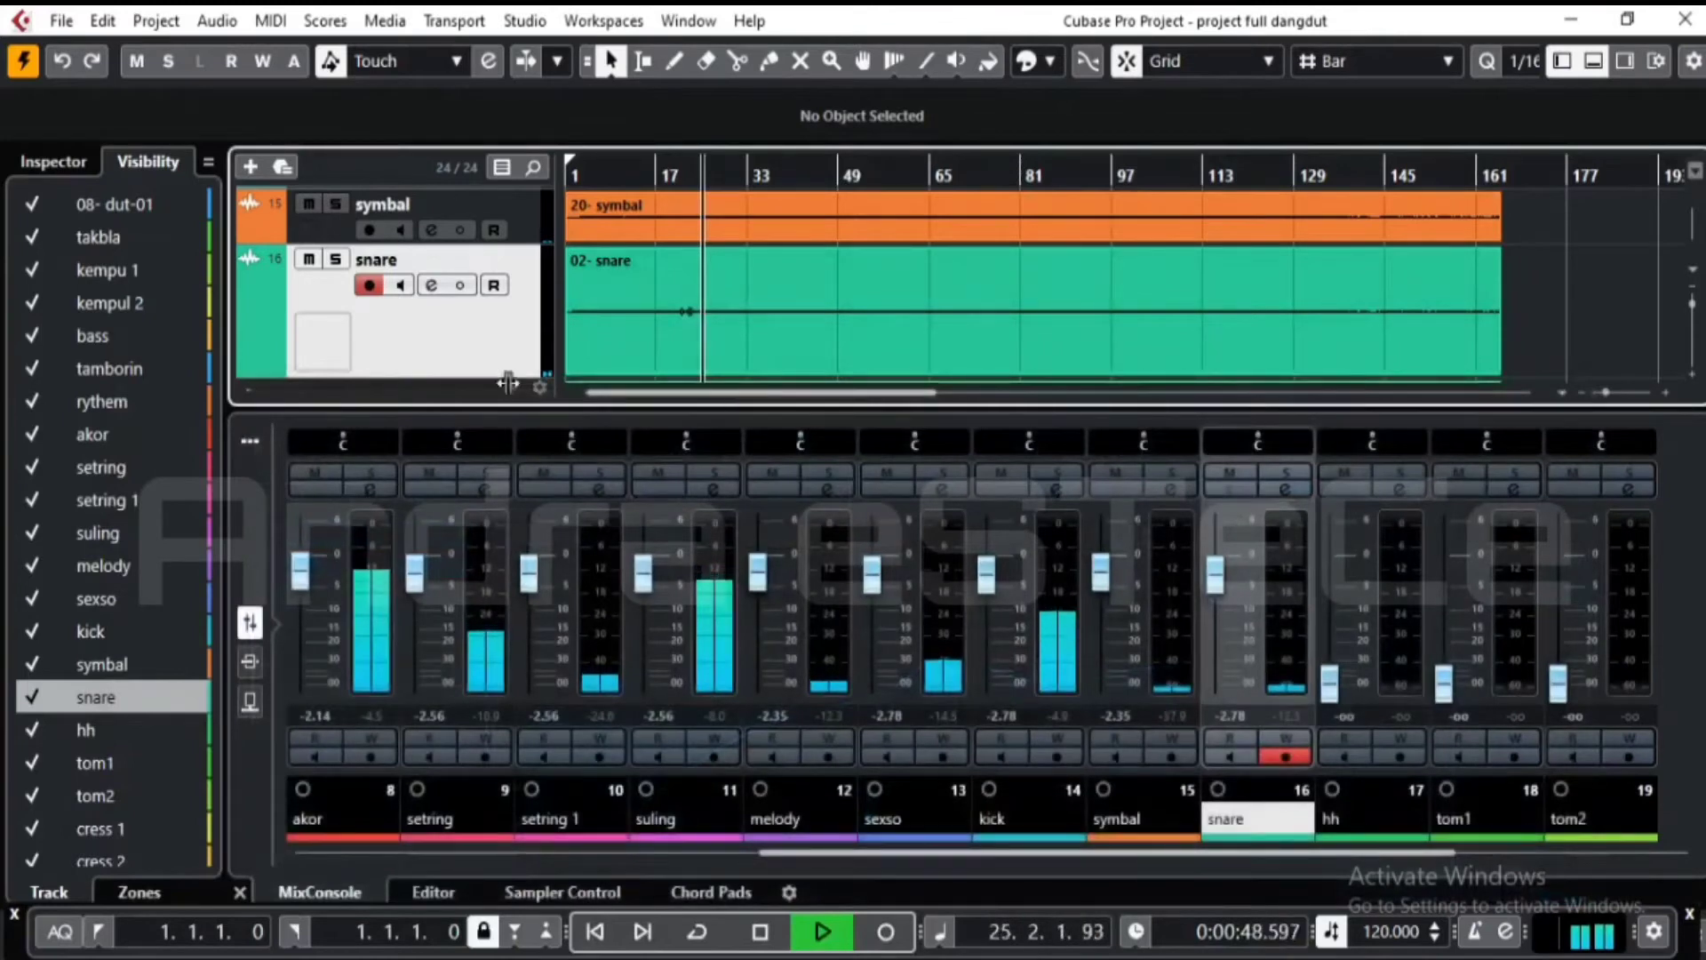
# - Reduce the snare track's height and raise the faders of hh to -2.35, tom1 to -2.56 and tom2 to -2.35 during playback
pyautogui.moveTo(438, 373); pyautogui.dragTo(440, 304)
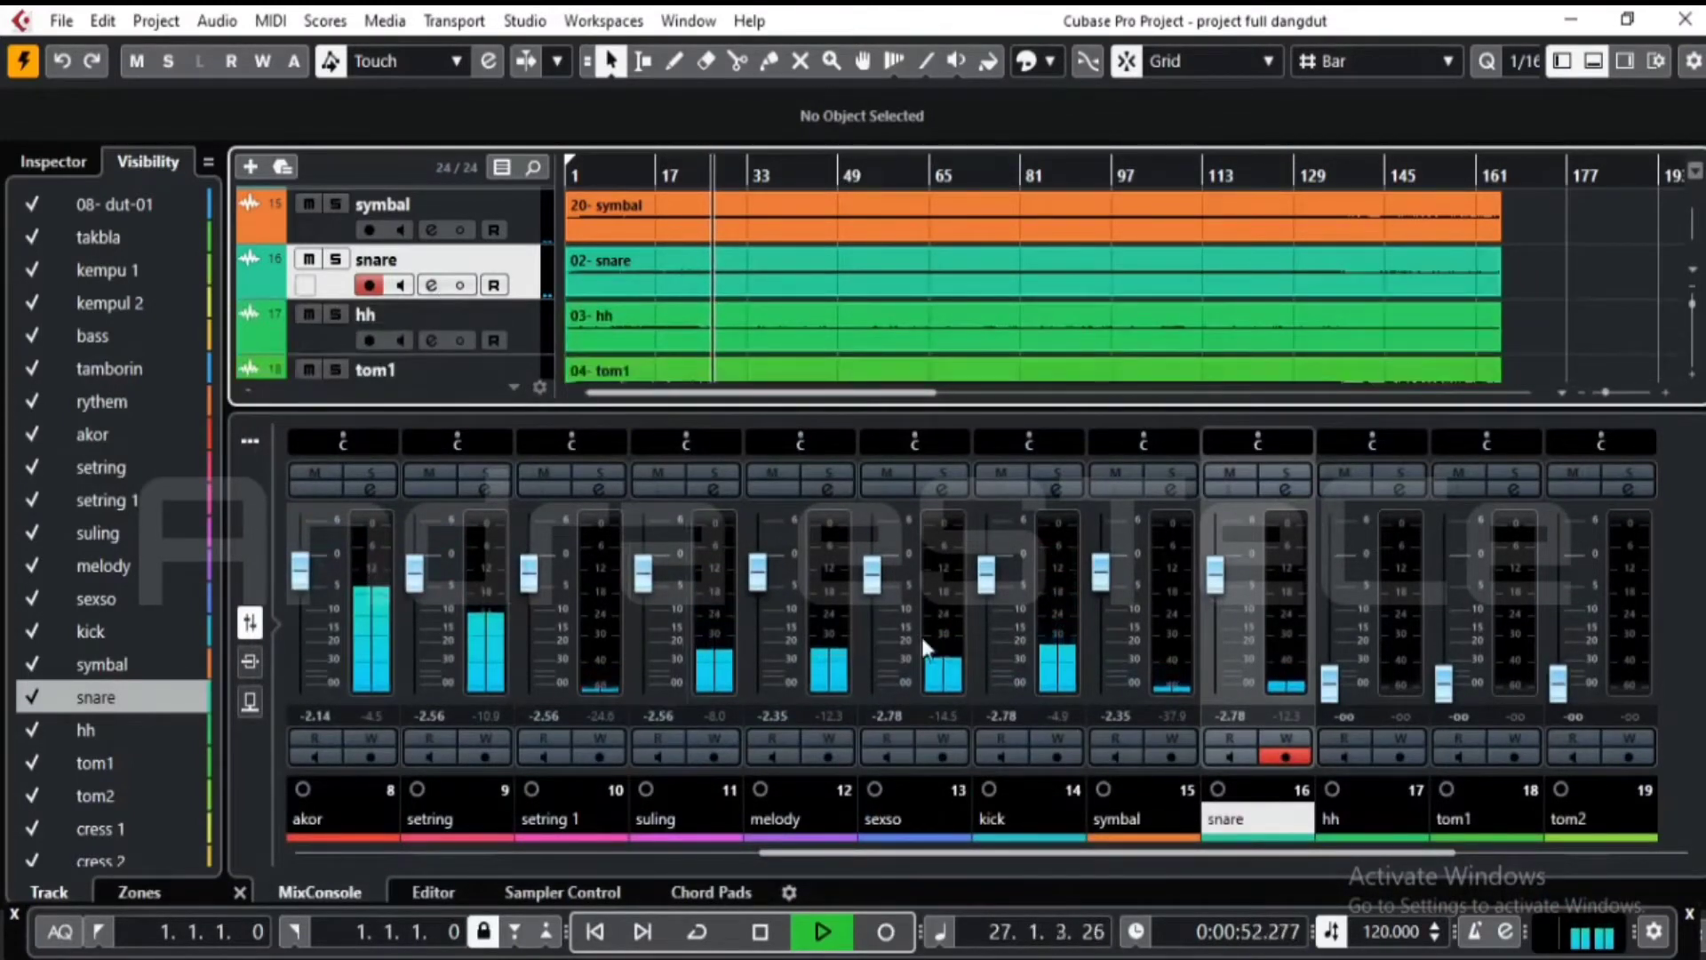
pyautogui.moveTo(1330, 697); pyautogui.dragTo(1330, 589)
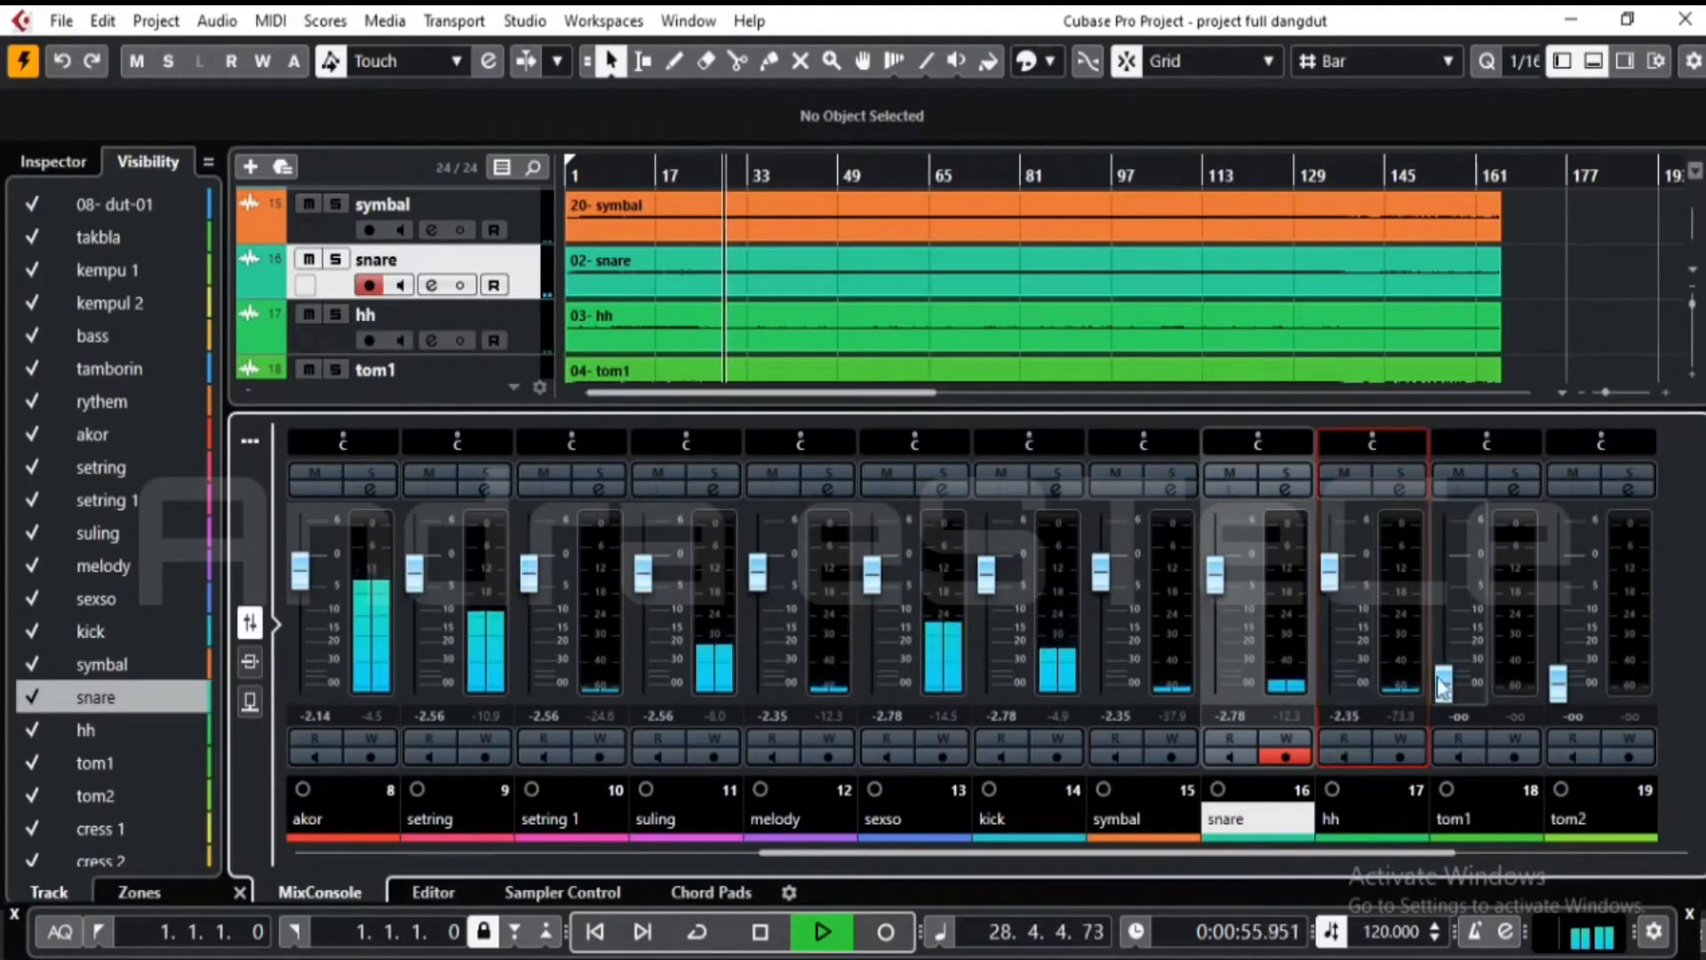
pyautogui.moveTo(1444, 682); pyautogui.dragTo(1447, 571)
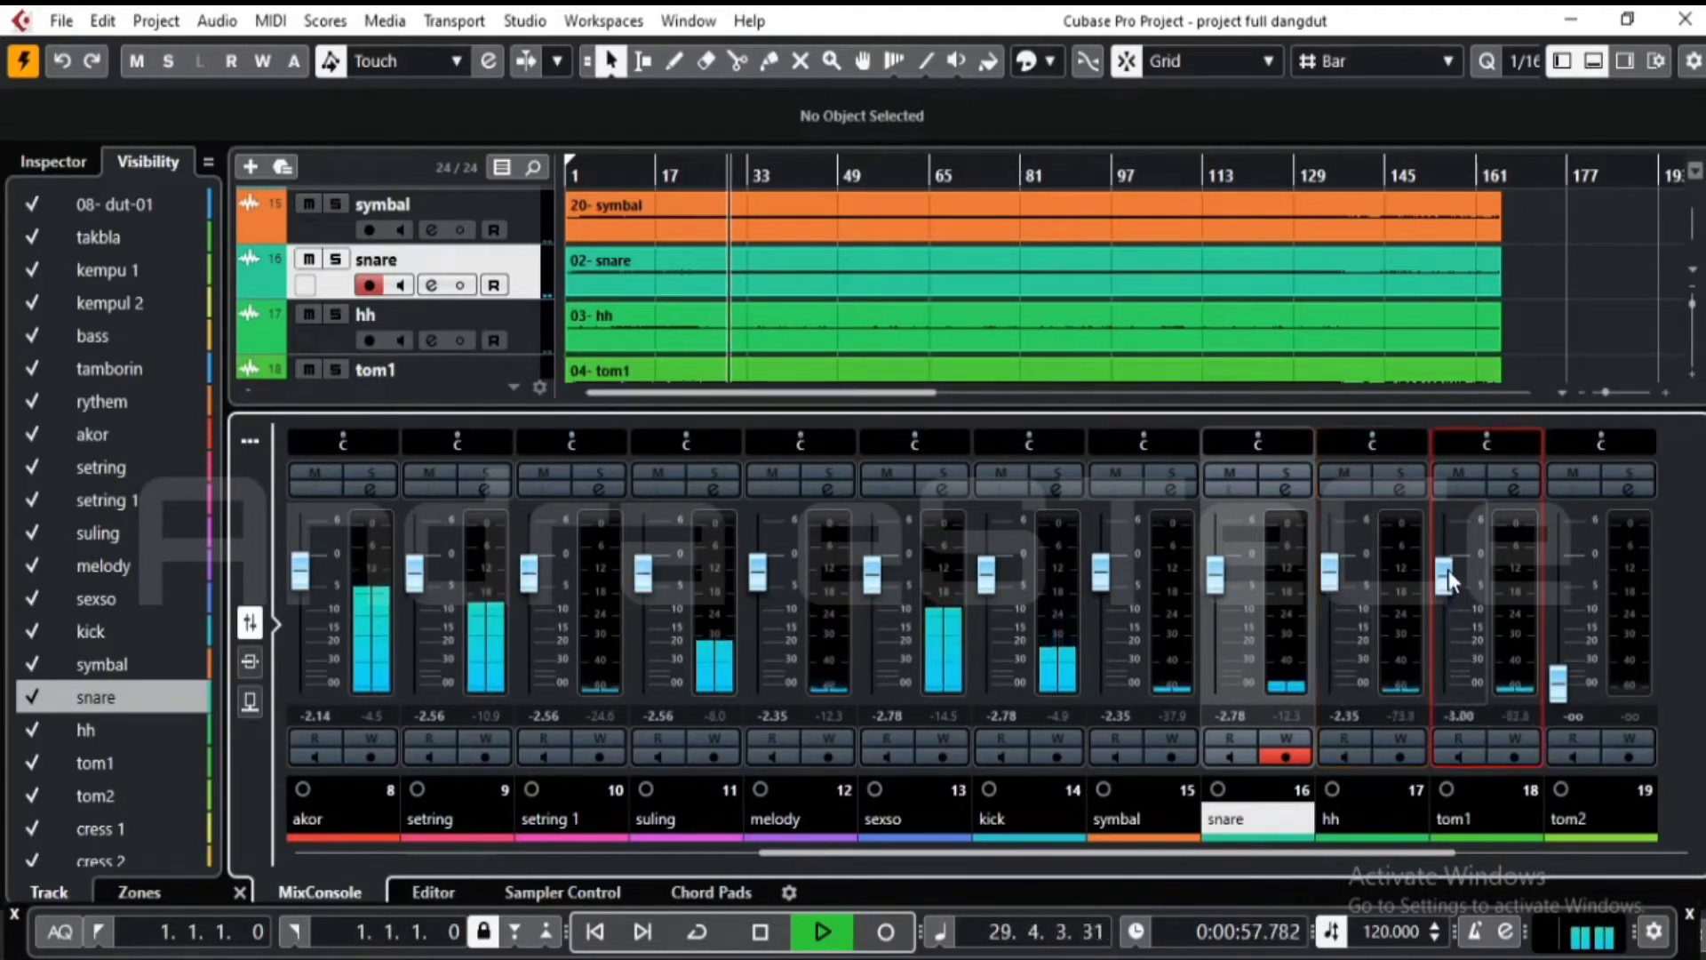
pyautogui.press('space')
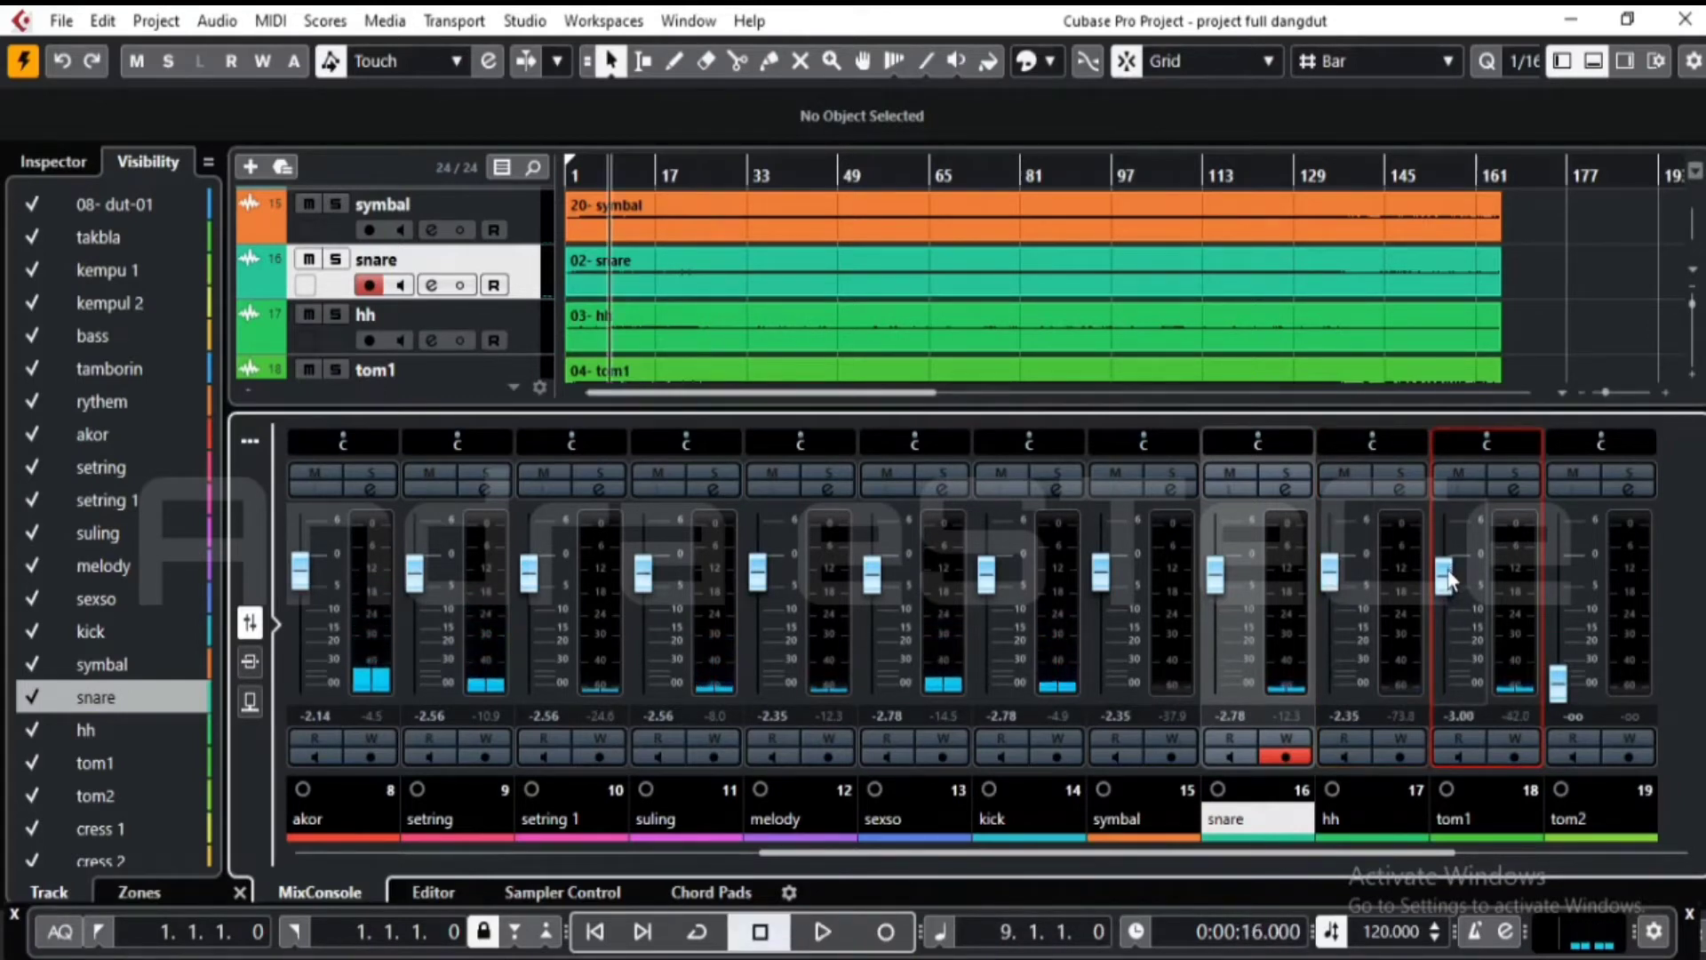
pyautogui.press('space')
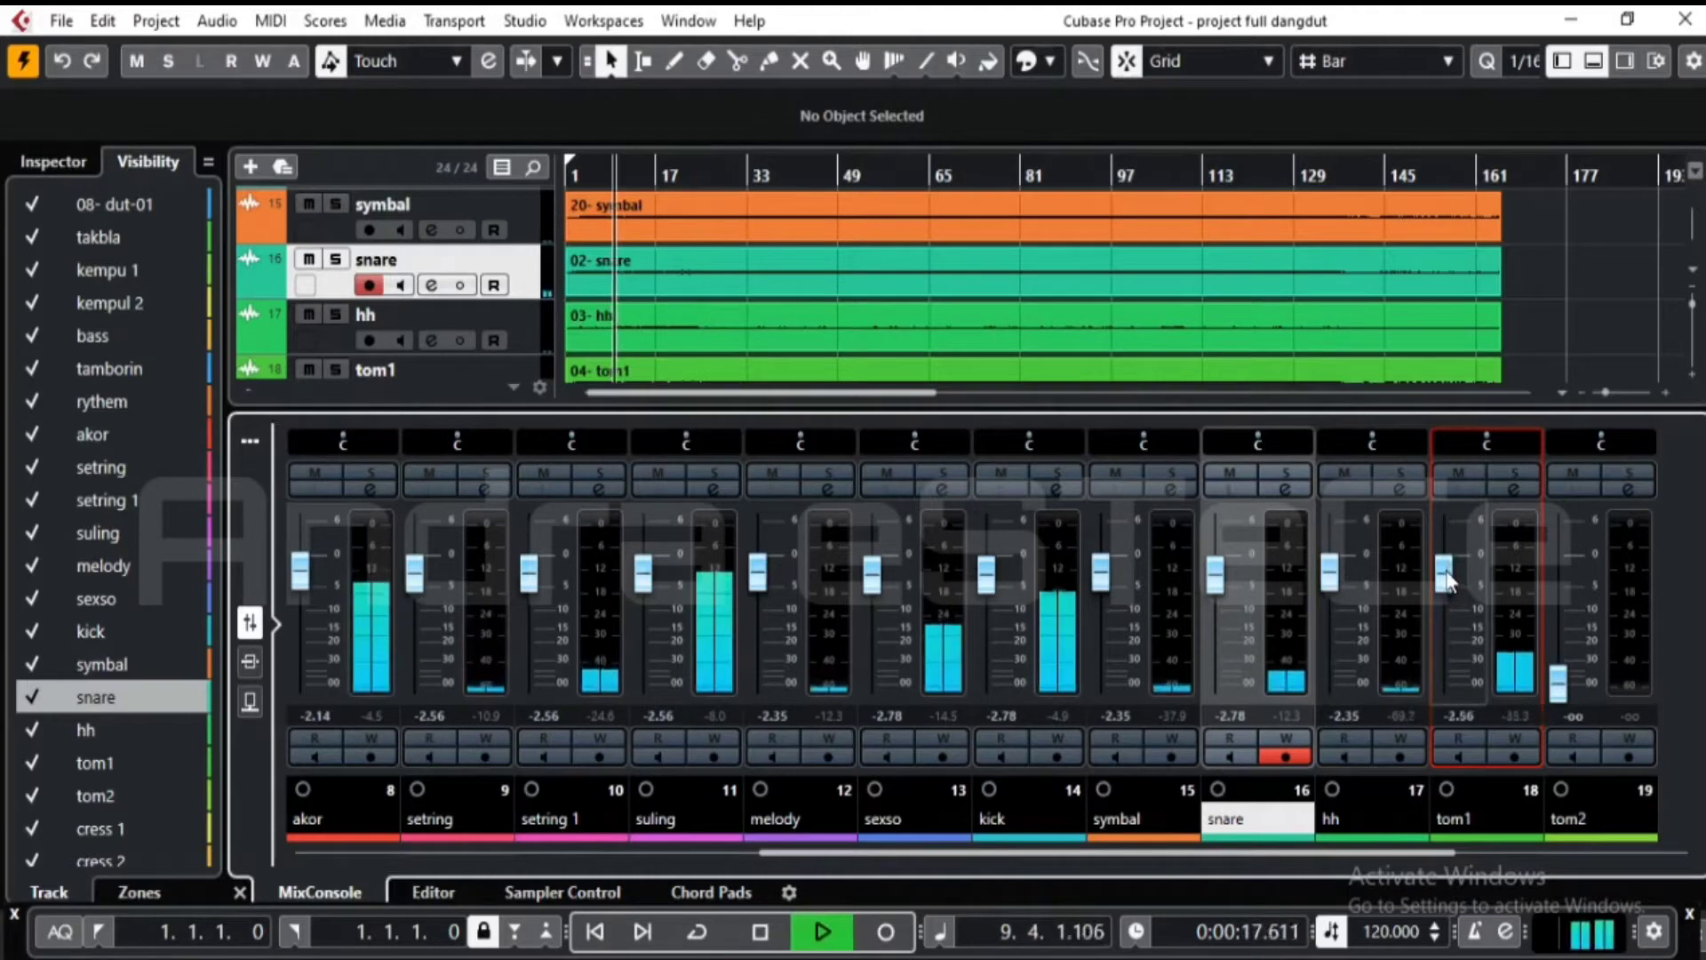
pyautogui.moveTo(1557, 682); pyautogui.dragTo(1558, 562)
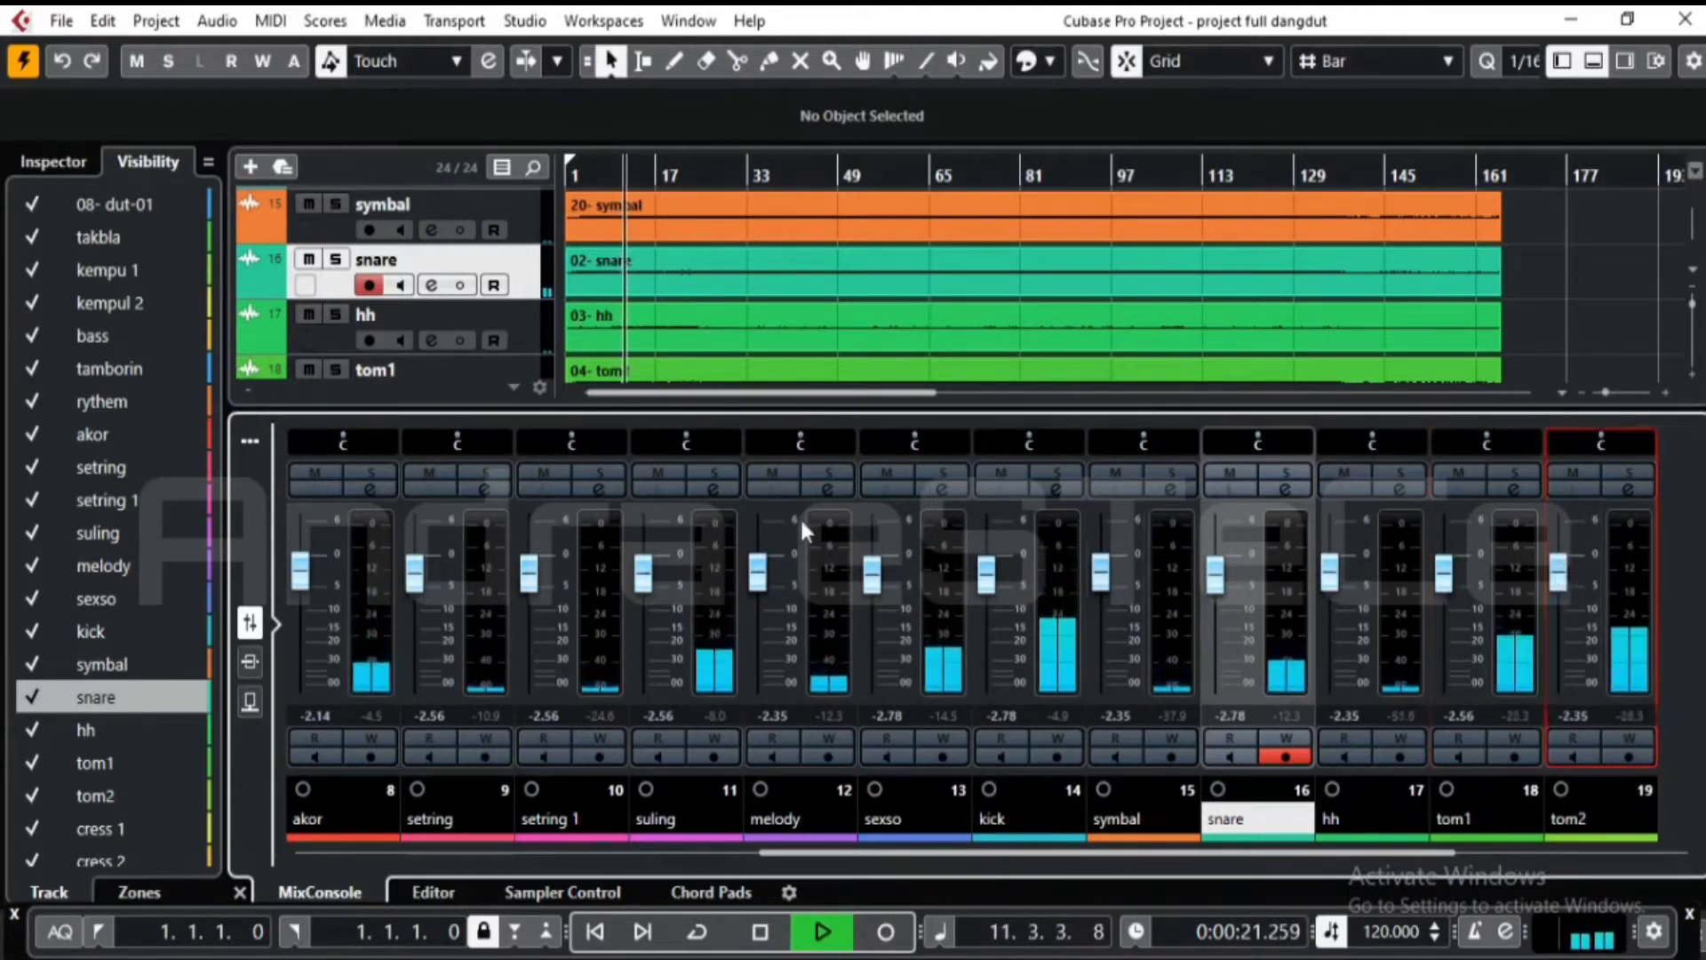
# - Take hh's equalizer out of bypass in its channel settings and enlarge the hh track's height
pyautogui.click(94, 730)
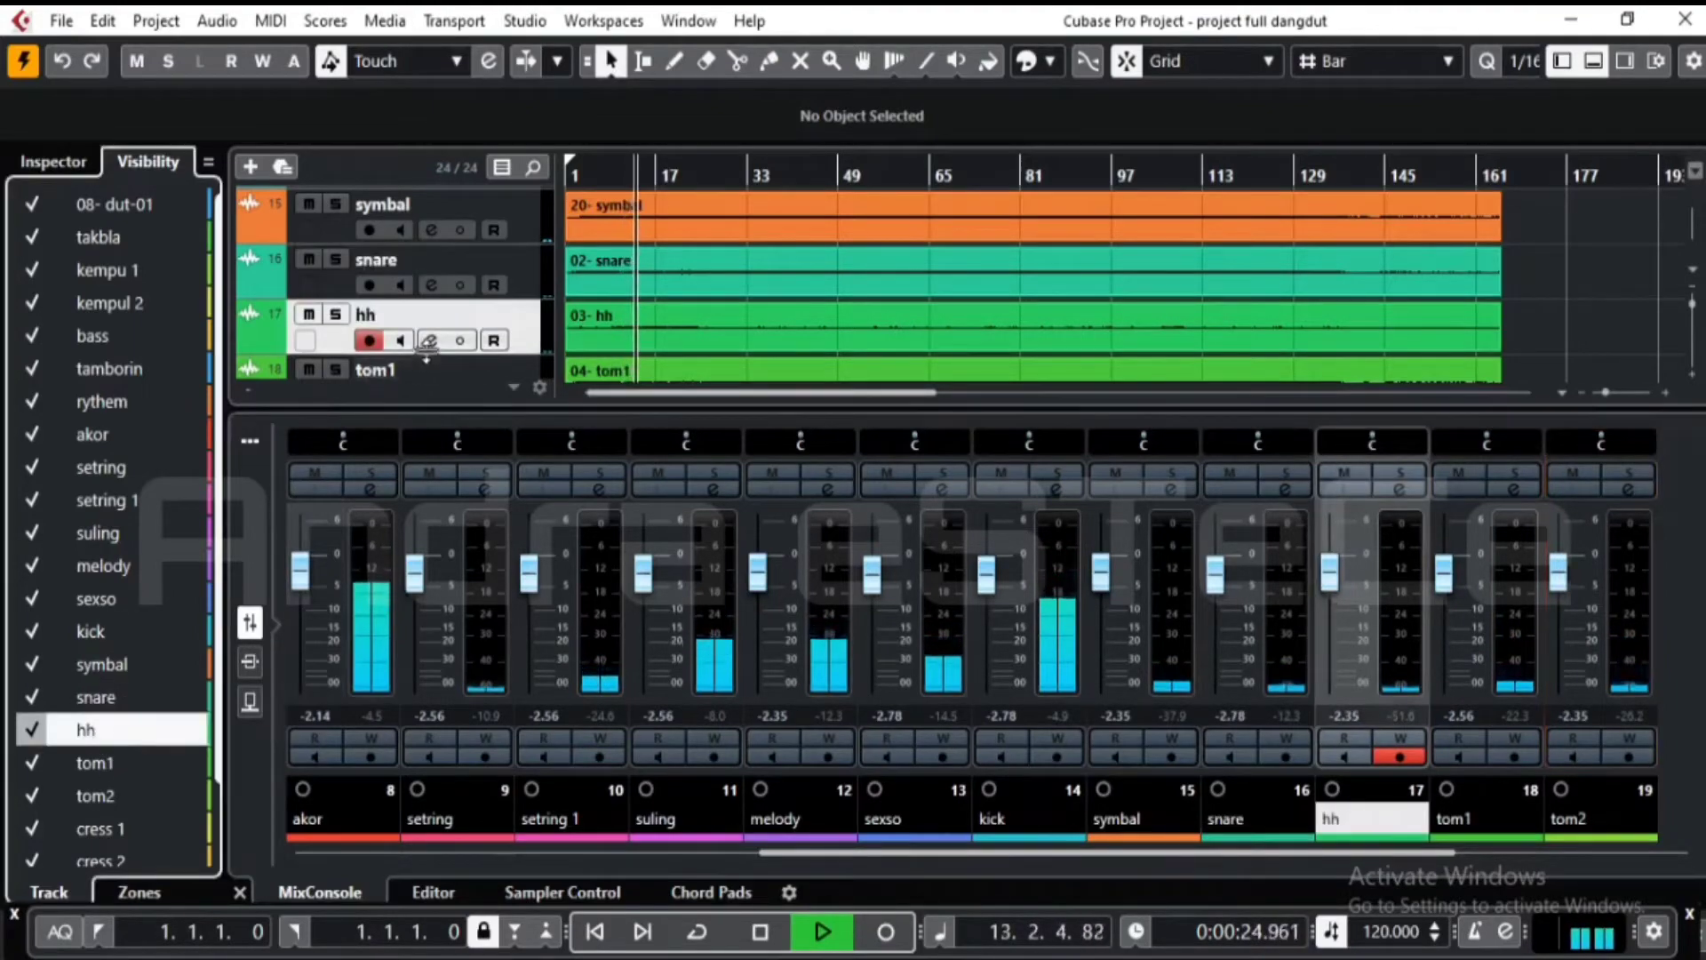
pyautogui.click(431, 341)
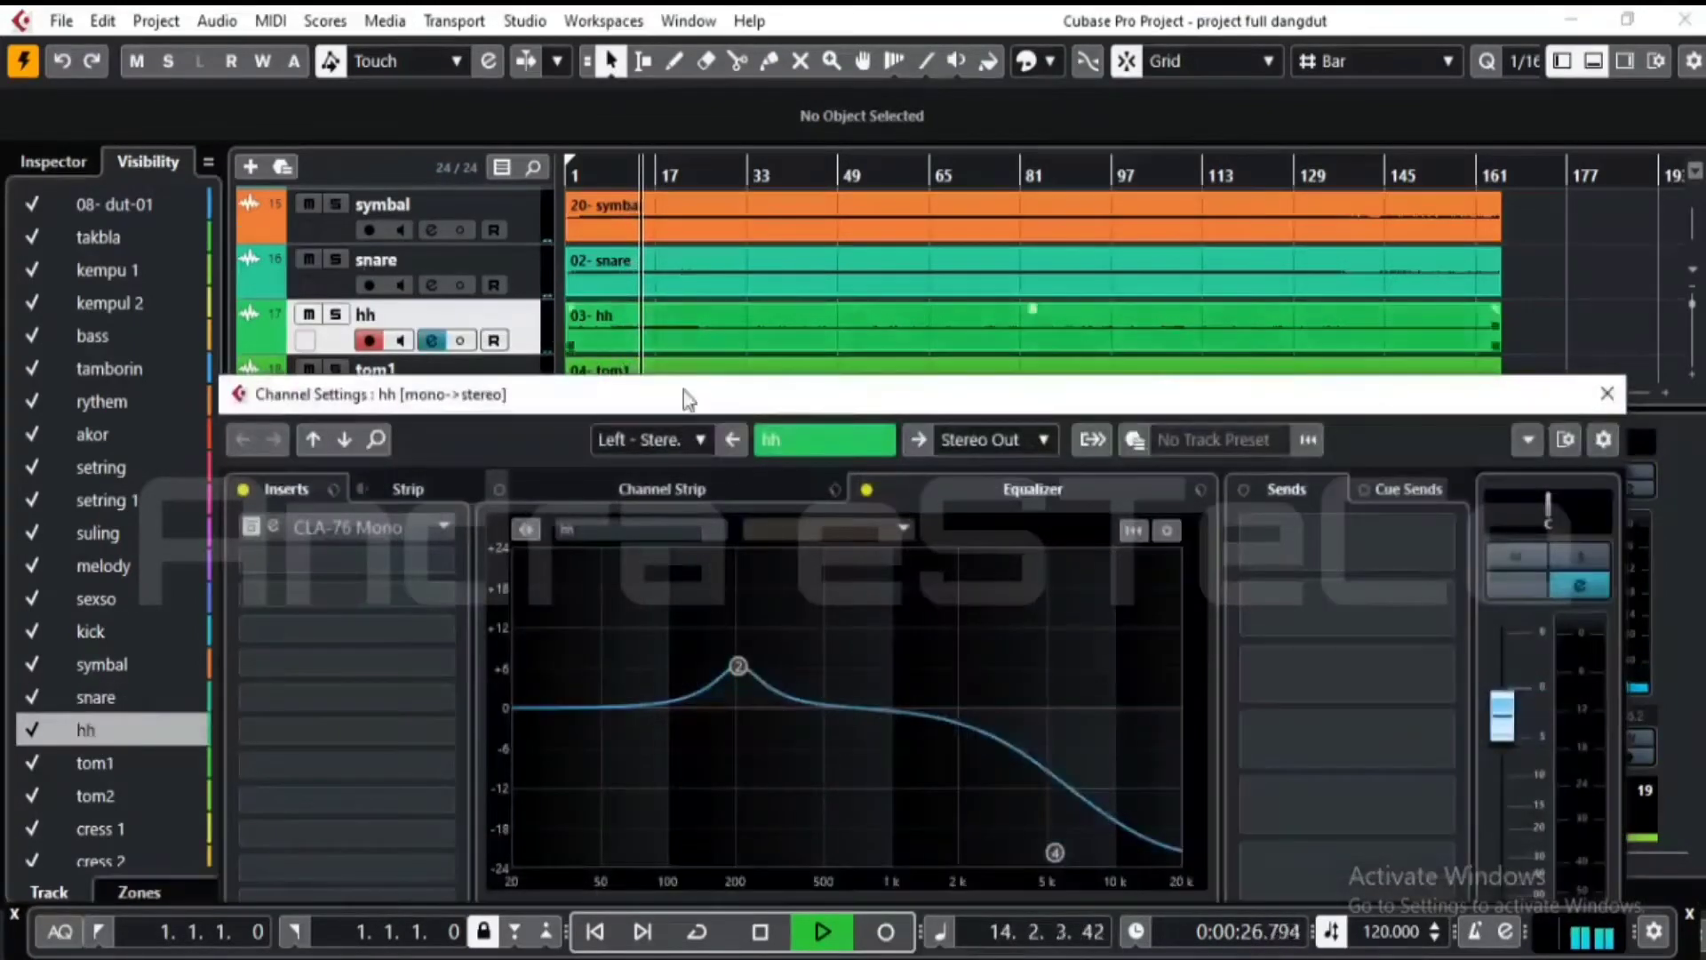
pyautogui.click(865, 488)
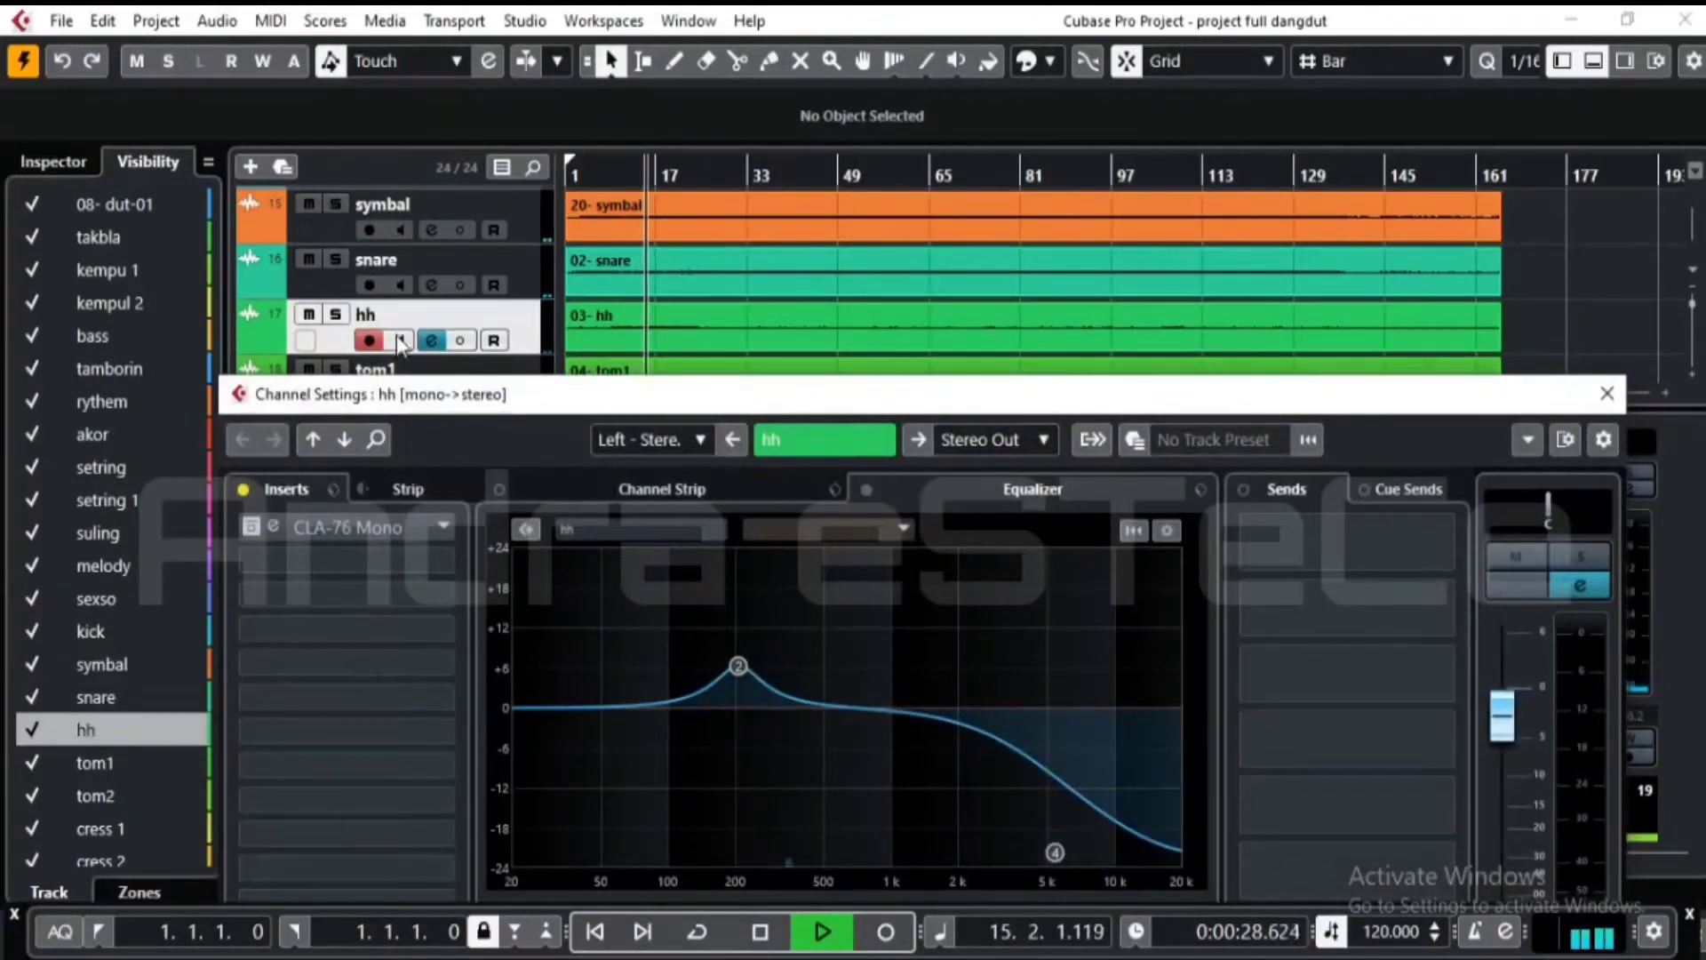
pyautogui.click(332, 351)
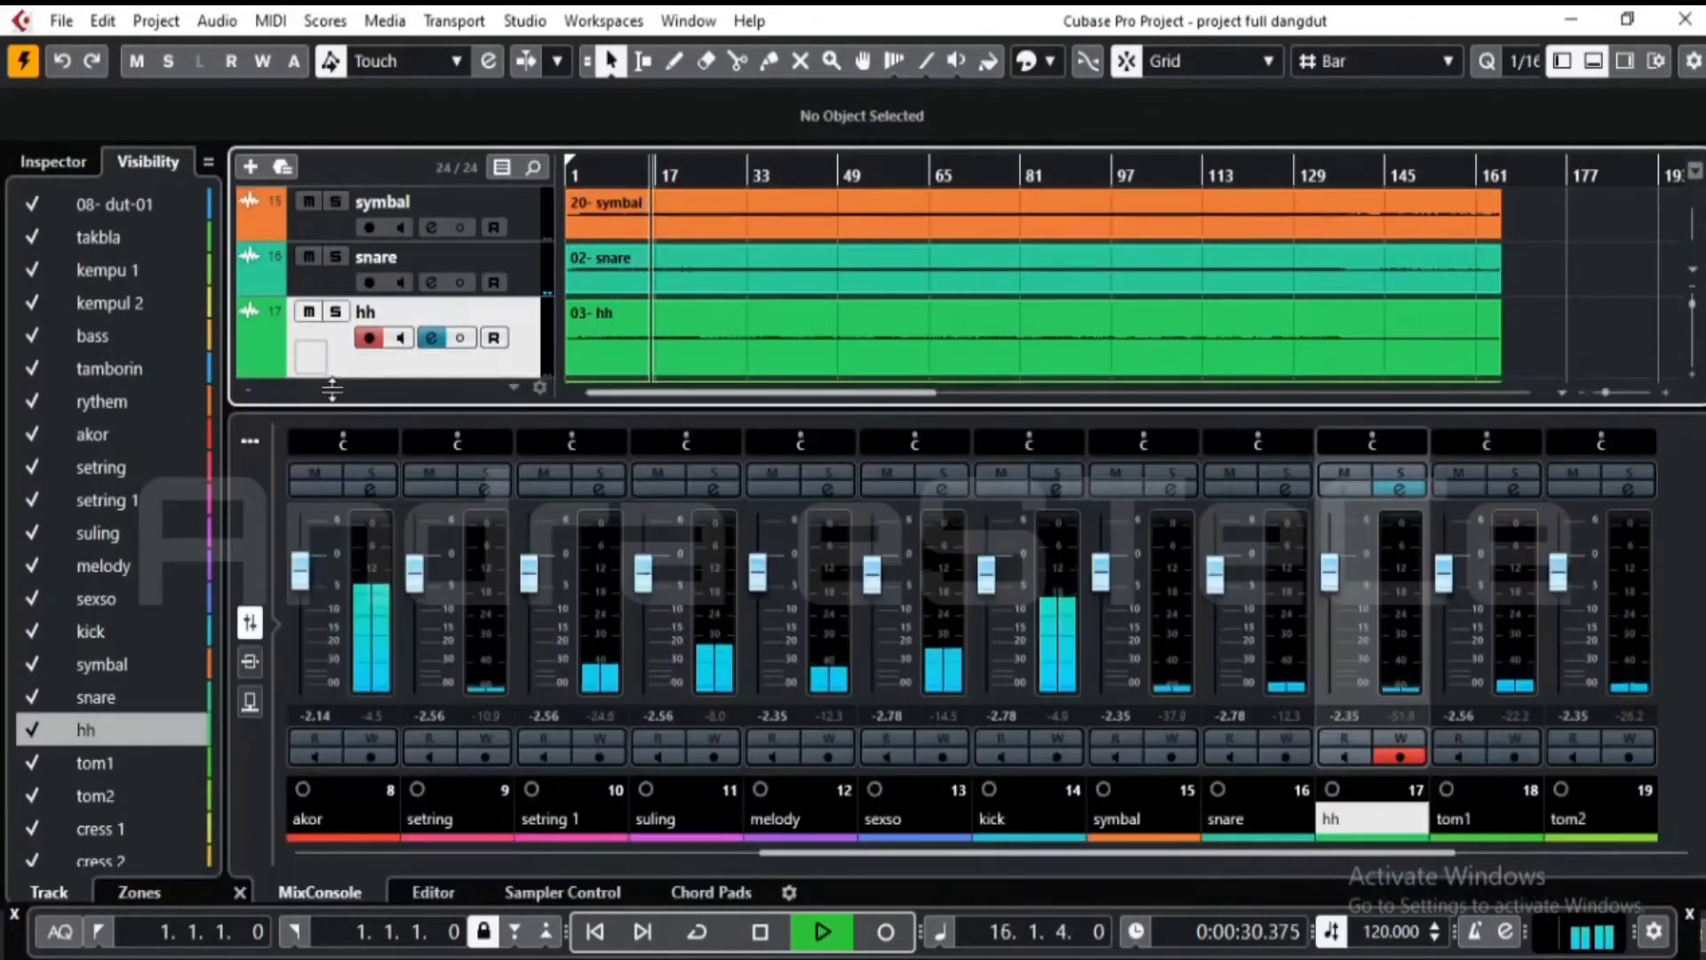
pyautogui.moveTo(332, 355); pyautogui.dragTo(331, 396)
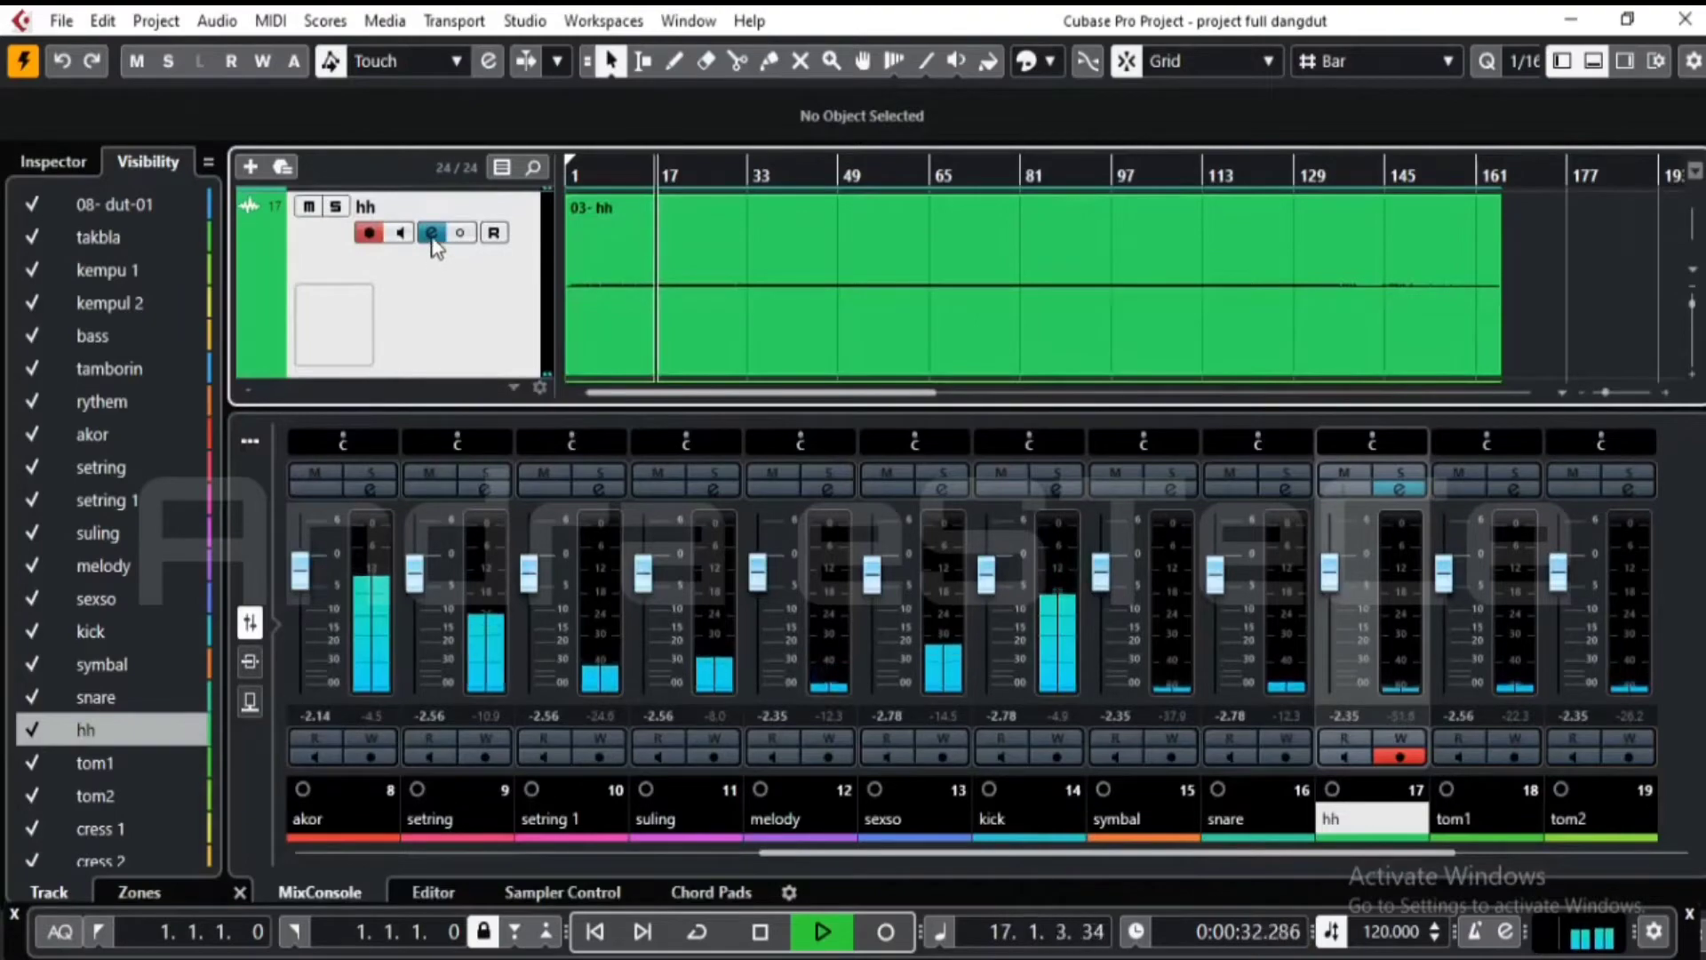
# - Take hh's CLA-76 Mono insert out of bypass in its channel settings and reduce the hh track's height
pyautogui.click(432, 234)
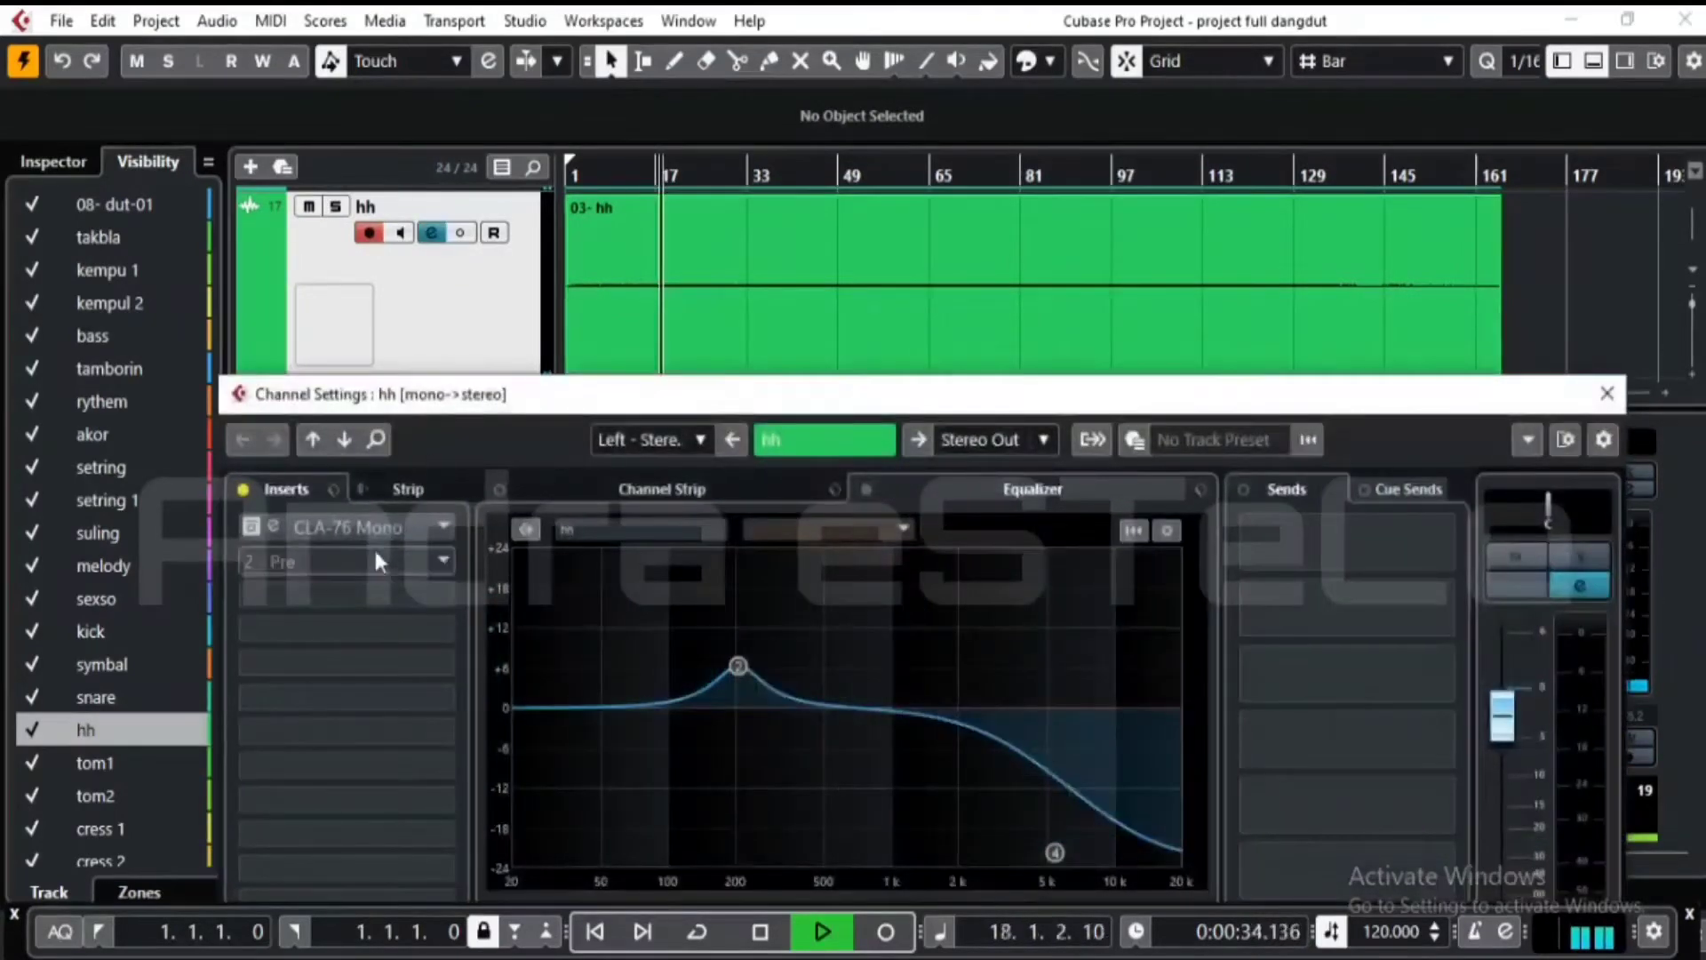
pyautogui.click(250, 533)
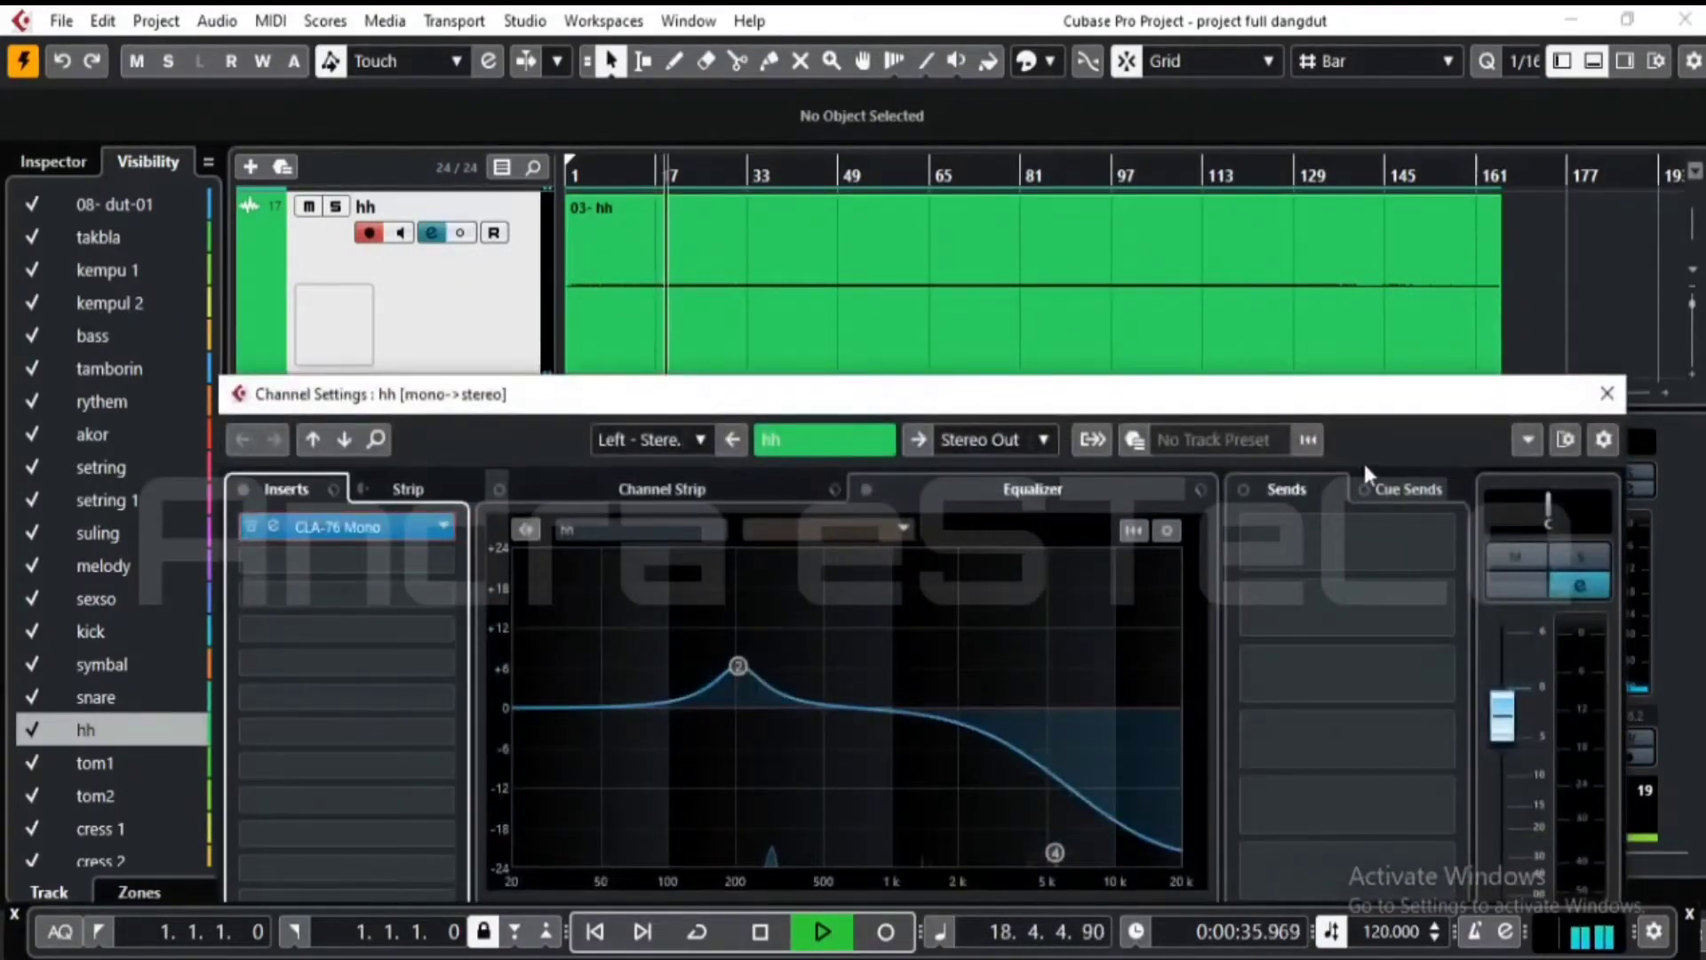
pyautogui.click(1615, 391)
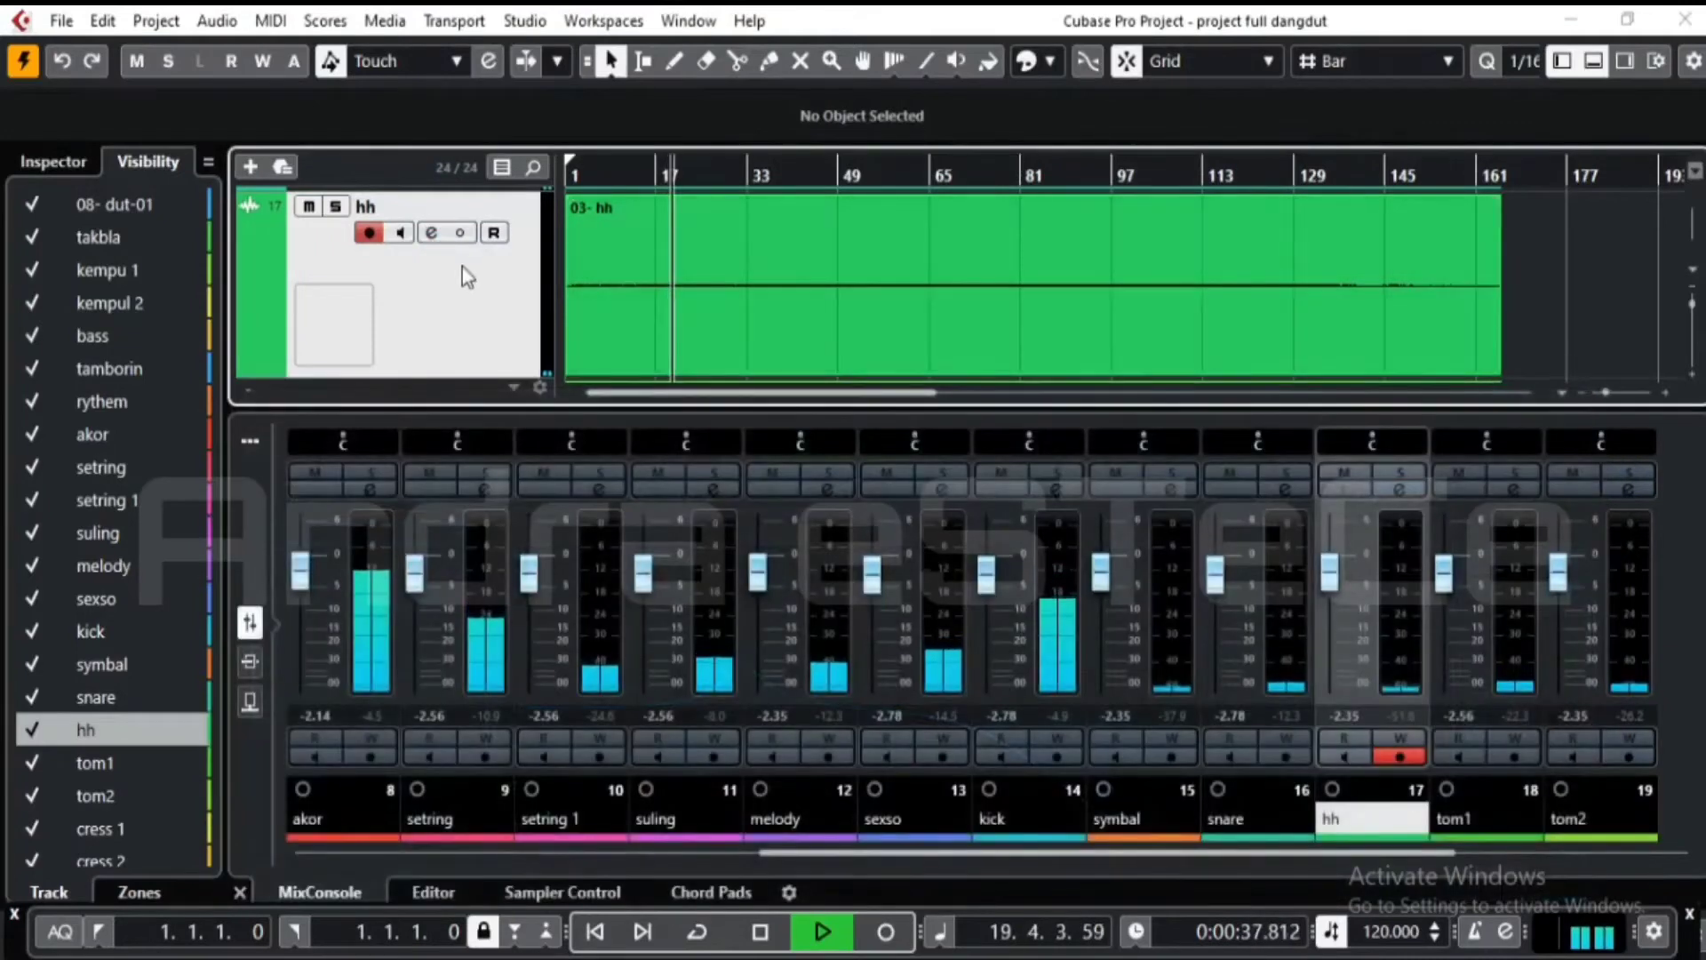
pyautogui.moveTo(414, 373); pyautogui.dragTo(426, 254)
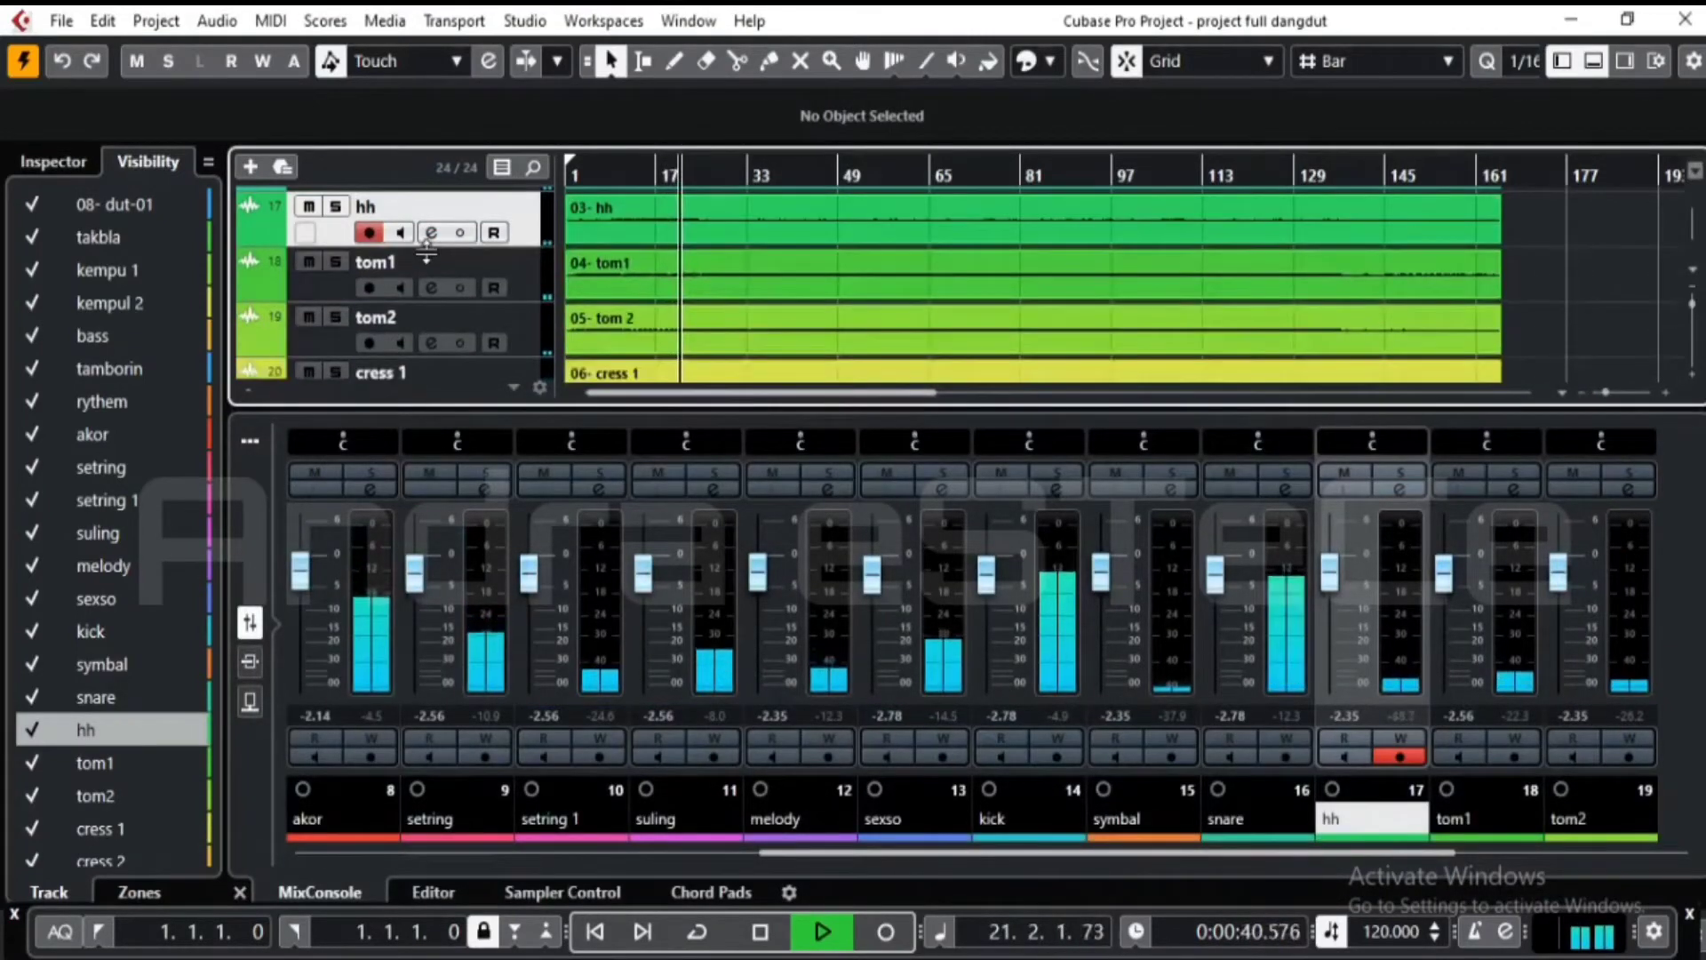
# - Enlarge the tom1 track and take its equalizer out of bypass in its channel settings
pyautogui.click(345, 285)
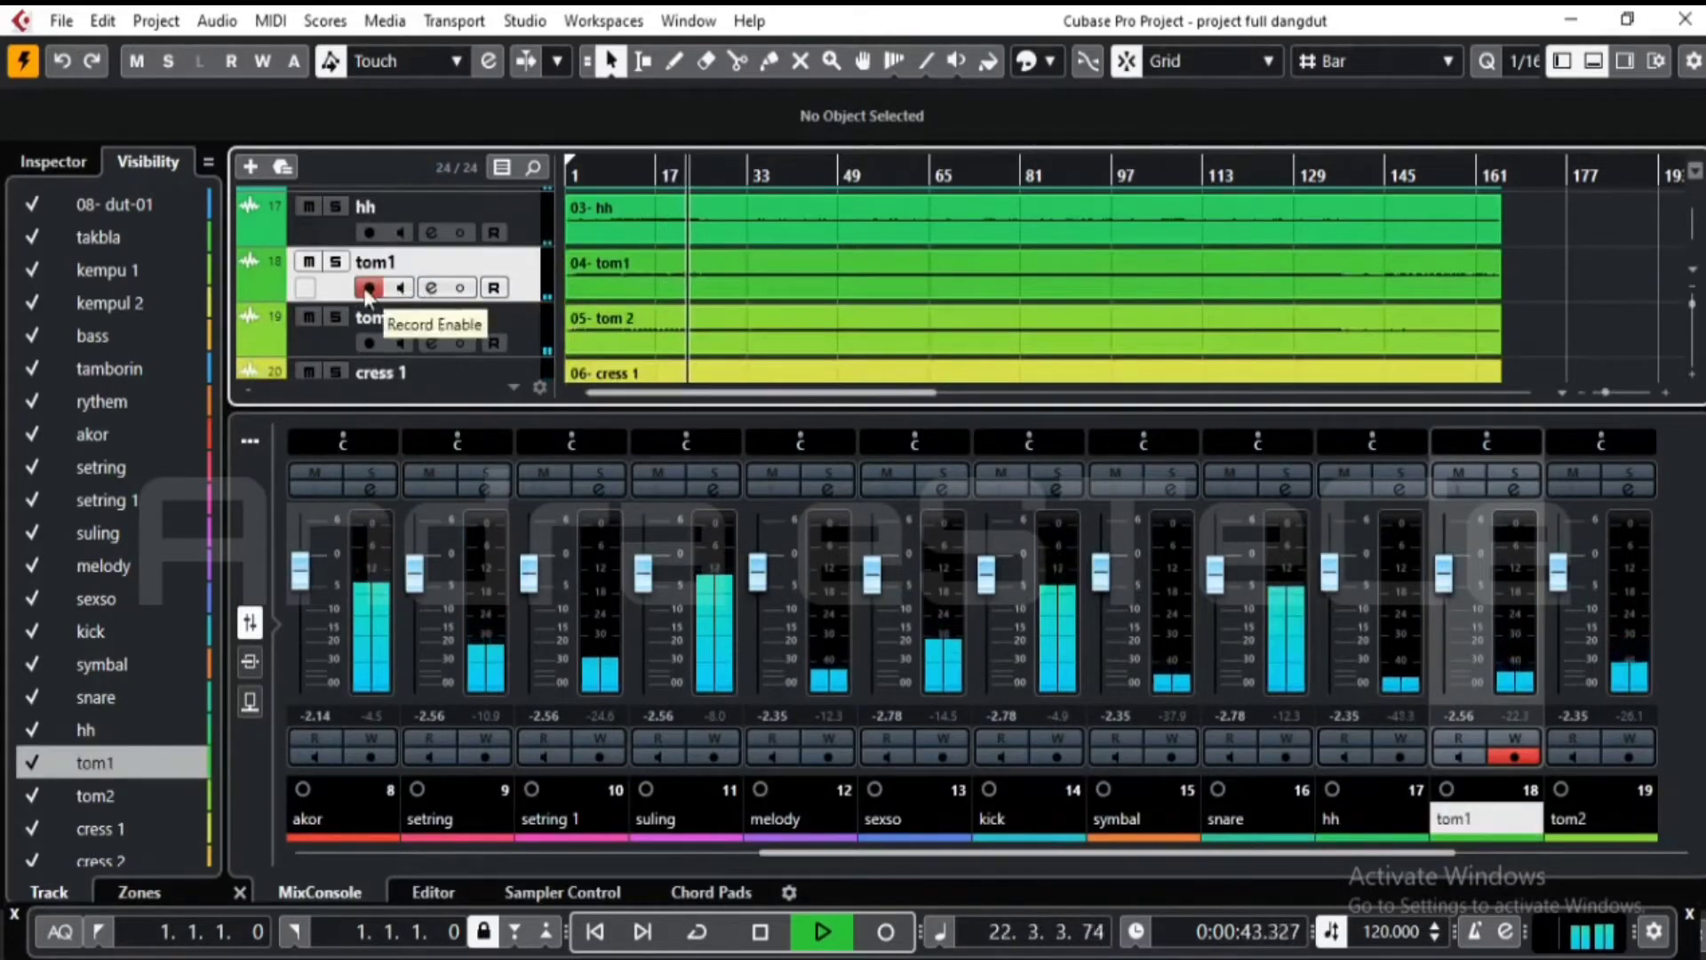
pyautogui.moveTo(342, 298); pyautogui.dragTo(344, 355)
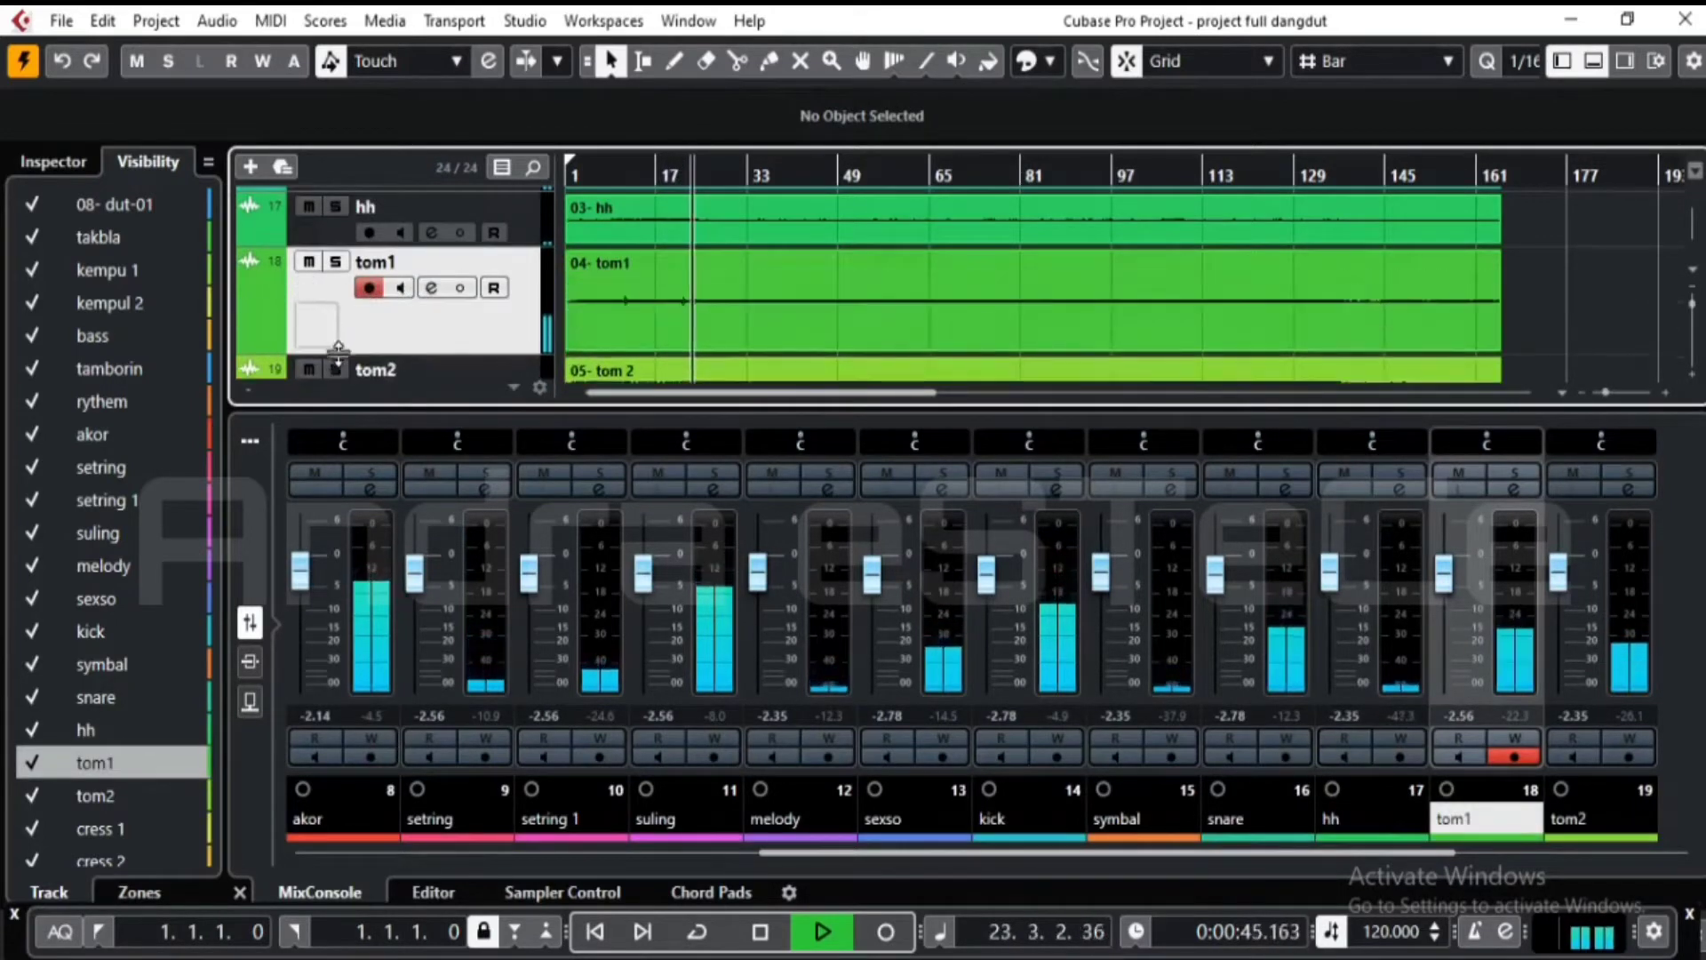
pyautogui.click(433, 288)
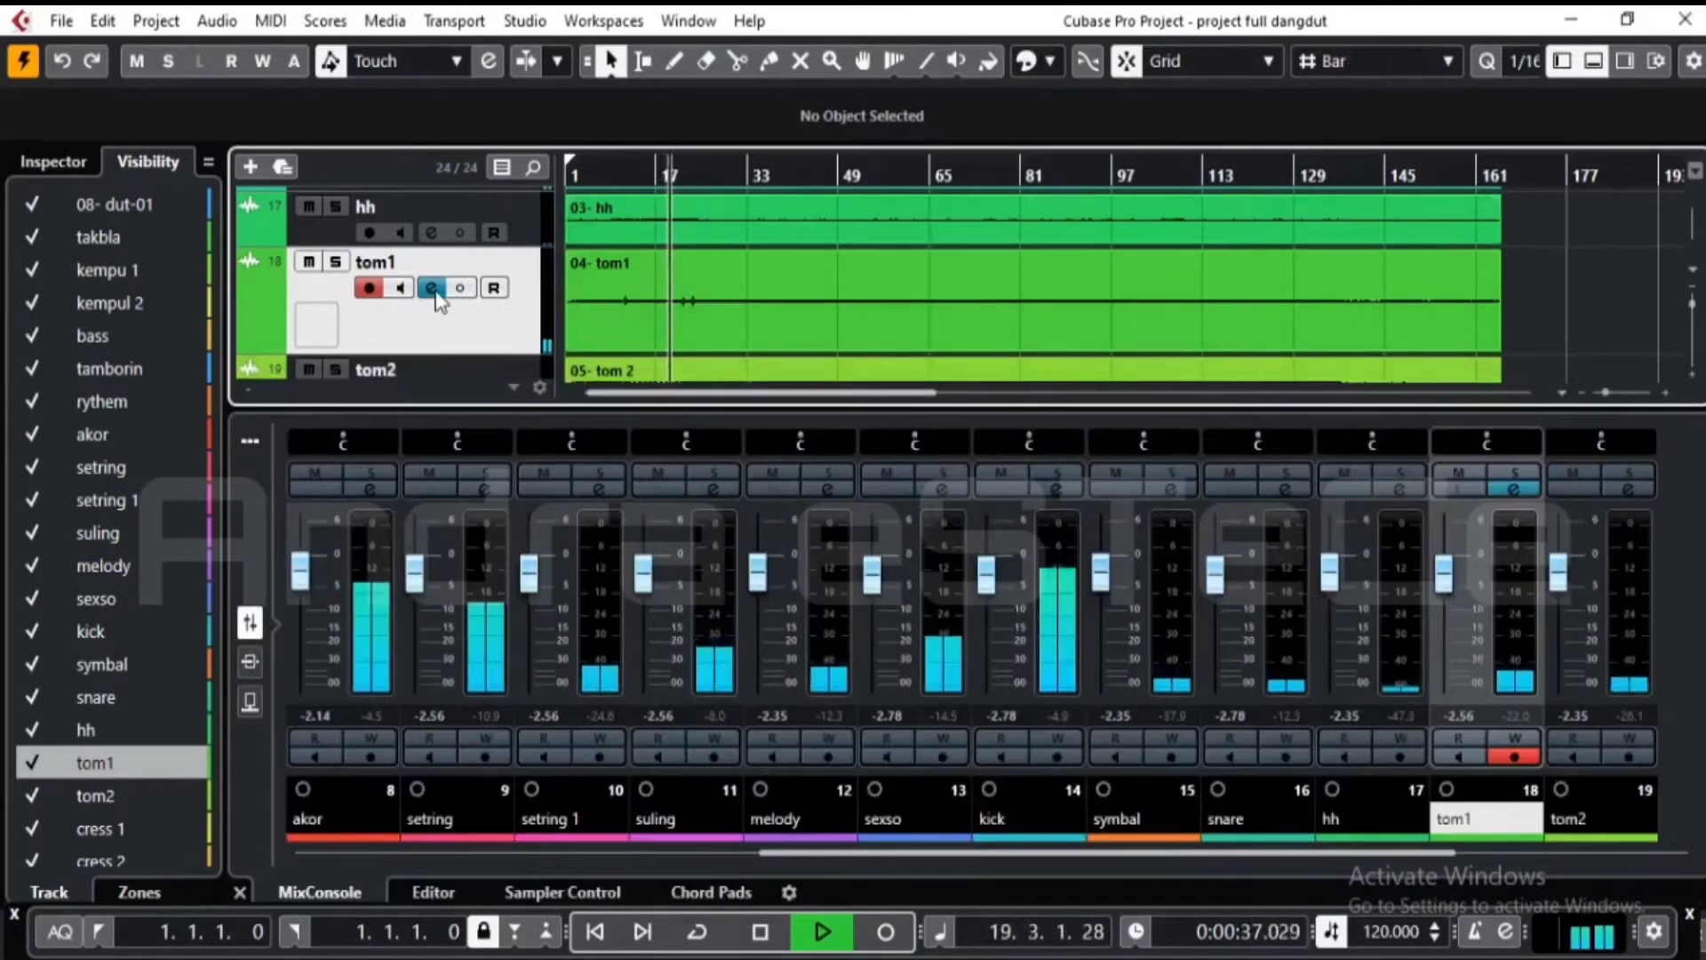
pyautogui.click(434, 290)
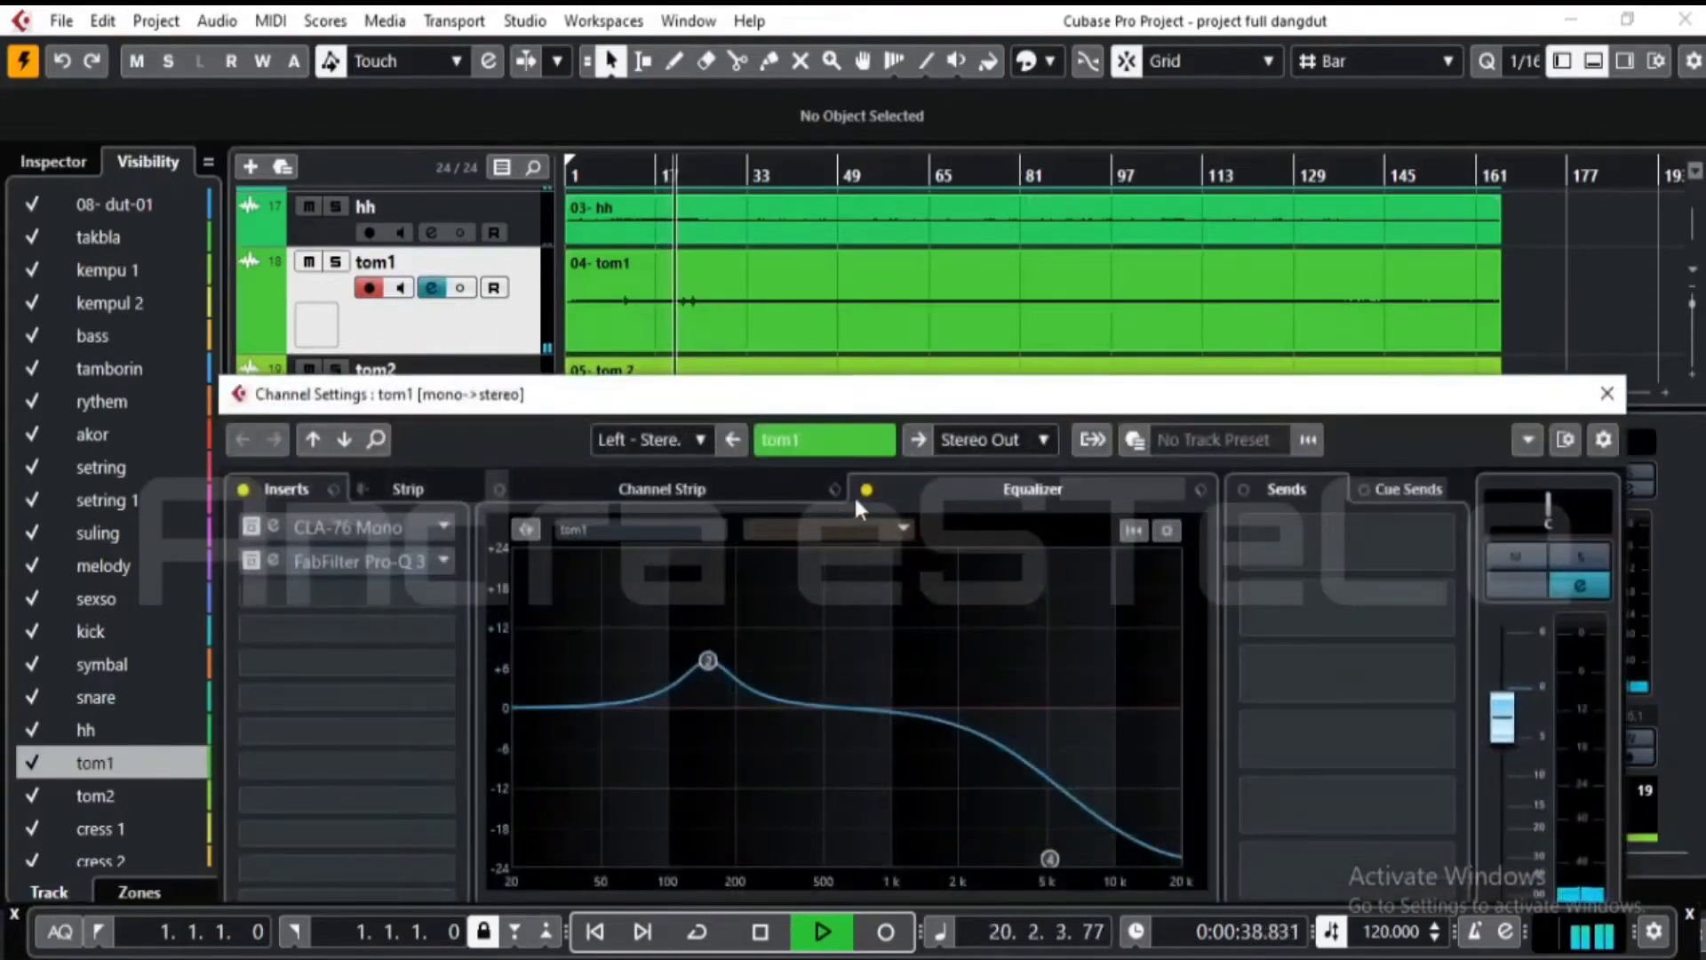
pyautogui.click(864, 489)
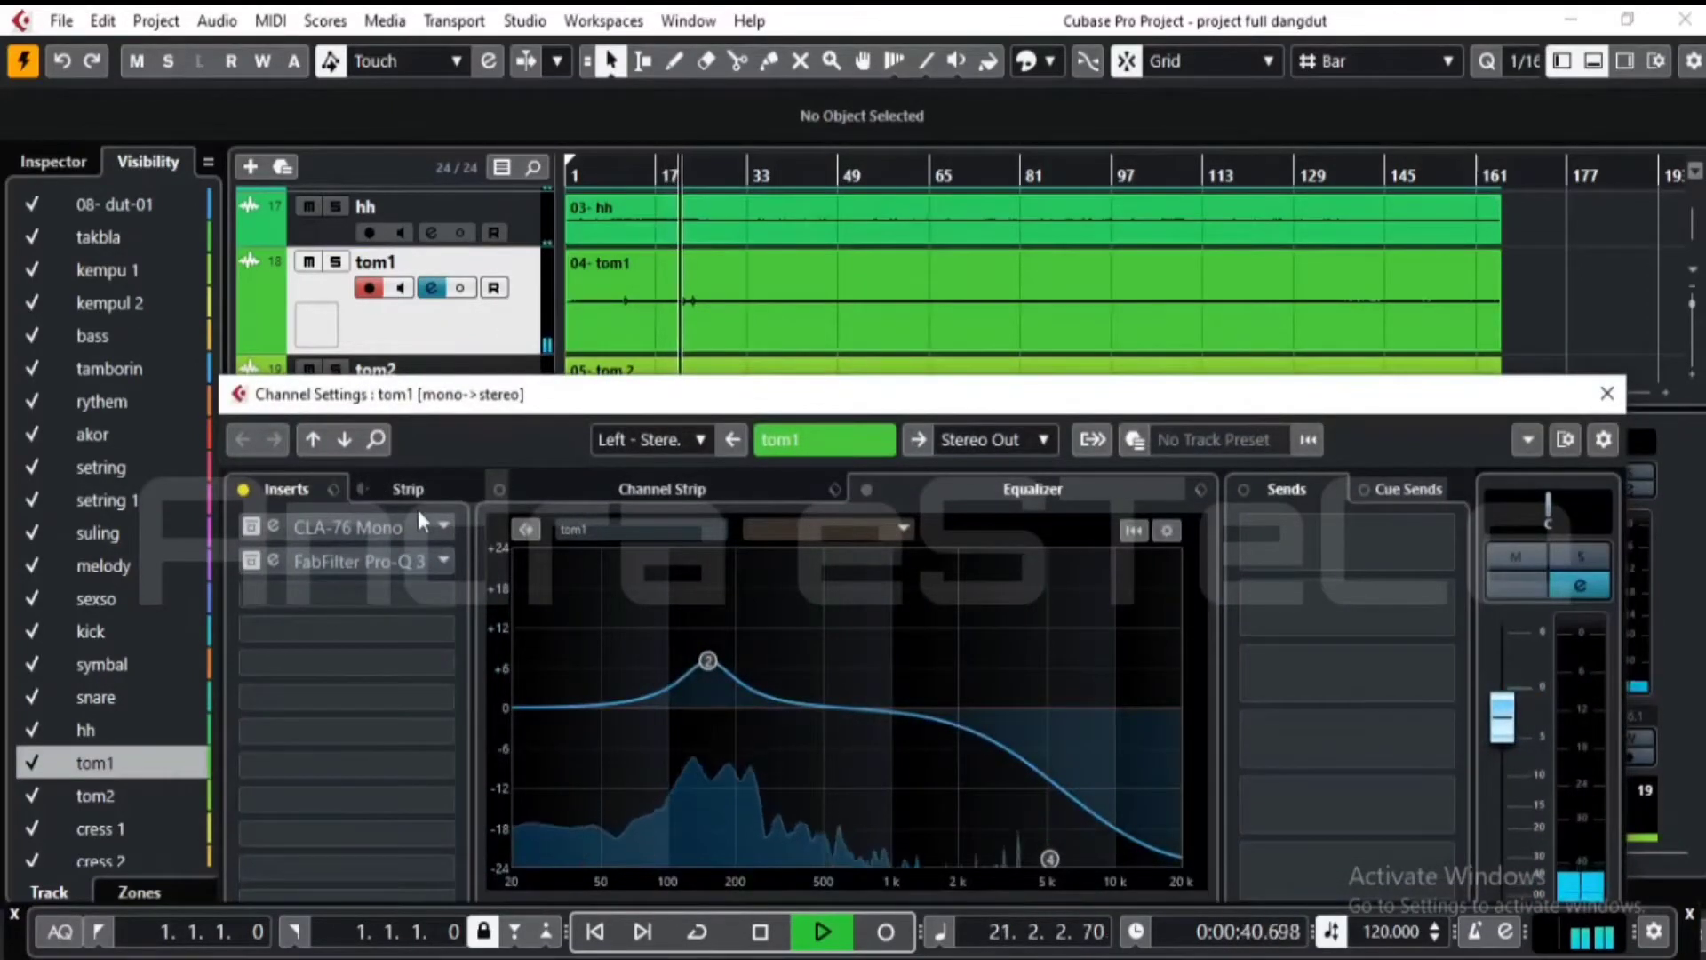
# - Take tom1's CLA-76 Mono and FabFilter Pro-Q 3 inserts out of bypass, close the plug-in and reduce the track's height
pyautogui.click(257, 530)
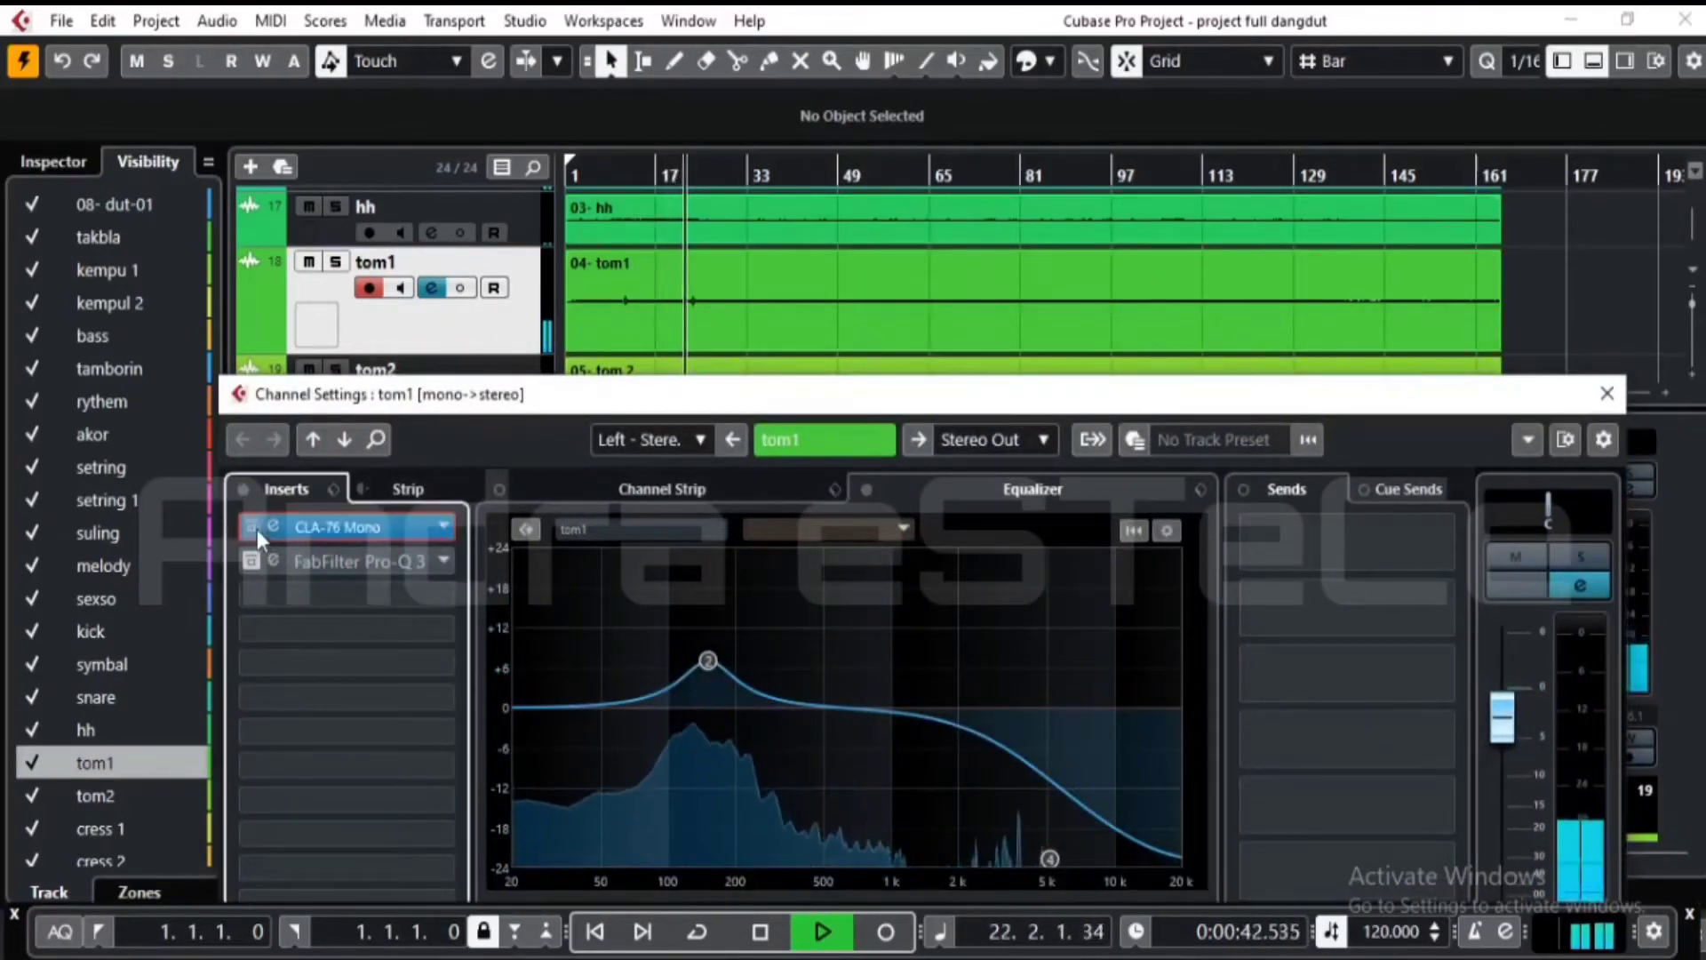
pyautogui.click(245, 563)
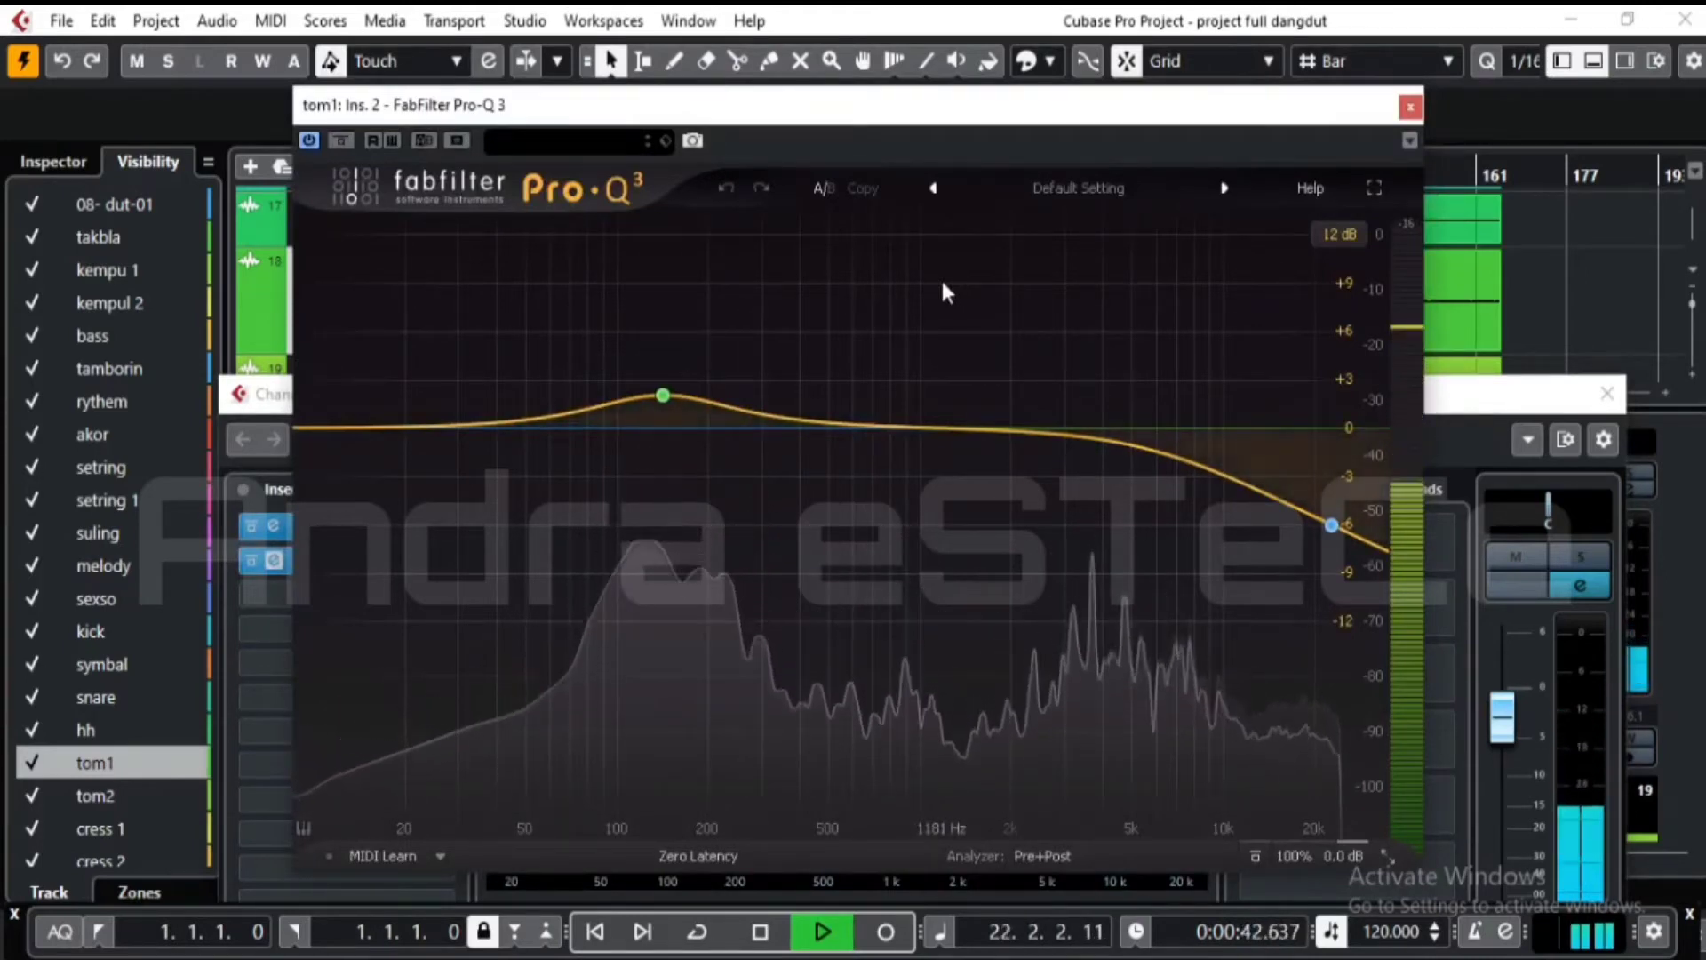
pyautogui.click(1410, 107)
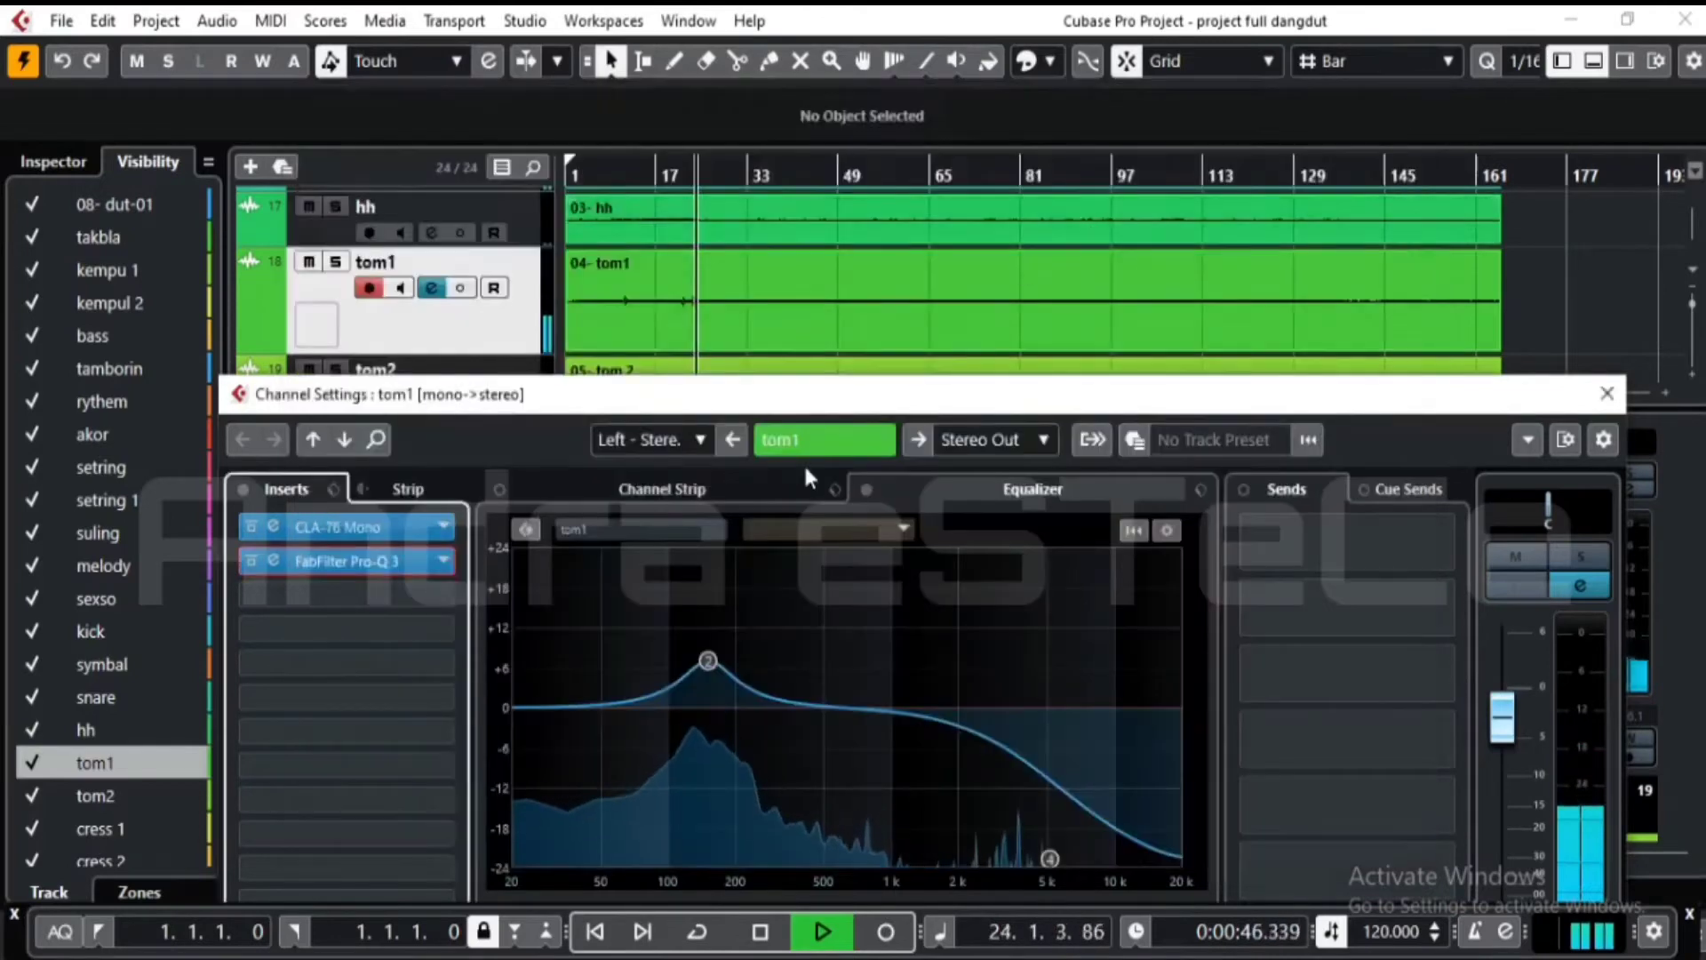
pyautogui.moveTo(472, 347); pyautogui.dragTo(472, 303)
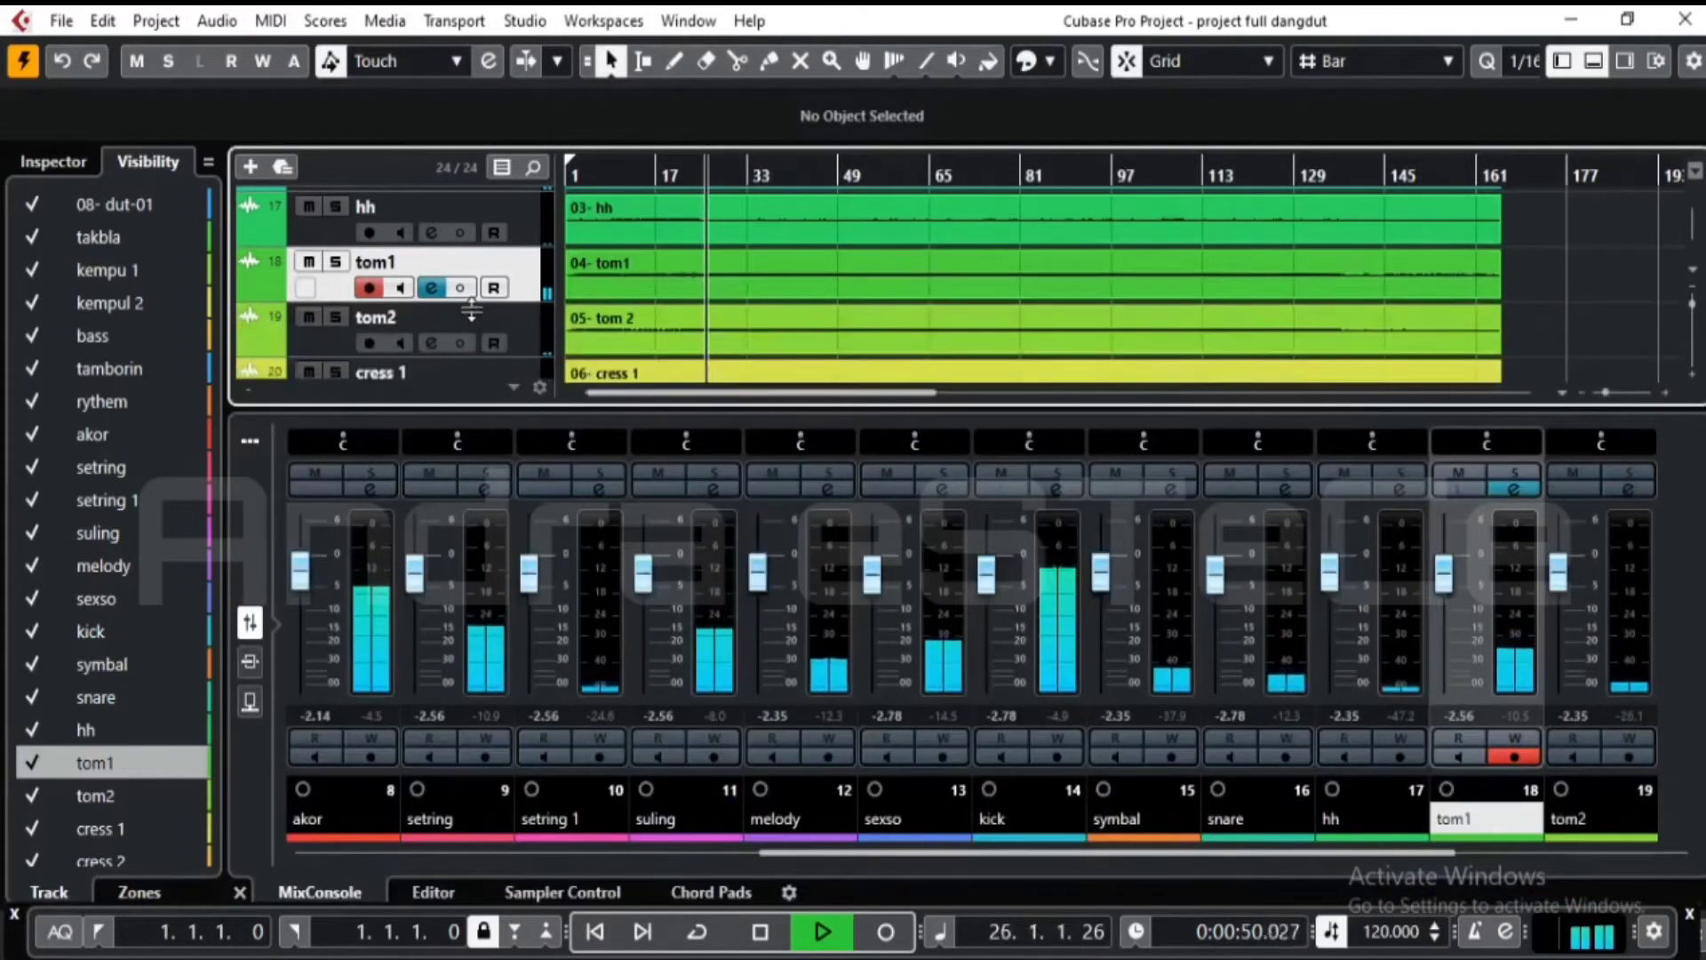
# - Select tom2, move its channel settings window lower and enlarge the tom2 track
pyautogui.click(342, 334)
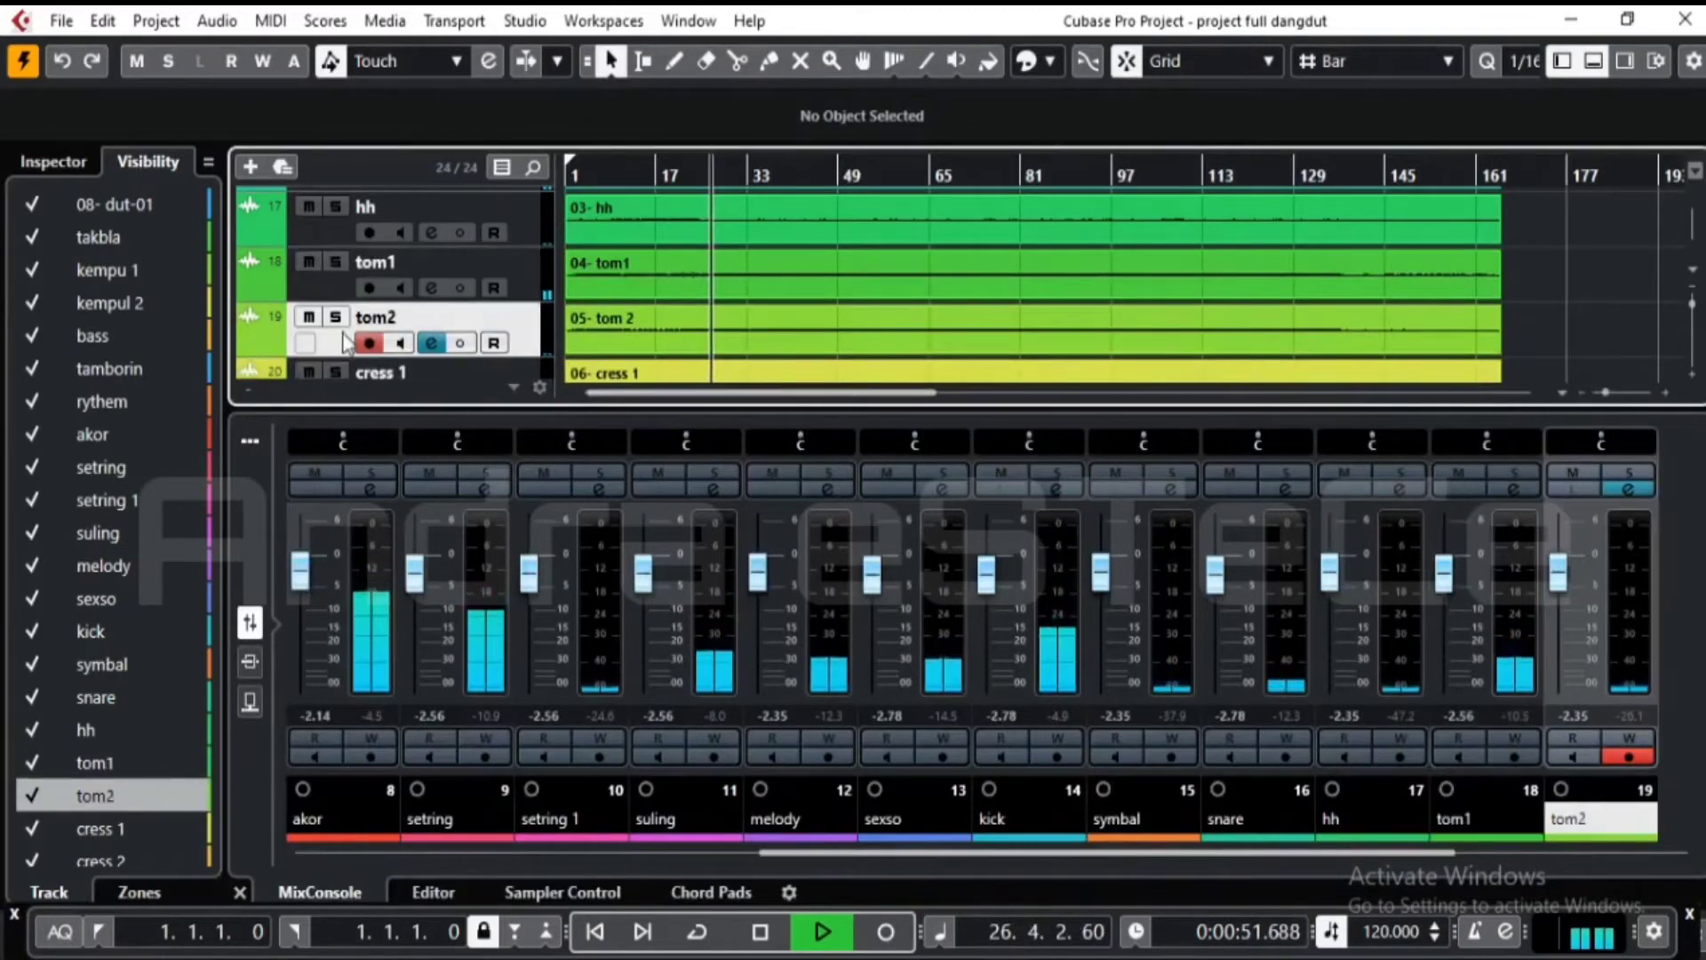
pyautogui.click(431, 343)
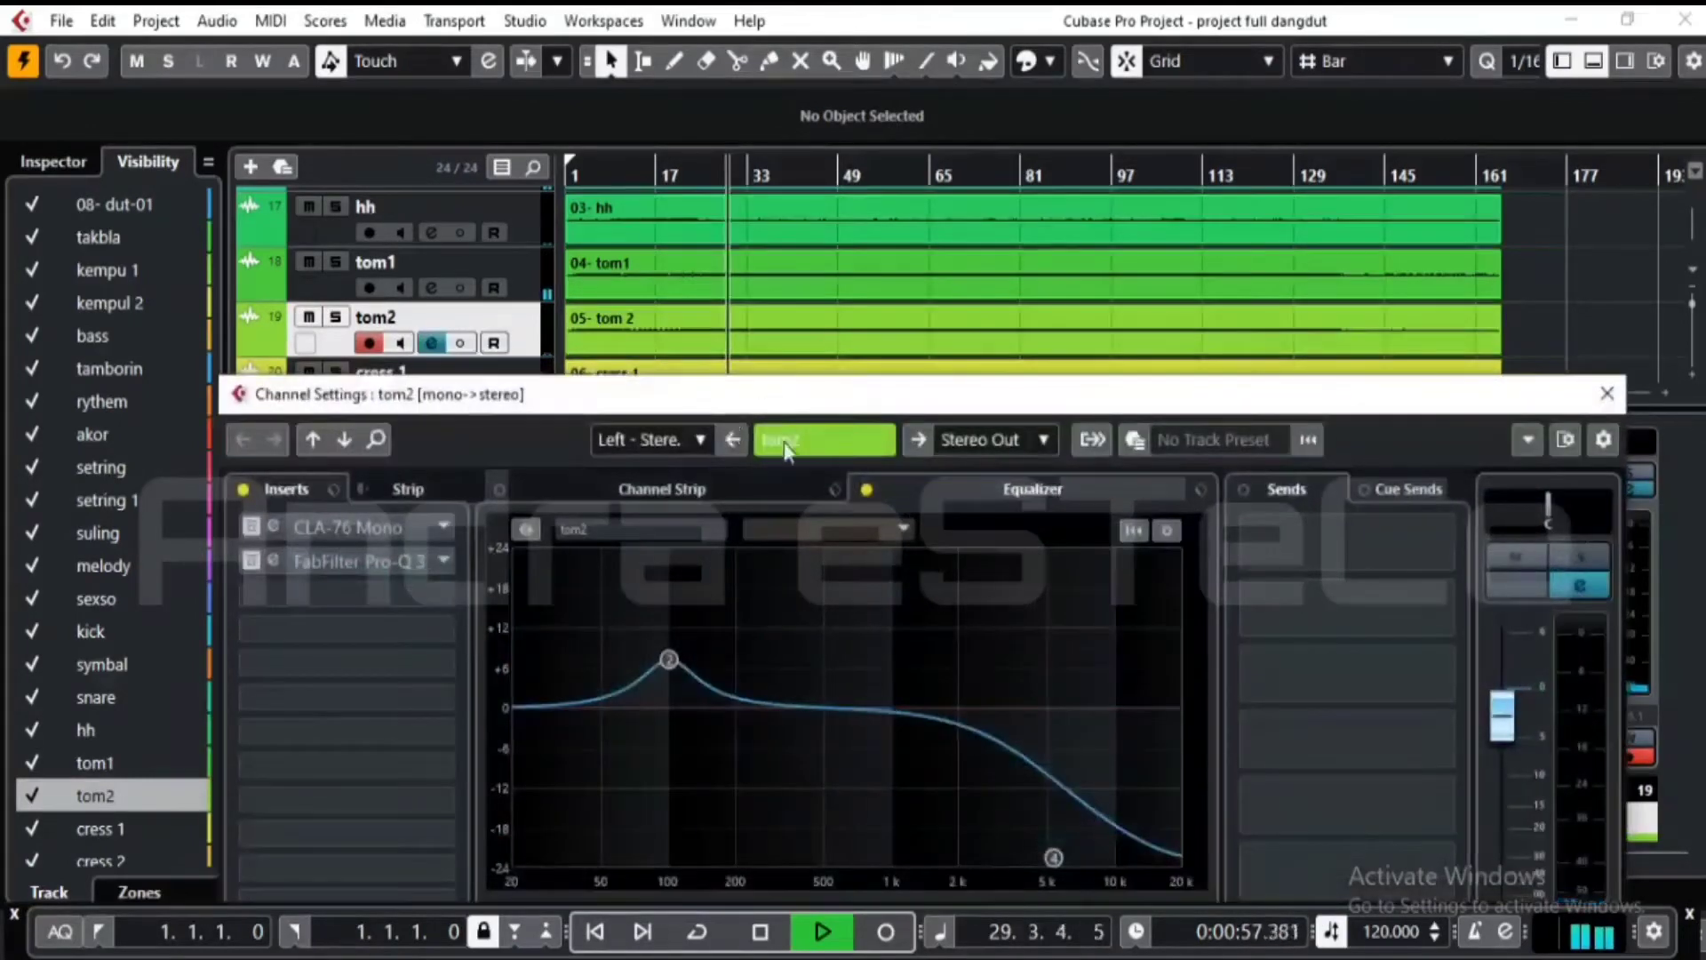
pyautogui.moveTo(760, 395); pyautogui.dragTo(744, 454)
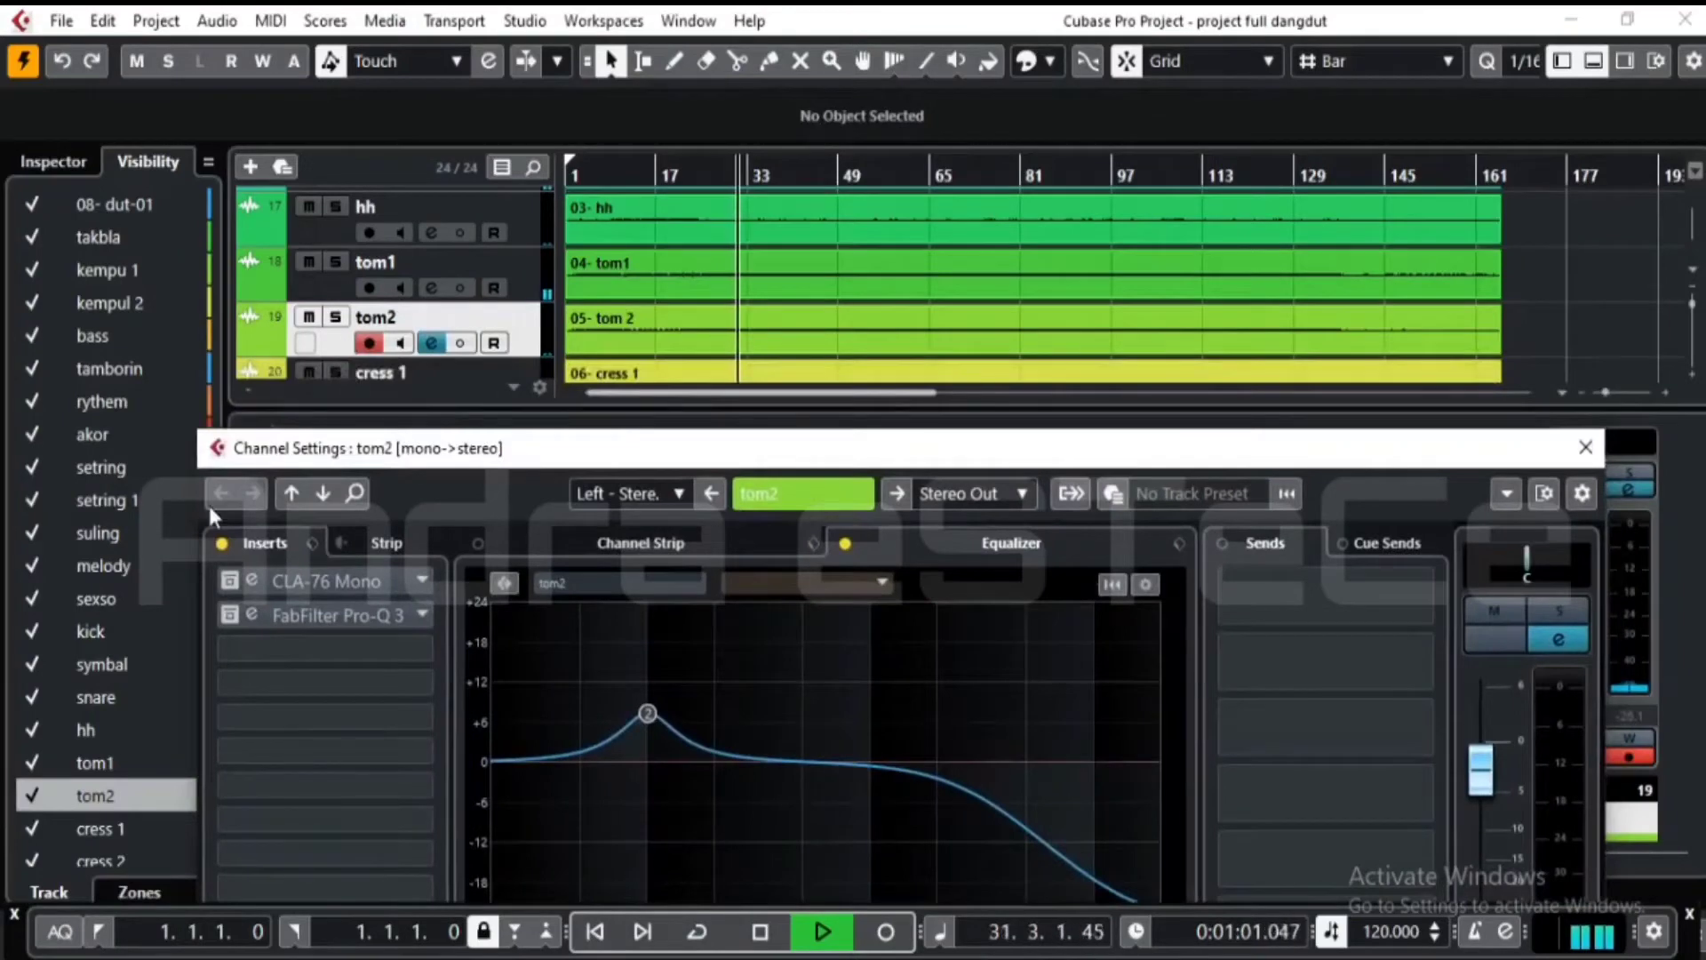
pyautogui.click(113, 830)
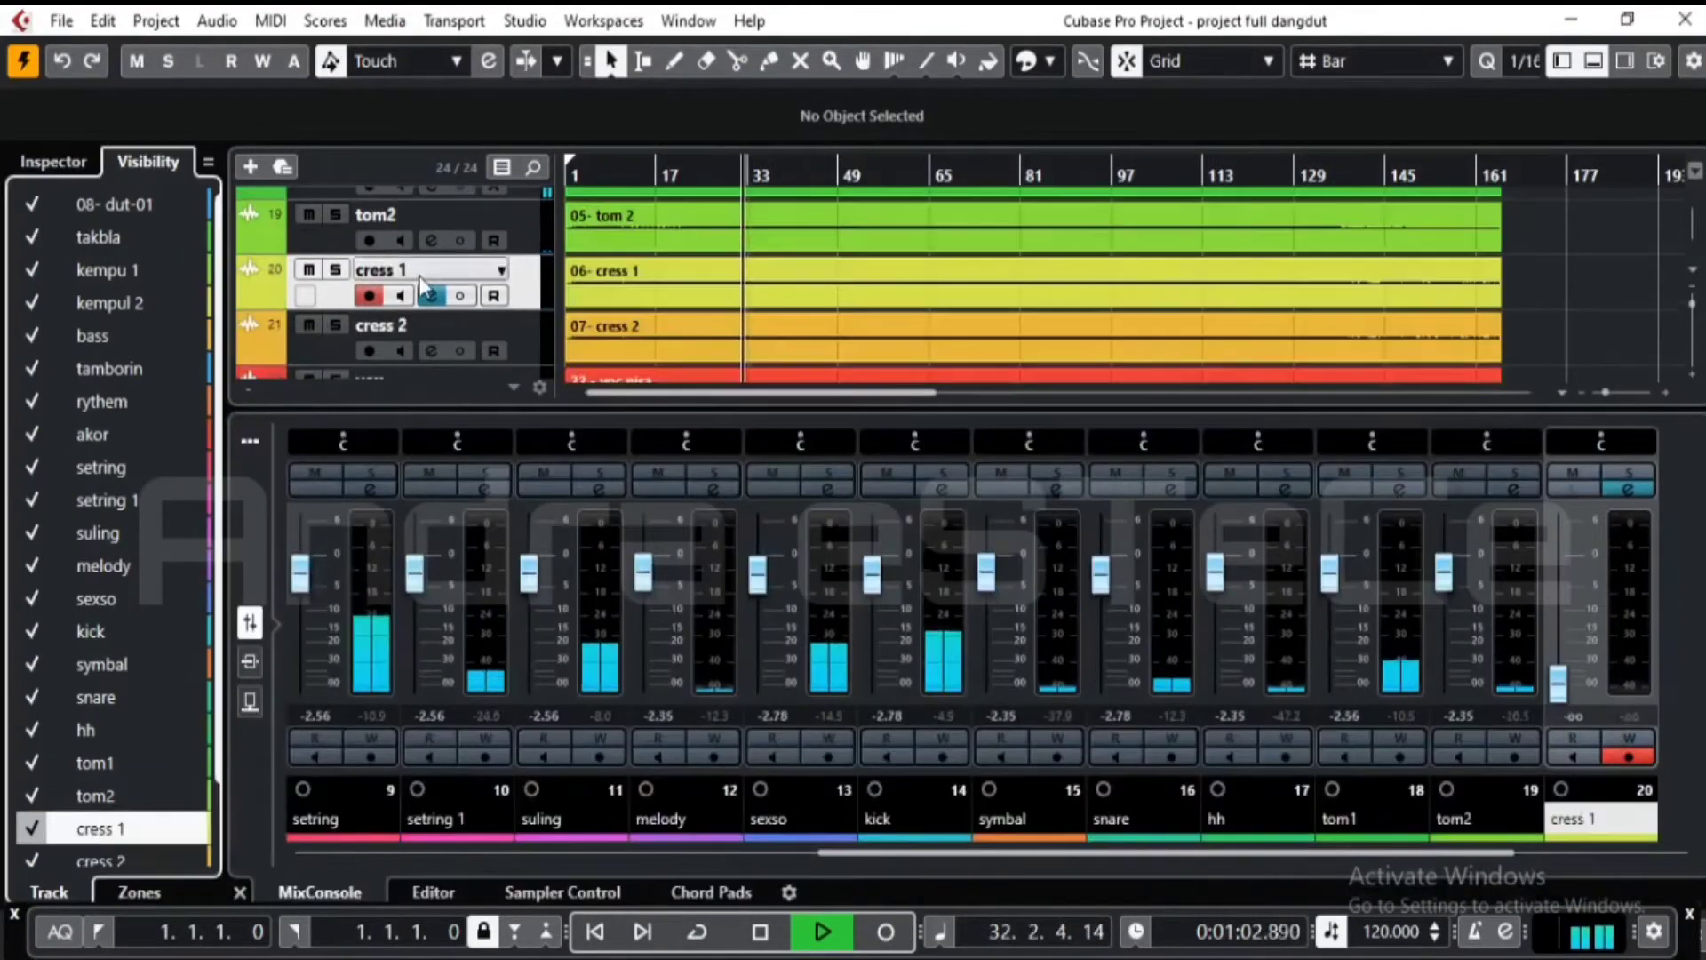
pyautogui.click(349, 245)
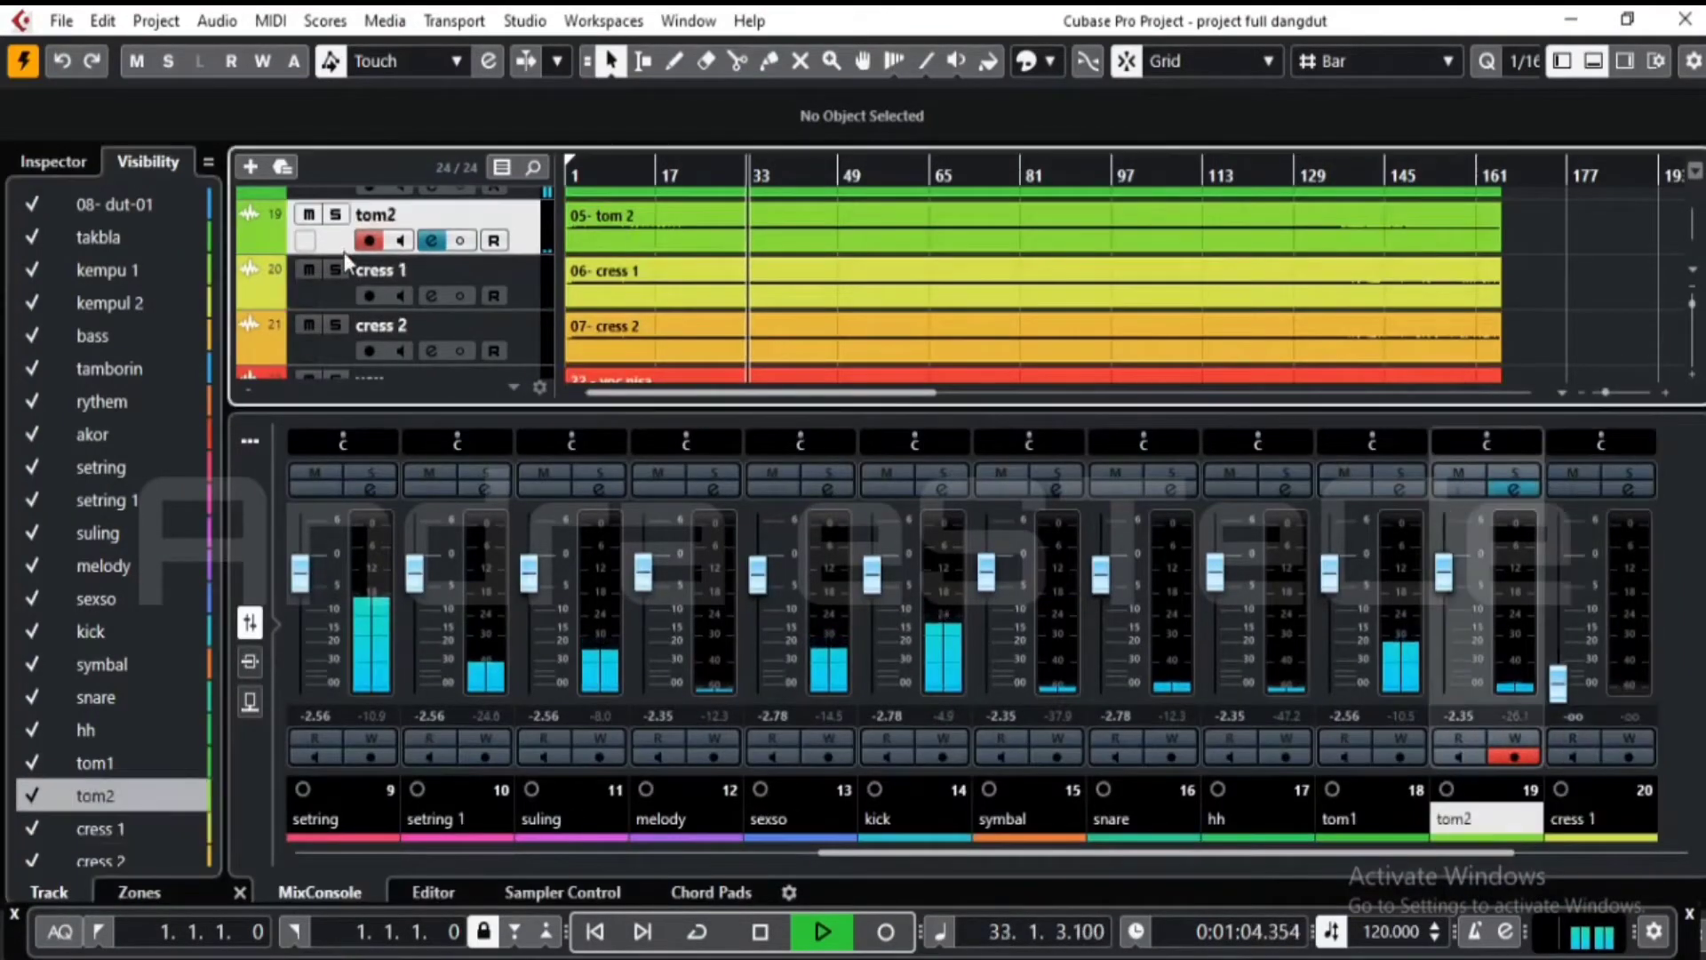
pyautogui.moveTo(348, 254); pyautogui.dragTo(350, 294)
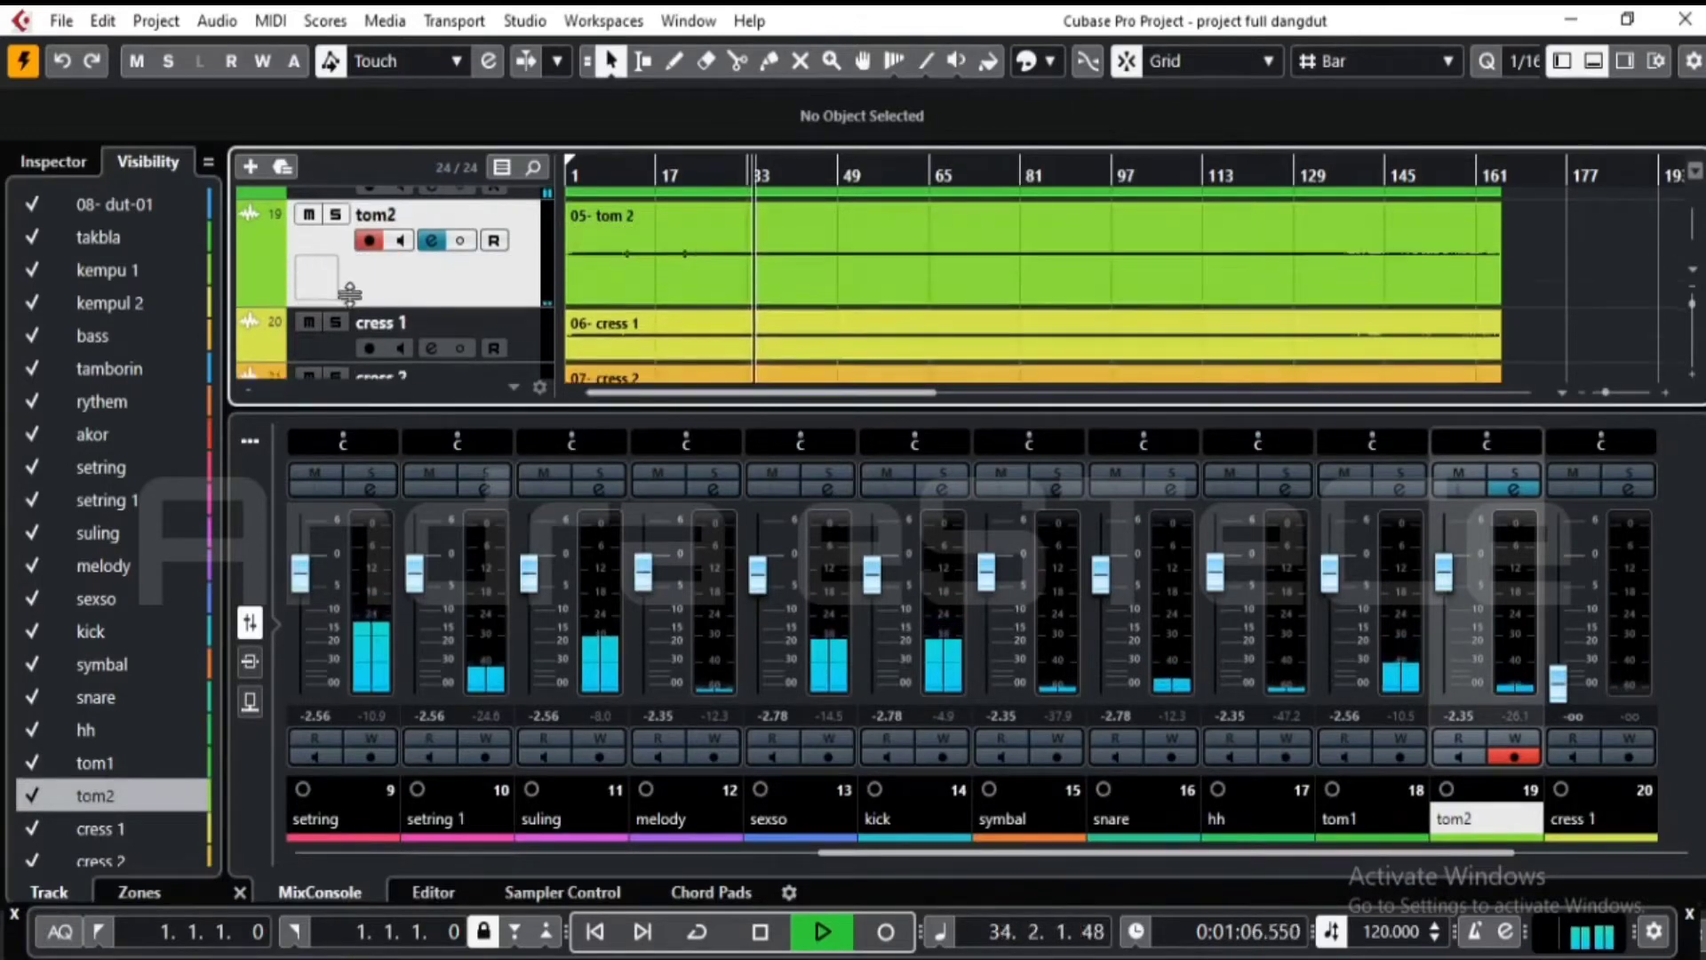
# - Restart playback from about bar 21 and take tom2's equalizer out of bypass in its channel settings
pyautogui.click(433, 247)
pyautogui.click(432, 247)
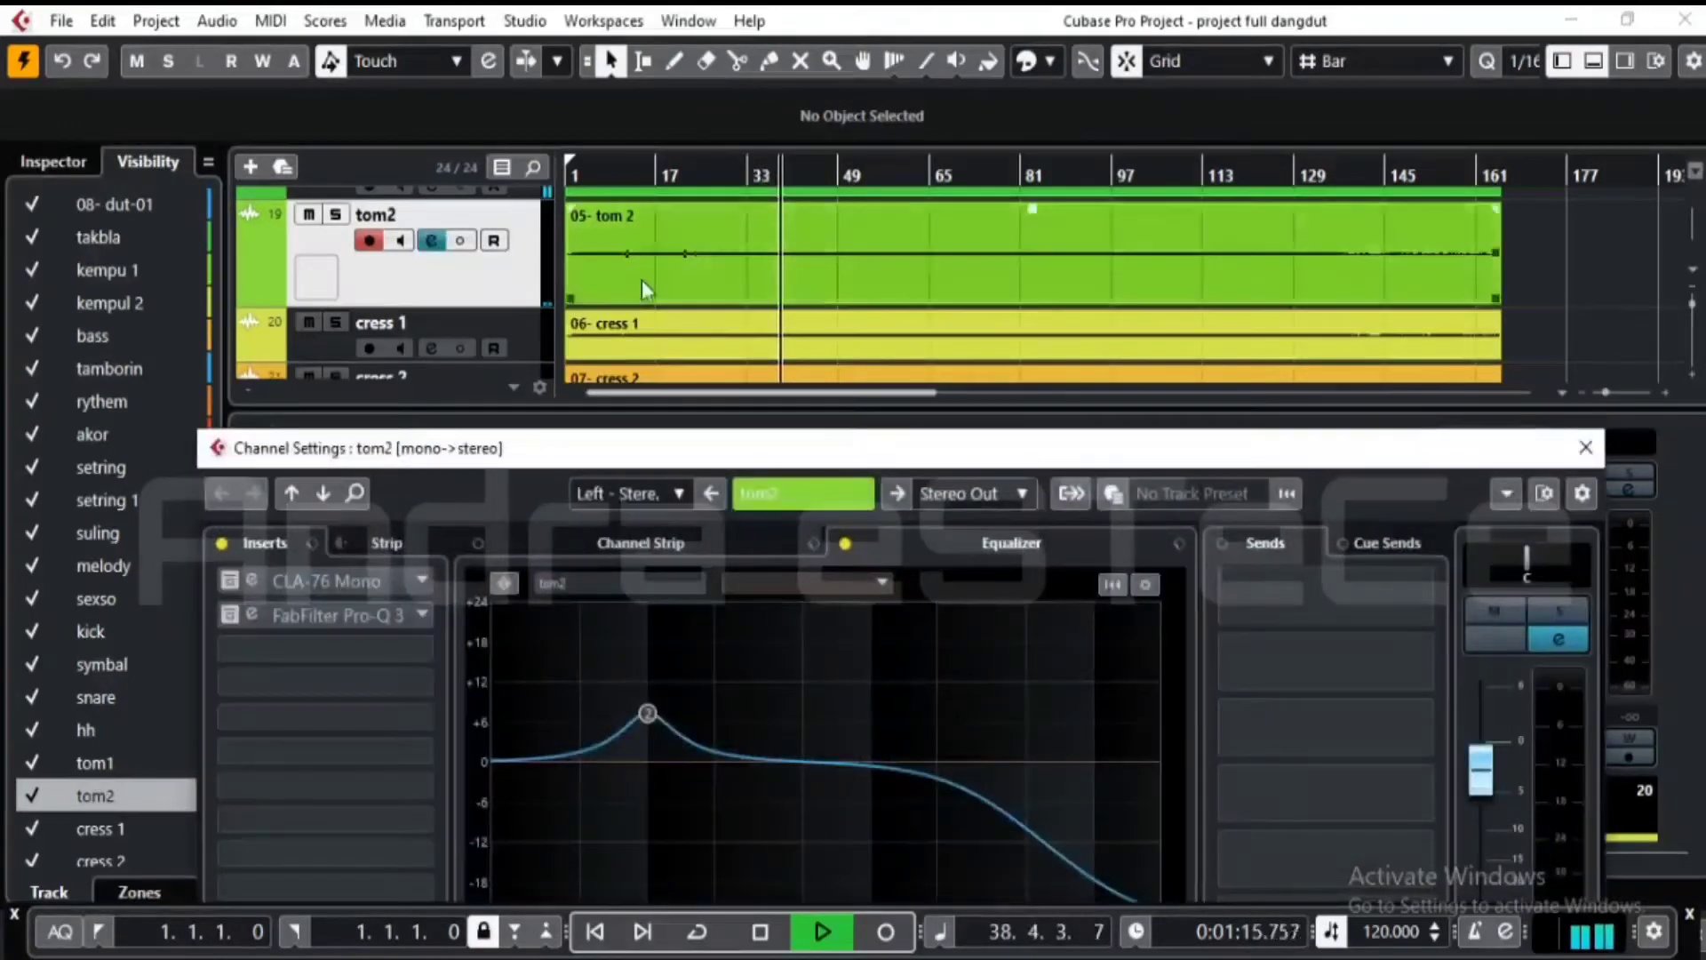
pyautogui.click(673, 175)
pyautogui.click(680, 175)
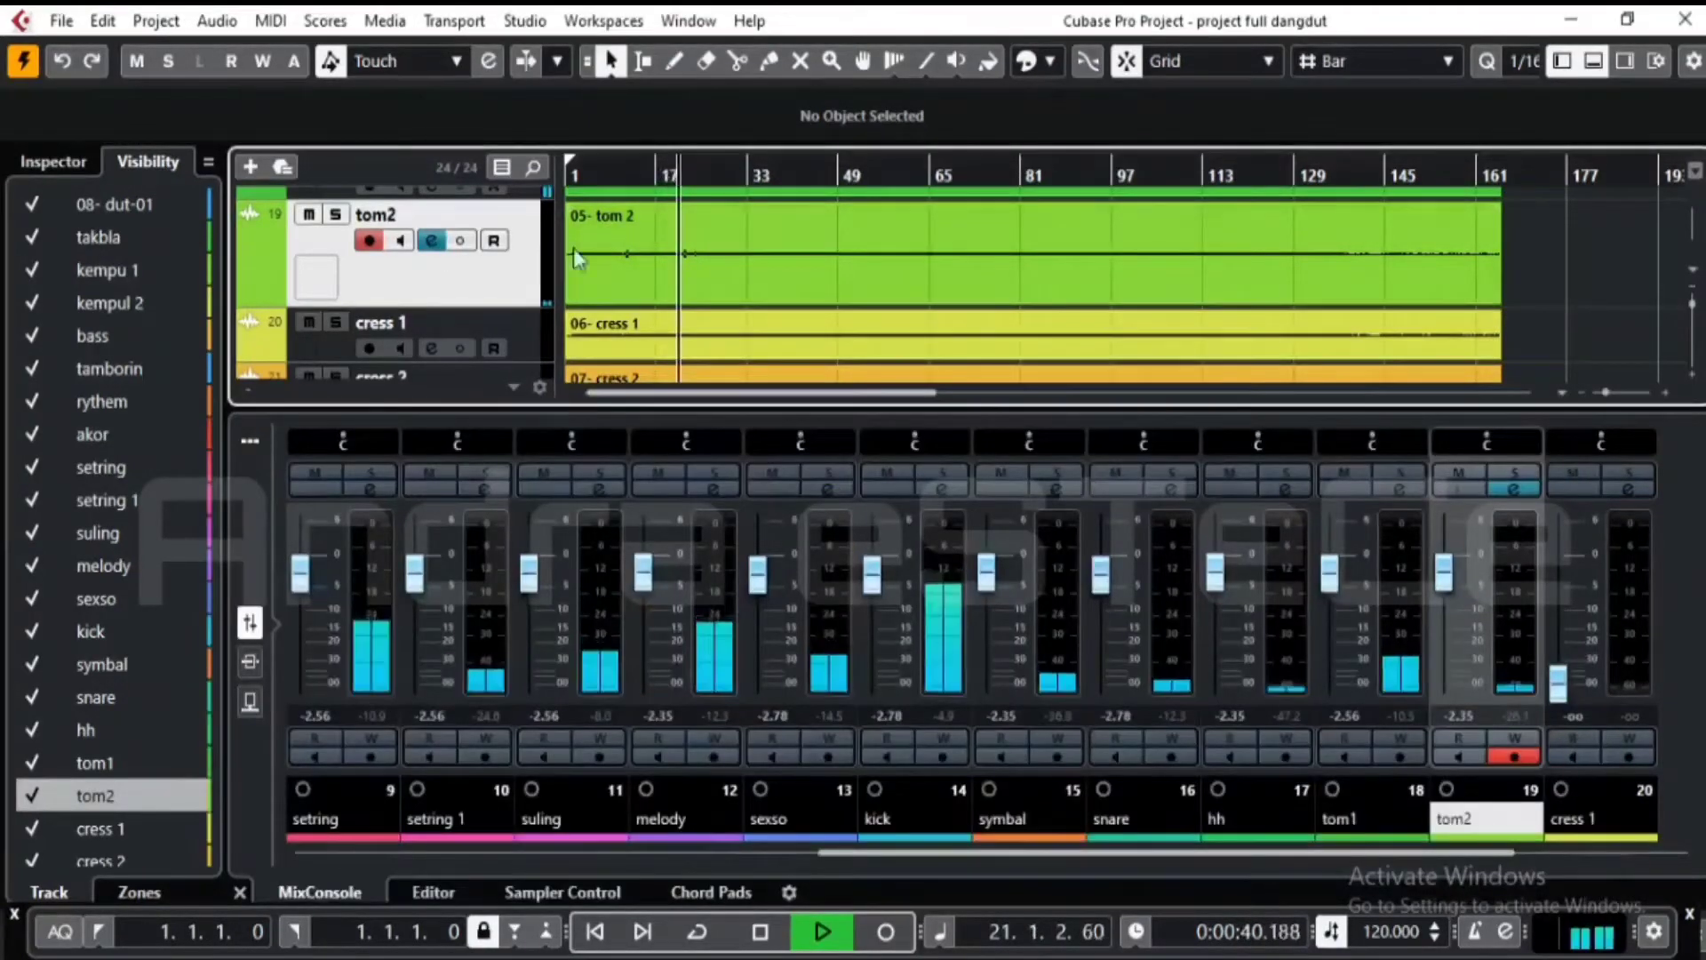
pyautogui.click(434, 248)
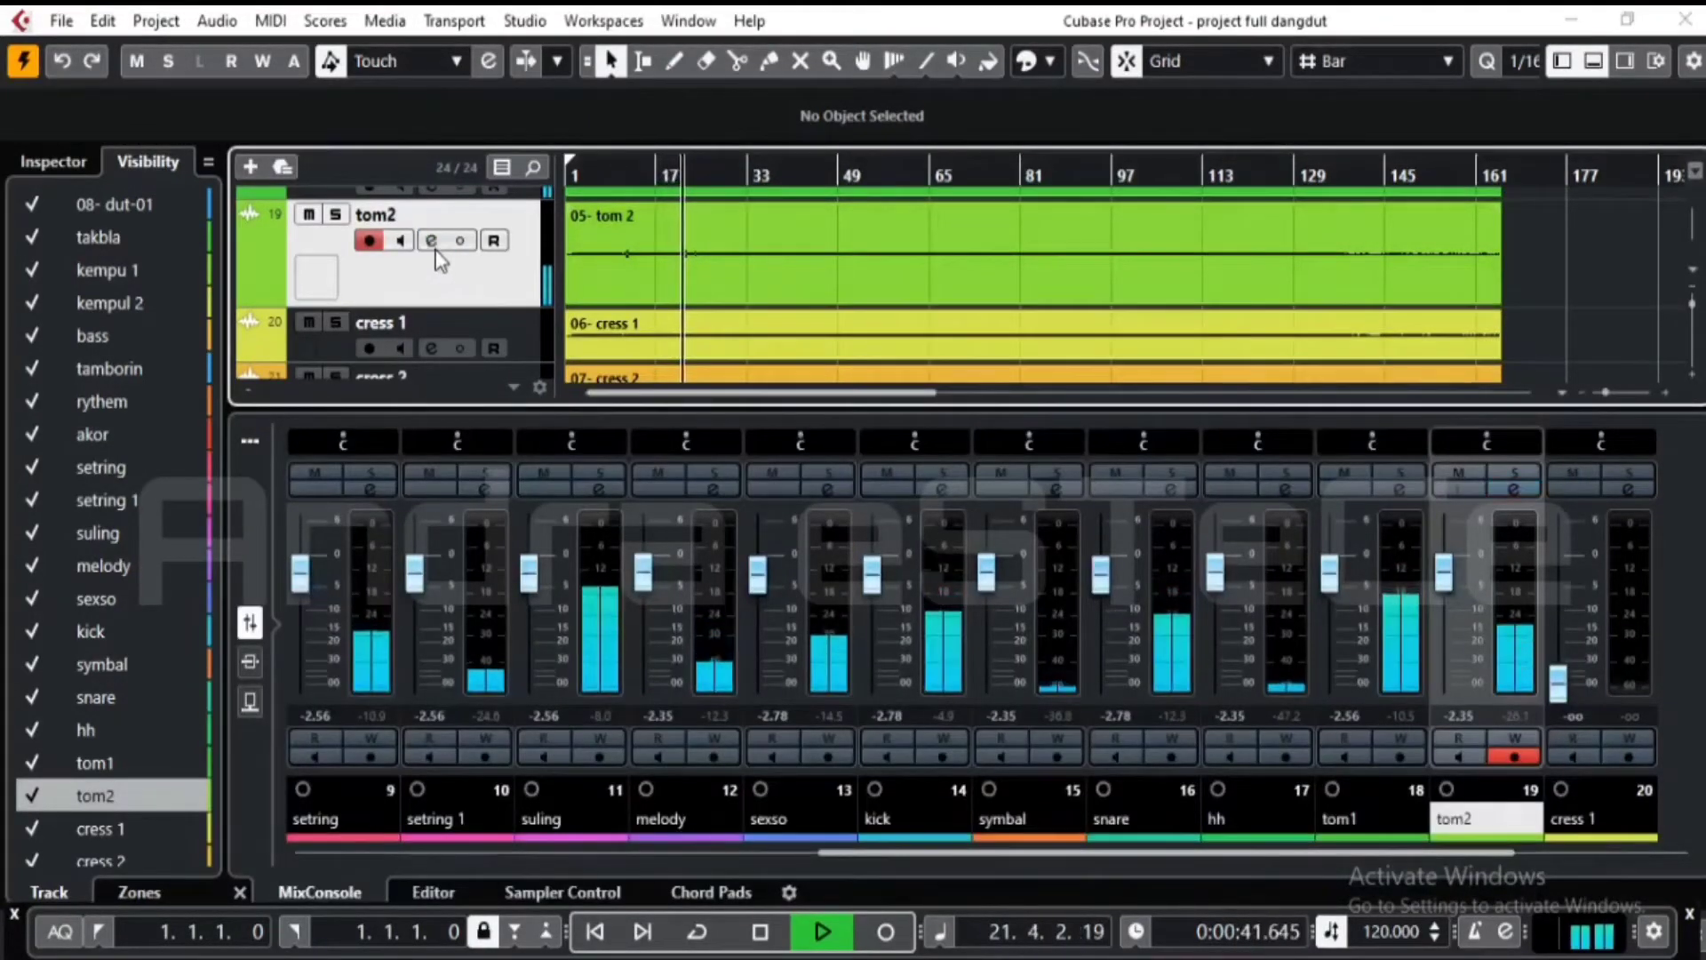
pyautogui.click(432, 242)
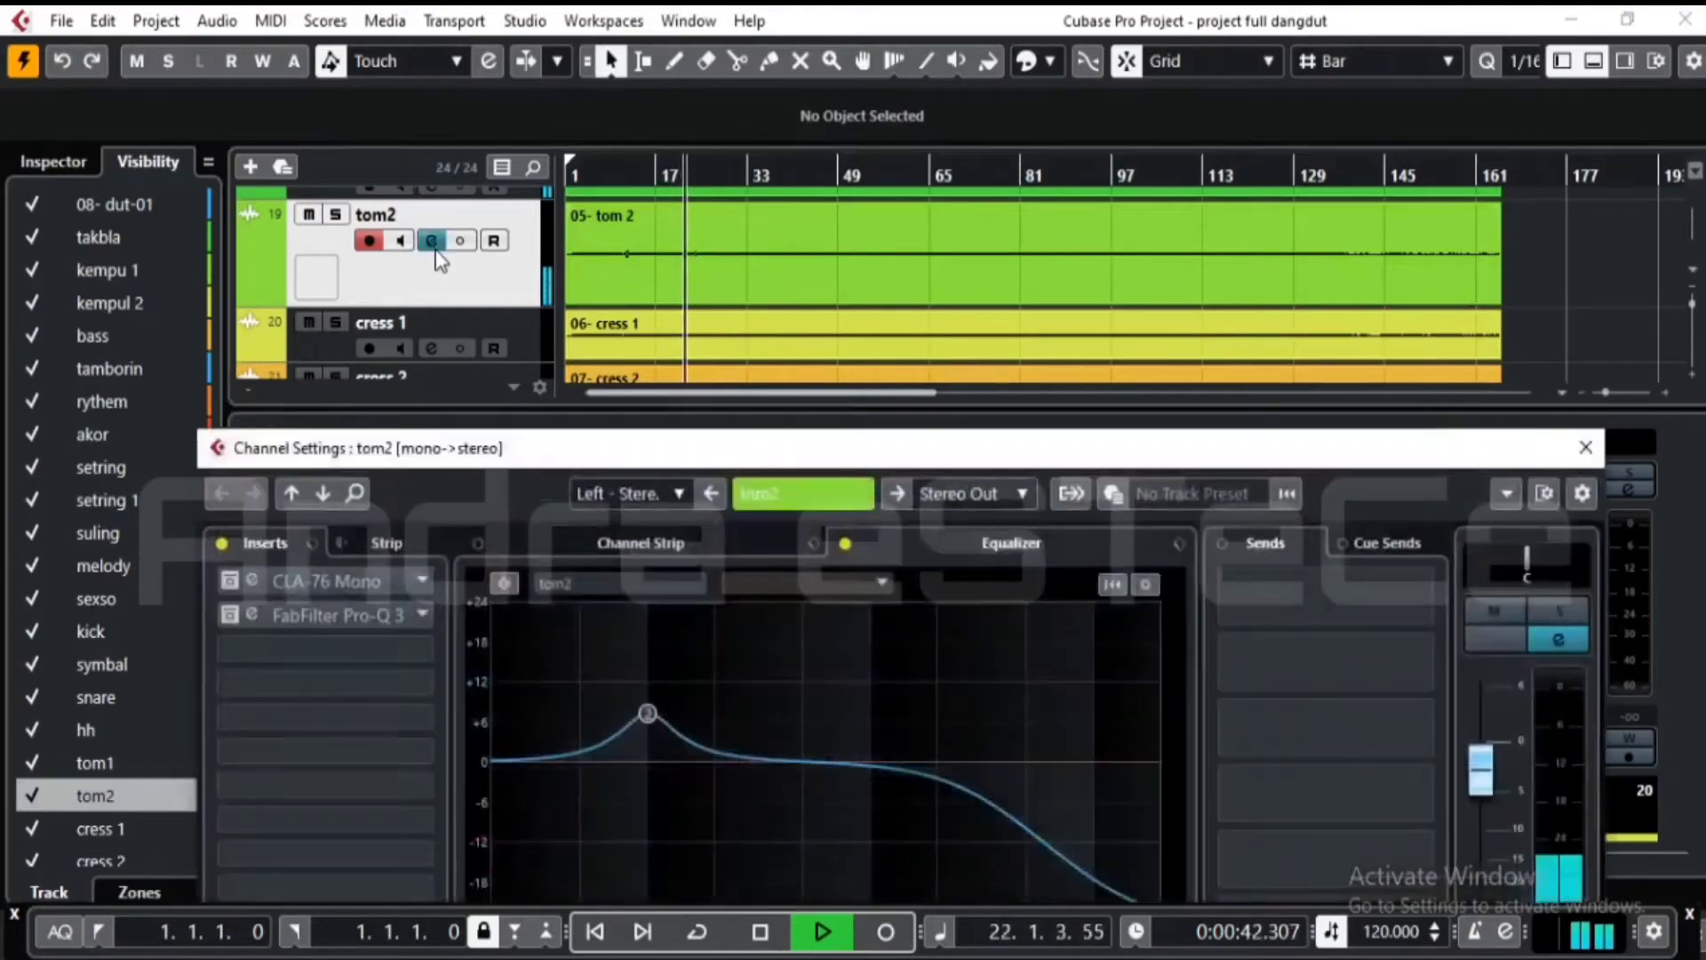
pyautogui.click(840, 543)
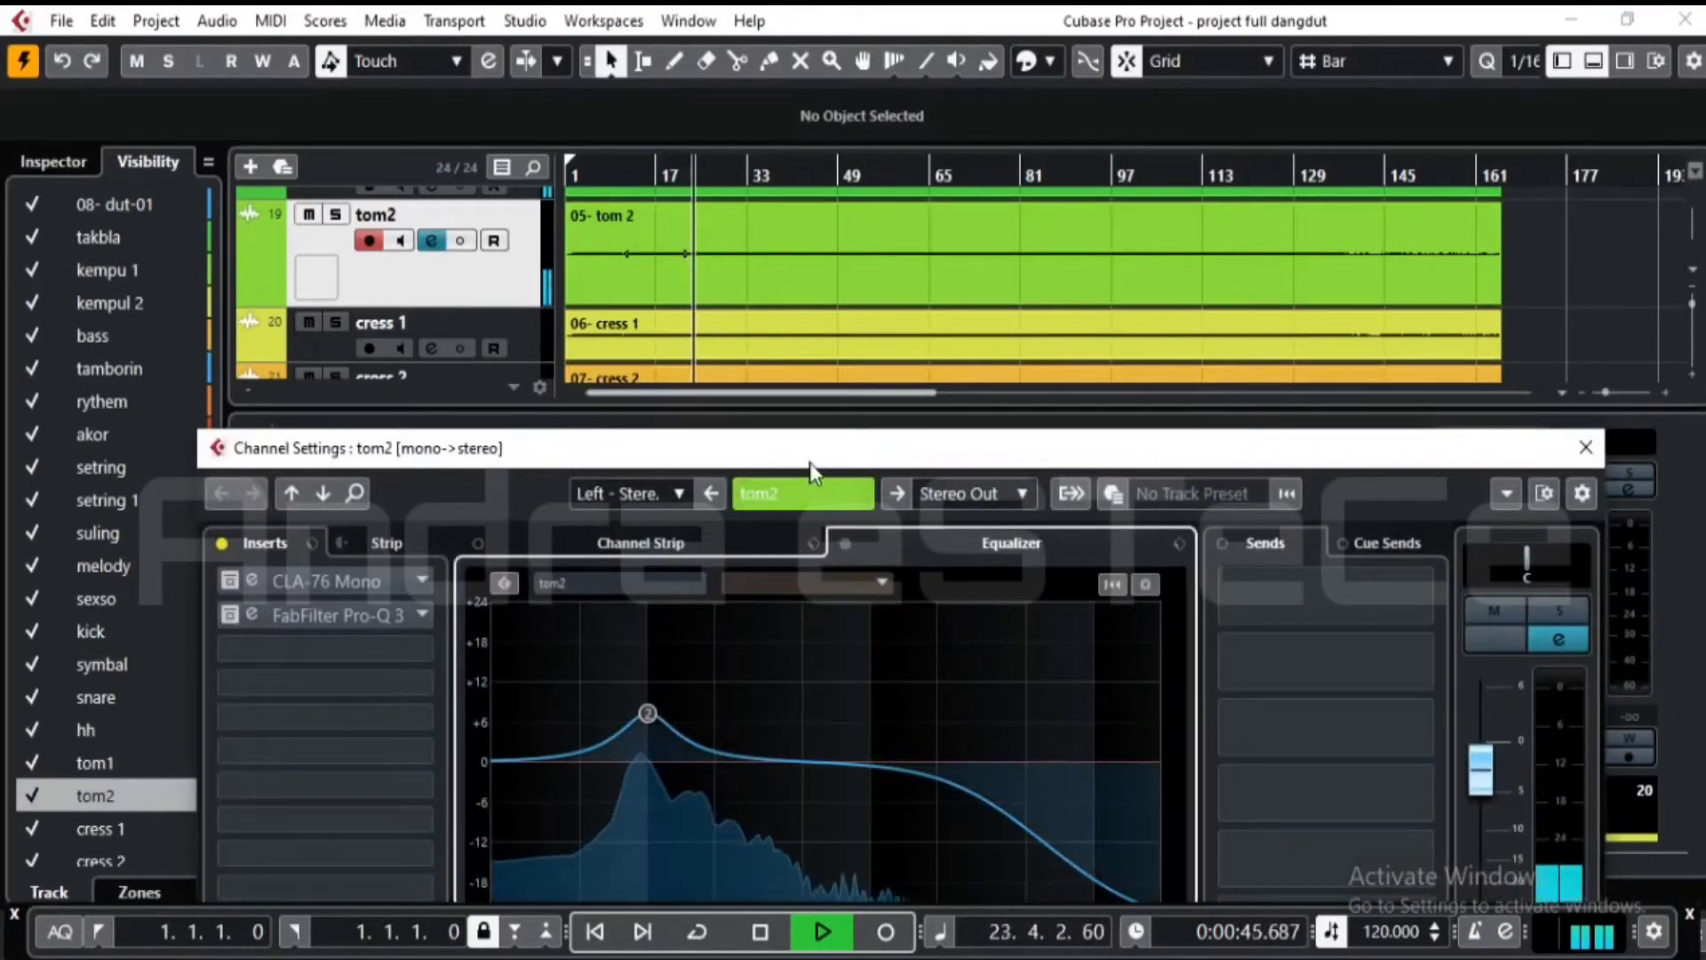
# - Move tom2's channel settings window higher, replay the passage and take the CLA-76 Mono and FabFilter Pro-Q 3 inserts out of bypass
pyautogui.moveTo(809, 456); pyautogui.dragTo(826, 398)
pyautogui.press('space')
pyautogui.press('space')
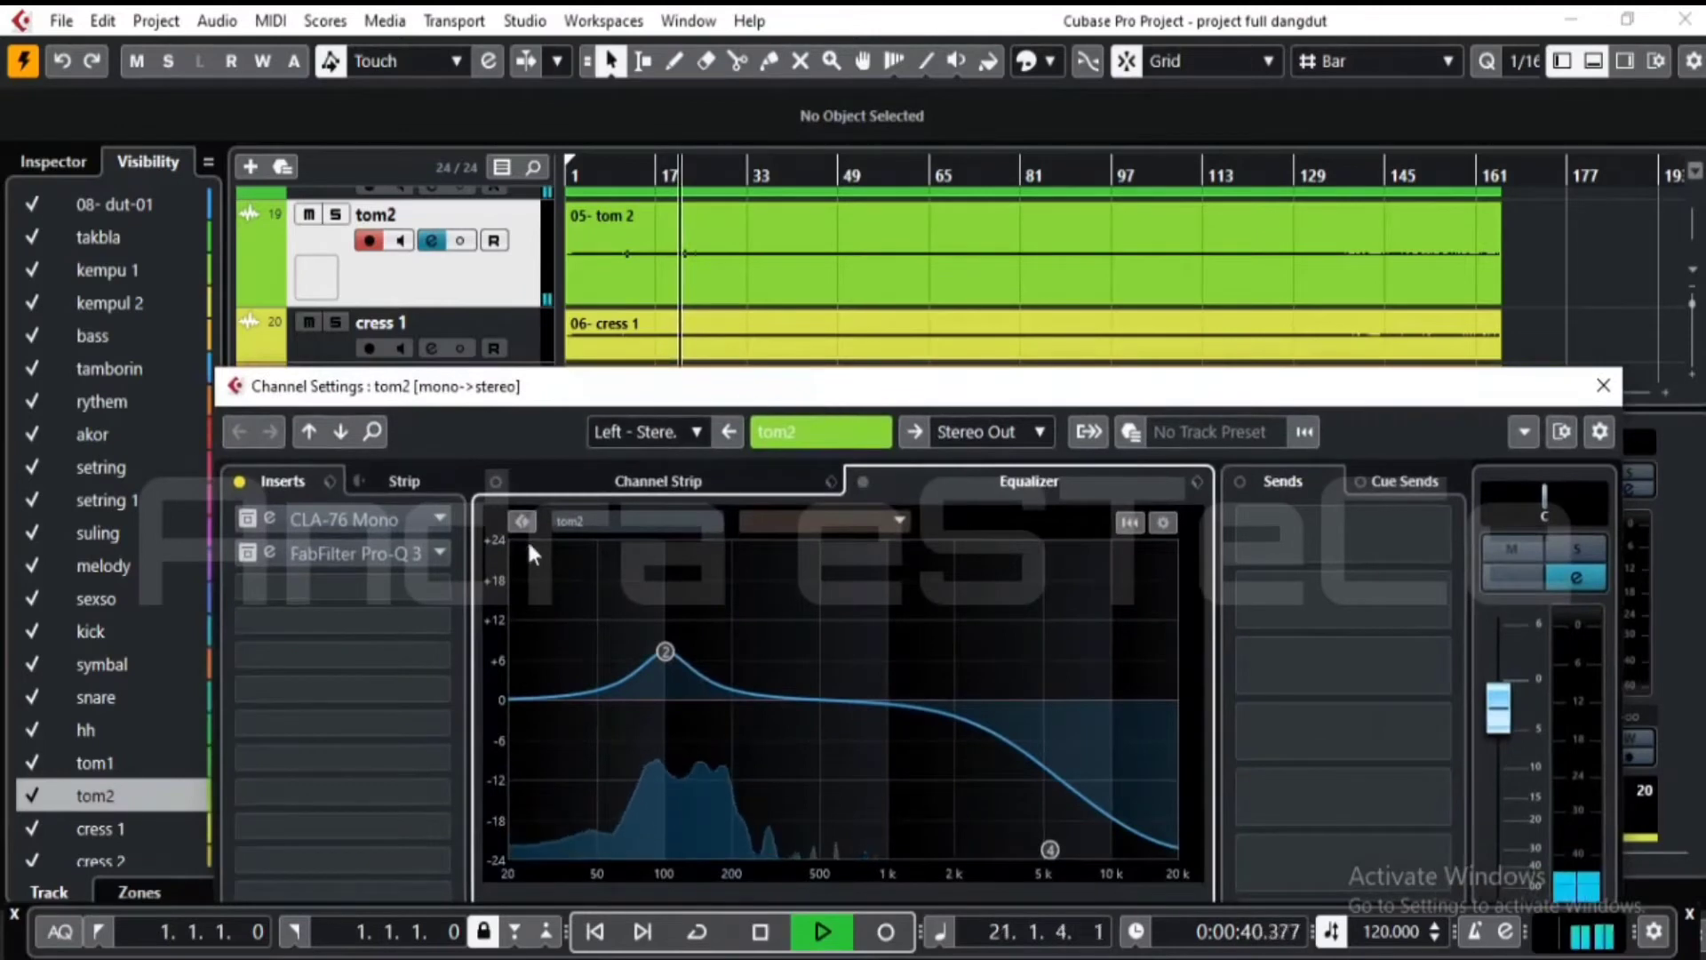
pyautogui.click(245, 520)
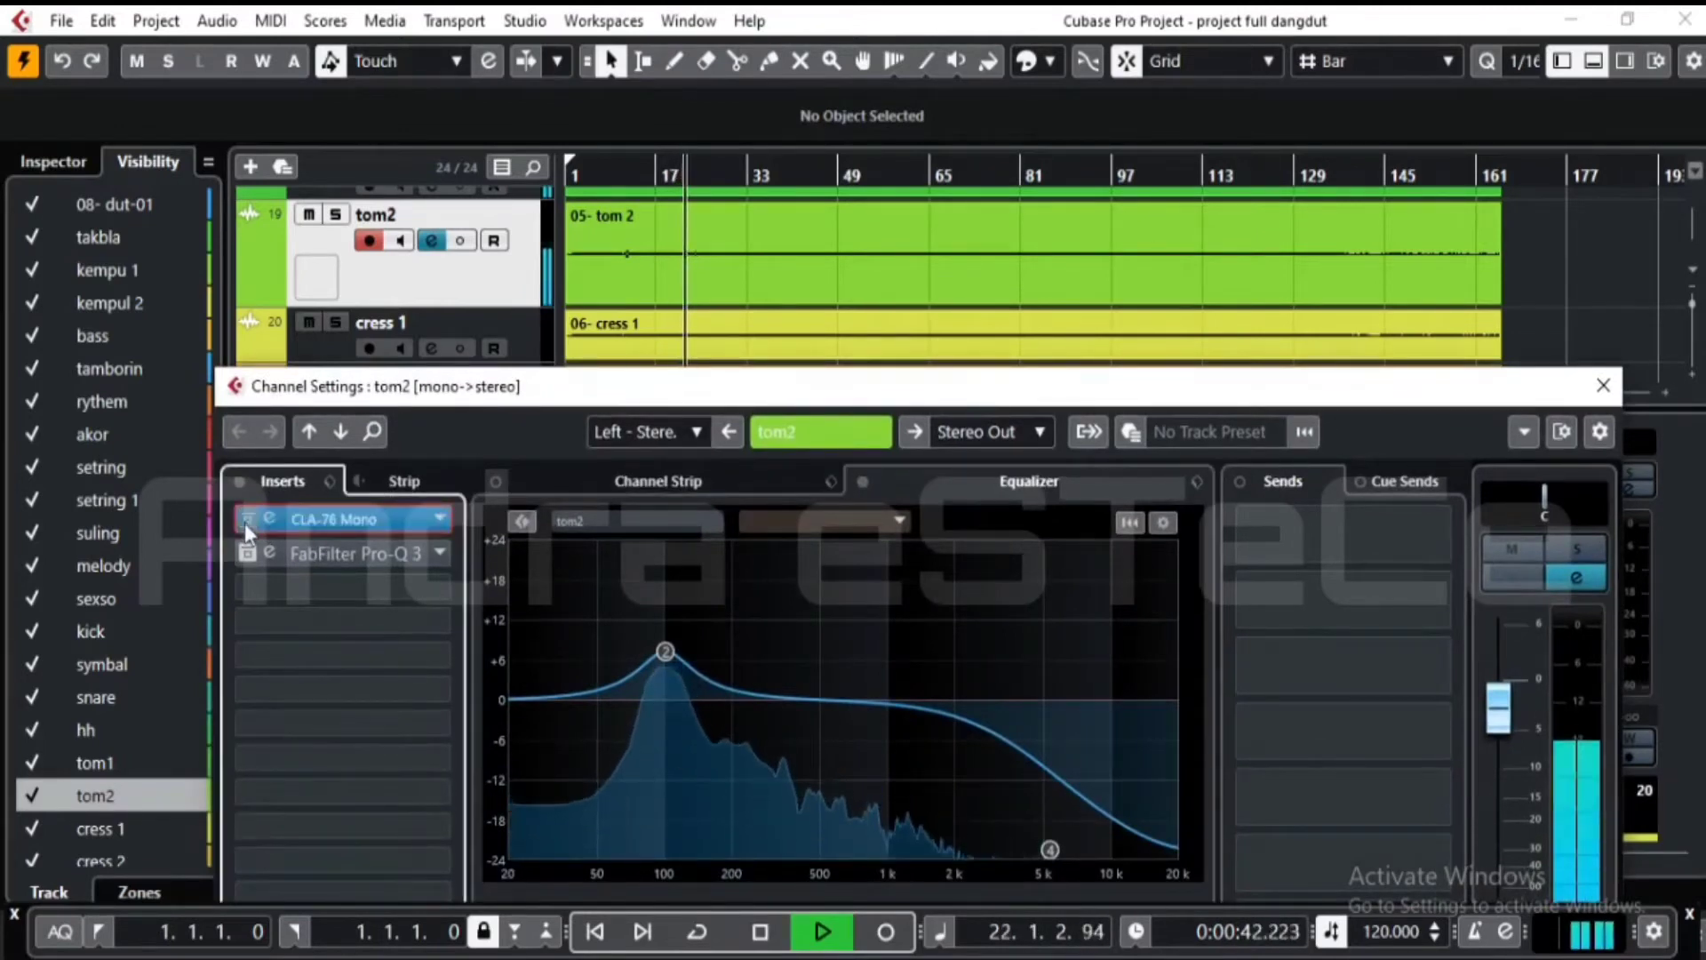
pyautogui.click(245, 554)
pyautogui.click(246, 554)
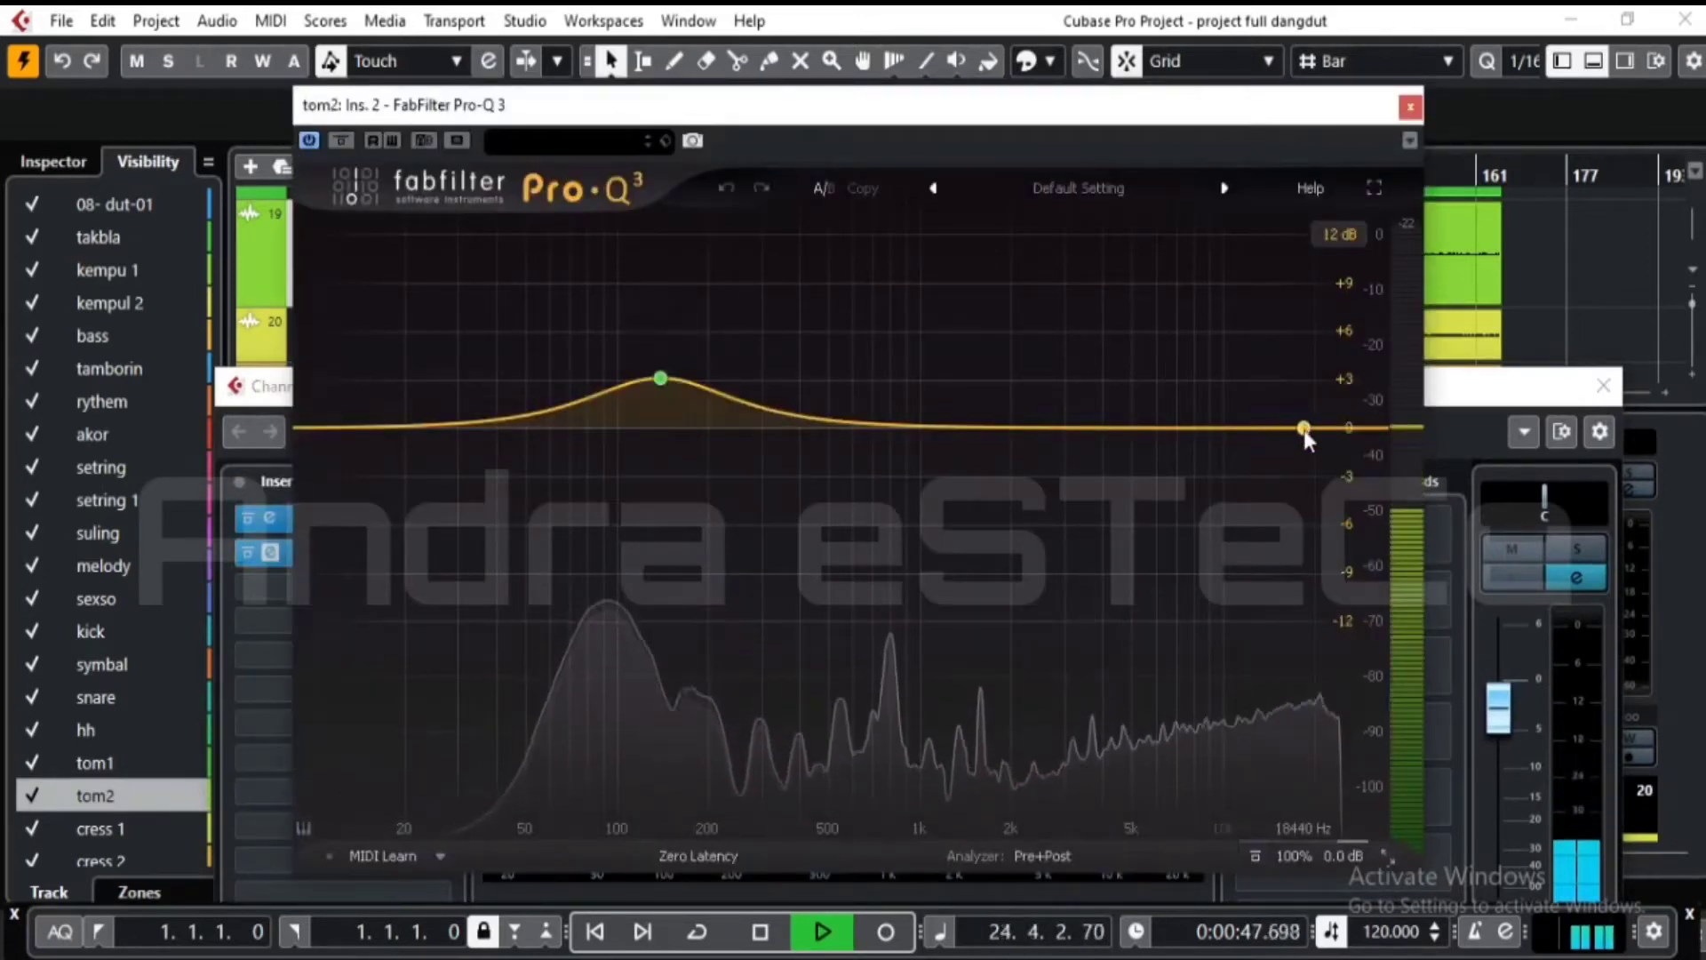
# - Lower the high shelf in tom2's FabFilter Pro-Q 3 to about -8.65 dB at 25265 Hz, close the plug-in and reduce the track's height
pyautogui.moveTo(1303, 429); pyautogui.dragTo(1327, 565)
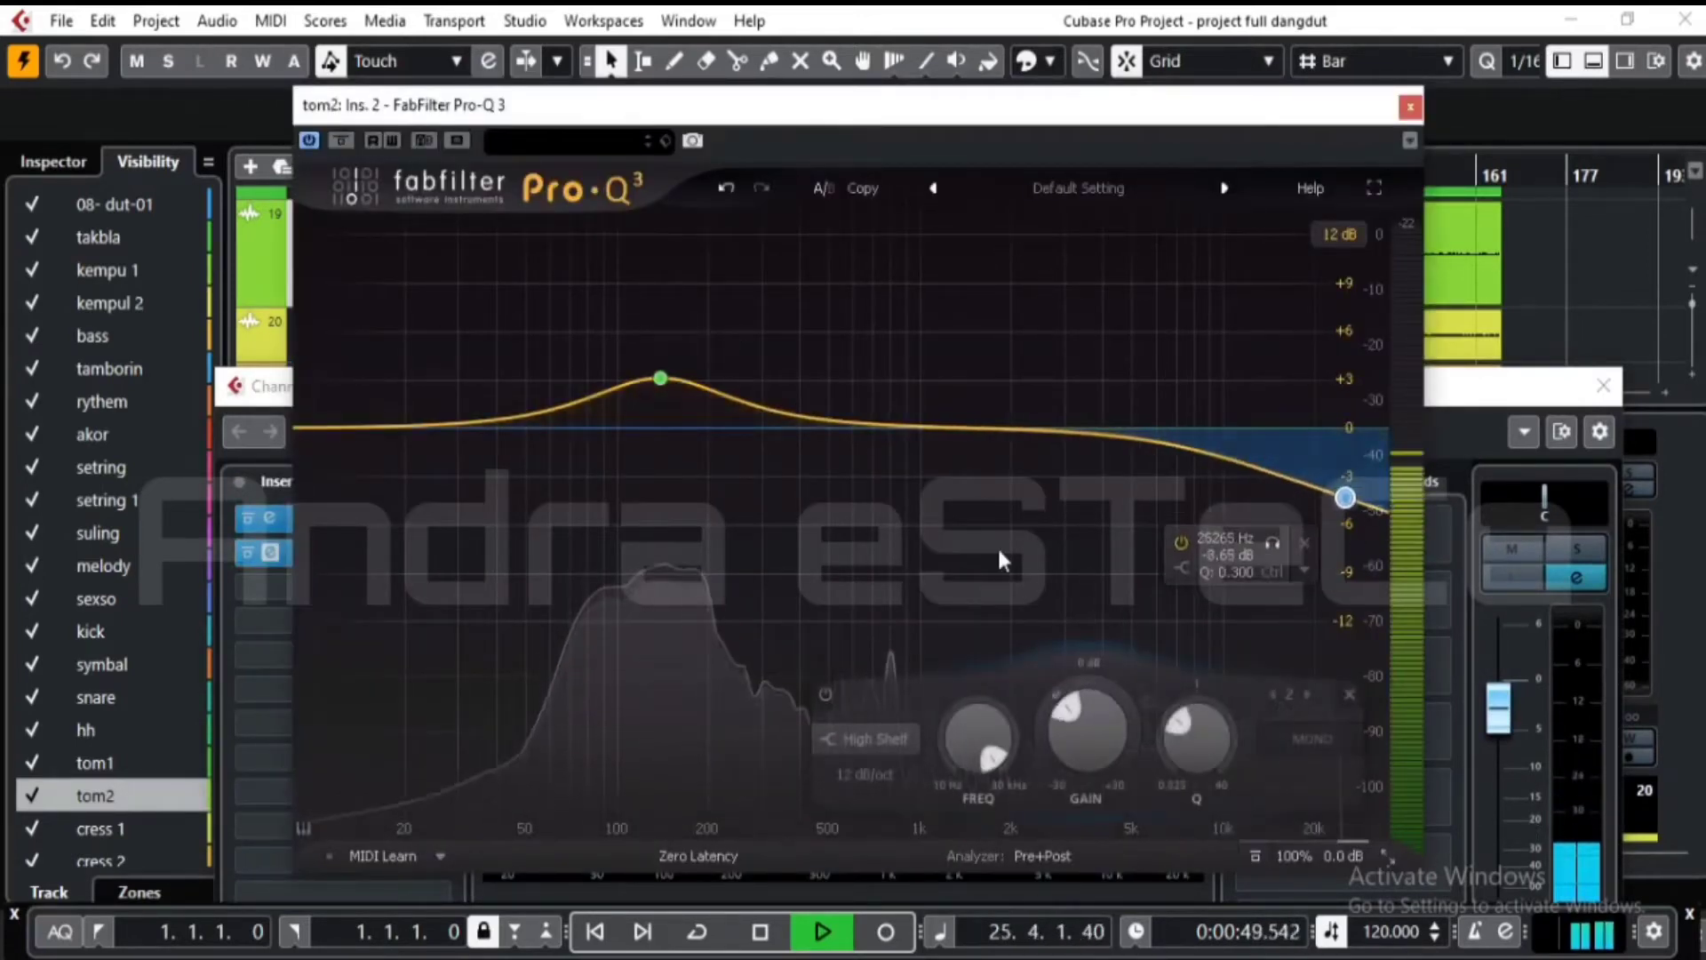
pyautogui.click(1410, 107)
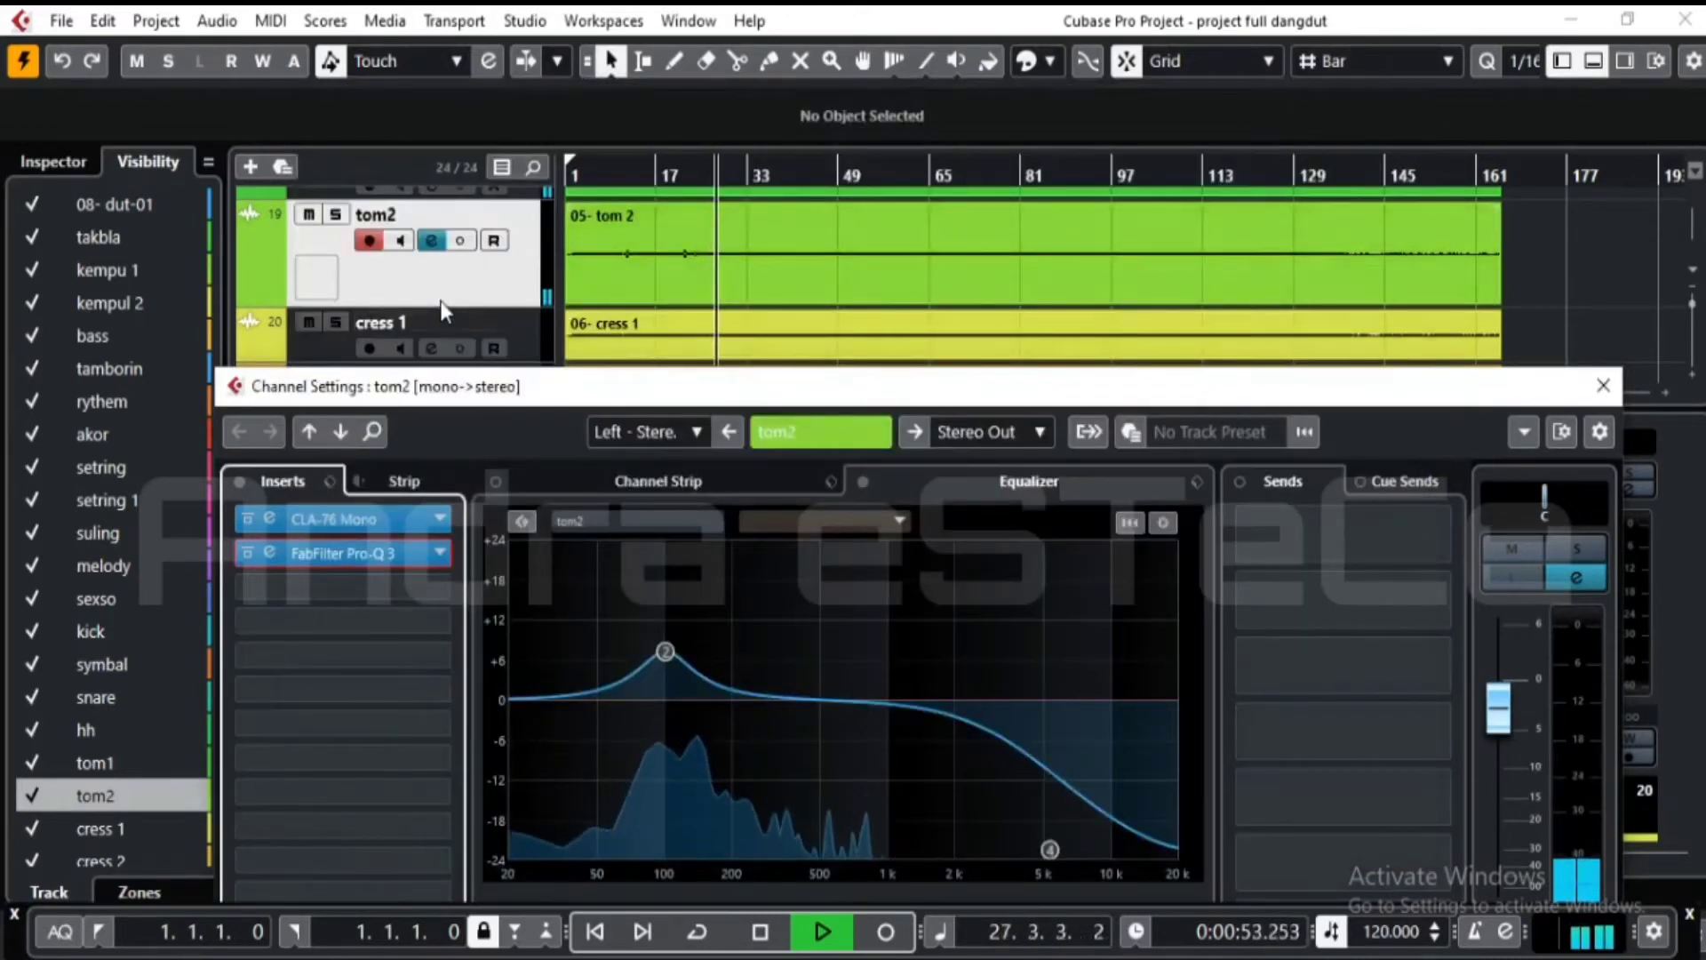
pyautogui.moveTo(439, 303); pyautogui.dragTo(442, 257)
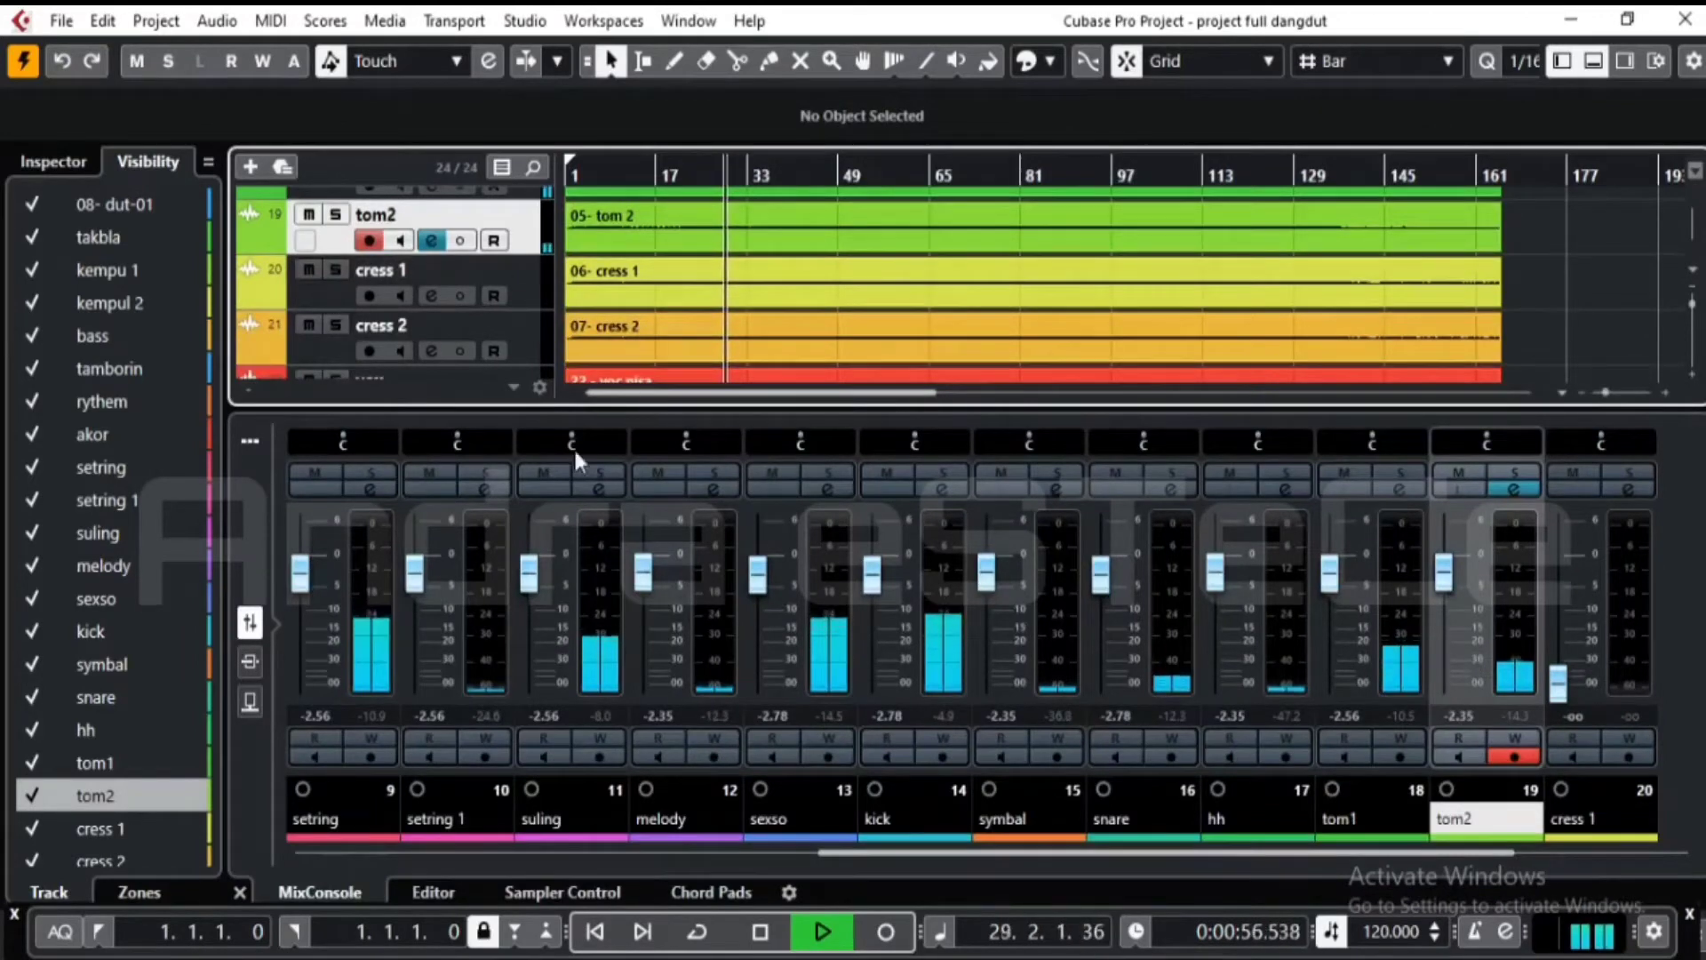
# - Replay from about bar 21, raise the cress 1 fader to -2.56 and select the cress 1 track
pyautogui.hotkey('shift', 'b')
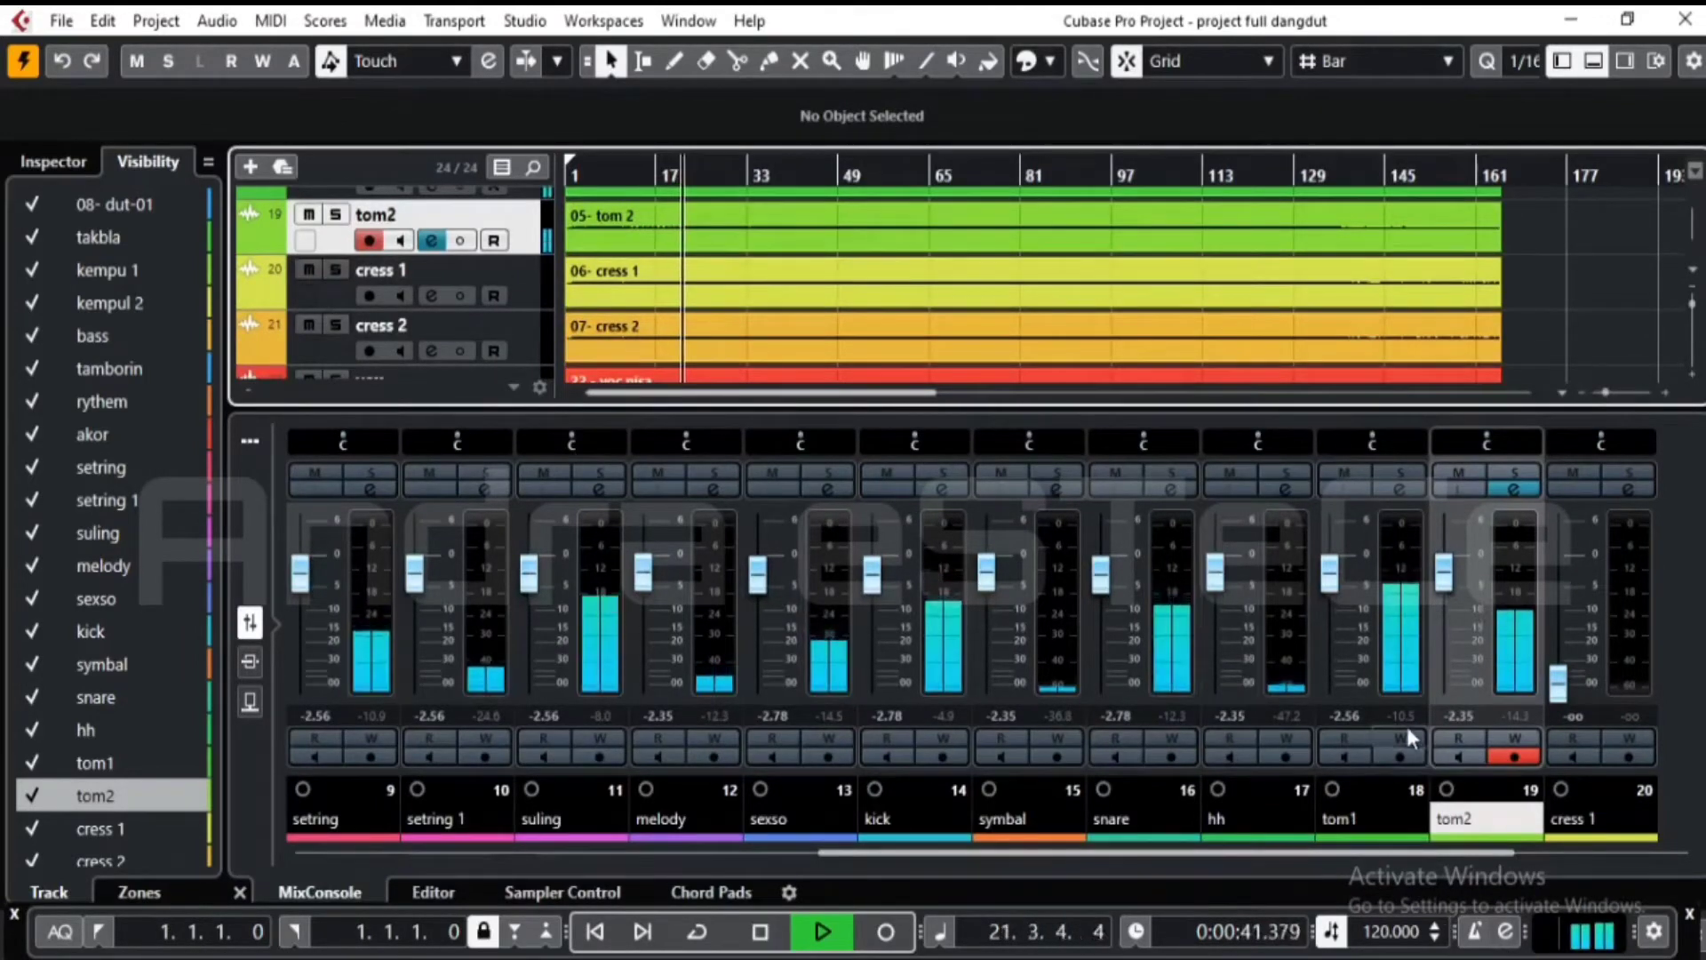
pyautogui.moveTo(1568, 688); pyautogui.dragTo(1567, 574)
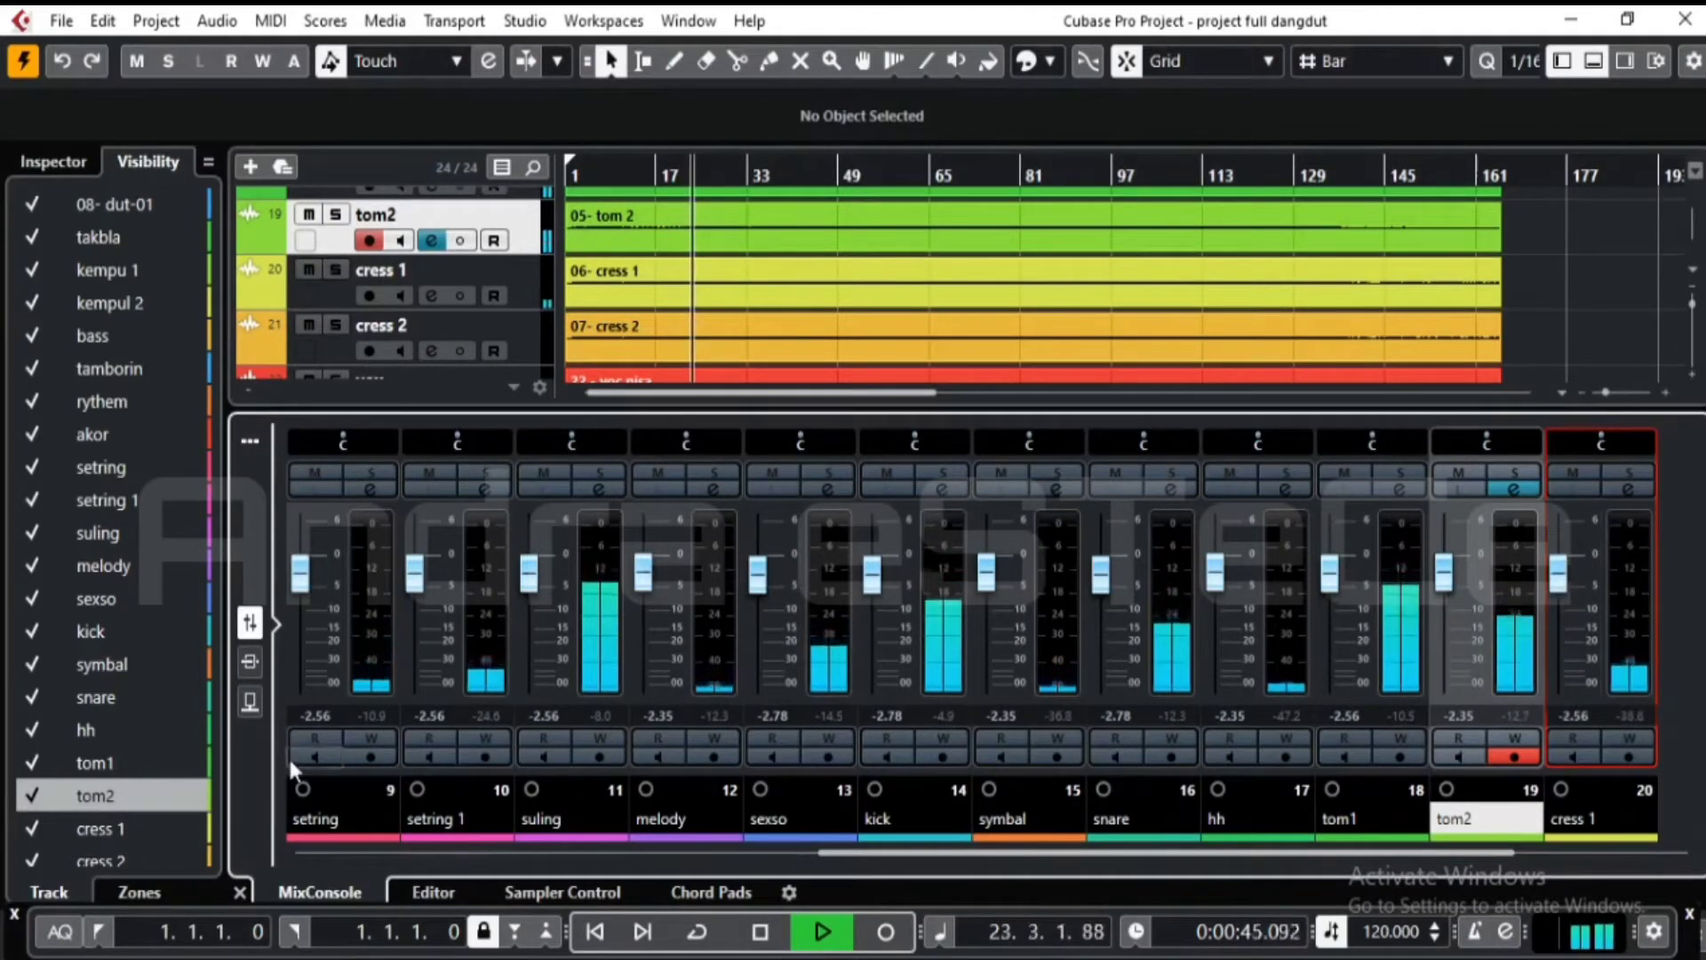
pyautogui.click(117, 825)
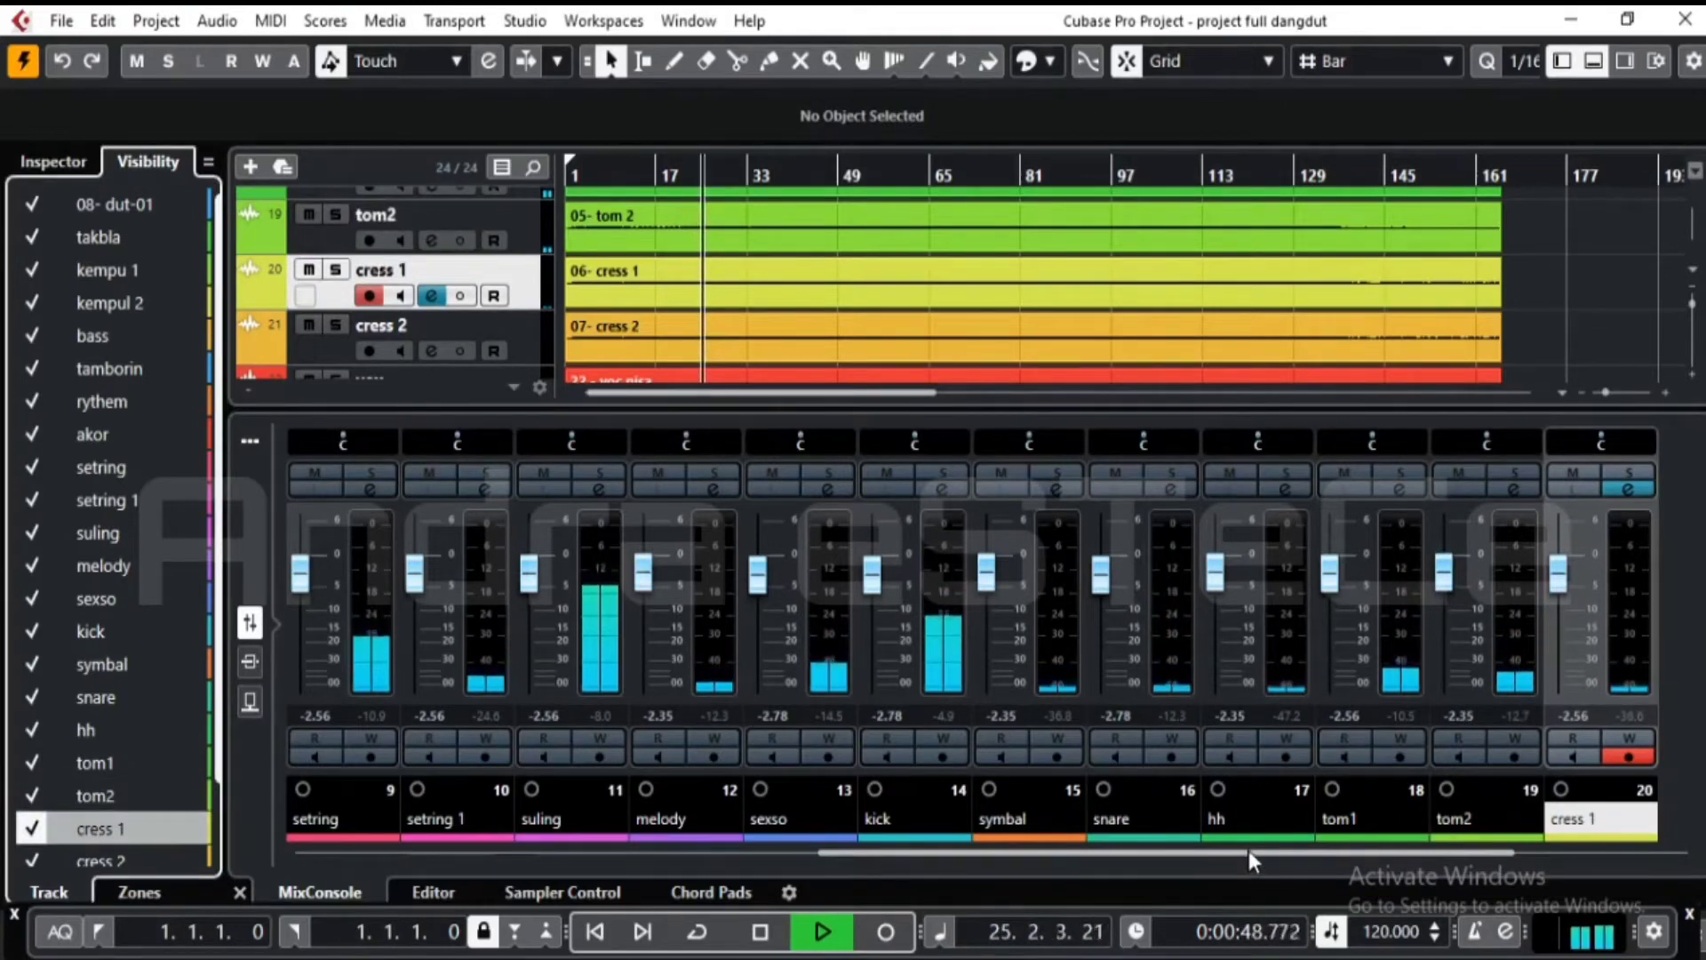
# - Mute the vox channel and raise the cress 2 fader to -2.56
pyautogui.moveTo(1249, 850); pyautogui.dragTo(1356, 830)
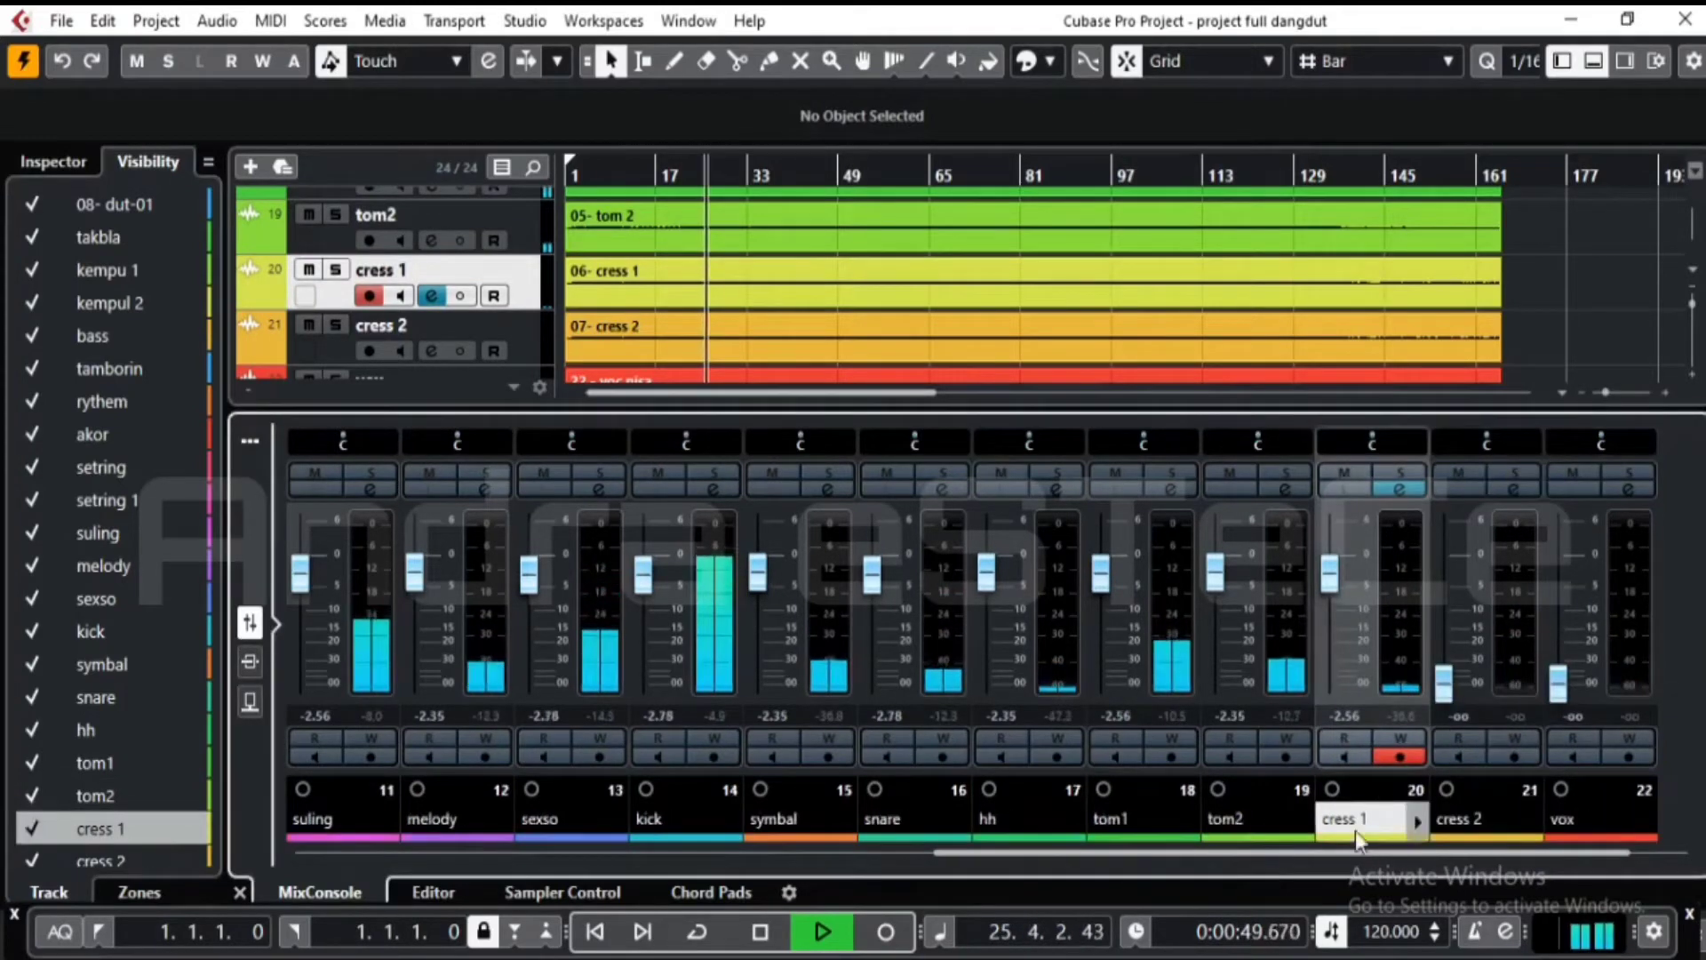
pyautogui.click(1578, 471)
pyautogui.moveTo(1444, 683); pyautogui.dragTo(1451, 553)
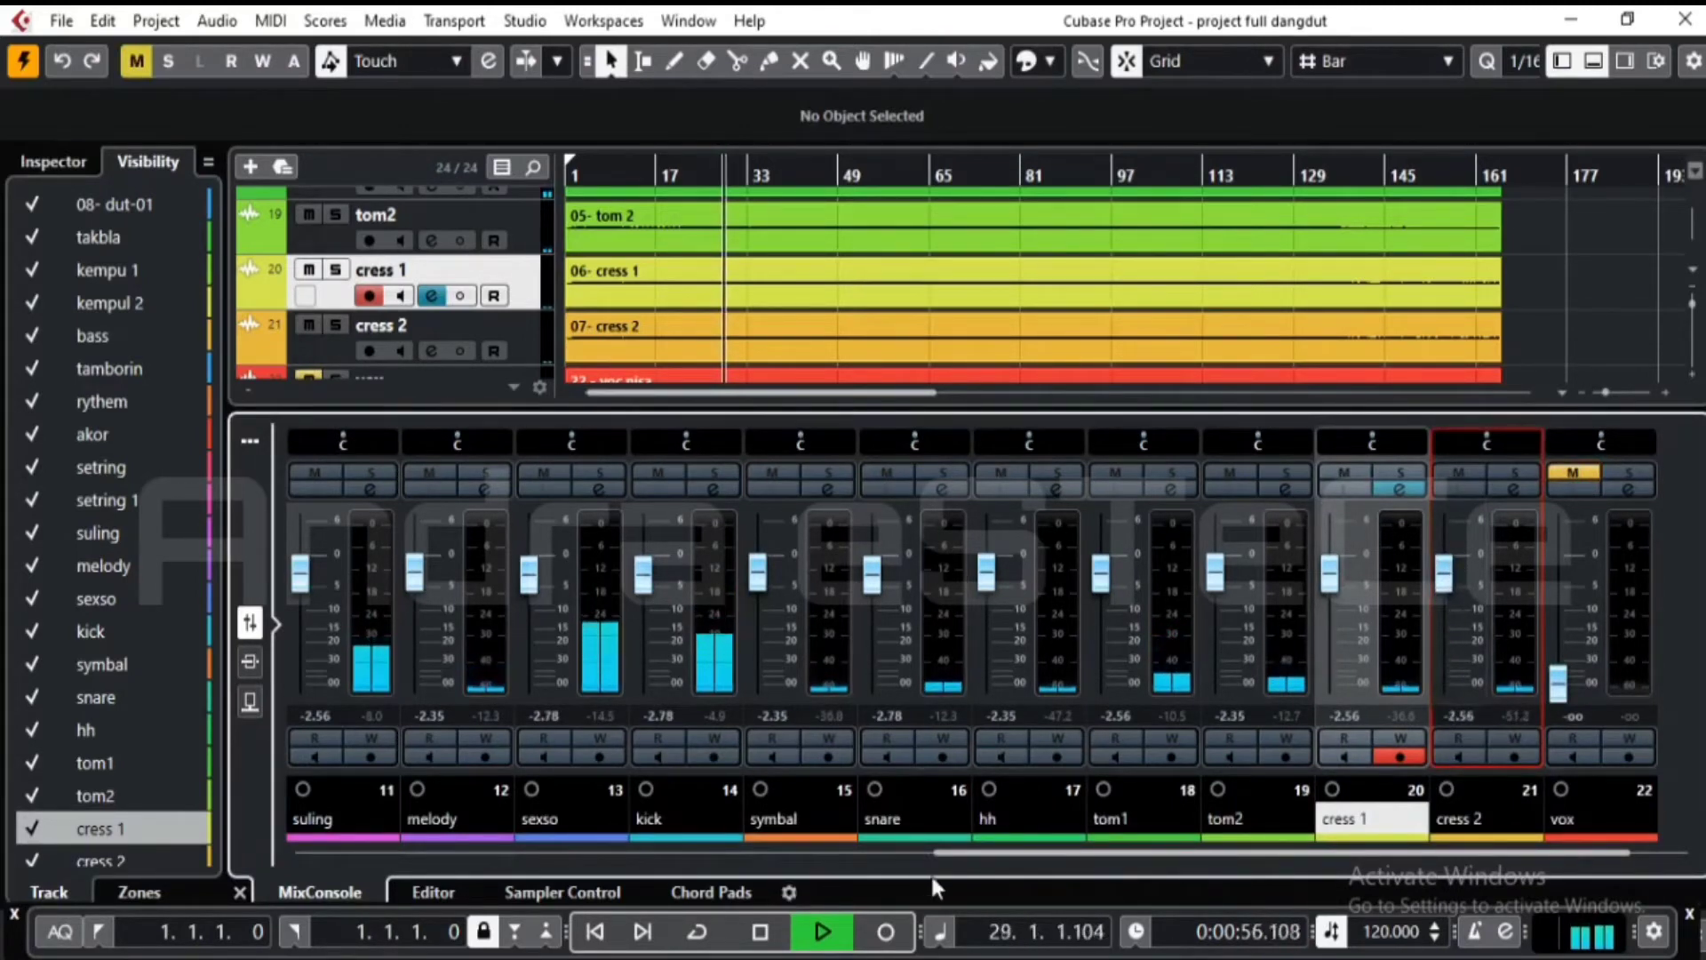
# - Select the 08- dut-01 track, check its channel equalizer and look over the levels of all mixer channels during playback
pyautogui.moveTo(952, 855); pyautogui.dragTo(663, 854)
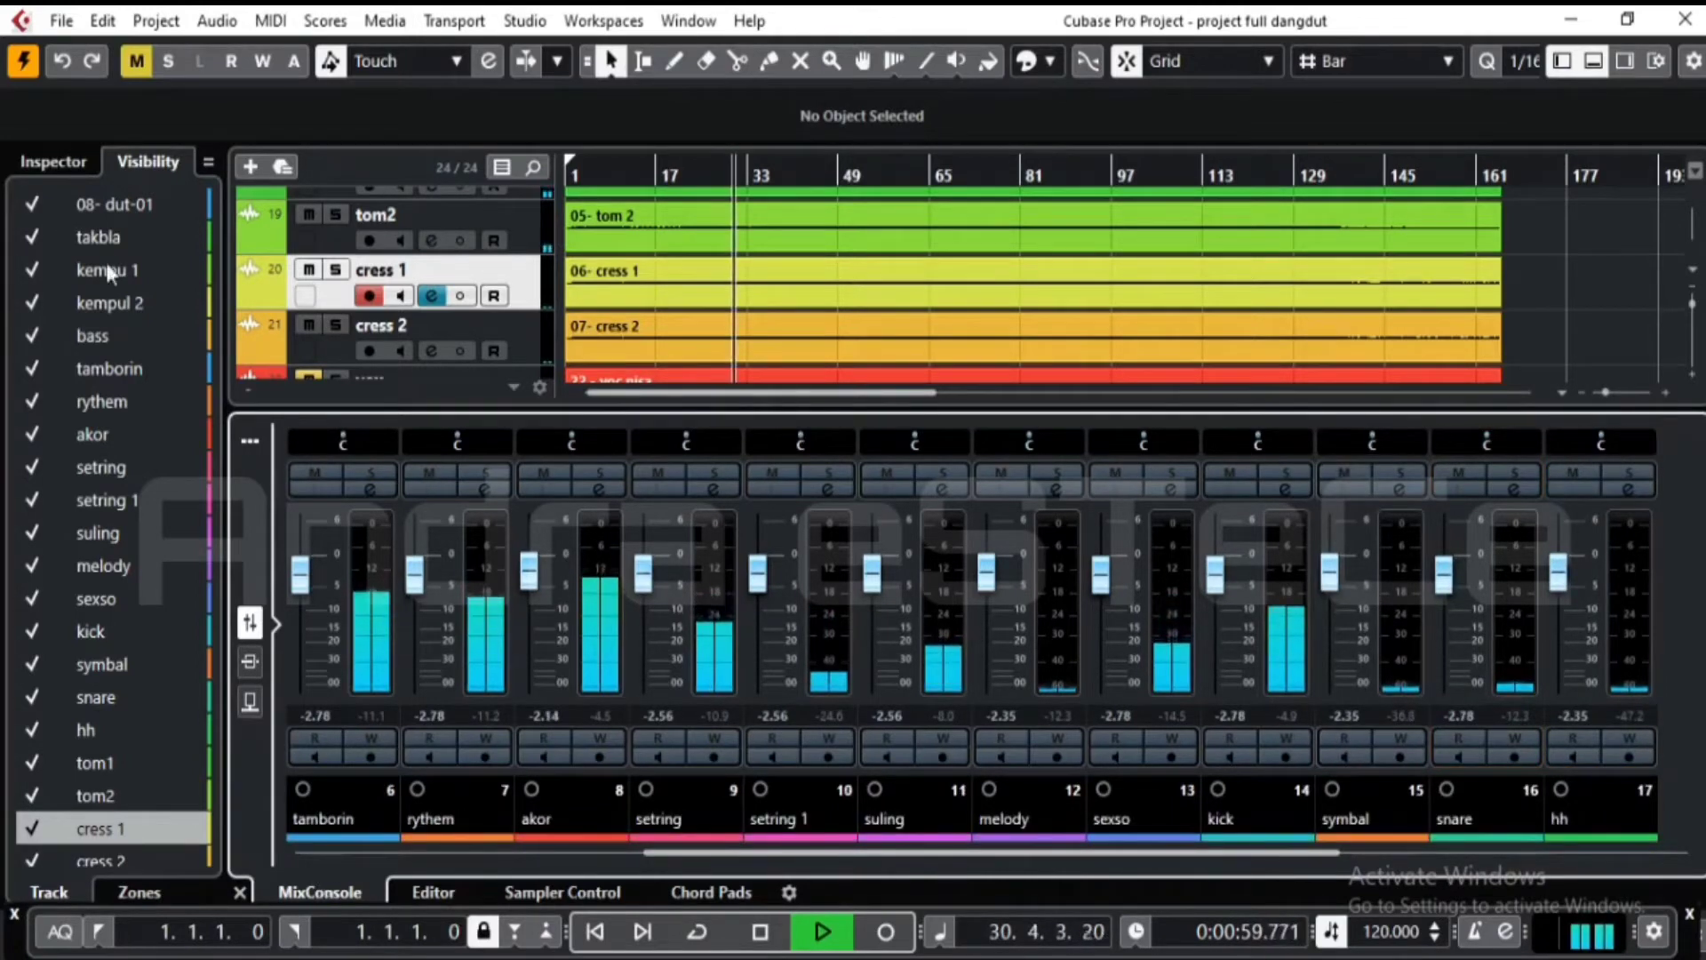
pyautogui.click(129, 204)
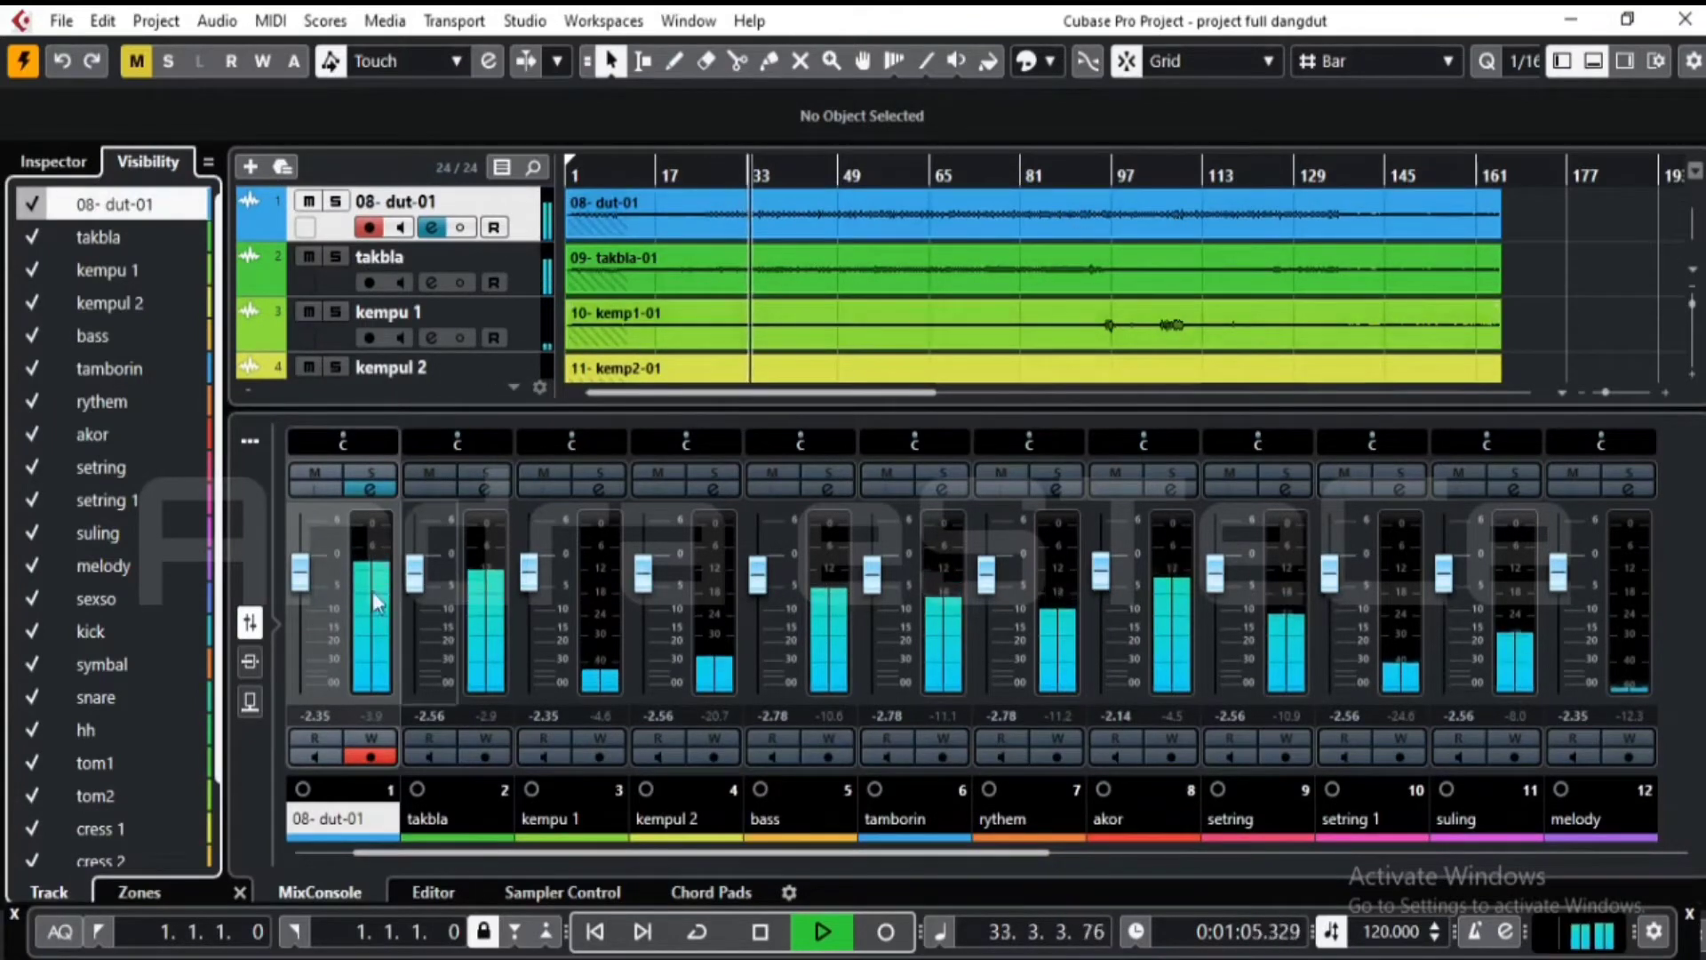
pyautogui.click(369, 489)
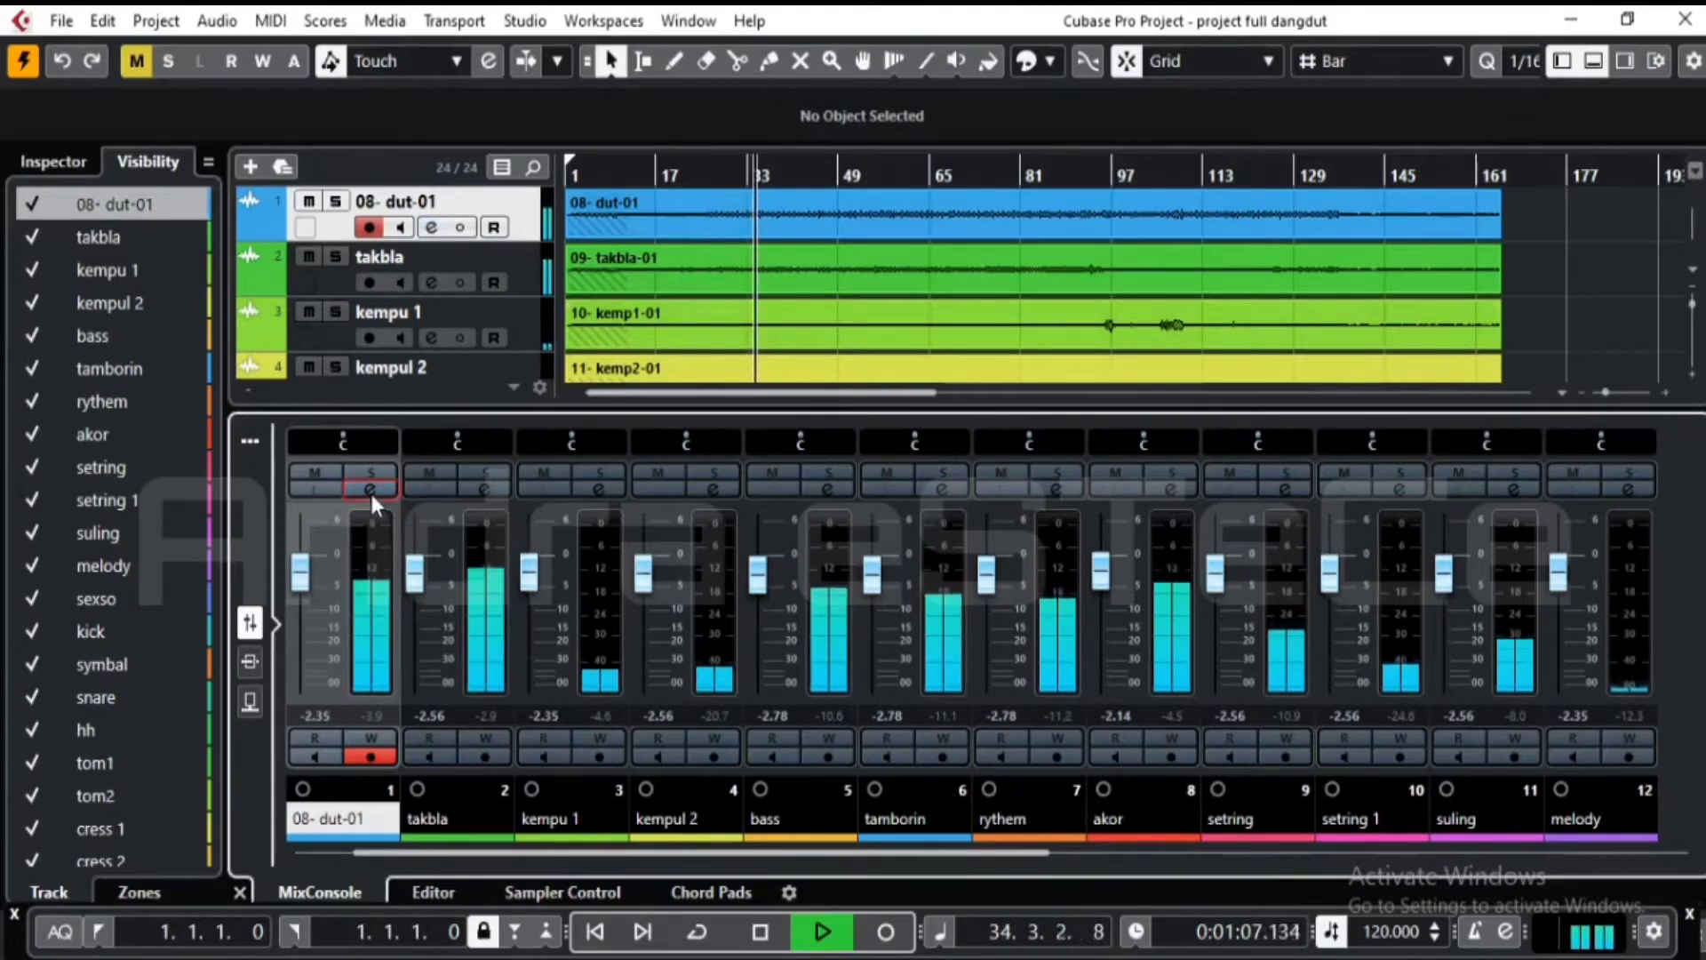
pyautogui.click(370, 489)
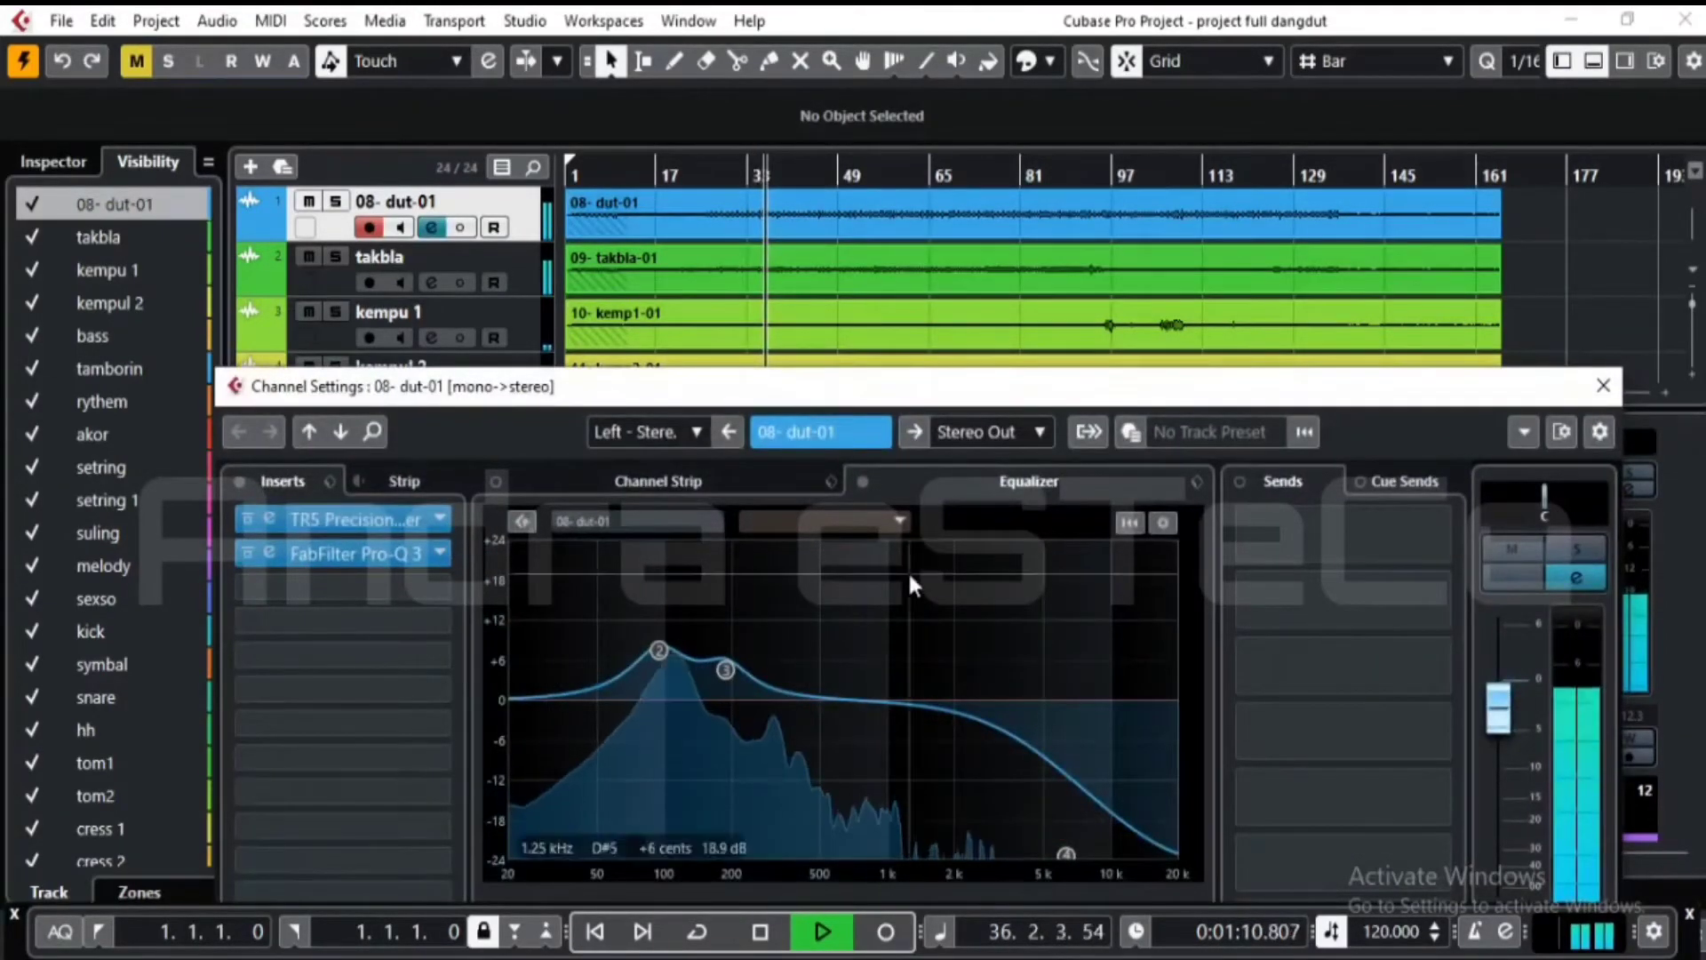
pyautogui.click(1603, 387)
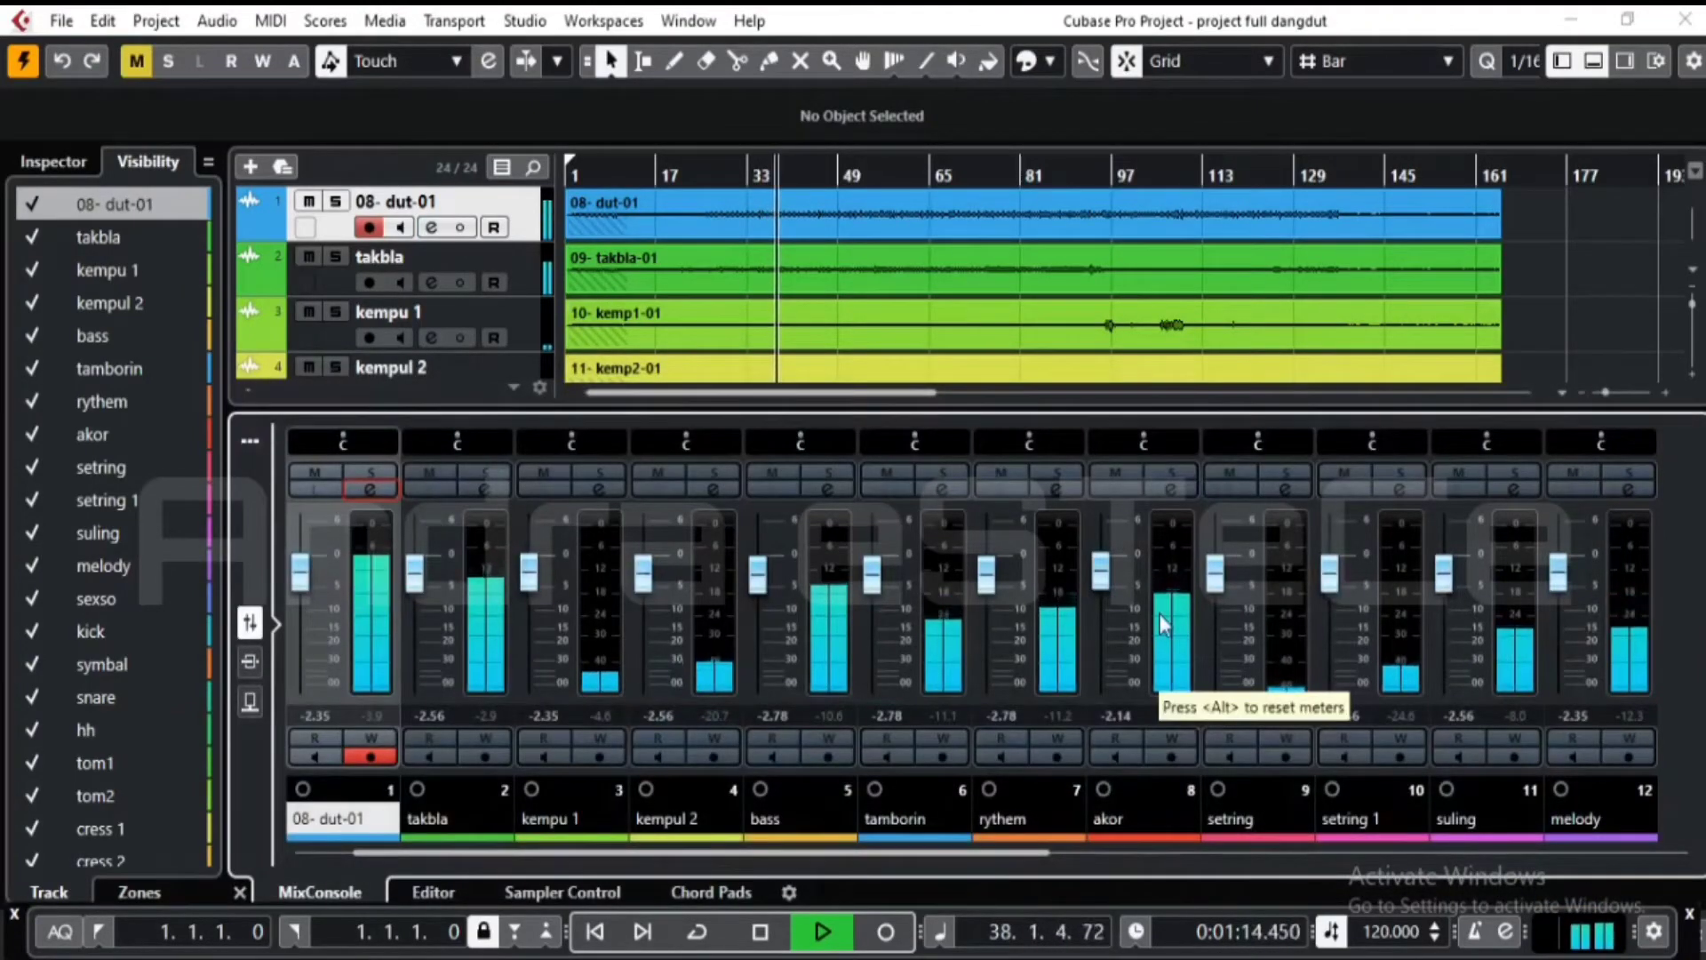
pyautogui.click(1683, 853)
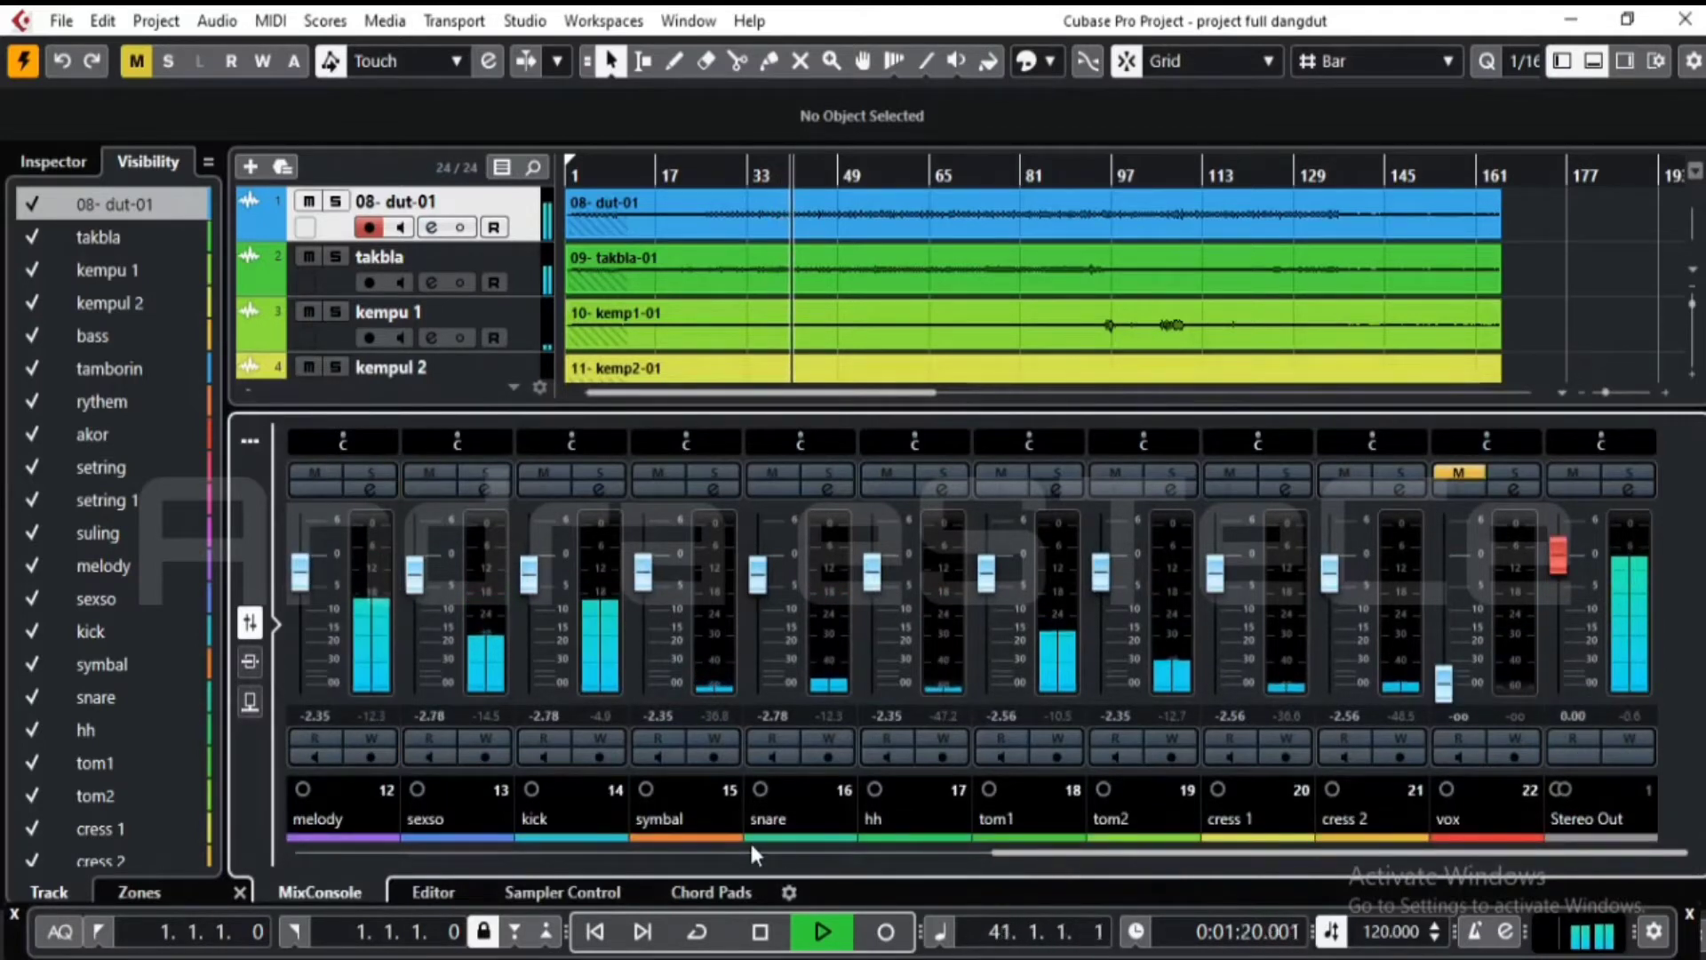
pyautogui.click(304, 850)
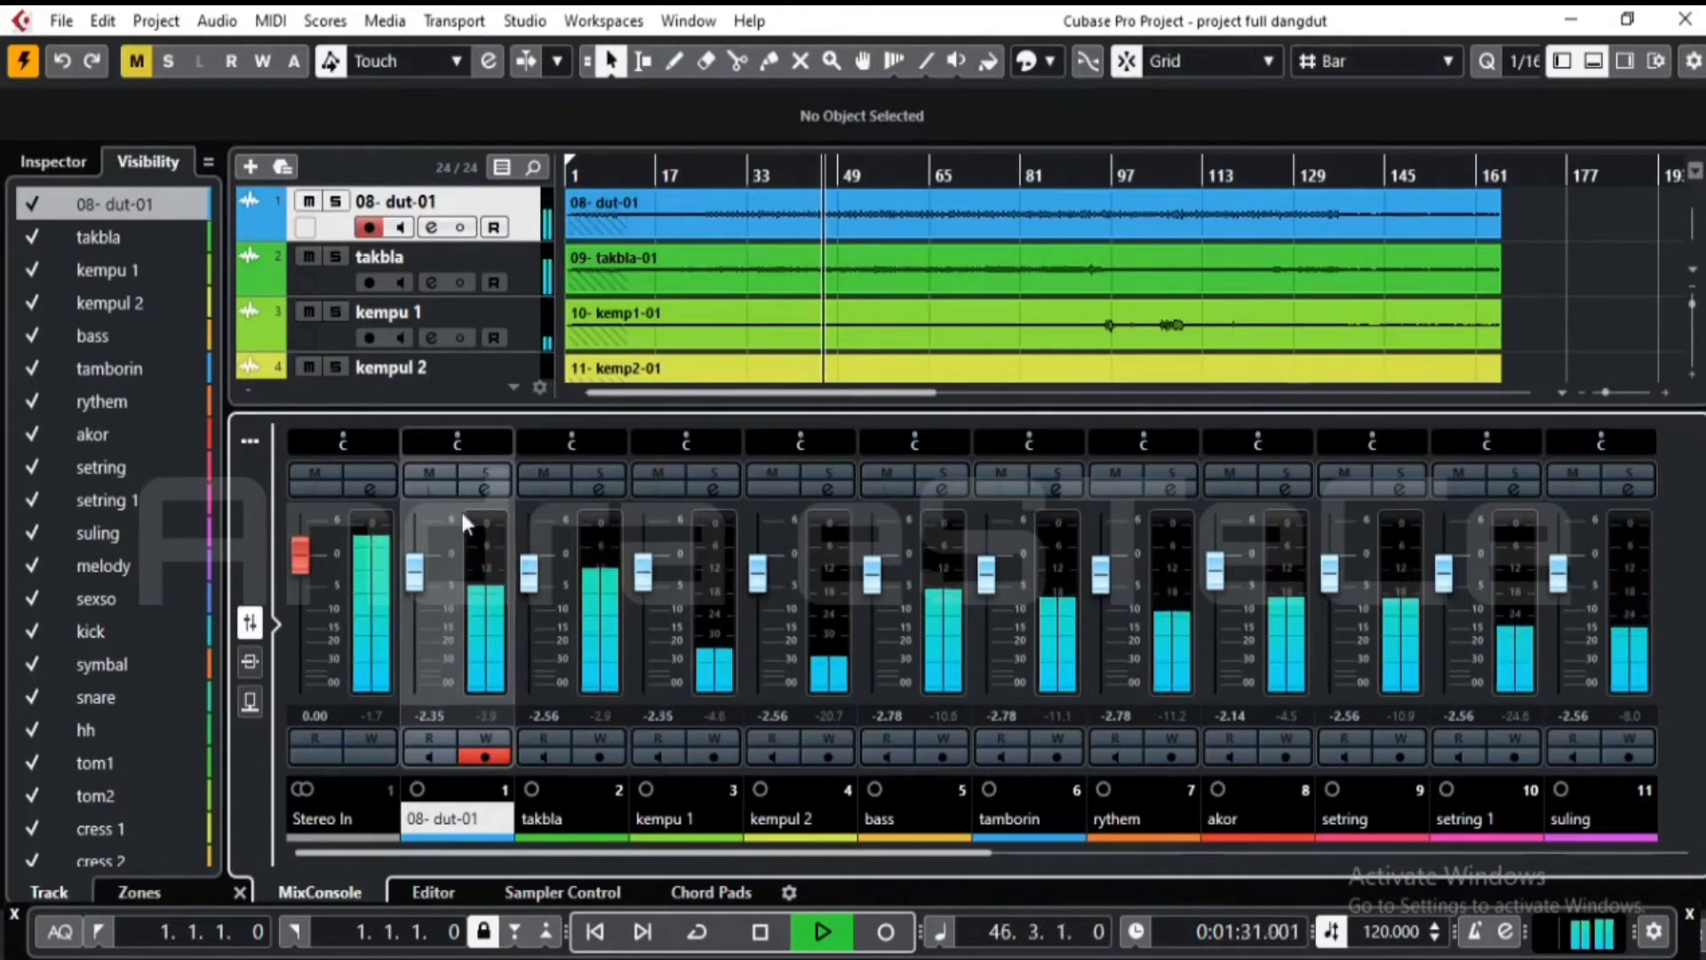
# - Raise the compressor gain slightly in 08- dut-01's TR5 Precision Comp-Limiter and examine the track's FabFilter Pro-Q 3 spectrum
pyautogui.click(481, 489)
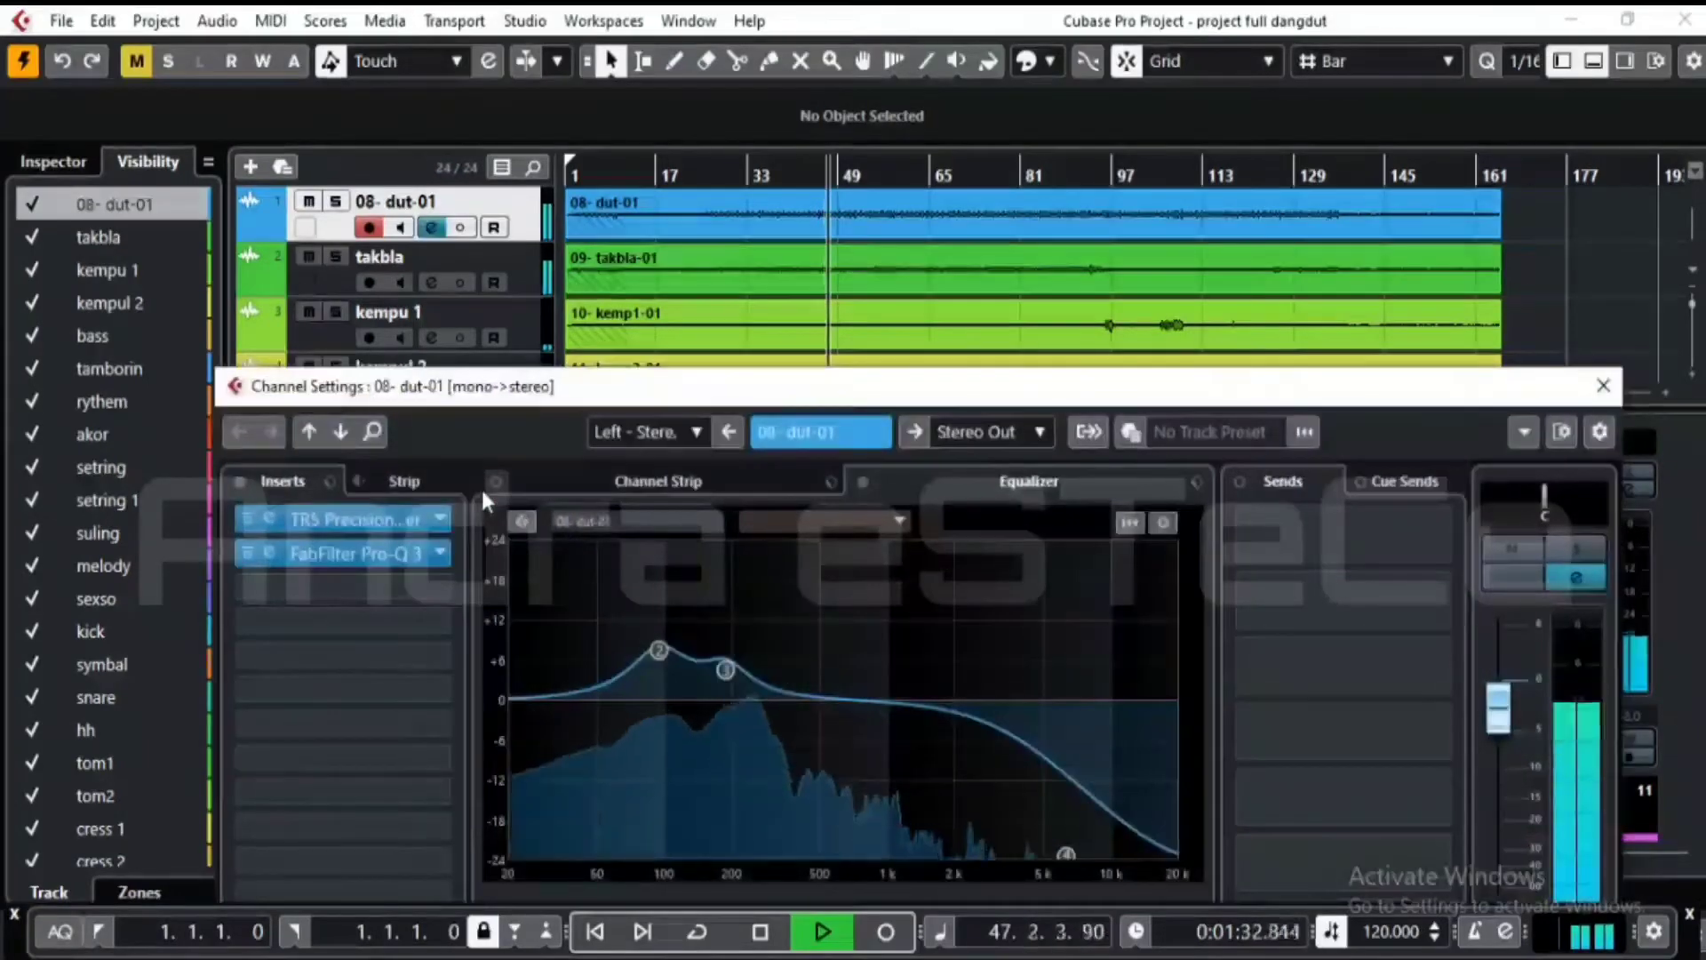
pyautogui.click(265, 515)
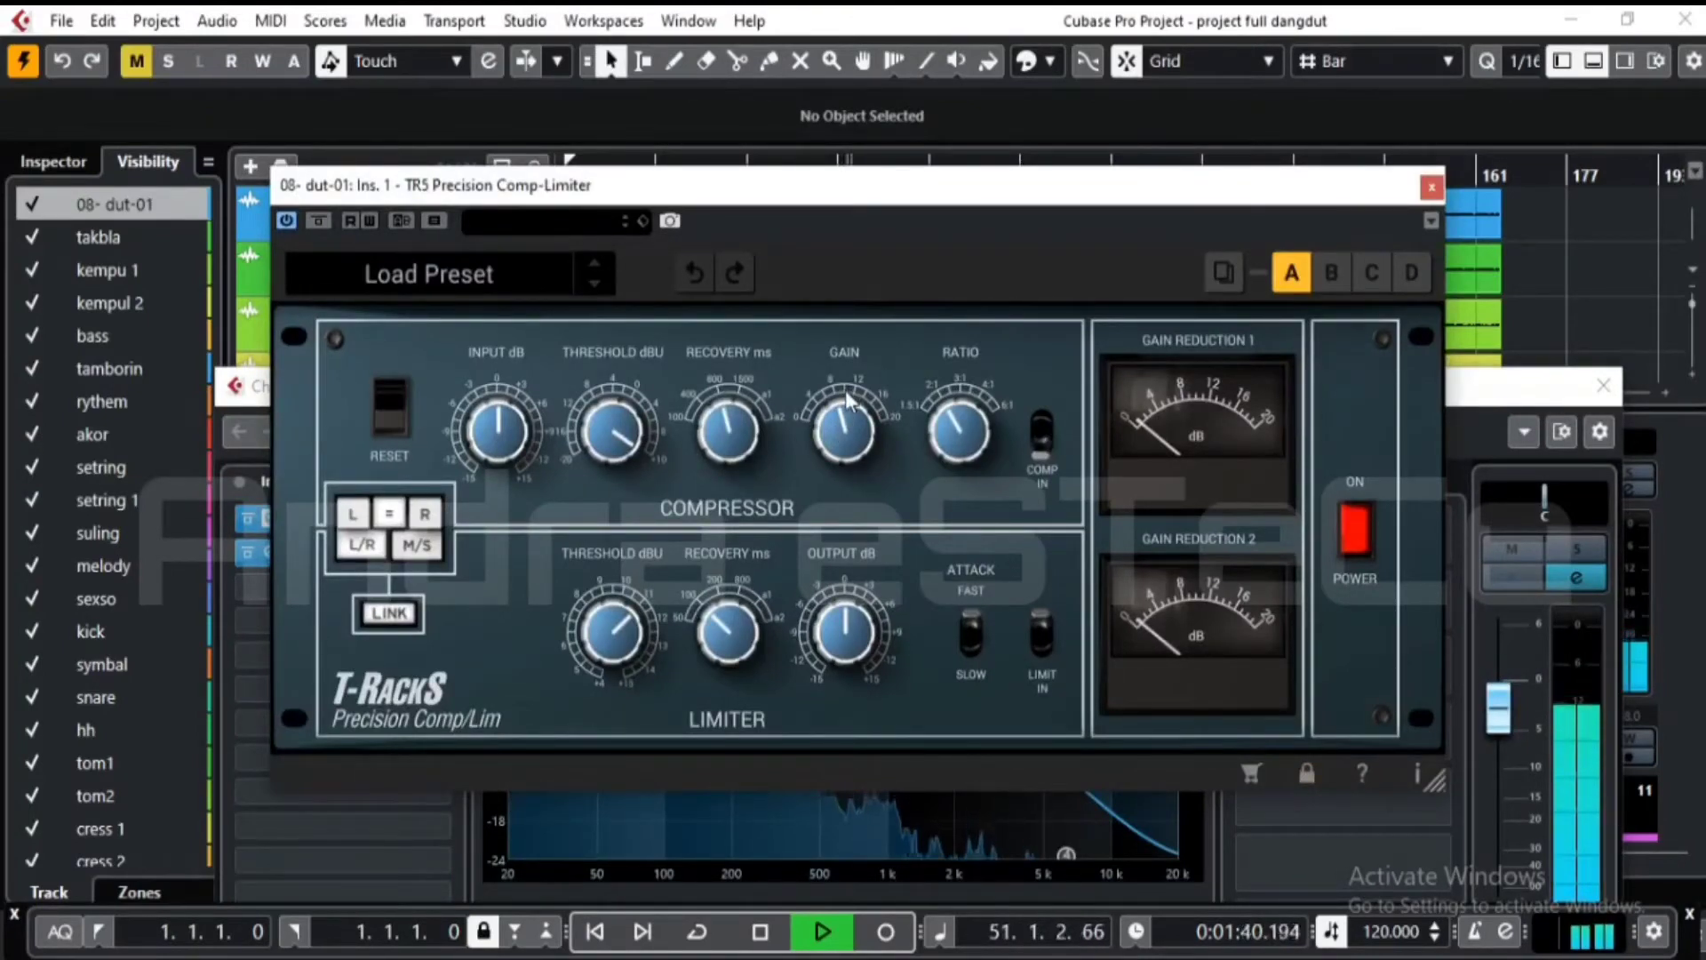
pyautogui.moveTo(845, 392); pyautogui.dragTo(846, 407)
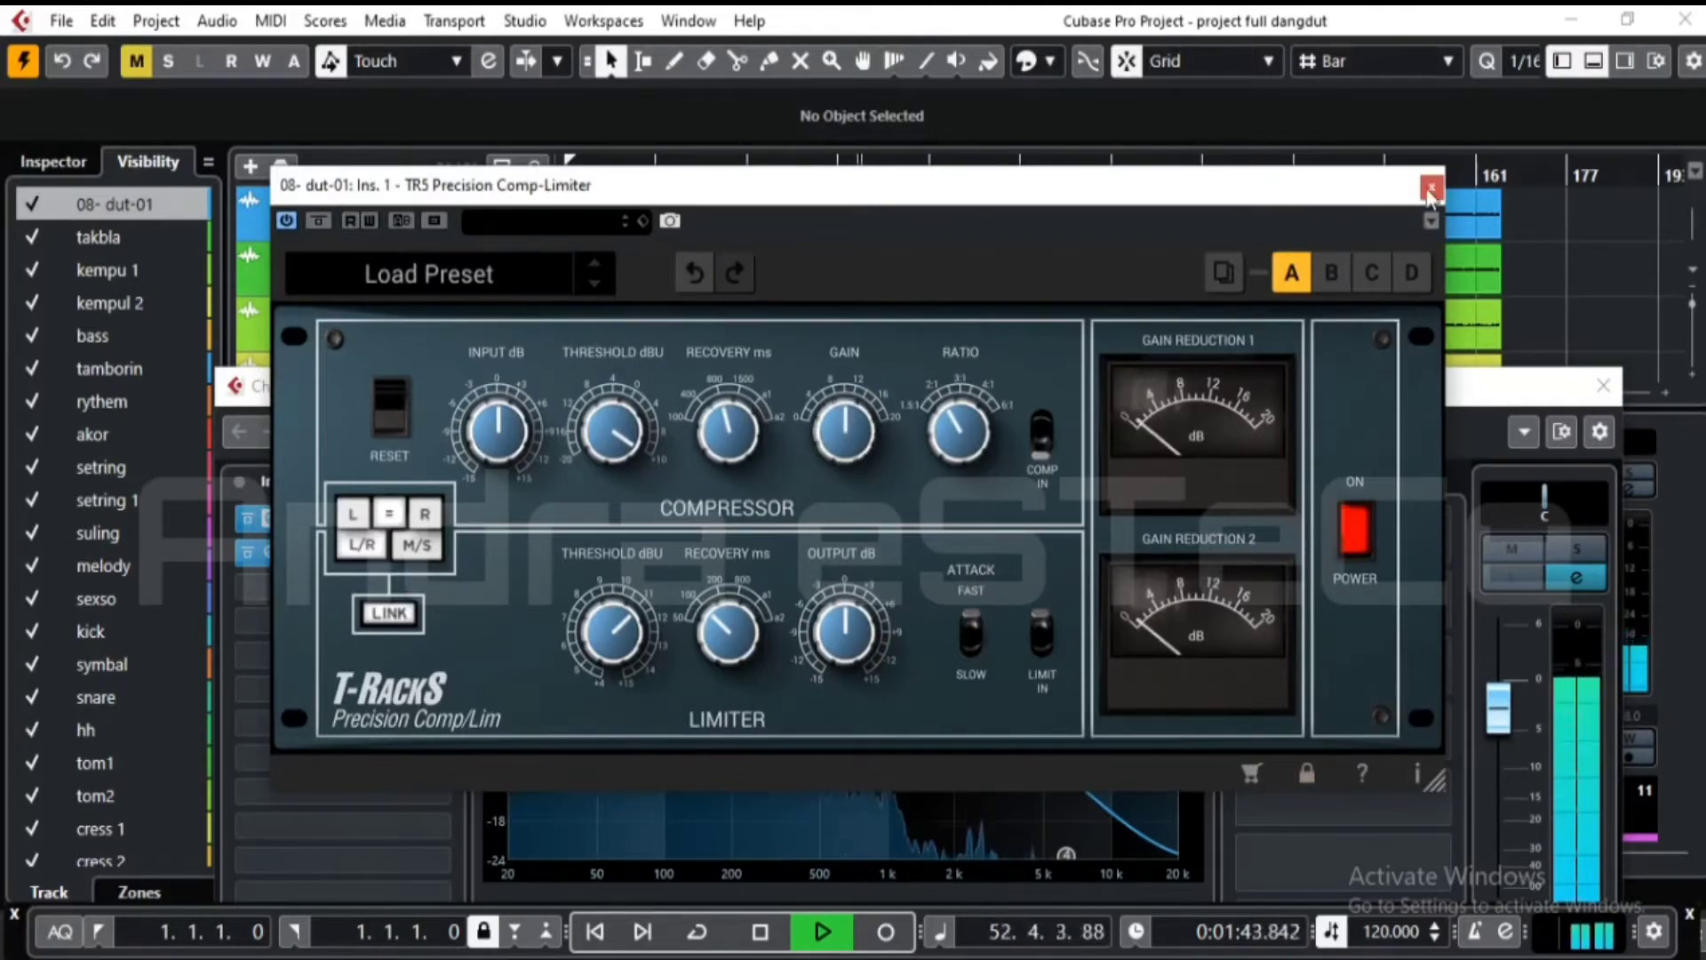
pyautogui.click(1429, 188)
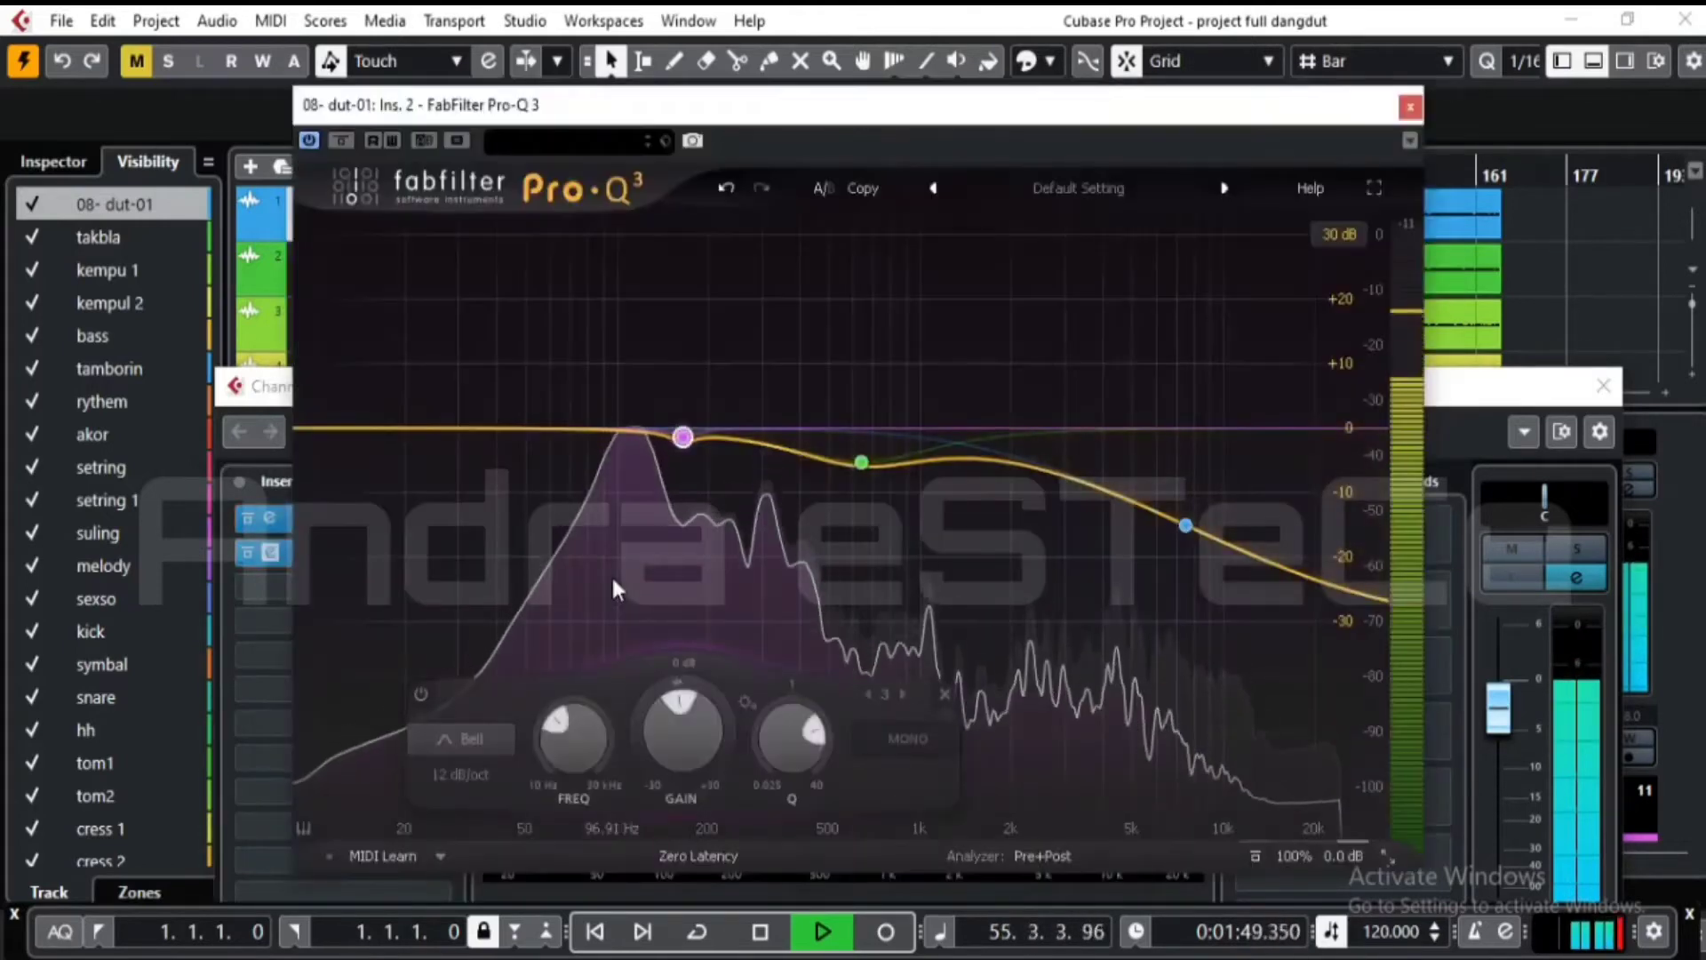
pyautogui.moveTo(641, 418)
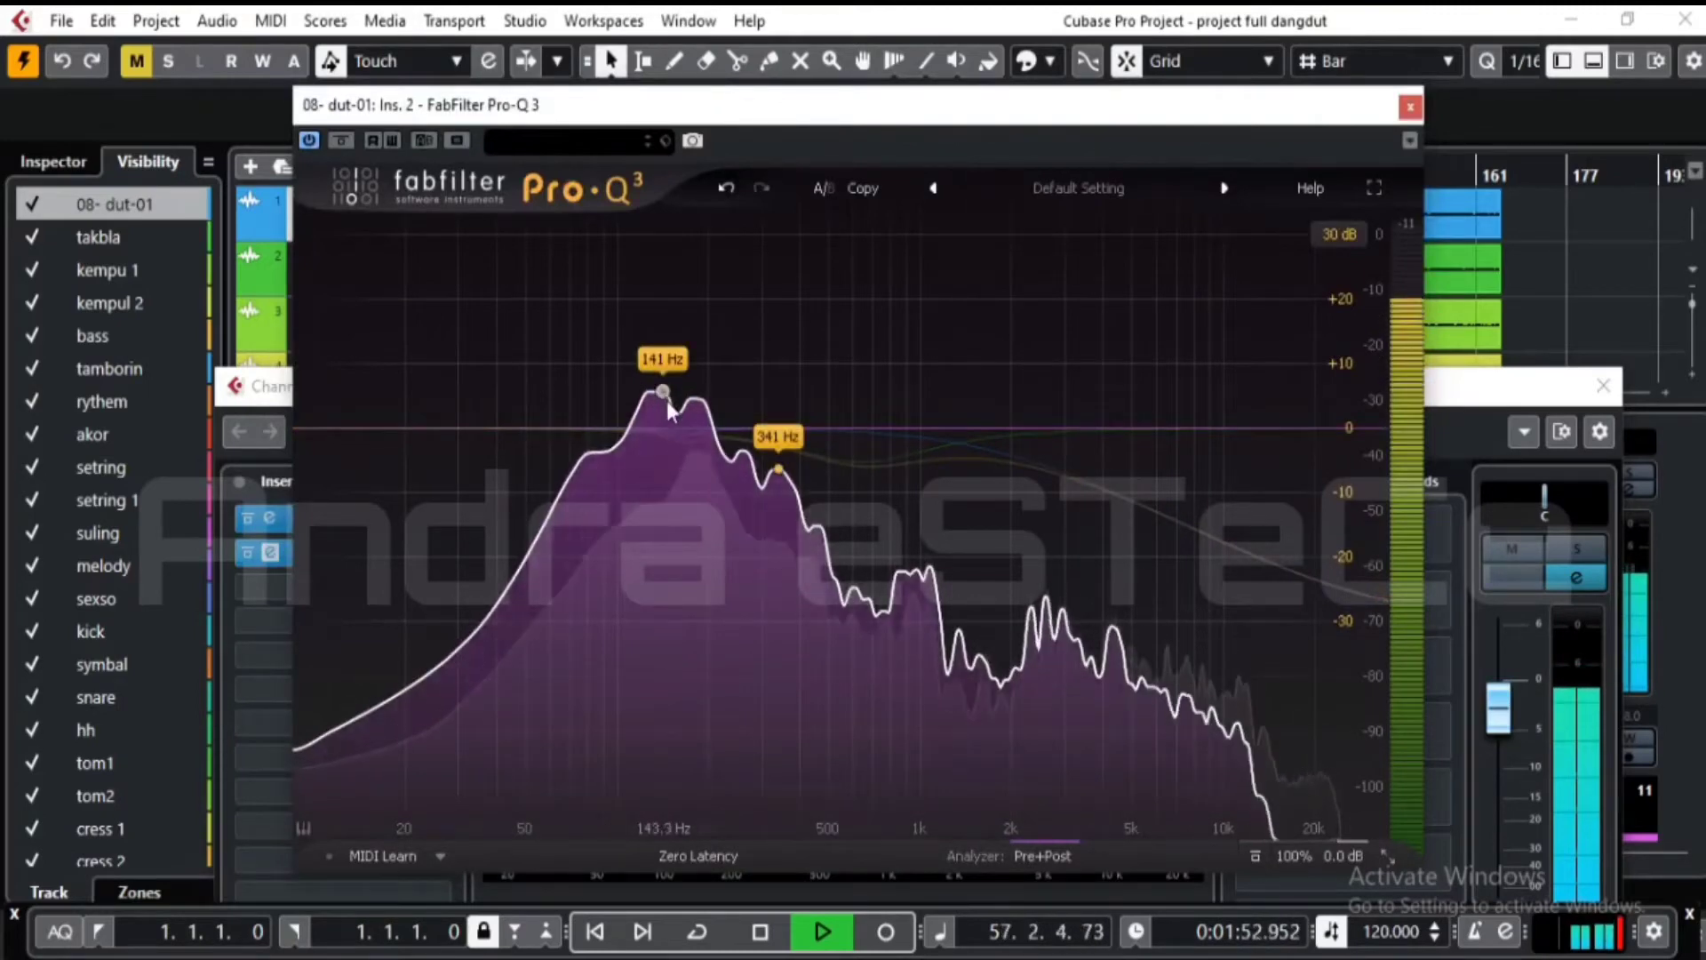
pyautogui.click(1411, 107)
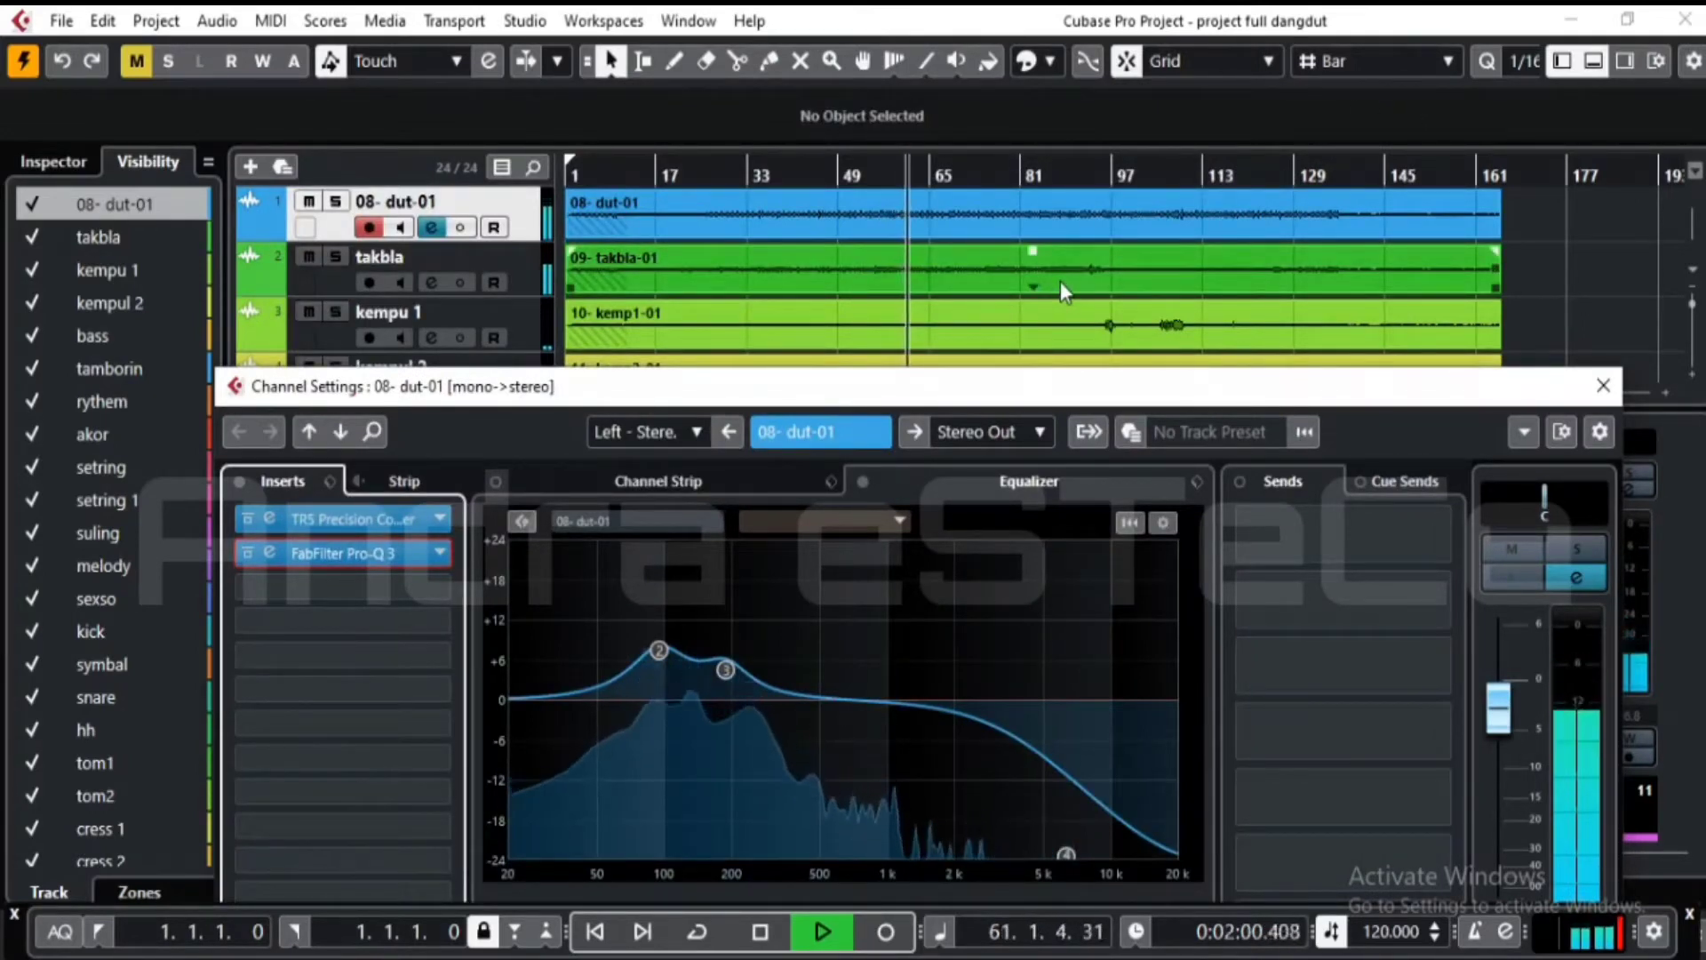
# - Lower the compressor gain slightly in 08- dut-01's TR5 Precision Comp-Limiter, close its windows and reset the output clip indicator
pyautogui.click(264, 525)
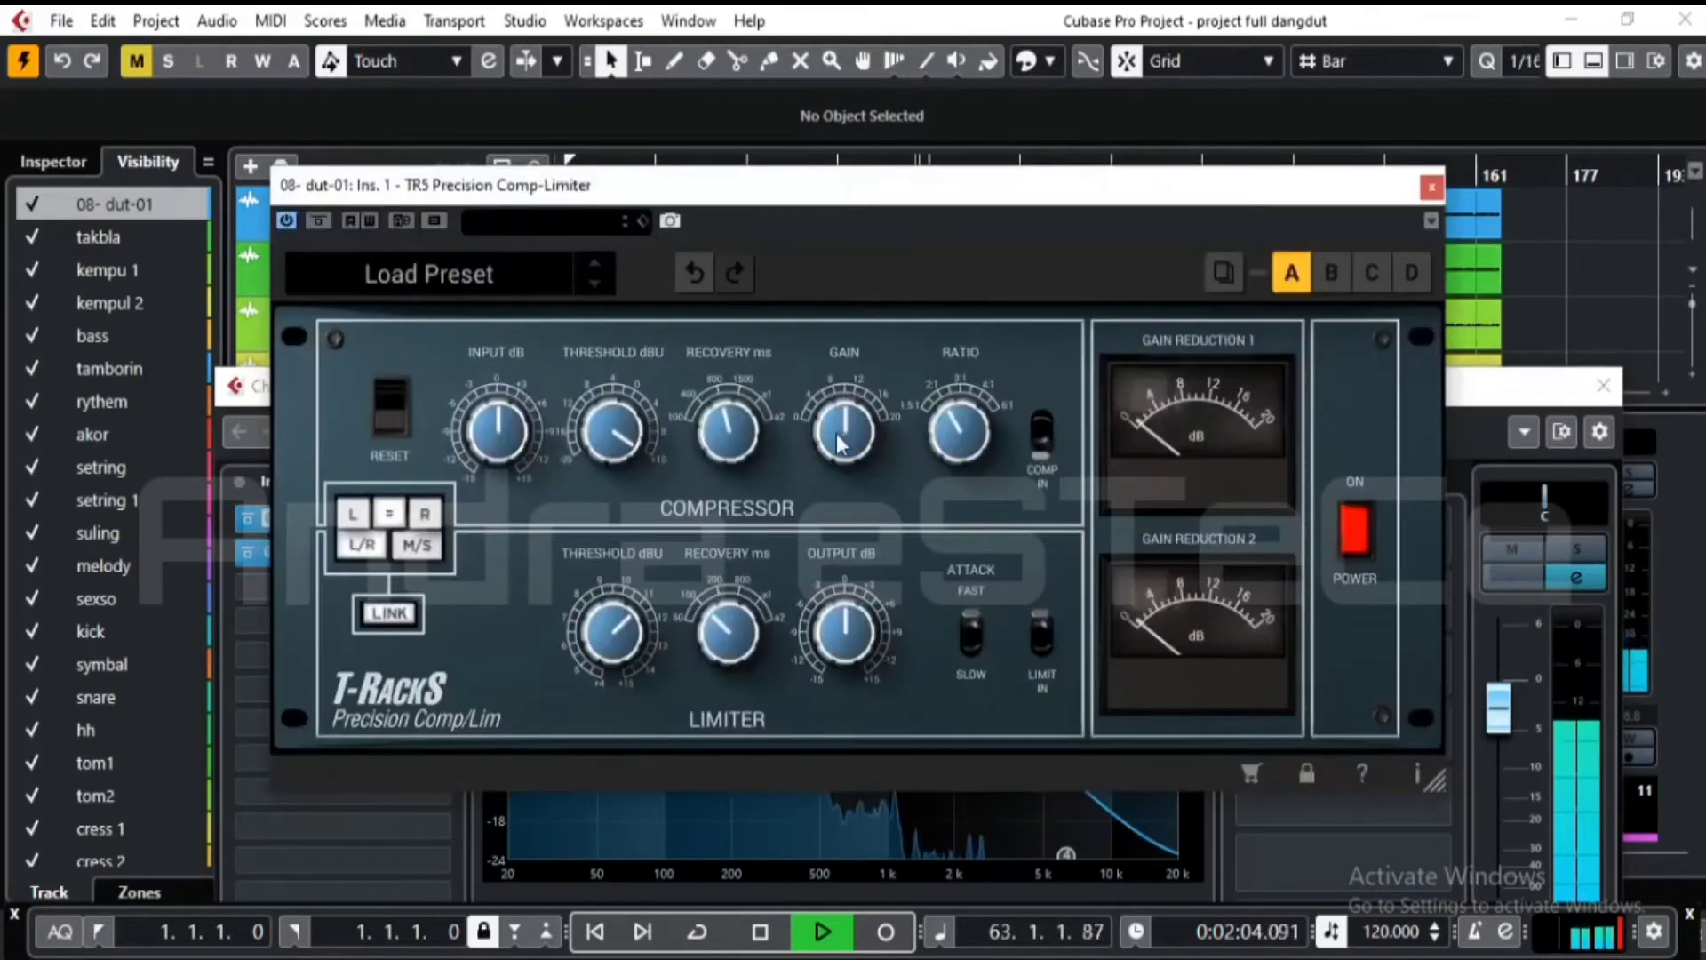
pyautogui.moveTo(836, 433); pyautogui.dragTo(834, 438)
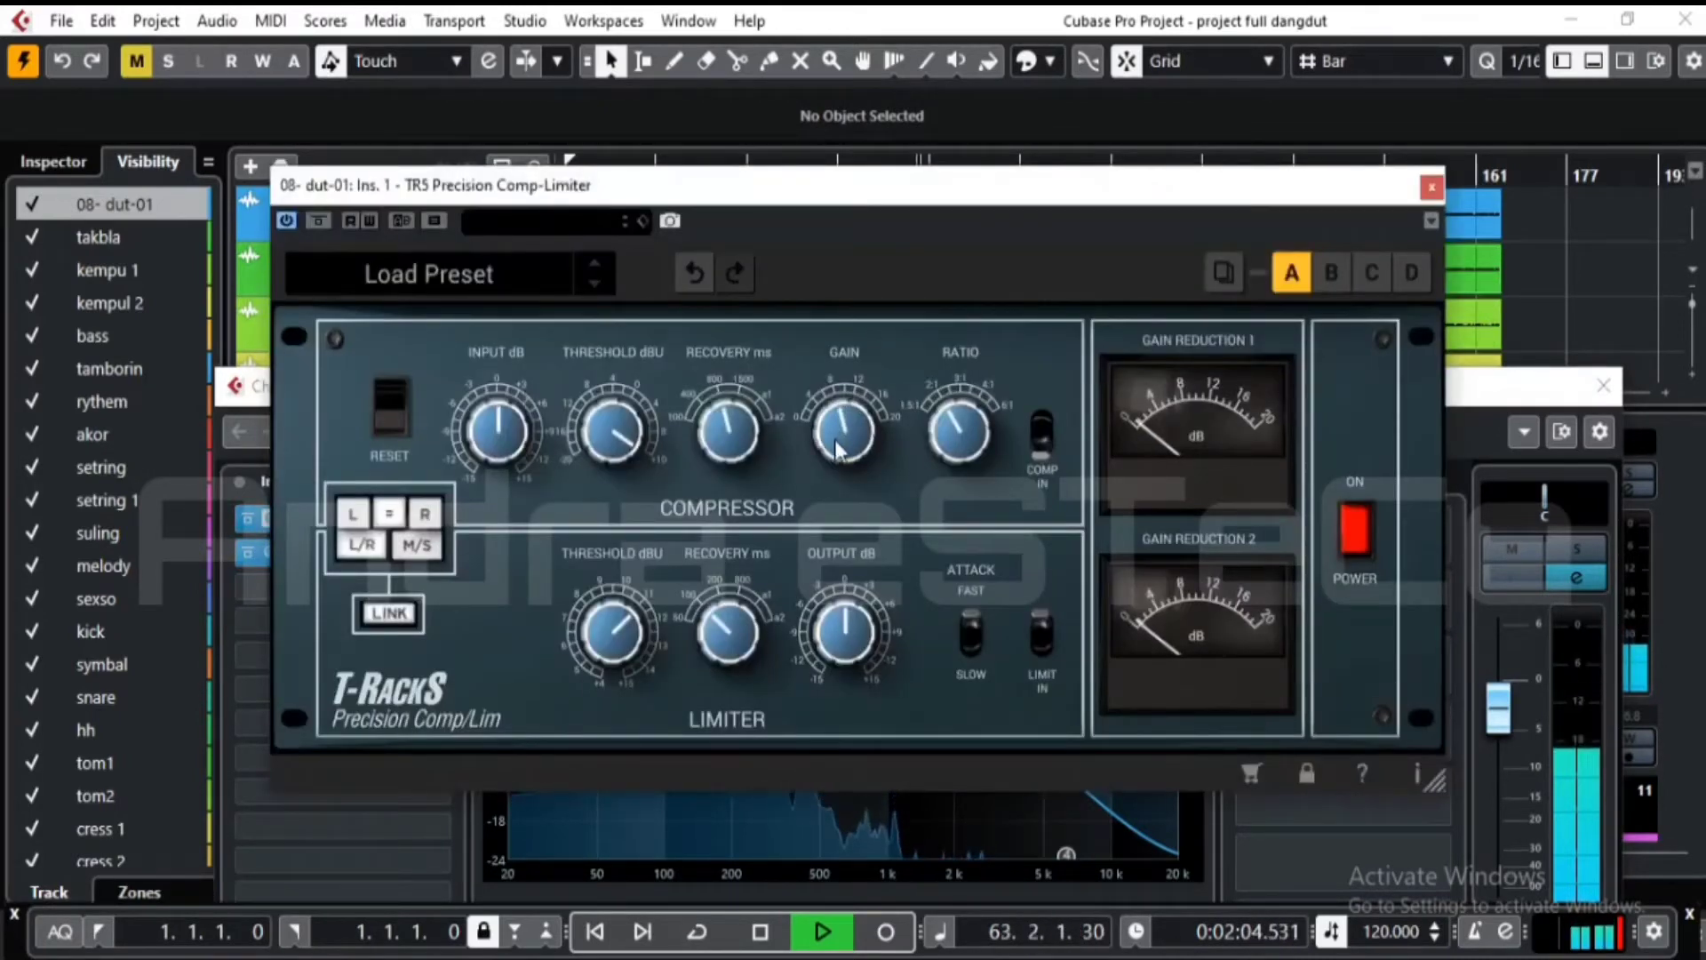
pyautogui.click(1428, 189)
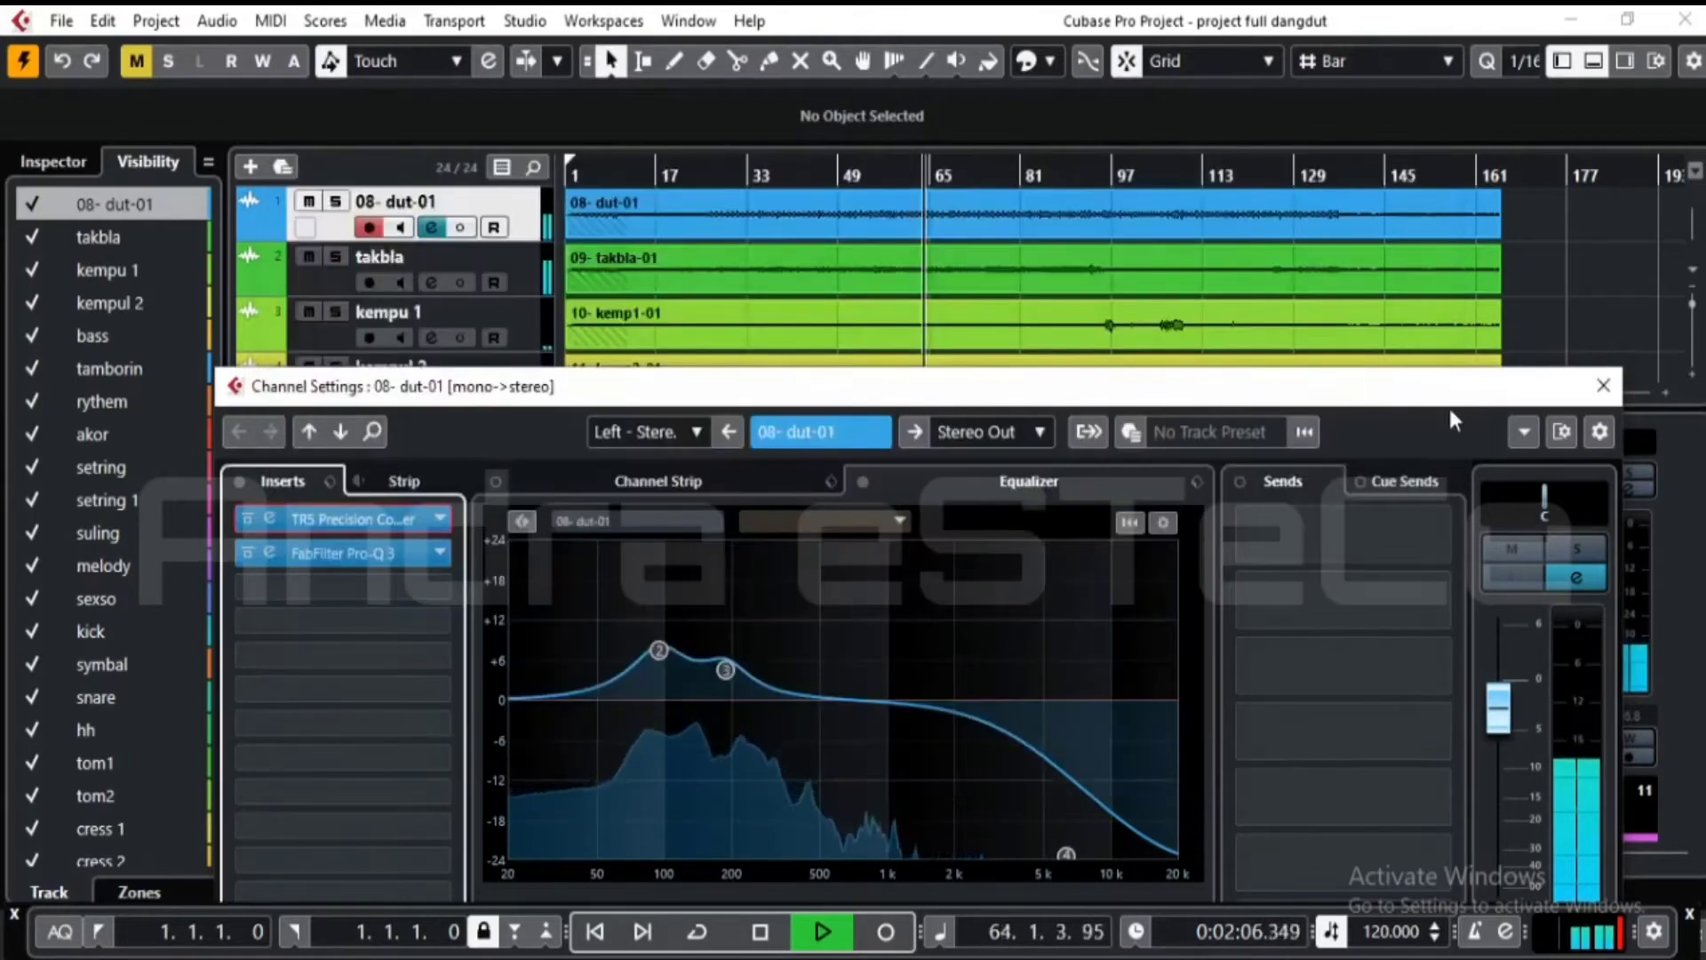
pyautogui.click(1619, 933)
pyautogui.click(1603, 384)
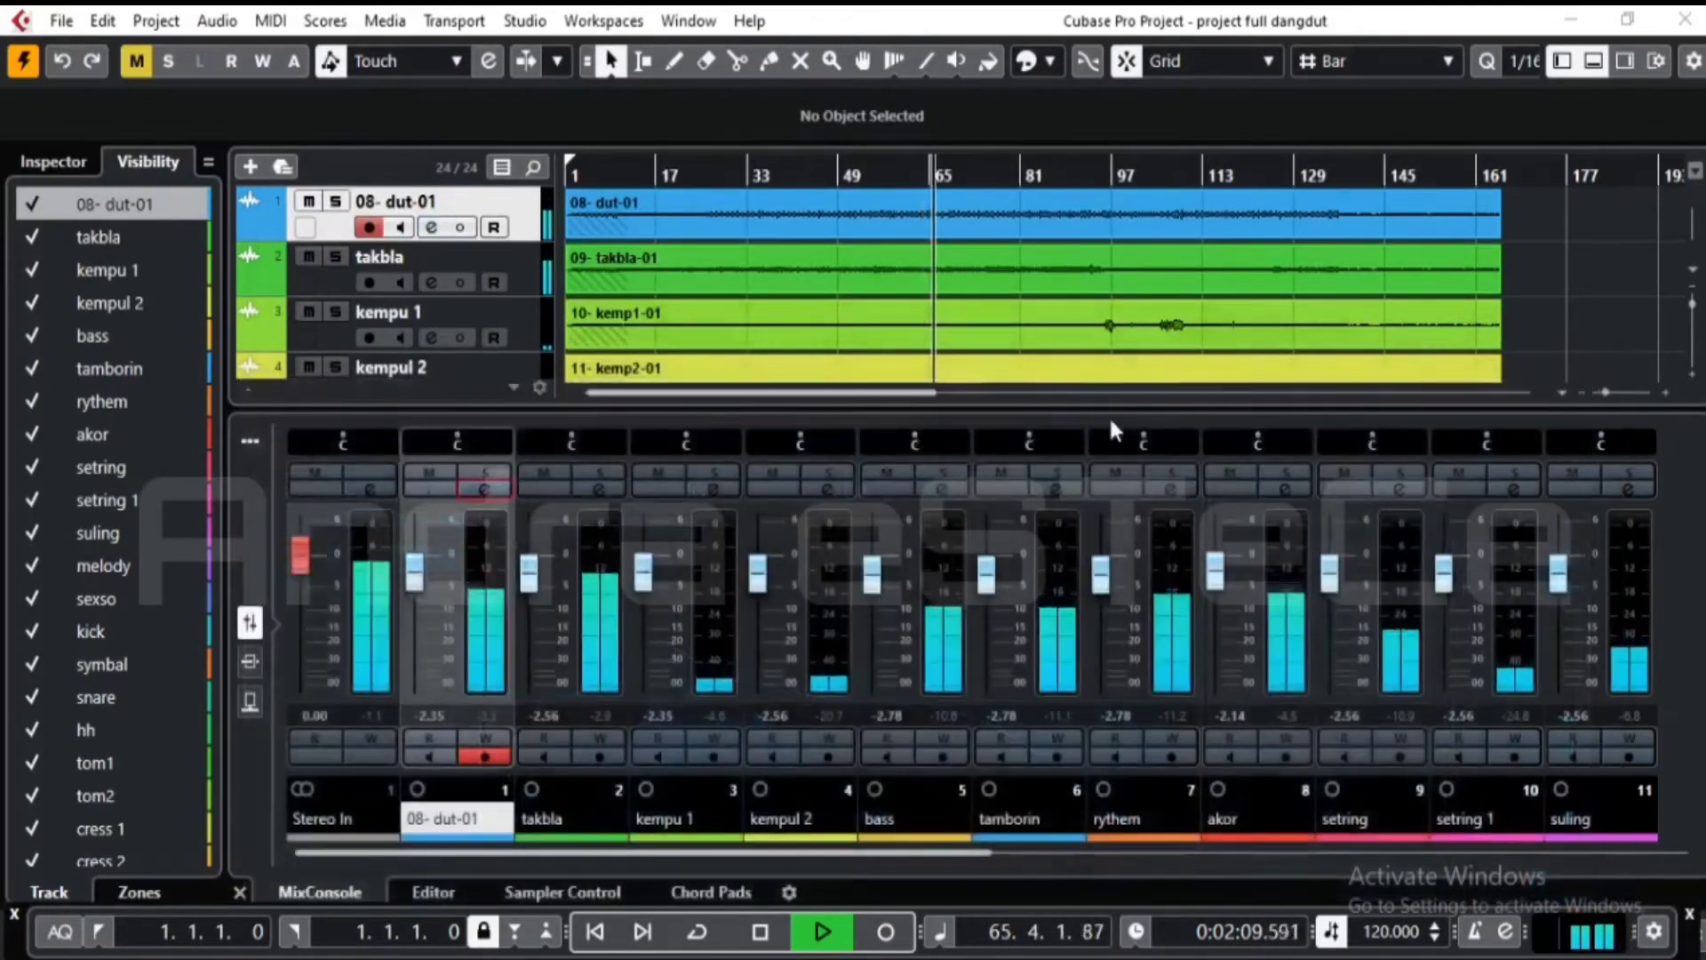
# - Review the takbla track's CLA-2A Stereo and FabFilter Pro-Q 3 insert settings and solo the track
pyautogui.click(336, 275)
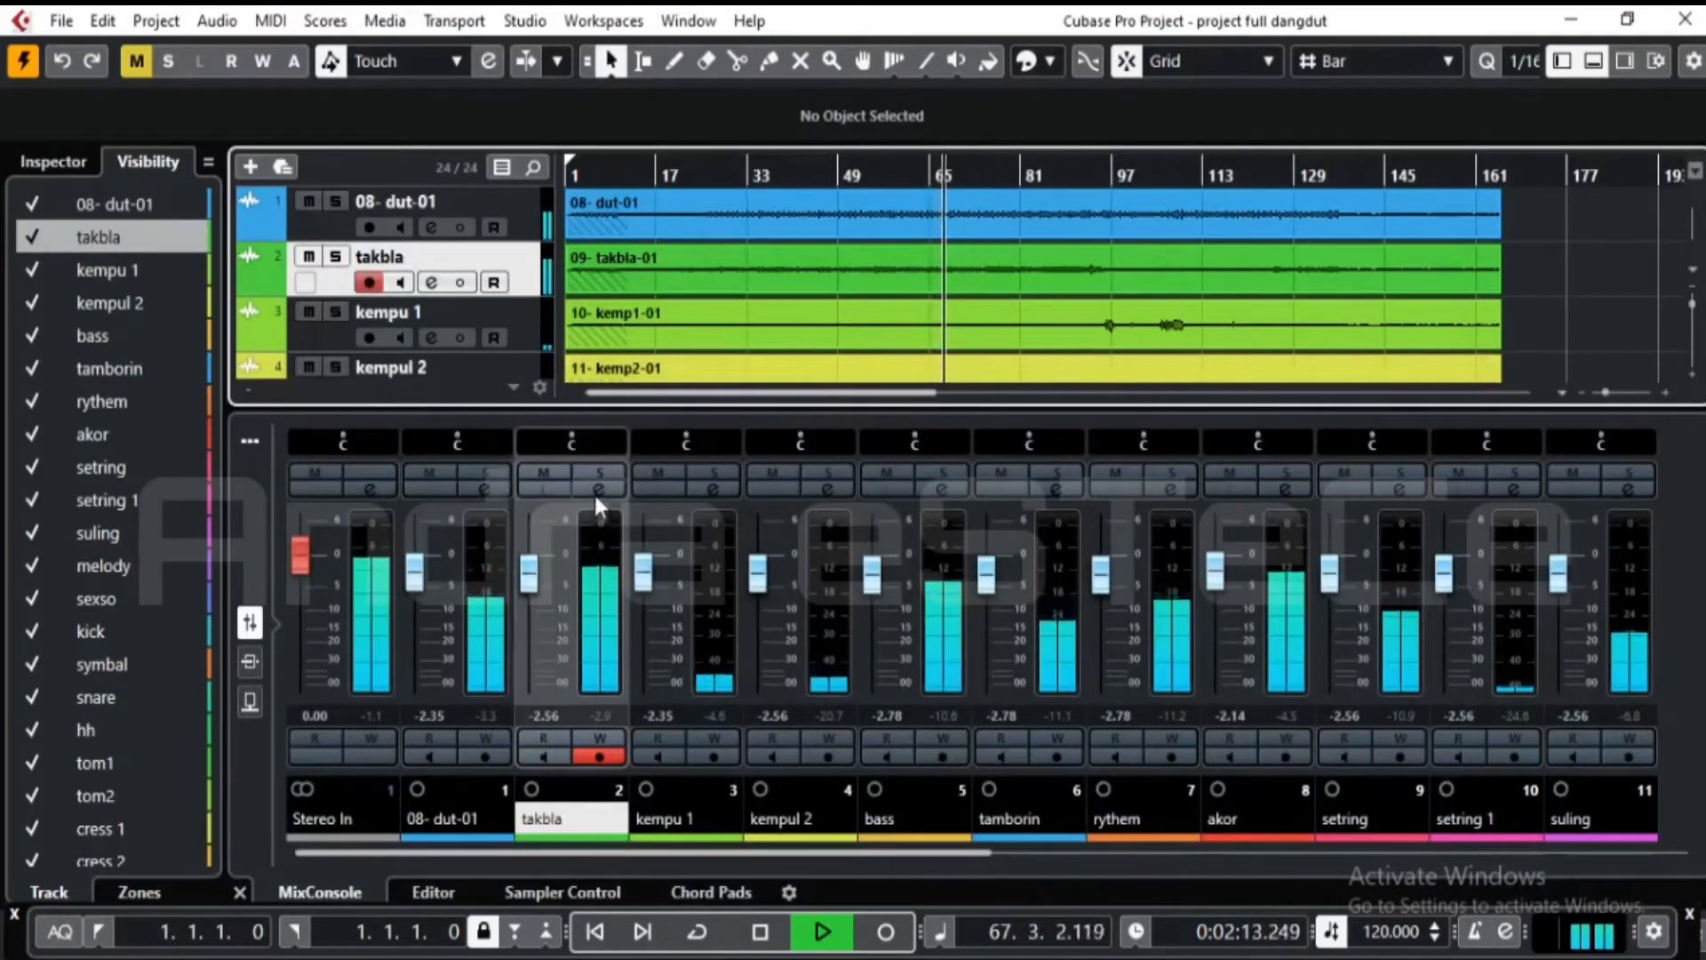
pyautogui.click(433, 282)
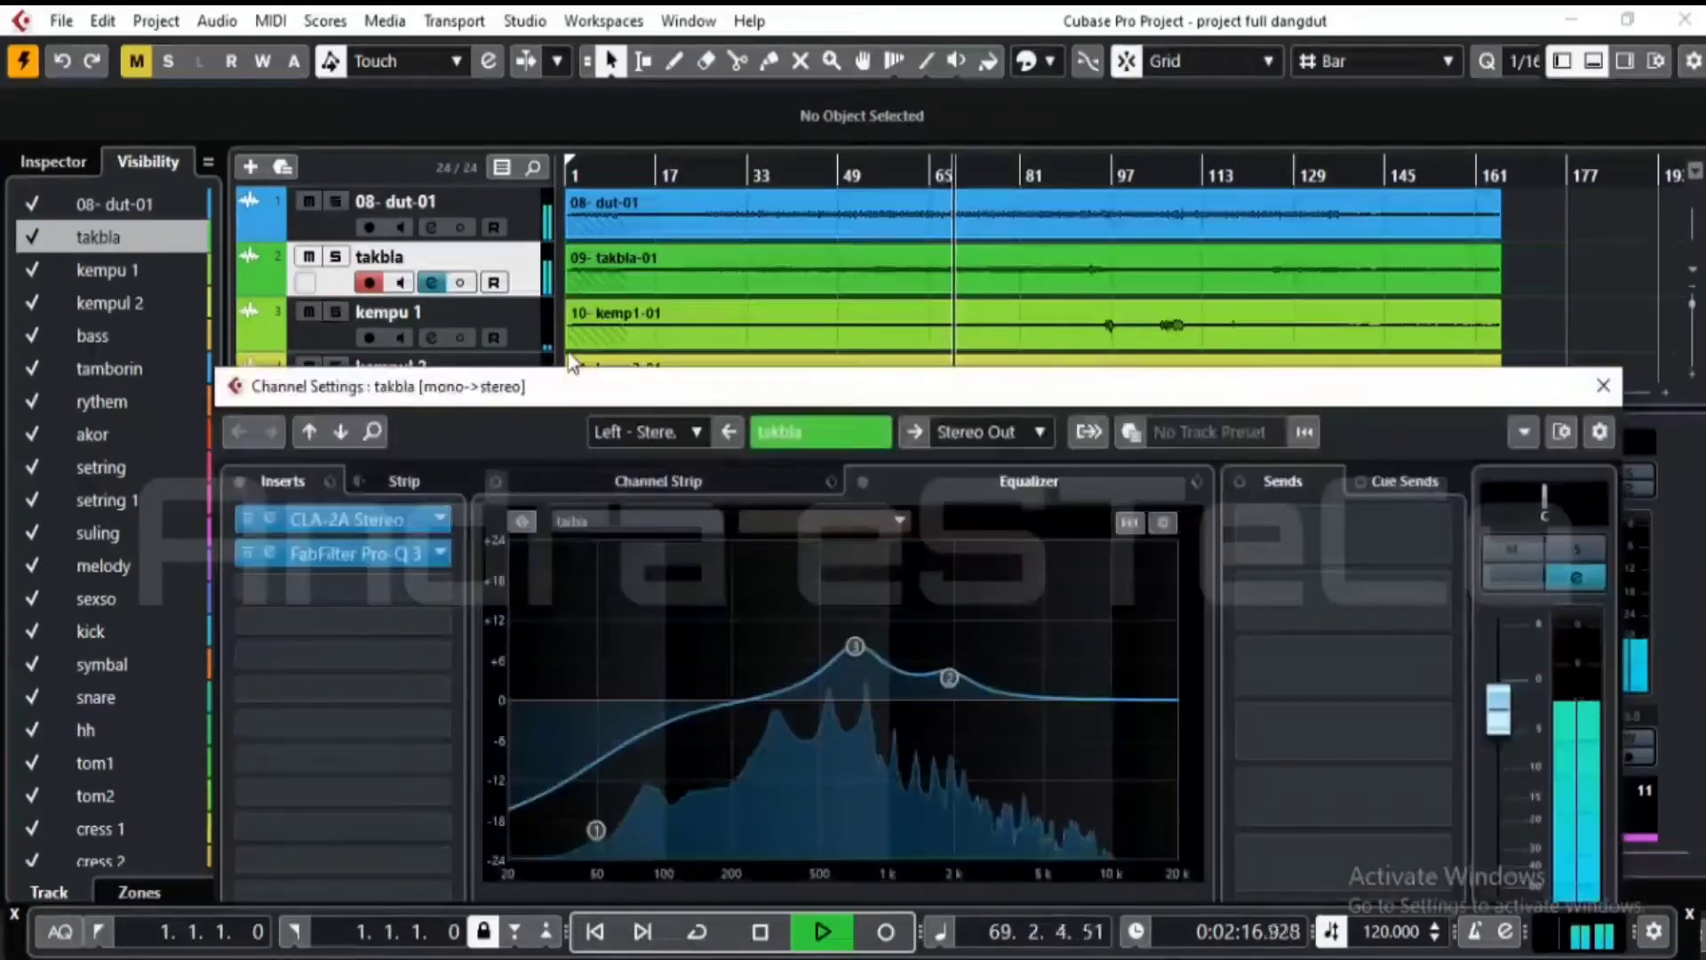
pyautogui.click(259, 517)
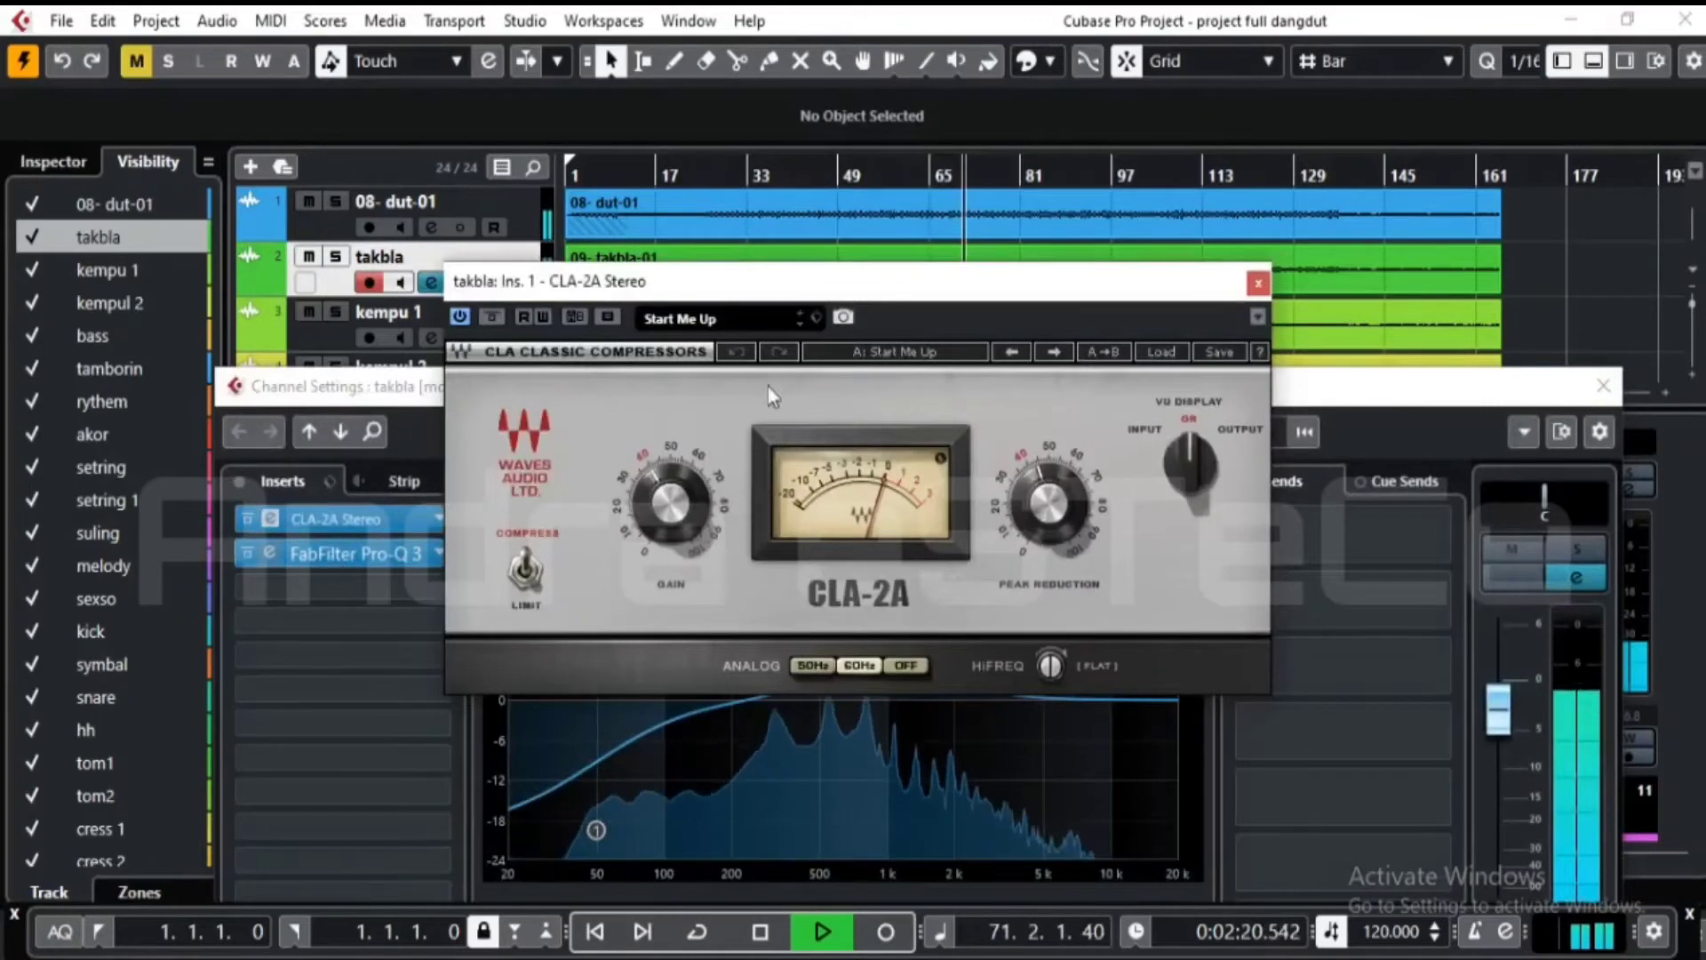
pyautogui.click(1257, 282)
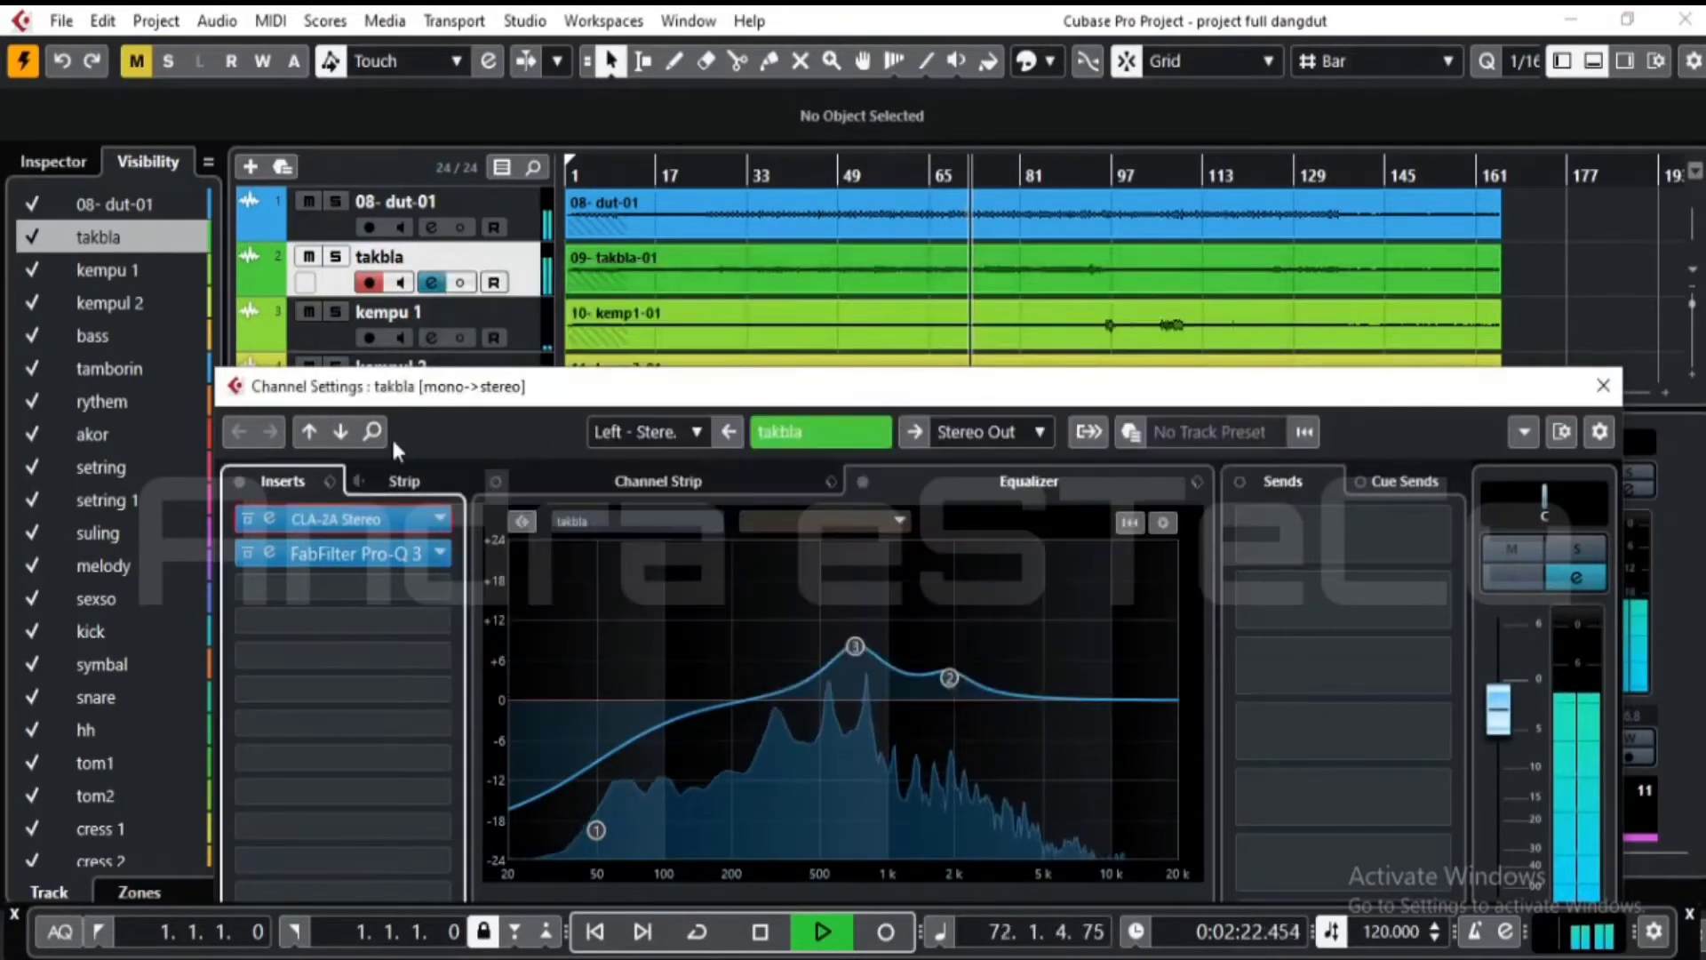
pyautogui.click(327, 558)
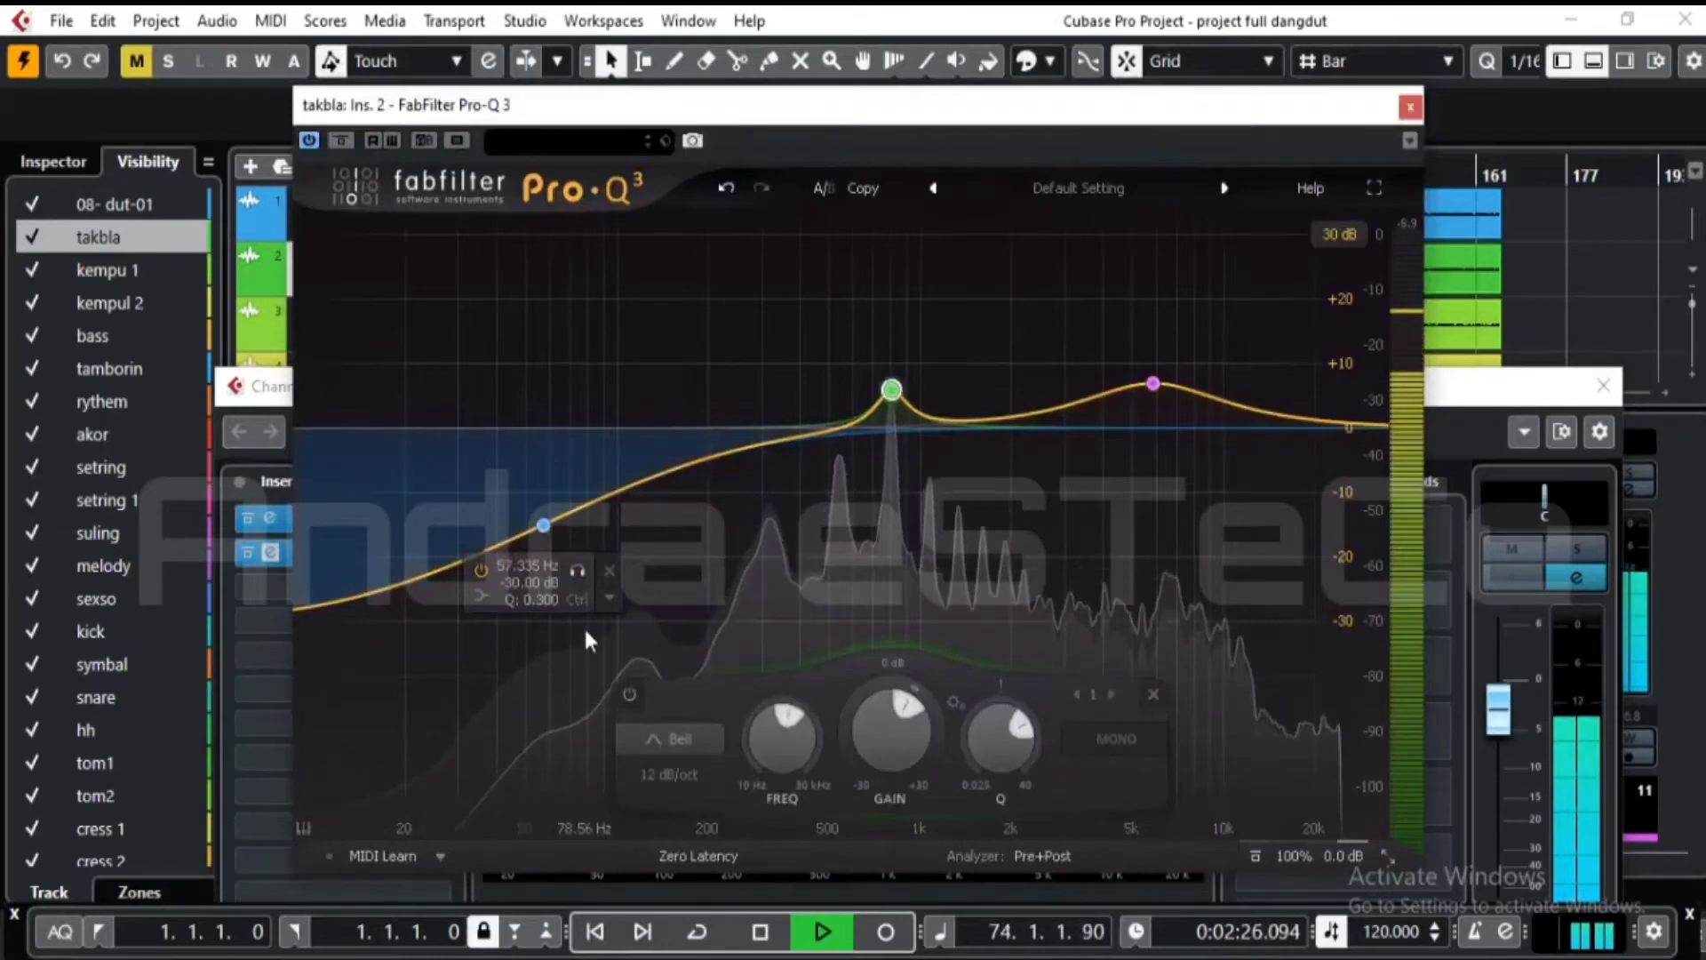
pyautogui.moveTo(890, 393)
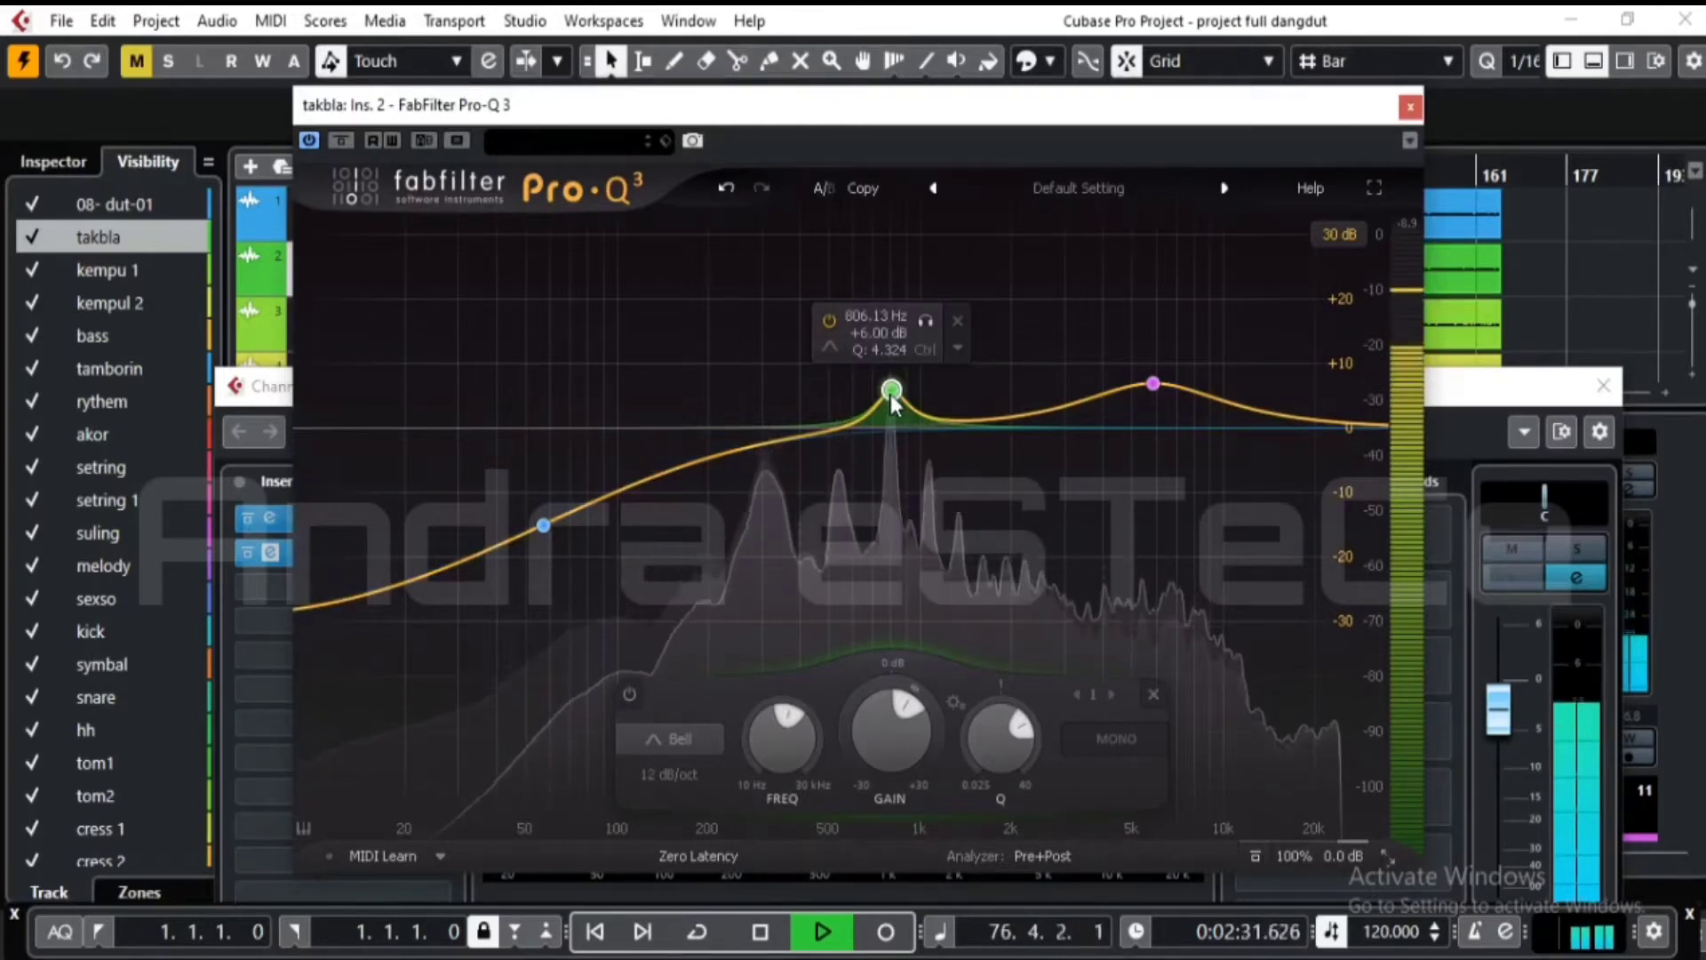
pyautogui.click(1410, 107)
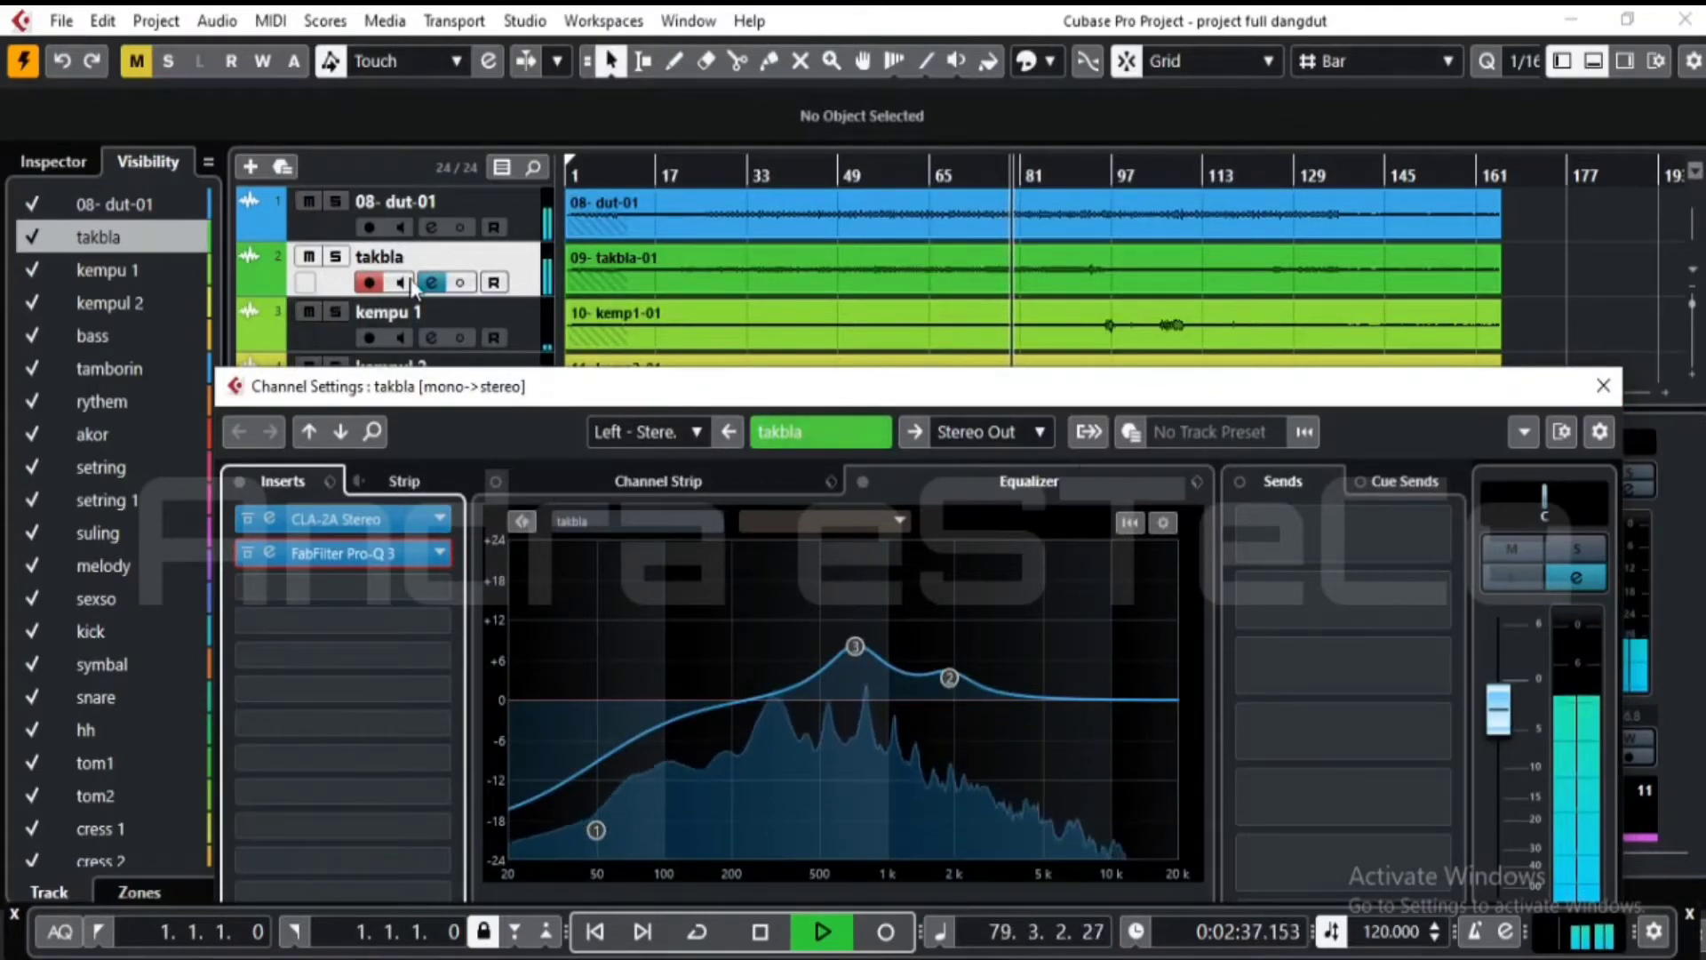
pyautogui.click(336, 257)
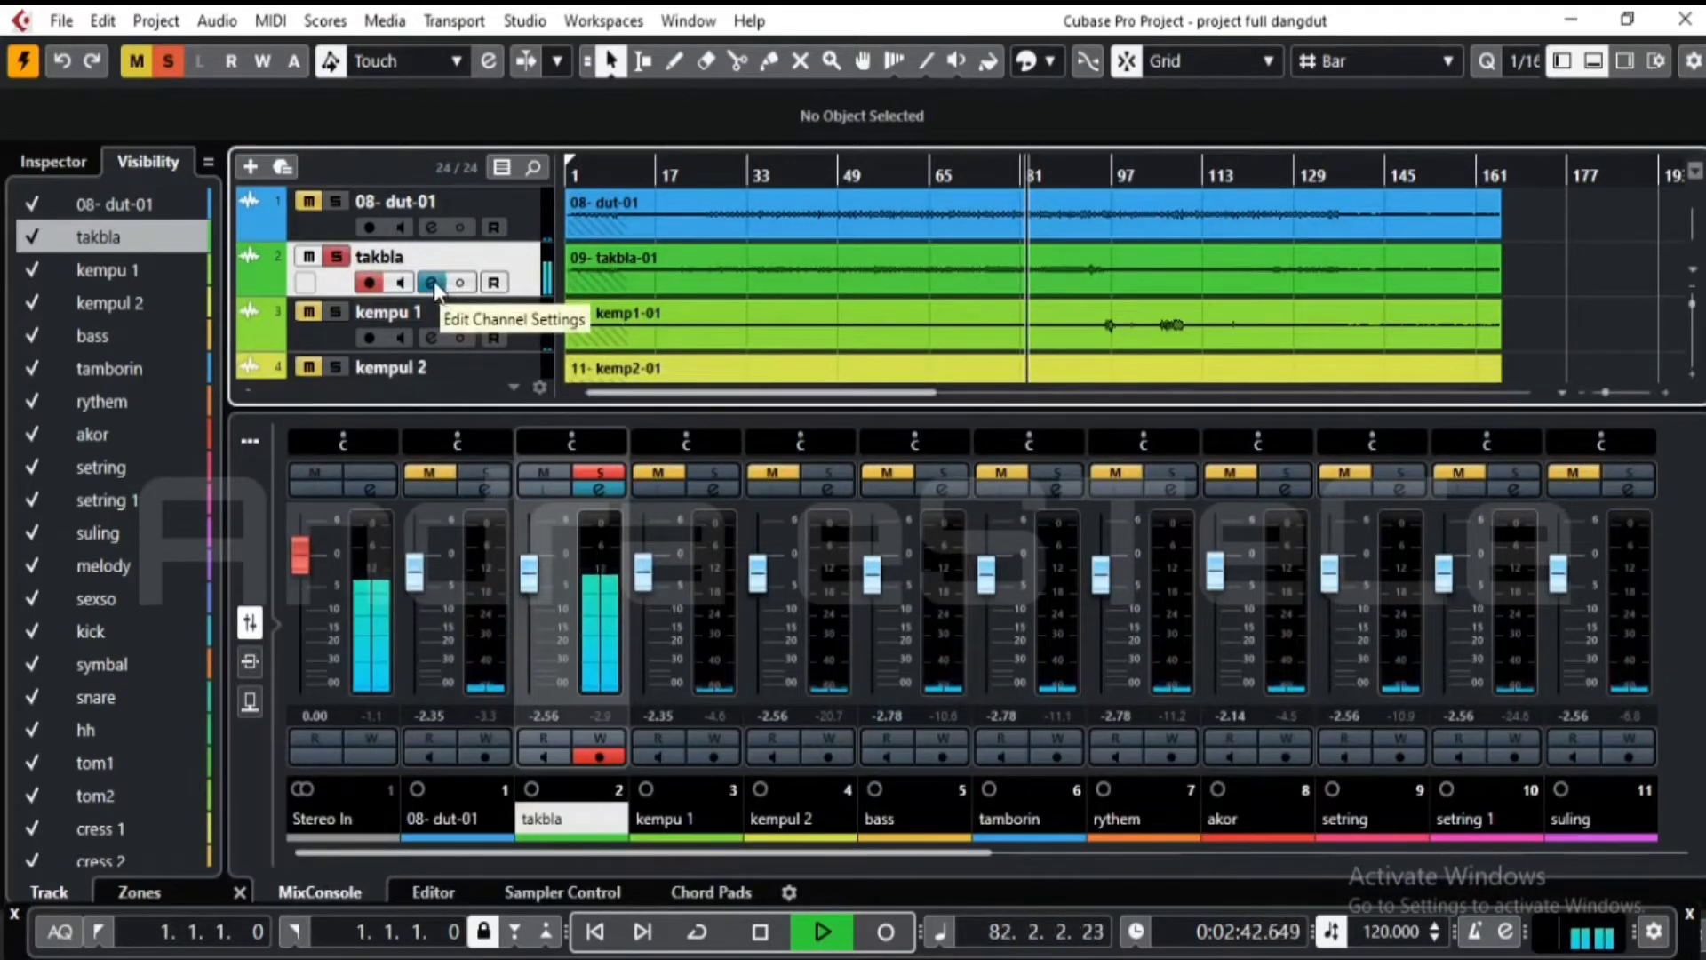
# - Set the takbla channel's level to -2.14 dB and take the track out of solo
pyautogui.moveTo(533, 568); pyautogui.dragTo(534, 565)
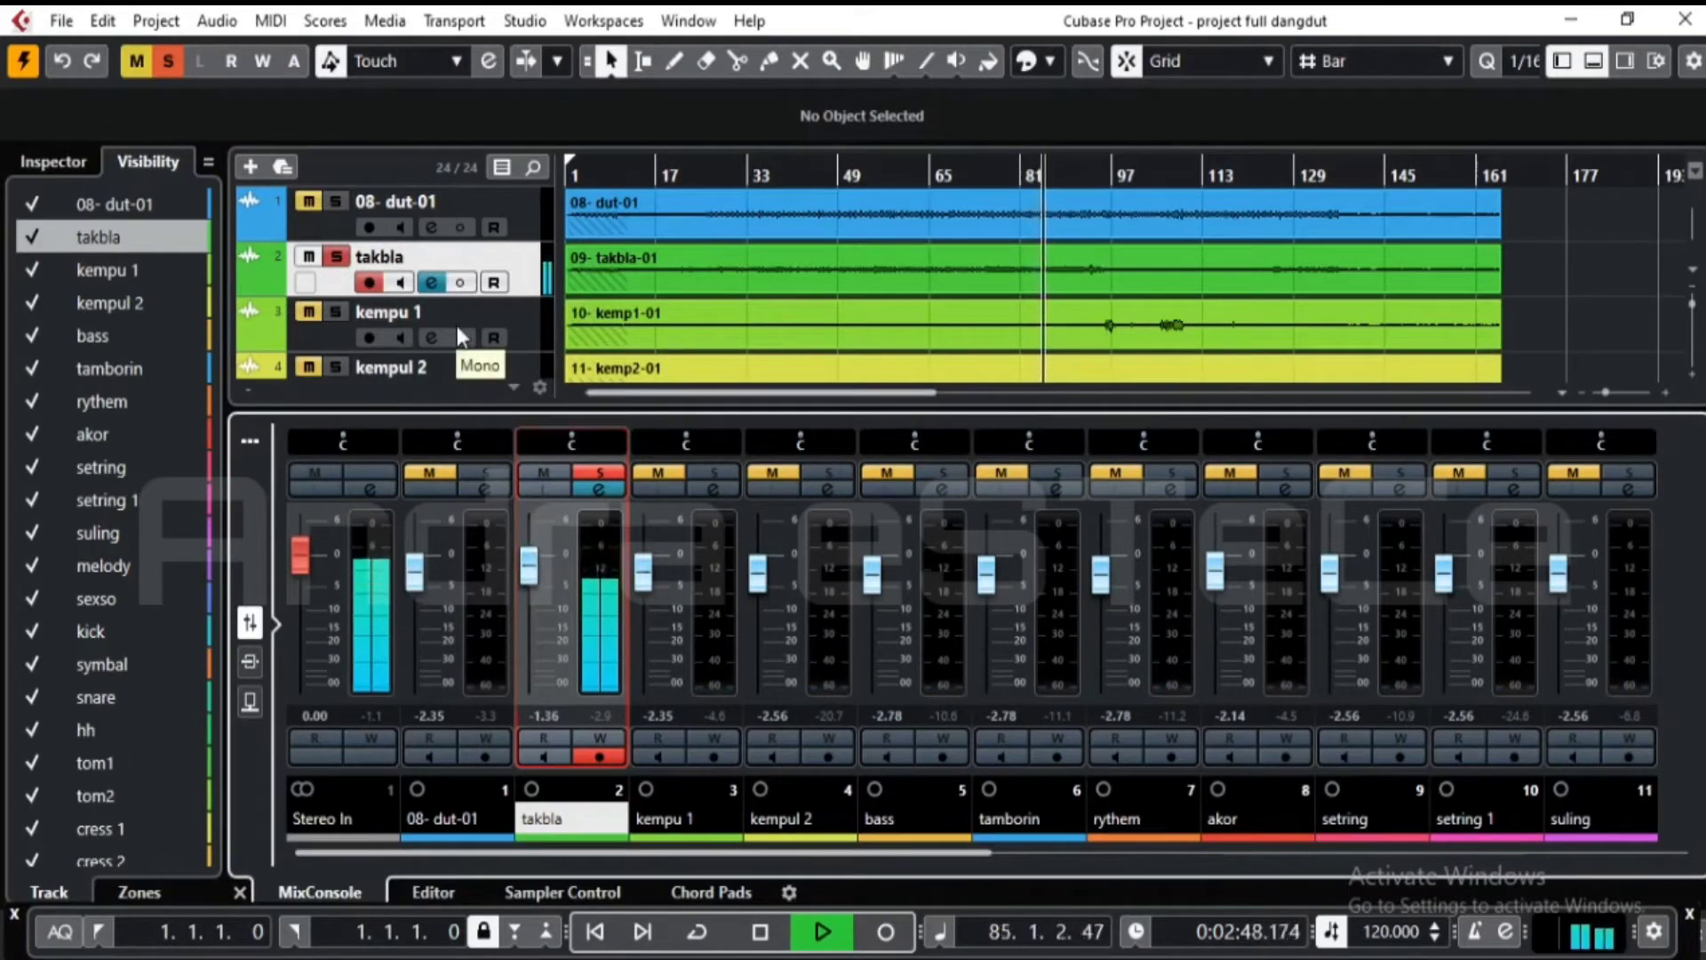
pyautogui.moveTo(530, 561)
pyautogui.mouseDown()
pyautogui.moveTo(534, 519)
pyautogui.moveTo(535, 550)
pyautogui.mouseUp()
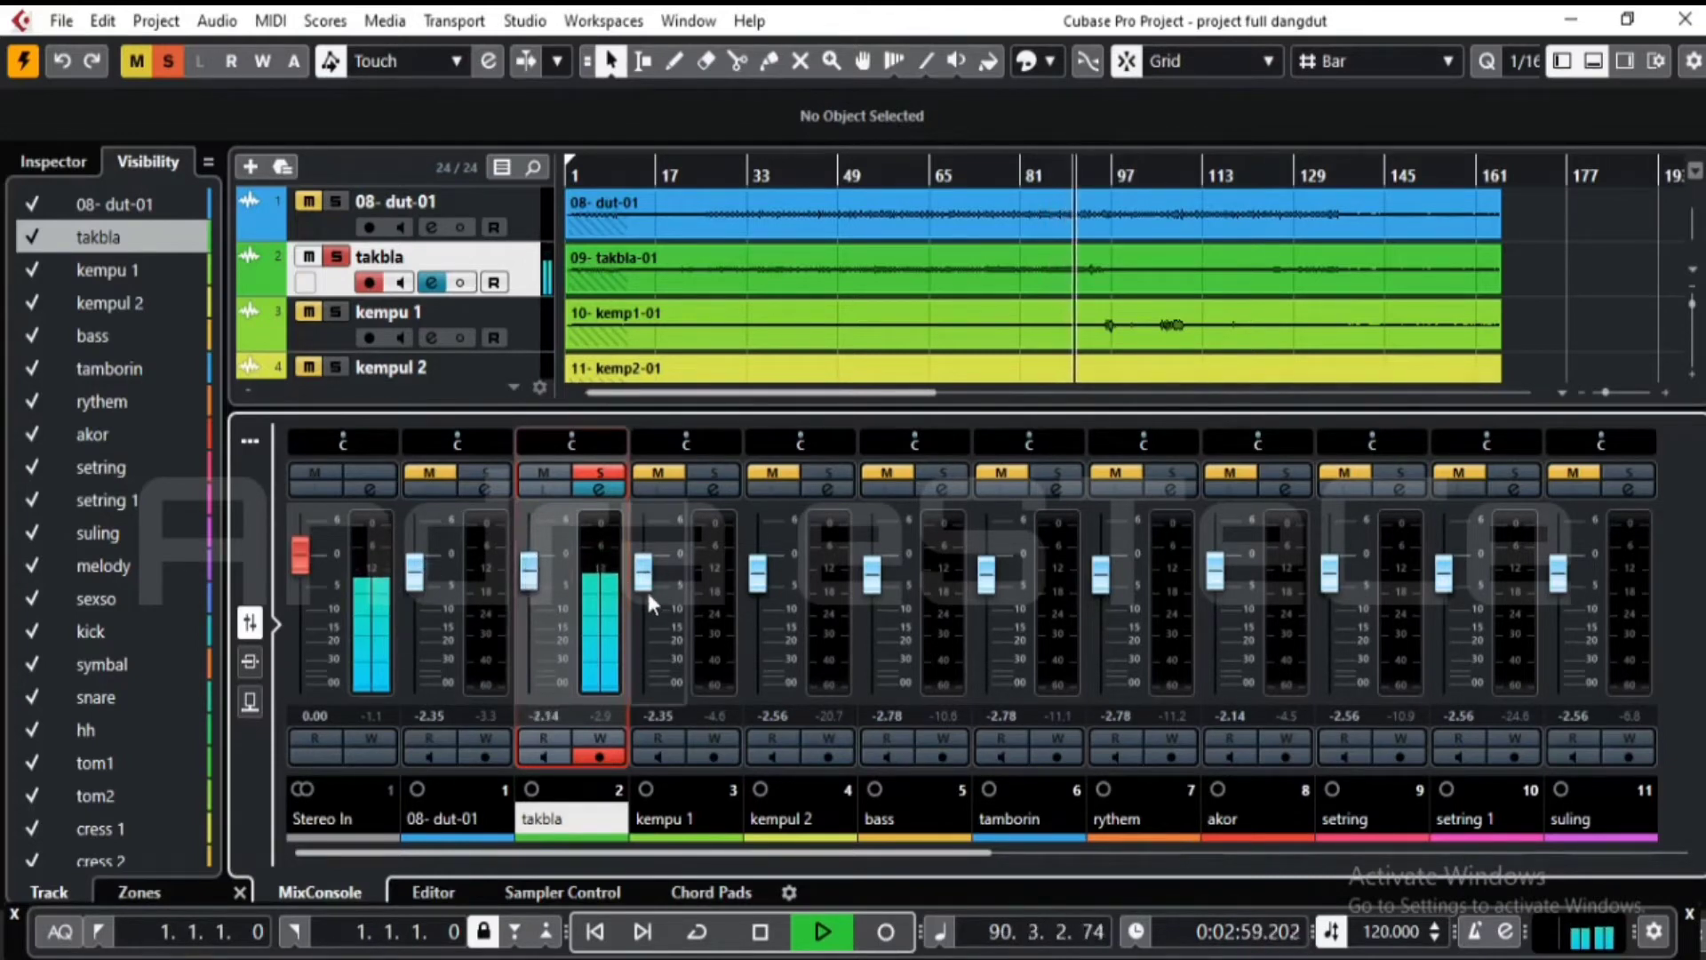
pyautogui.click(335, 256)
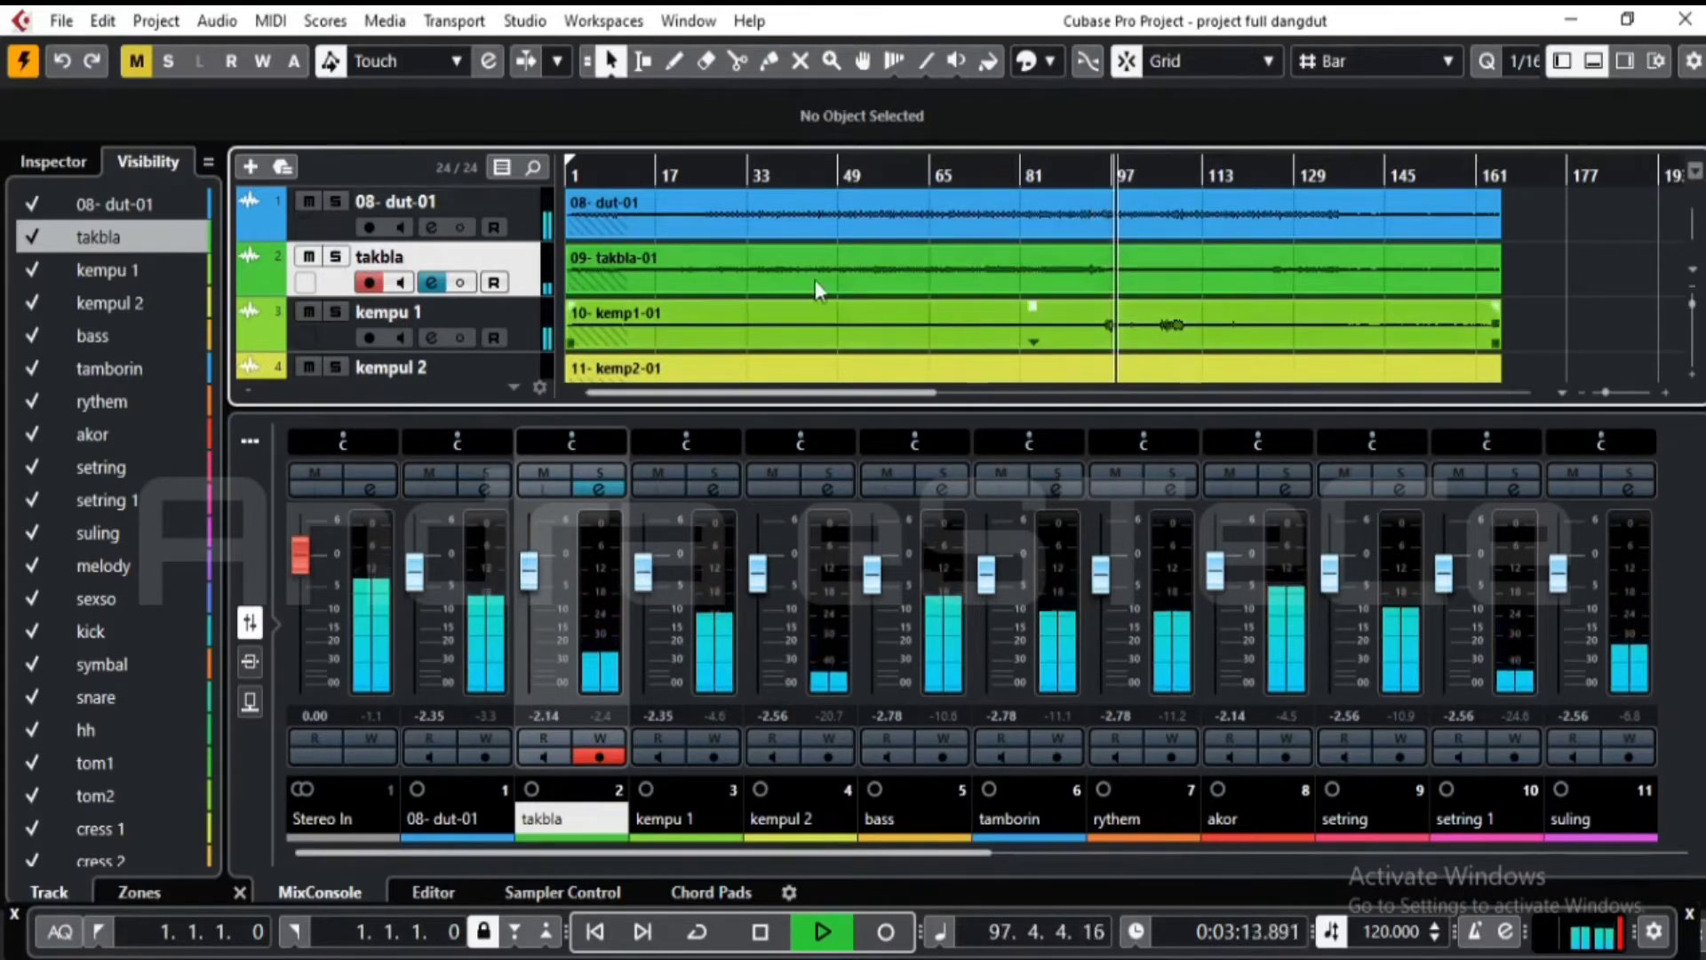
# - Review the inserts and equalizer curve in the kempu 1 channel settings, then close them
pyautogui.click(339, 336)
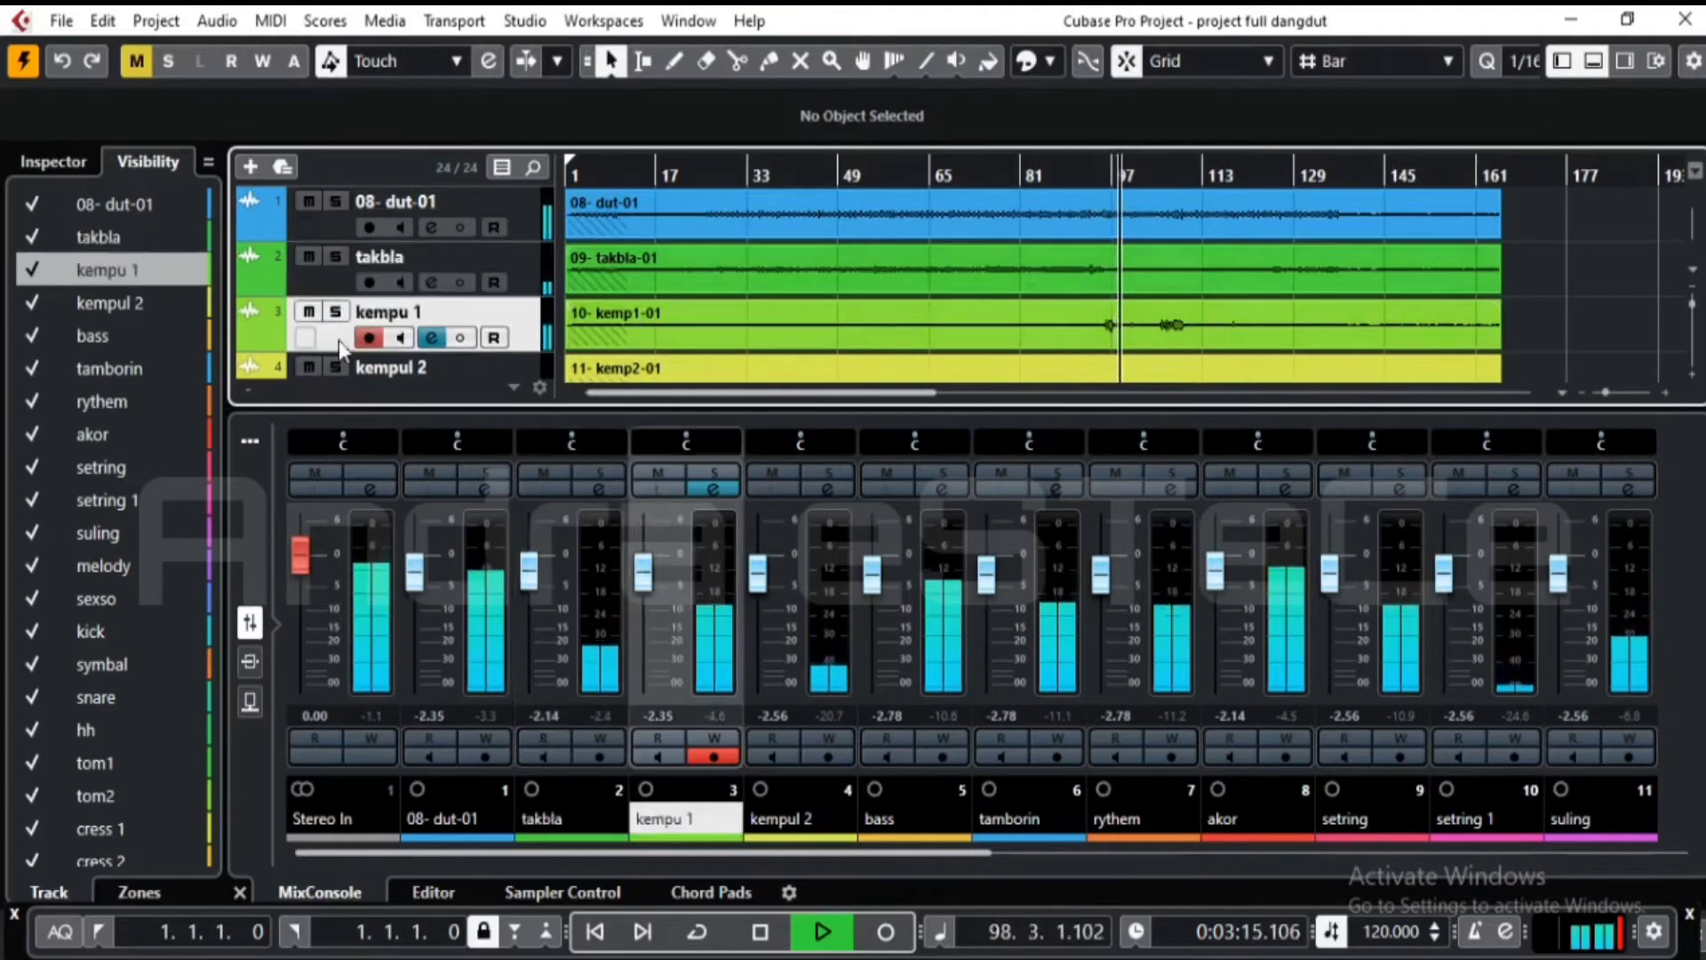
pyautogui.click(432, 337)
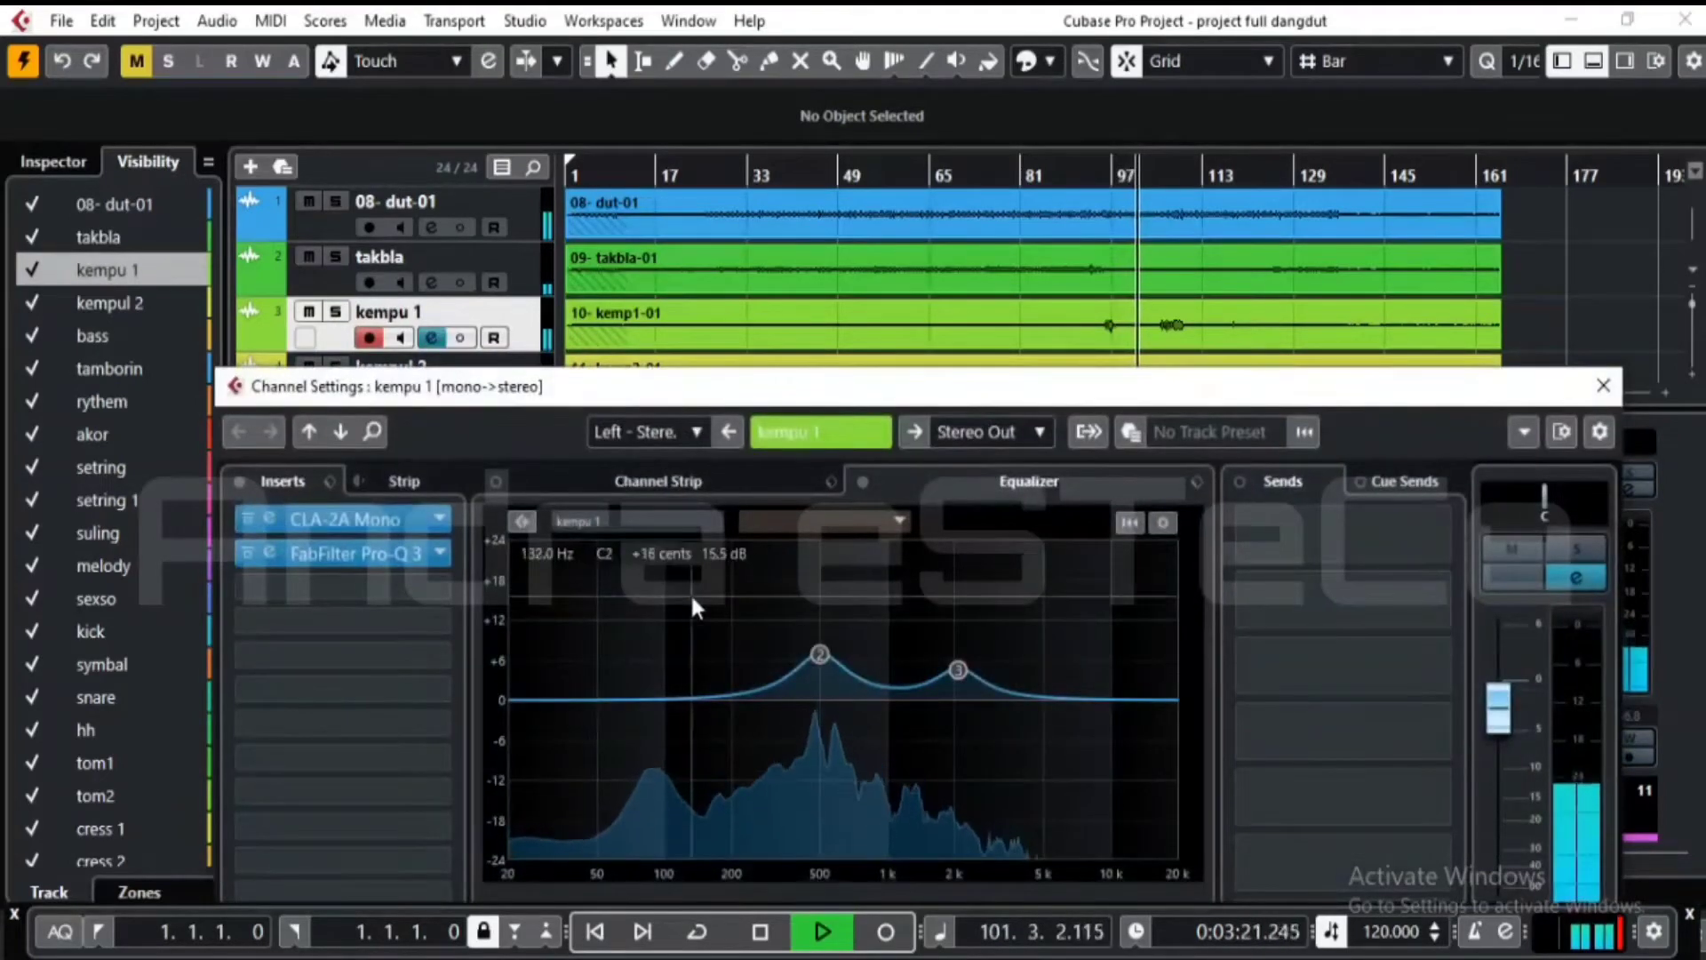
pyautogui.click(1603, 385)
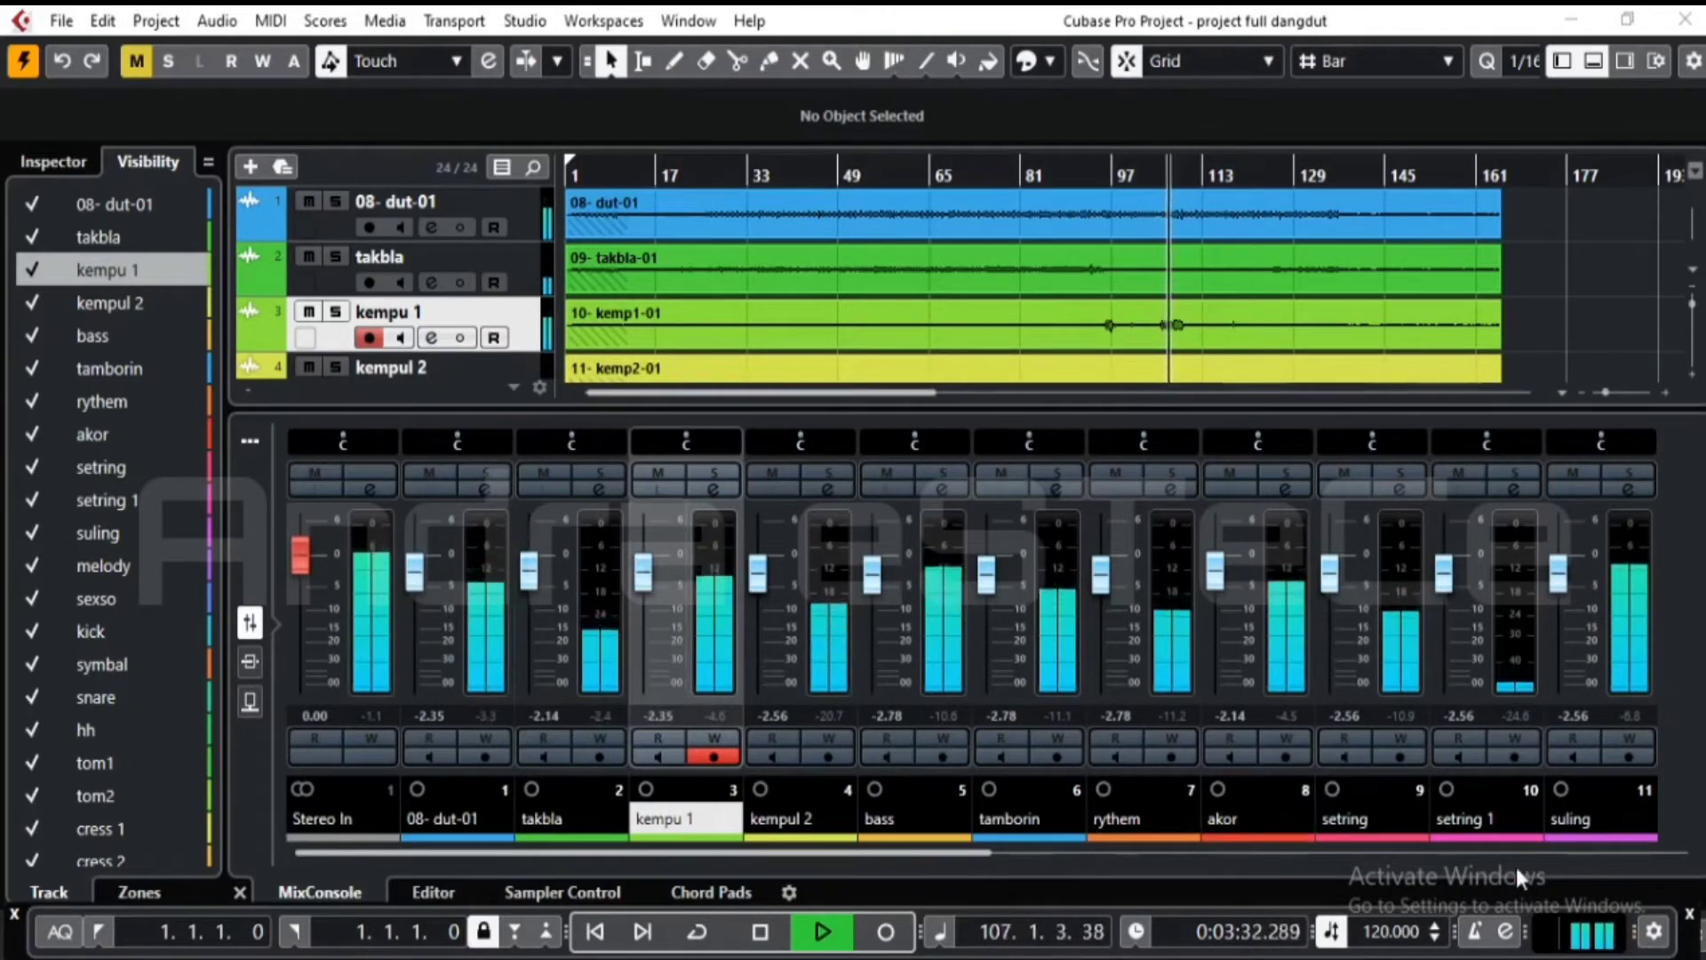
# - Raise the bass channel's level to -1.94 dB while it is soloed, then end the solo
pyautogui.click(1675, 853)
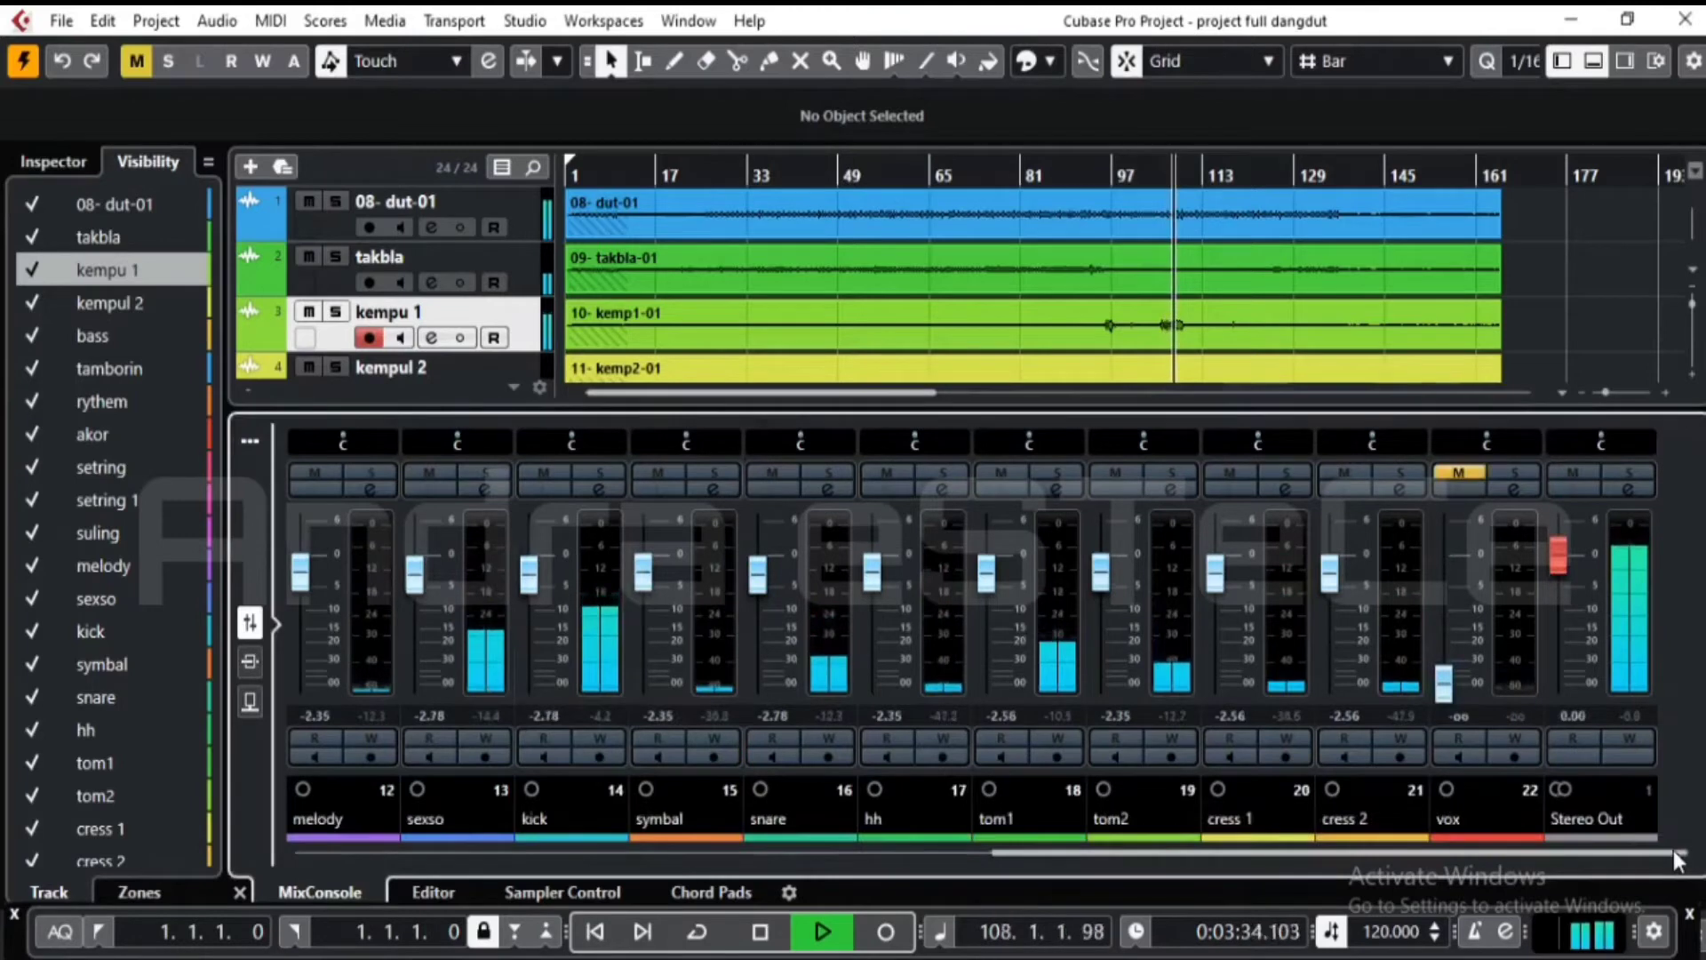
pyautogui.click(391, 854)
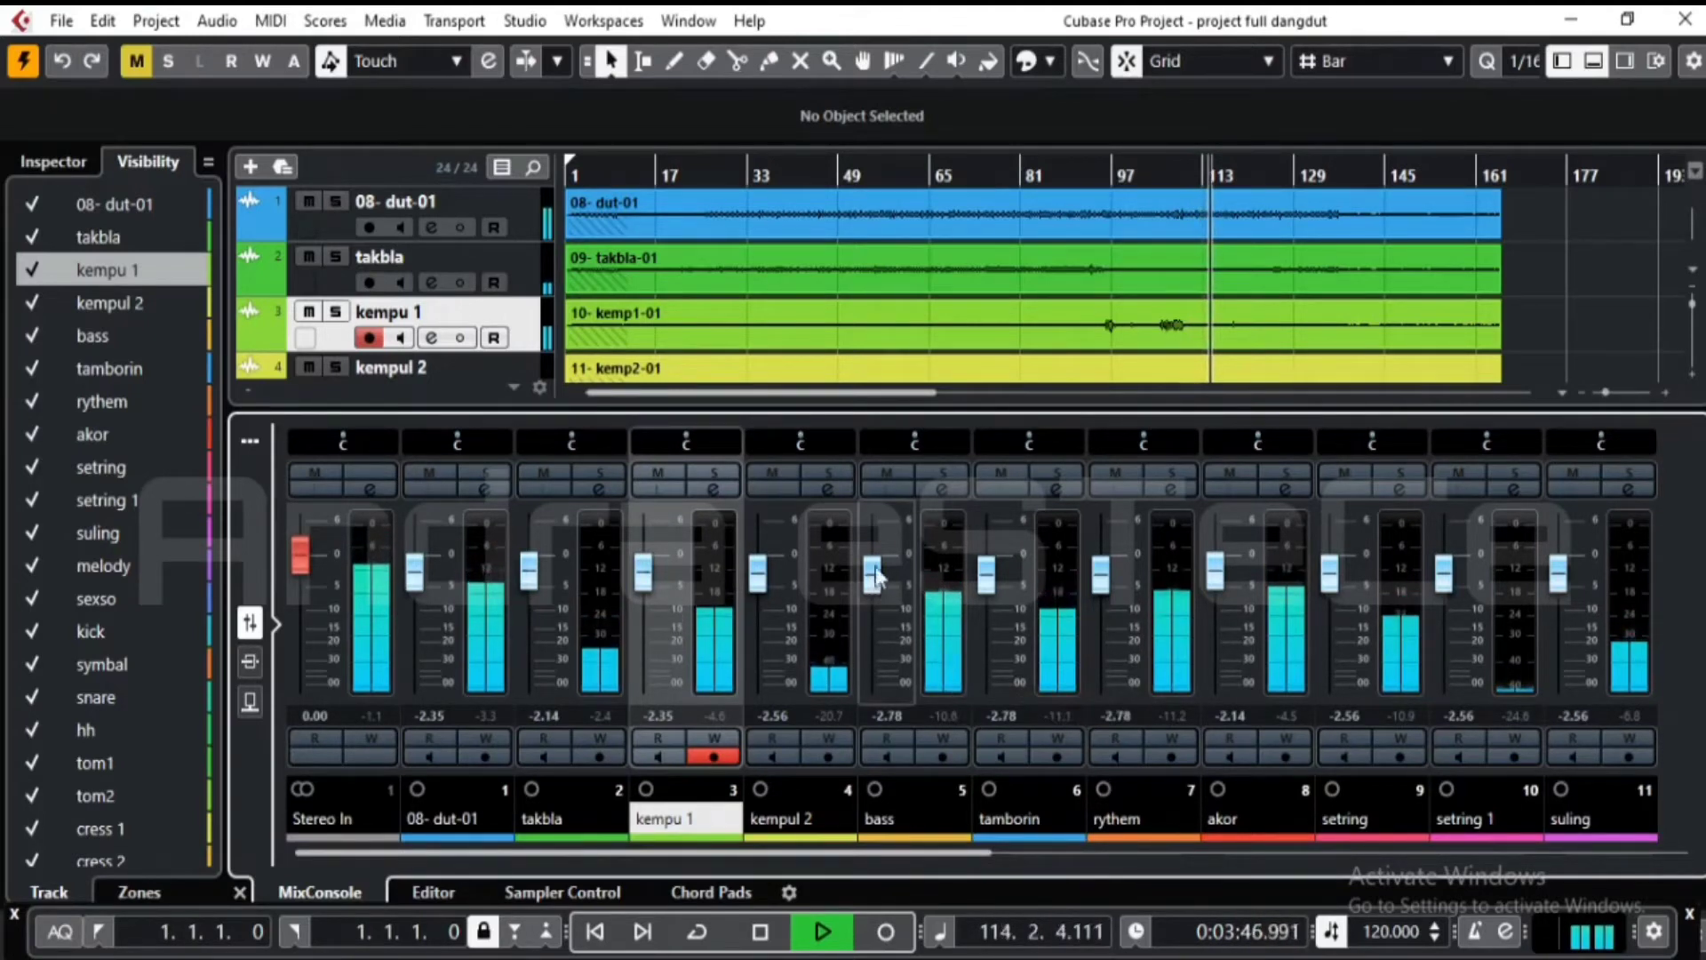
pyautogui.click(944, 472)
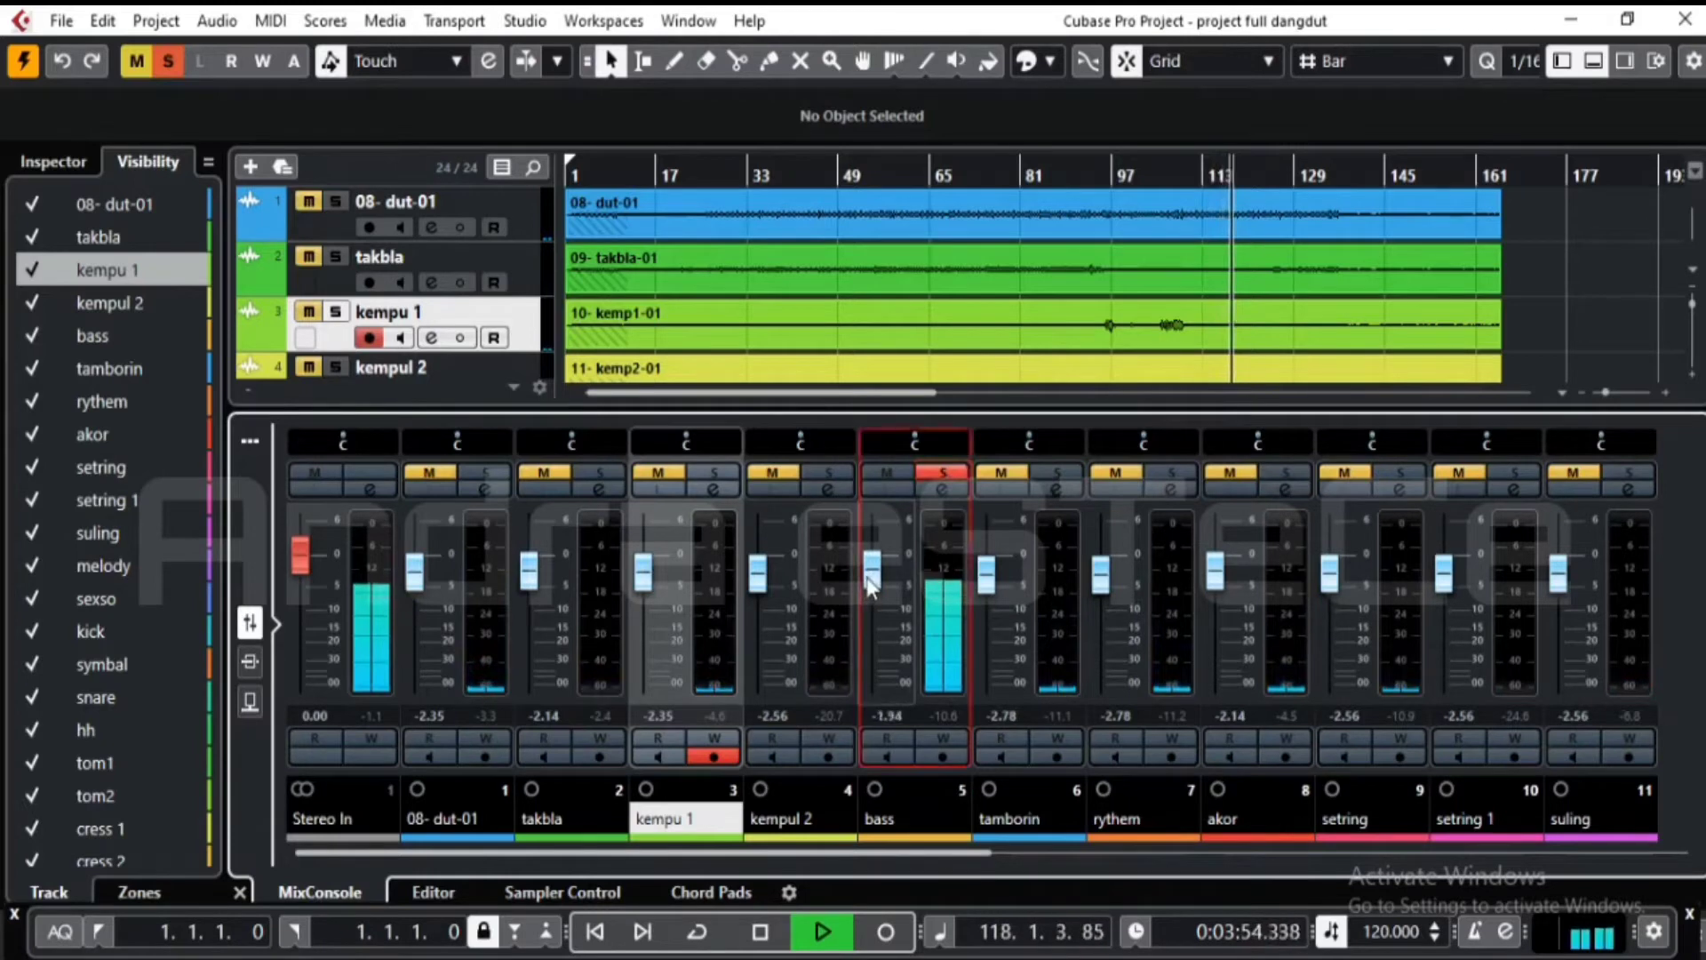
pyautogui.click(940, 476)
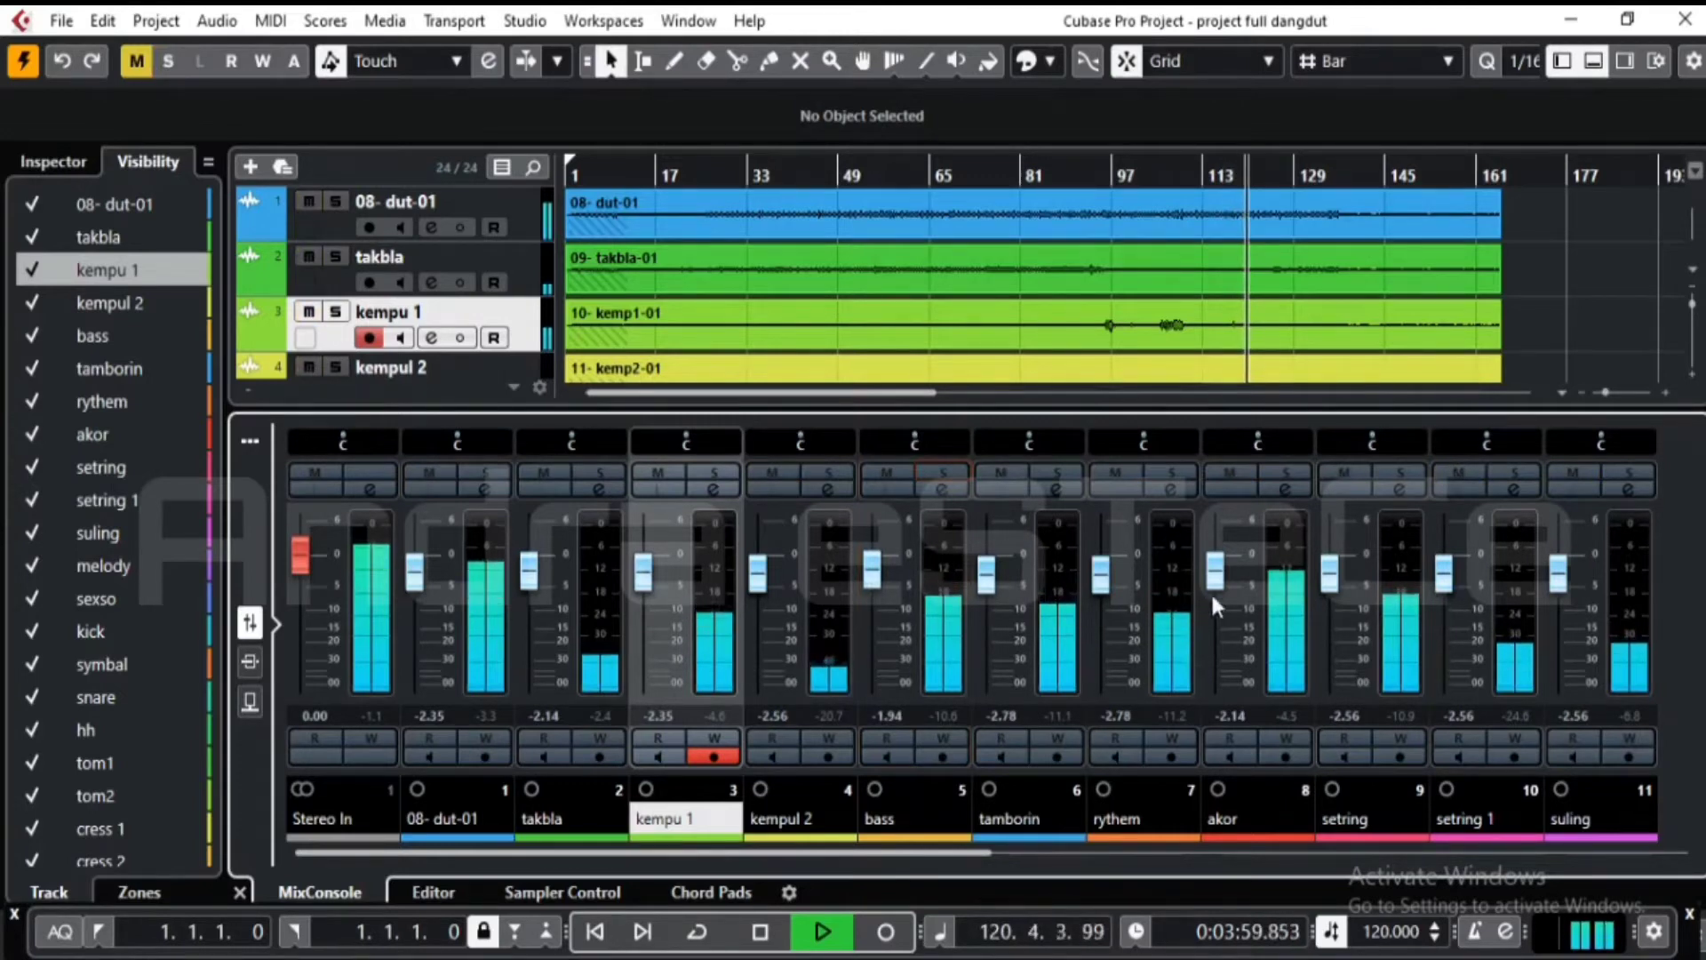
# - Raise the rythem channel's level to -2.35 dB and briefly solo the akor channel
pyautogui.moveTo(1100, 584); pyautogui.dragTo(1105, 583)
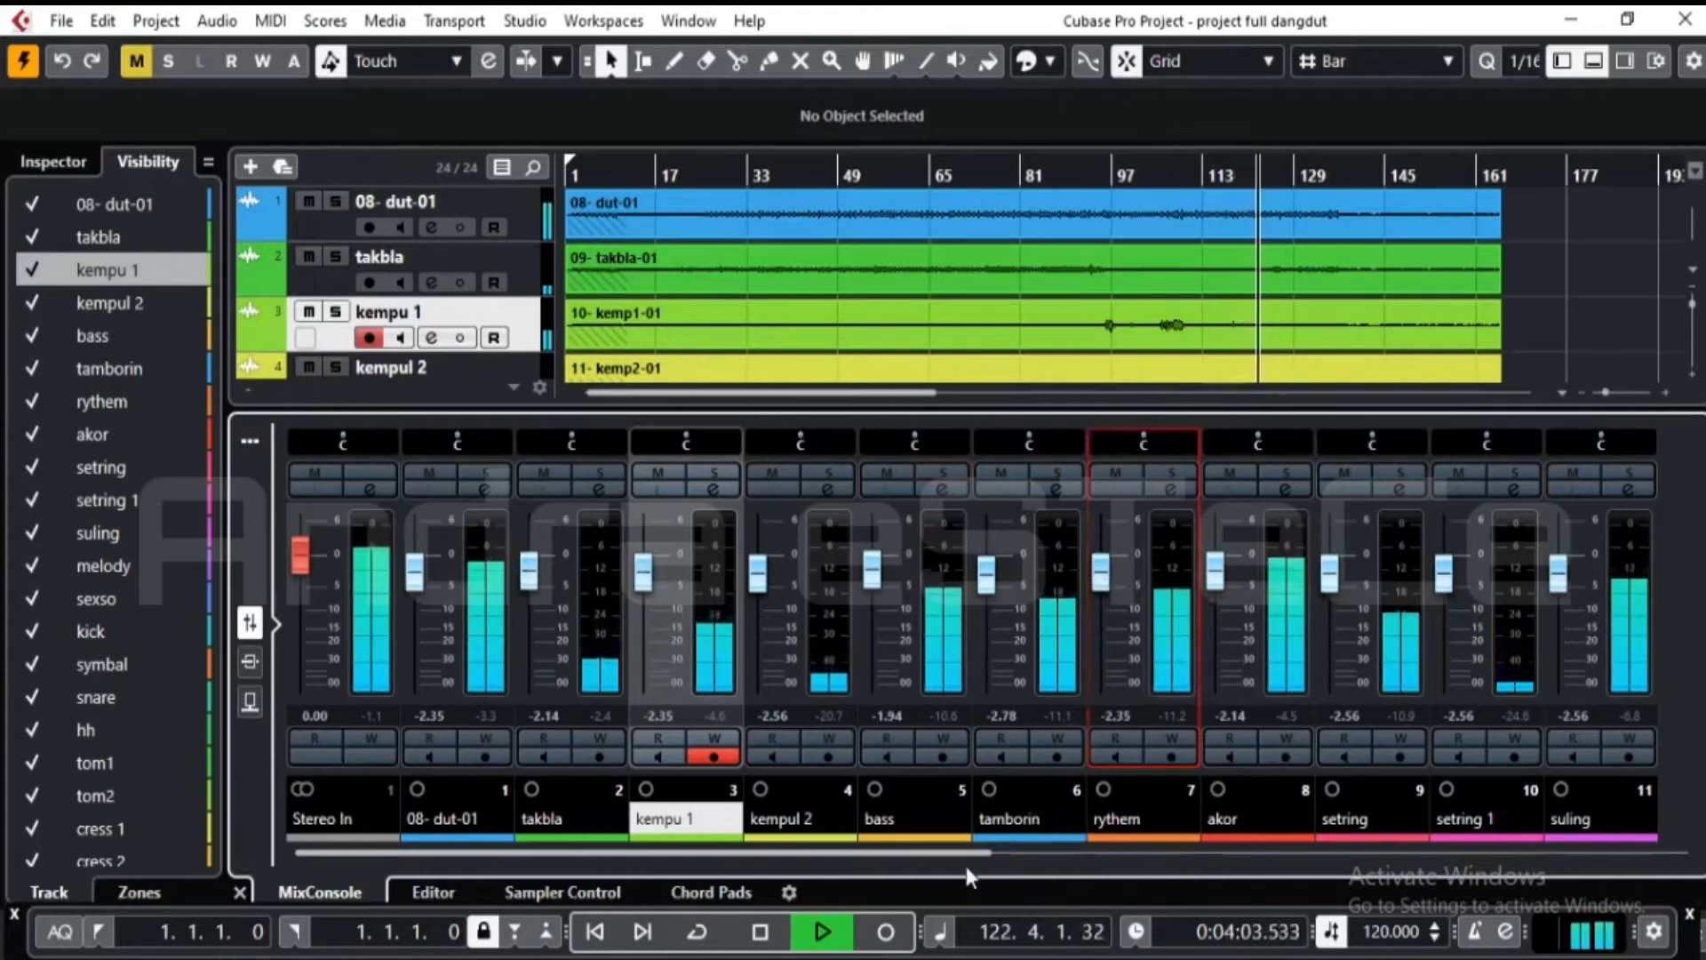
pyautogui.moveTo(966, 853); pyautogui.dragTo(1041, 855)
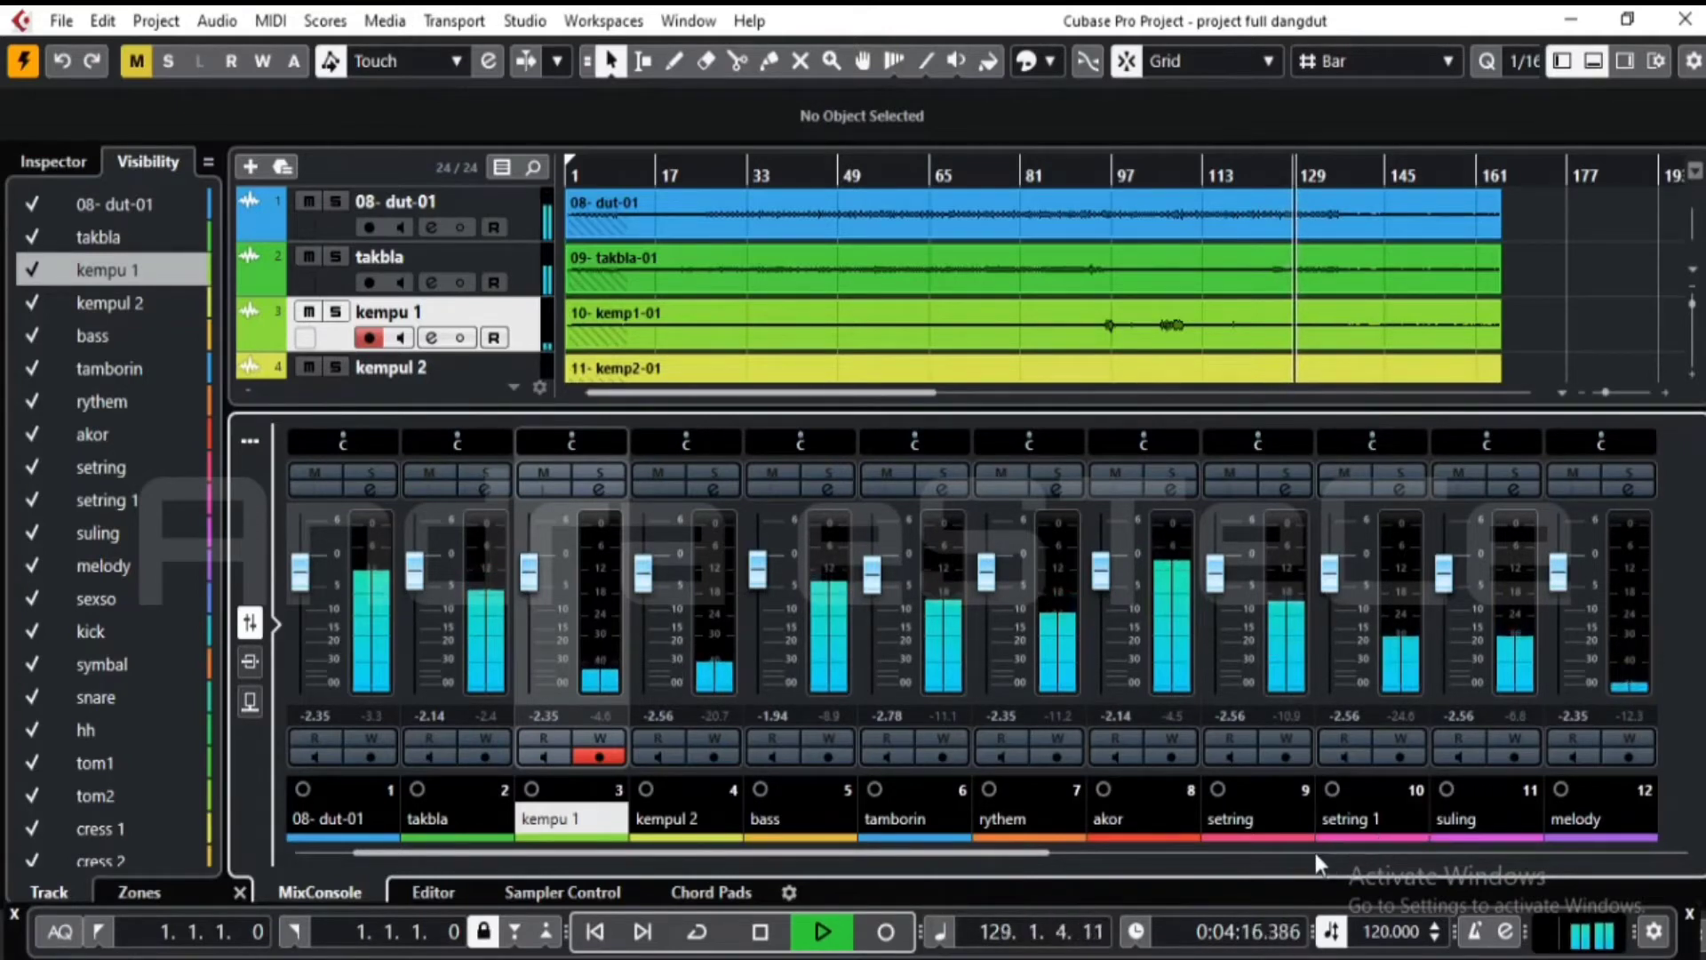
pyautogui.click(1169, 470)
pyautogui.click(1171, 471)
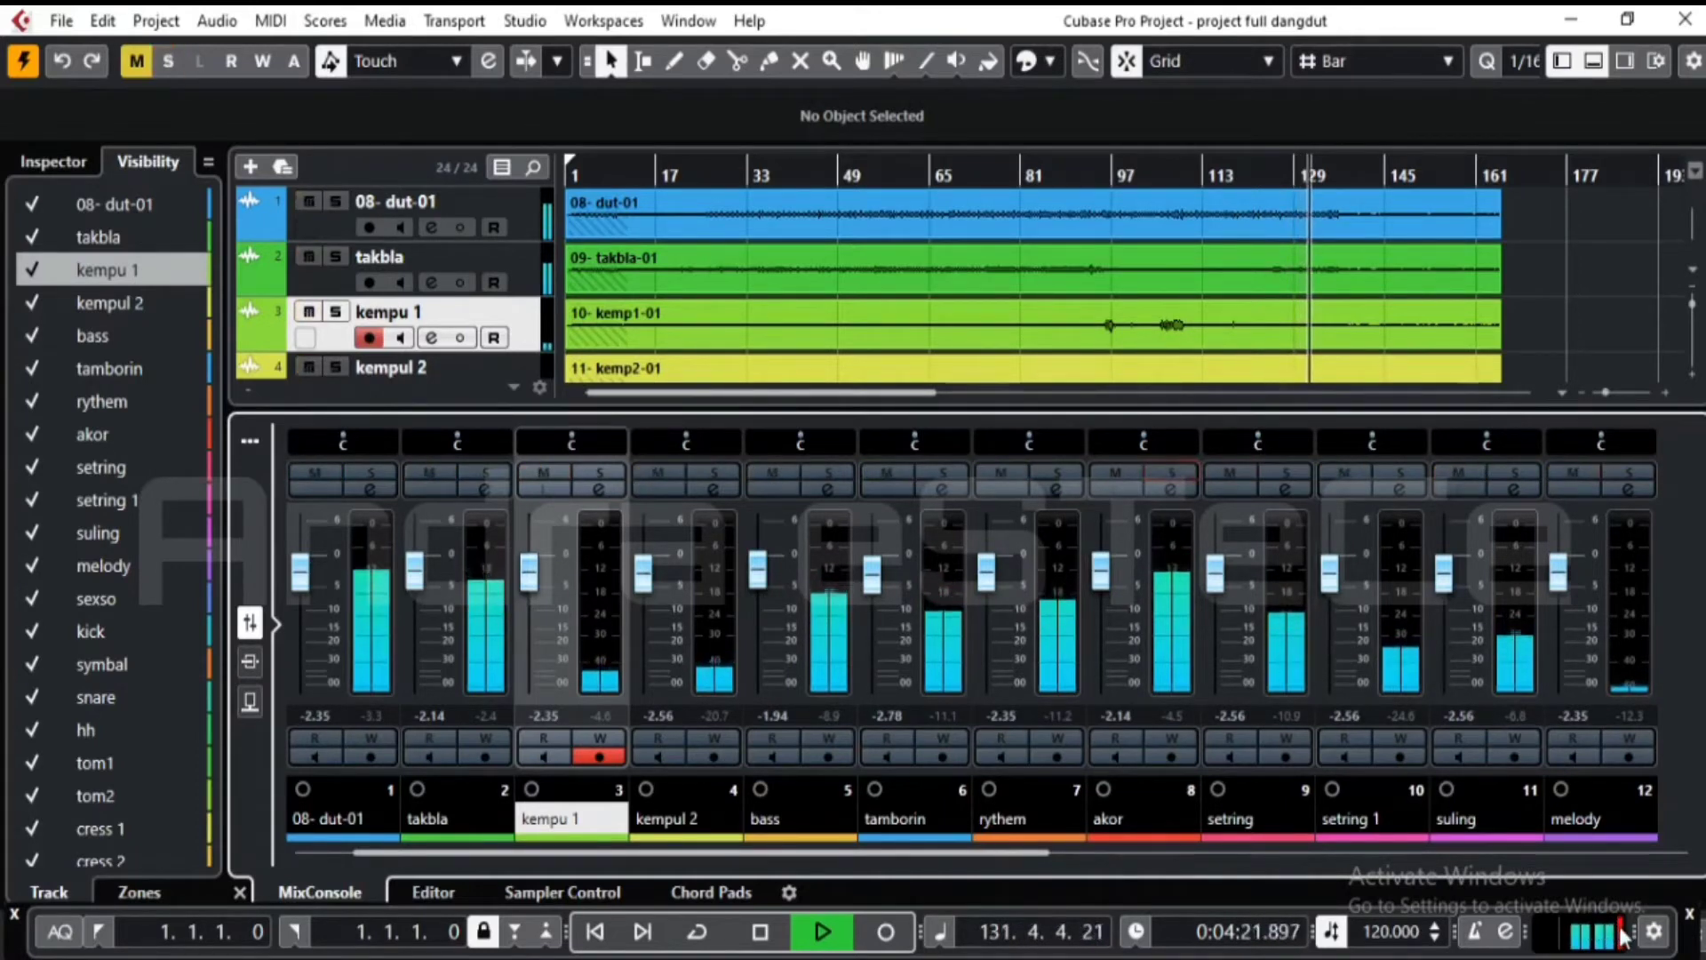
# - Play the song from bar 26 and raise the sexso channel's level to -1.74 dB
pyautogui.moveTo(1010, 855); pyautogui.dragTo(1123, 856)
pyautogui.moveTo(1128, 853); pyautogui.dragTo(1166, 850)
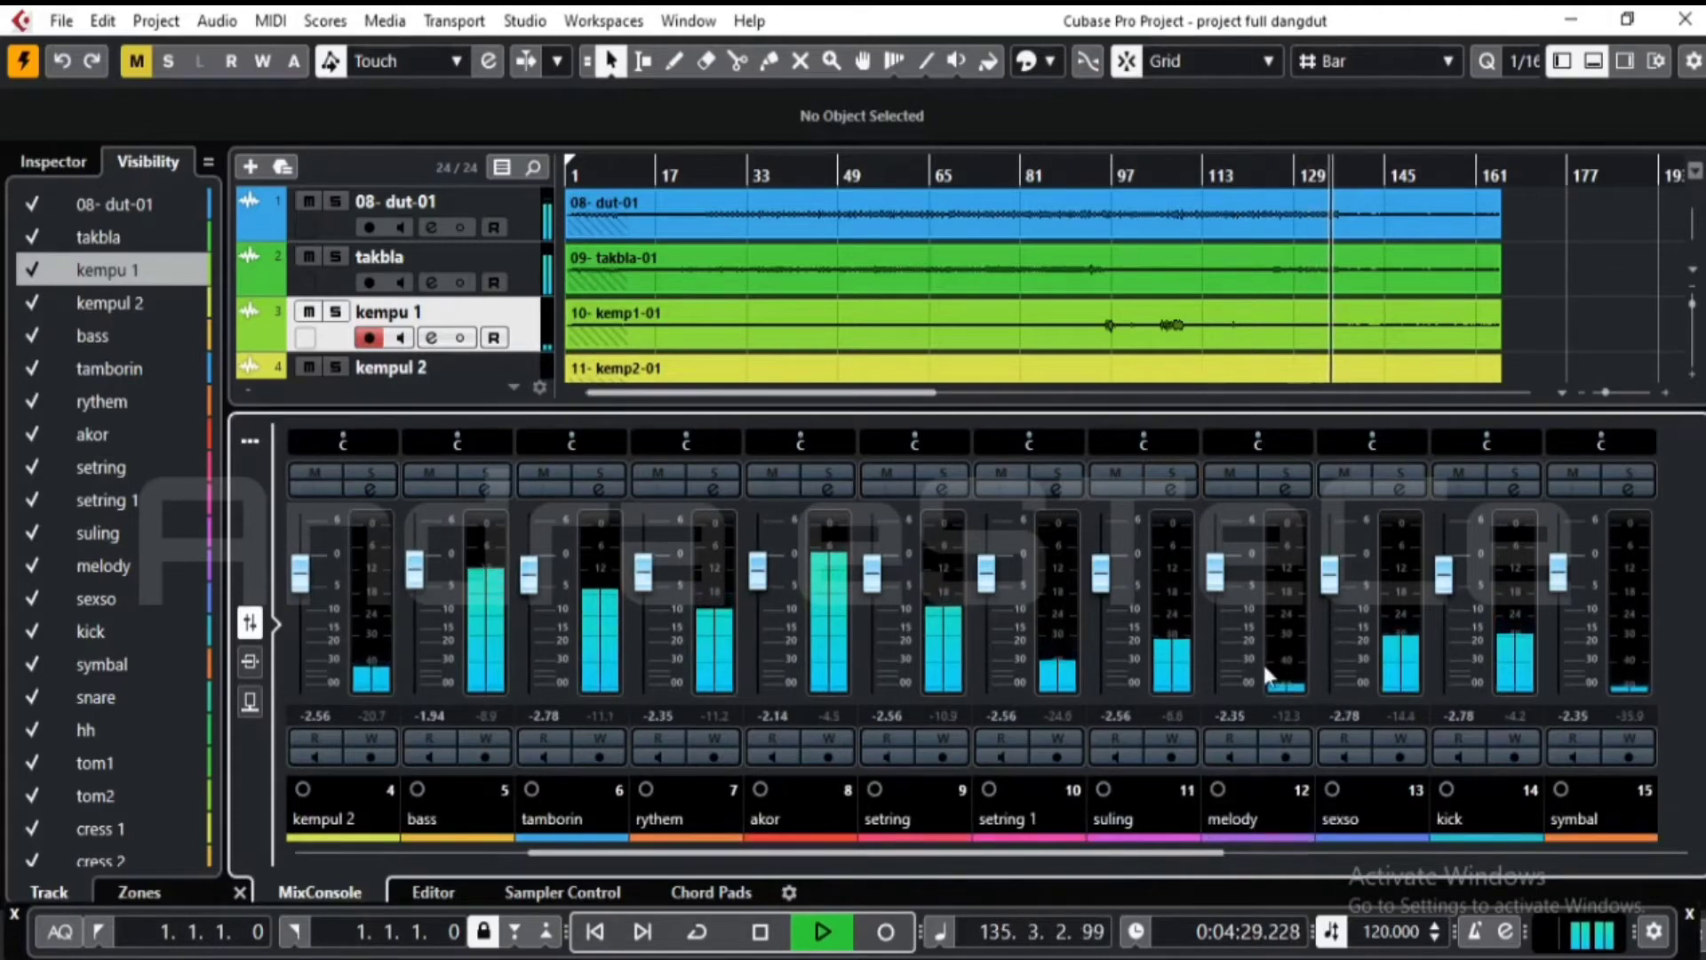
pyautogui.click(702, 169)
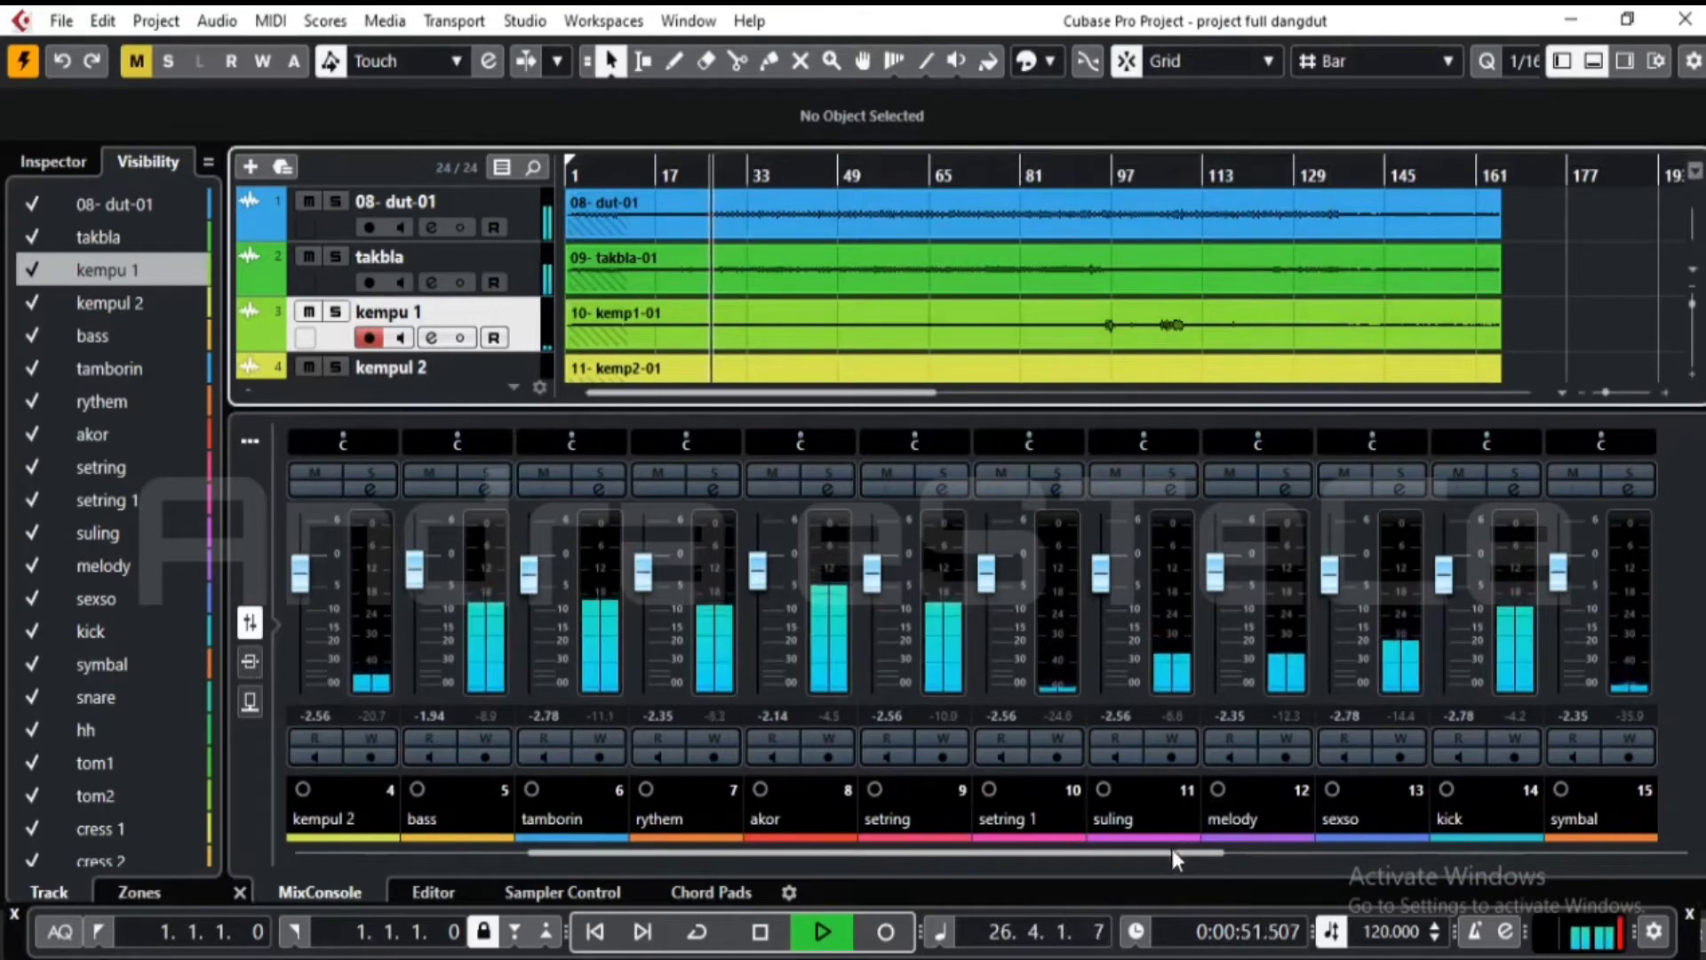
pyautogui.moveTo(1172, 851); pyautogui.dragTo(1294, 856)
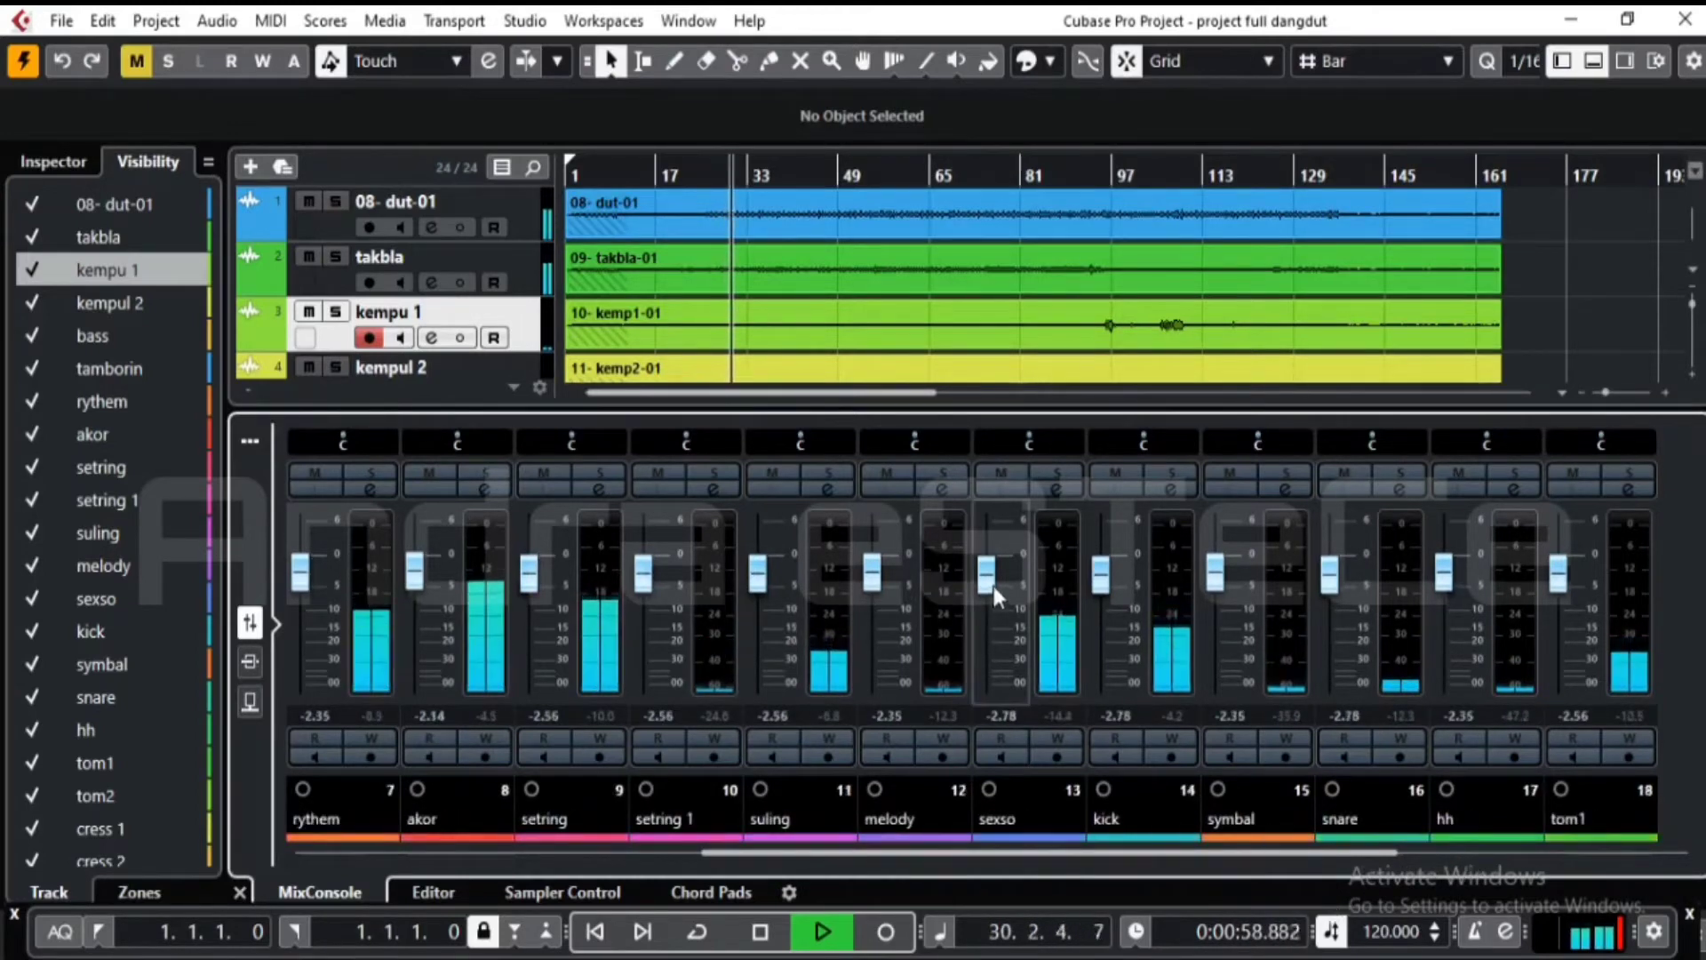
pyautogui.moveTo(985, 593); pyautogui.dragTo(982, 580)
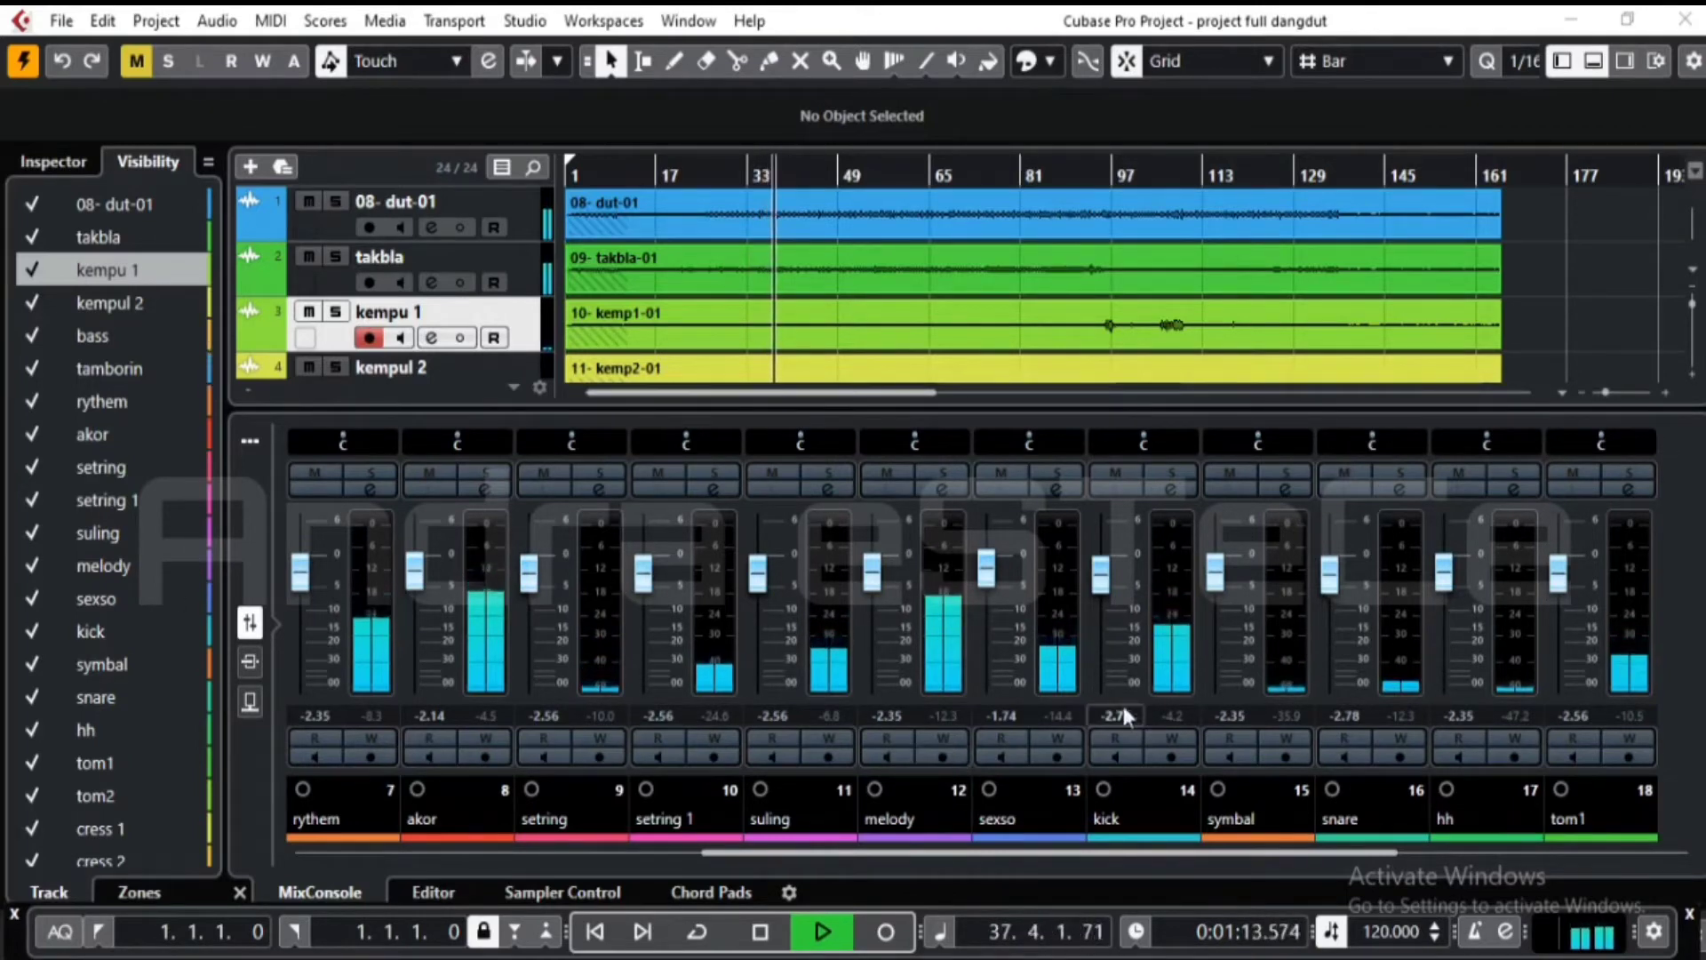
# - Stop playback and load FabFilter Pro-Q 3 into the melody channel's second insert slot
pyautogui.click(941, 489)
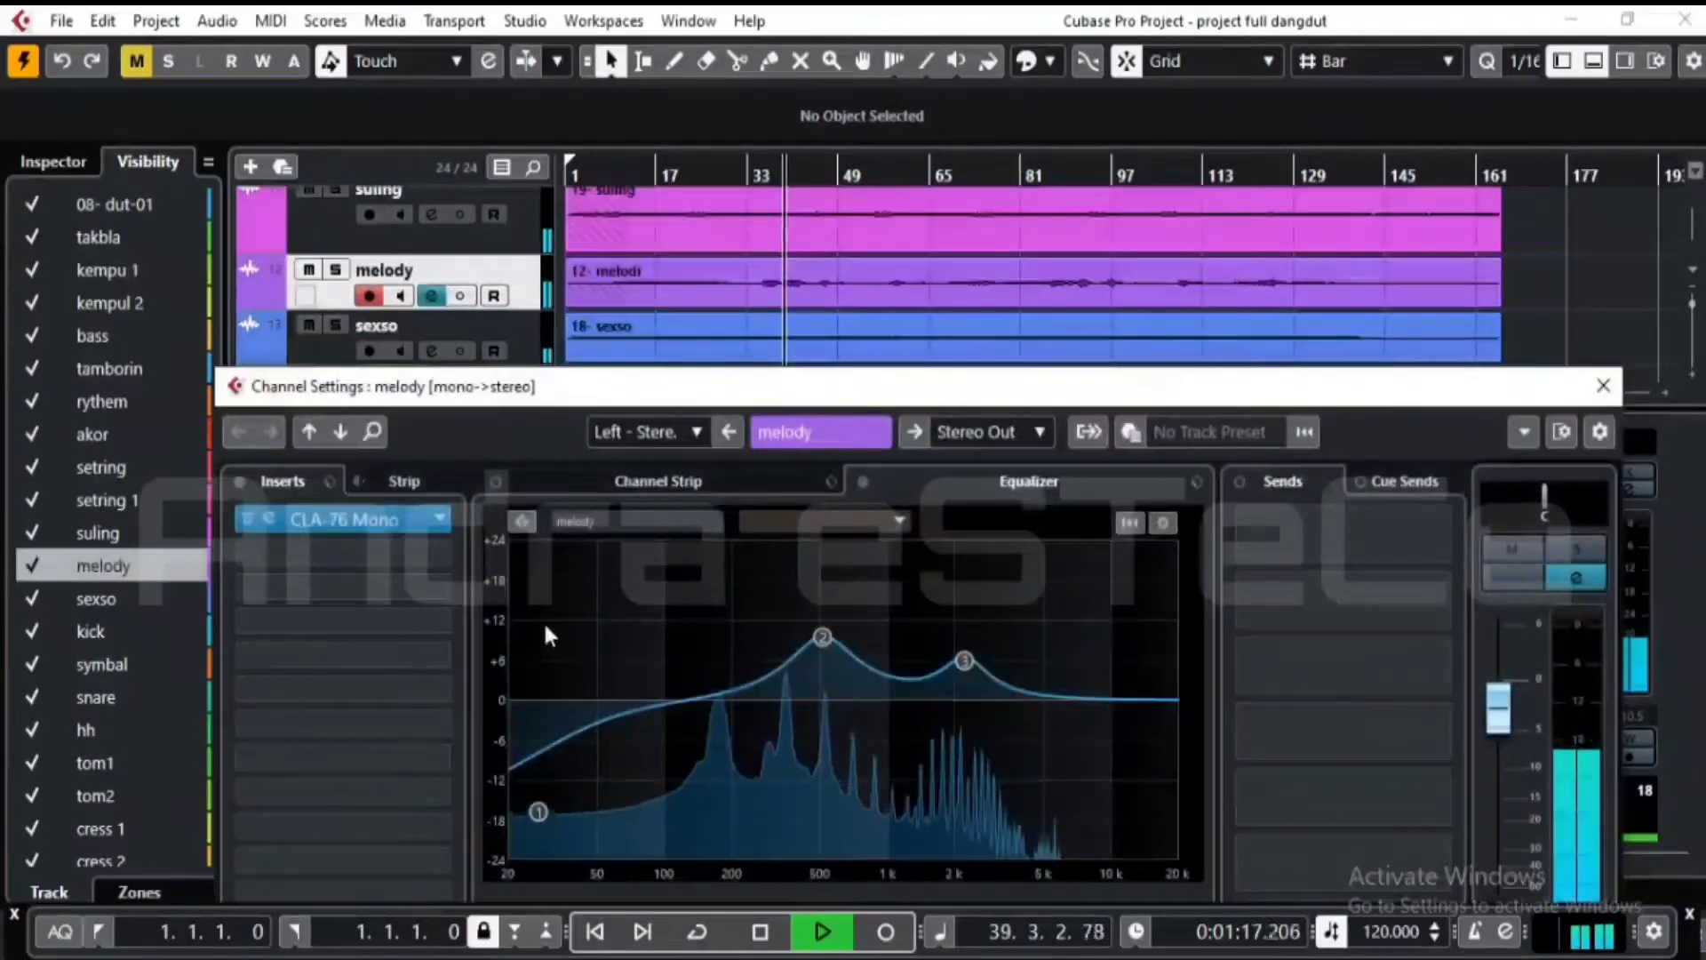
pyautogui.click(440, 557)
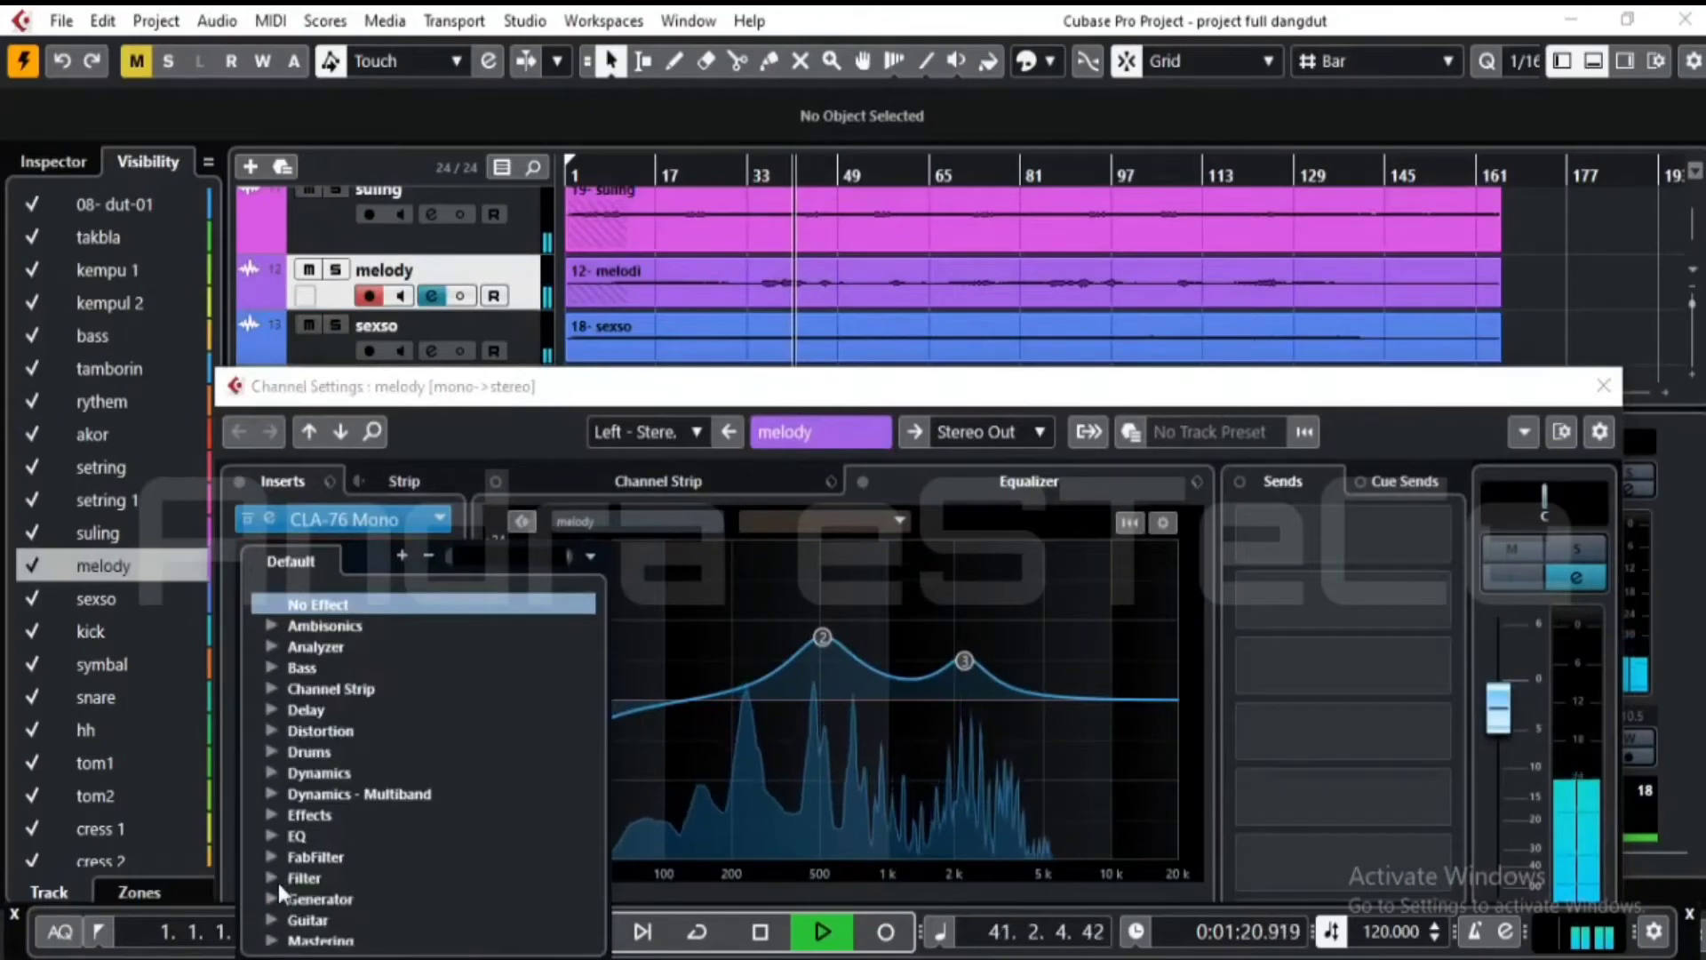
pyautogui.click(271, 857)
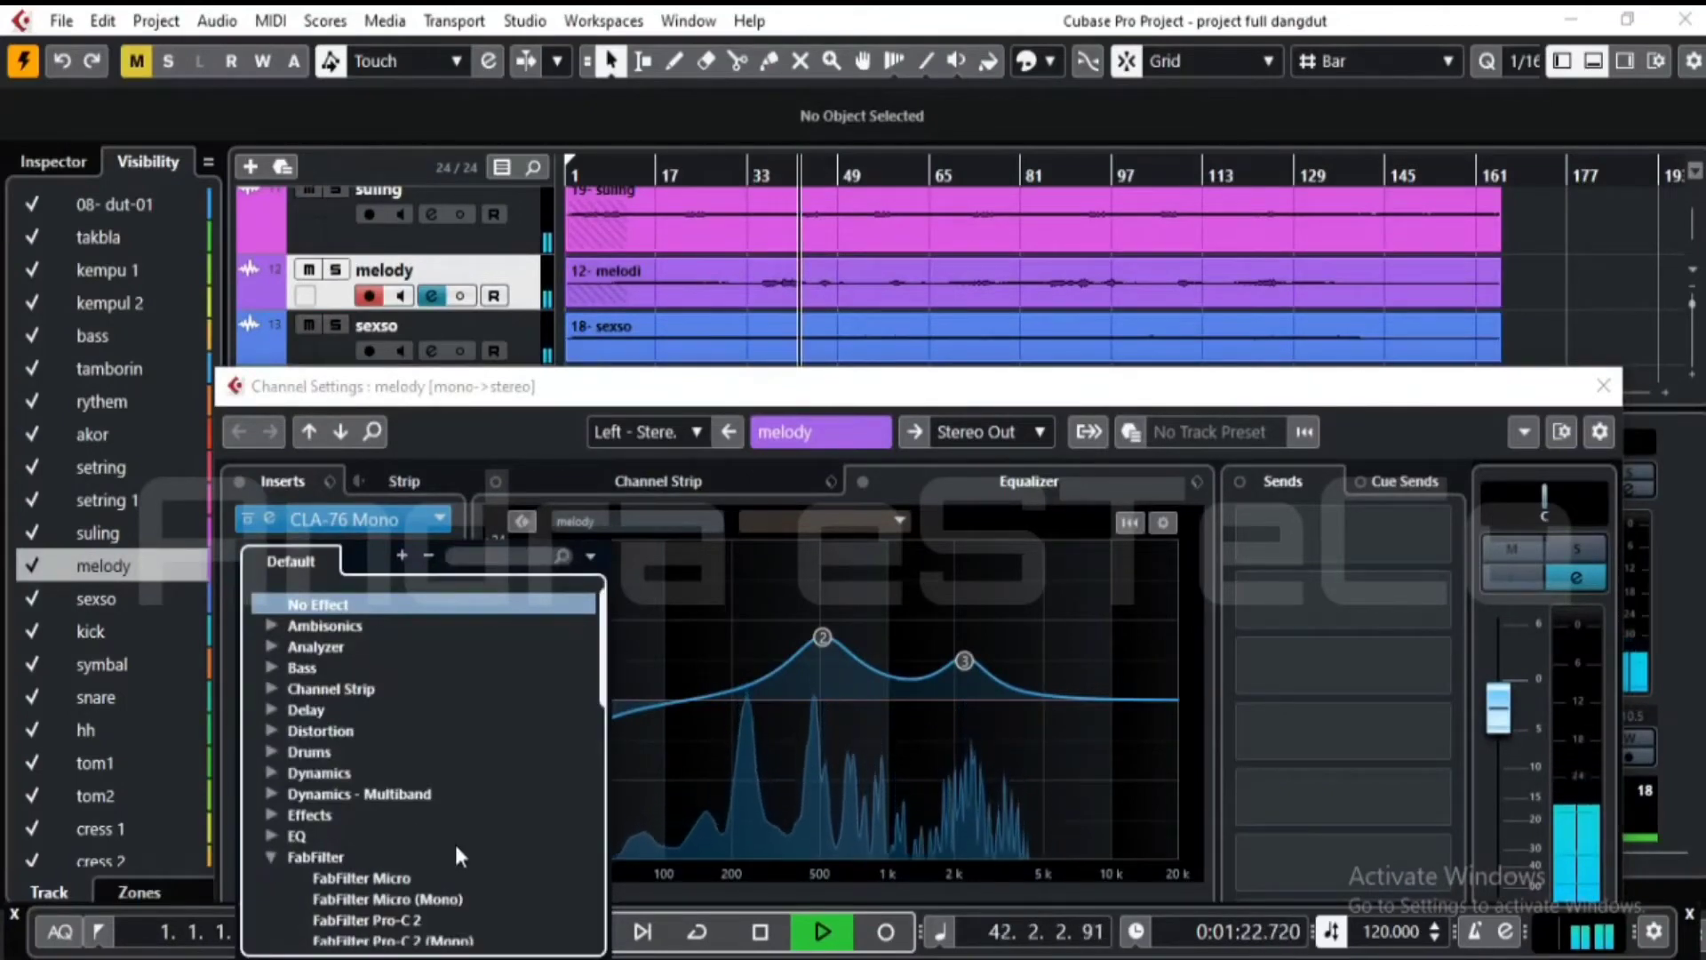
pyautogui.press('space')
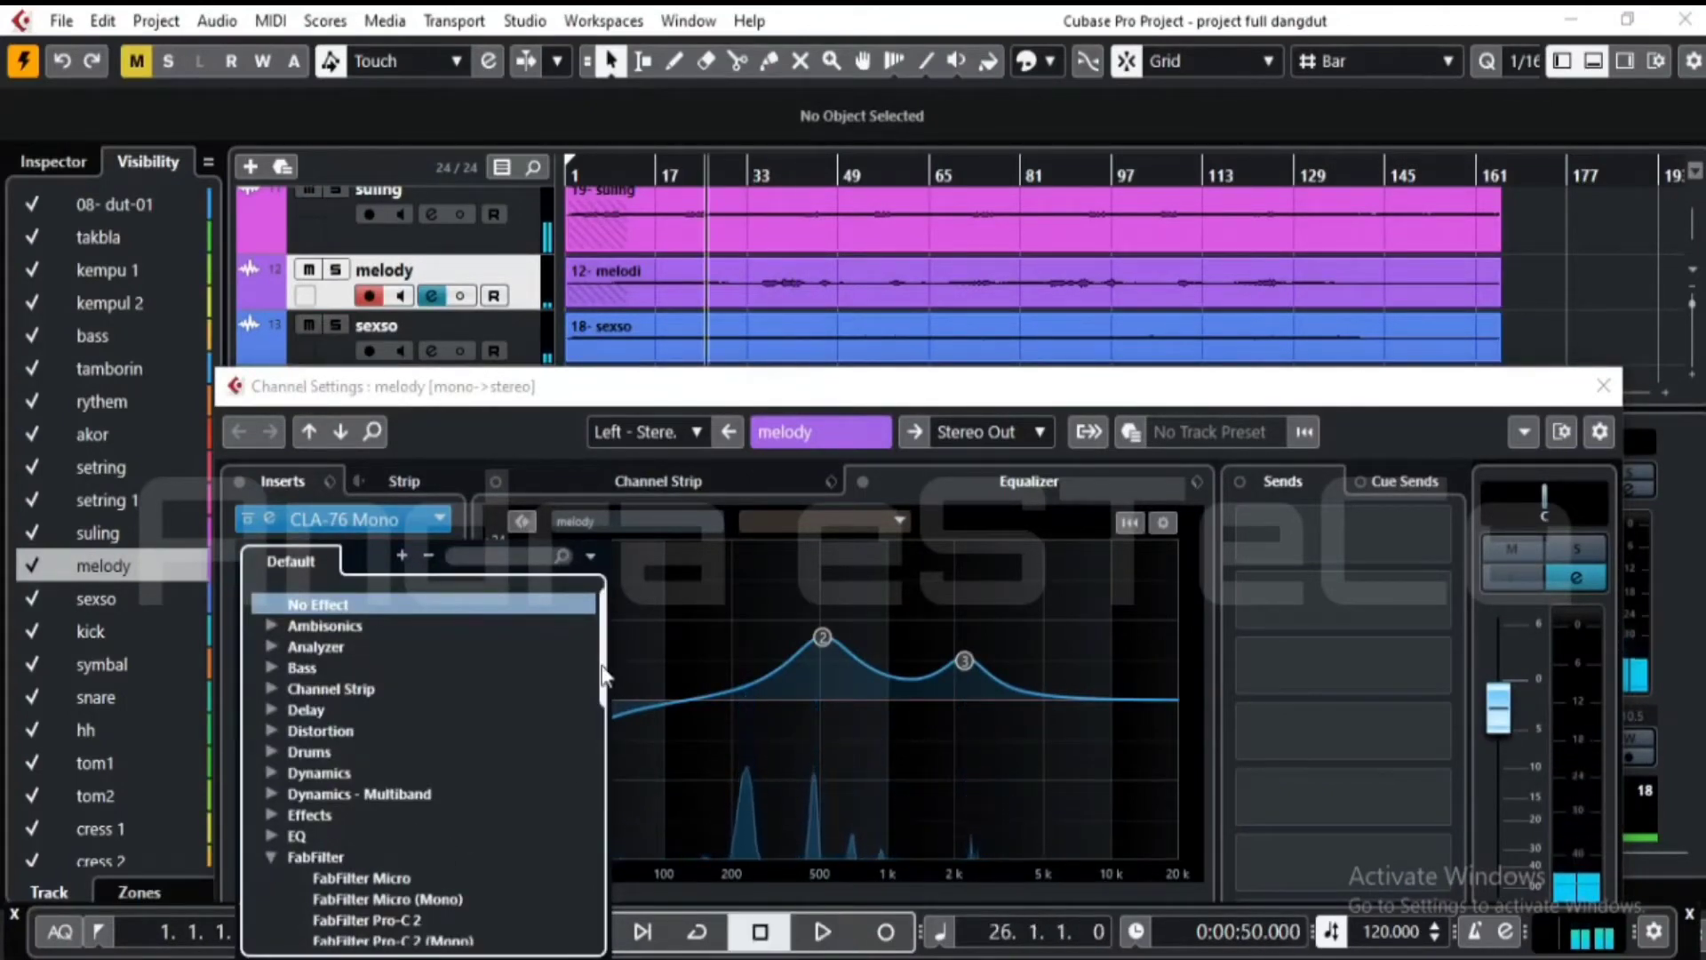
pyautogui.moveTo(606, 684); pyautogui.dragTo(610, 785)
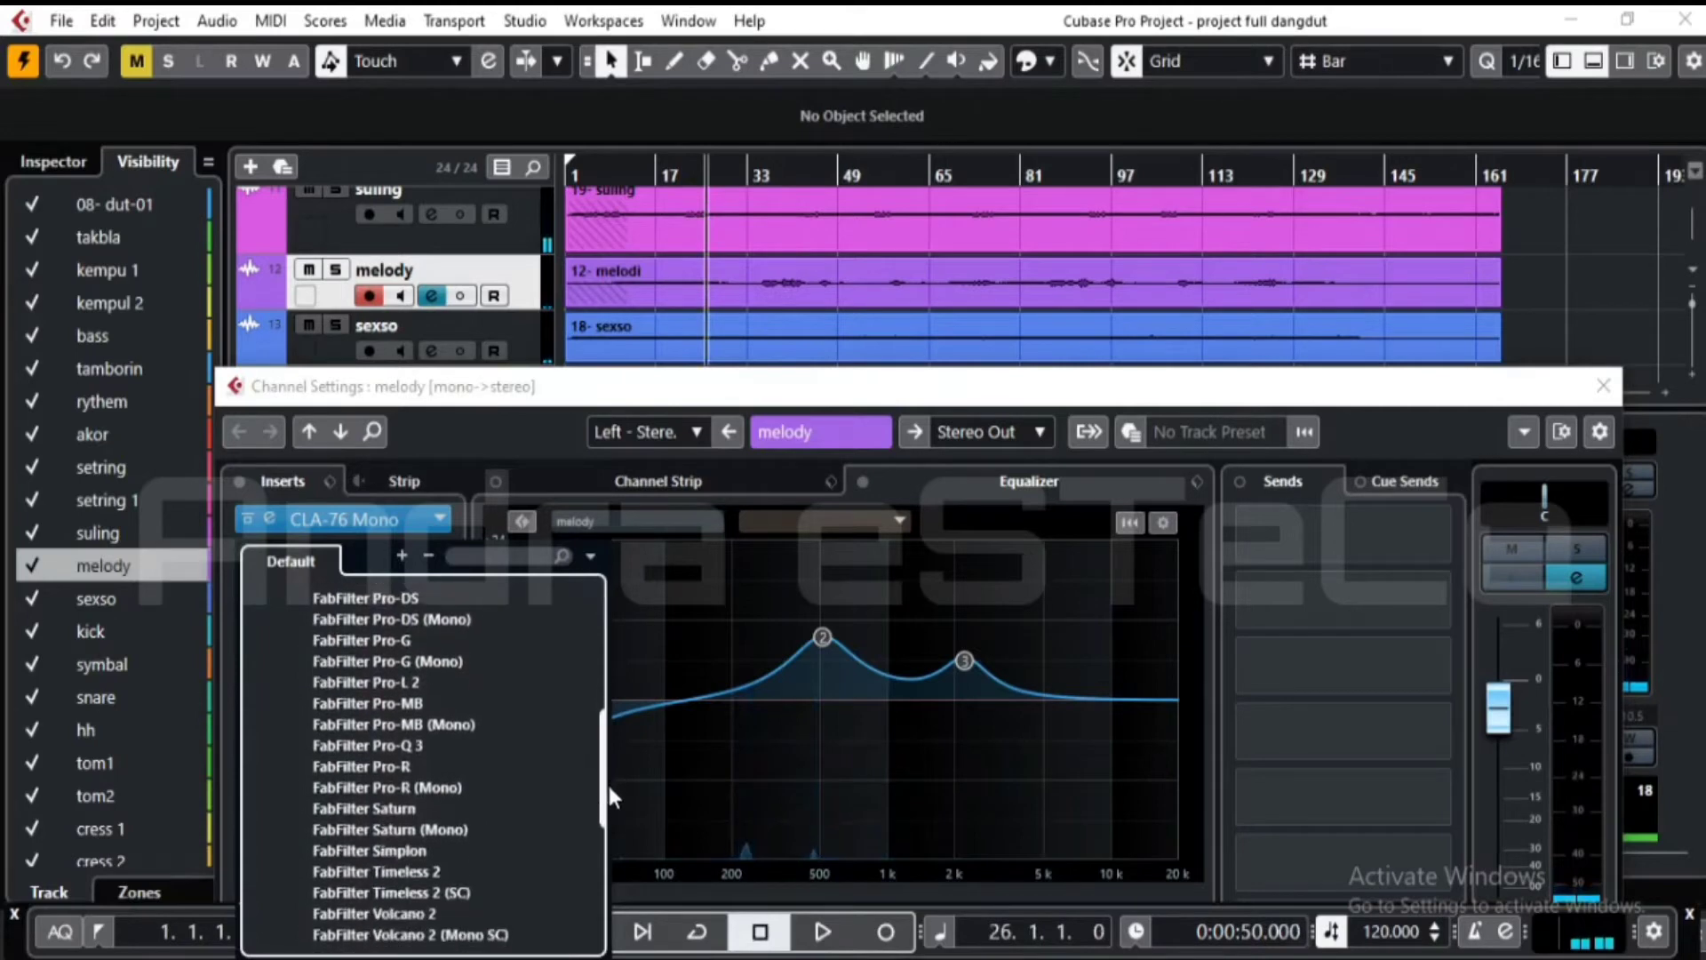
pyautogui.click(411, 746)
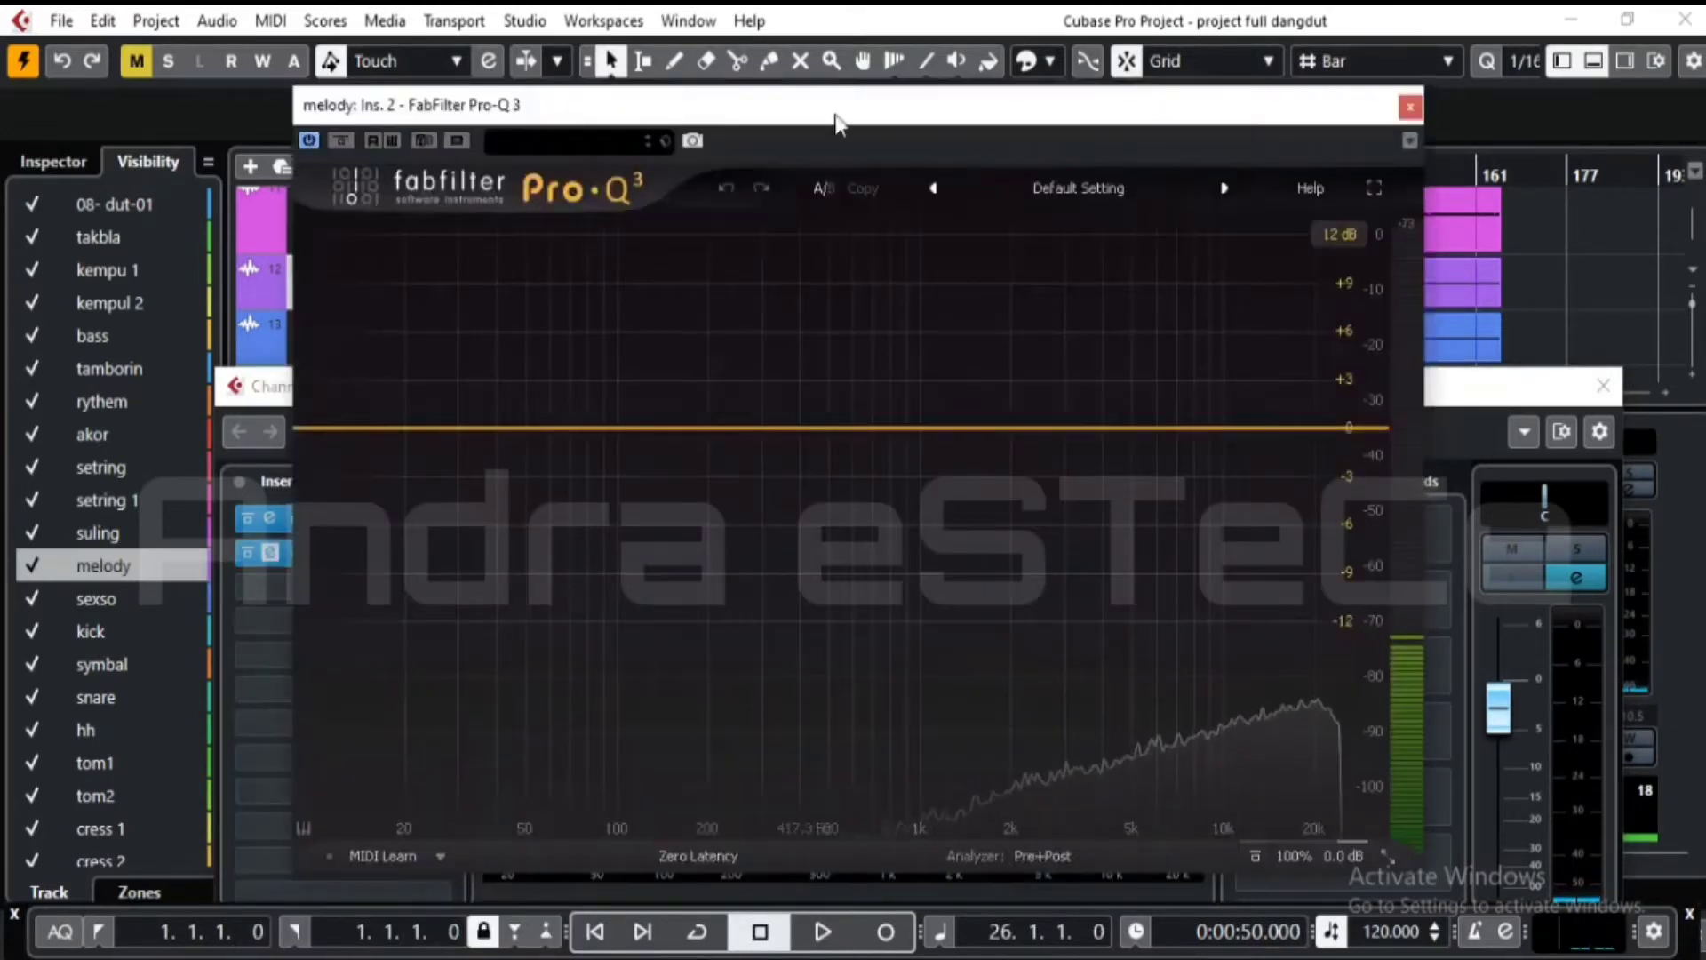
# - Play the melody track's part from just after bar 33, with the Pro-Q 3 window placed so its EQ display is in view
pyautogui.moveTo(834, 116); pyautogui.dragTo(791, 436)
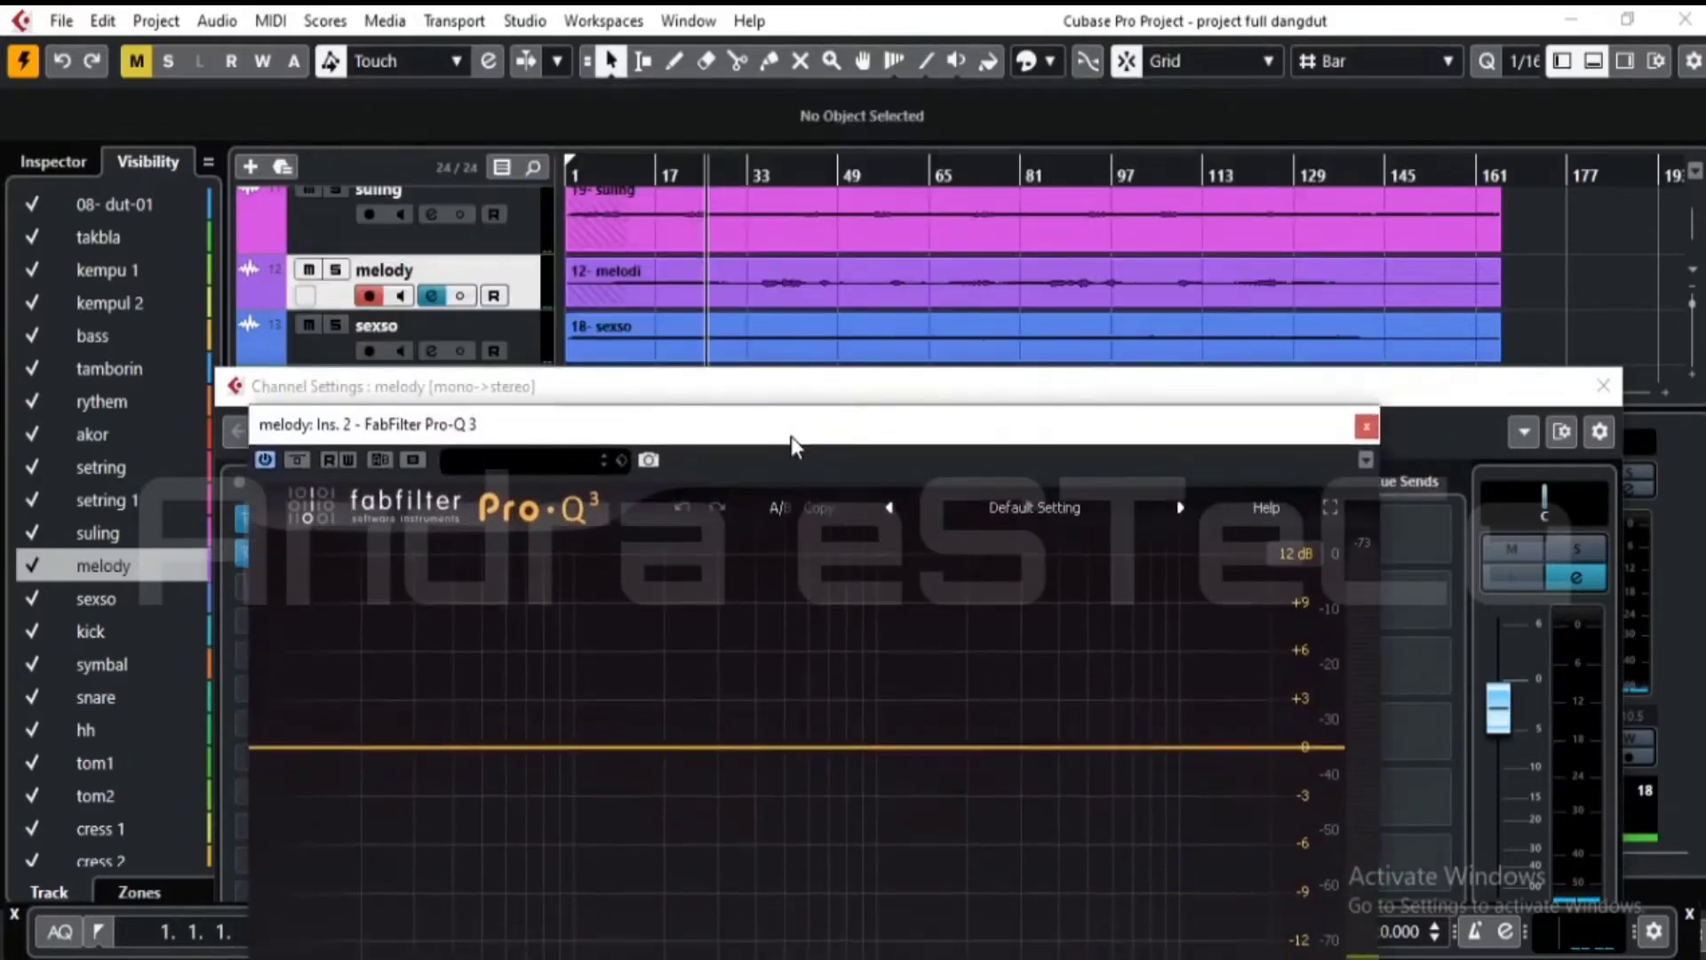
pyautogui.click(452, 252)
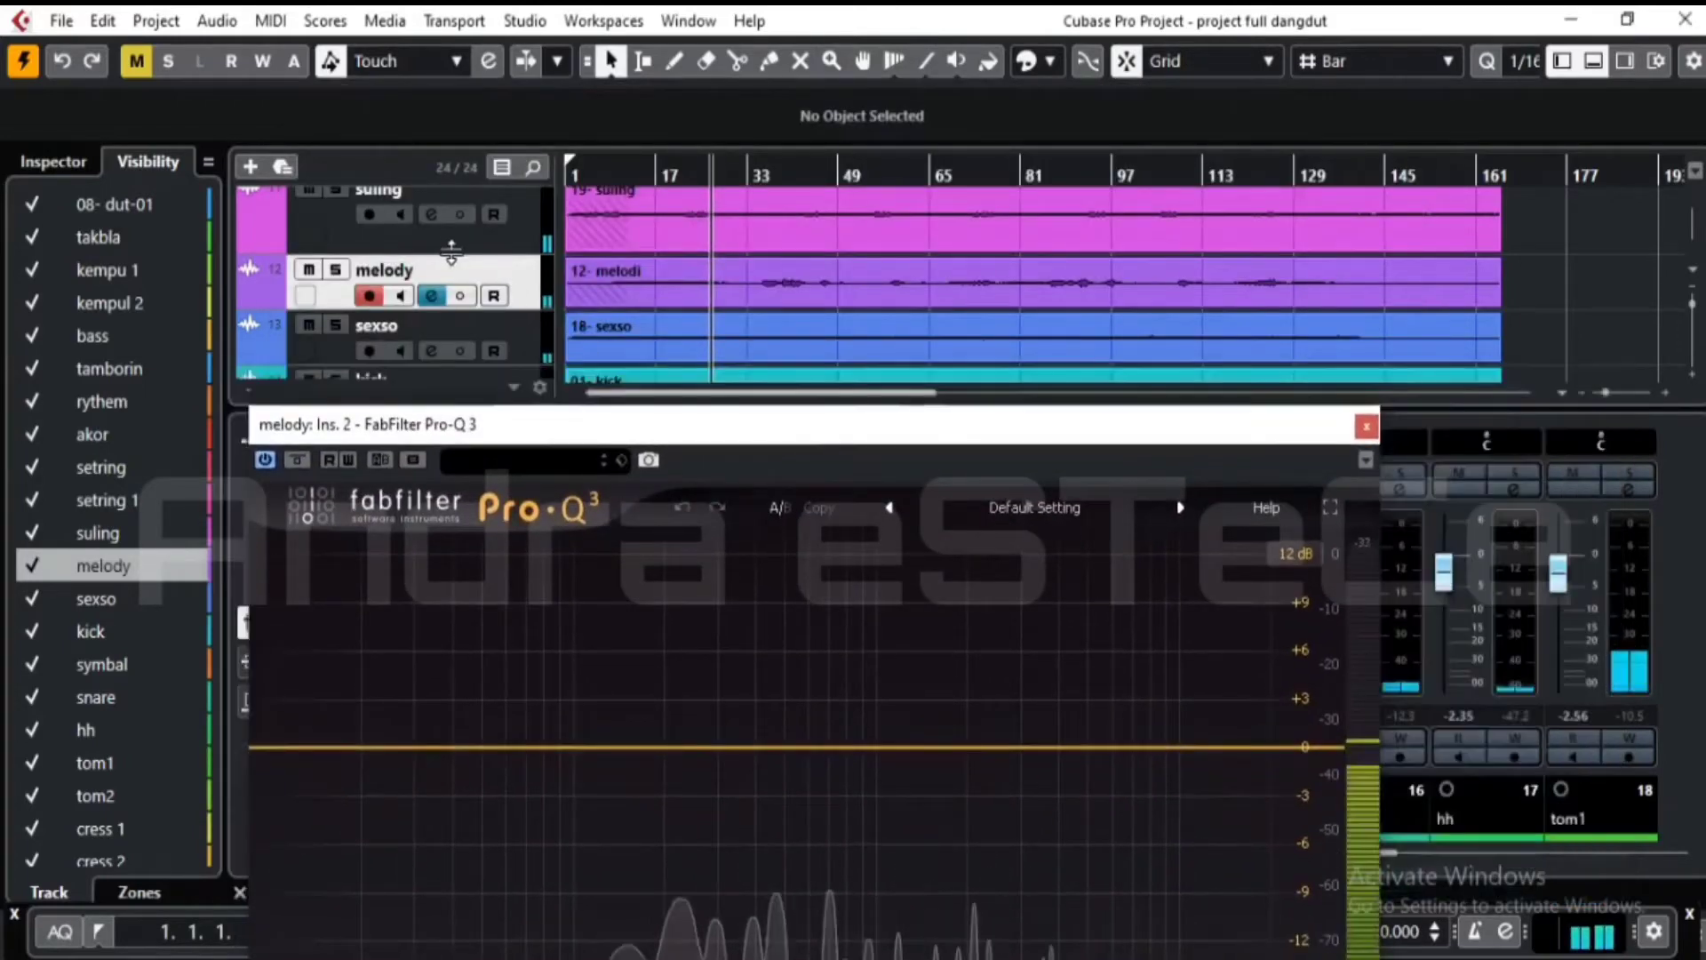
pyautogui.moveTo(452, 252); pyautogui.dragTo(453, 226)
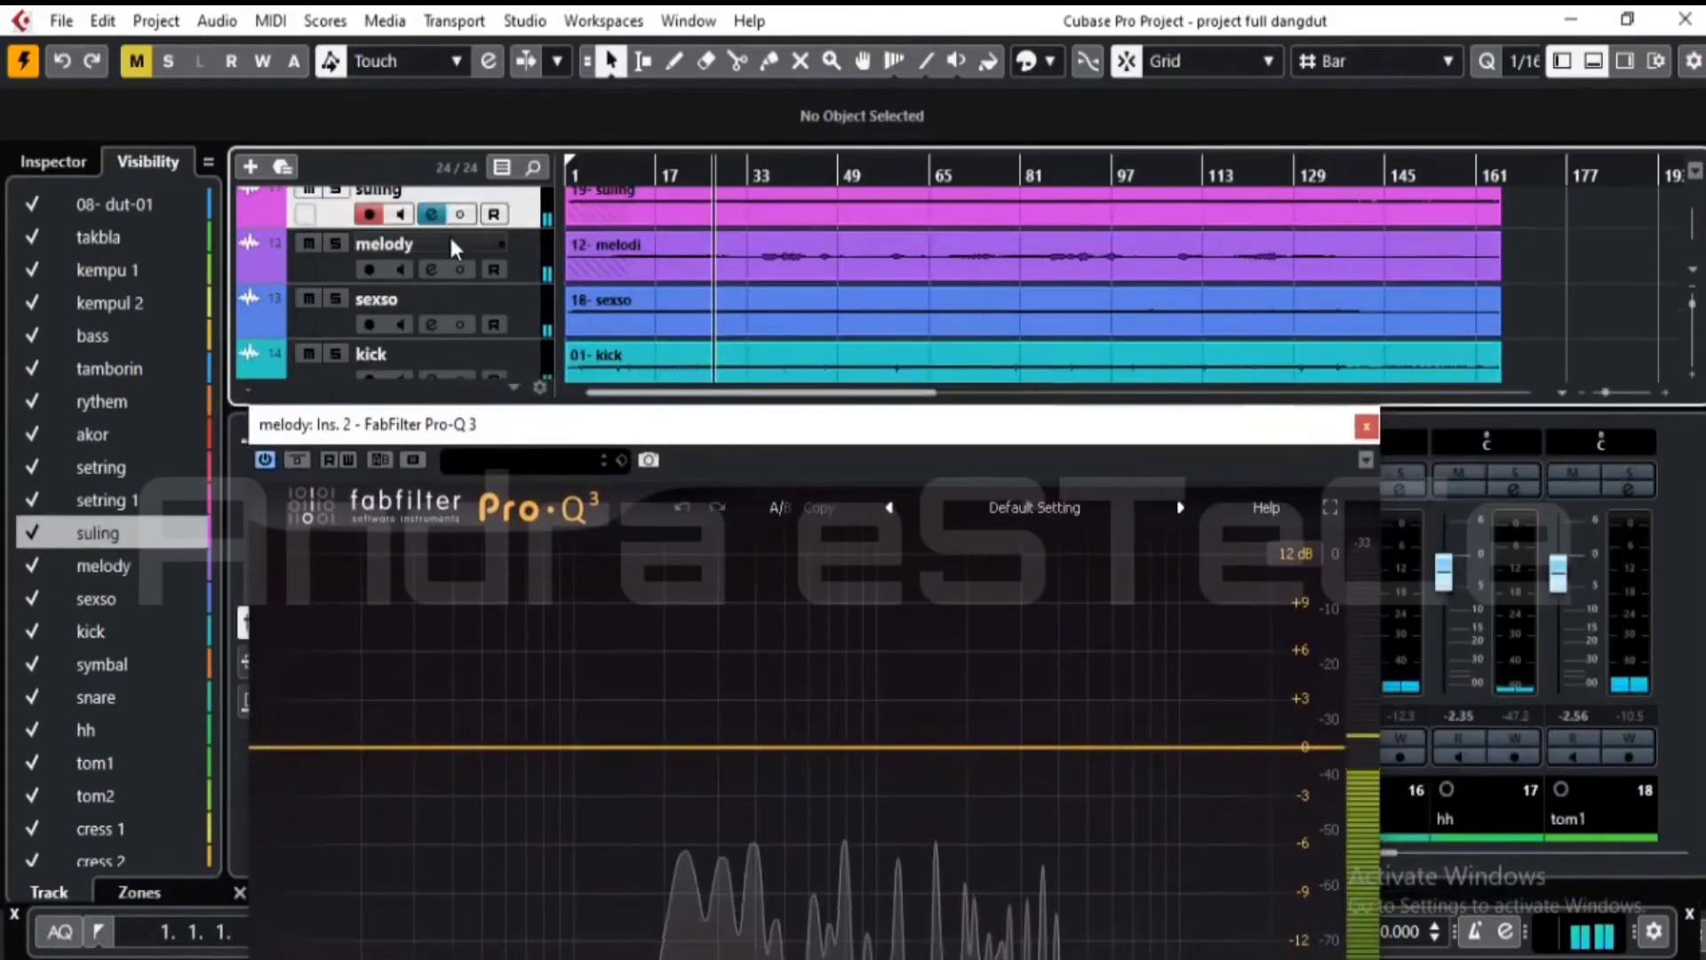
pyautogui.click(526, 244)
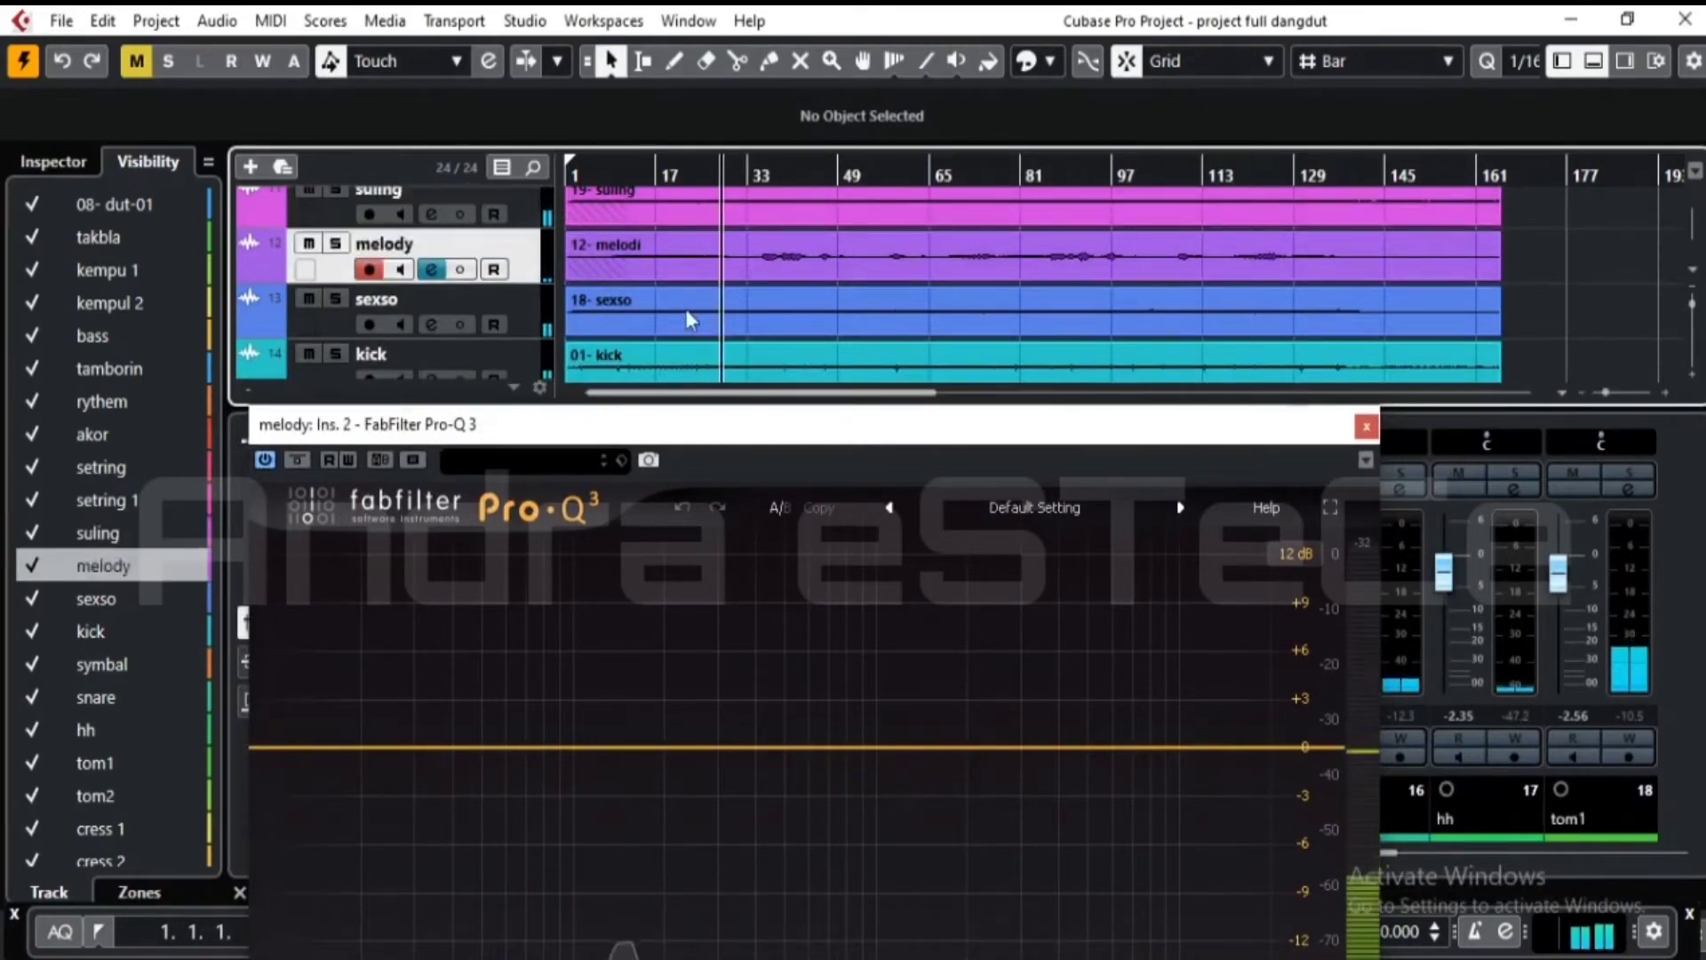
pyautogui.click(758, 172)
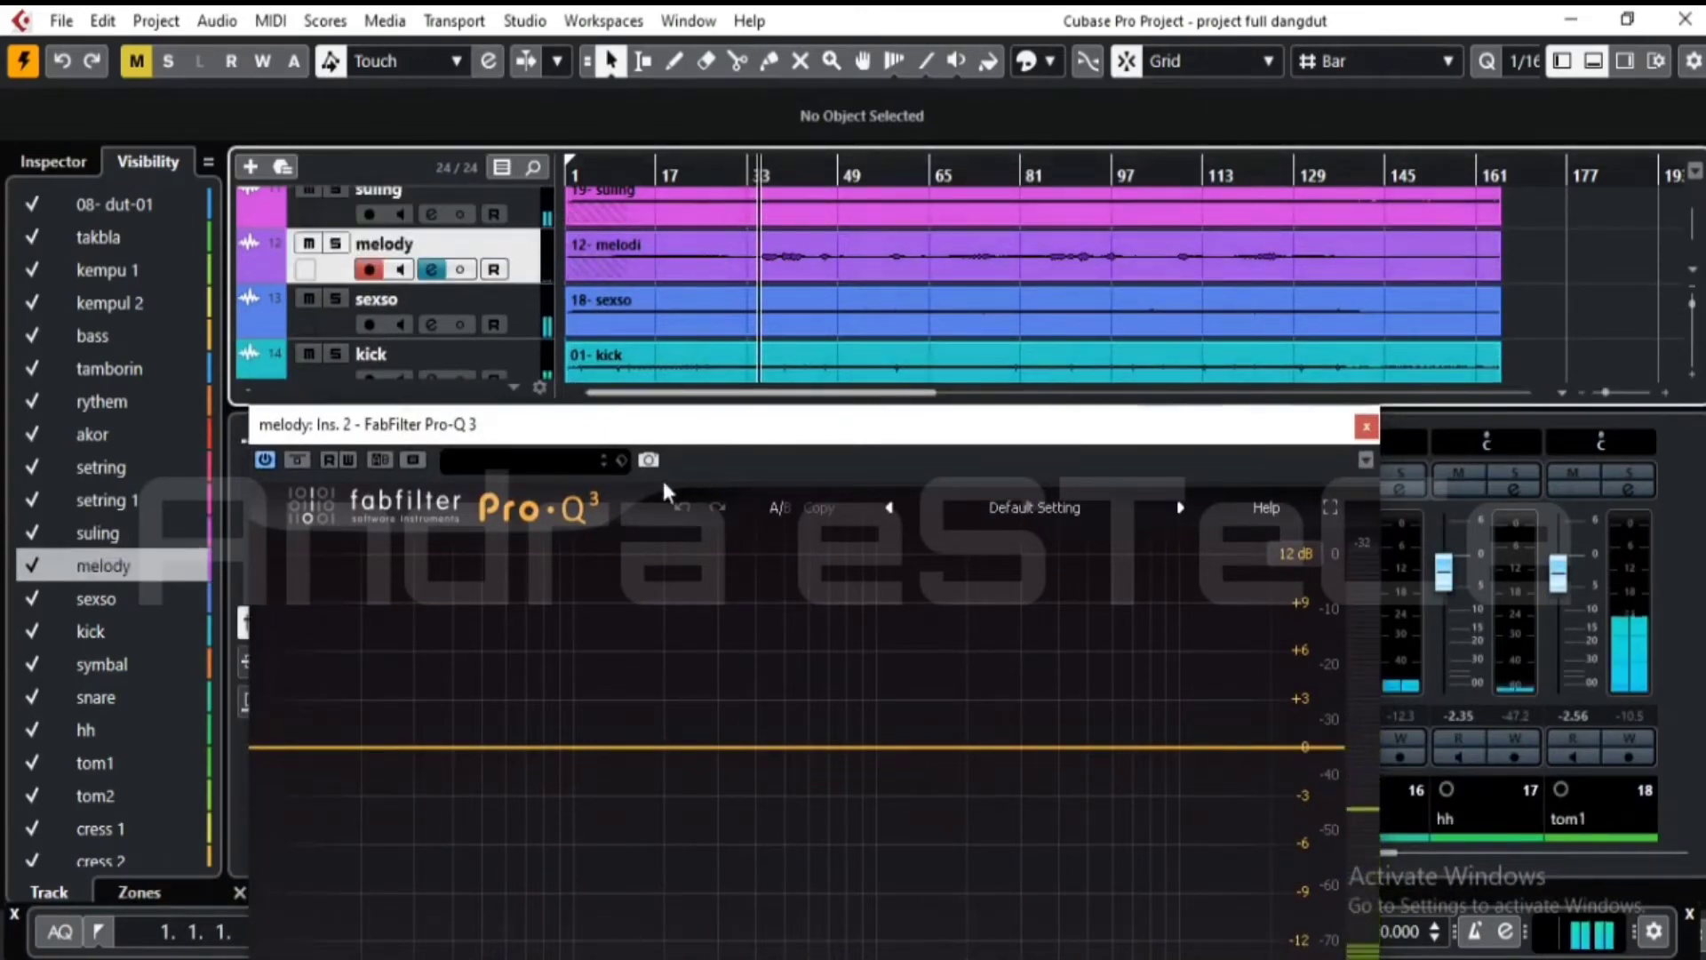
pyautogui.moveTo(679, 440); pyautogui.dragTo(664, 298)
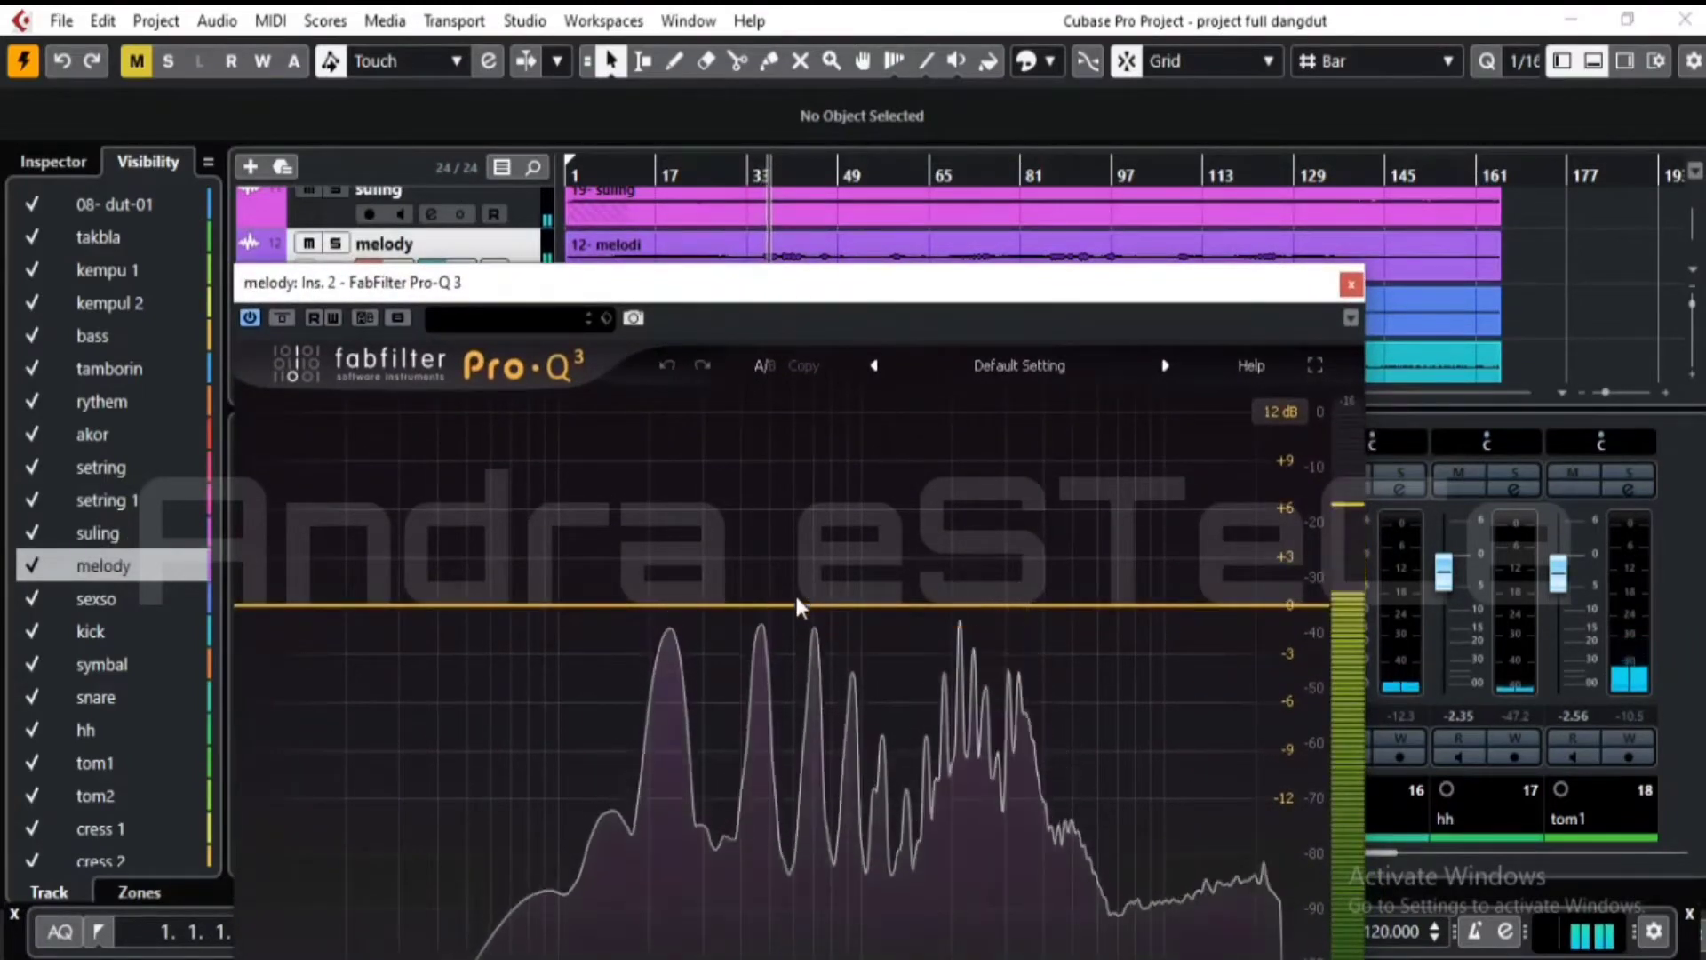
# - Boost melody by 2.20 dB at 545 Hz and about 2.6 dB at 3930 Hz, pull down the low end, and close Pro-Q 3
pyautogui.moveTo(797, 601); pyautogui.dragTo(792, 560)
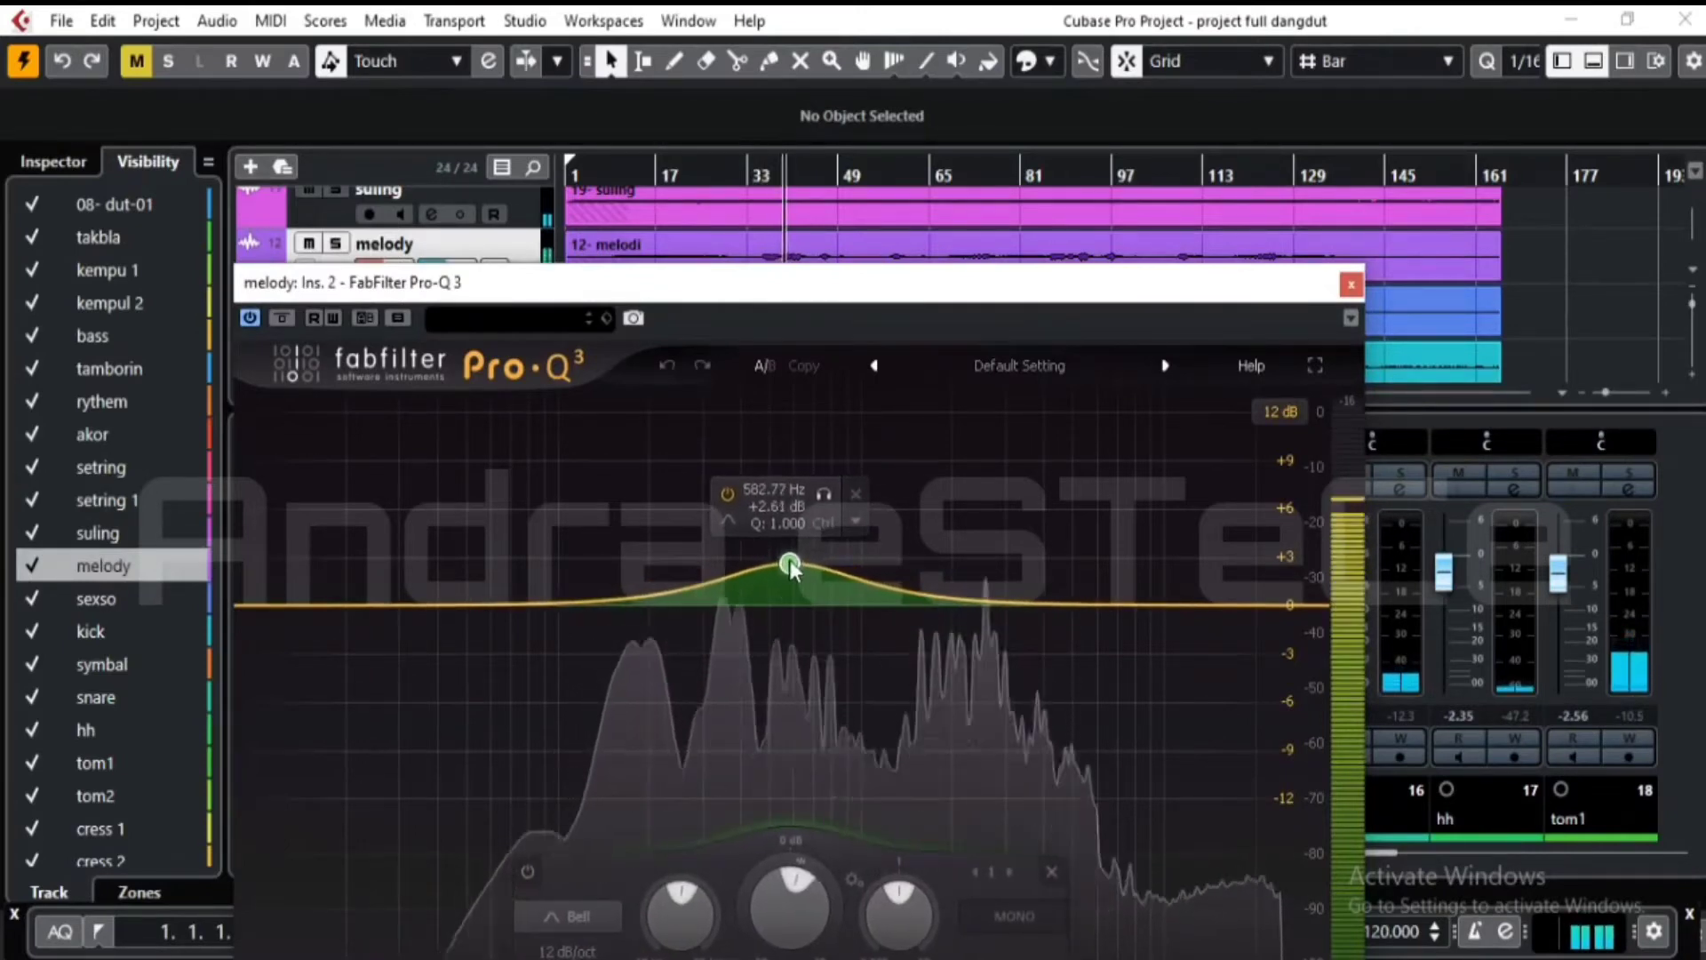
pyautogui.moveTo(791, 561); pyautogui.dragTo(781, 571)
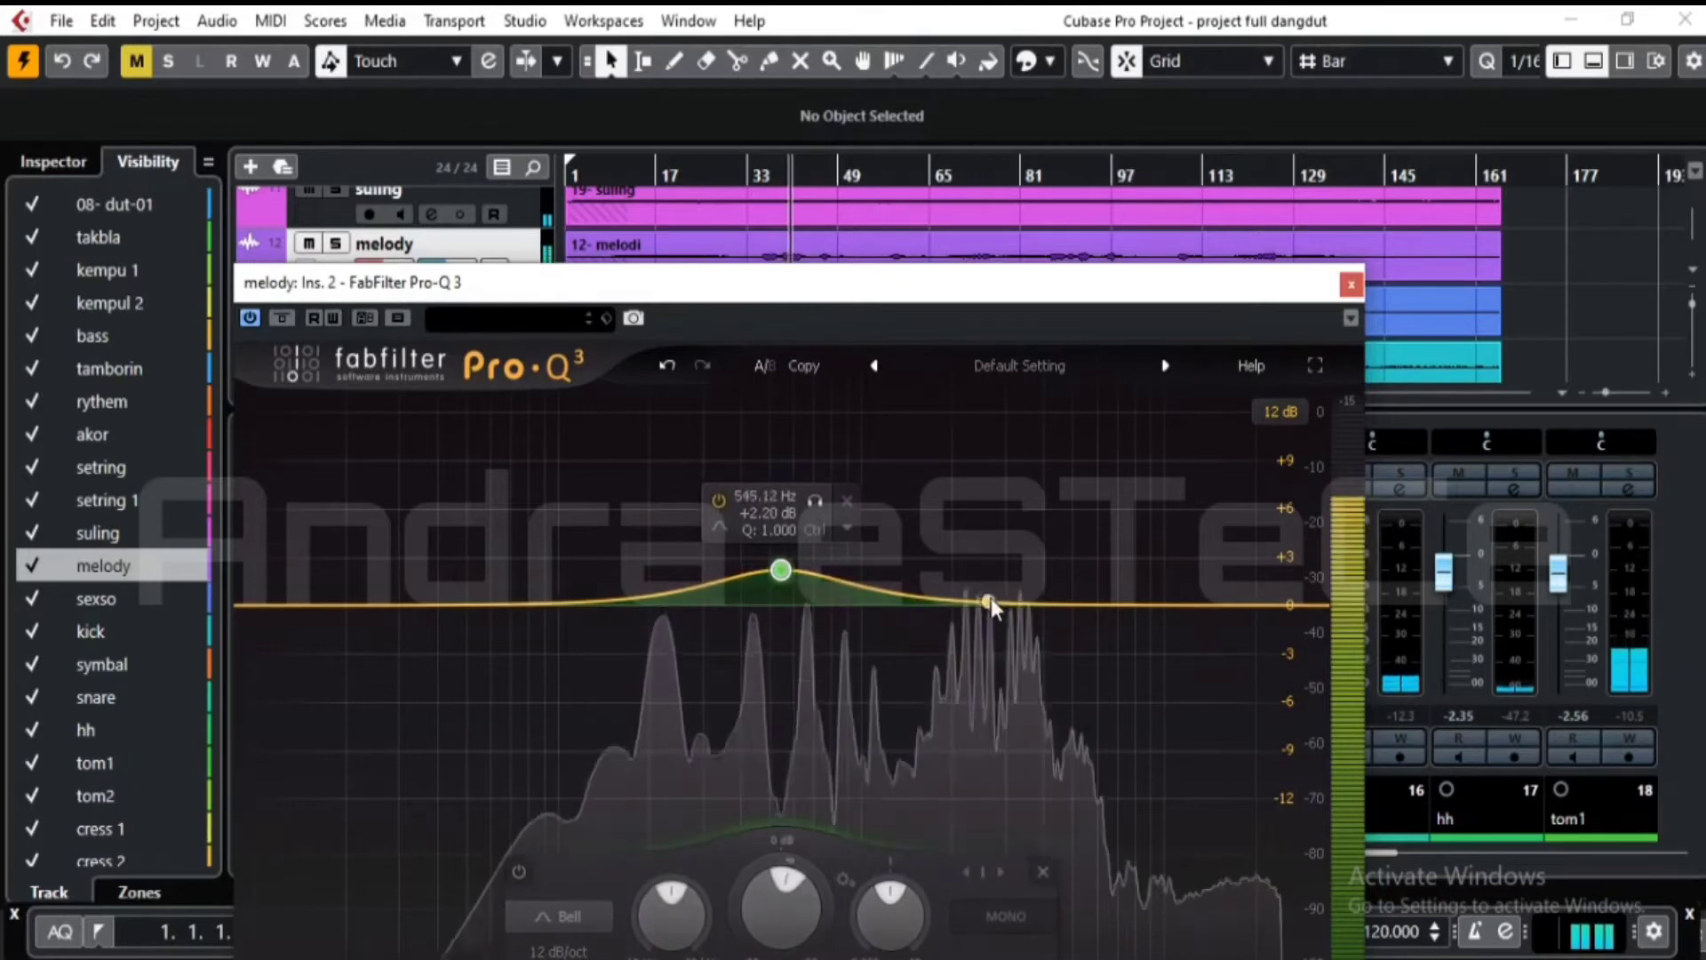
pyautogui.moveTo(1005, 572); pyautogui.dragTo(1031, 558)
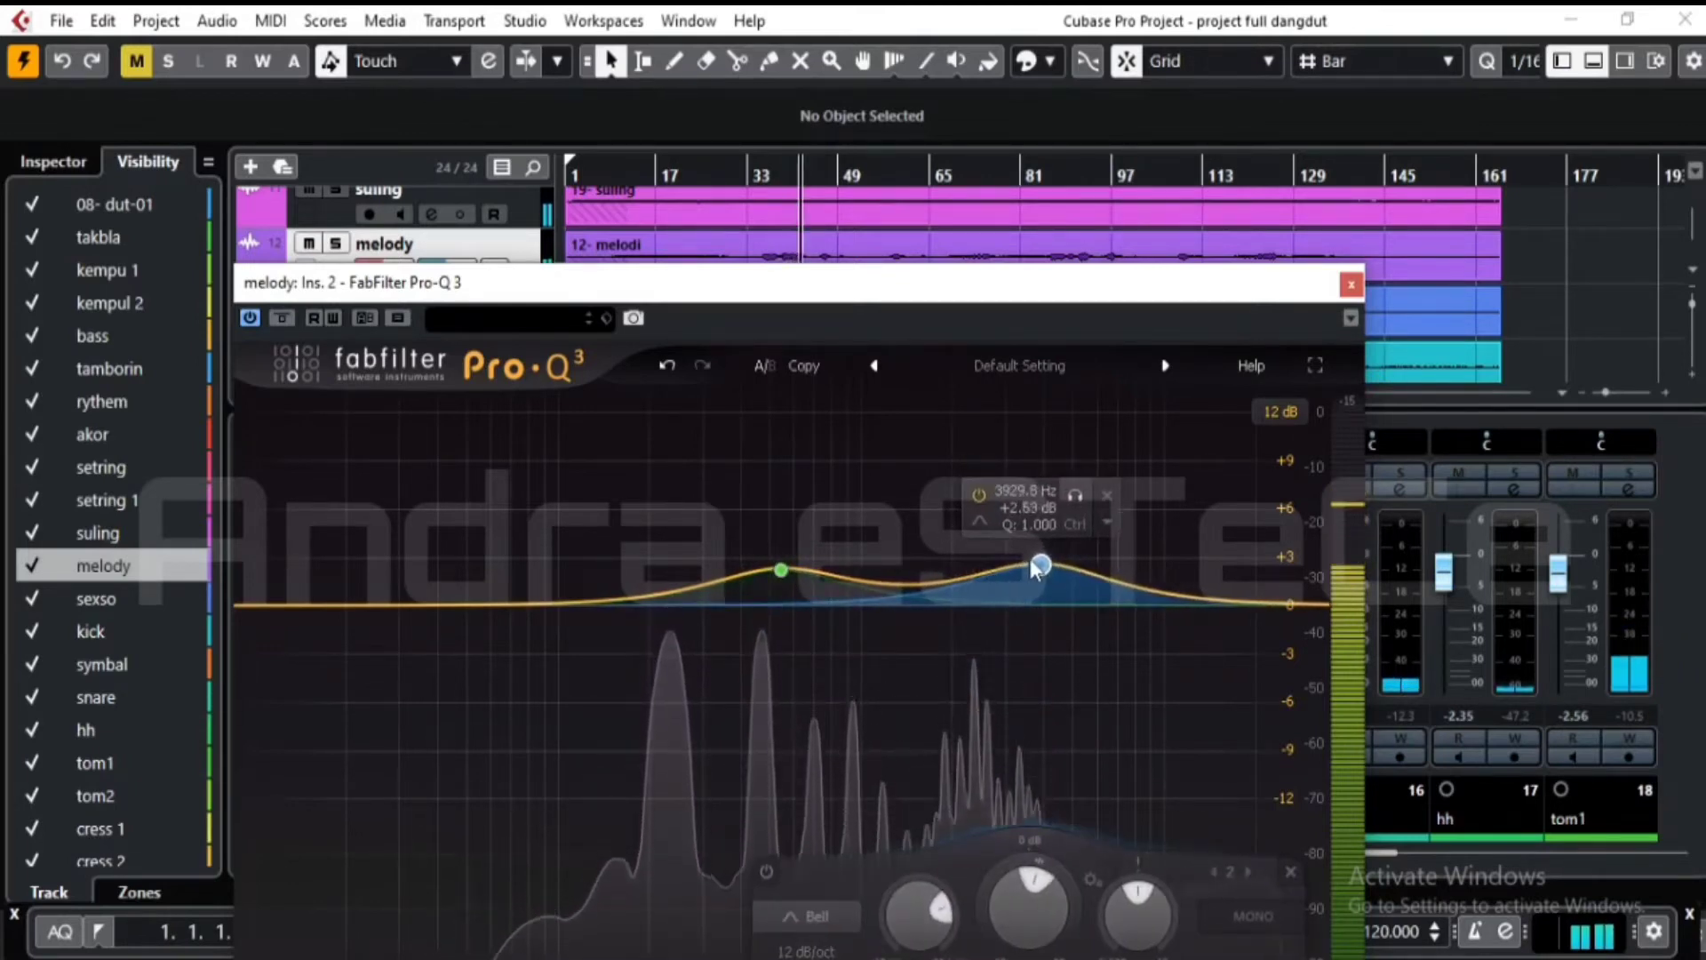
pyautogui.moveTo(366, 612); pyautogui.dragTo(379, 777)
pyautogui.click(1350, 286)
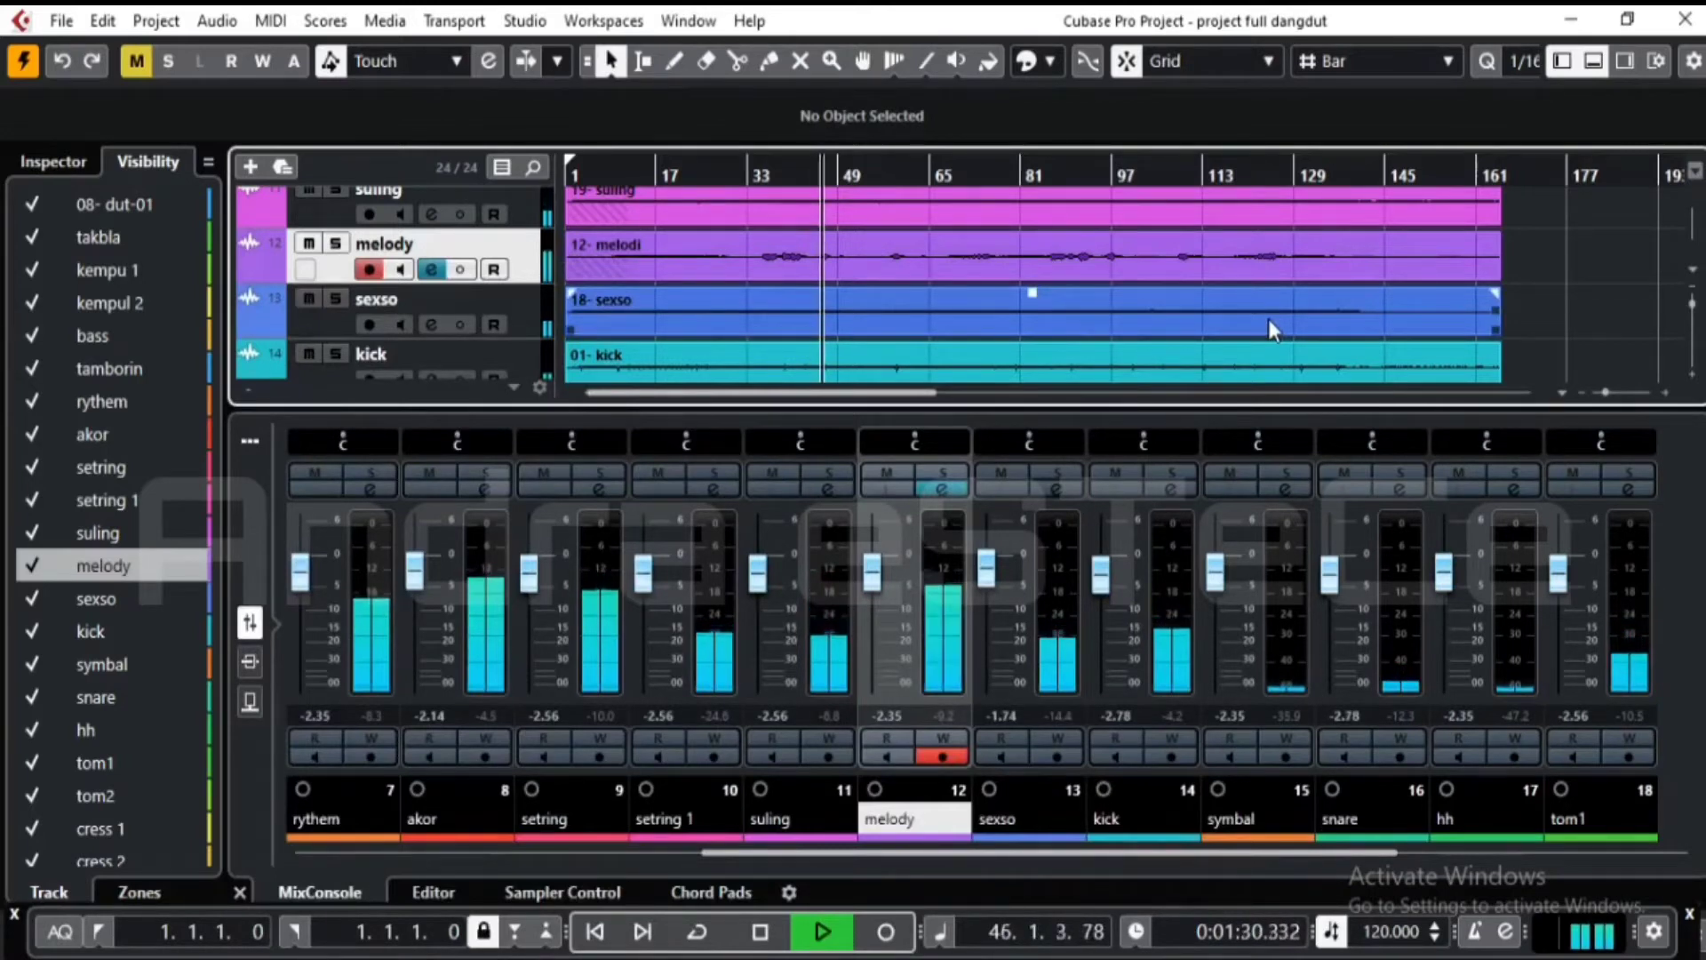
pyautogui.click(1132, 194)
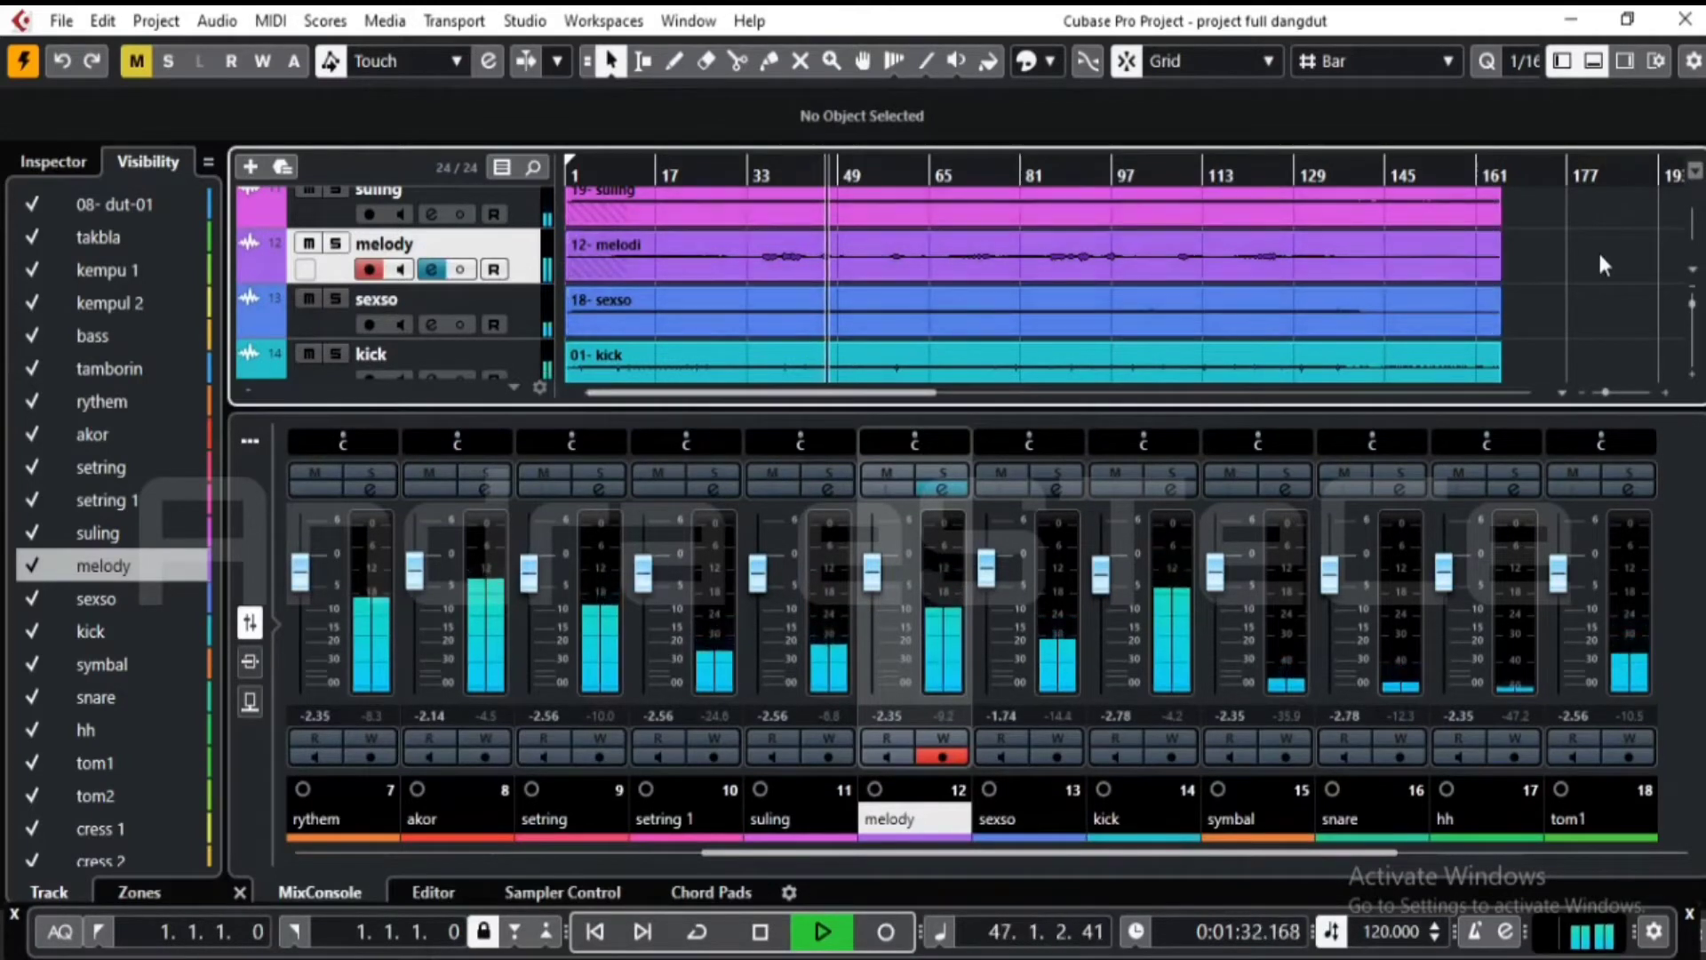
pyautogui.click(1493, 360)
pyautogui.click(1321, 586)
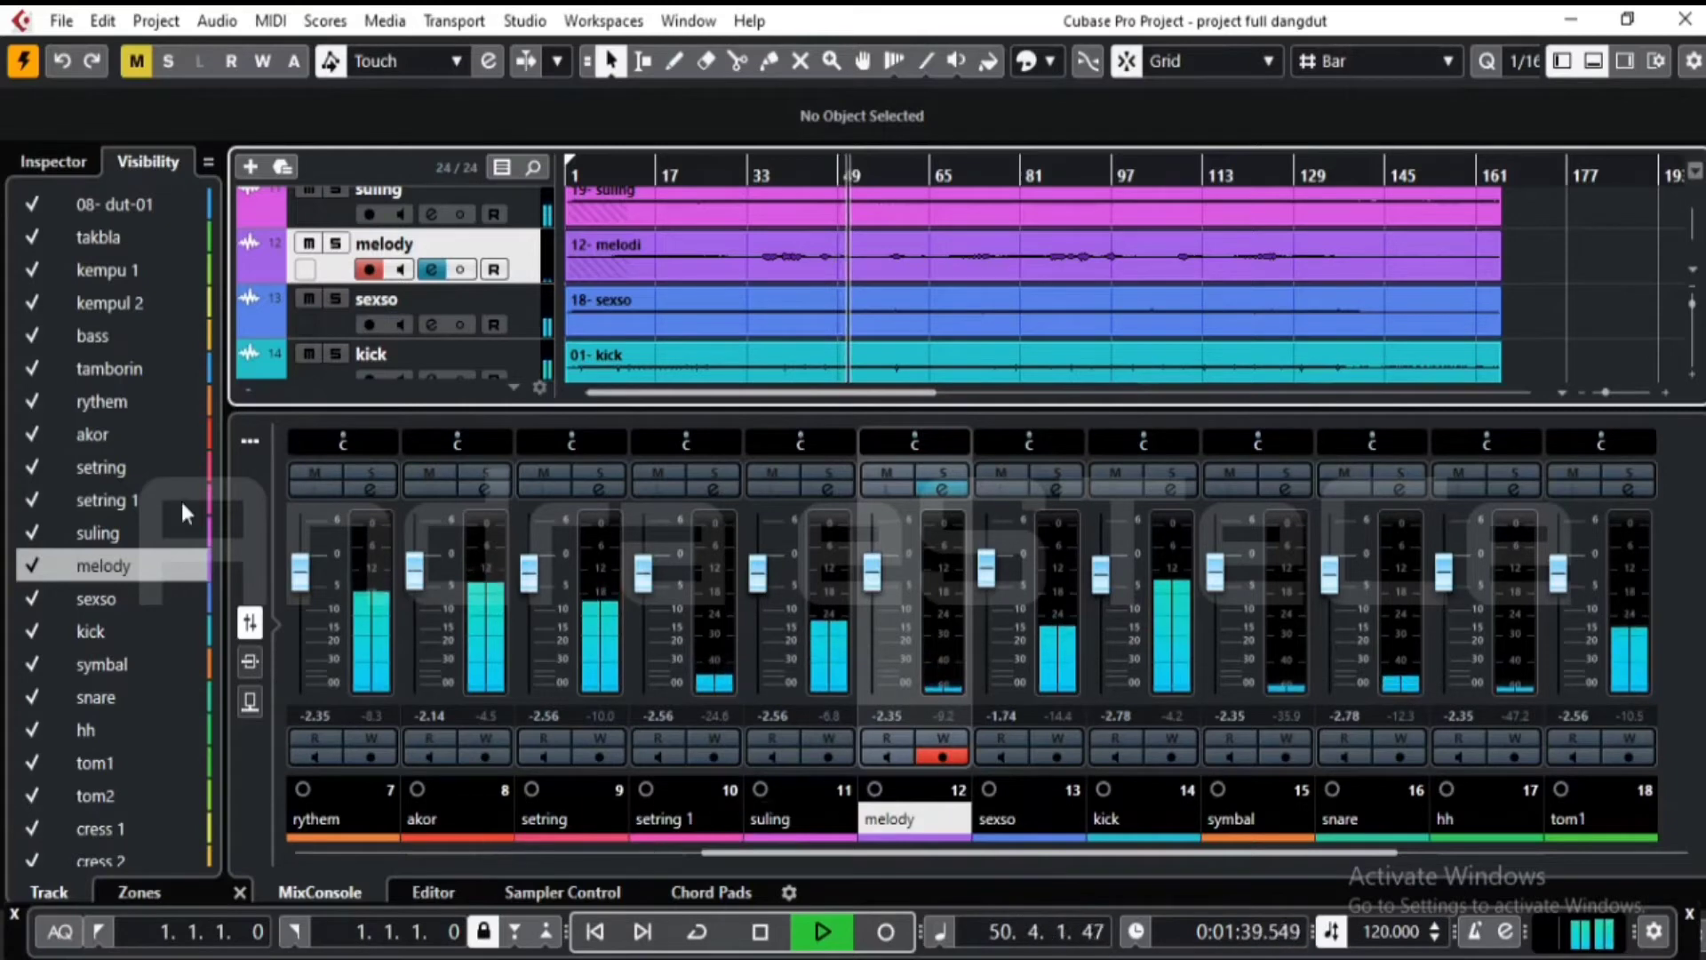
# - Select the tamborin channel while the song plays and raise its level to -2.14 dB
pyautogui.click(134, 368)
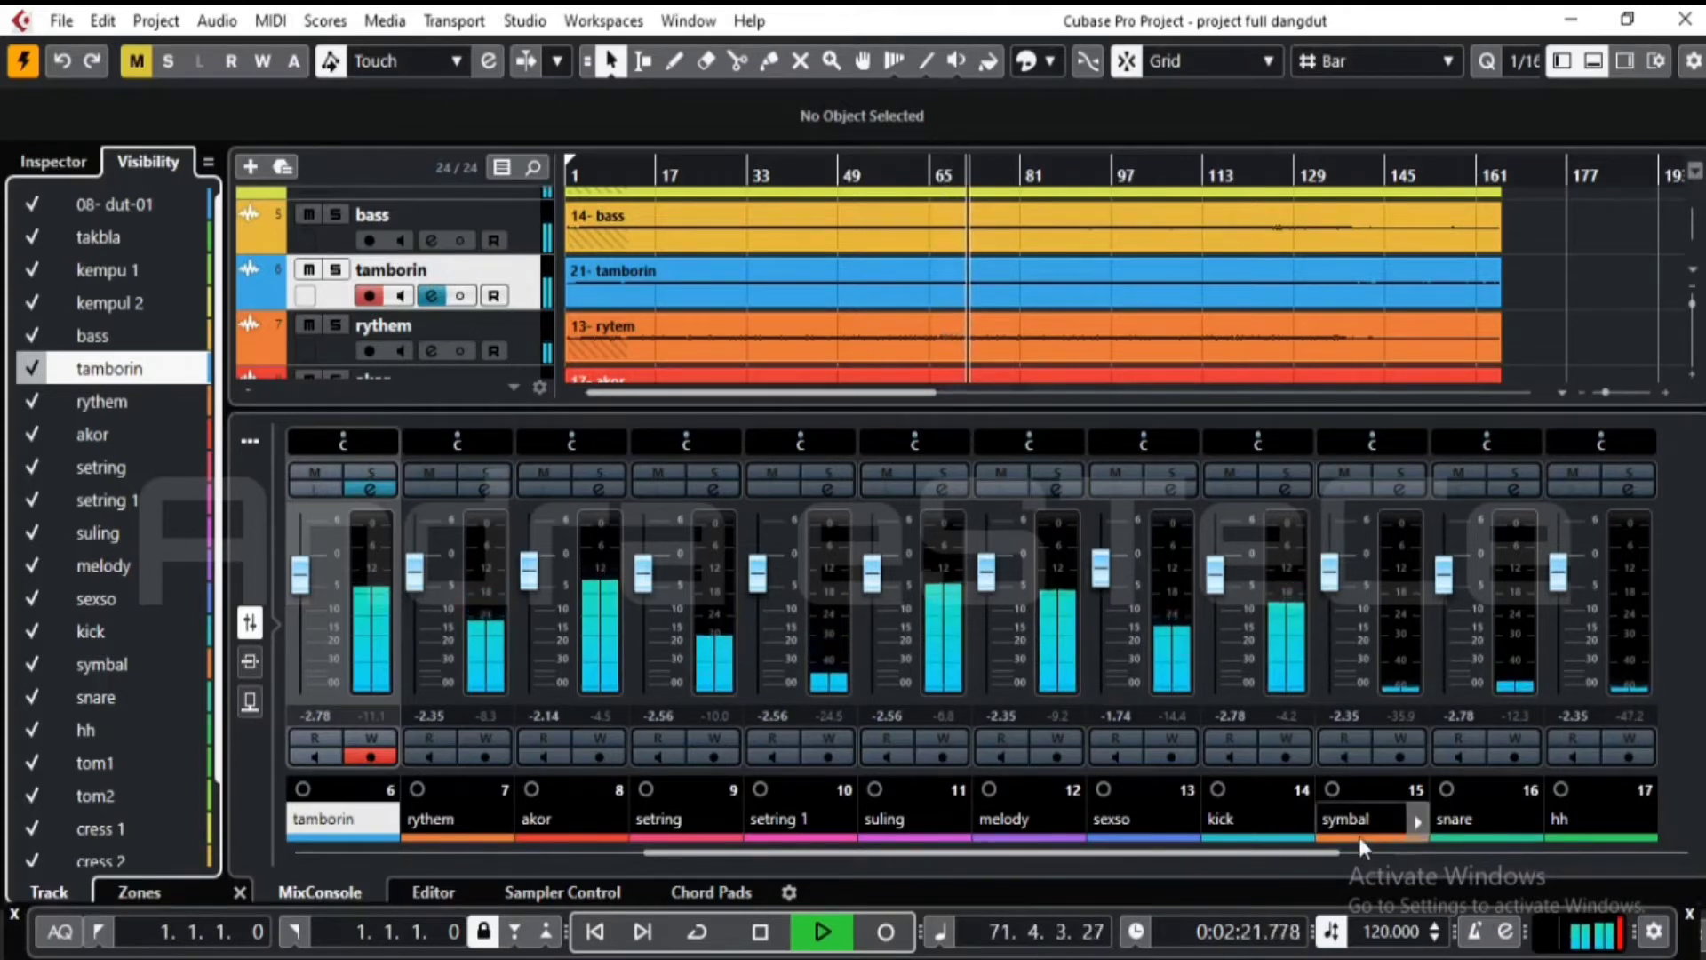
pyautogui.click(1340, 855)
pyautogui.moveTo(1340, 855); pyautogui.dragTo(1402, 860)
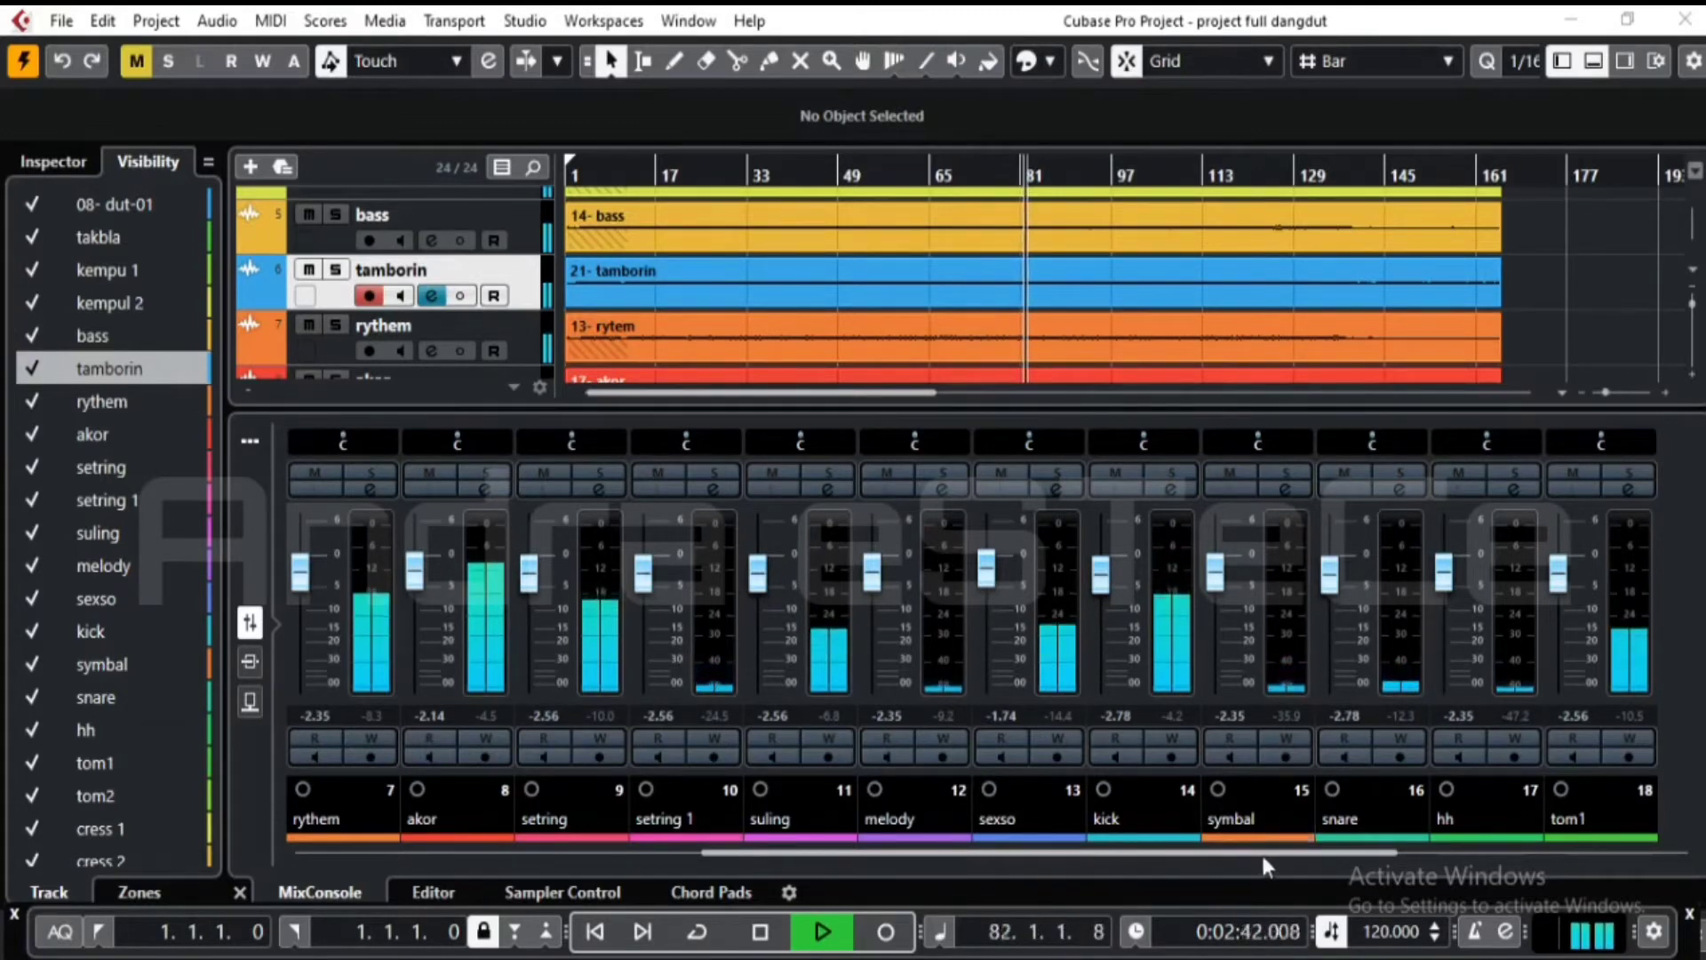
pyautogui.moveTo(1262, 854); pyautogui.dragTo(1493, 842)
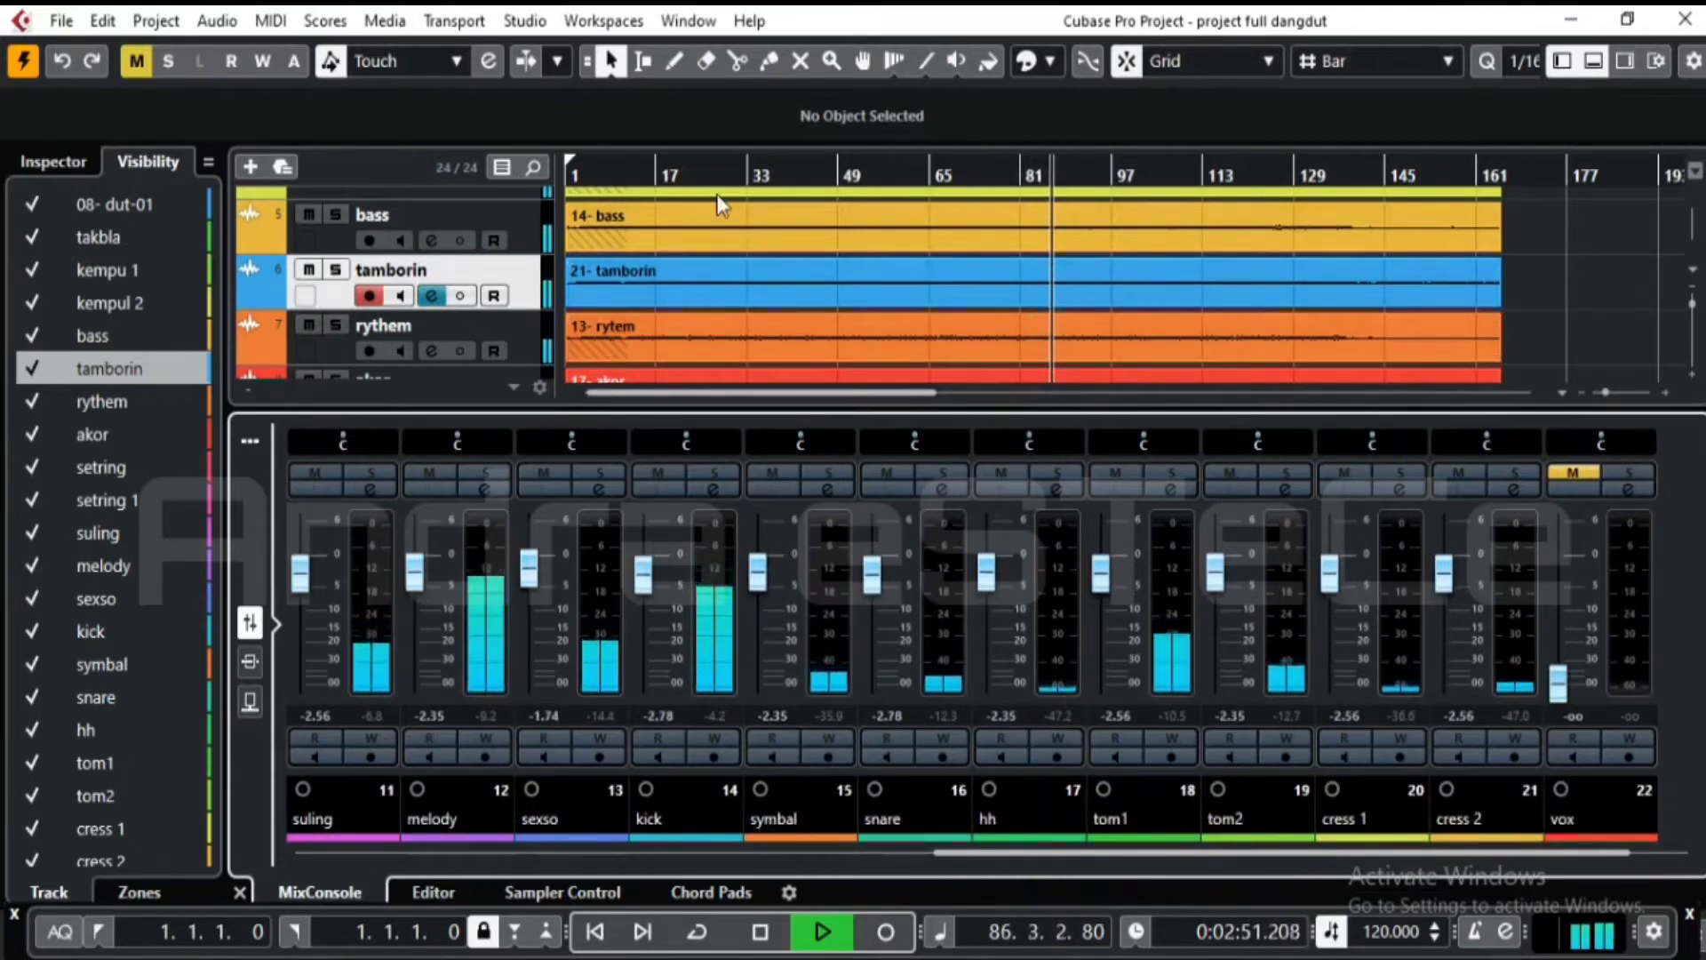
pyautogui.click(331, 844)
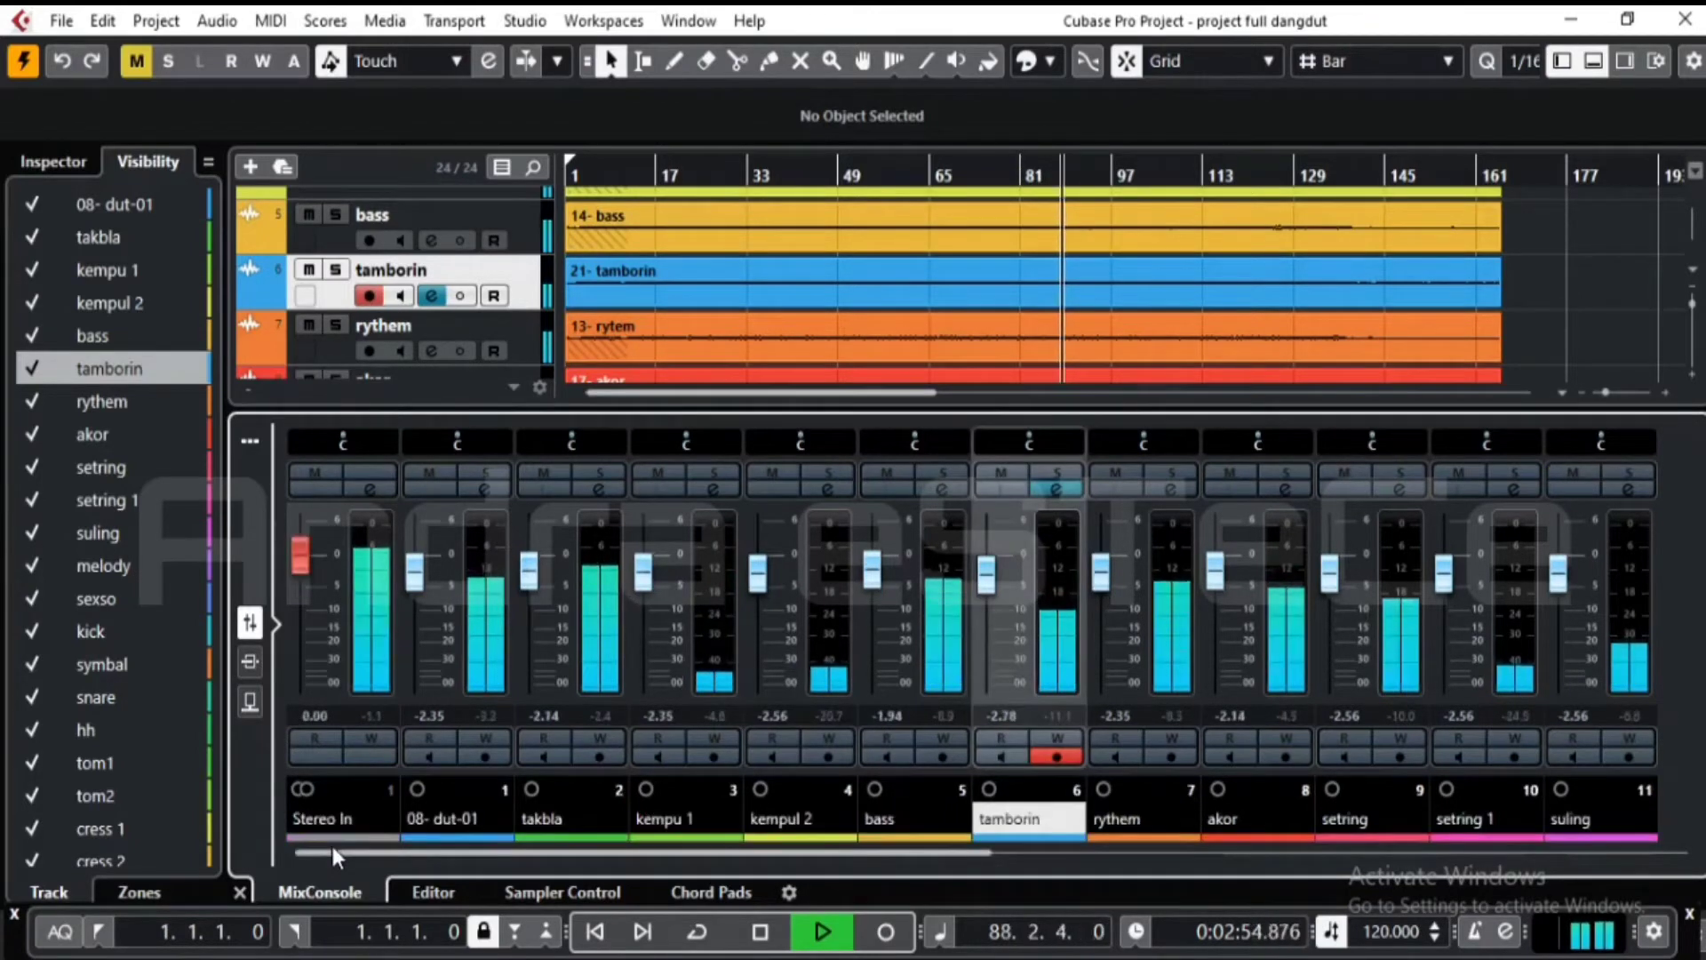
pyautogui.click(986, 576)
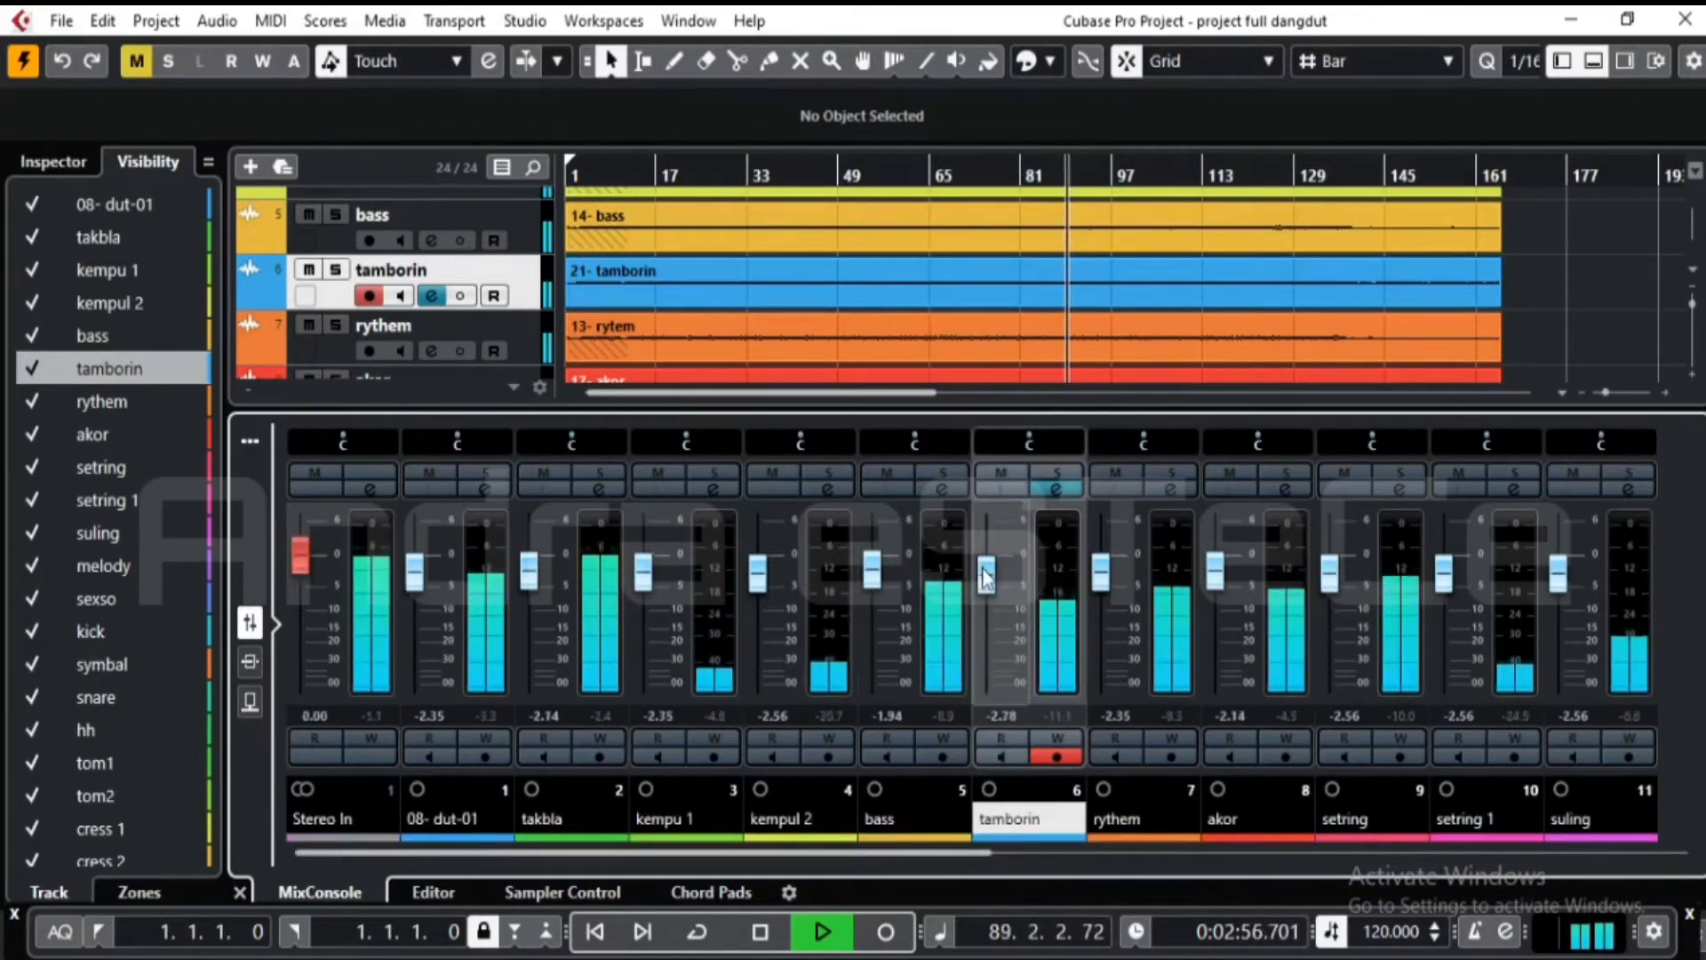
pyautogui.moveTo(986, 576); pyautogui.dragTo(986, 571)
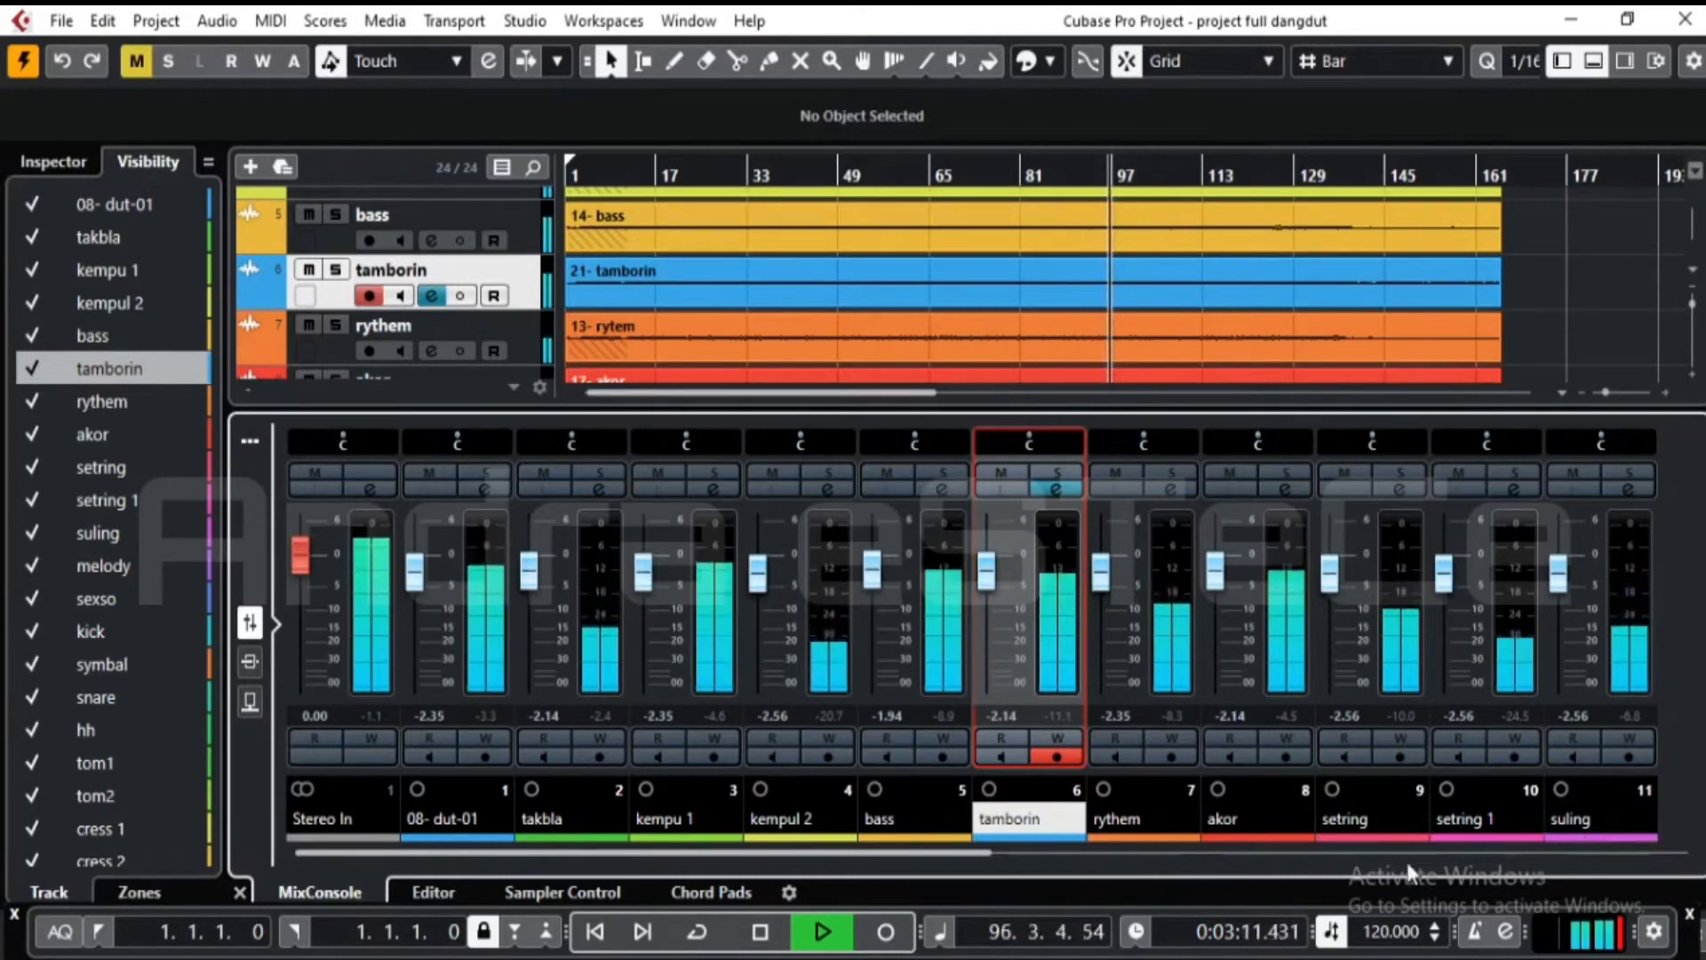
# - Lower the bass channel to -2.56 dB, takbla to -3.00 dB and 08- dut-01 to -2.78 dB
pyautogui.click(424, 569)
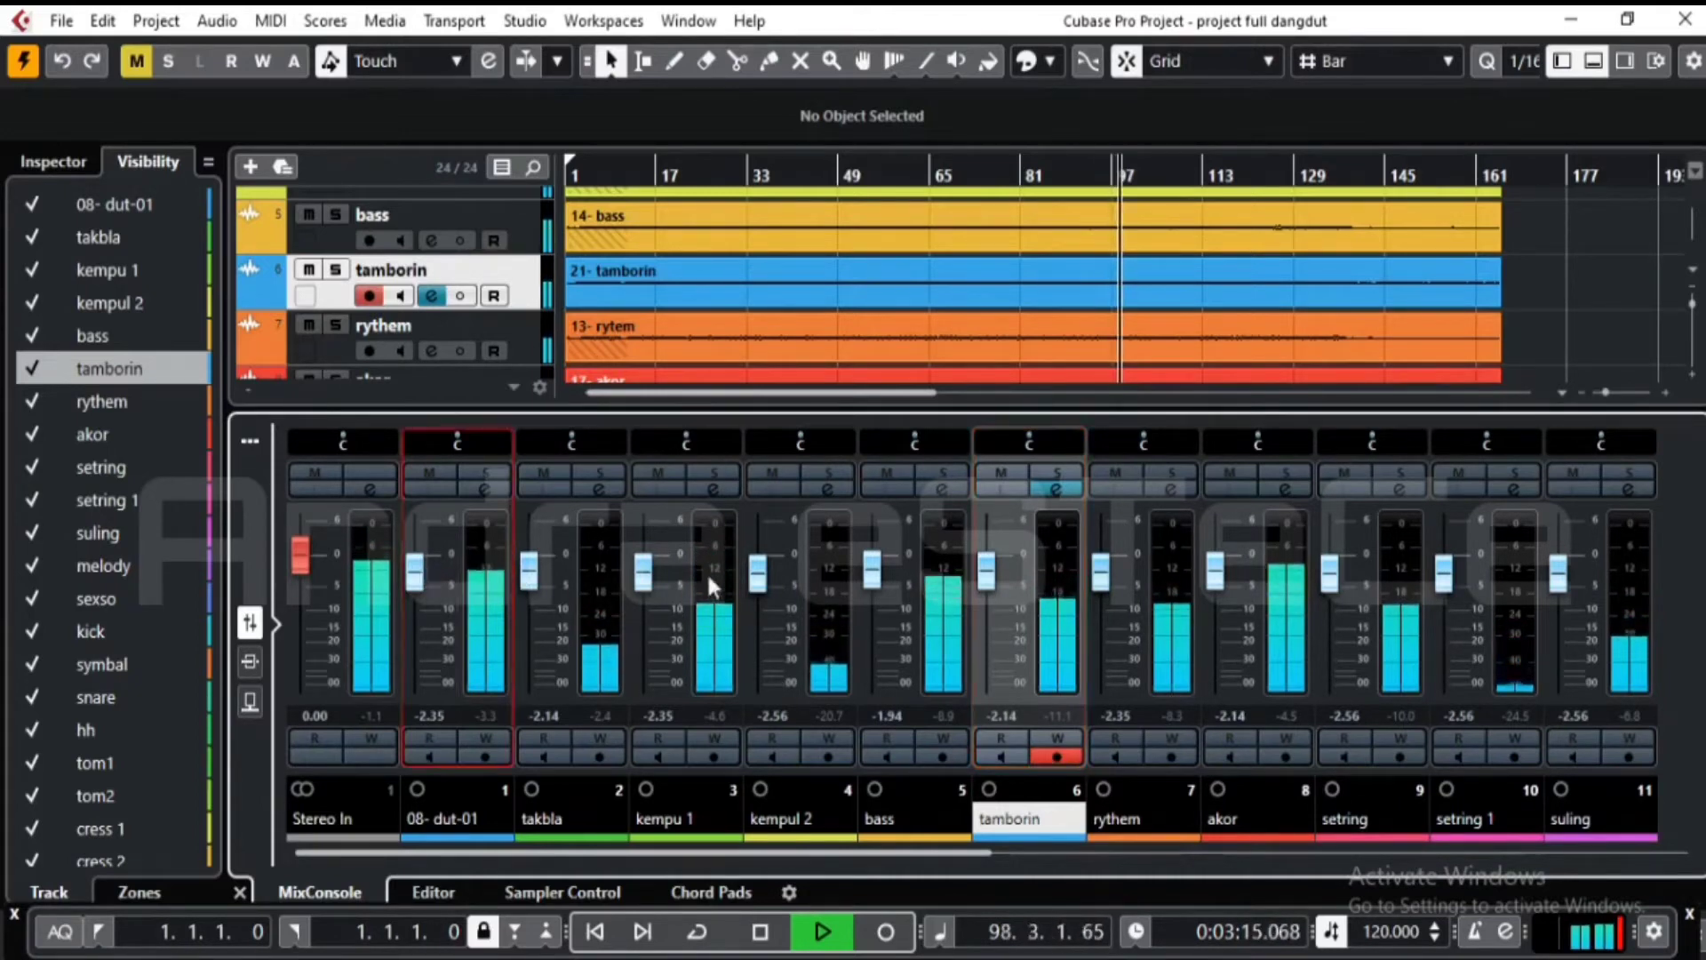
pyautogui.moveTo(871, 590); pyautogui.dragTo(871, 597)
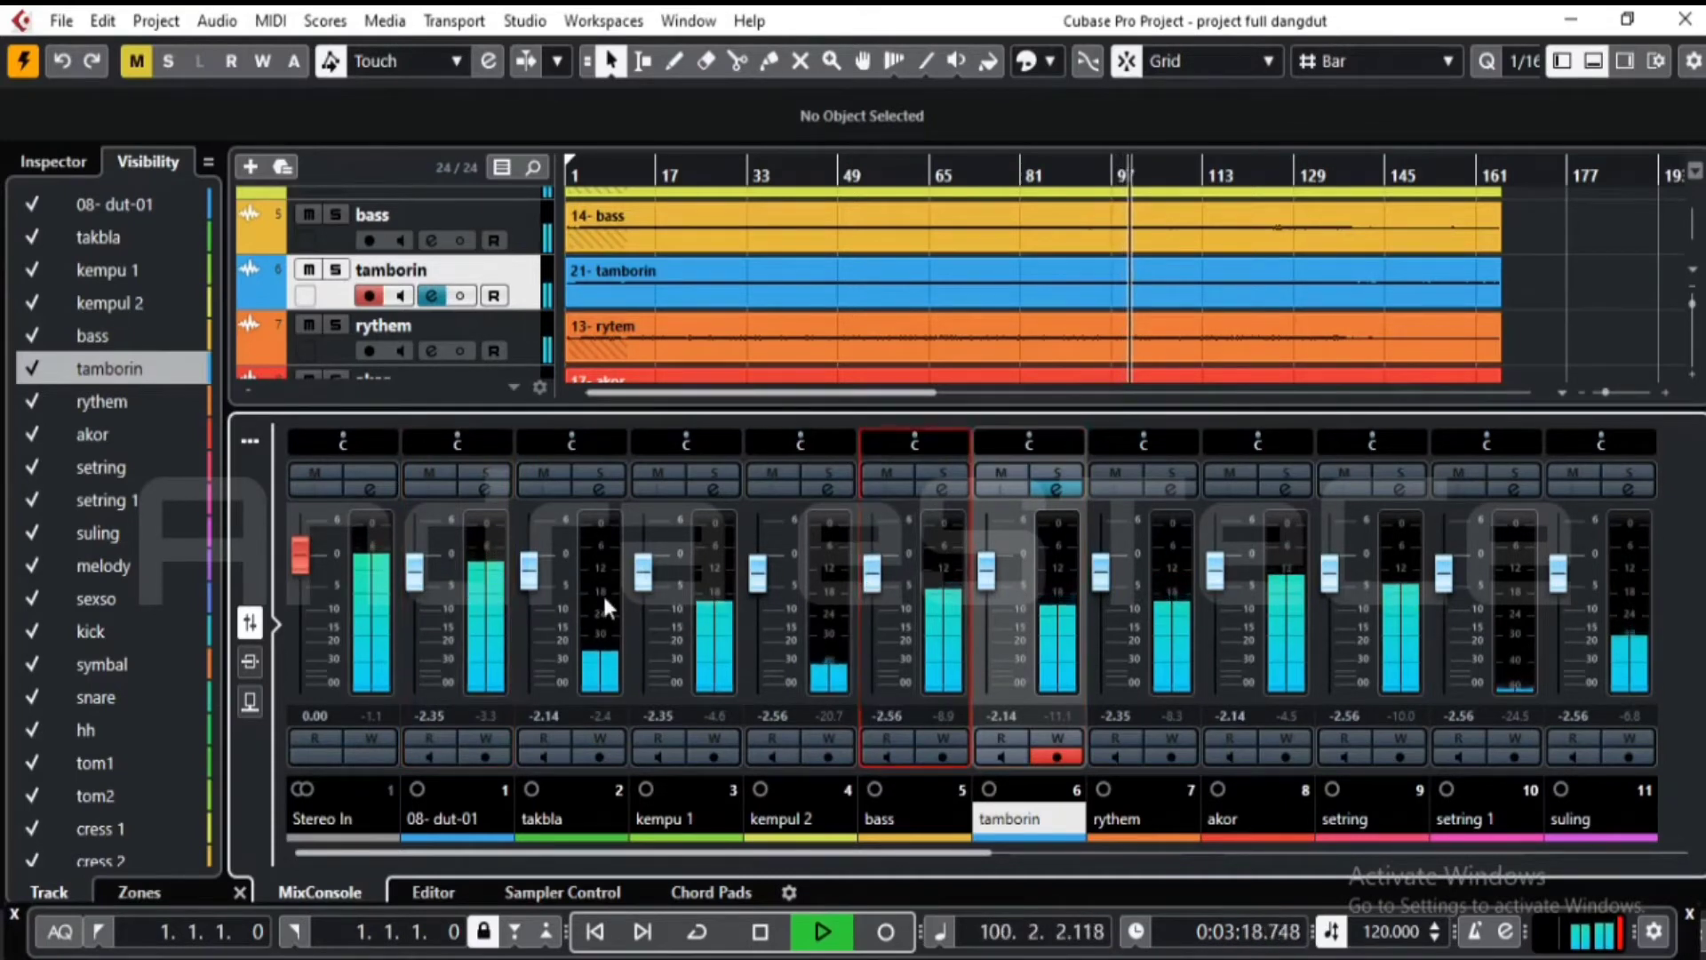
pyautogui.click(533, 574)
pyautogui.moveTo(533, 578); pyautogui.dragTo(533, 583)
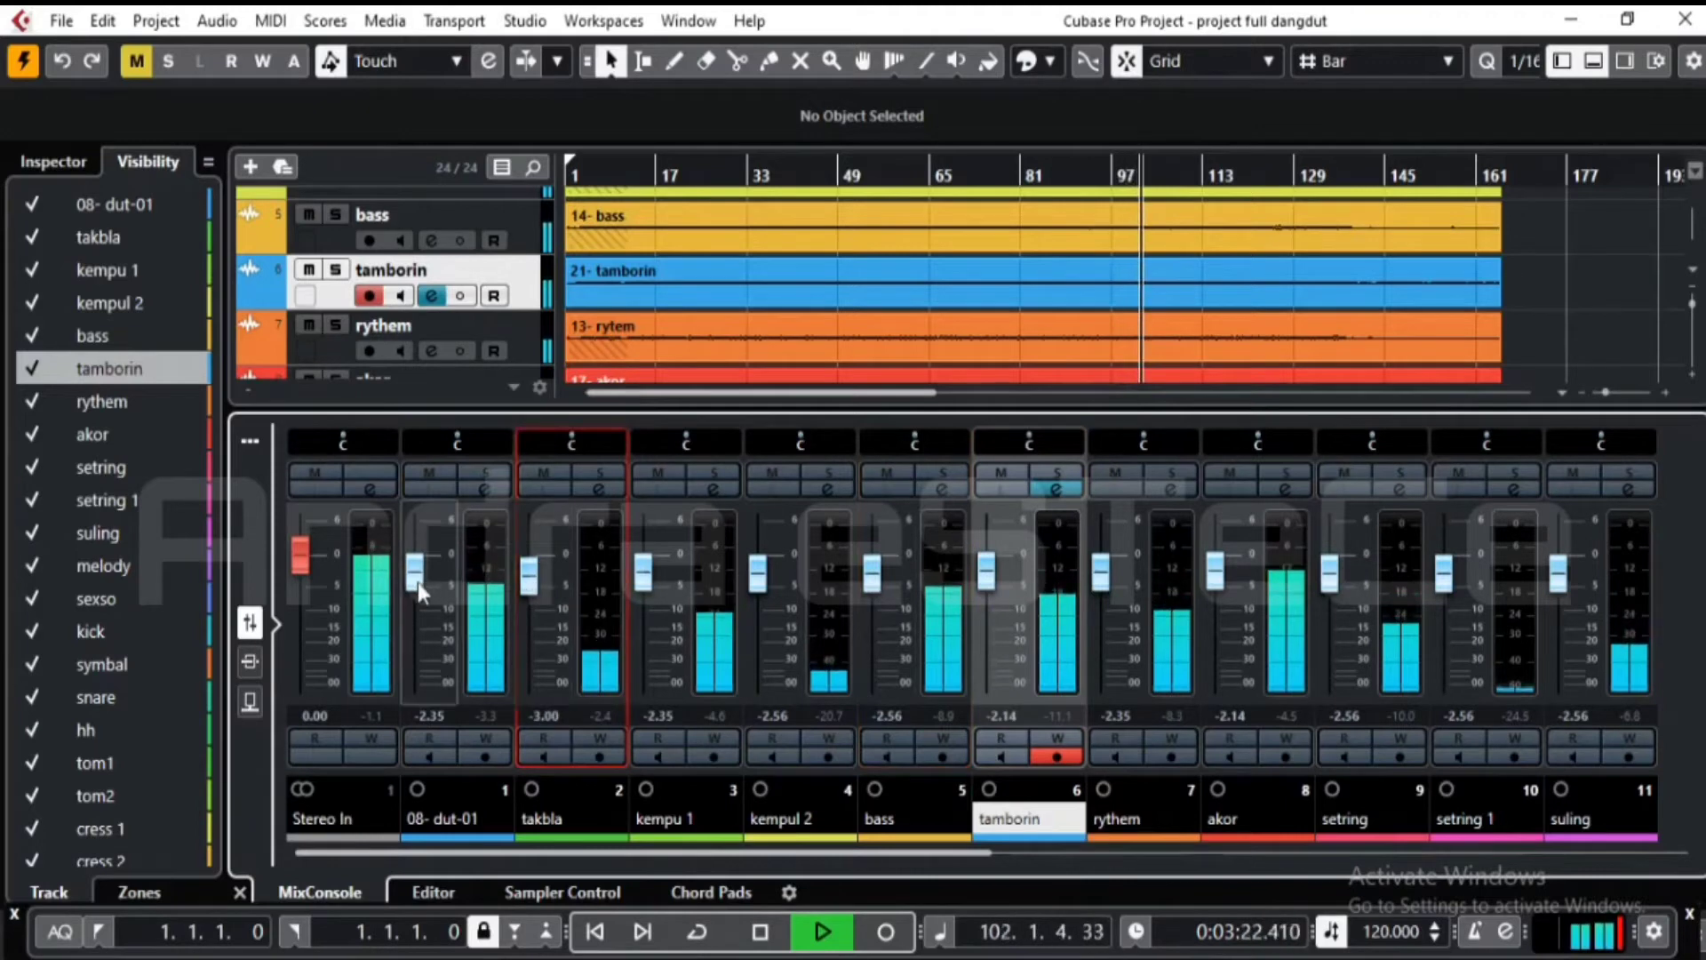
pyautogui.moveTo(418, 583); pyautogui.dragTo(417, 585)
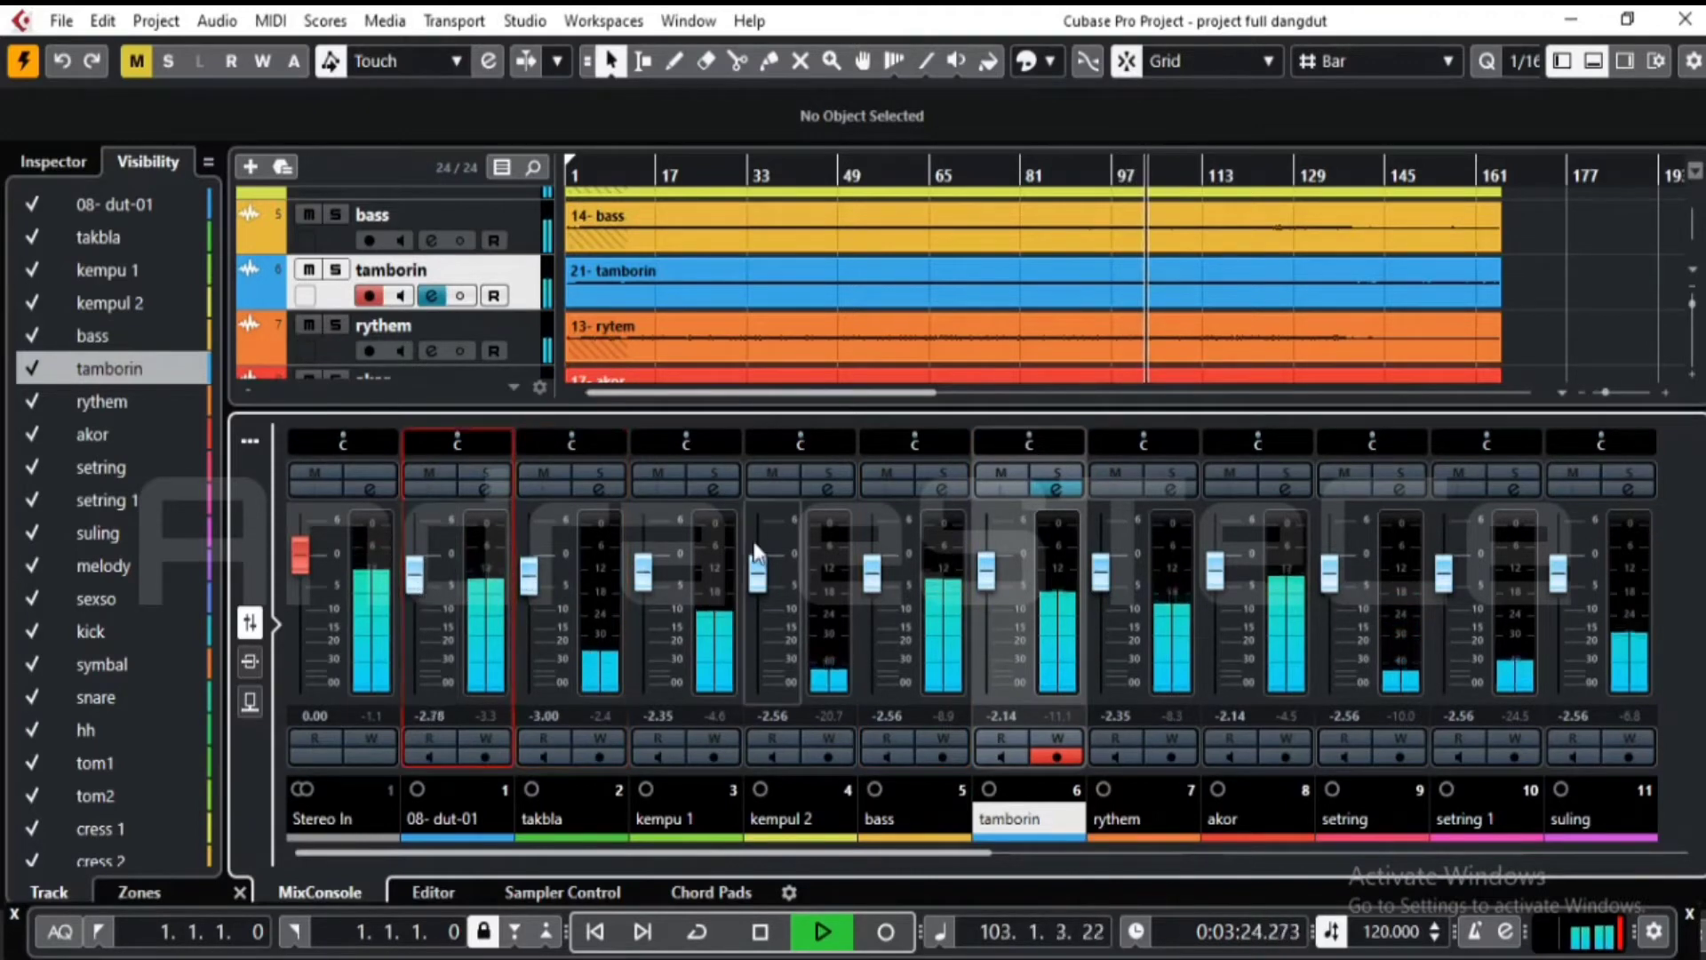
# - Set the tamborin channel's level to -2.56 dB and the akor channel's level to -2.78 dB
pyautogui.click(992, 558)
pyautogui.moveTo(991, 557); pyautogui.dragTo(992, 561)
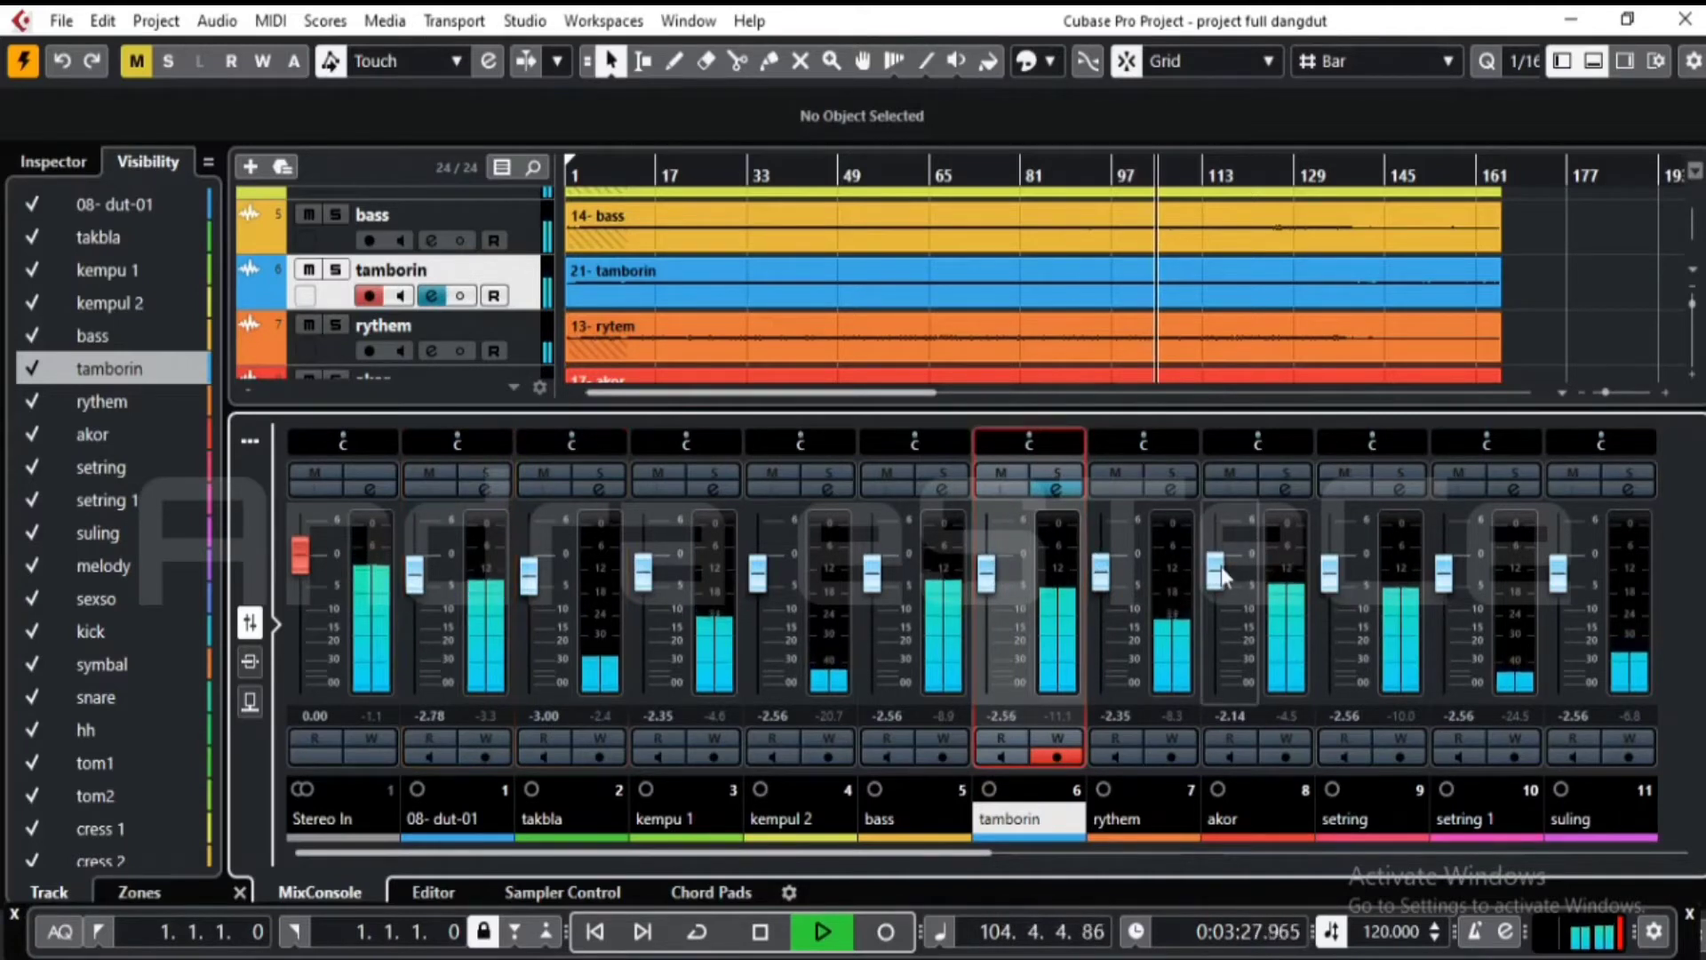
pyautogui.moveTo(1223, 564); pyautogui.dragTo(1220, 570)
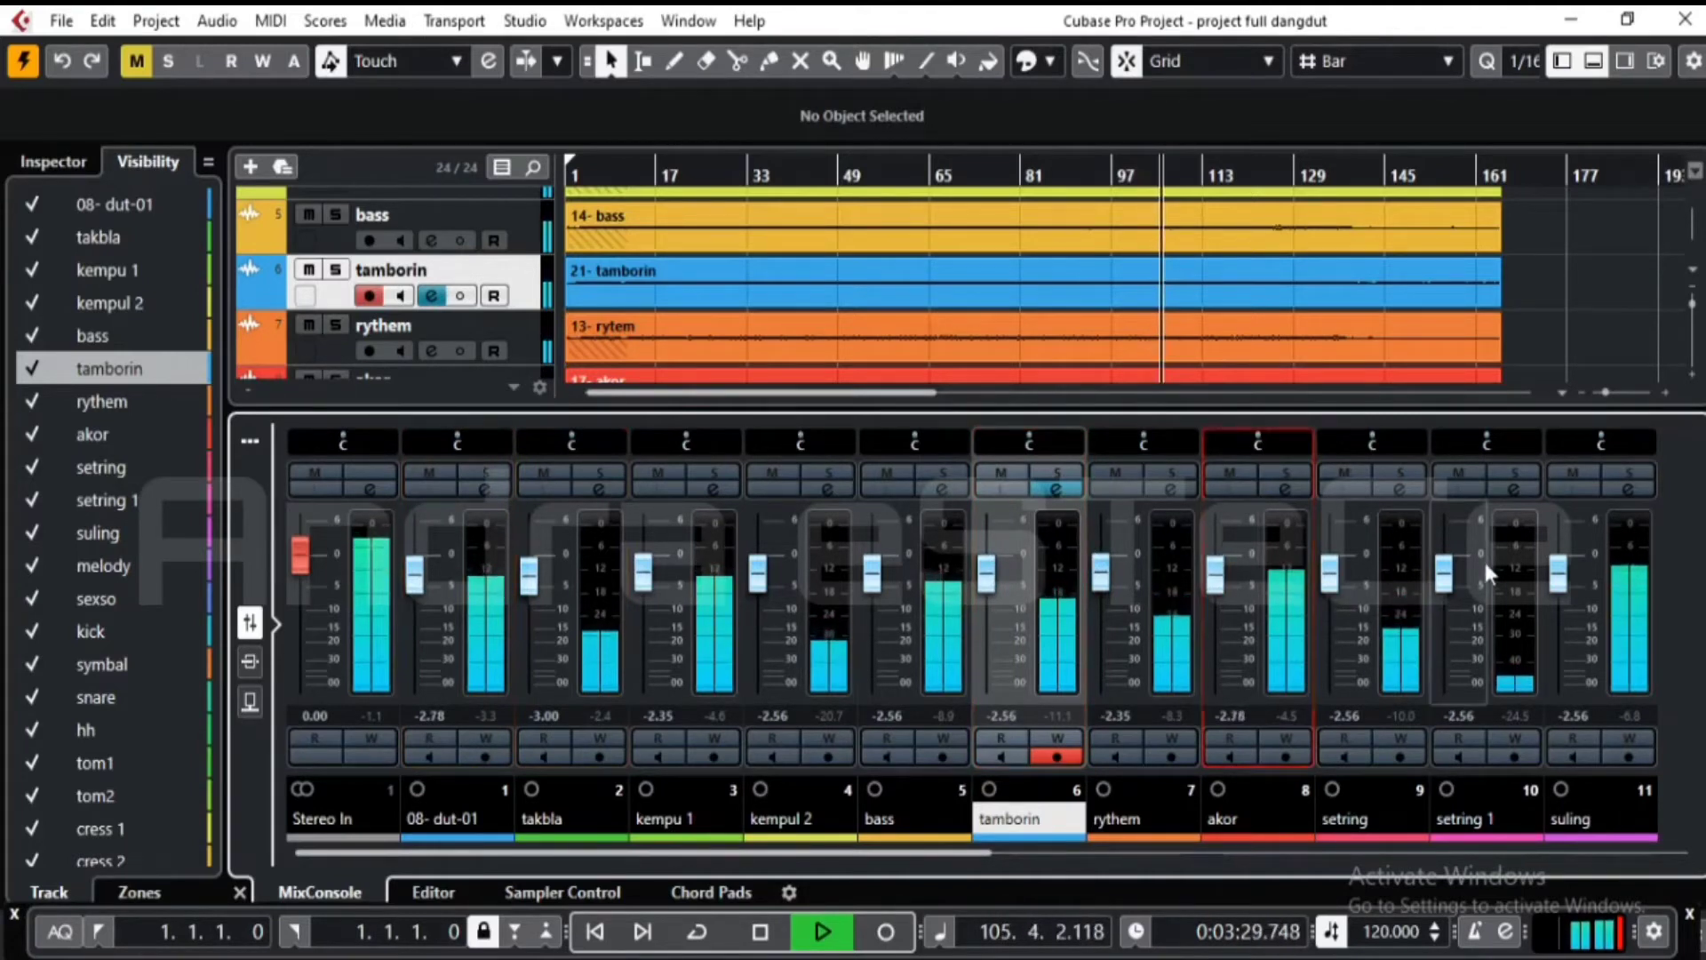
# - Lower the symbal and sexso channels to -2.78 dB and the rythem channel to -2.56 dB
pyautogui.click(1398, 851)
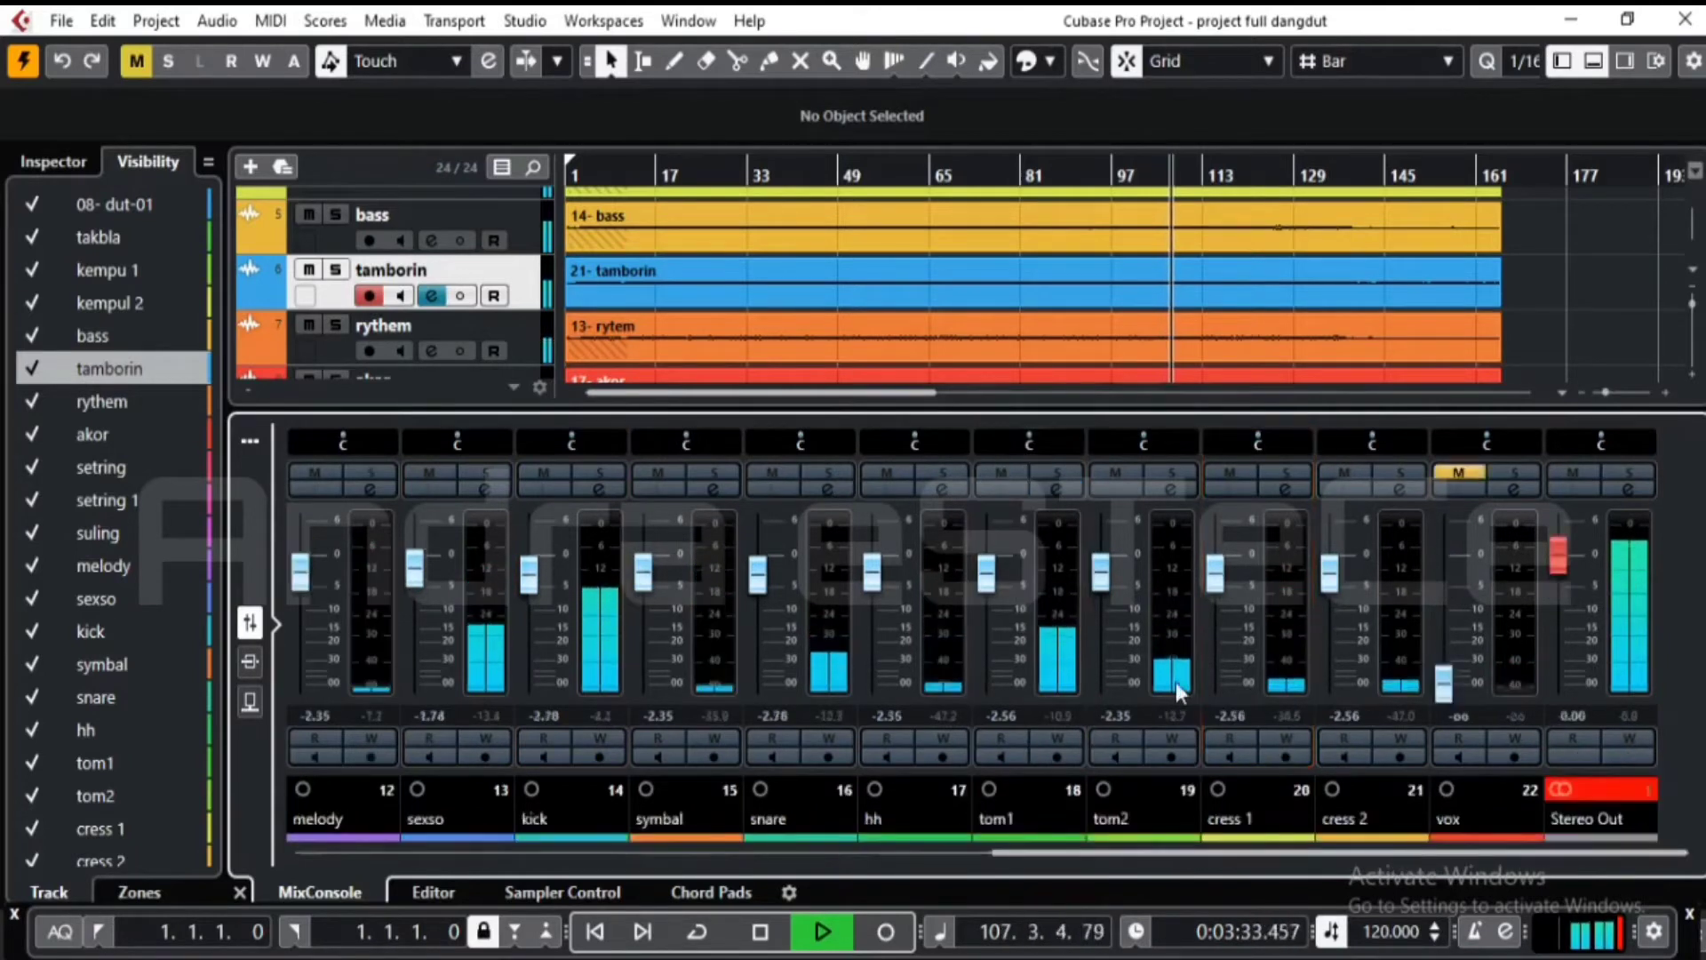
pyautogui.click(644, 574)
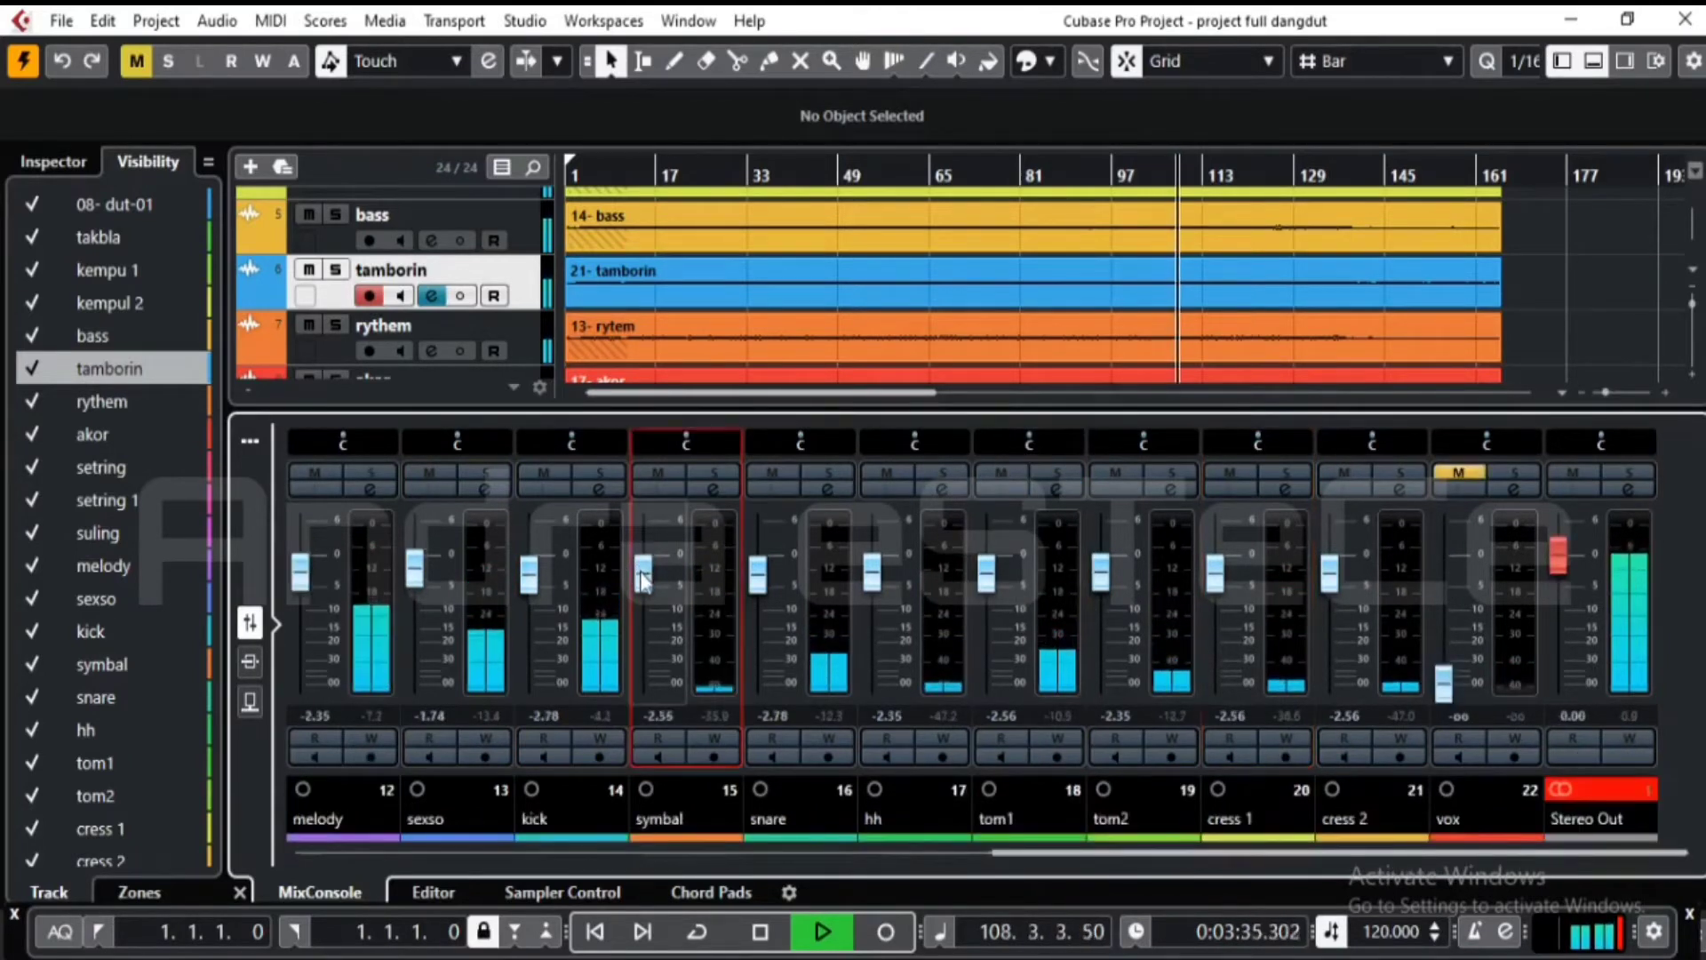
pyautogui.moveTo(643, 574); pyautogui.dragTo(643, 580)
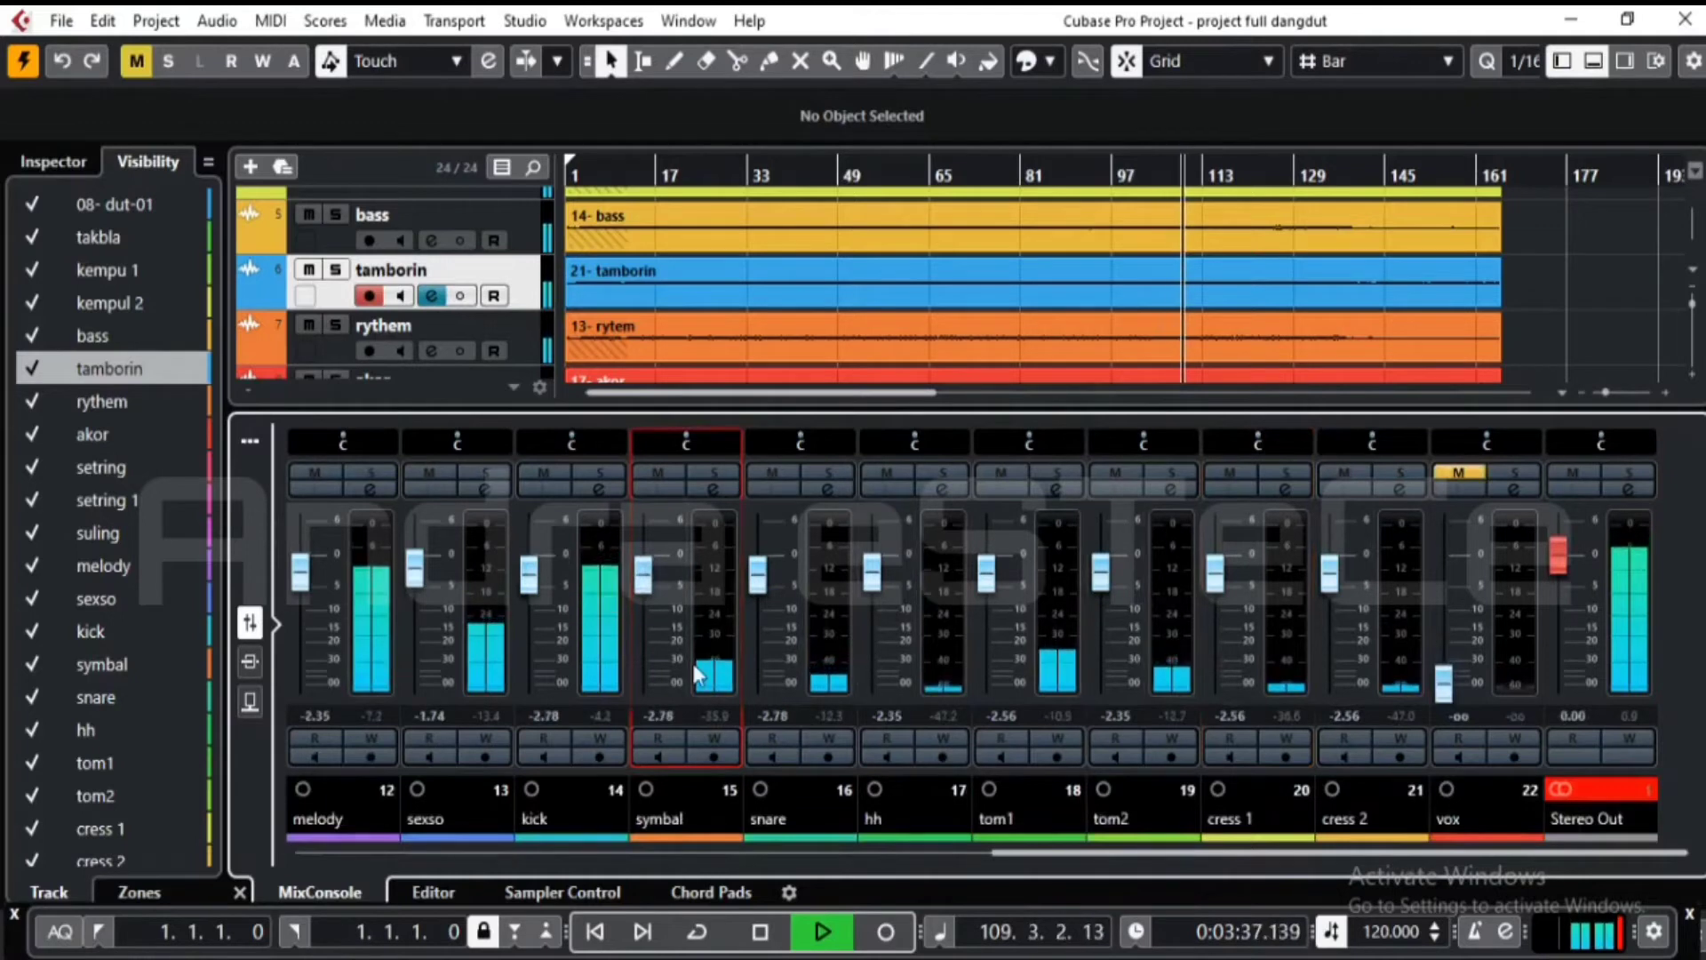
pyautogui.click(413, 569)
pyautogui.moveTo(414, 569); pyautogui.dragTo(413, 579)
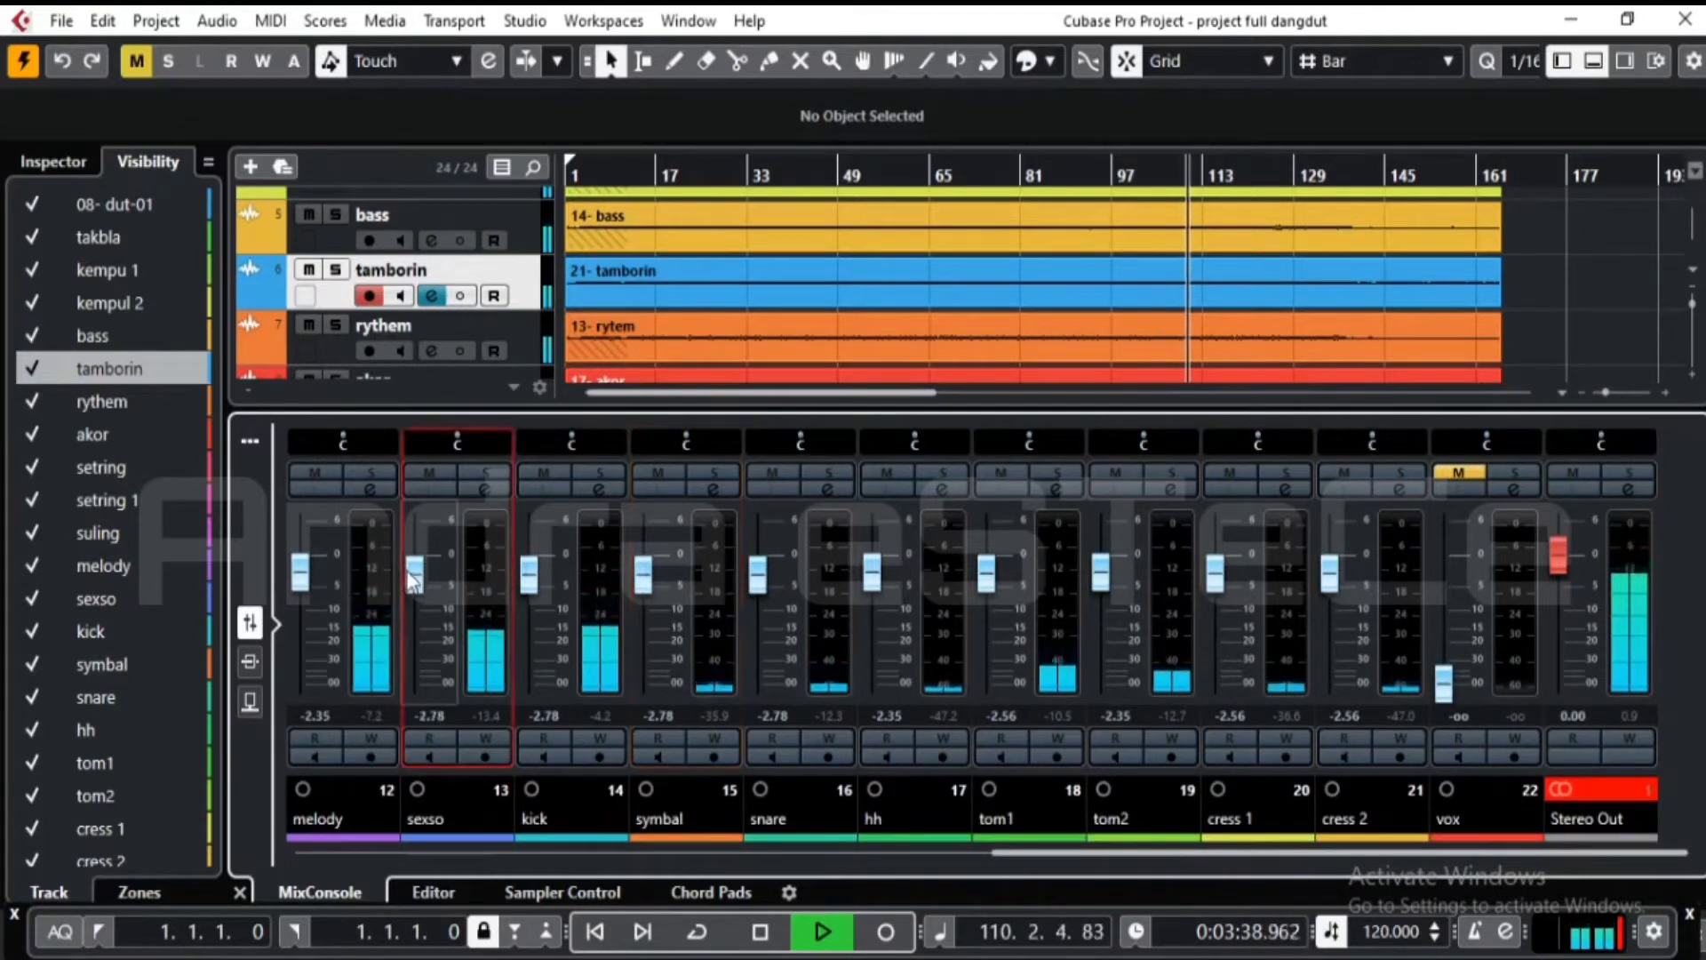
pyautogui.click(456, 853)
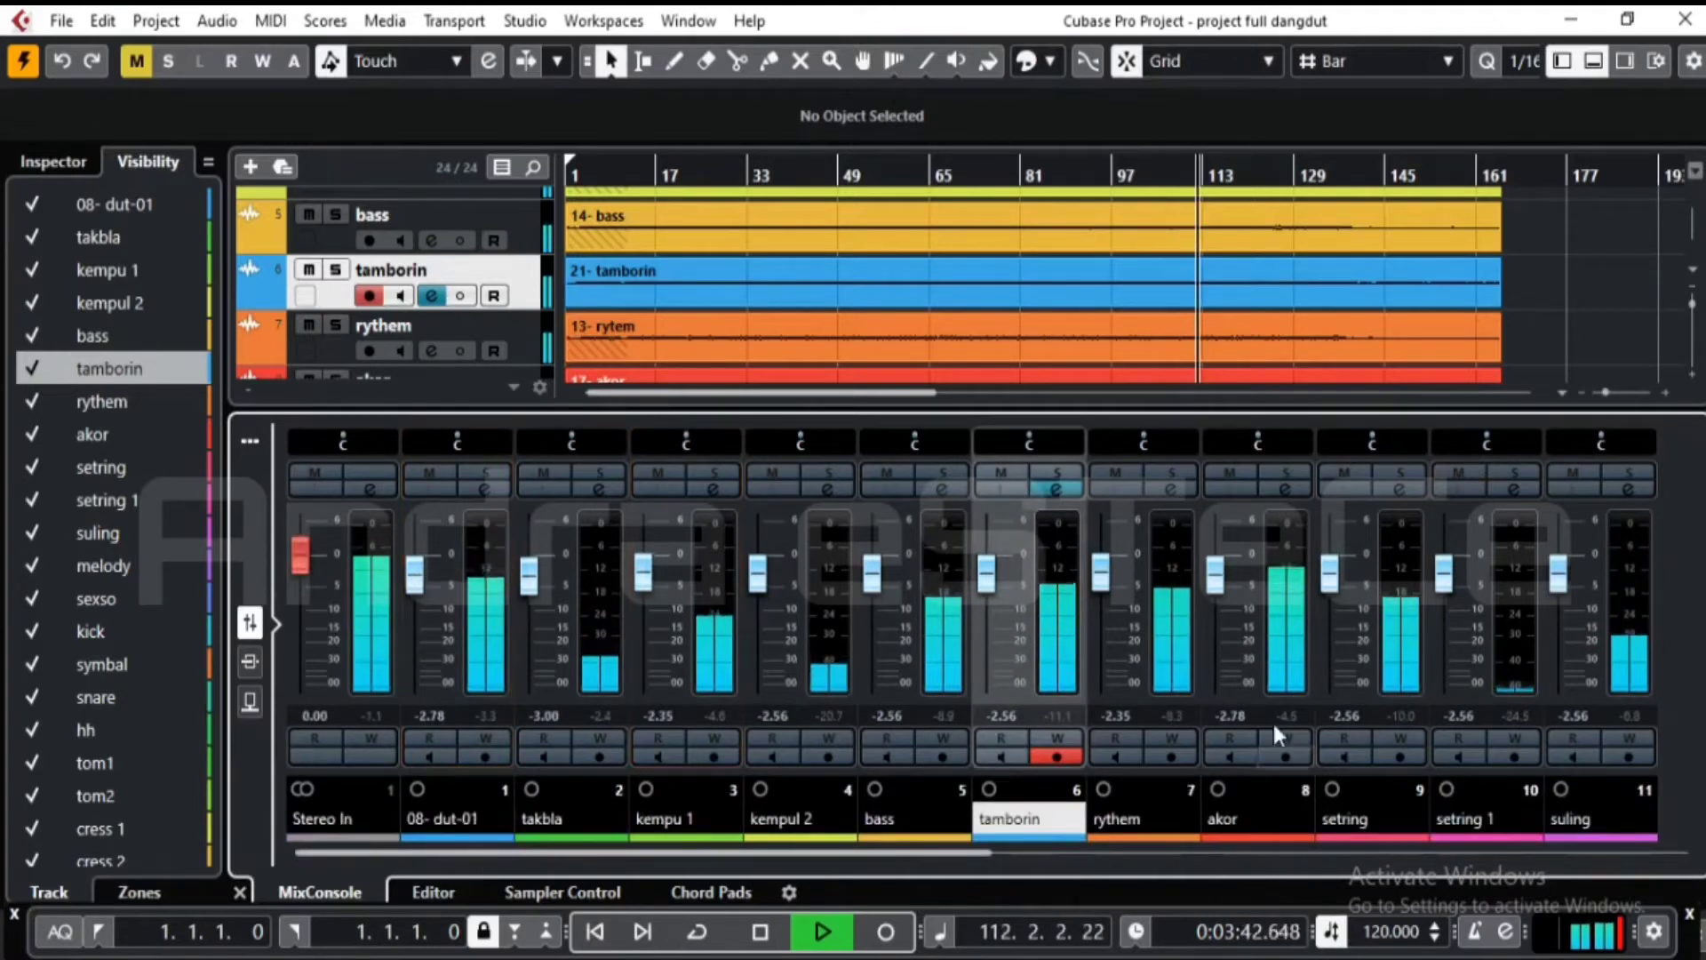
pyautogui.moveTo(1107, 573); pyautogui.dragTo(1107, 576)
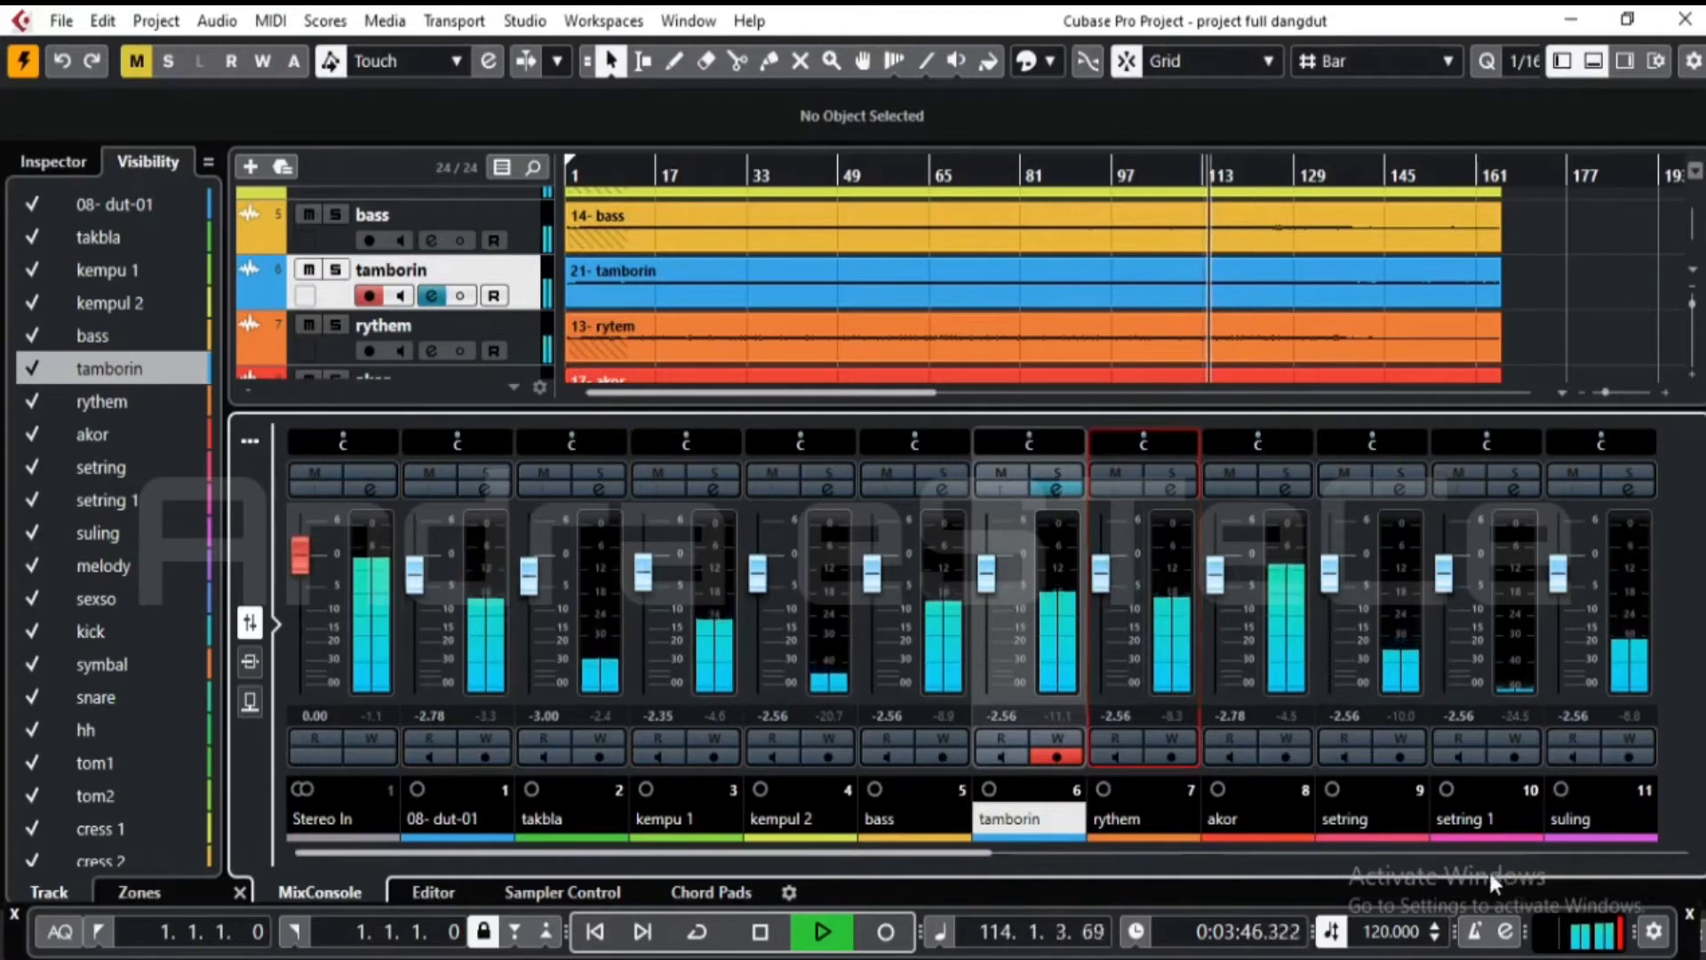
# - Bring the vox channel's fader up to -2.78 dB and unmute the channel
pyautogui.click(1534, 851)
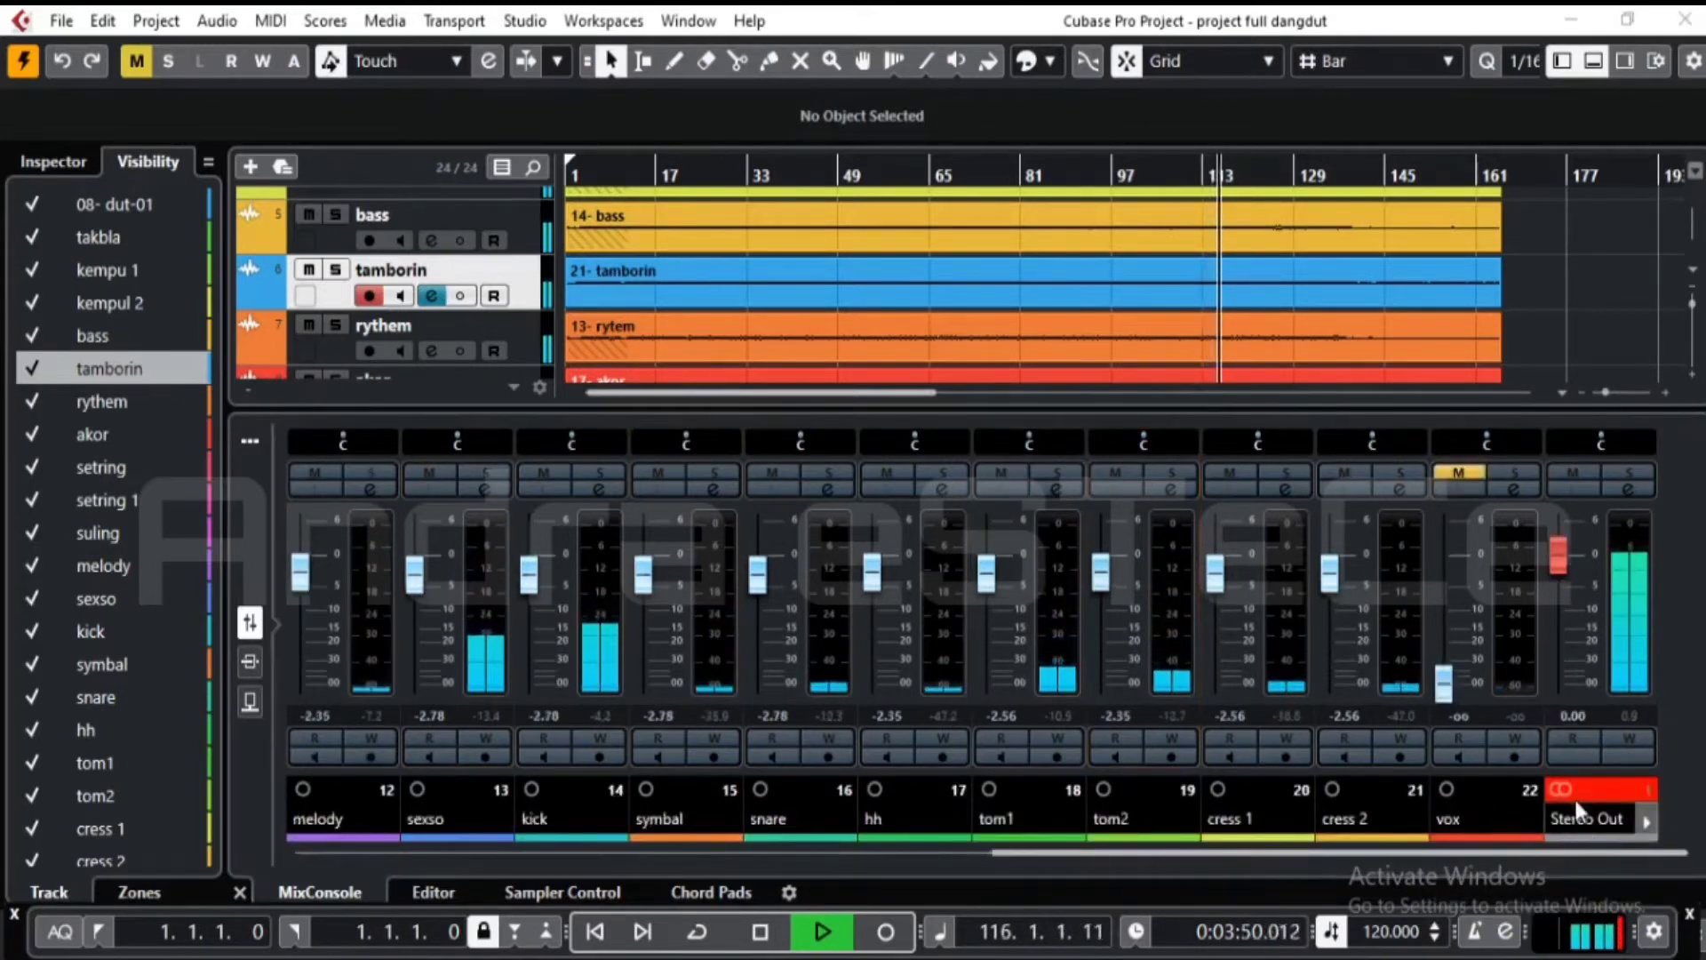
pyautogui.click(1443, 682)
pyautogui.moveTo(1446, 686); pyautogui.dragTo(1445, 573)
pyautogui.click(1450, 475)
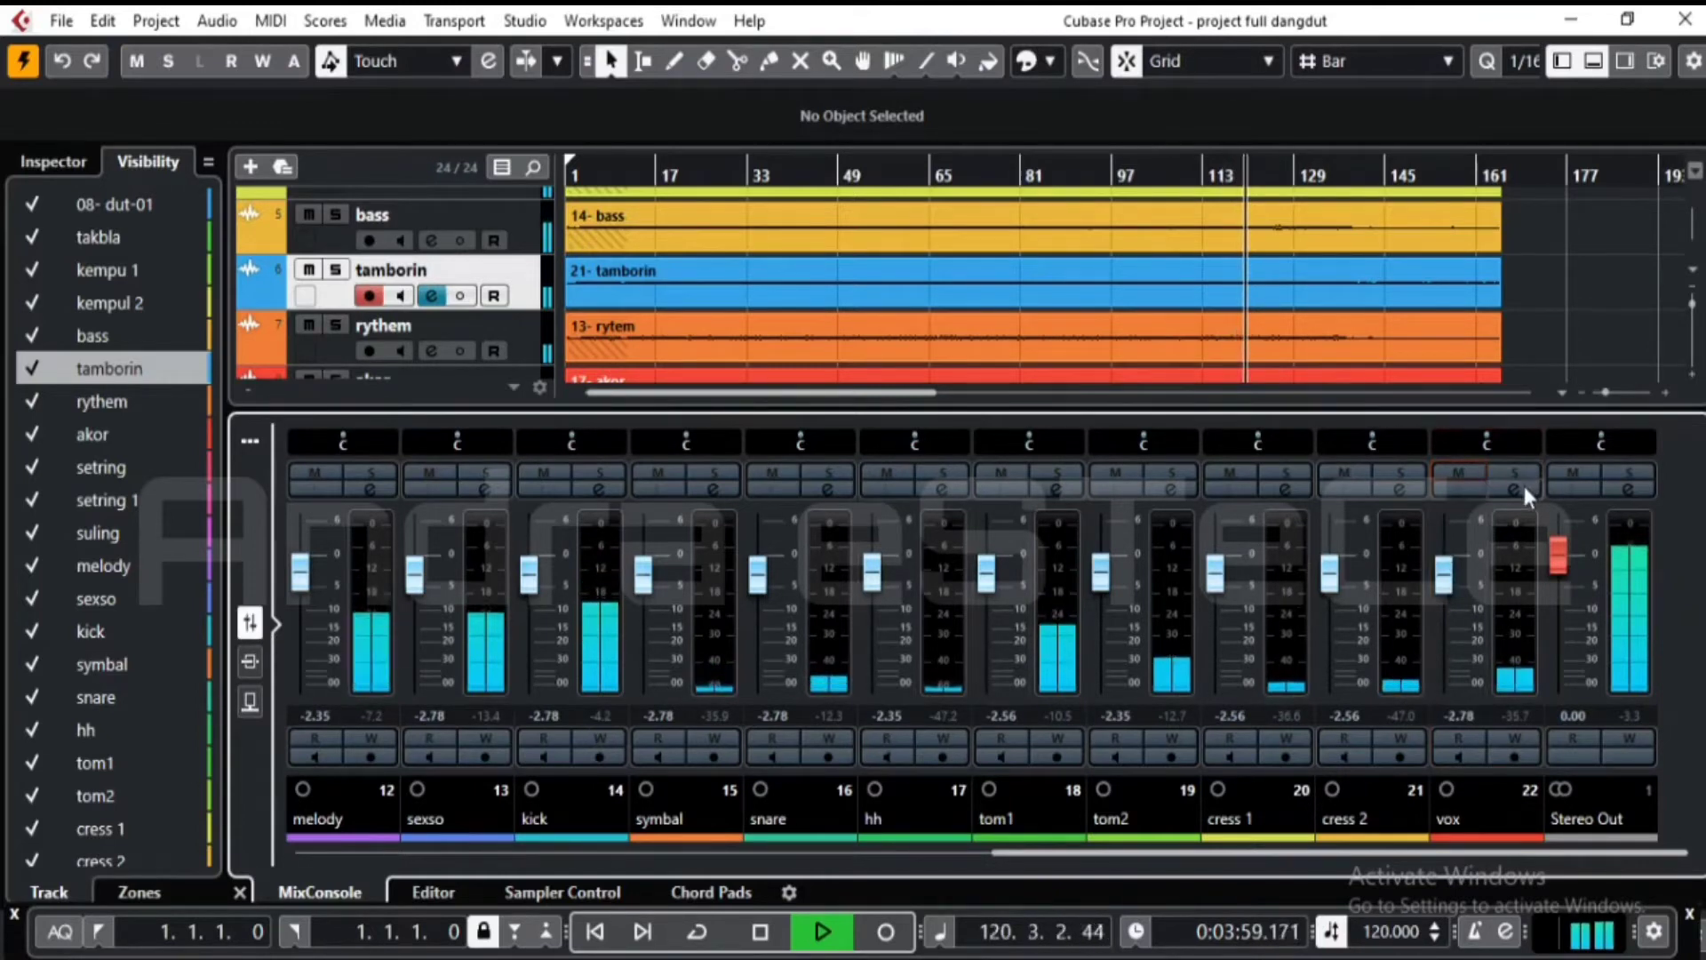
# - Play the song from about bar 9 and open the vox channel settings, with the window placed so the EQ bands are in view
pyautogui.press('space')
pyautogui.press('space')
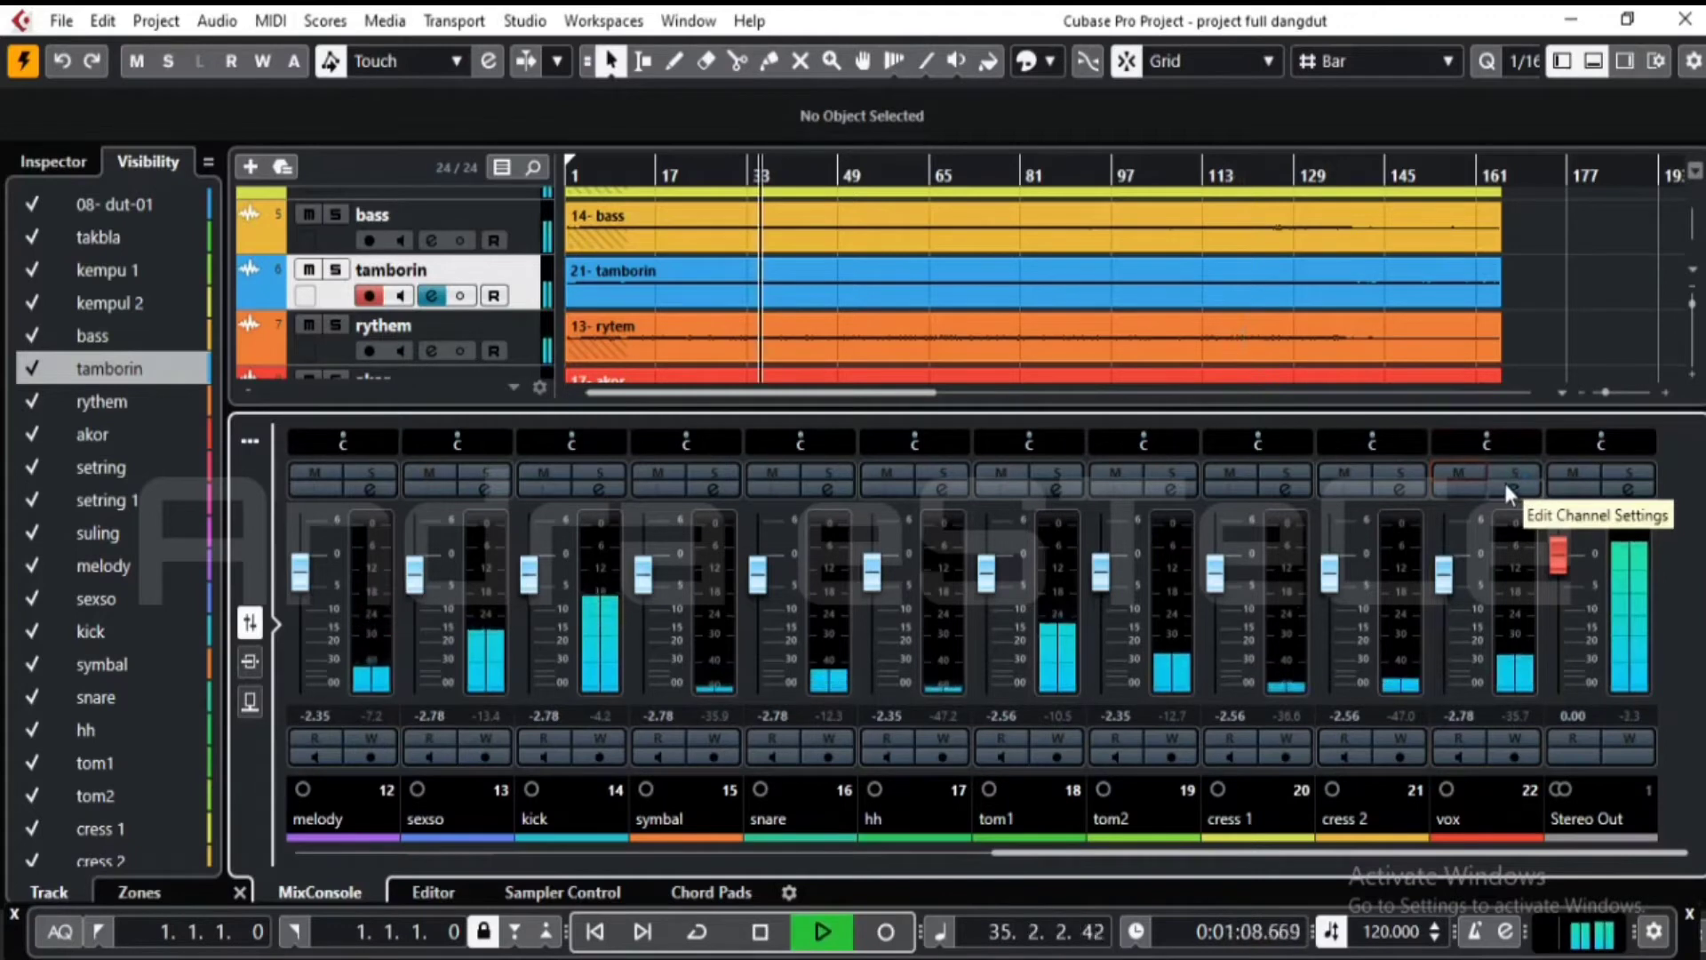
pyautogui.click(1514, 488)
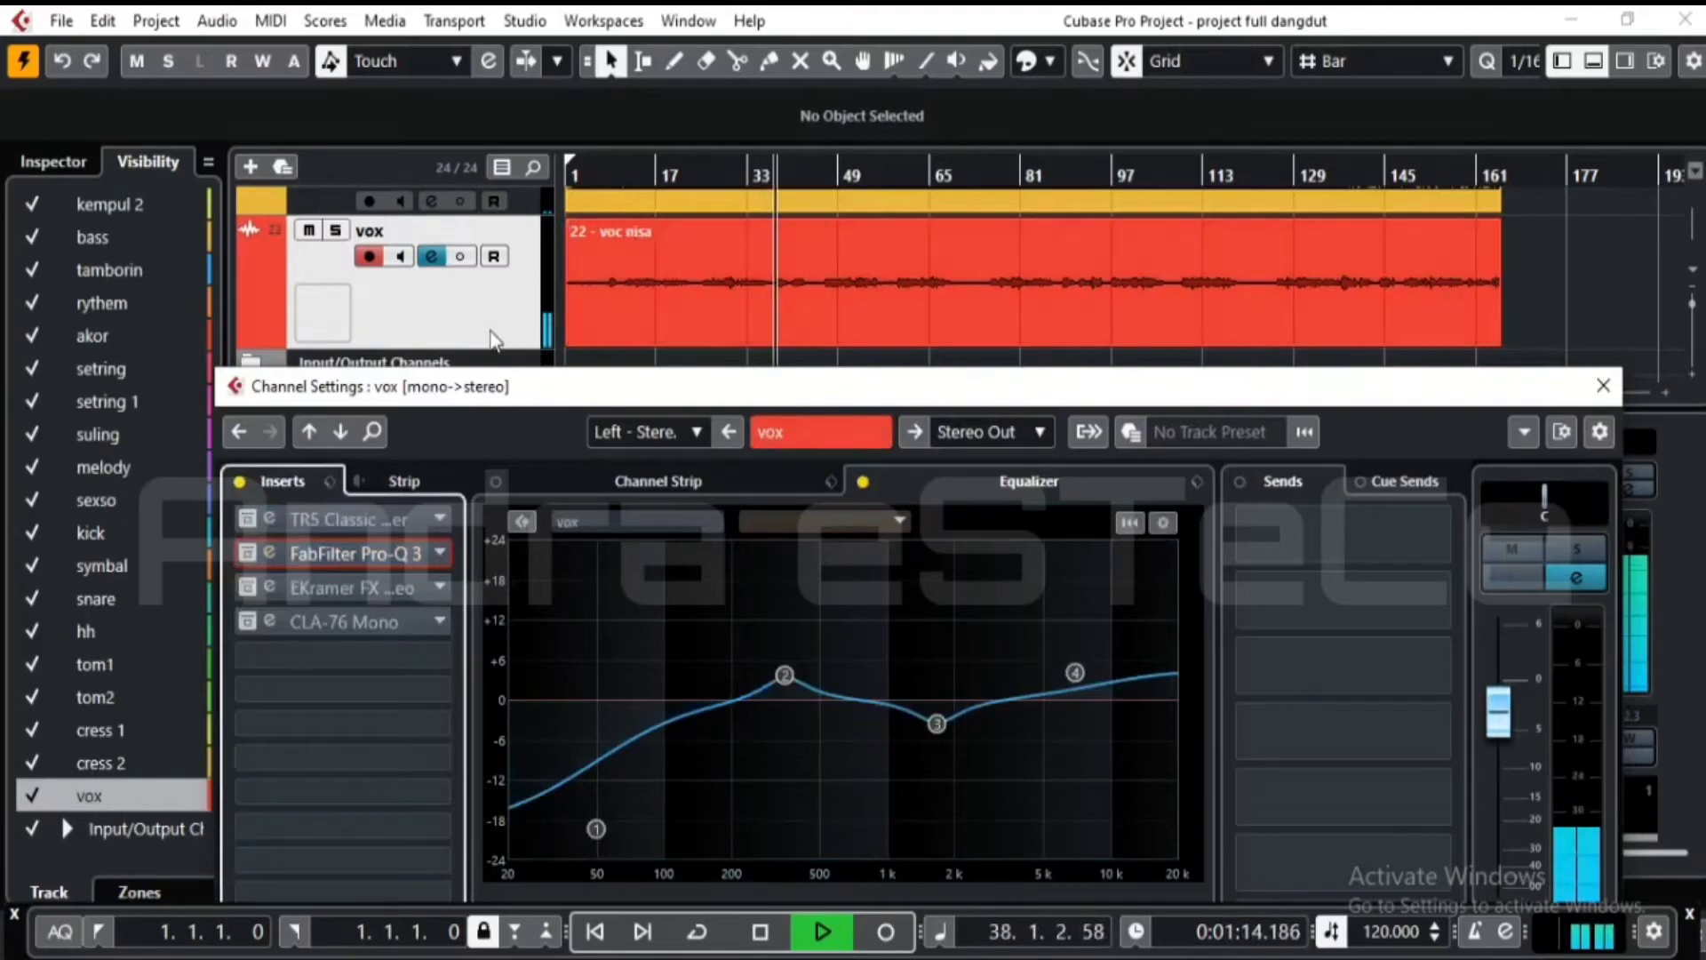
pyautogui.moveTo(533, 406)
pyautogui.mouseDown()
pyautogui.moveTo(537, 302)
pyautogui.moveTo(555, 430)
pyautogui.mouseUp()
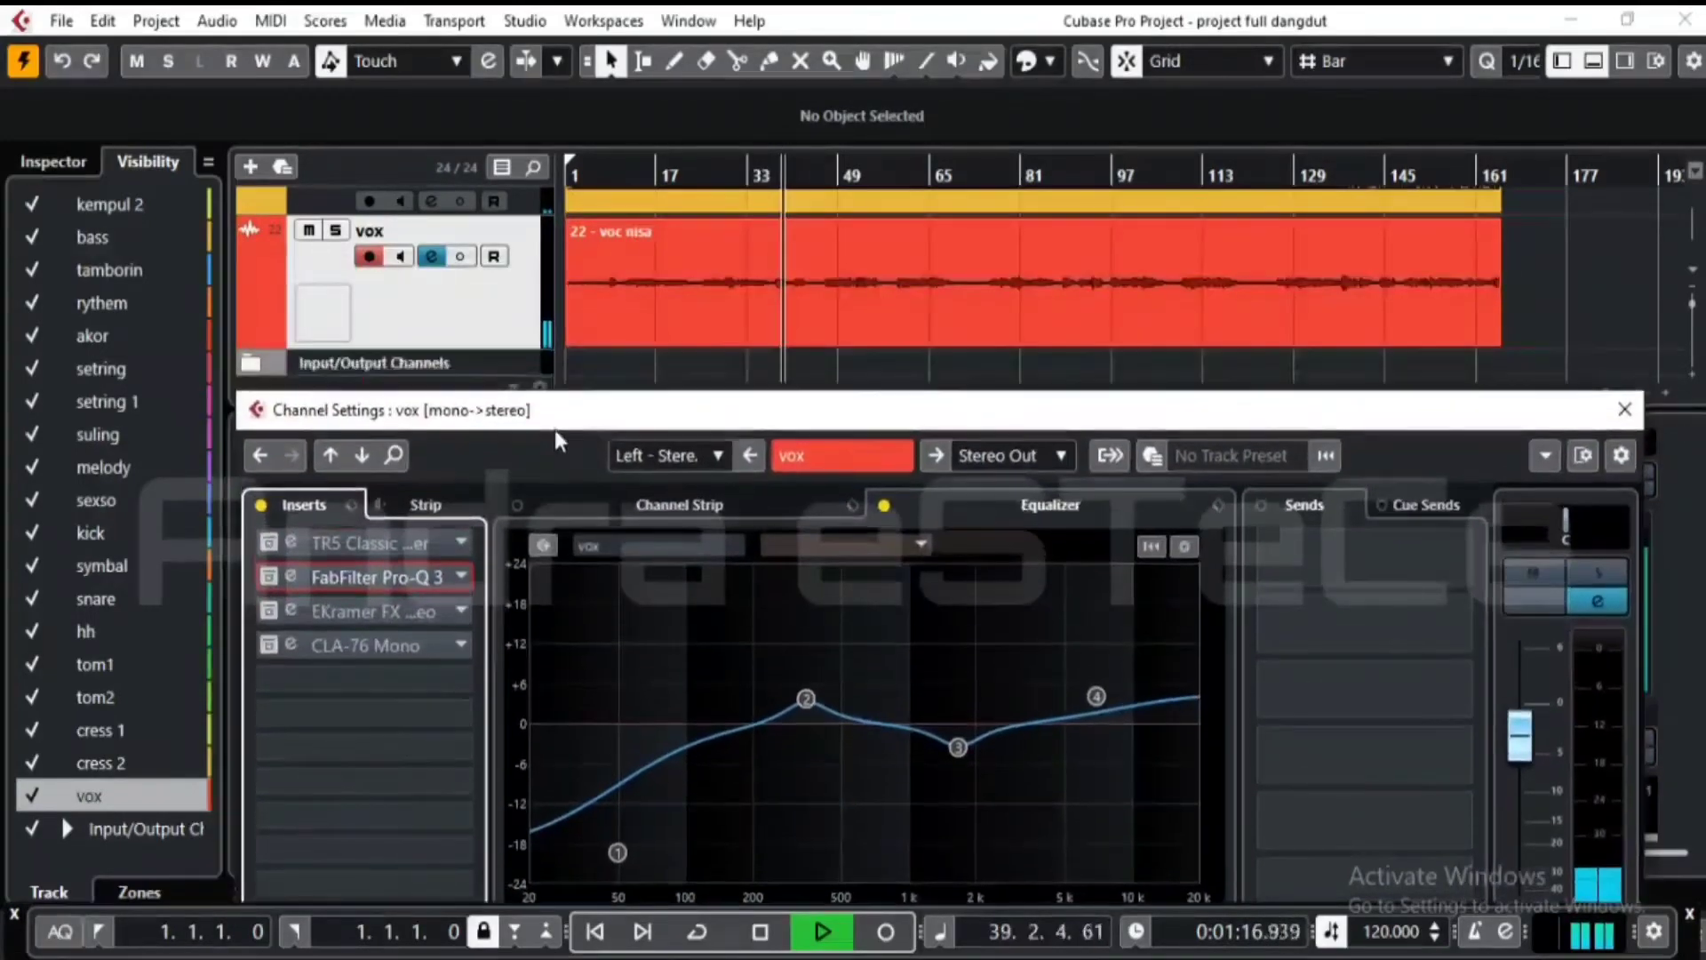
pyautogui.click(662, 172)
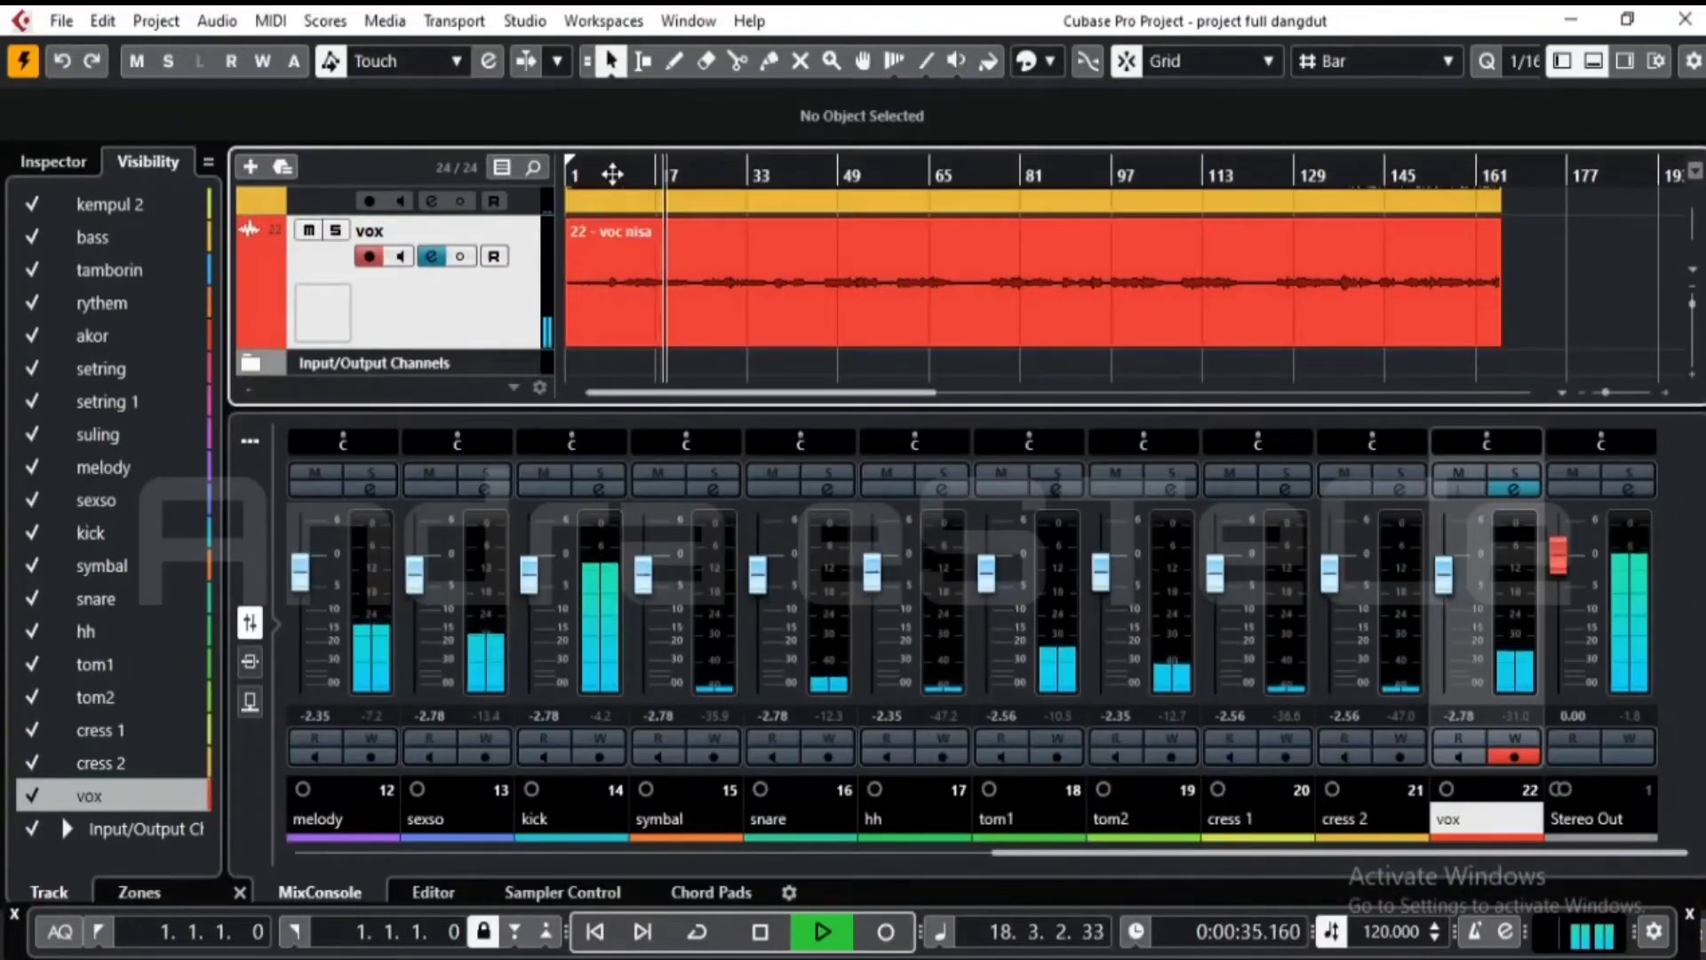
pyautogui.click(613, 171)
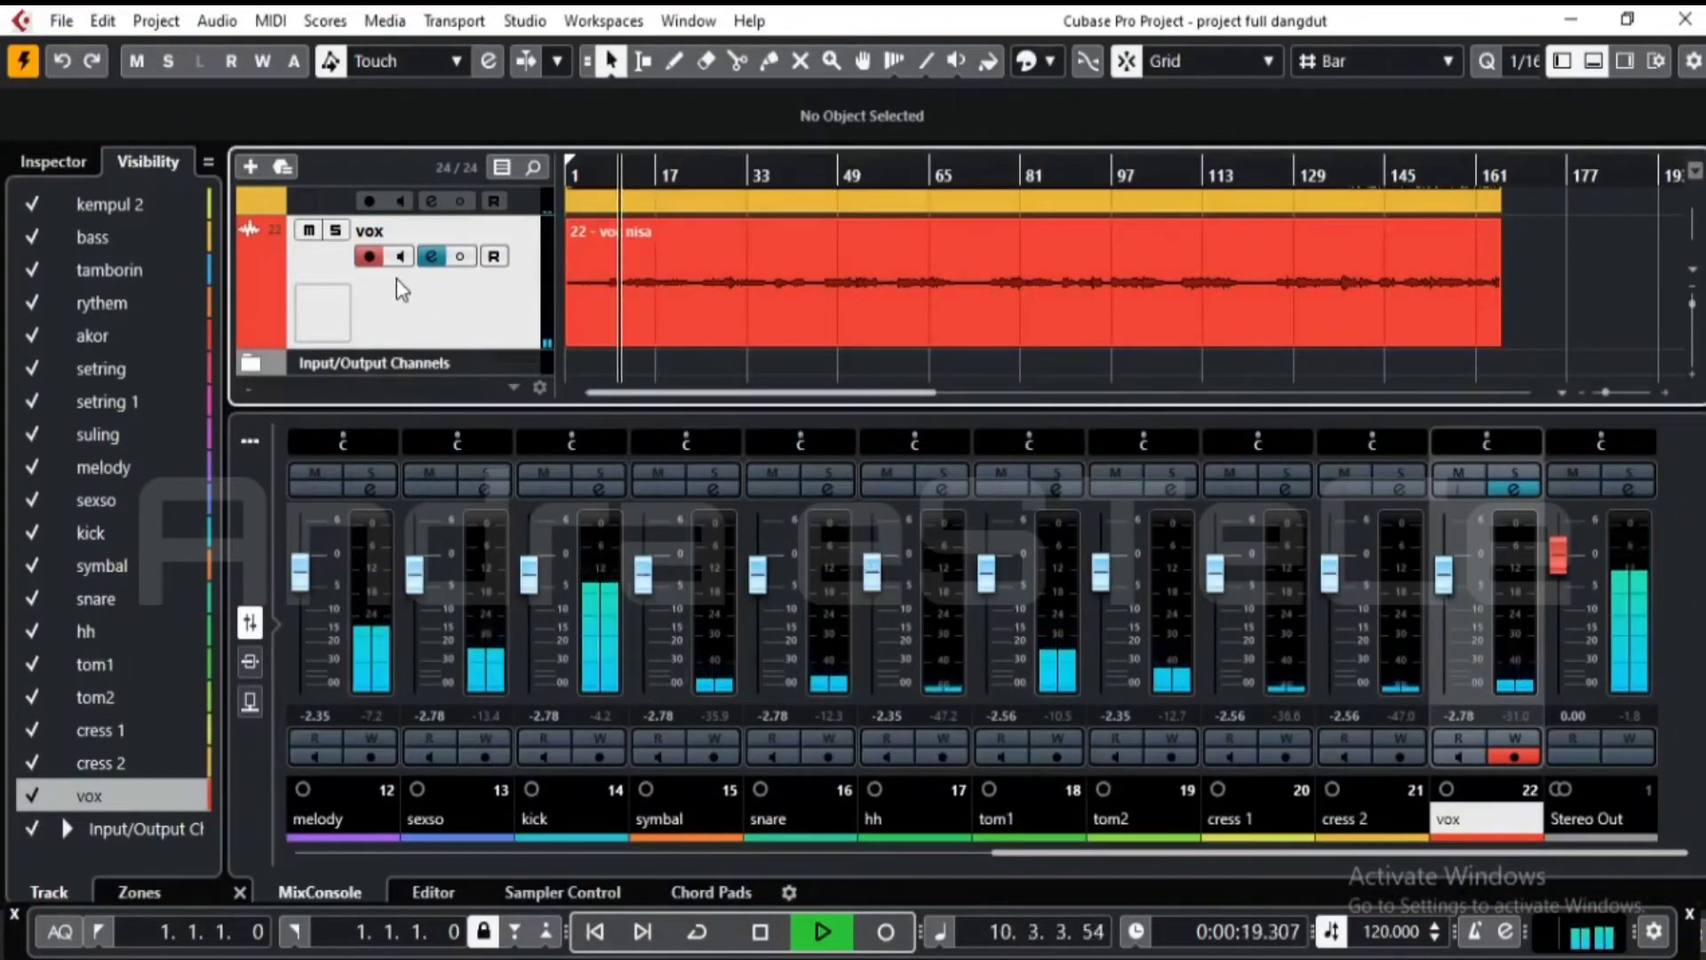
pyautogui.click(431, 257)
pyautogui.click(432, 256)
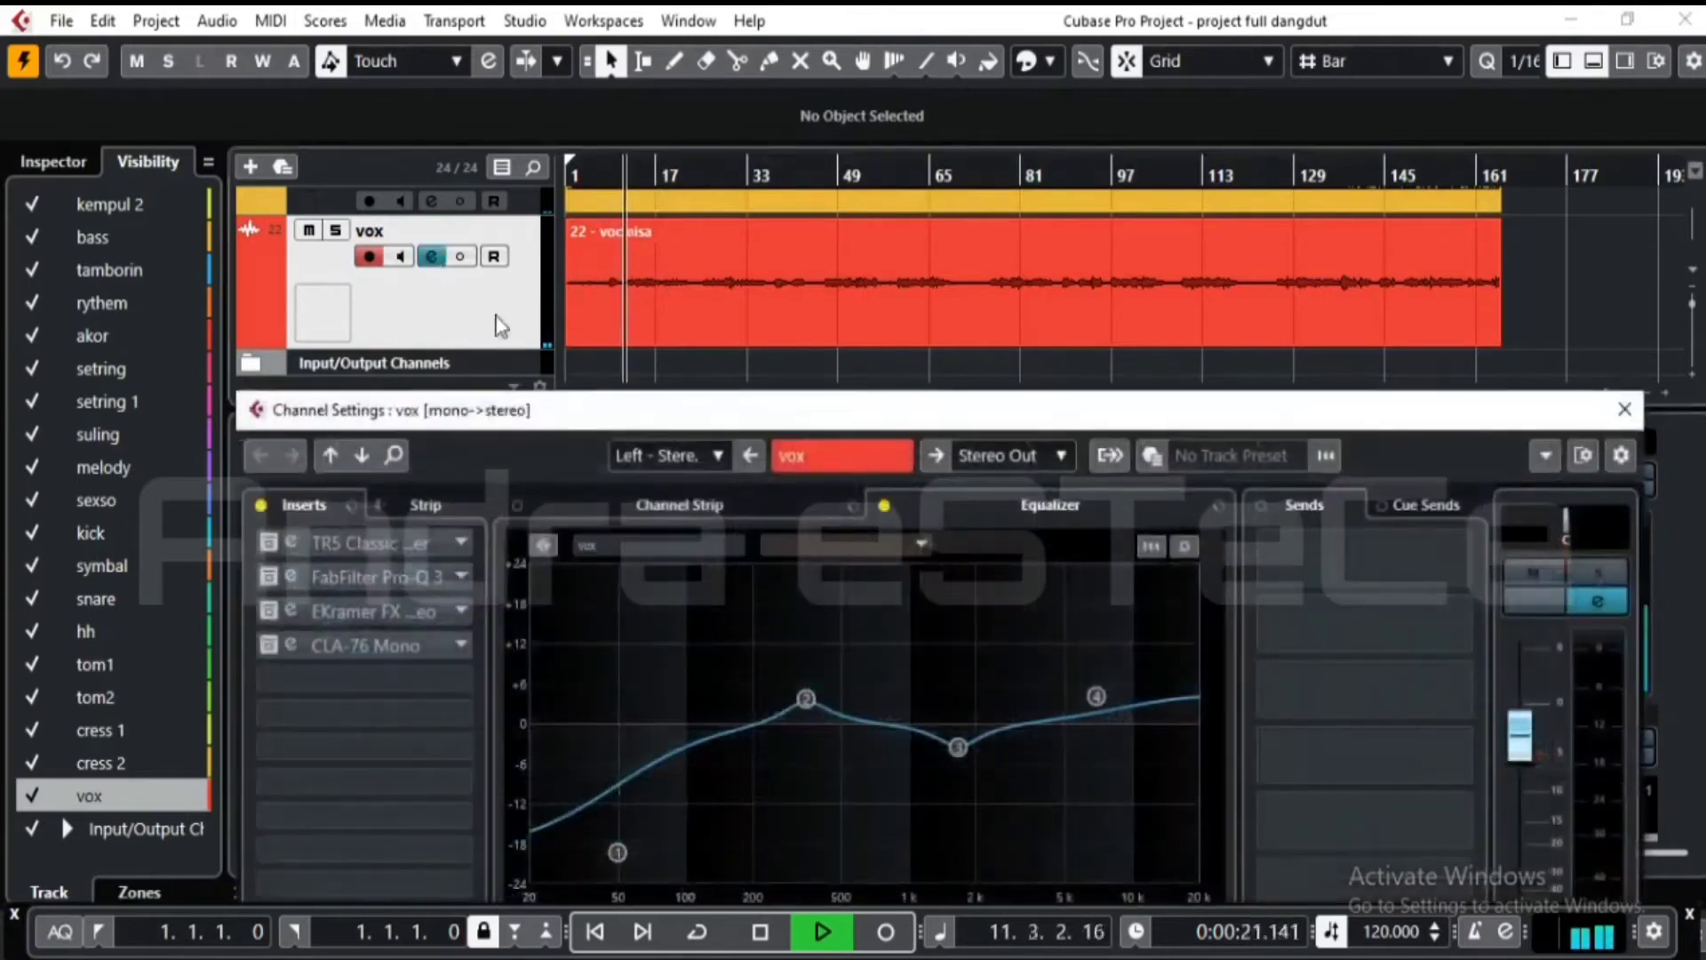
pyautogui.moveTo(679, 416); pyautogui.dragTo(673, 229)
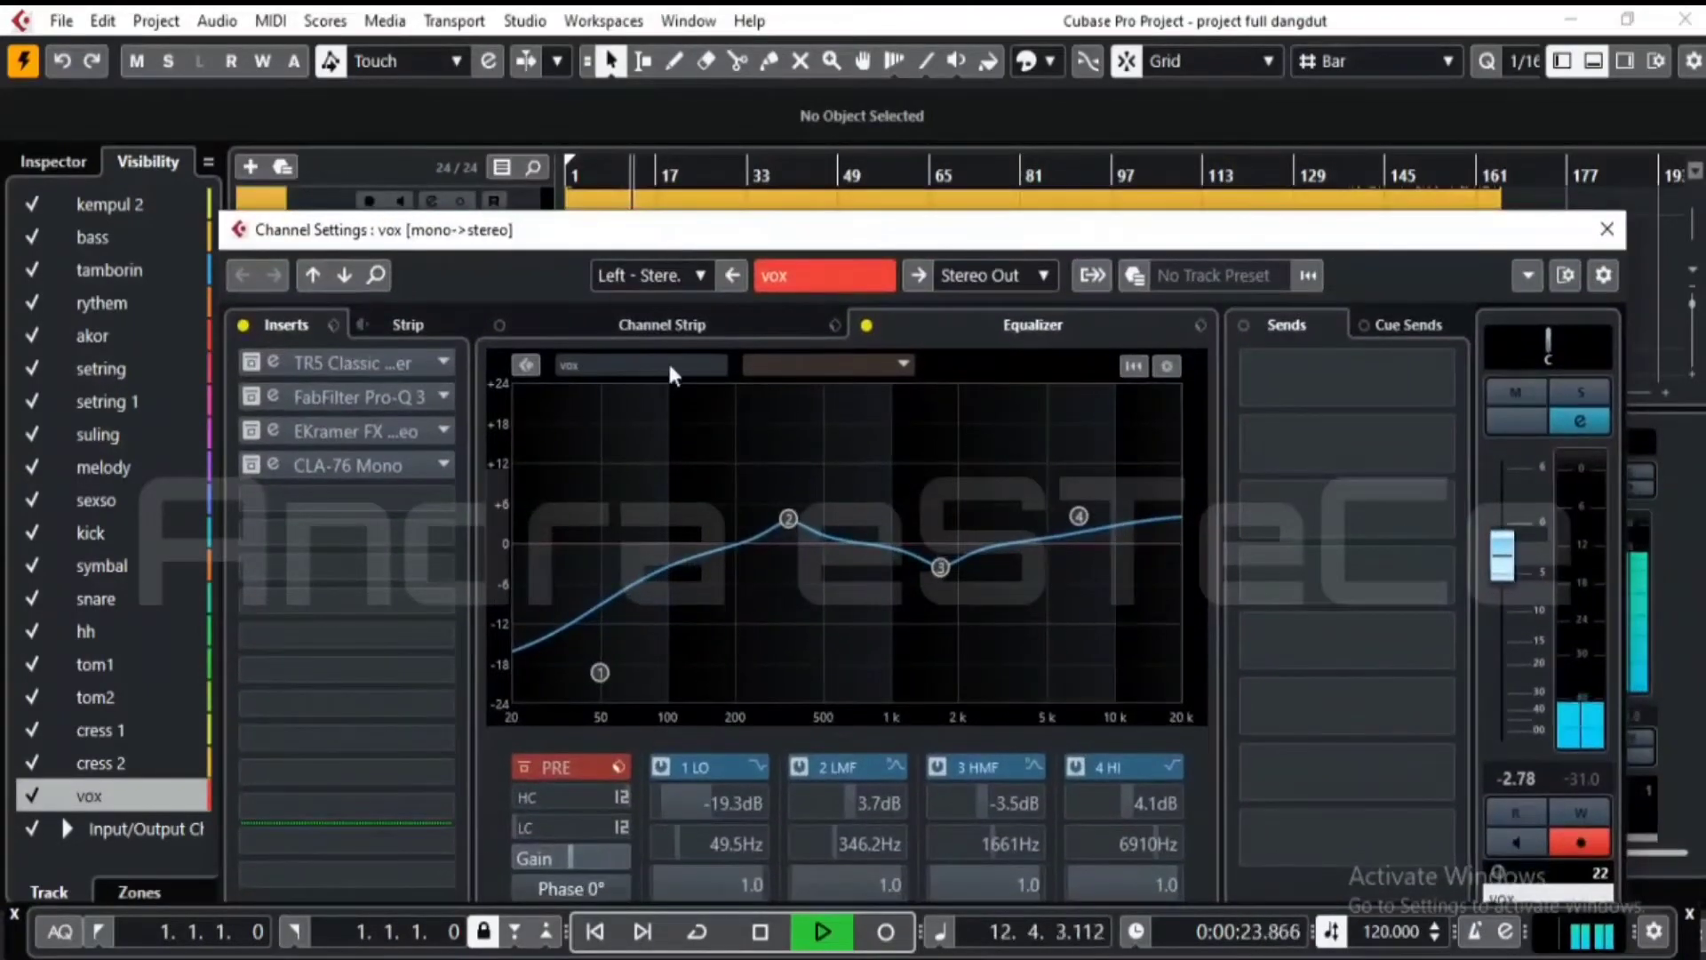
# - Take vox's equalizer and its TR5 Classic, FabFilter Pro-Q 3 and CLA-76 Mono inserts out of bypass, and raise vox to -2.02 dB
pyautogui.click(866, 325)
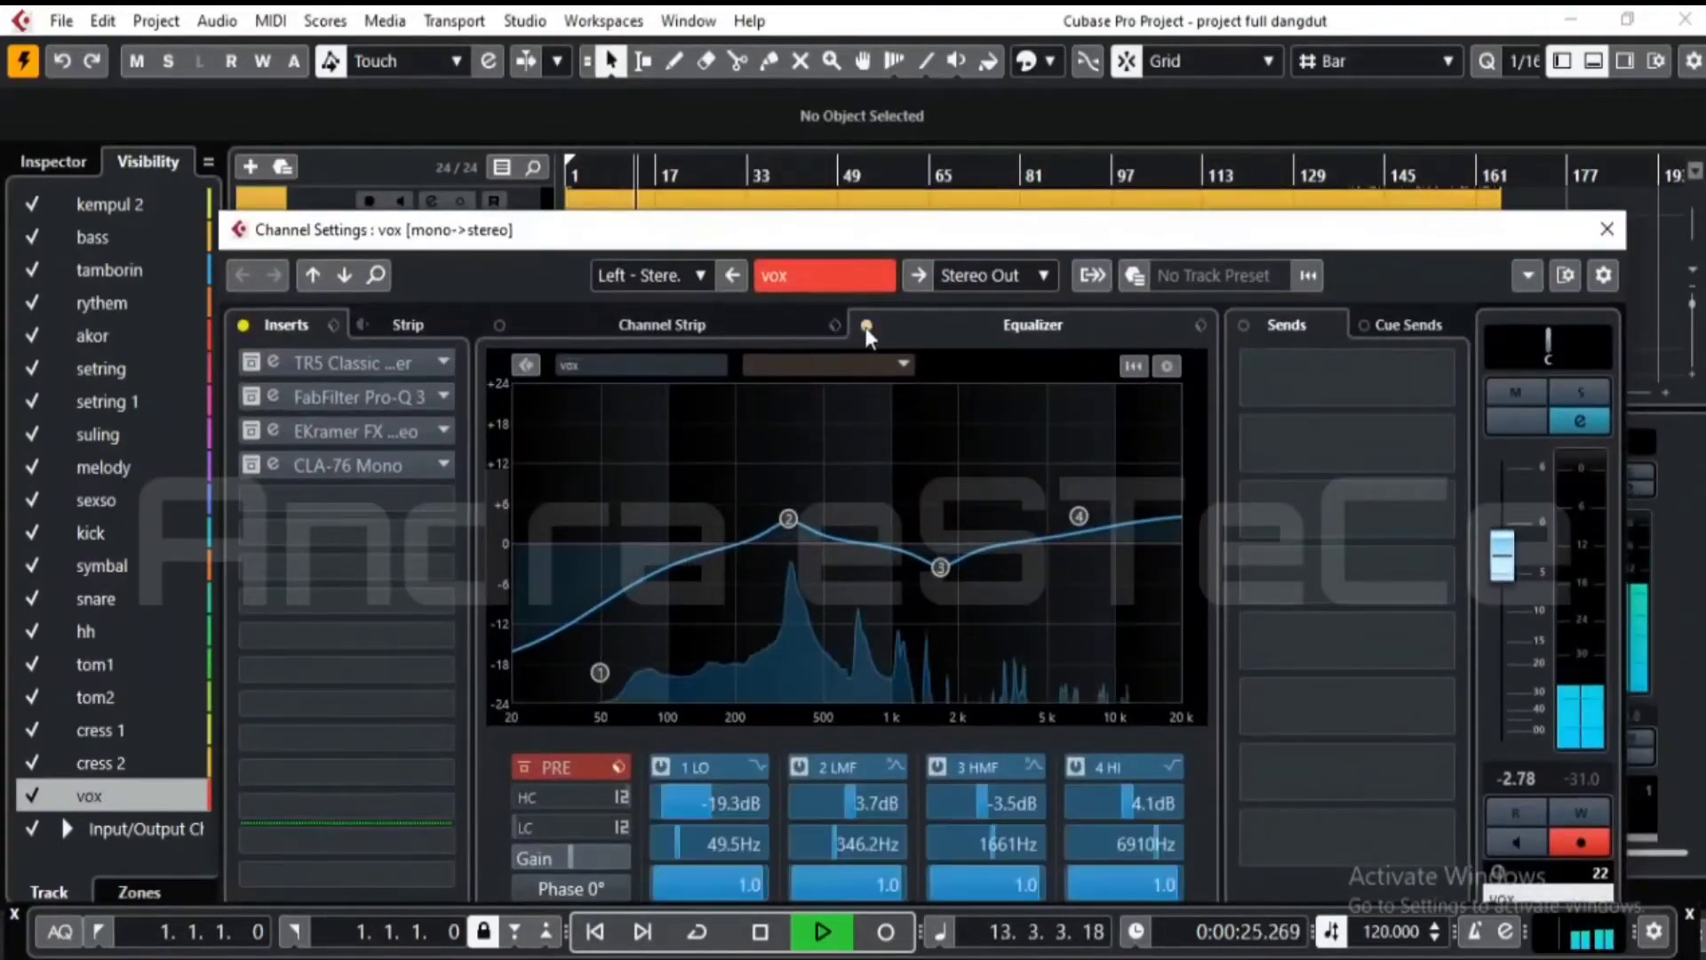
pyautogui.click(253, 367)
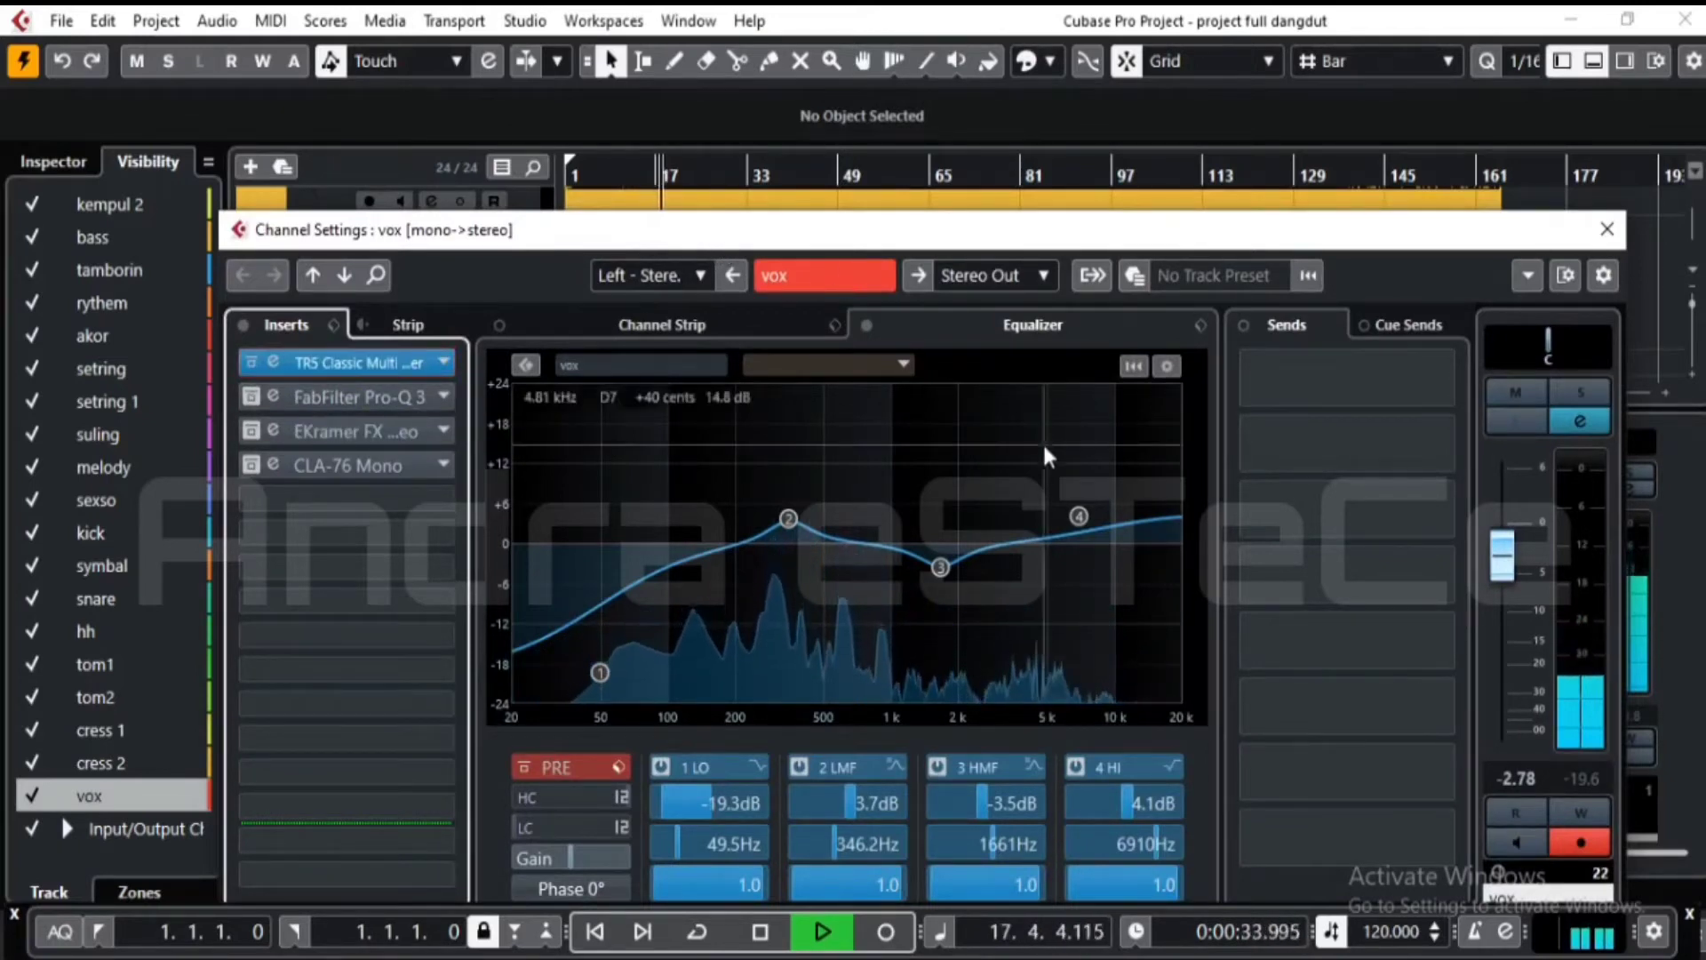
pyautogui.click(1508, 560)
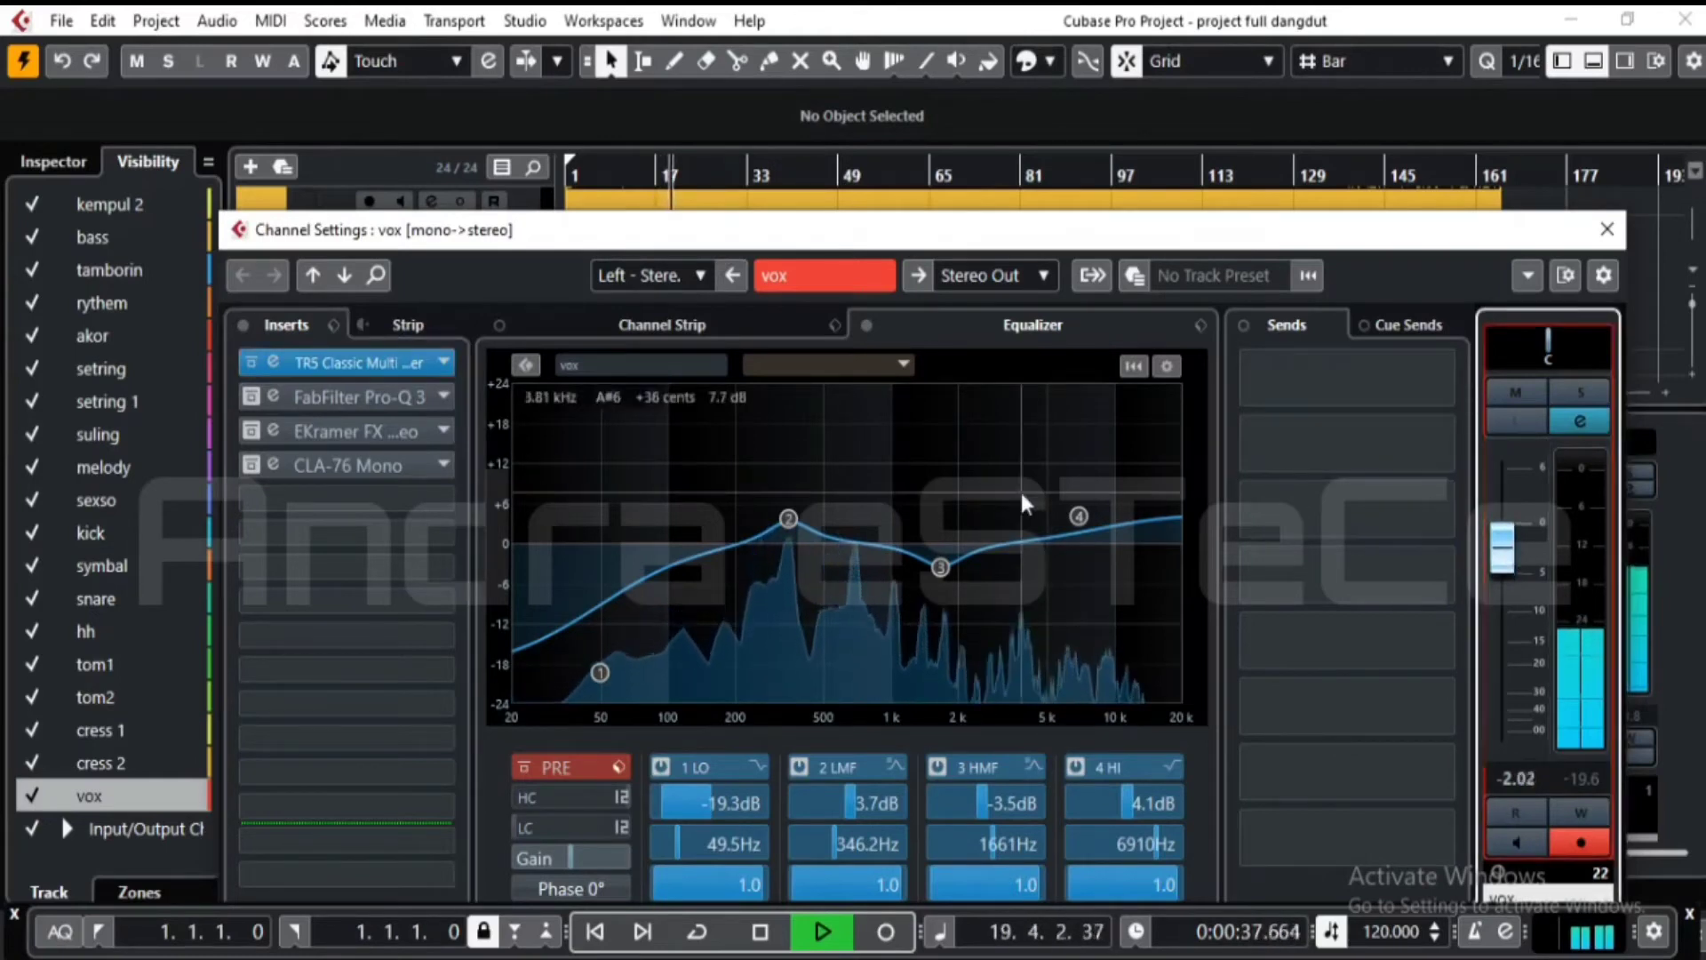
pyautogui.click(252, 399)
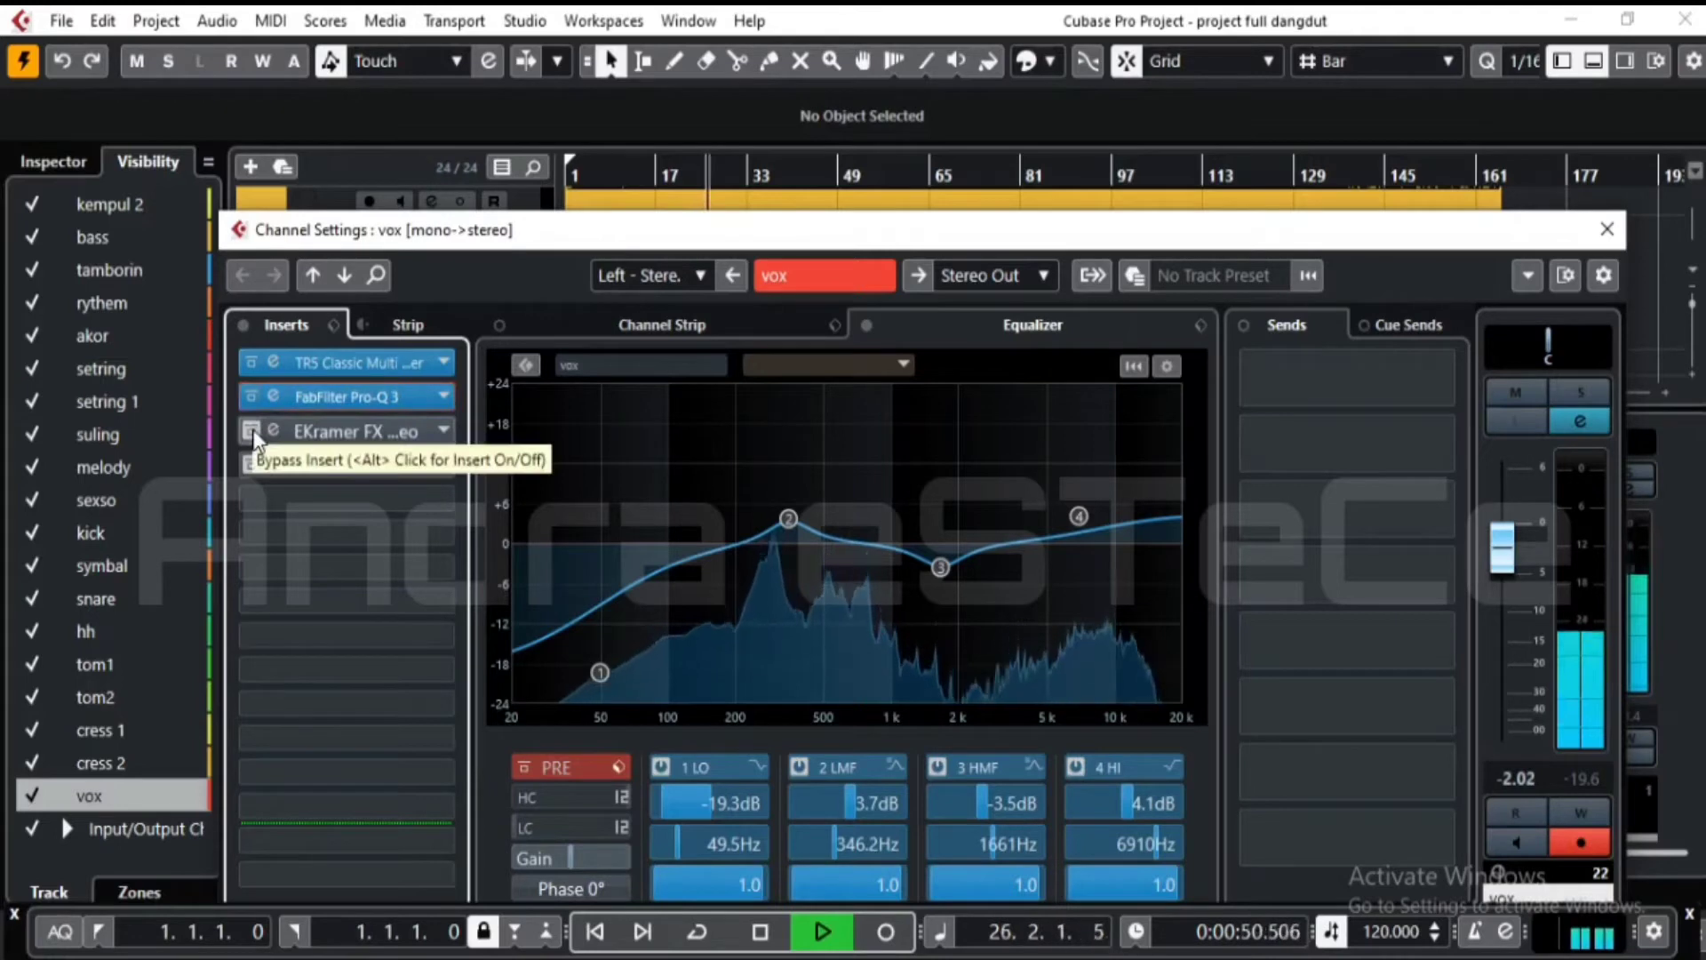
pyautogui.click(251, 467)
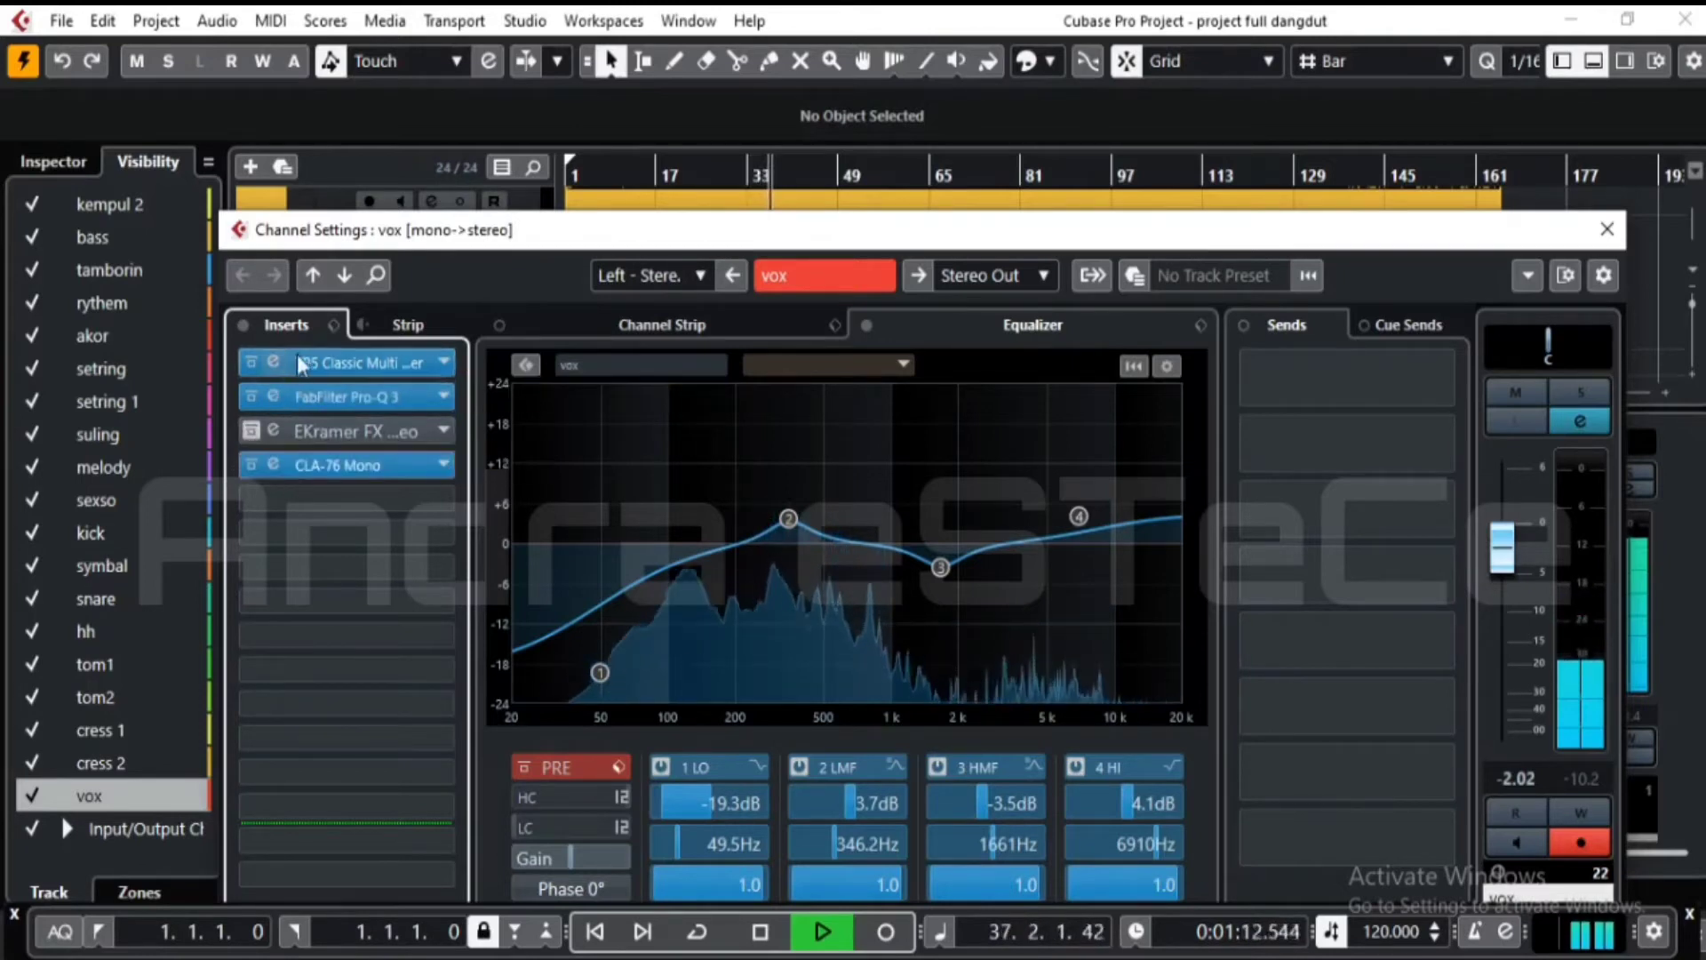
# - Solo the vox track and reopen its channel settings
pyautogui.moveTo(524, 222); pyautogui.dragTo(537, 281)
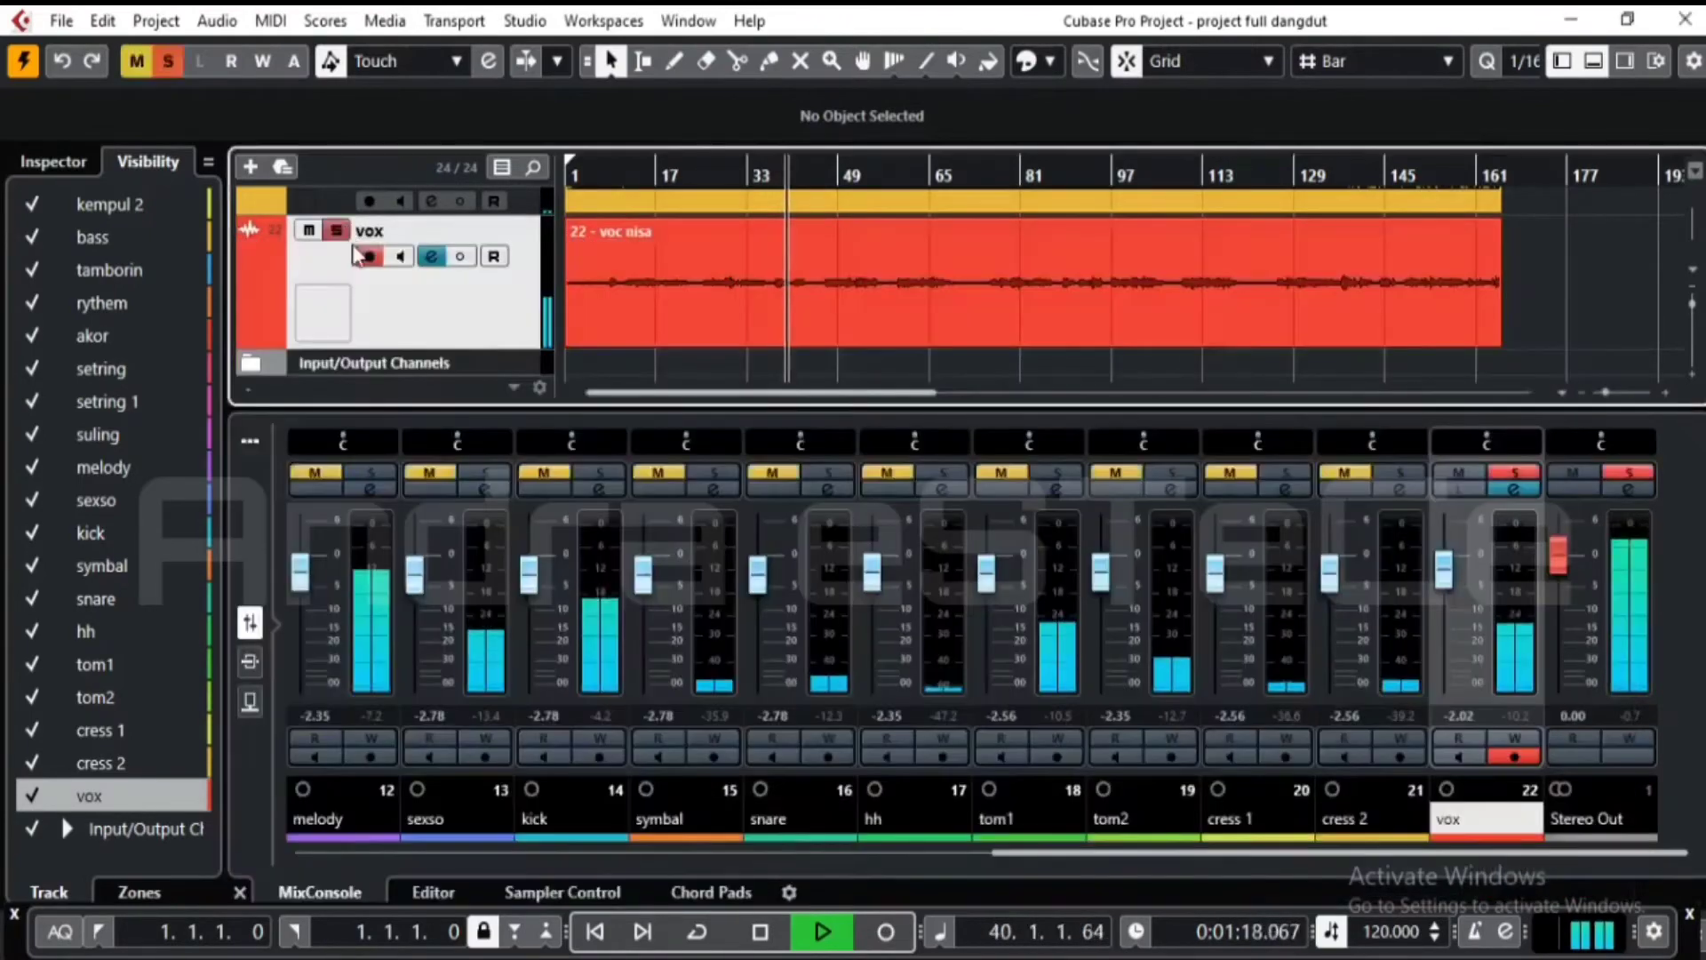
pyautogui.hotkey('alt', 'F3')
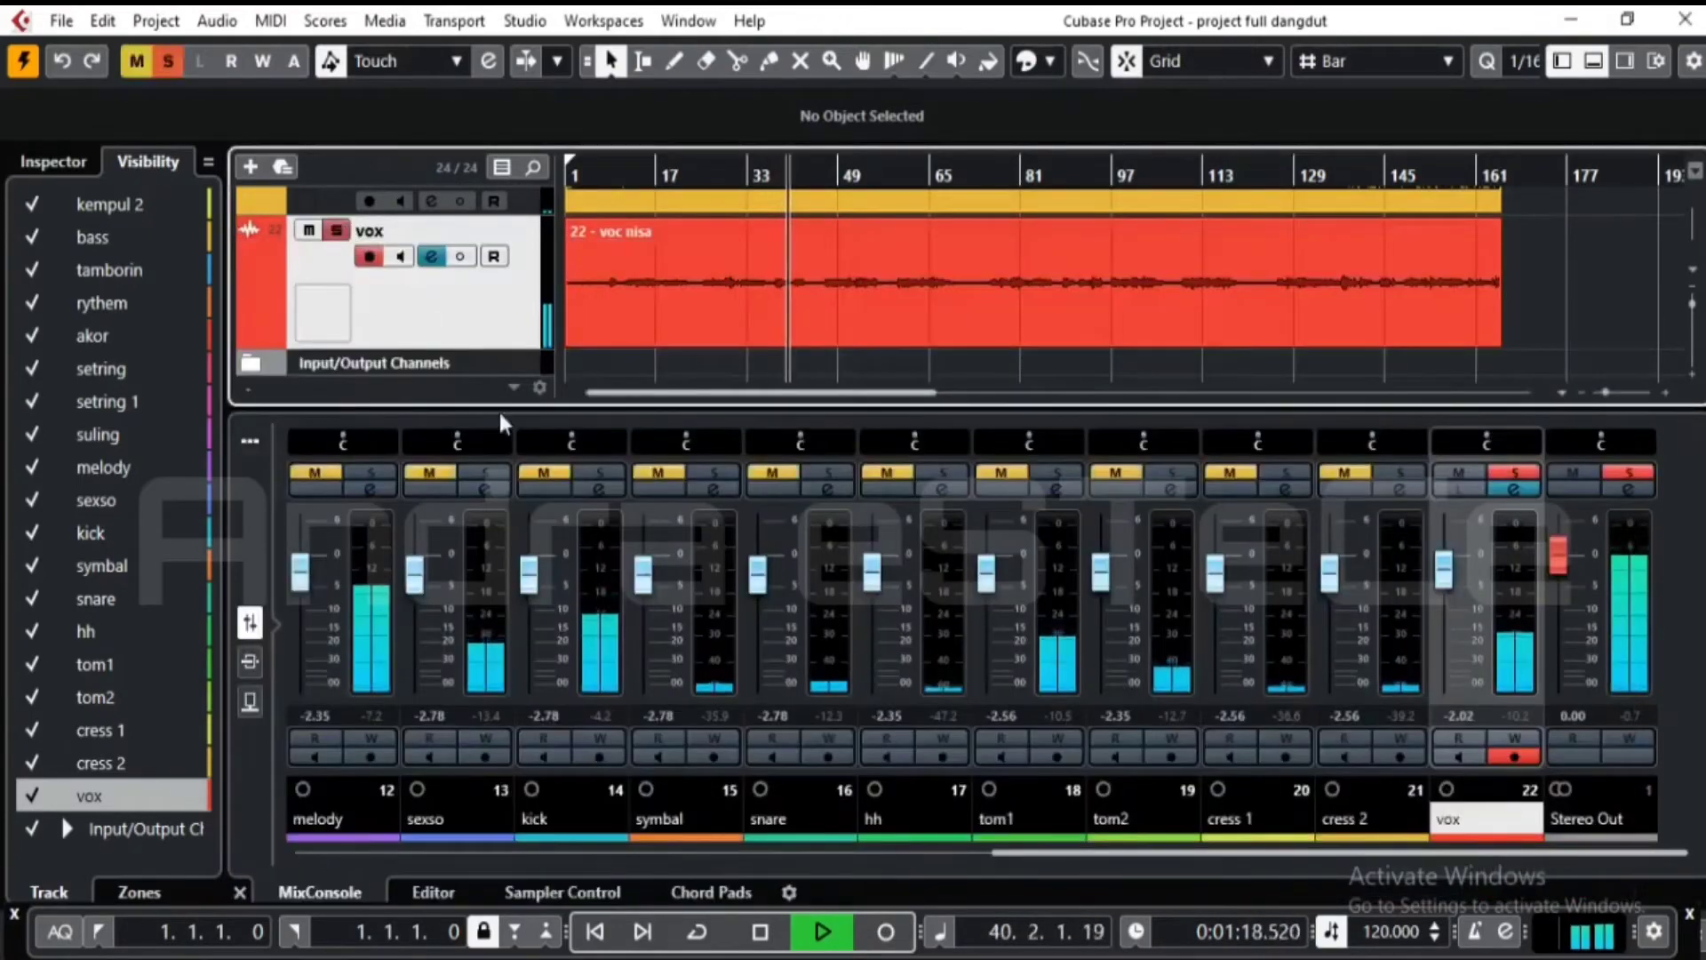
pyautogui.click(432, 258)
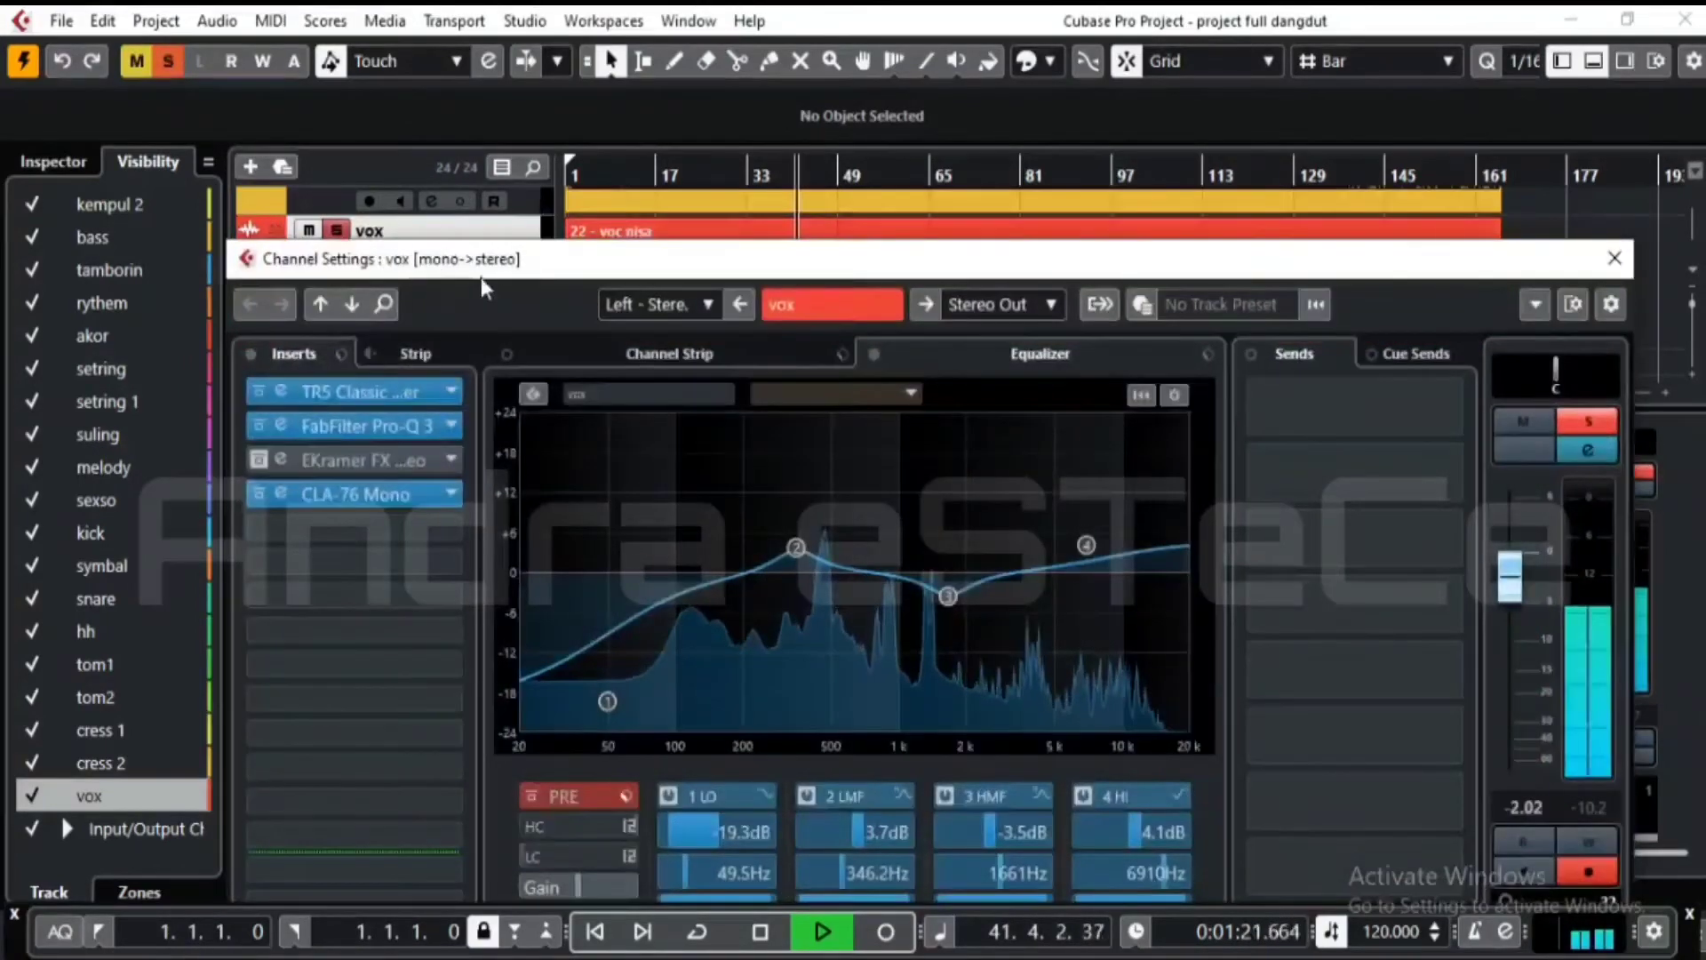
# - Load the Vocal preset in vox's CLA-76 Mono compressor and slightly adjust its input level
pyautogui.moveTo(488, 255); pyautogui.dragTo(496, 222)
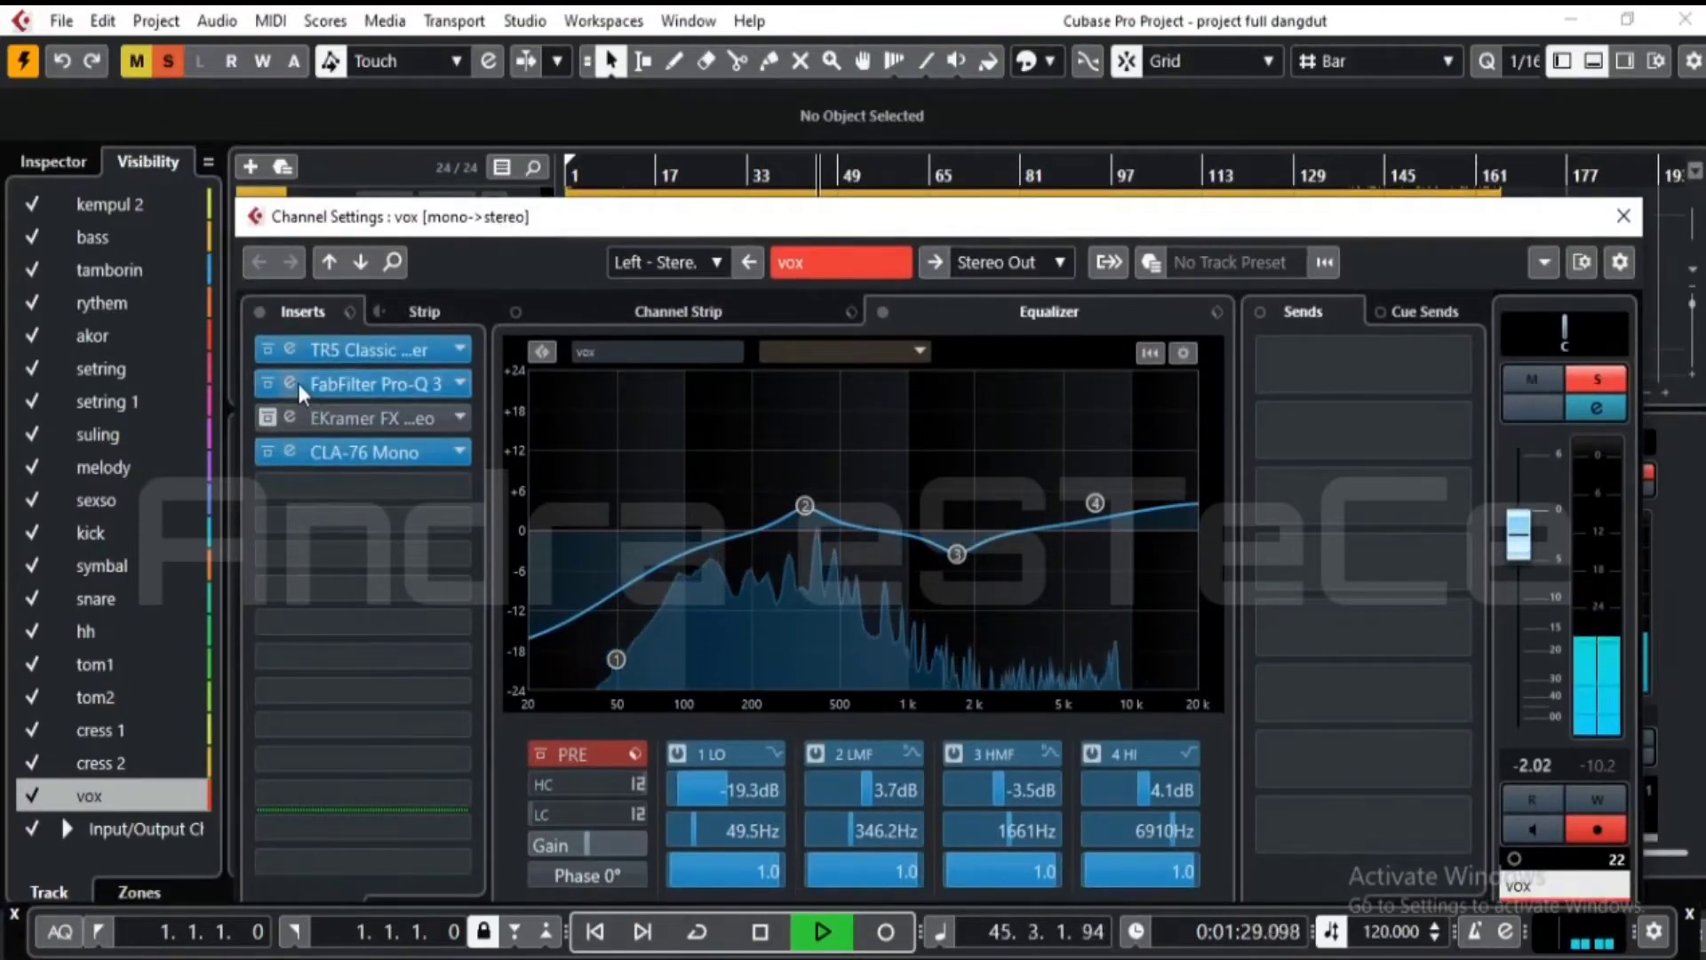
pyautogui.click(291, 451)
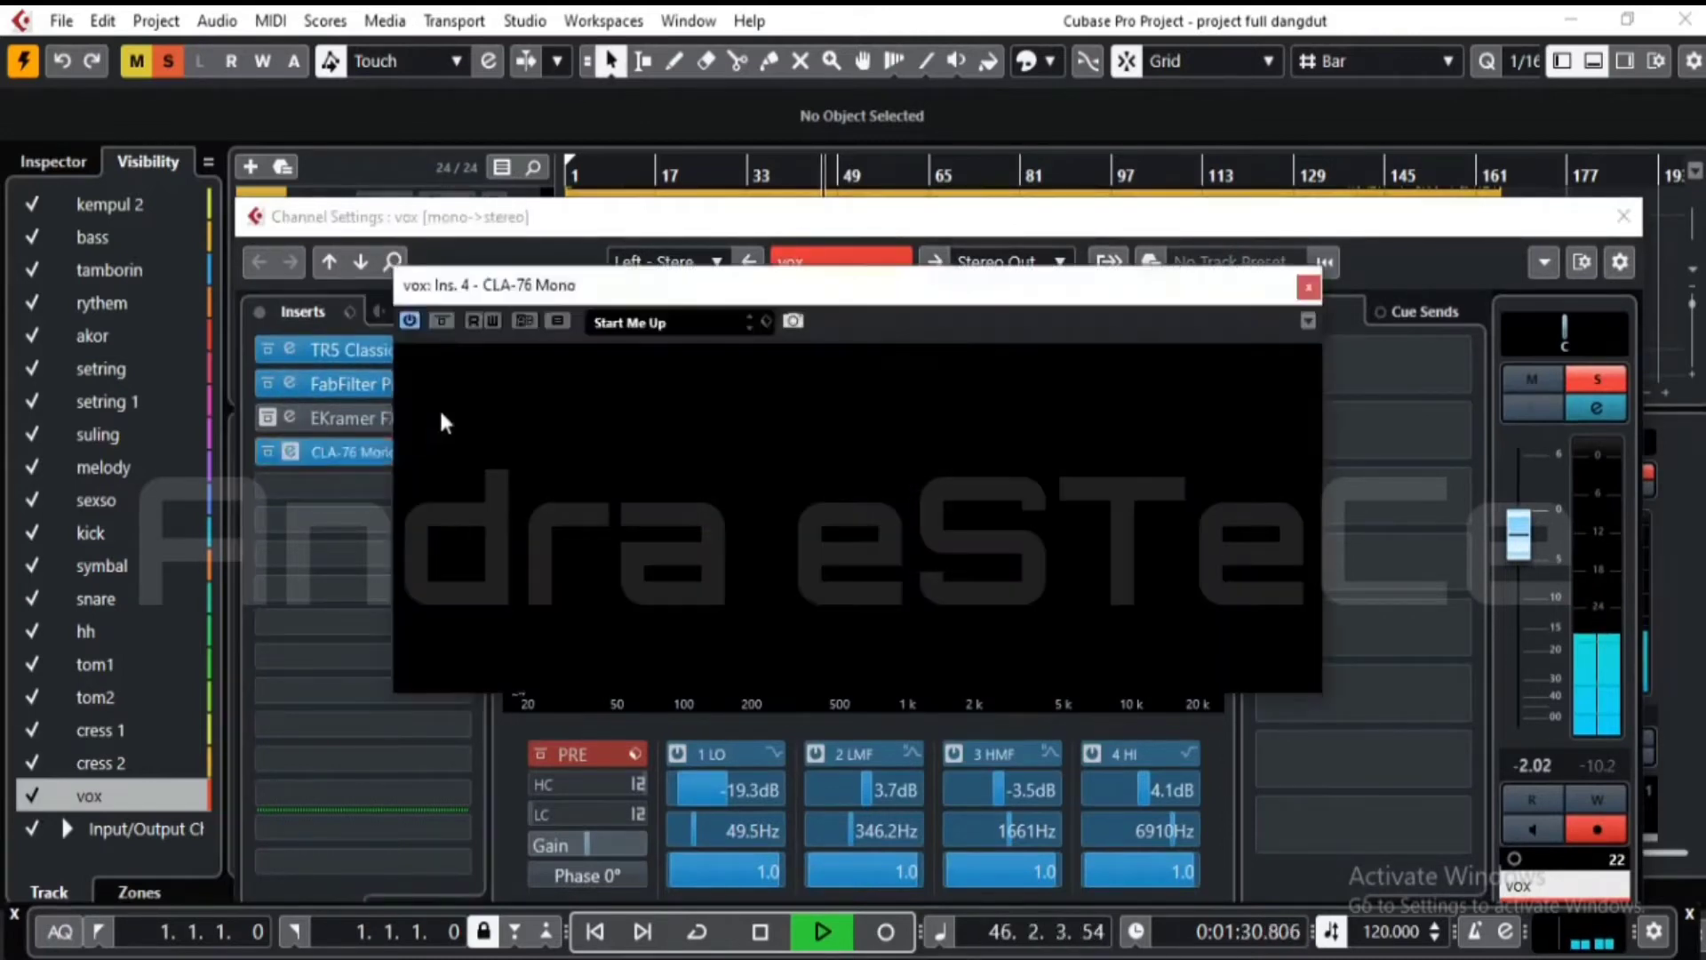
pyautogui.click(647, 325)
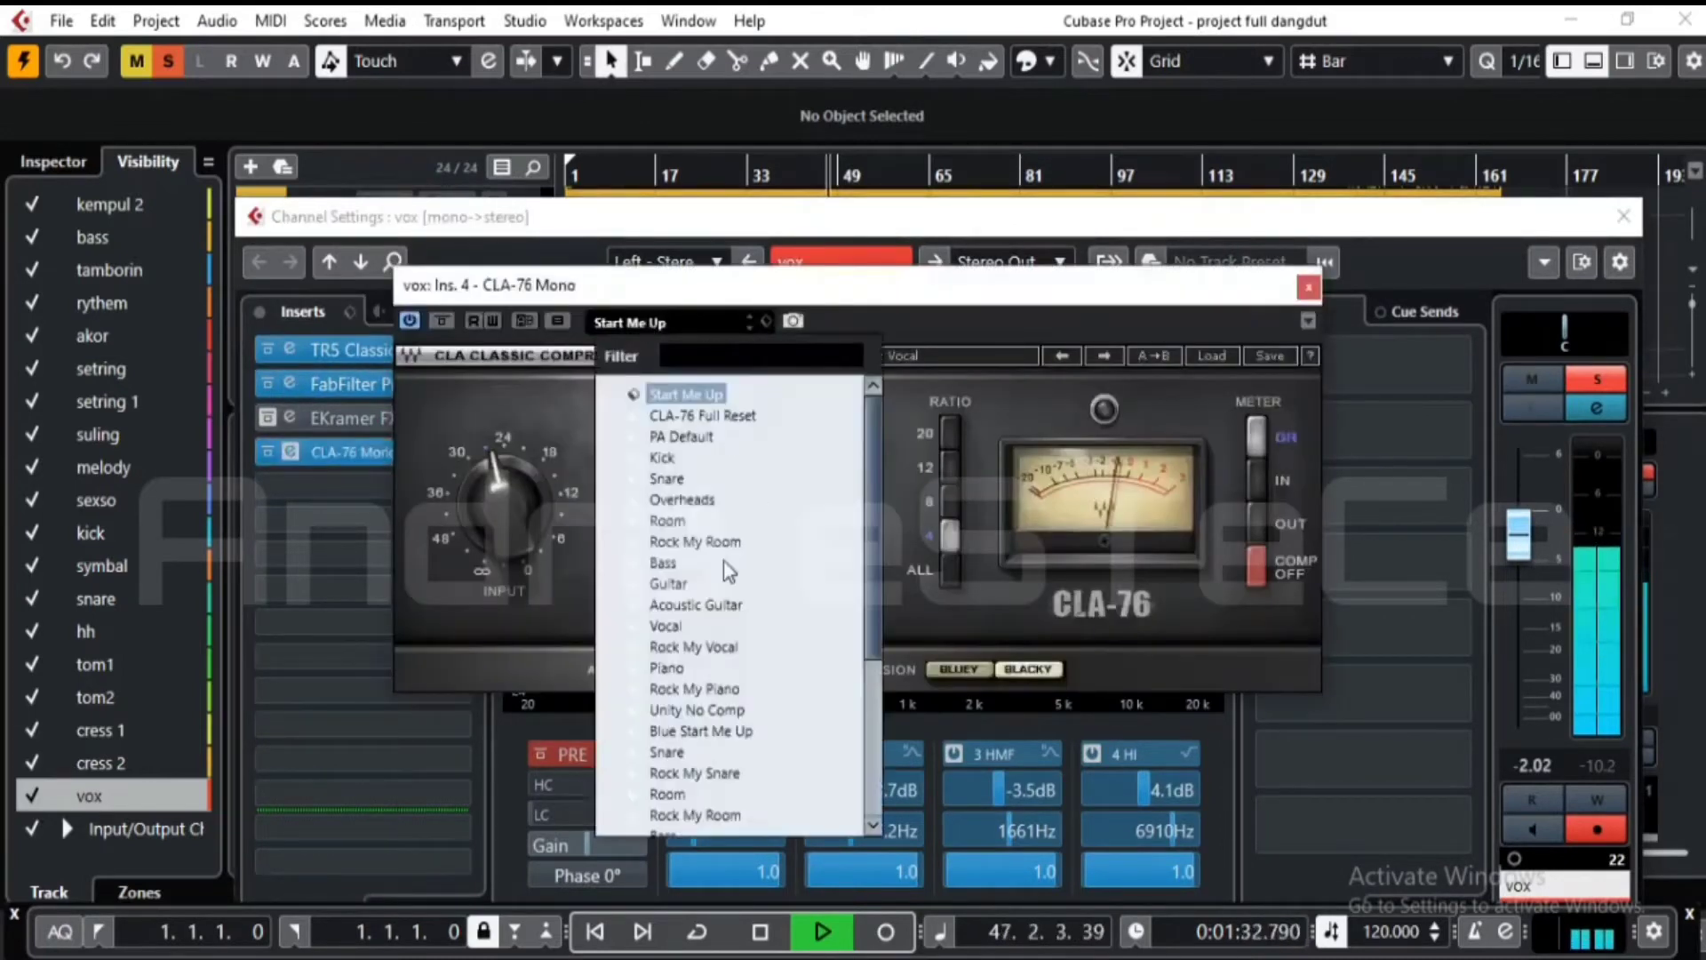
pyautogui.click(679, 620)
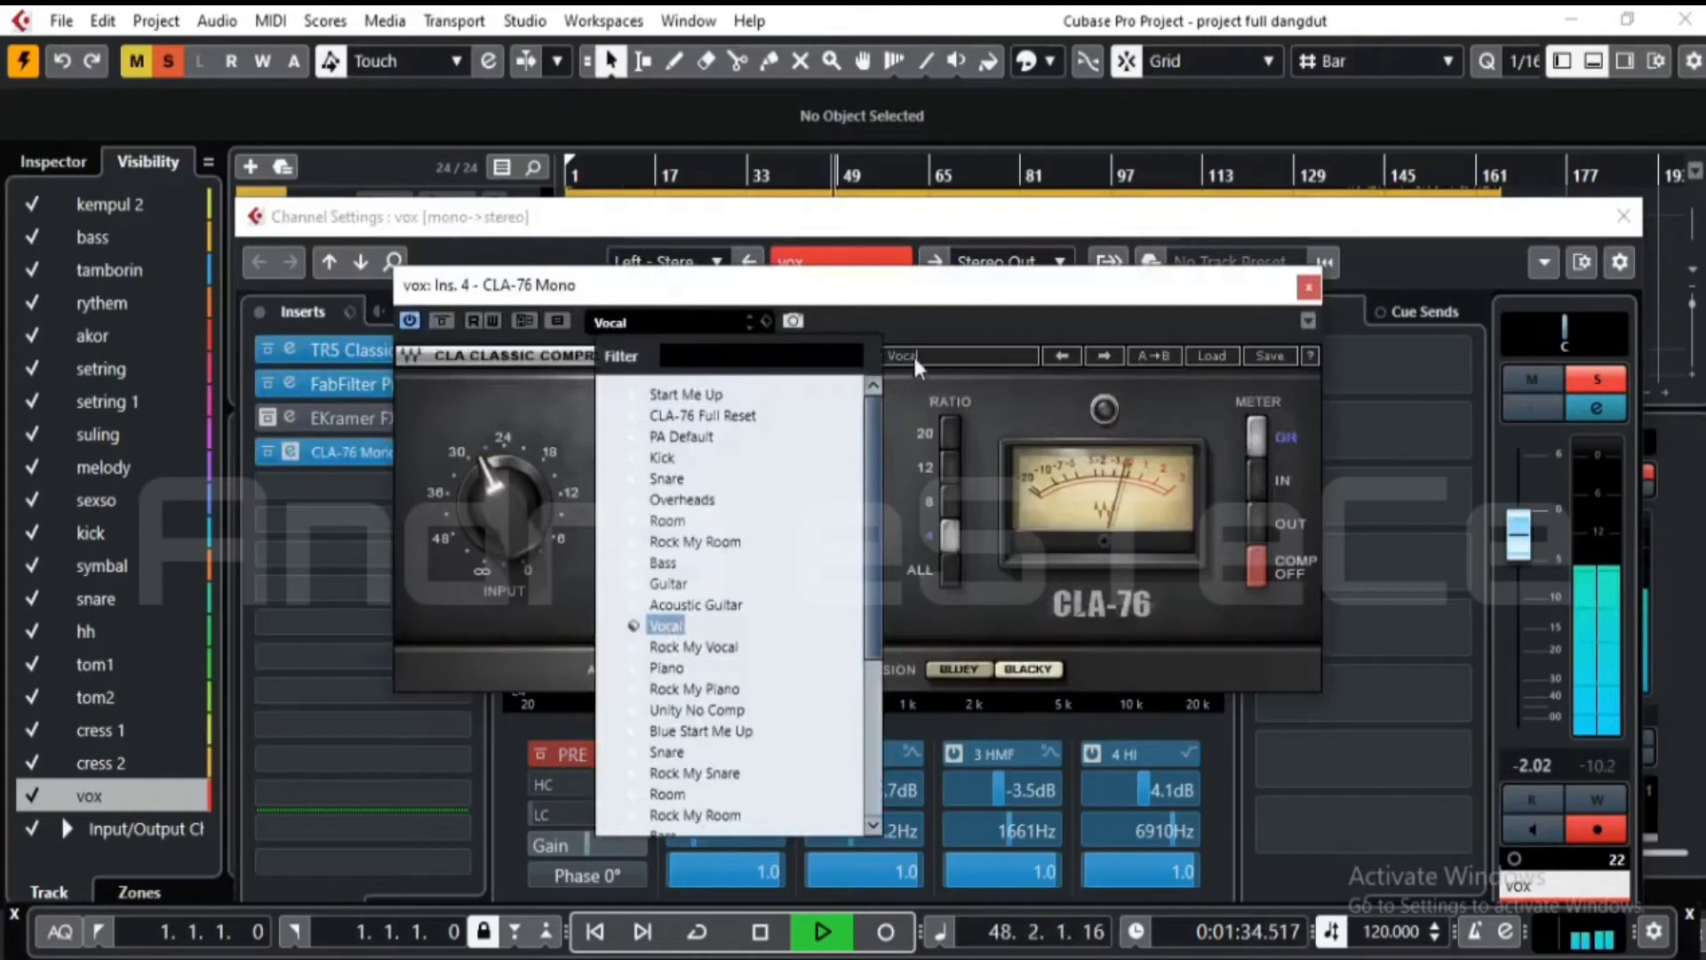
pyautogui.click(946, 276)
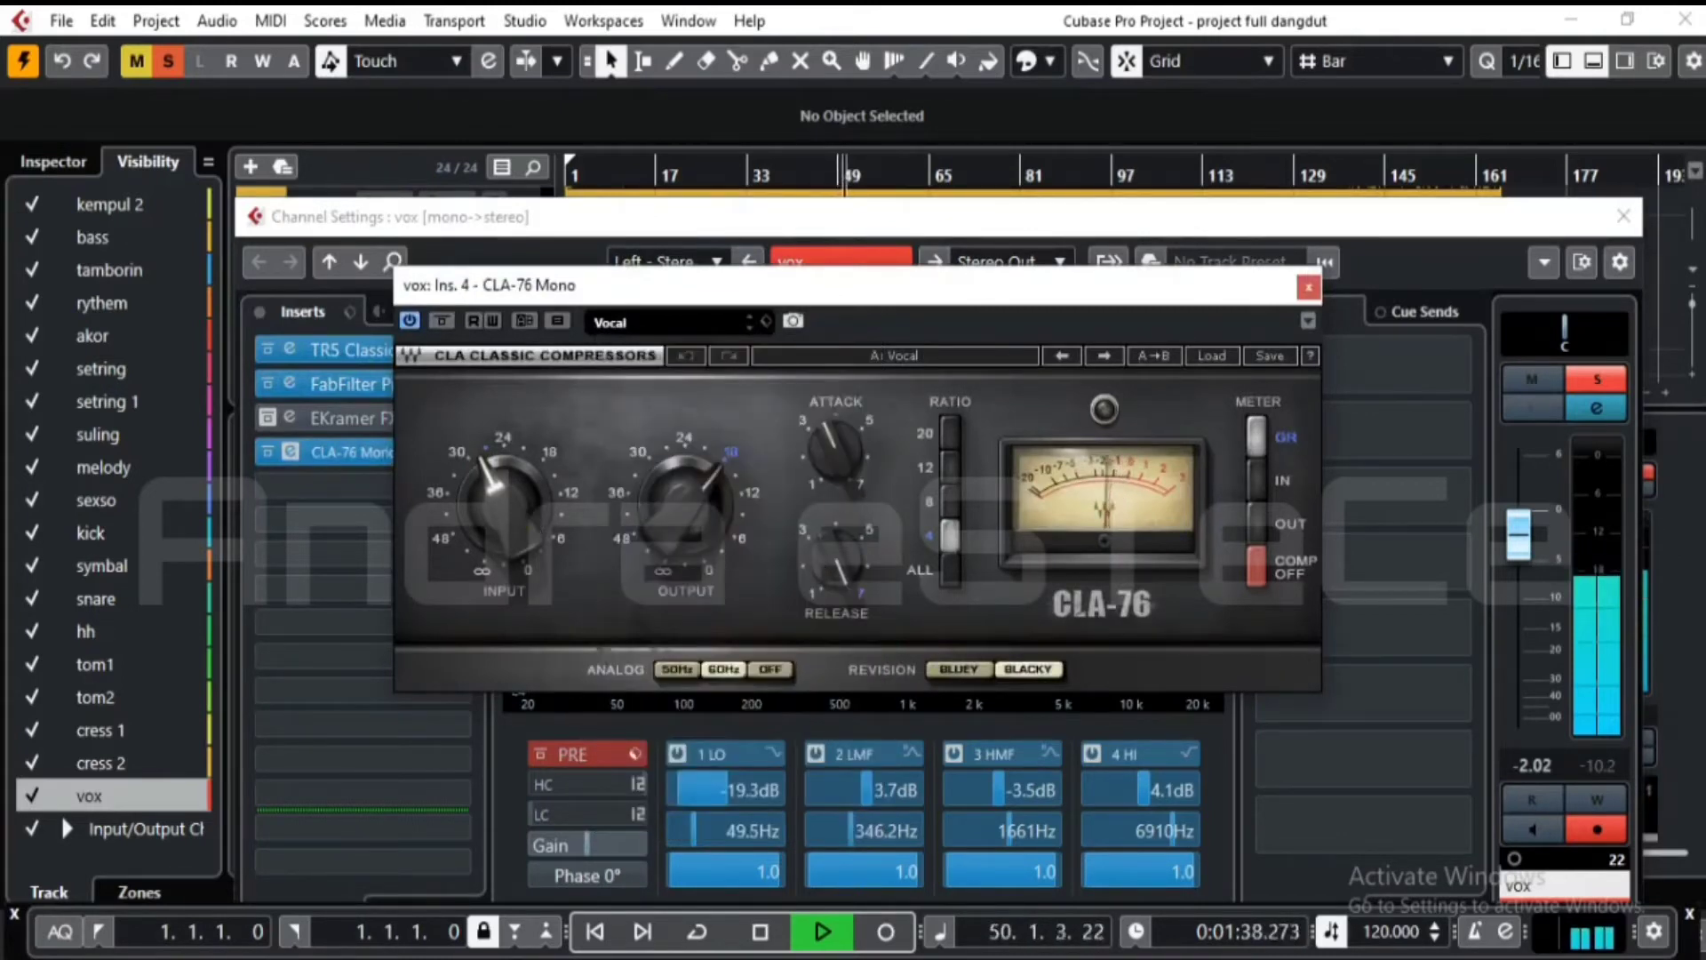
pyautogui.moveTo(502, 506); pyautogui.dragTo(502, 493)
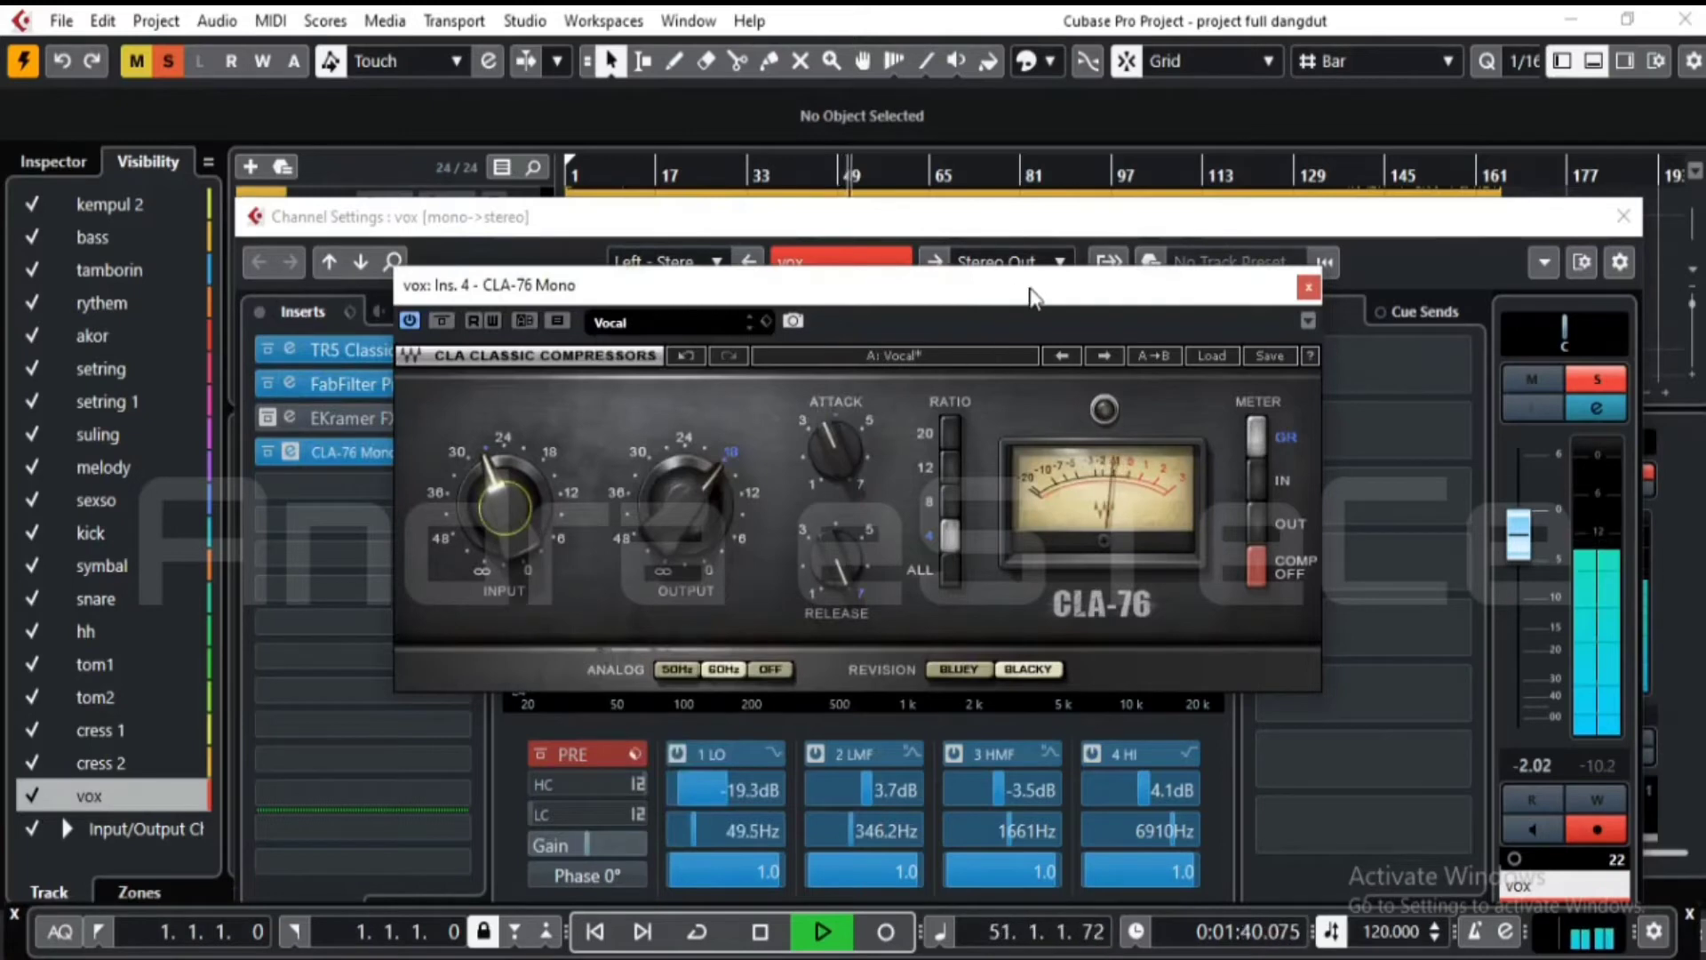
pyautogui.click(1307, 288)
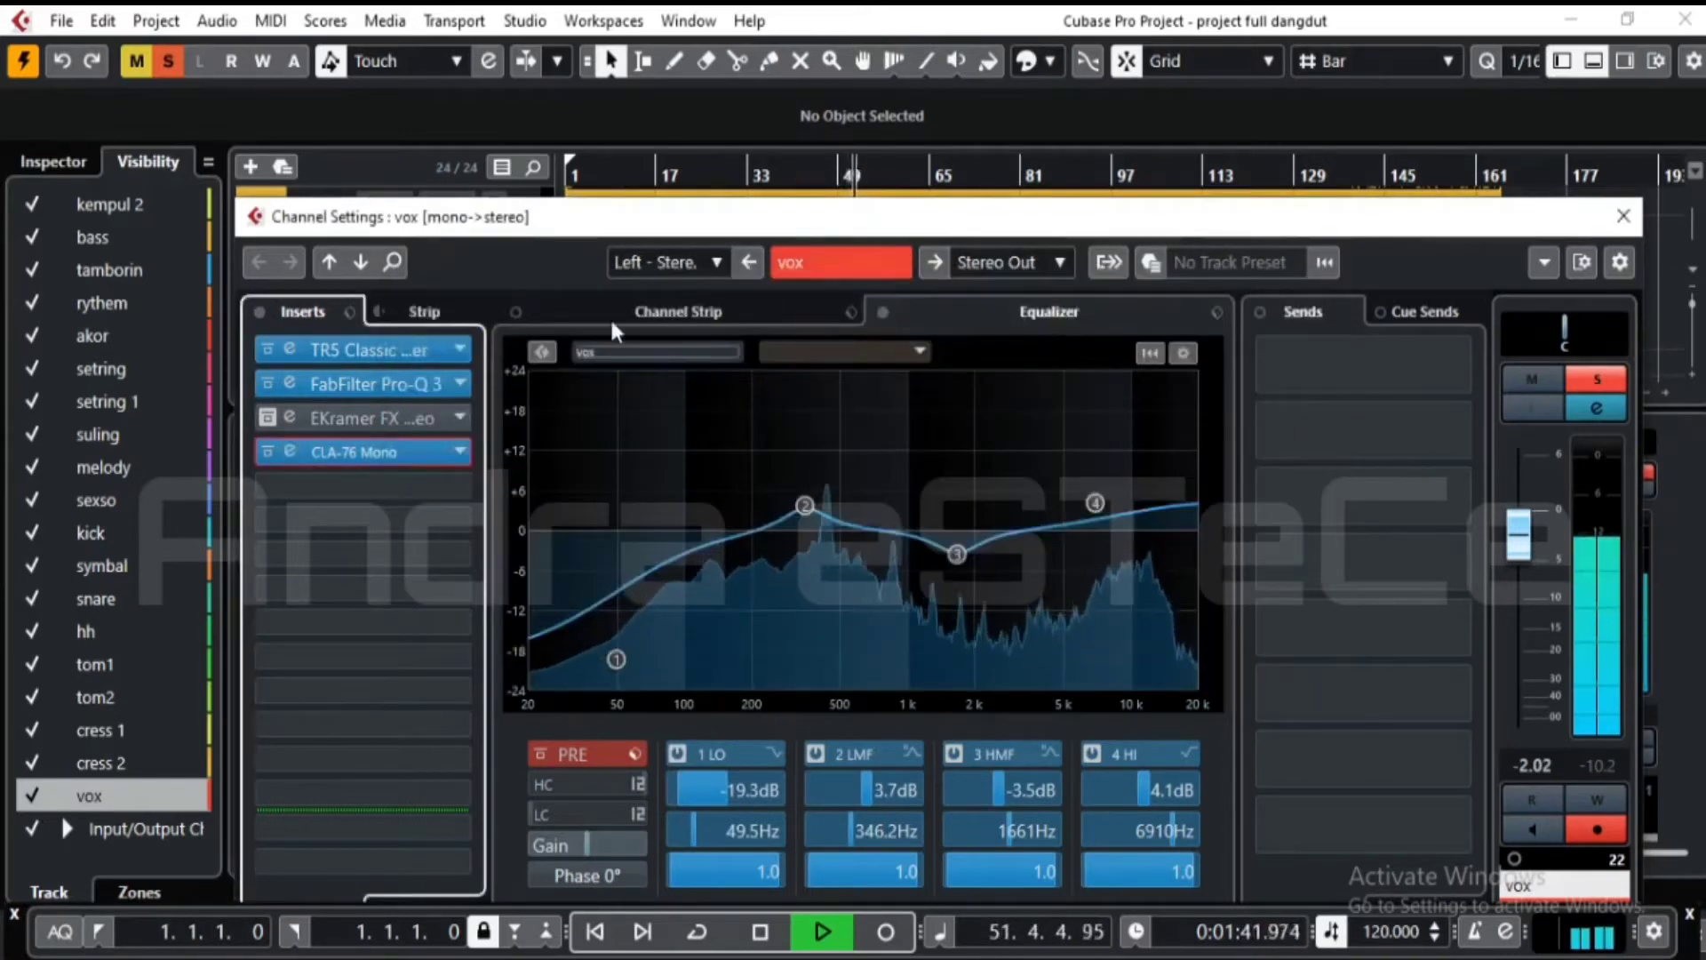
# - Compare vox with the EKramer FX insert bypassed and active, leaving the insert switched on
pyautogui.click(270, 421)
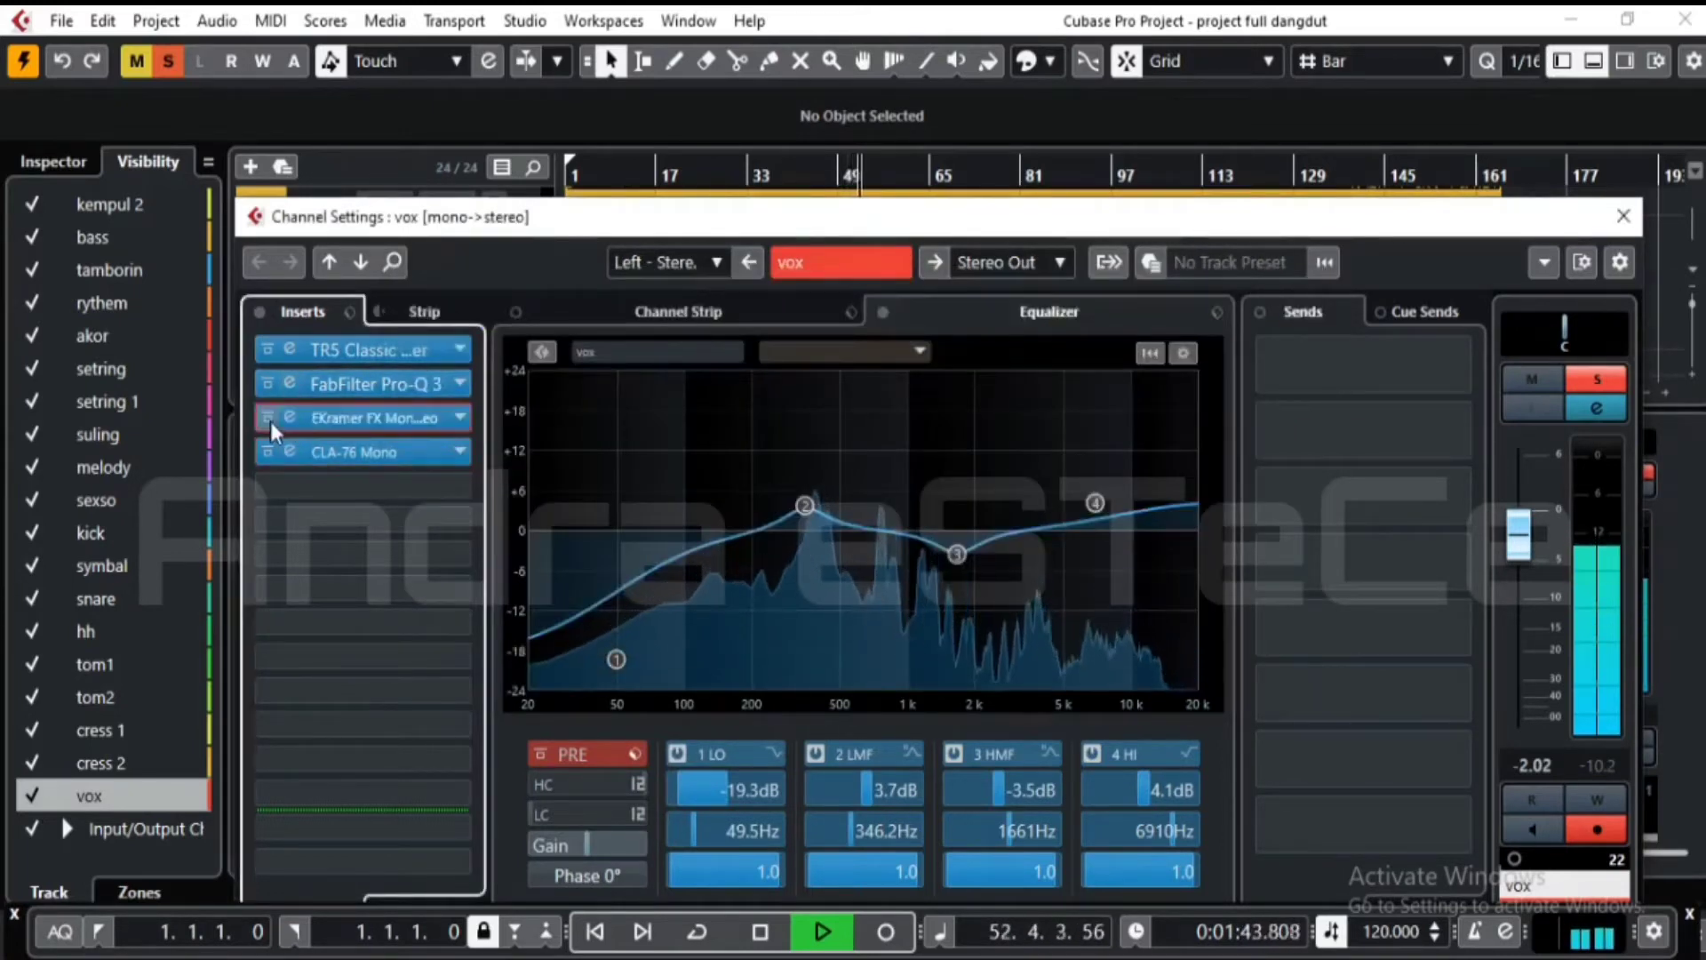
pyautogui.moveTo(270, 421)
pyautogui.mouseDown()
pyautogui.moveTo(286, 526)
pyautogui.moveTo(275, 430)
pyautogui.mouseUp()
pyautogui.click(270, 420)
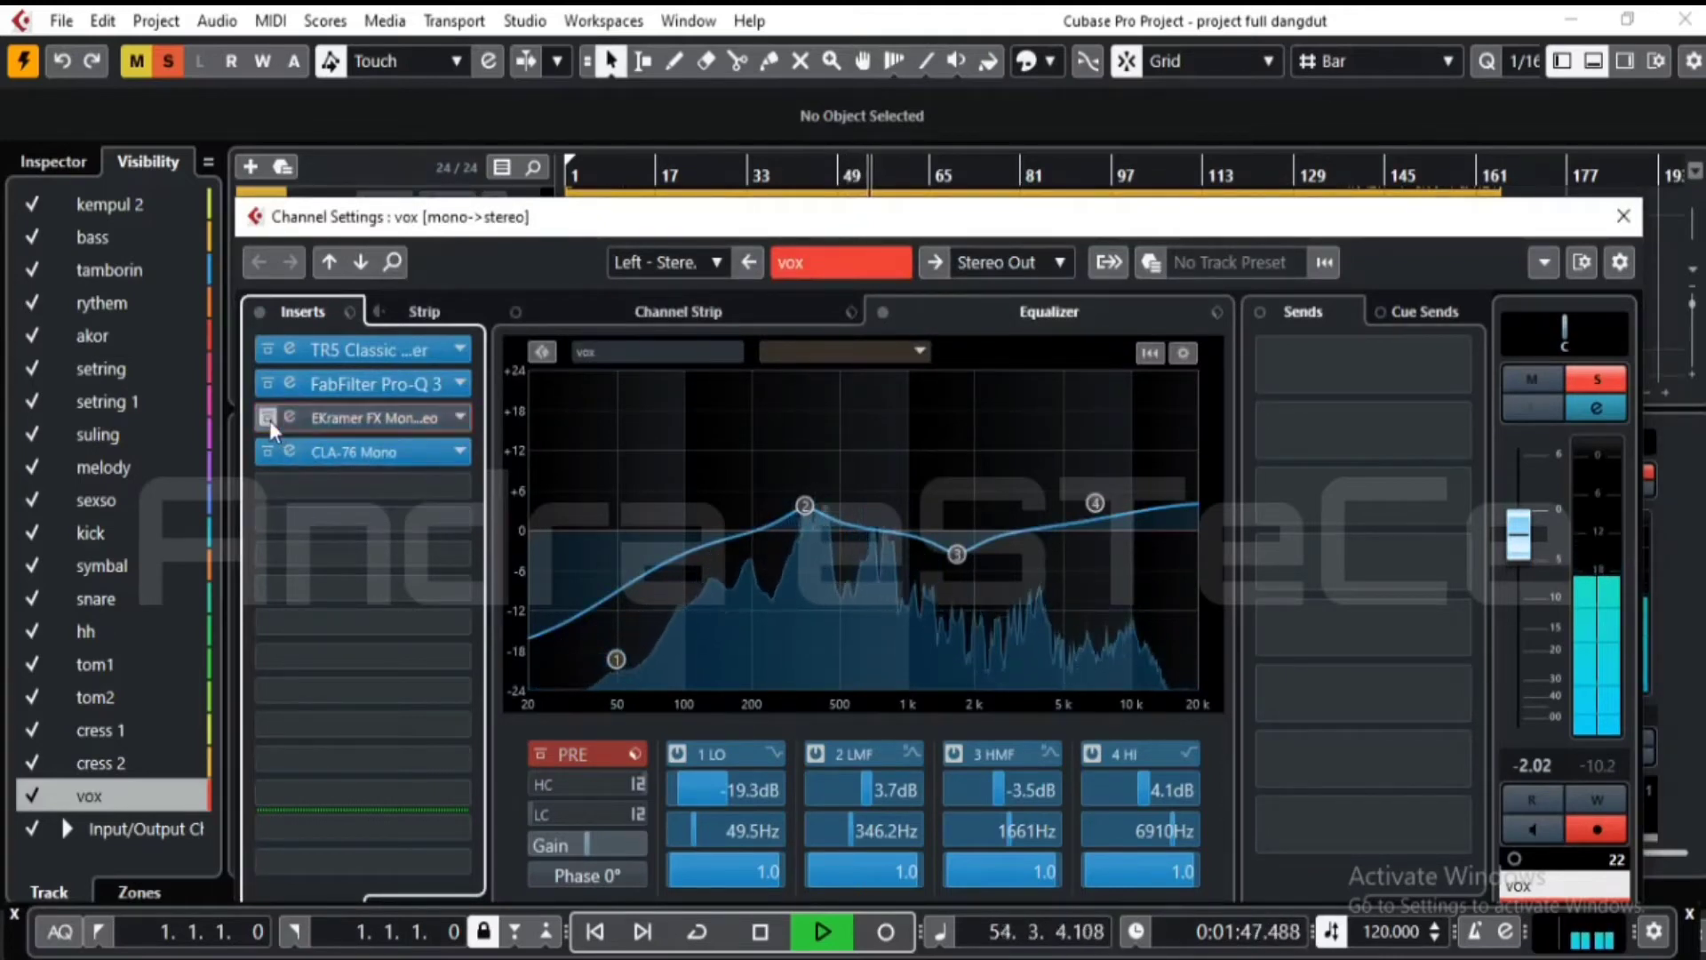
pyautogui.click(269, 419)
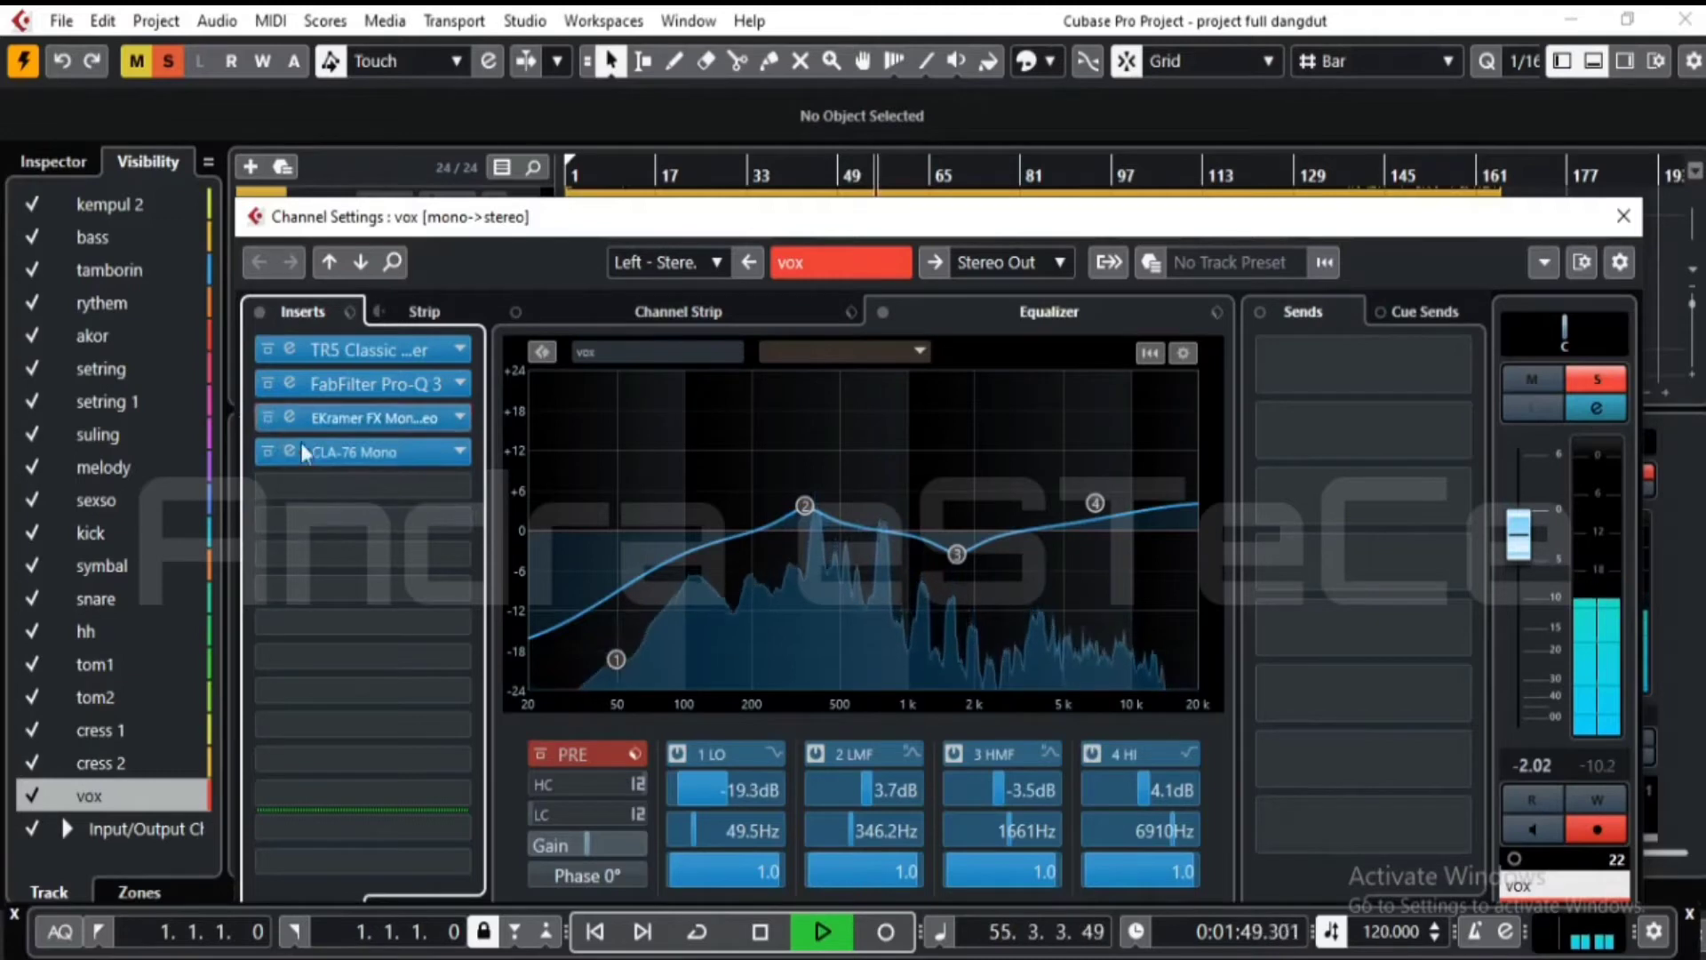
# - Lower the Hi band level in vox's TR5 Classic Multi Band Limiter to 1.5 dB
pyautogui.click(286, 353)
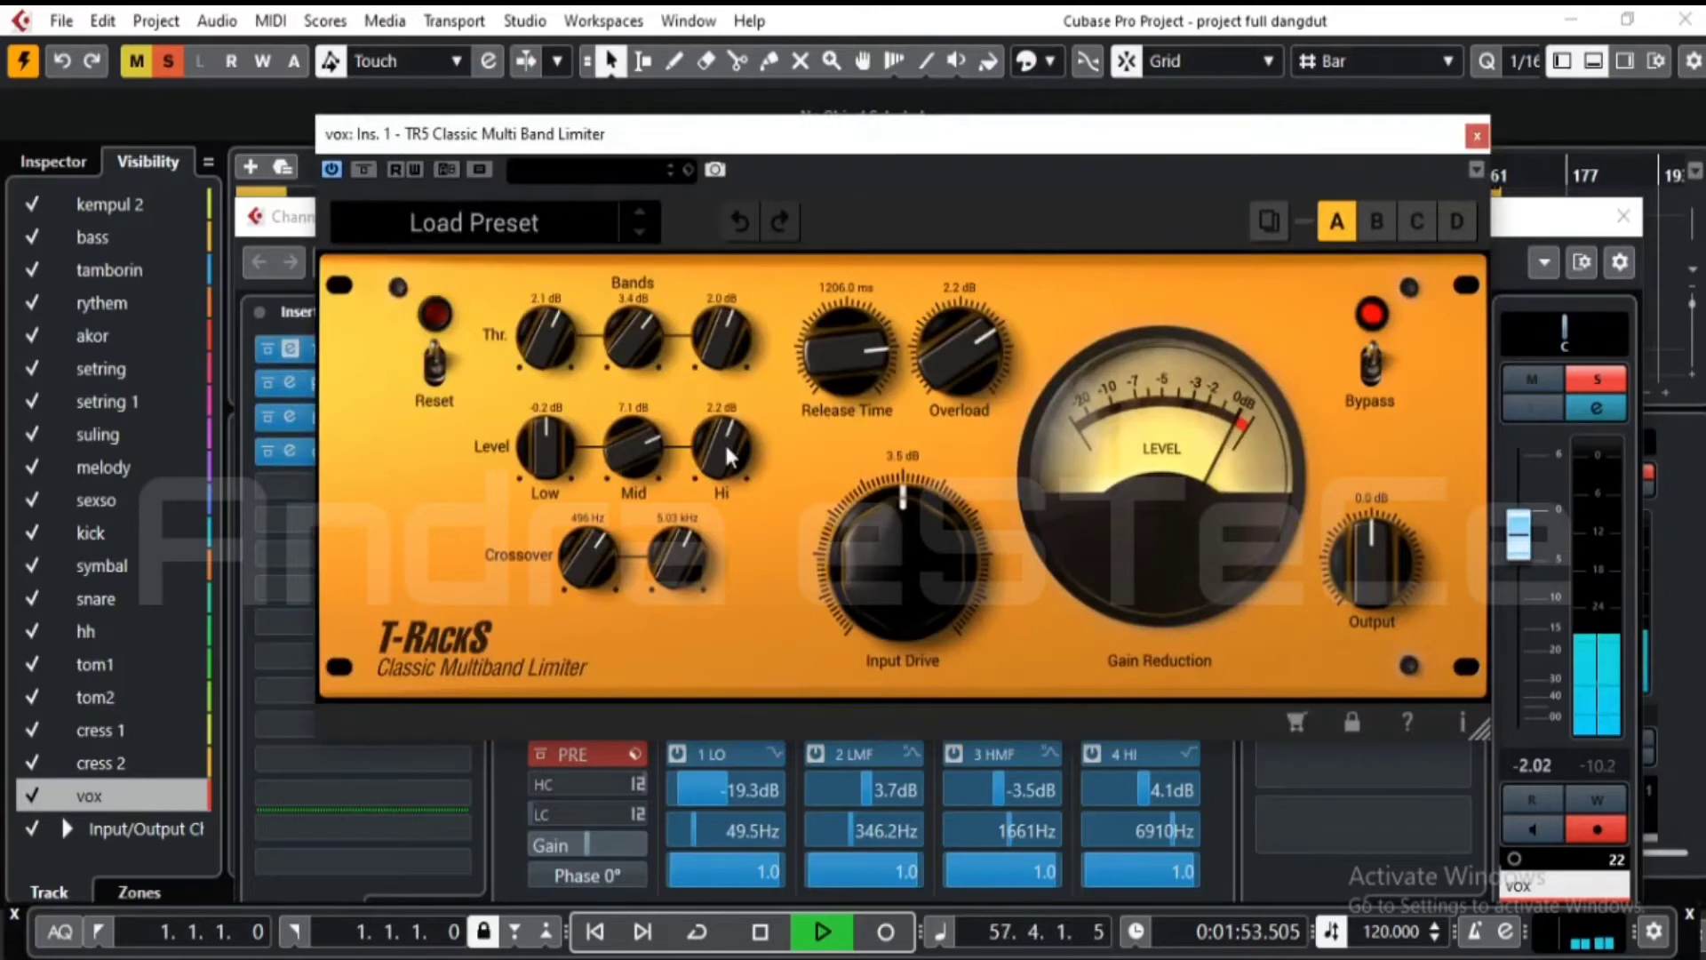
pyautogui.moveTo(723, 441); pyautogui.dragTo(722, 451)
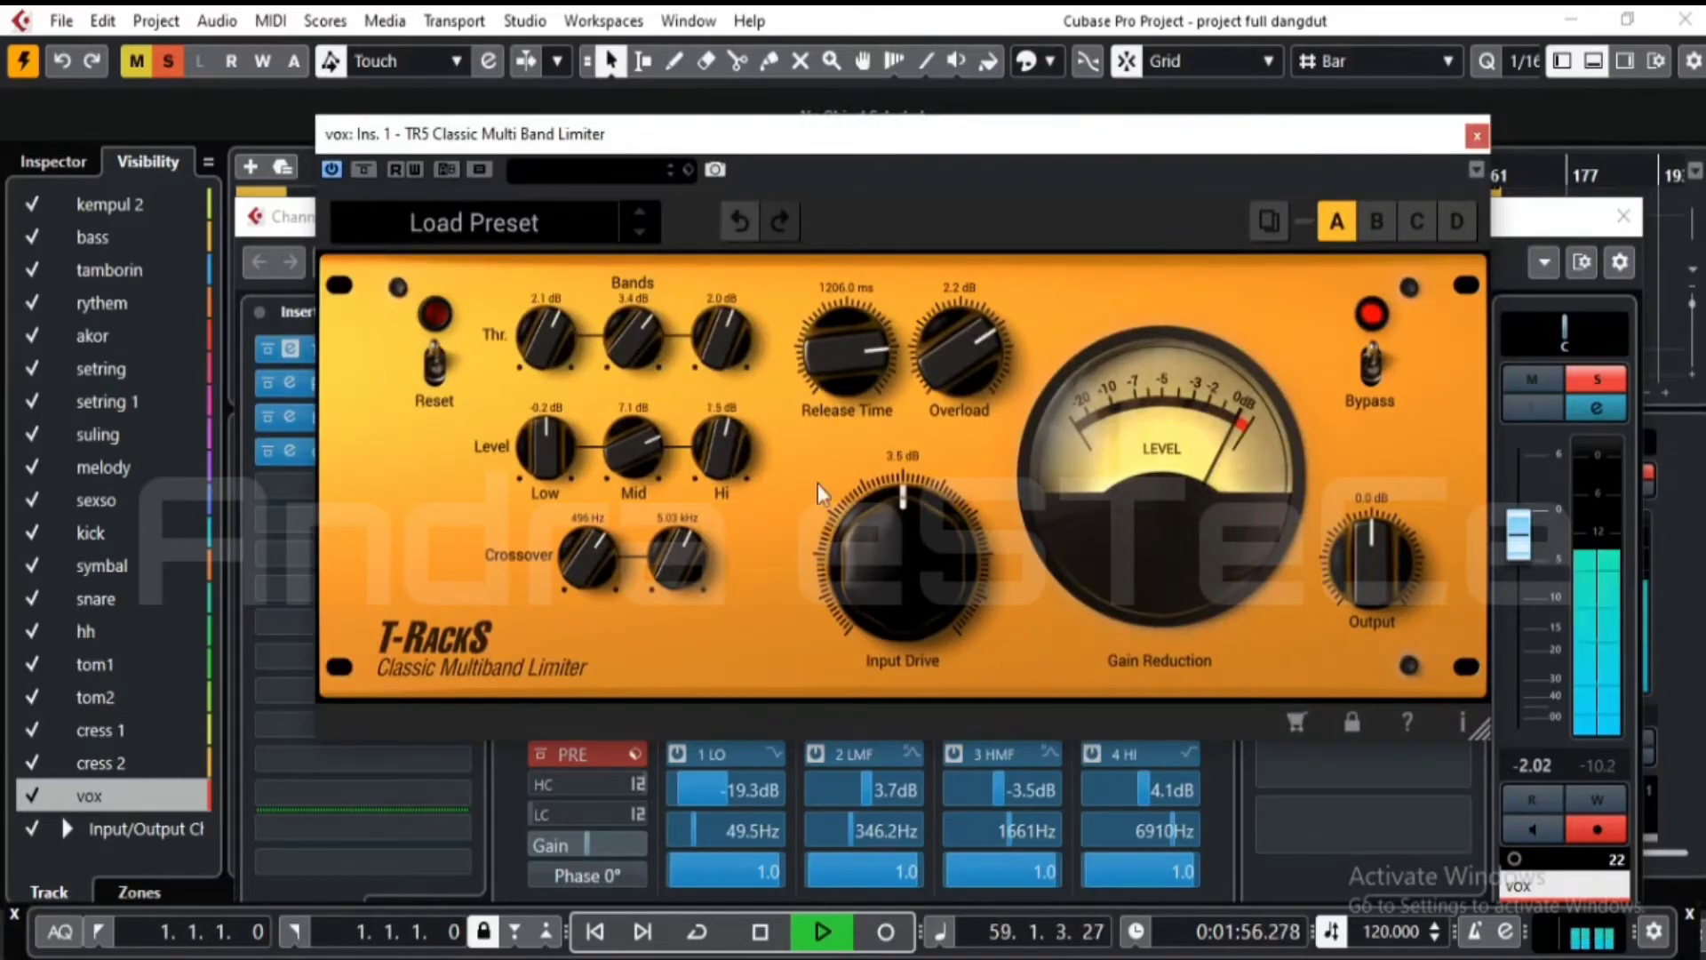
pyautogui.click(1476, 136)
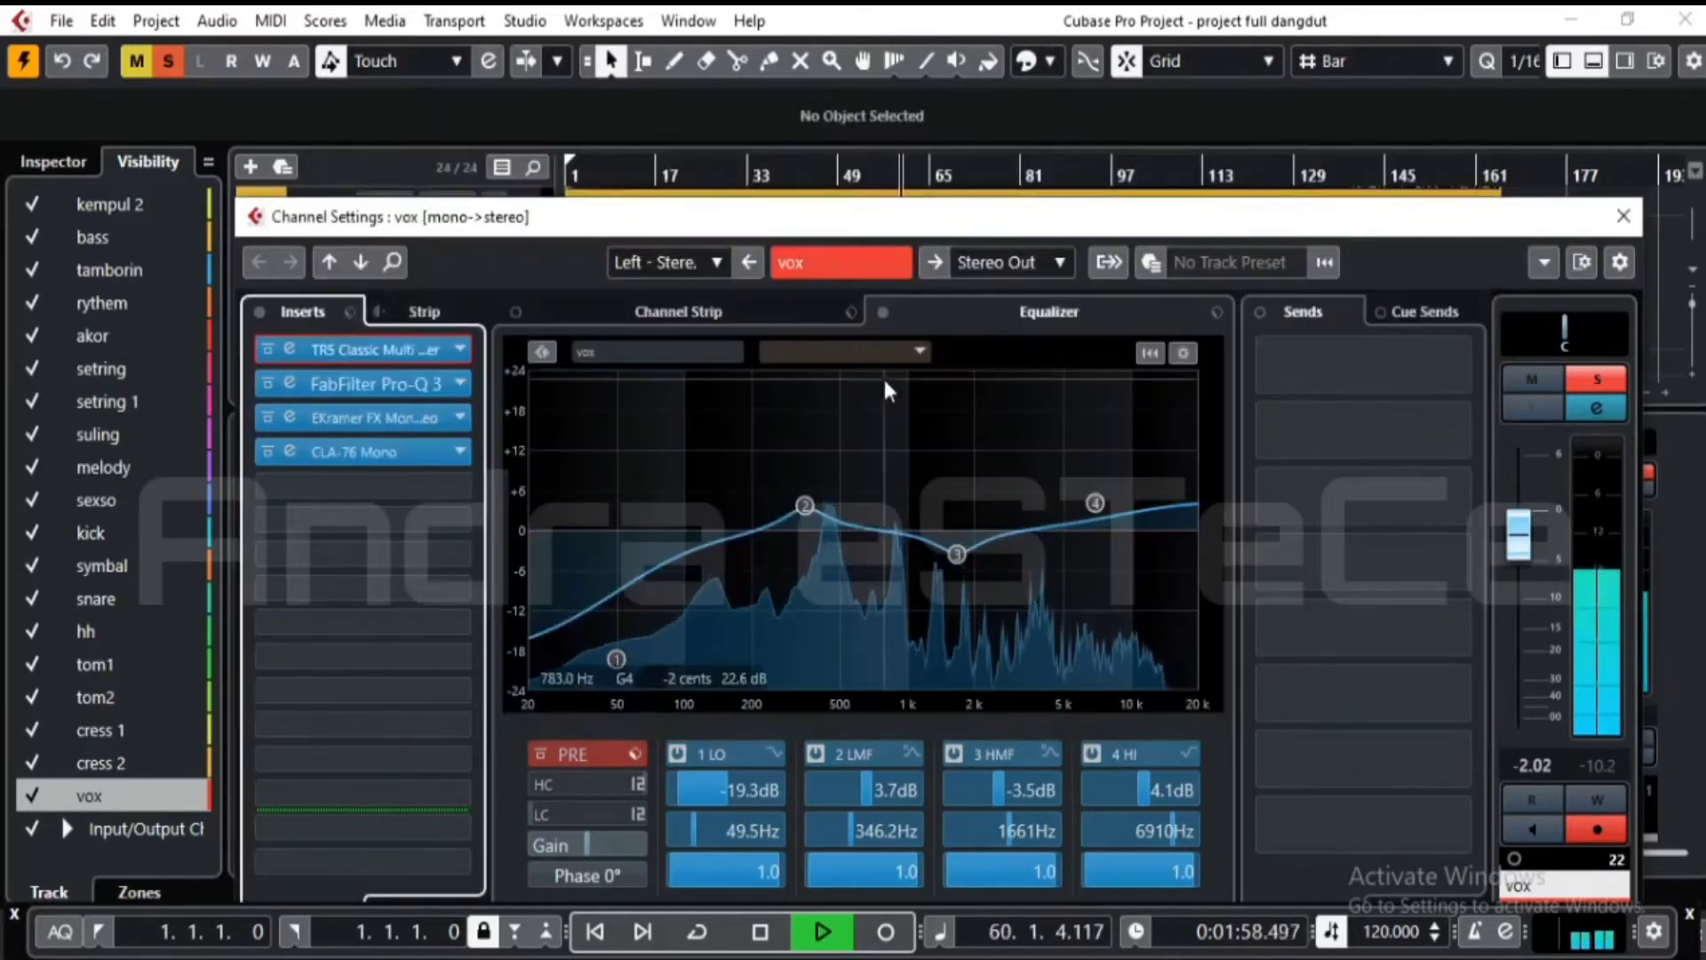
# - Unsolo vox and listen to it in the full mix while watching its FabFilter Pro-Q 3 curve
pyautogui.click(286, 382)
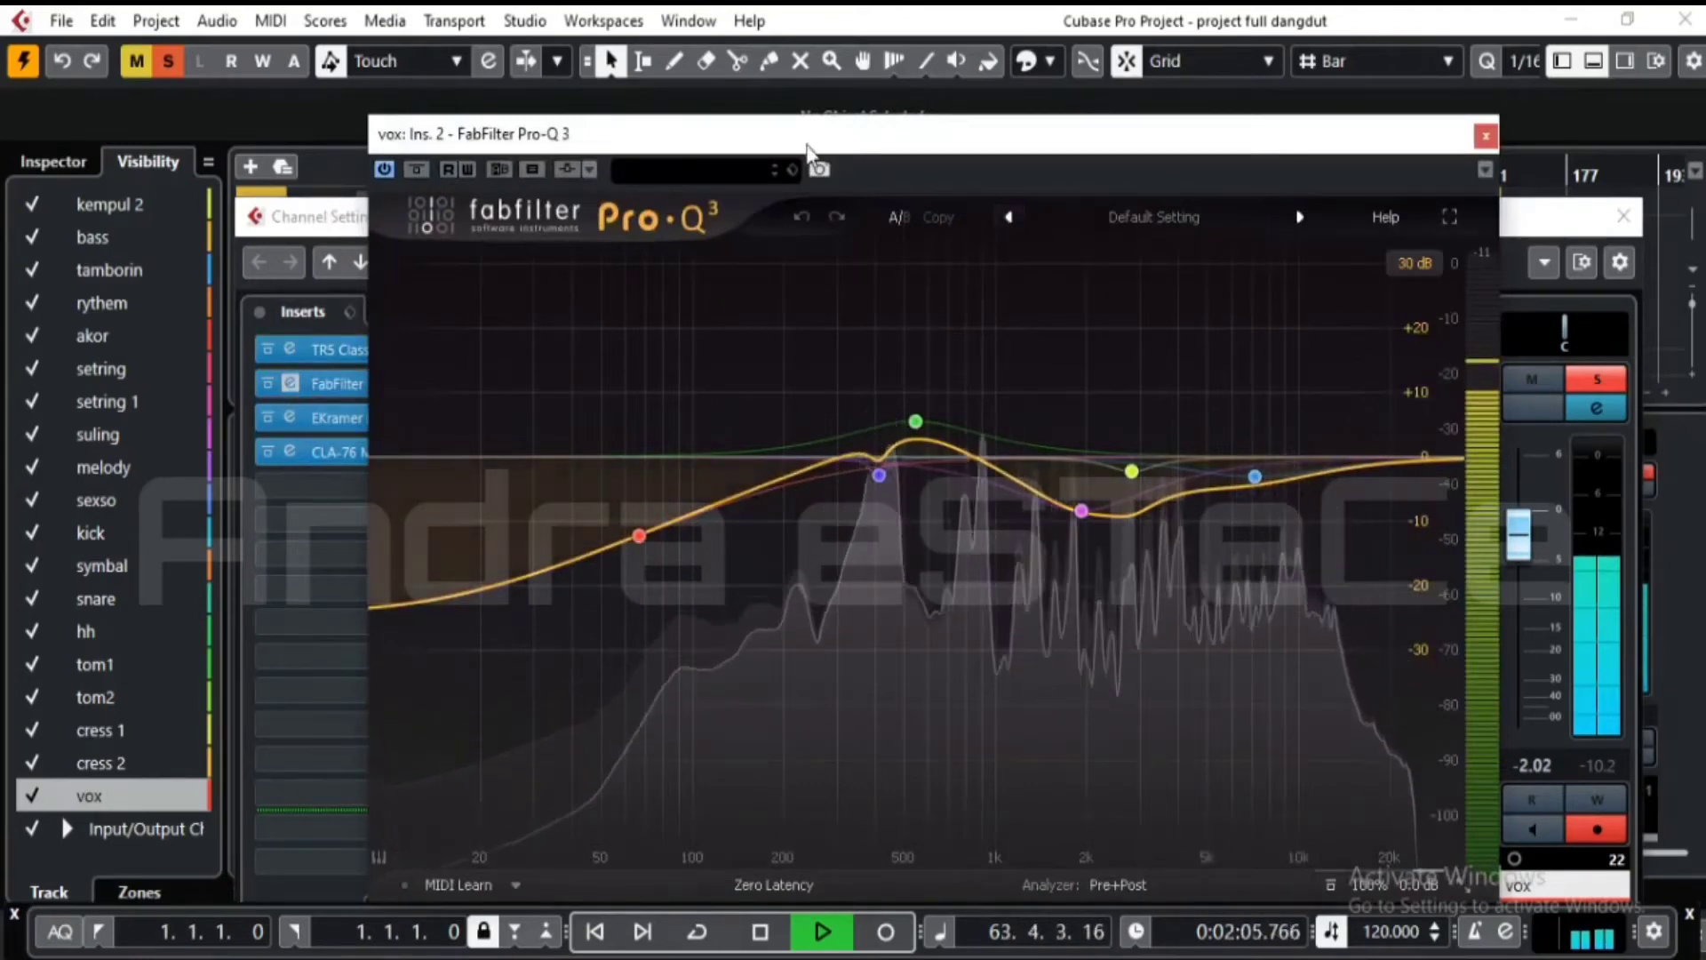
pyautogui.moveTo(806, 142); pyautogui.dragTo(803, 279)
pyautogui.moveTo(696, 219); pyautogui.dragTo(697, 274)
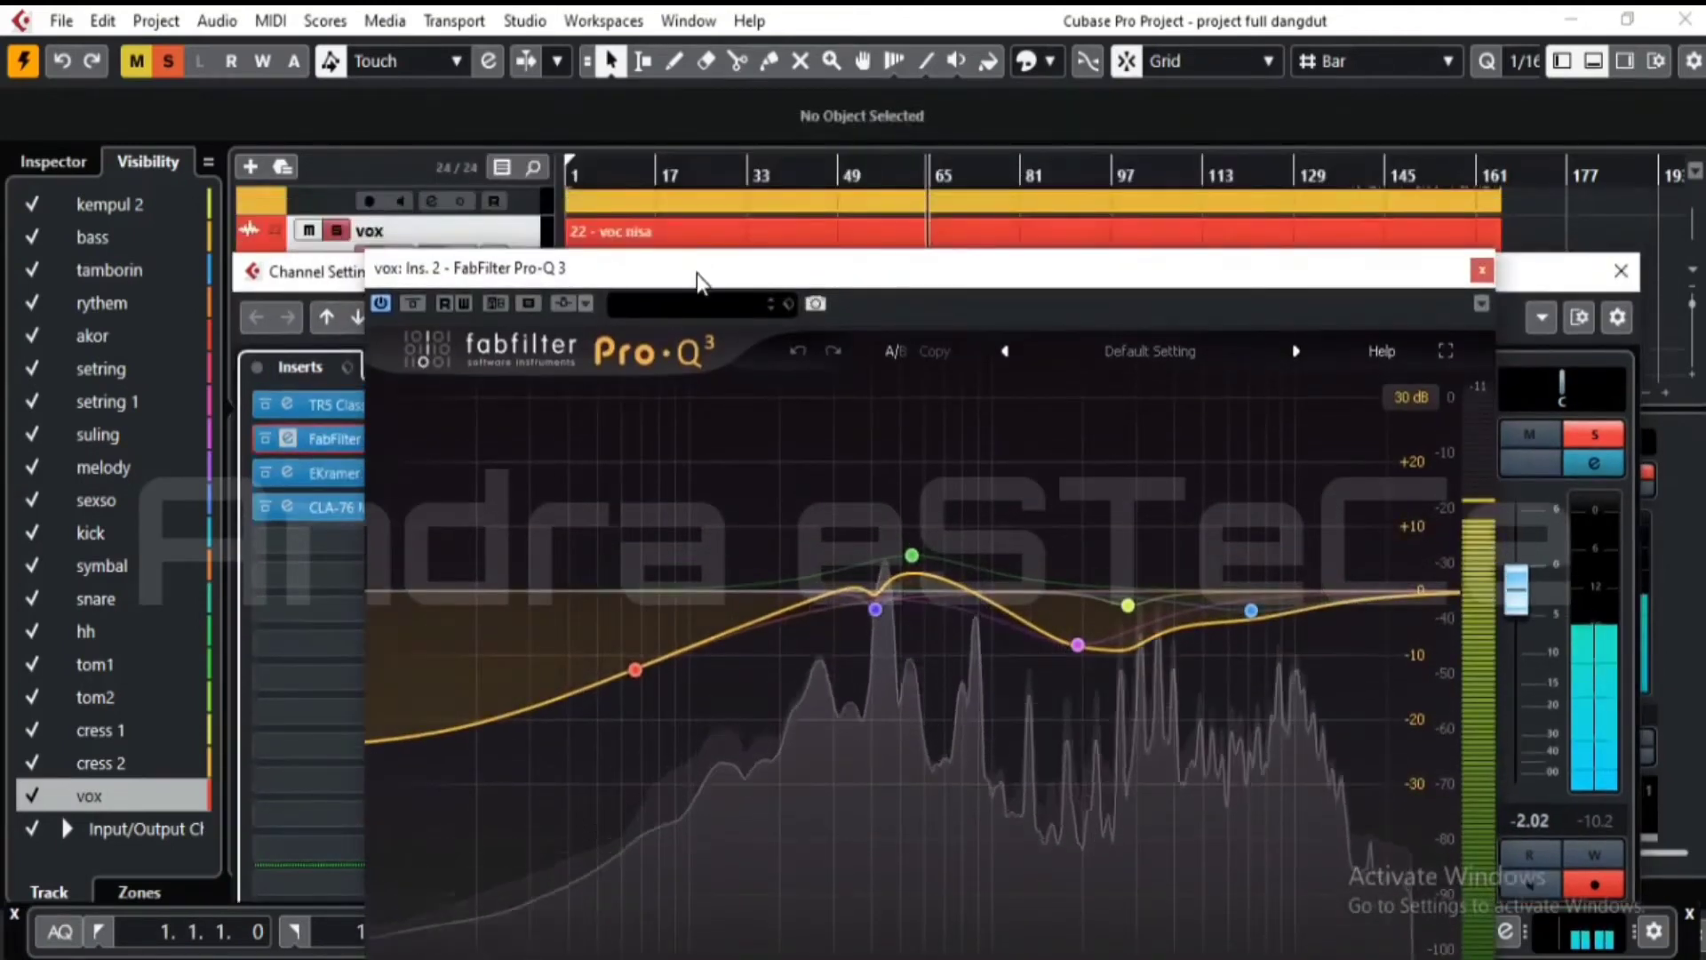
pyautogui.click(336, 230)
pyautogui.hotkey('alt', 'F3')
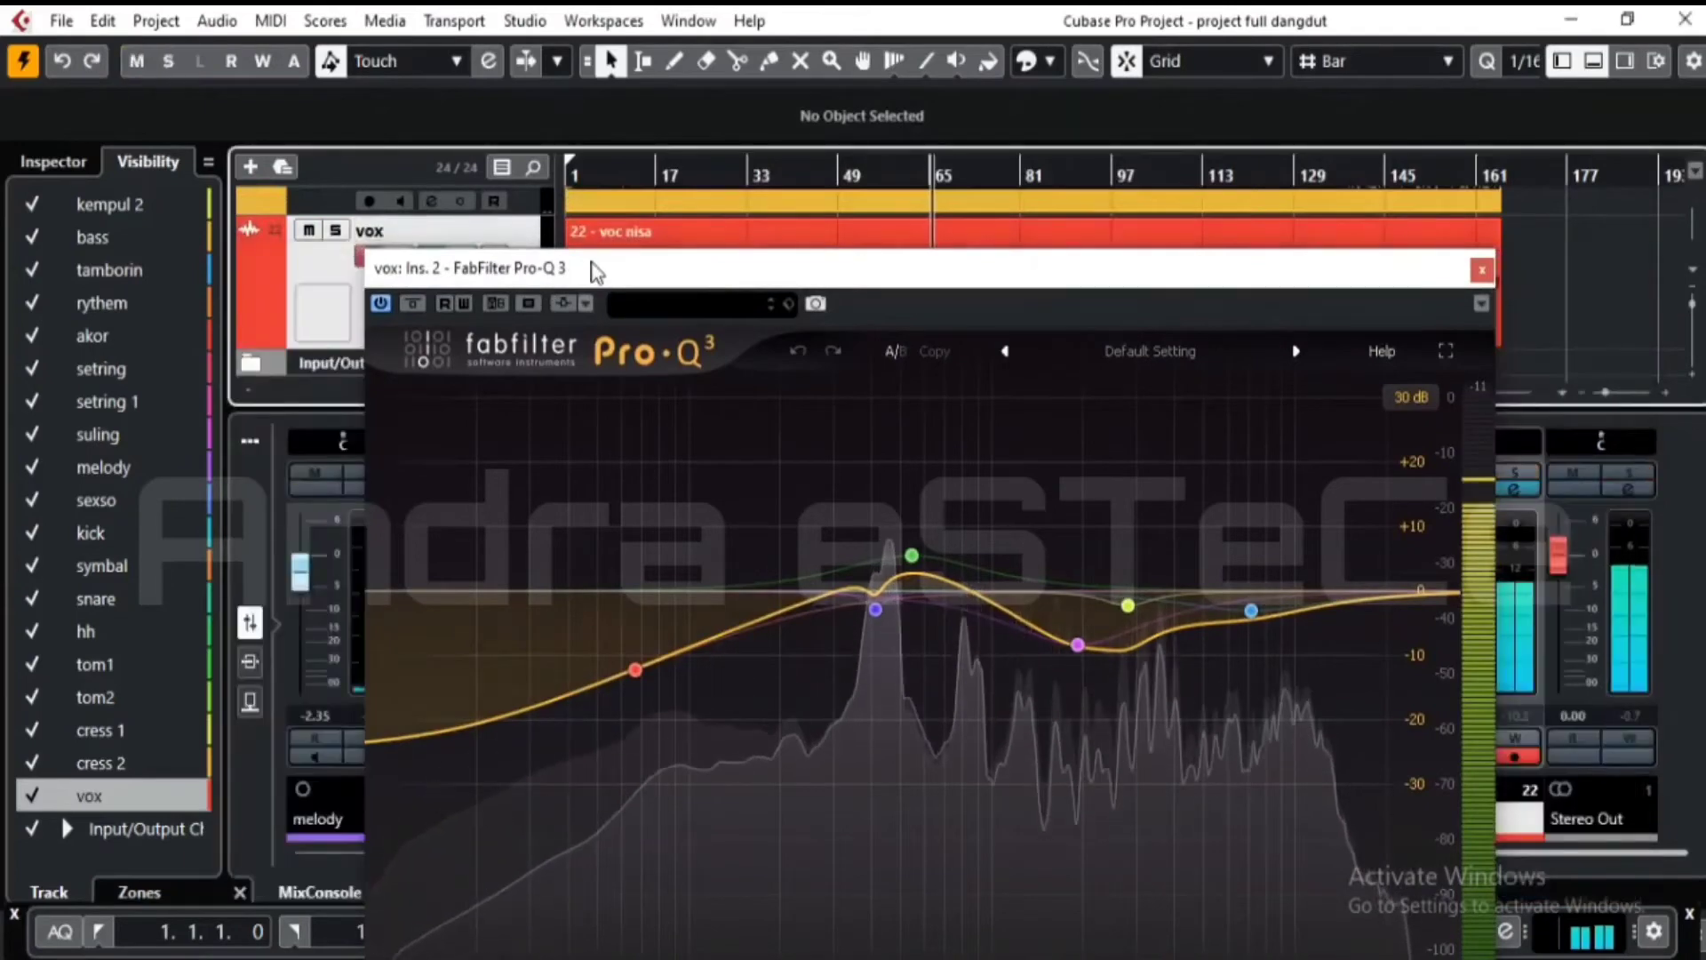
pyautogui.moveTo(591, 273); pyautogui.dragTo(569, 146)
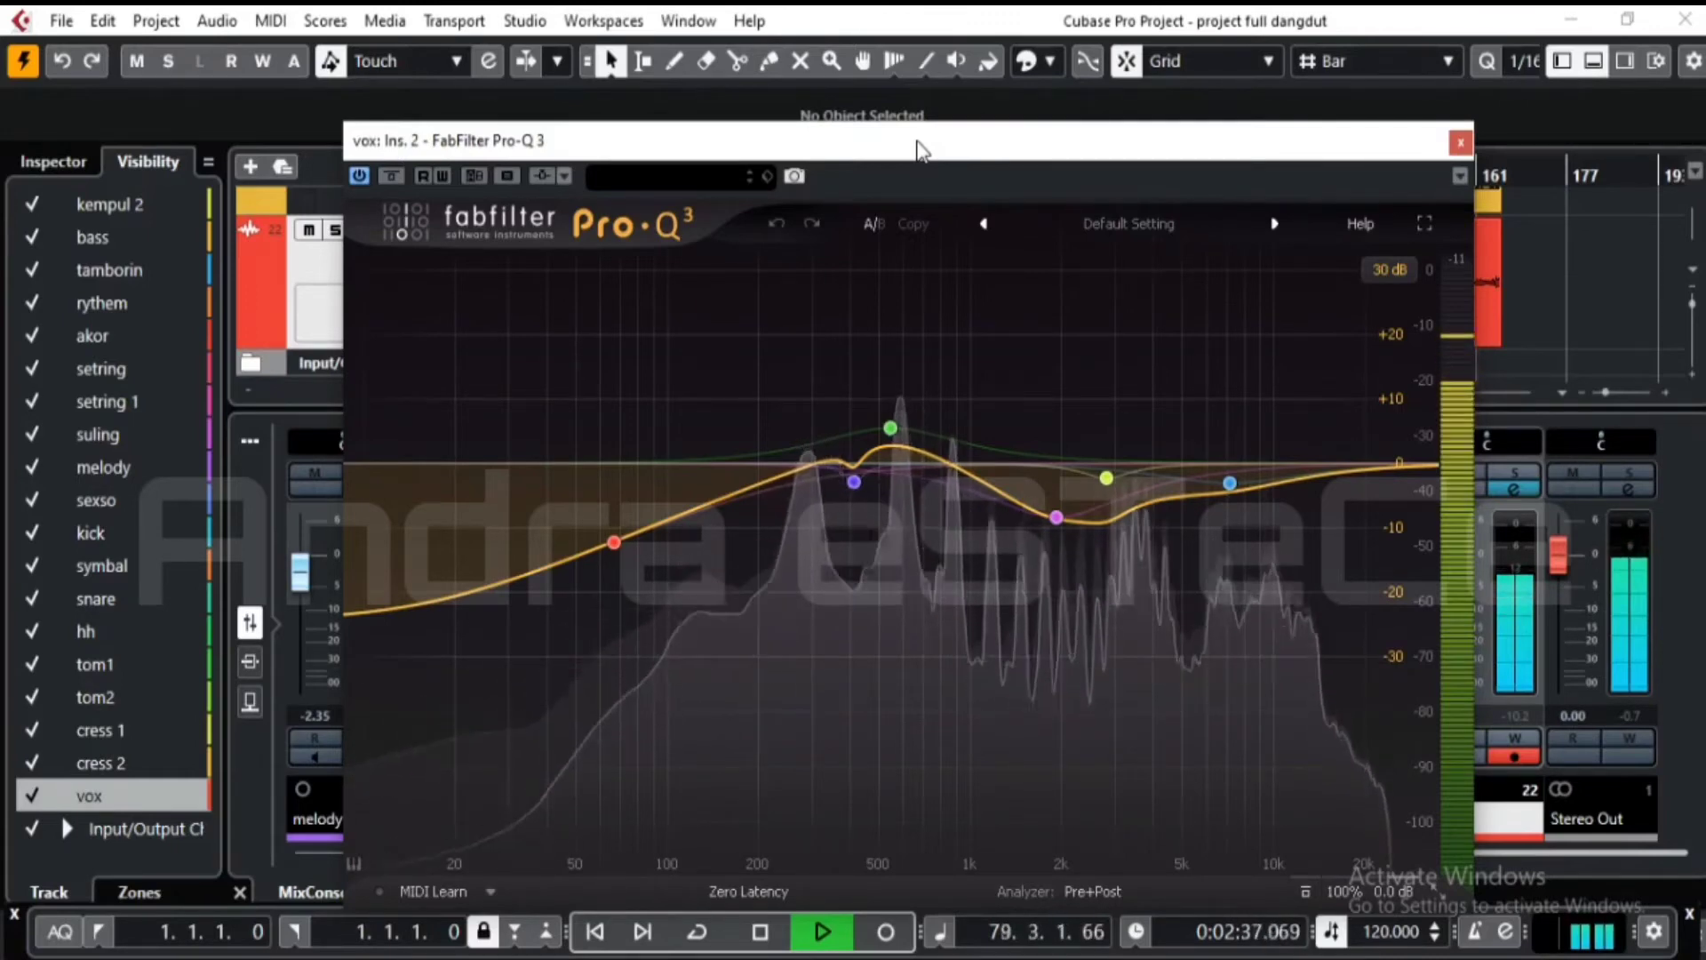
pyautogui.click(1460, 143)
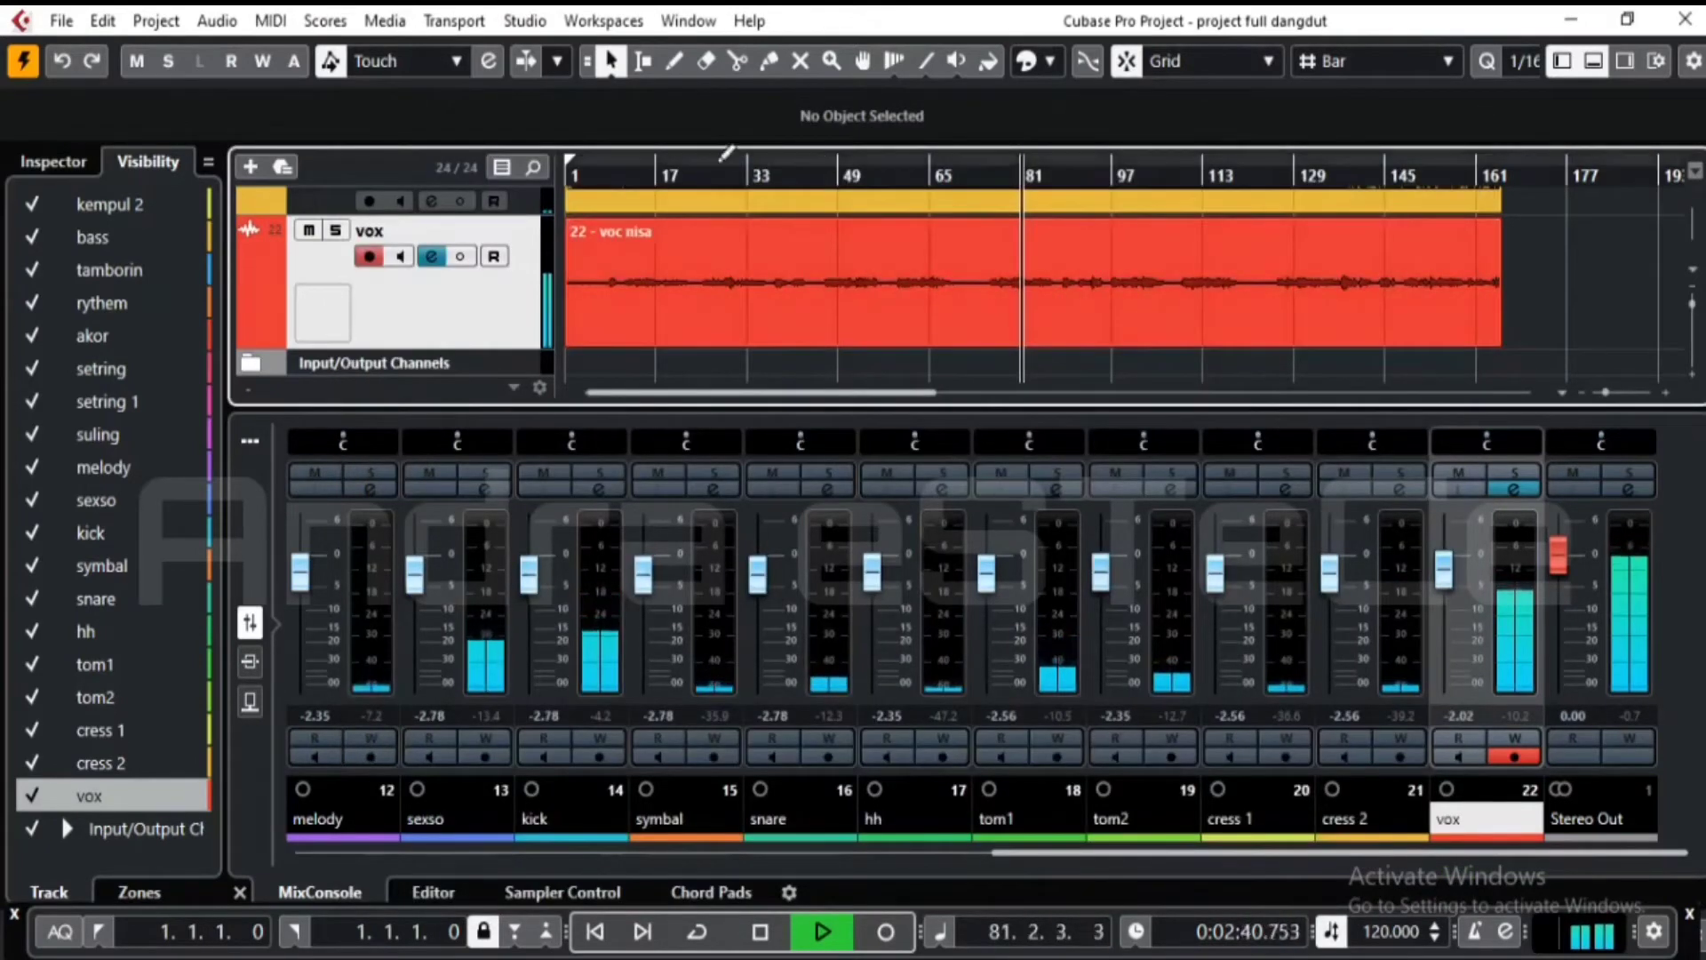
# - Replay the song from about bar 8 with vox soloed and open its FabFilter Pro-Q 3 insert
pyautogui.click(612, 174)
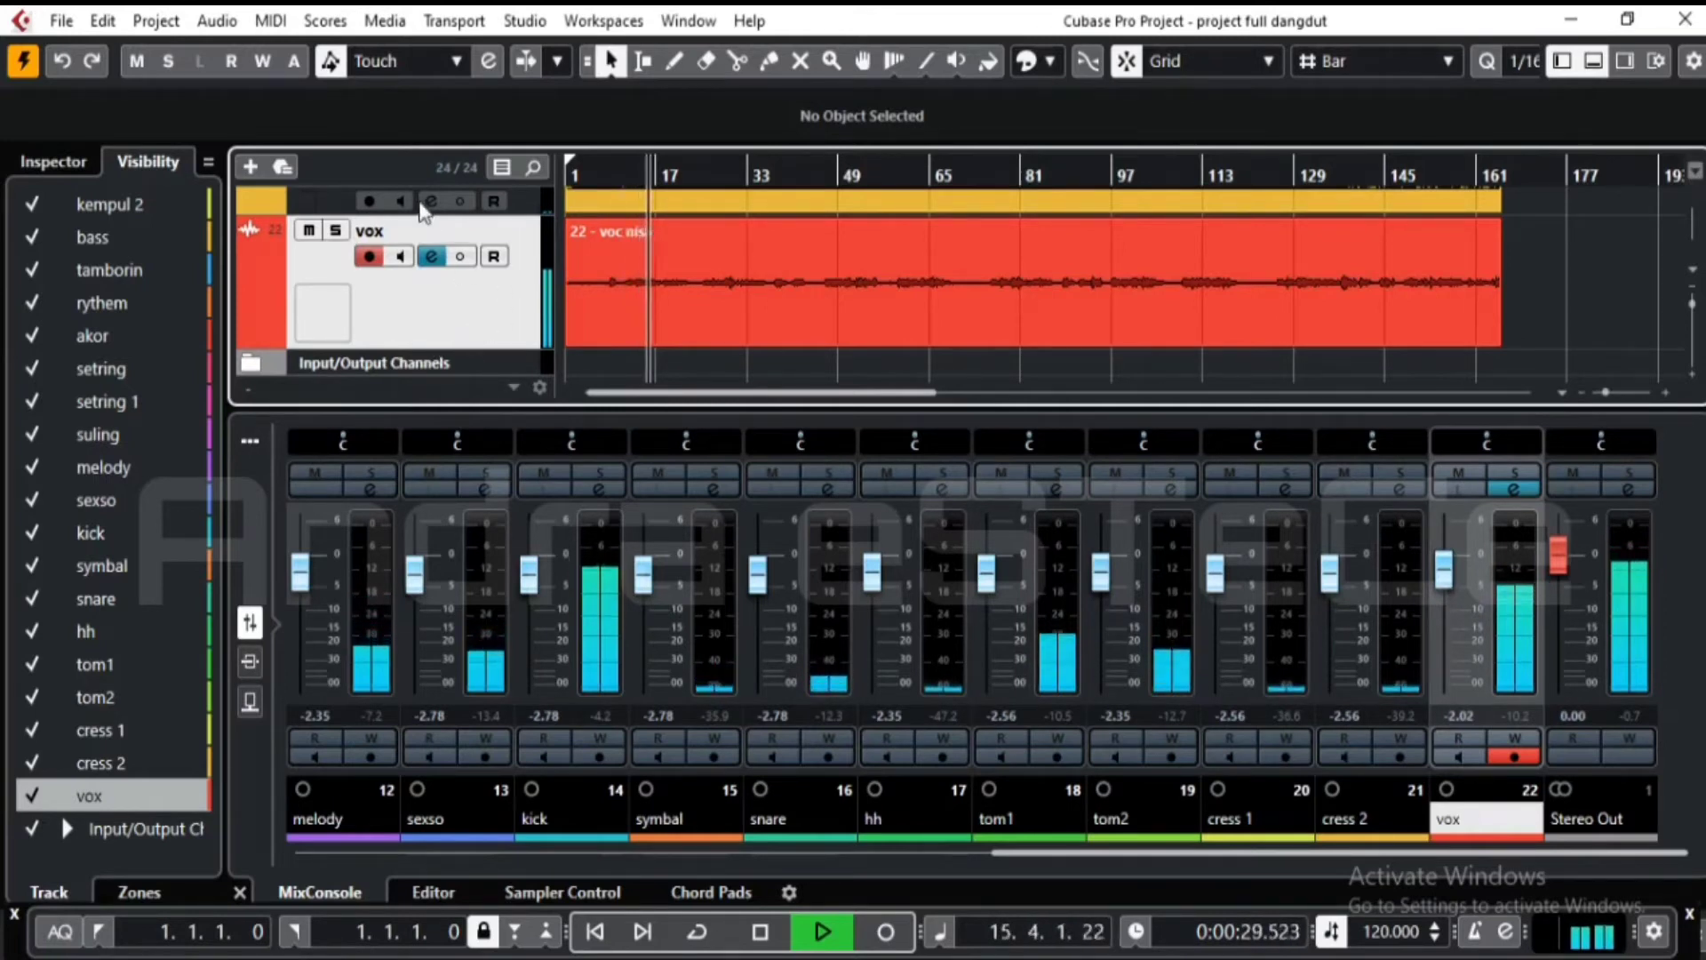
pyautogui.click(336, 231)
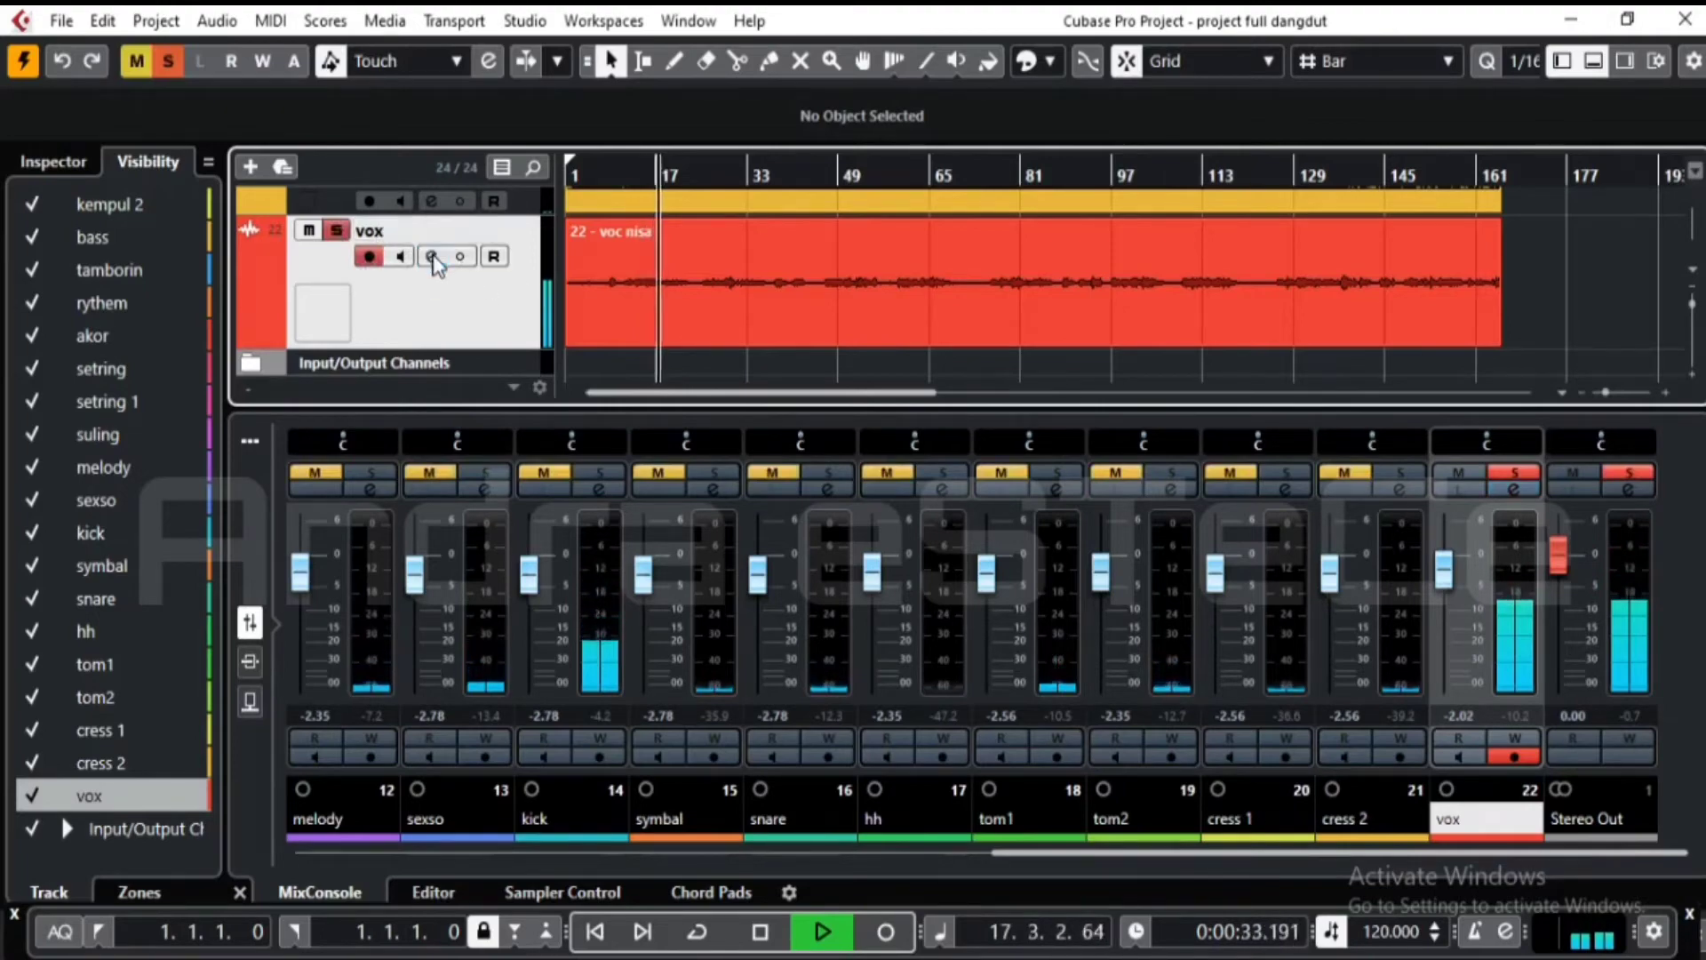
pyautogui.click(431, 257)
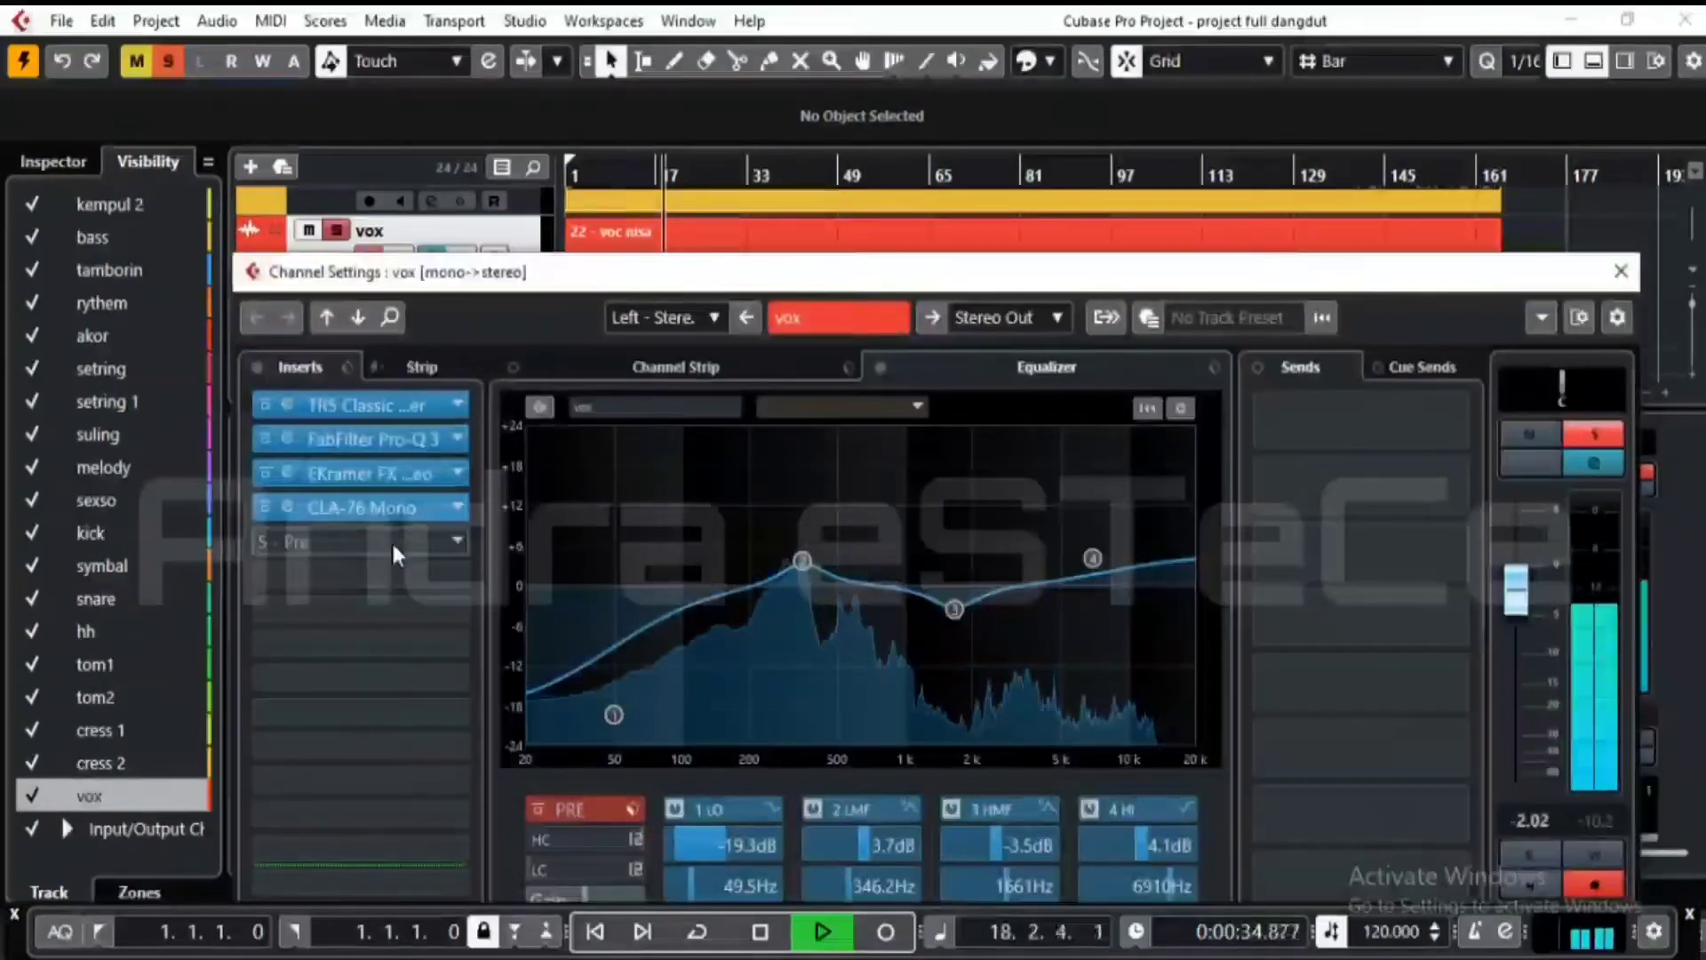
pyautogui.click(288, 439)
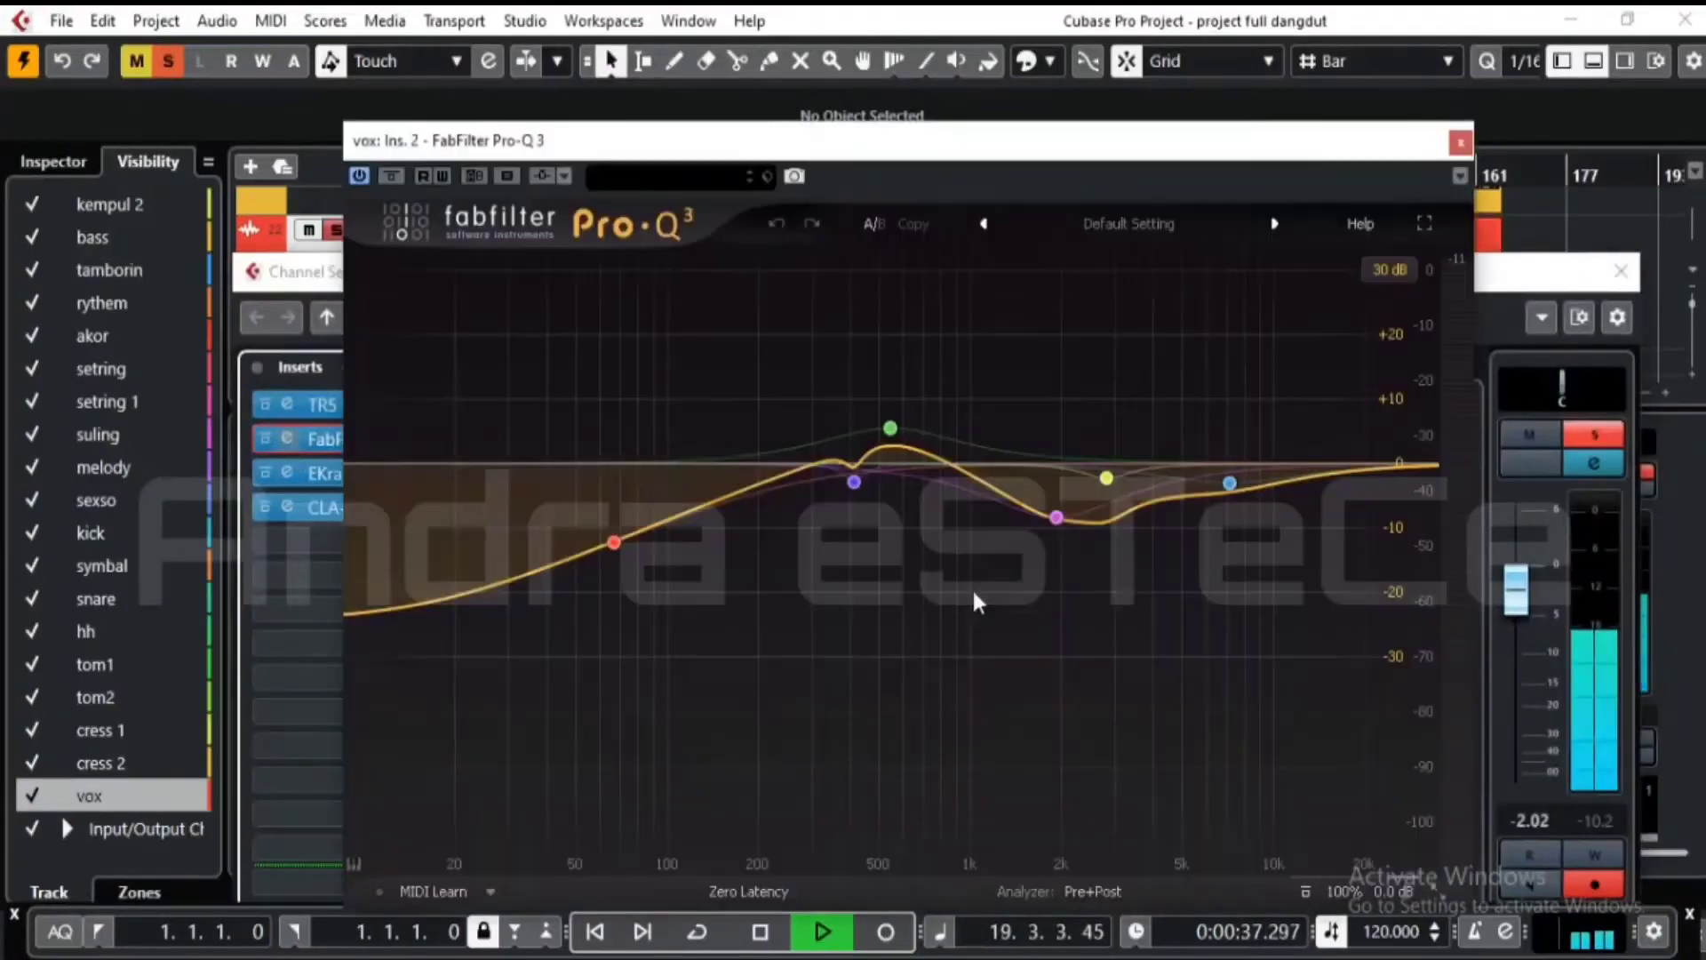
# - Raise the blue high-frequency band in Pro-Q 3 to about +10 dB, just below 8 kHz
pyautogui.moveTo(1226, 484)
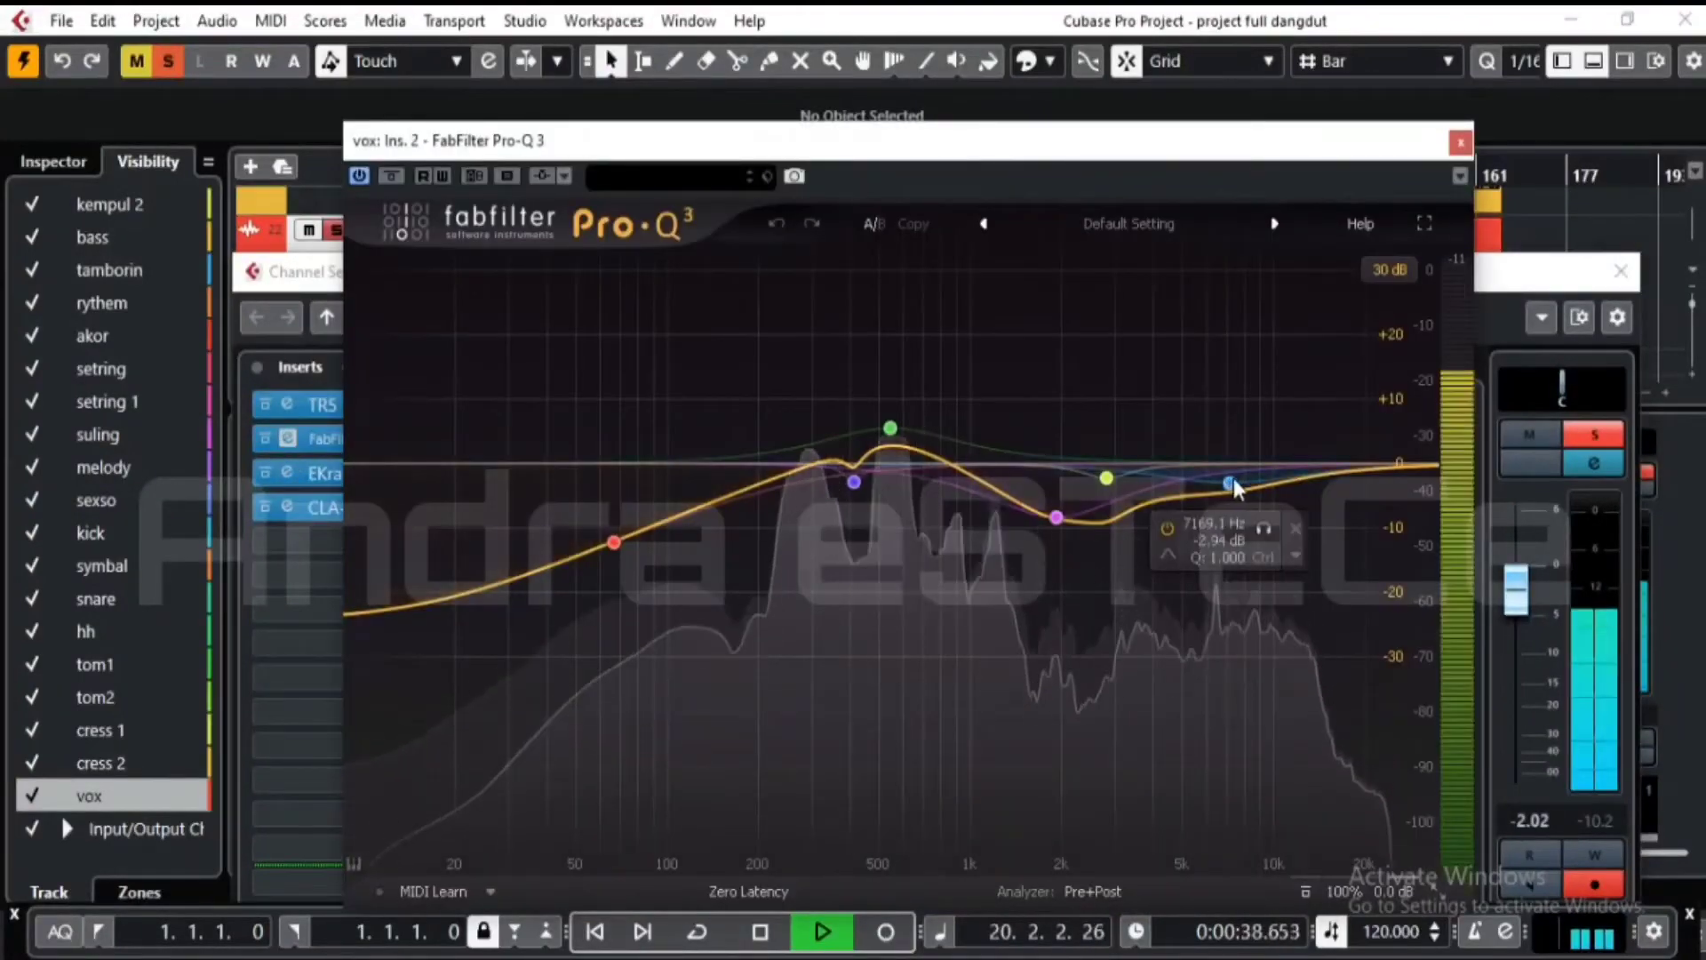
pyautogui.moveTo(1233, 457); pyautogui.dragTo(1250, 427)
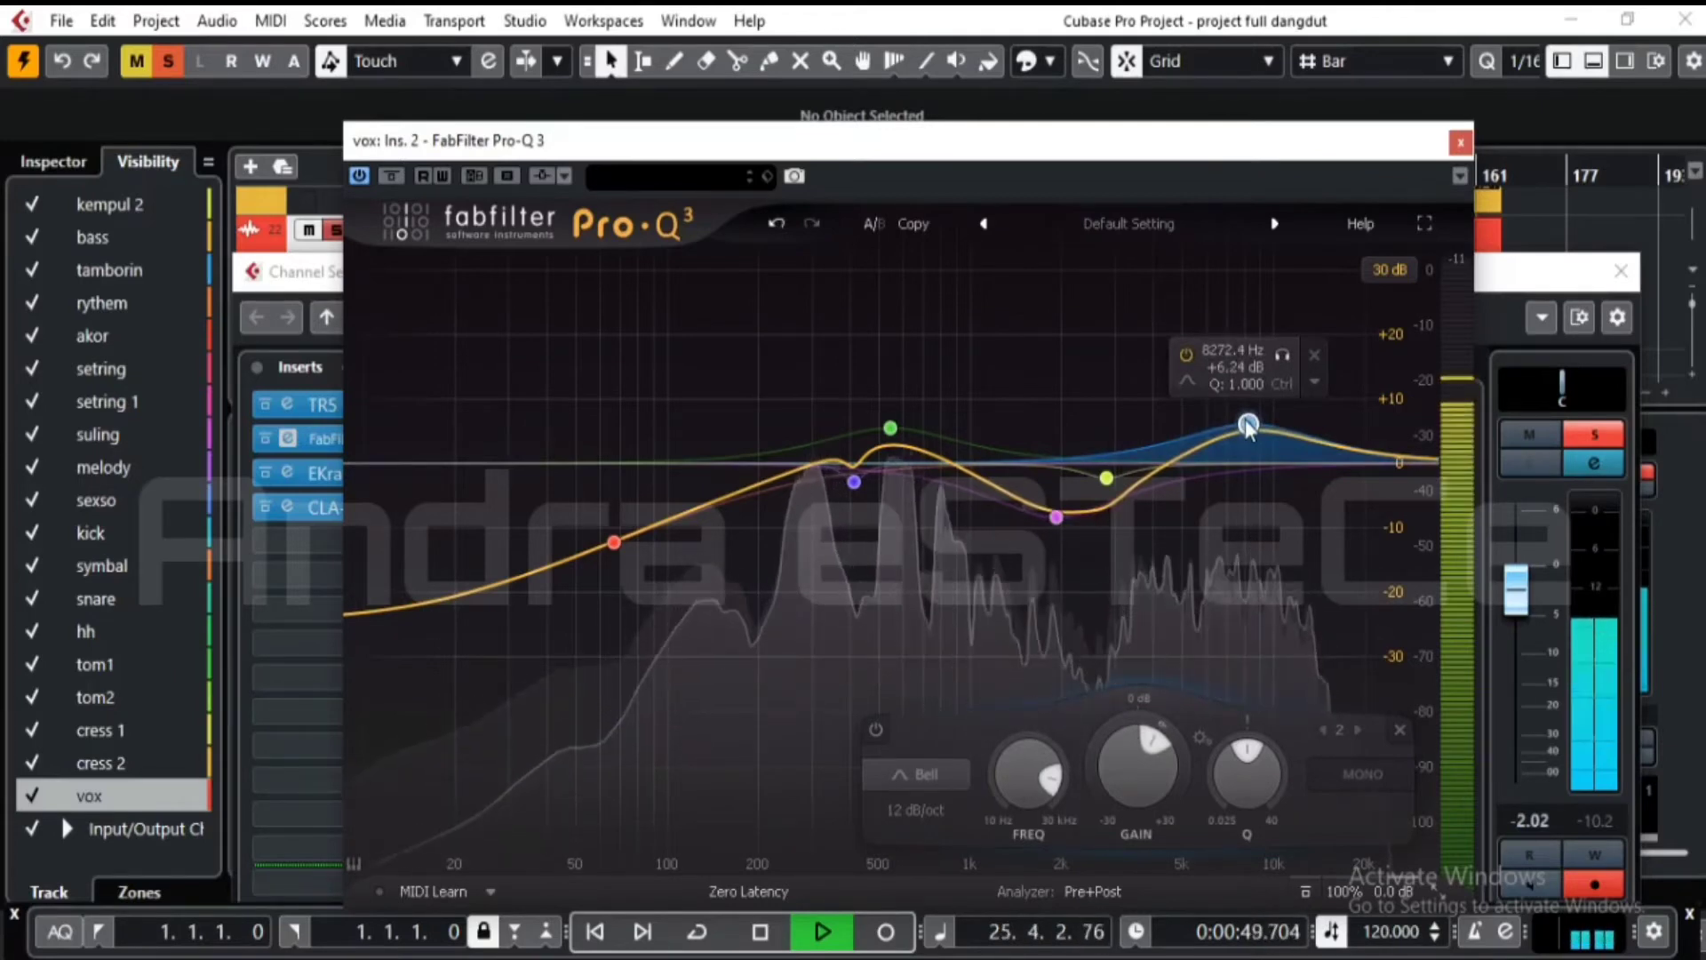
pyautogui.moveTo(1248, 425); pyautogui.dragTo(1239, 394)
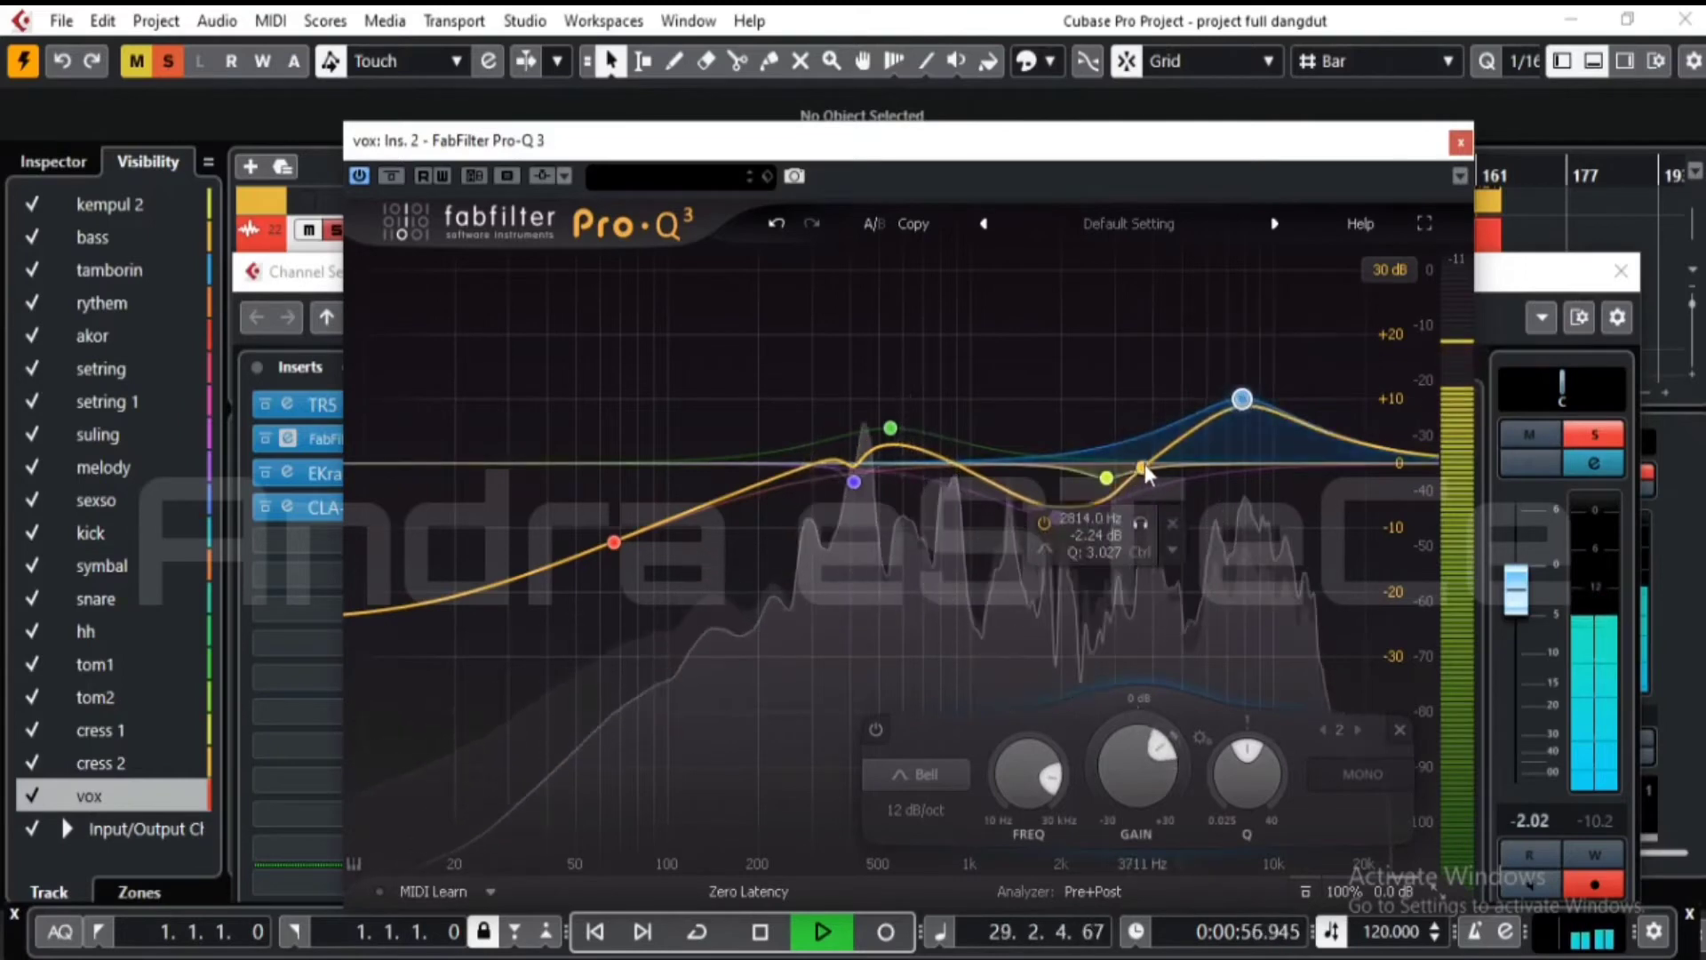
# - Add a boost of about 3.5 dB near 3.7 kHz and a narrow cut of about 5.5 dB at 691 Hz in Pro-Q 3
pyautogui.moveTo(1145, 469)
pyautogui.mouseDown()
pyautogui.moveTo(1139, 393)
pyautogui.moveTo(1048, 393)
pyautogui.moveTo(1134, 416)
pyautogui.moveTo(1048, 438)
pyautogui.moveTo(1071, 534)
pyautogui.moveTo(1074, 377)
pyautogui.moveTo(1066, 362)
pyautogui.moveTo(1013, 382)
pyautogui.moveTo(1113, 414)
pyautogui.moveTo(1149, 448)
pyautogui.mouseUp()
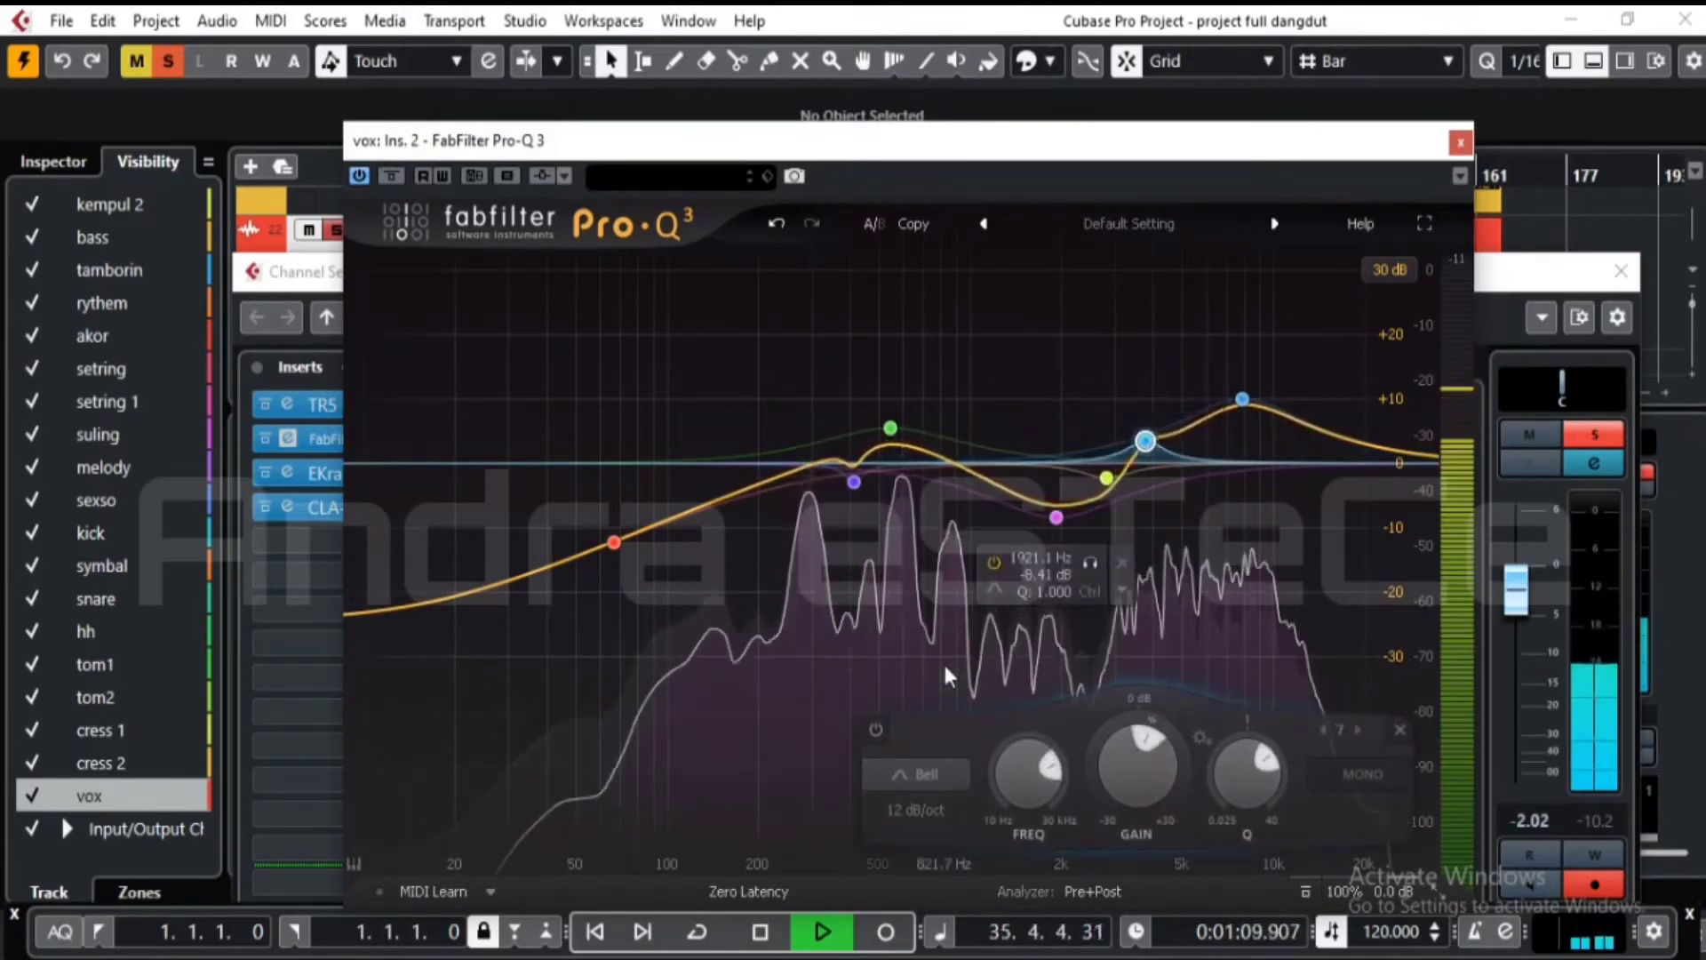
pyautogui.moveTo(941, 661)
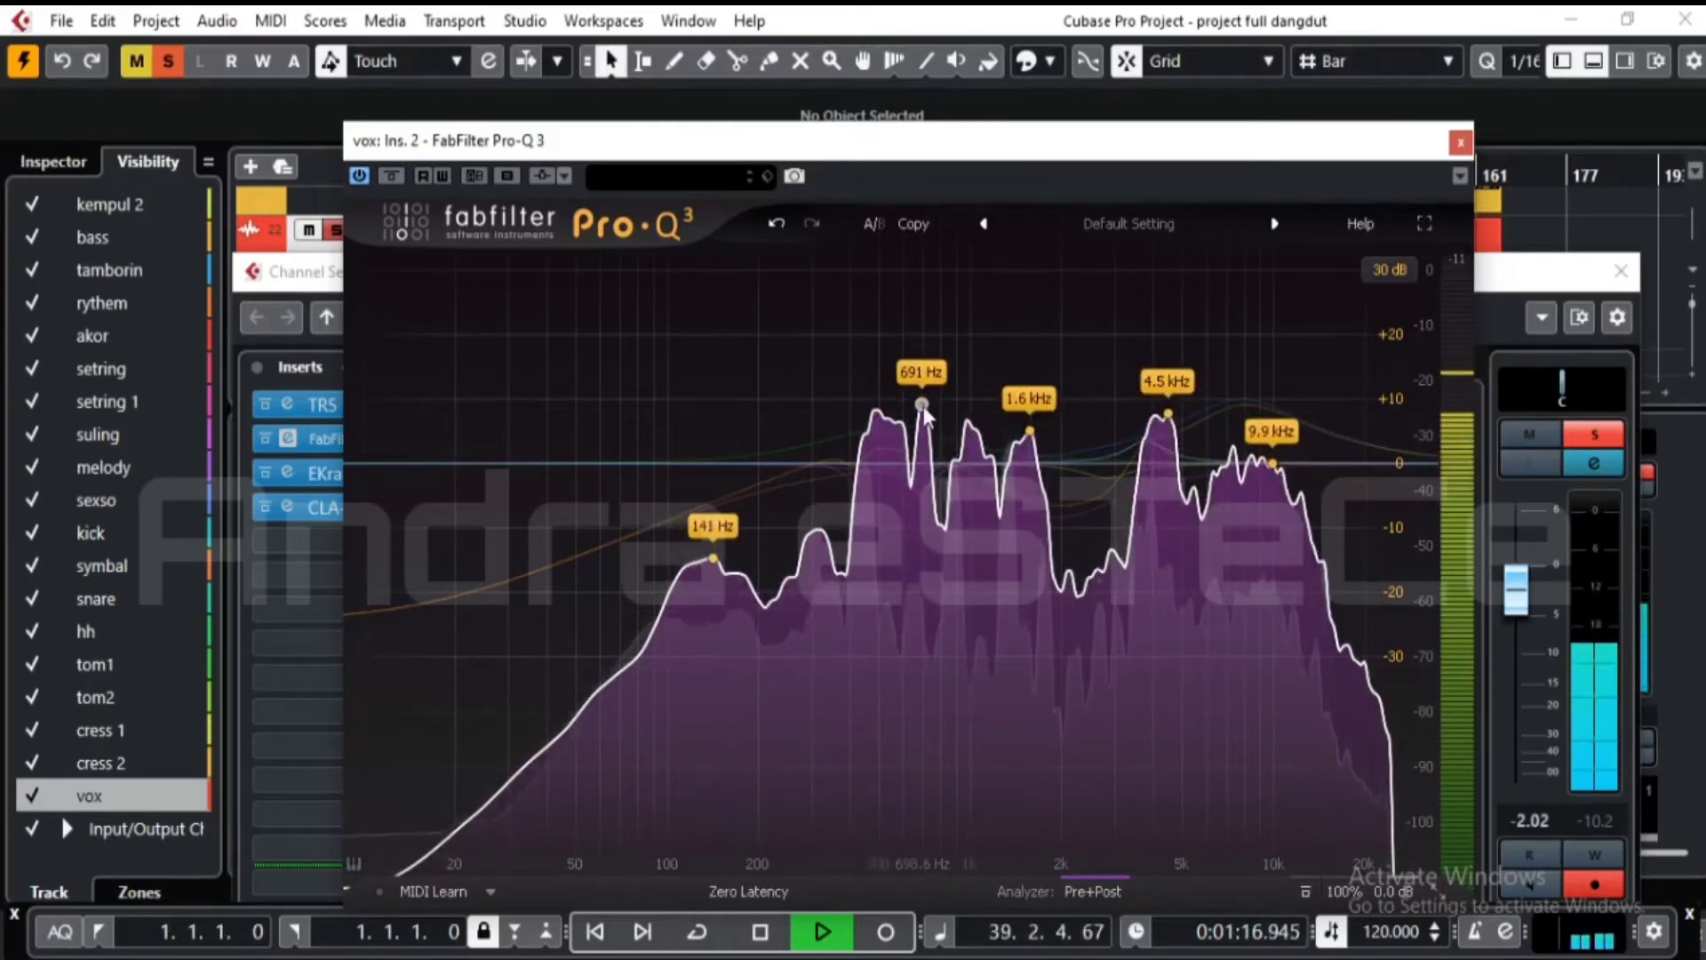
pyautogui.moveTo(922, 378); pyautogui.dragTo(924, 407)
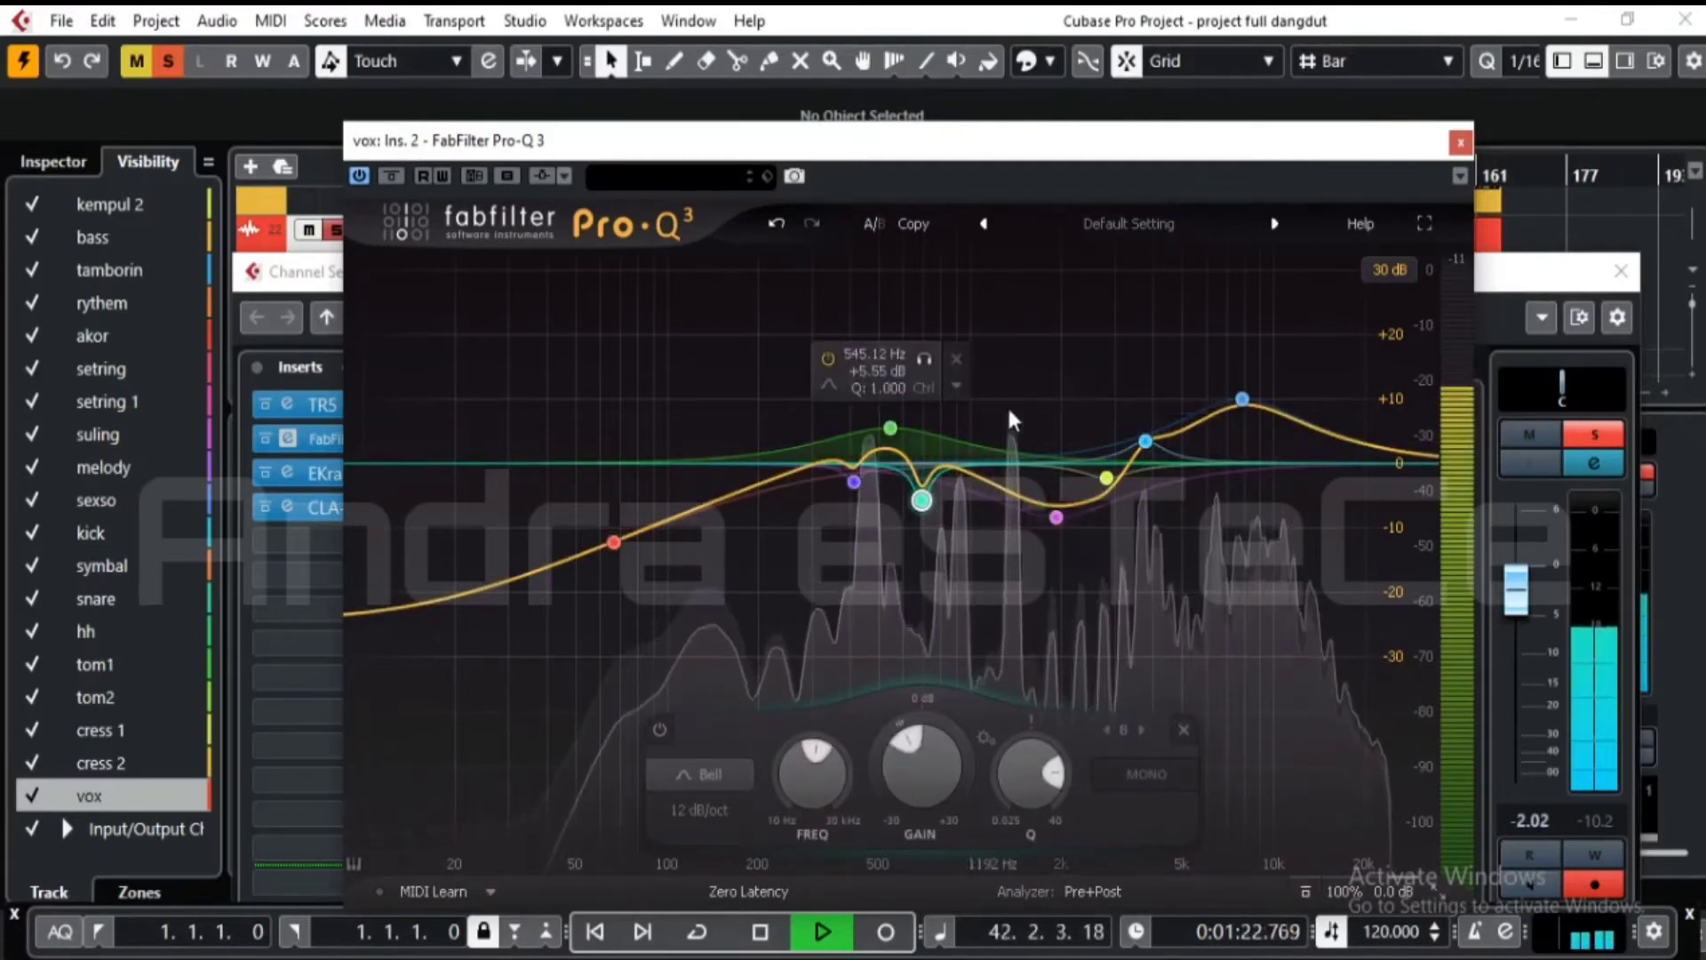
pyautogui.click(1459, 142)
# - Unsolo vox and reopen its channel settings, placing the window so the inserts and EQ bands are fully in view
pyautogui.click(336, 232)
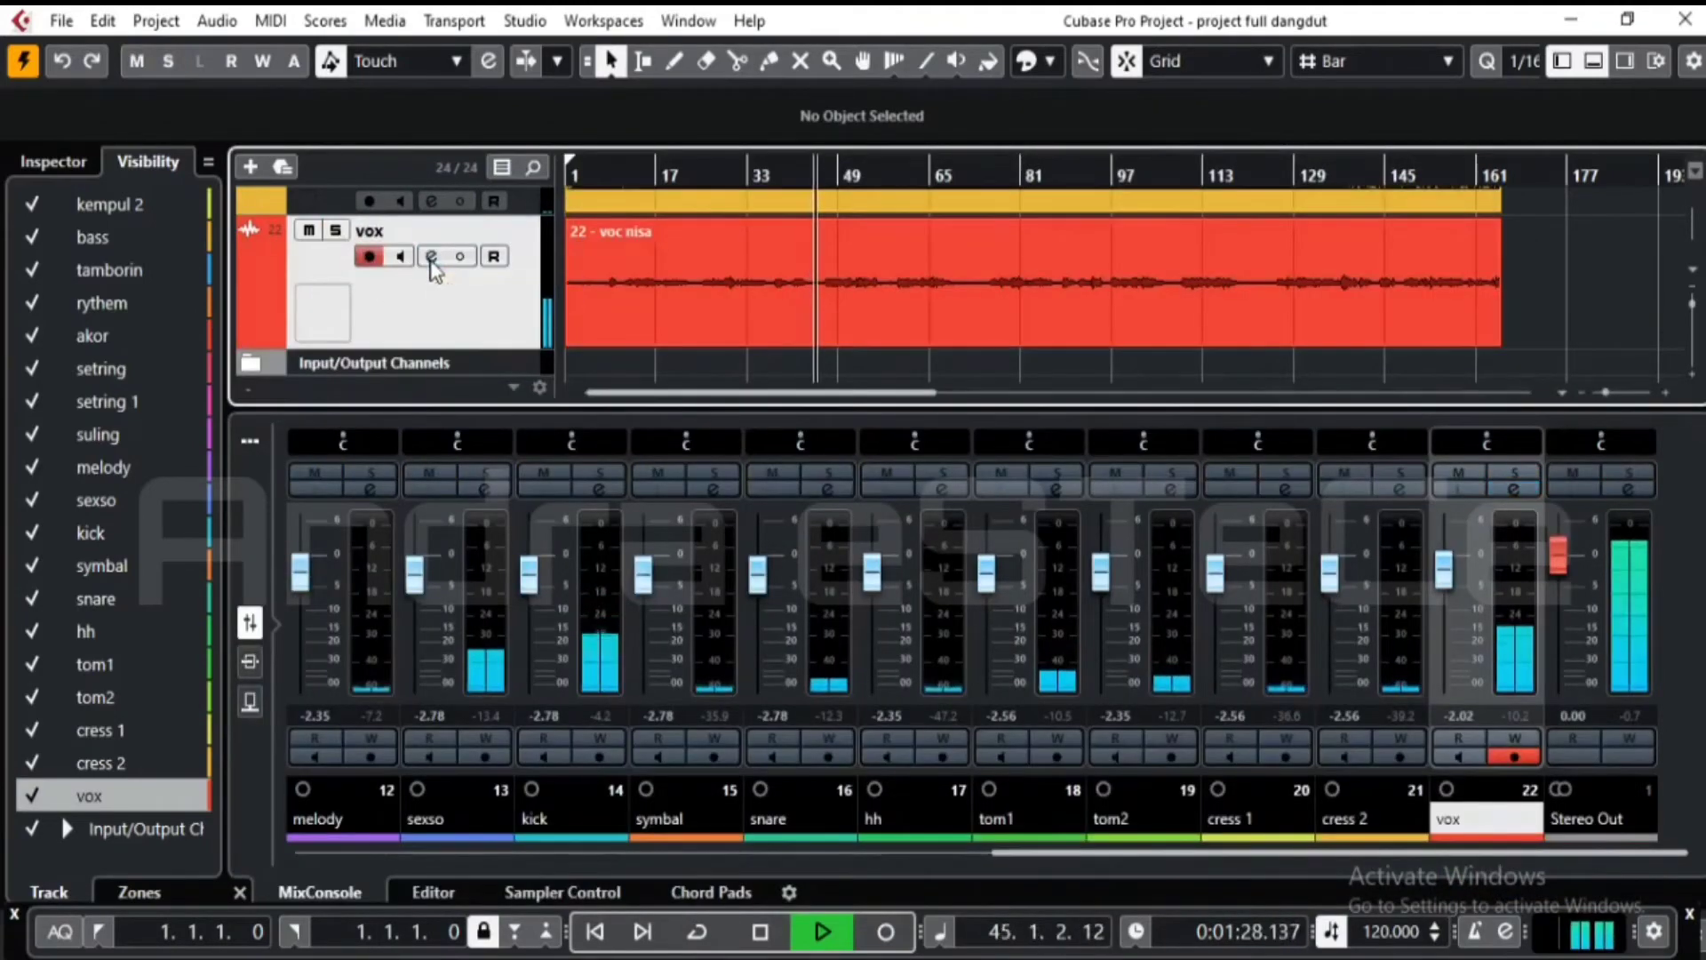
pyautogui.click(432, 258)
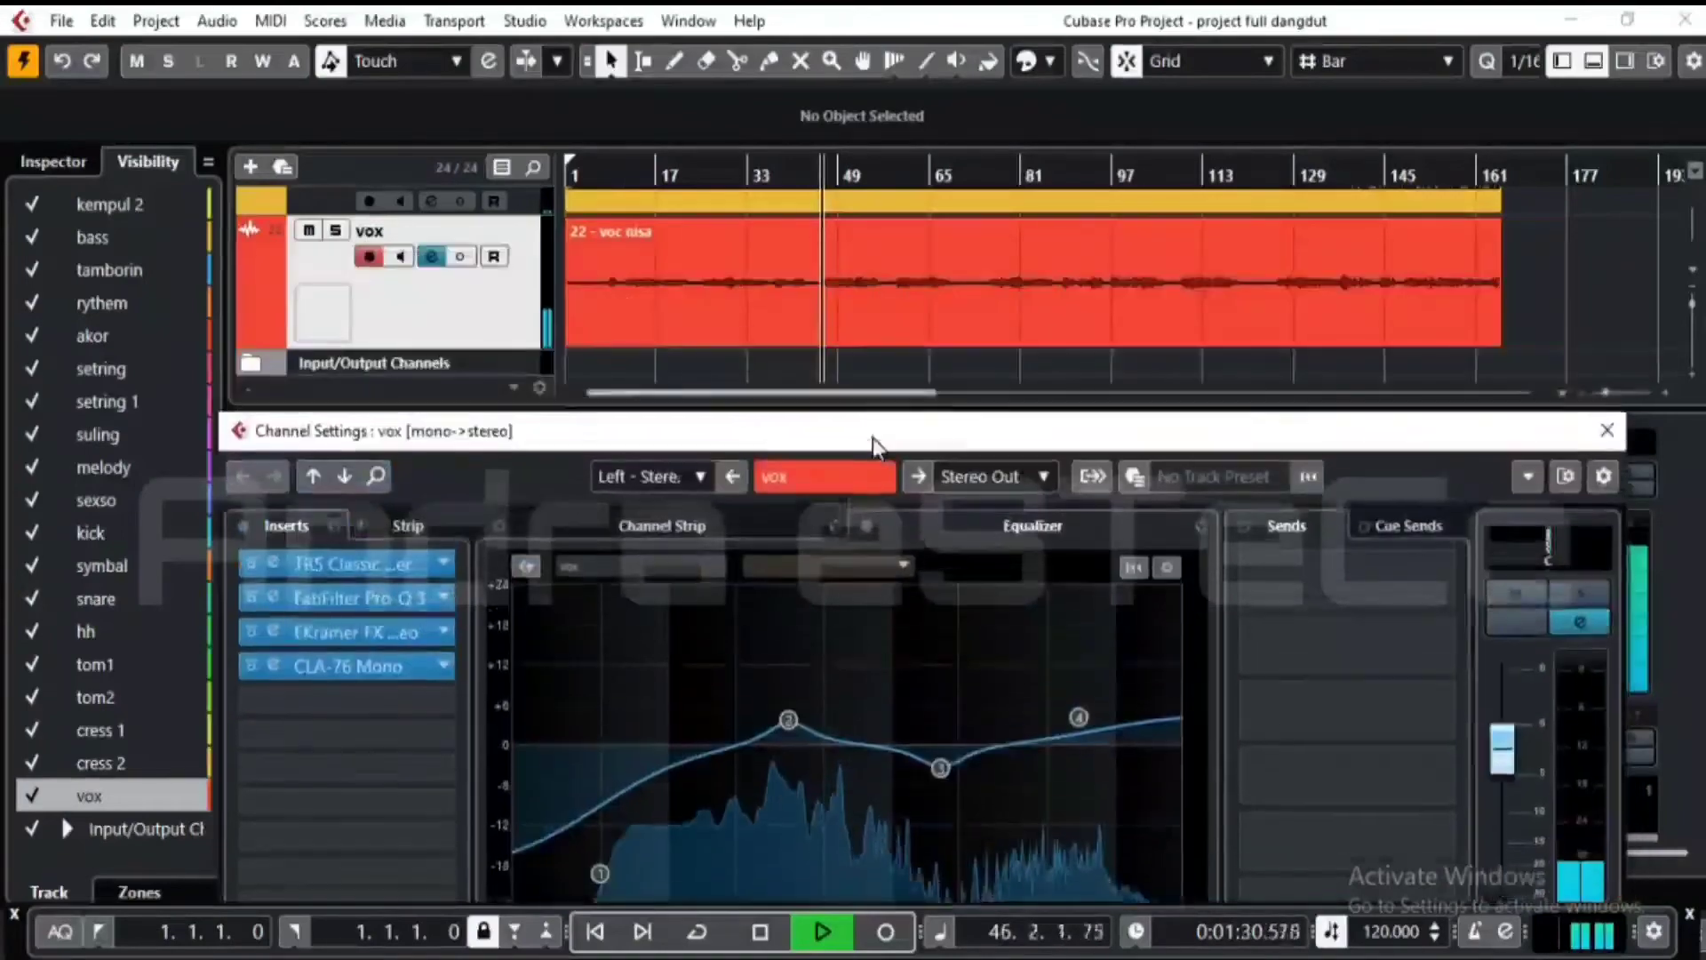
pyautogui.moveTo(874, 442); pyautogui.dragTo(871, 211)
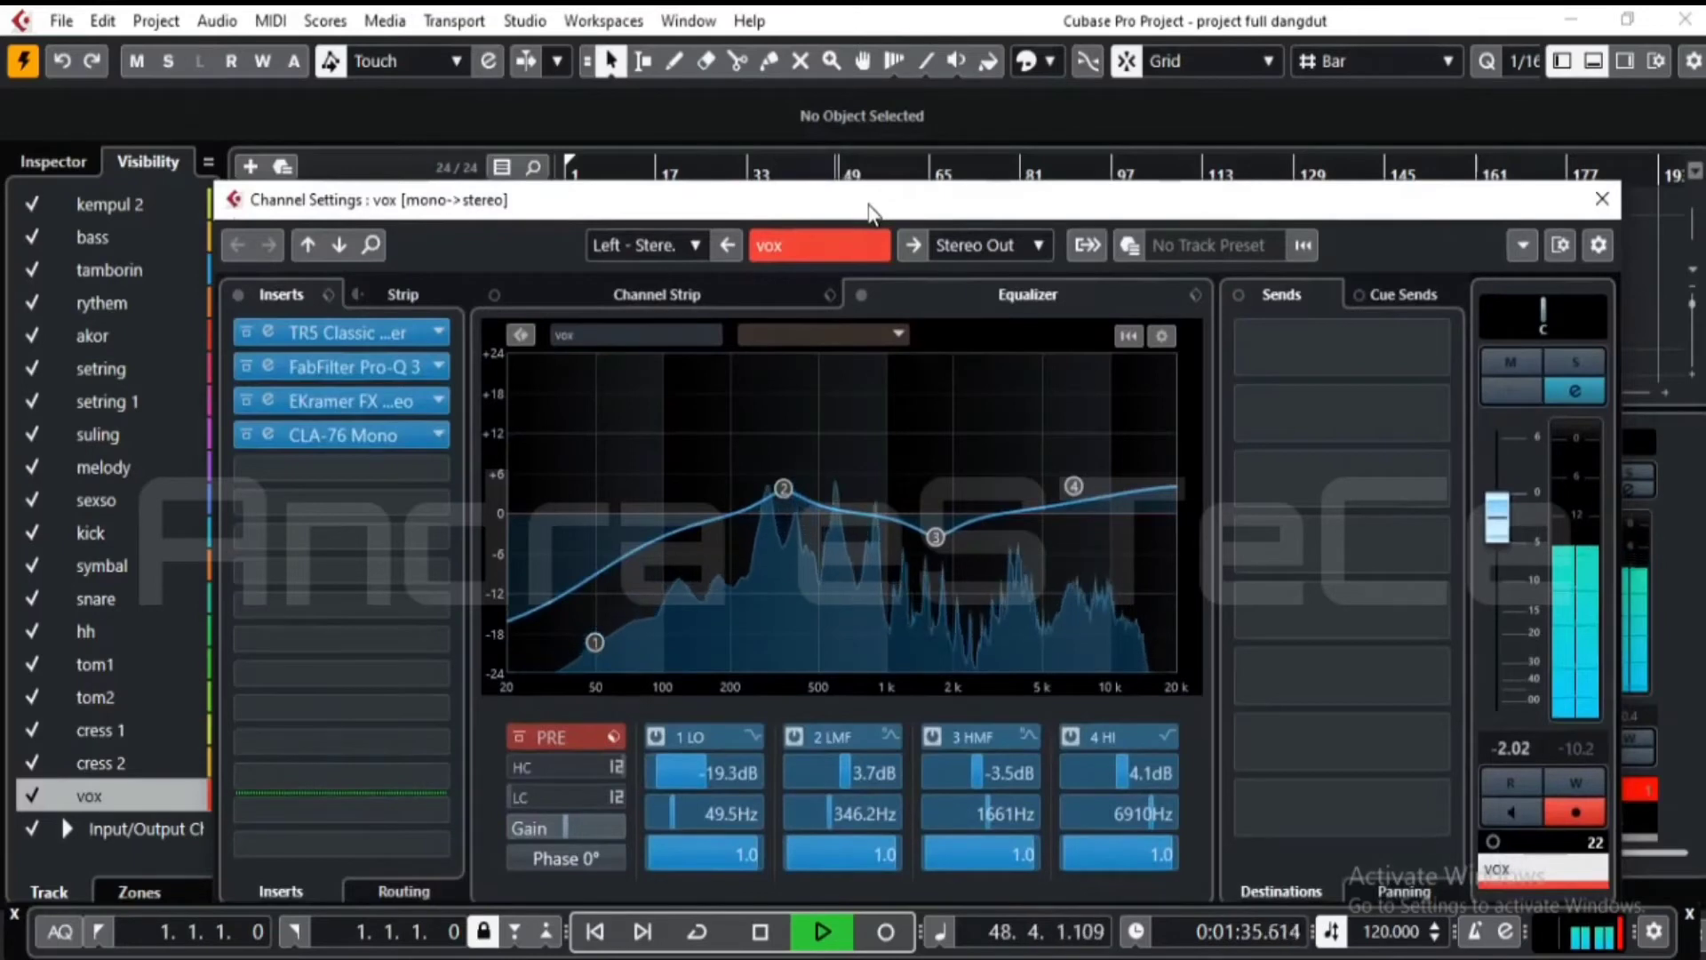
# - Compare vox in the mix with EKramer FX bypassed and active, and check the effect's settings
pyautogui.click(245, 409)
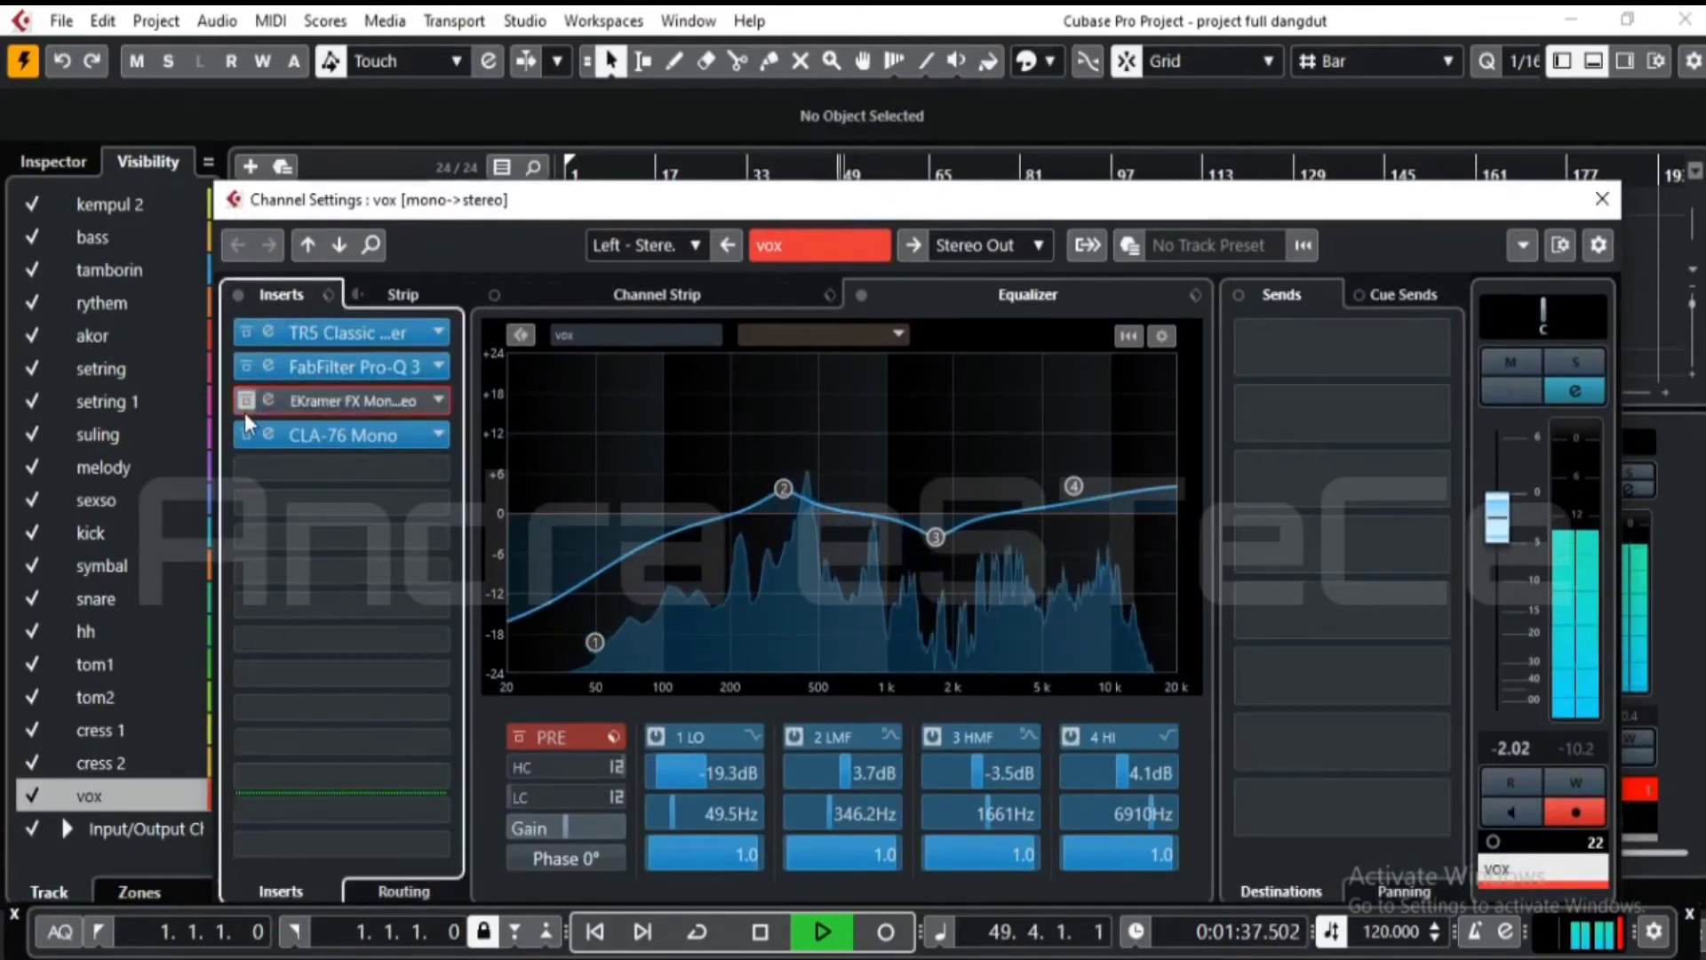
pyautogui.click(243, 403)
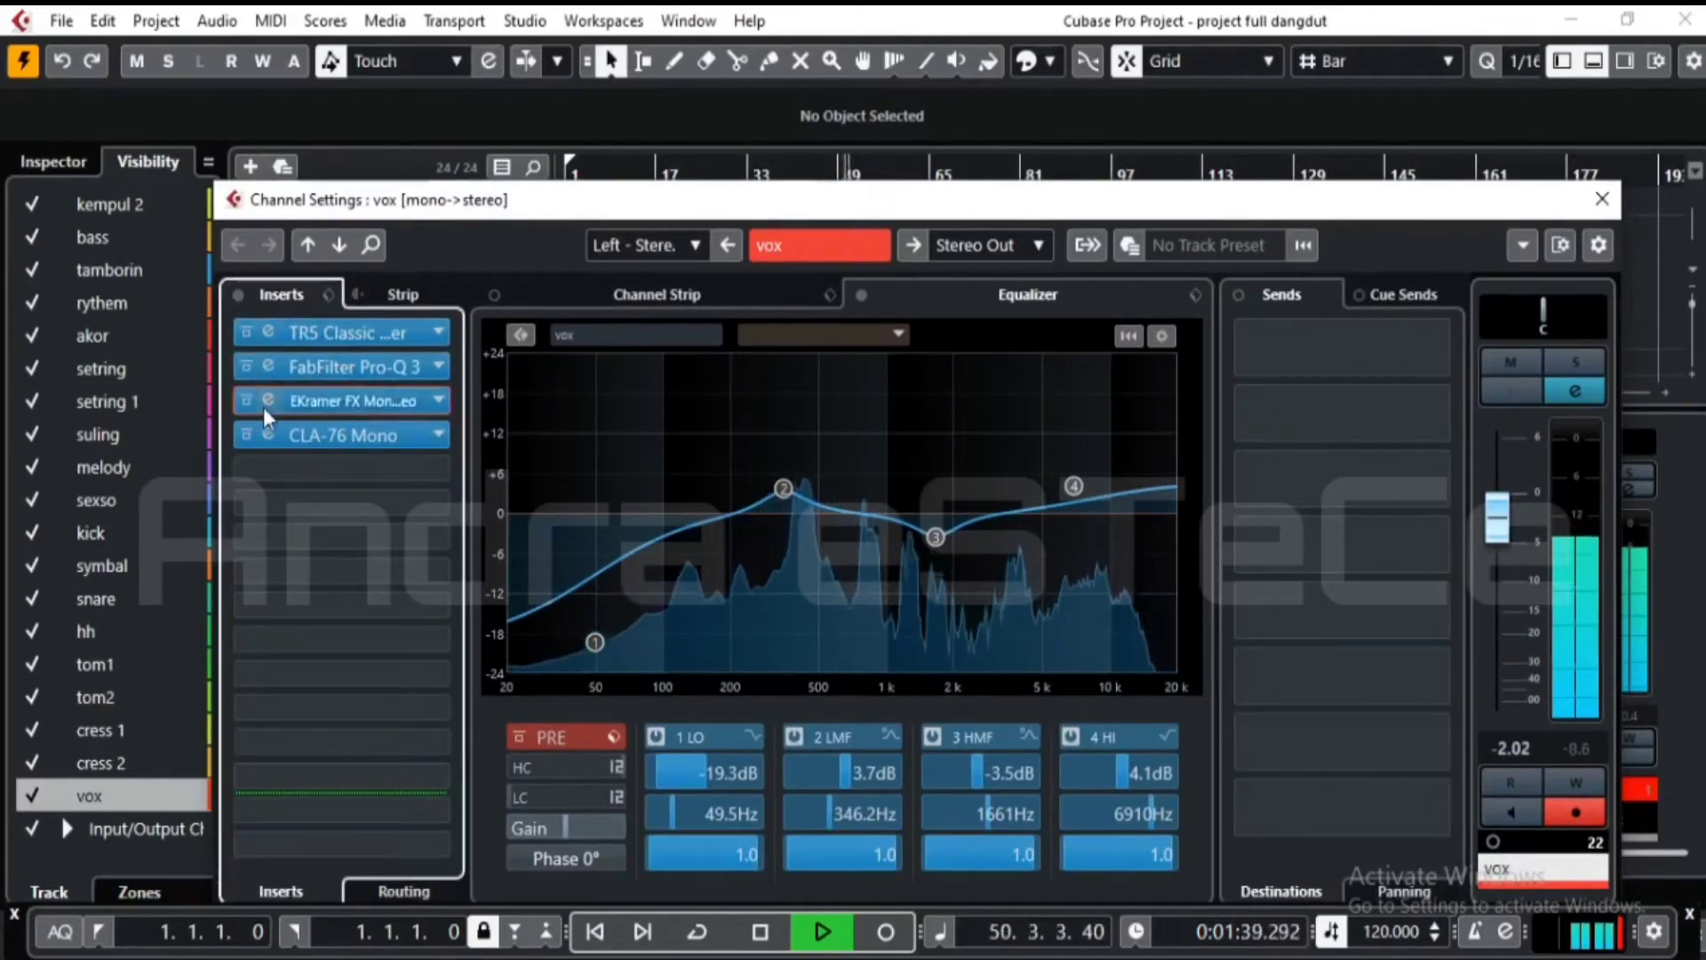
pyautogui.click(265, 404)
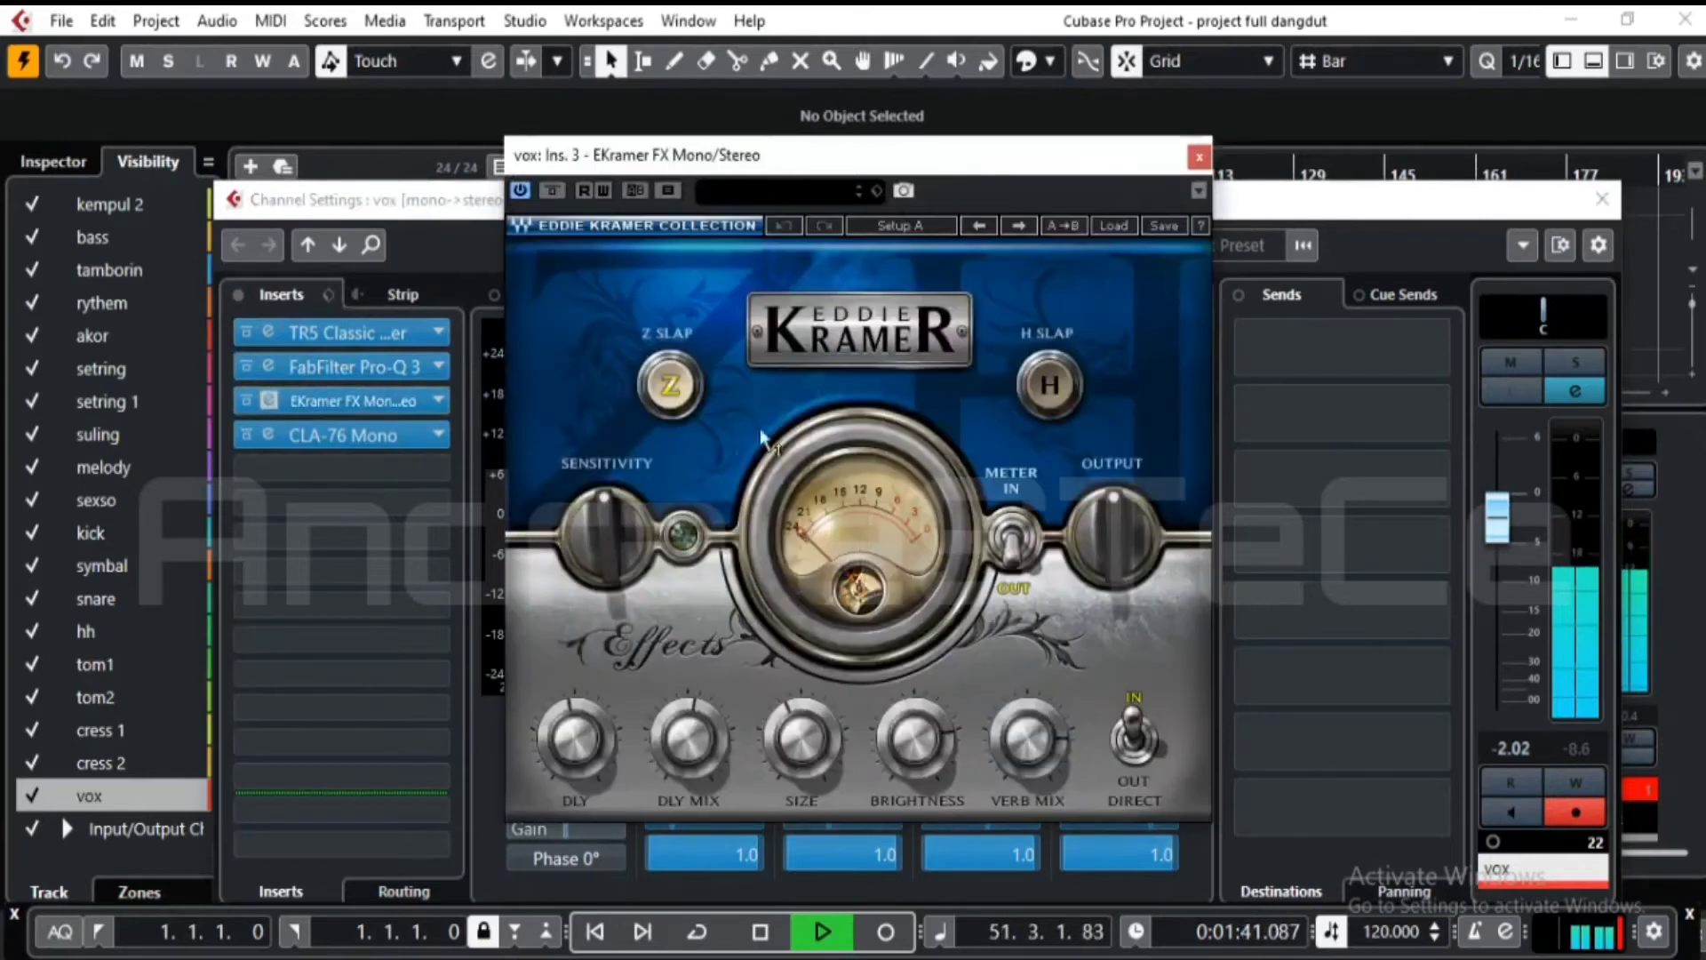
pyautogui.click(1198, 160)
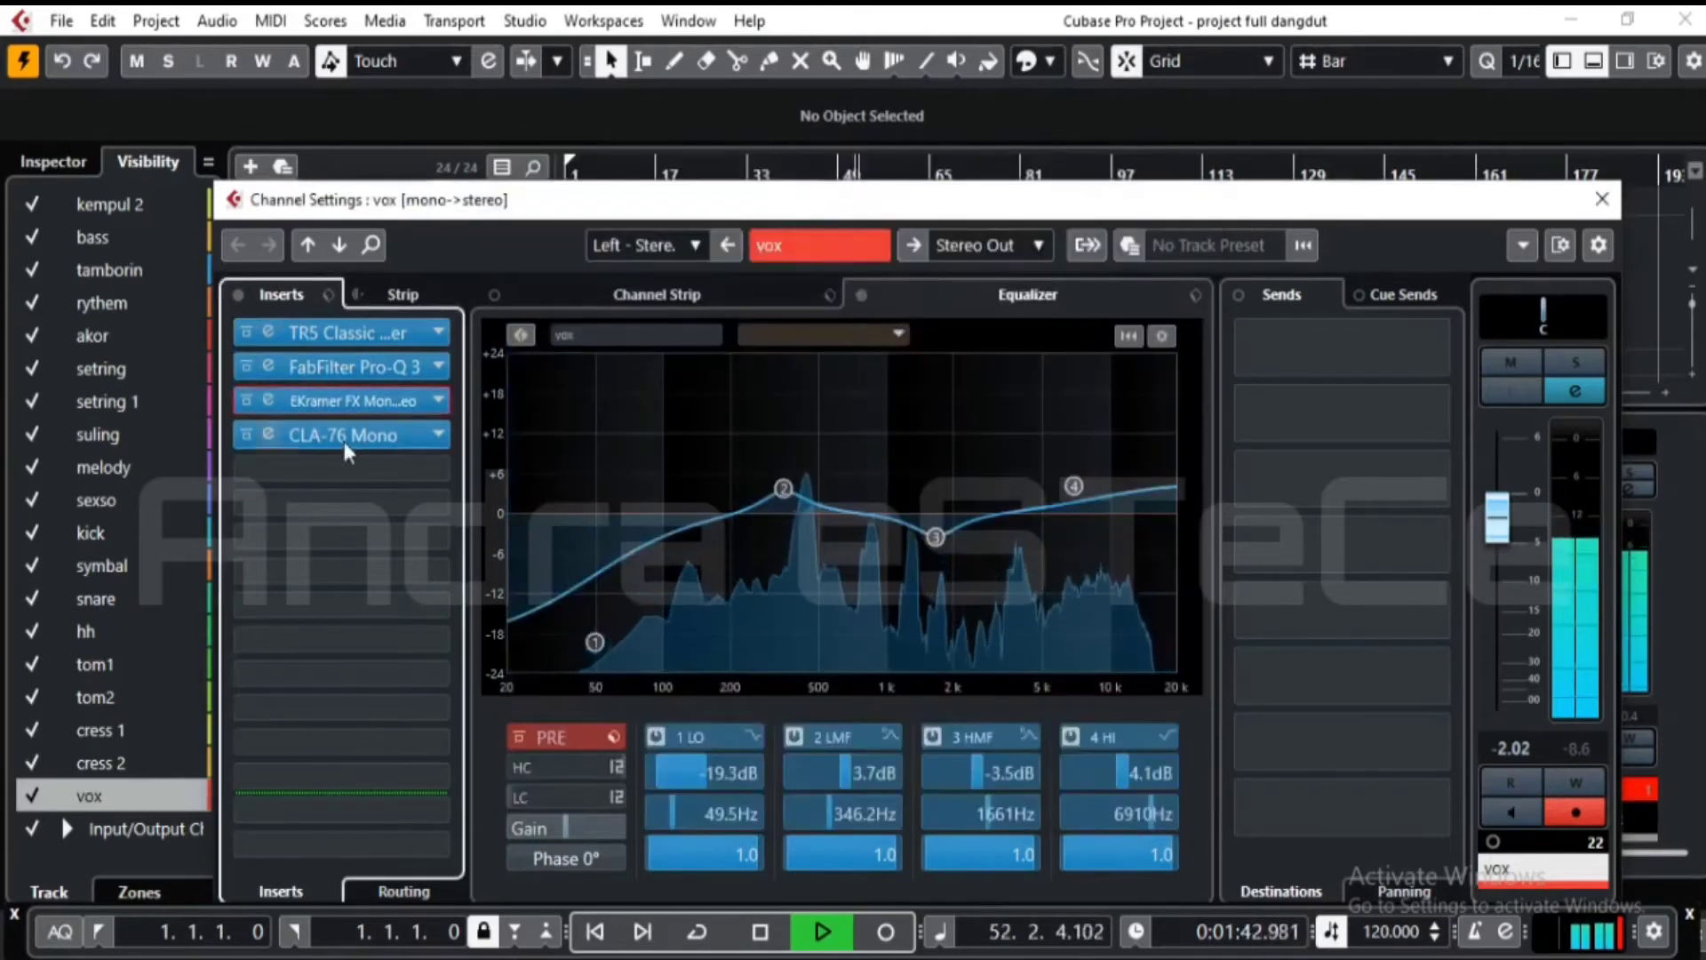
# - Lower the 7.9 kHz Pro-Q 3 band on vox to about +7.3 dB and set its channel EQ band 3 to -1.2 dB at 1618 Hz
pyautogui.doubleClick(265, 365)
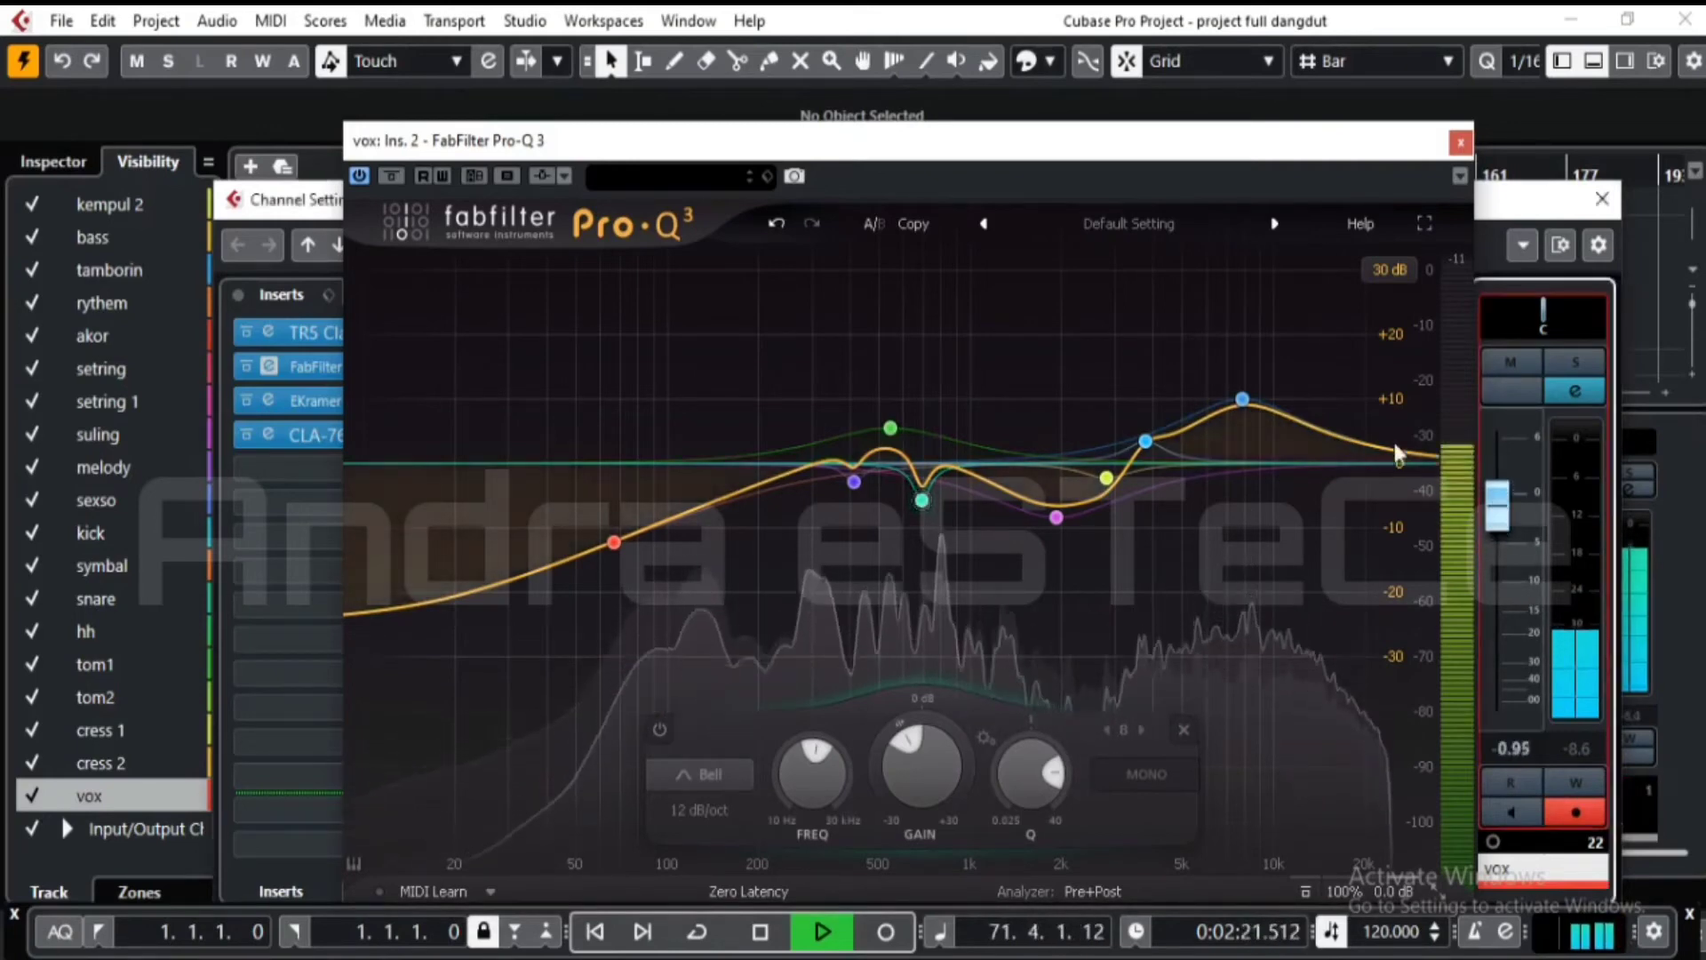
pyautogui.moveTo(1245, 398); pyautogui.dragTo(1245, 425)
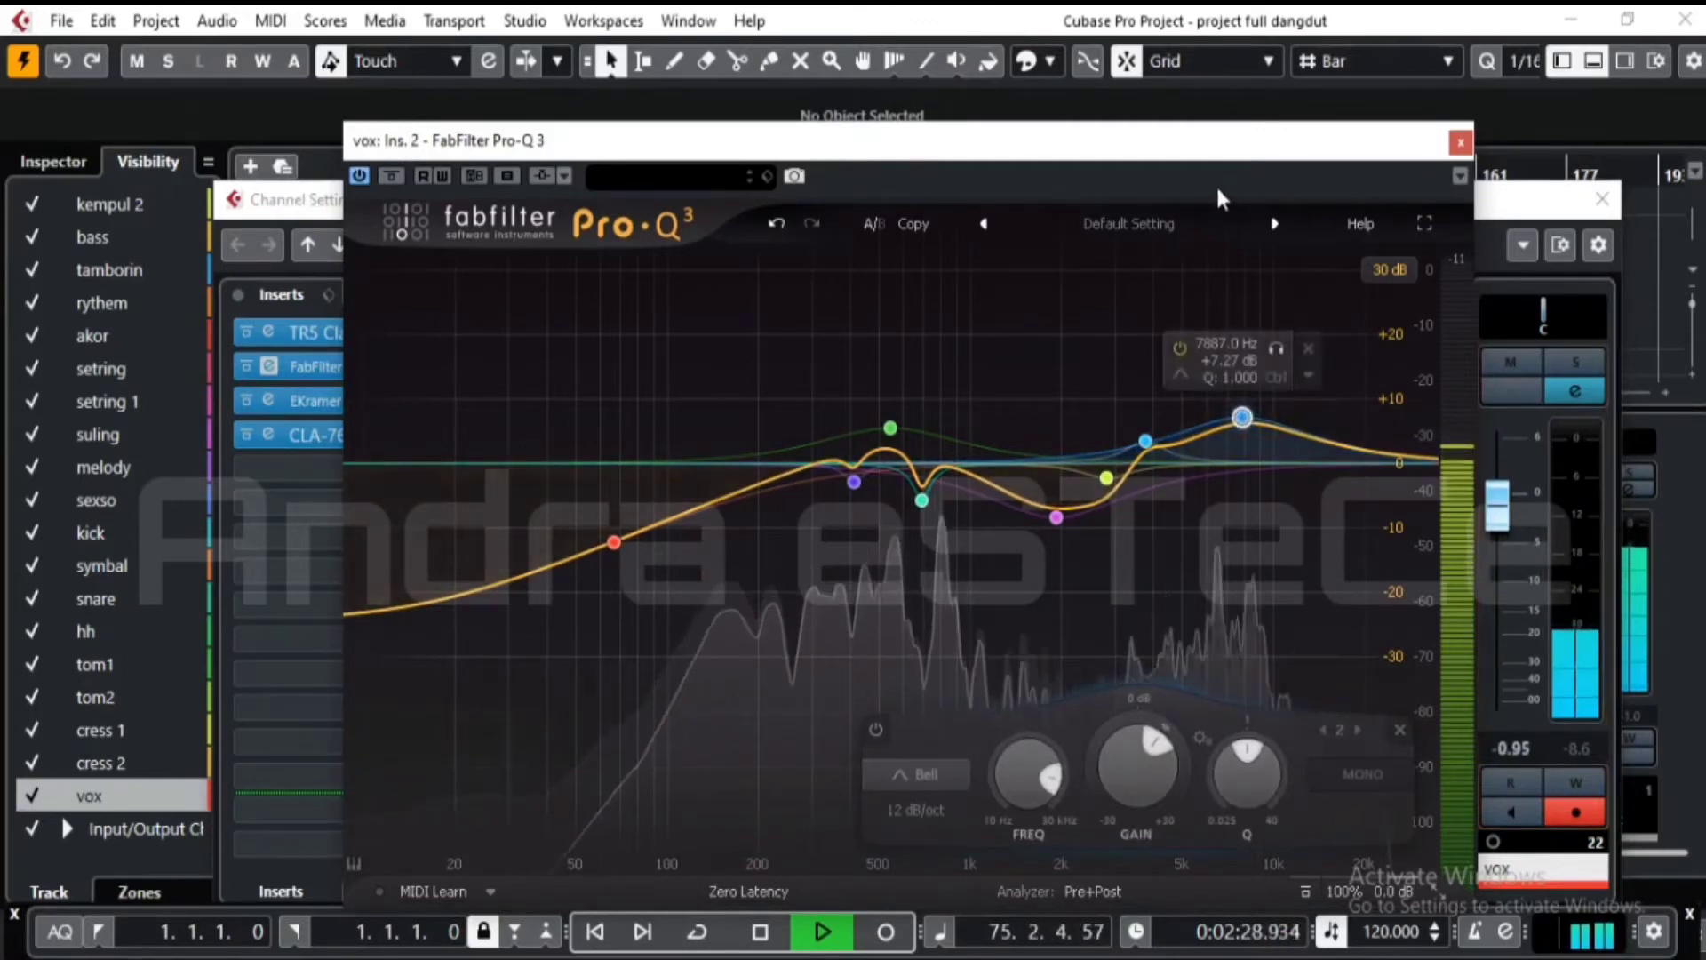
pyautogui.moveTo(1203, 152); pyautogui.dragTo(1172, 334)
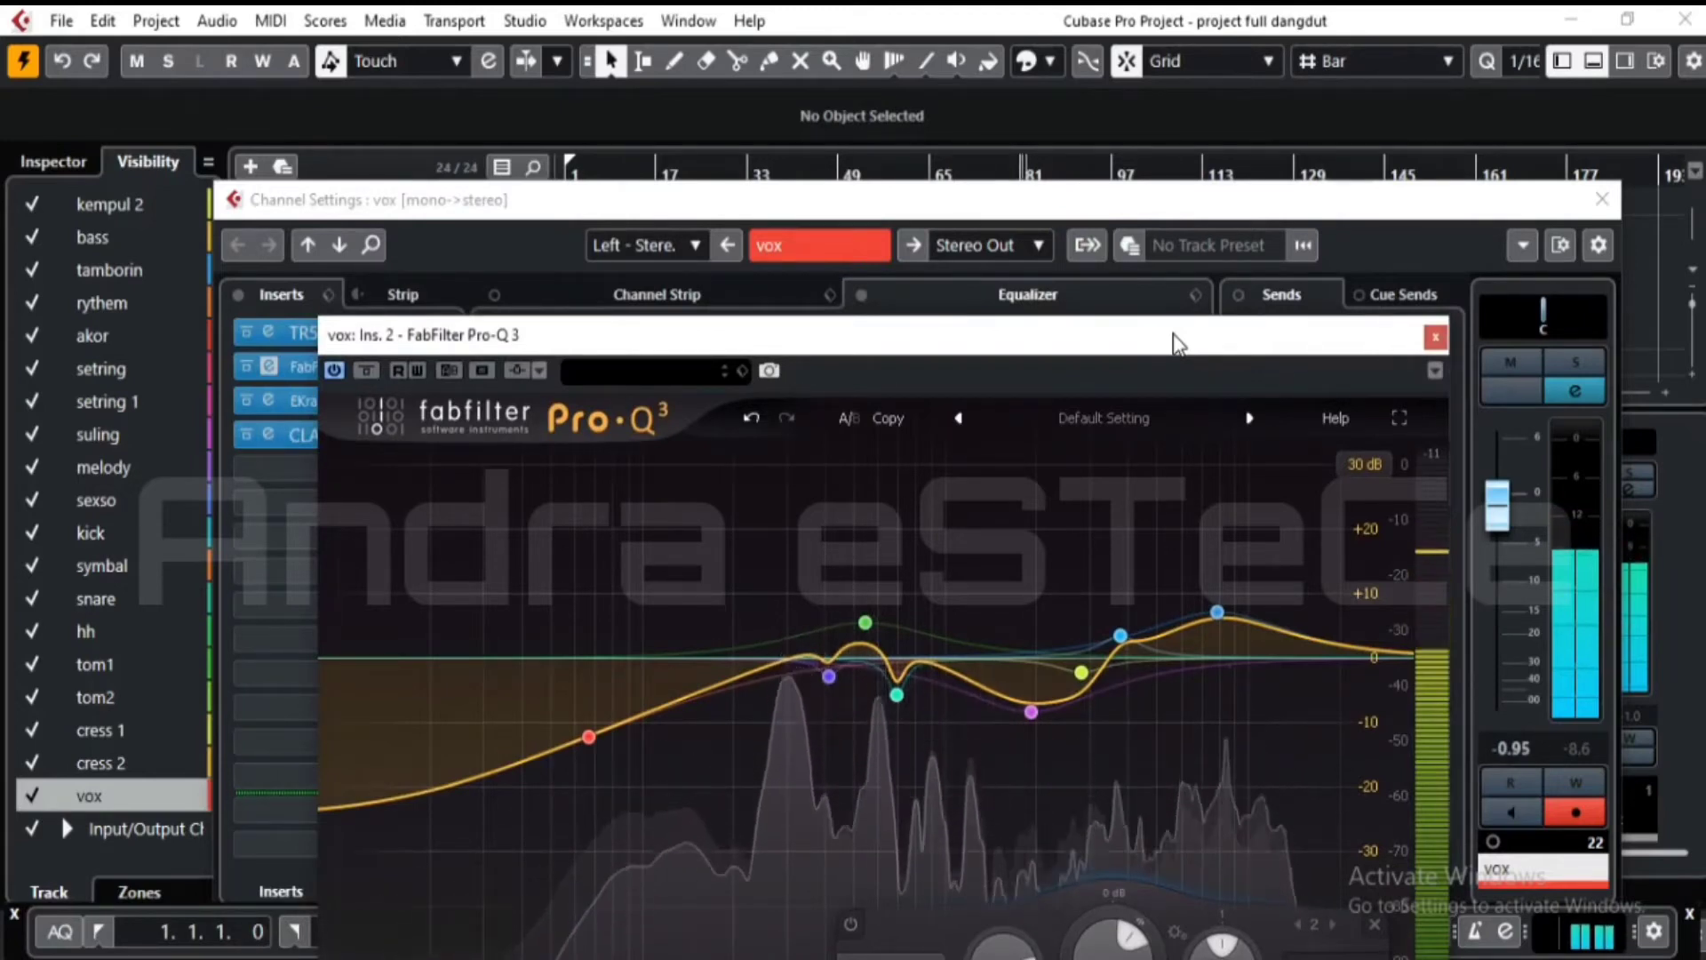
pyautogui.click(1434, 337)
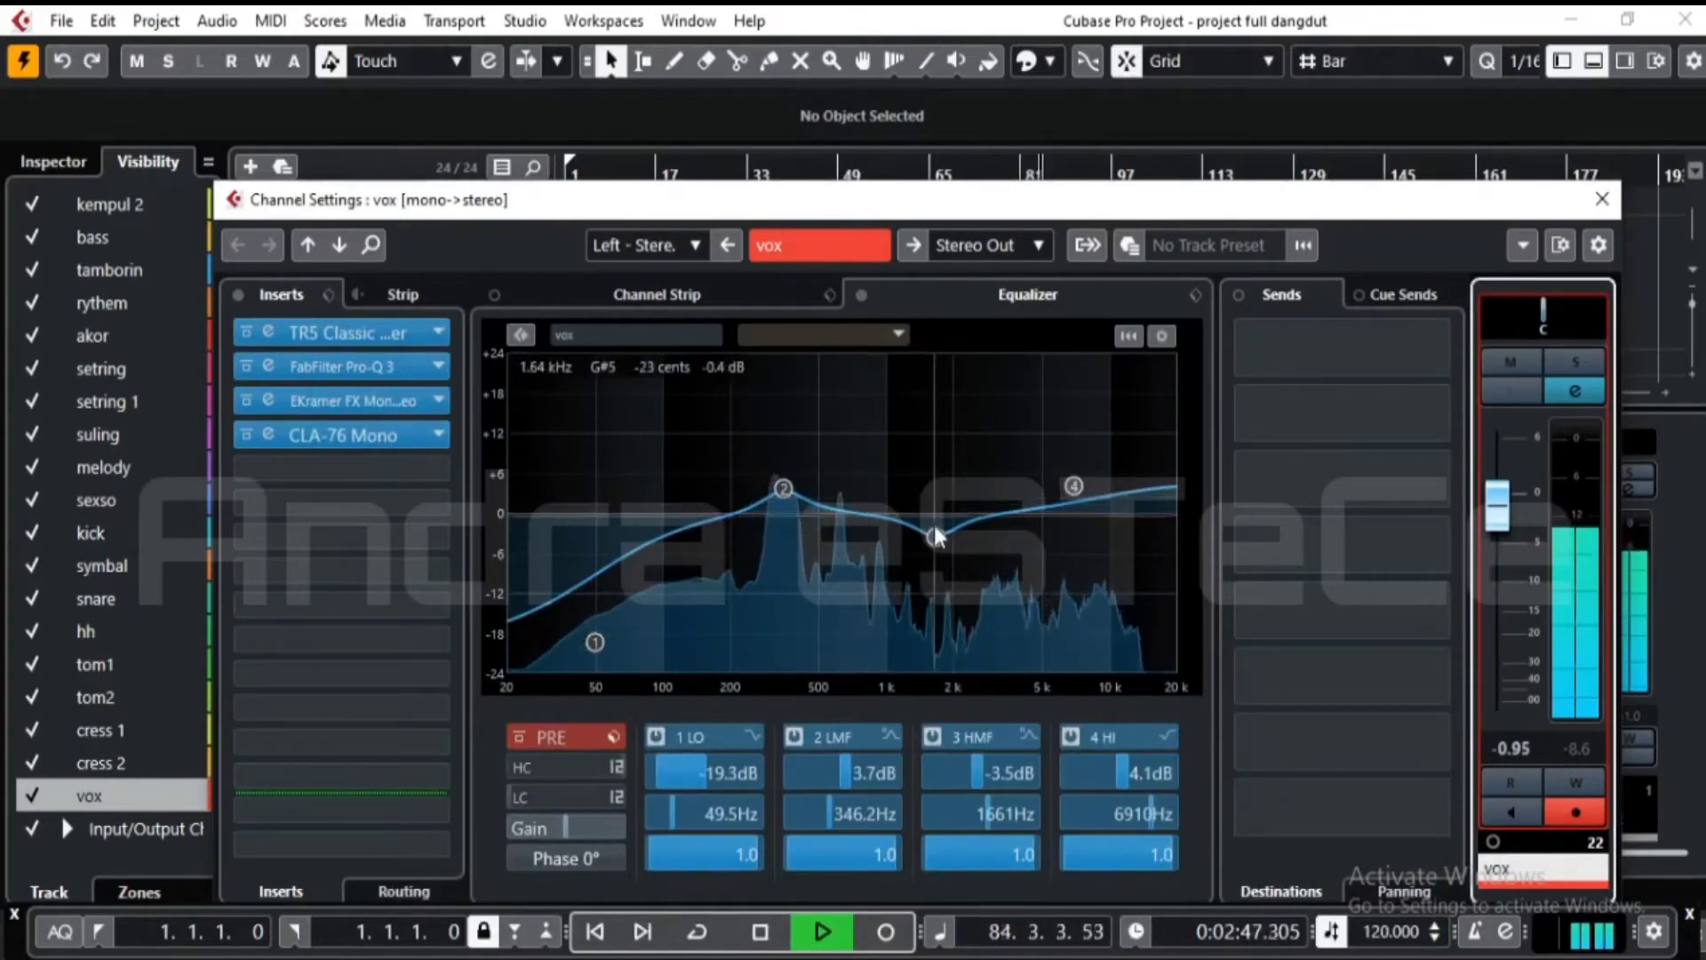
pyautogui.moveTo(934, 530); pyautogui.dragTo(933, 525)
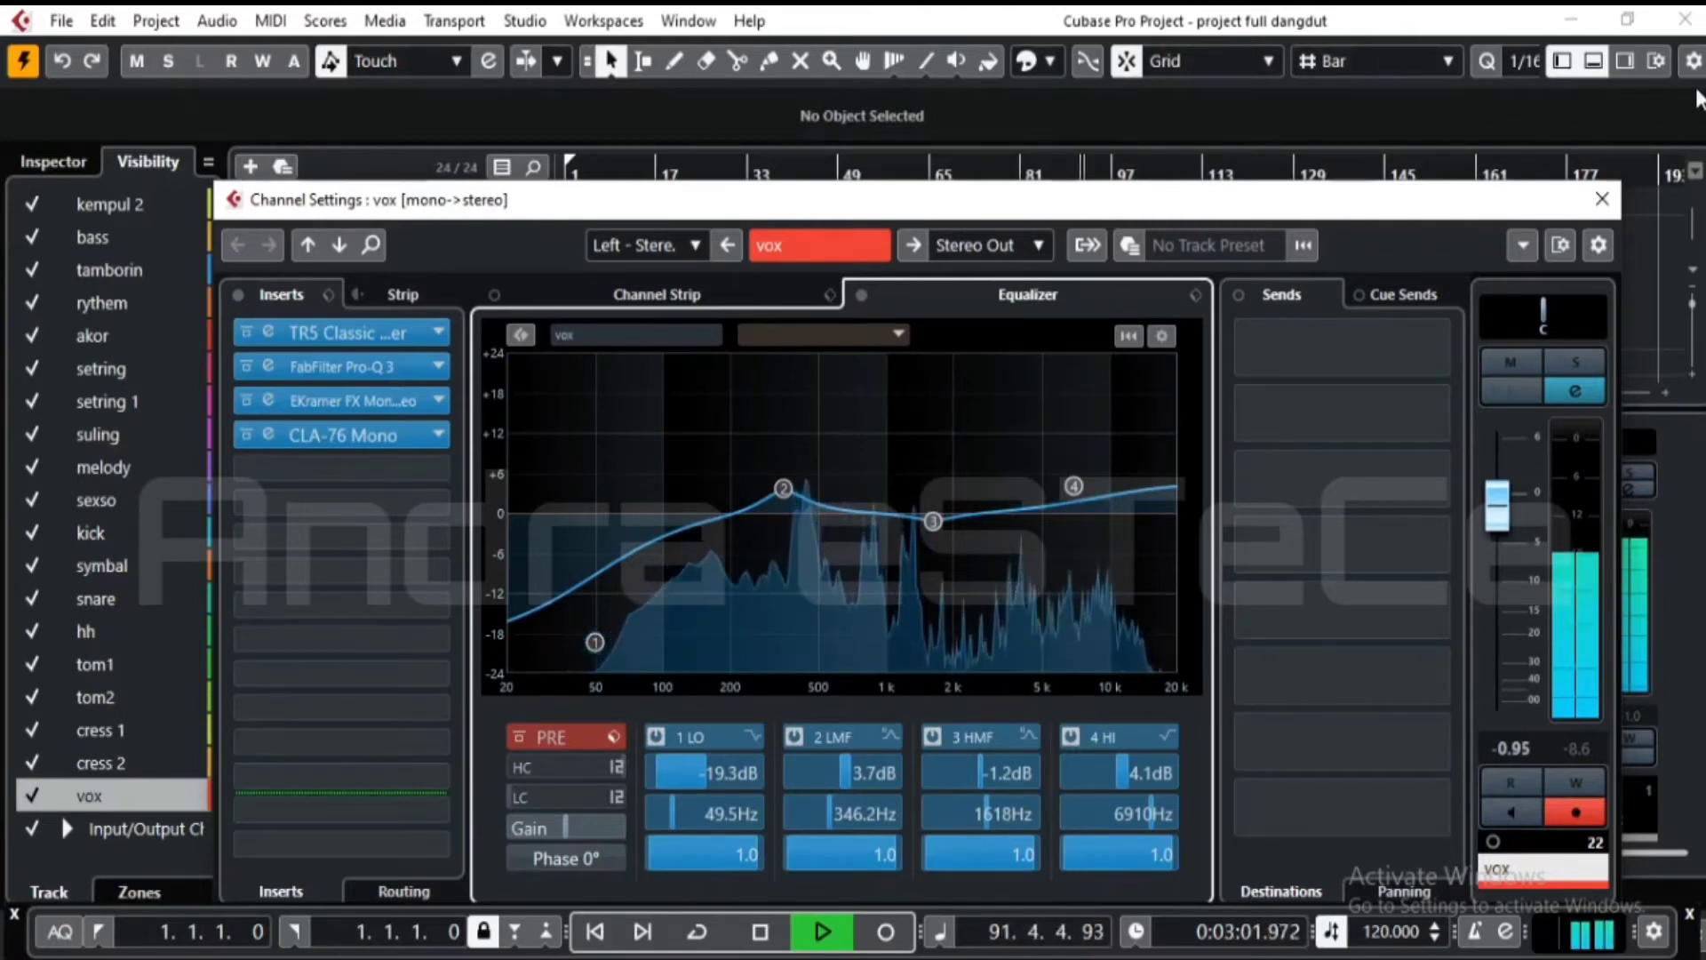
pyautogui.click(1603, 199)
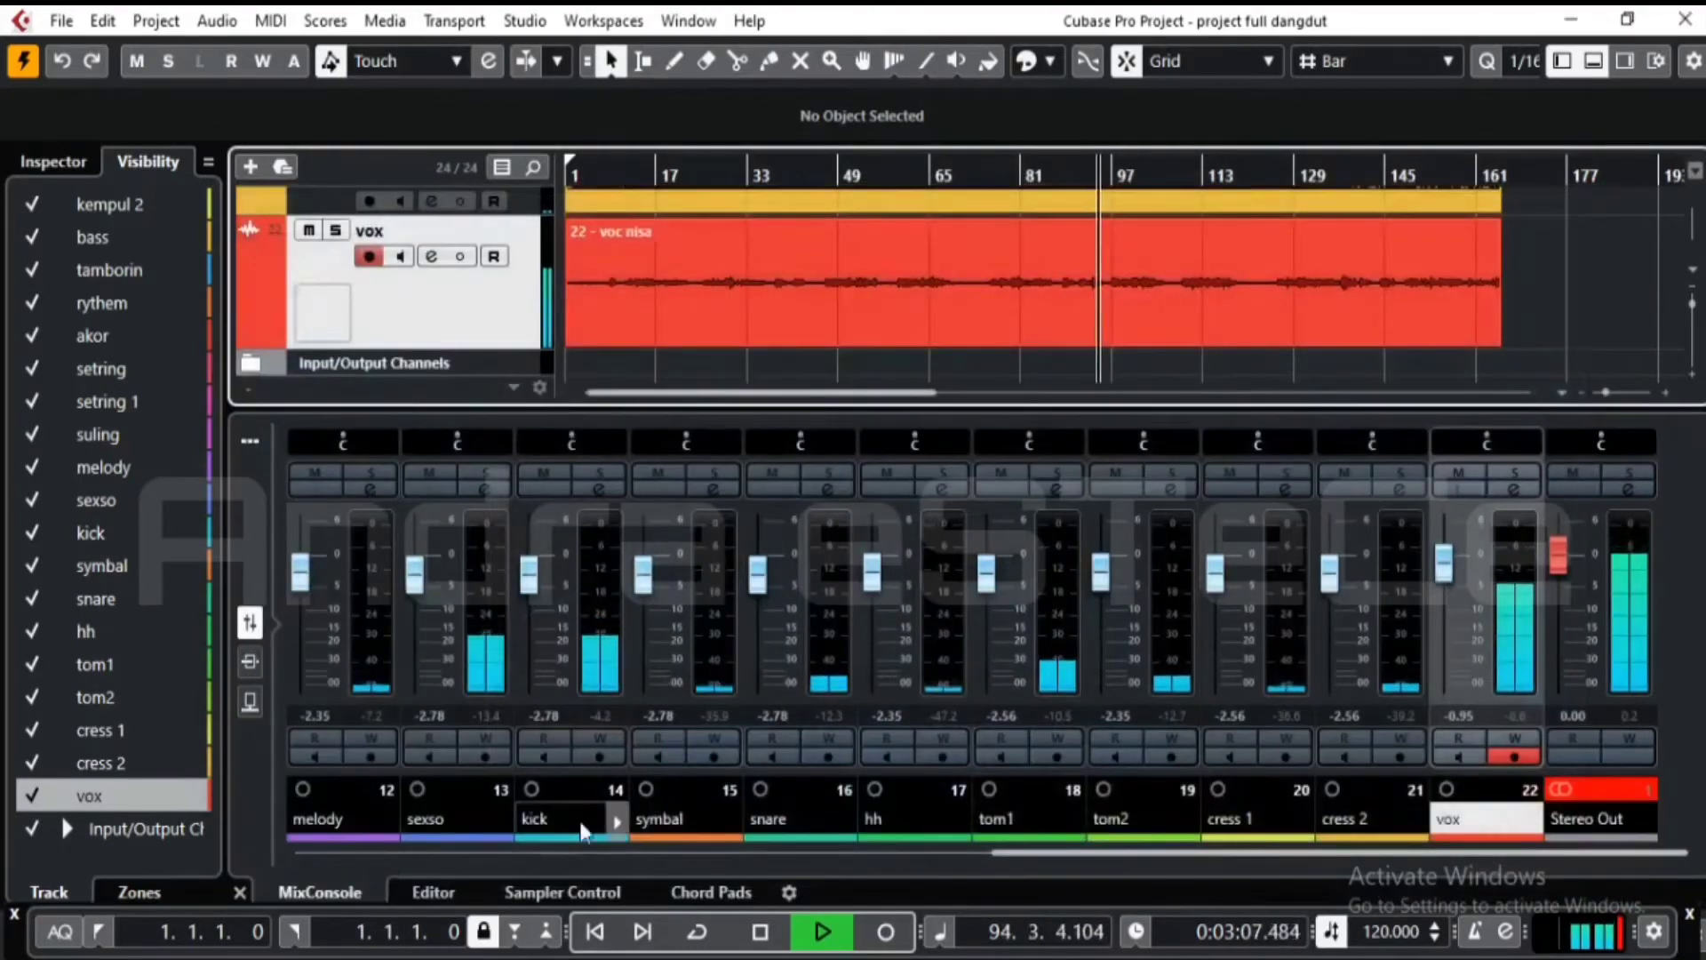
# - Lower the kempu 1 channel fader to -2.78 dB in the mixer
pyautogui.click(503, 852)
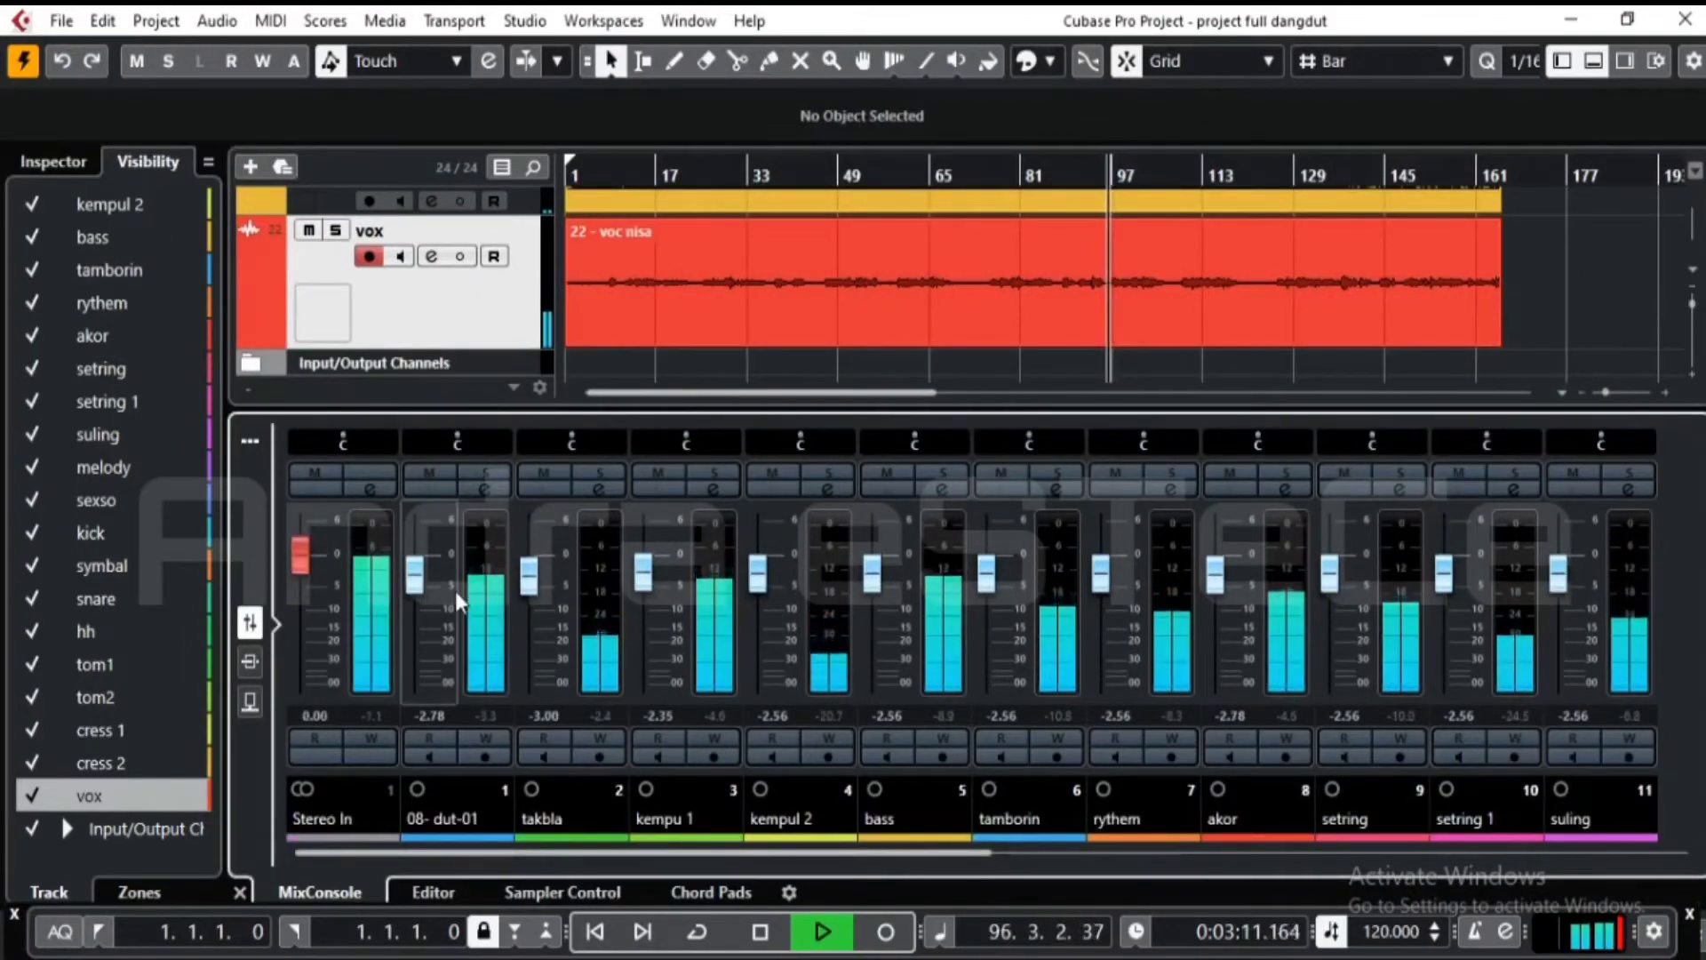
pyautogui.moveTo(644, 576); pyautogui.dragTo(645, 584)
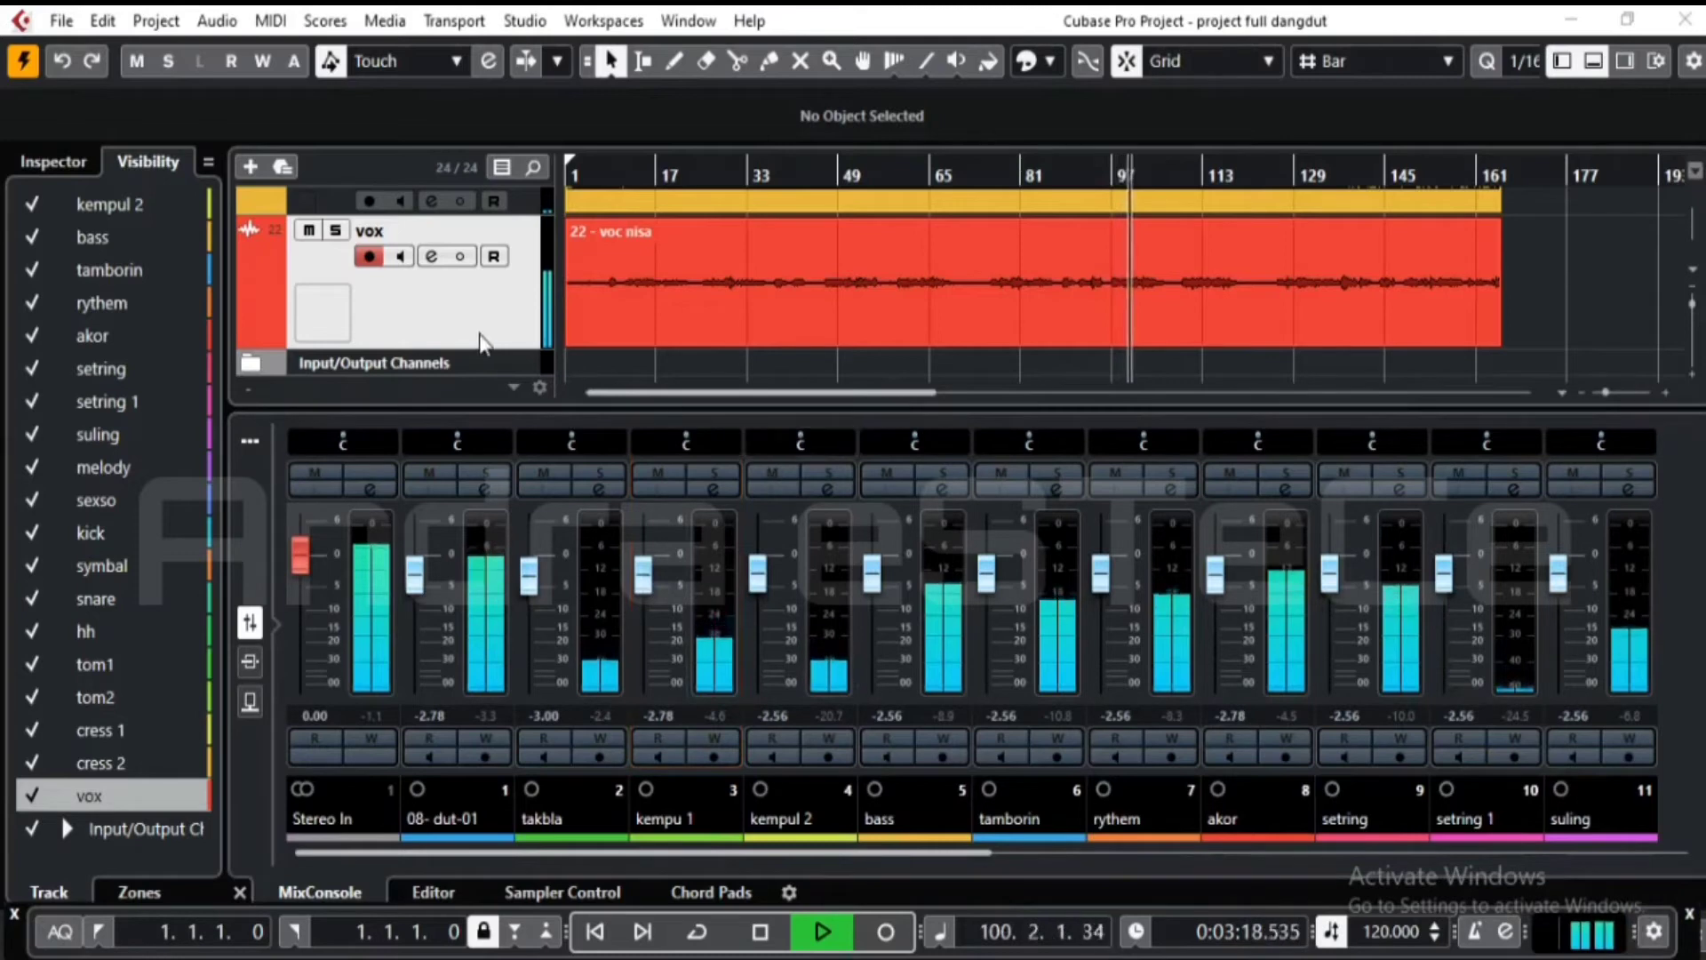
# - Reduce the heights of the vox and kempul 2 tracks to compact rows in the track list
pyautogui.click(454, 329)
pyautogui.hotkey('shift', 'g')
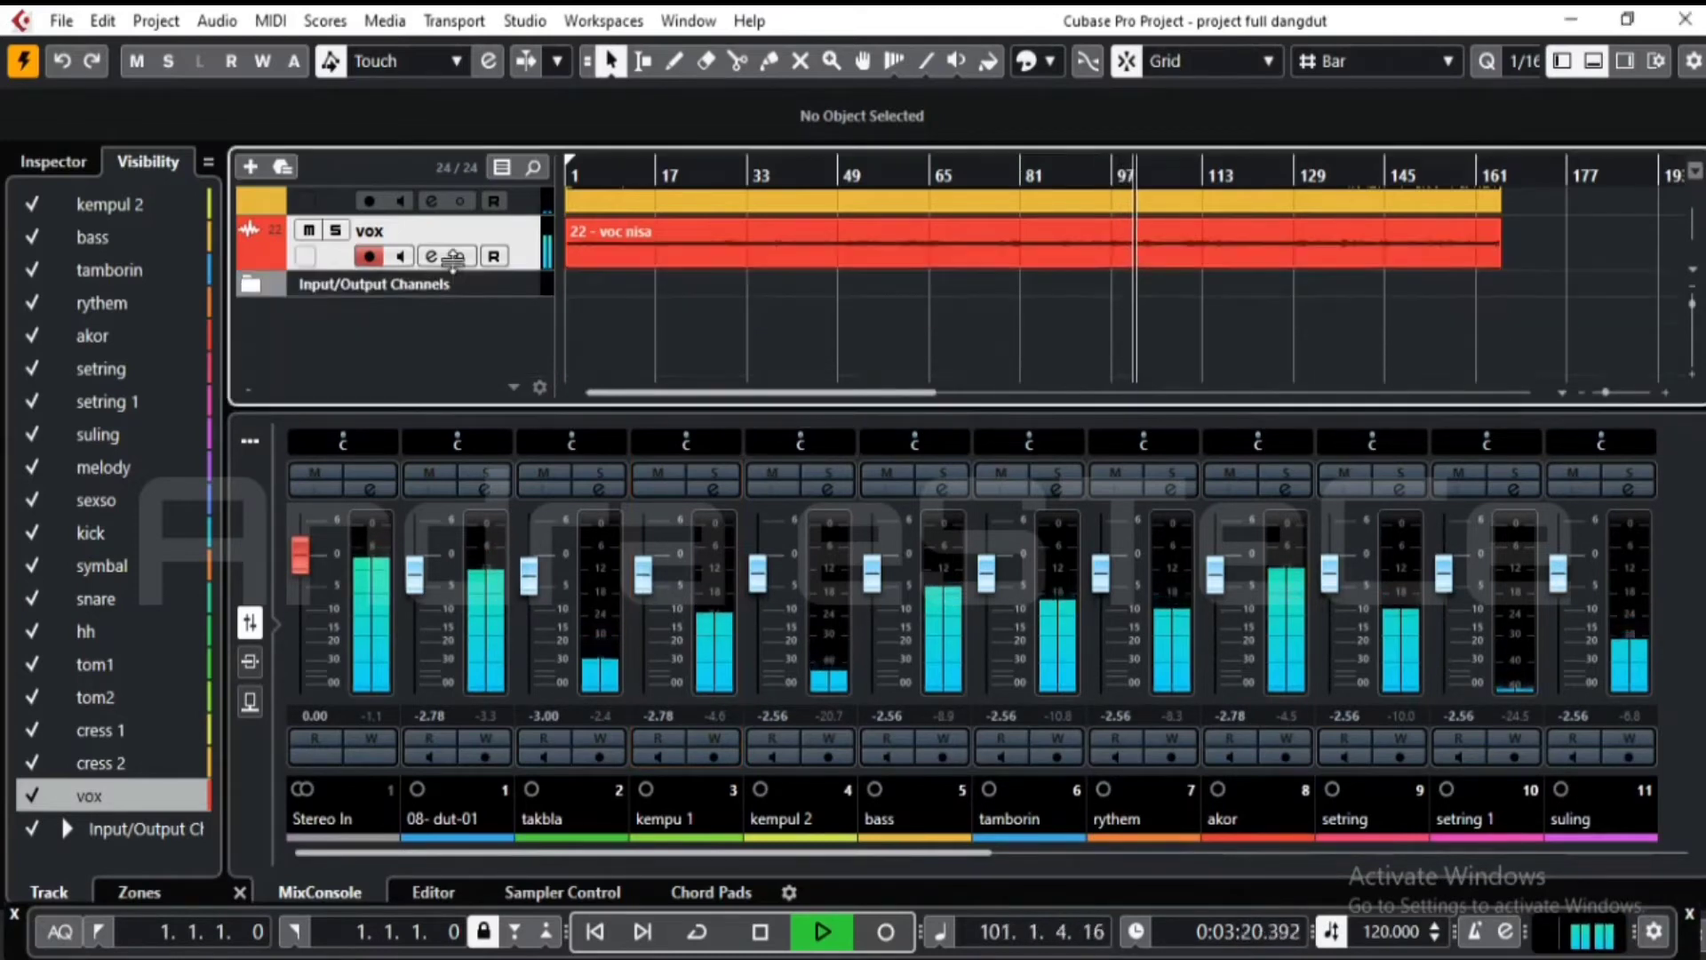
pyautogui.hotkey('shift', 'g')
pyautogui.click(113, 206)
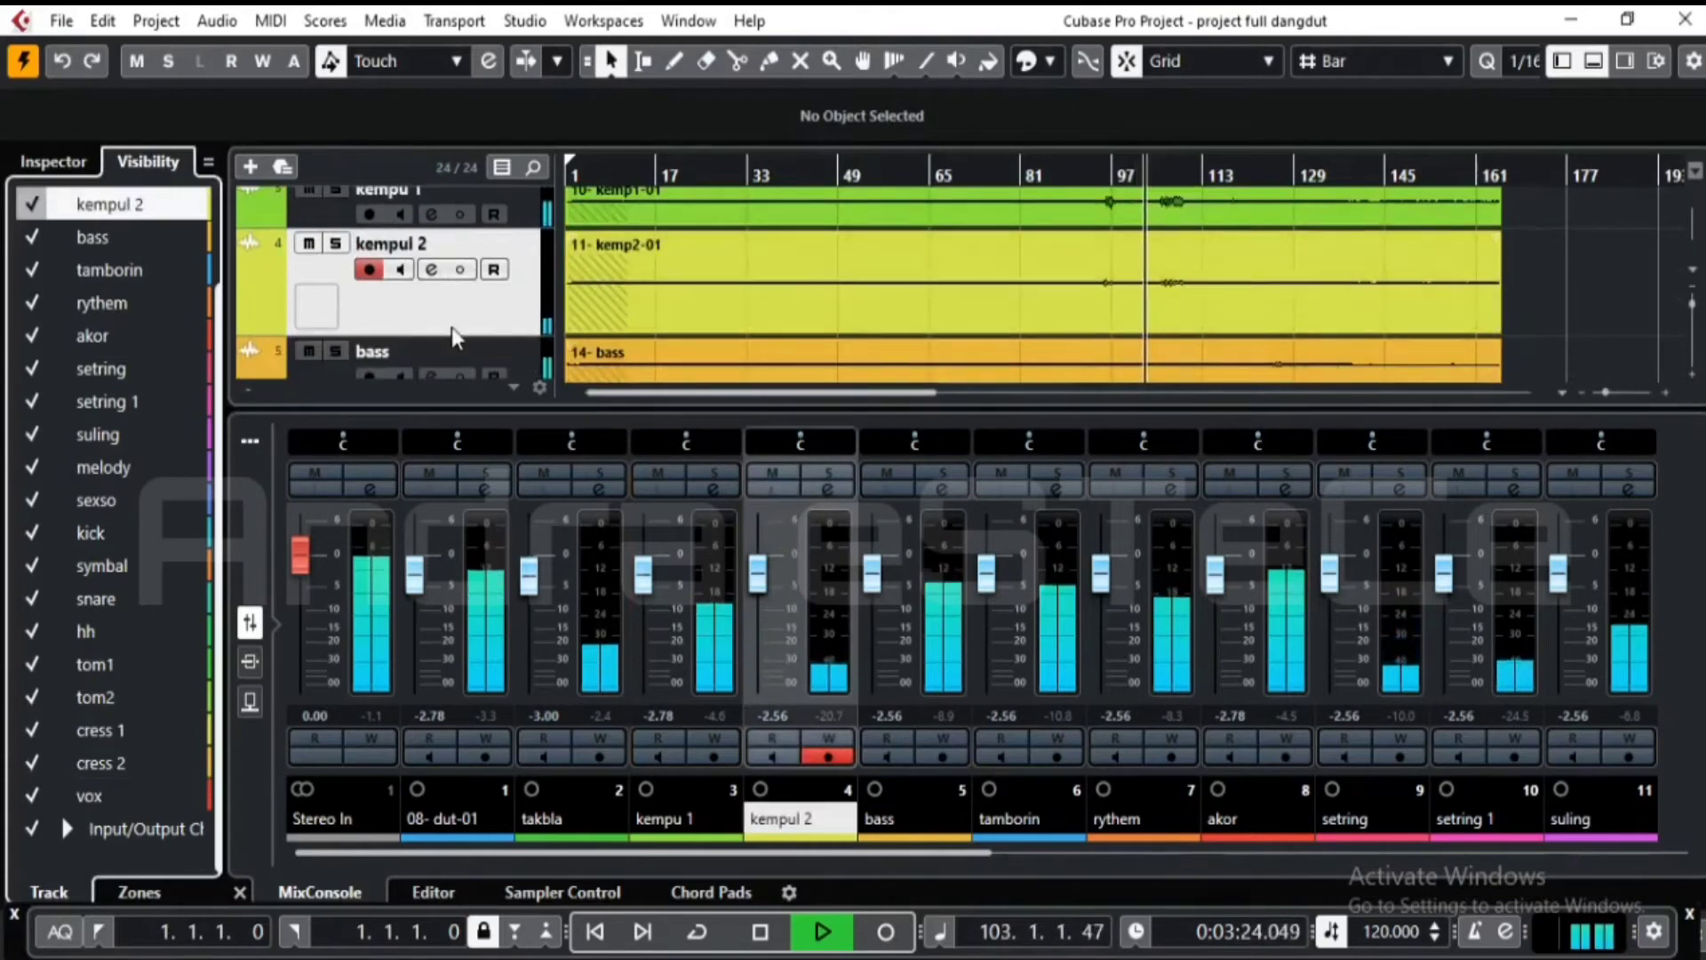
pyautogui.moveTo(448, 335); pyautogui.dragTo(446, 291)
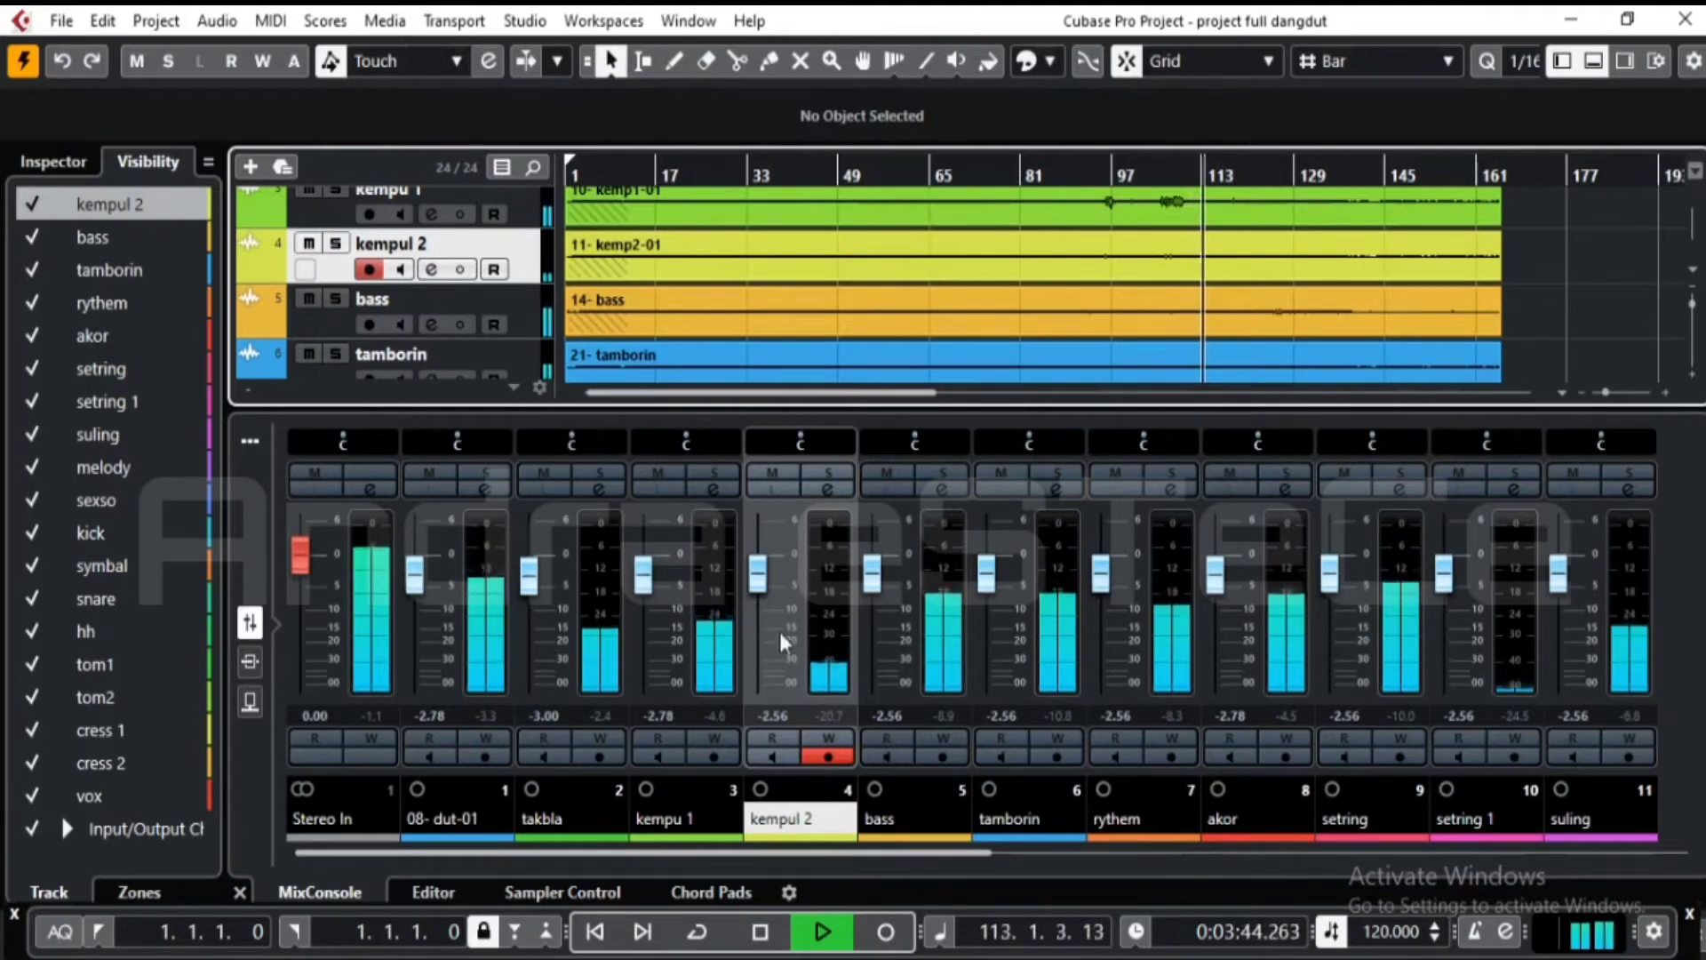
# - Compare vox soloed and within the full mix, and replay the song from bar 9
pyautogui.click(1613, 849)
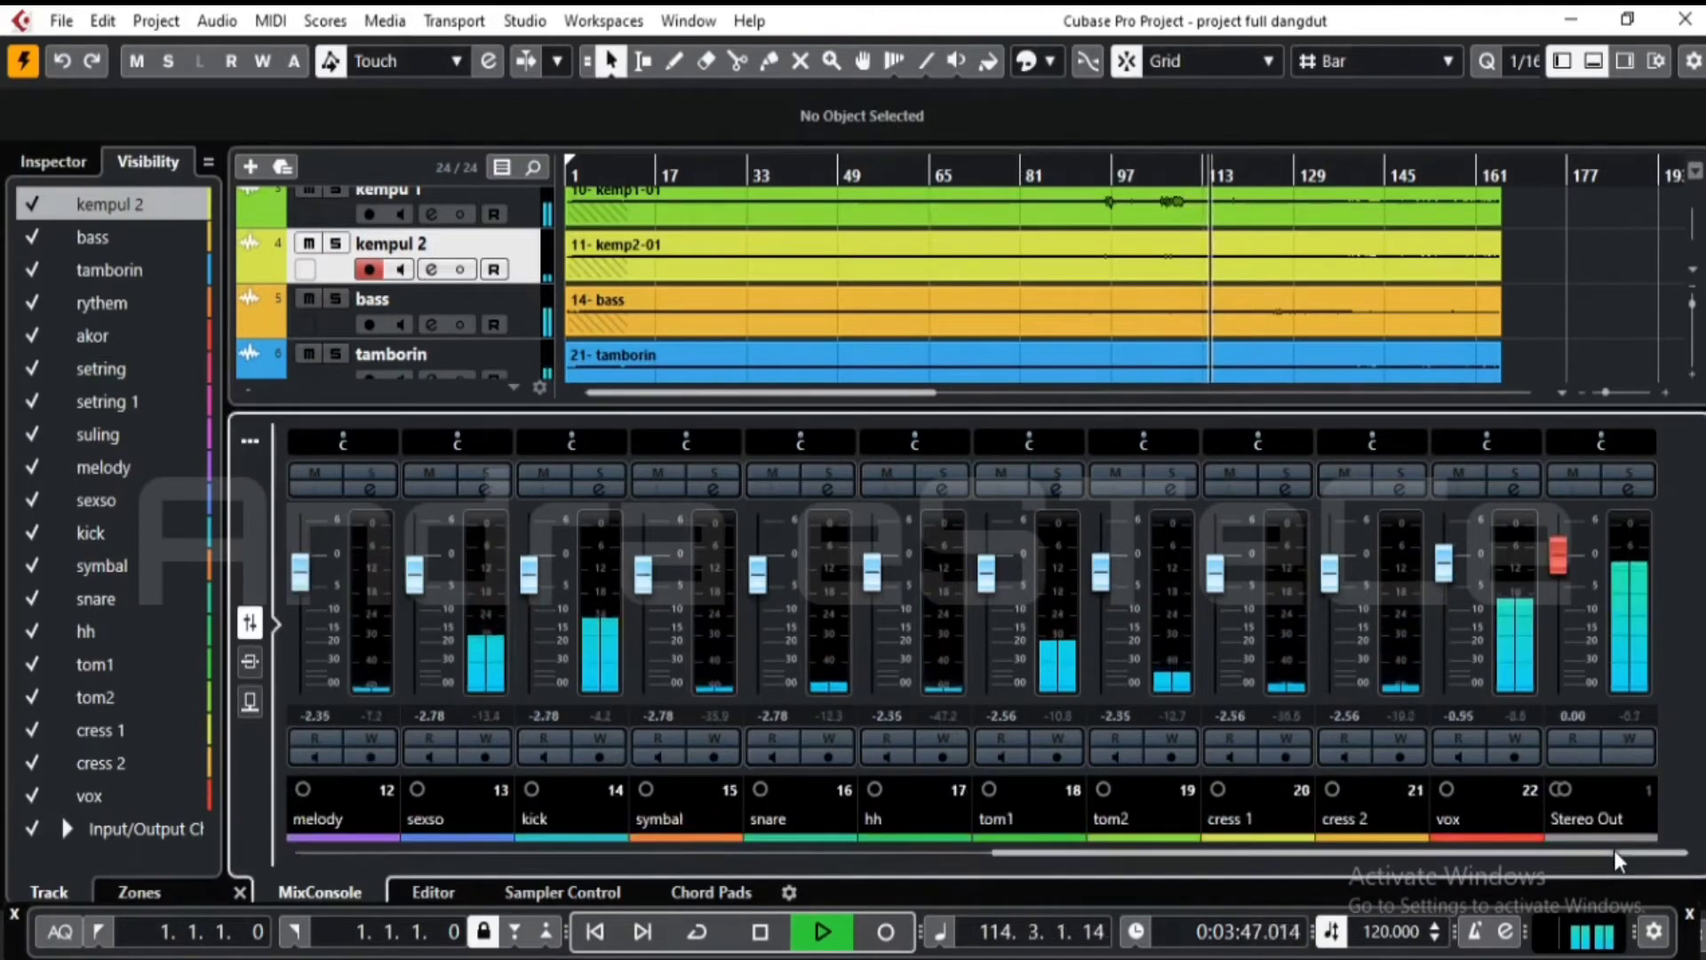
pyautogui.click(1497, 473)
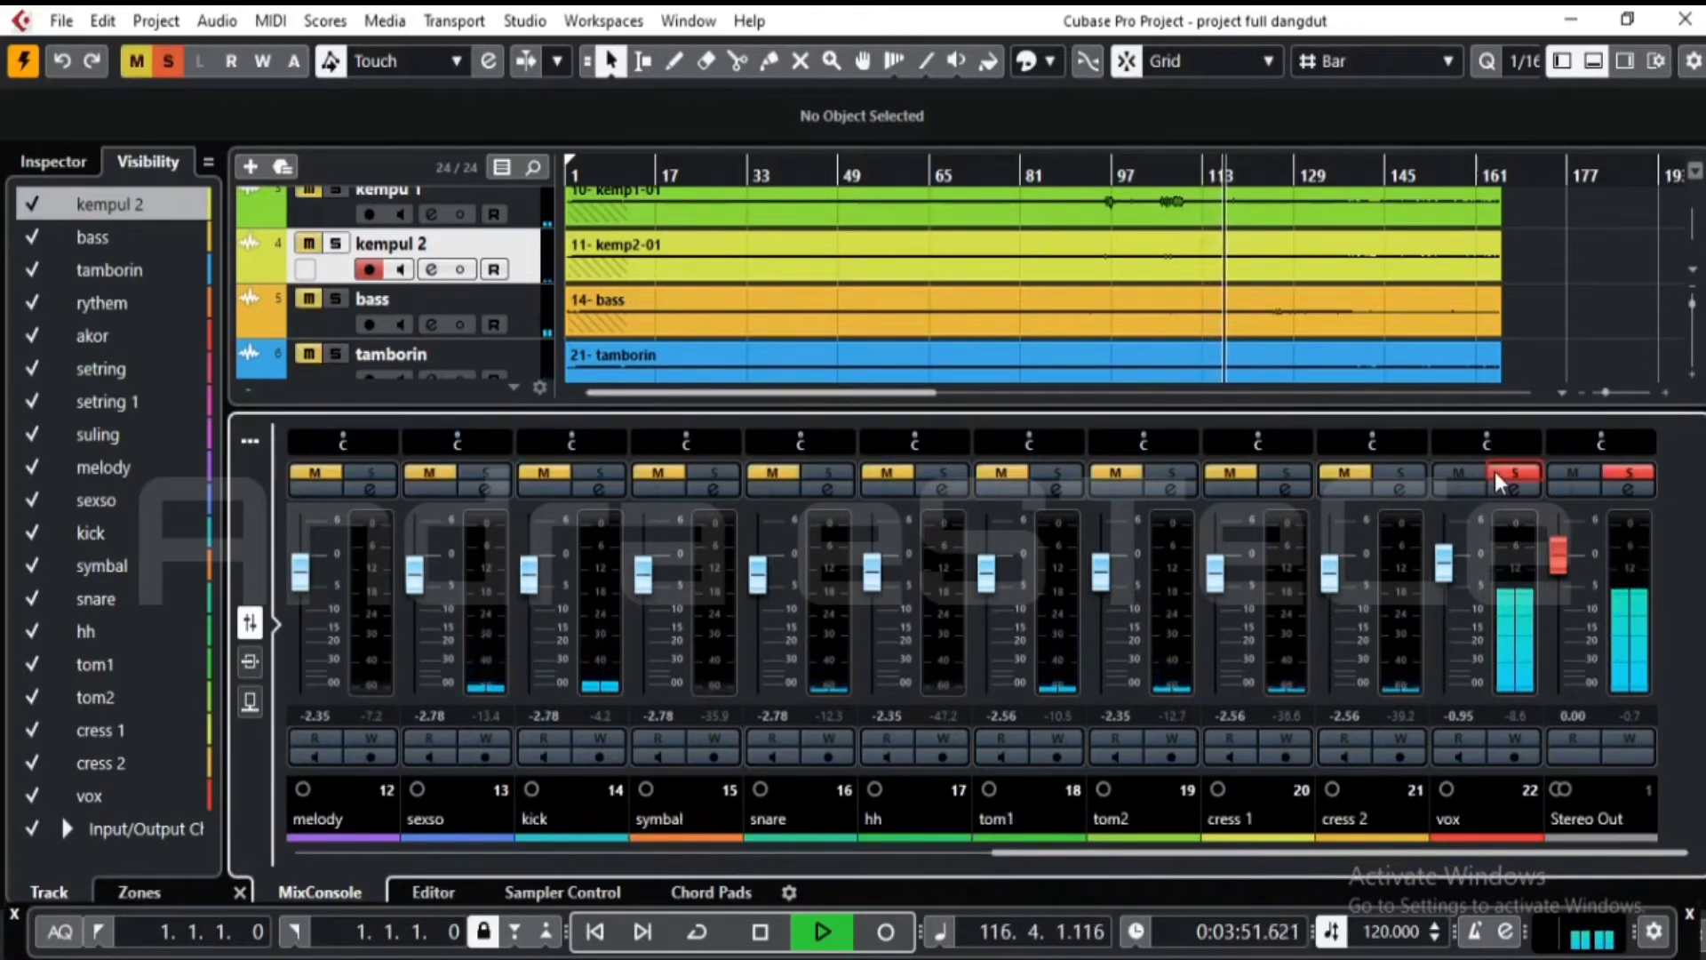
pyautogui.click(1495, 470)
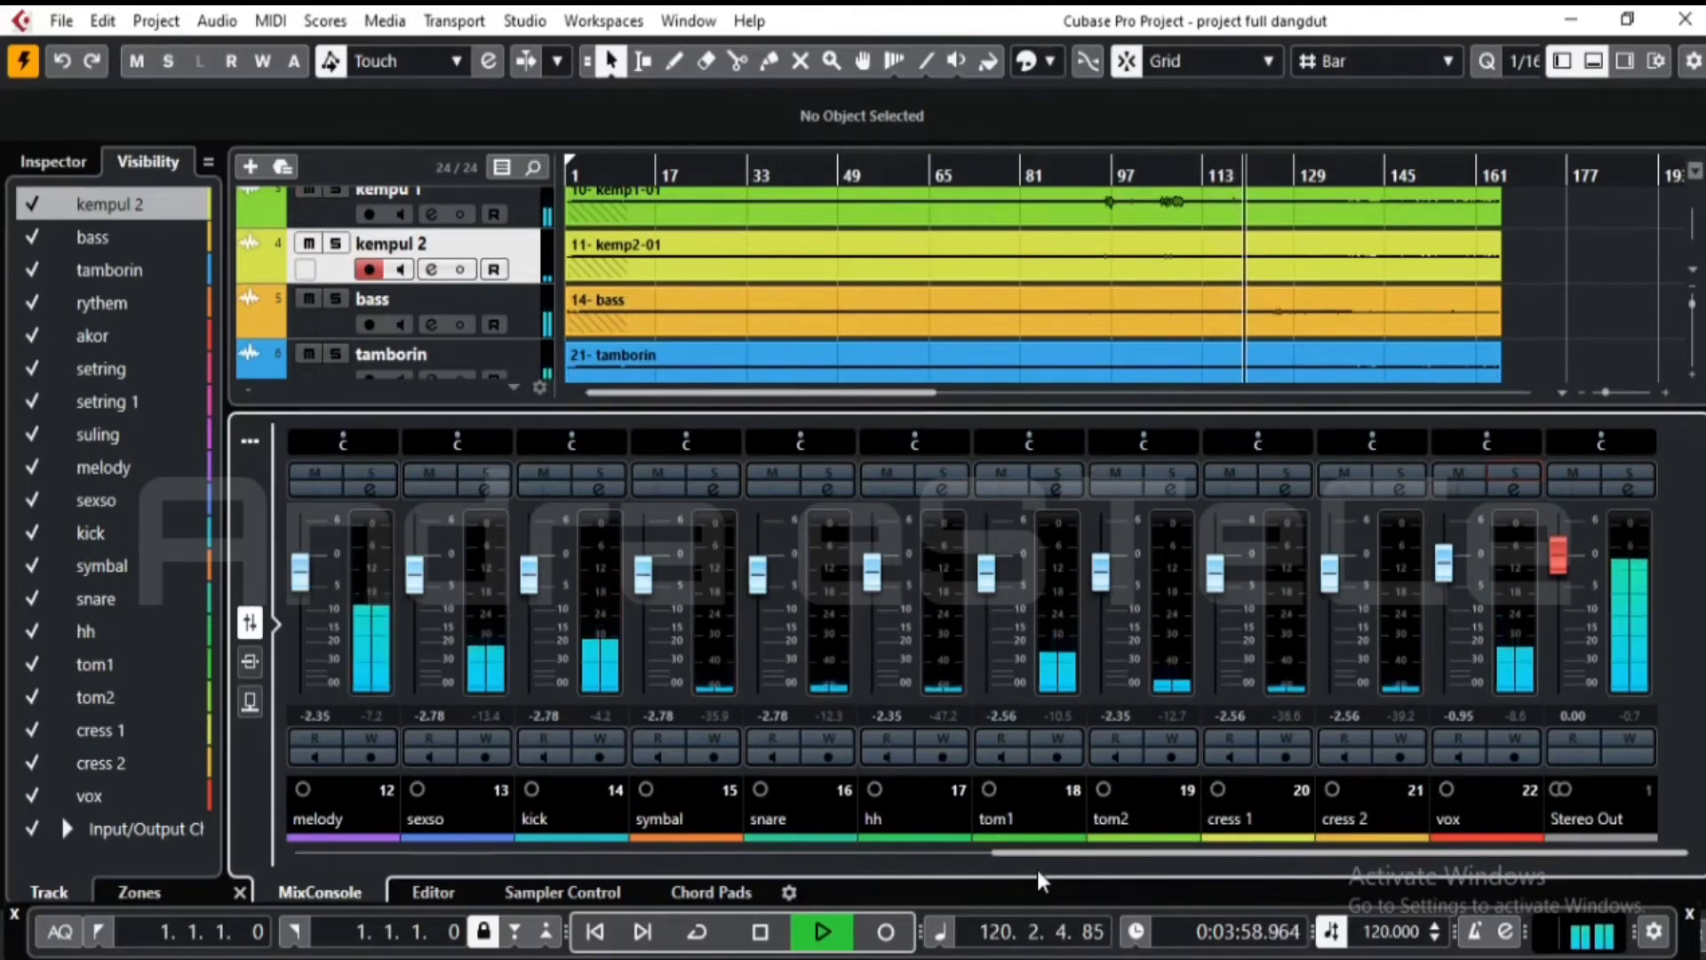
pyautogui.click(759, 932)
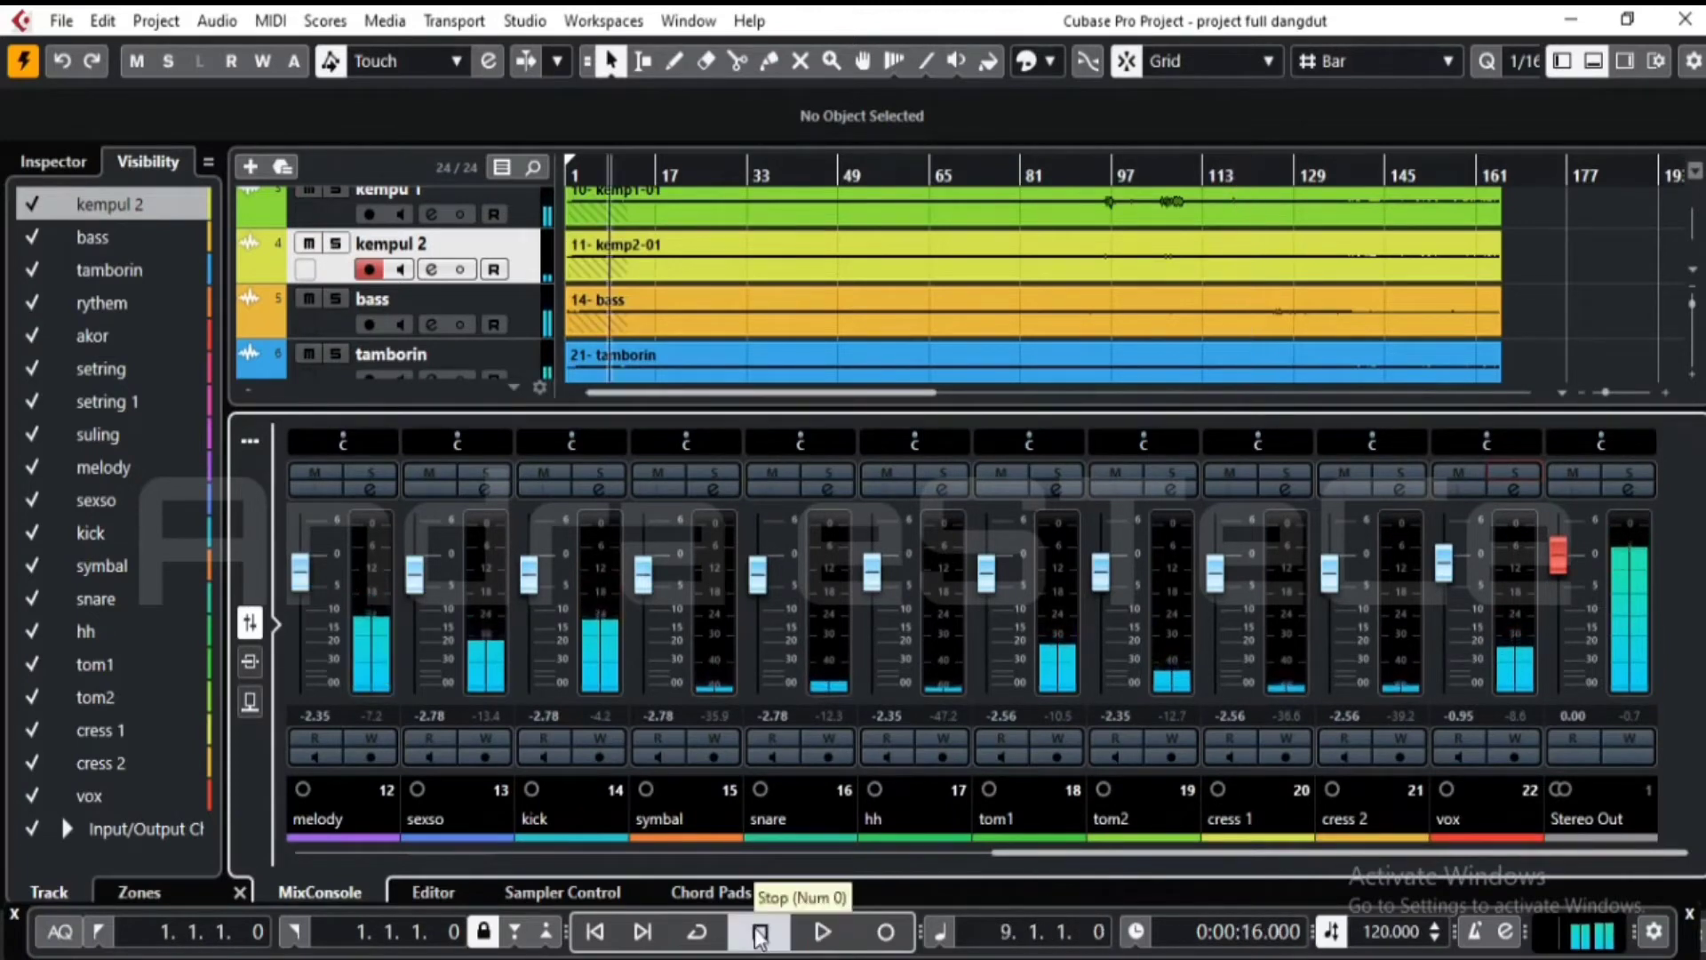
pyautogui.press('space')
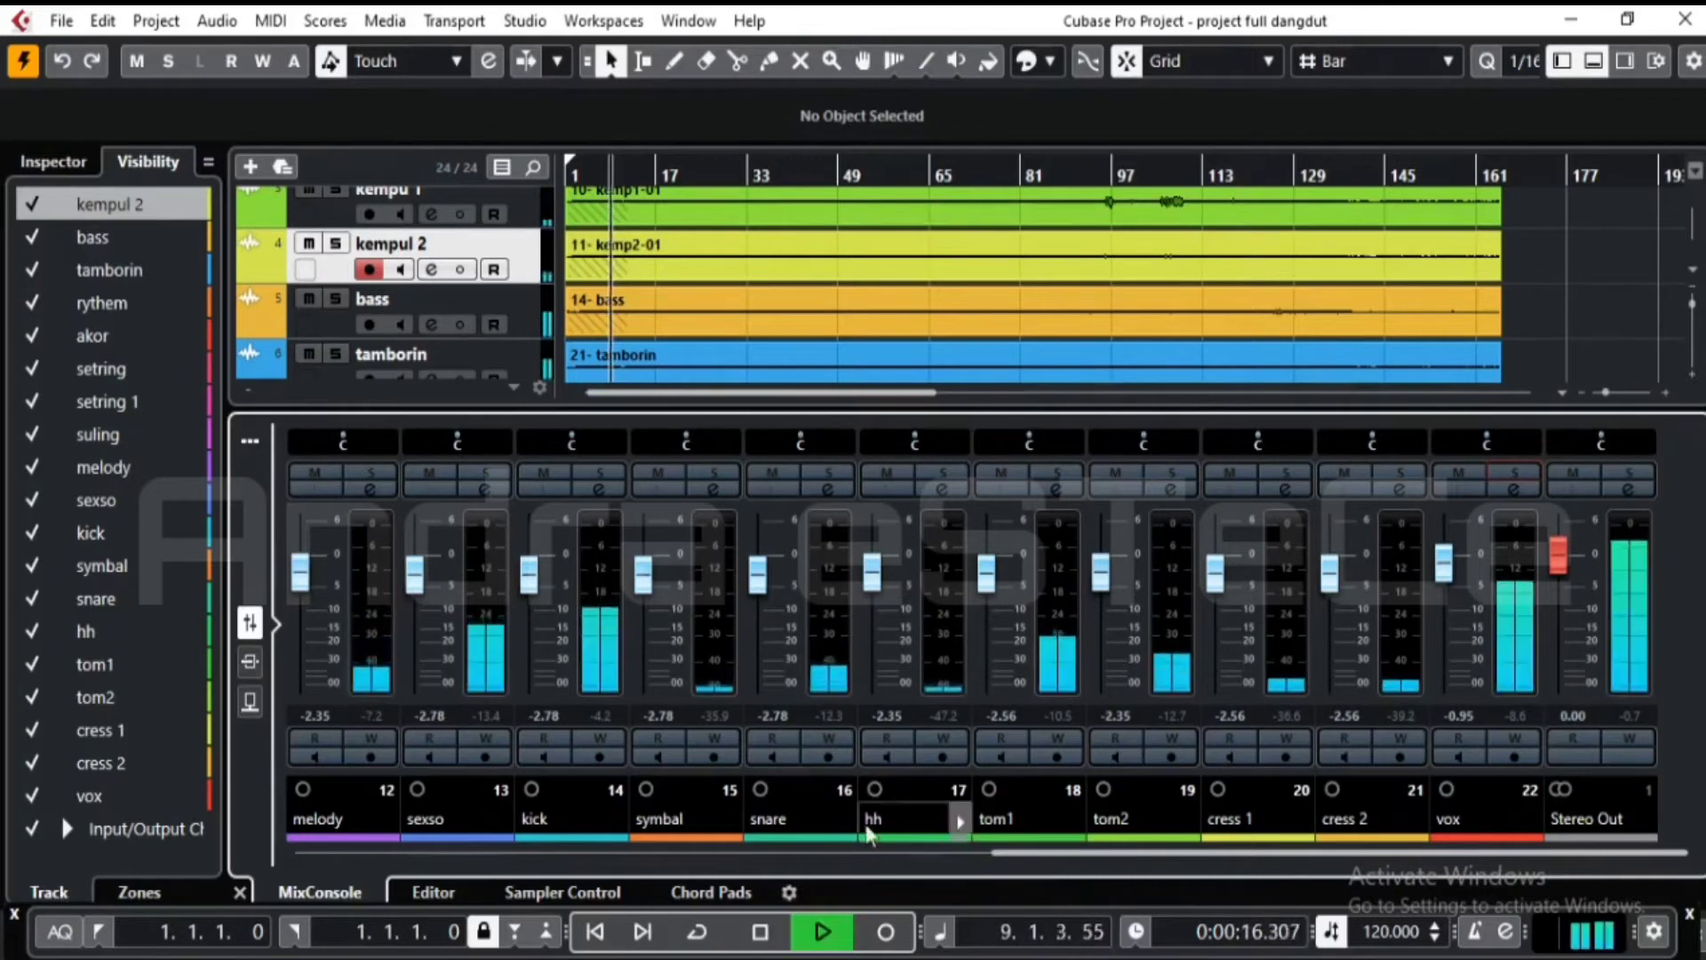
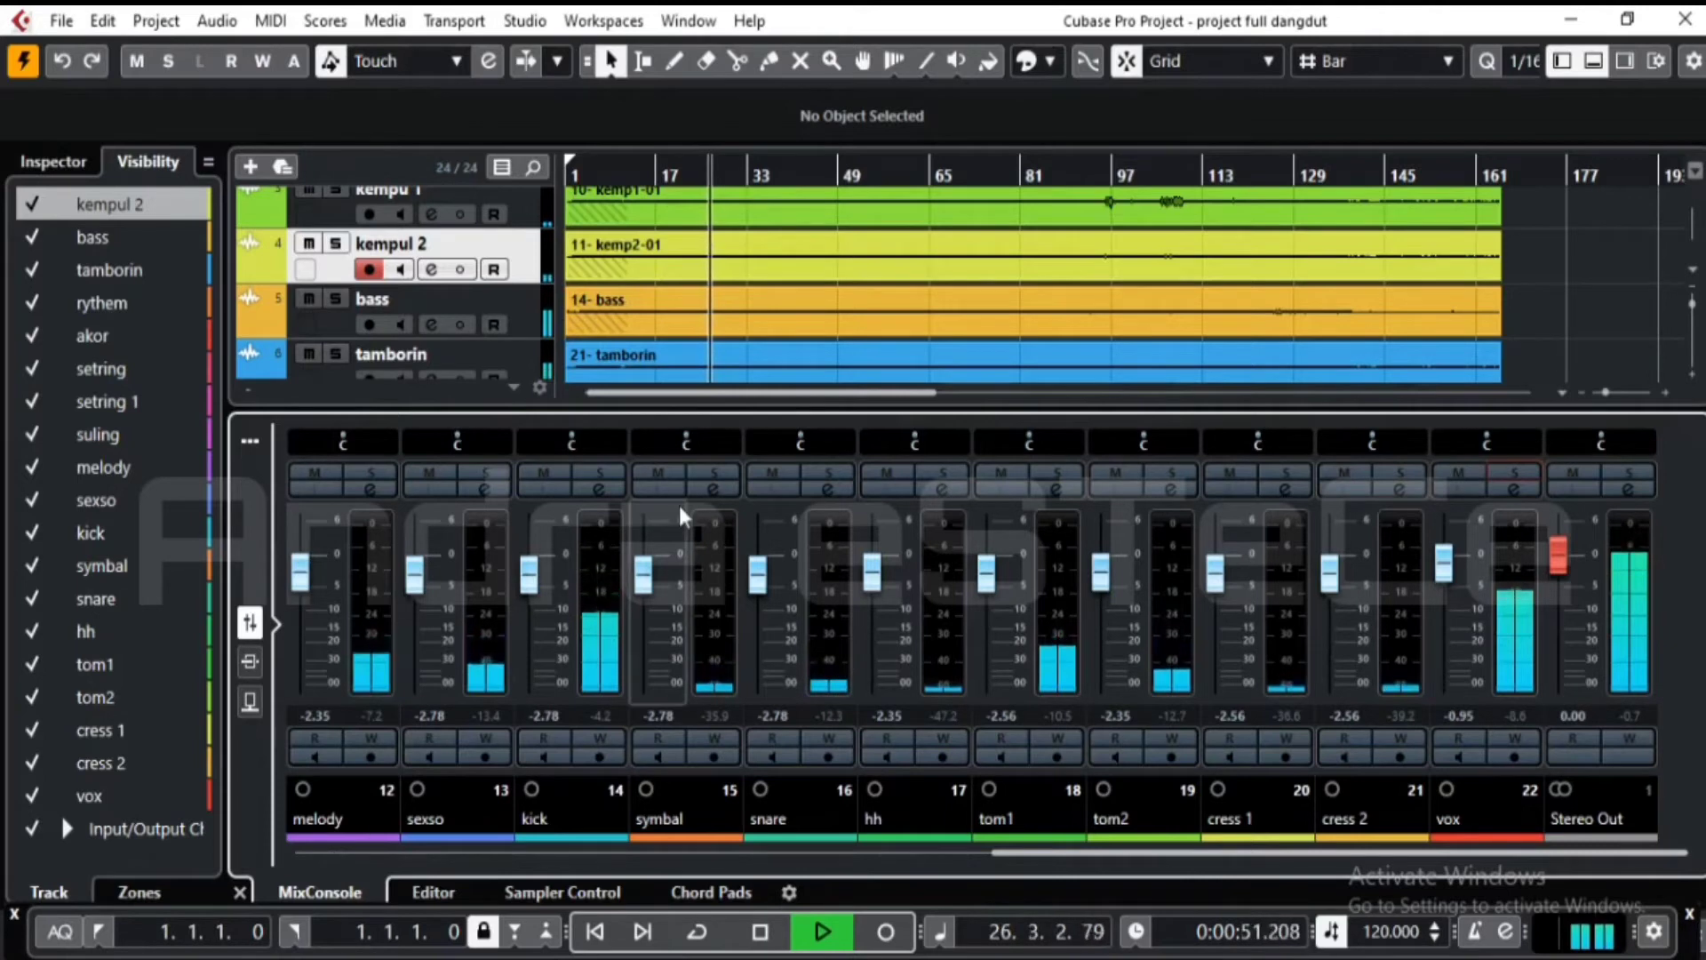
# - Hide the mixer below the arrangement and open MixConsole 2 with its Inserts and EQ racks expanded
pyautogui.click(1591, 66)
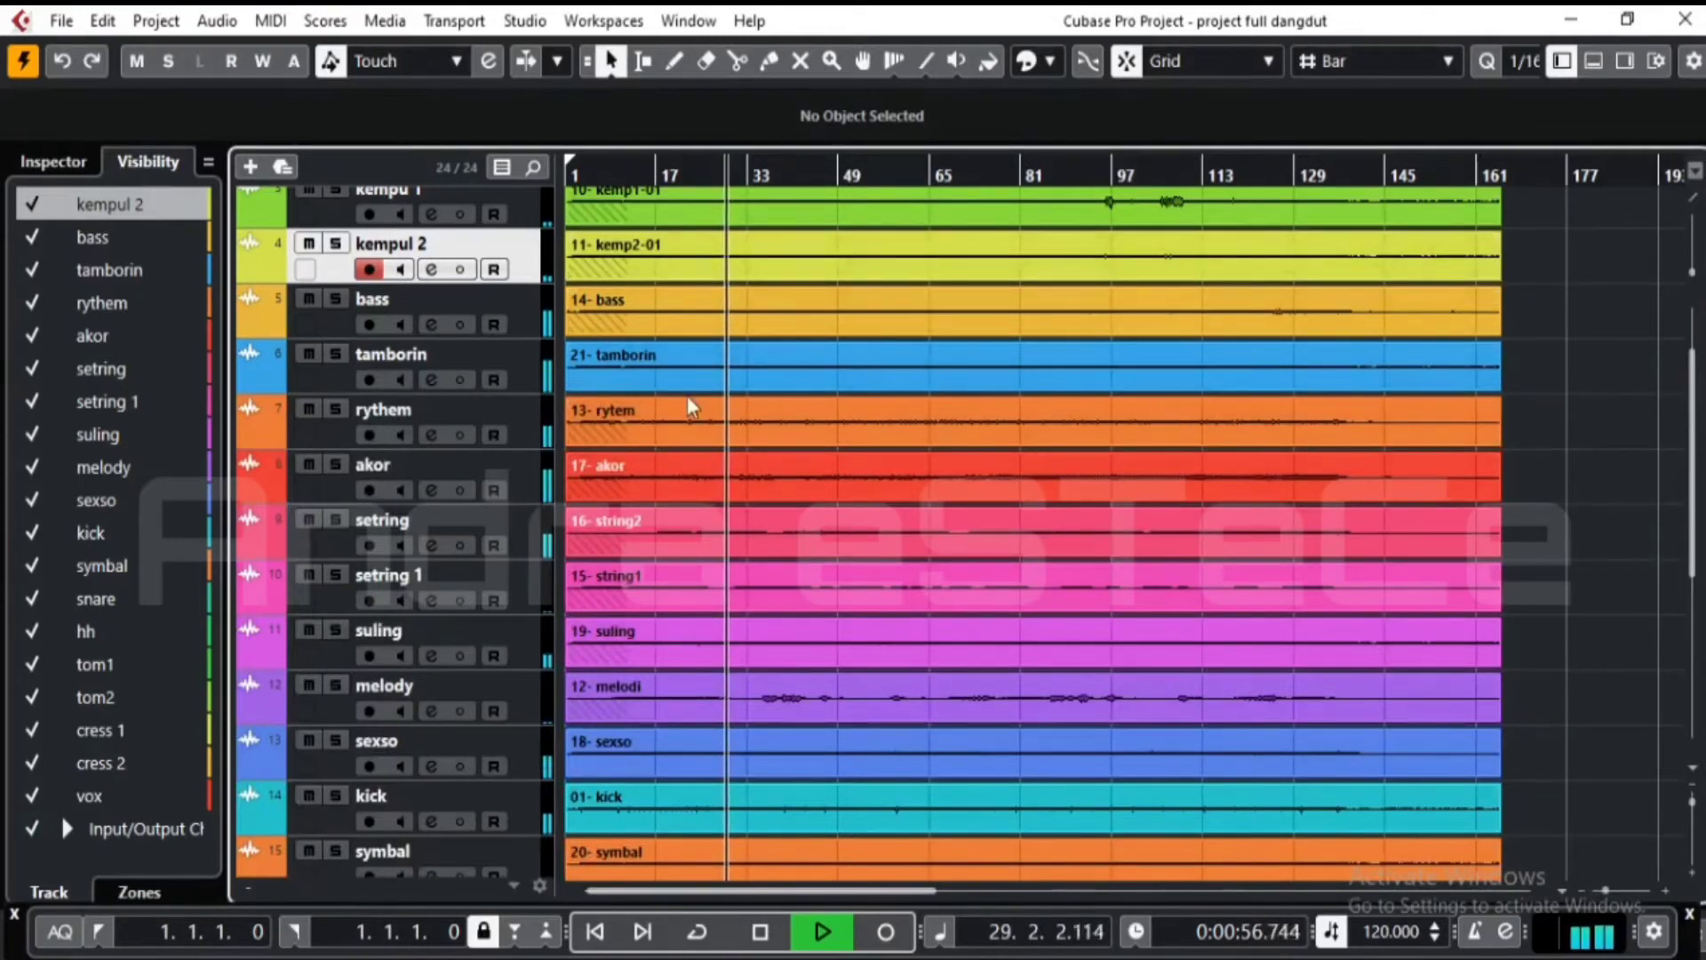
pyautogui.click(531, 26)
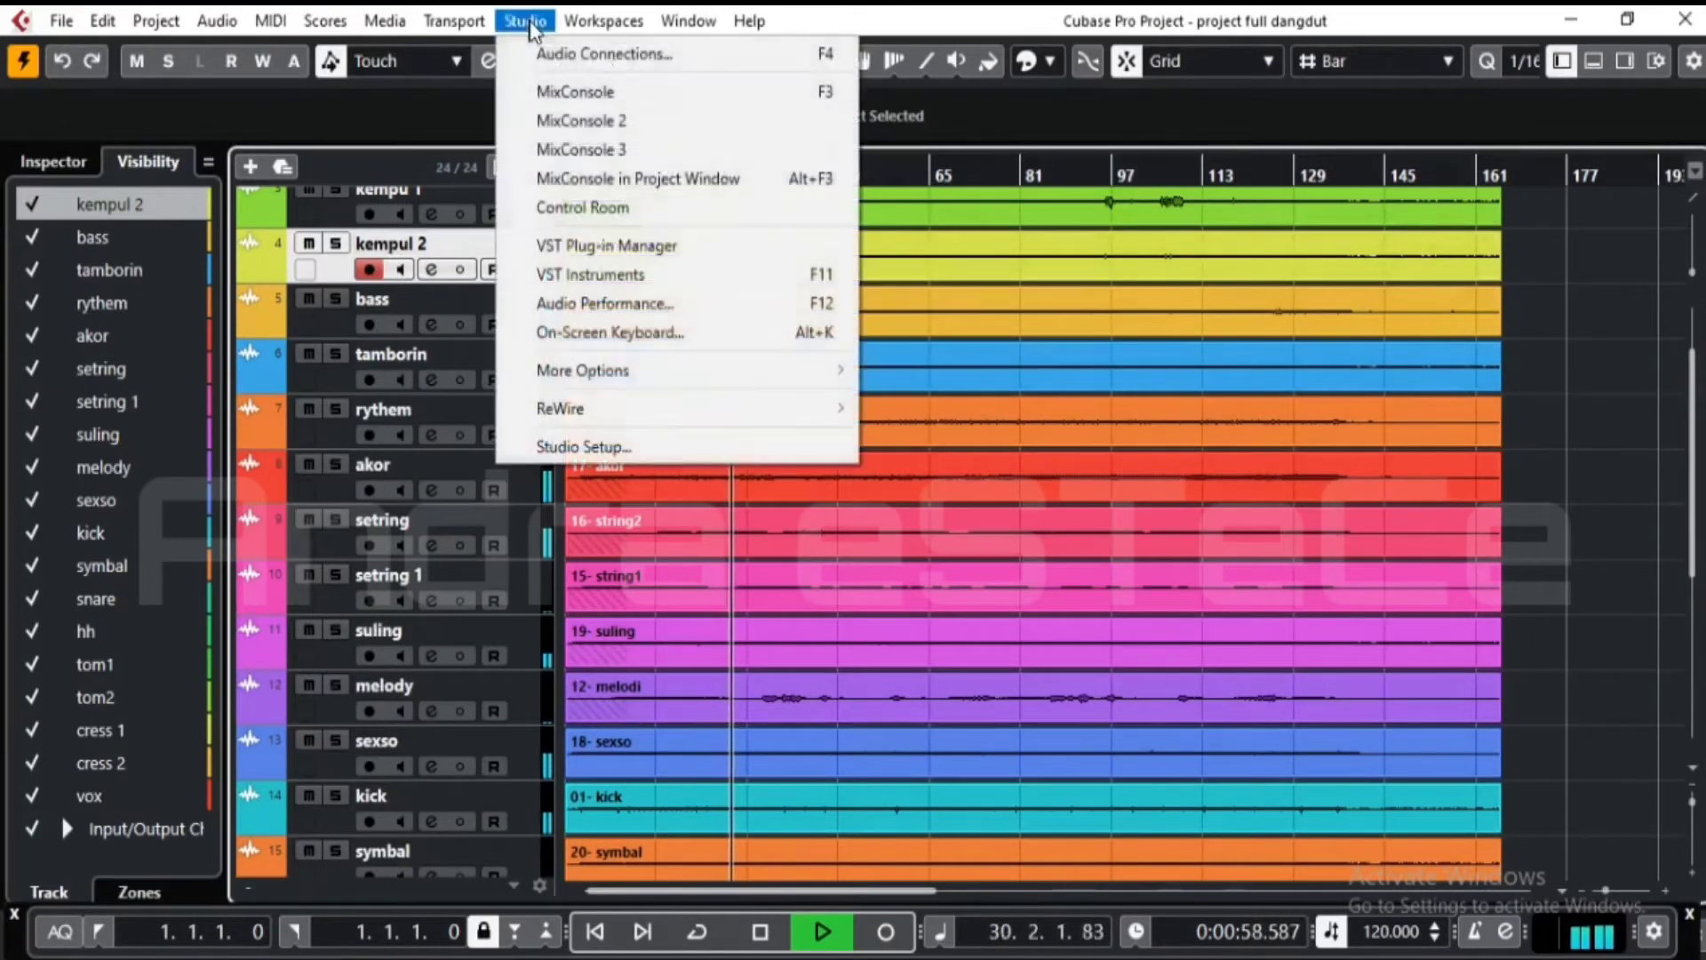
pyautogui.click(587, 118)
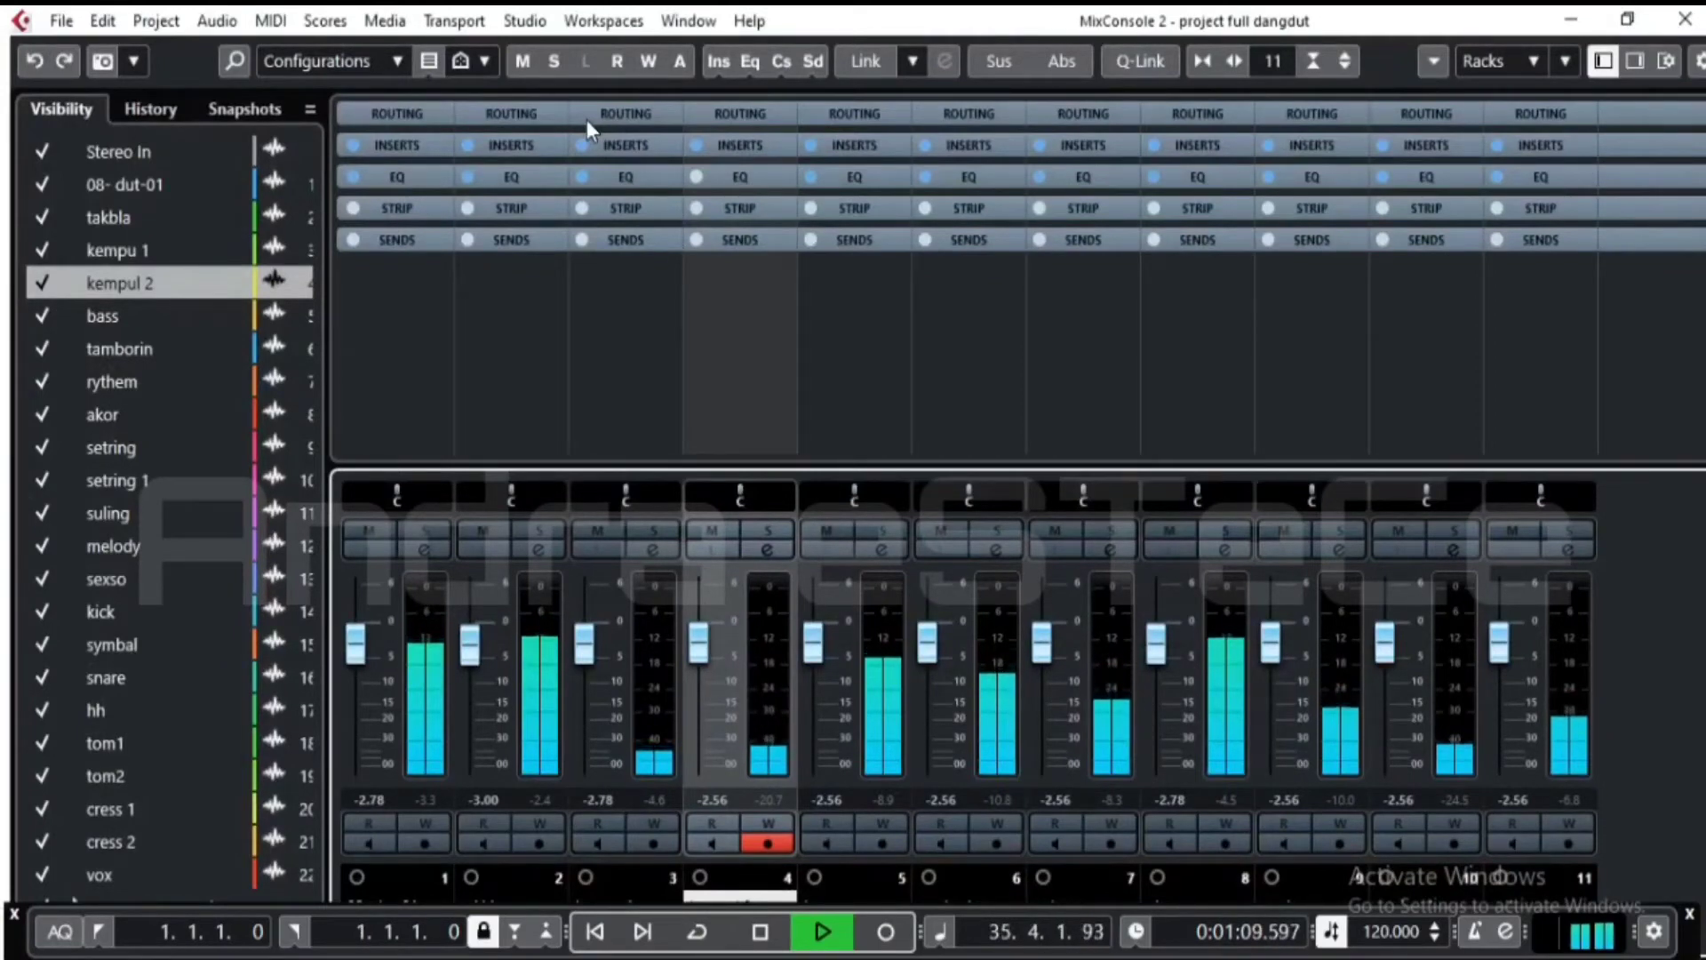
pyautogui.click(413, 146)
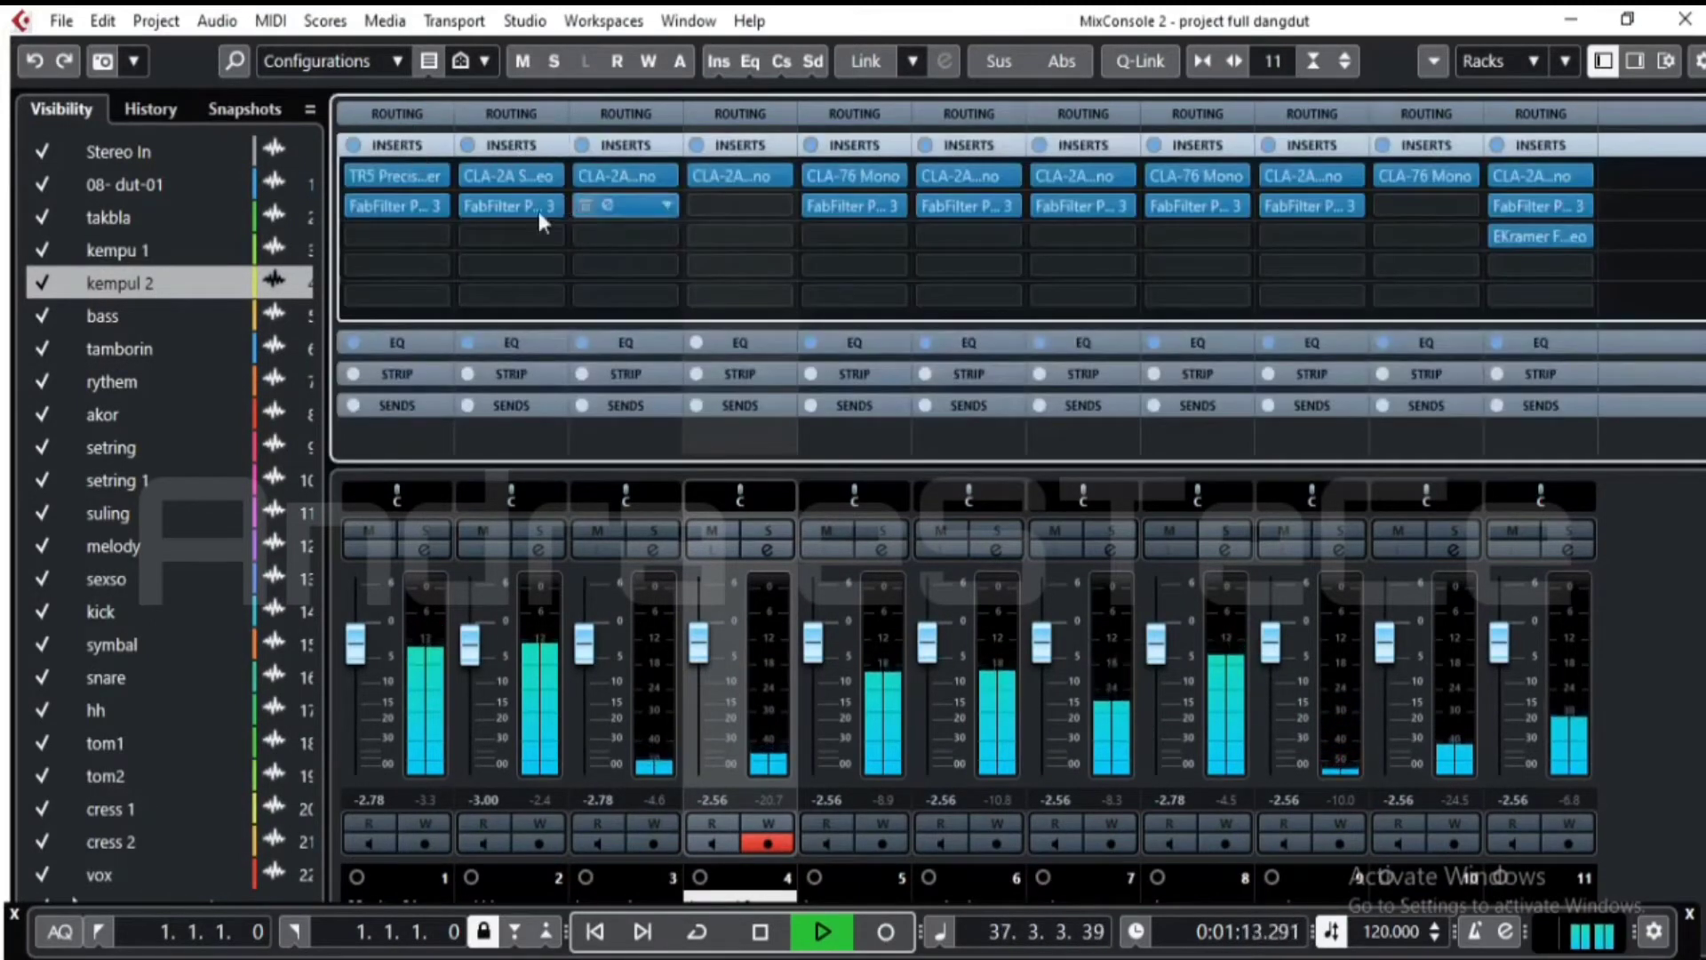
pyautogui.click(400, 345)
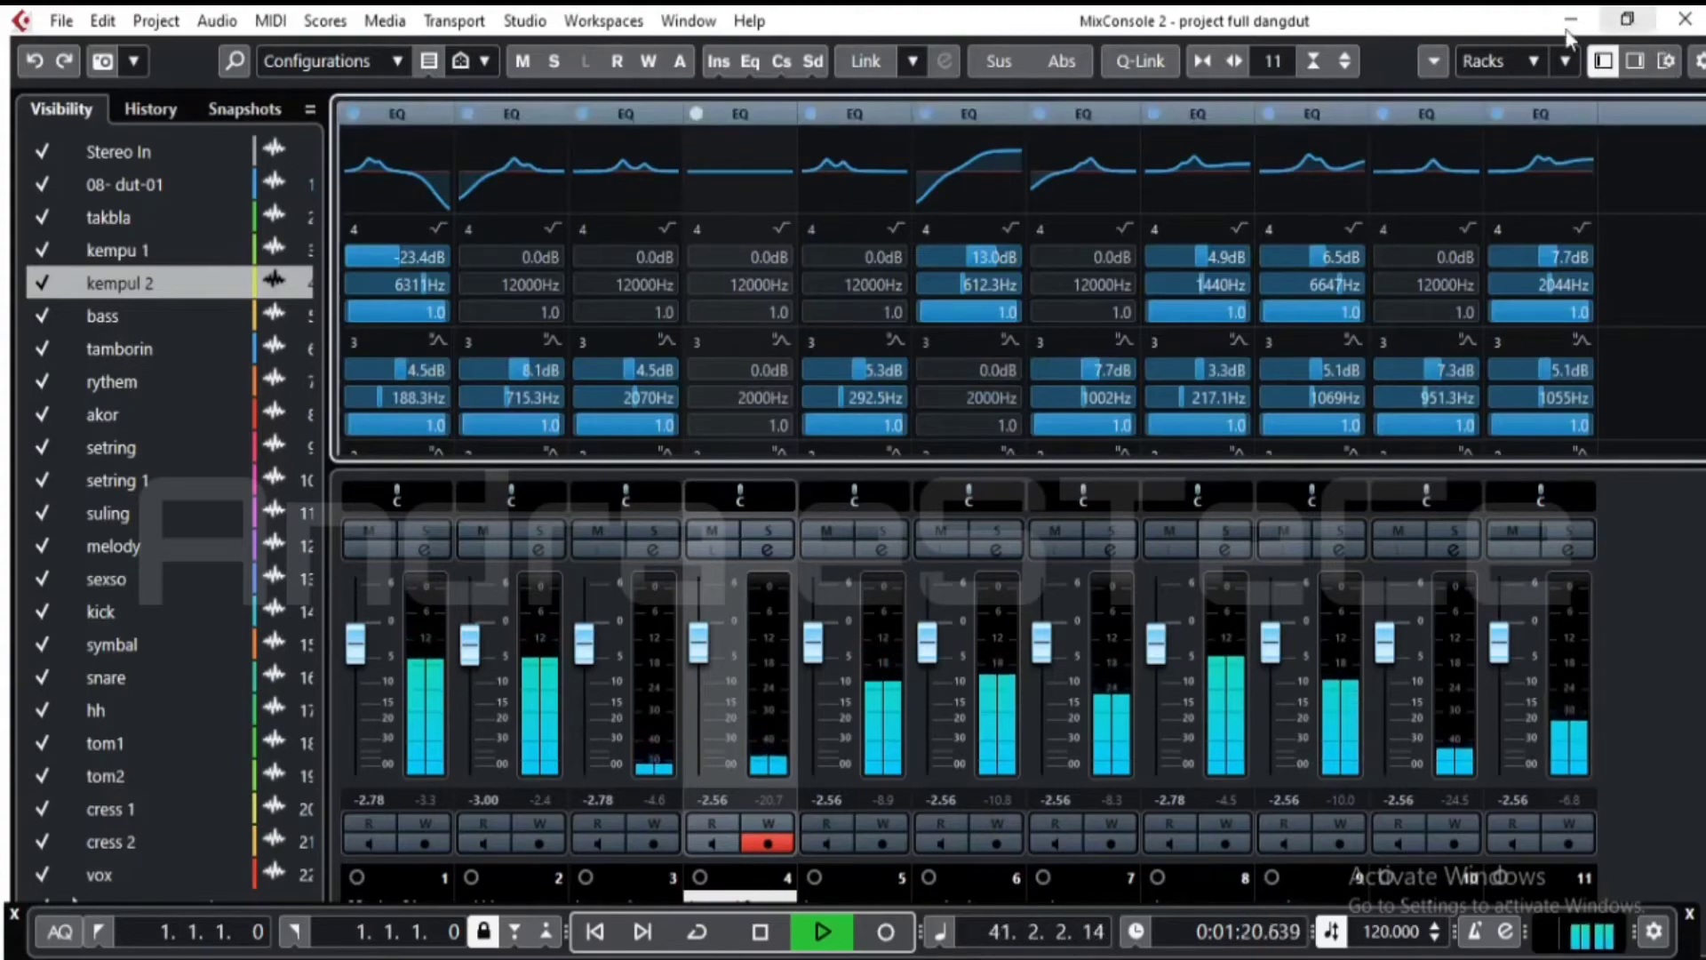
# - Turn MixConsole 2 into a floating window, select the 08- dut-01 channel, and move the window lower over the project
pyautogui.click(1627, 18)
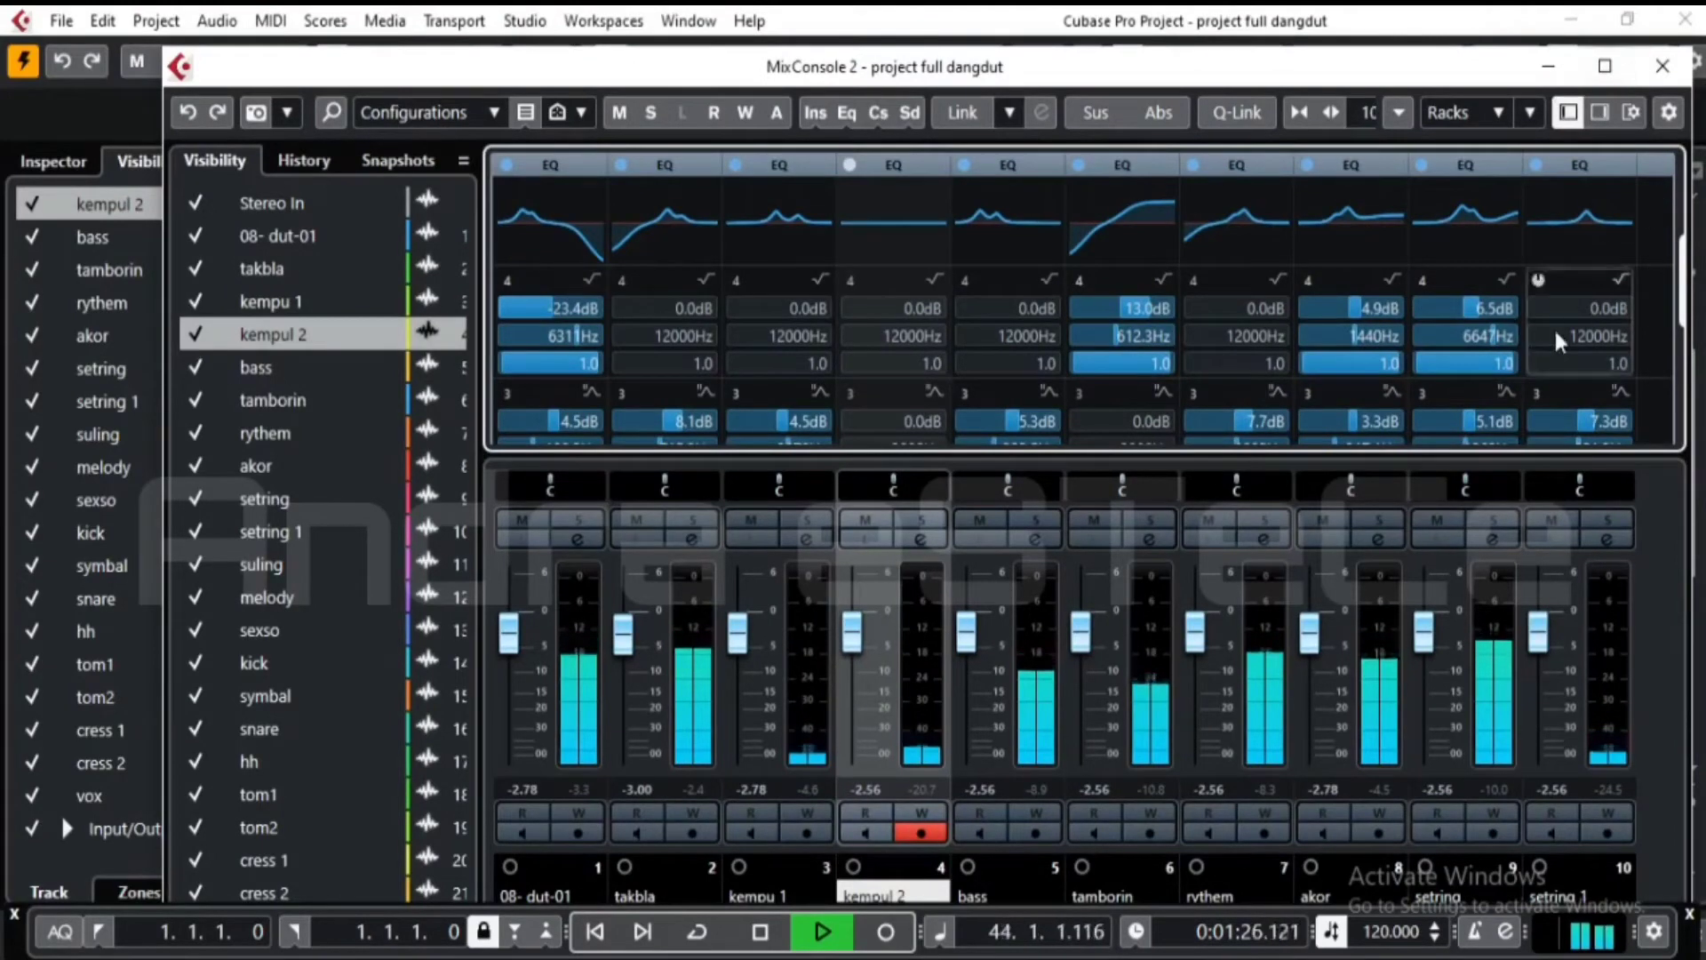
pyautogui.moveTo(1685, 286); pyautogui.dragTo(1691, 244)
pyautogui.scroll(-2, 1691, 244)
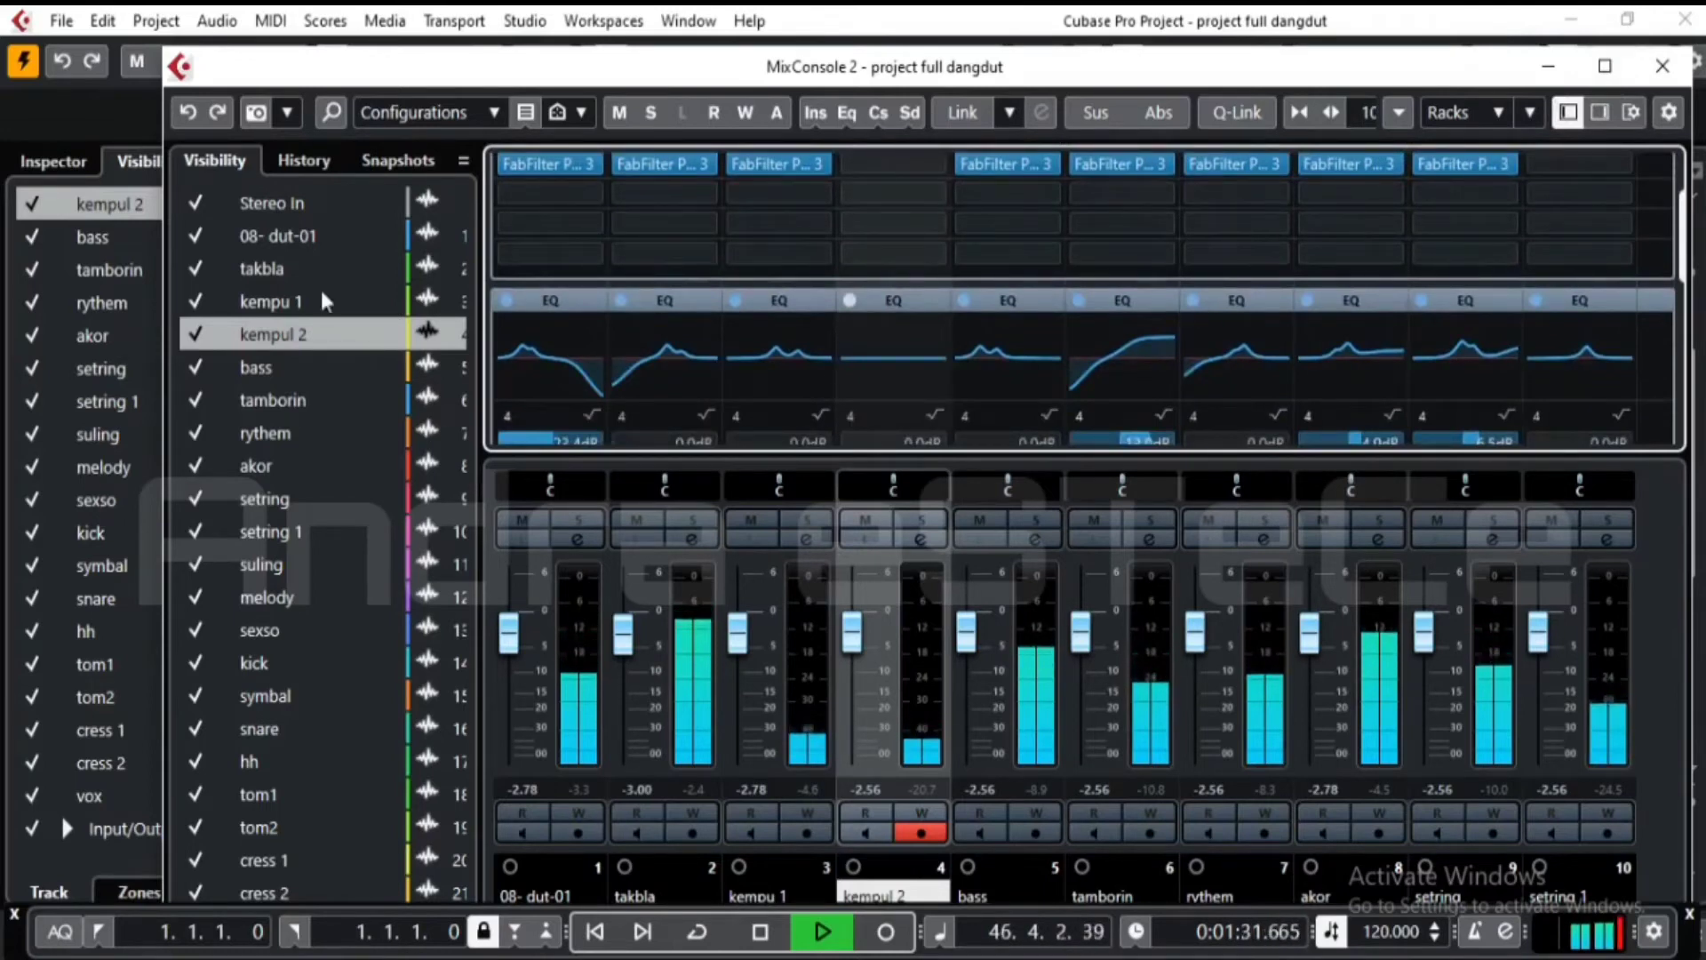
pyautogui.click(280, 238)
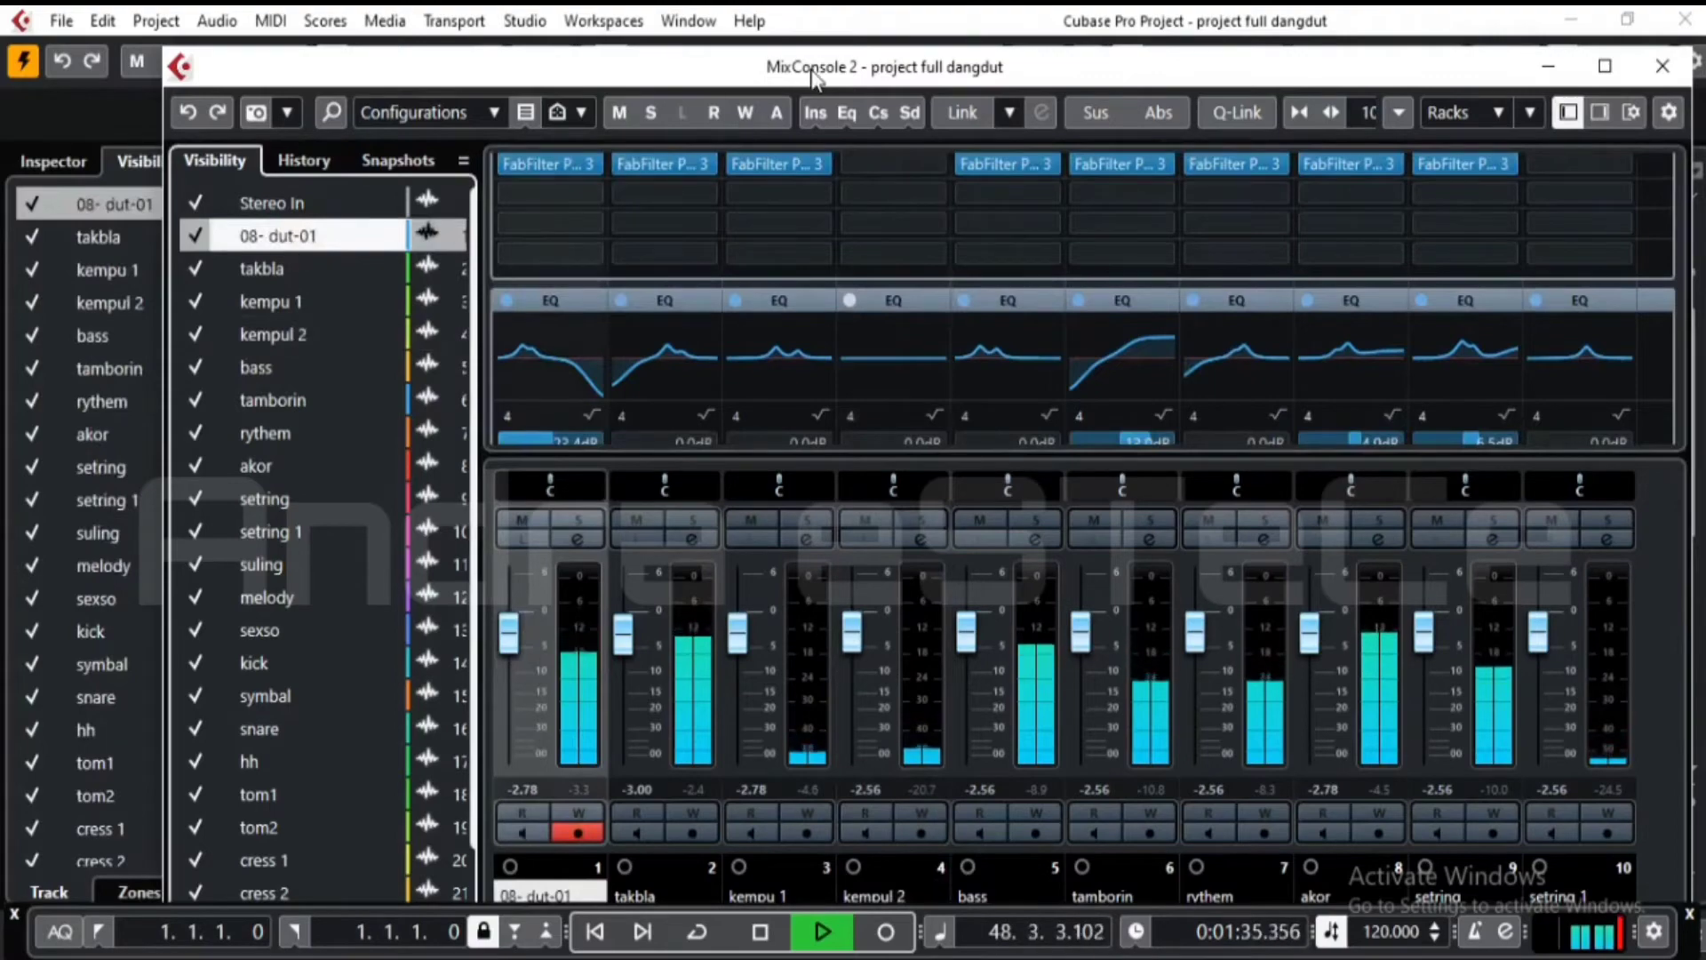
pyautogui.moveTo(811, 69); pyautogui.dragTo(791, 247)
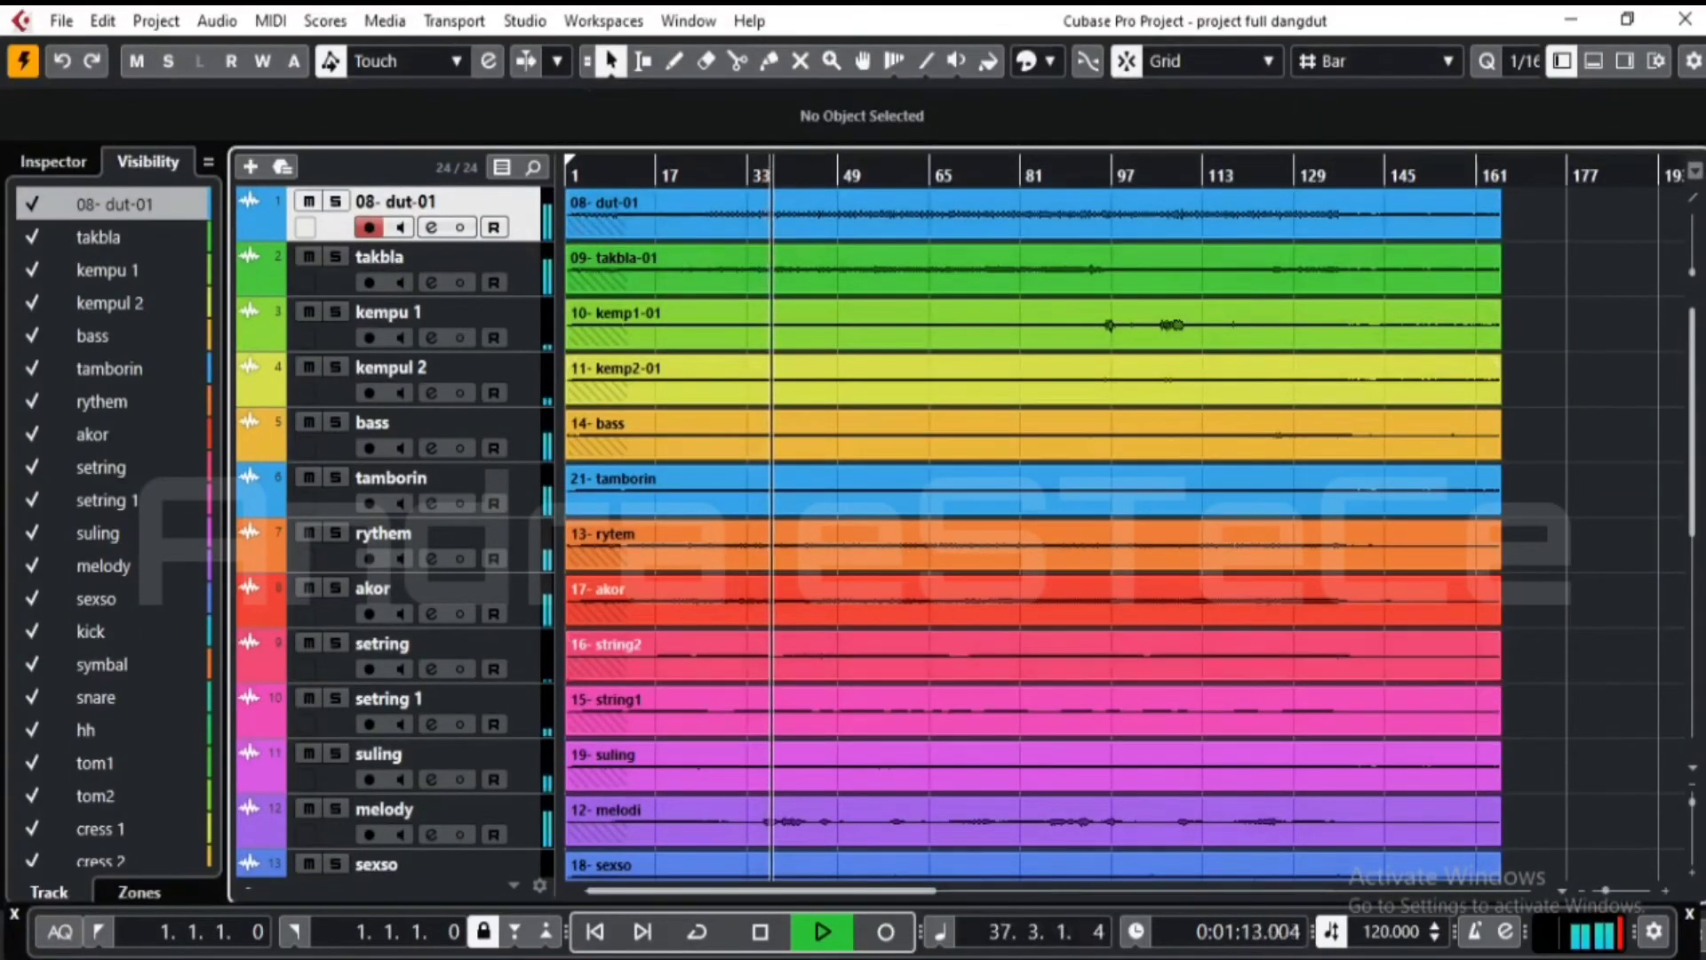
# - Bring MixConsole 2 back to the front maximized to select the bass channel, and close the console
pyautogui.moveTo(1008, 955)
pyautogui.click(1238, 857)
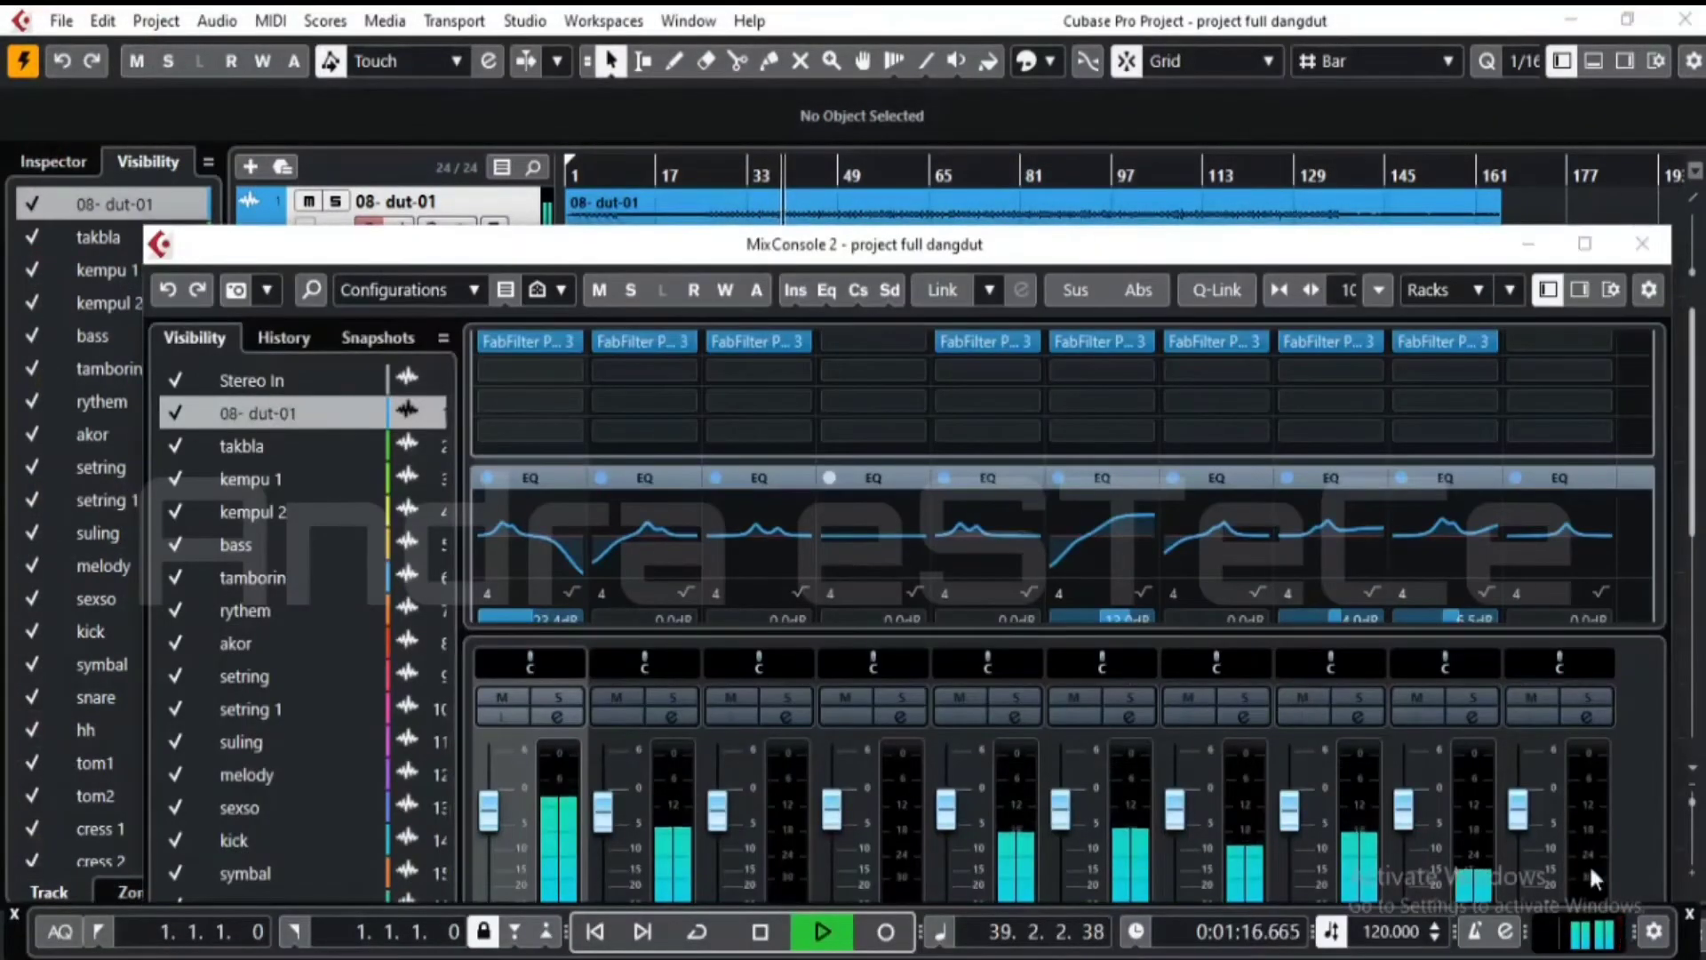
pyautogui.moveTo(1230, 244); pyautogui.dragTo(1228, 104)
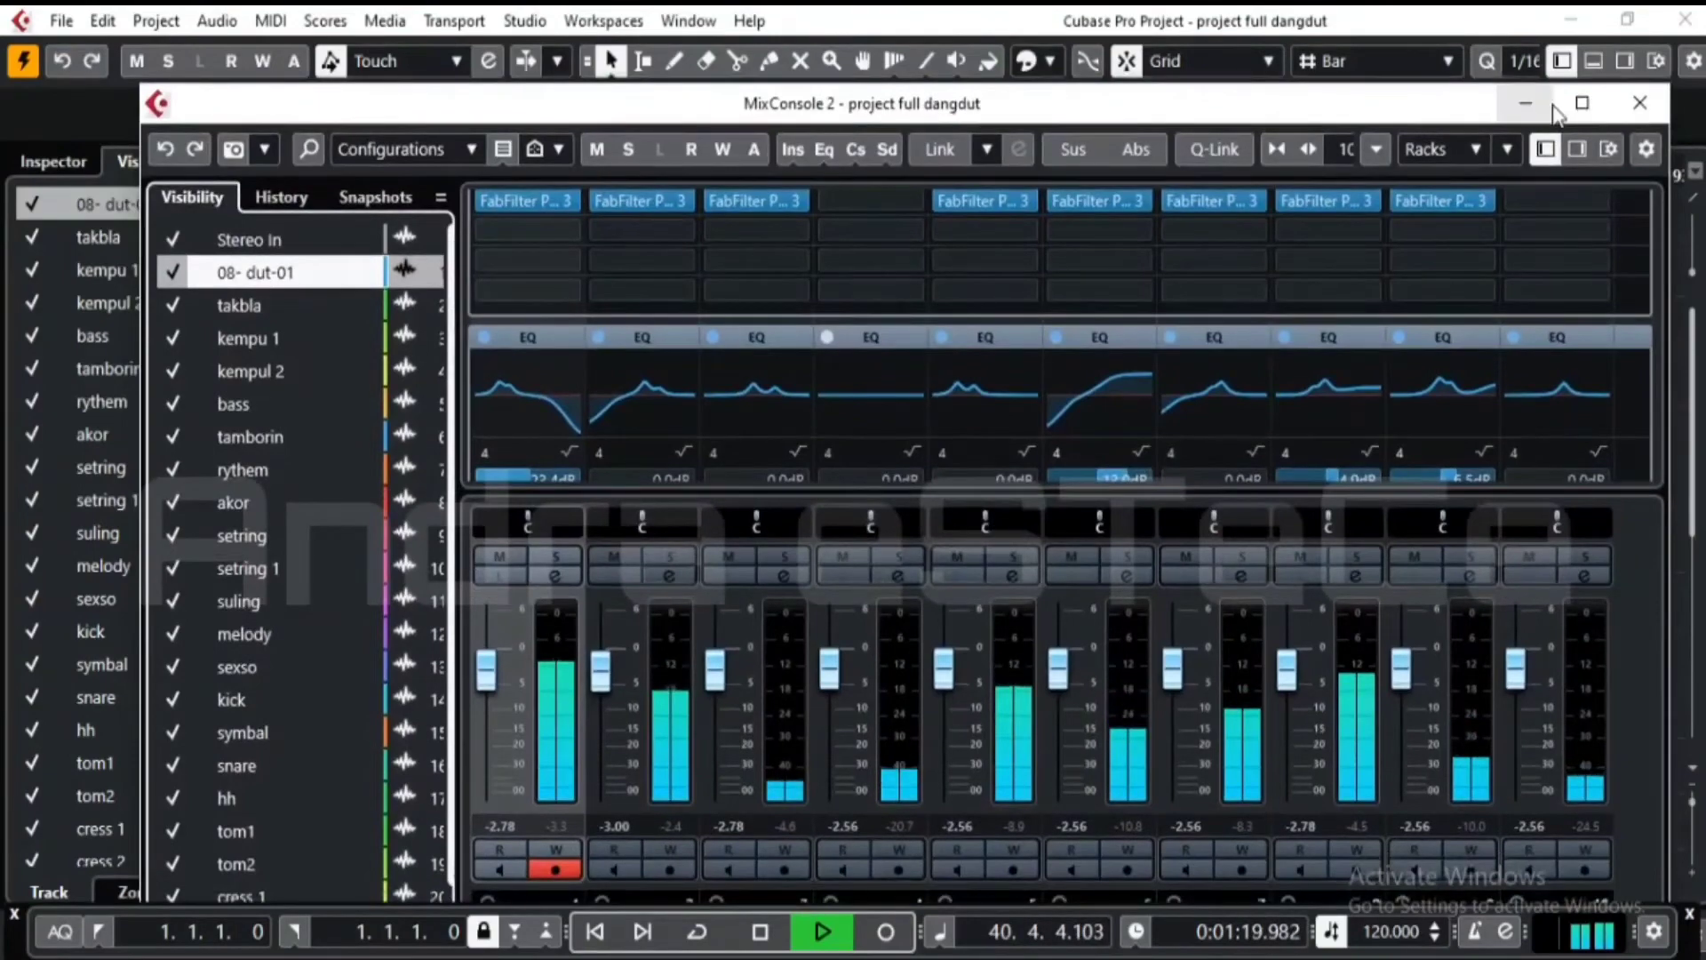
pyautogui.click(1580, 103)
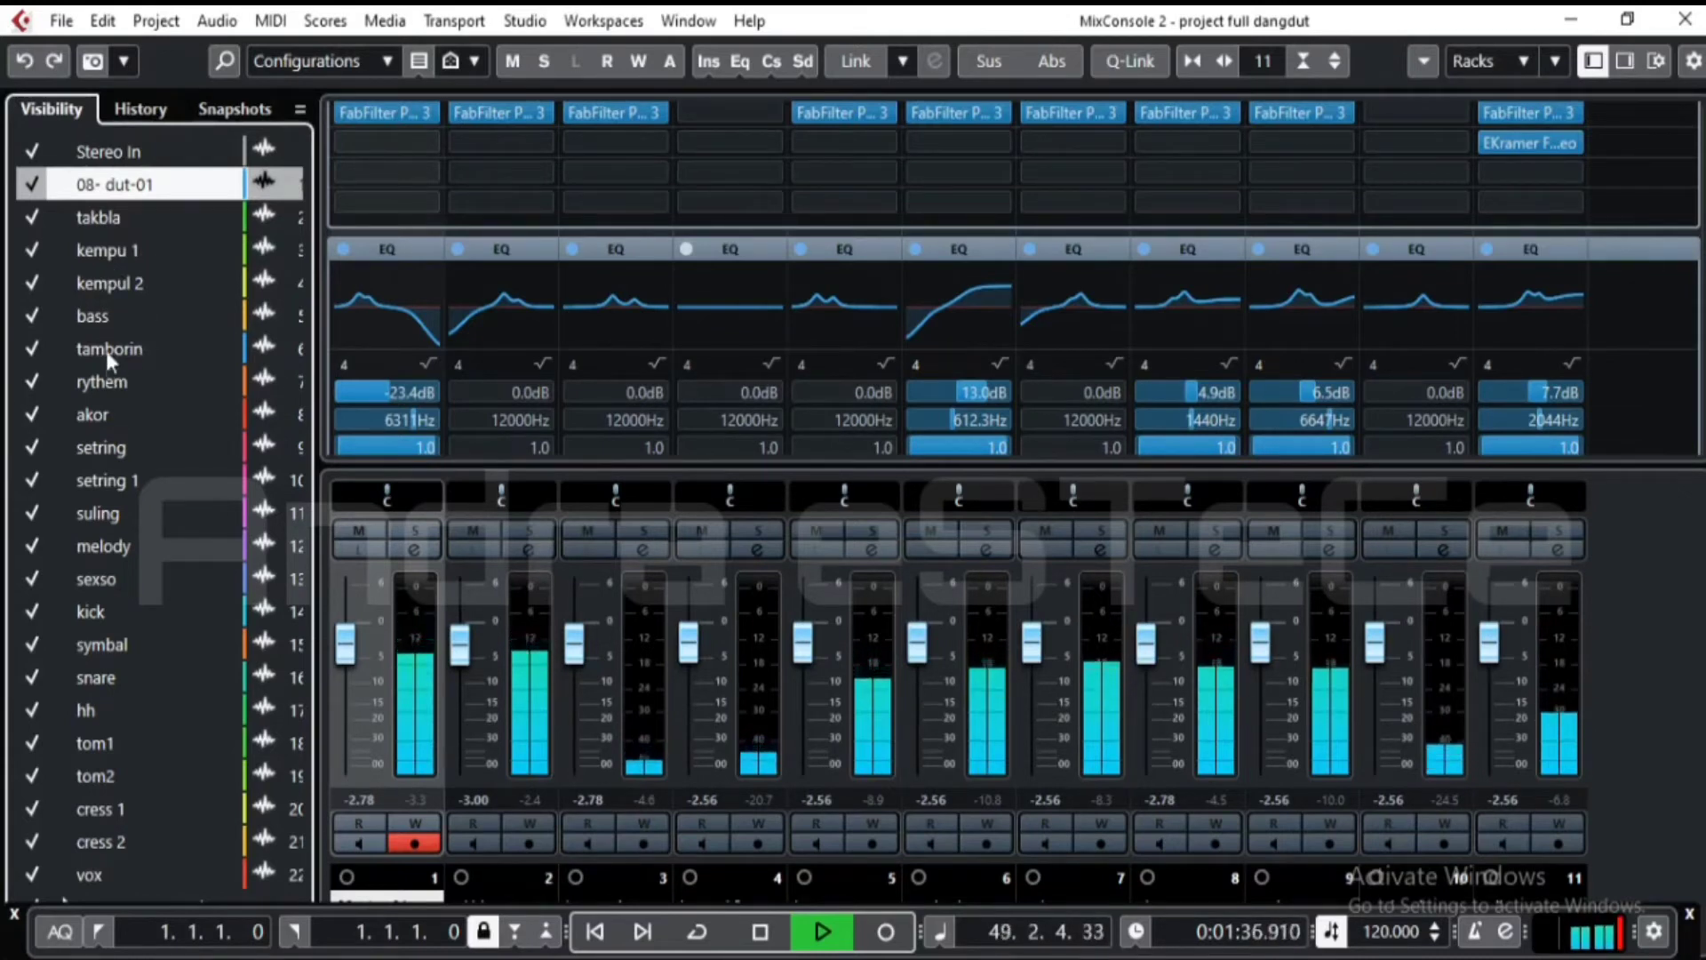
pyautogui.click(106, 323)
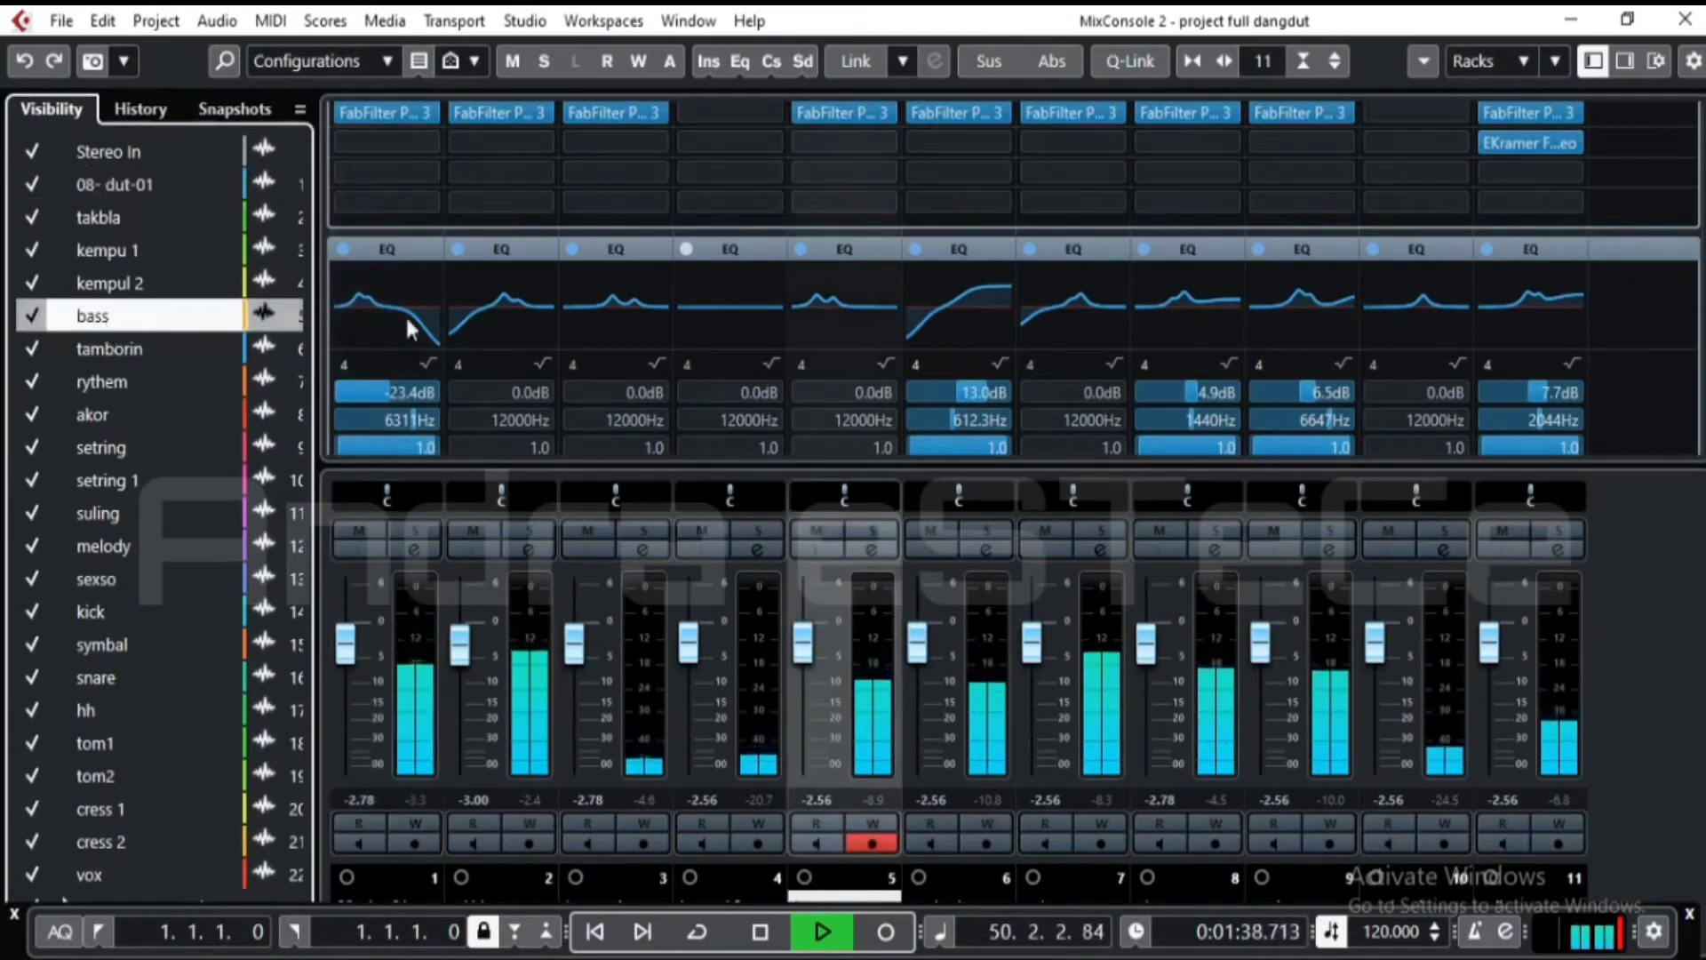
pyautogui.click(1685, 19)
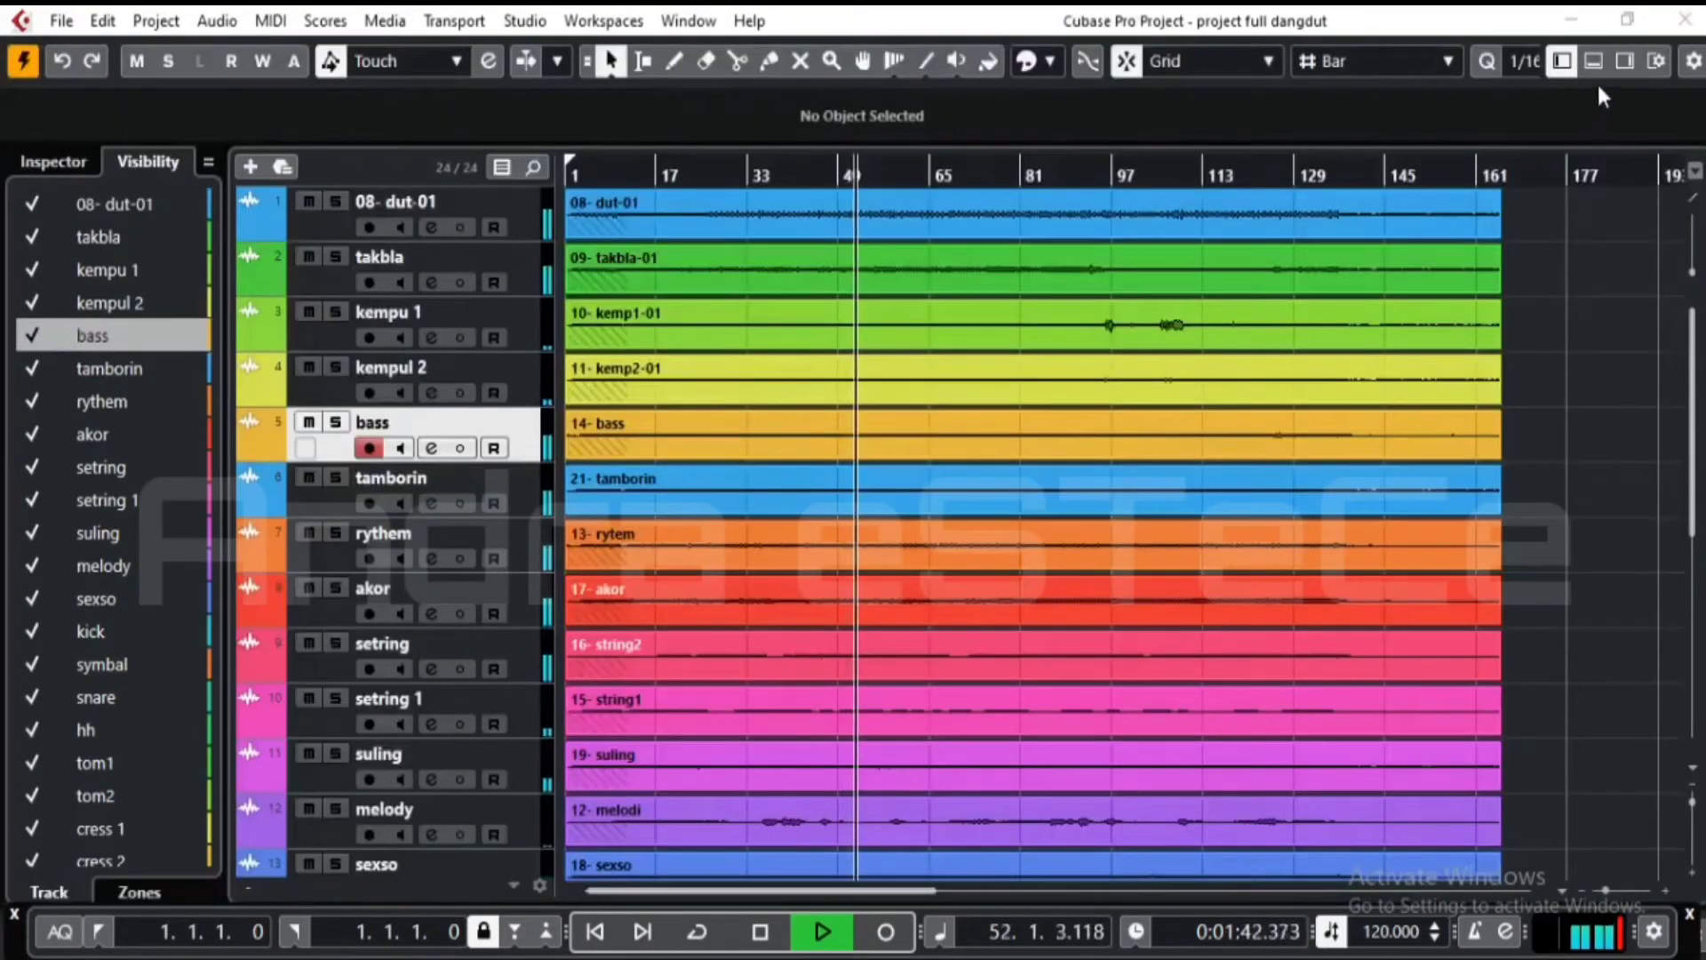
# - Open the main MixConsole and bring up the channel settings of vox from its last channels
pyautogui.click(536, 23)
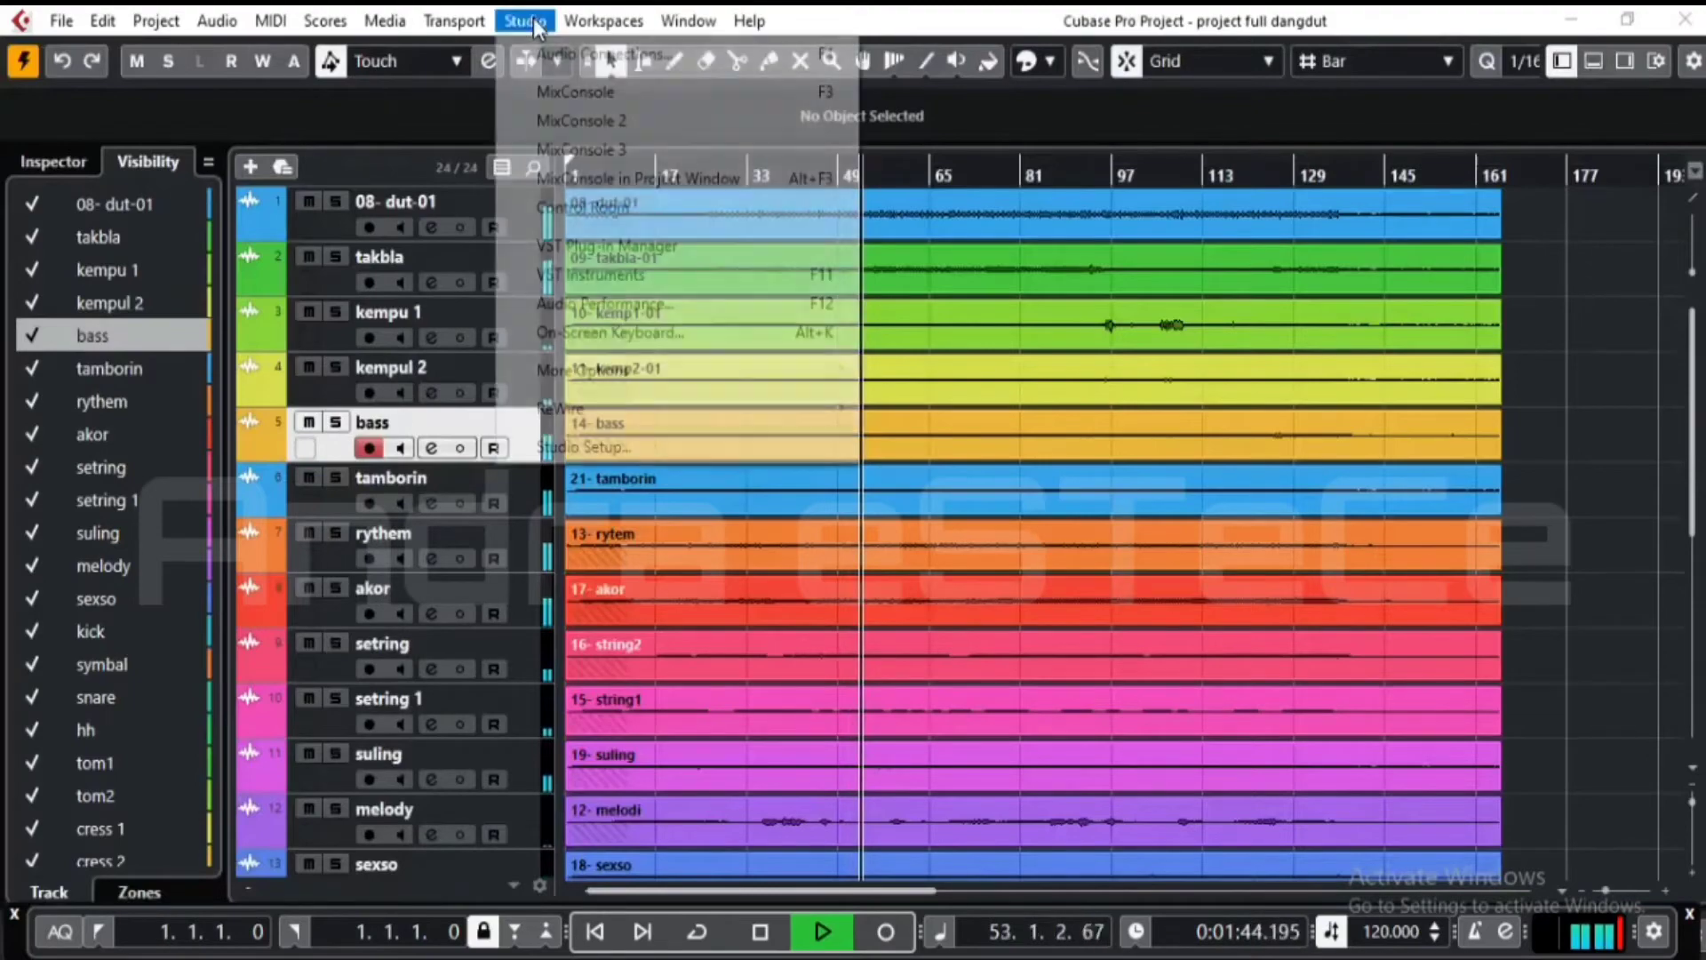
pyautogui.click(632, 92)
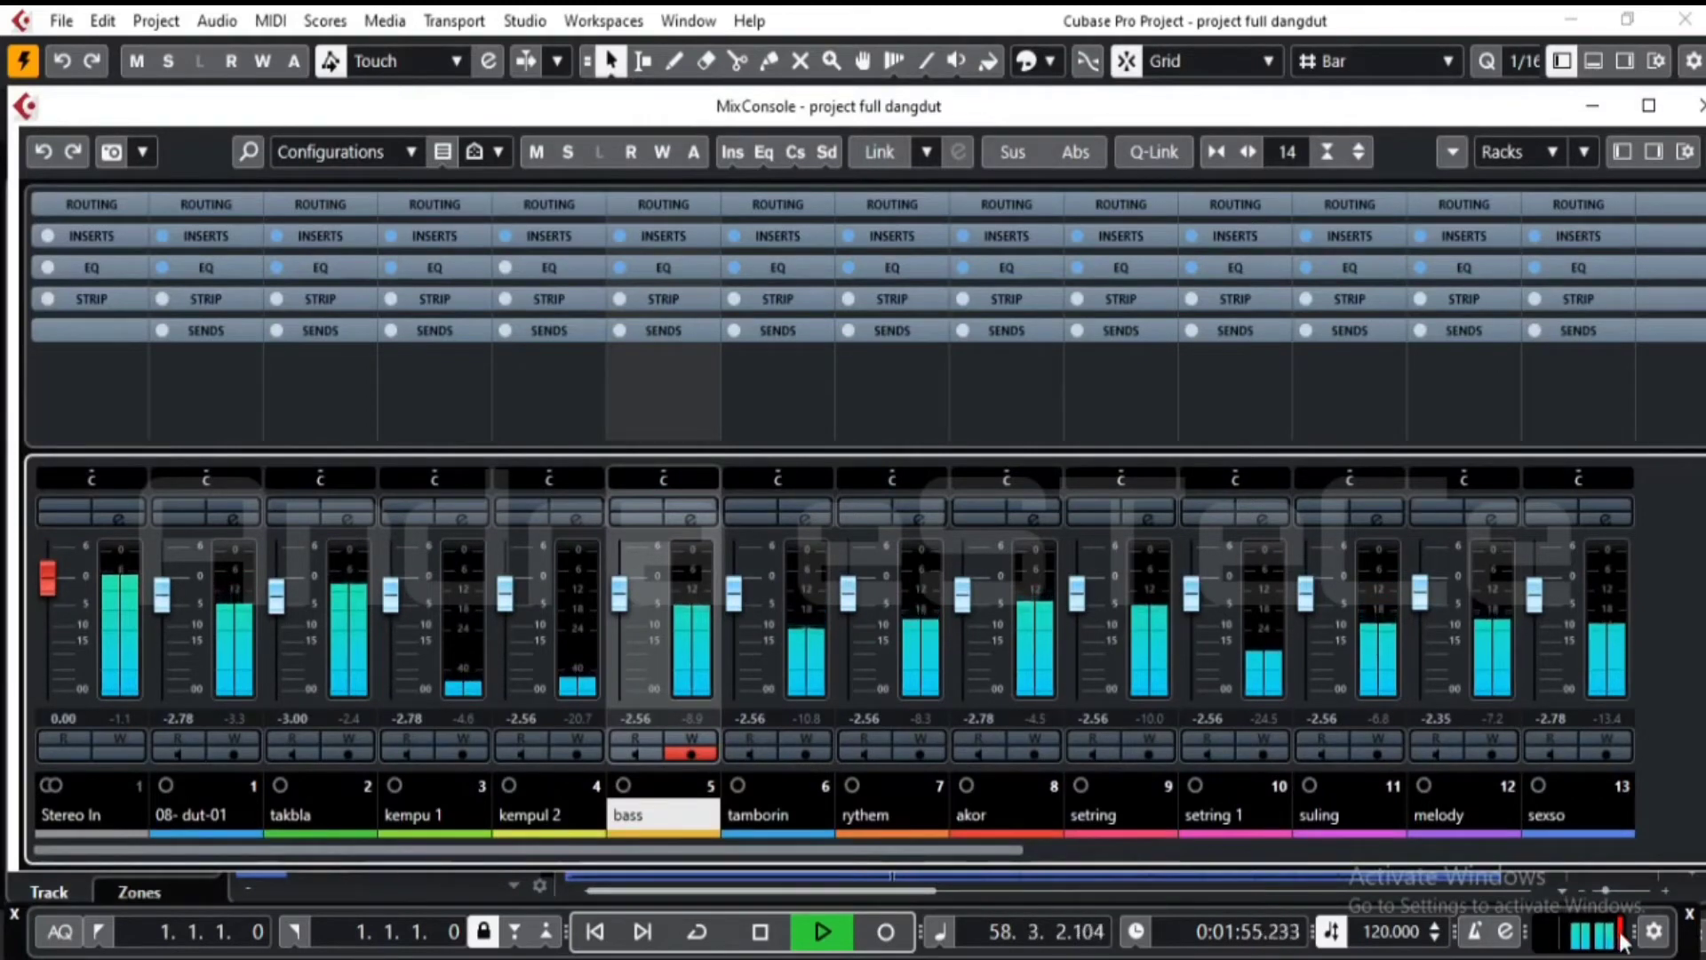
pyautogui.click(1563, 850)
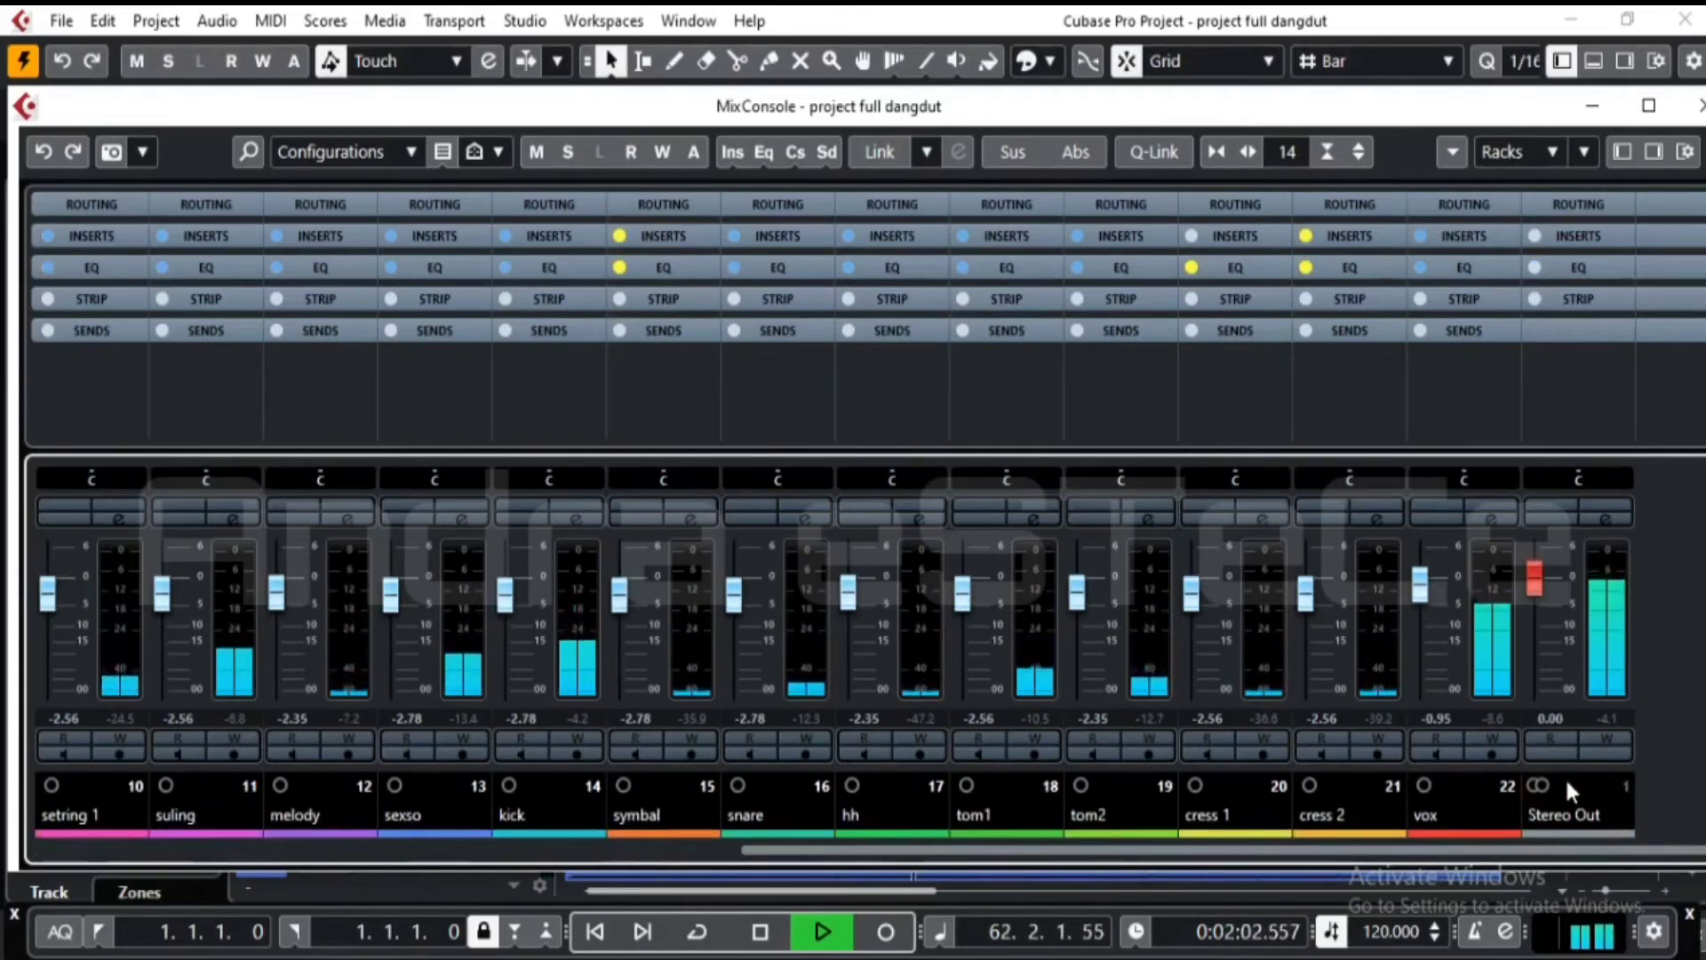
pyautogui.click(1492, 518)
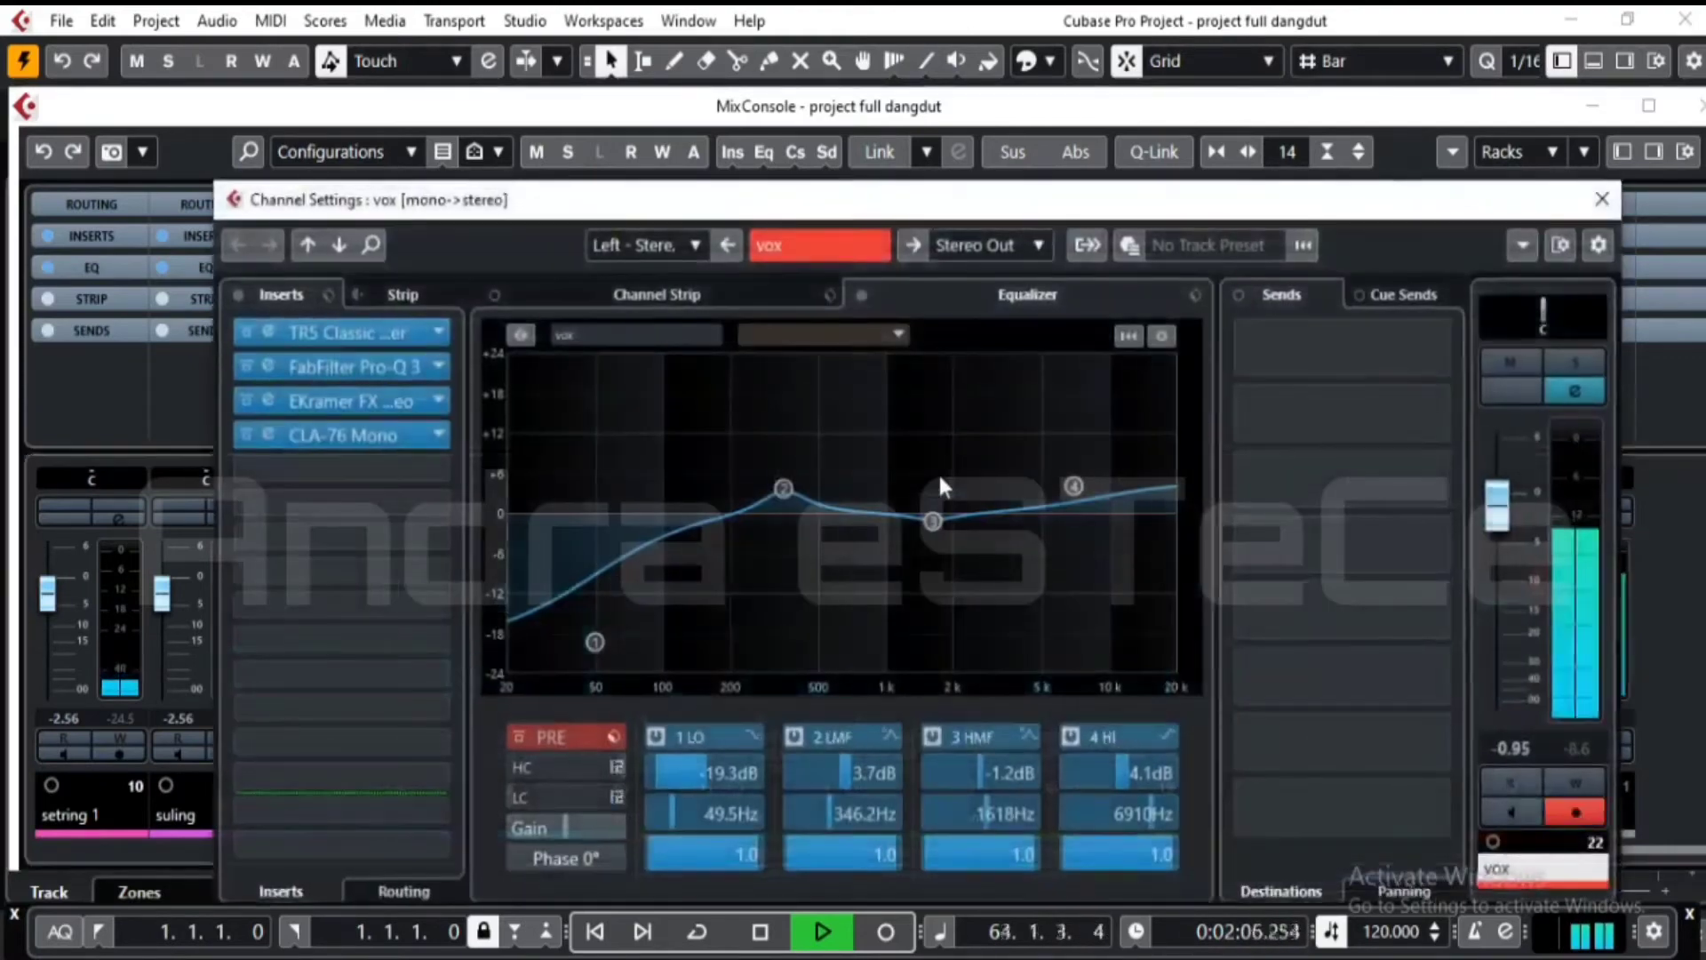
# - Close the vox channel settings and reactivate the bypassed EQs of the cress 2 and cress 1 channels
pyautogui.click(1597, 187)
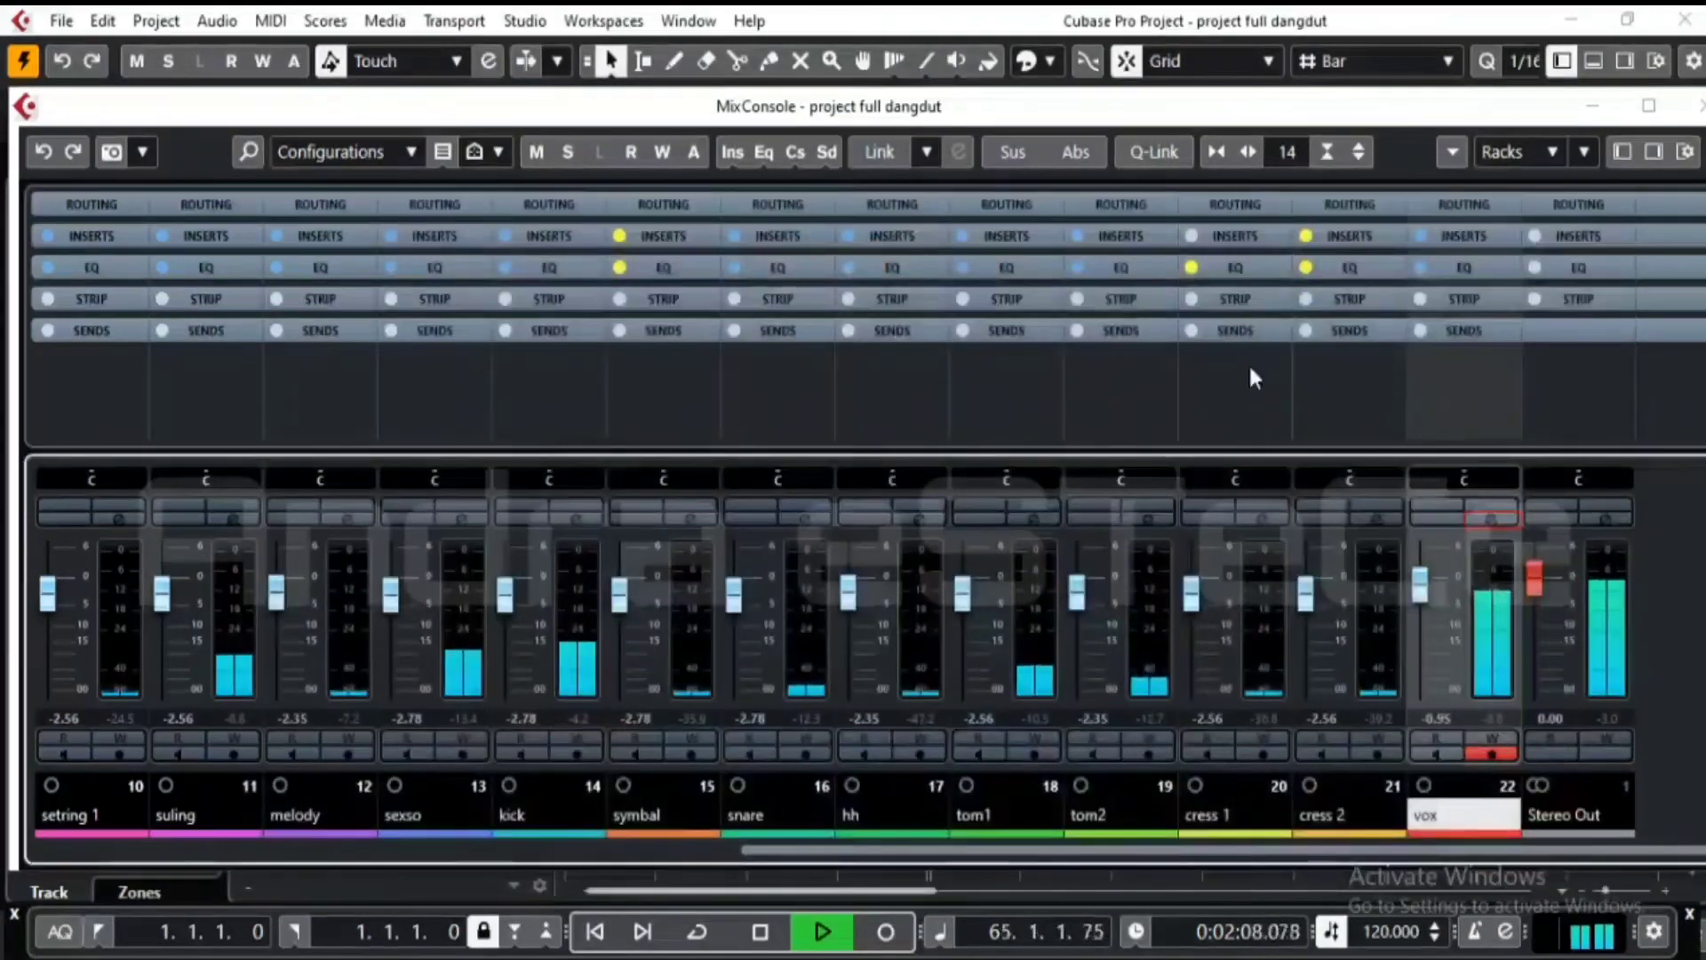
pyautogui.click(1306, 238)
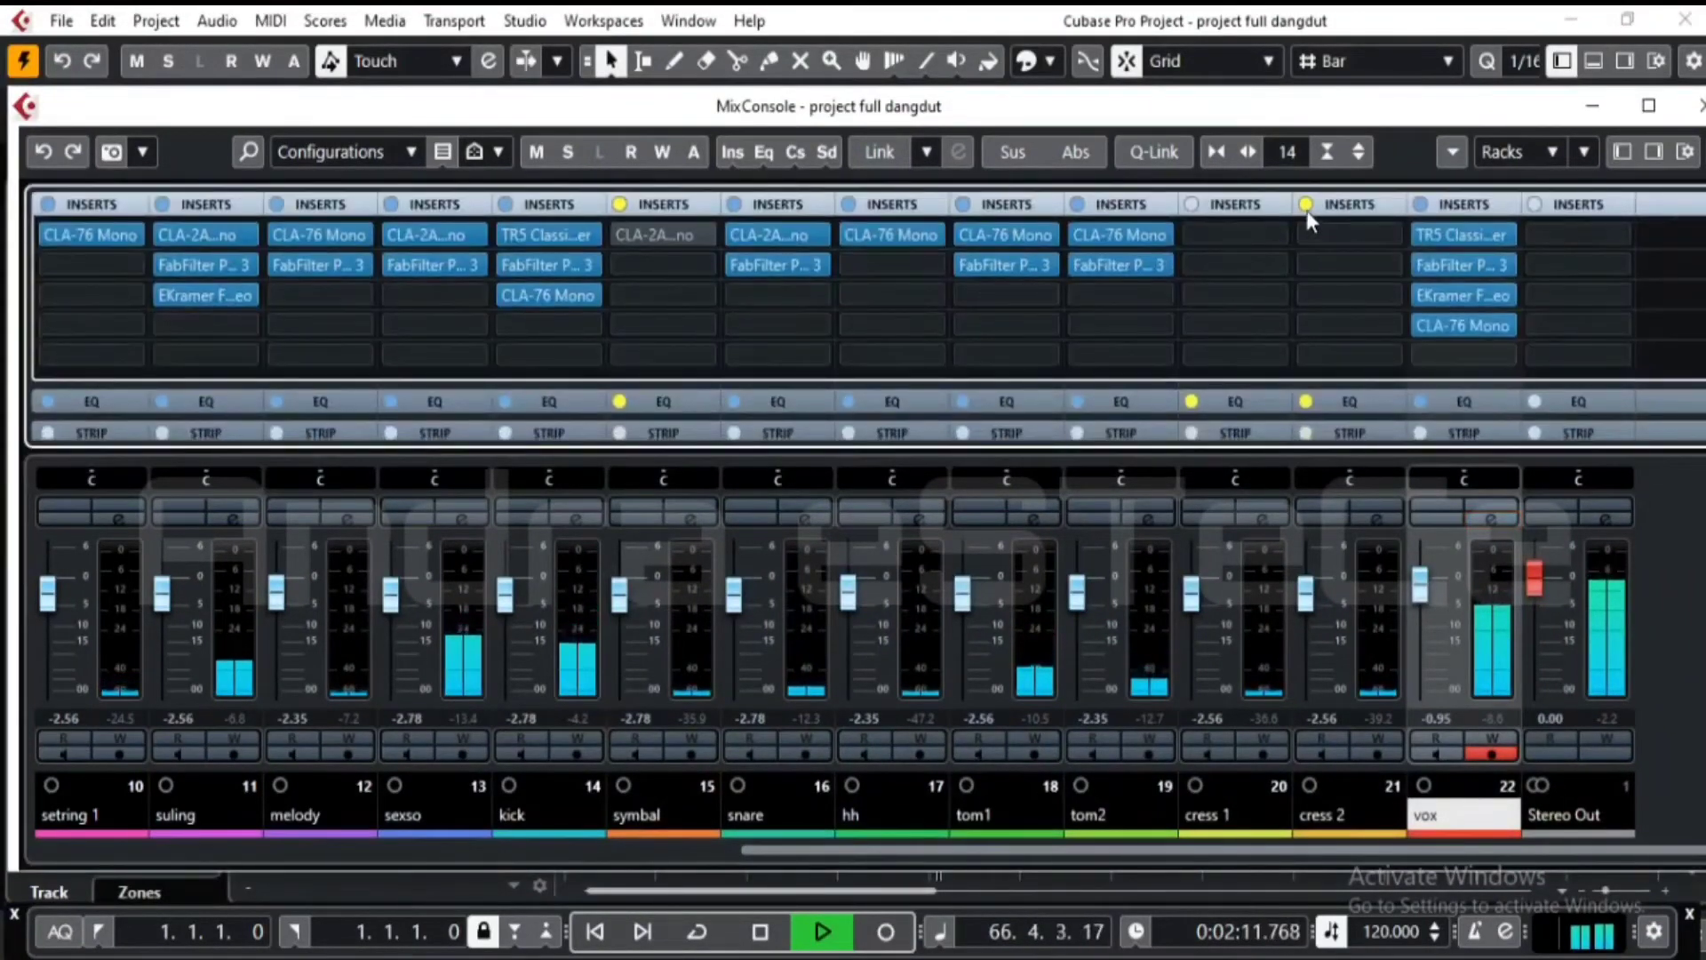
pyautogui.click(1307, 206)
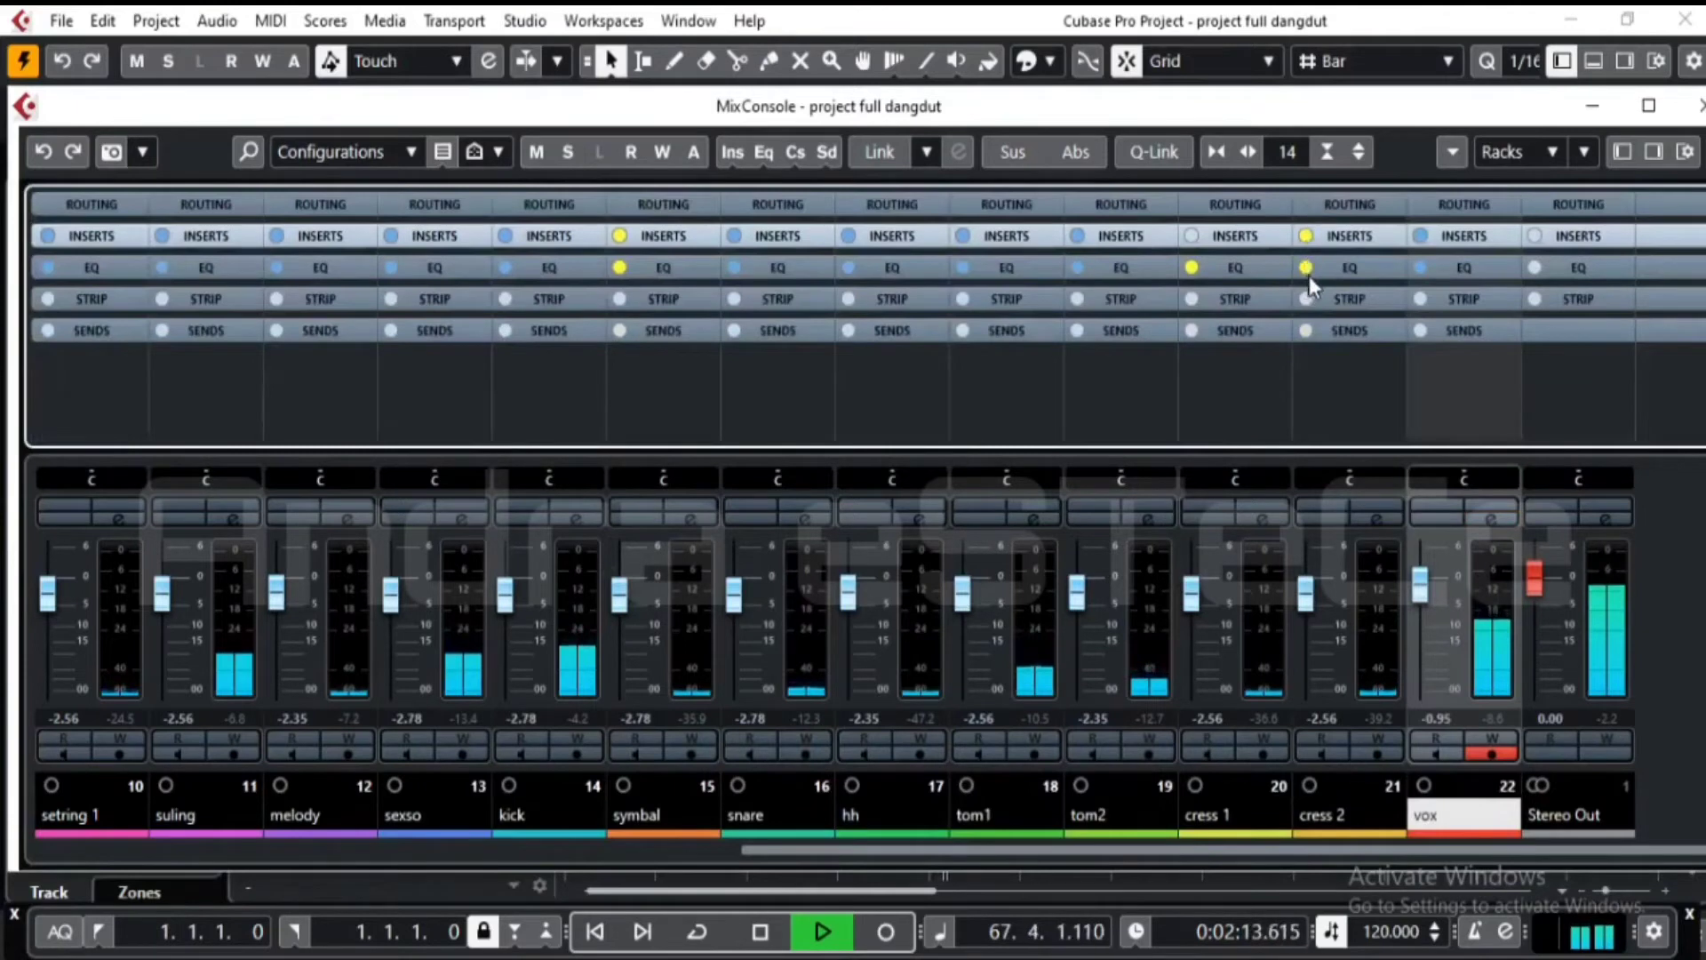
pyautogui.click(1309, 264)
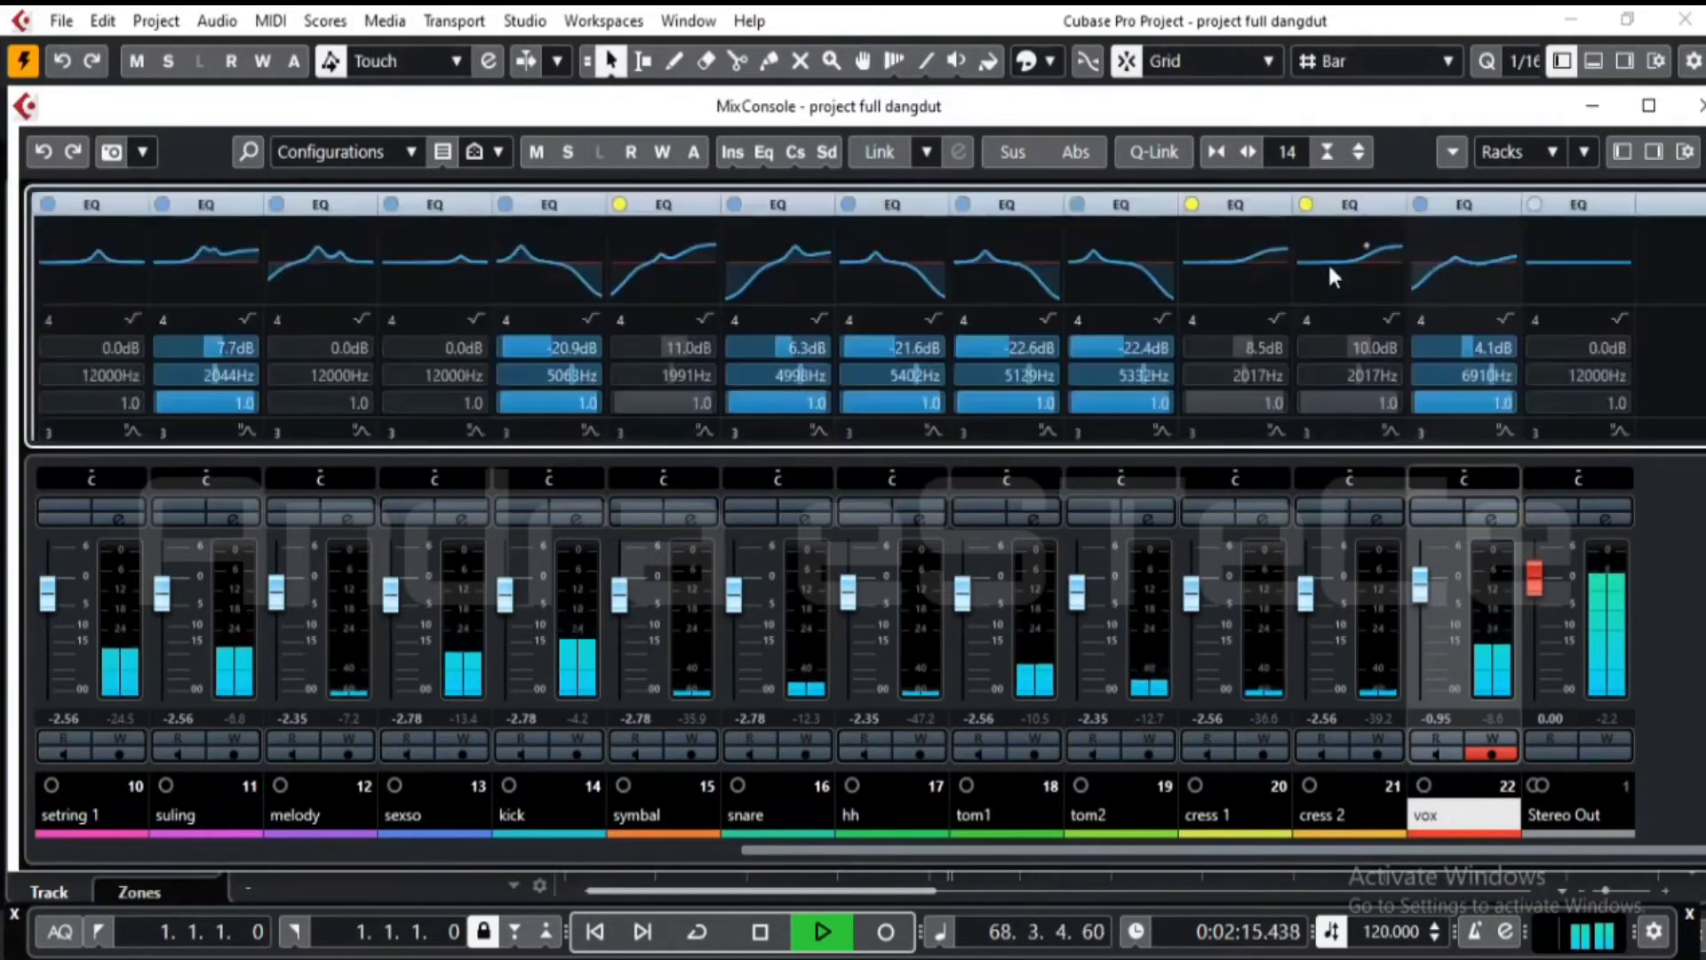
pyautogui.click(1306, 205)
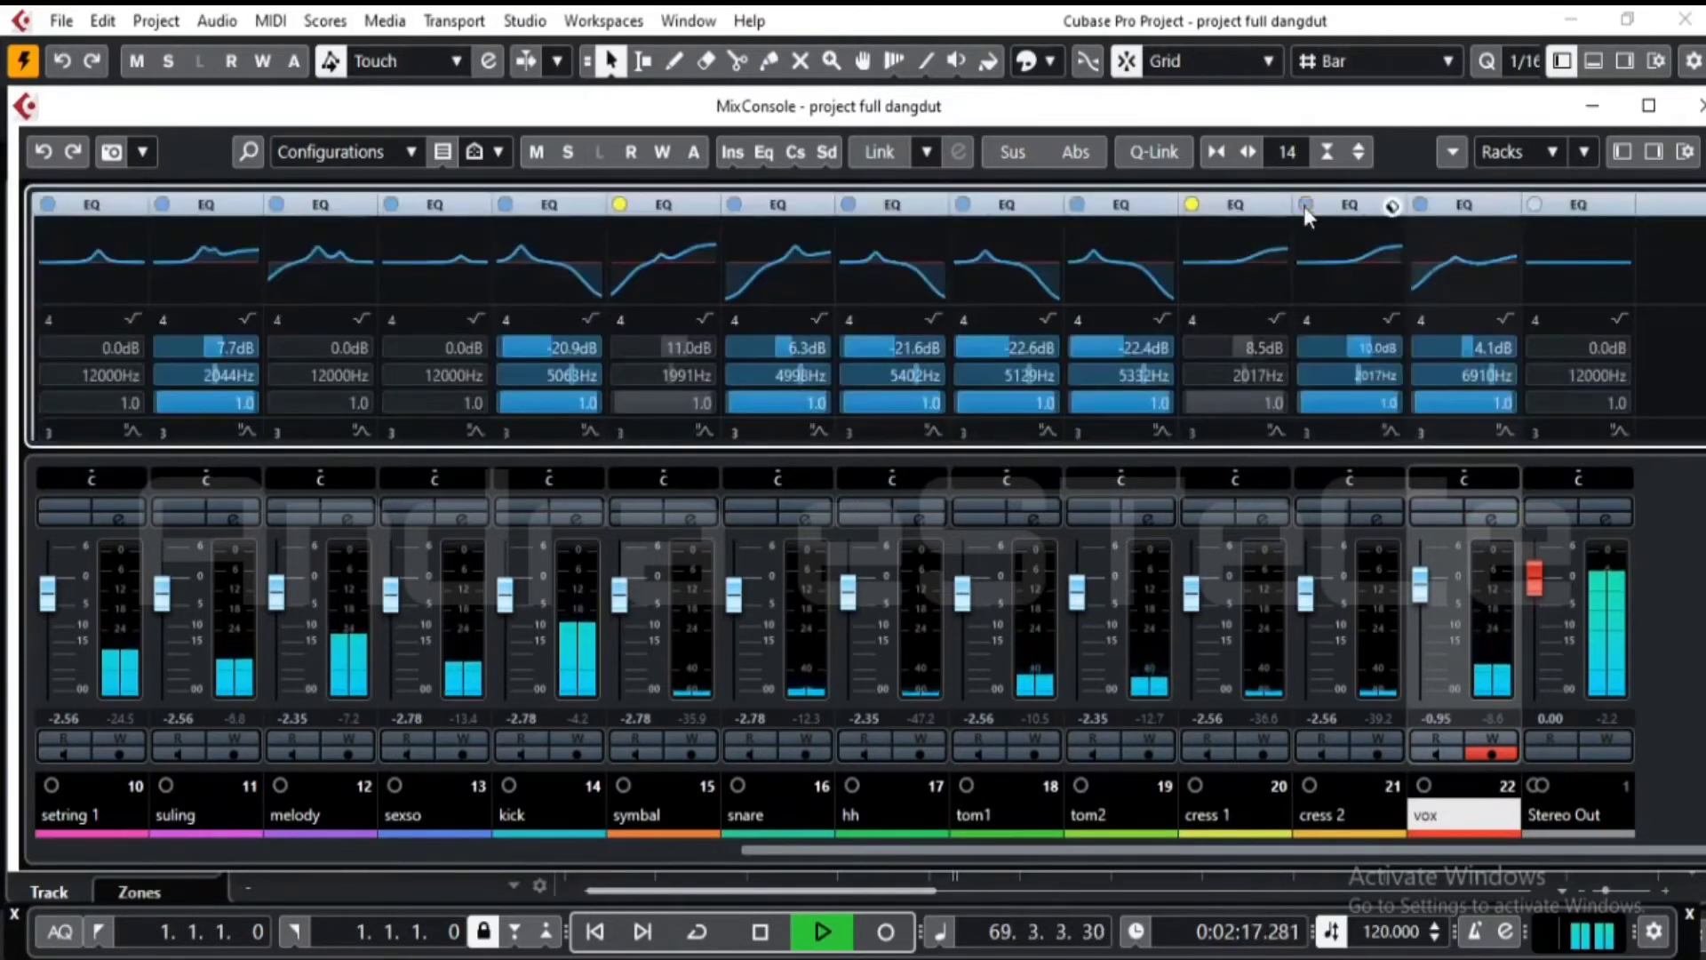
pyautogui.click(1192, 204)
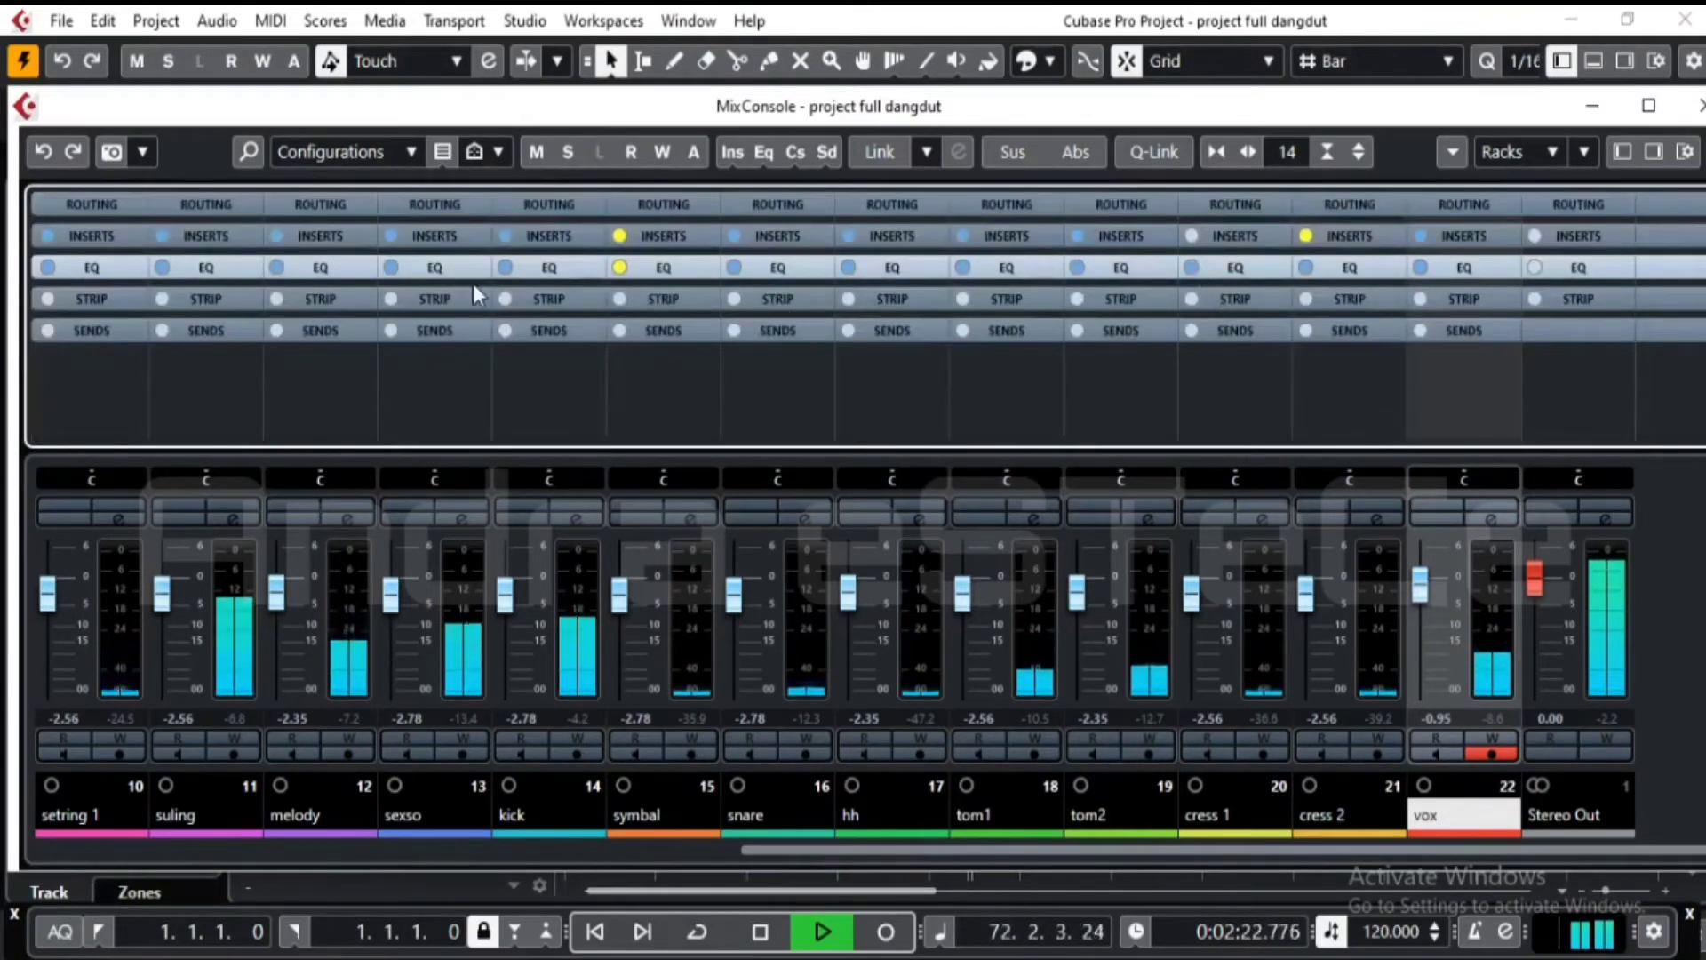
# - Reactivate the bypassed EQ and inserts of the symbal channel and the bypassed inserts of cress 2
pyautogui.click(622, 274)
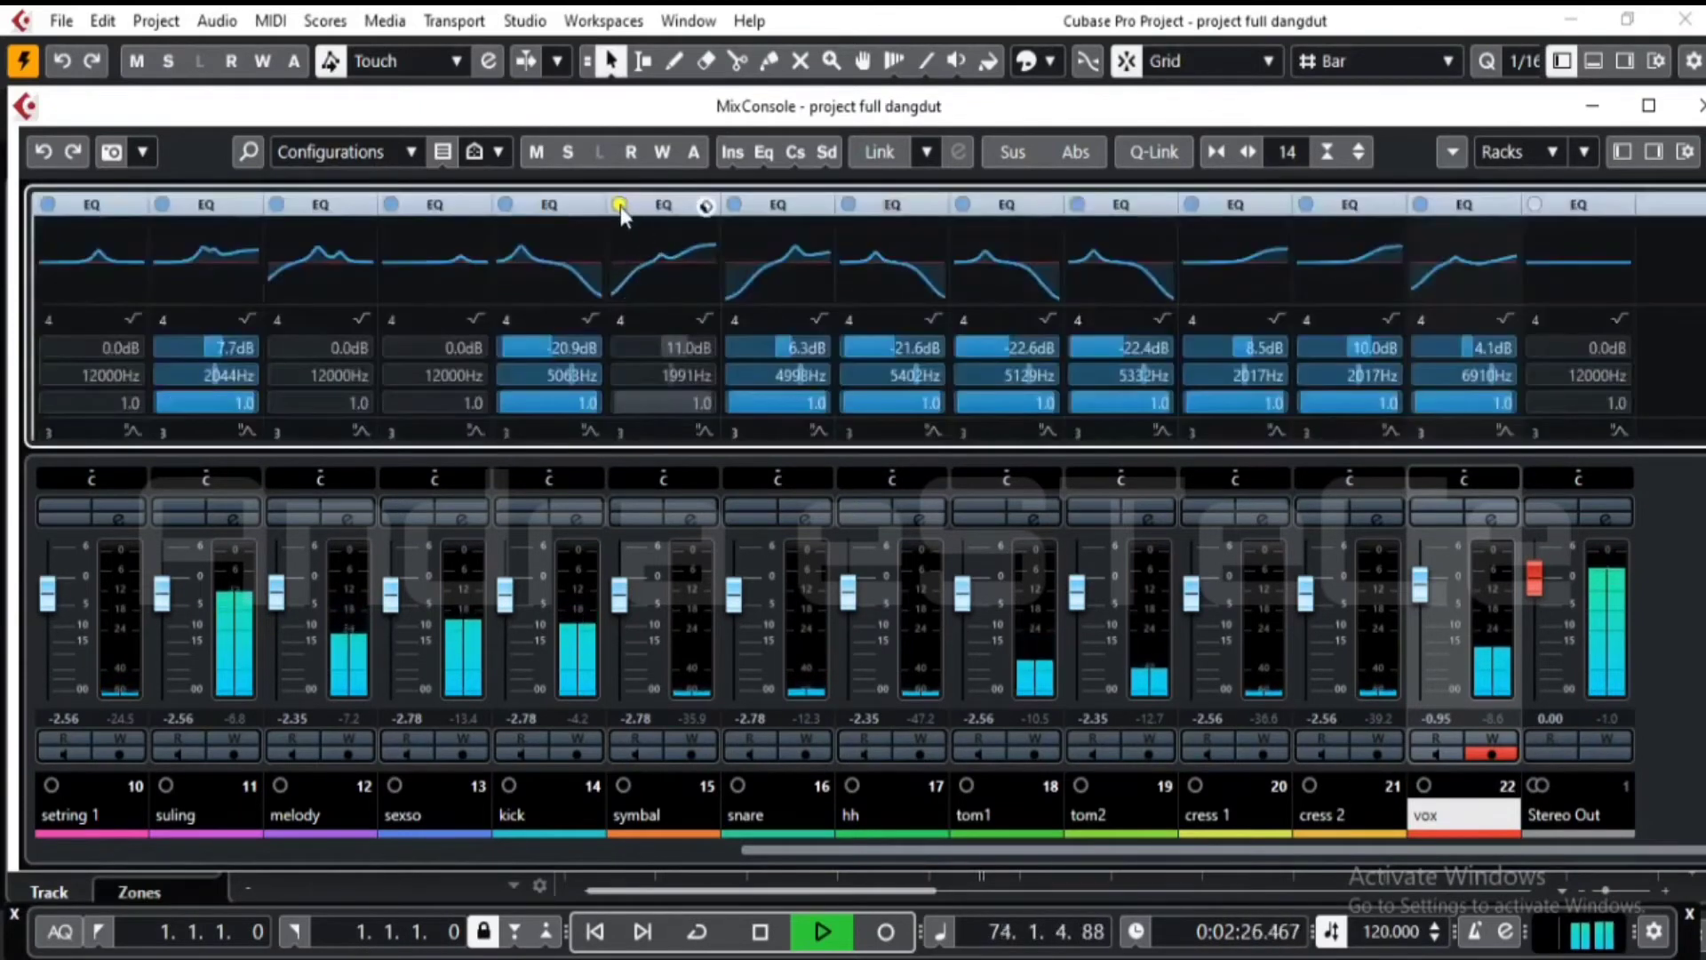
pyautogui.click(621, 206)
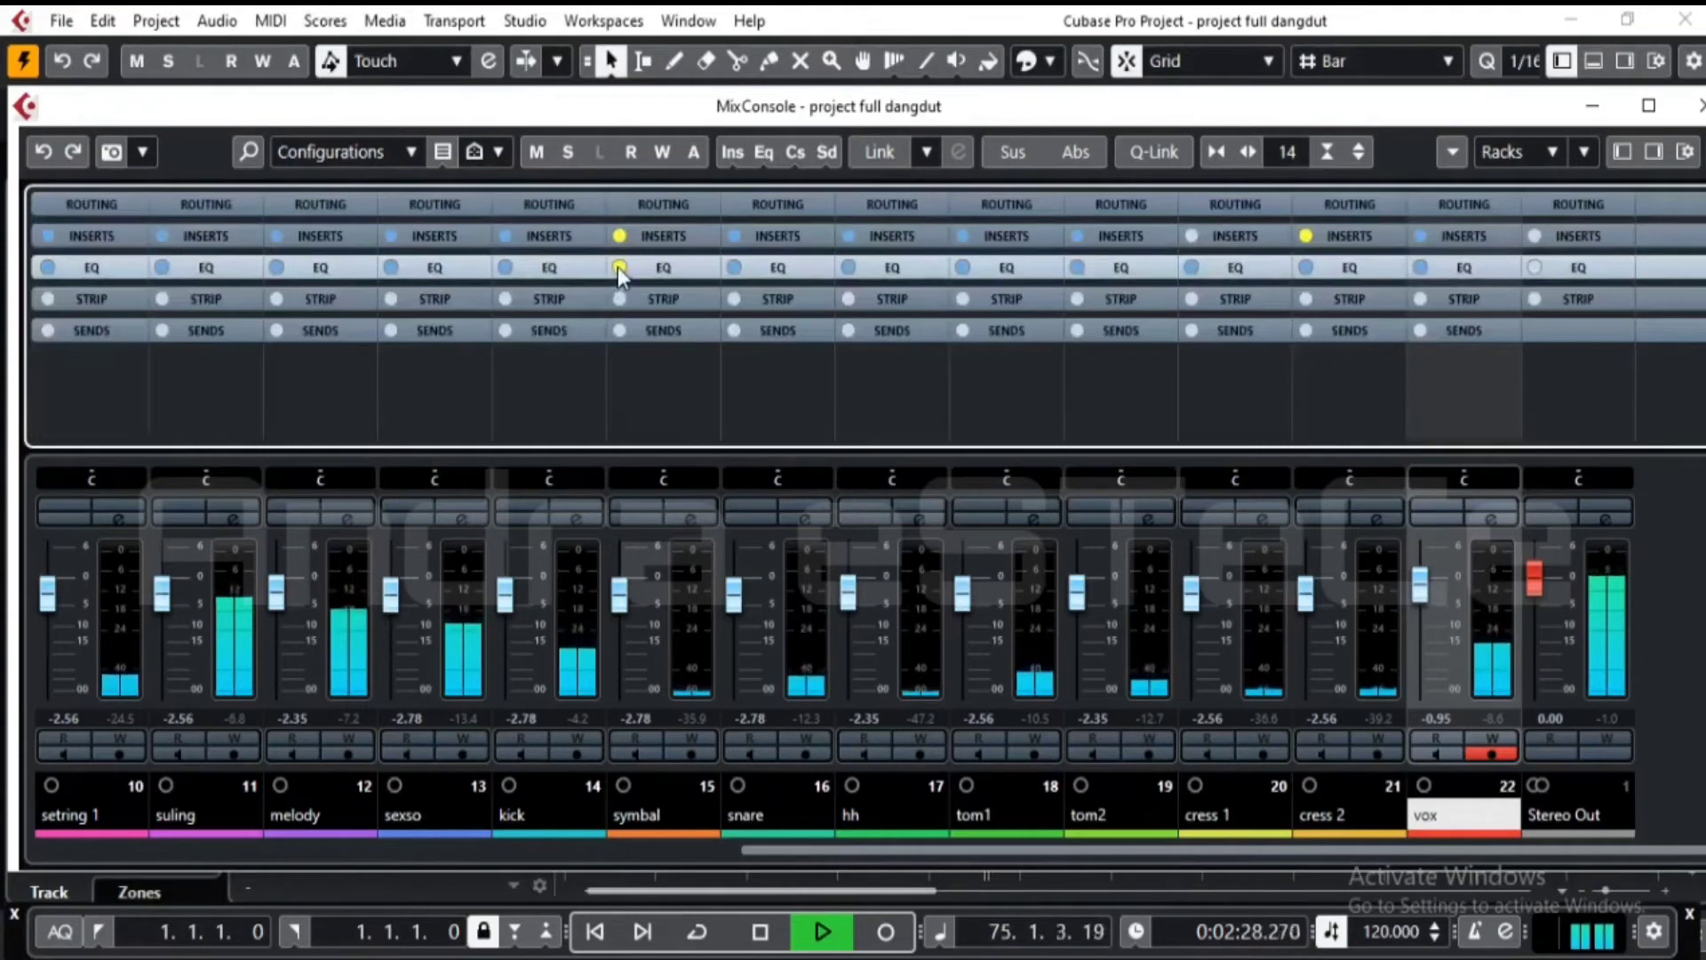
pyautogui.click(647, 234)
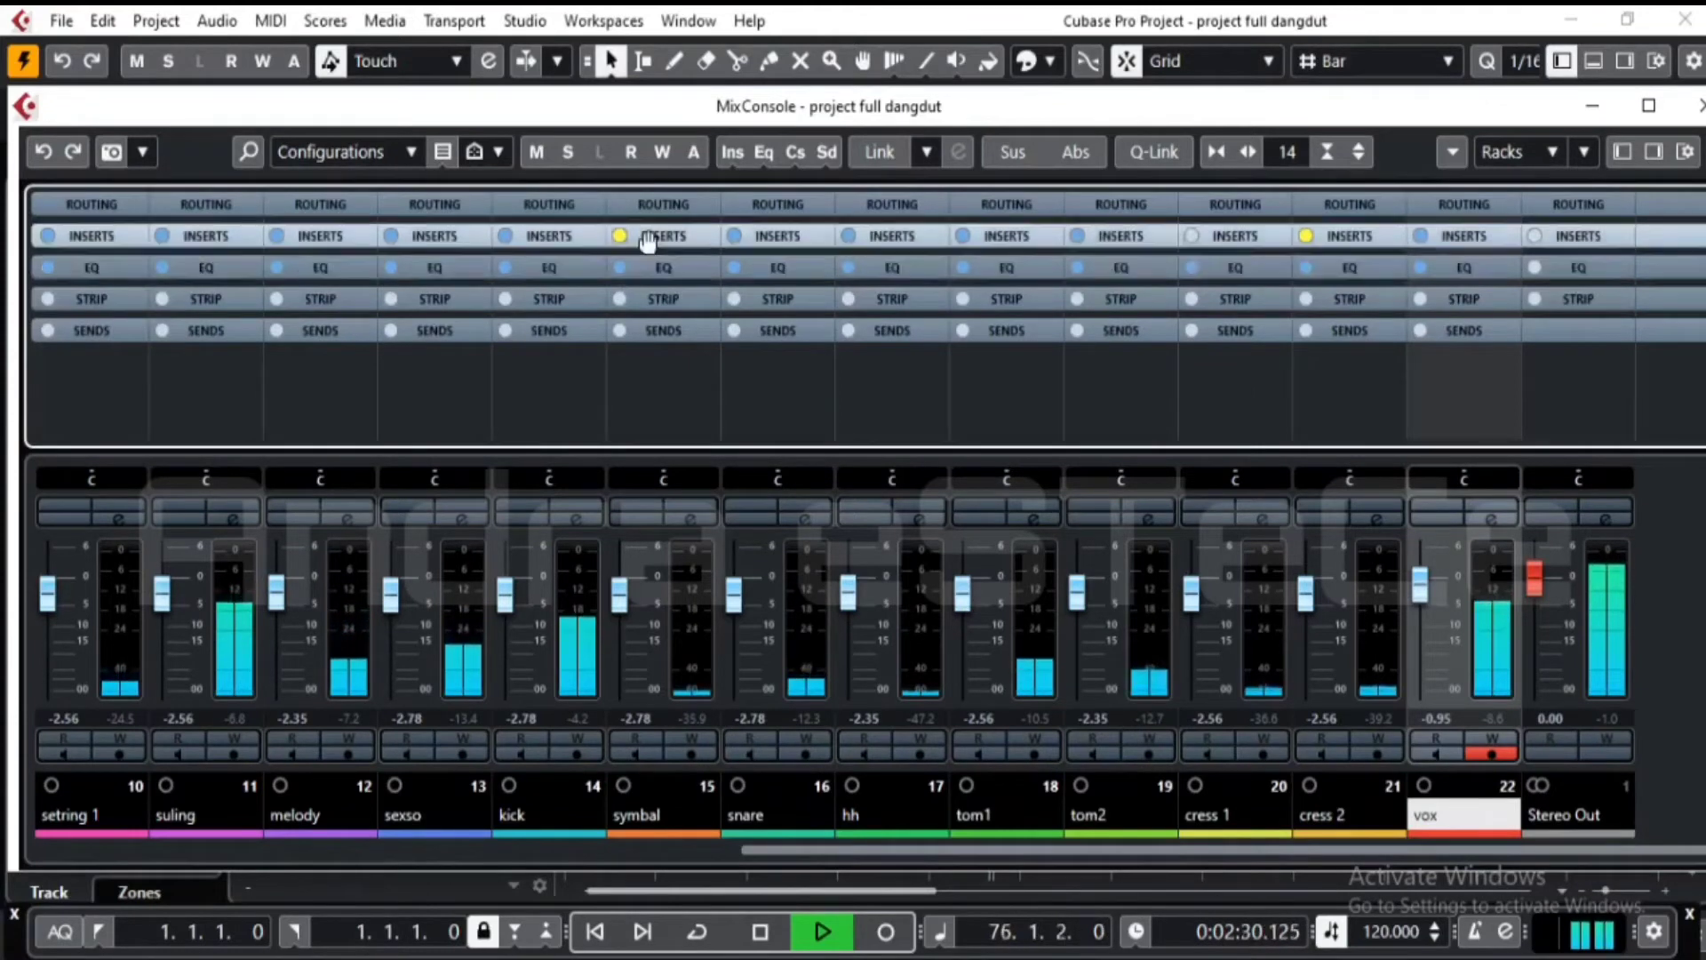
pyautogui.click(618, 202)
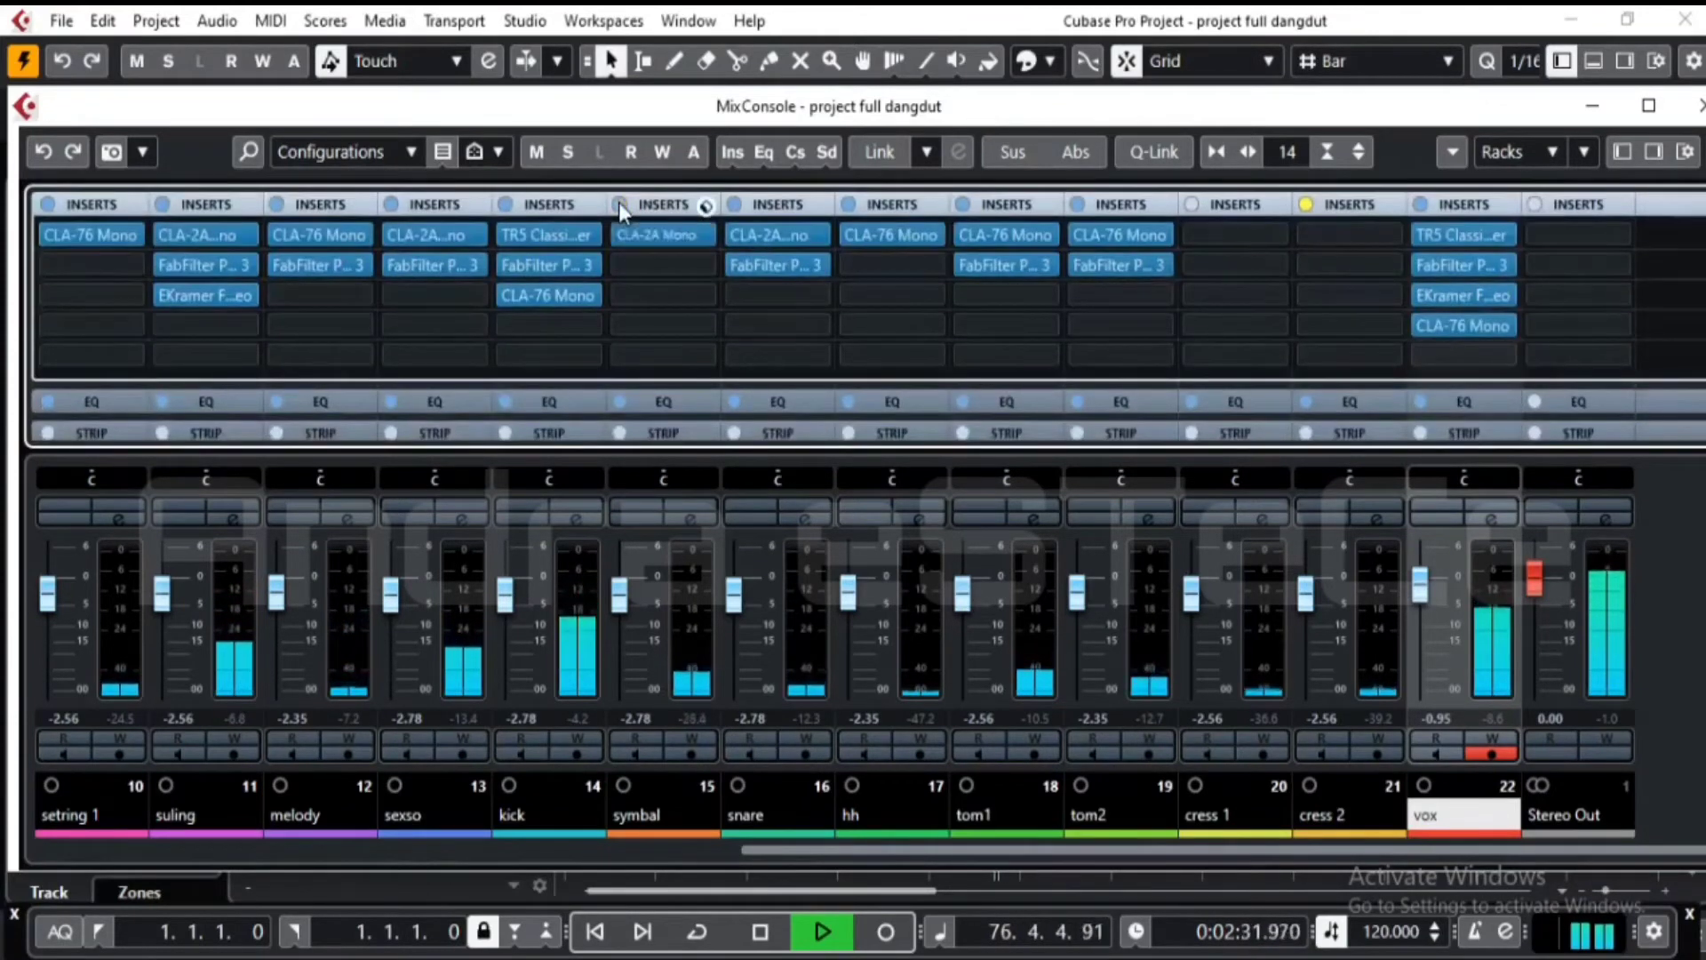
pyautogui.click(1306, 208)
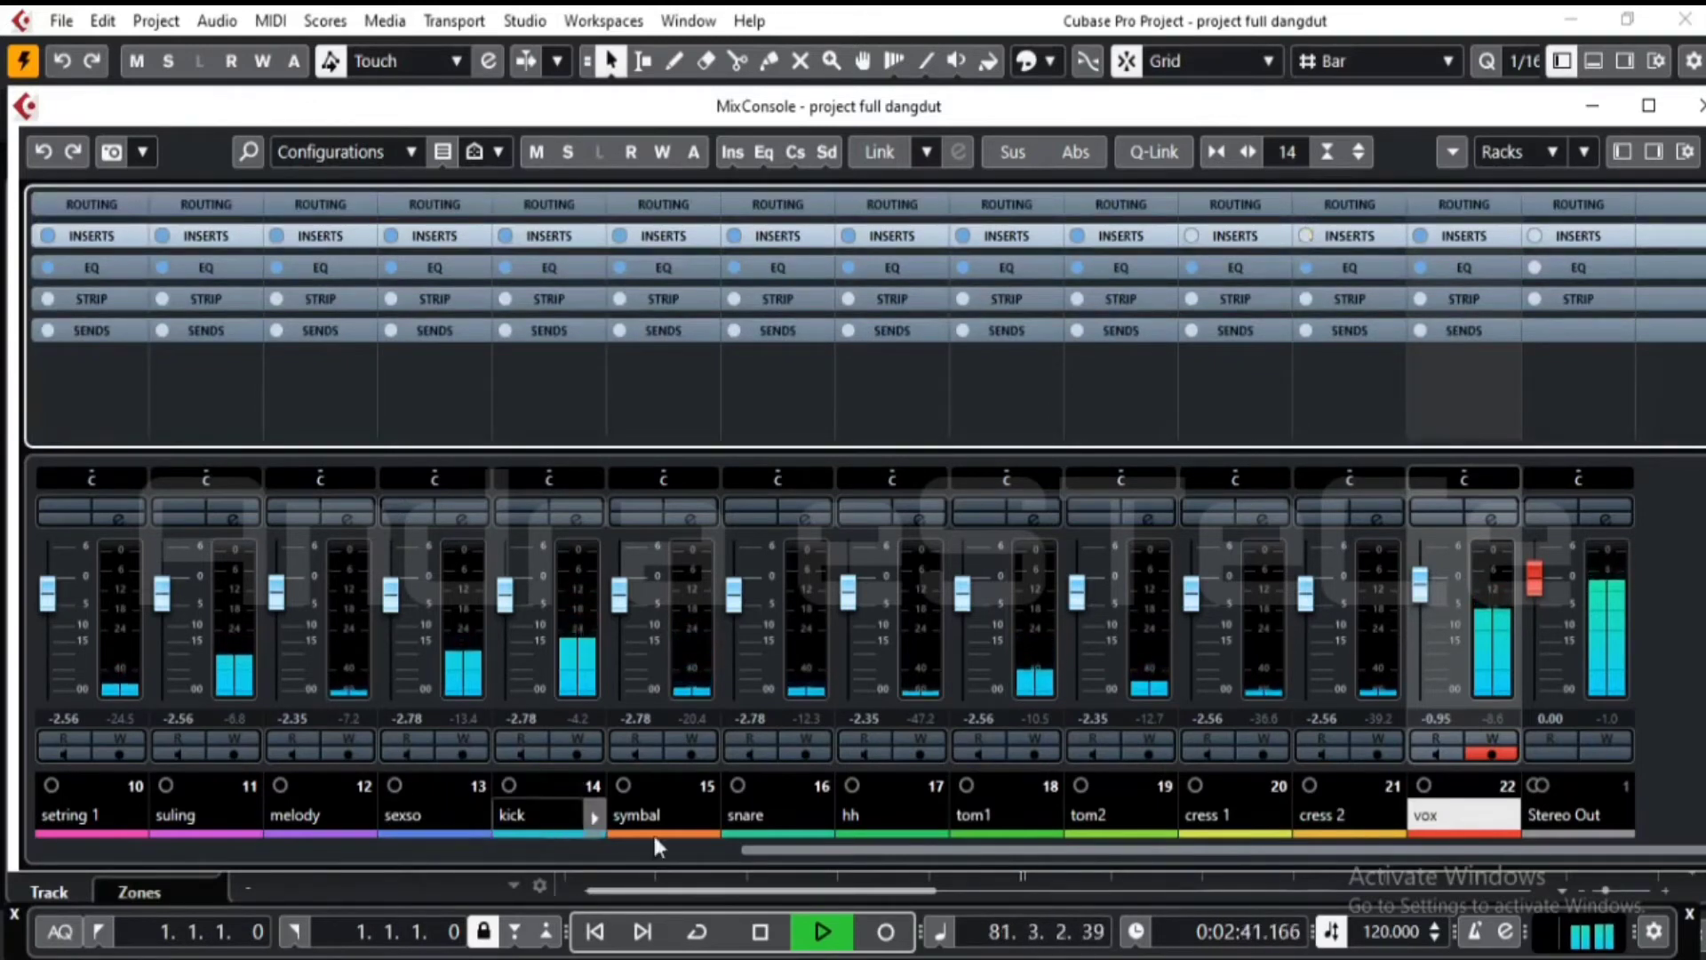
# - Lower the kick channel's fader to -3.38
pyautogui.moveTo(757, 850); pyautogui.dragTo(514, 865)
pyautogui.click(232, 845)
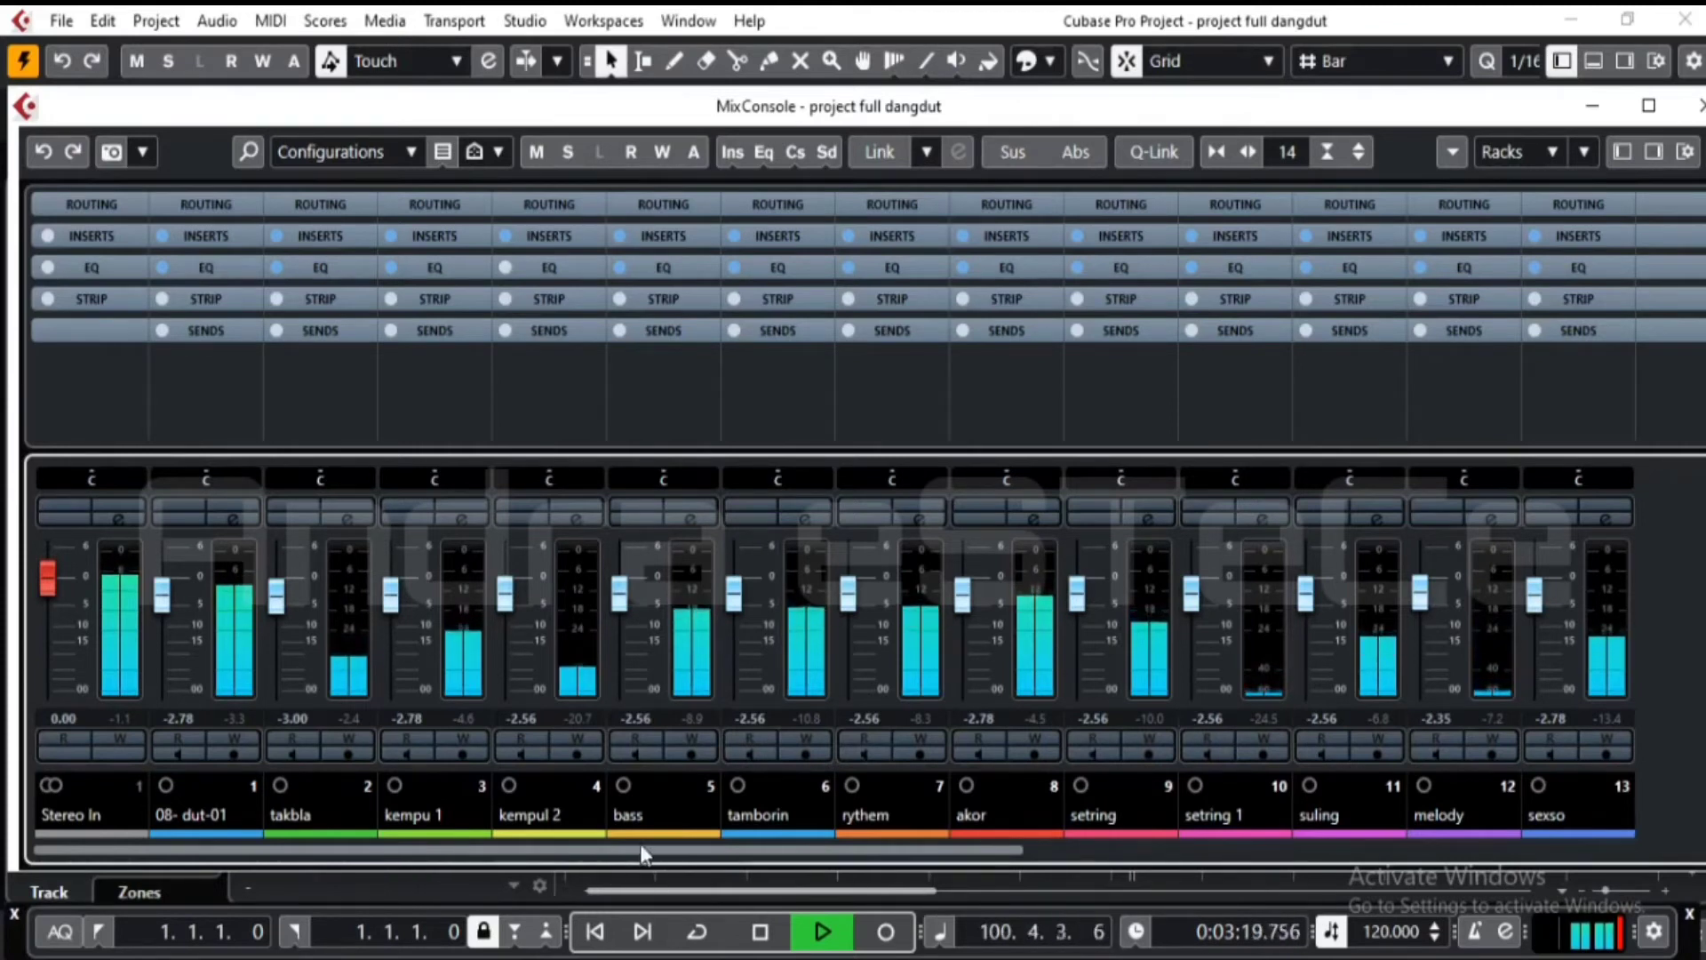
pyautogui.moveTo(636, 852); pyautogui.dragTo(745, 849)
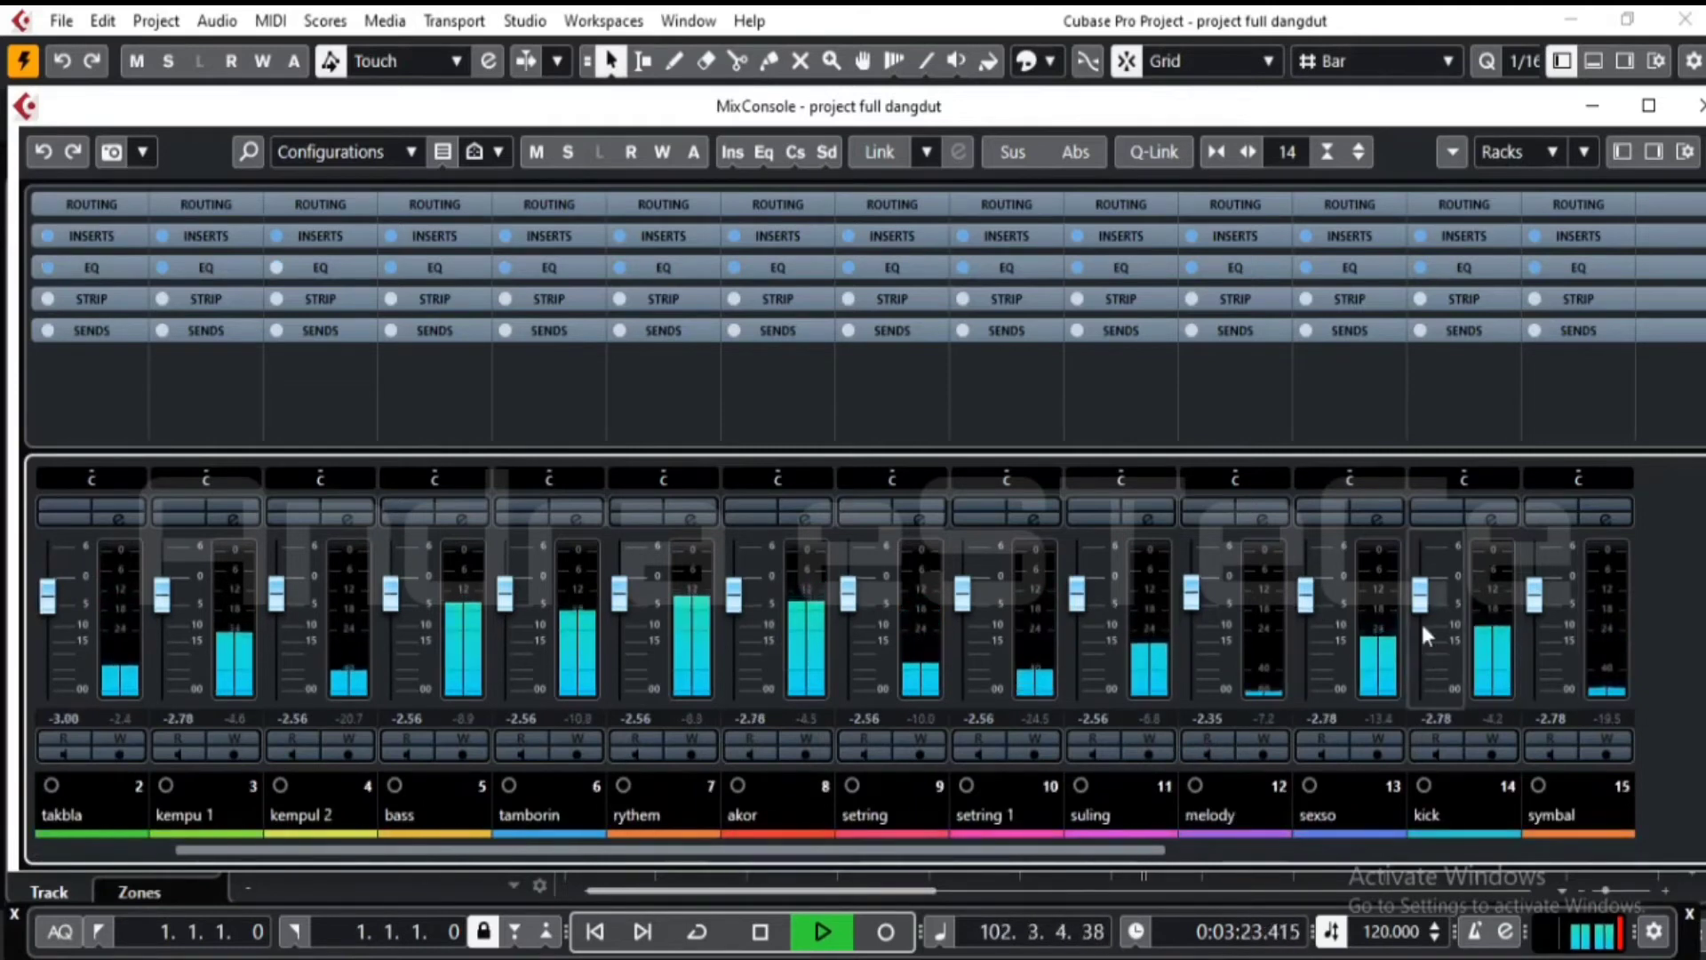
pyautogui.click(1421, 597)
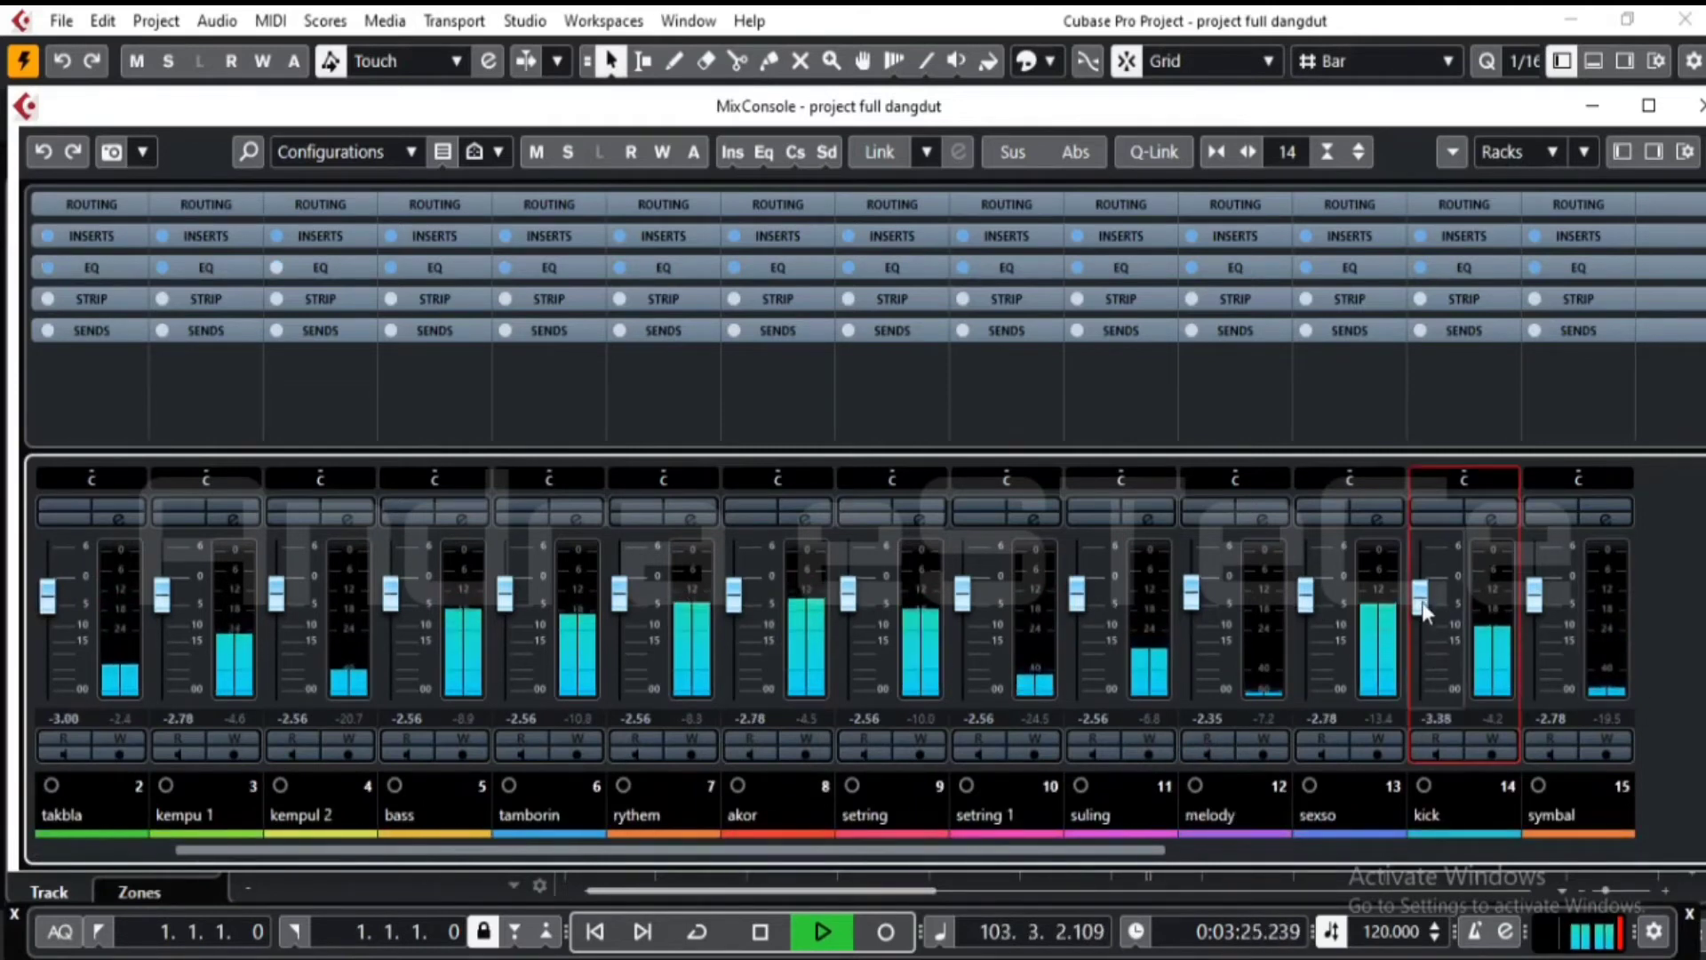
pyautogui.moveTo(1421, 608); pyautogui.dragTo(1421, 614)
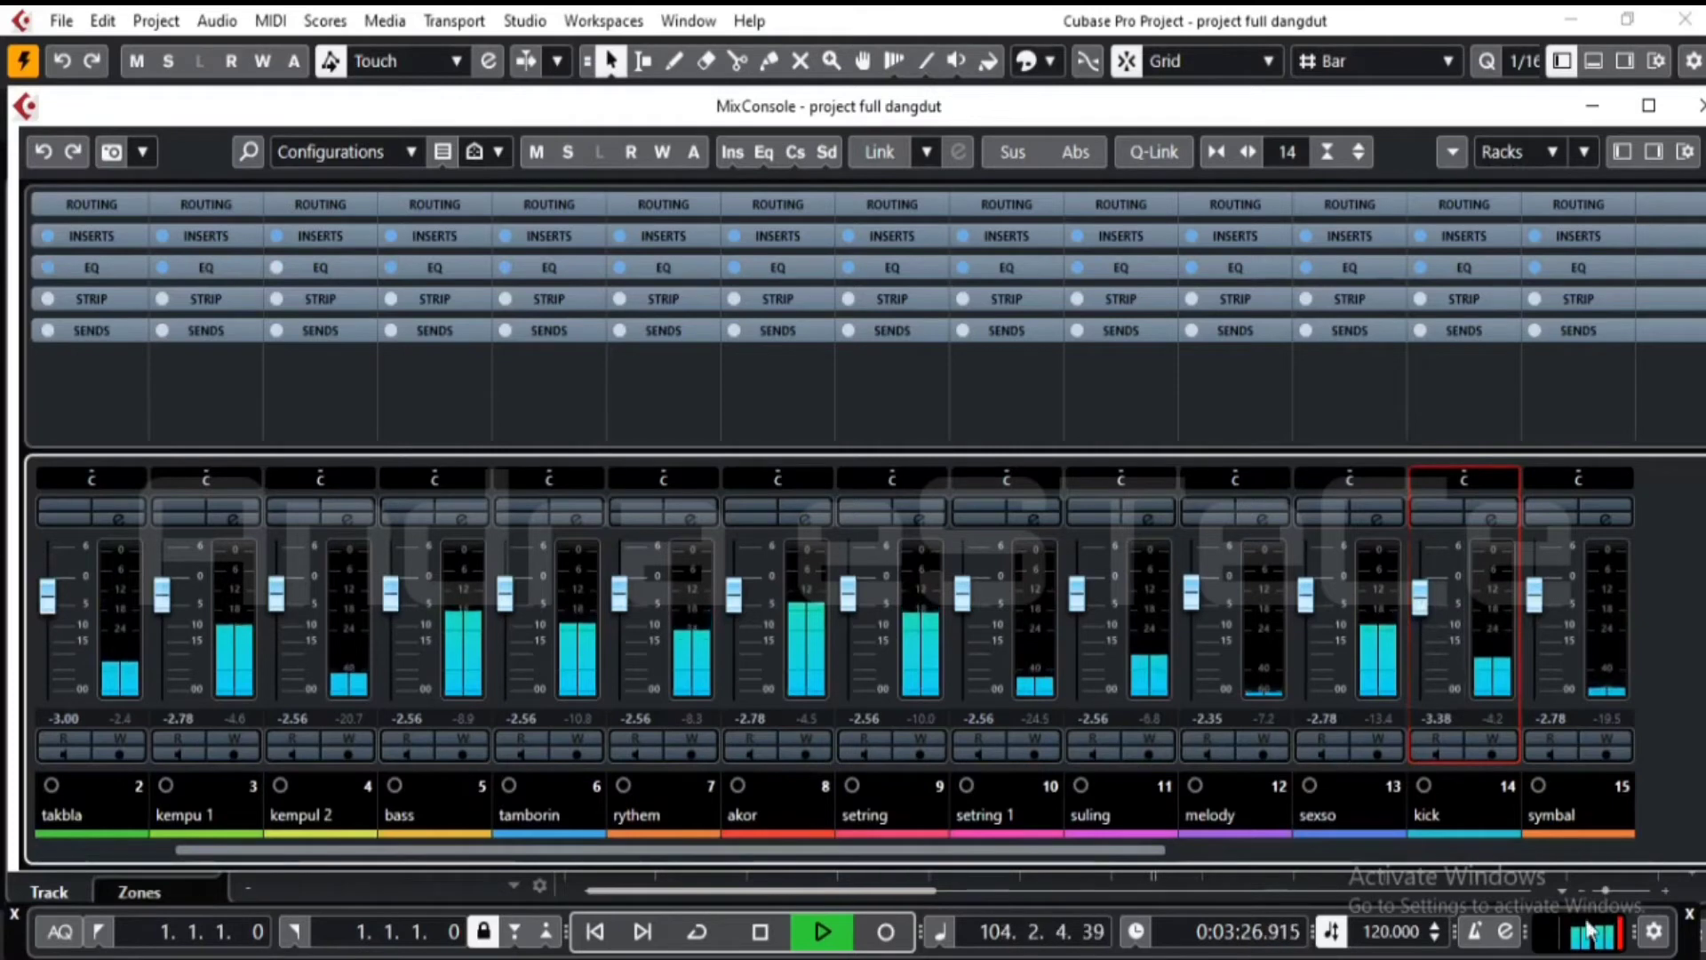
# - Raise the takbla channel's fader to -1.66
pyautogui.click(1596, 846)
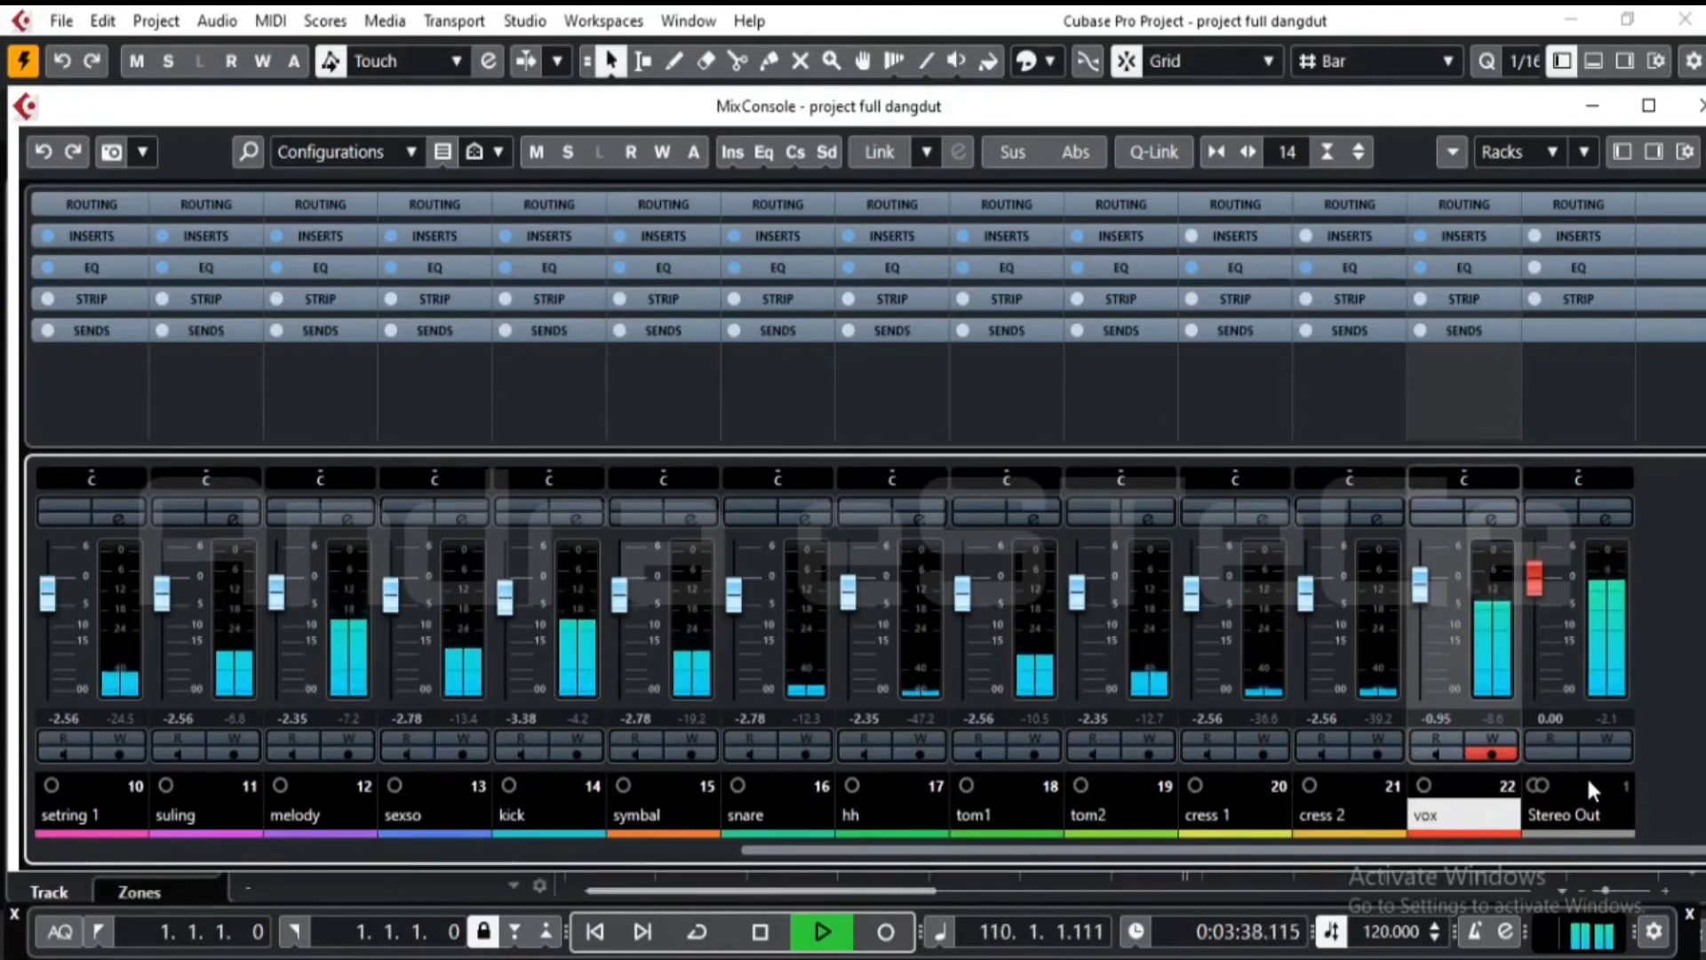
pyautogui.click(76, 849)
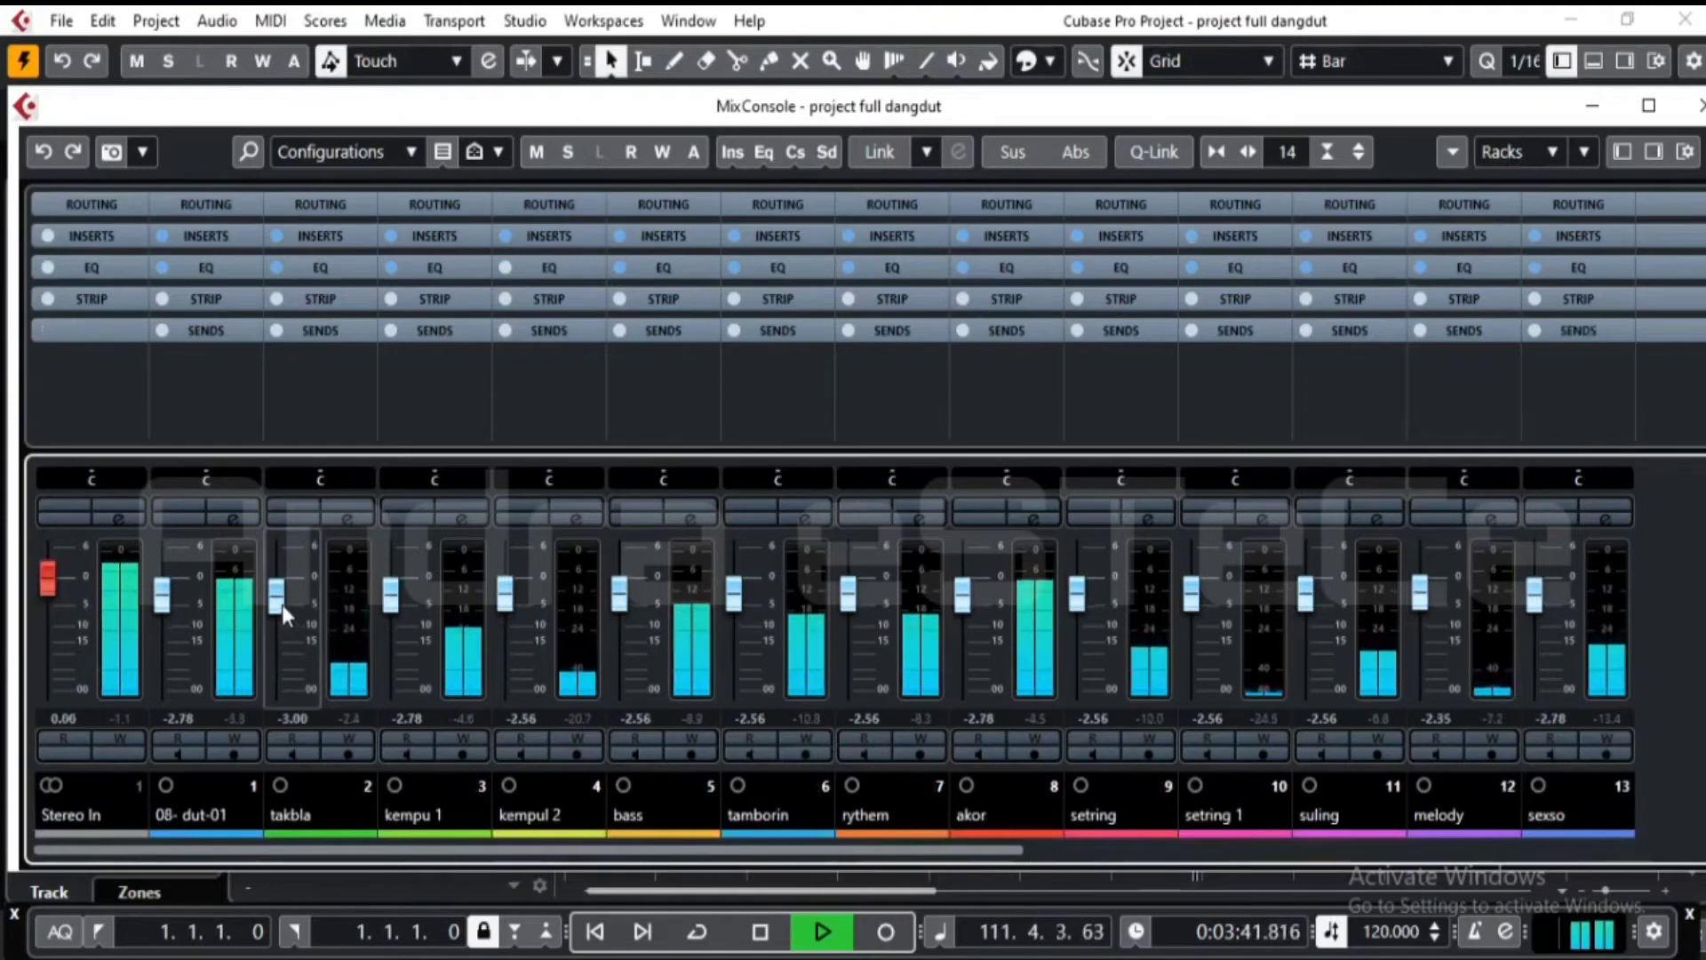
pyautogui.moveTo(279, 600); pyautogui.dragTo(279, 594)
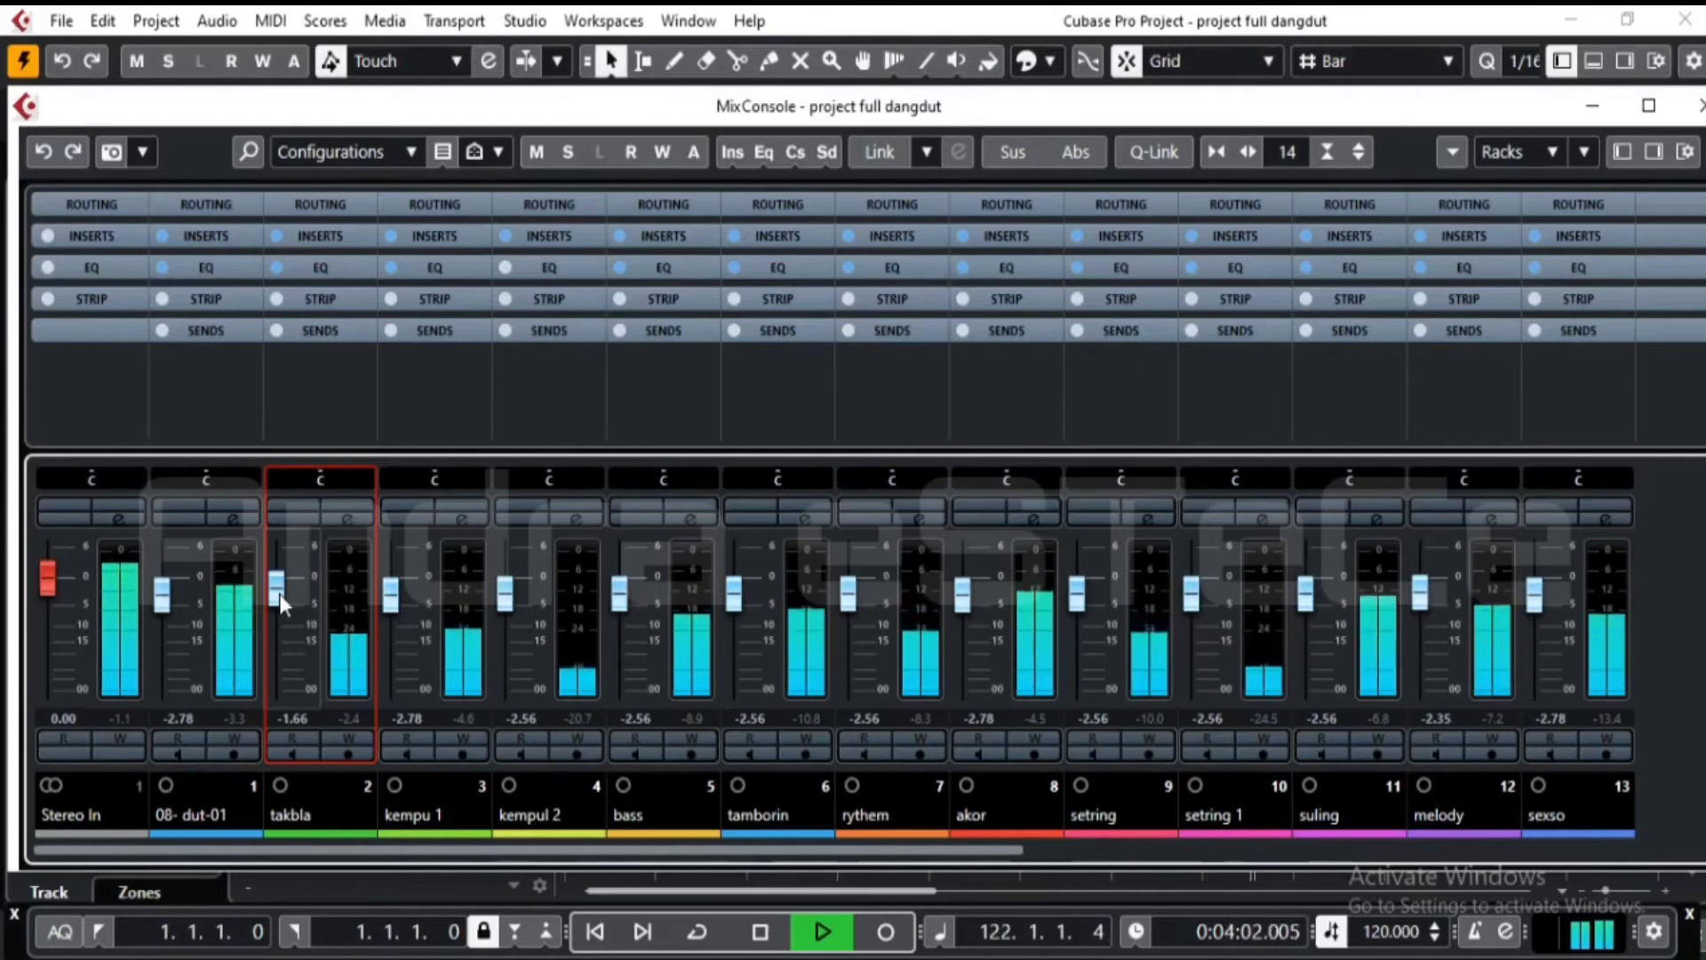
# - Solo takbla to compare it with the full mix, lower its fader to -2.60, and release the solo
pyautogui.click(336, 508)
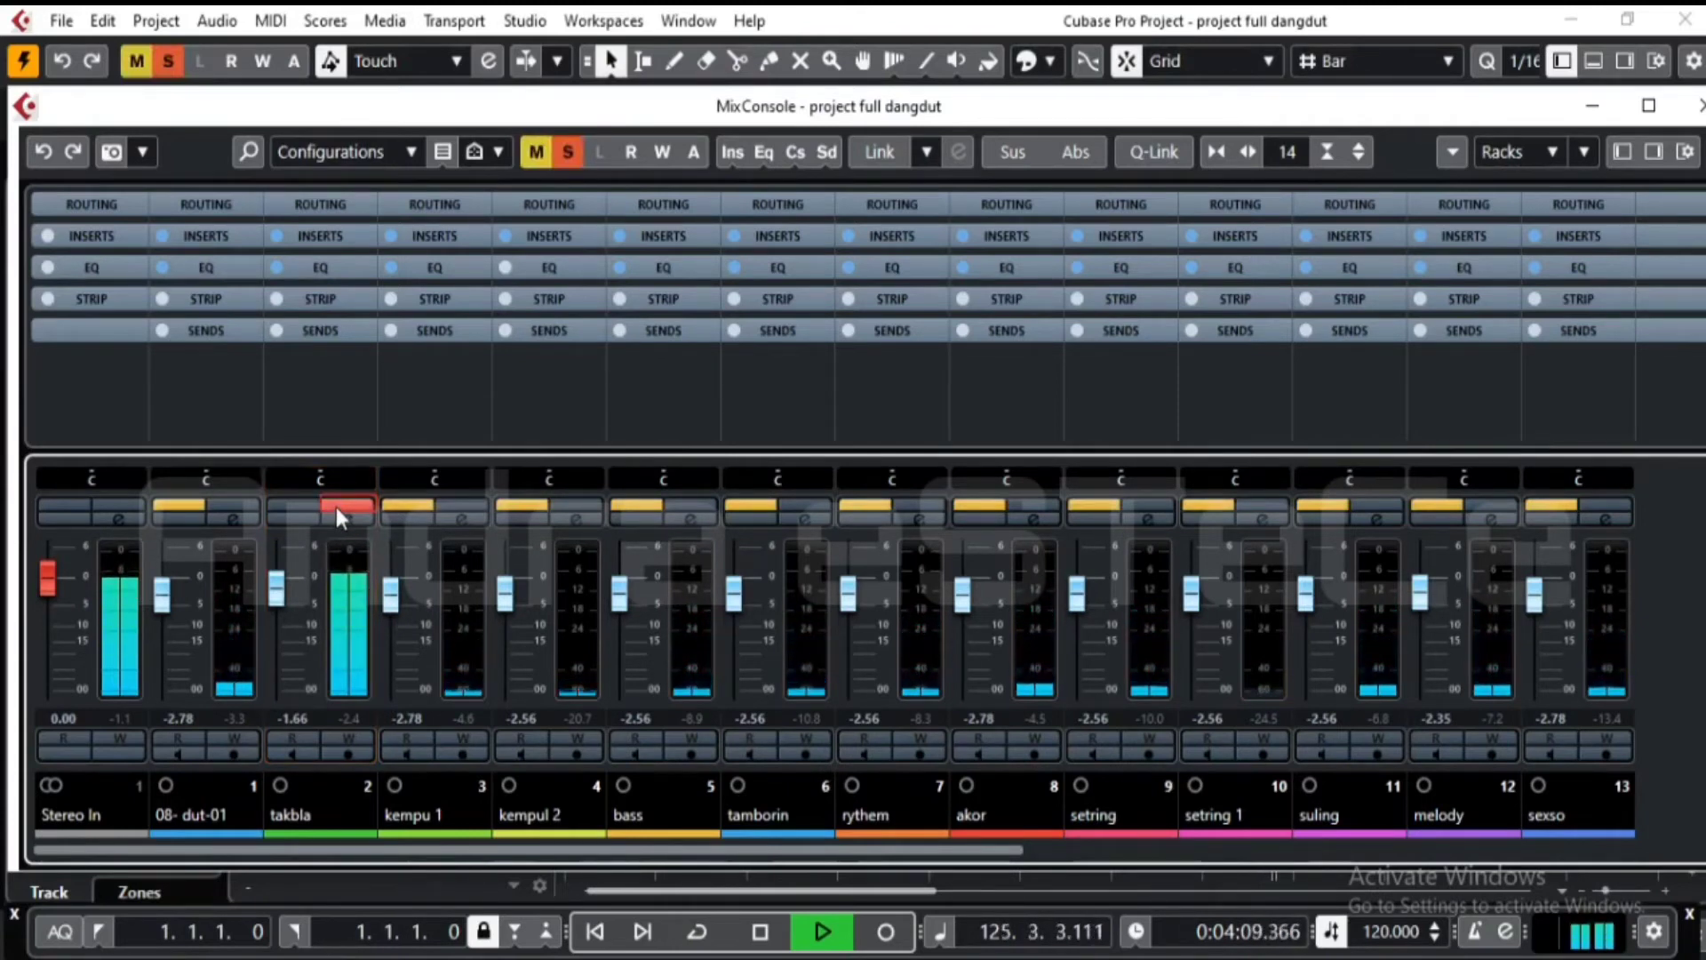
pyautogui.click(336, 506)
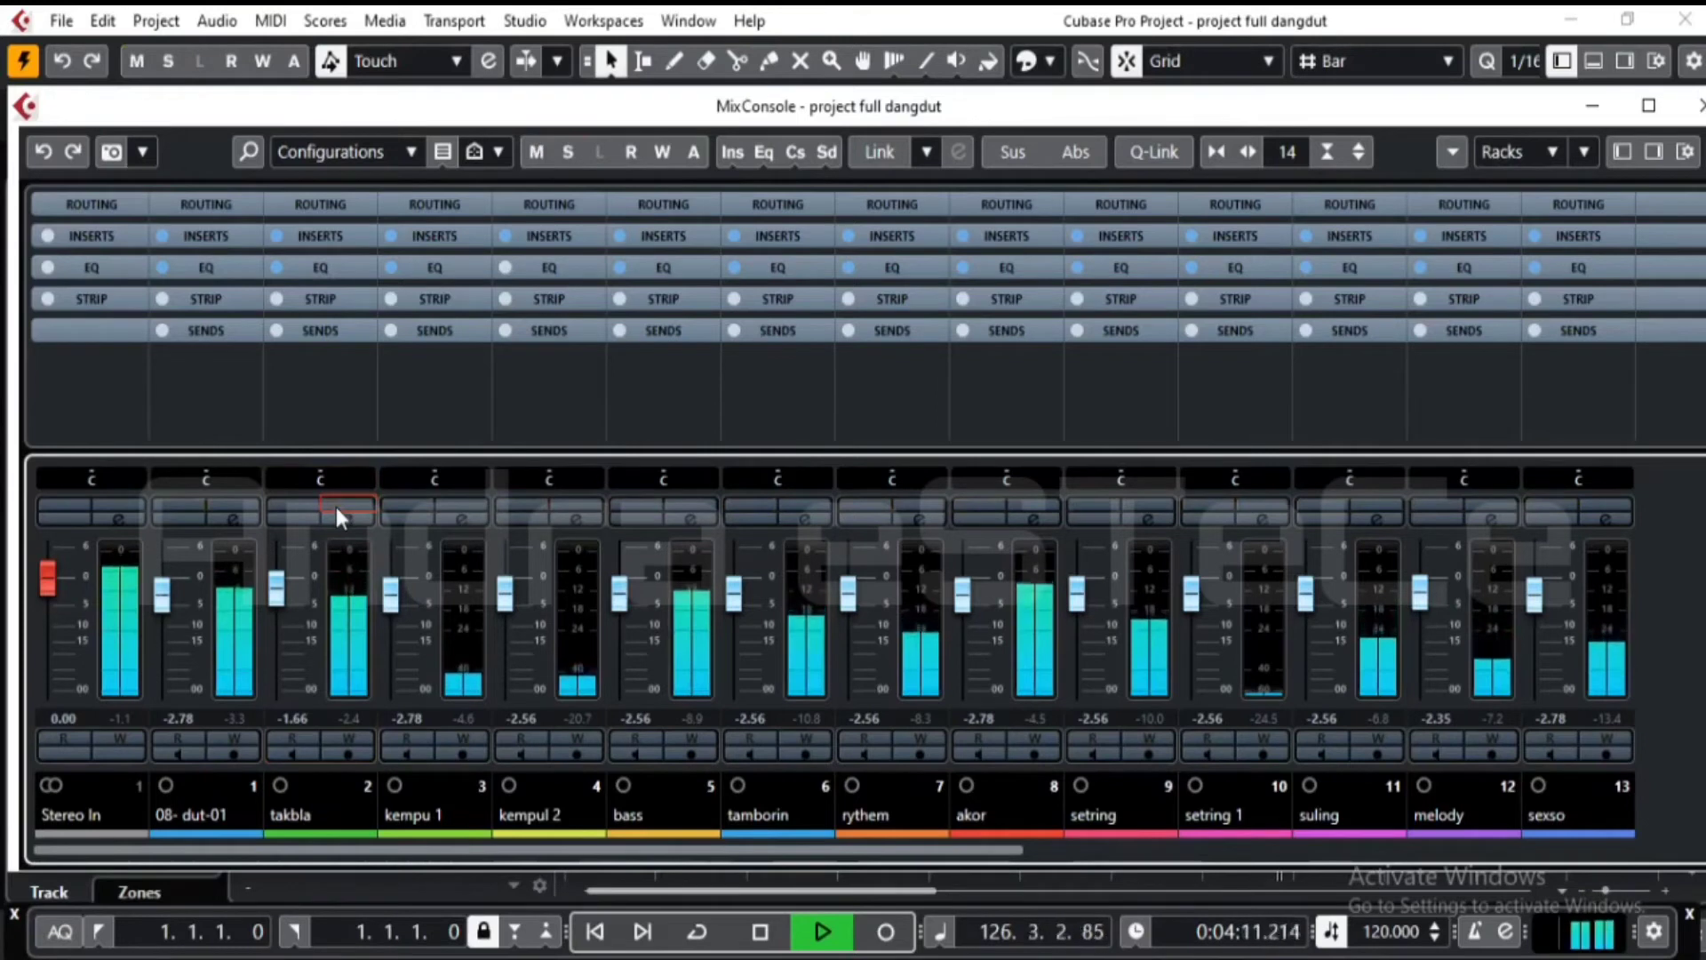
pyautogui.click(336, 506)
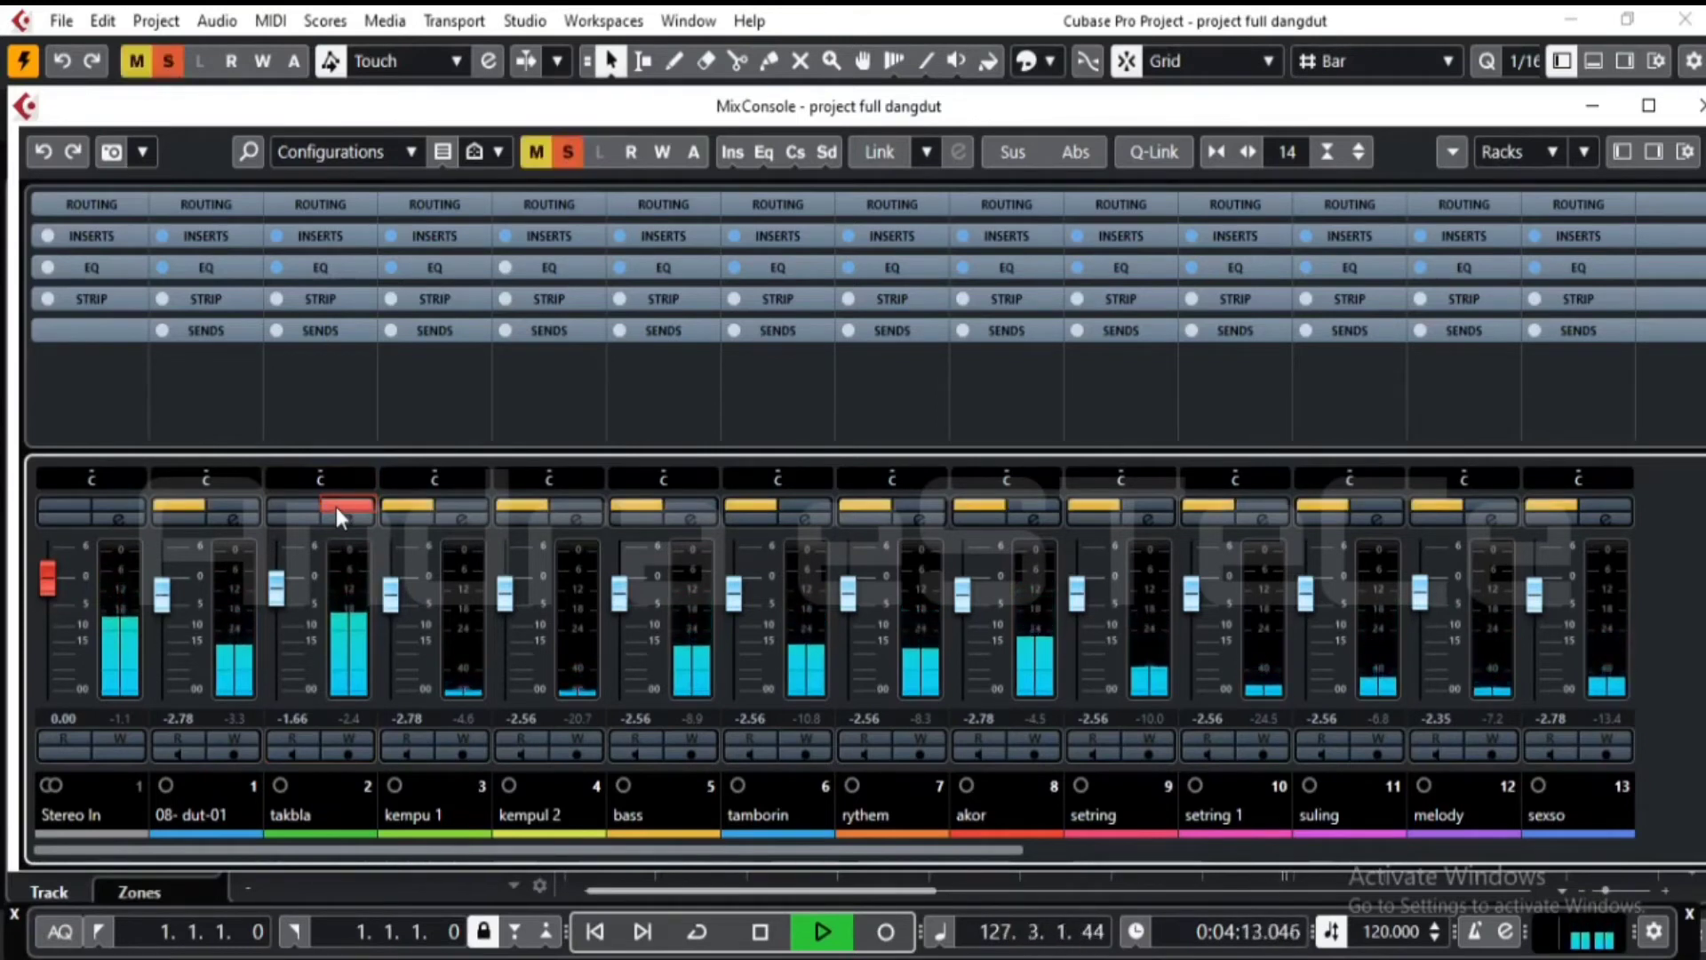
pyautogui.click(277, 588)
pyautogui.moveTo(276, 589); pyautogui.dragTo(277, 596)
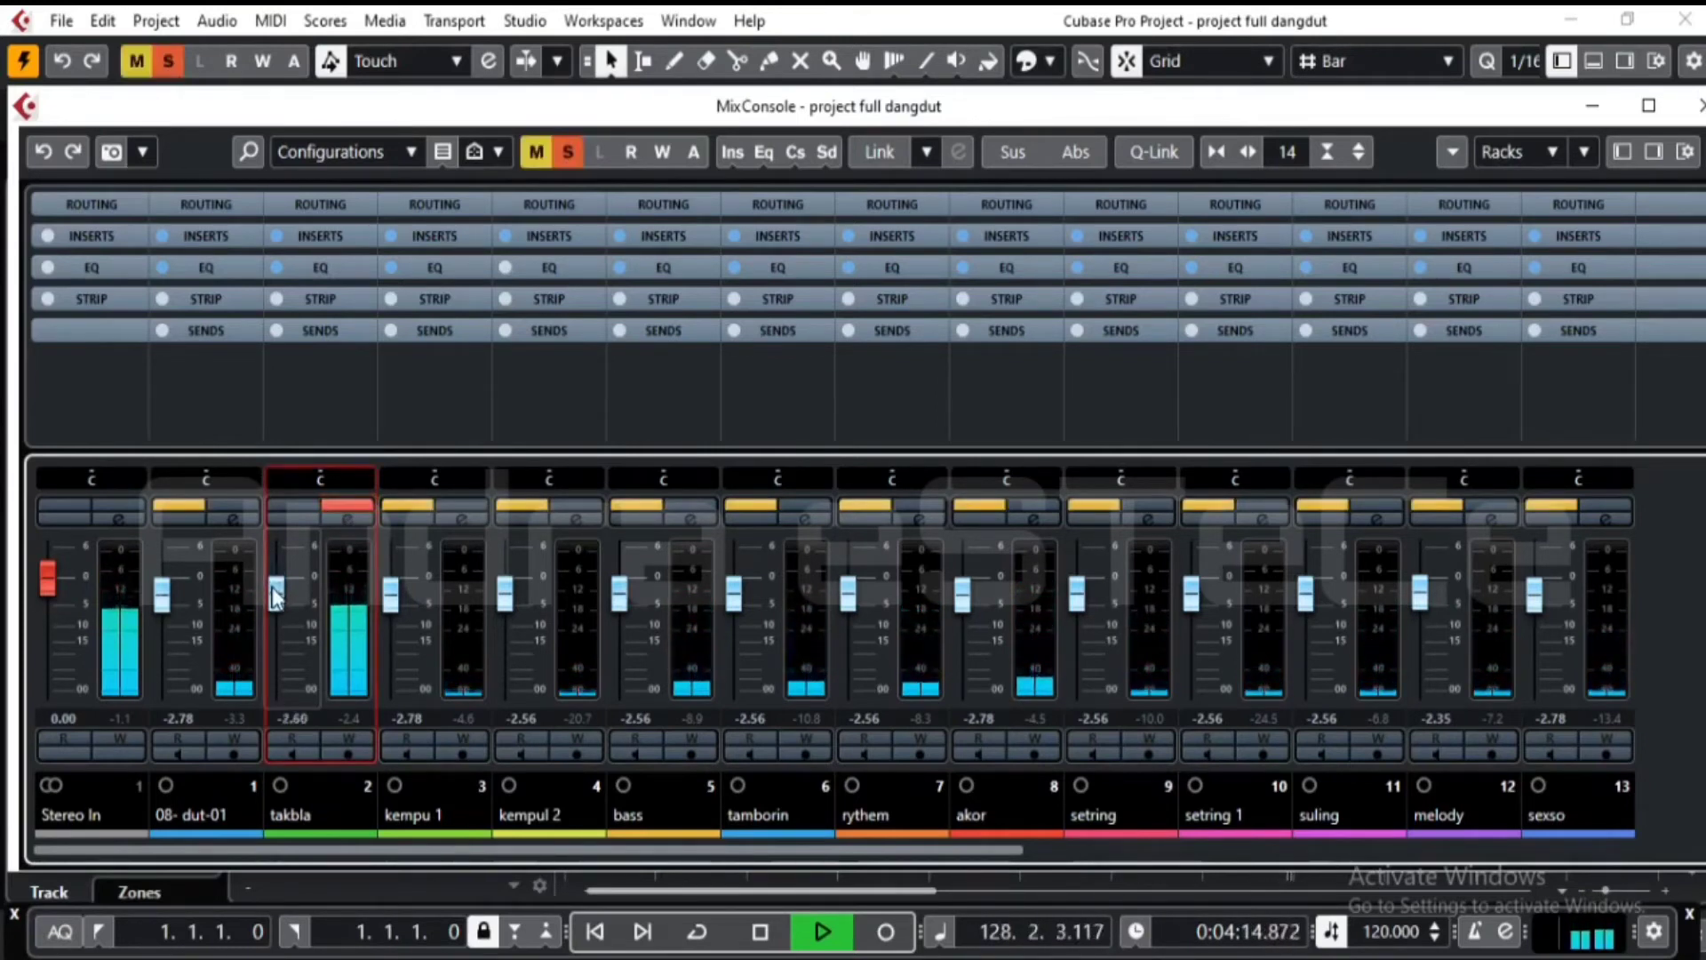
pyautogui.click(357, 504)
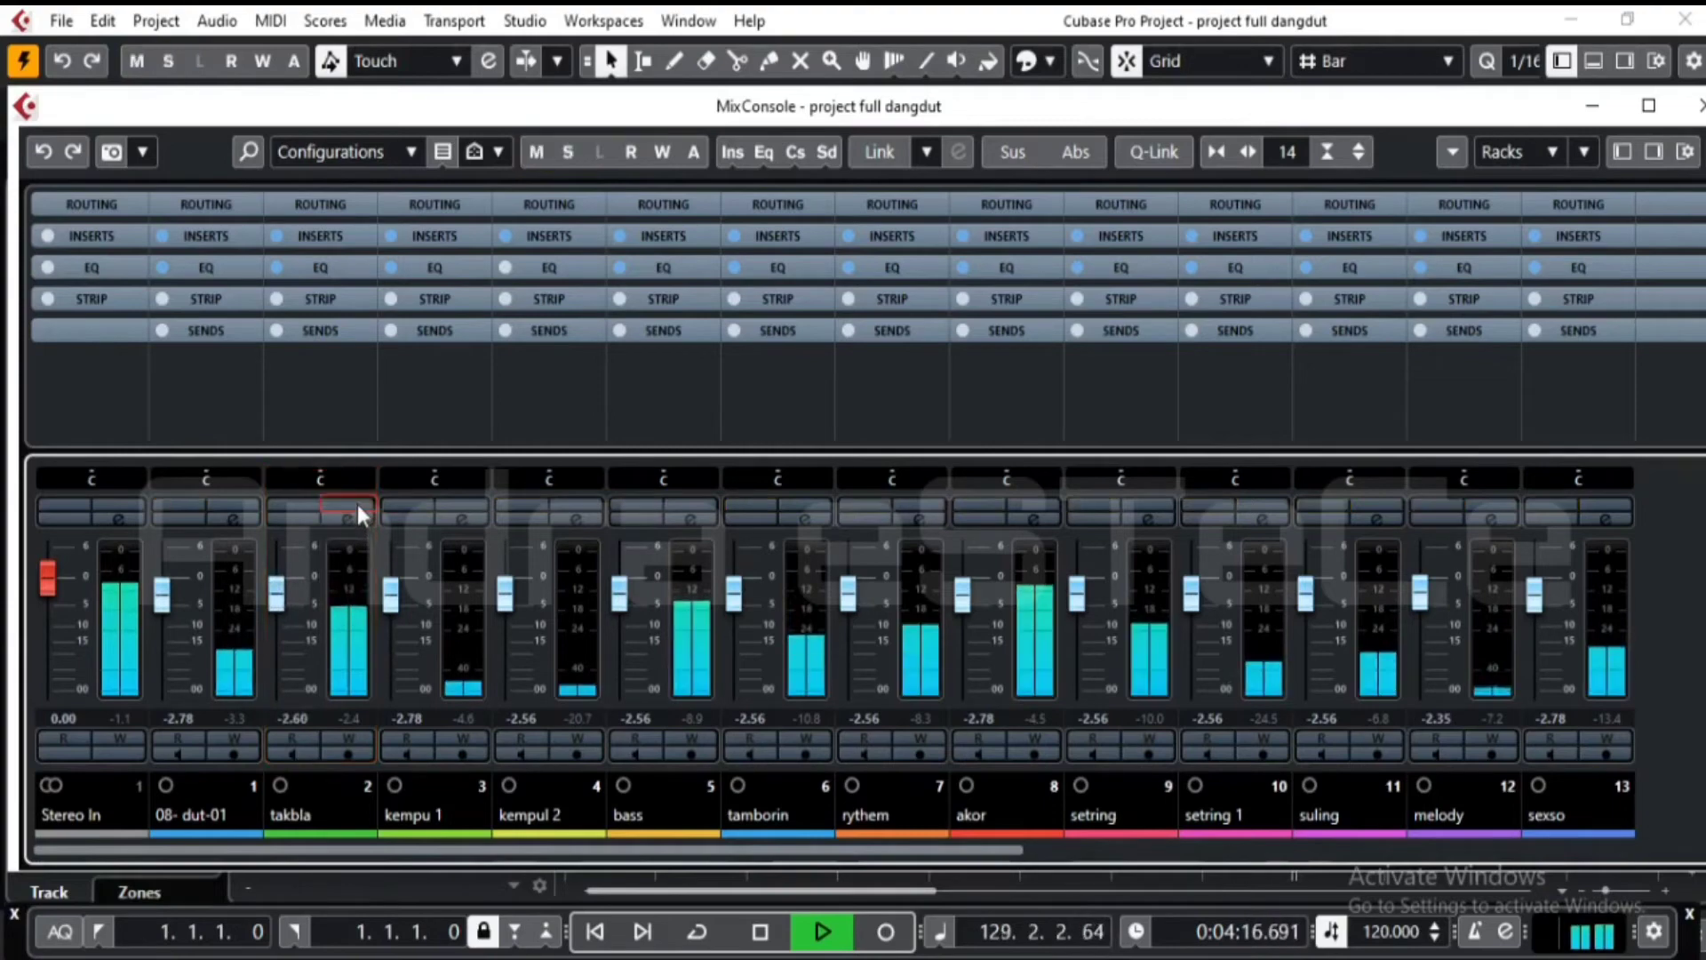
# - In takbla's FabFilter Pro-Q 3 insert, lower the midrange bell band to slightly below 0 dB, and close the plug-in and channel settings
pyautogui.click(357, 517)
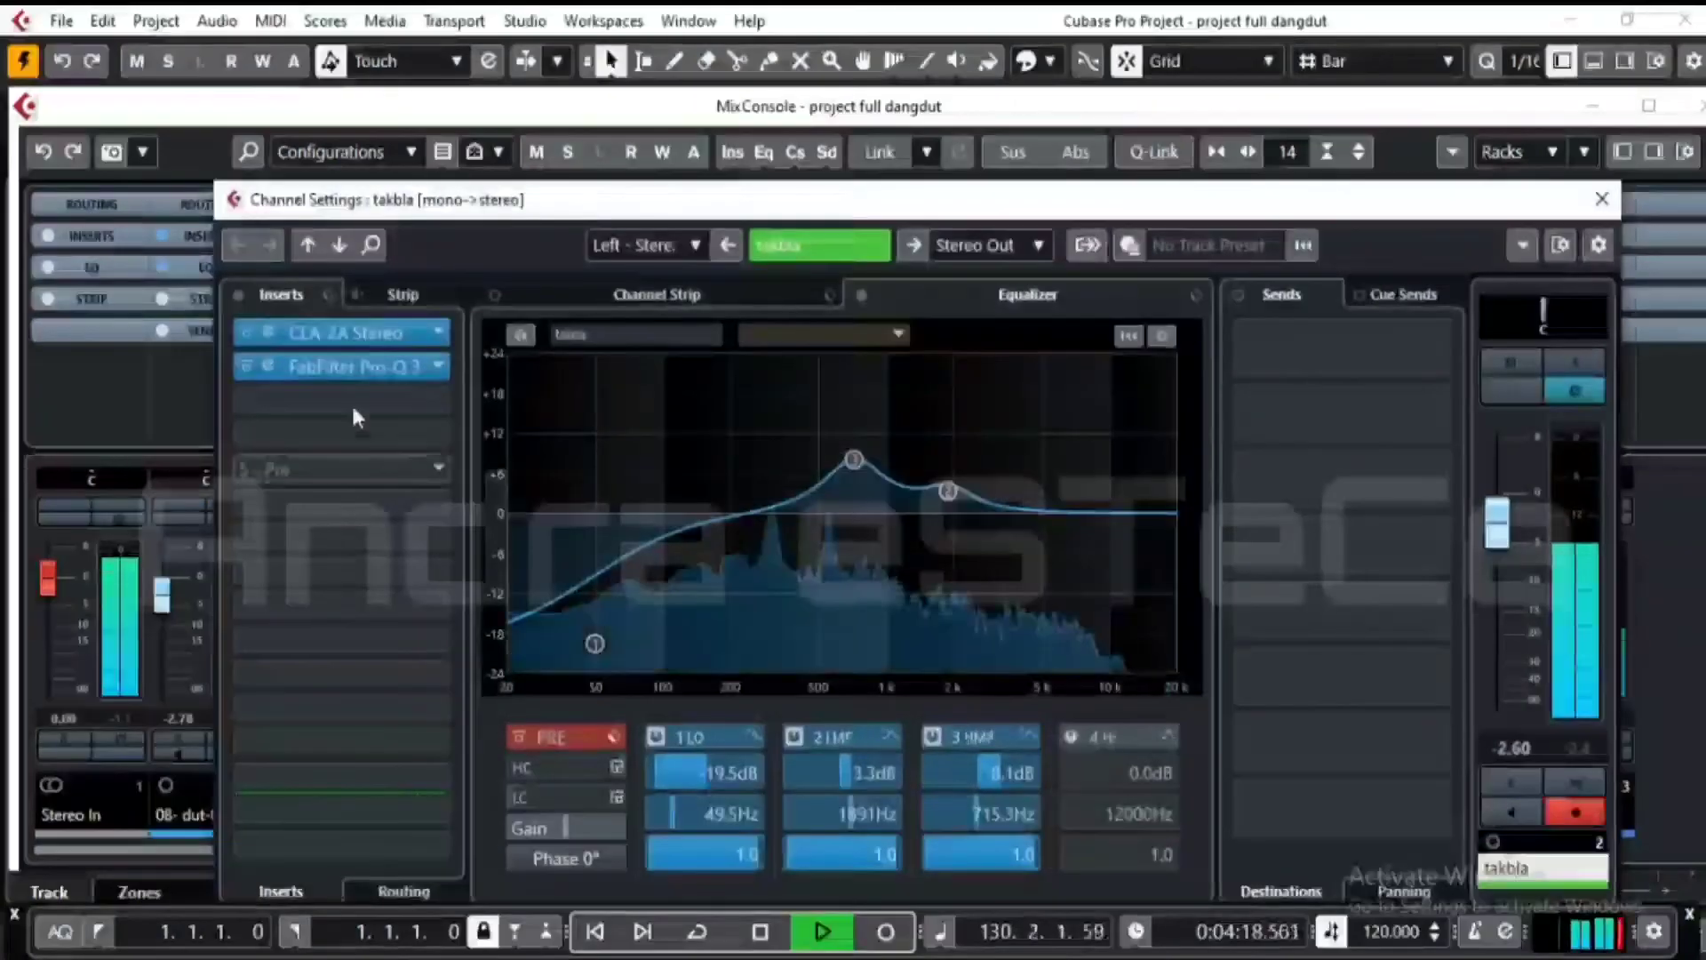
pyautogui.click(265, 365)
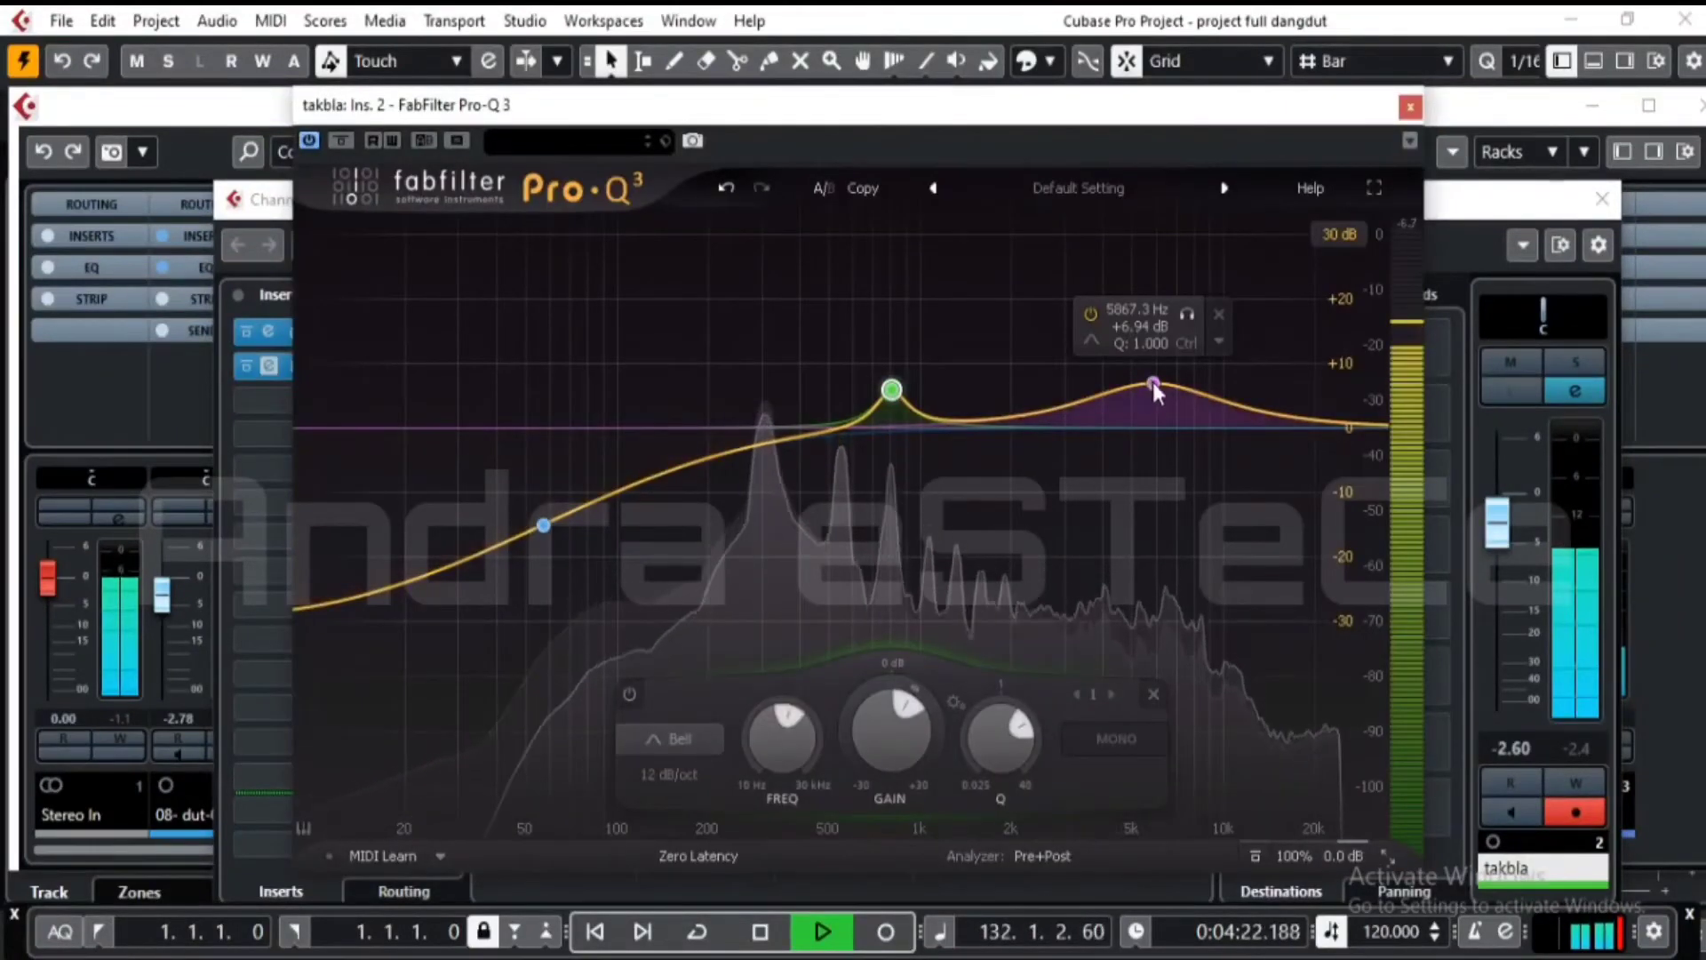
pyautogui.moveTo(891, 389); pyautogui.dragTo(892, 439)
pyautogui.moveTo(1151, 382)
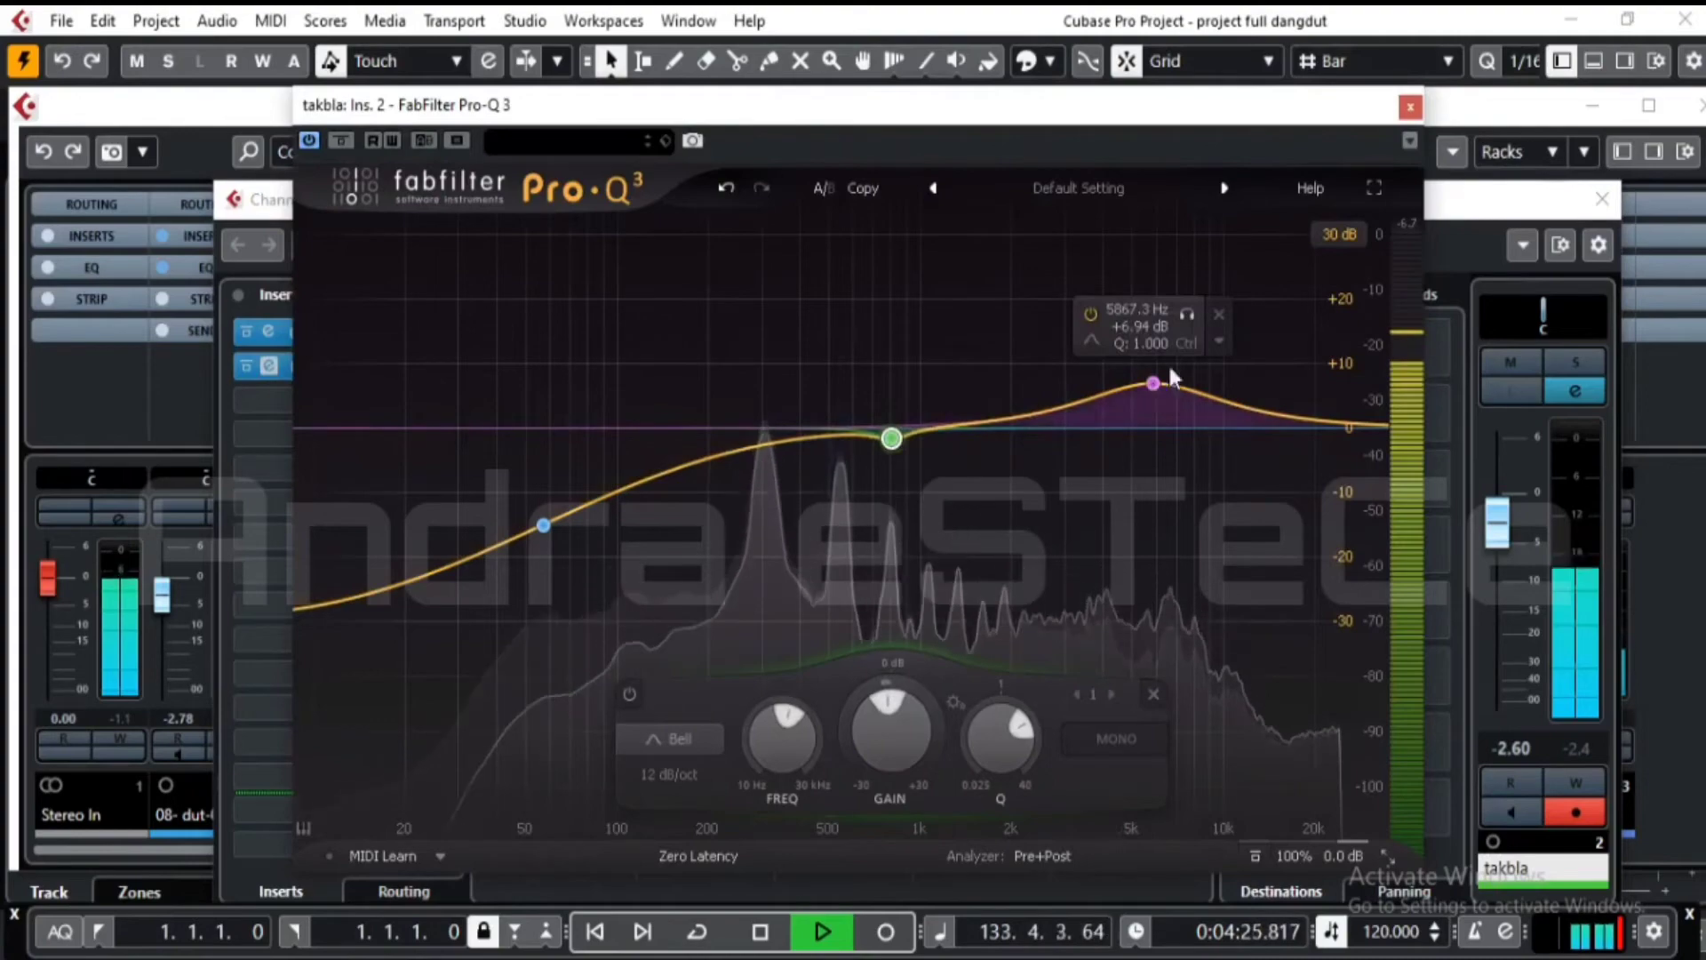
pyautogui.click(1410, 107)
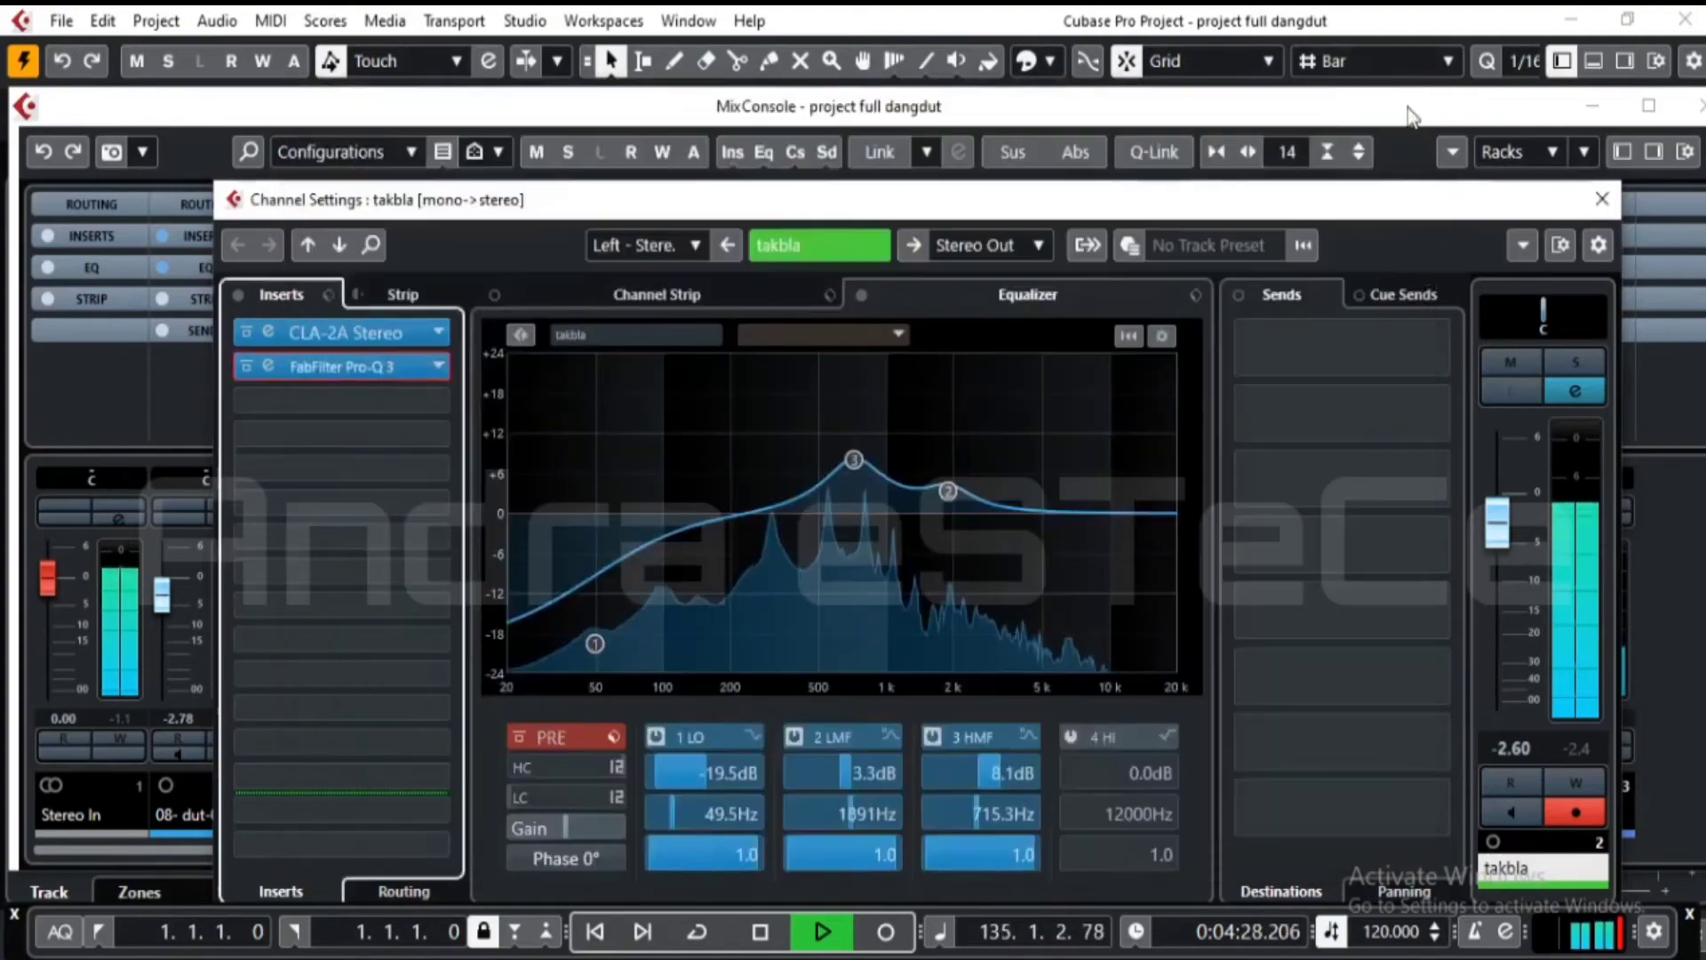
pyautogui.click(1602, 199)
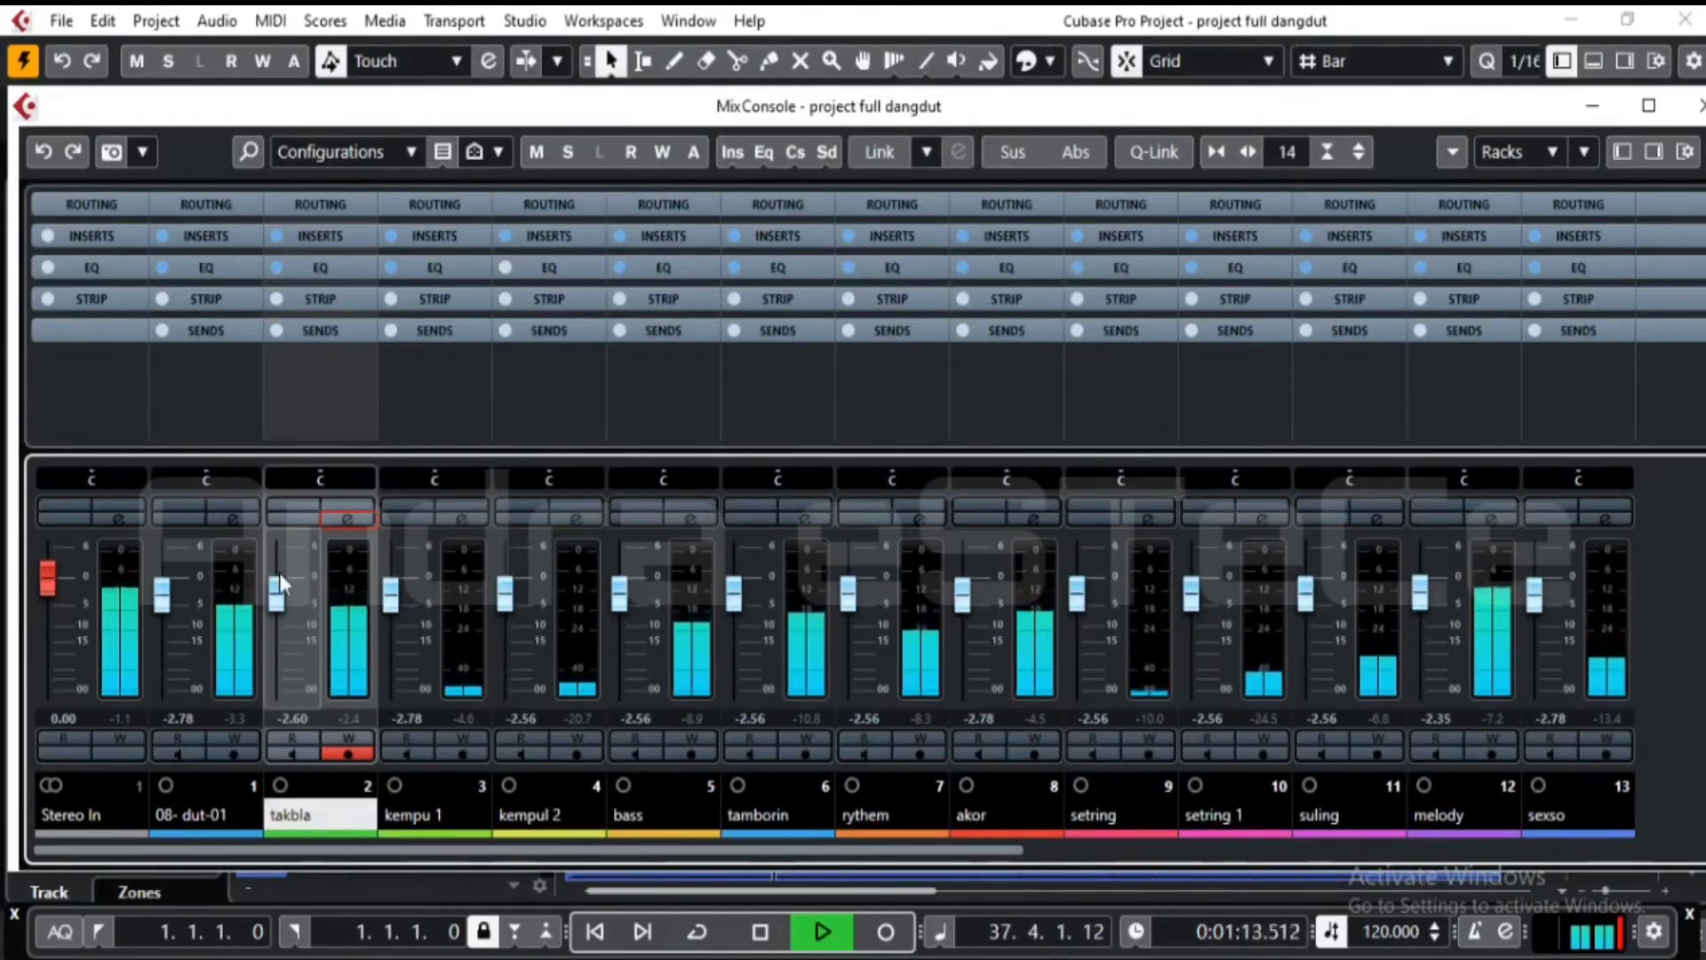
# - Set the takbla channel's fader to -1.89
pyautogui.click(279, 596)
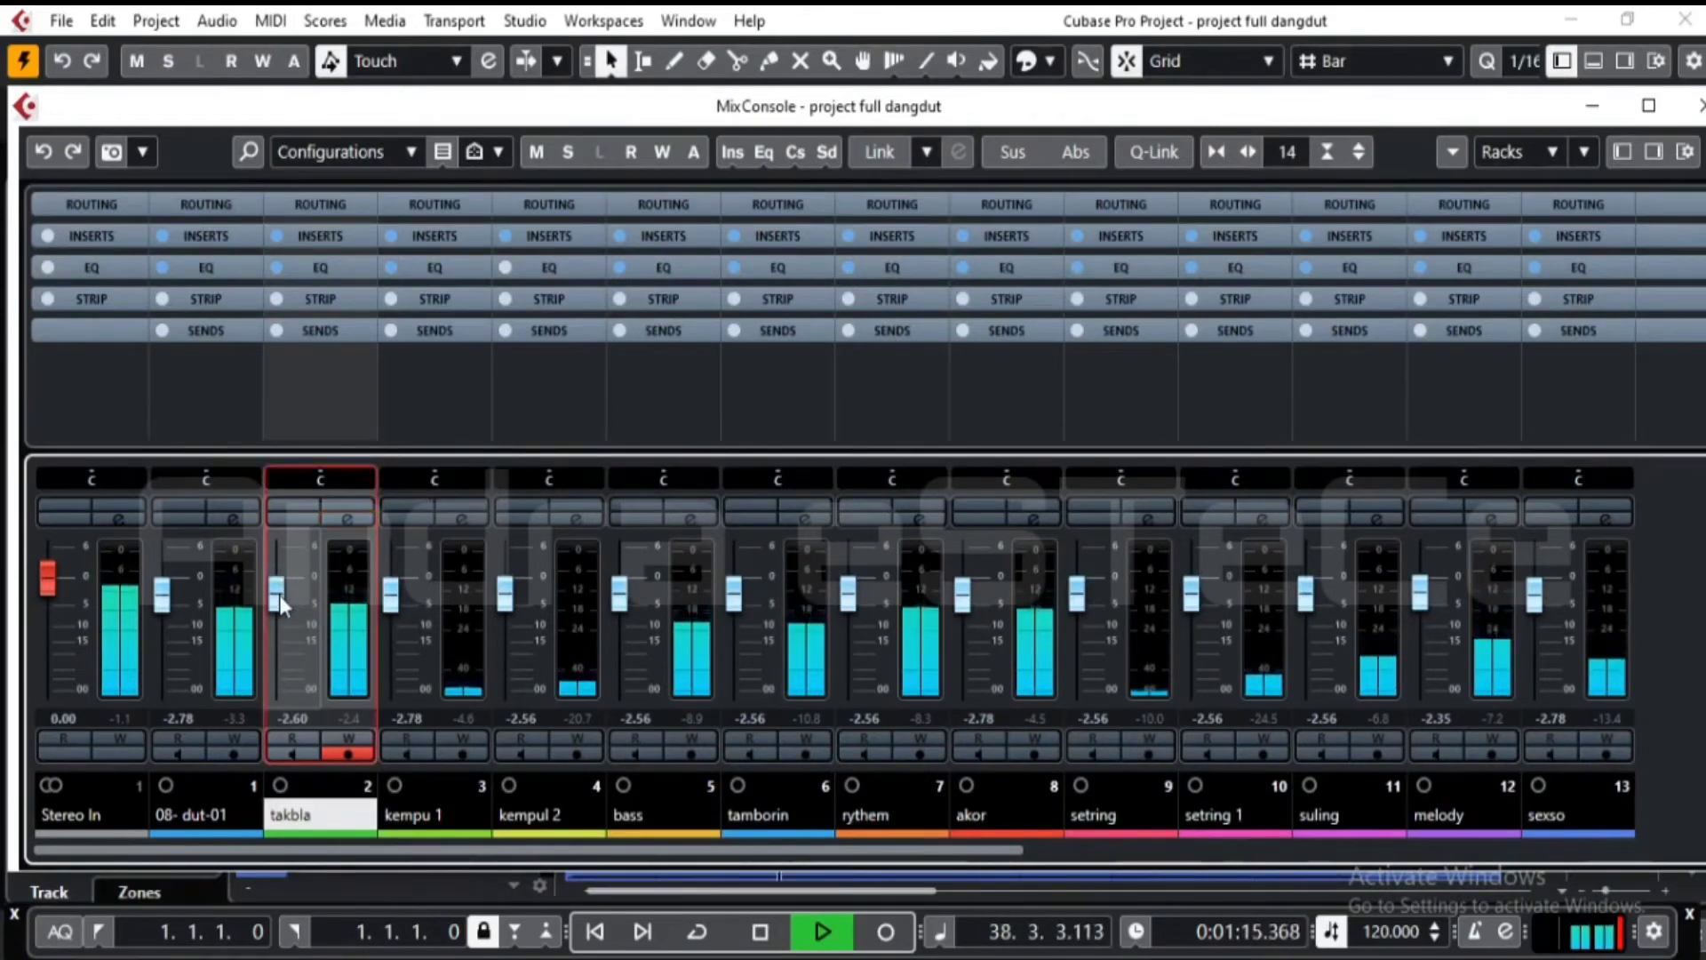
pyautogui.moveTo(278, 595); pyautogui.dragTo(279, 592)
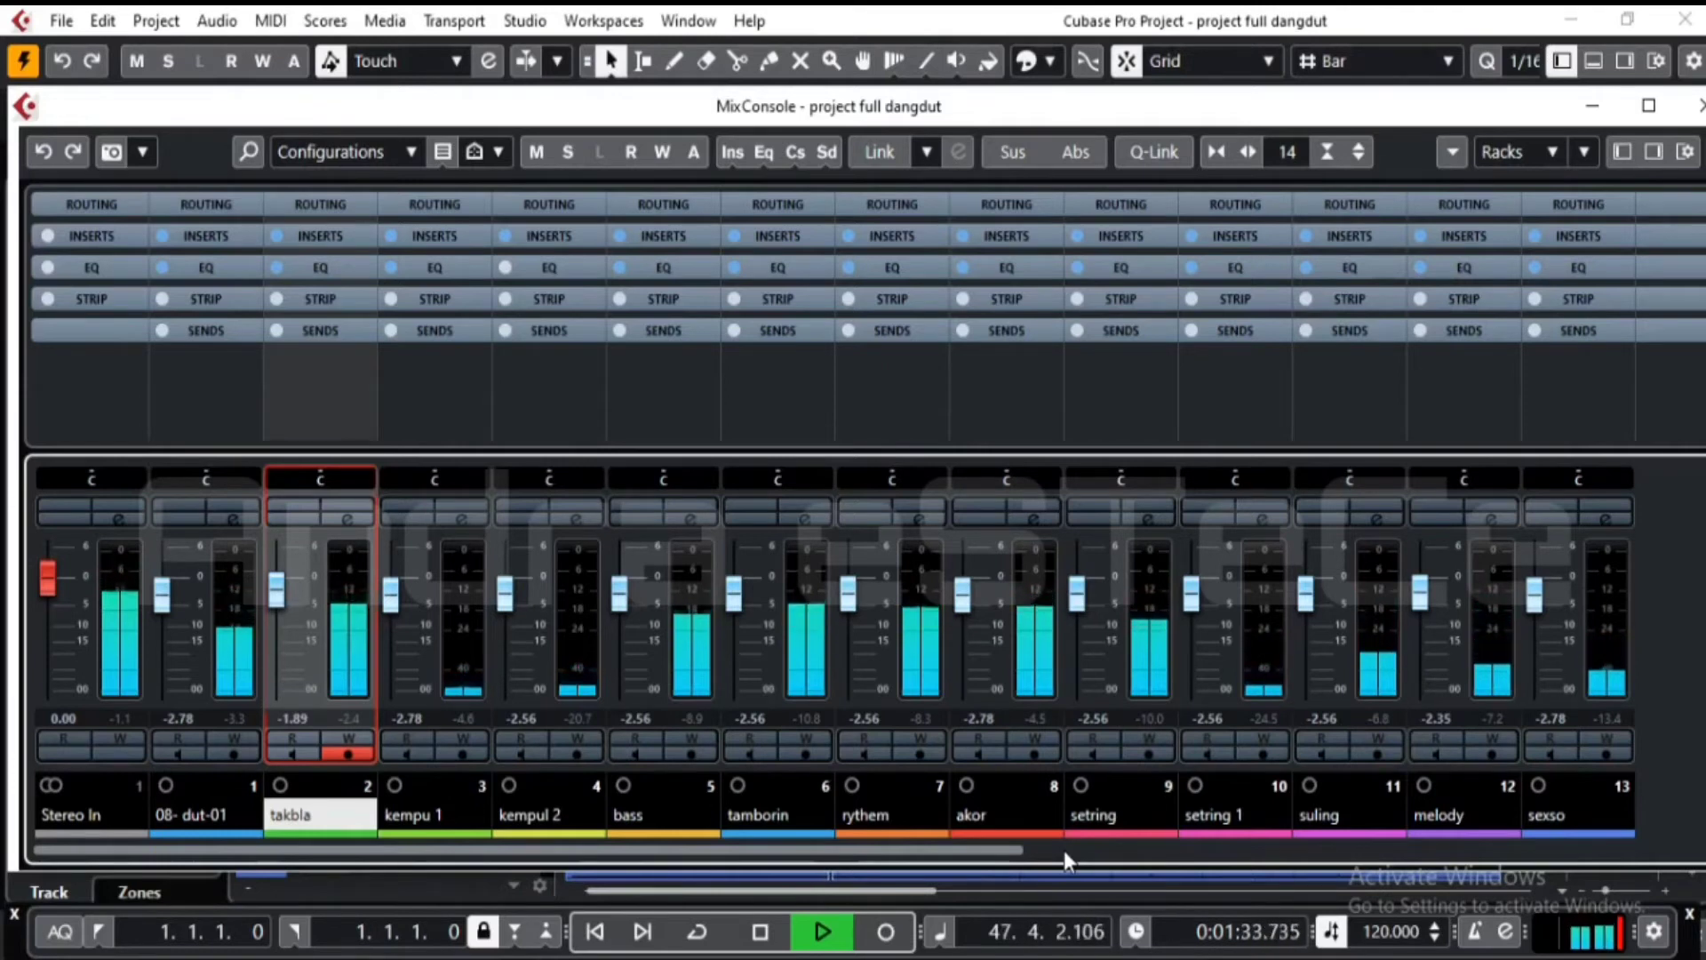
# - Briefly mute vox to compare the mix without it, unmute it, and reset the Stereo Out clip indicator
pyautogui.click(1160, 849)
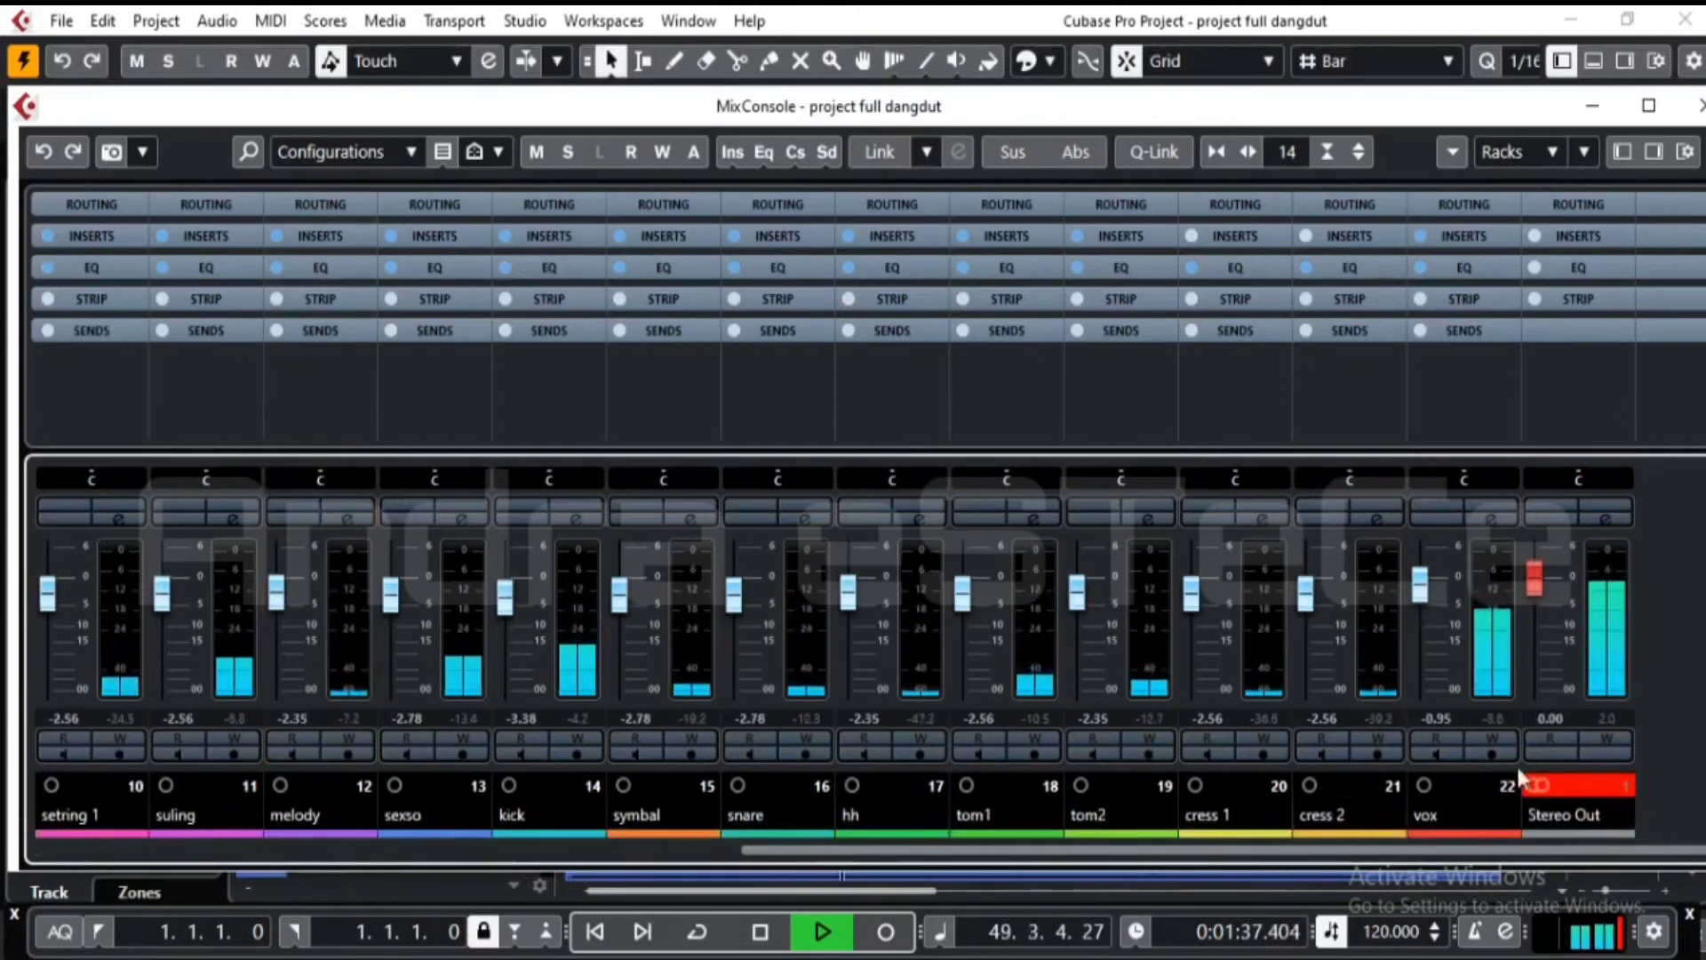
pyautogui.click(1448, 503)
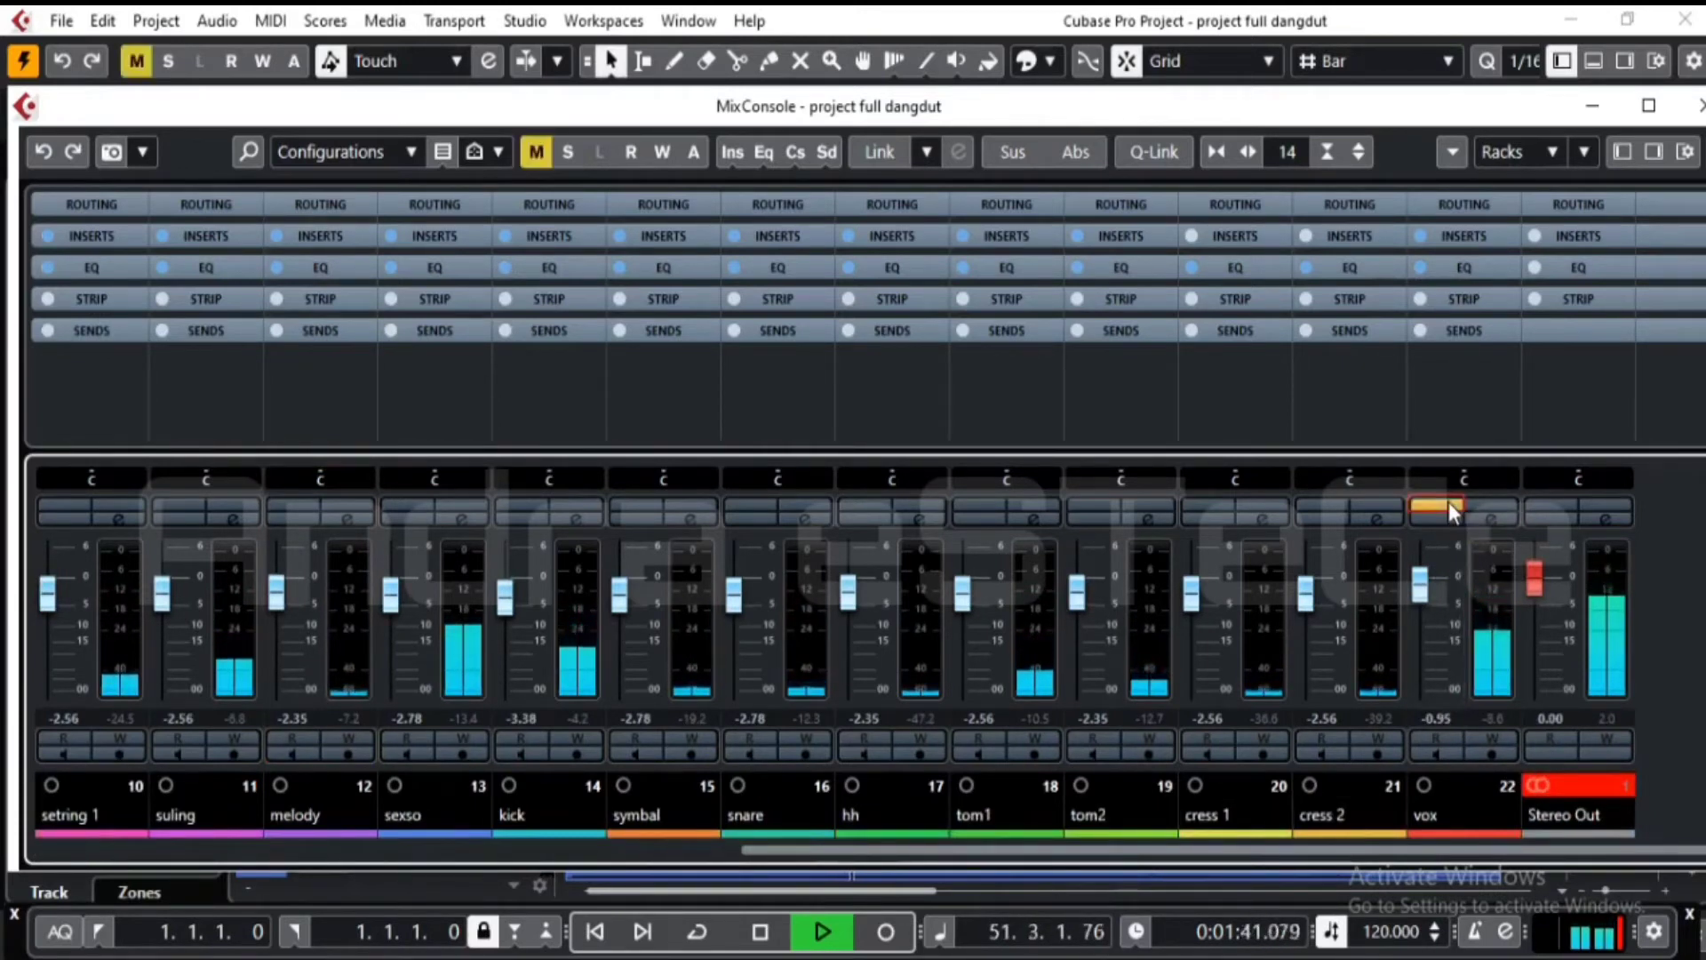
pyautogui.click(1448, 501)
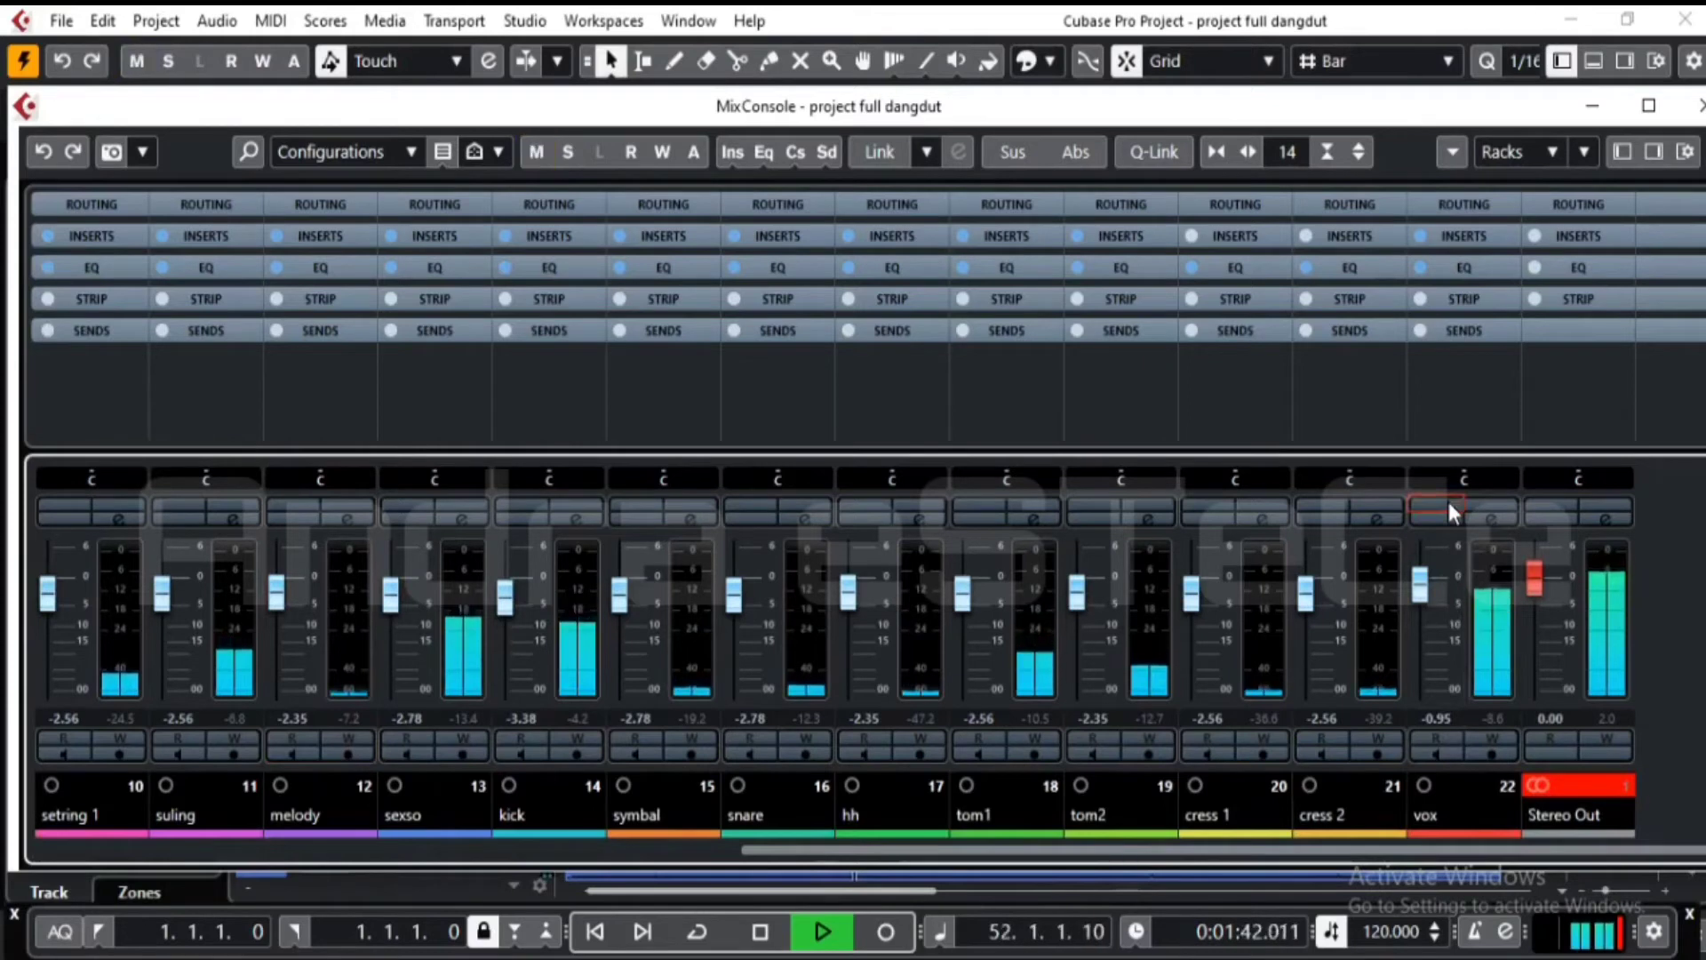
pyautogui.click(1596, 786)
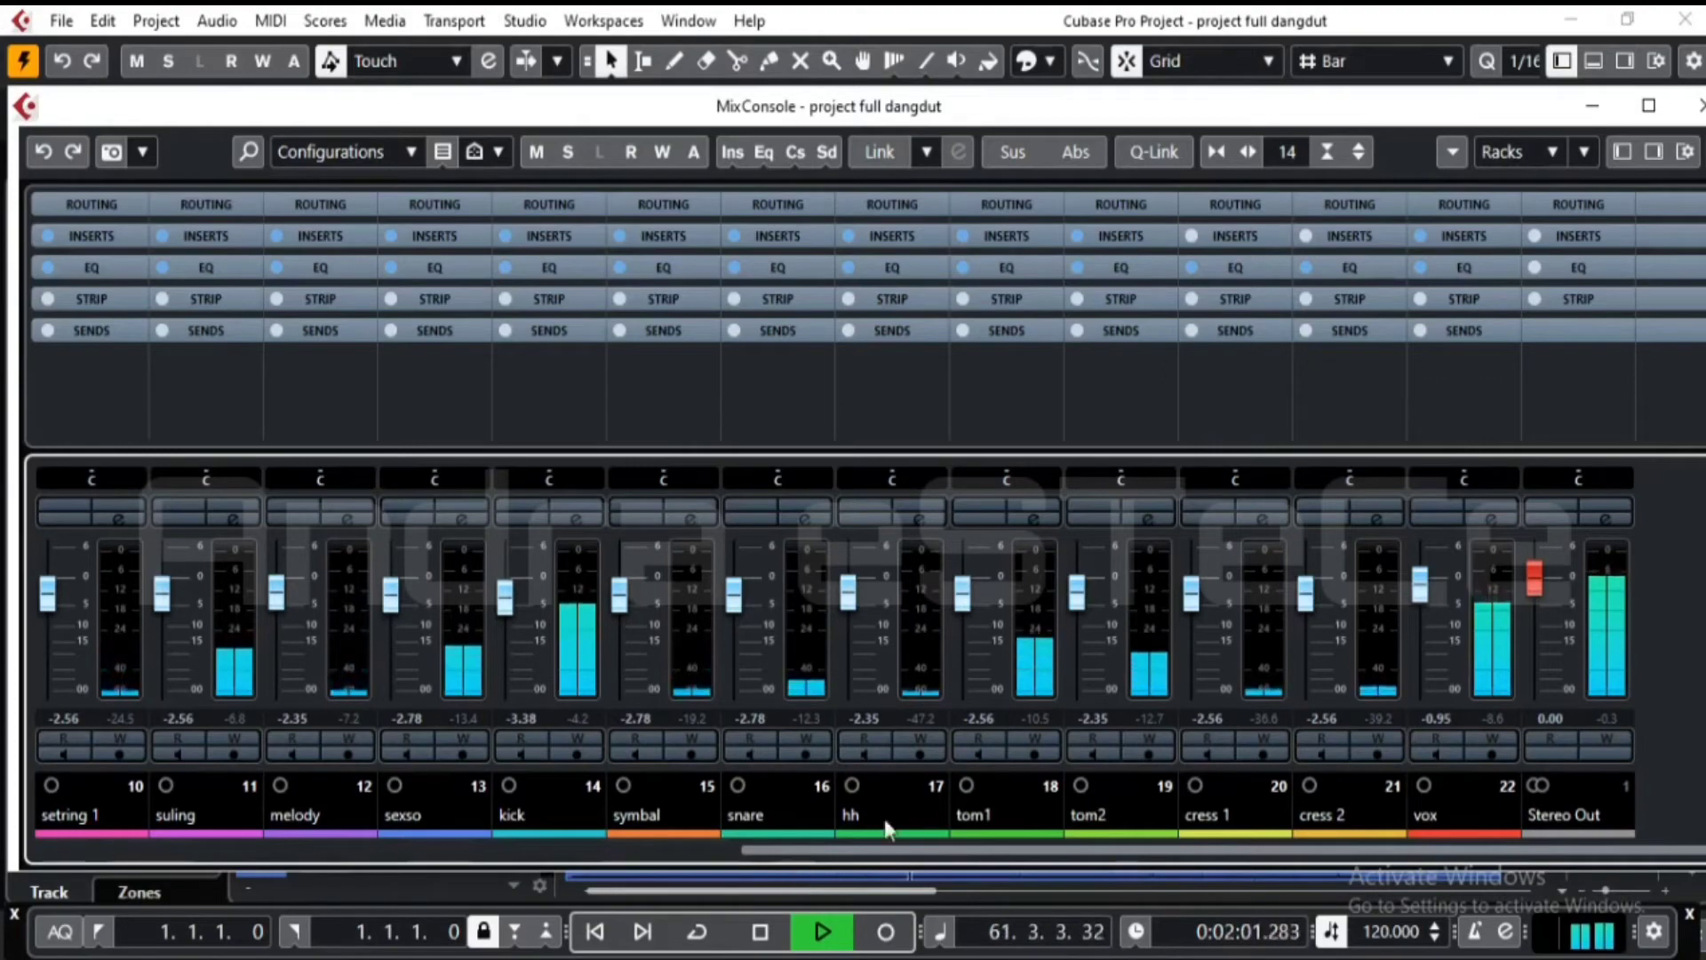
# - In vox's FabFilter Pro-Q 3, add a midrange cut band, set the high bell to +6.45 dB near 7962 Hz, and close the plug-in and channel settings
pyautogui.click(1491, 516)
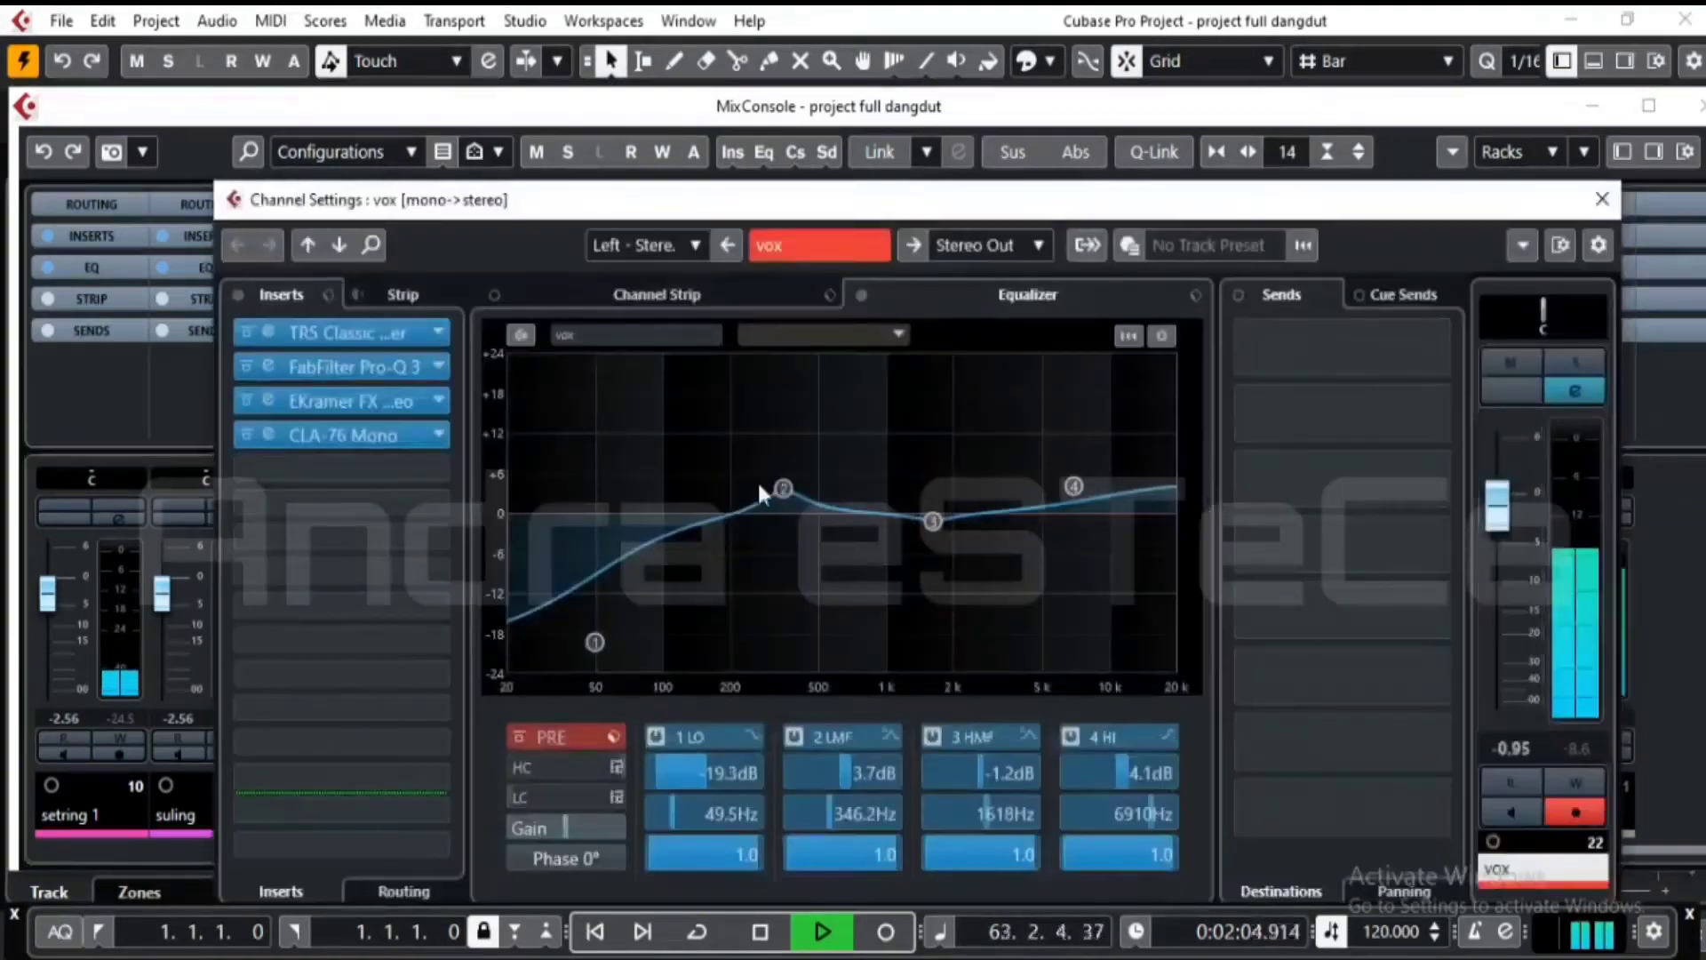
pyautogui.click(271, 368)
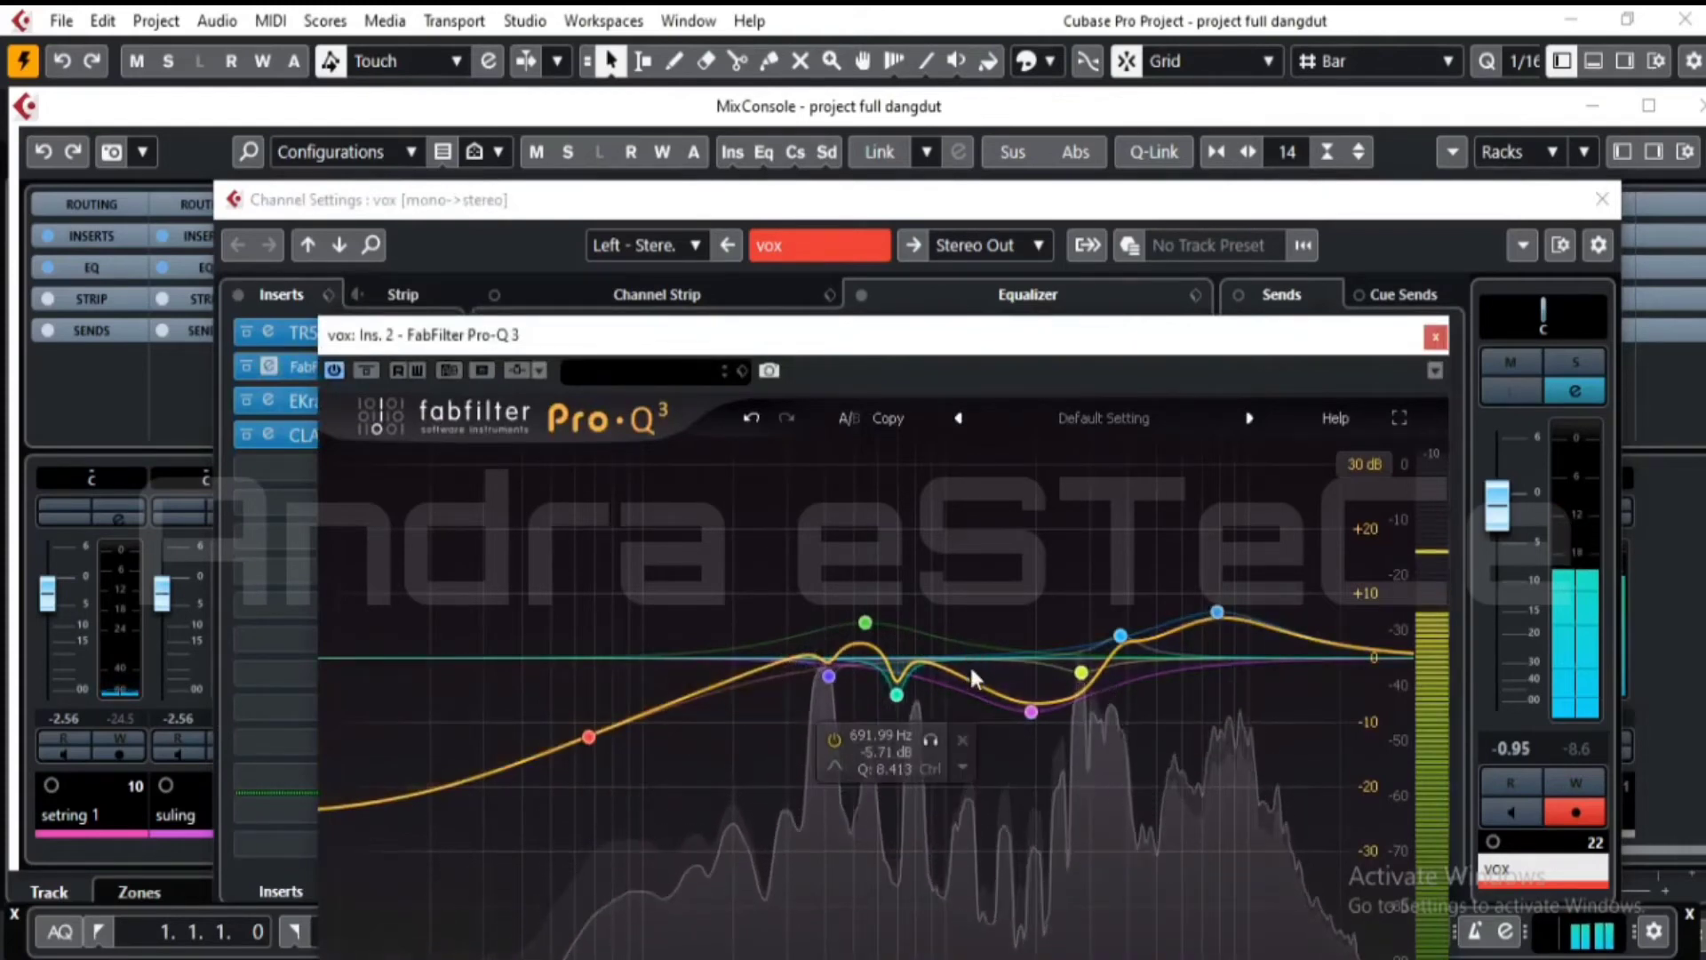
pyautogui.click(969, 695)
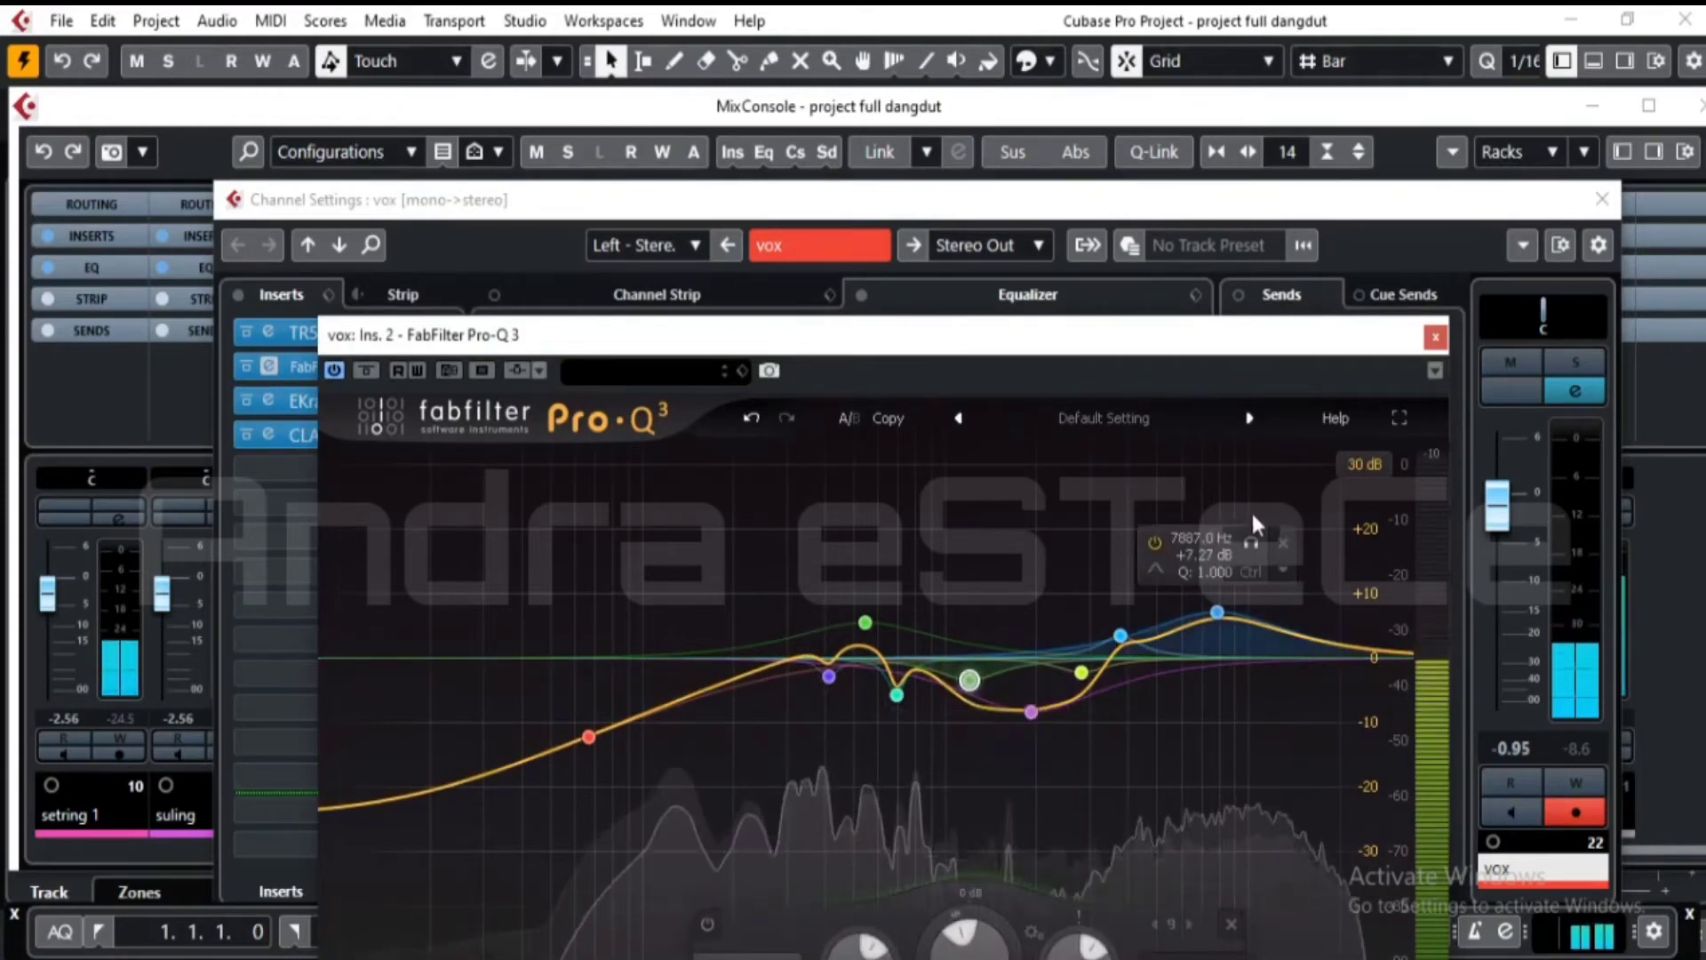
pyautogui.moveTo(1213, 613); pyautogui.dragTo(1223, 621)
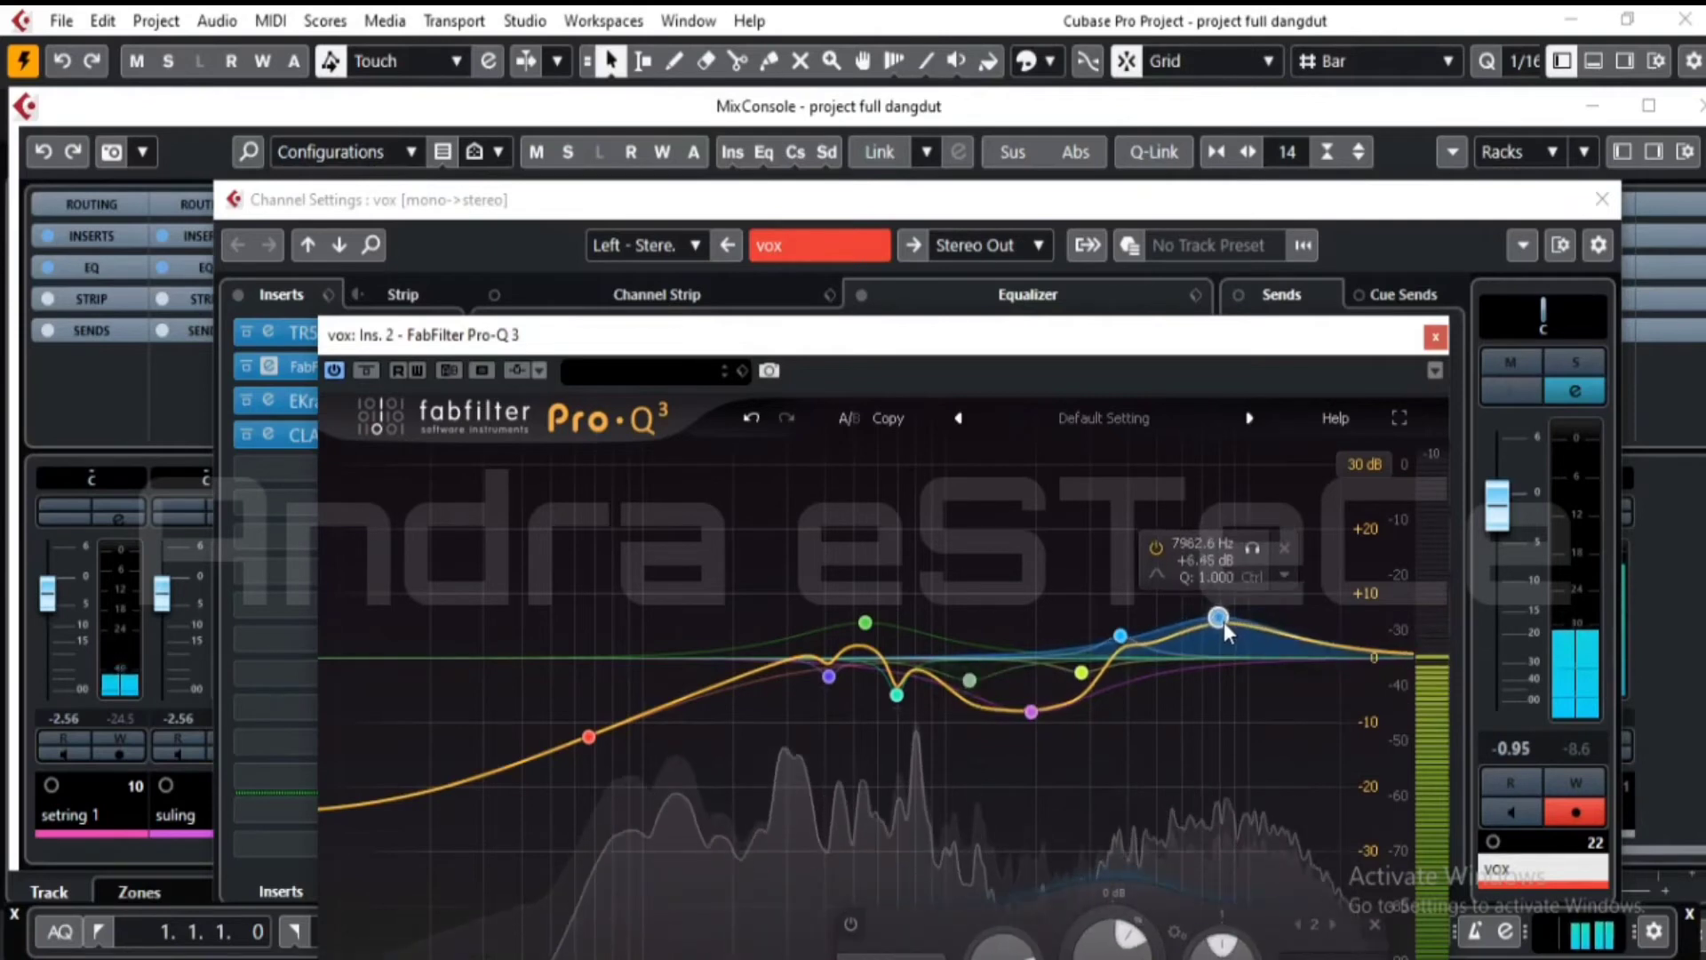
pyautogui.click(1435, 336)
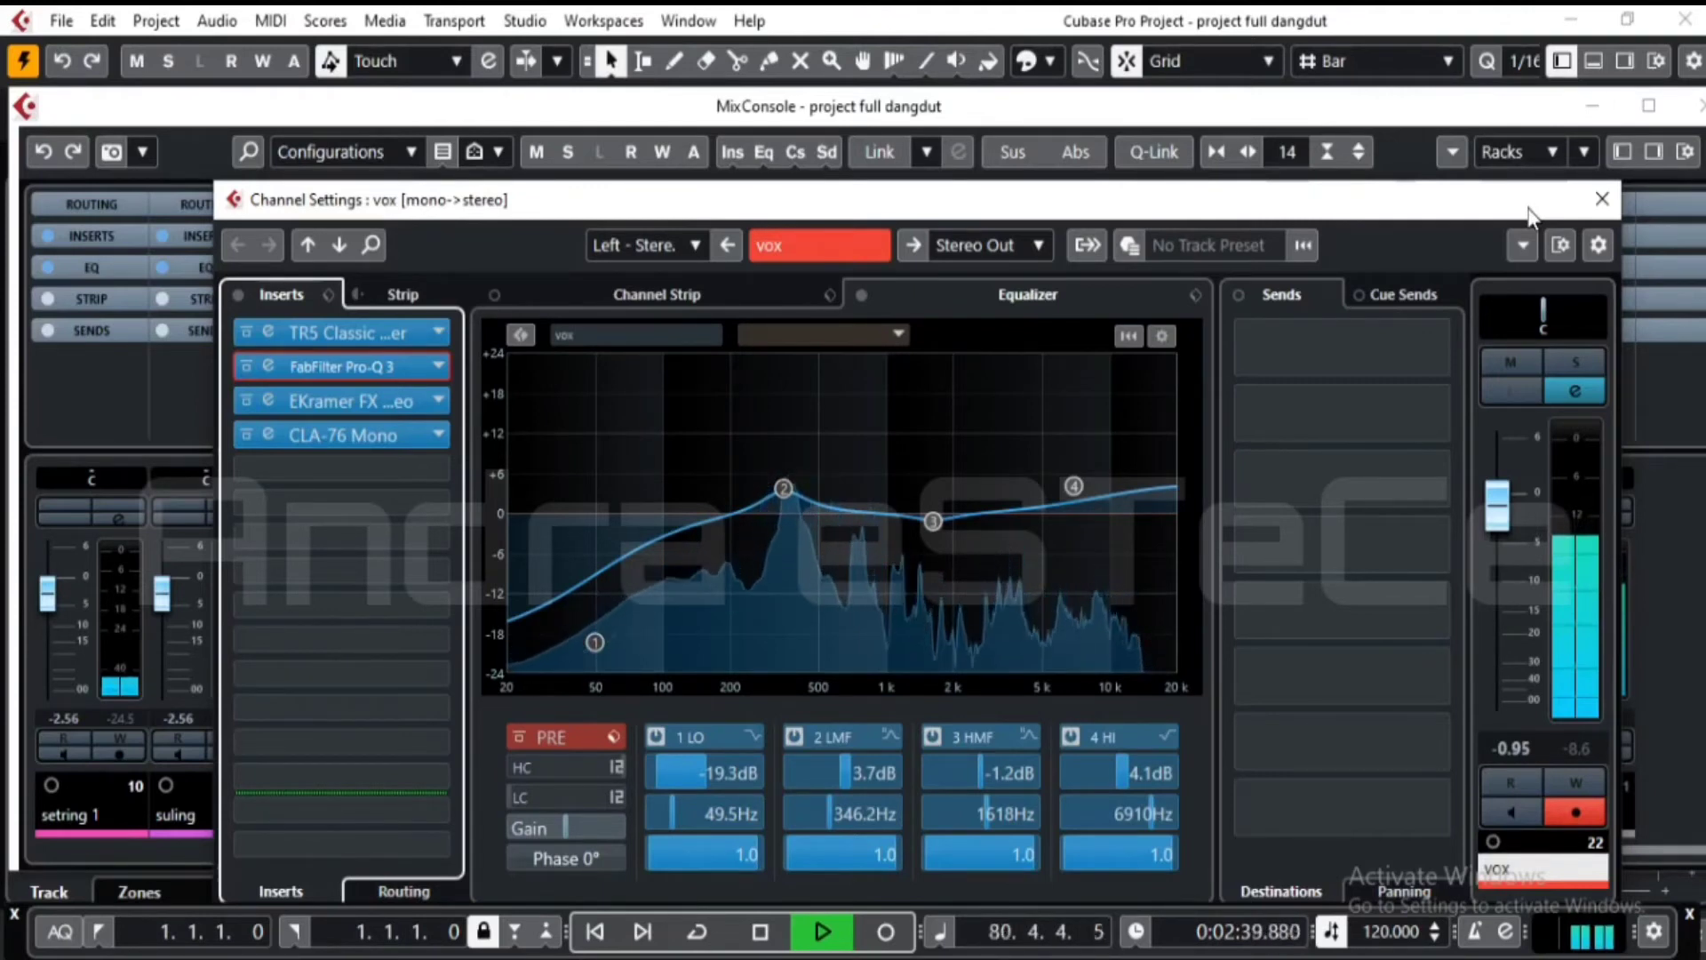
pyautogui.click(1605, 199)
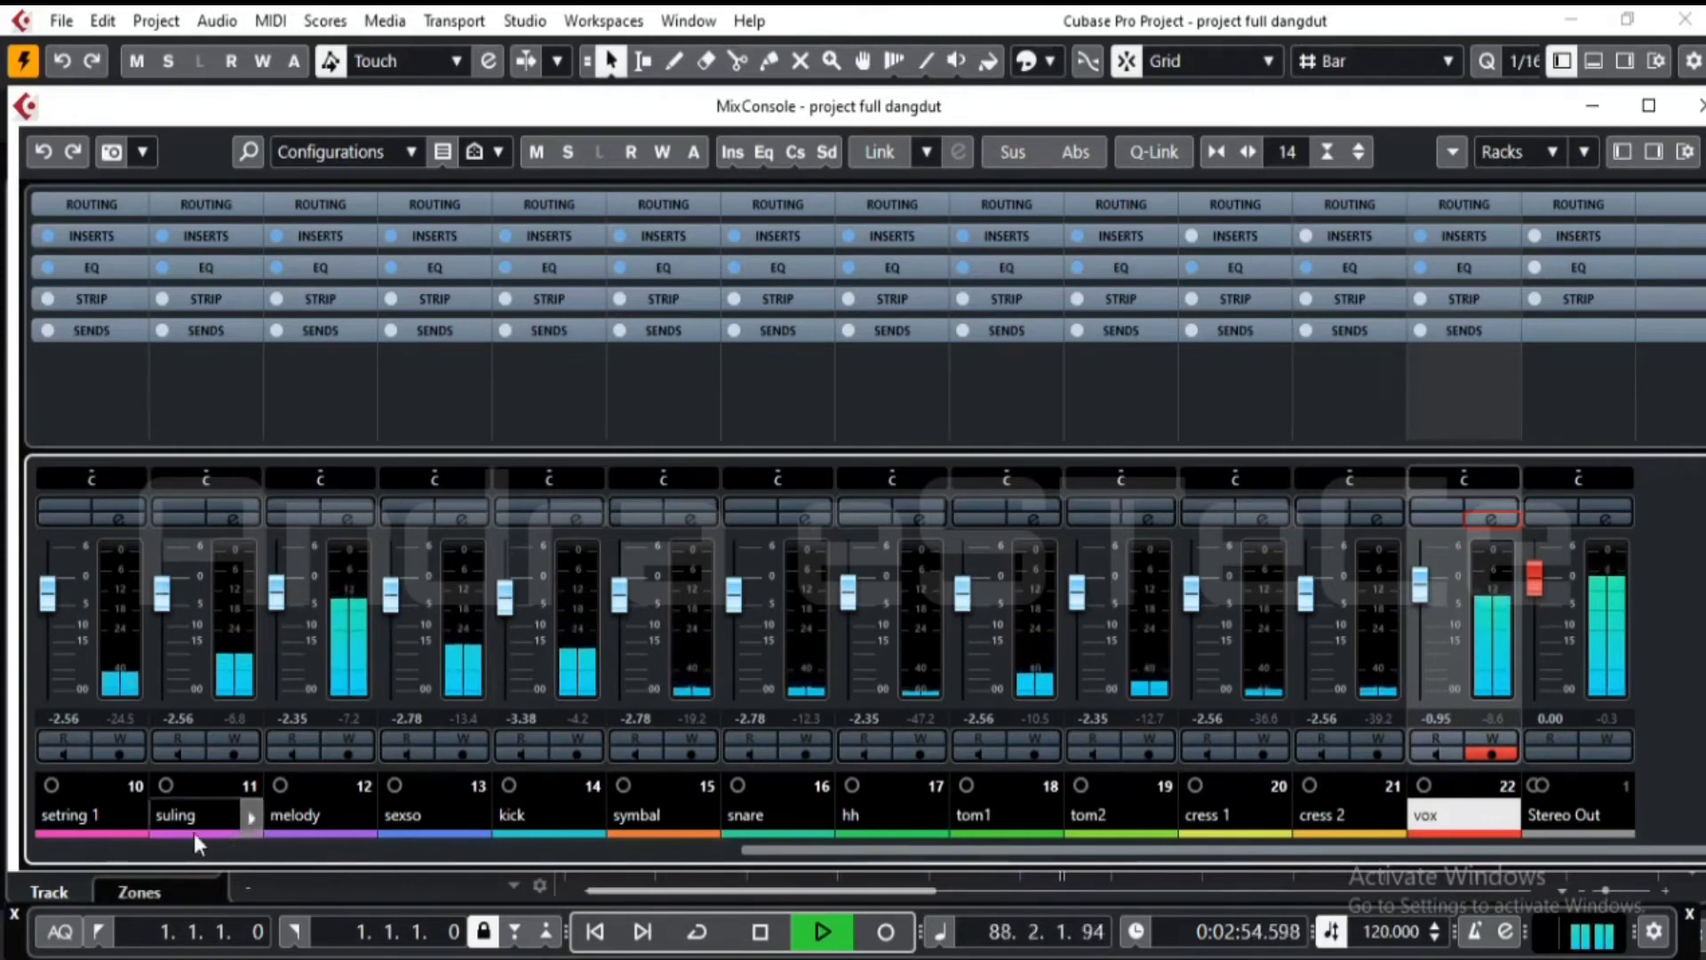
# - Check the levels across the channels, close the separate MixConsole window, and show the mixer in the project window's lower zone
pyautogui.click(647, 851)
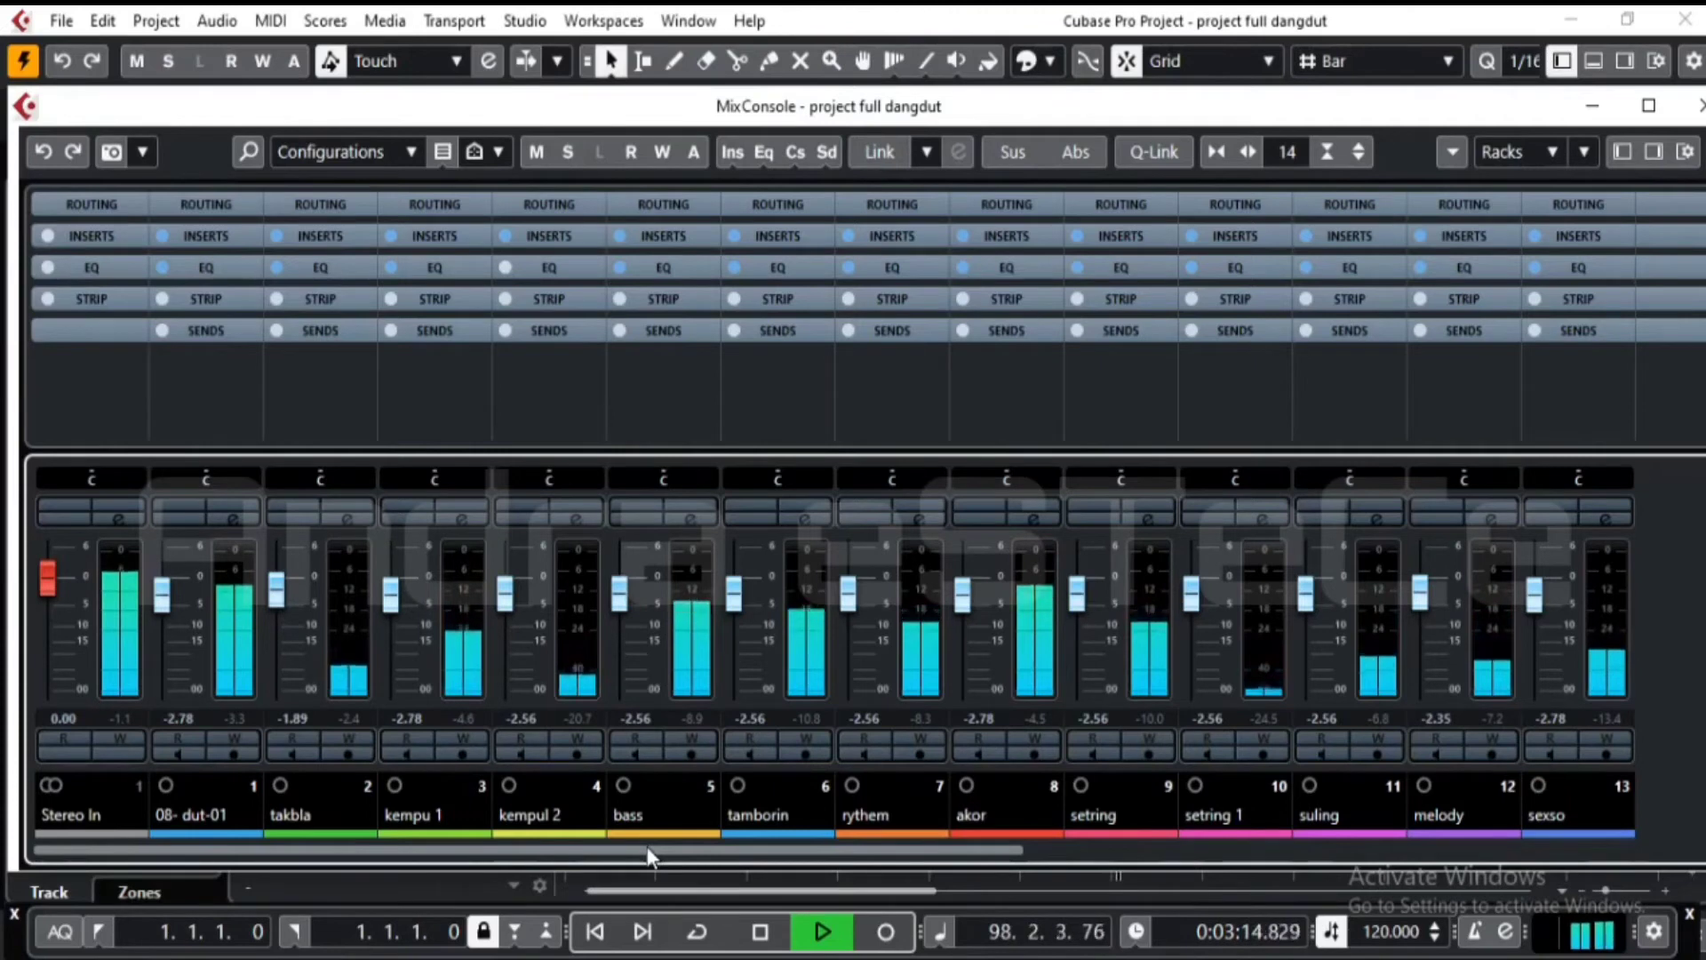
pyautogui.moveTo(675, 850); pyautogui.dragTo(700, 849)
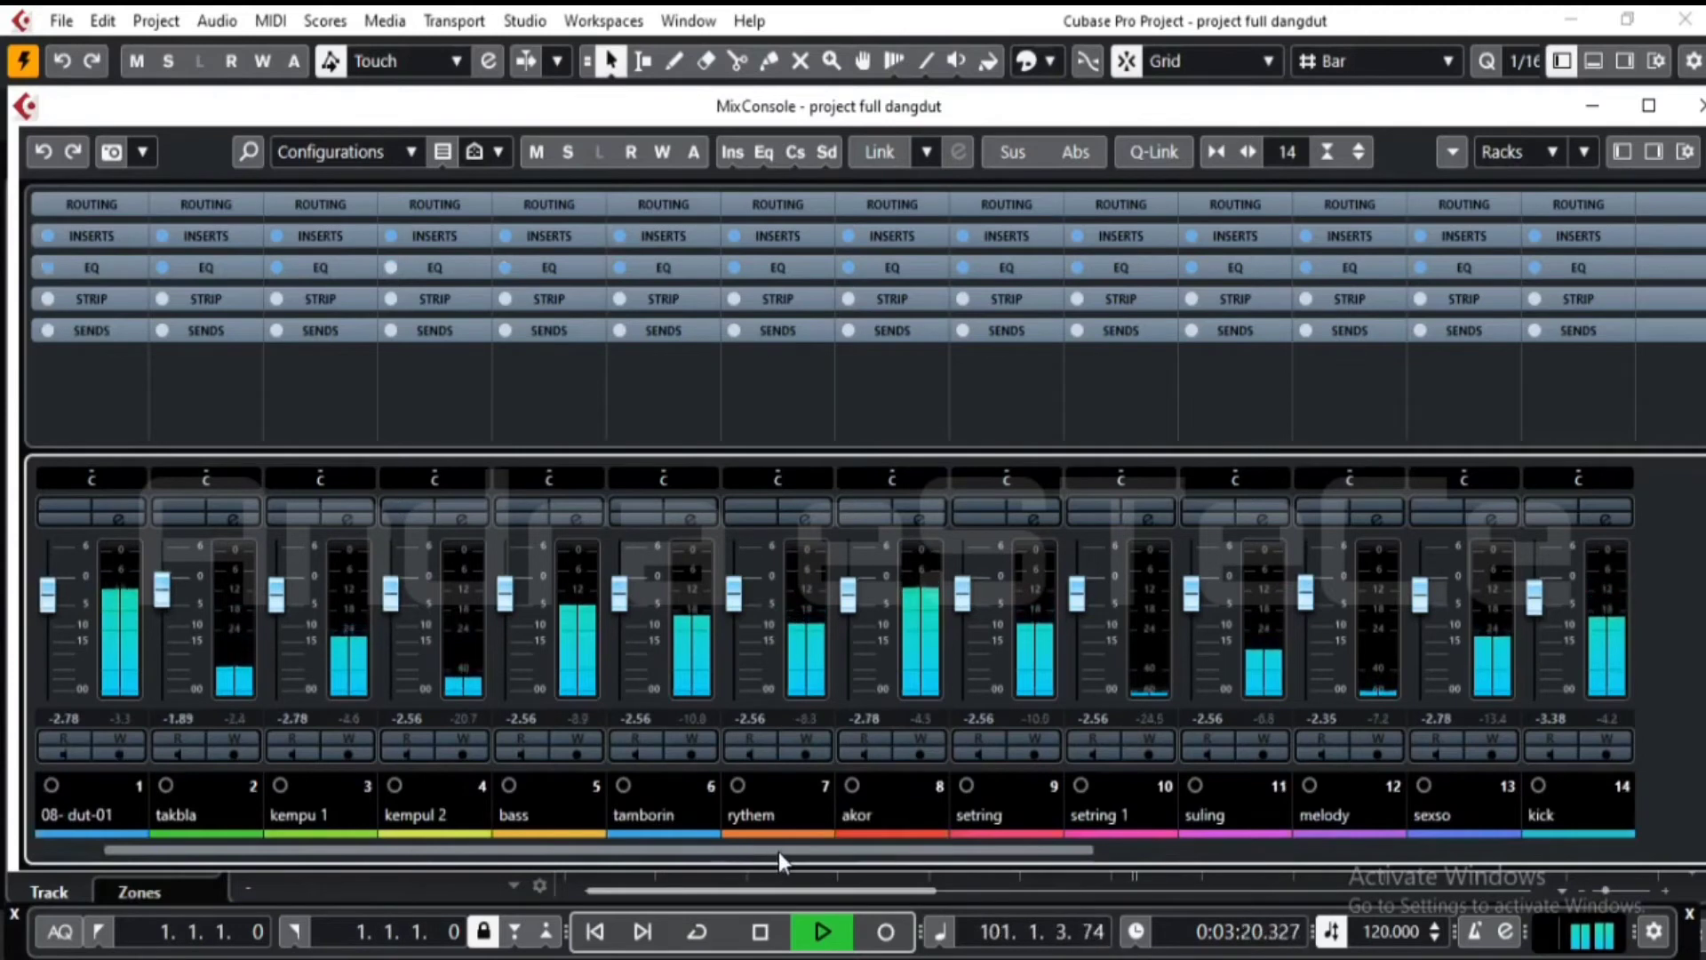
pyautogui.moveTo(778, 851); pyautogui.dragTo(851, 850)
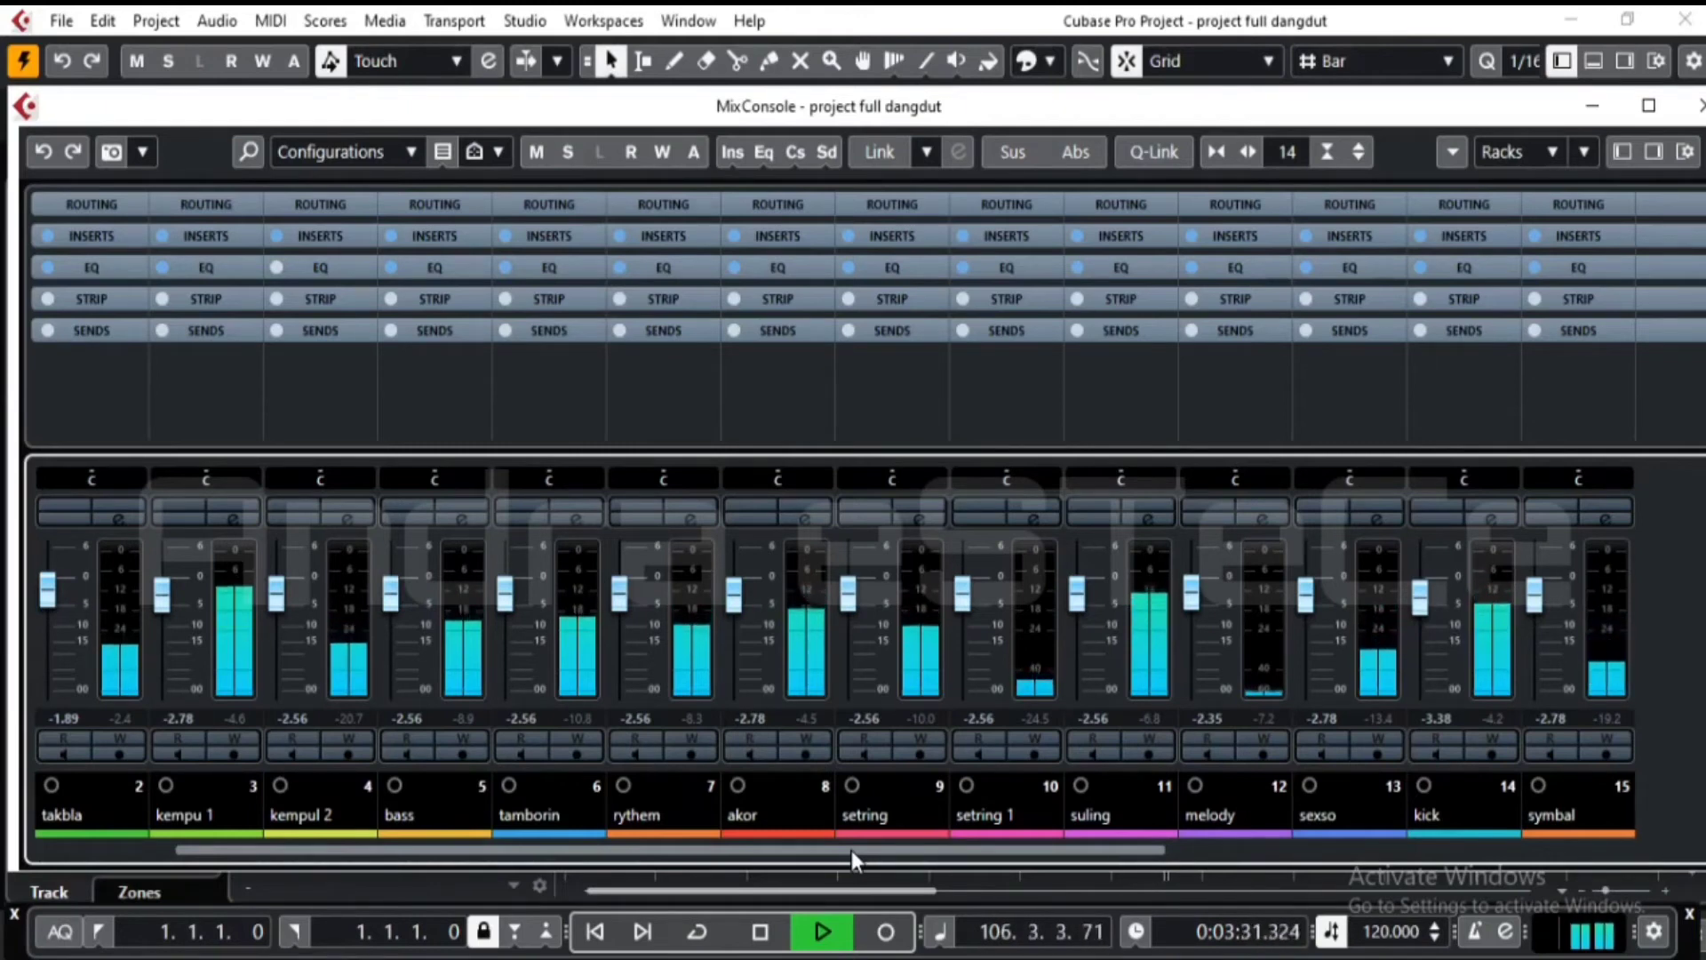
pyautogui.moveTo(851, 849); pyautogui.dragTo(894, 855)
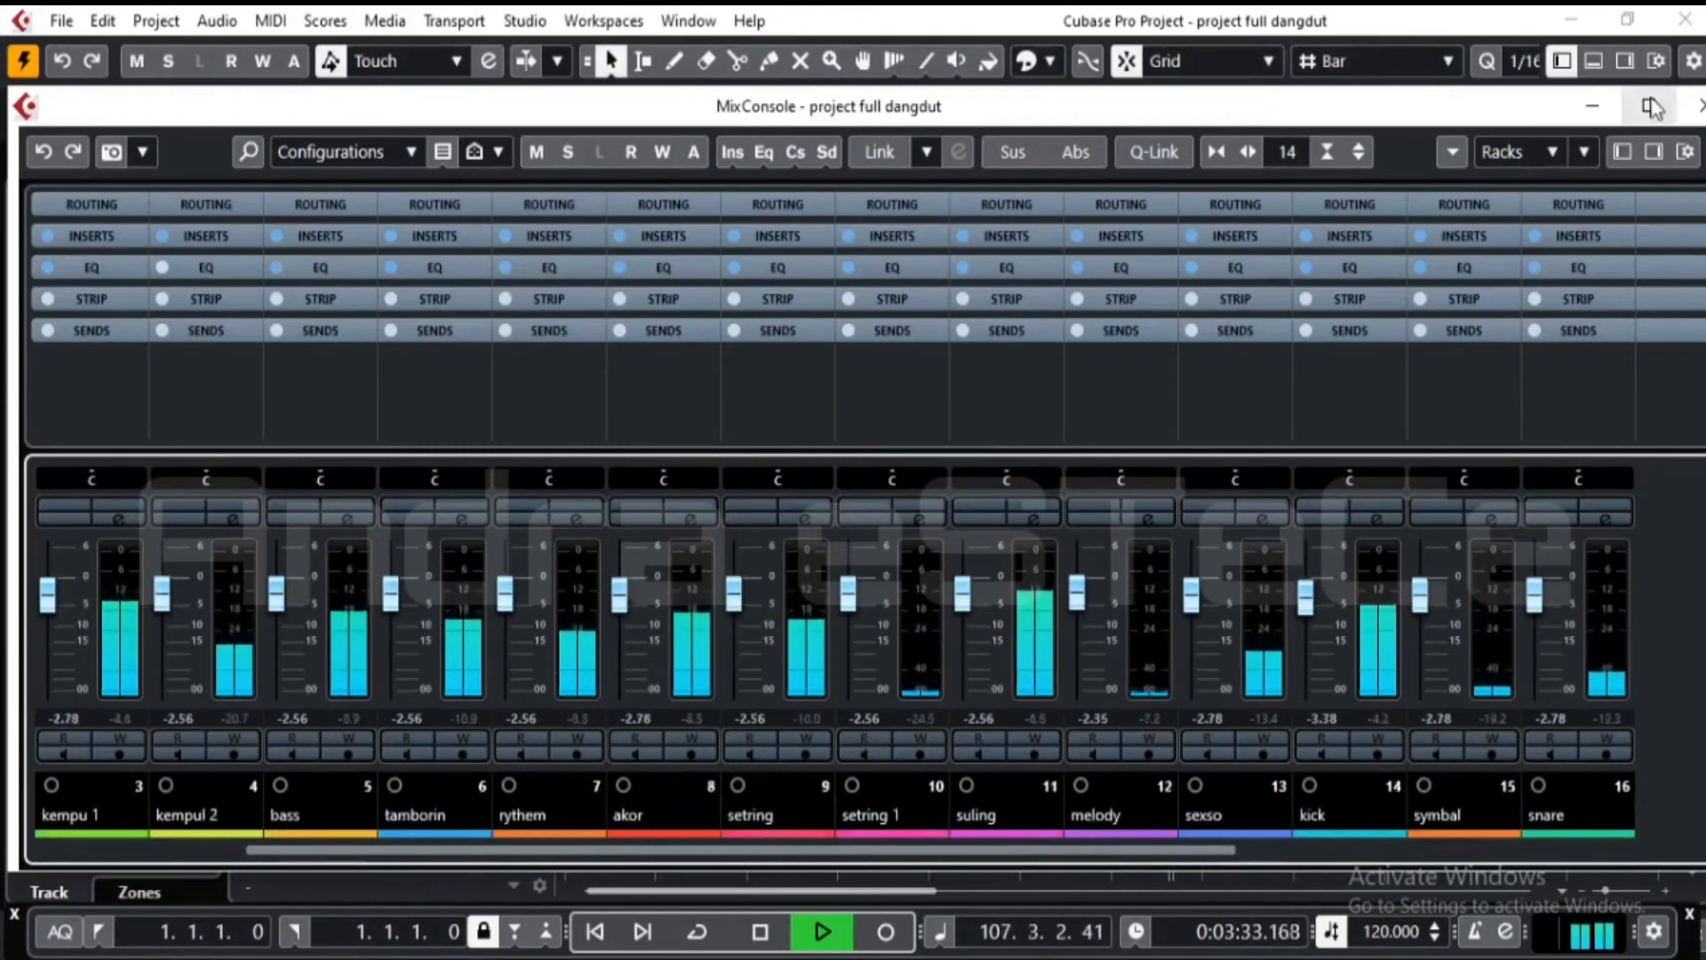
pyautogui.click(1699, 105)
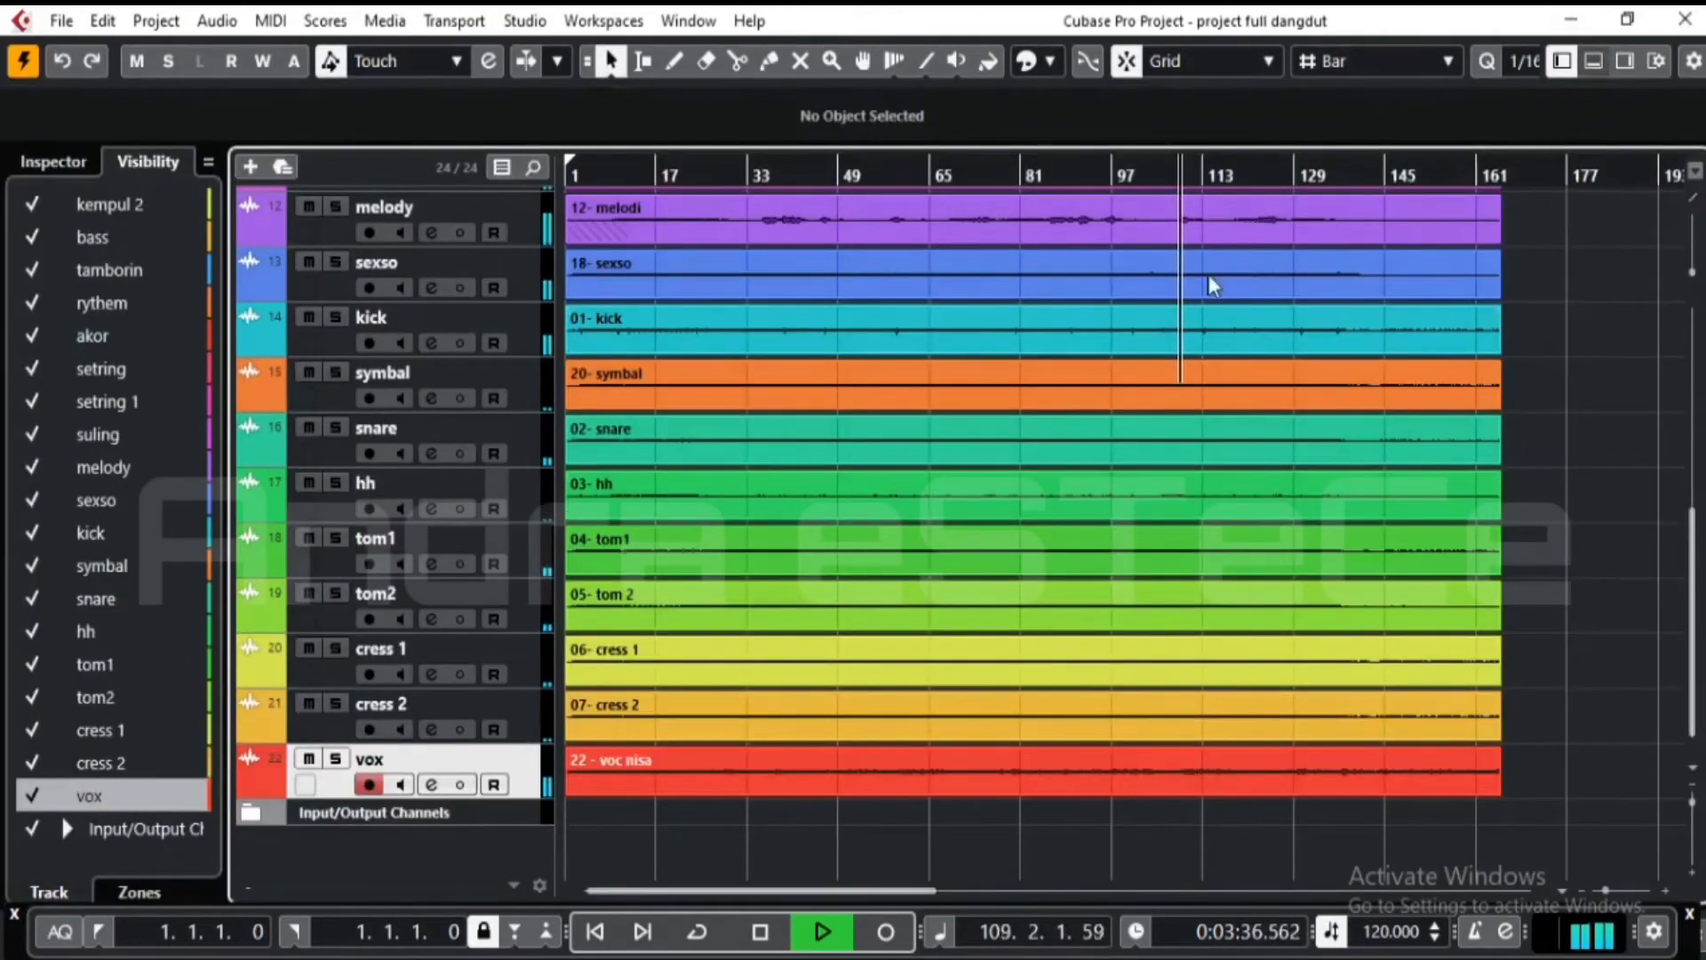
pyautogui.click(1593, 60)
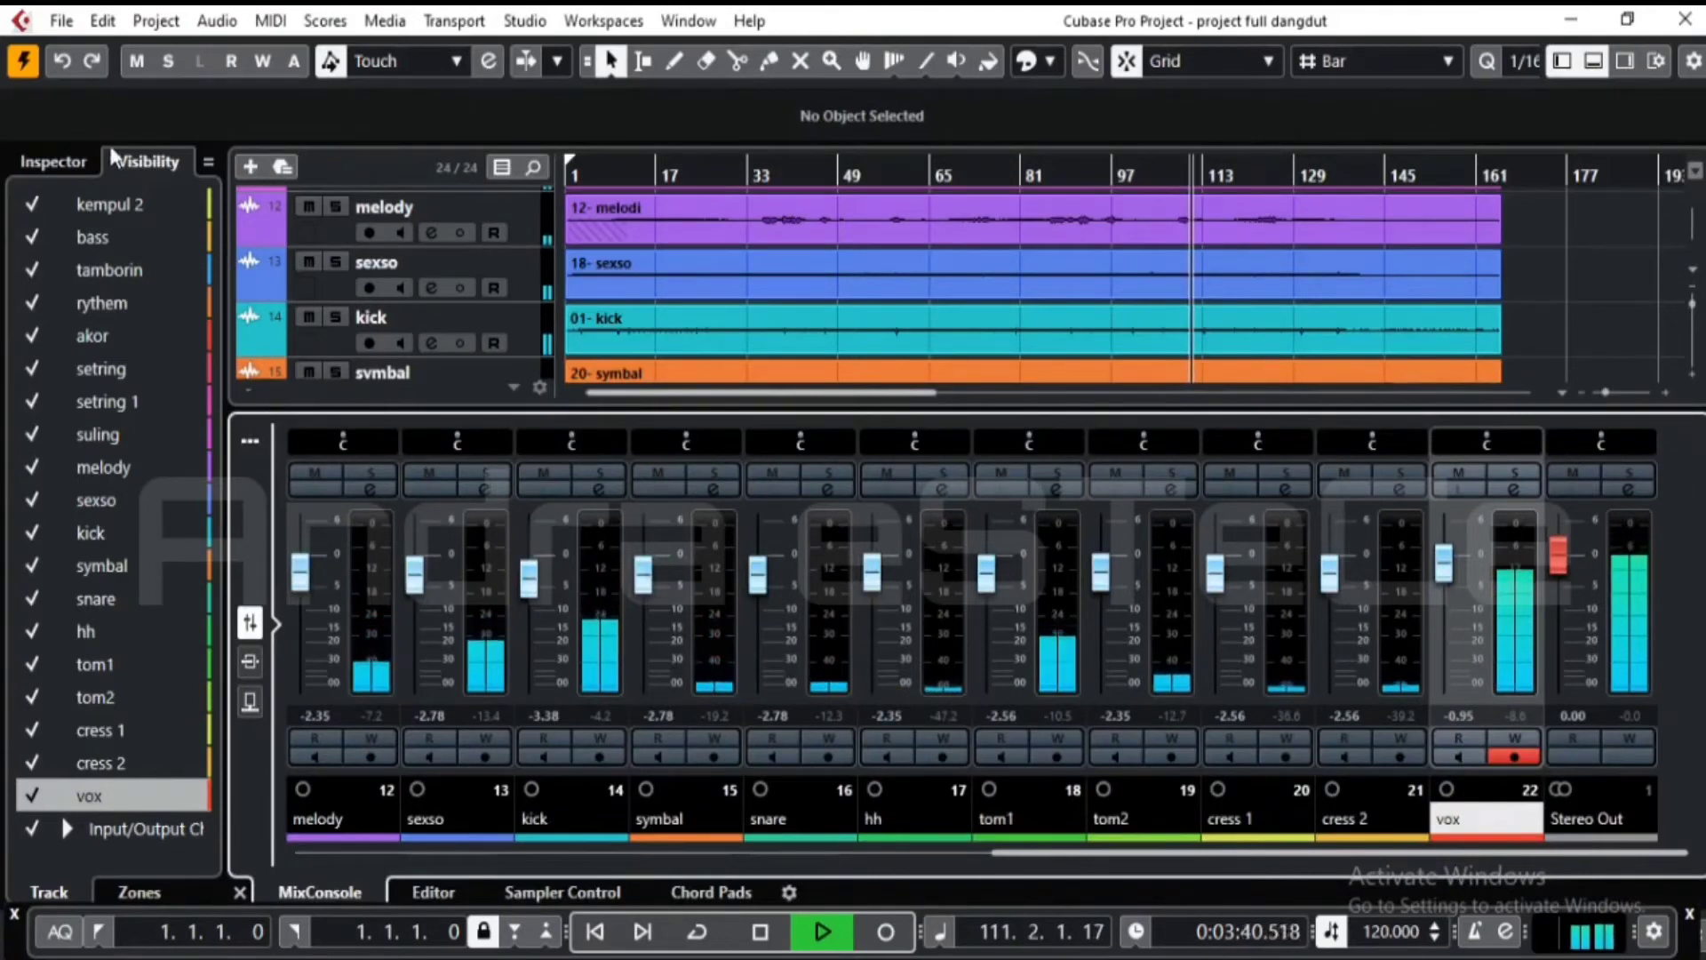
# - Select the kick track and restart playback from near the beginning of the song
pyautogui.click(72, 157)
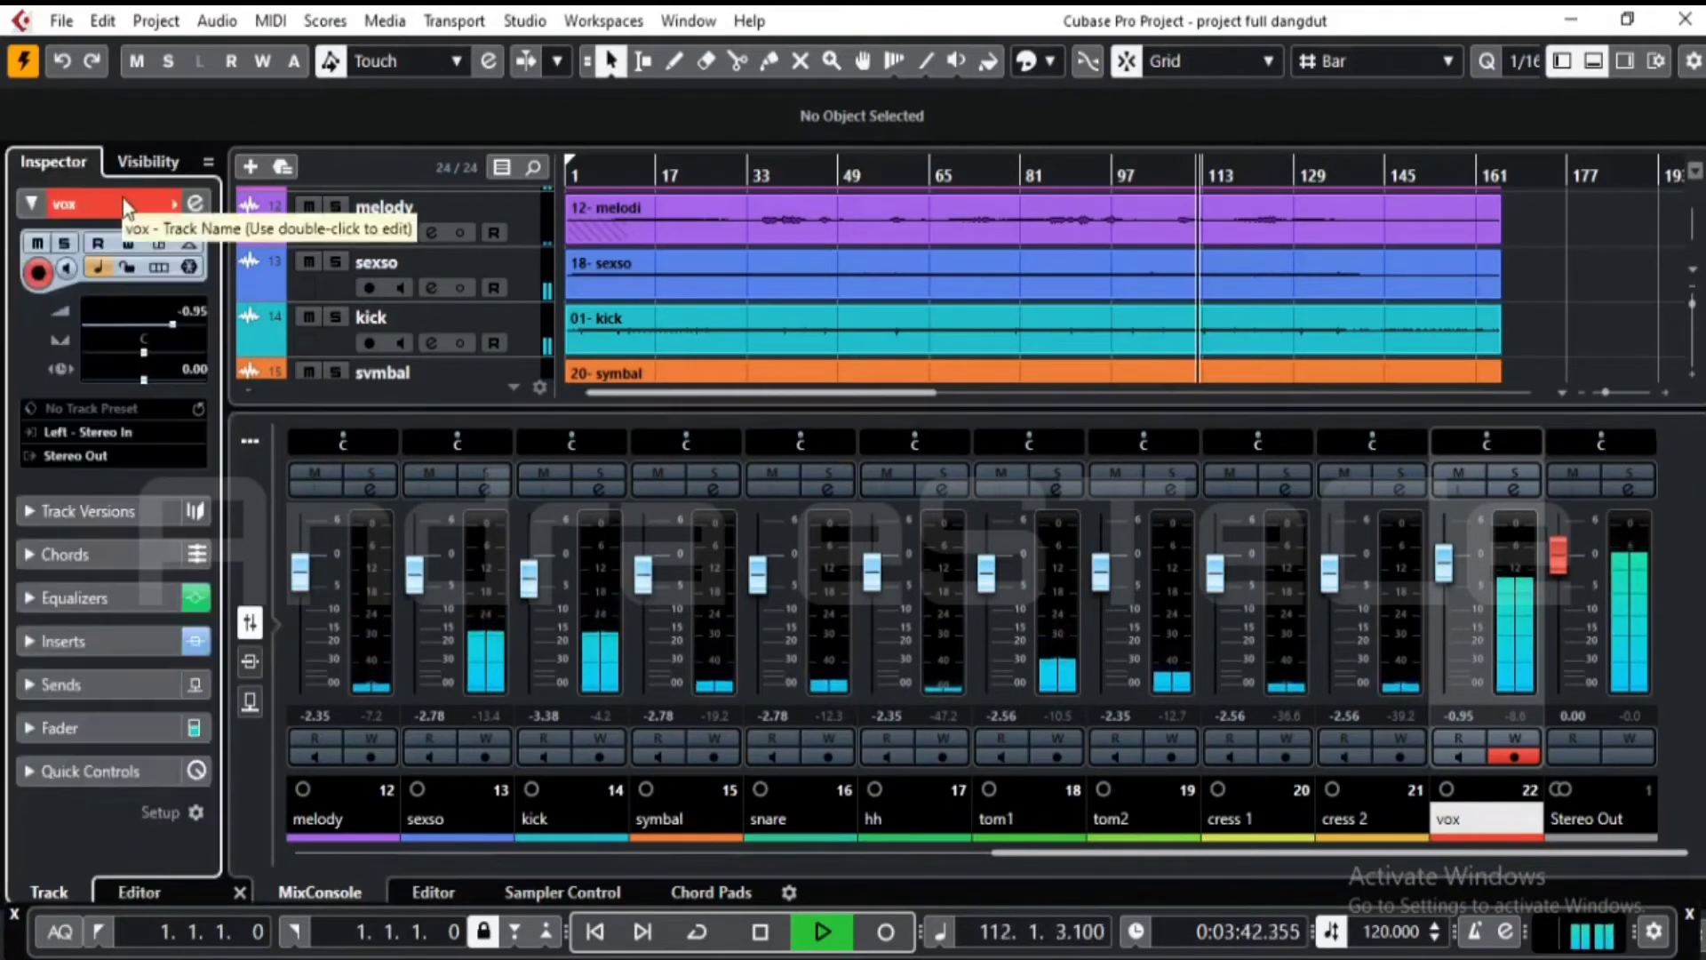
pyautogui.click(135, 162)
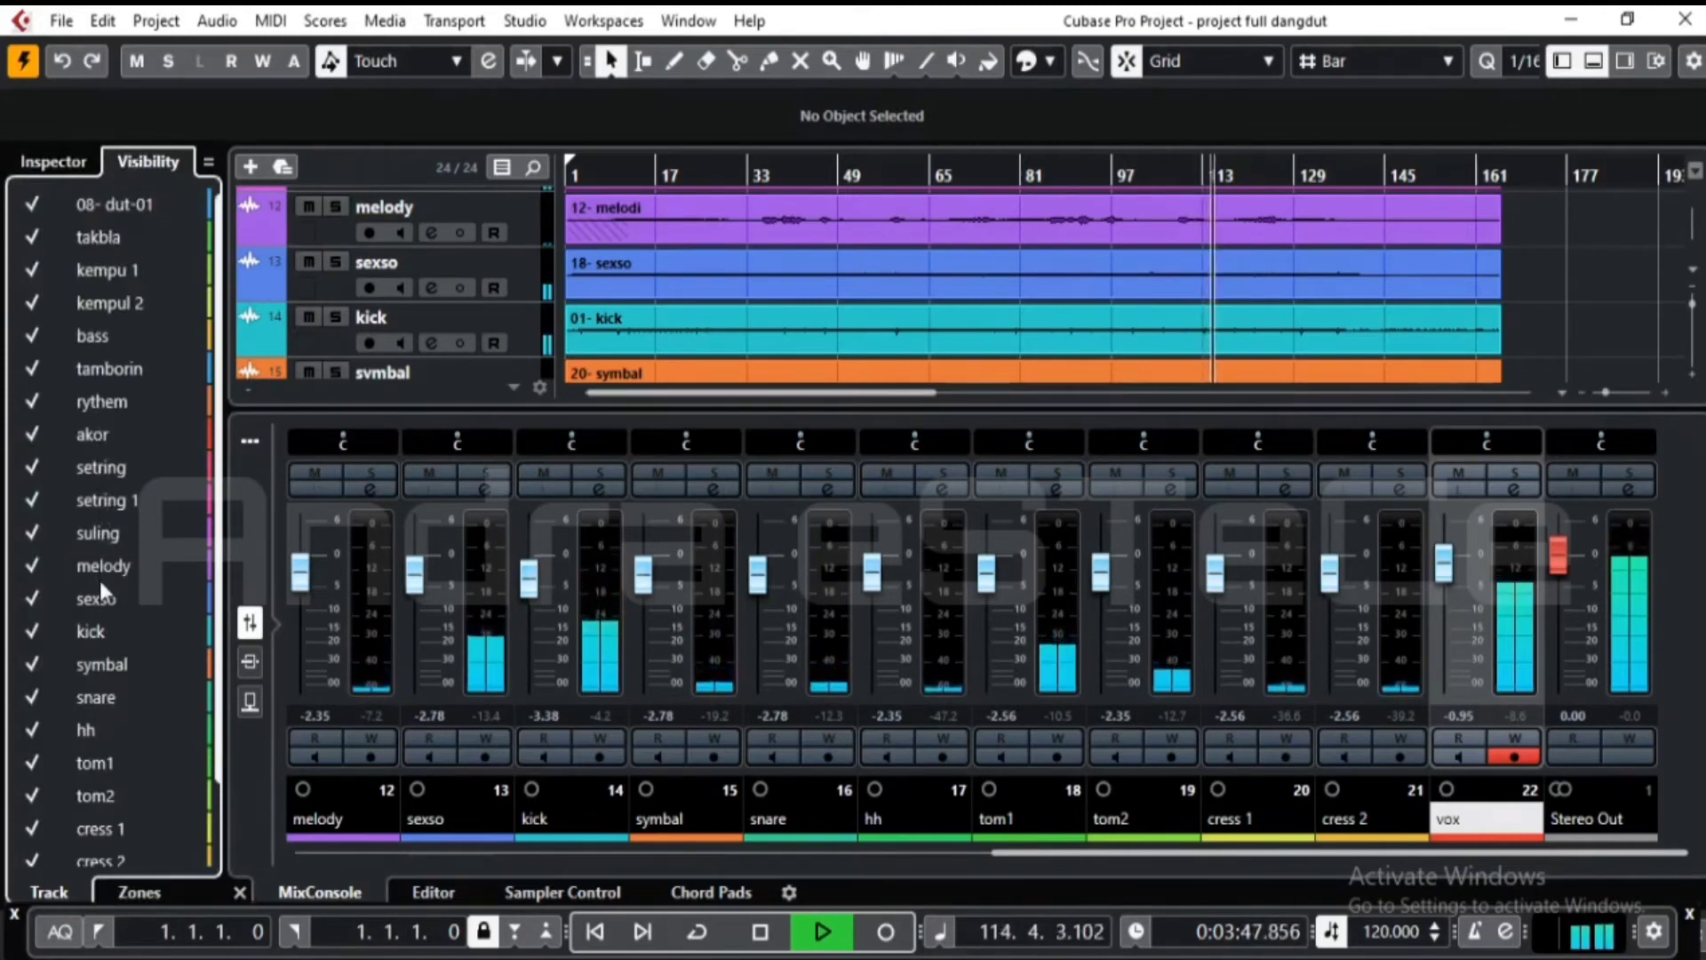
pyautogui.click(103, 629)
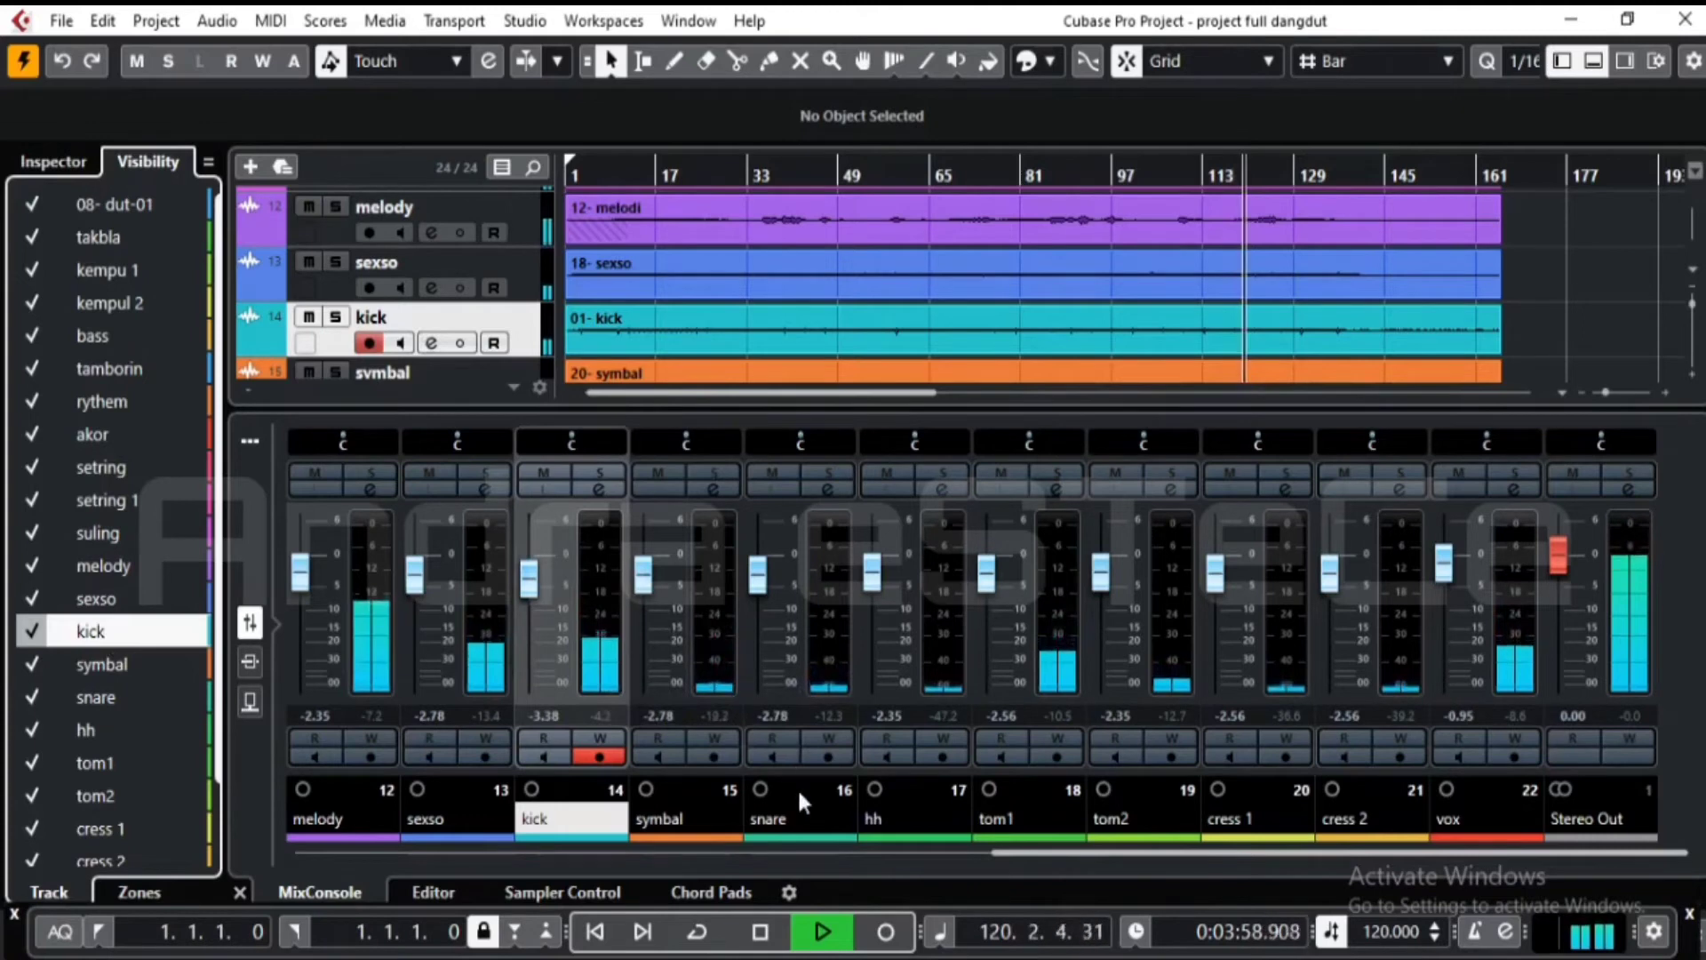
pyautogui.moveTo(1006, 852); pyautogui.dragTo(844, 878)
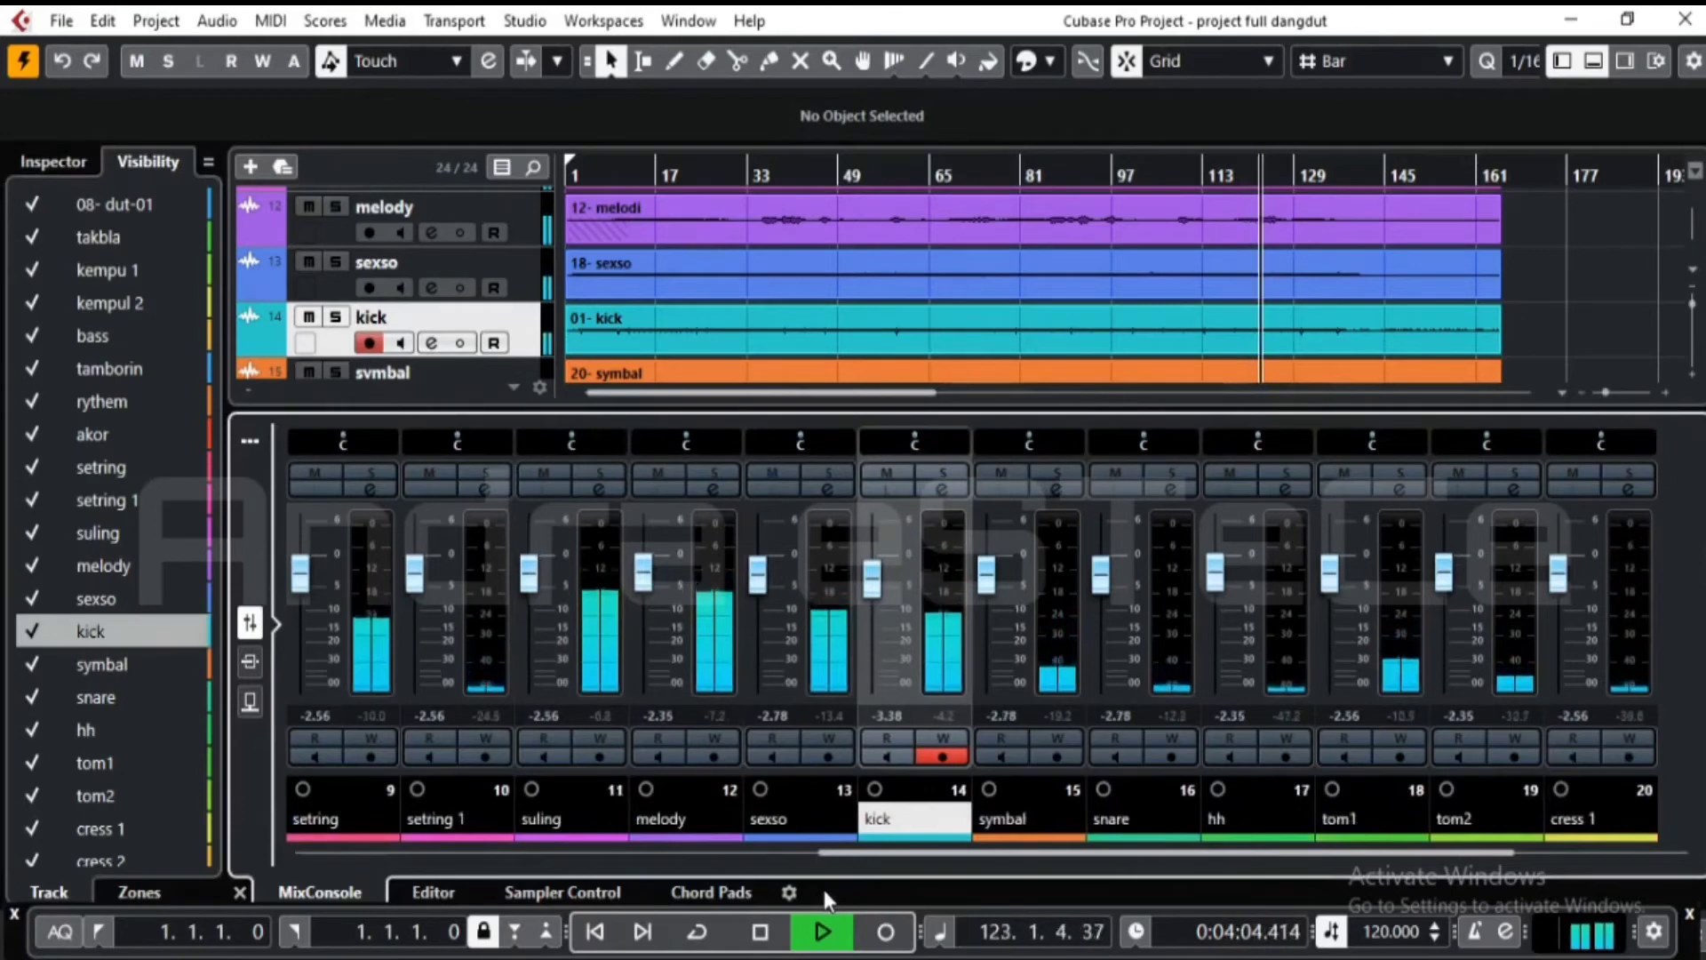
pyautogui.click(581, 172)
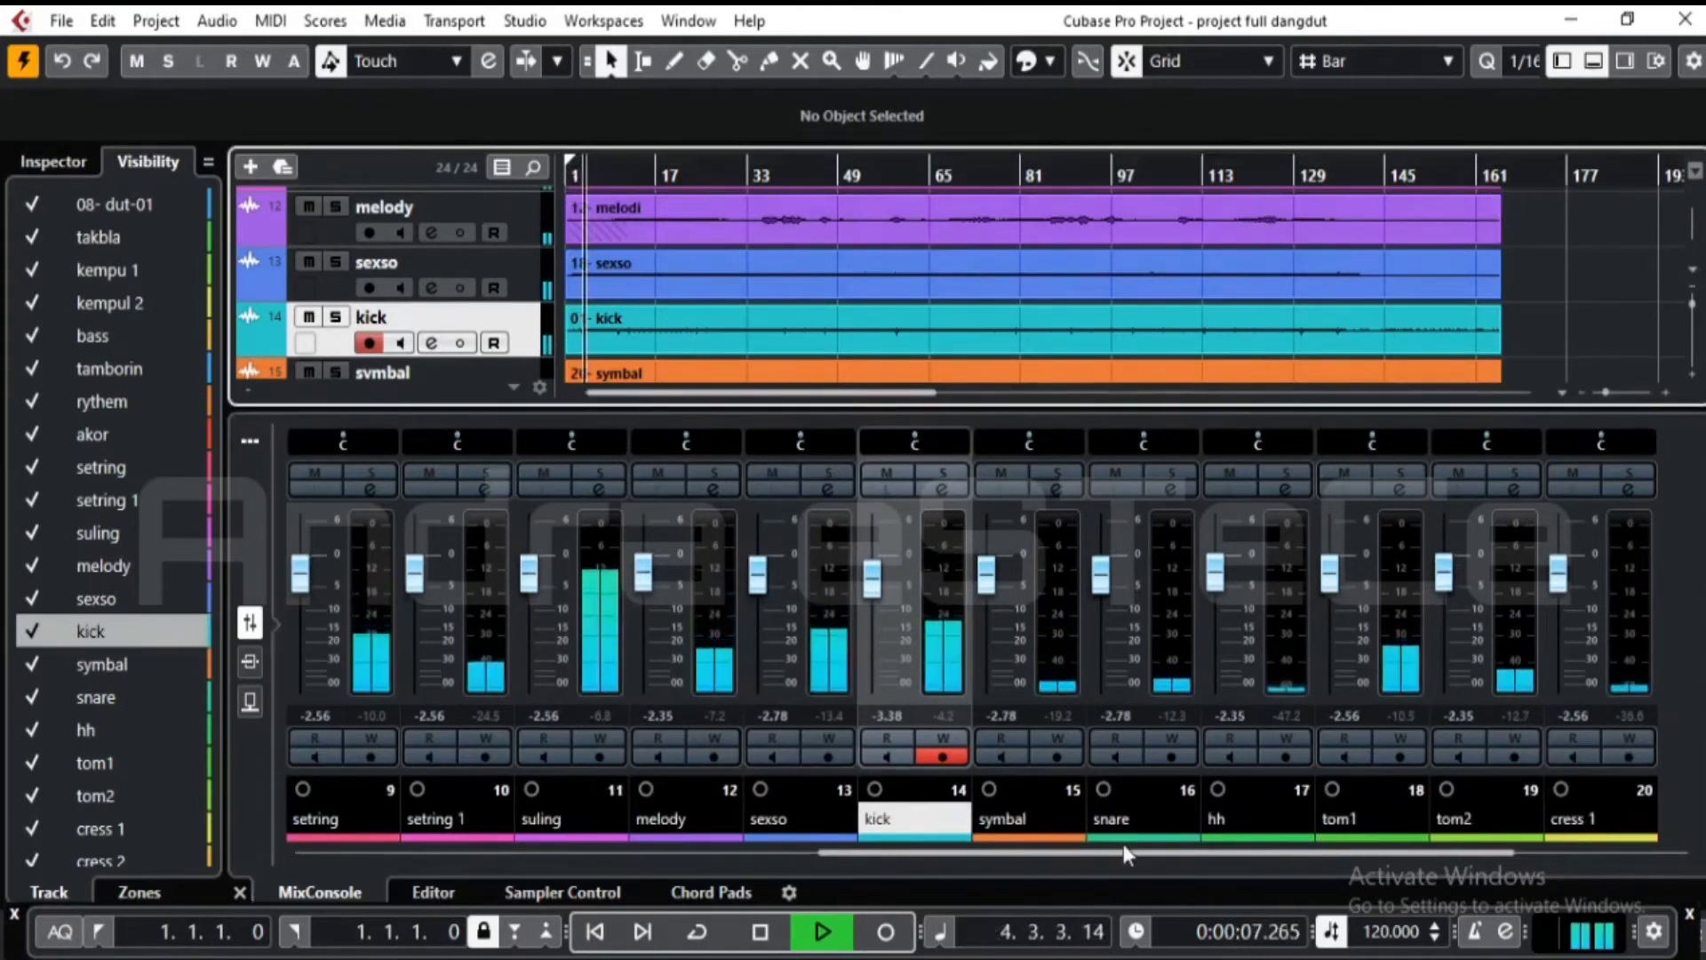
pyautogui.moveTo(1145, 849); pyautogui.dragTo(1249, 860)
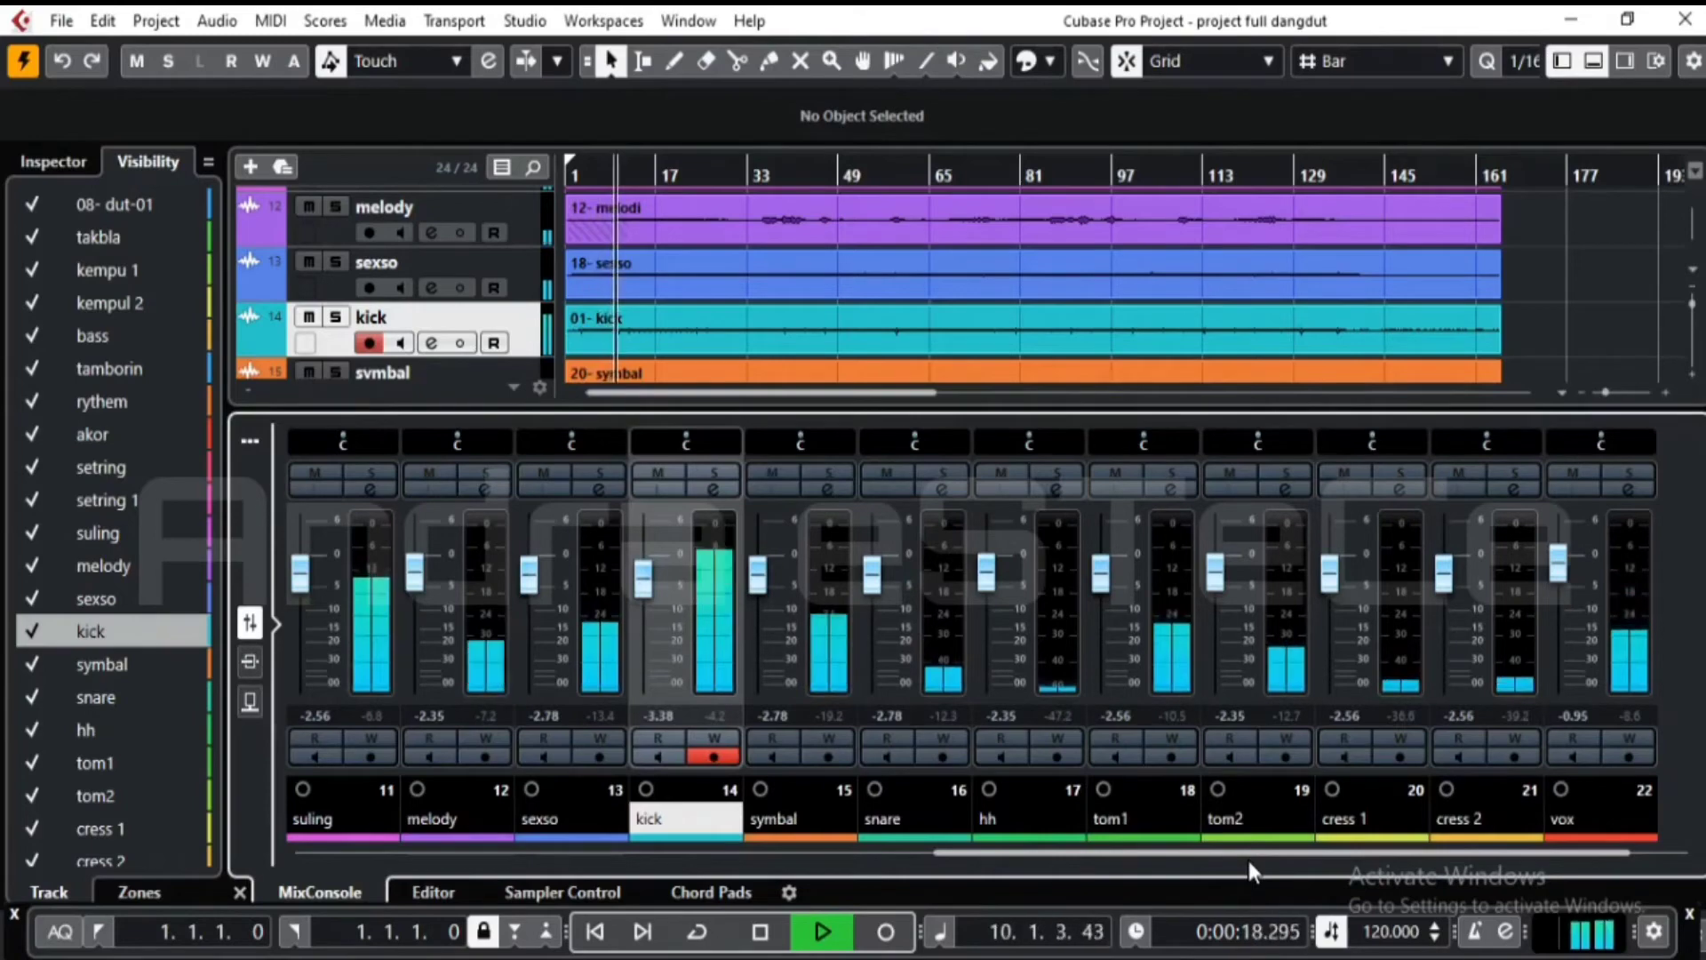
# - Open the snare's channel settings and inspect its CLA-2A Mono compressor insert
pyautogui.click(945, 482)
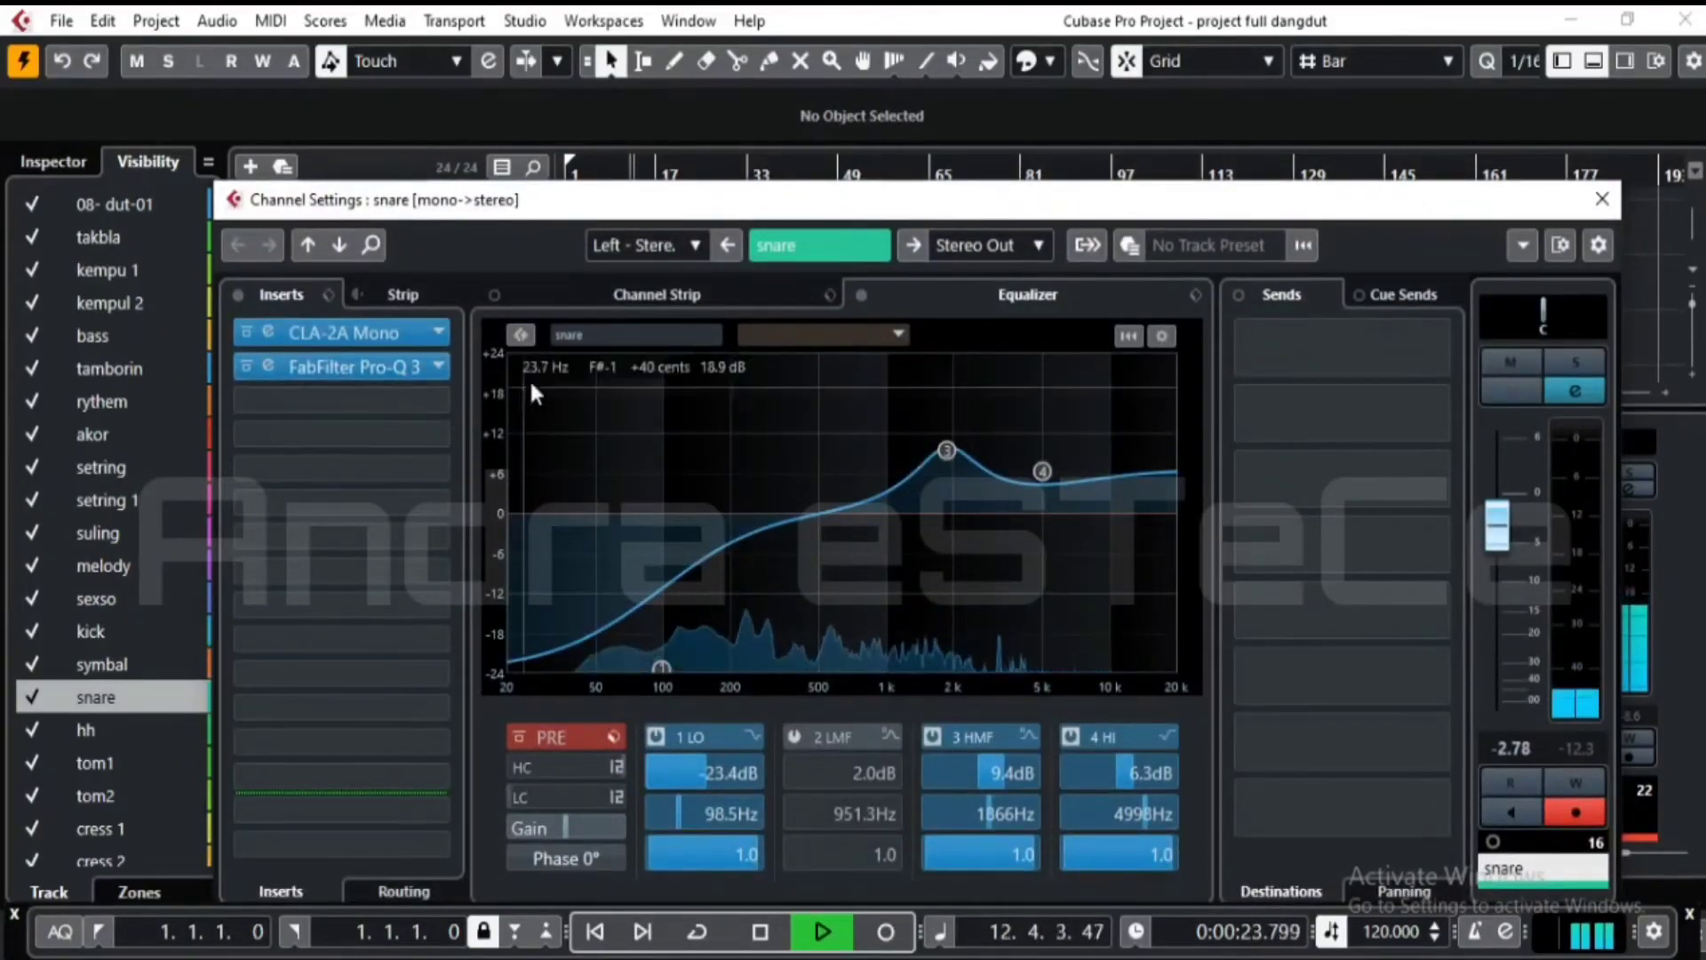
pyautogui.moveTo(942, 213); pyautogui.dragTo(924, 180)
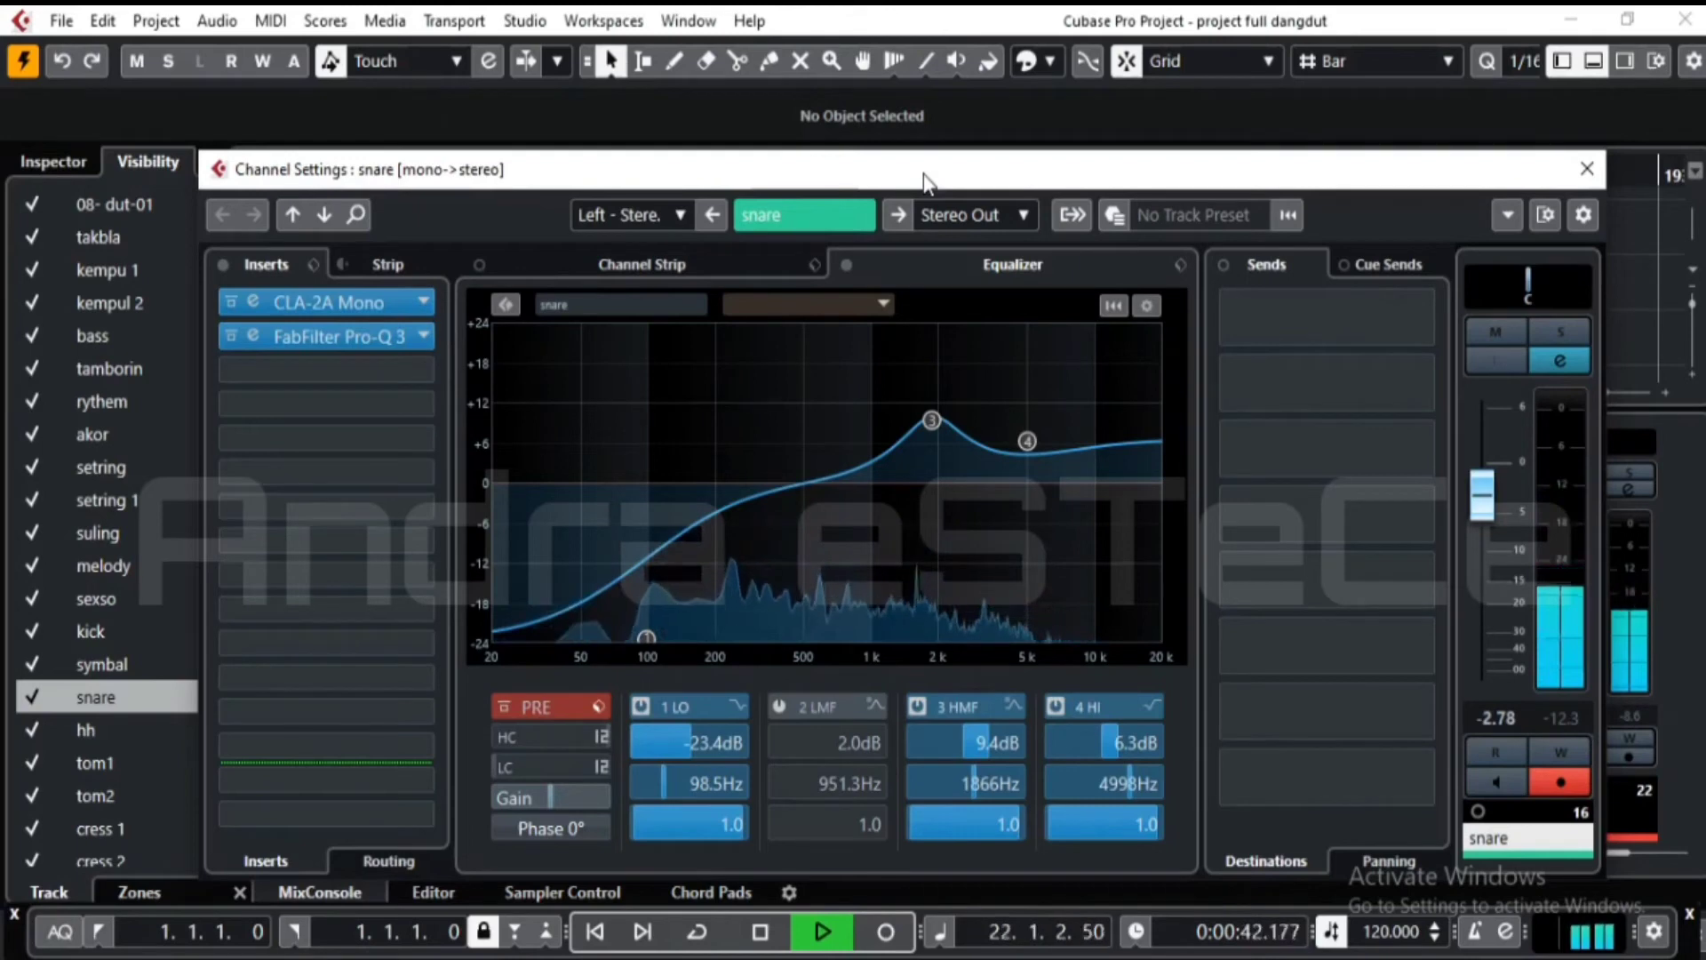
pyautogui.click(253, 302)
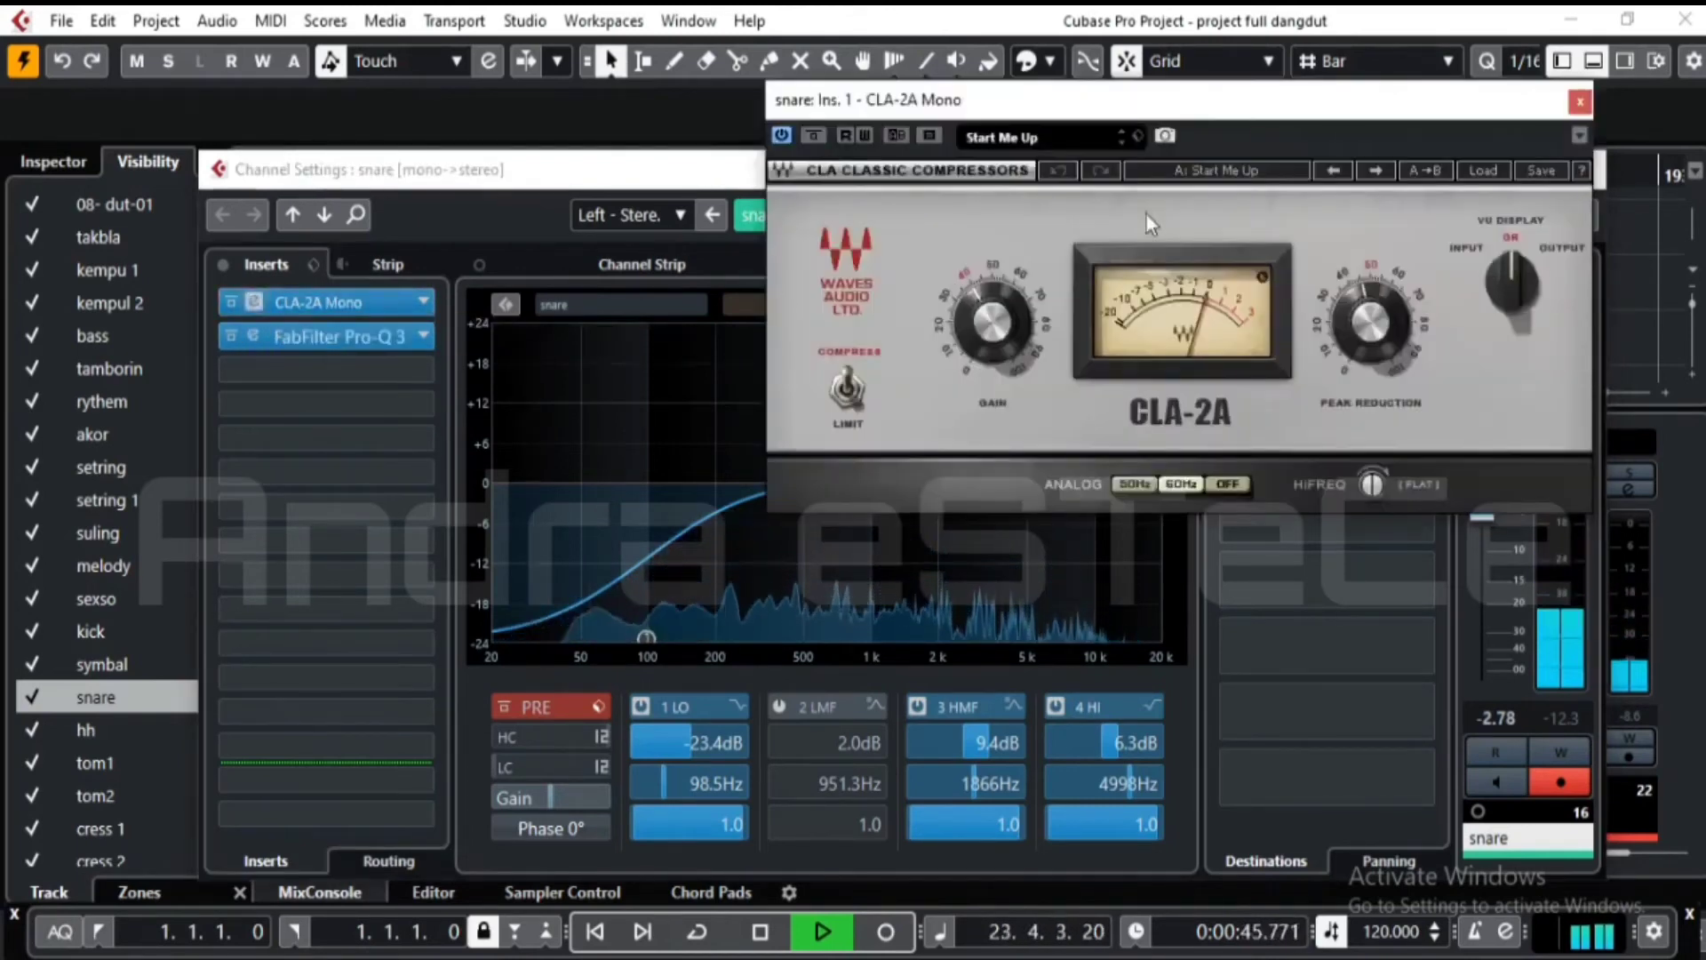
pyautogui.click(1579, 103)
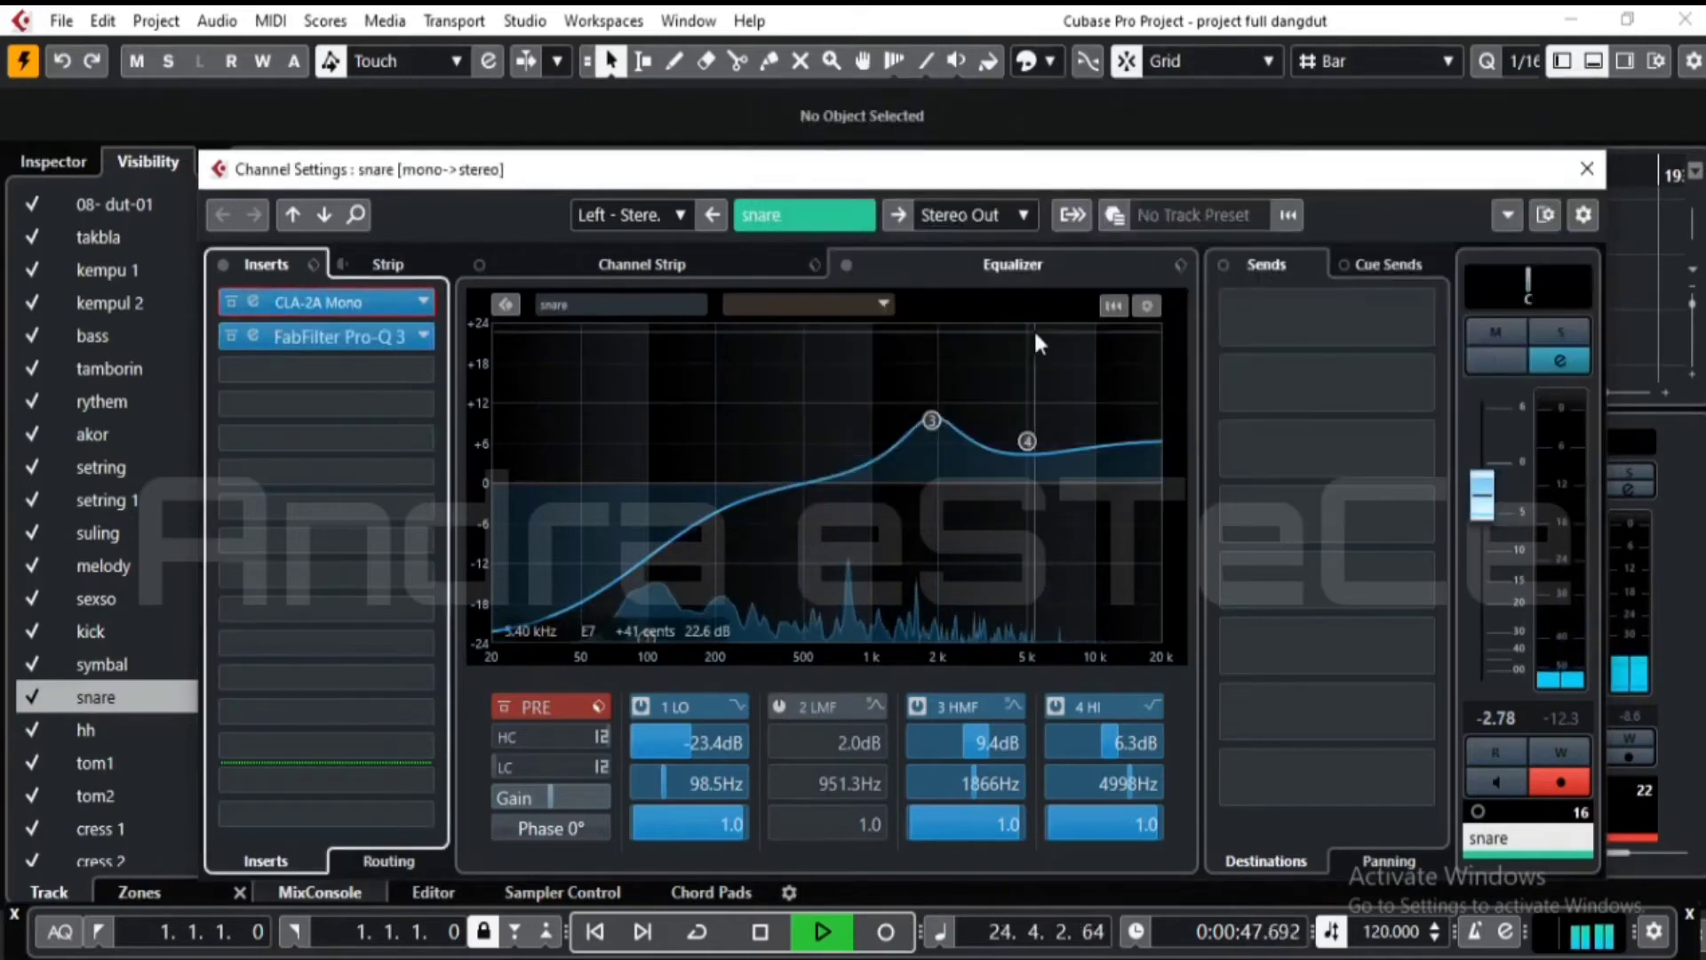
# - Open the snare's FabFilter Pro-Q 3 insert, replay the song from about bar 17, and reposition the plug-in to show its full curve
pyautogui.click(254, 337)
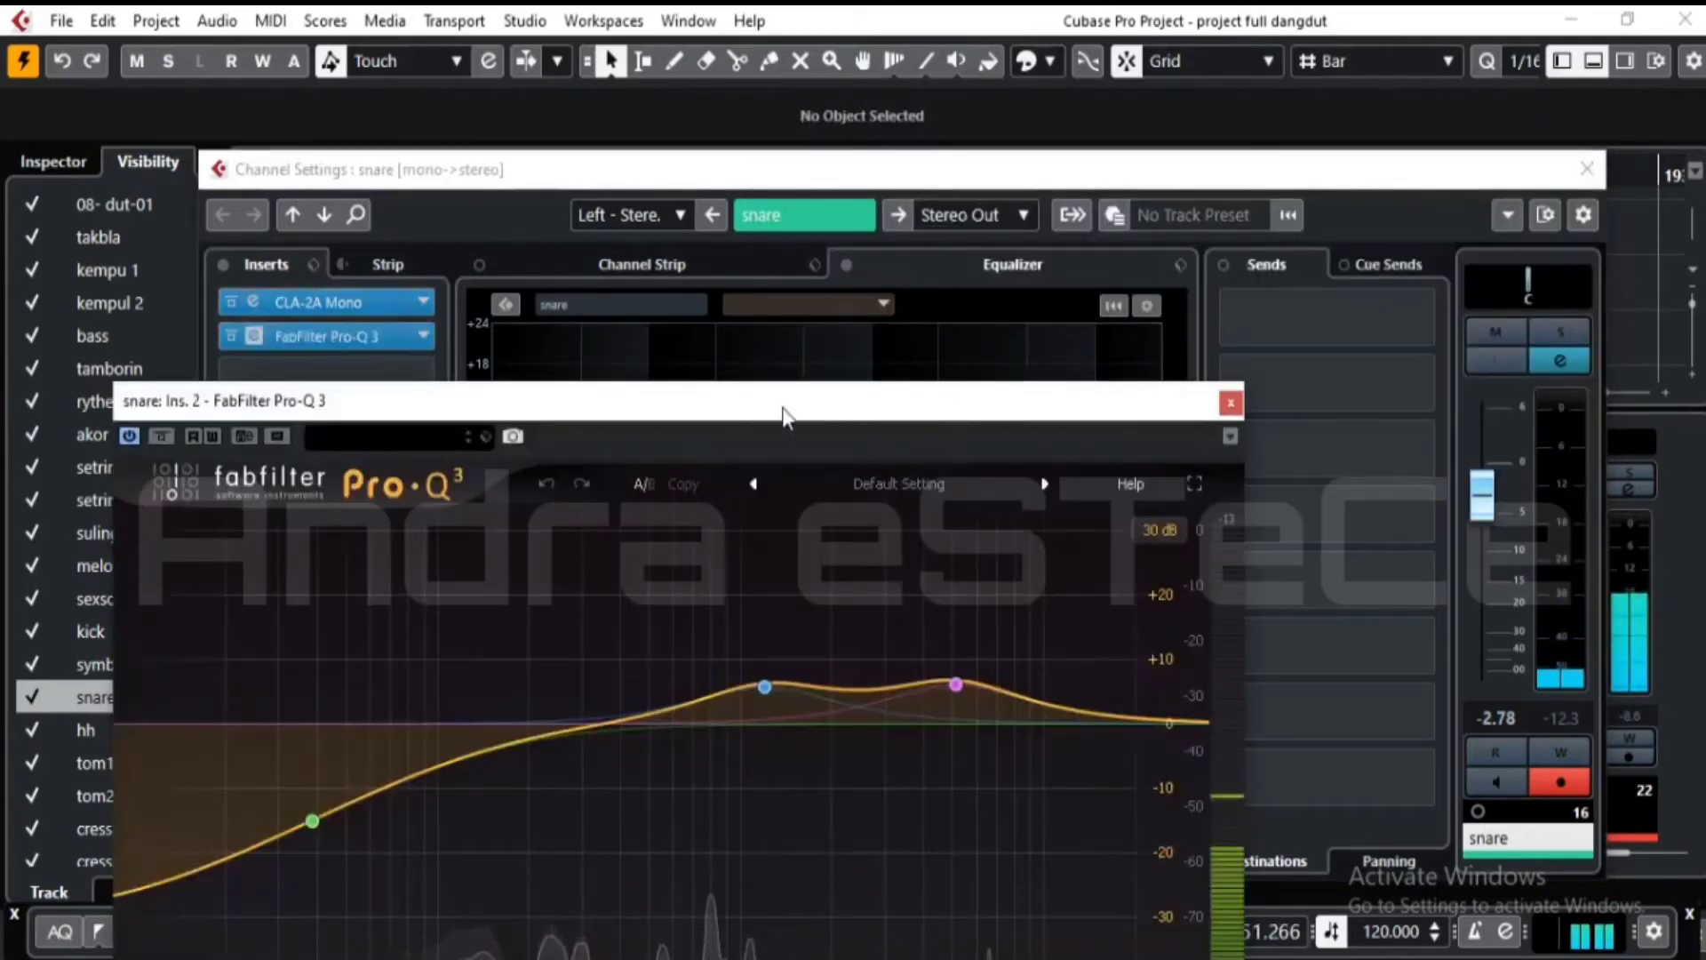
pyautogui.moveTo(785, 404); pyautogui.dragTo(813, 253)
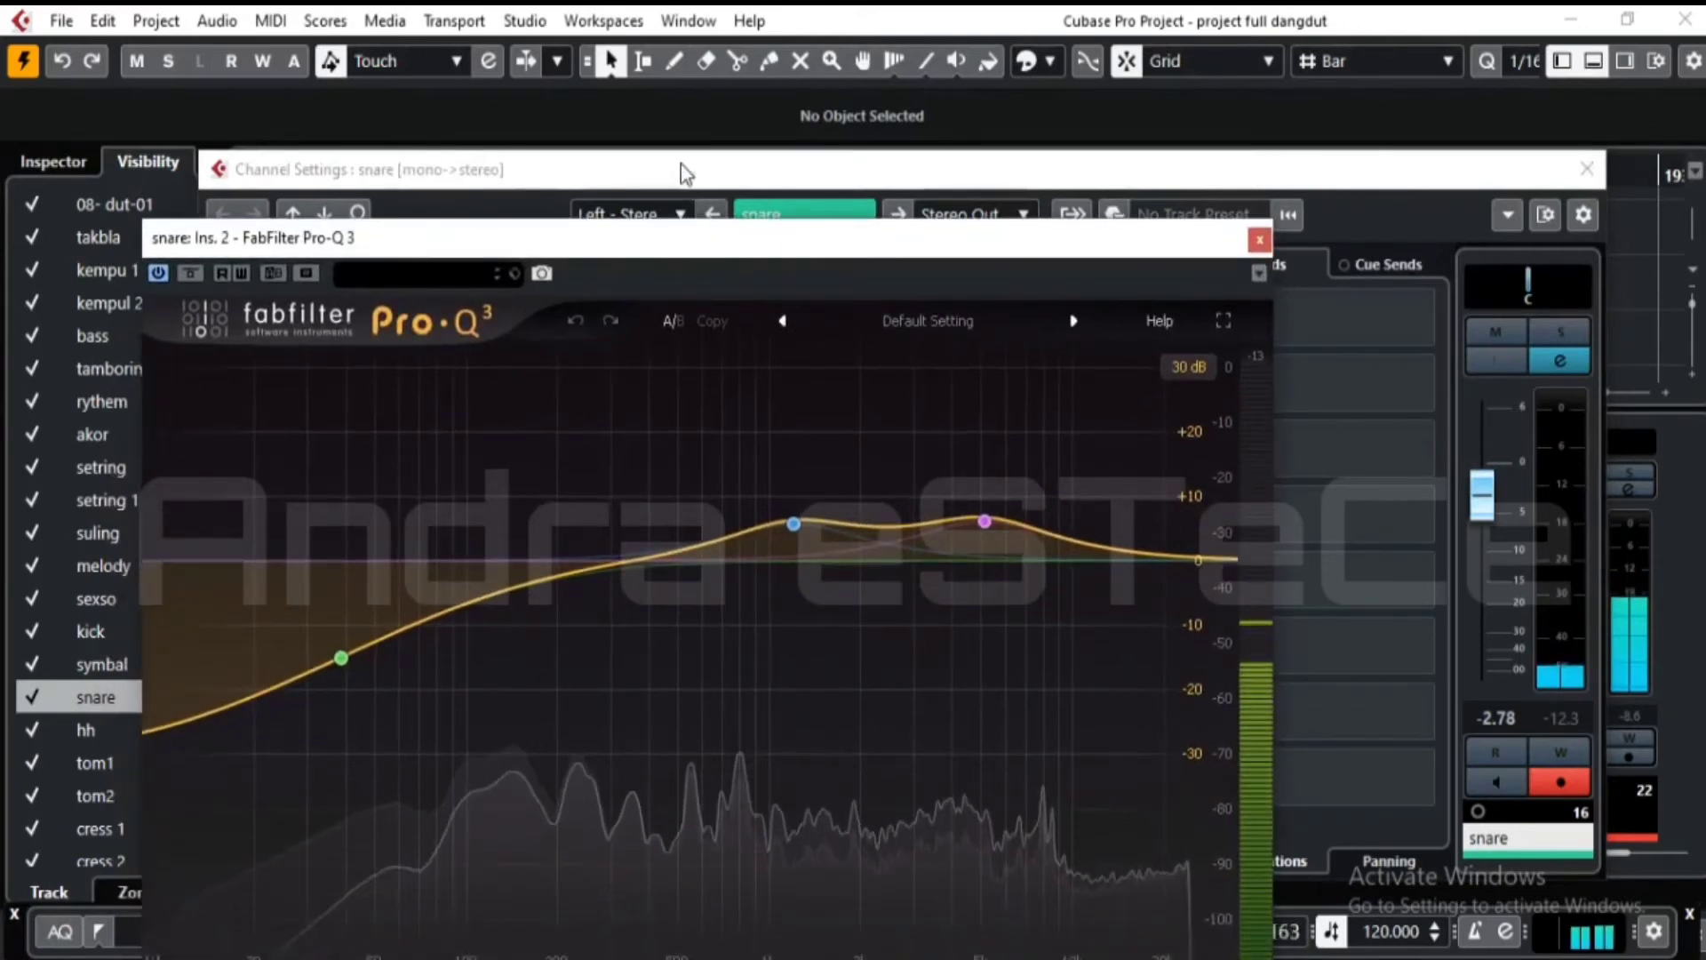
pyautogui.moveTo(681, 165); pyautogui.dragTo(694, 410)
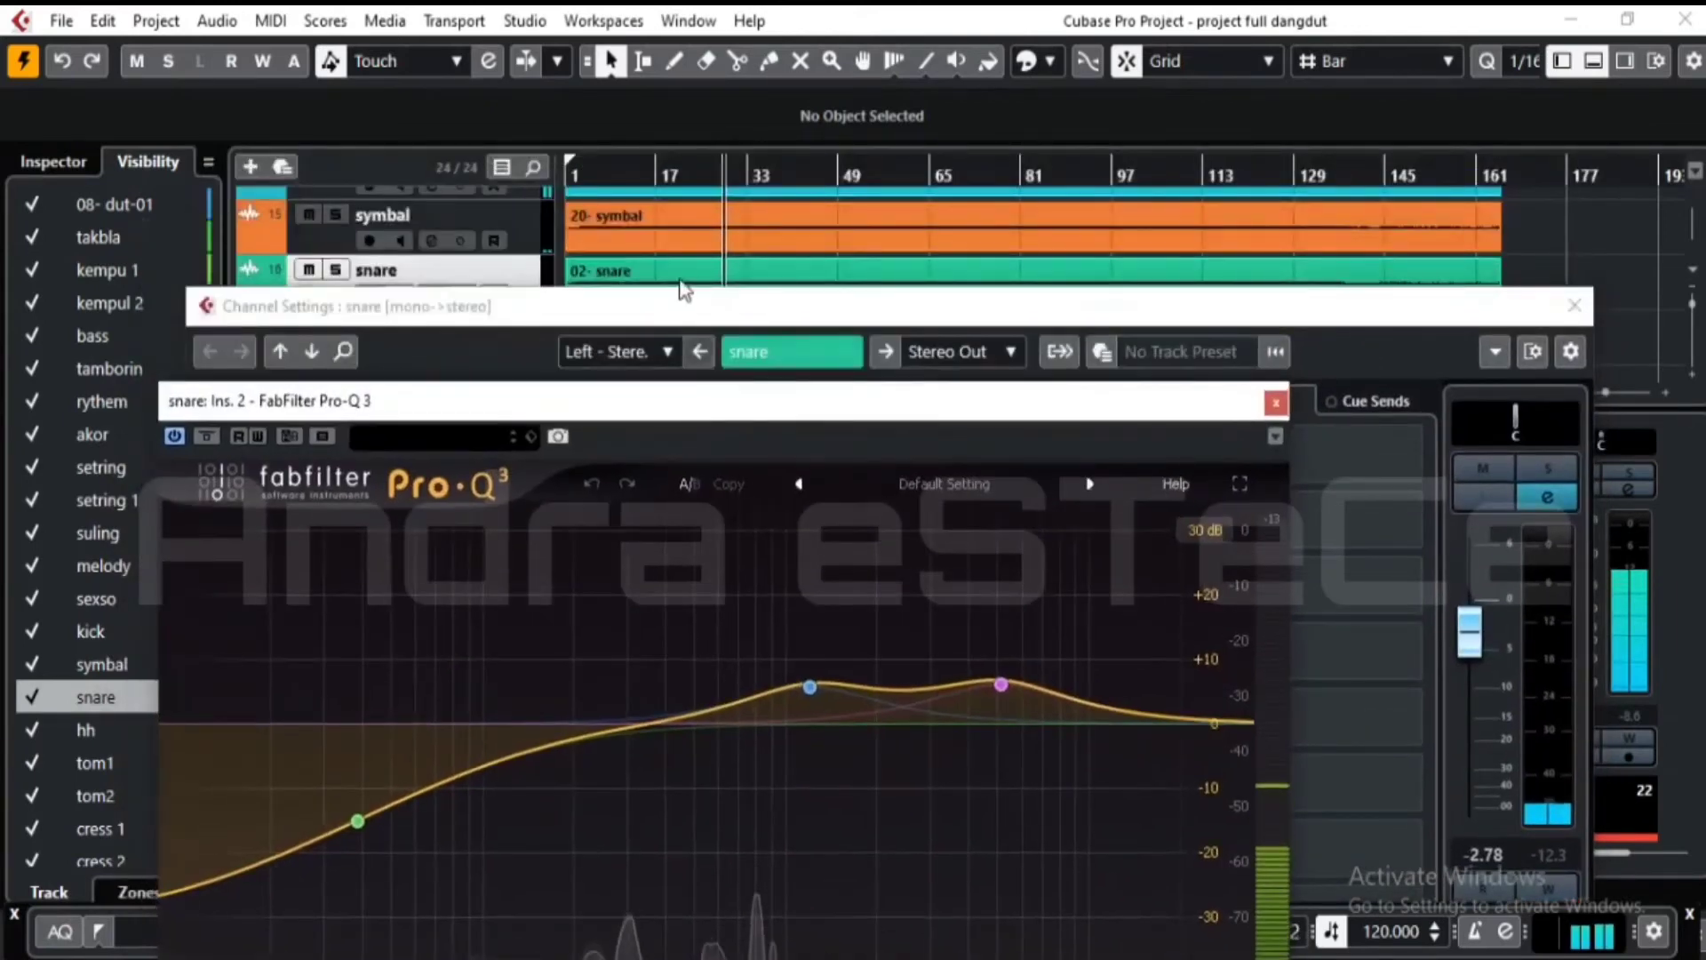
pyautogui.click(662, 171)
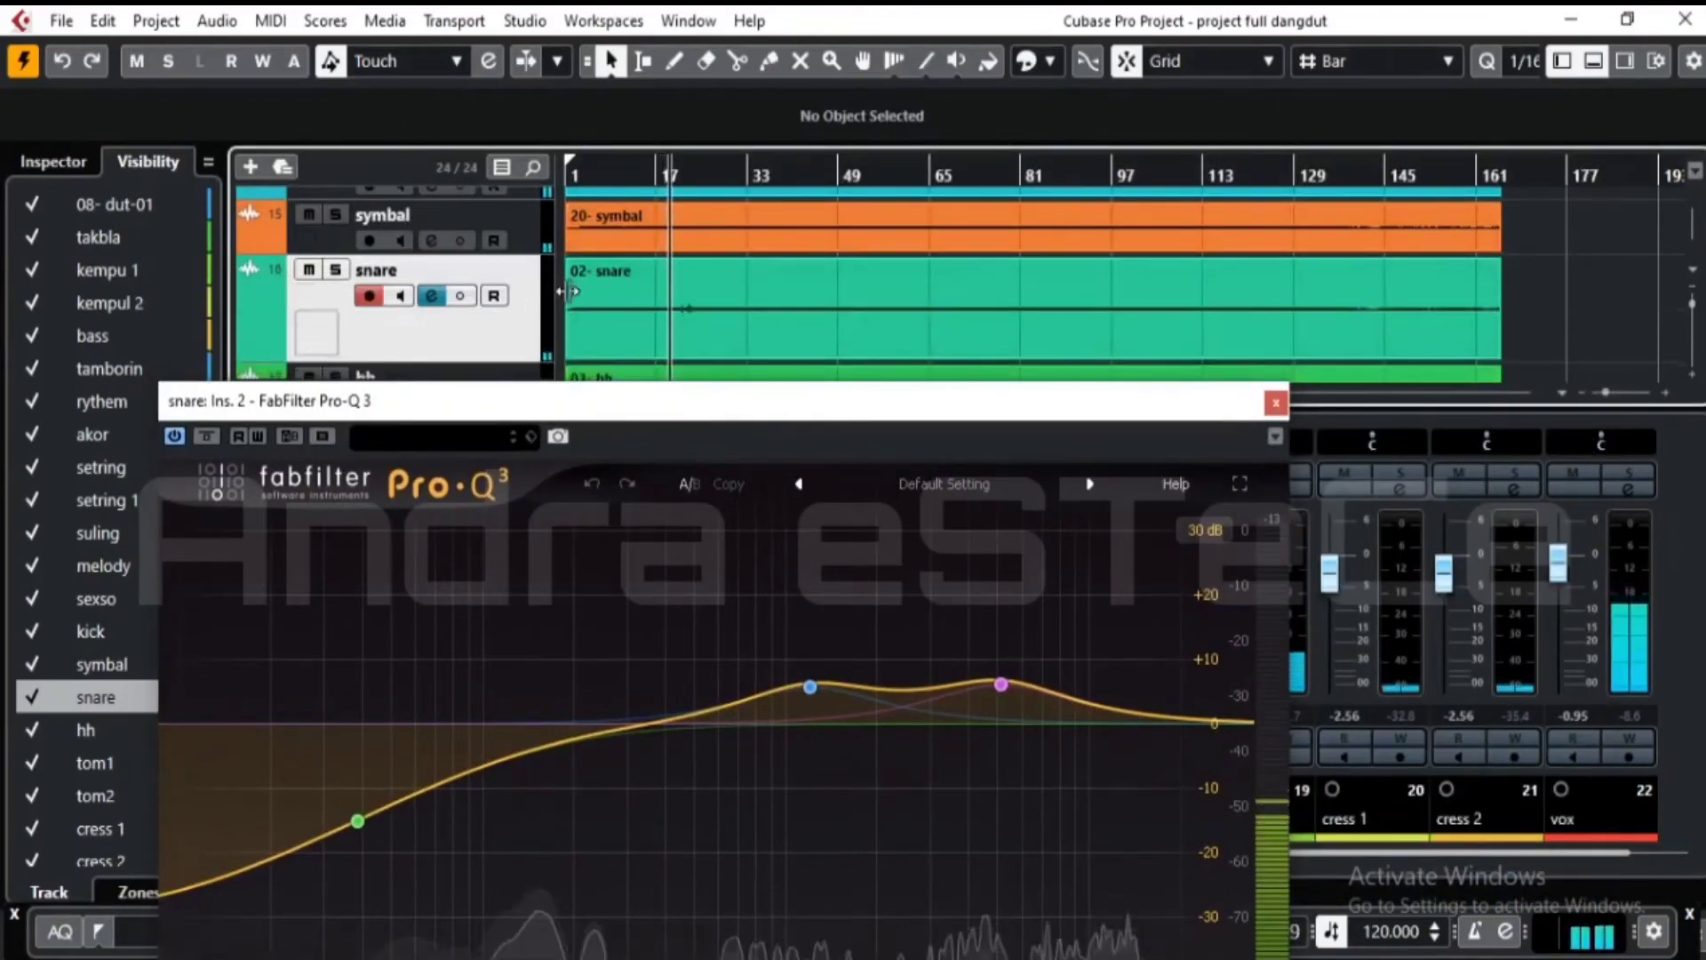
pyautogui.moveTo(535, 393); pyautogui.dragTo(580, 105)
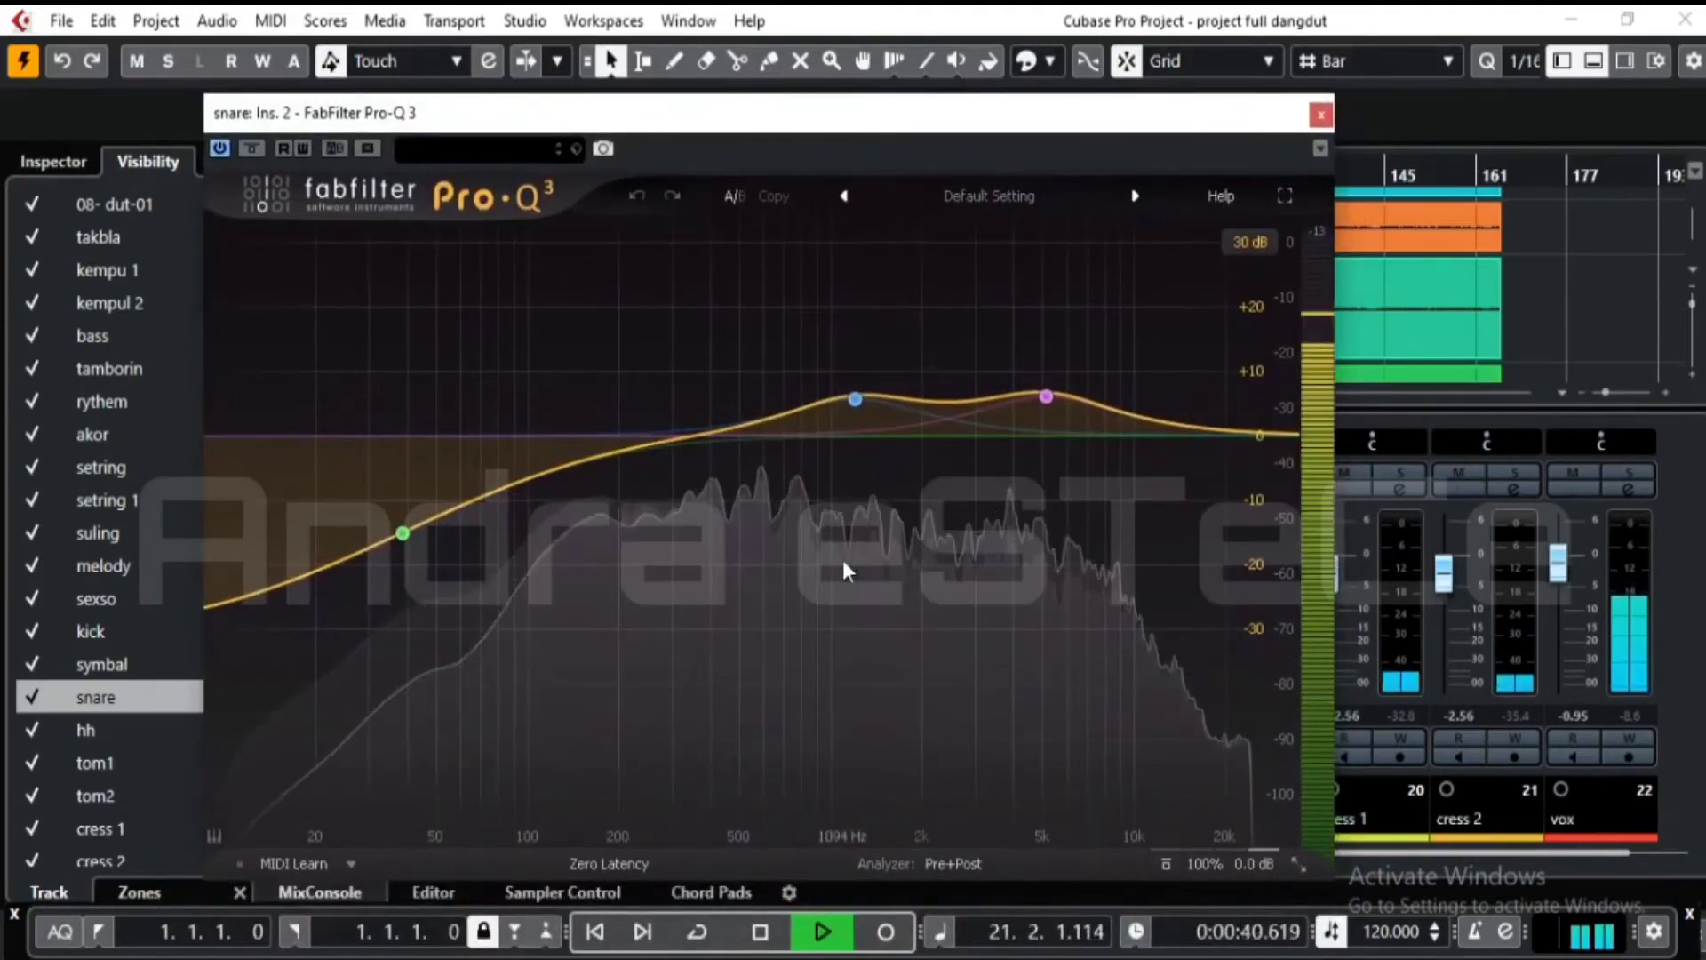
# - Add bell boosts of +5.92 dB at about 3504 Hz and +5.71 dB at about 530 Hz to the snare's Pro-Q 3, and close the plug-in
pyautogui.moveTo(843, 561)
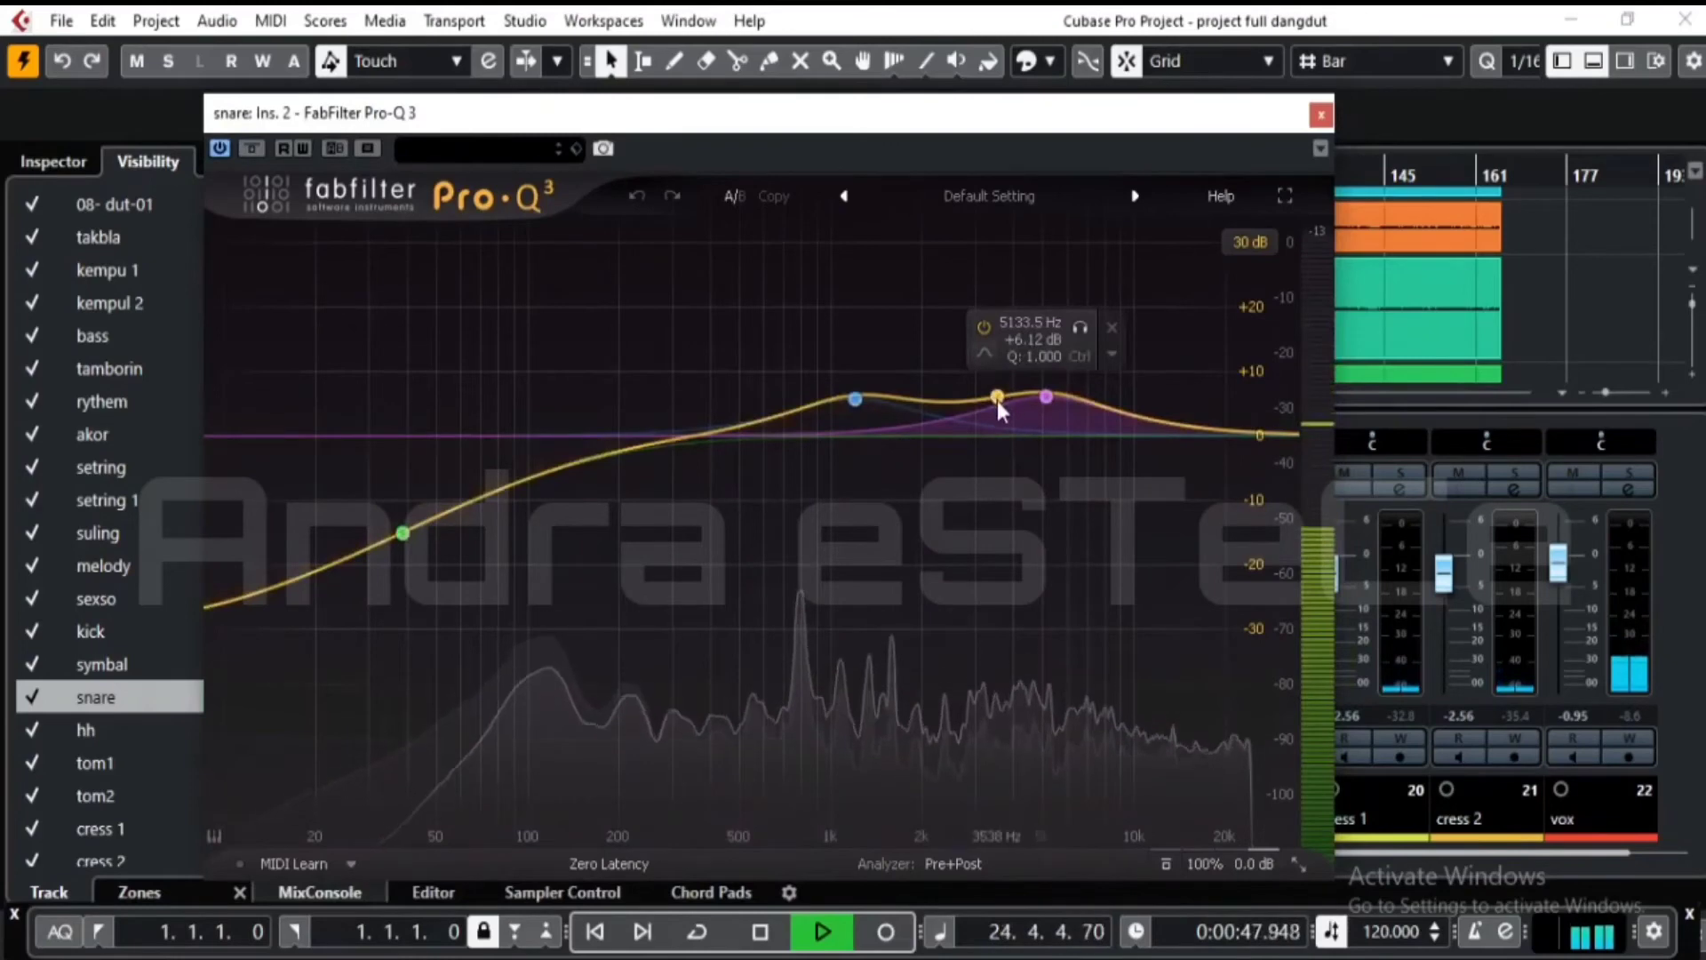
pyautogui.click(995, 397)
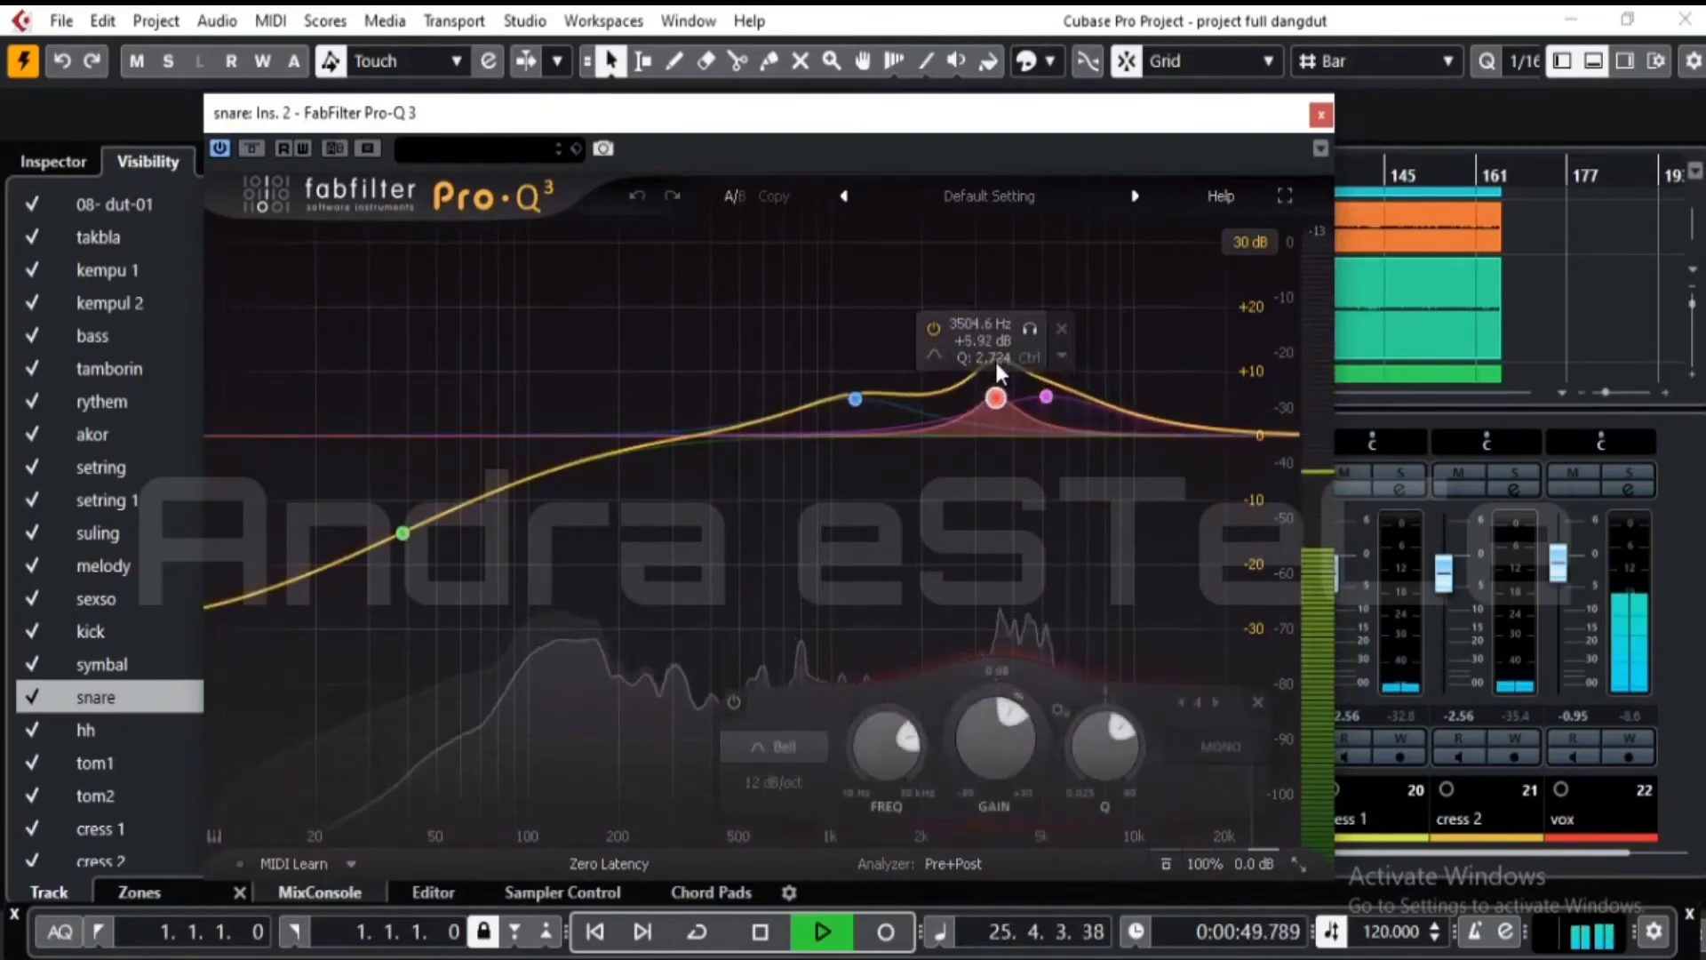
pyautogui.press('space')
pyautogui.press('space')
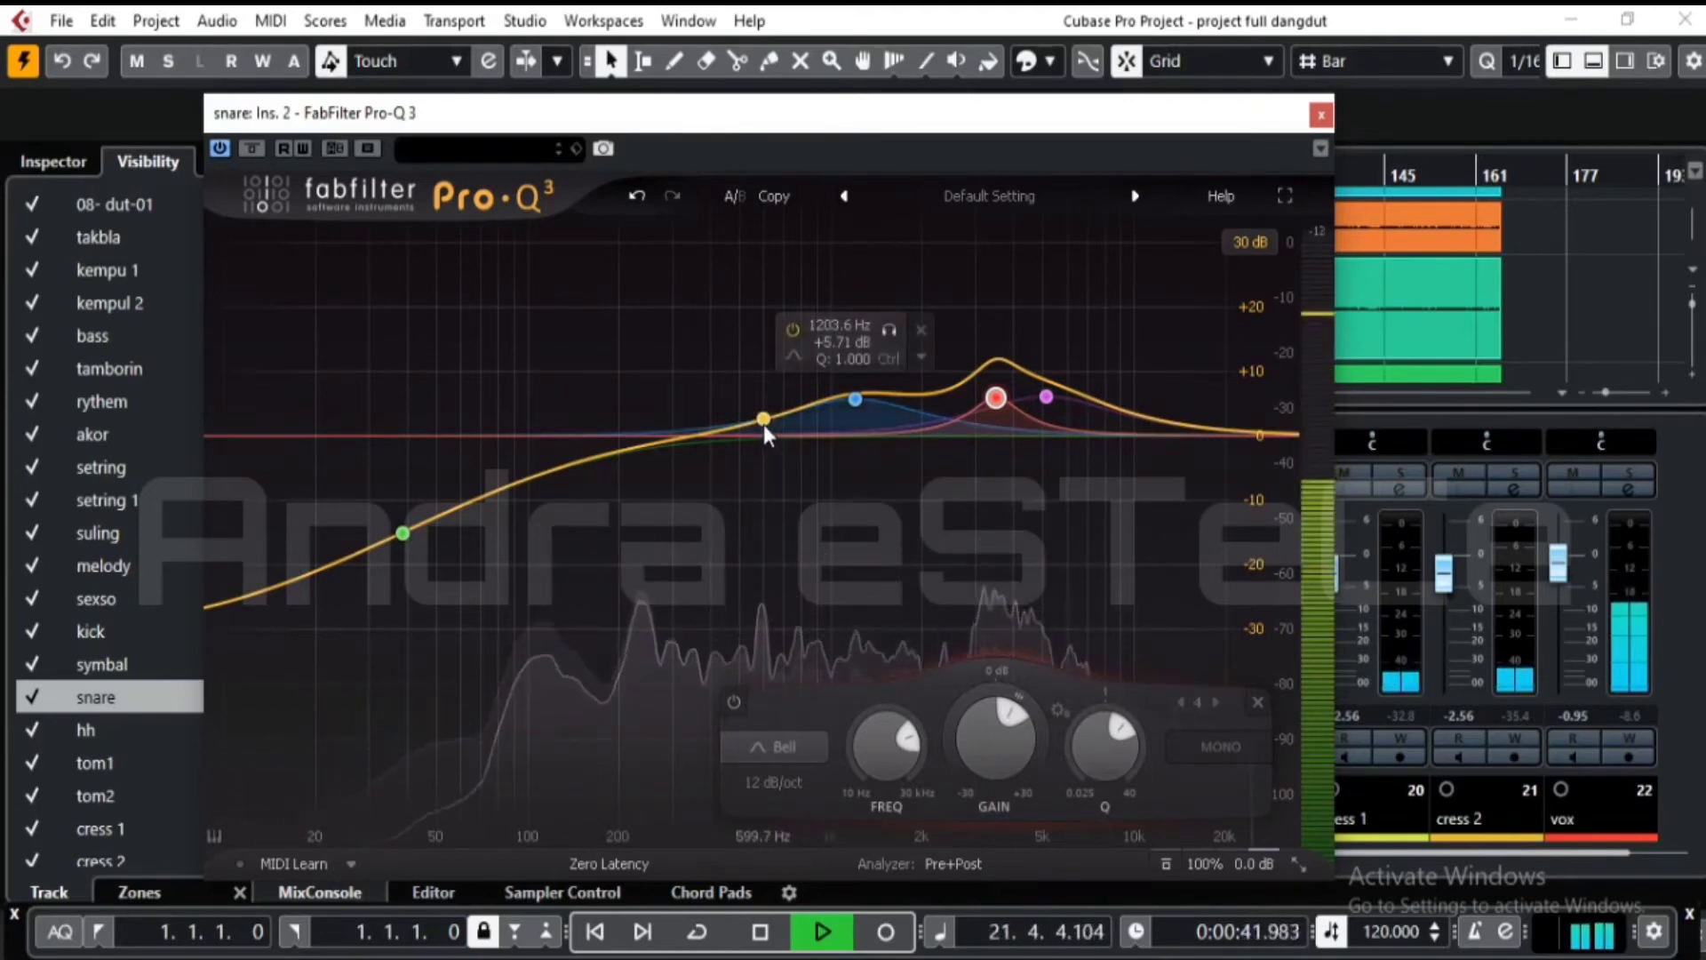
pyautogui.moveTo(764, 424); pyautogui.dragTo(764, 399)
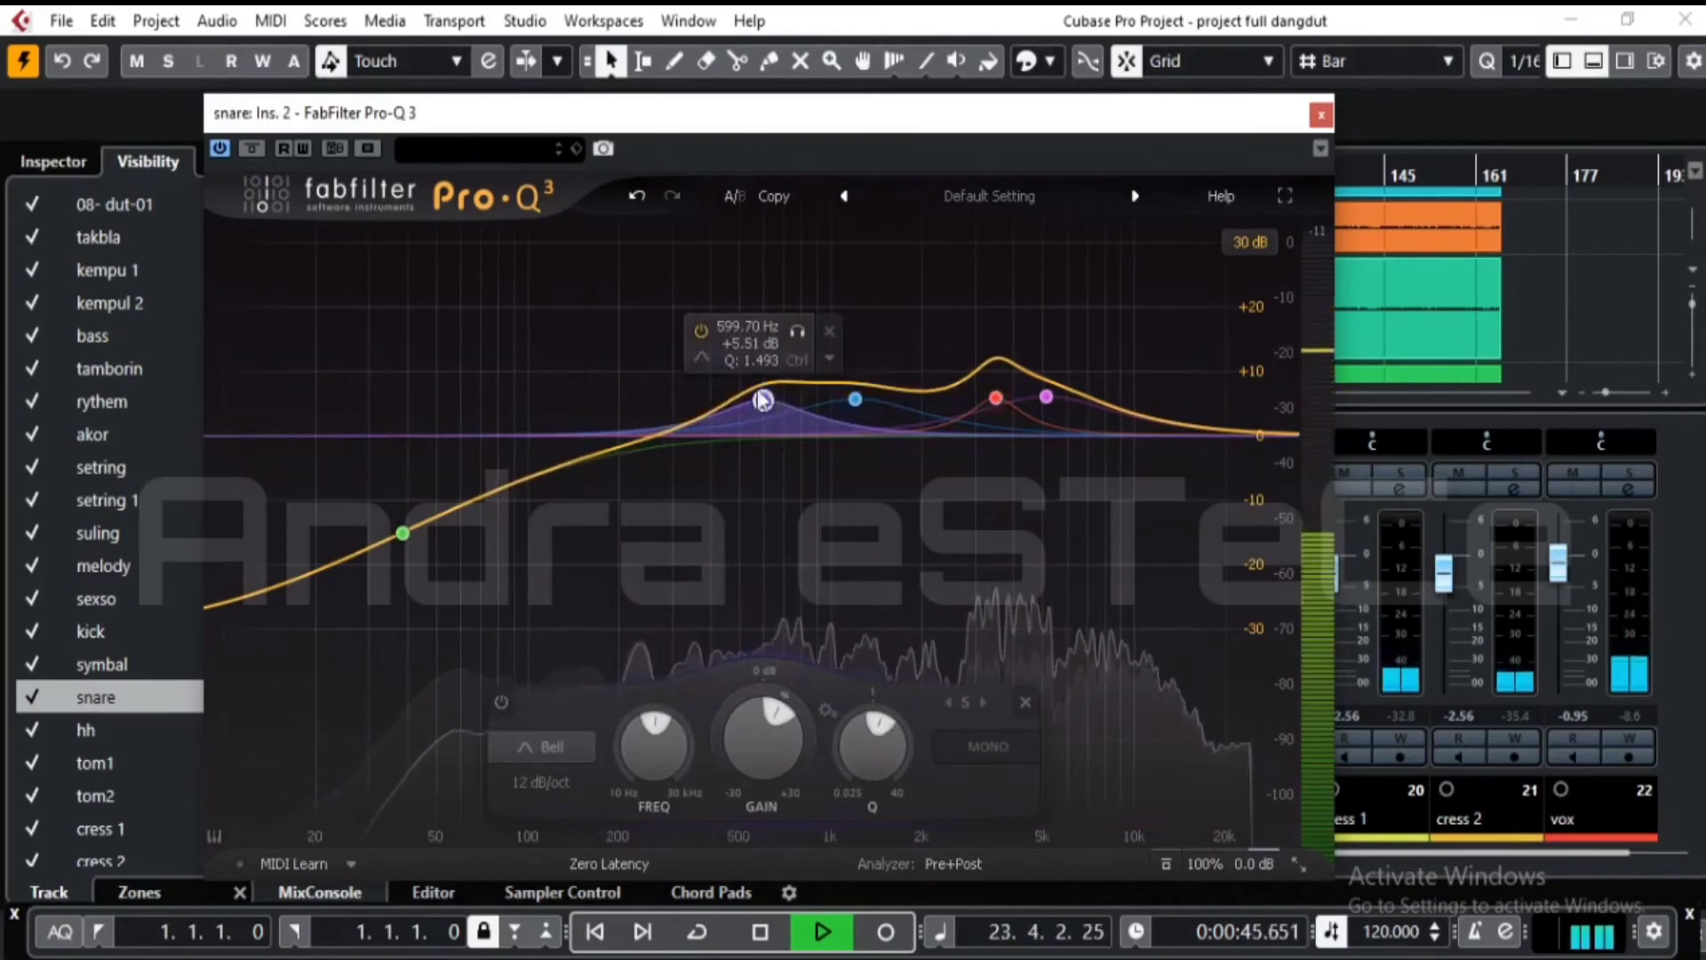
pyautogui.moveTo(764, 400); pyautogui.dragTo(748, 399)
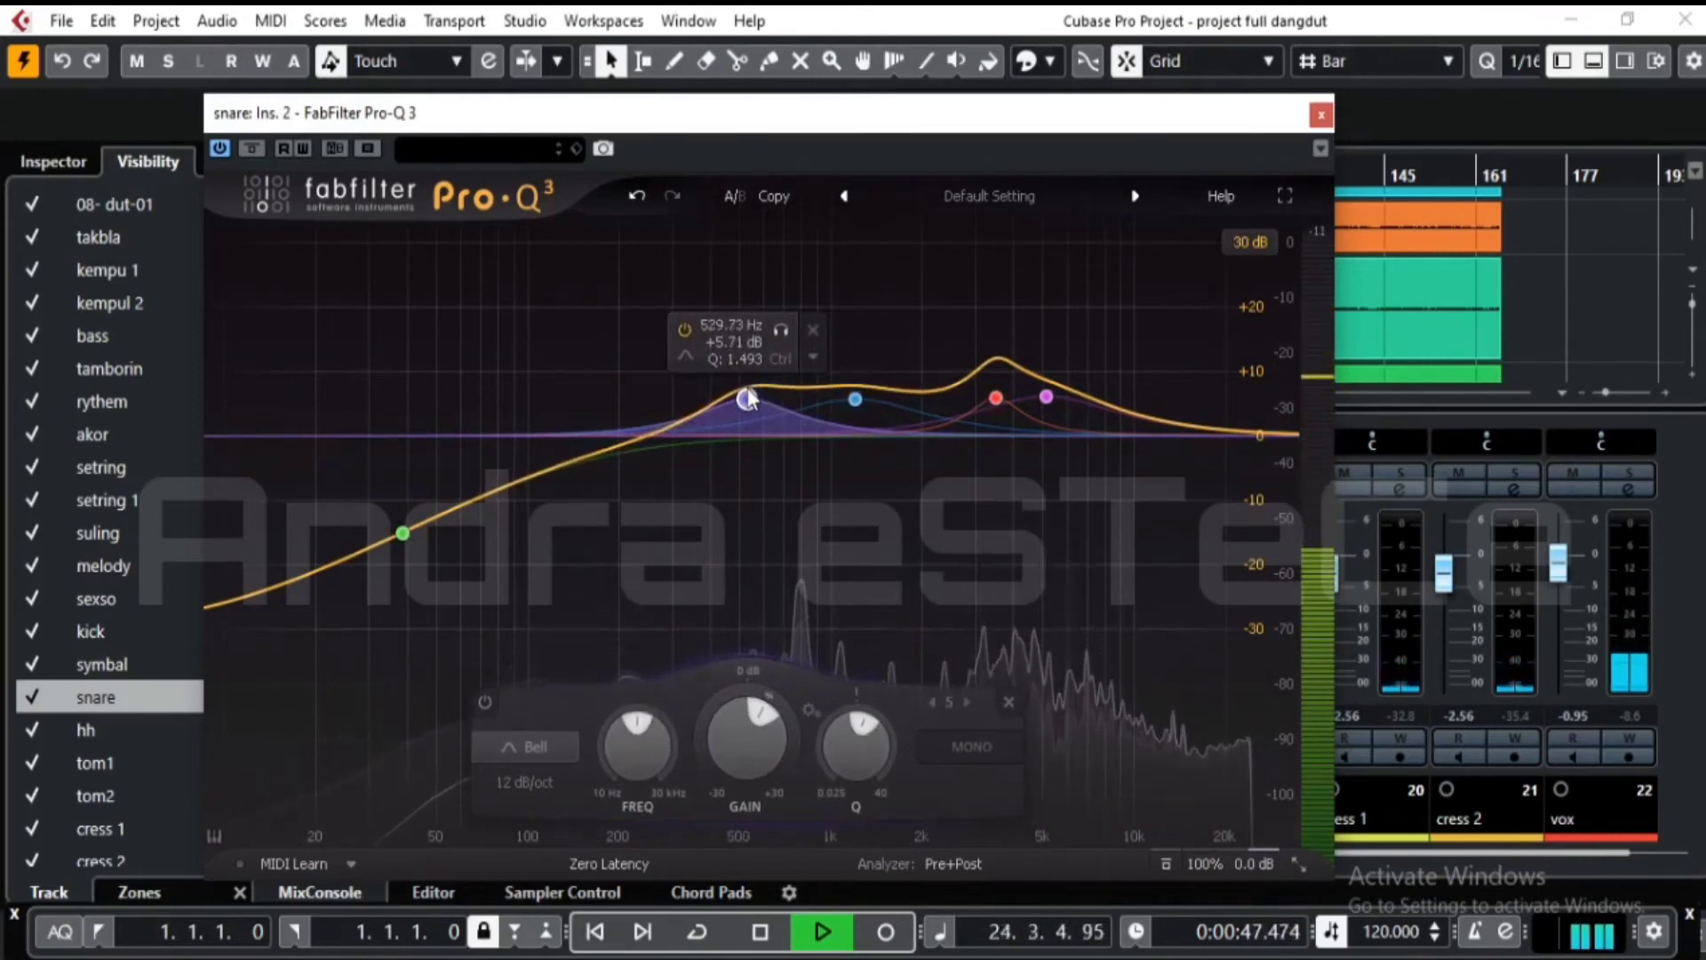
pyautogui.click(1321, 116)
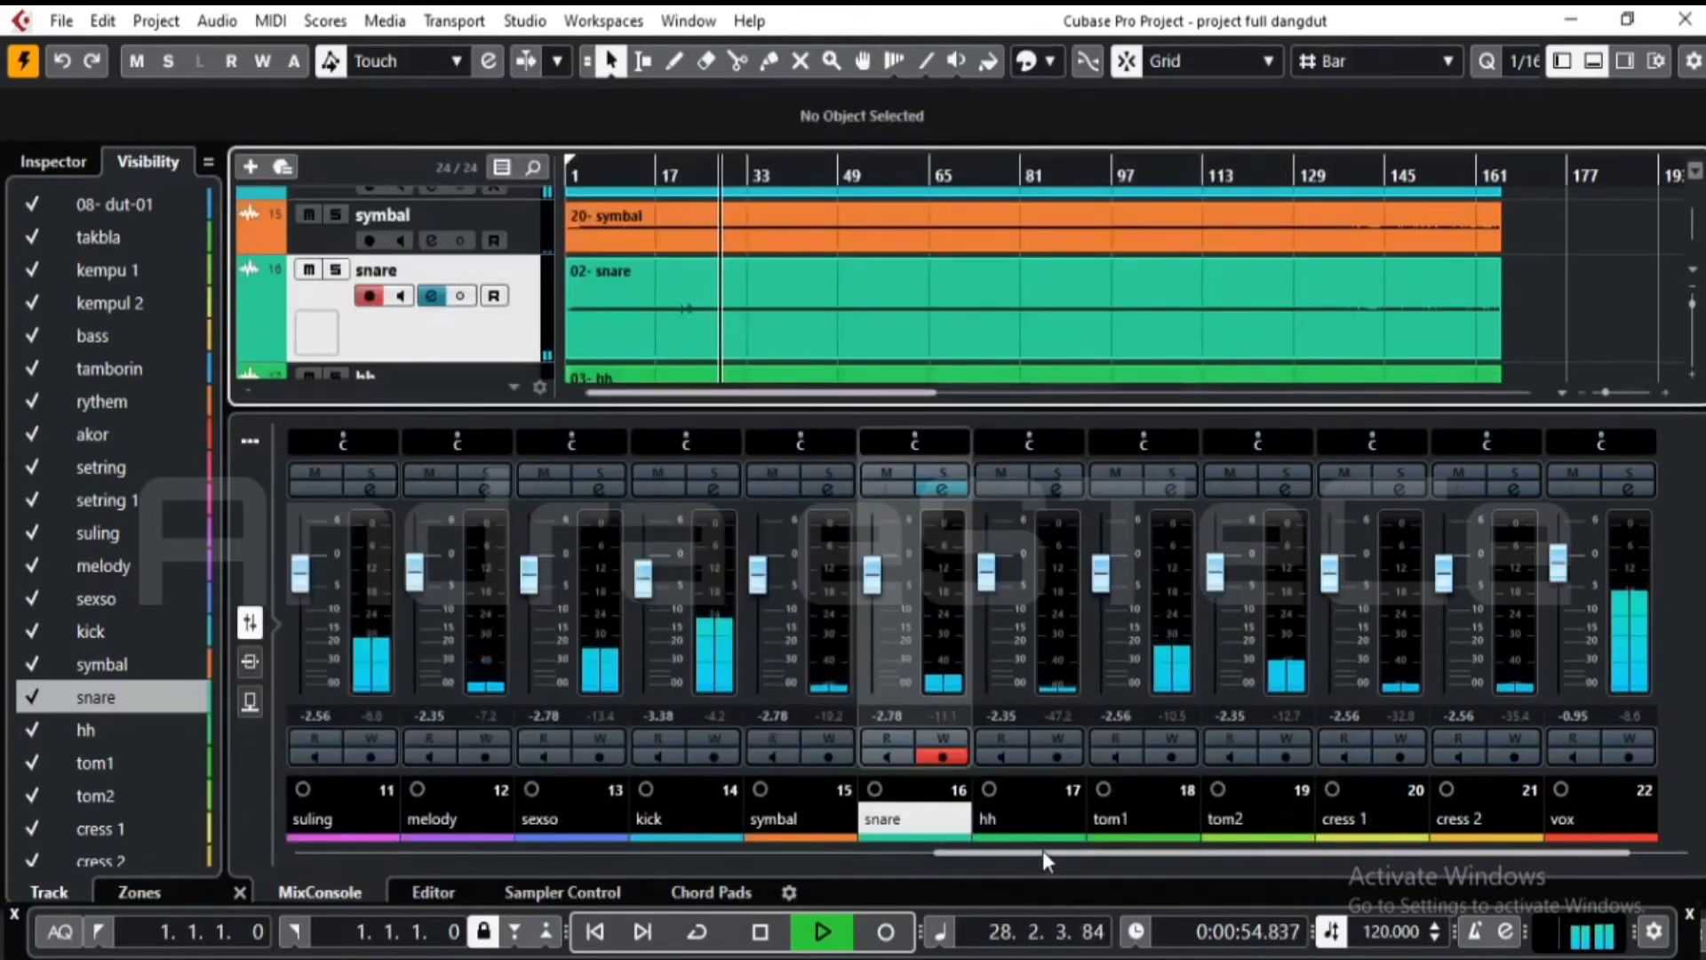
pyautogui.moveTo(1042, 850); pyautogui.dragTo(1086, 855)
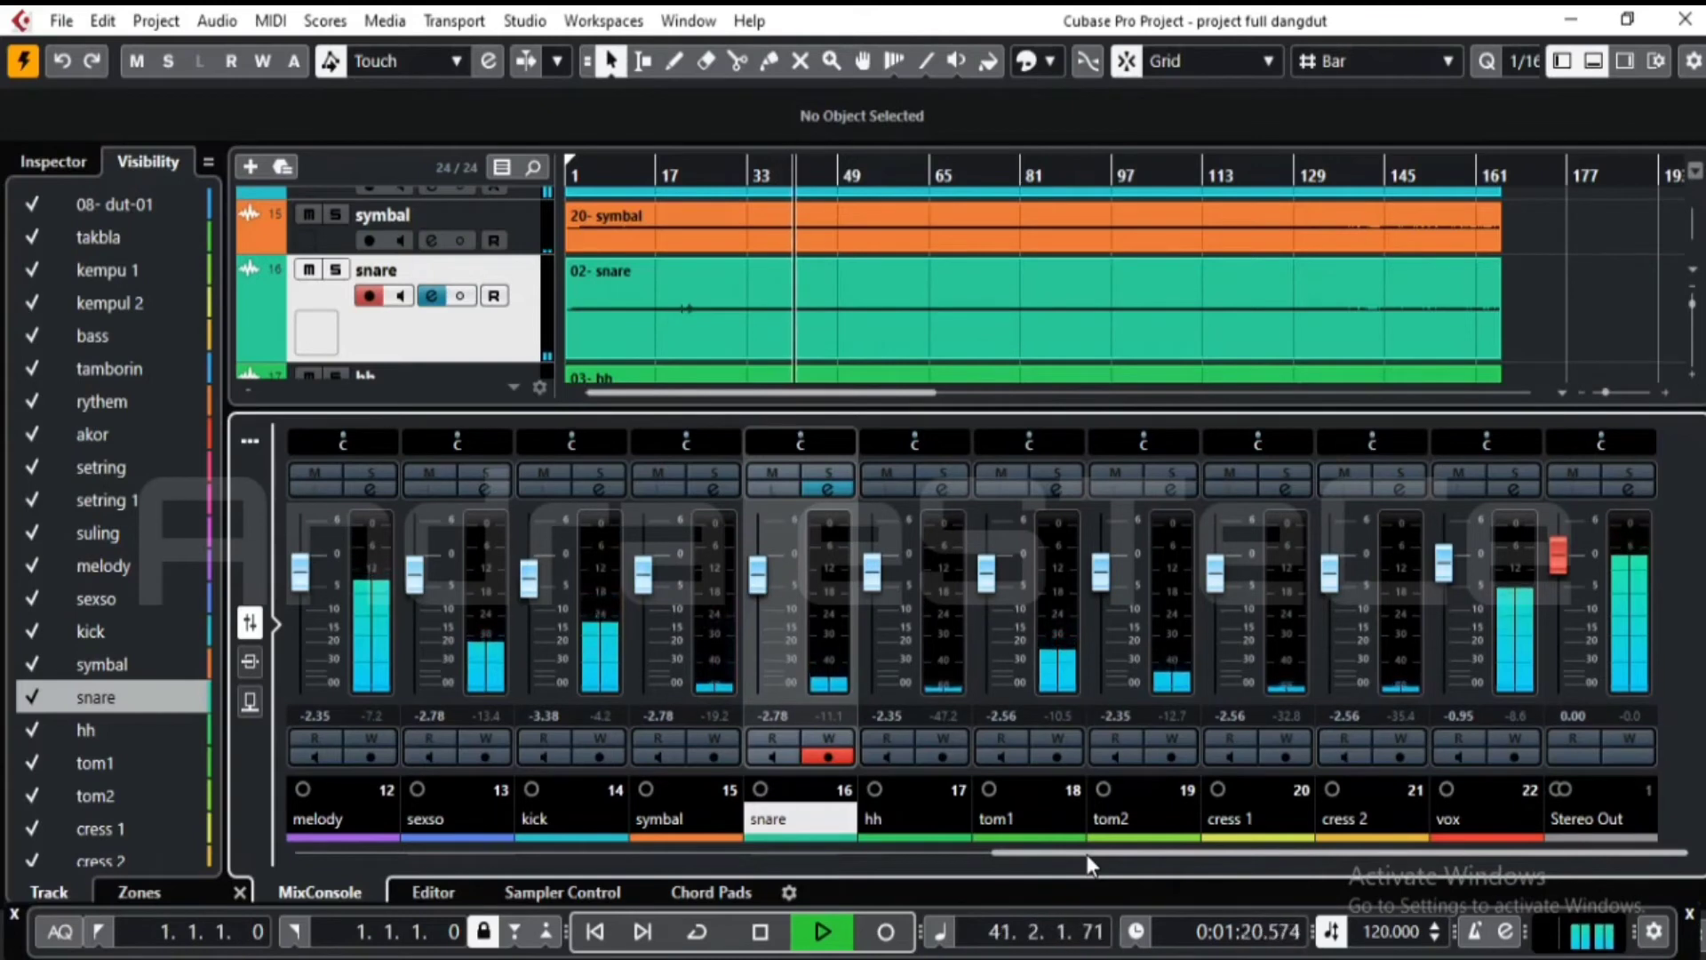
pyautogui.moveTo(1085, 854); pyautogui.dragTo(899, 850)
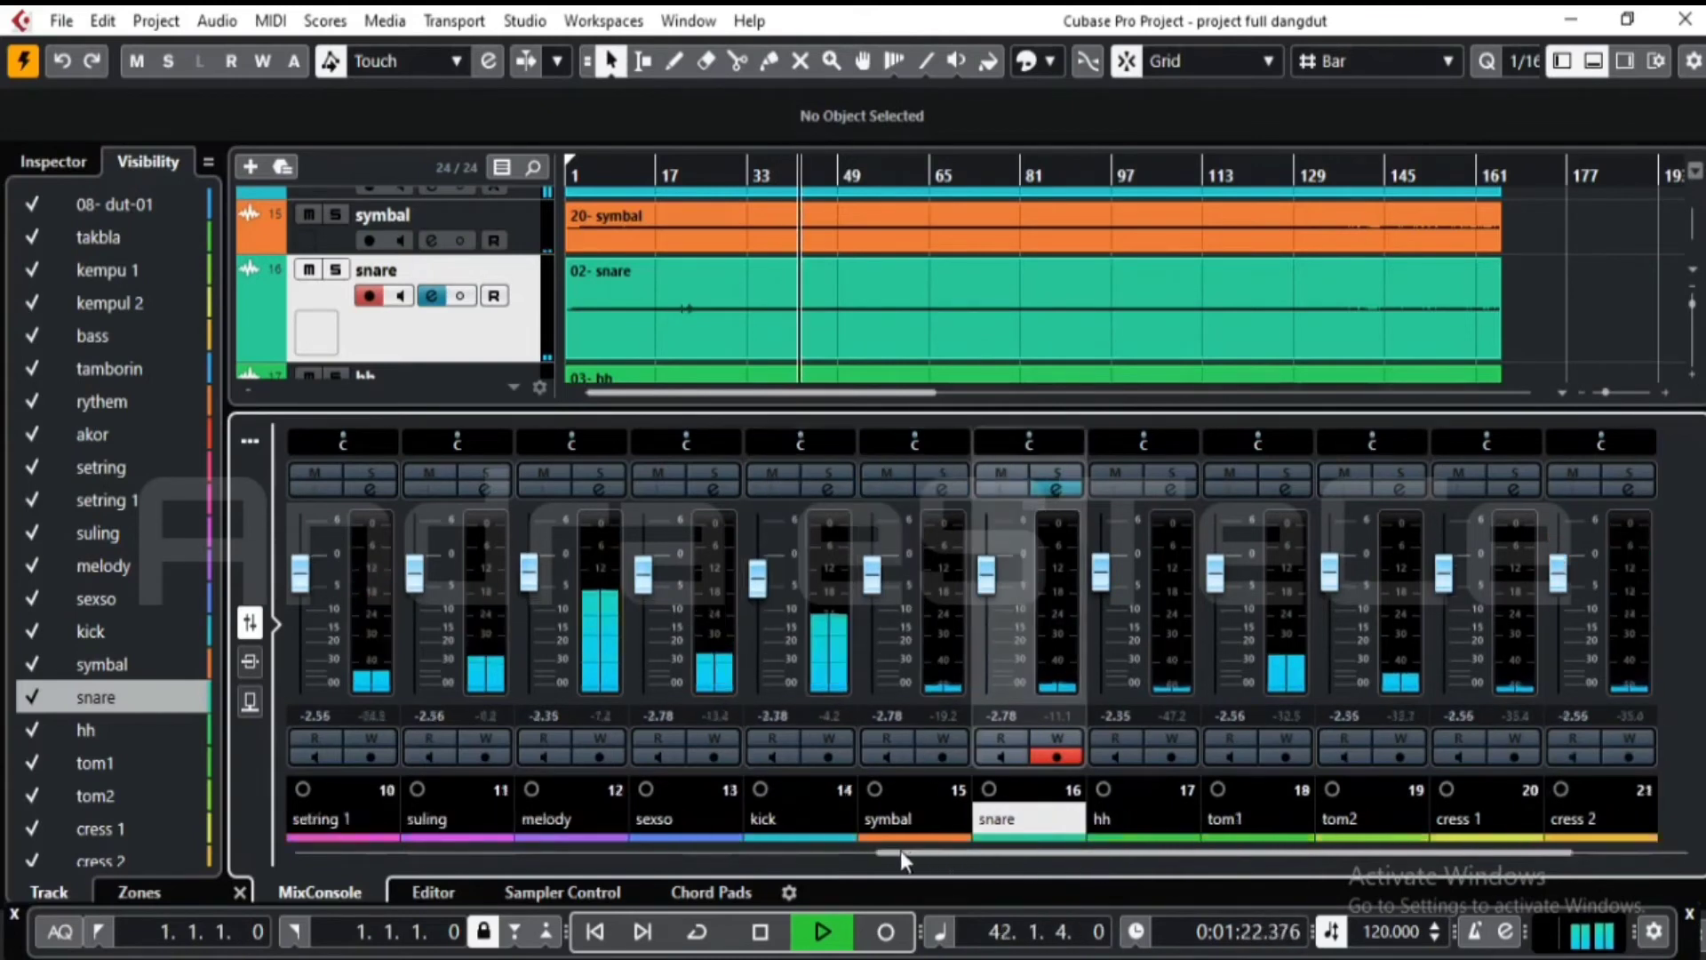
# - During playback, solo the 08- dut-01 channel and add takbla, bass and kempu 1 to the soloed channels
pyautogui.click(112, 204)
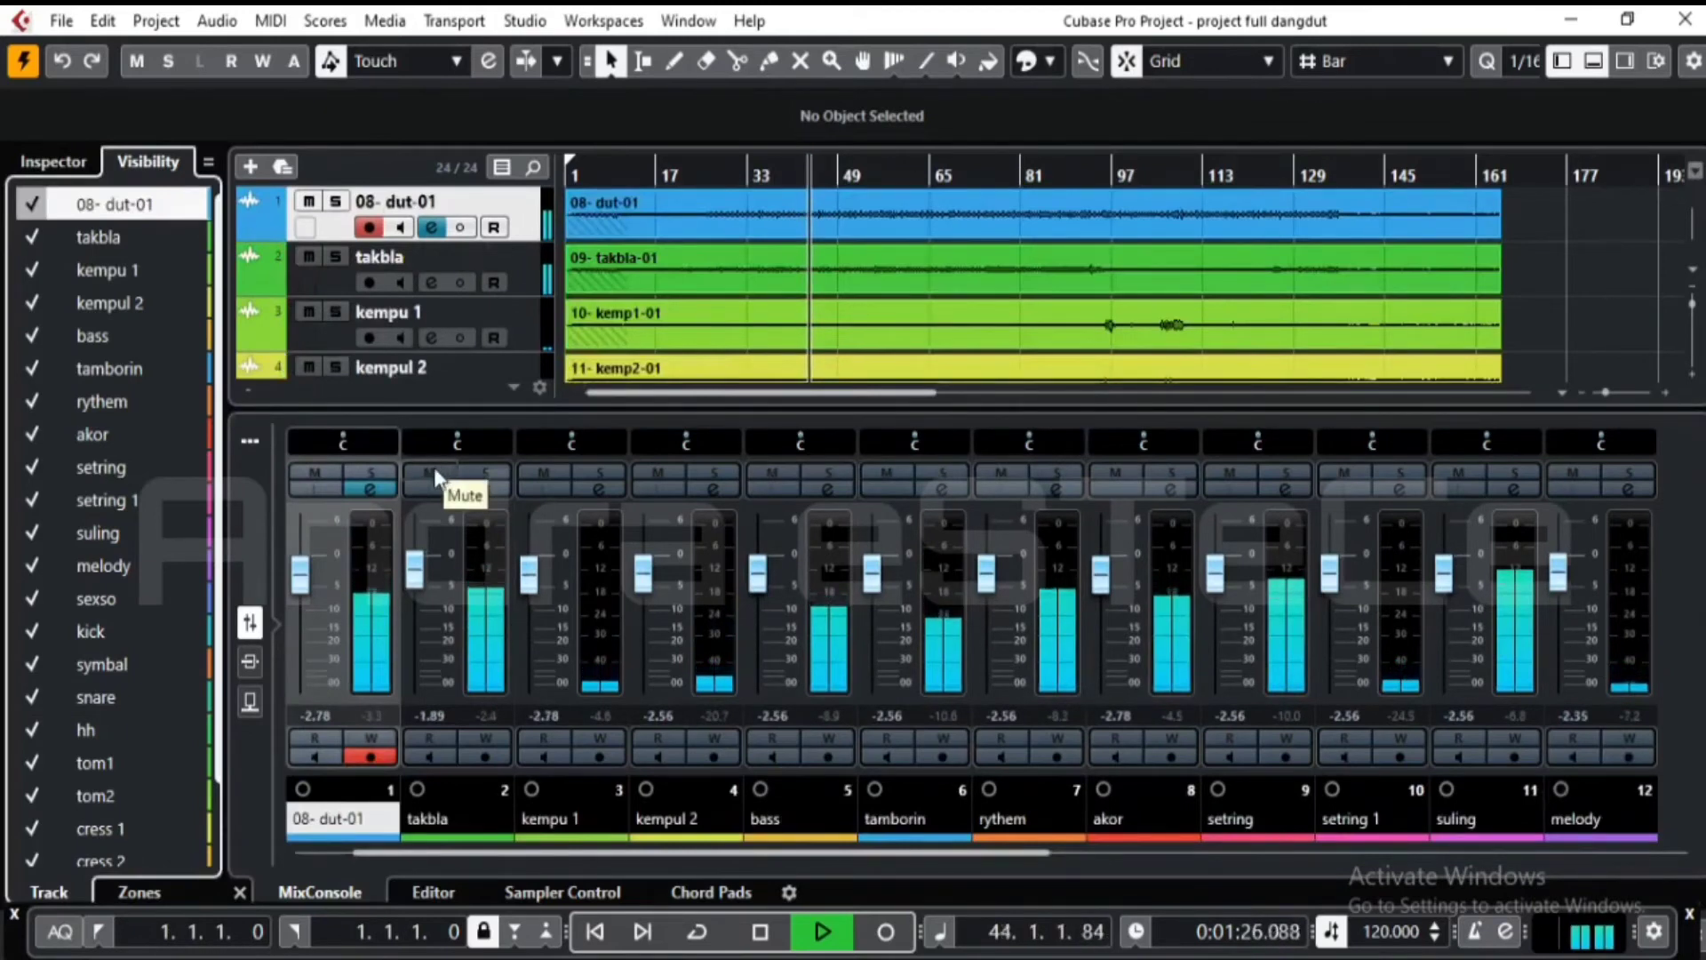
pyautogui.click(315, 466)
pyautogui.click(368, 472)
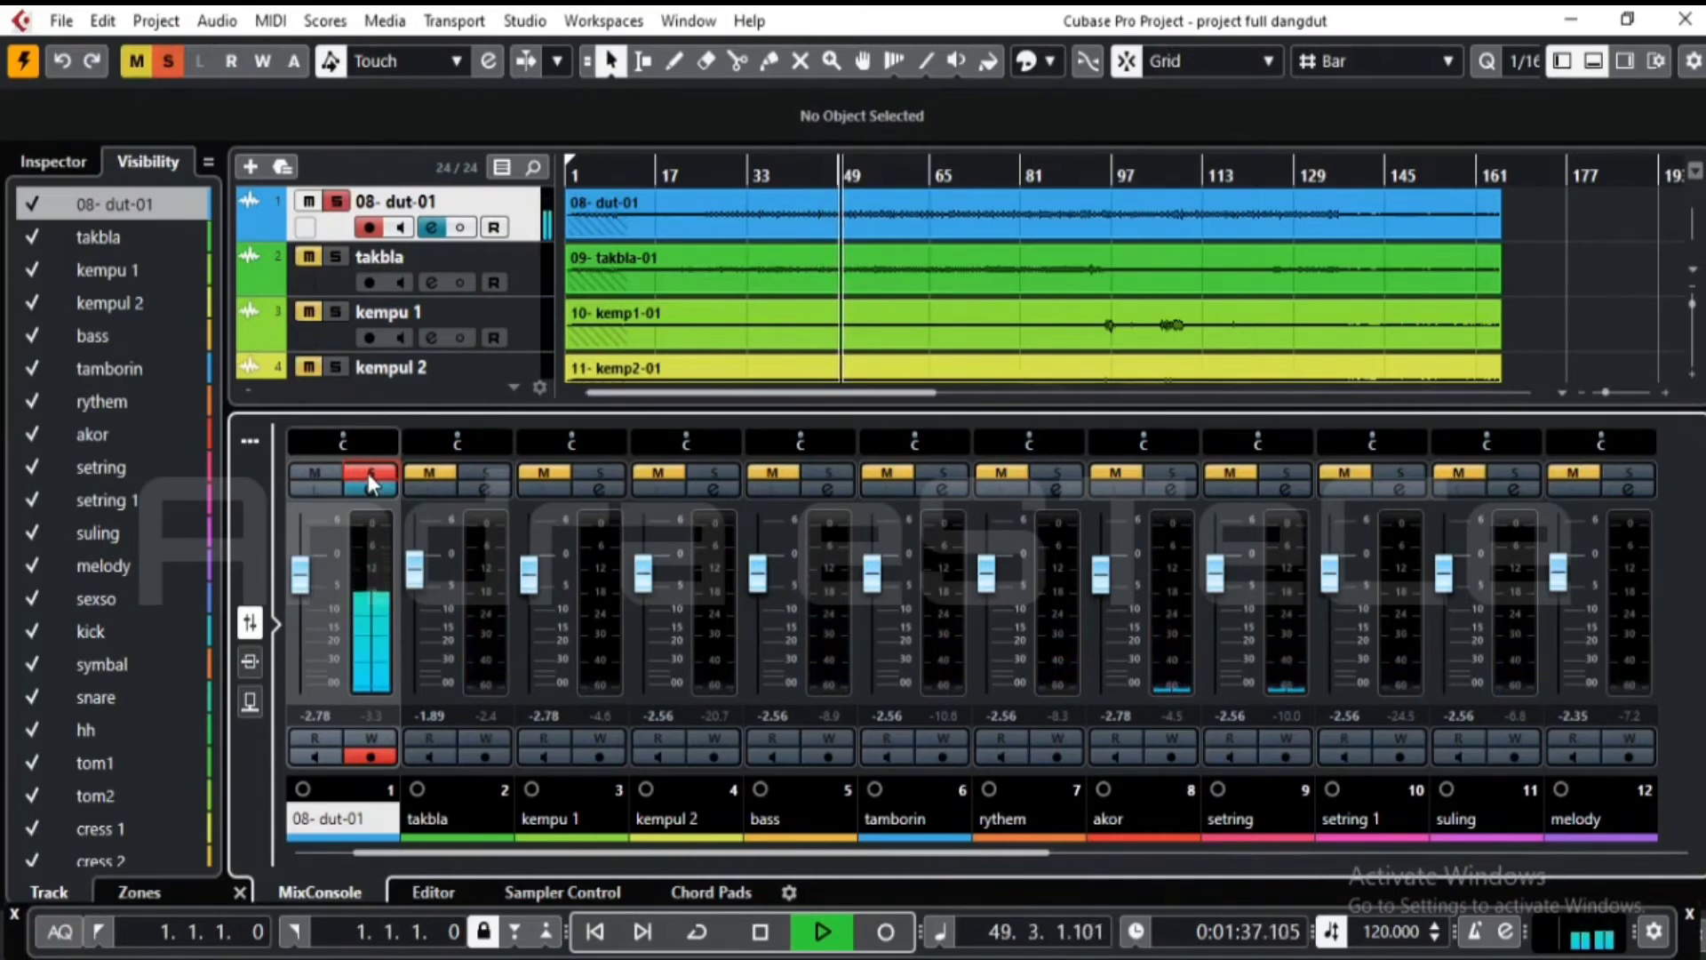
pyautogui.click(481, 466)
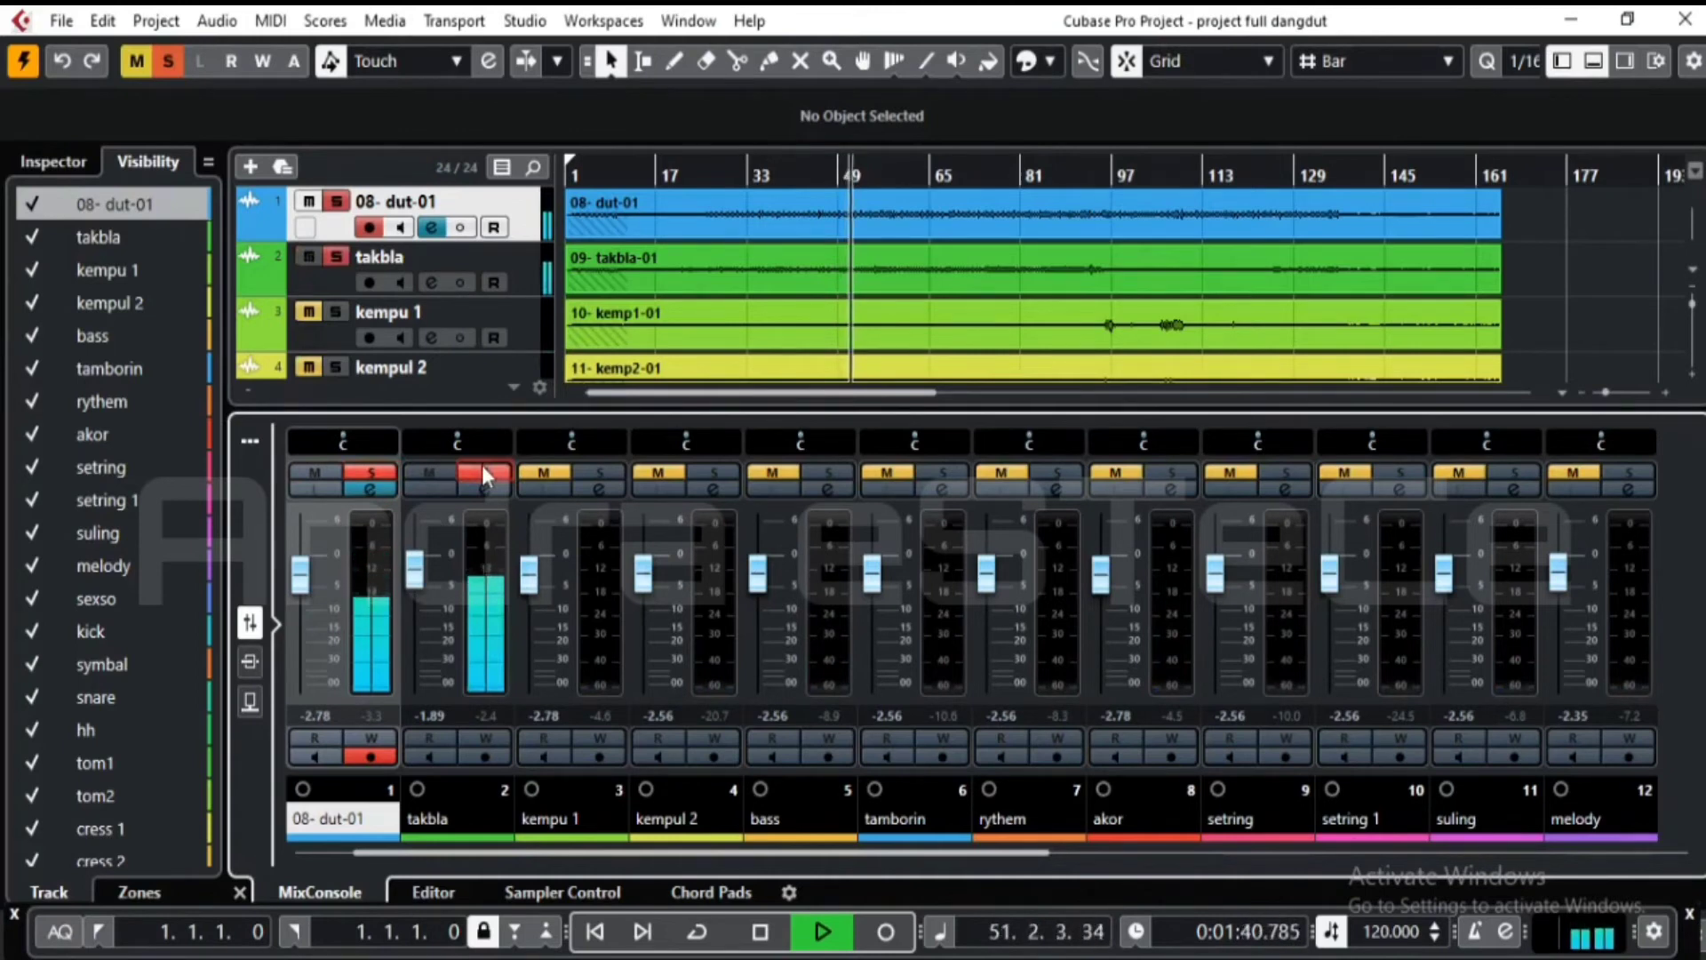
pyautogui.click(840, 471)
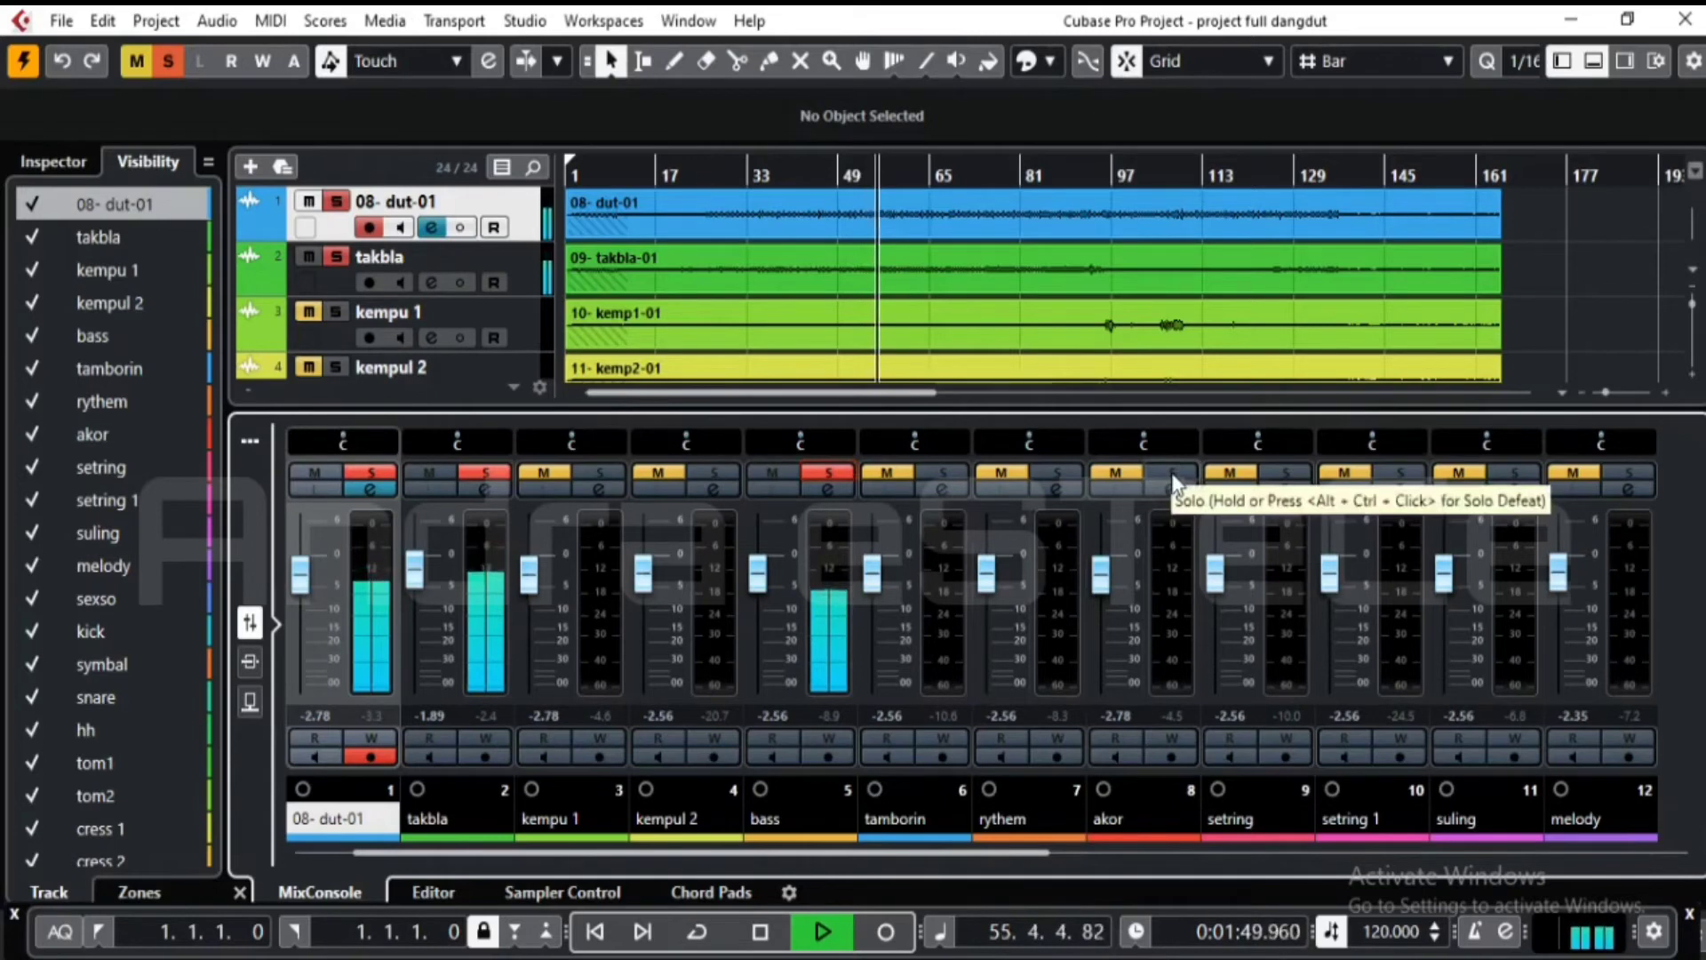
pyautogui.click(602, 473)
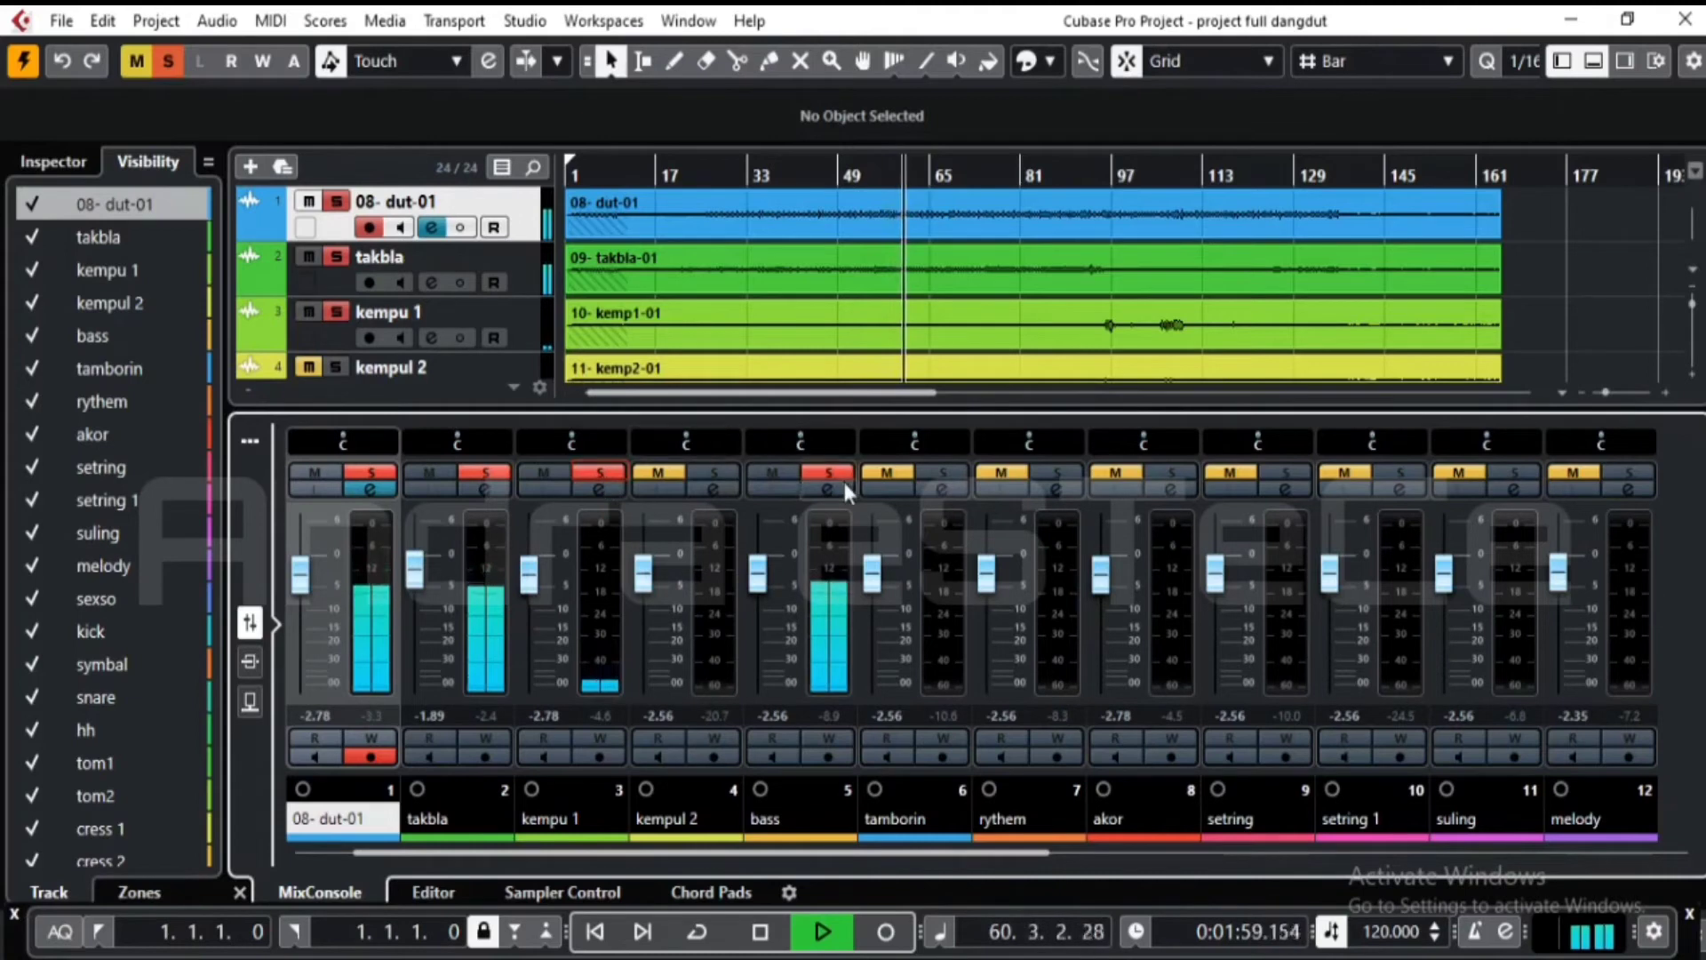
# - Add the tamborin, akor and kick channels to the soloed group while the song plays
pyautogui.click(945, 472)
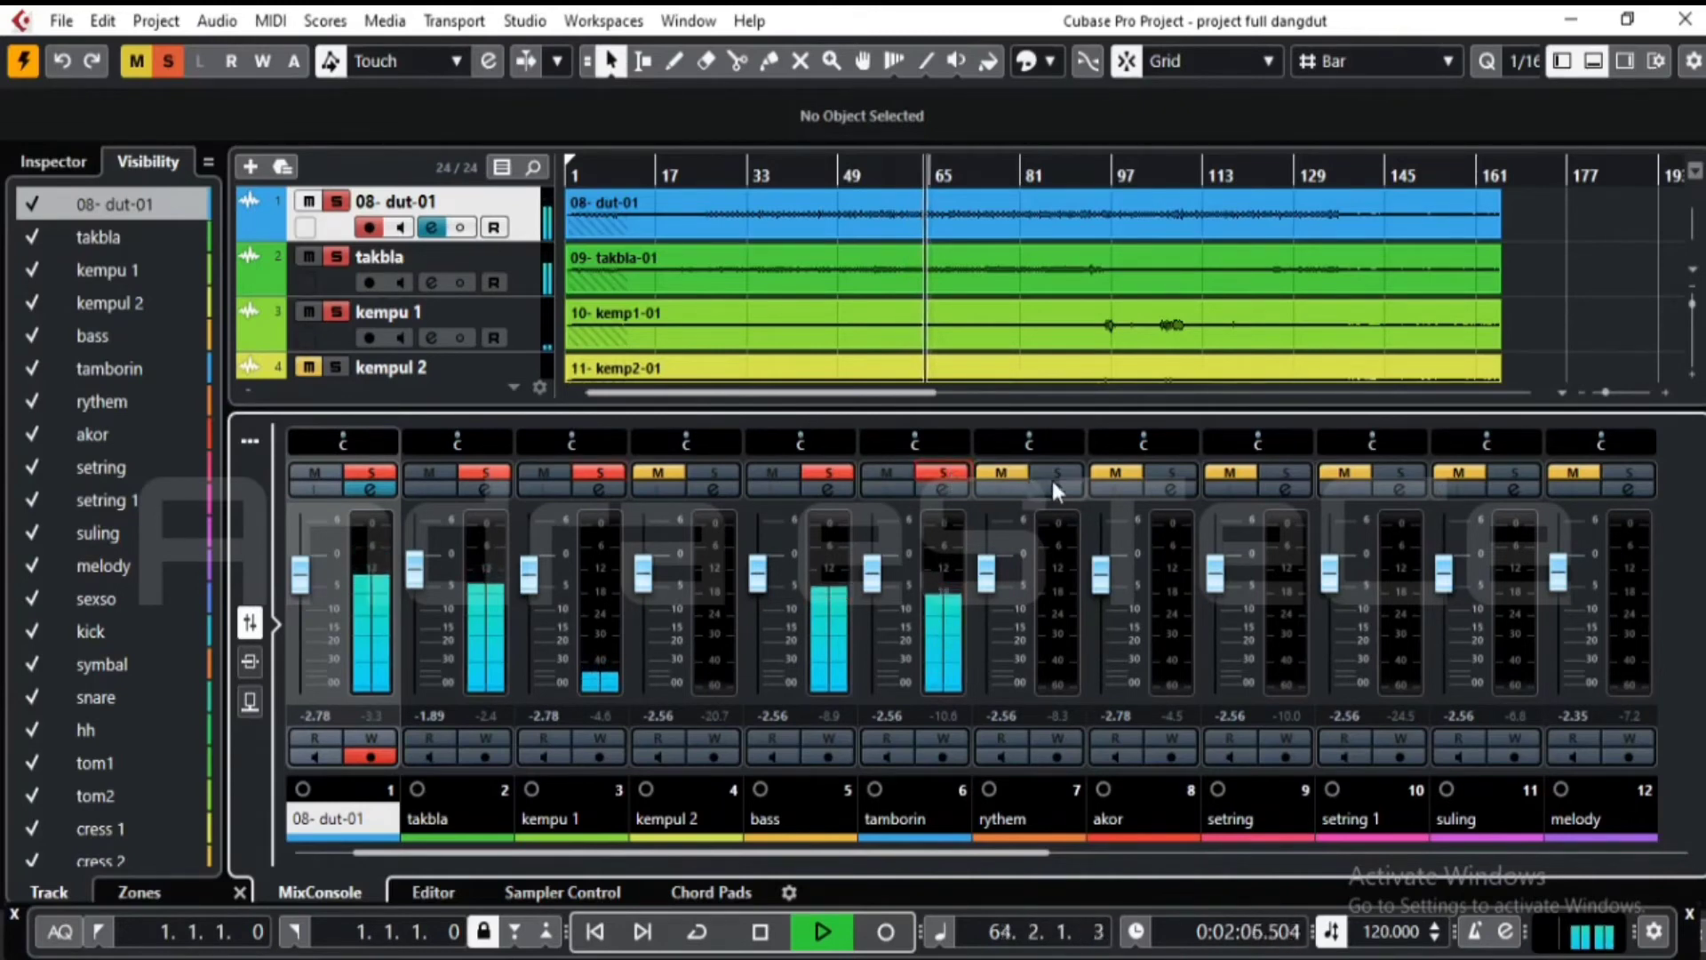
pyautogui.click(1173, 472)
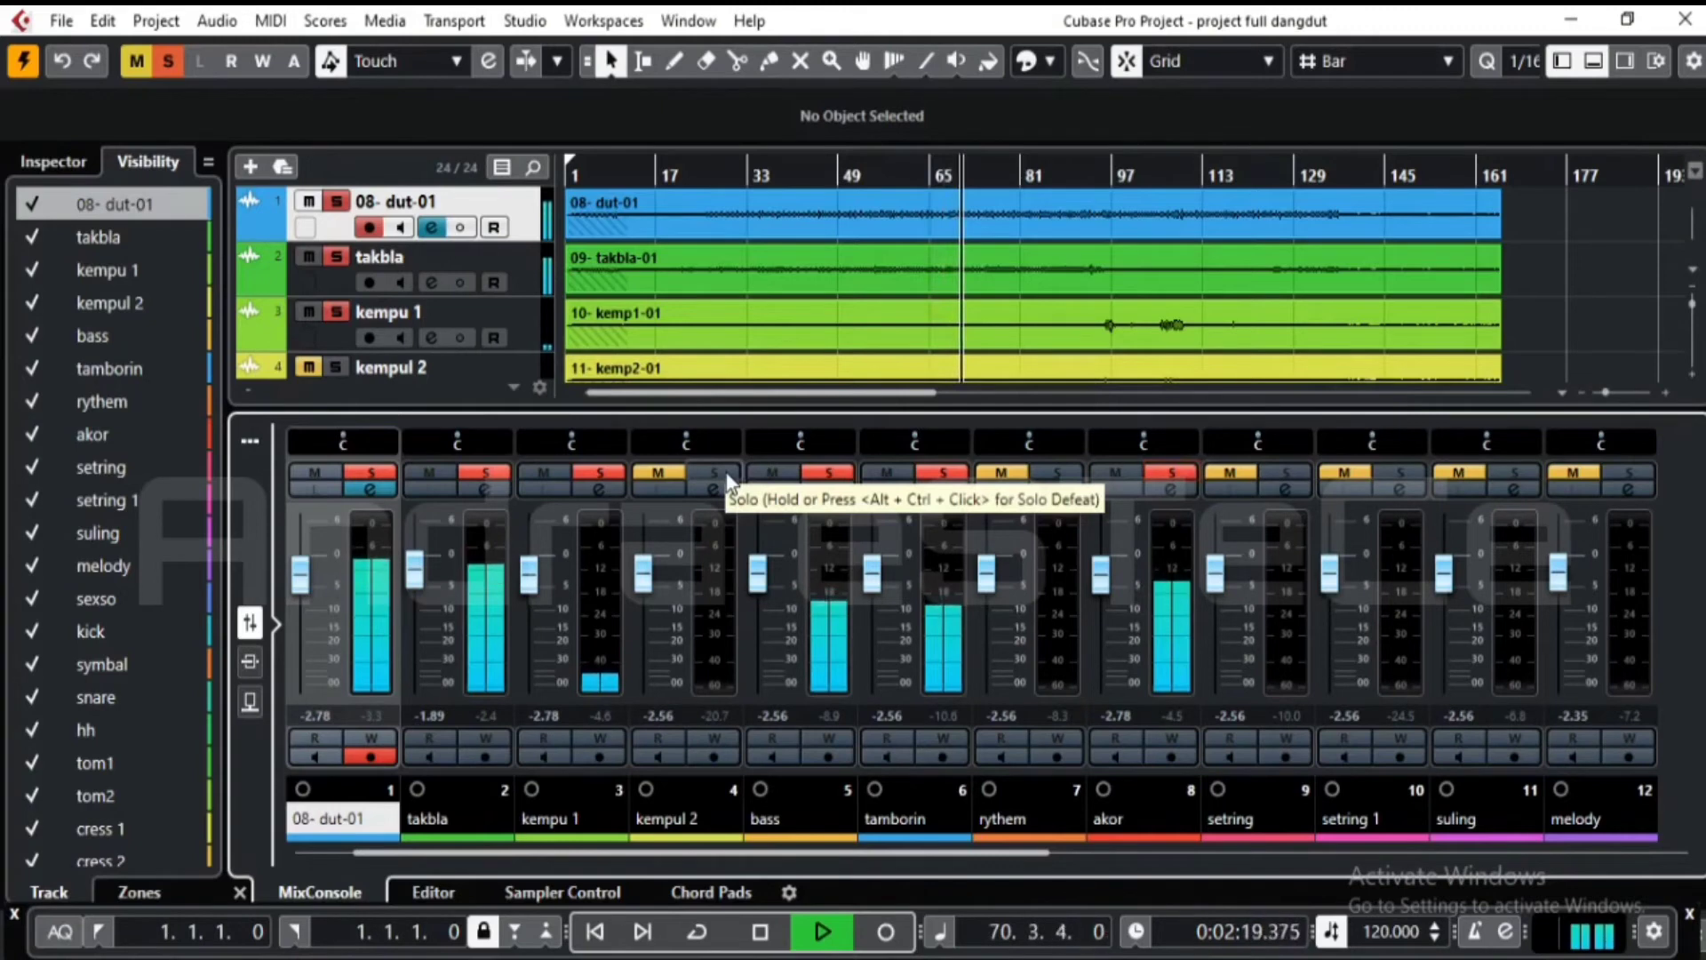
pyautogui.click(96, 630)
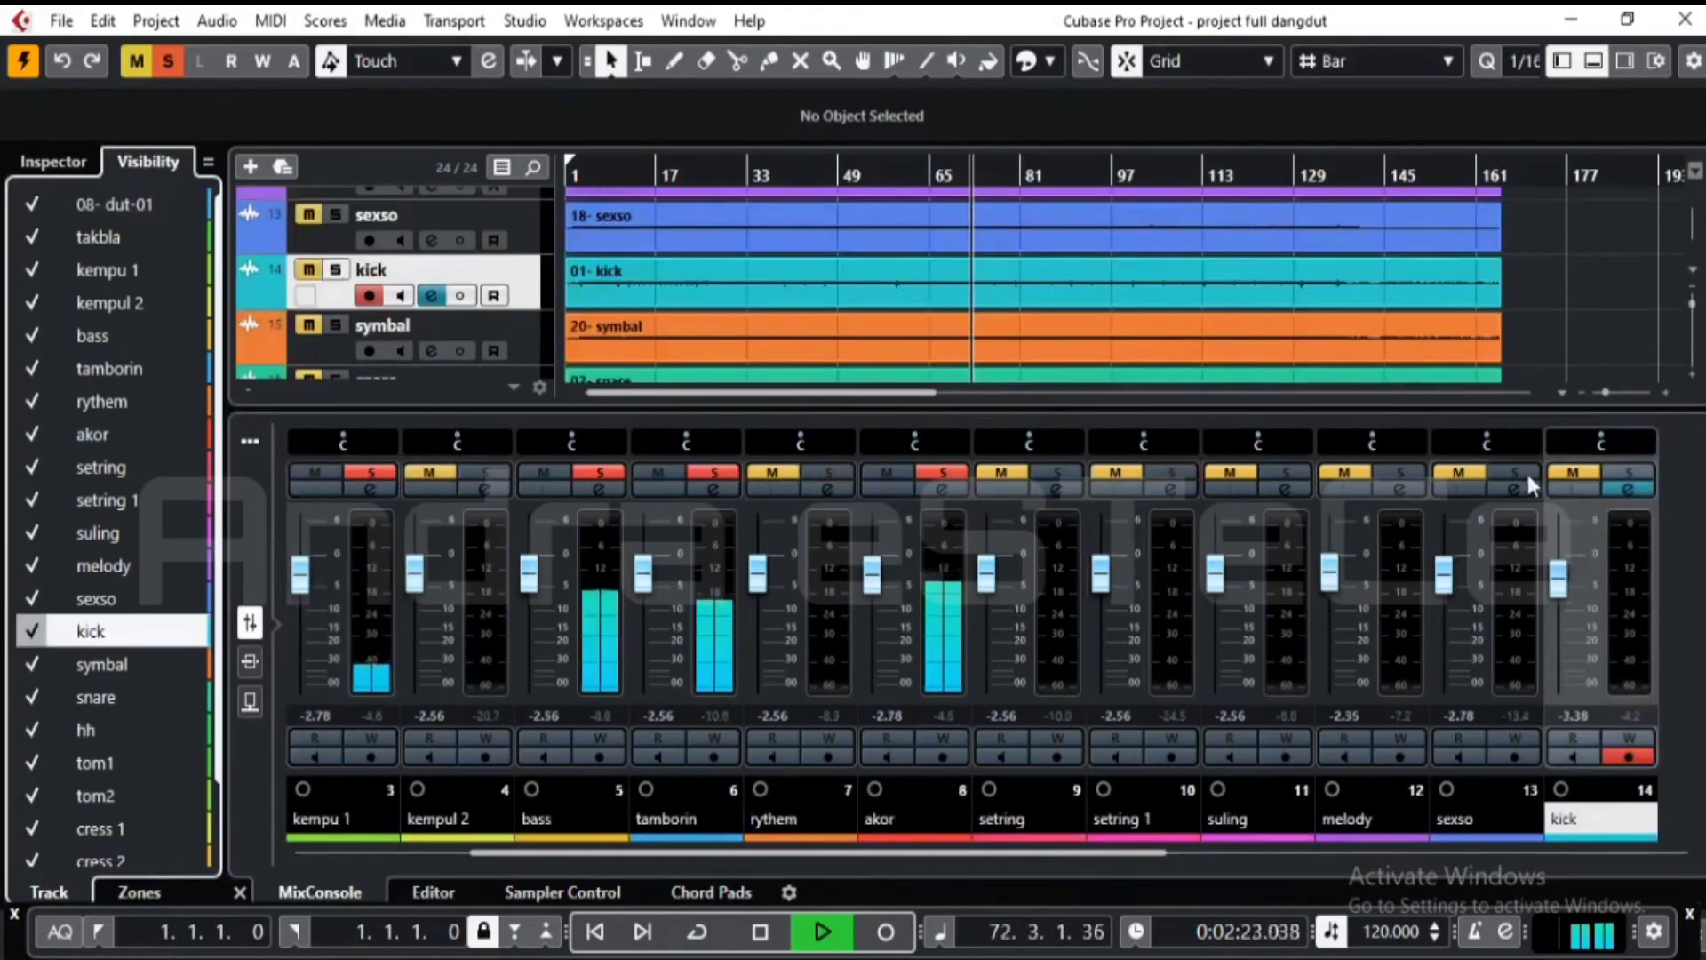
pyautogui.click(1626, 473)
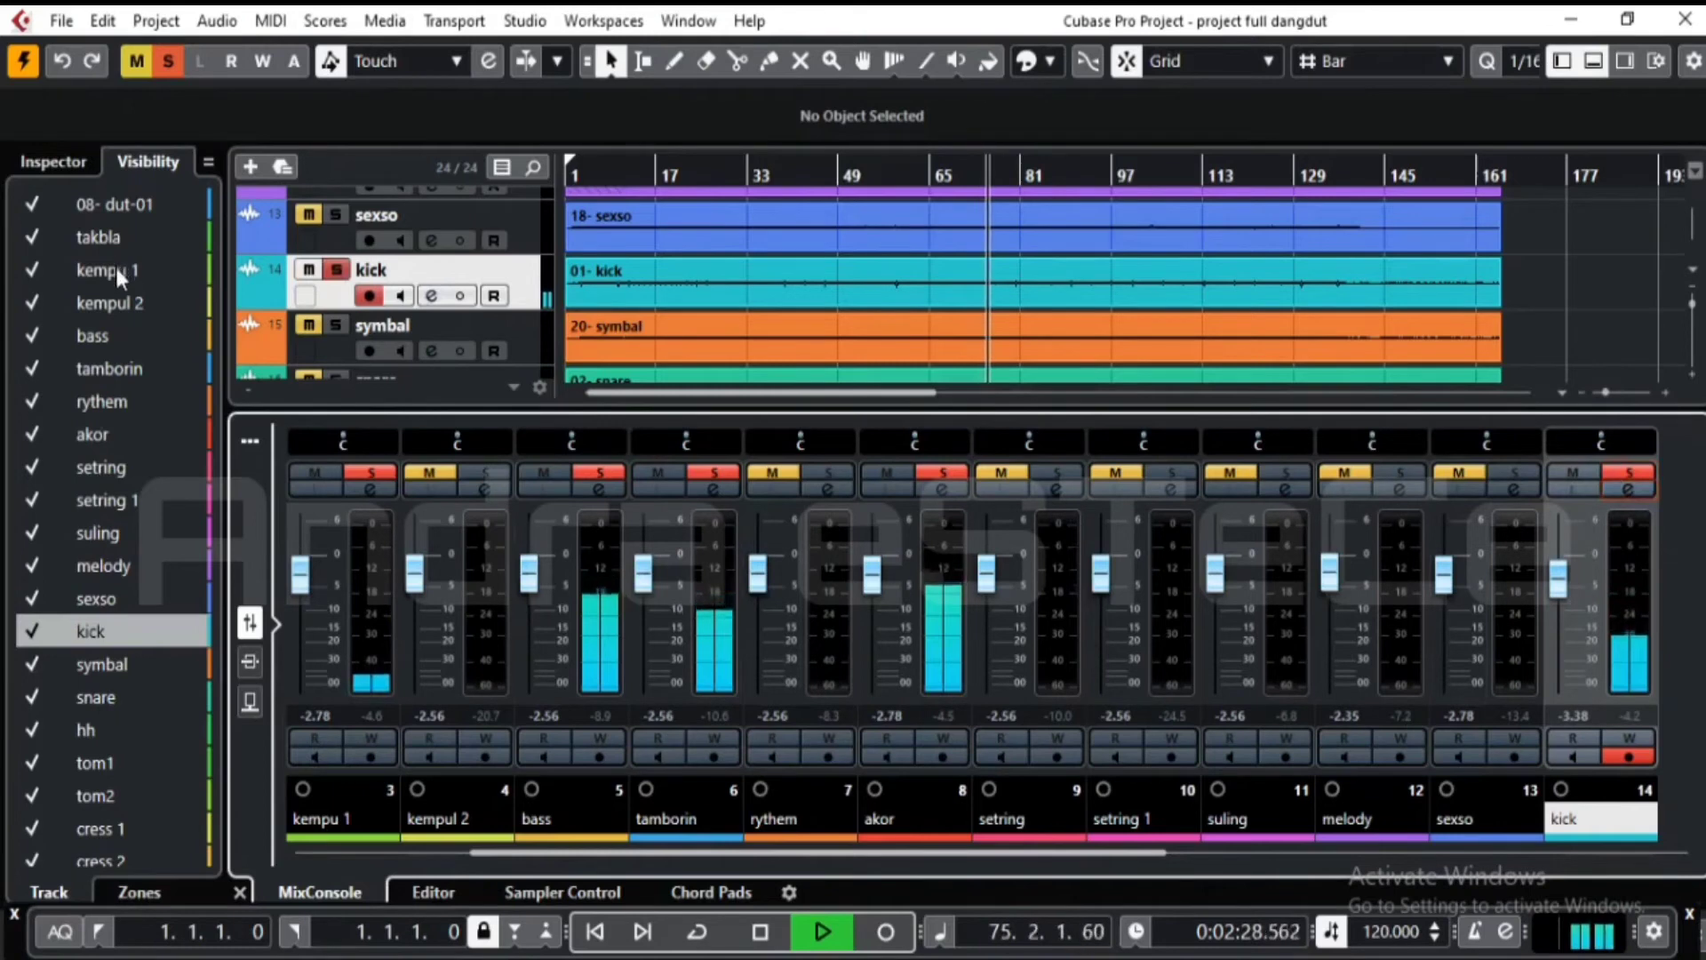
# - Take akor out of the soloed group and solo rythem and setring instead
pyautogui.click(127, 211)
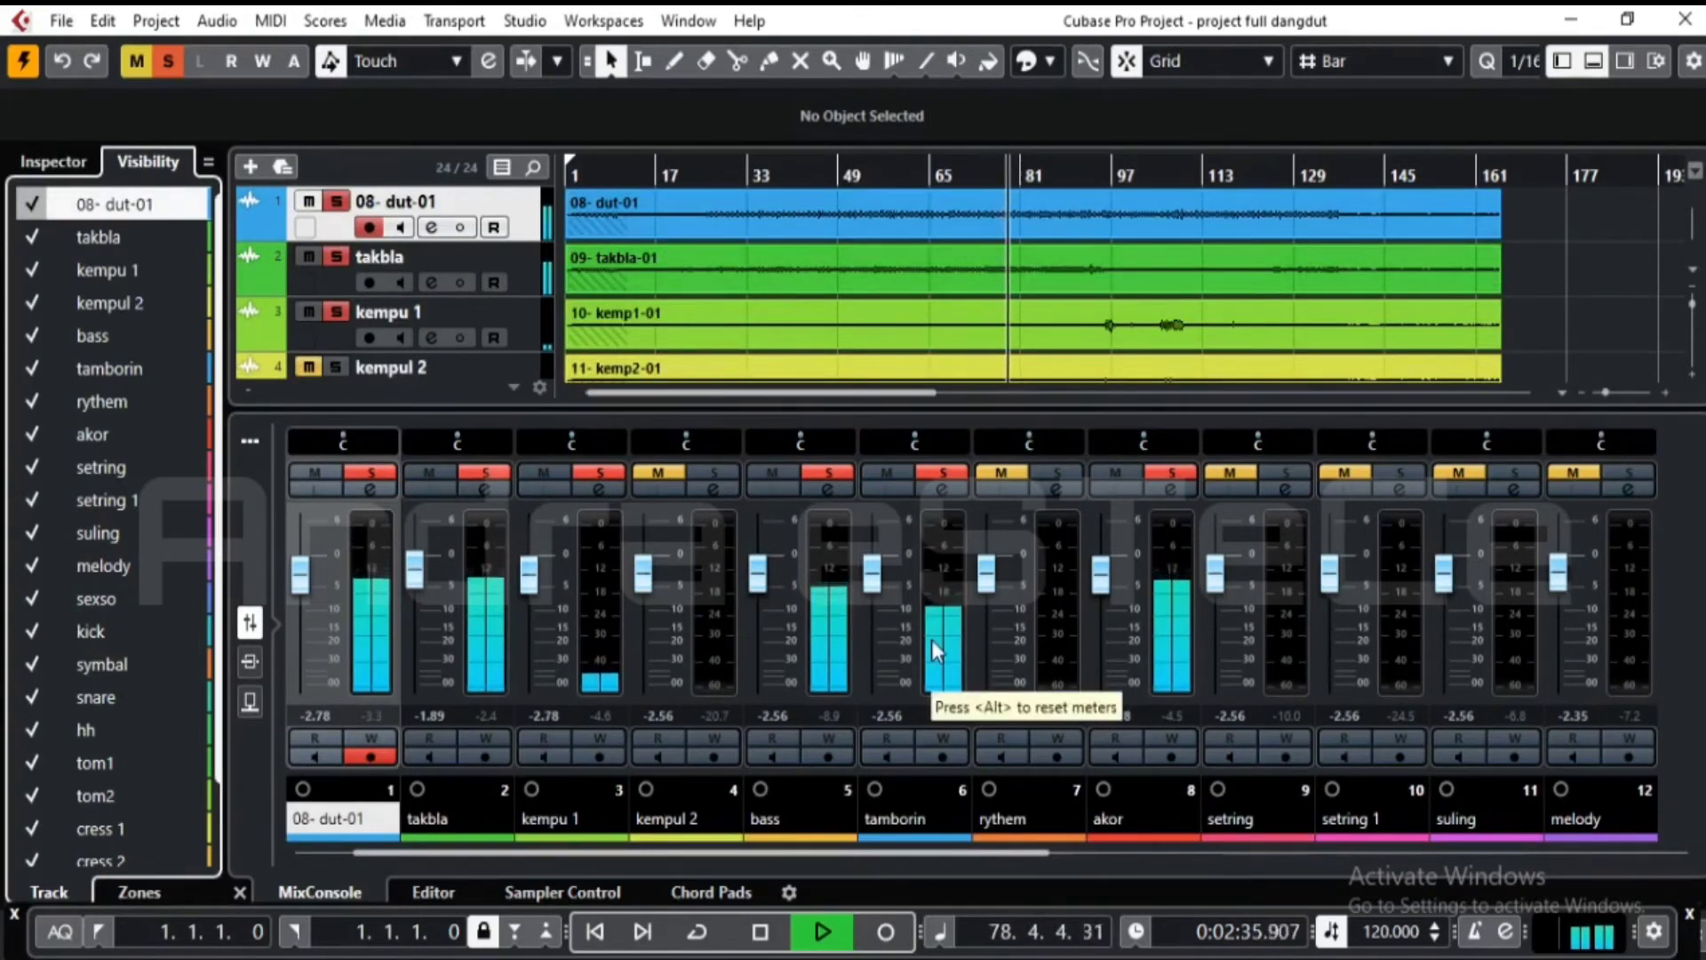
pyautogui.click(1174, 473)
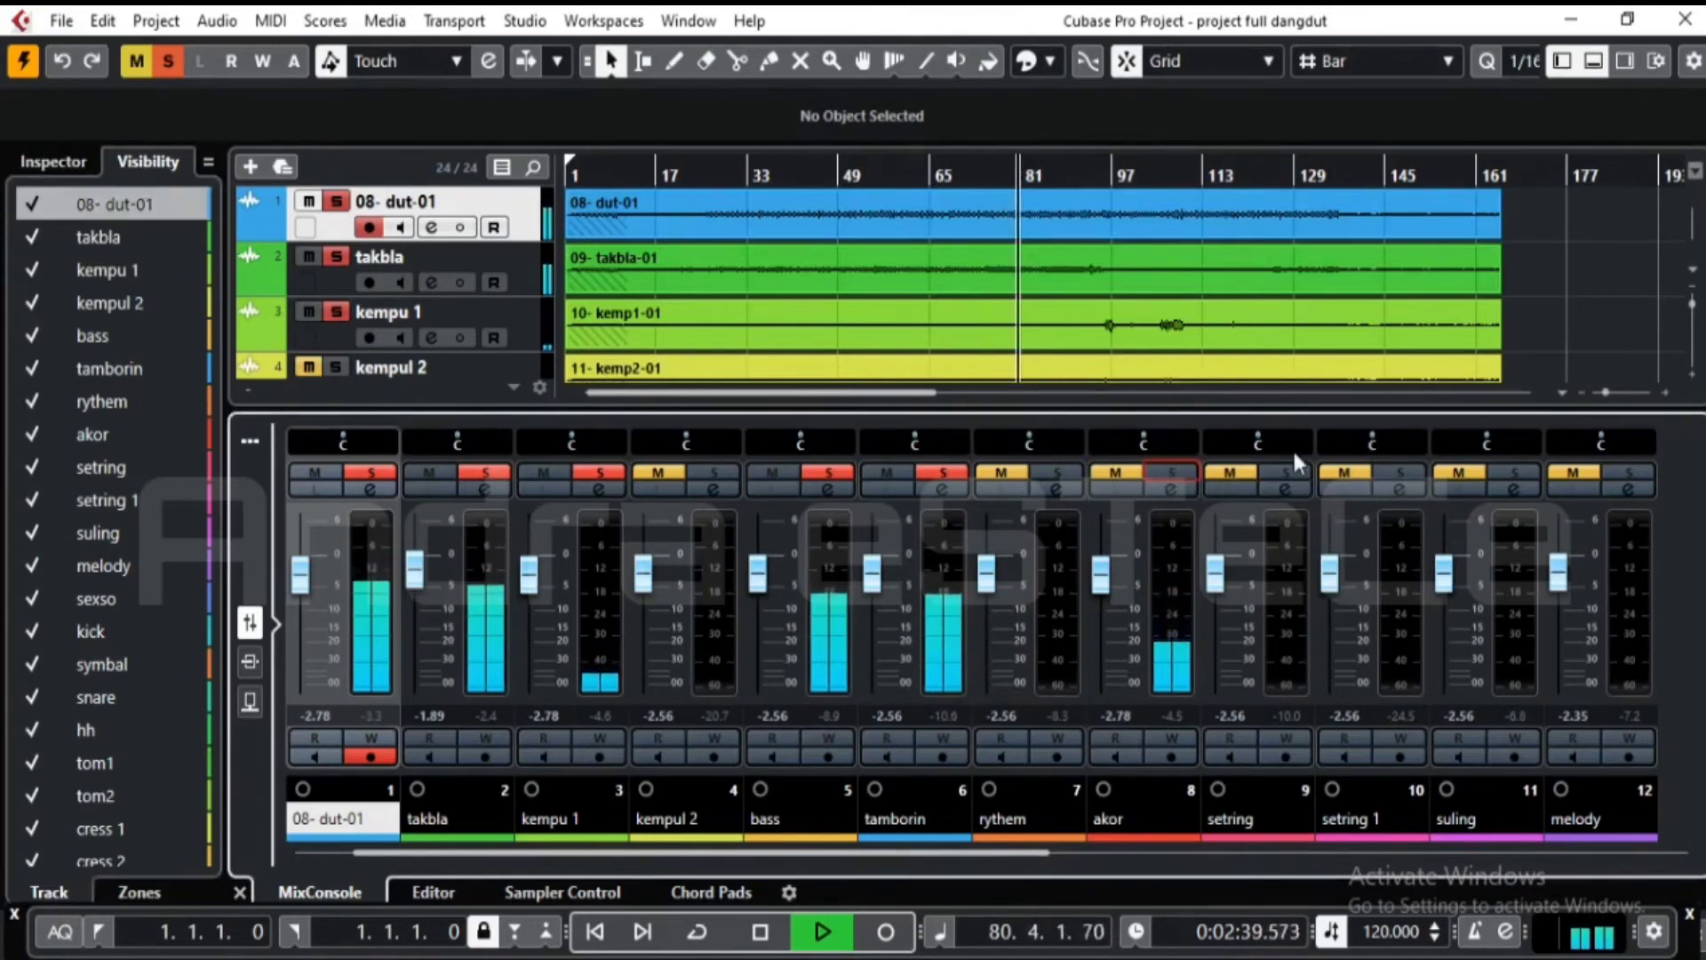
pyautogui.click(1048, 469)
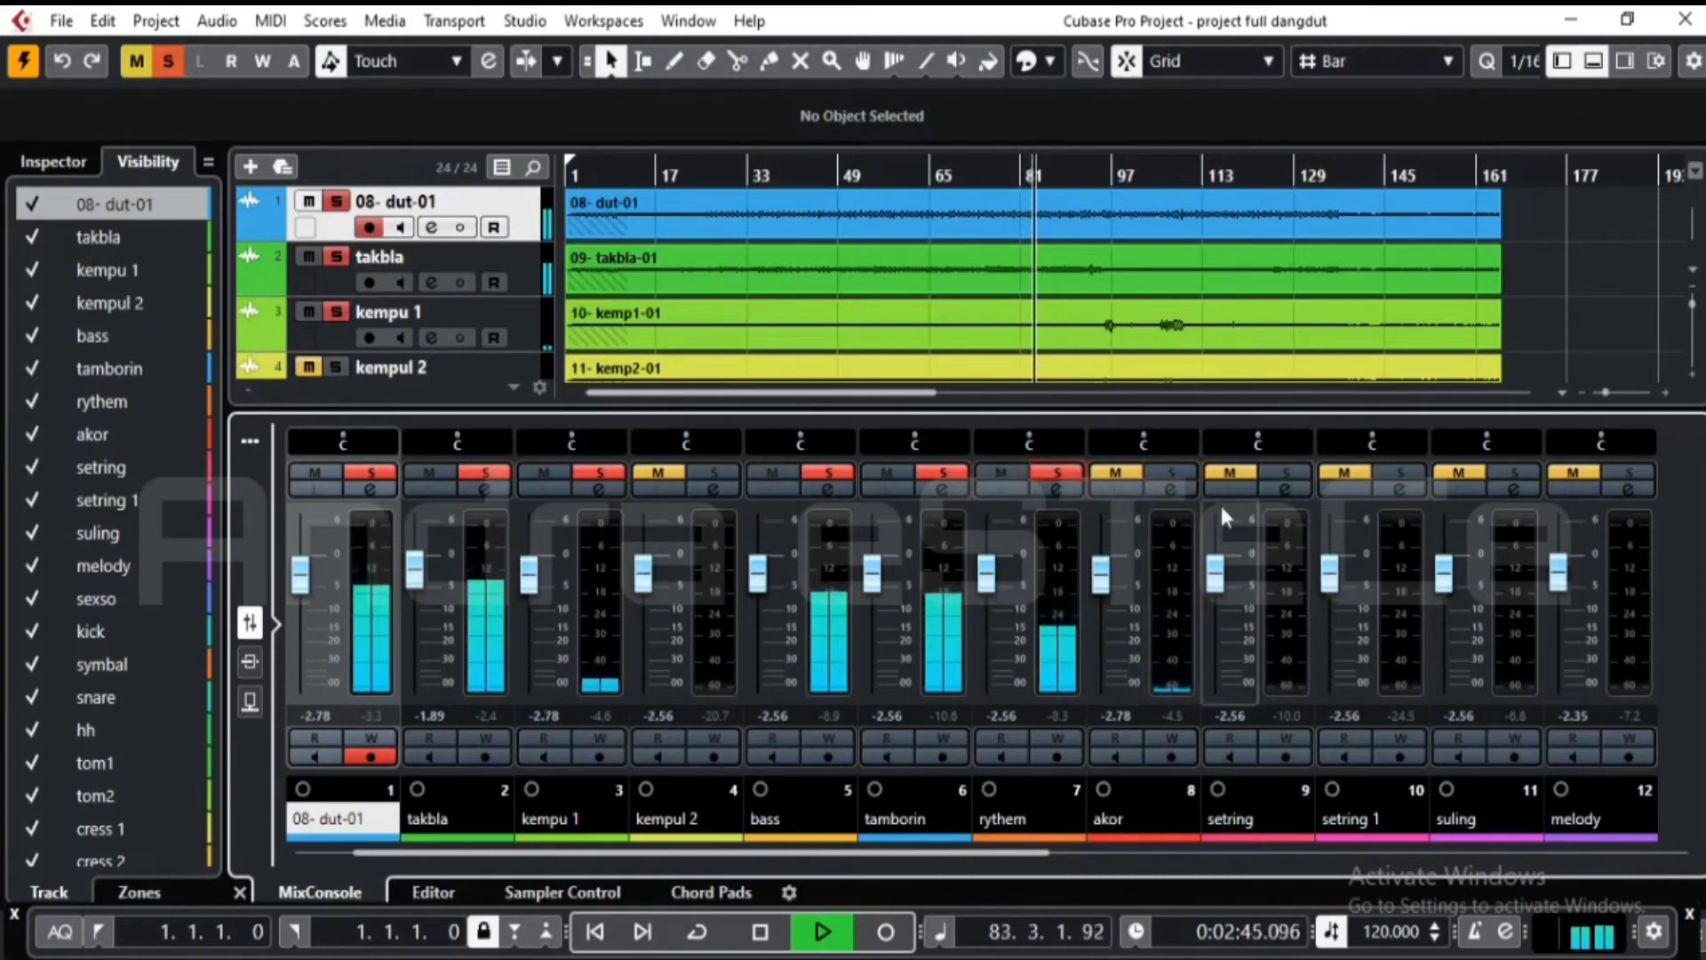
pyautogui.click(1298, 473)
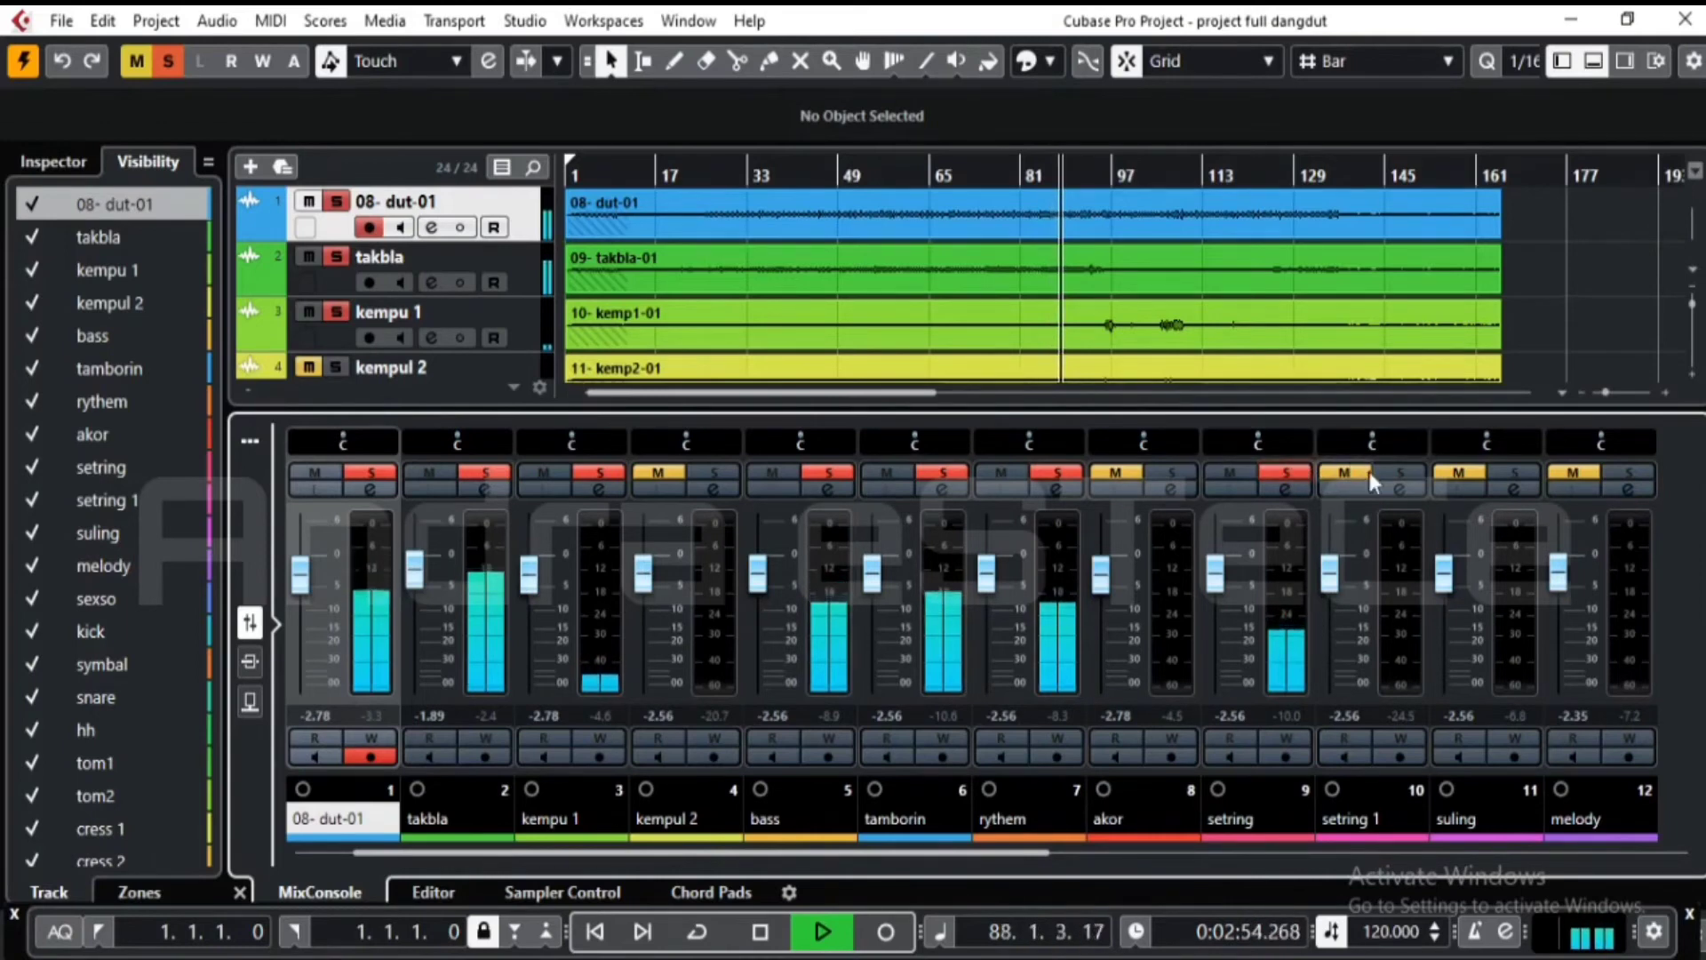
# - Audition suling briefly in solo, and add melody and akor to the soloed channels
pyautogui.click(1532, 477)
pyautogui.click(1531, 471)
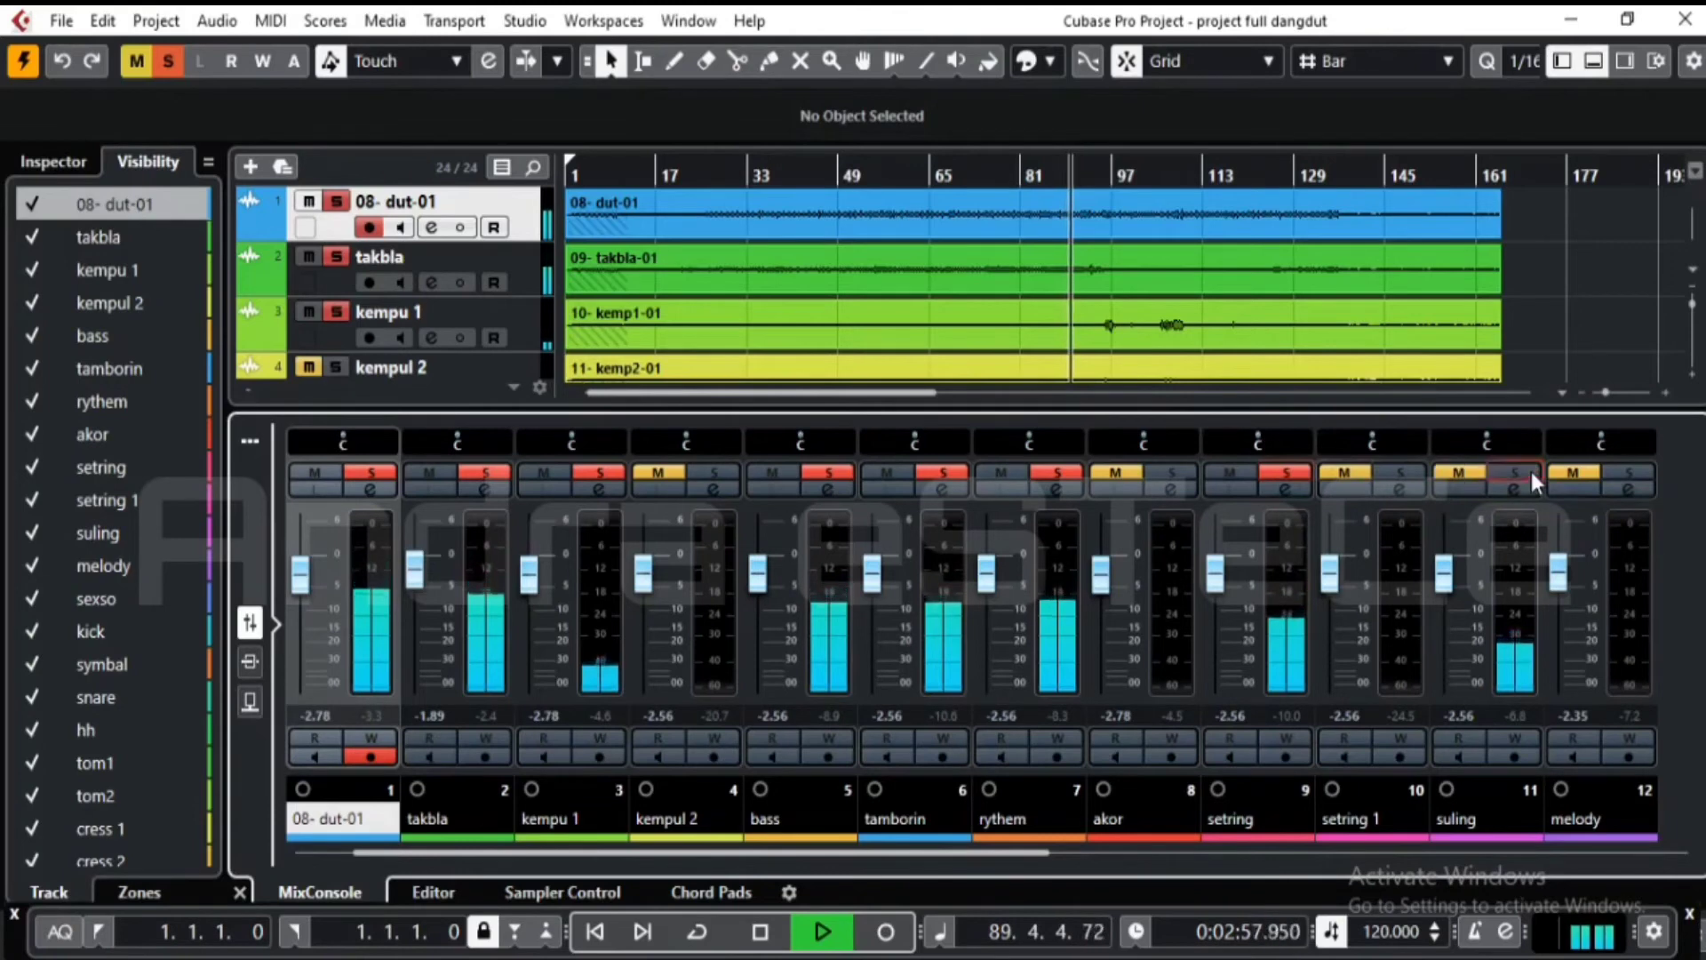
pyautogui.click(1621, 471)
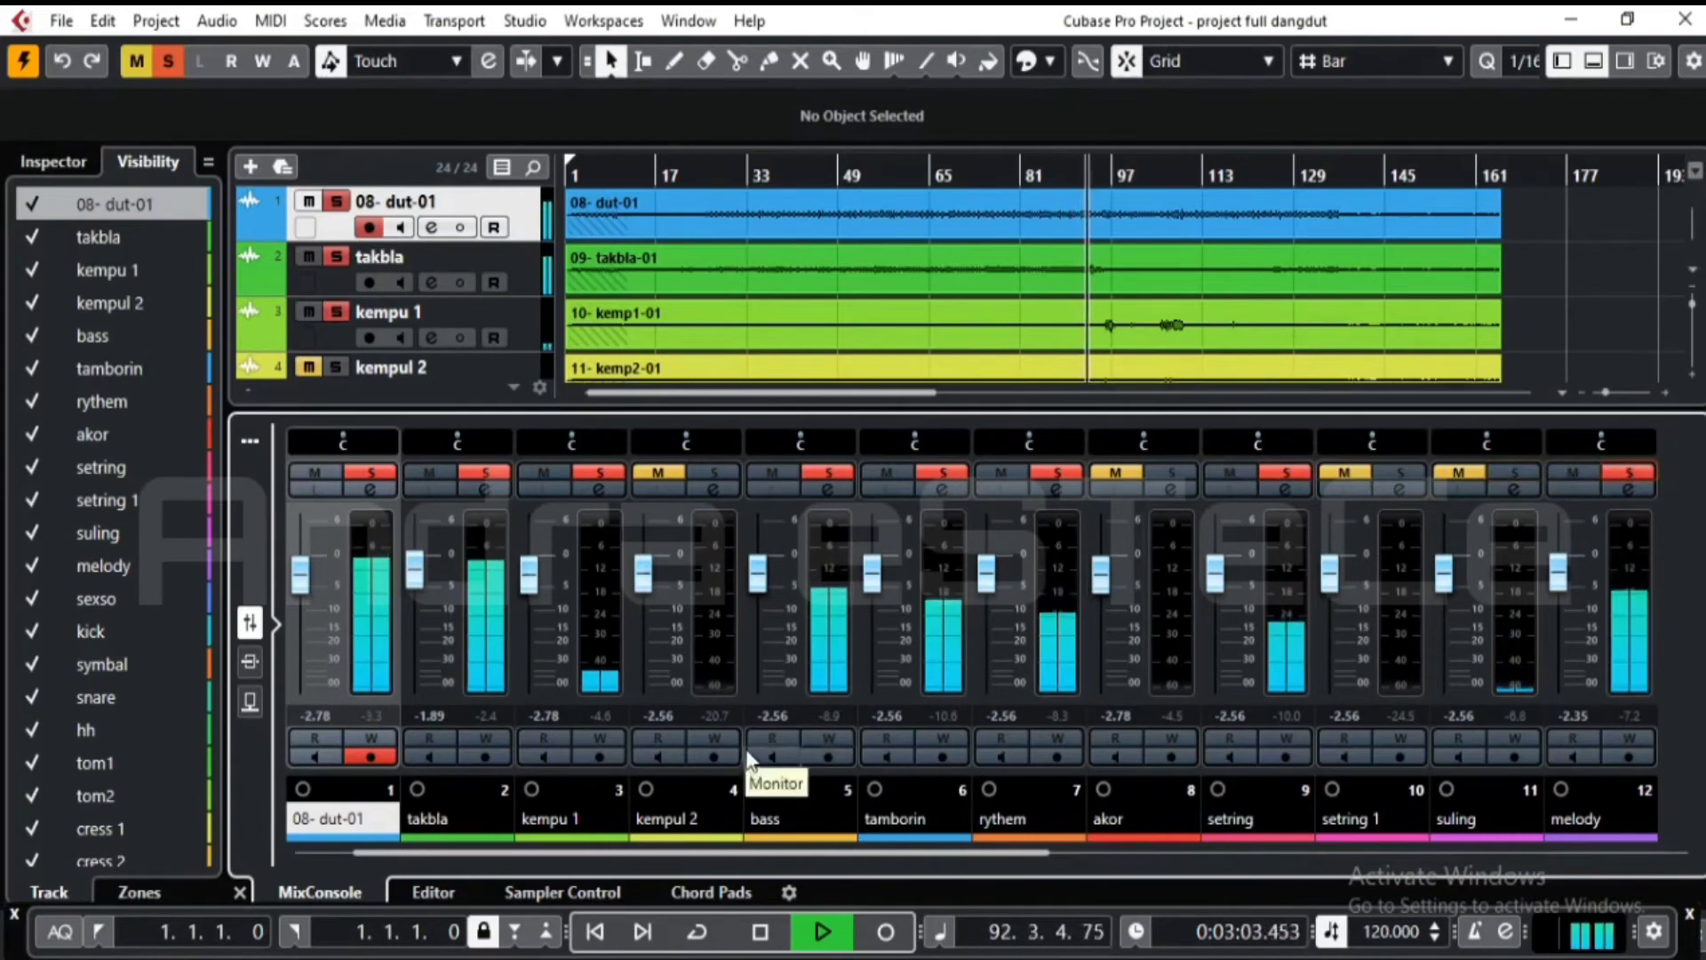
pyautogui.click(1166, 467)
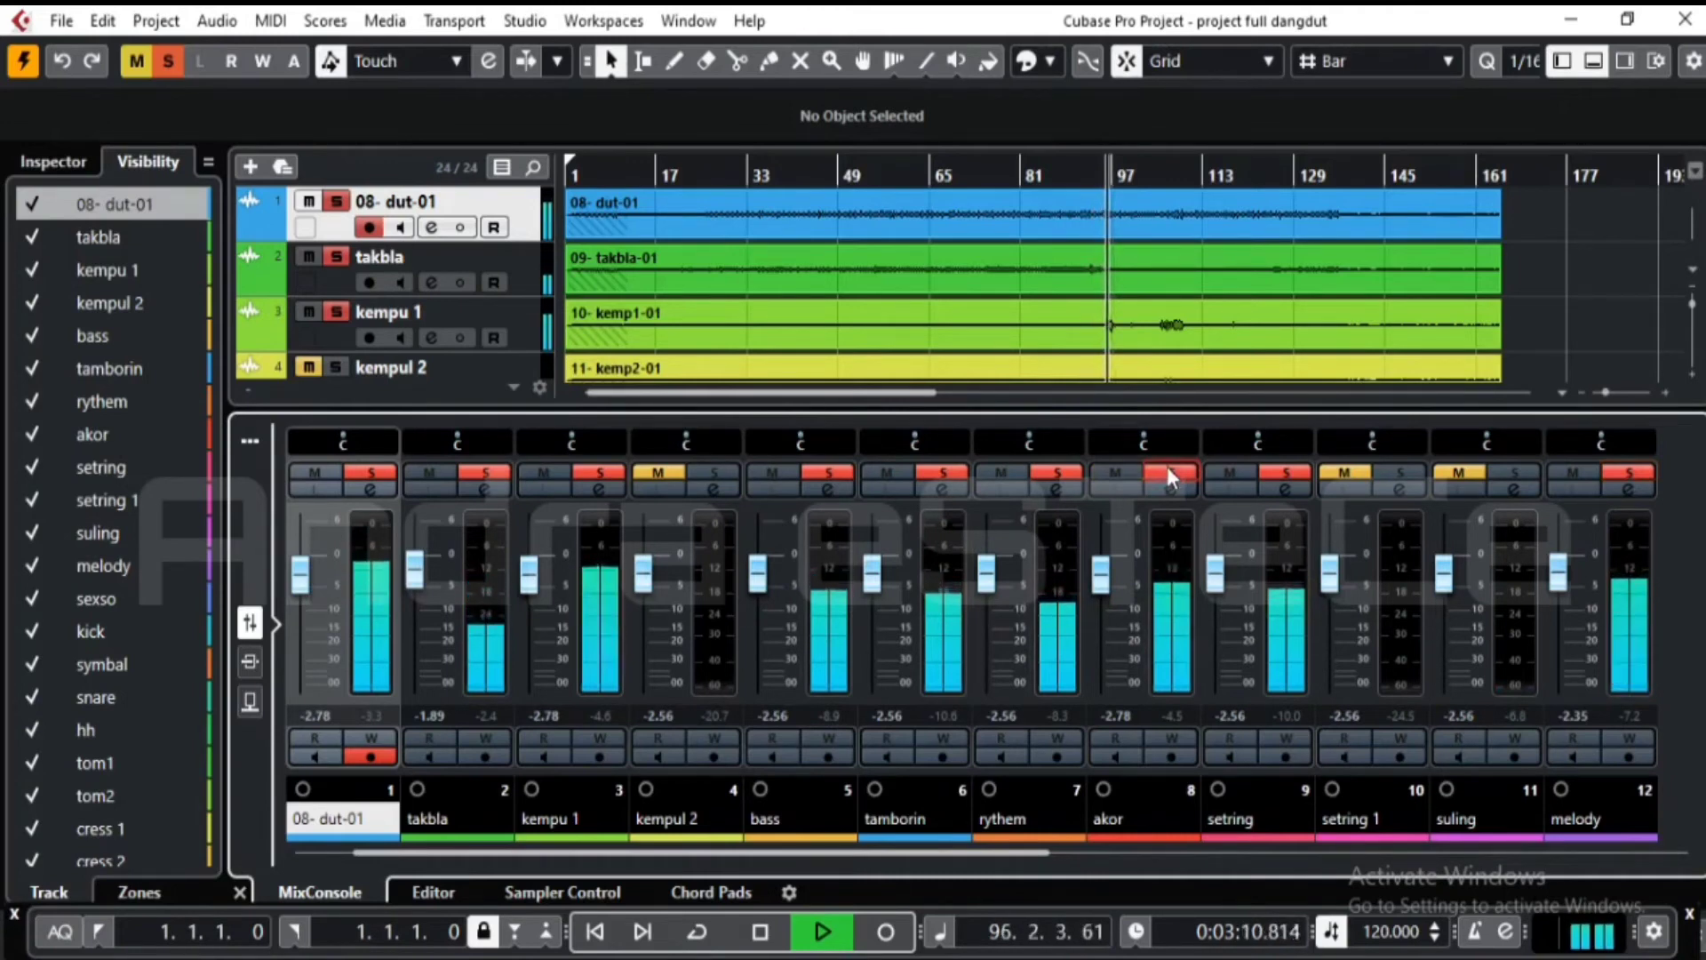
# - Switch kempu 1's solo off and back on to compare the mix without and with it
pyautogui.click(607, 472)
pyautogui.click(543, 471)
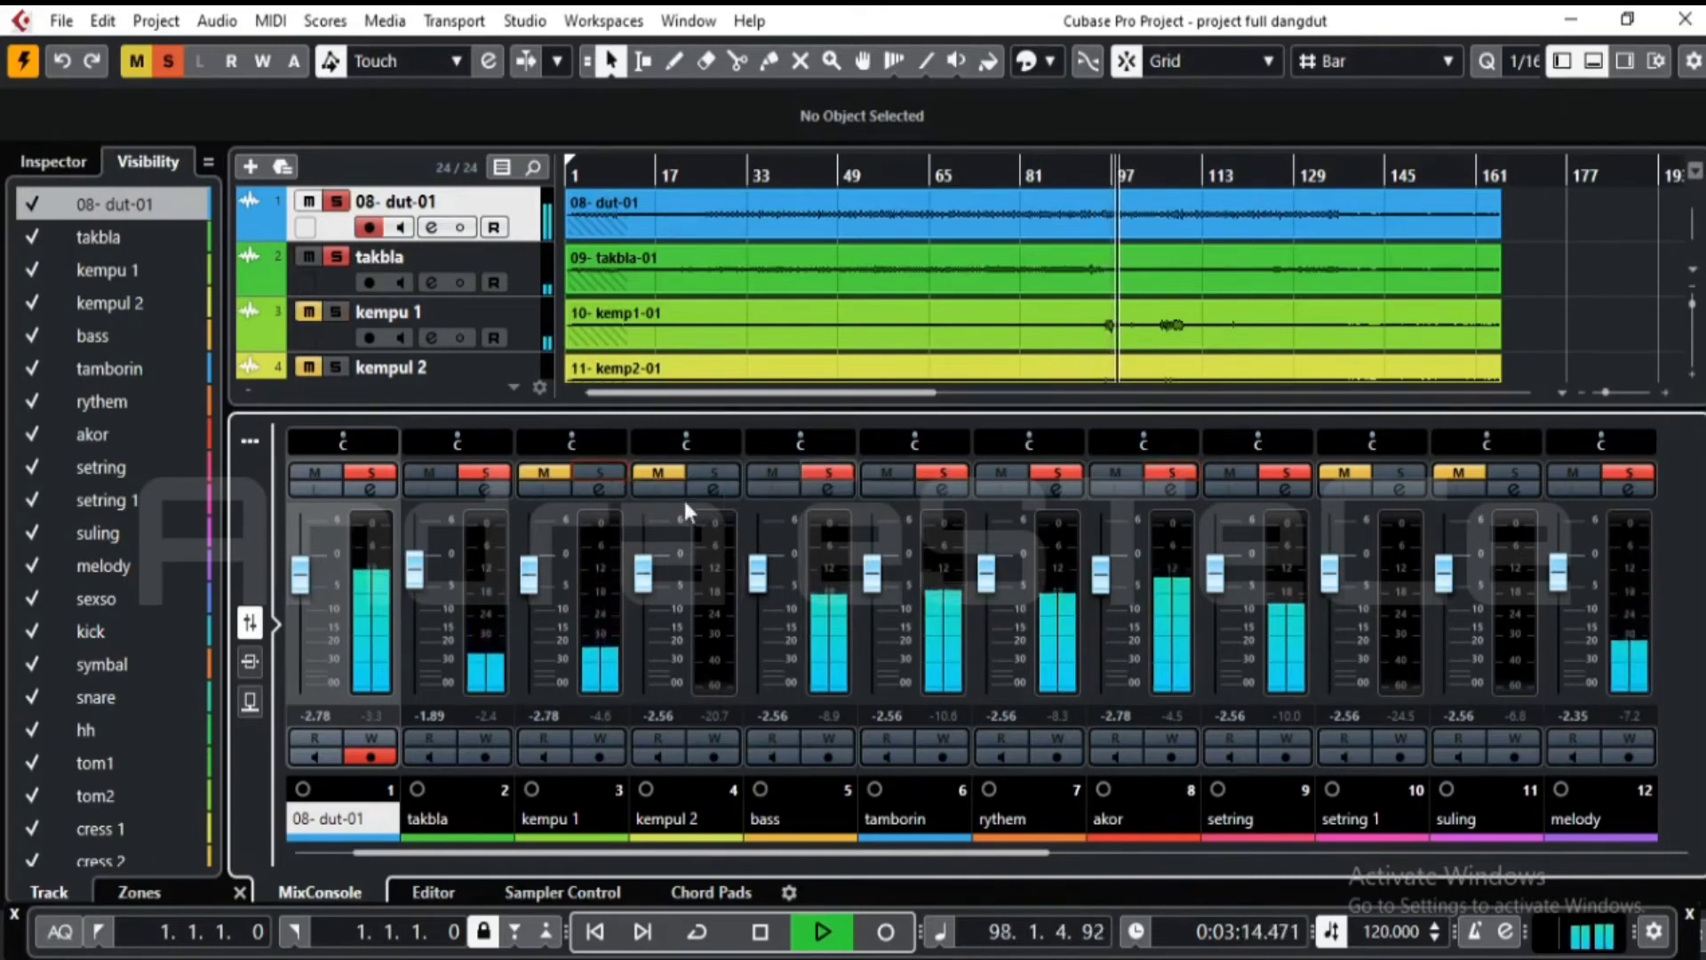
pyautogui.click(543, 471)
pyautogui.click(602, 470)
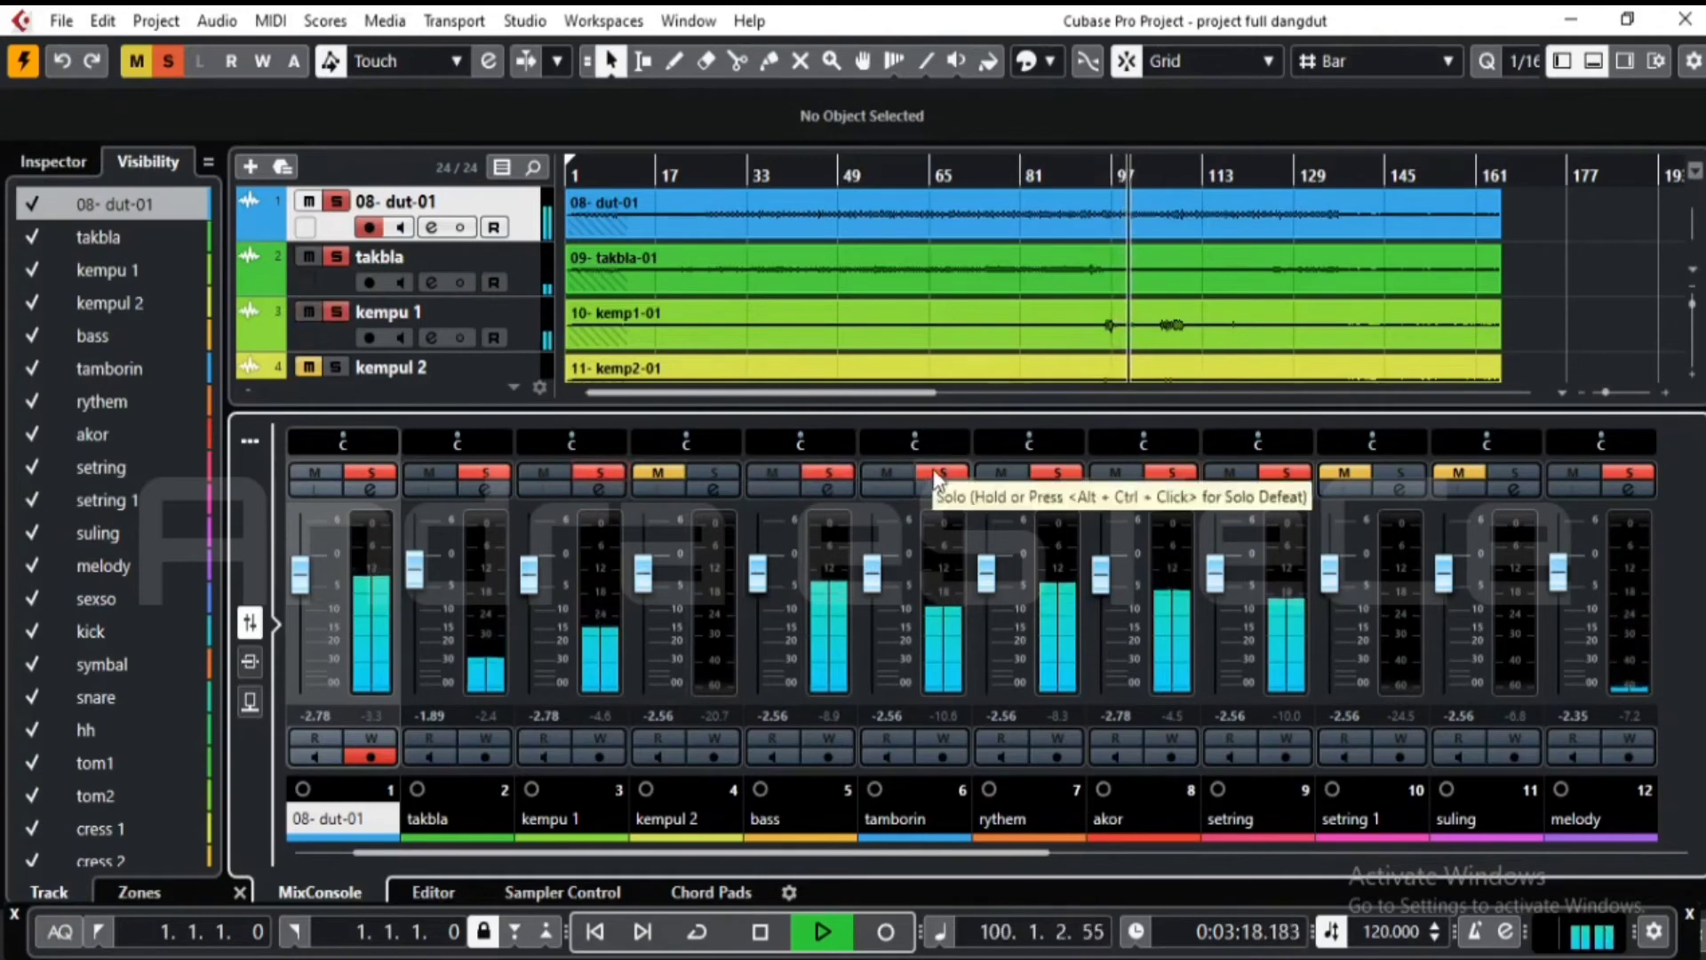
# - Remove rythem, akor, setring and melody from the soloed group and solo the vox channel
pyautogui.click(1058, 473)
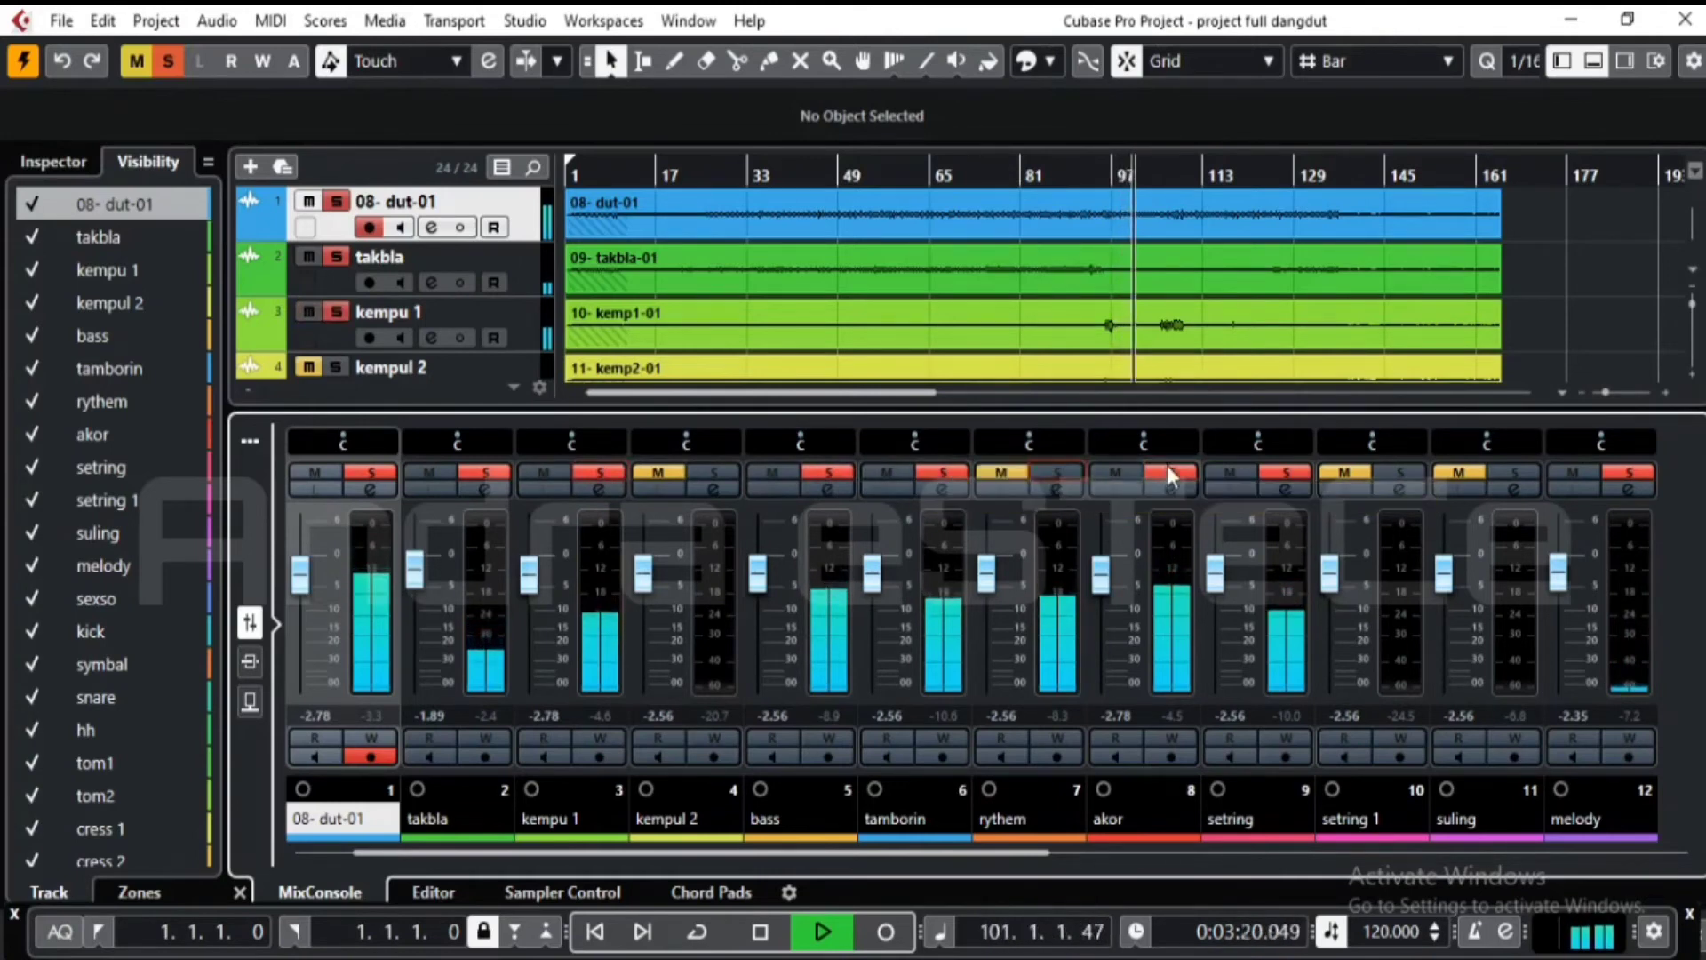
pyautogui.click(1171, 472)
pyautogui.click(1292, 468)
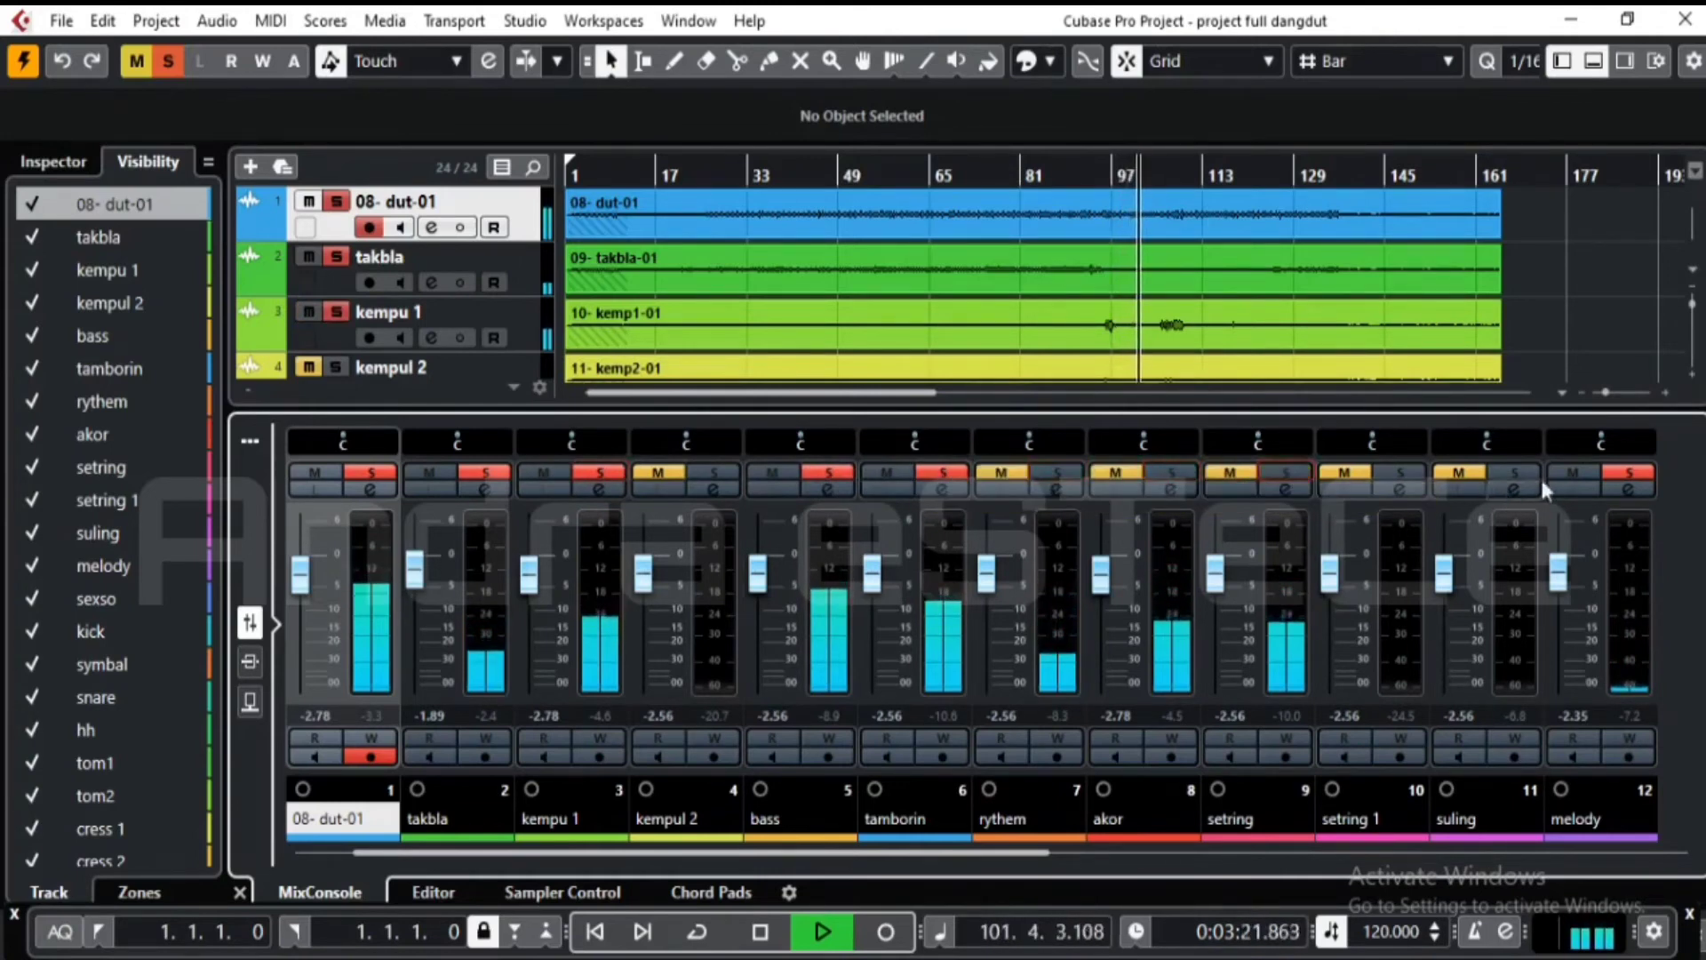
pyautogui.click(1626, 468)
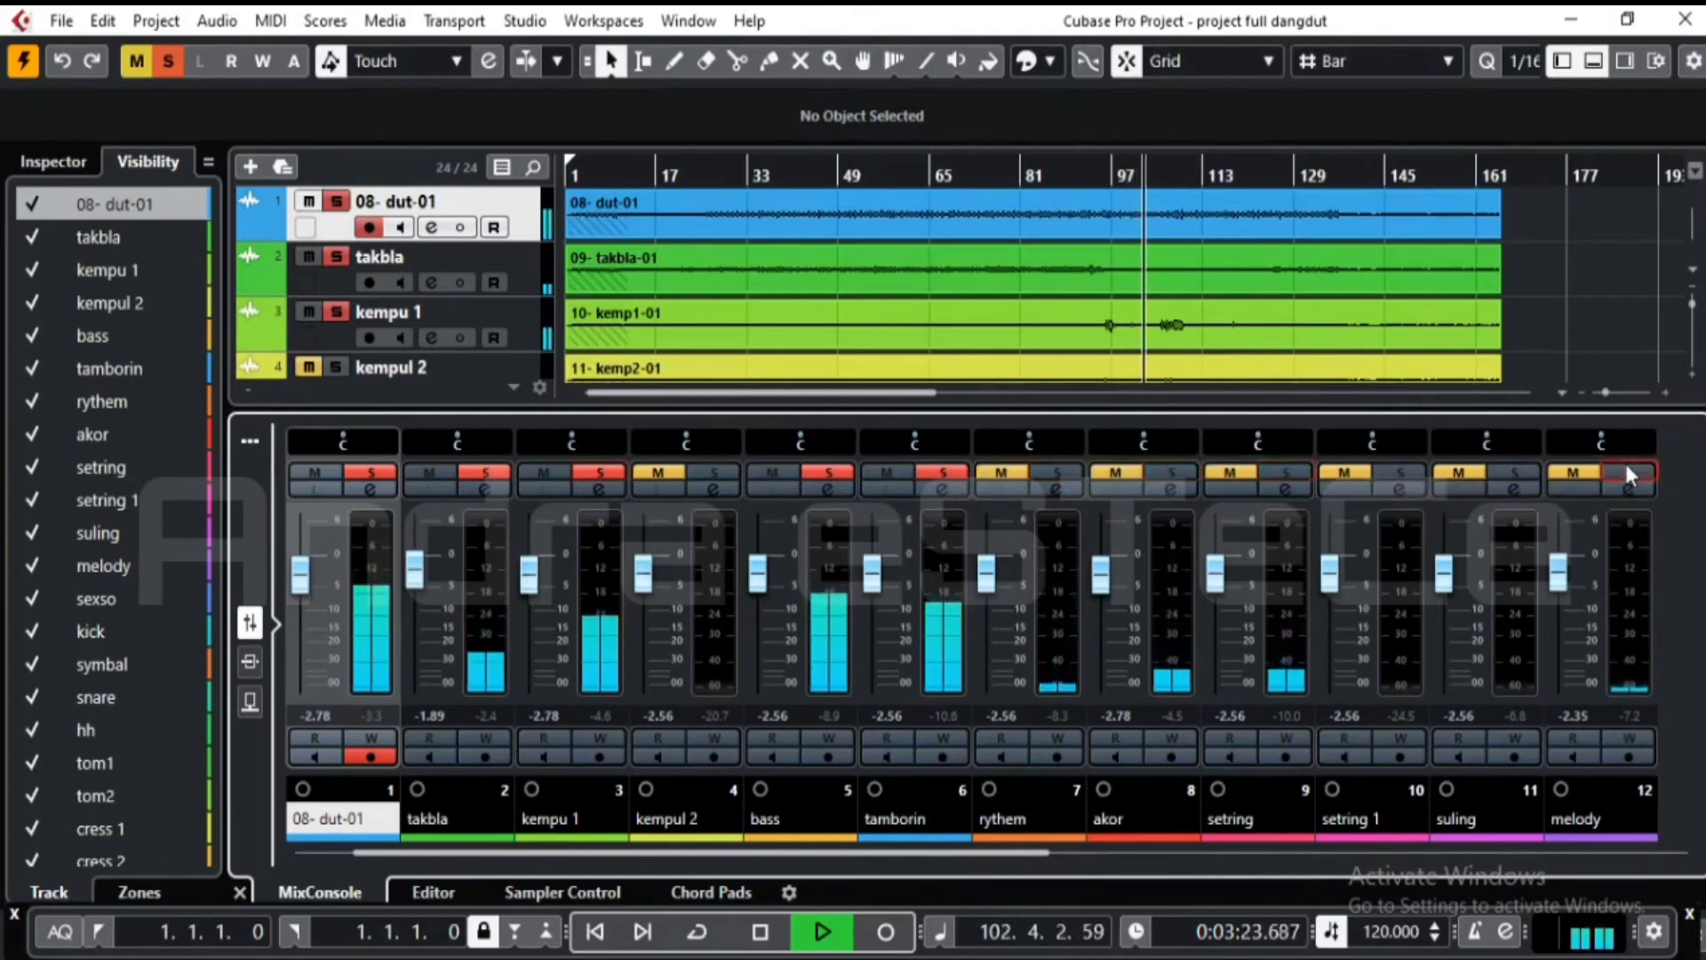
pyautogui.click(1605, 851)
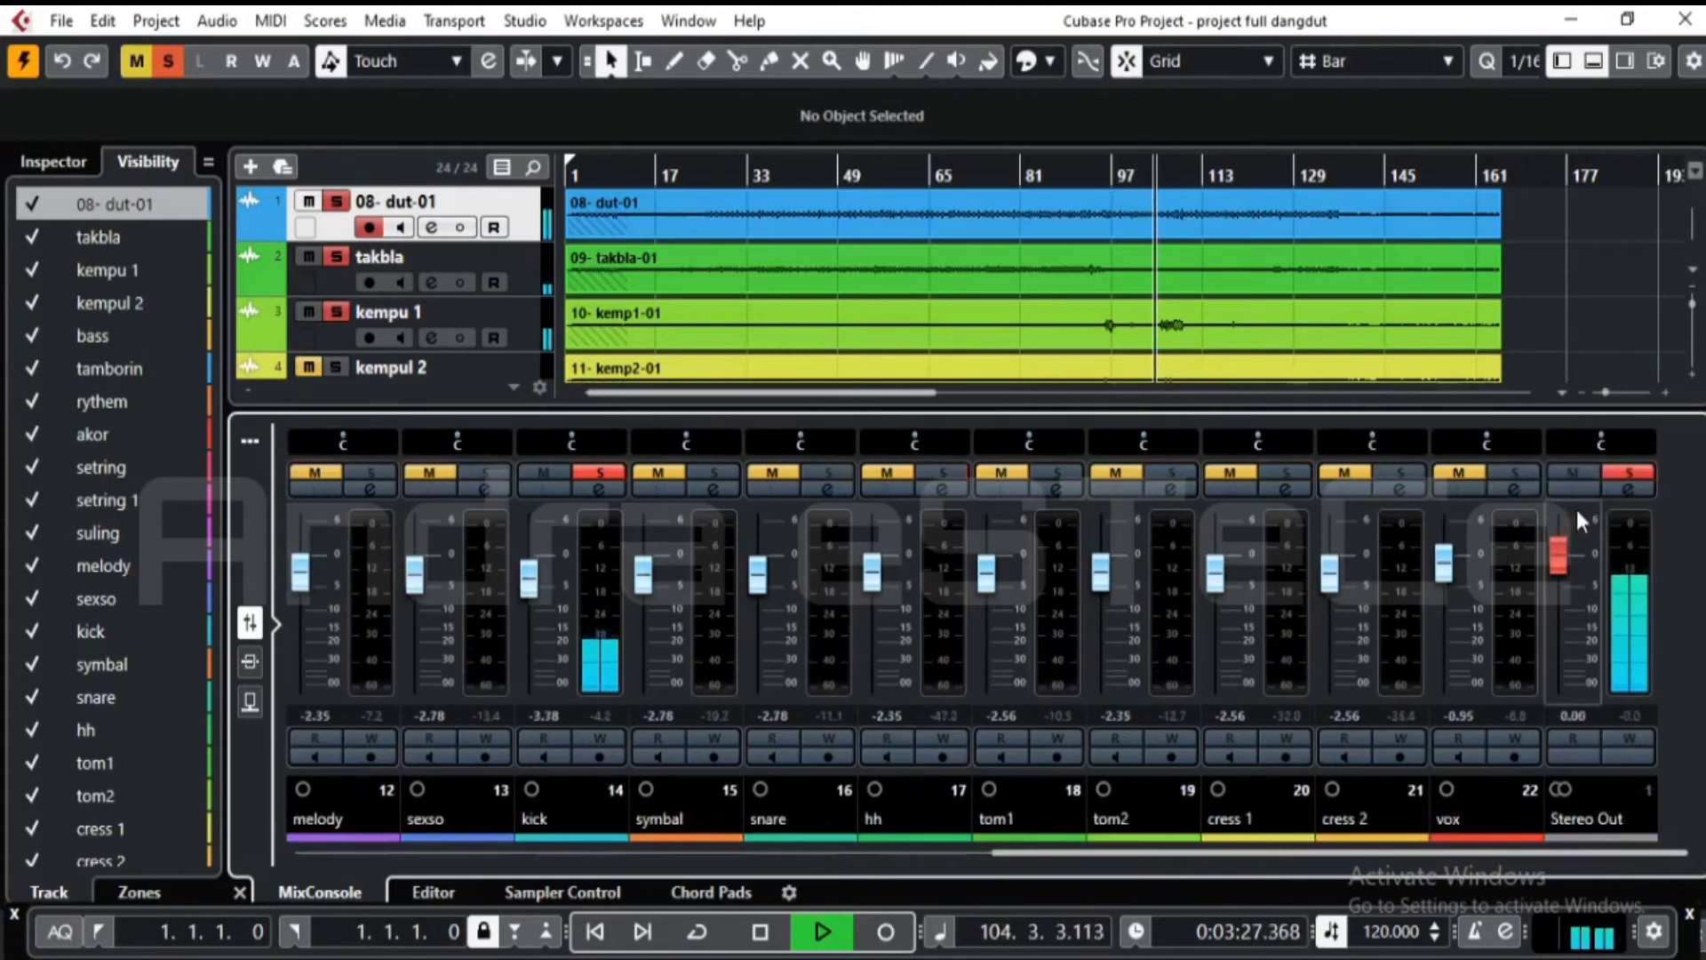
pyautogui.click(1502, 467)
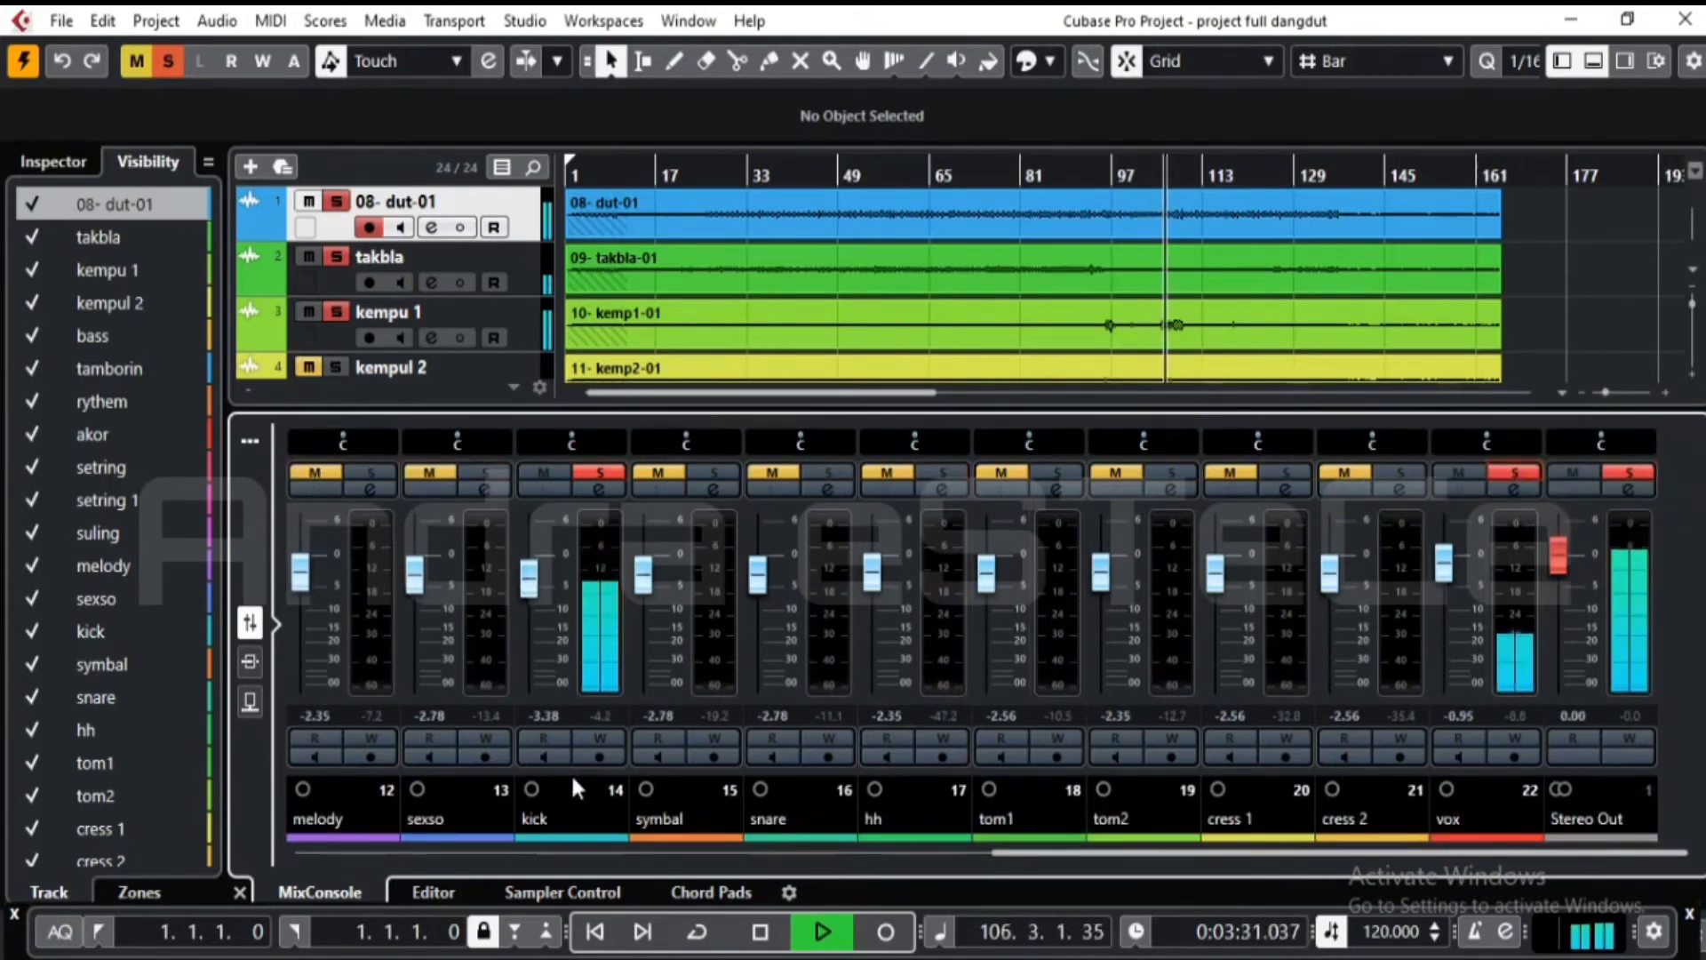
# - Compare the mix without bass by unsoloing it, solo akor again, and bring bass back into the soloed group
pyautogui.click(369, 851)
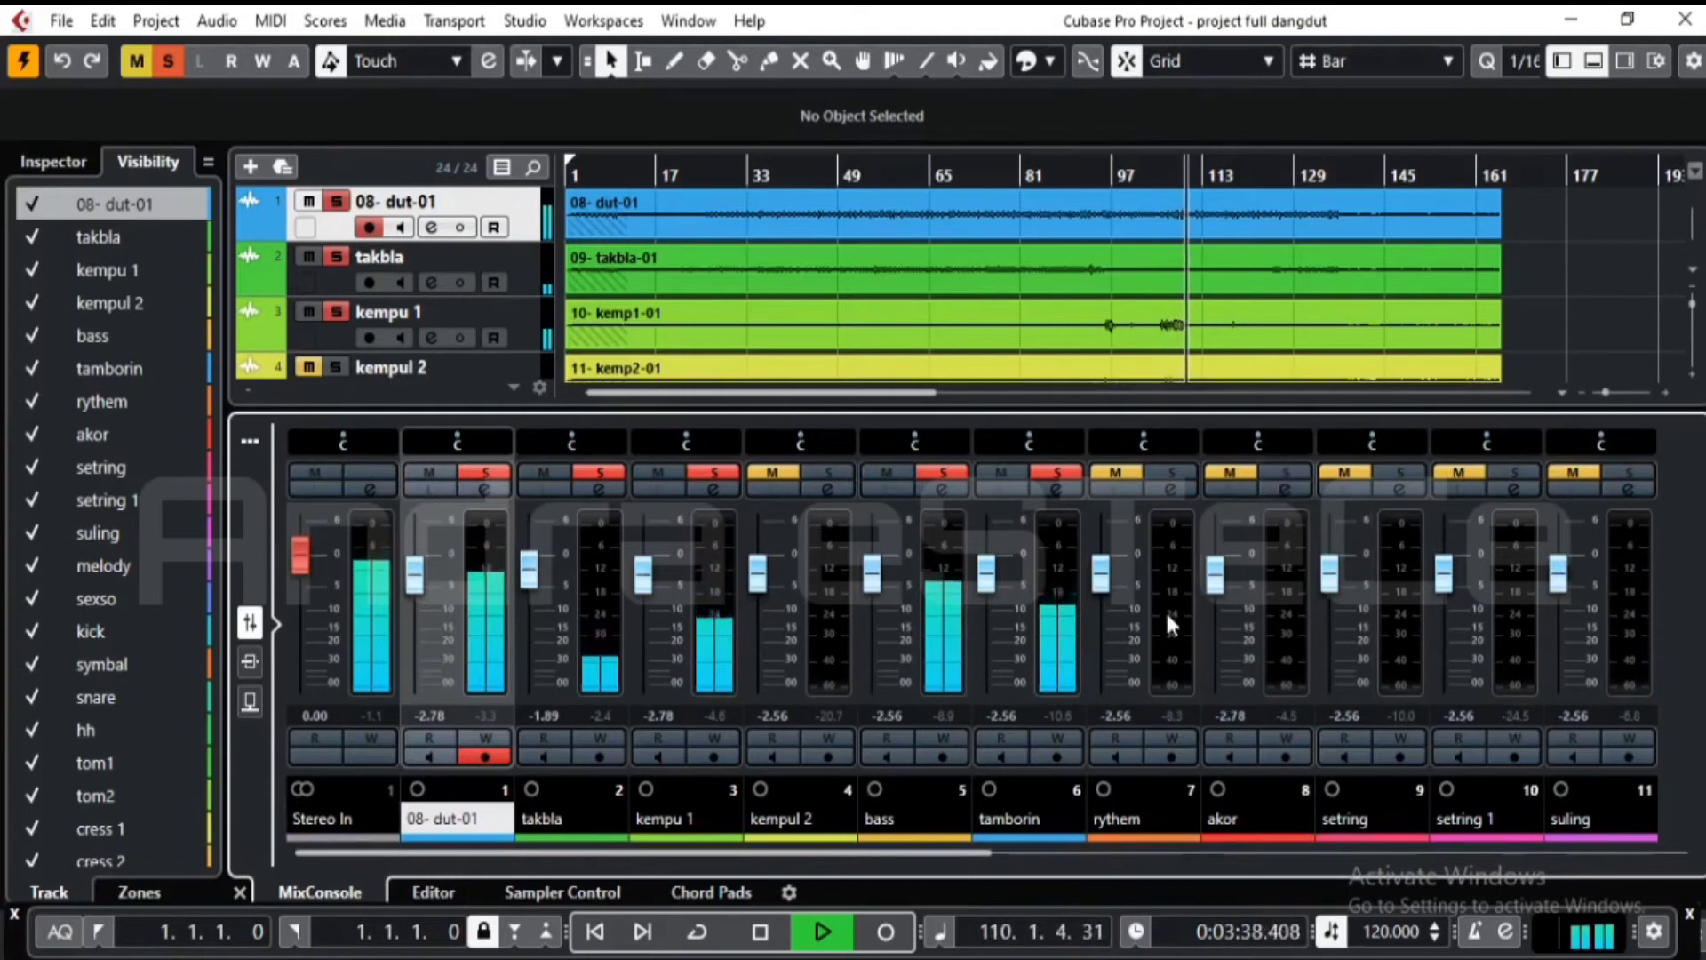
pyautogui.click(943, 472)
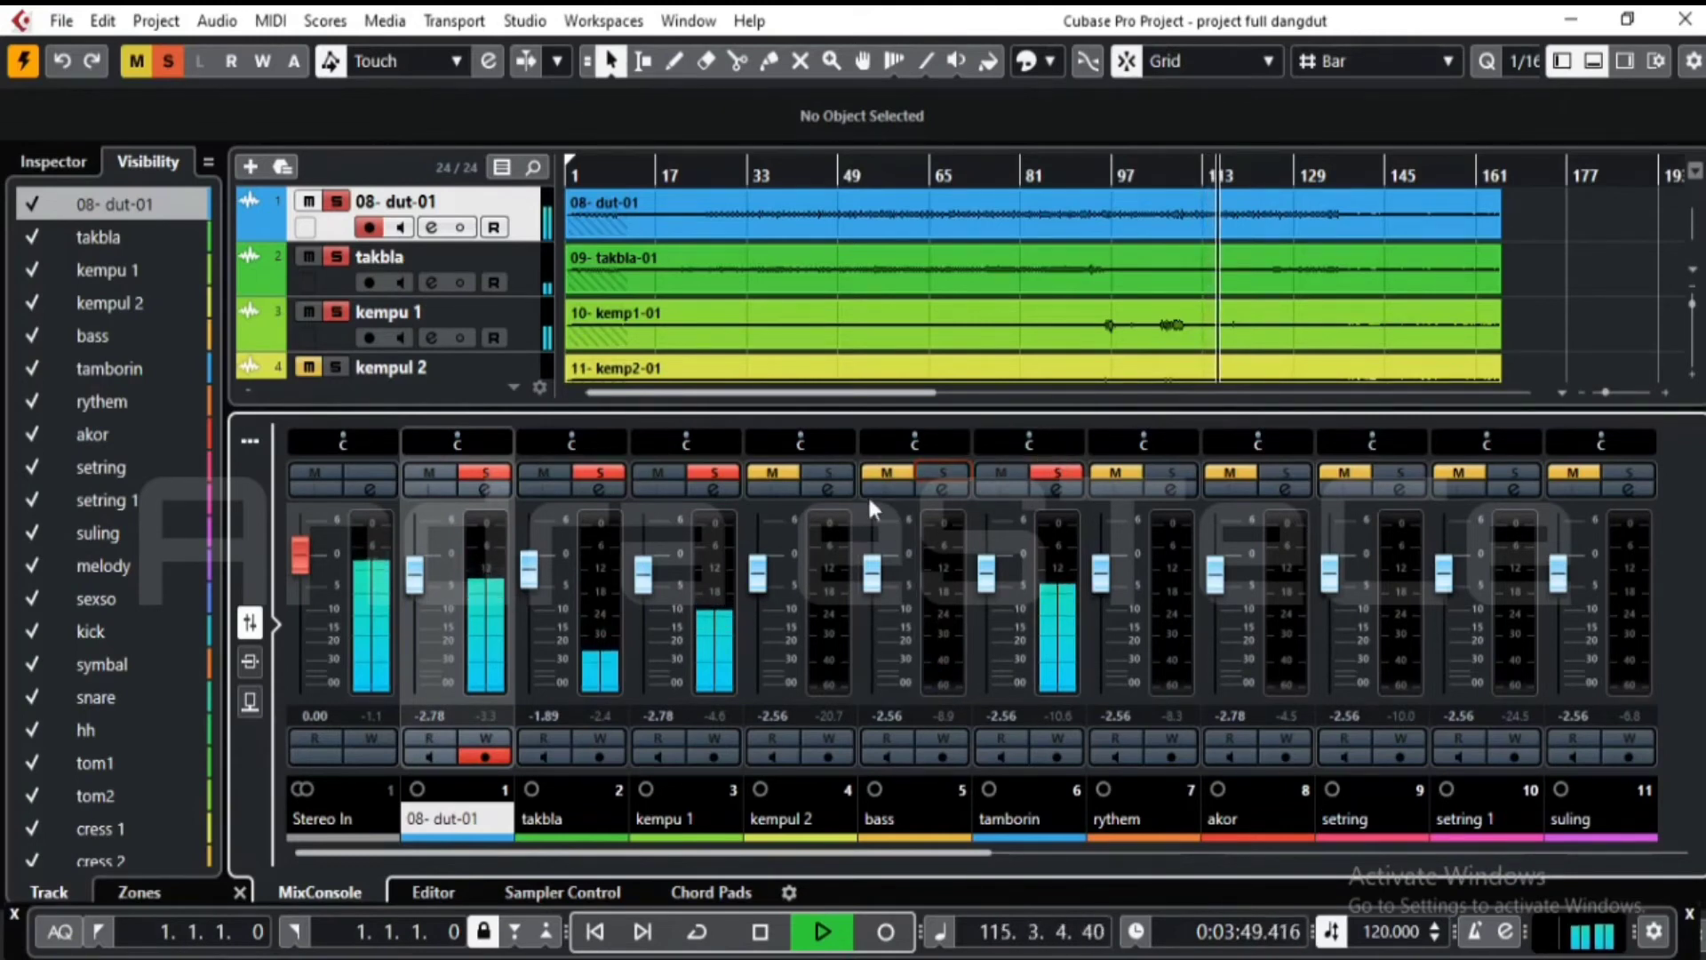
pyautogui.click(1288, 466)
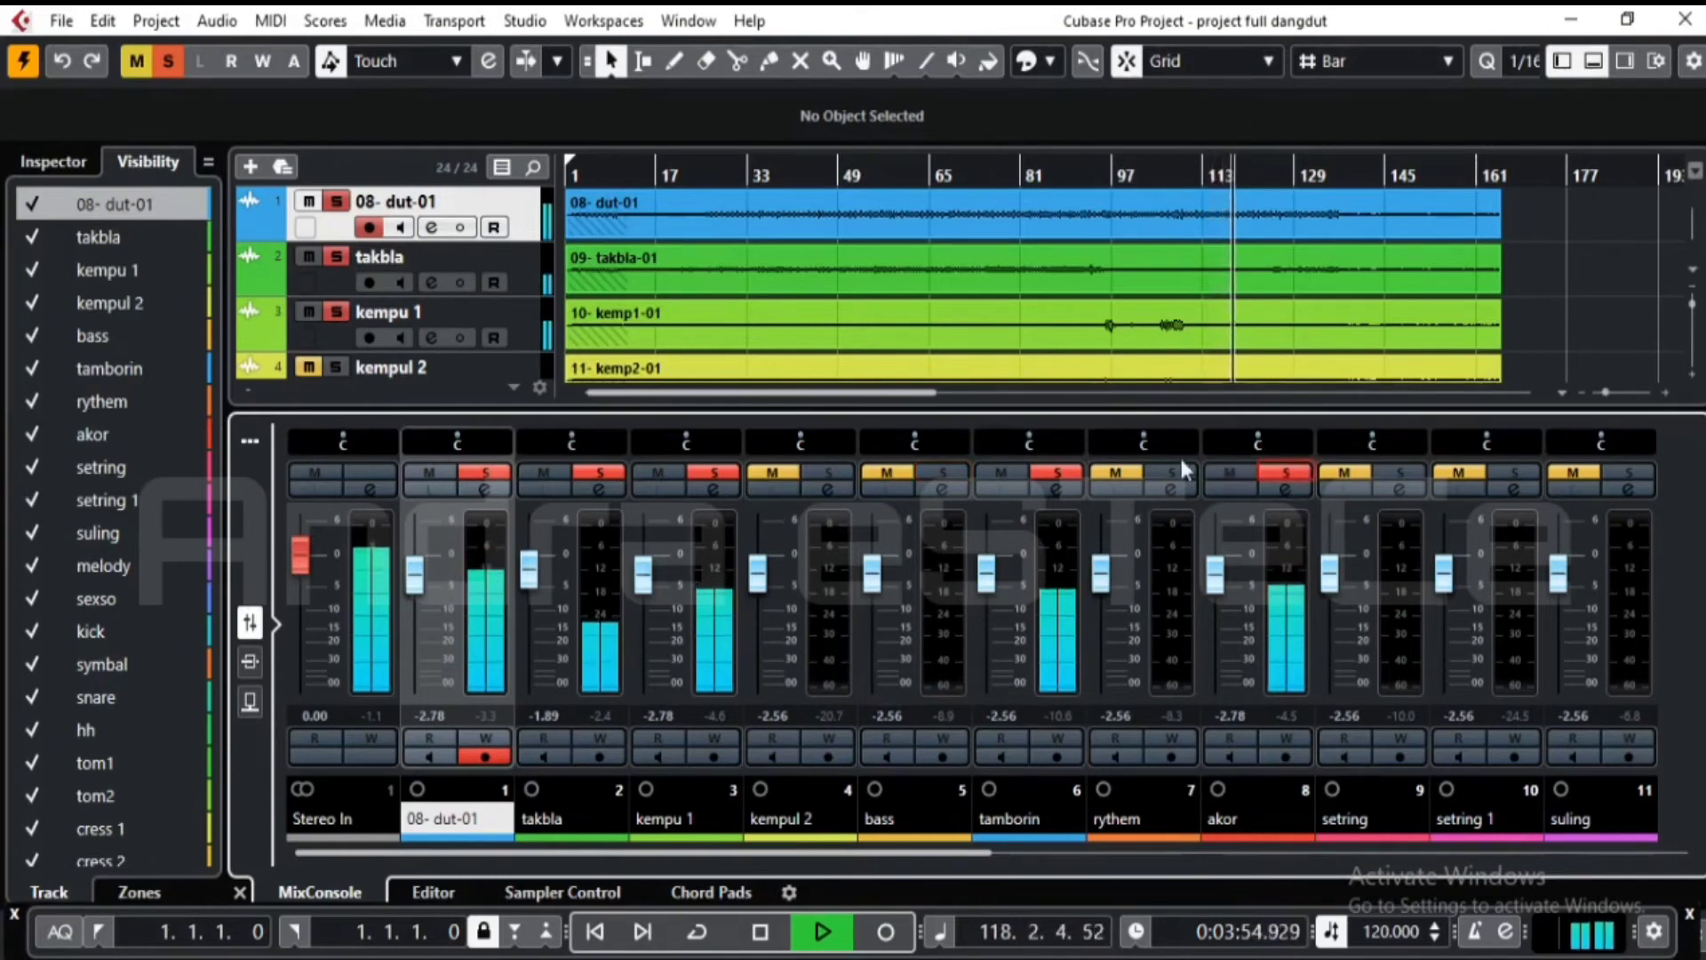
pyautogui.click(947, 474)
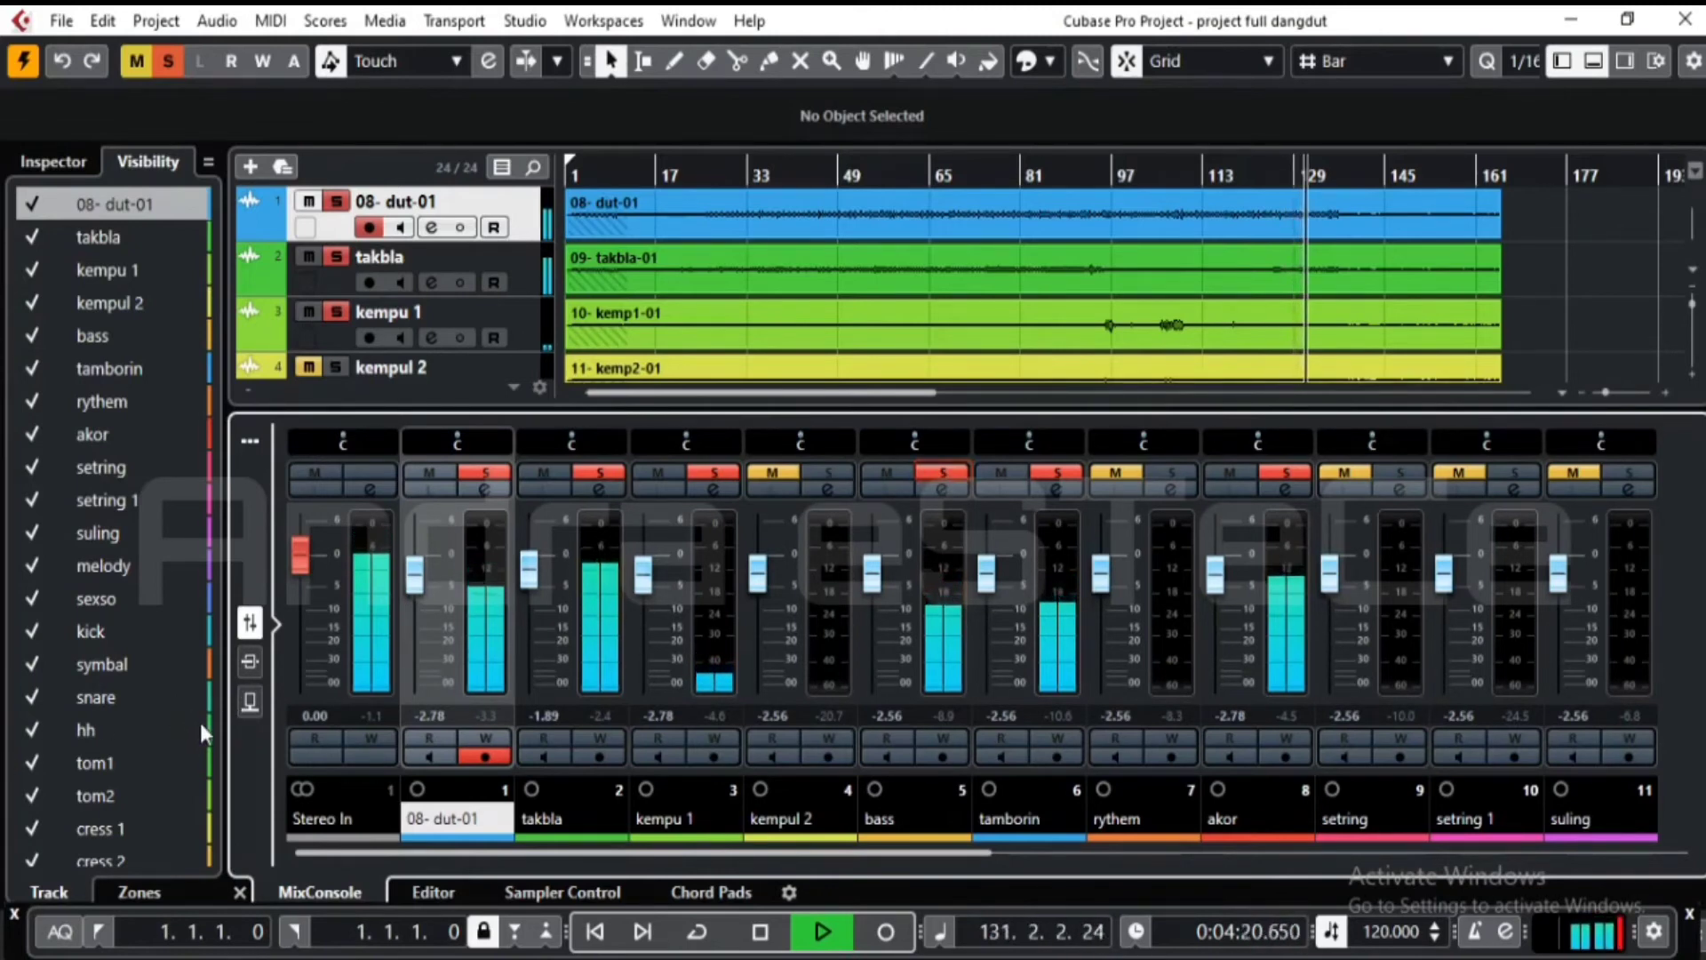
# - Select the vox channel and take it out of the soloed group
pyautogui.click(217, 738)
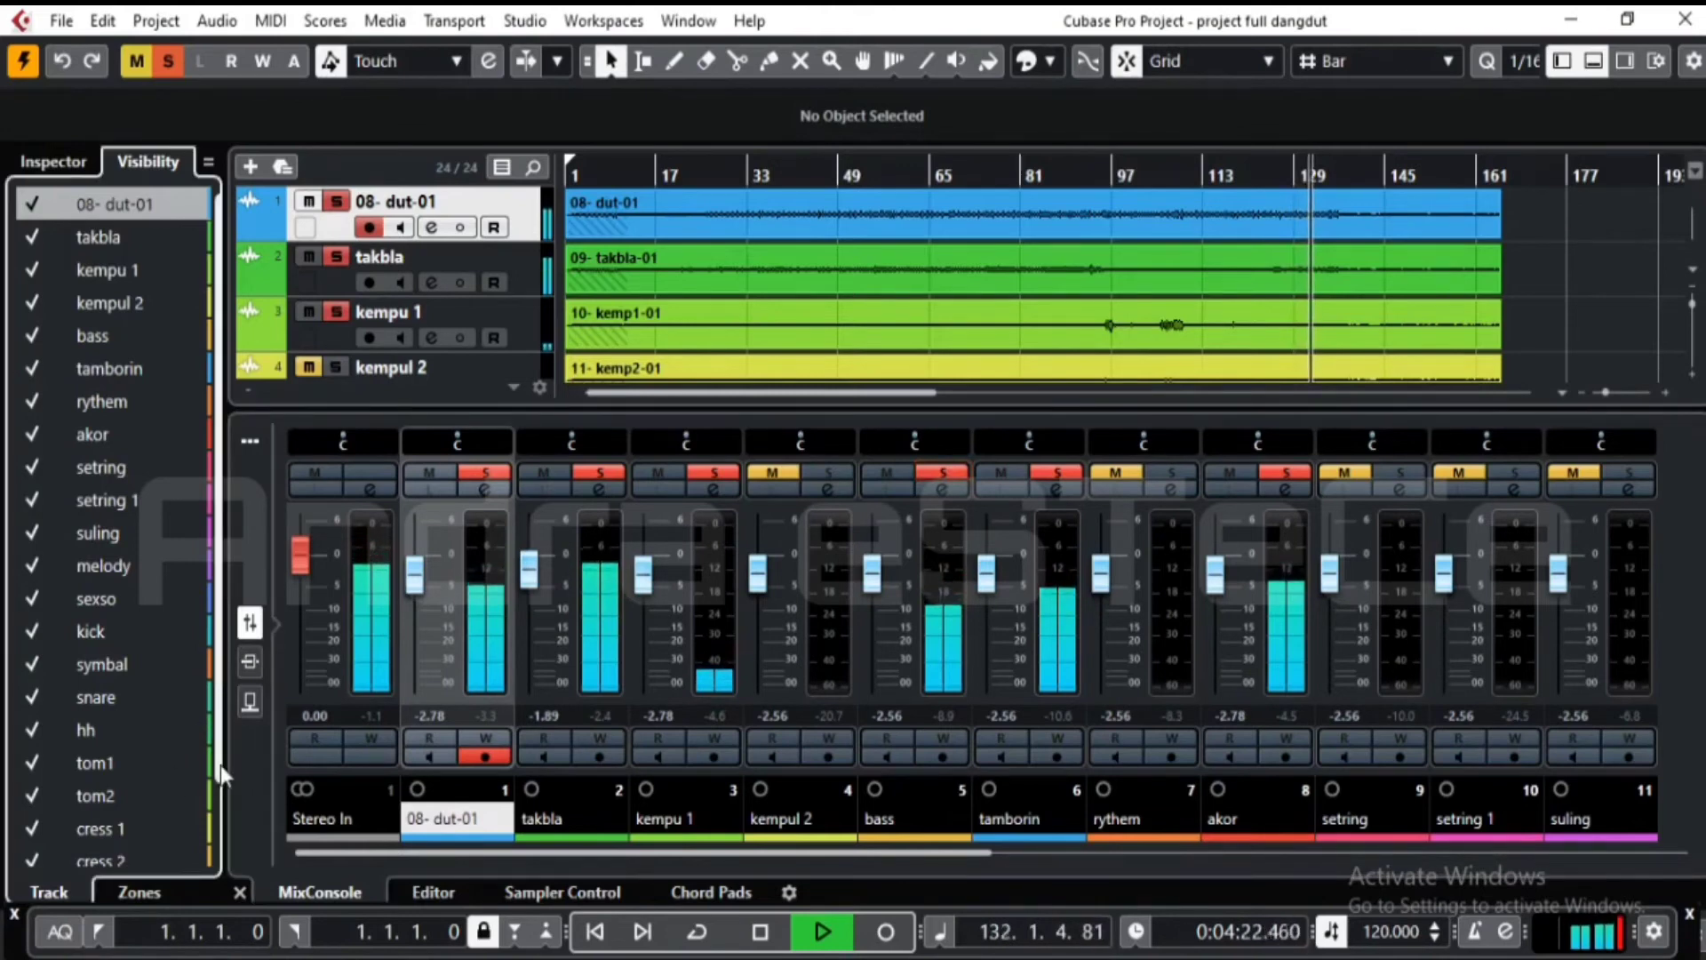
pyautogui.scroll(-3, 215, 808)
pyautogui.click(103, 787)
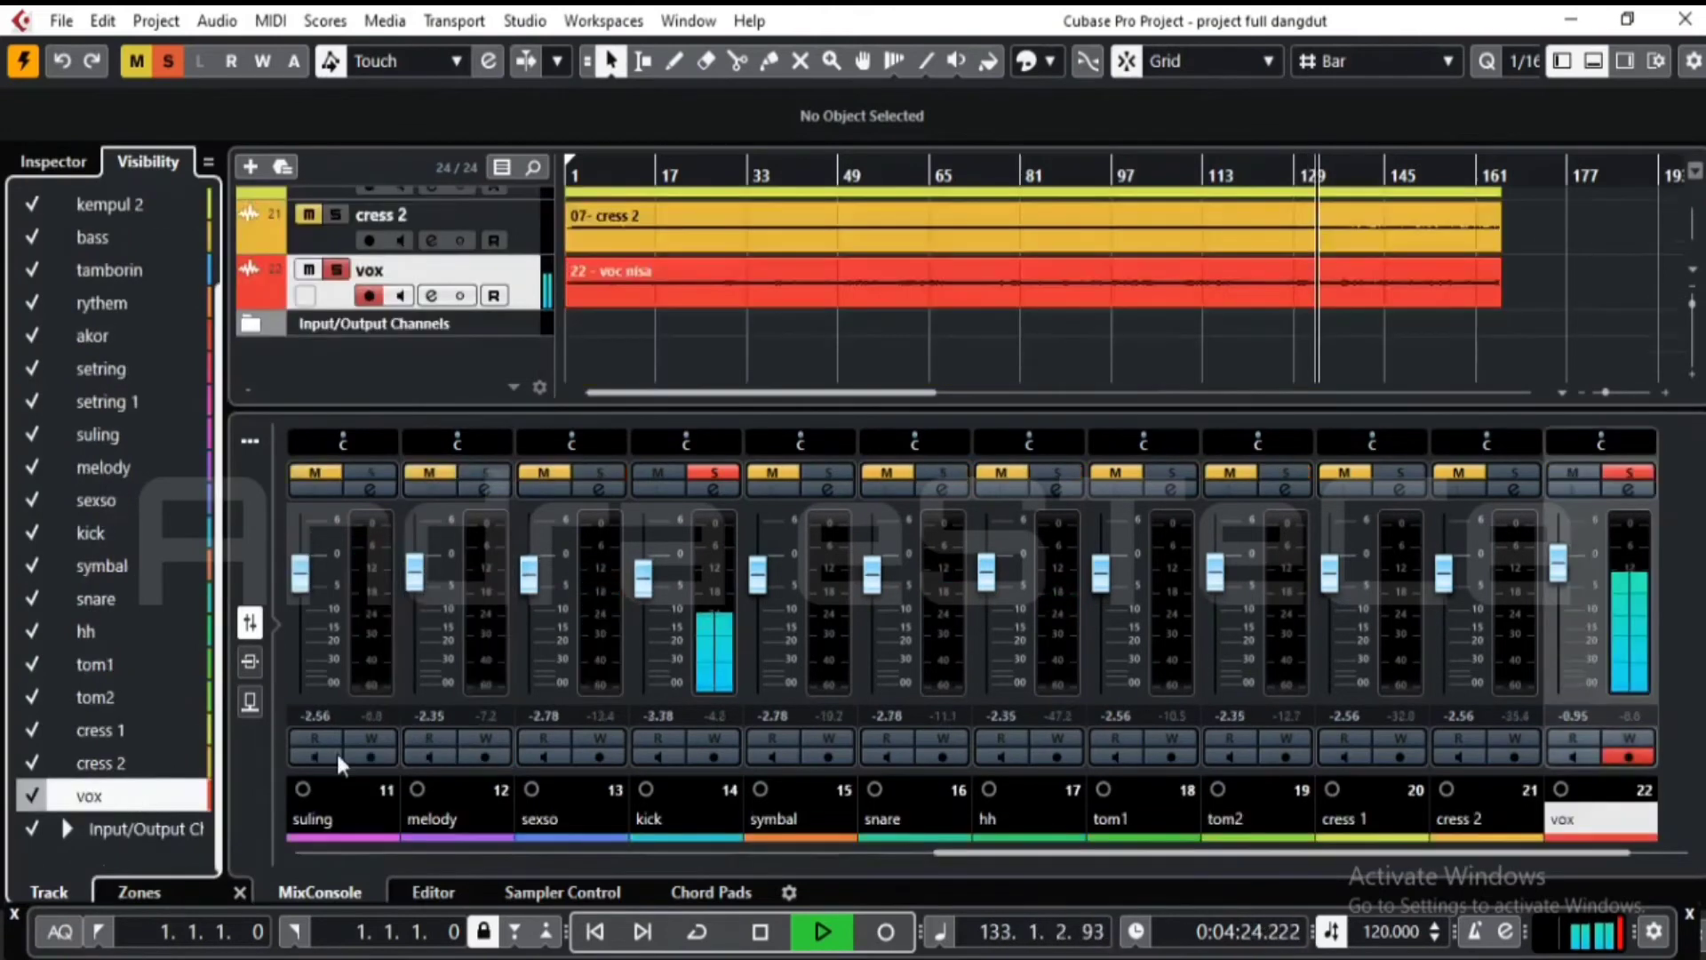
pyautogui.click(1628, 470)
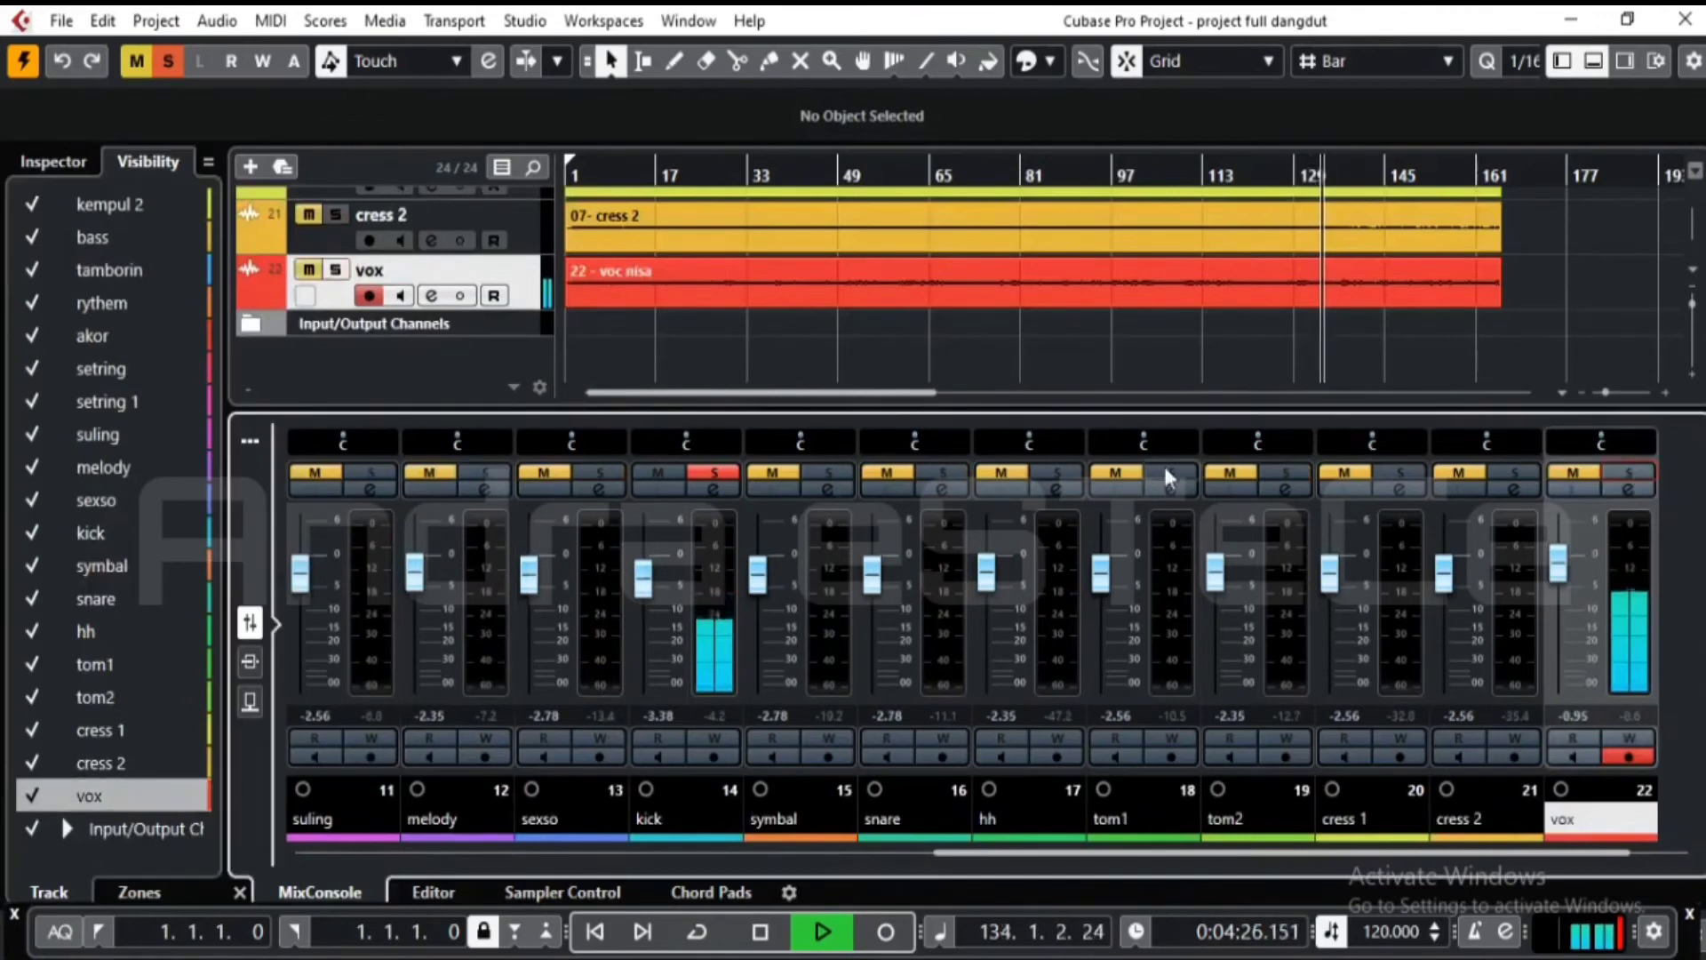
# - Select kempul 2, restart playback from about bar 17, and add suling, sexso and symbal to the soloed channels
pyautogui.click(105, 206)
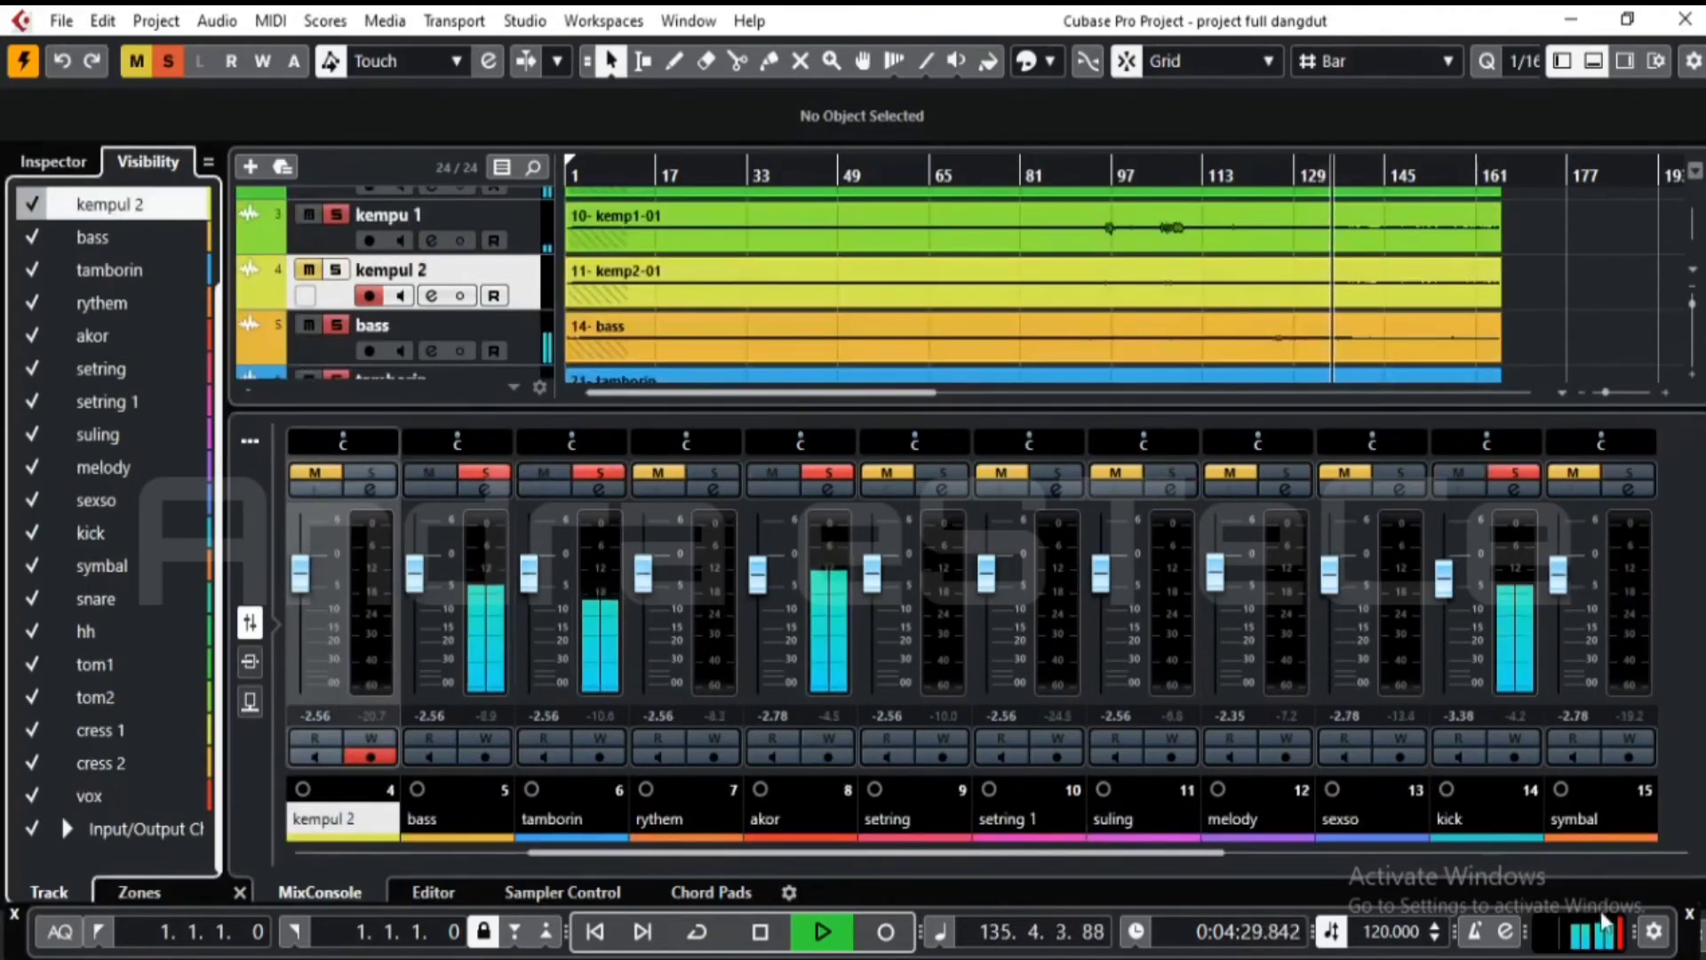
pyautogui.press('space')
pyautogui.press('space')
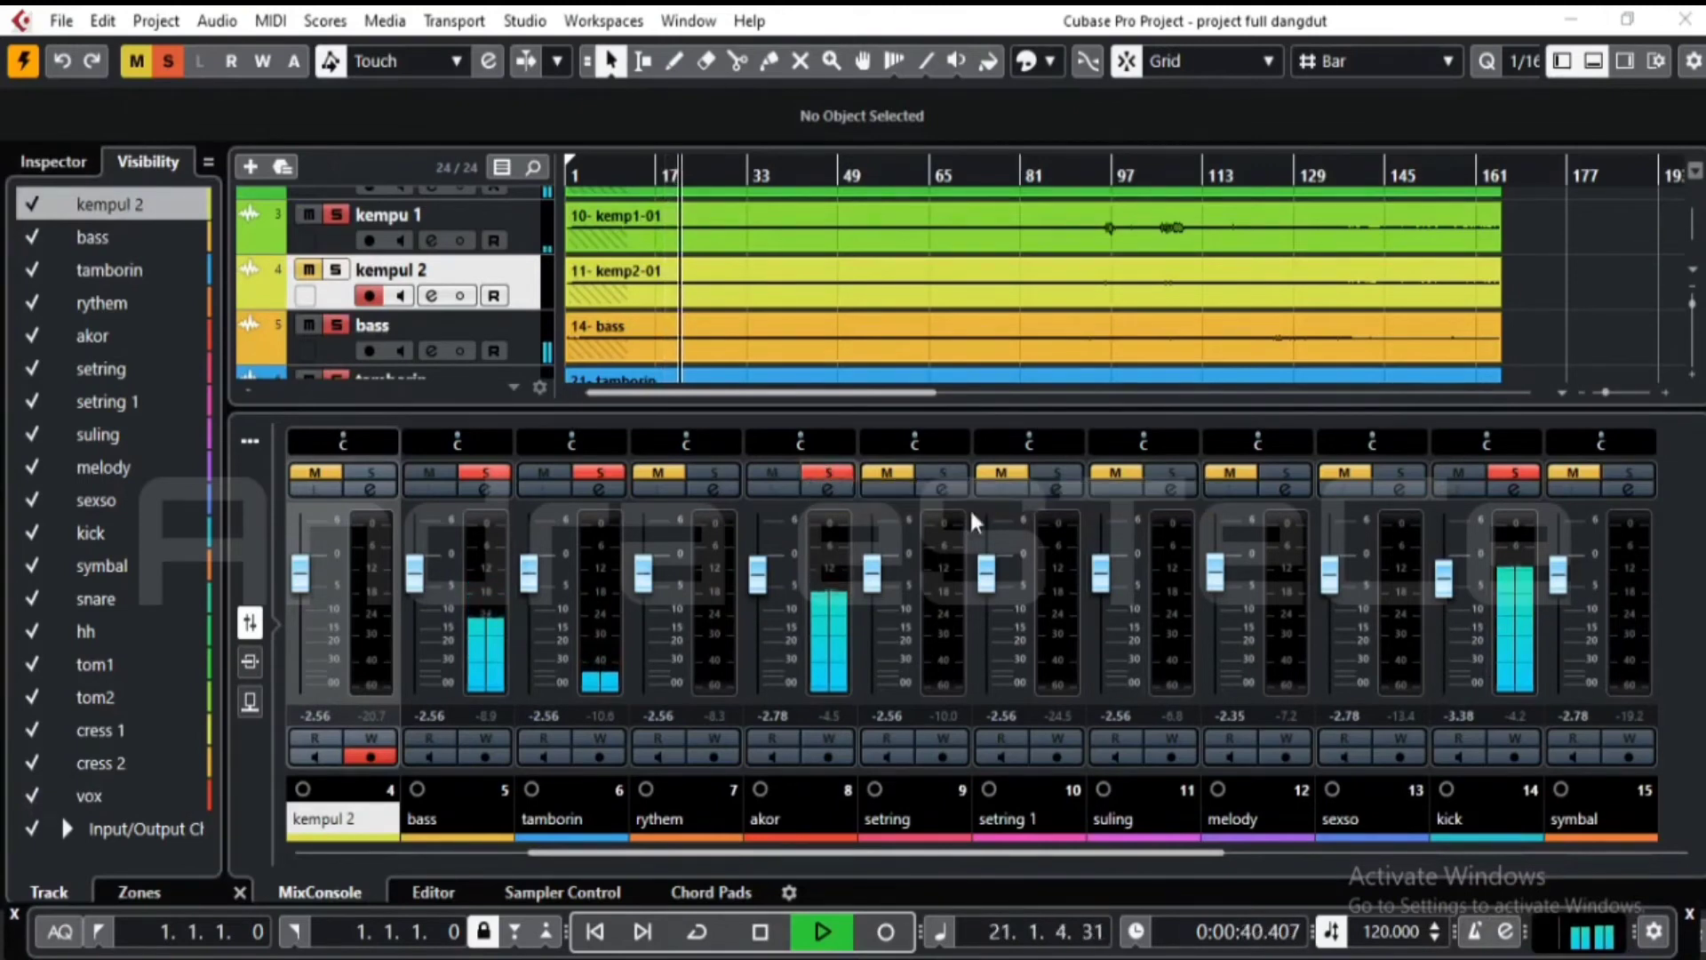
pyautogui.click(1171, 473)
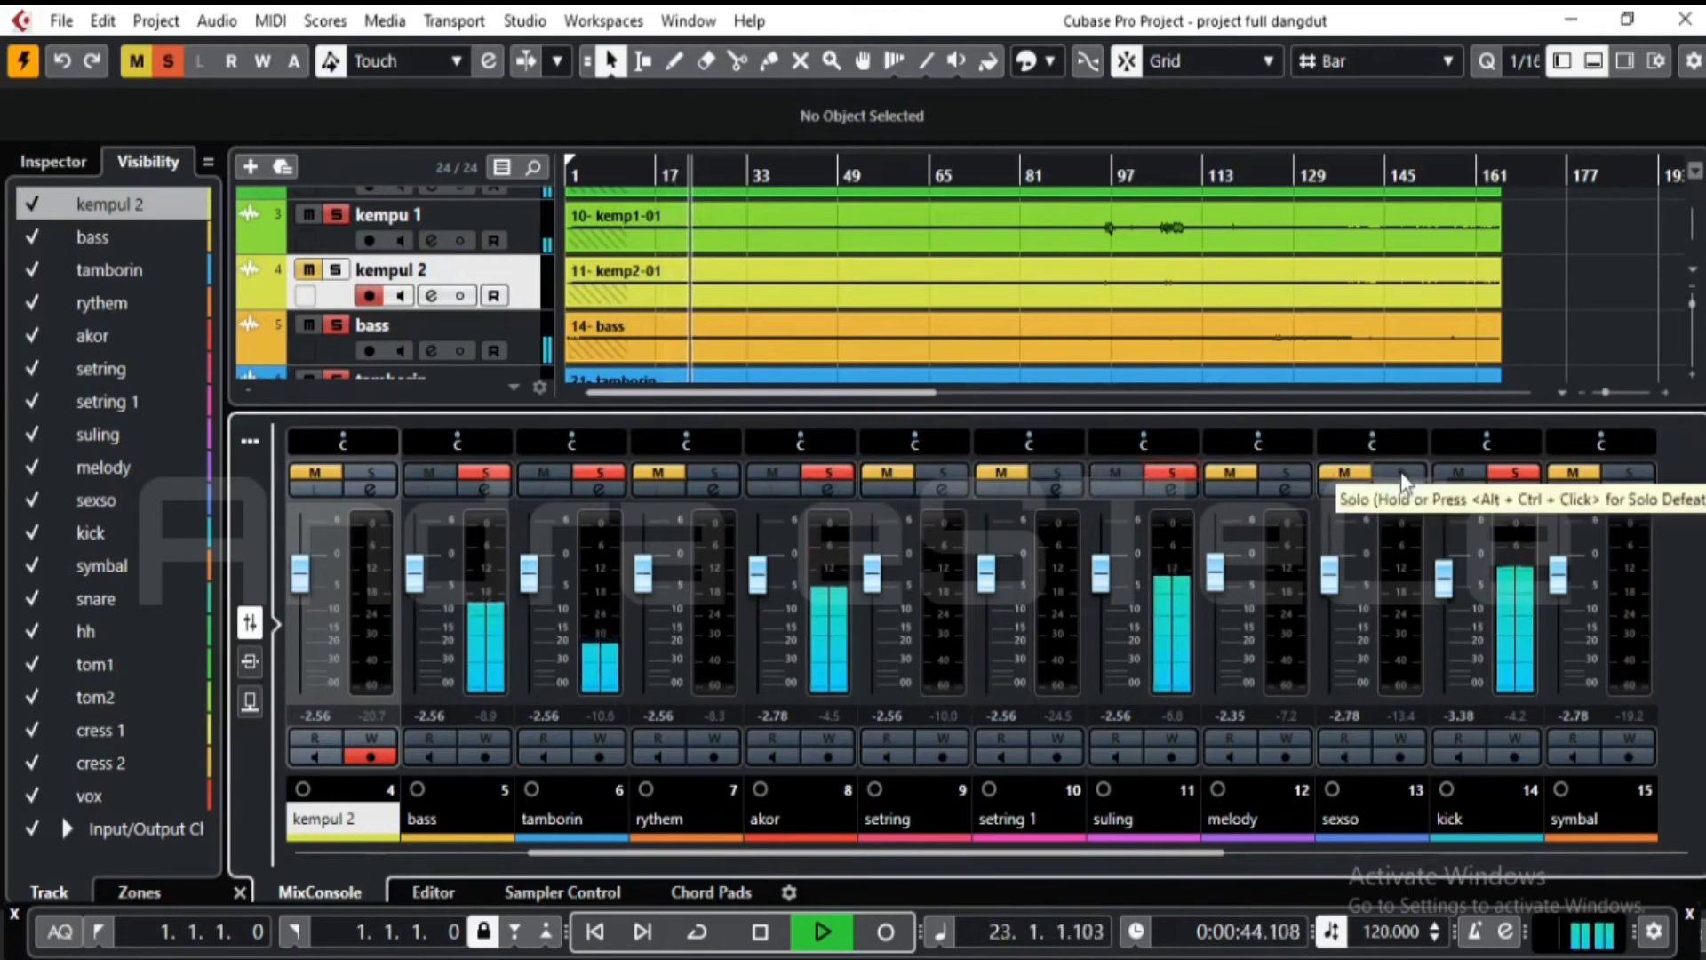
pyautogui.click(1398, 473)
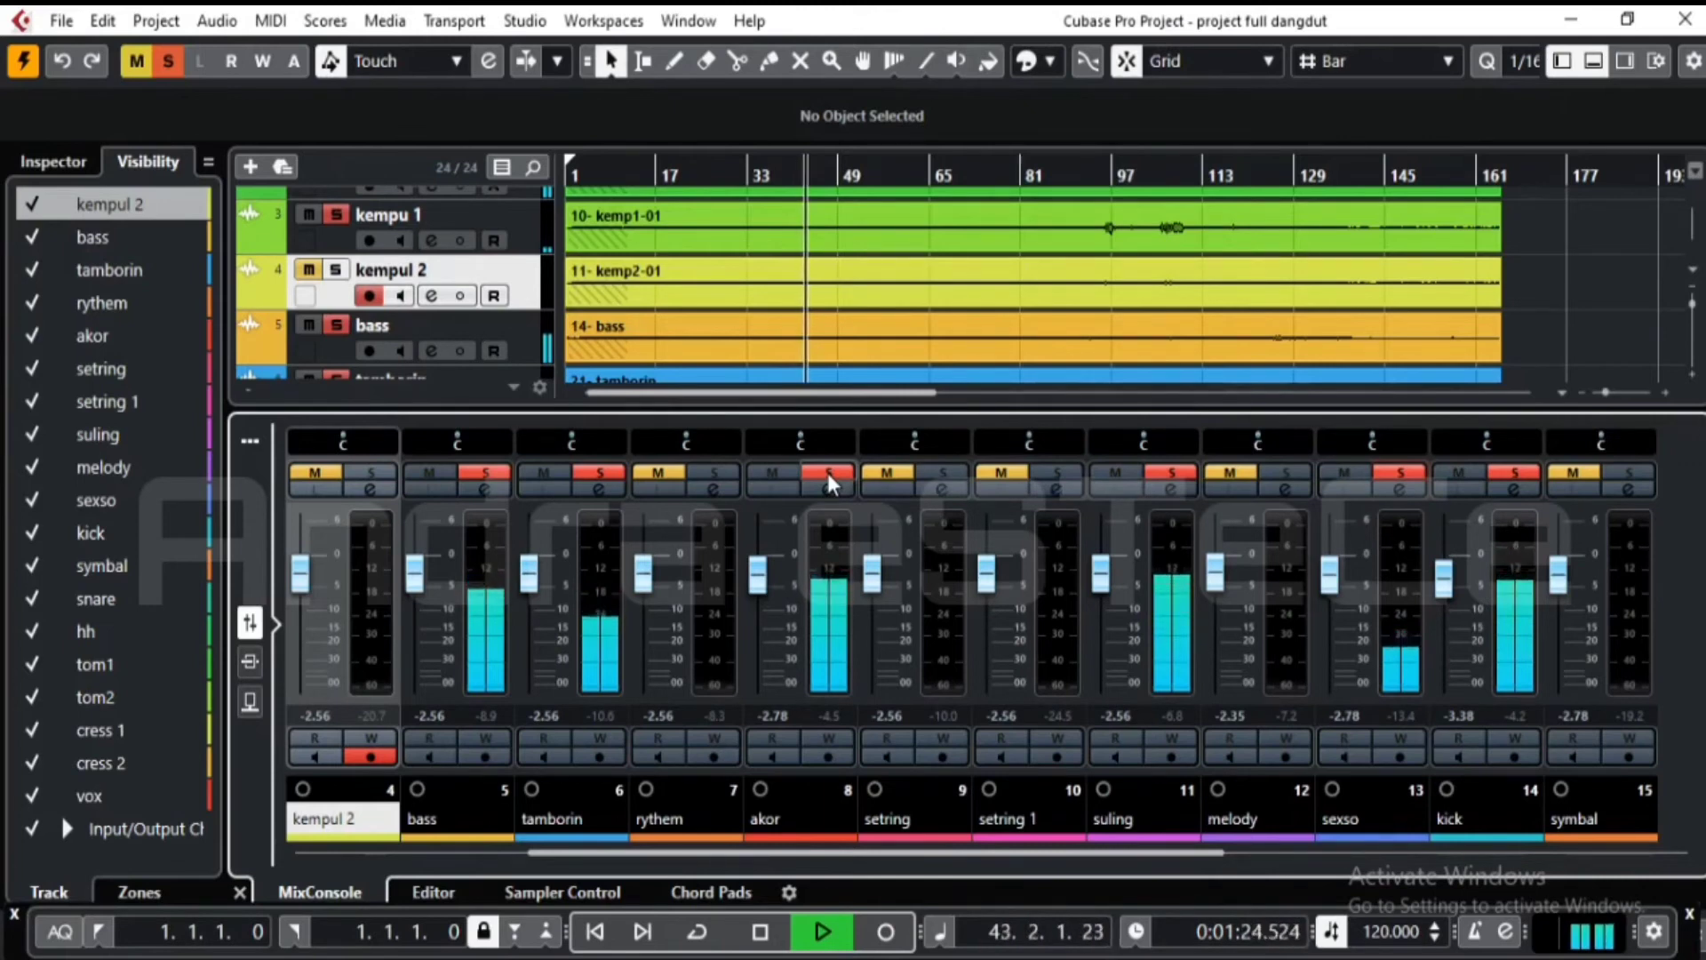
pyautogui.click(1618, 478)
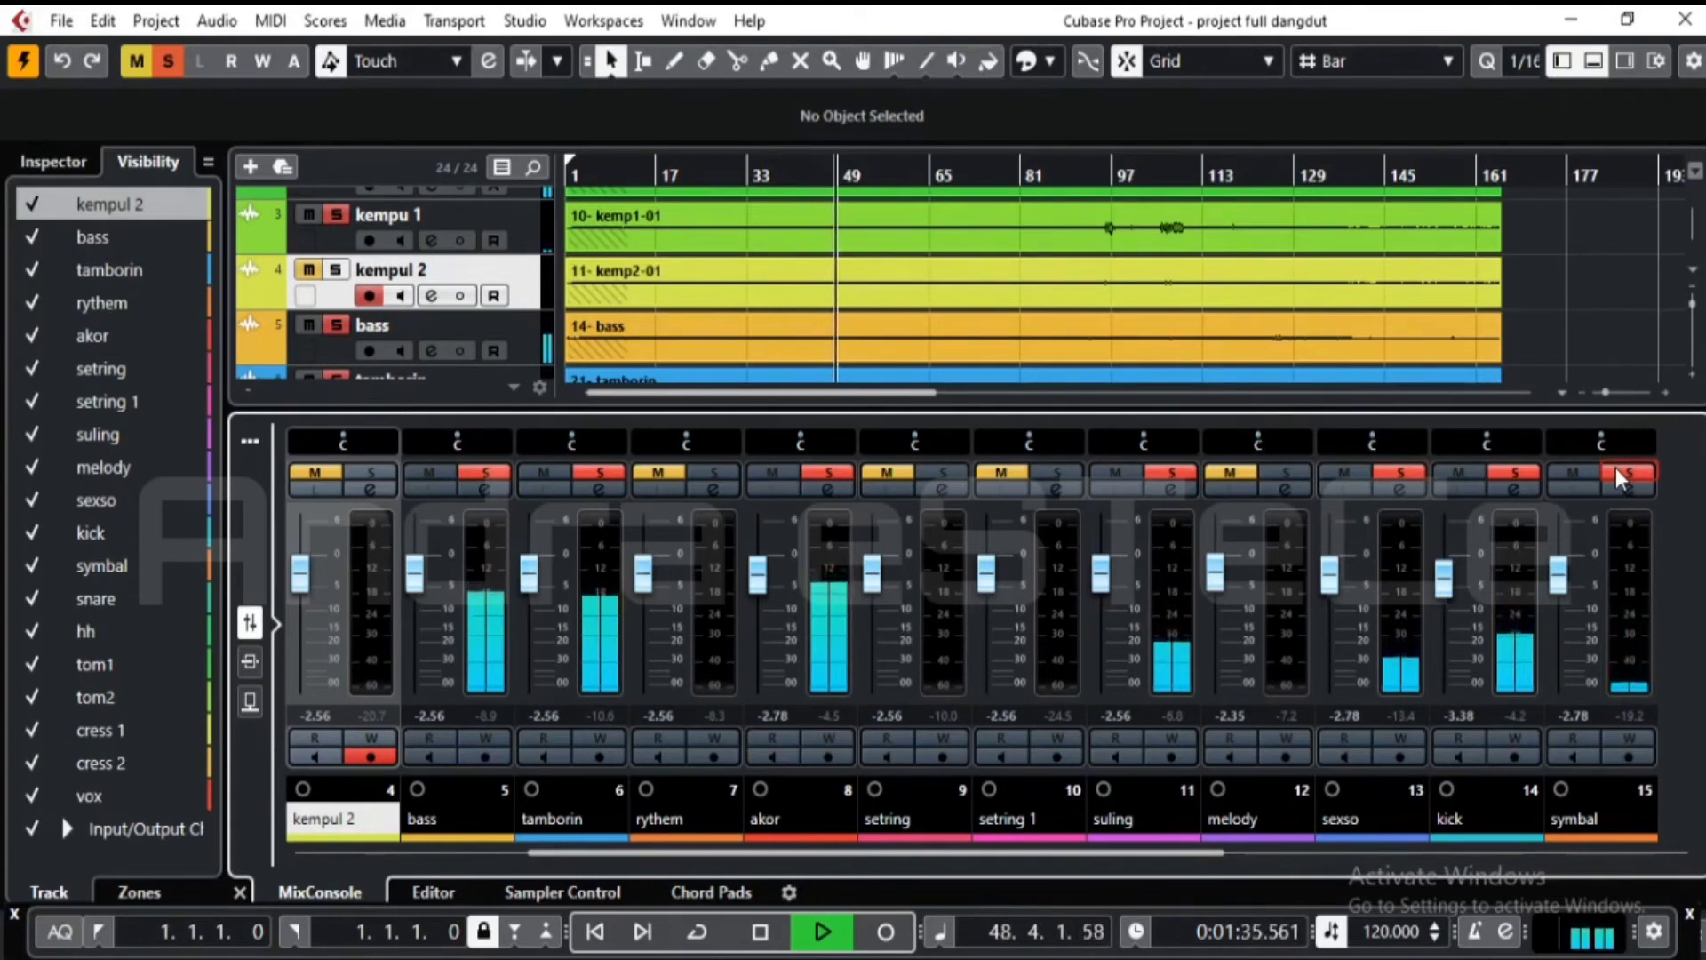
# - Take symbal, 08- dut-01, takbla and kempu 1 out of the soloed group
pyautogui.click(1619, 473)
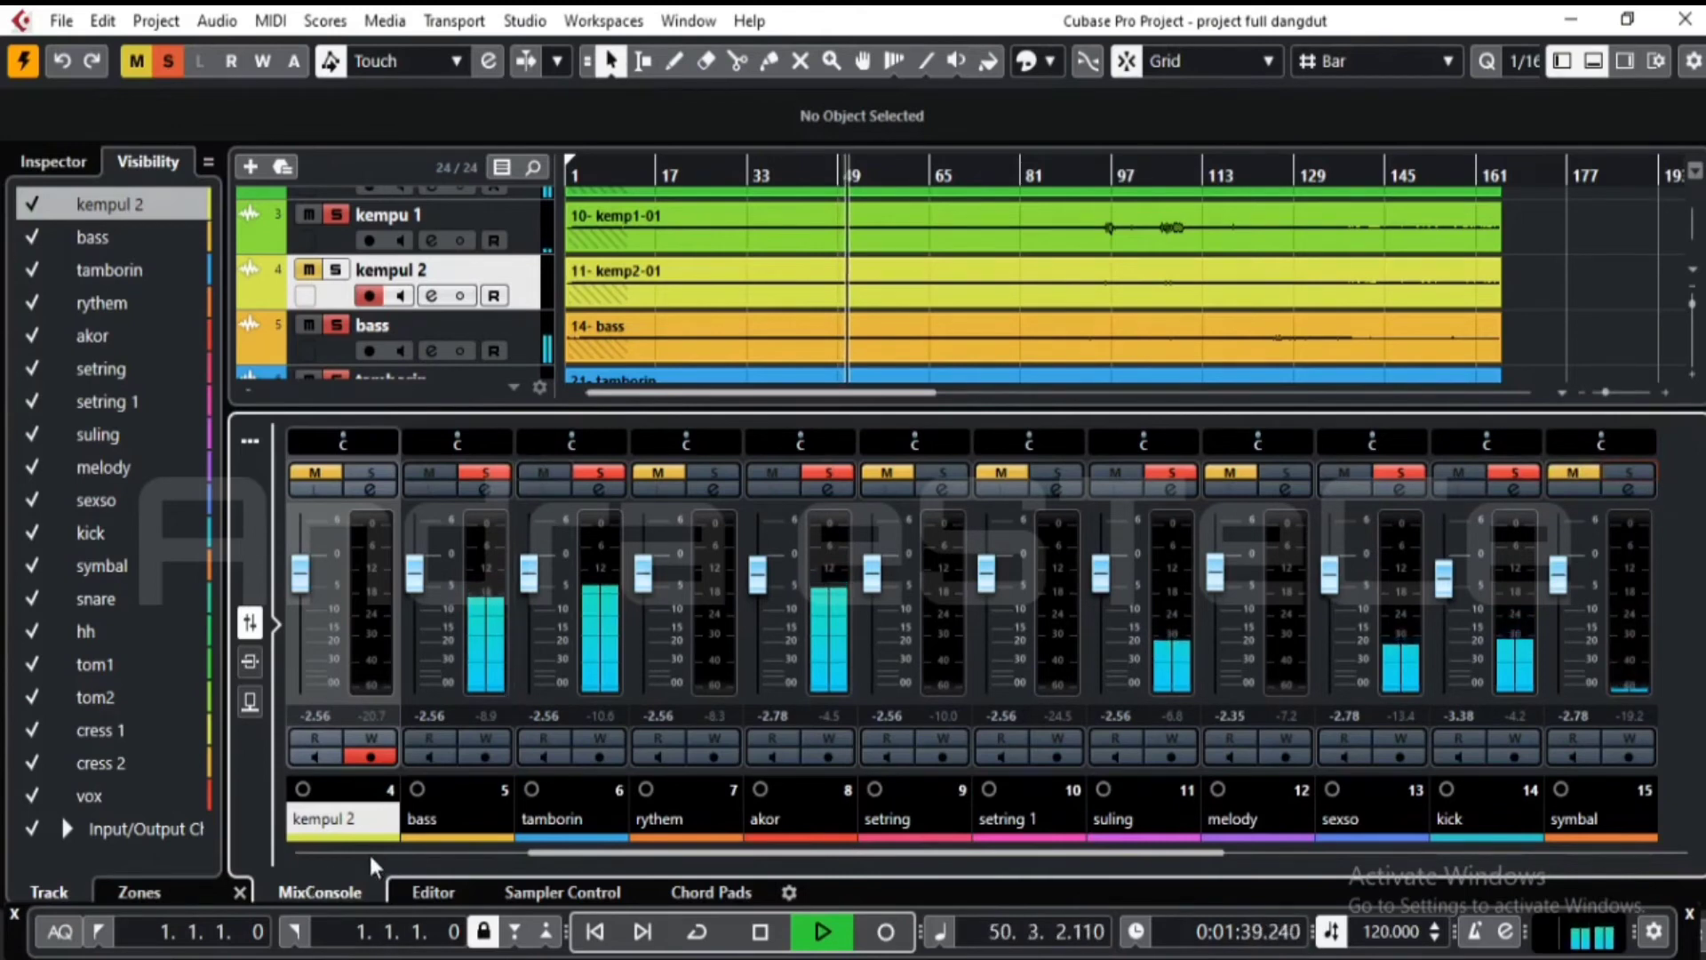
pyautogui.hscroll(-4, 462, 676)
pyautogui.click(492, 473)
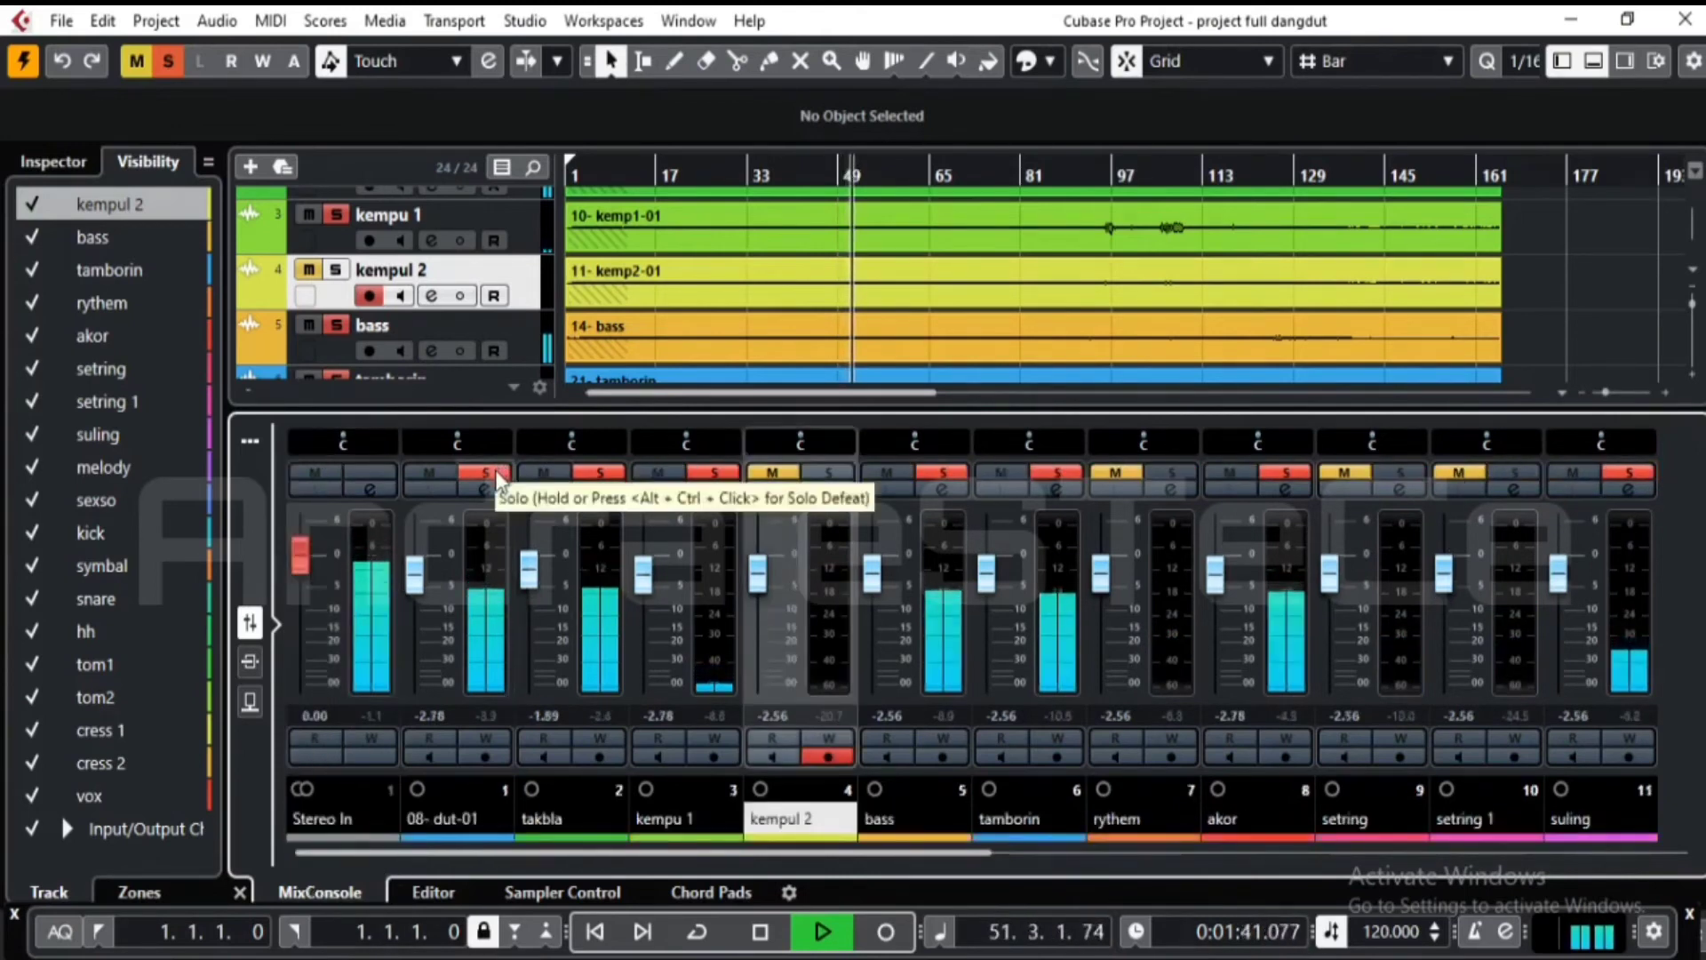
pyautogui.click(588, 474)
pyautogui.click(713, 472)
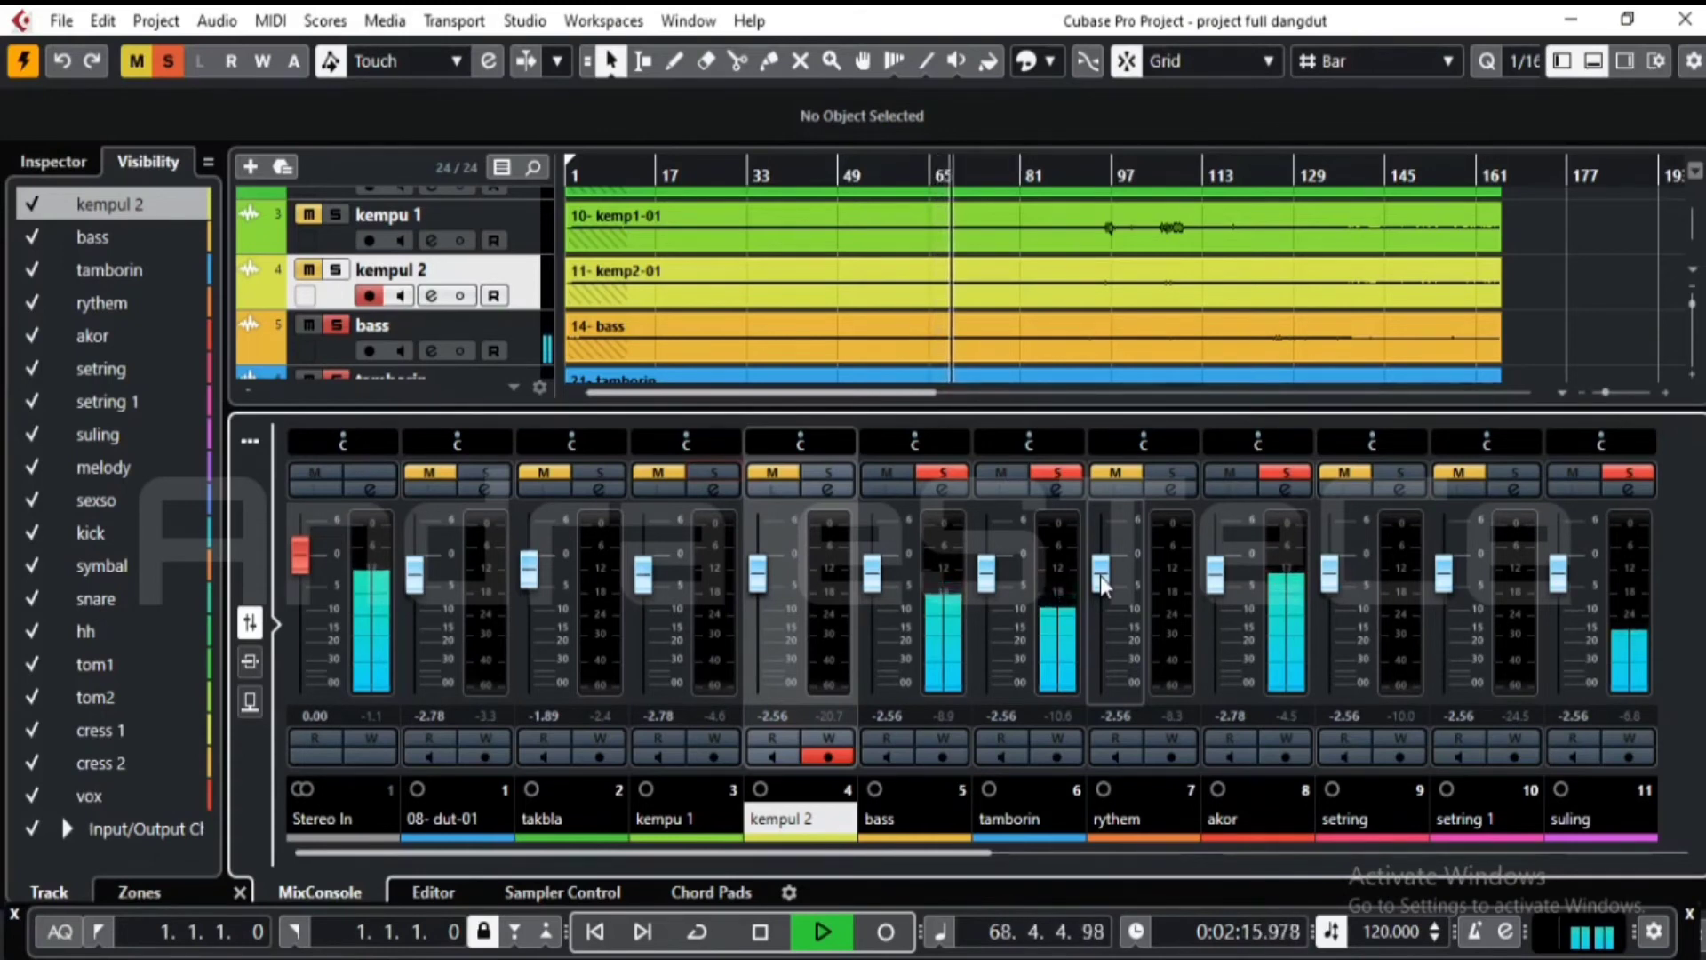
# - Remove bass, tamborin and akor from the soloed channels
pyautogui.click(946, 469)
pyautogui.click(1054, 468)
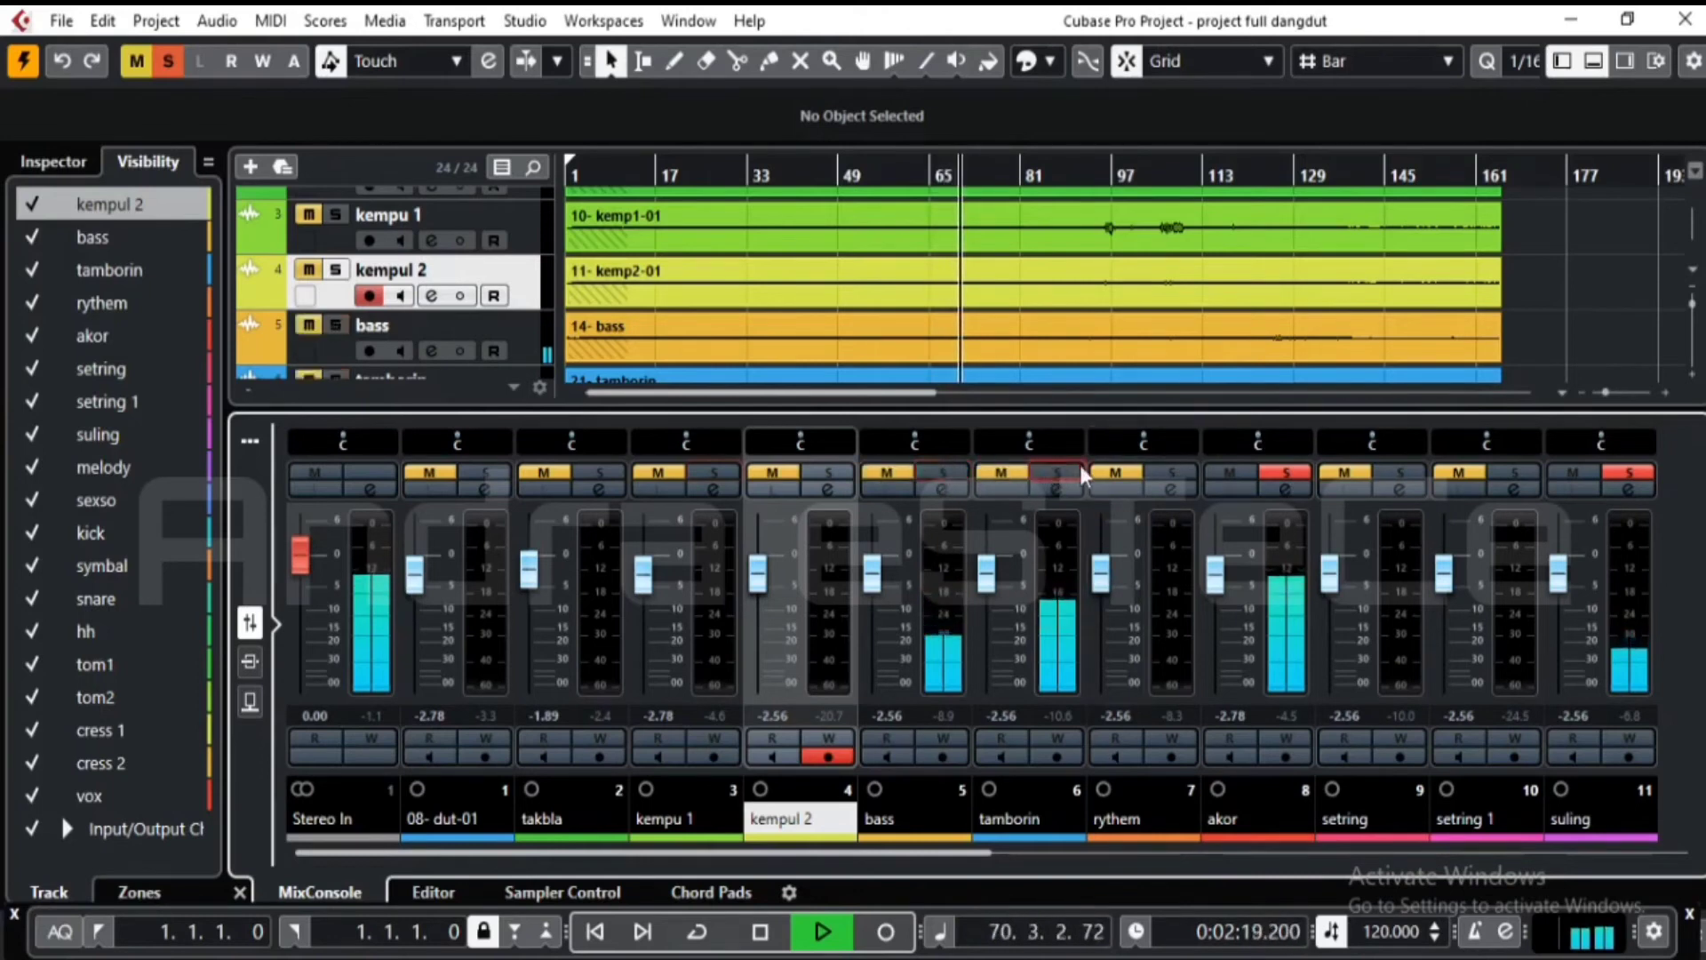
pyautogui.click(1288, 471)
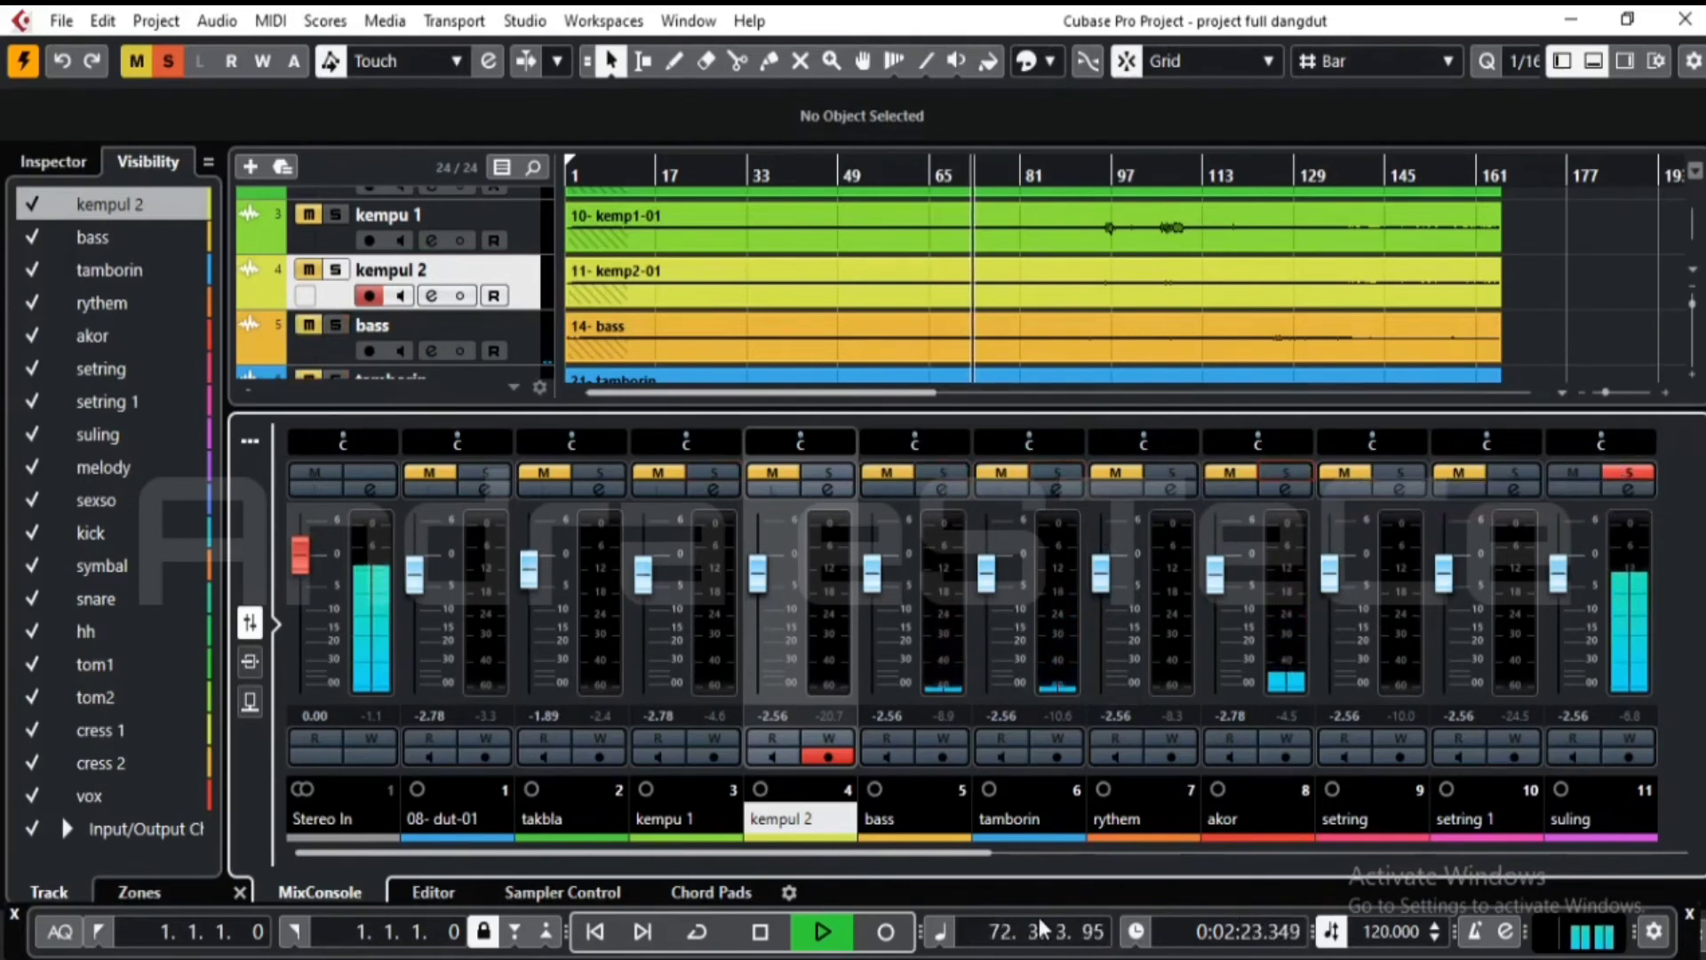
# - Restart playback from about bar 67 and compare the suling channel with its EKramer FX insert bypassed and active
pyautogui.moveTo(974, 855); pyautogui.dragTo(1130, 855)
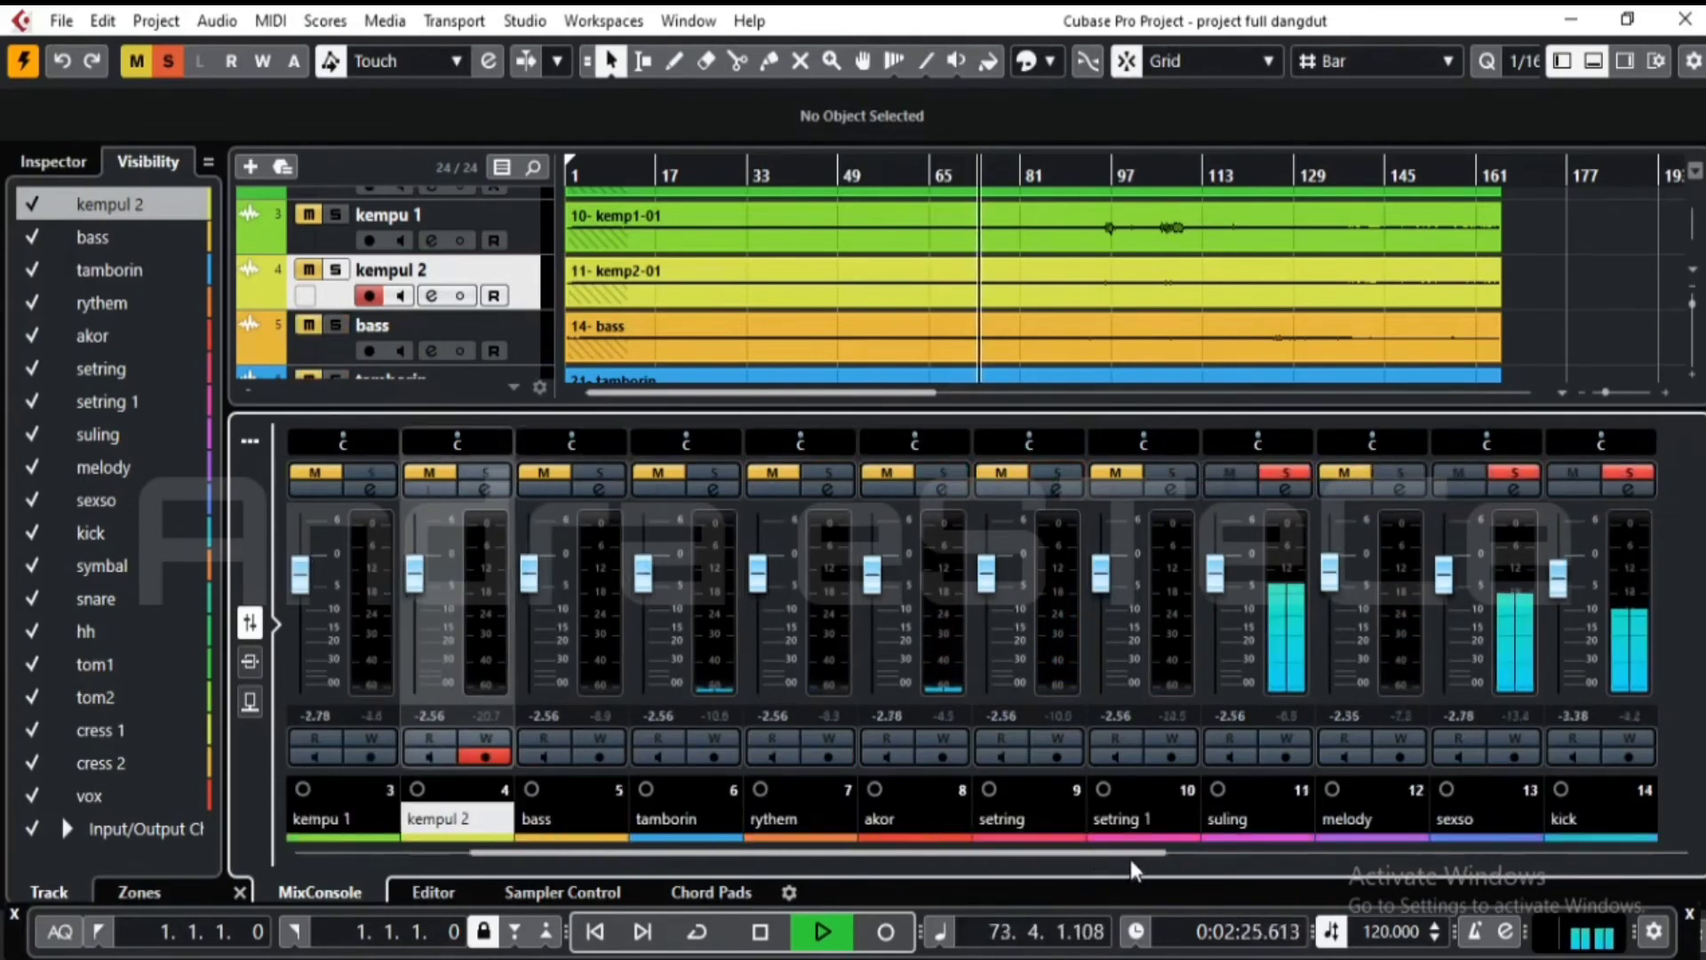
pyautogui.click(939, 175)
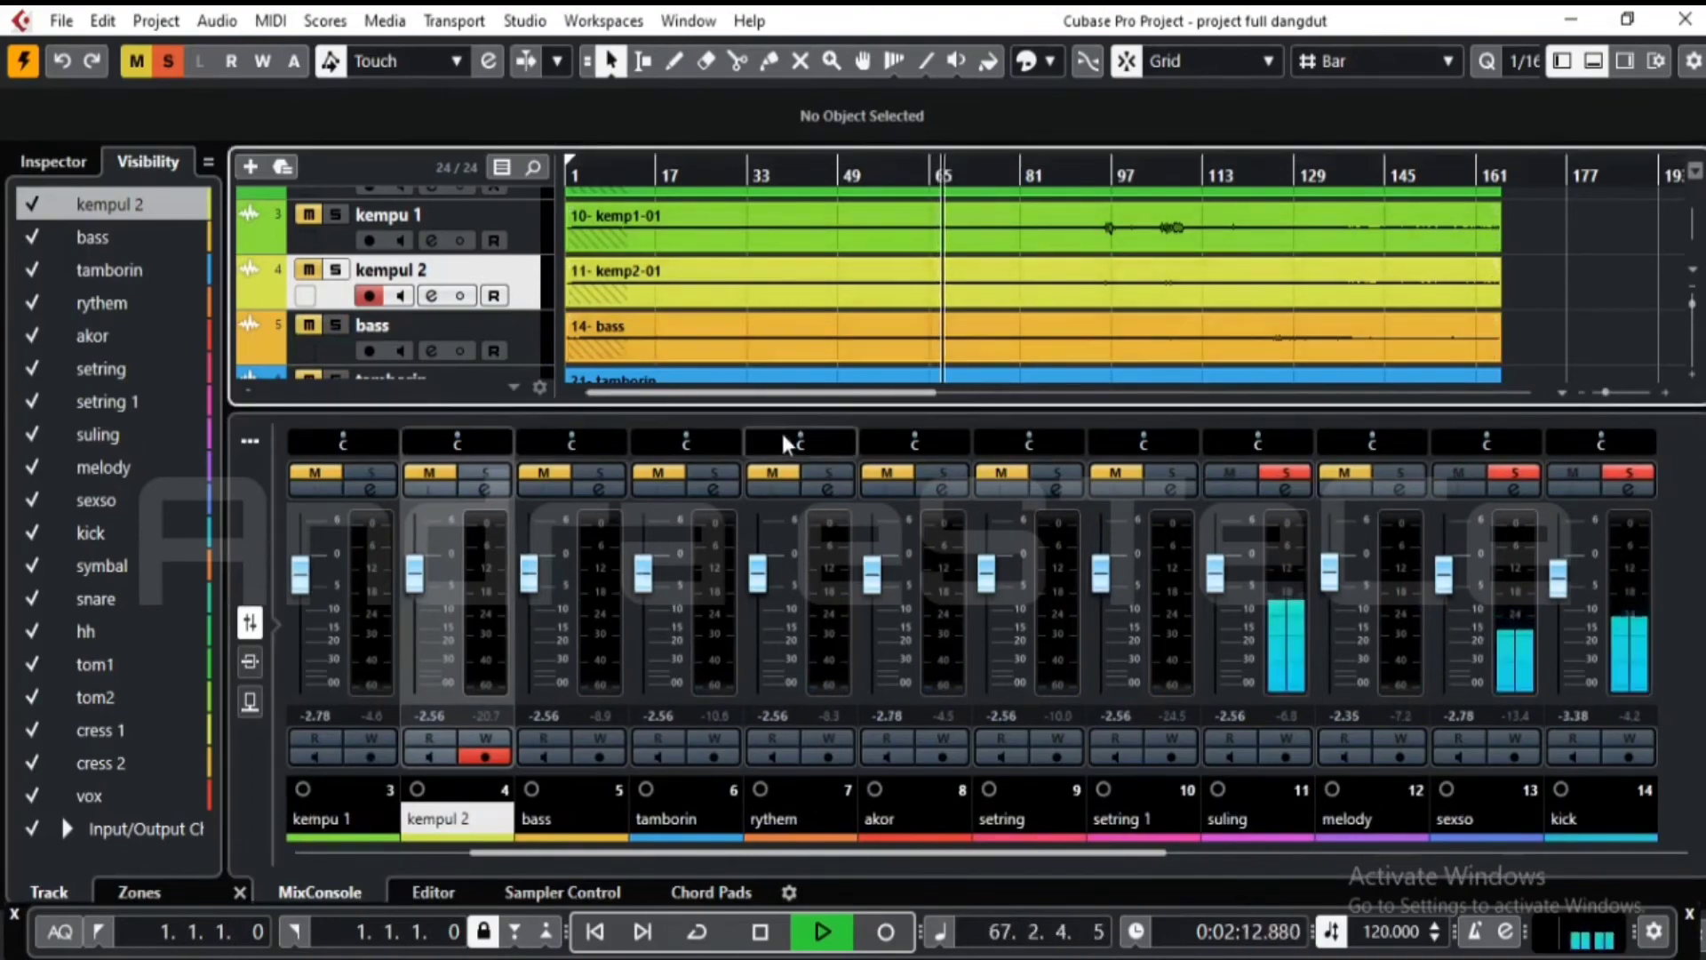
pyautogui.click(1272, 489)
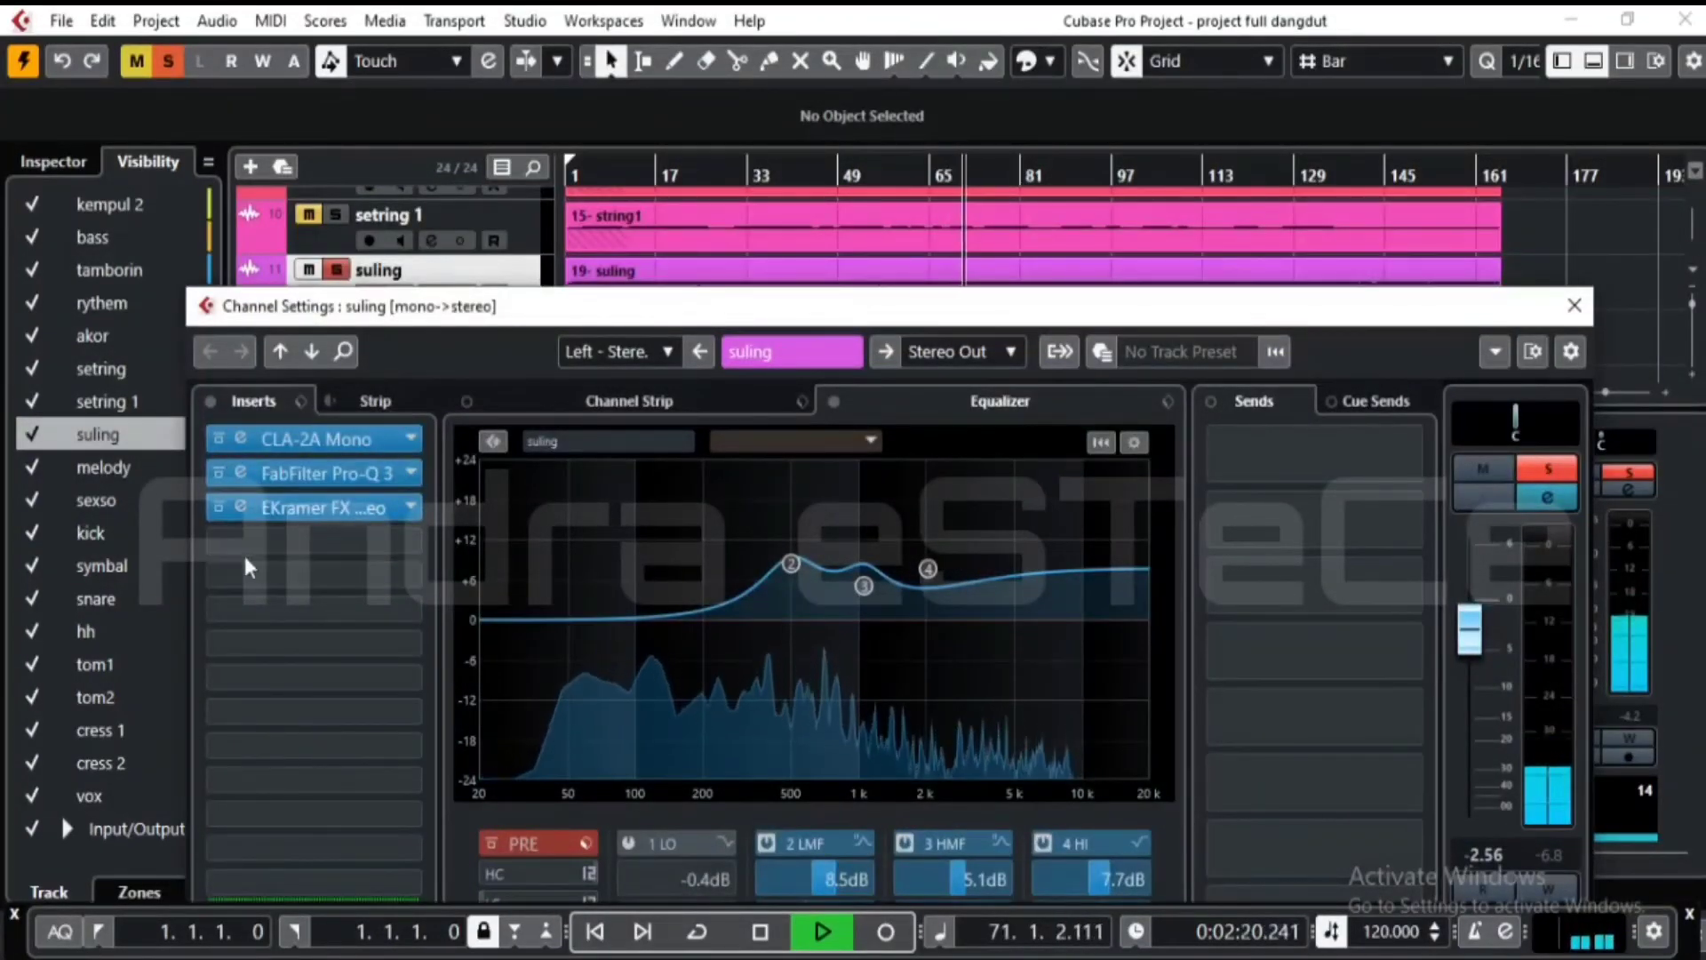
pyautogui.click(215, 510)
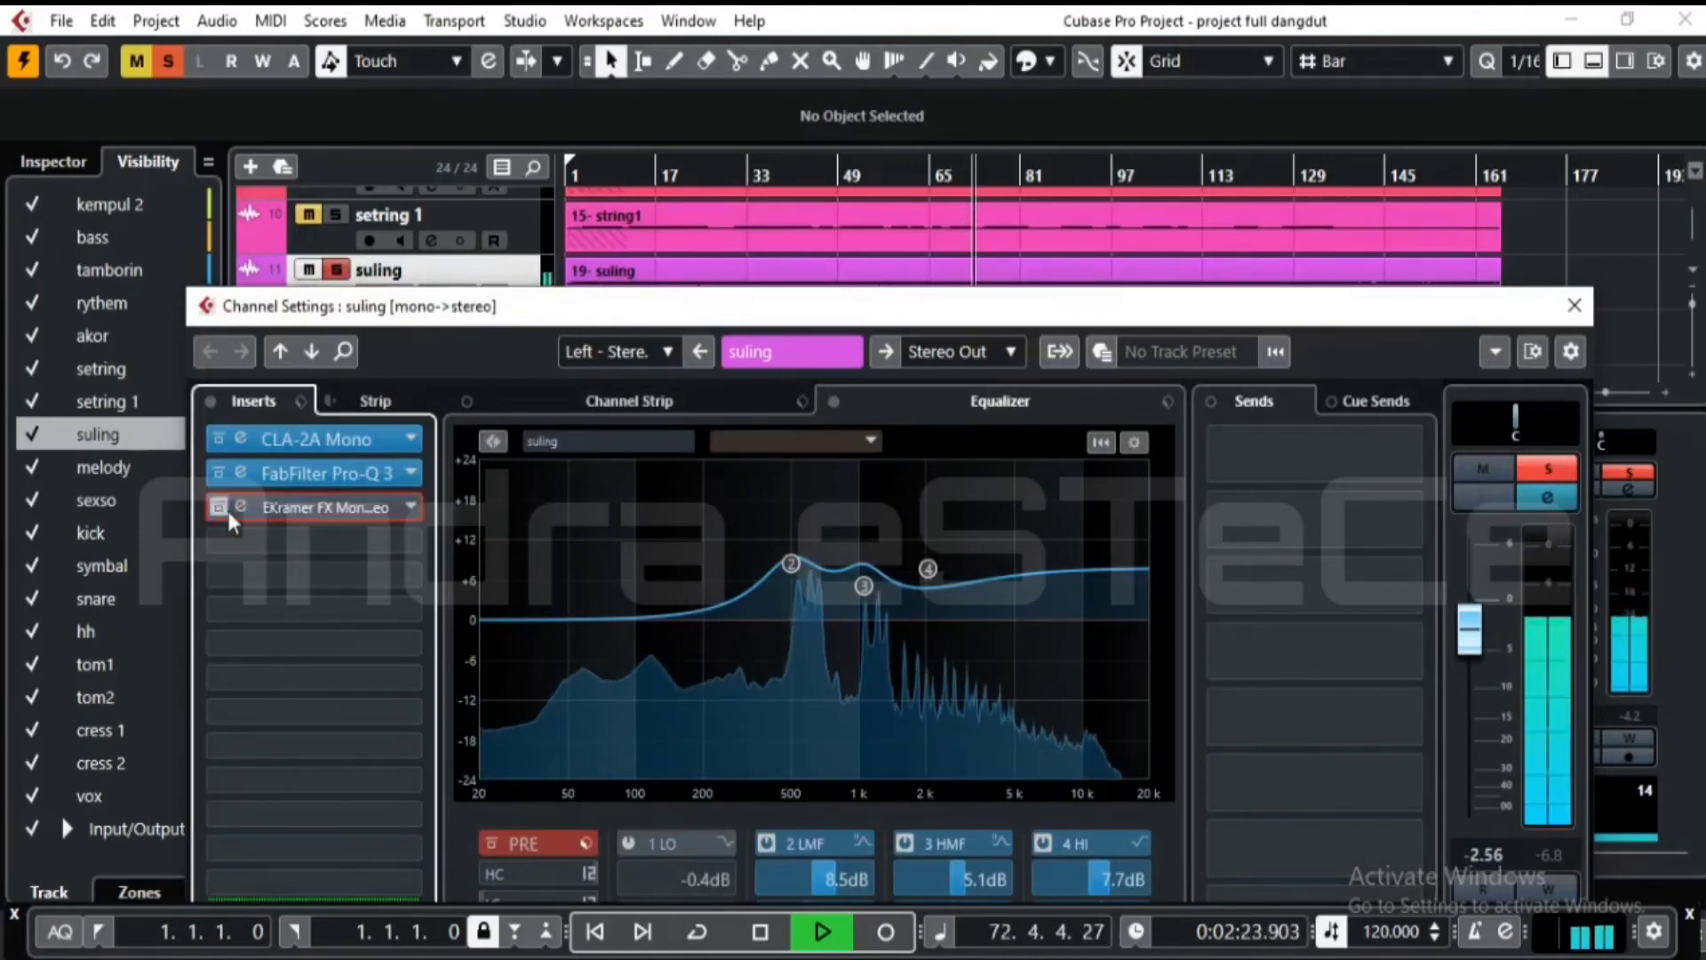
pyautogui.click(236, 508)
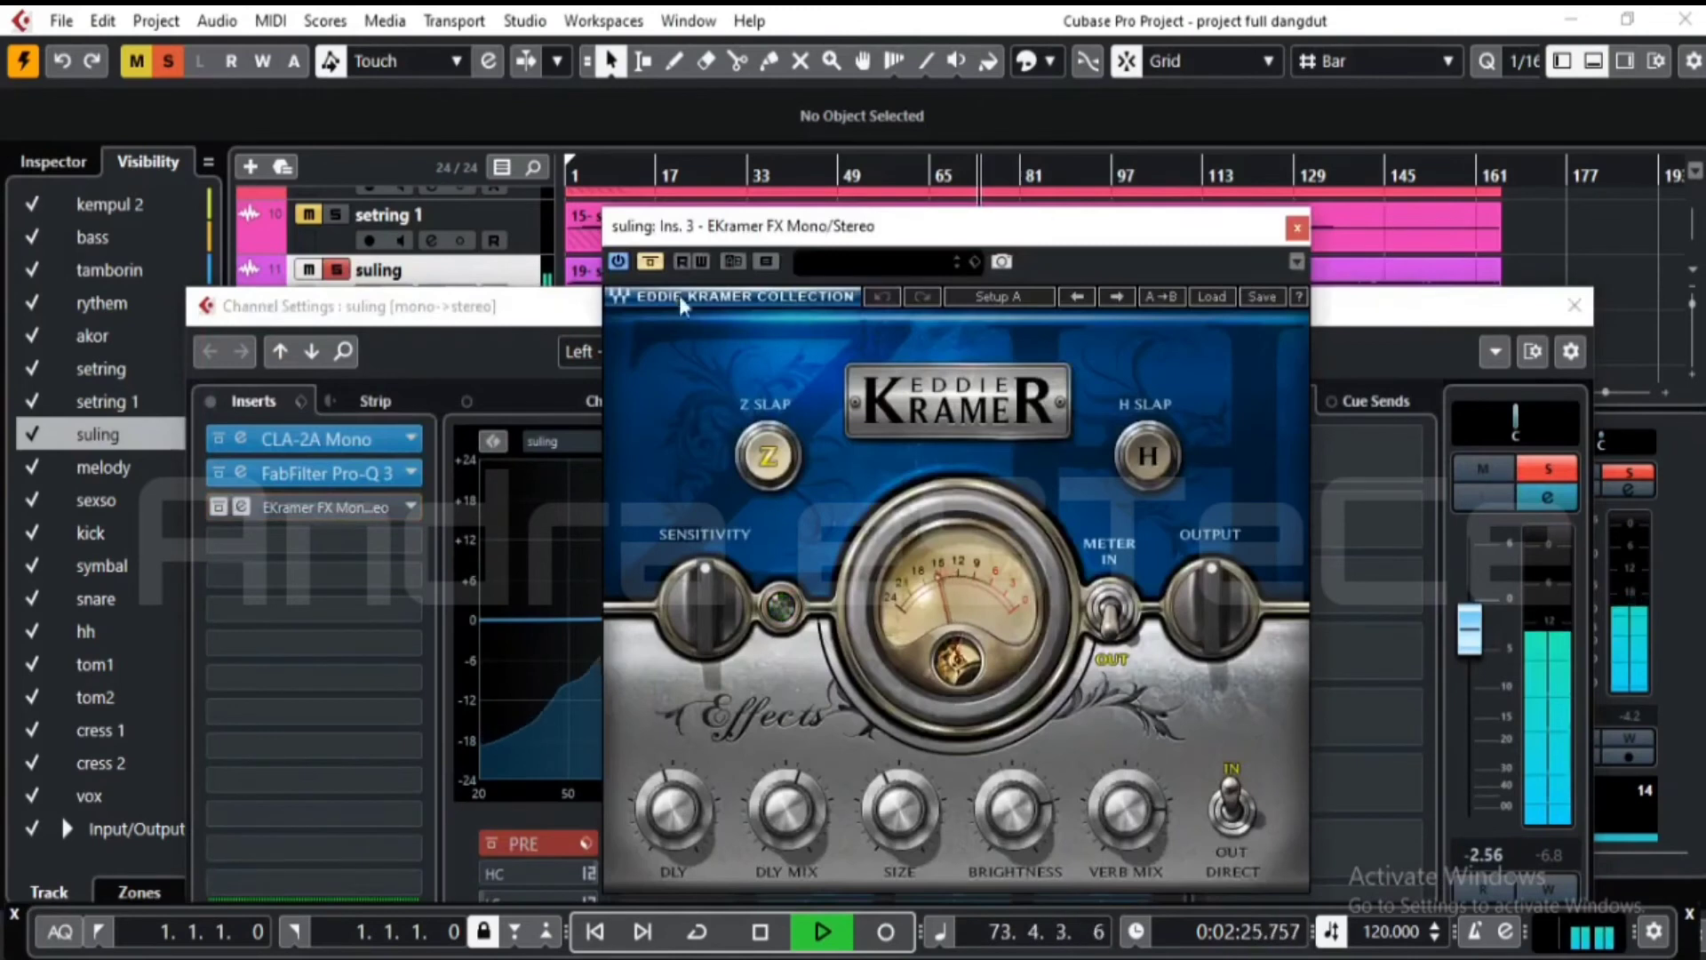
pyautogui.click(653, 263)
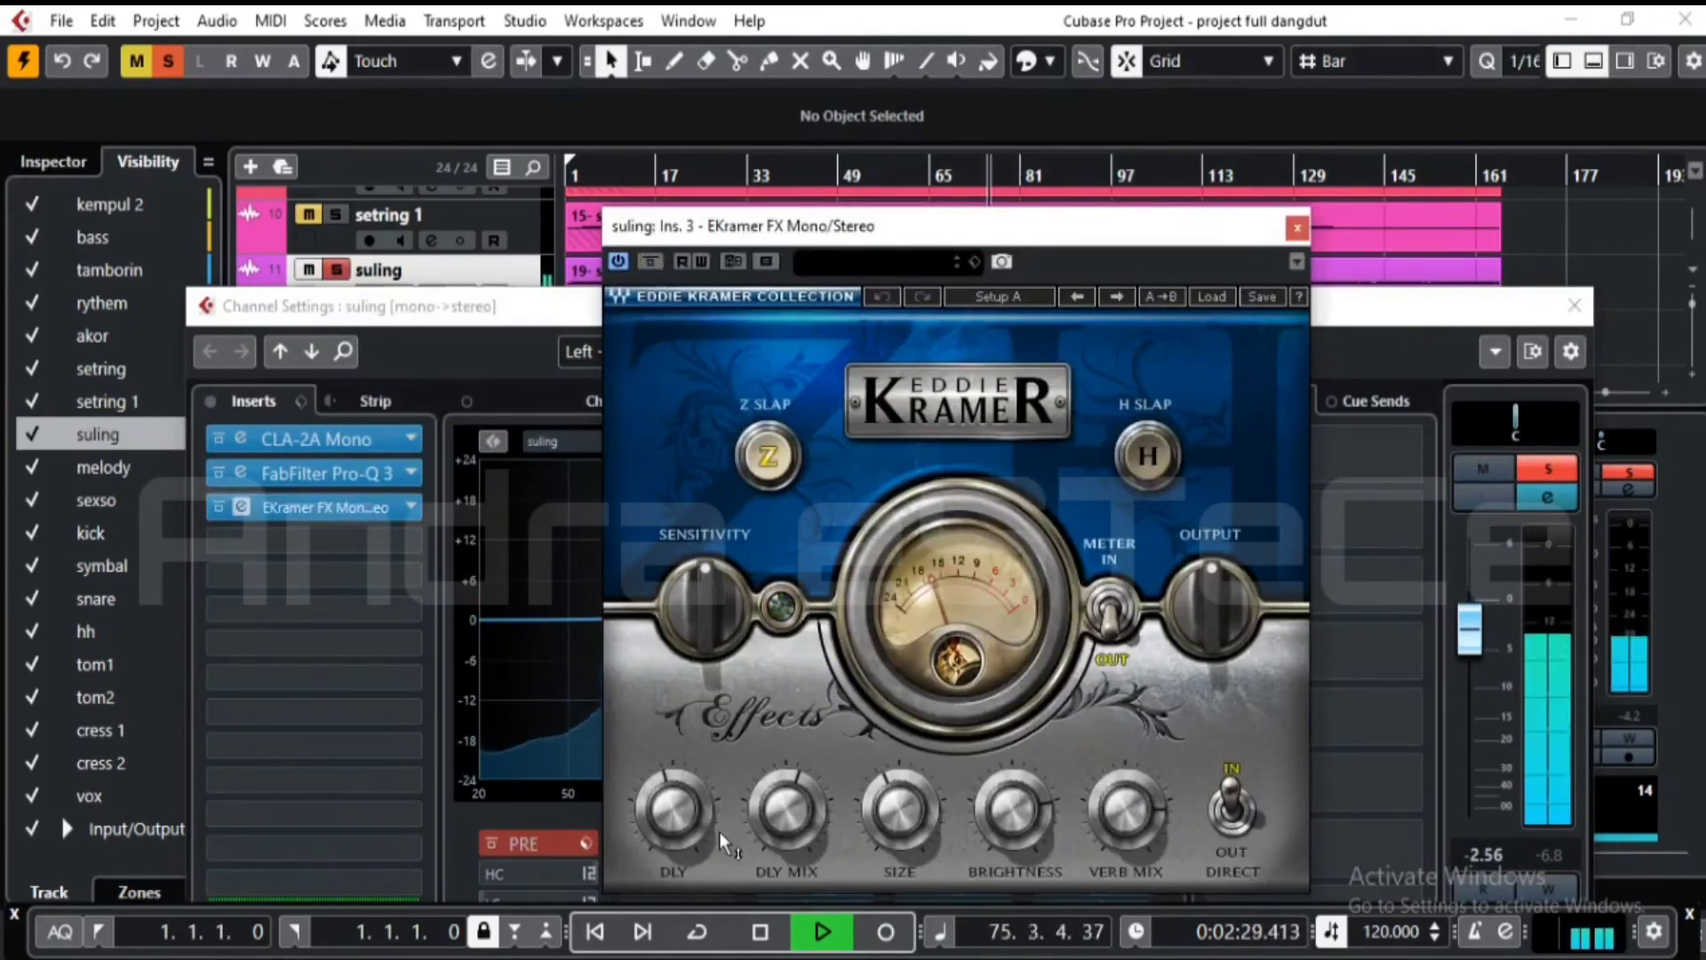
# - Slightly raise the delay mix in suling's EKramer FX, and close the plug-in and channel settings
pyautogui.moveTo(793, 833); pyautogui.dragTo(793, 822)
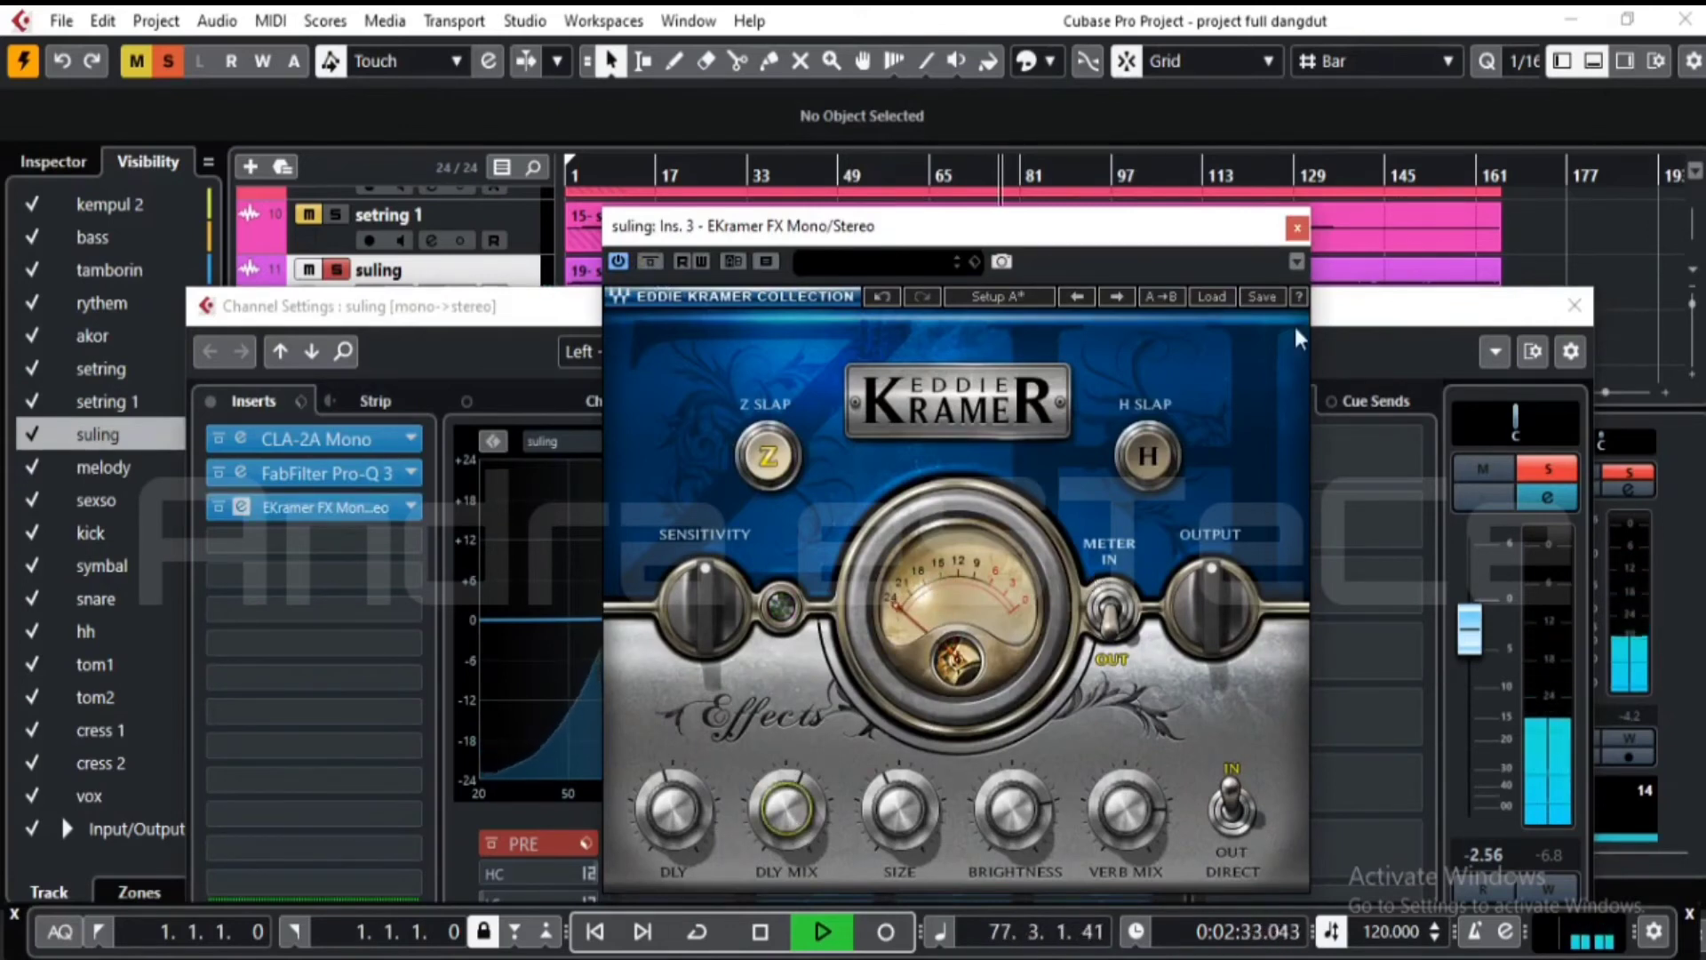
pyautogui.click(1297, 228)
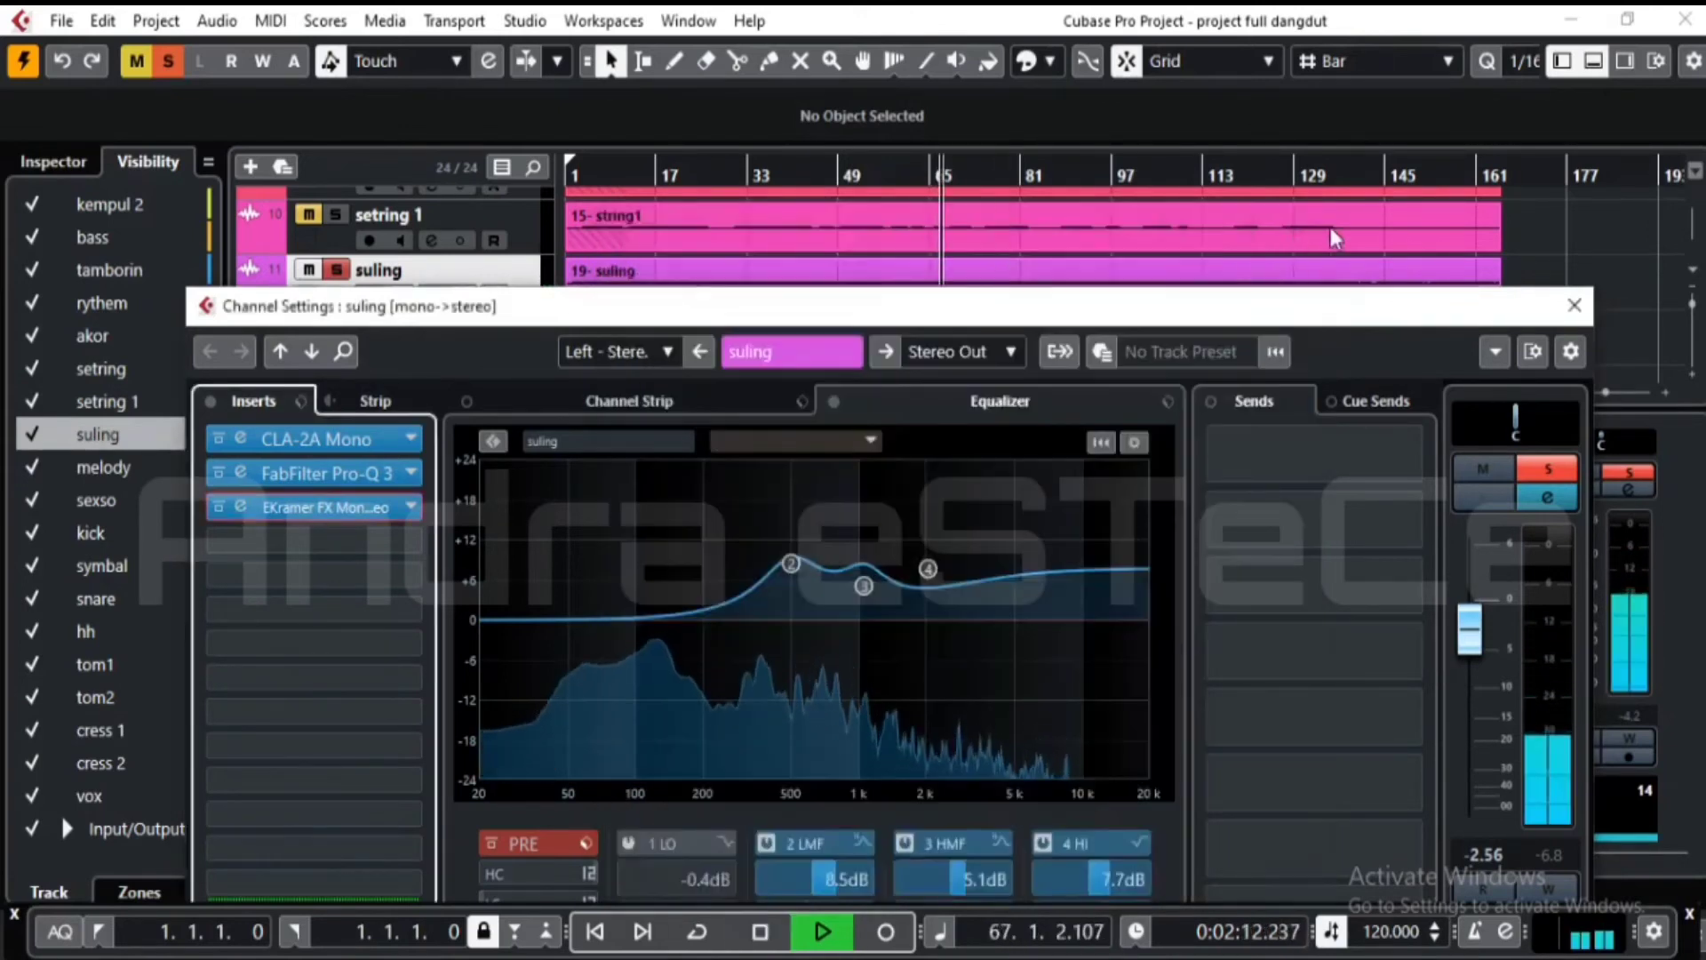
pyautogui.moveTo(1412, 313); pyautogui.dragTo(1413, 214)
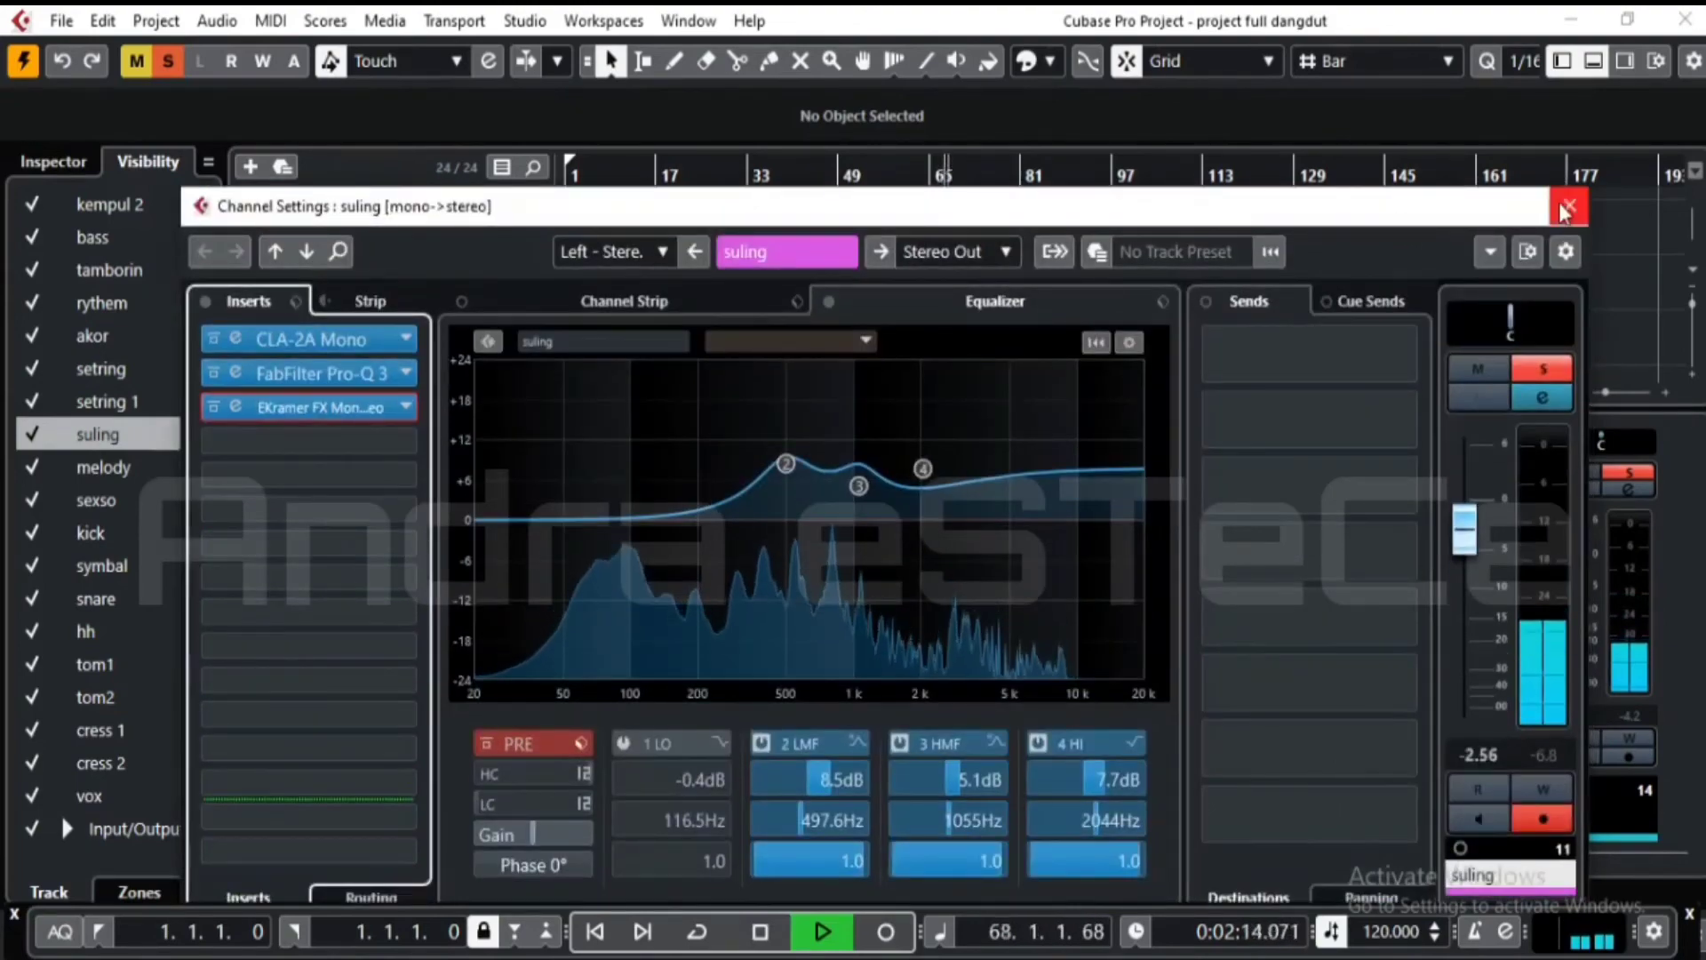
pyautogui.click(1560, 203)
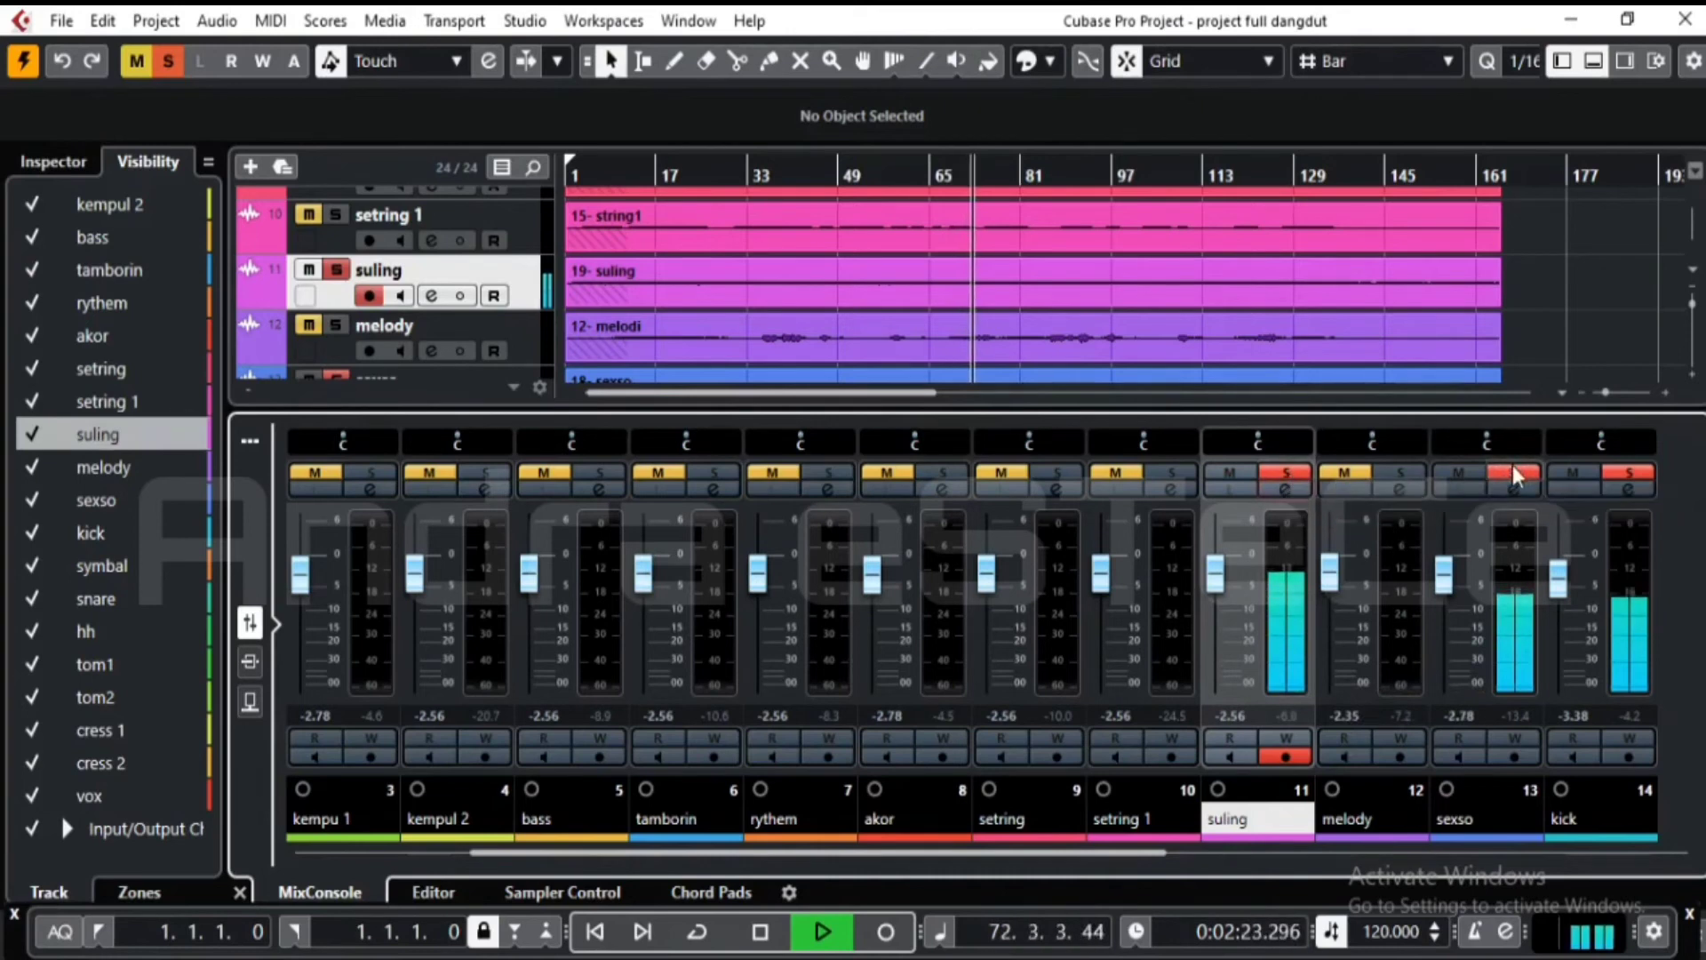
# - Unsolo kick, sexso and suling, and restart playback to hear the full mix
pyautogui.click(1615, 472)
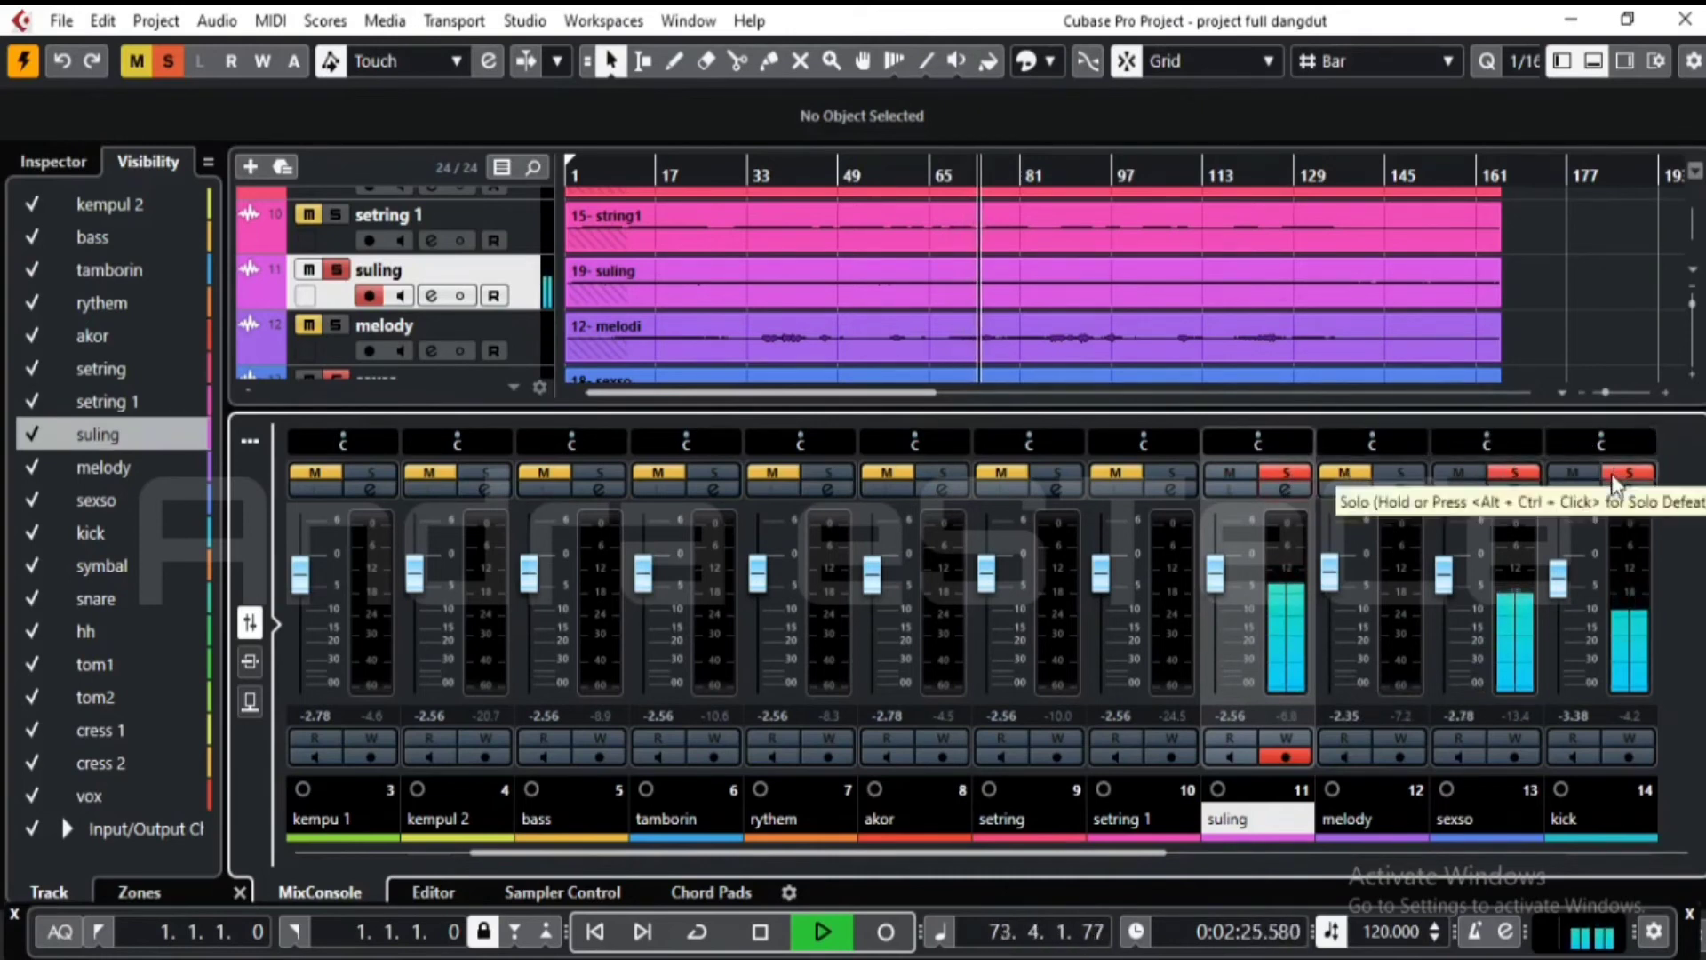
pyautogui.click(1505, 476)
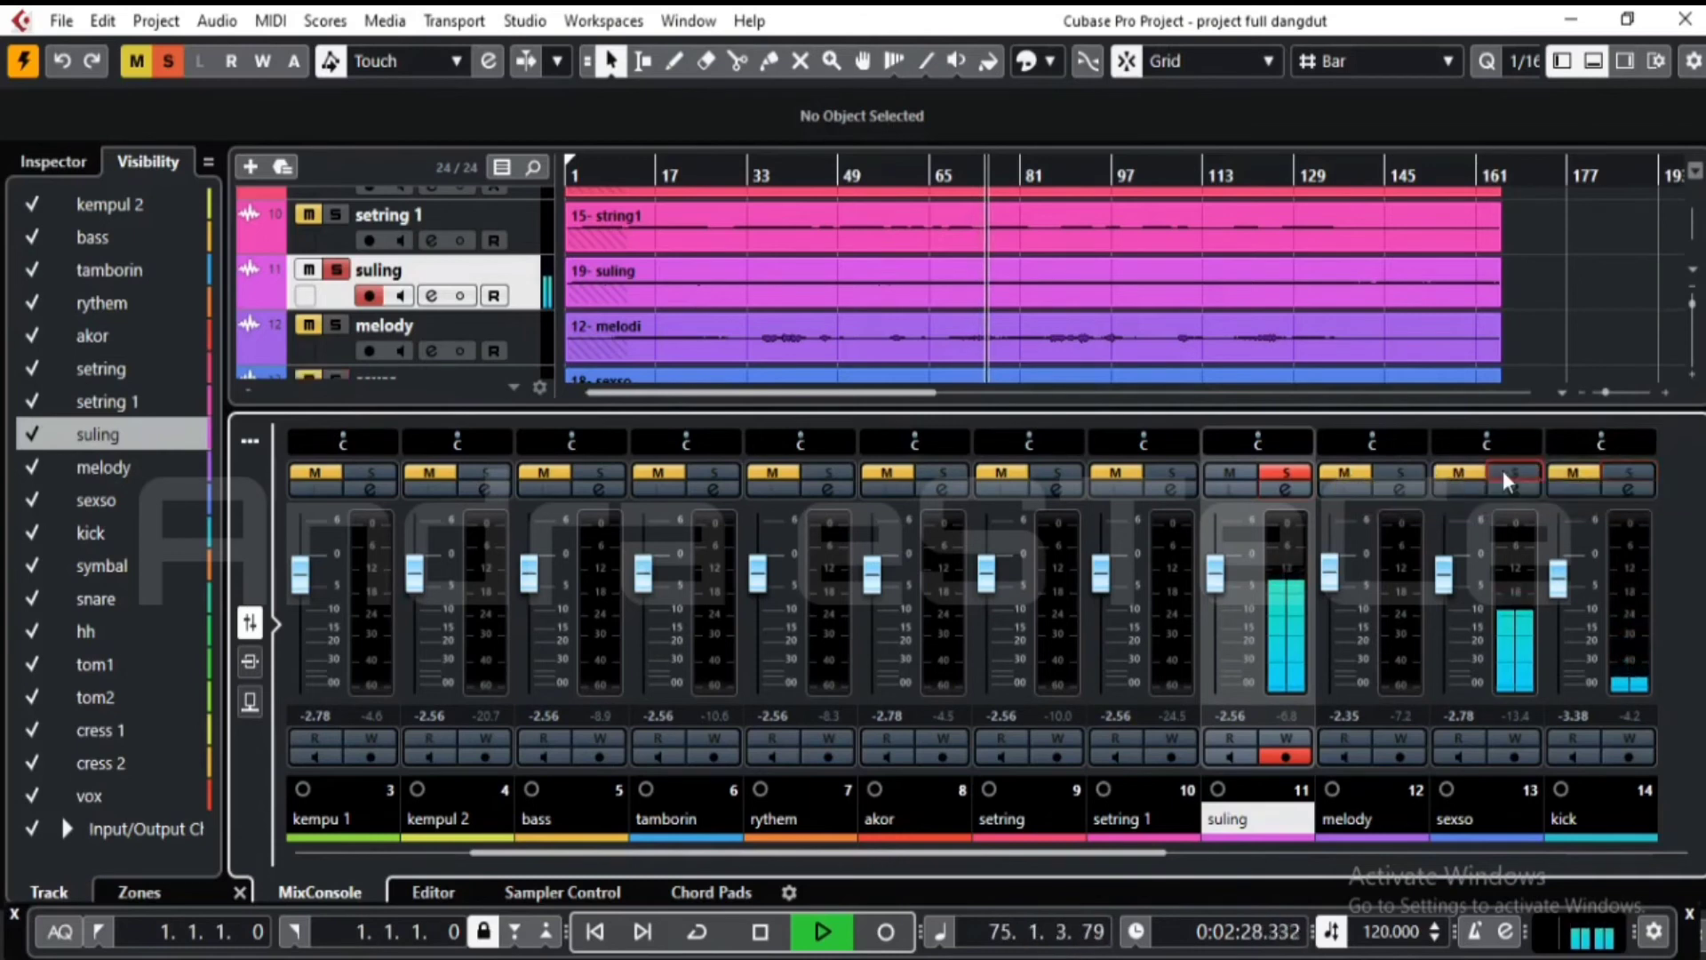
pyautogui.click(1298, 471)
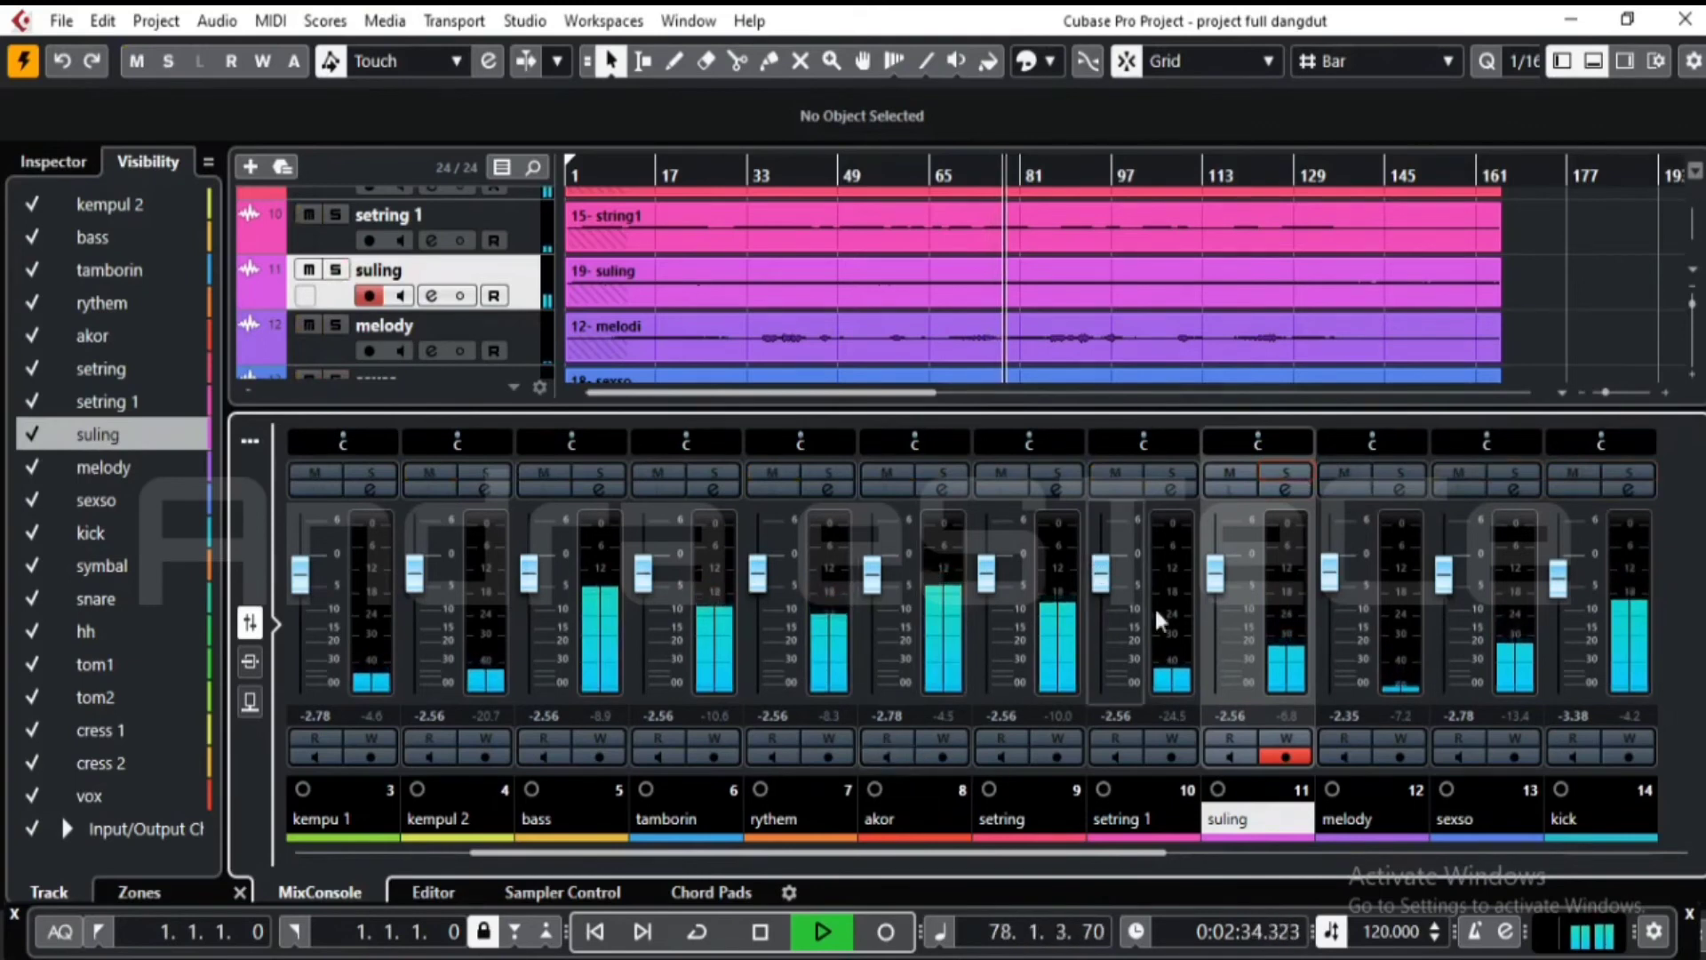
pyautogui.press('space')
pyautogui.press('space')
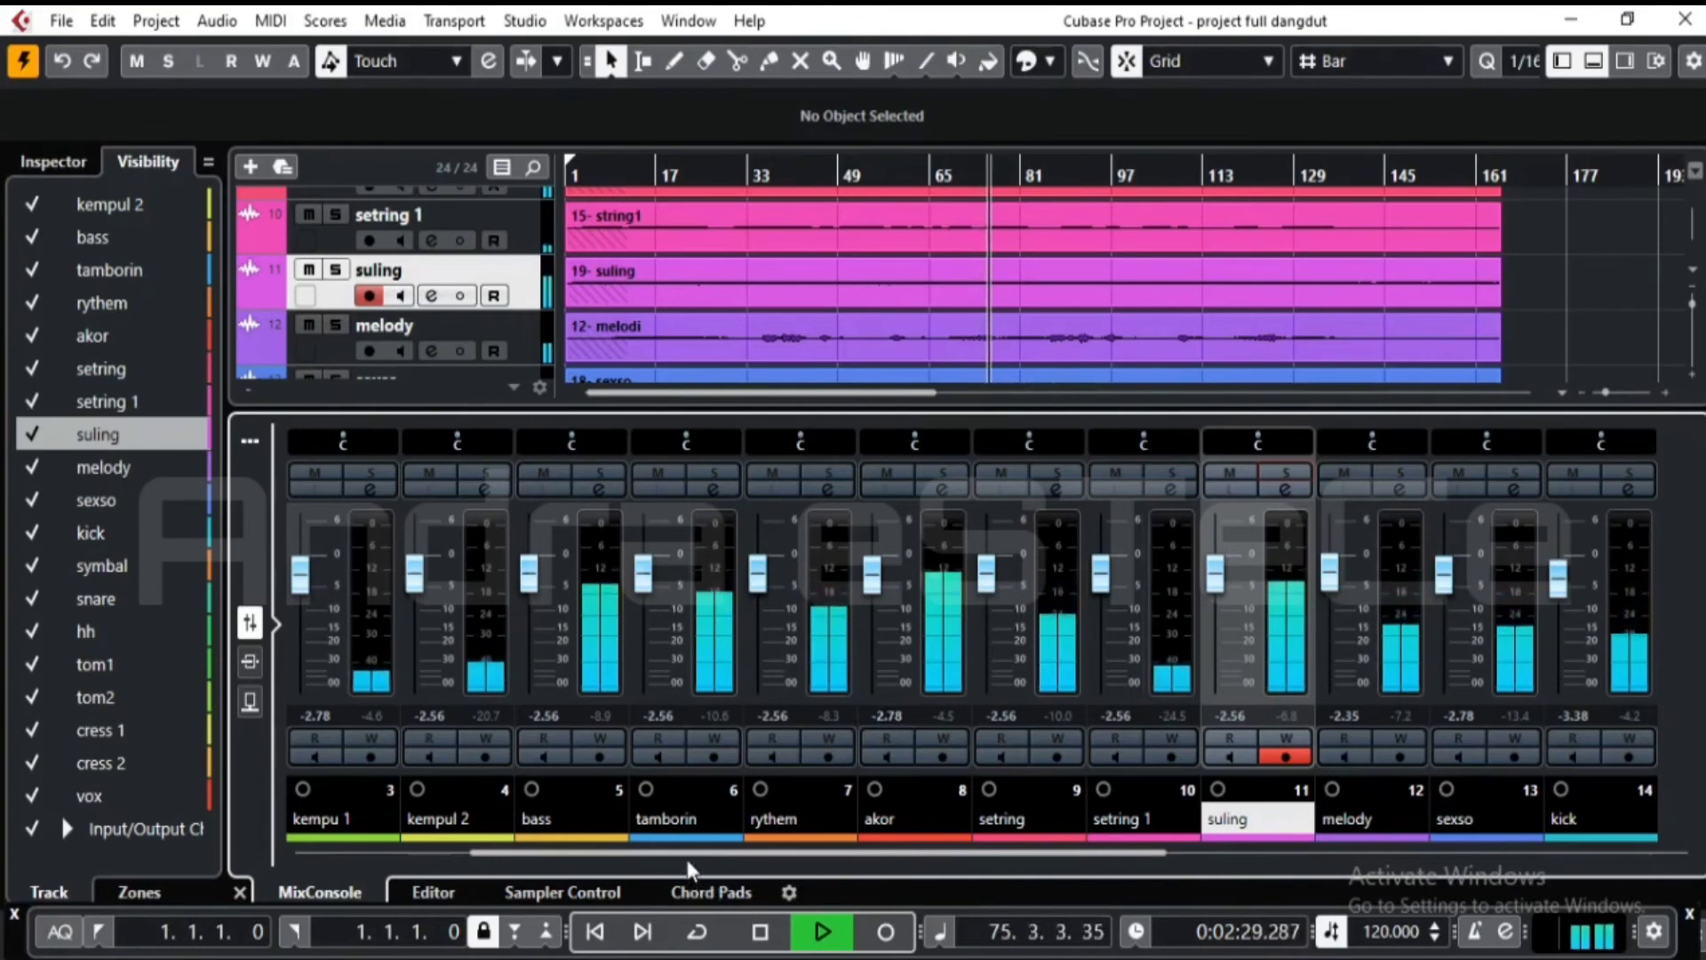
# - Briefly solo setring, then vox, to check each channel against the full mix
pyautogui.hscroll(-1, 652, 854)
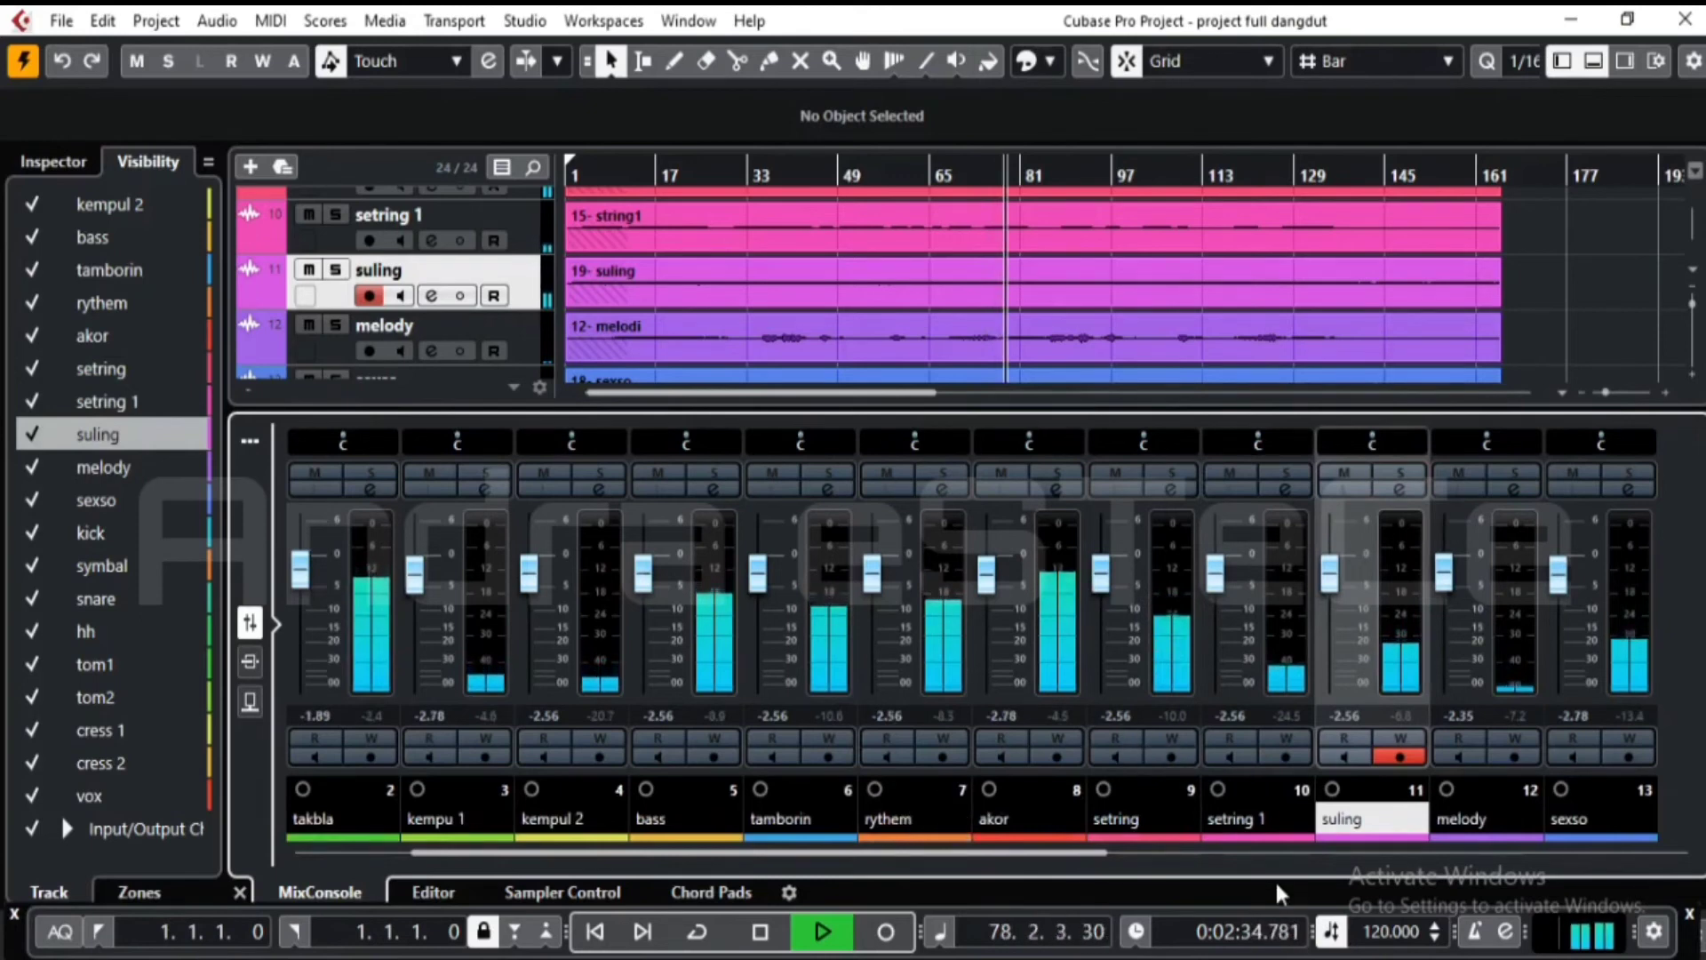
pyautogui.click(1173, 472)
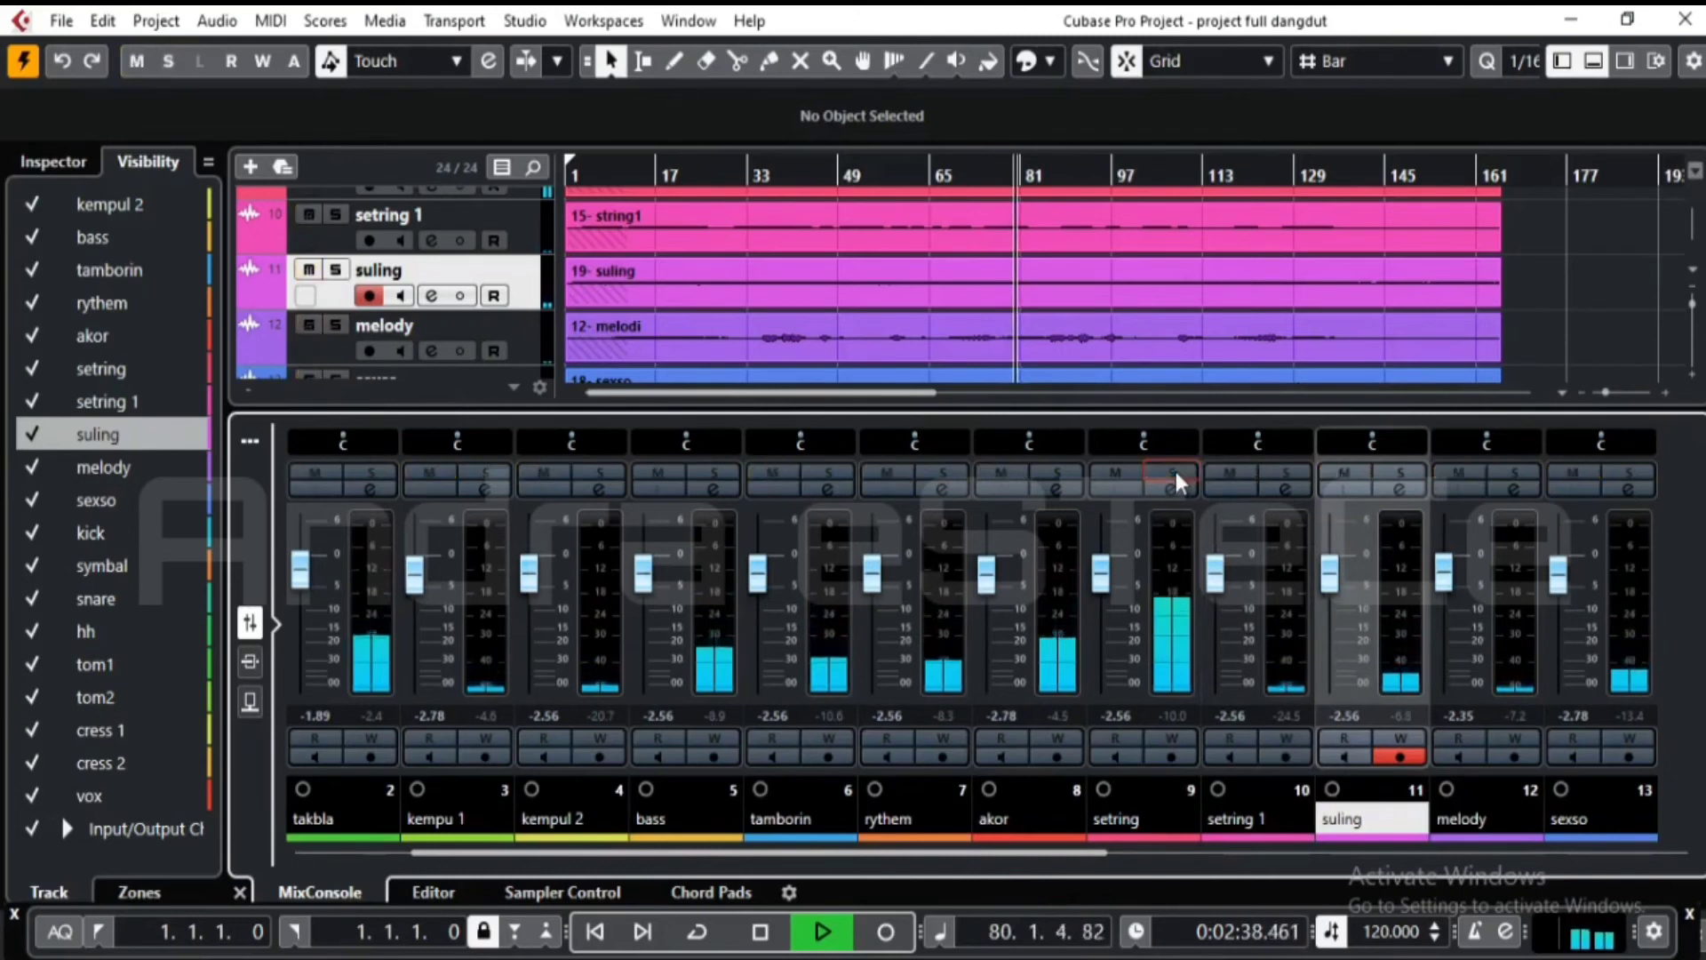
pyautogui.click(1309, 848)
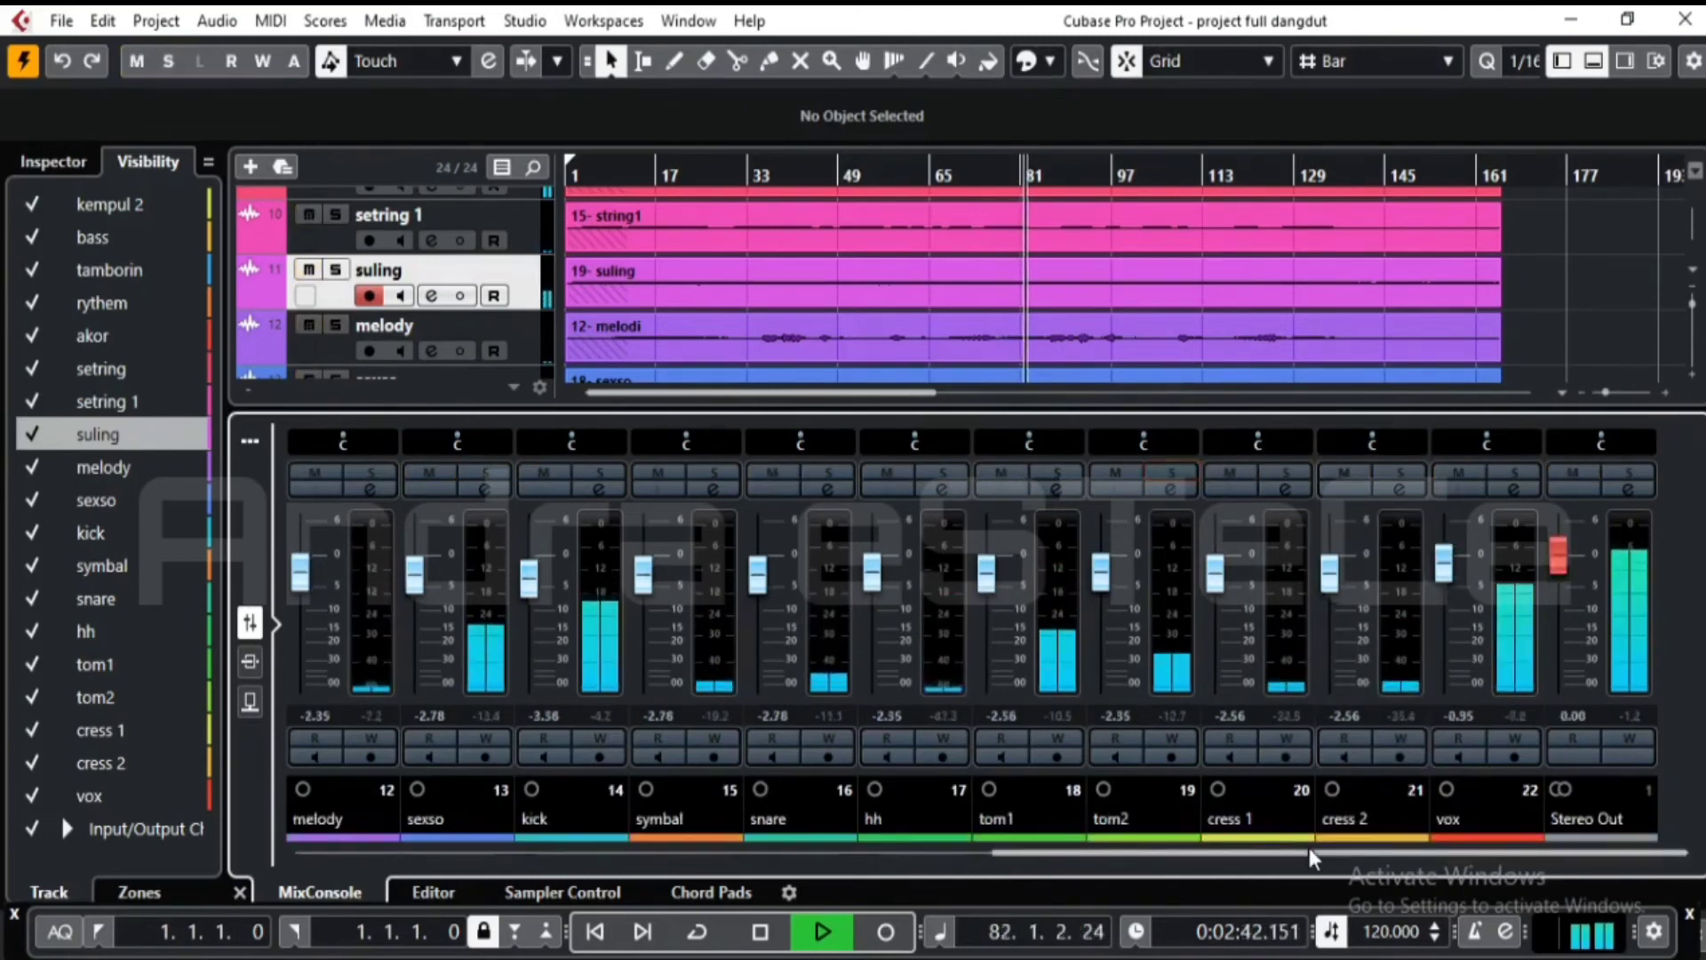
pyautogui.click(1526, 476)
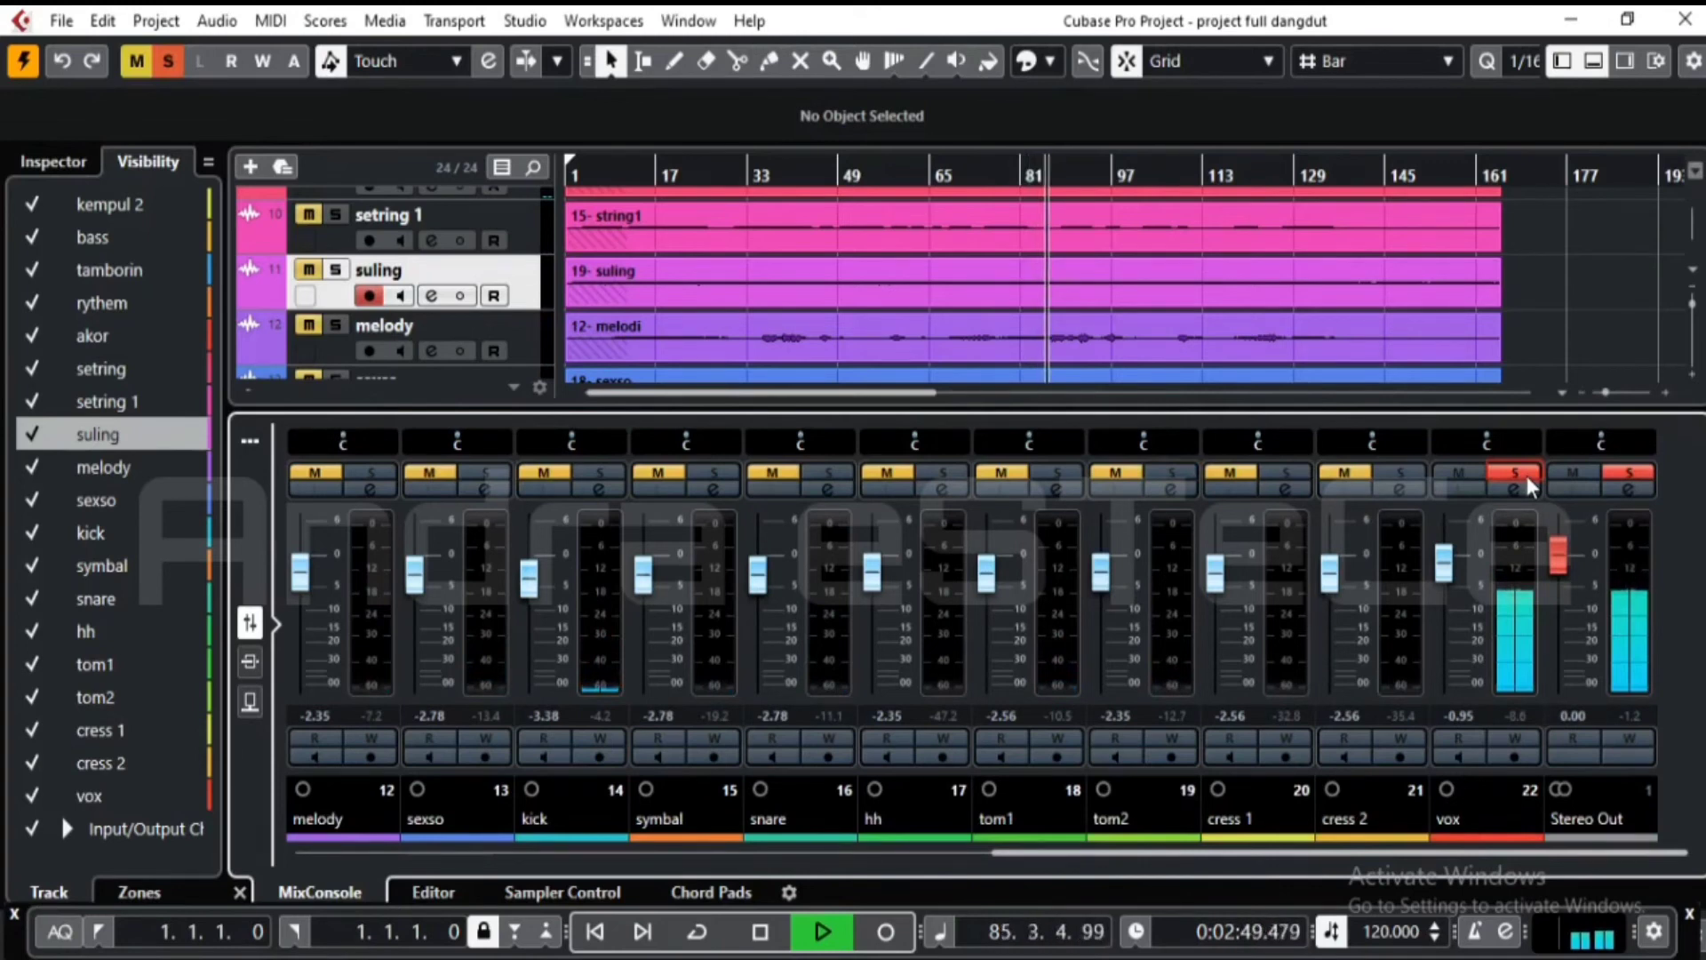
pyautogui.click(1523, 471)
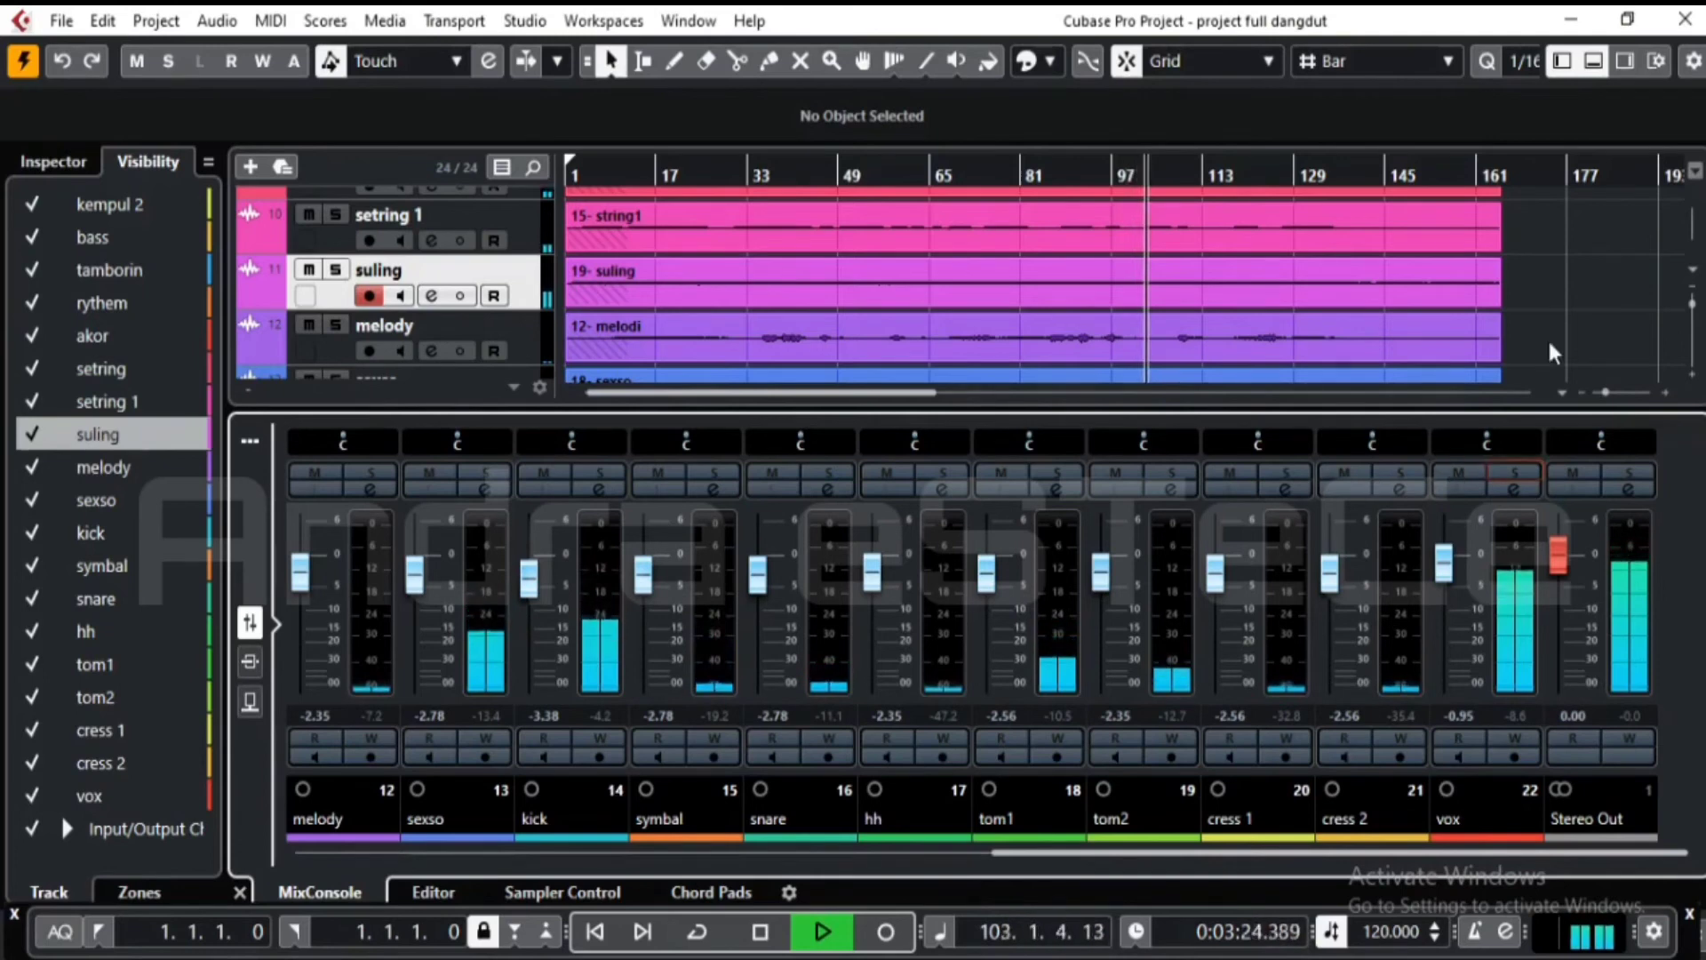
# - Hide the MixConsole and reduce the snare track's height to match the other tracks
pyautogui.click(1593, 61)
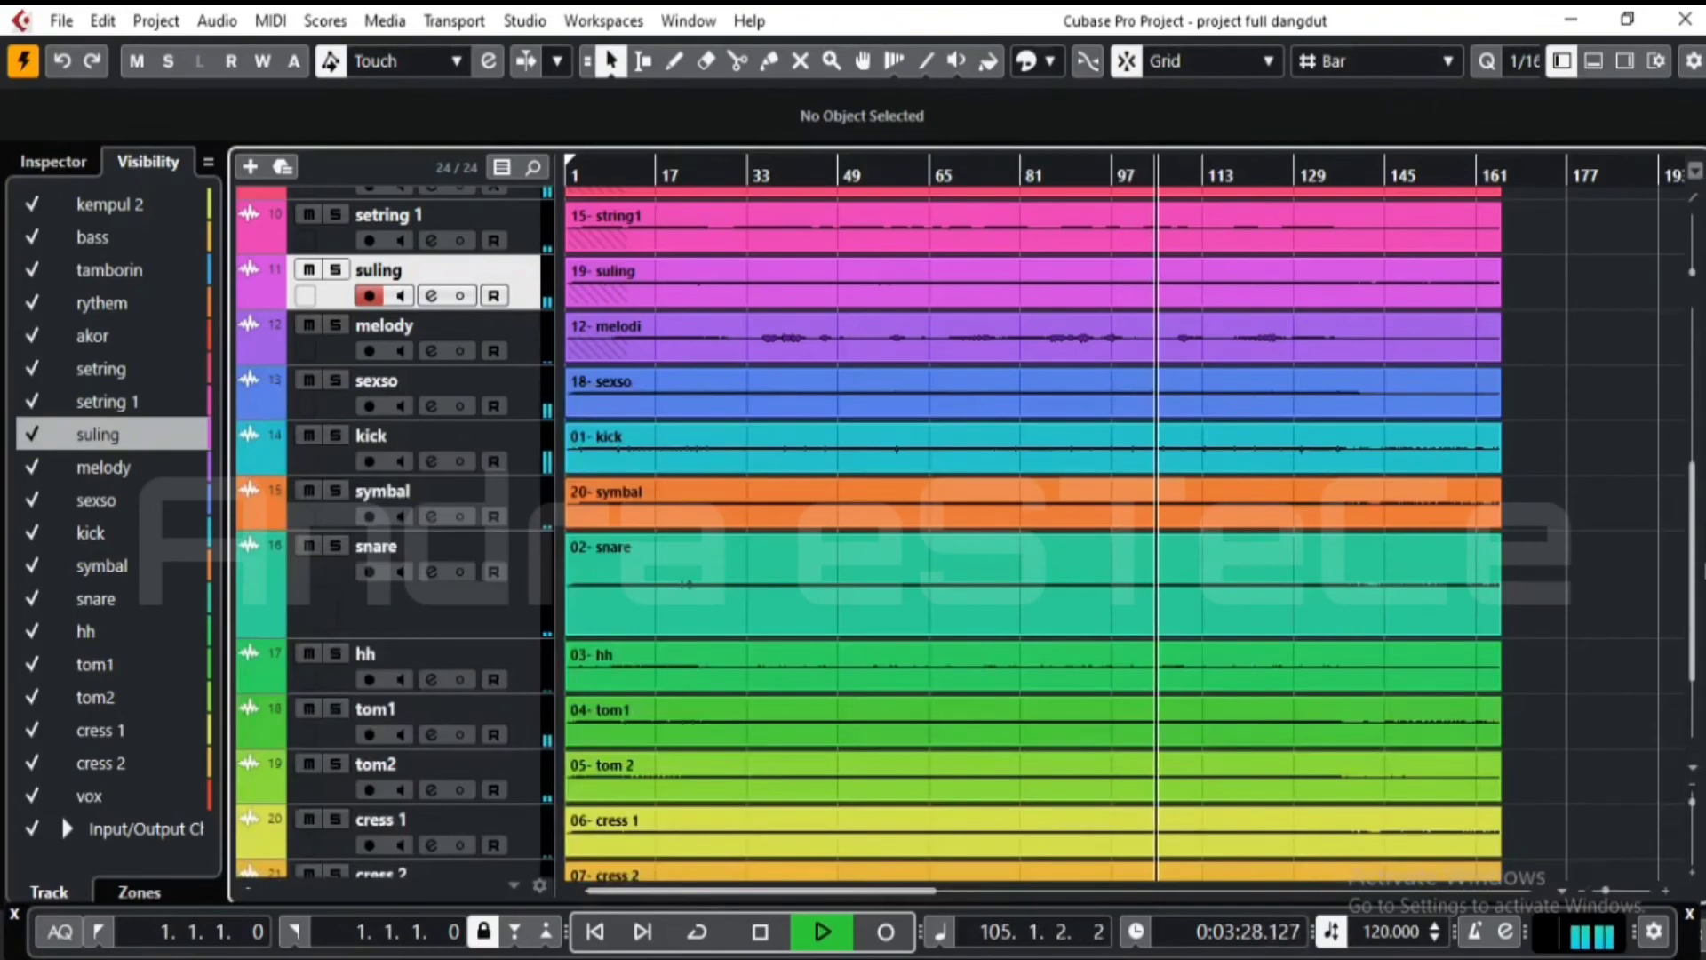
pyautogui.moveTo(1697, 560); pyautogui.dragTo(1697, 675)
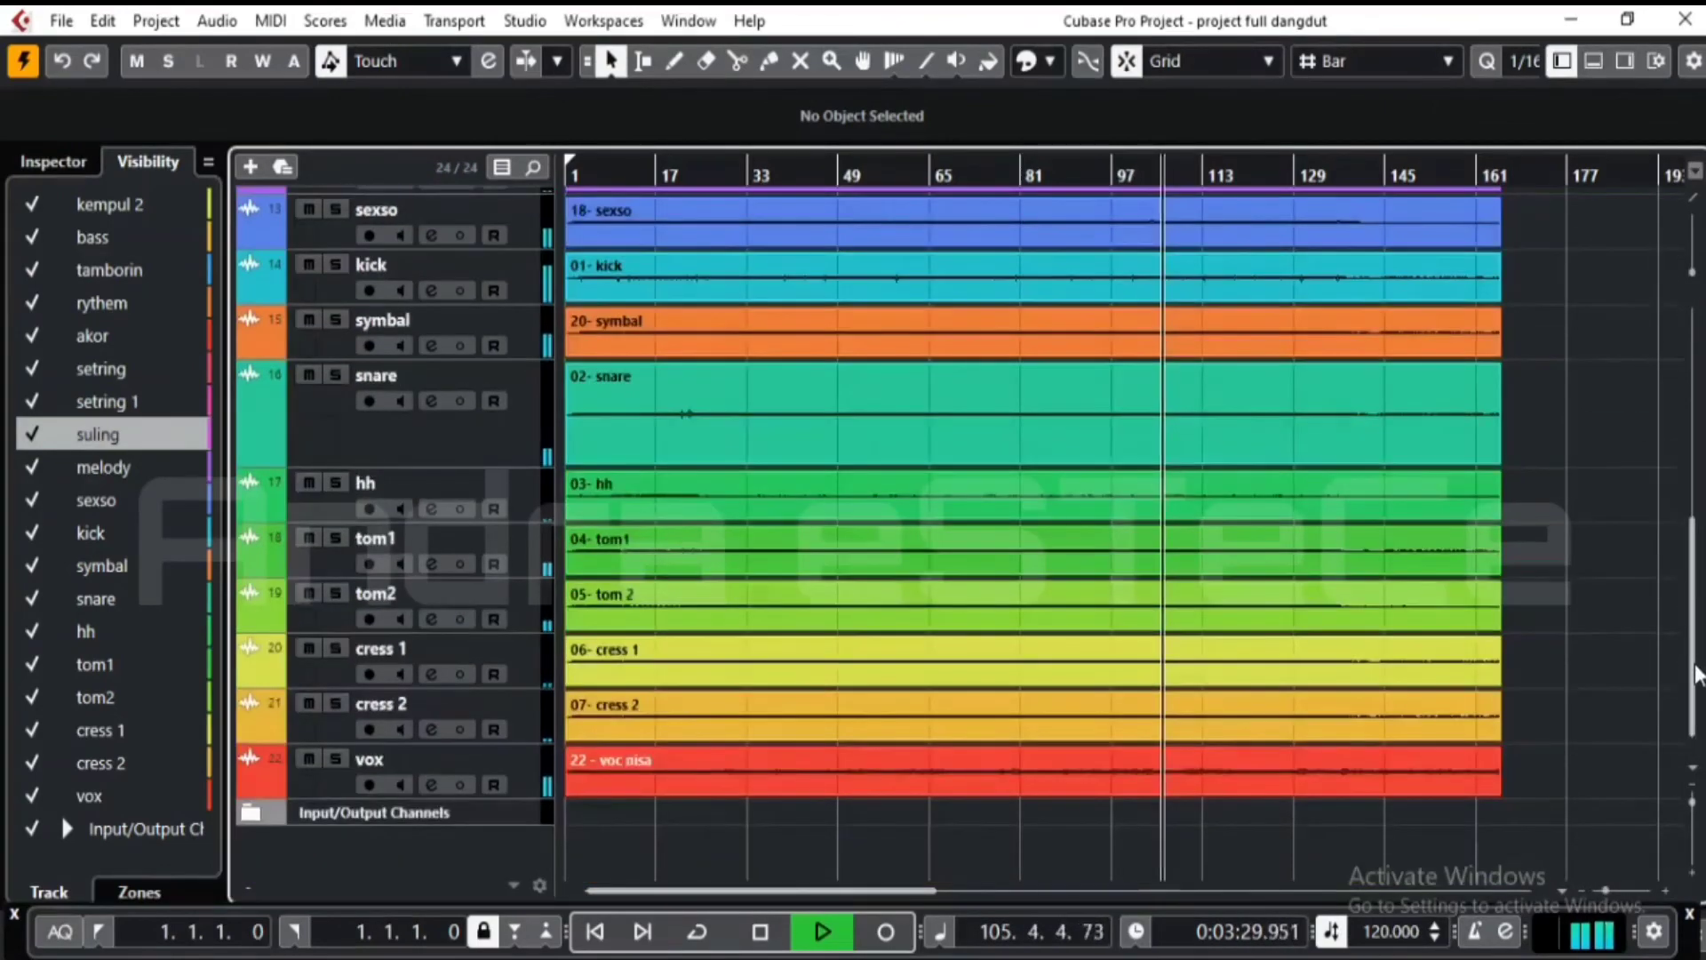
pyautogui.scroll(8, 1518, 696)
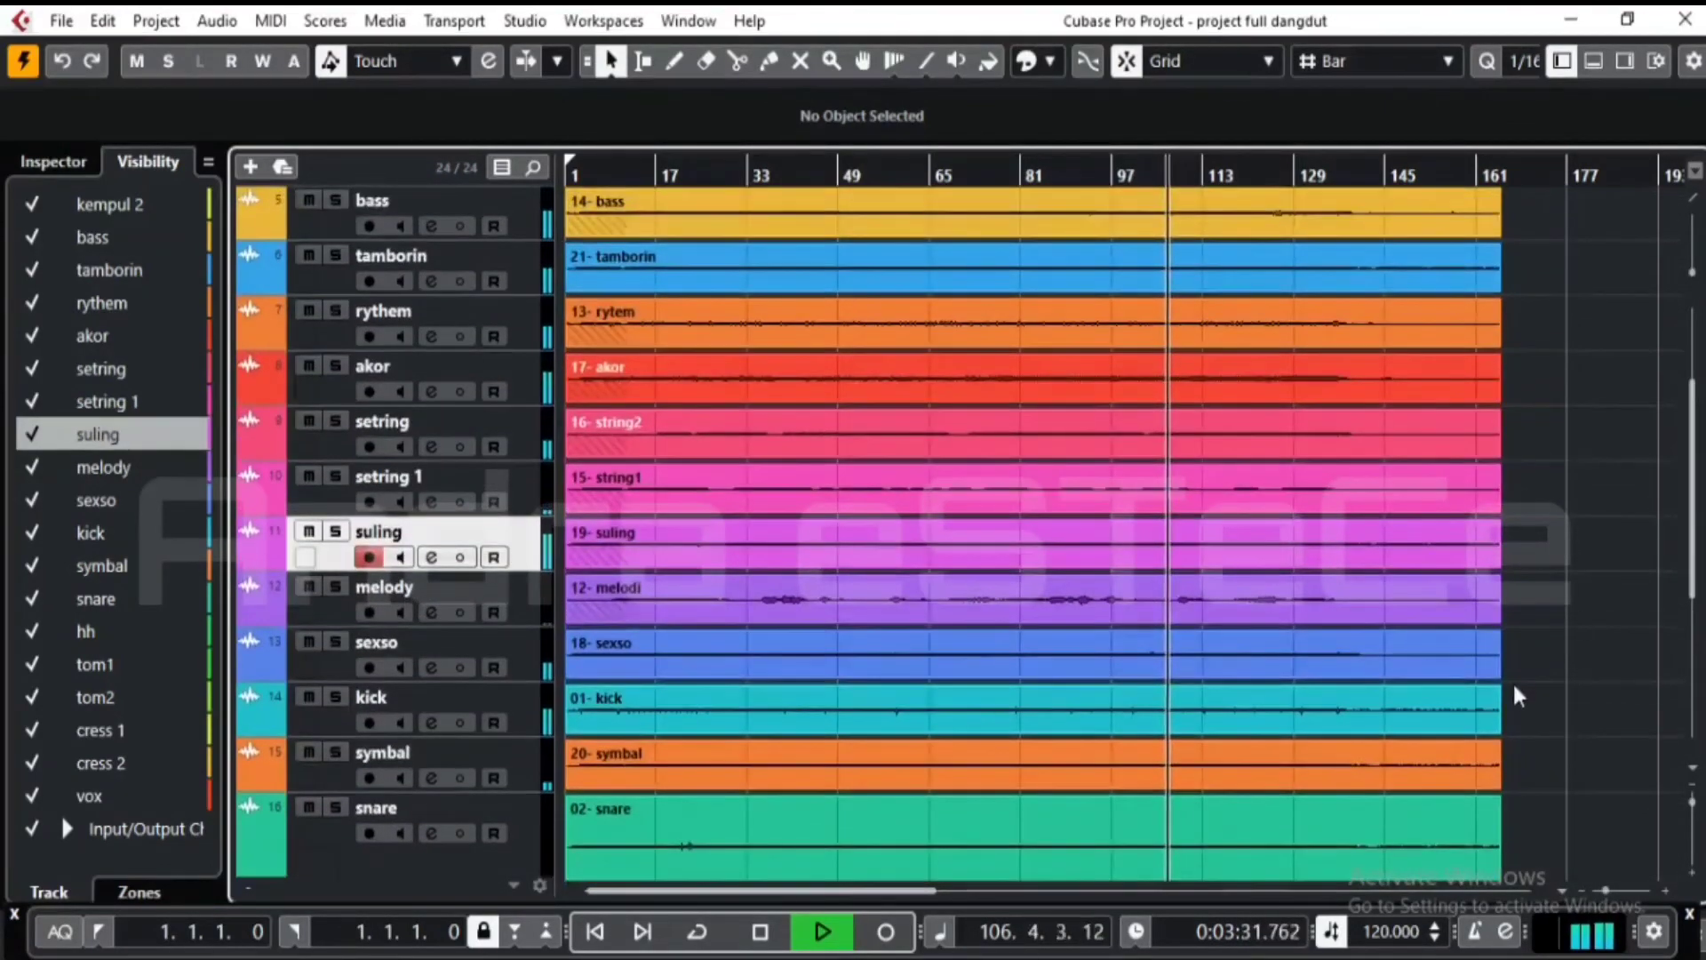
pyautogui.scroll(-3, 1073, 693)
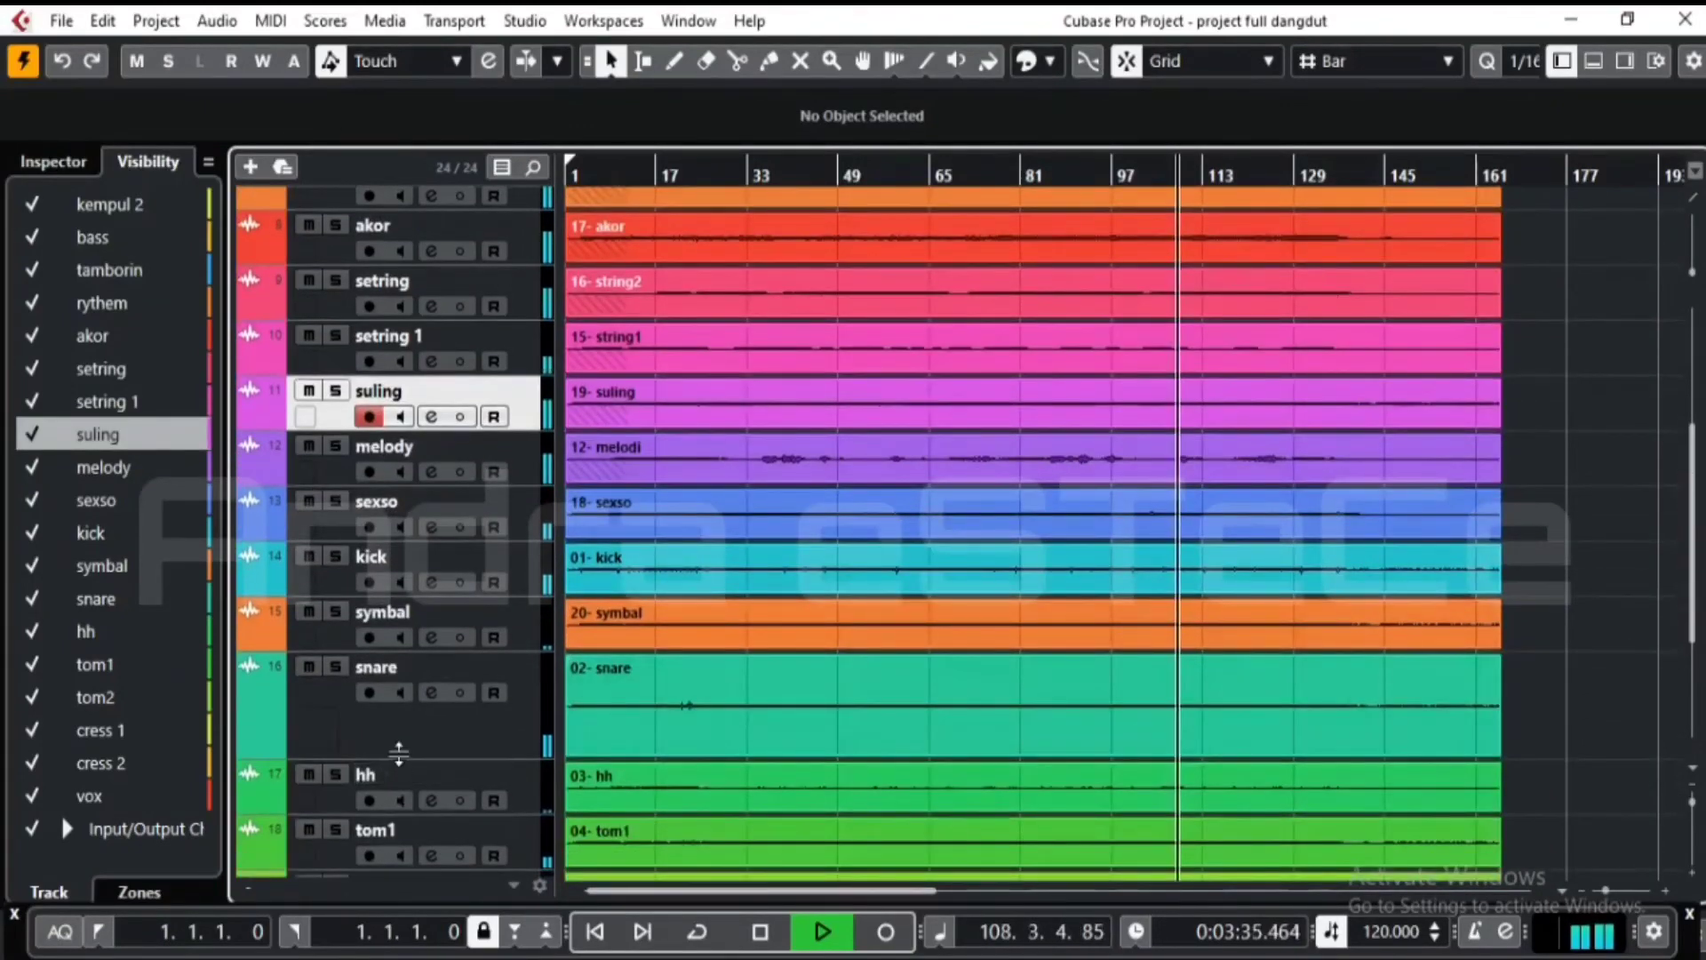
pyautogui.moveTo(397, 753); pyautogui.dragTo(405, 708)
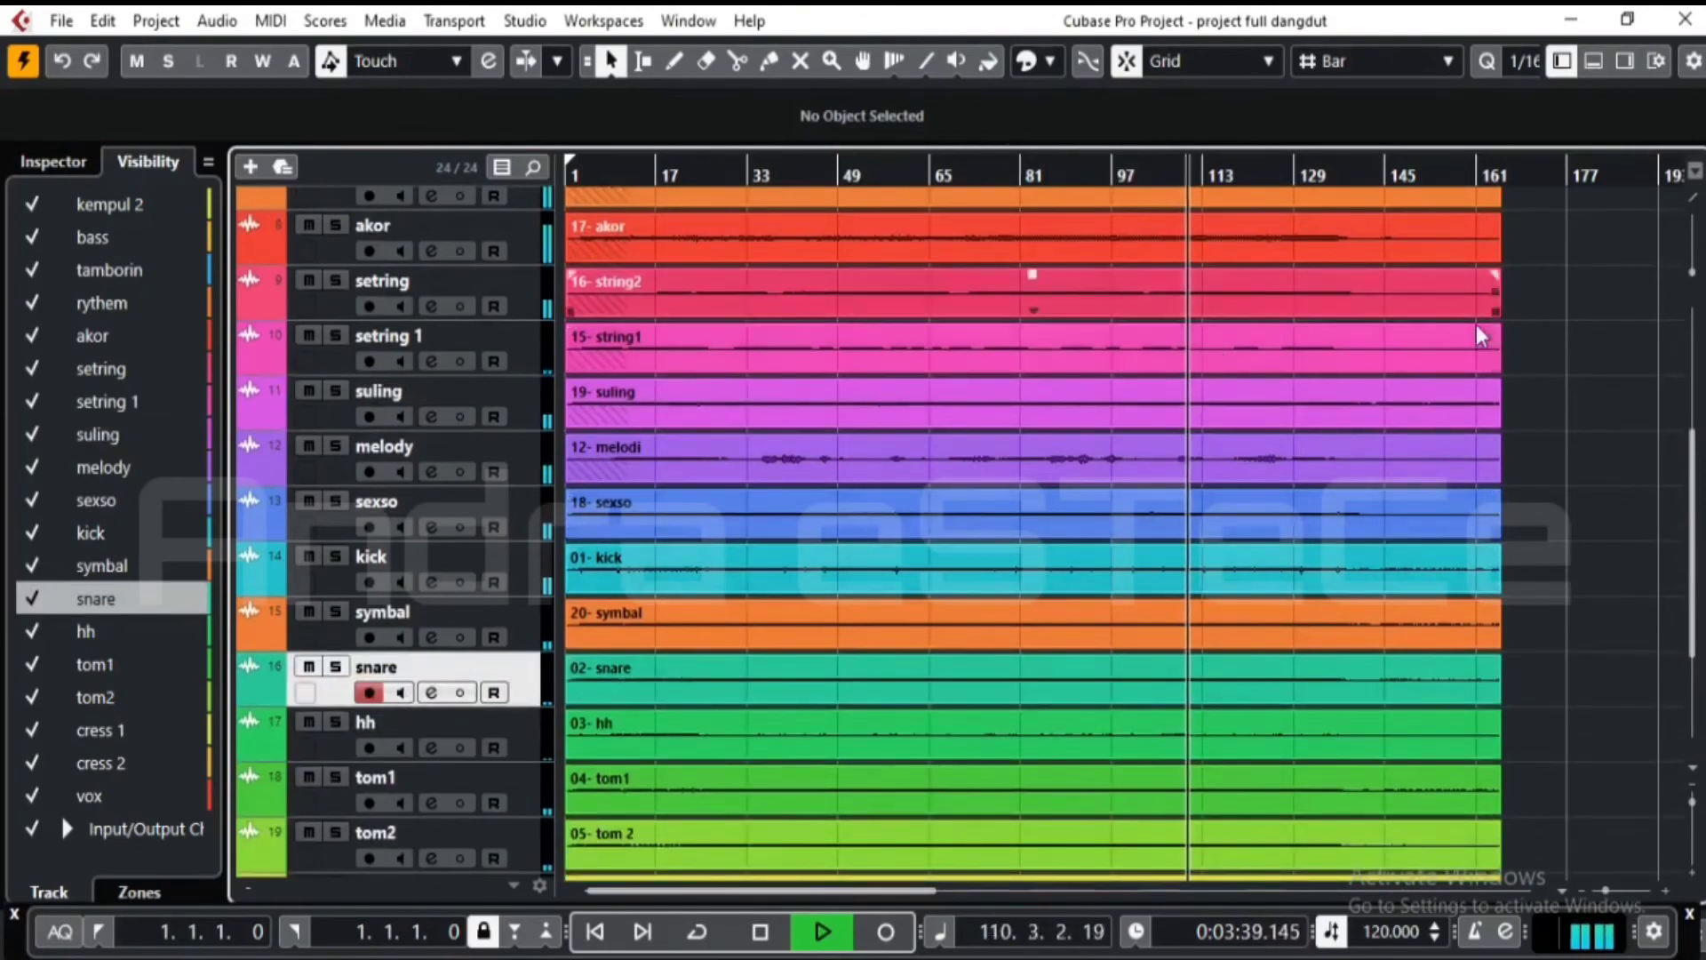
pyautogui.moveTo(1693, 531); pyautogui.dragTo(1699, 396)
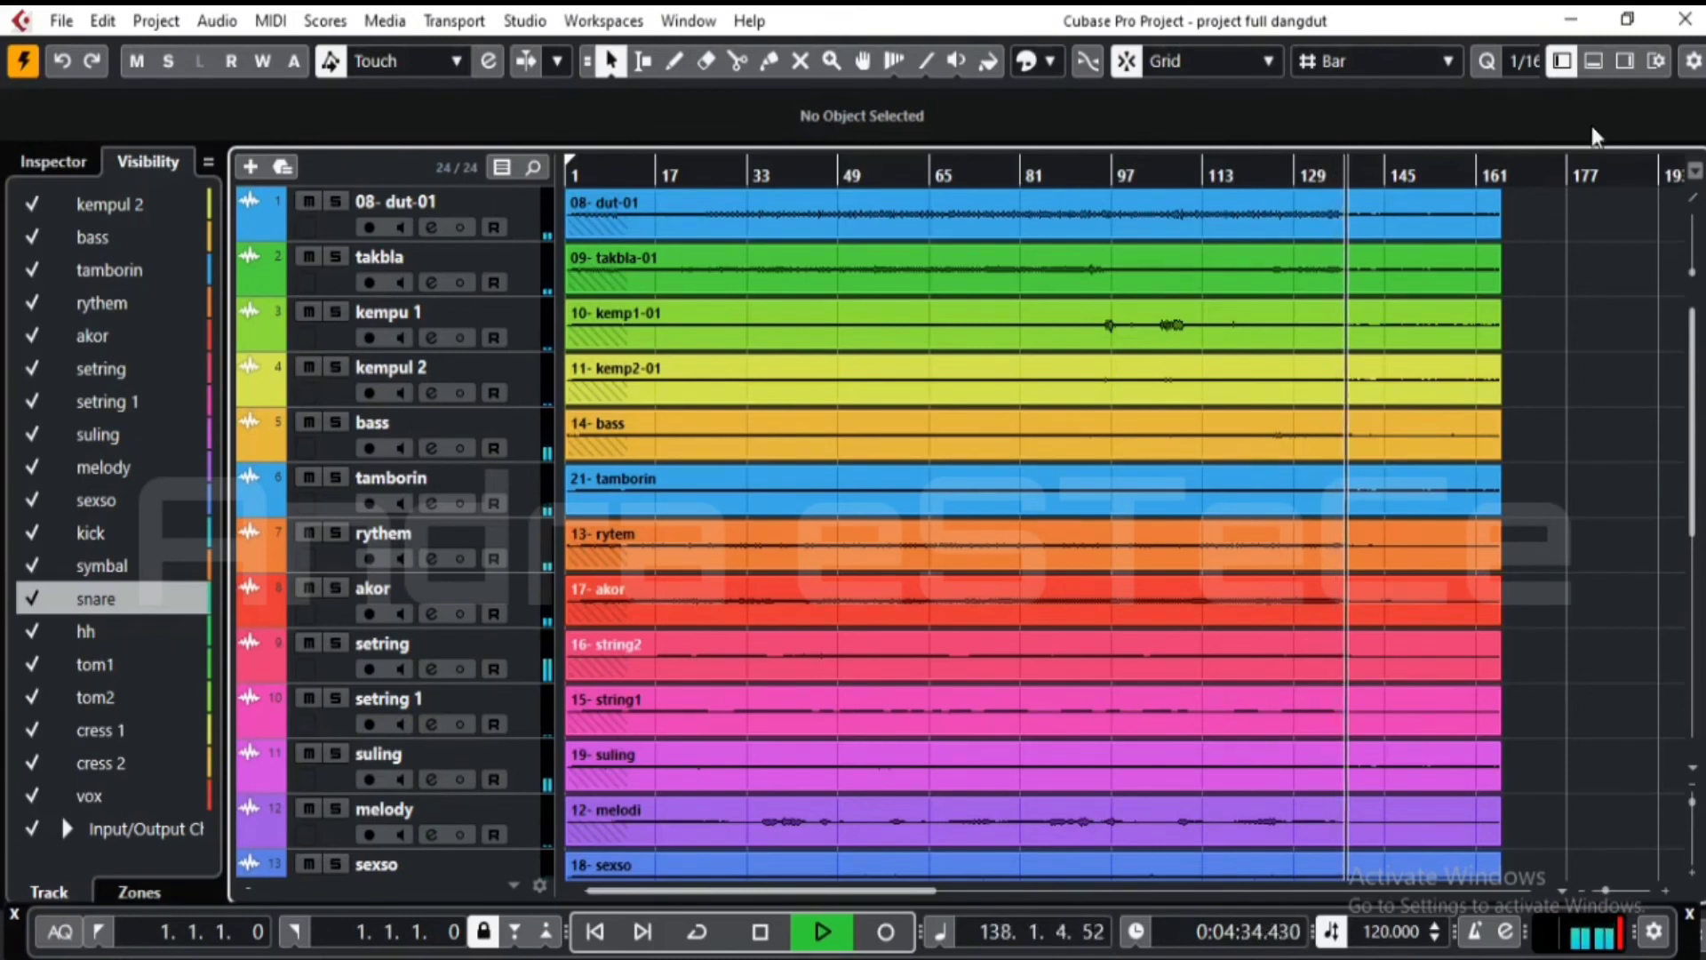
# - Stop playback, return to the start of the project and play the full mix from the beginning
pyautogui.click(759, 931)
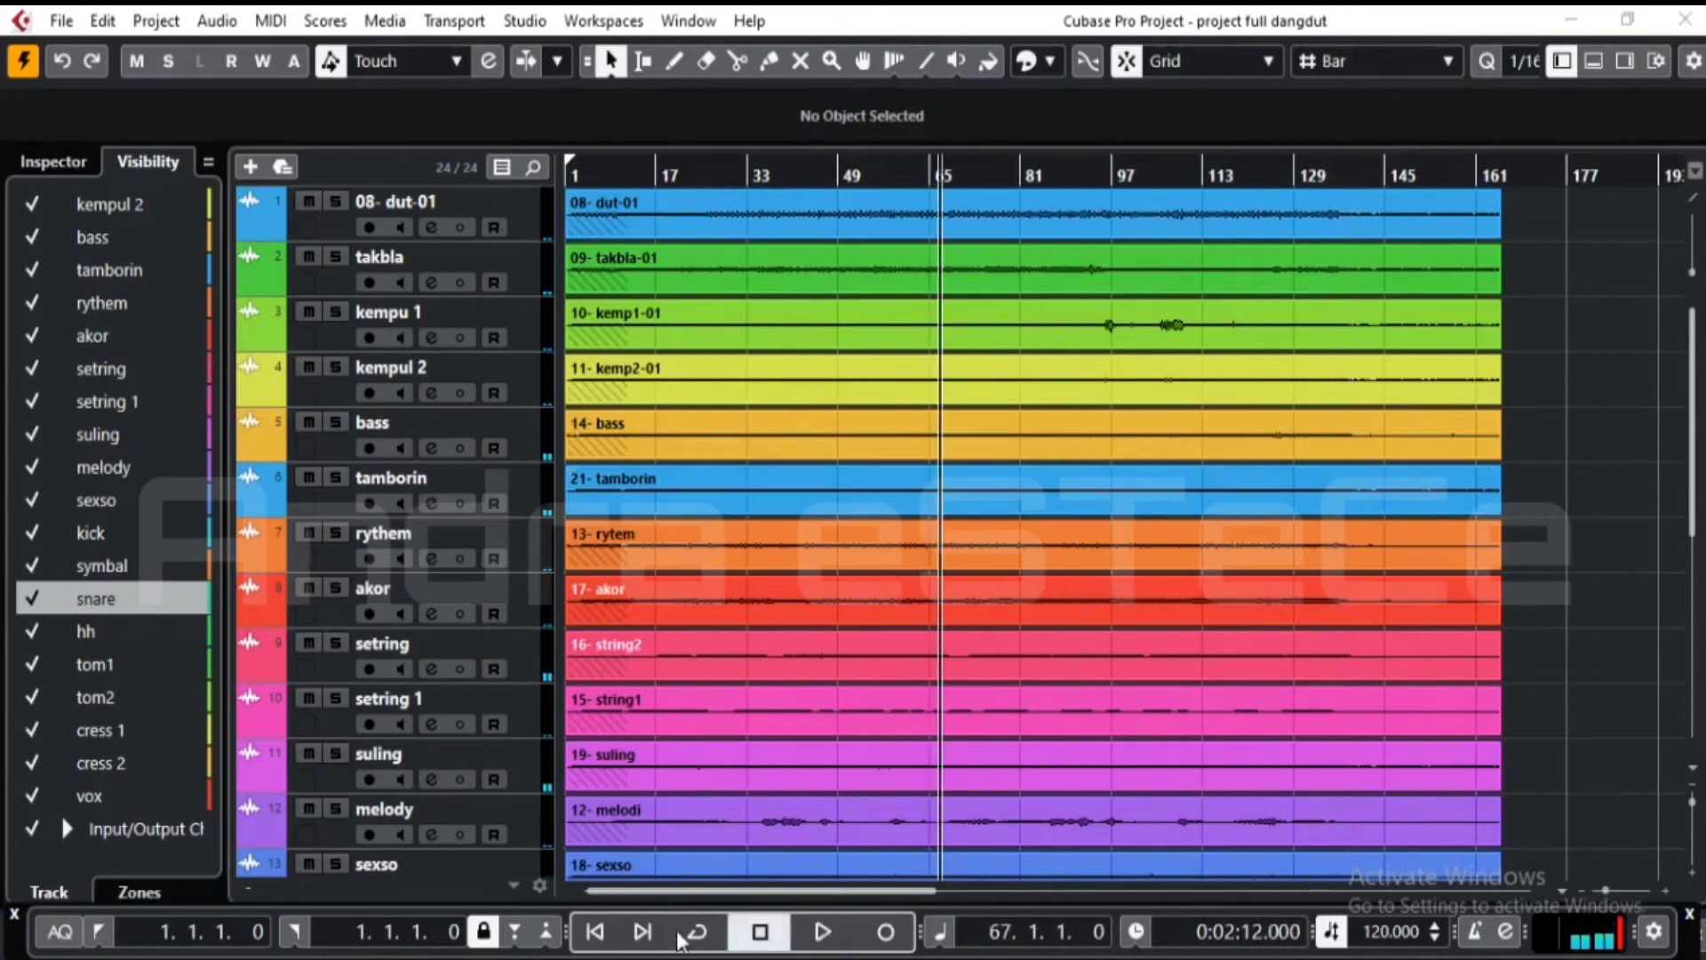
pyautogui.click(595, 932)
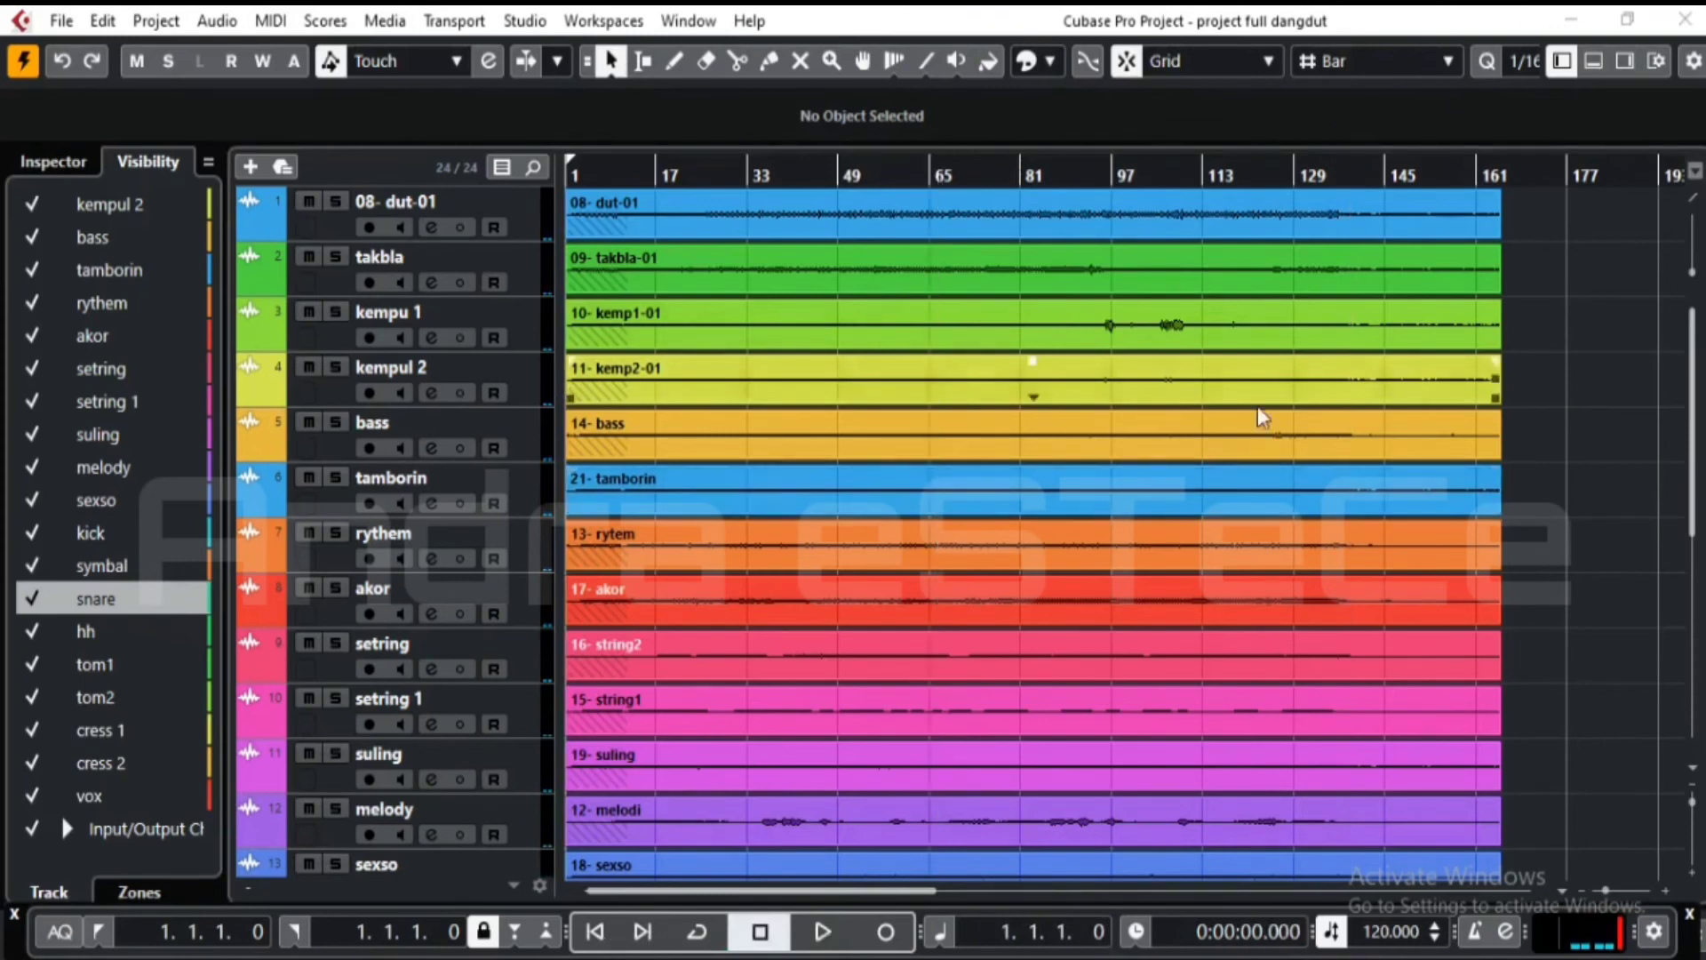
pyautogui.press('space')
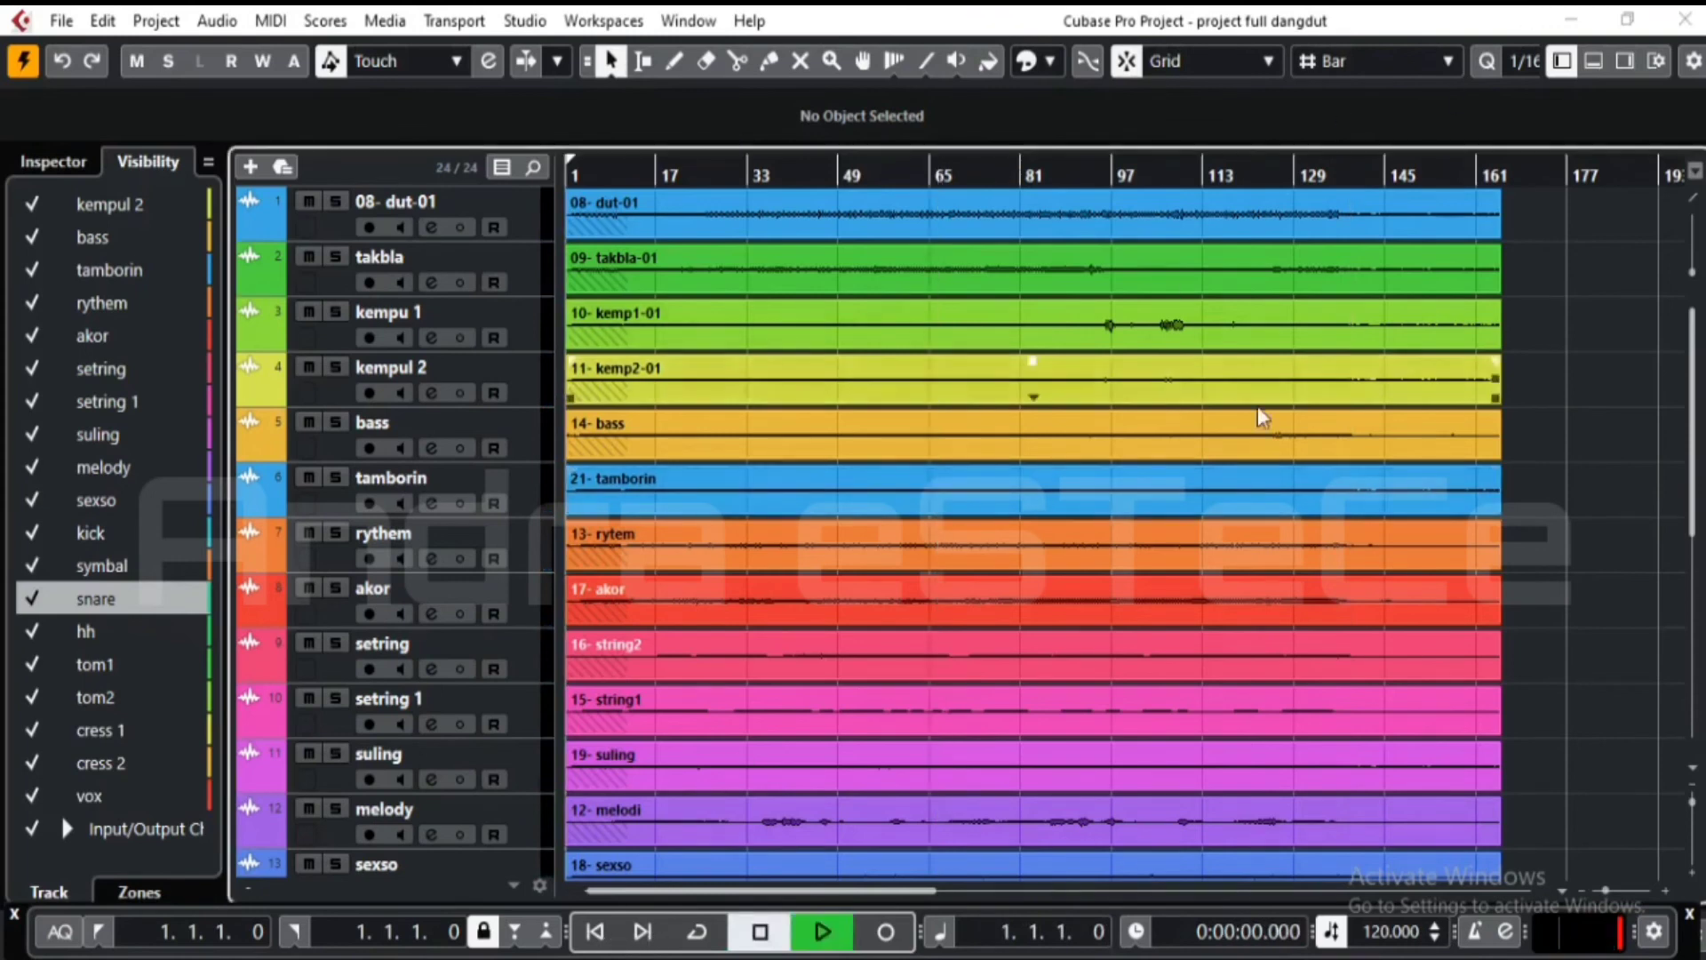
# - Show the MixConsole again and reset the Stereo Out channel's clipping indicator
pyautogui.click(1594, 61)
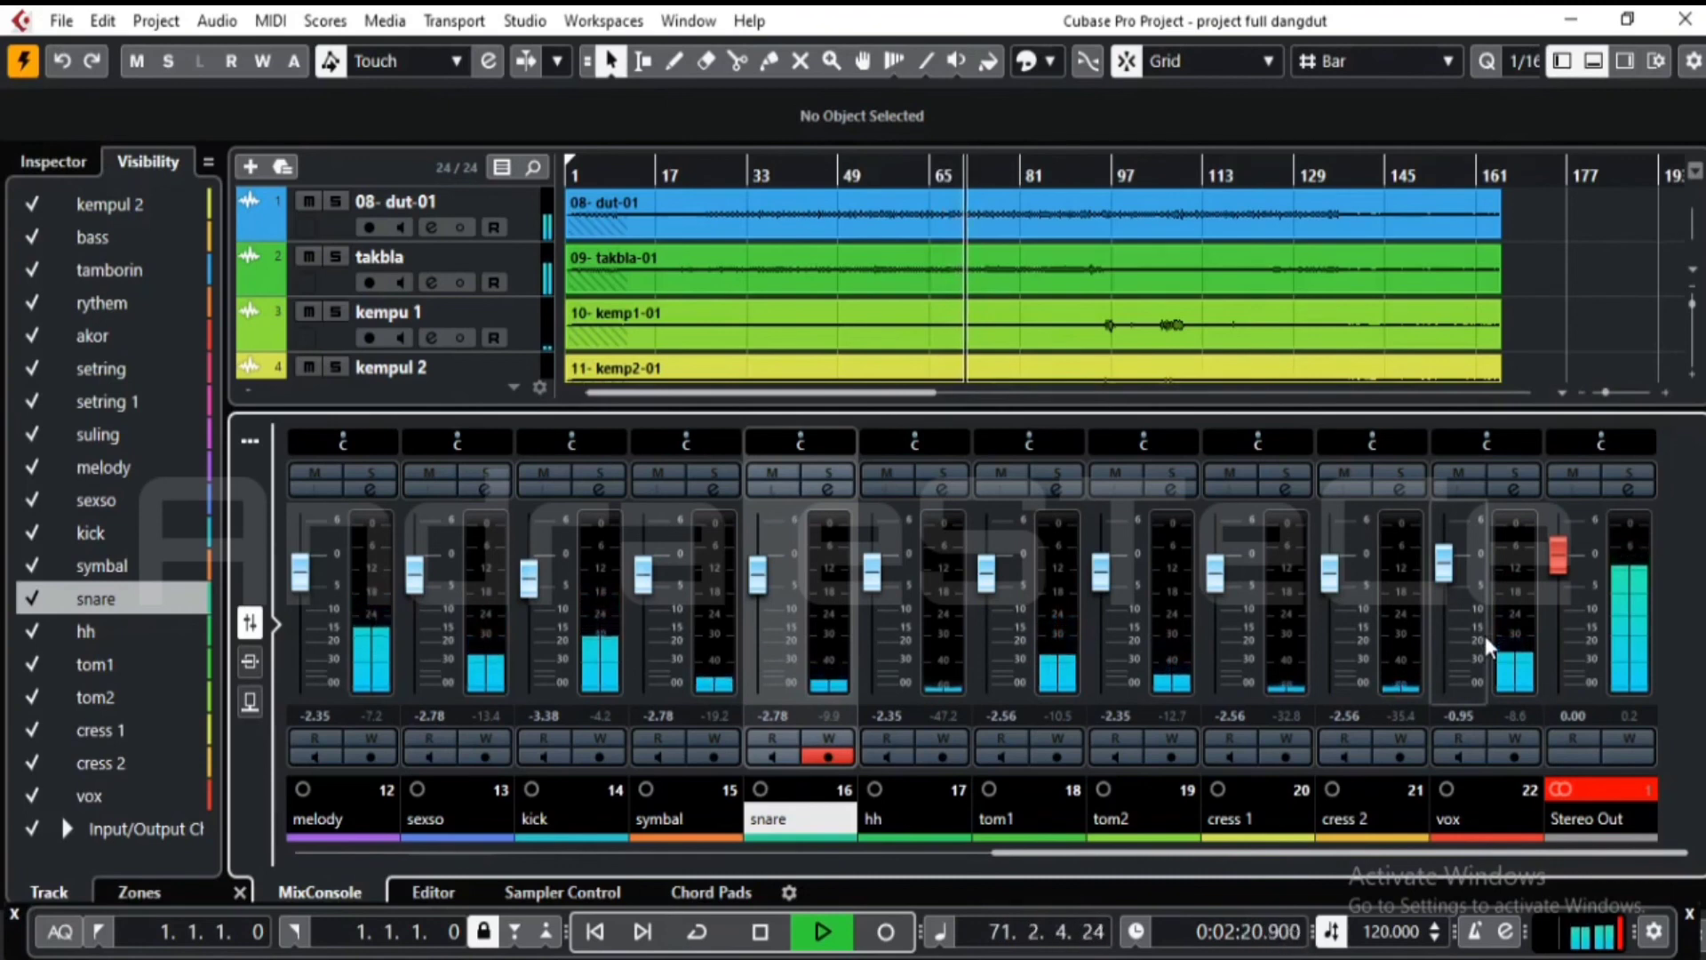
pyautogui.click(1574, 783)
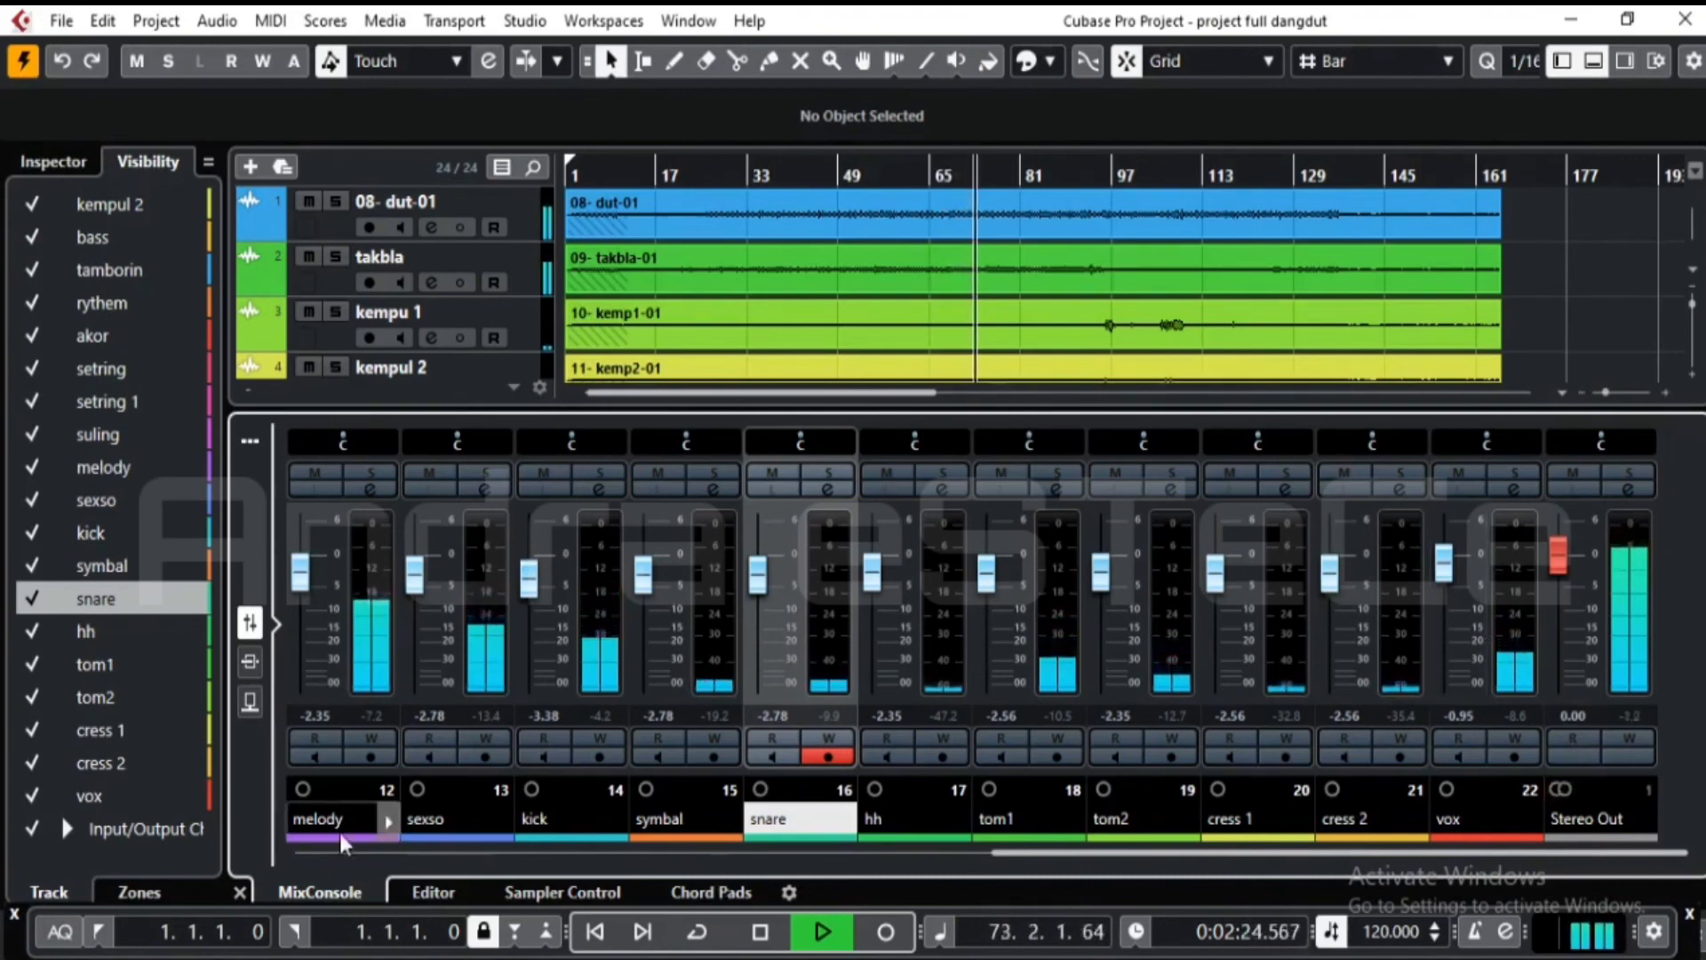
# - Hide the MixConsole to look over the tracks during playback, and show the MixConsole again
pyautogui.click(300, 850)
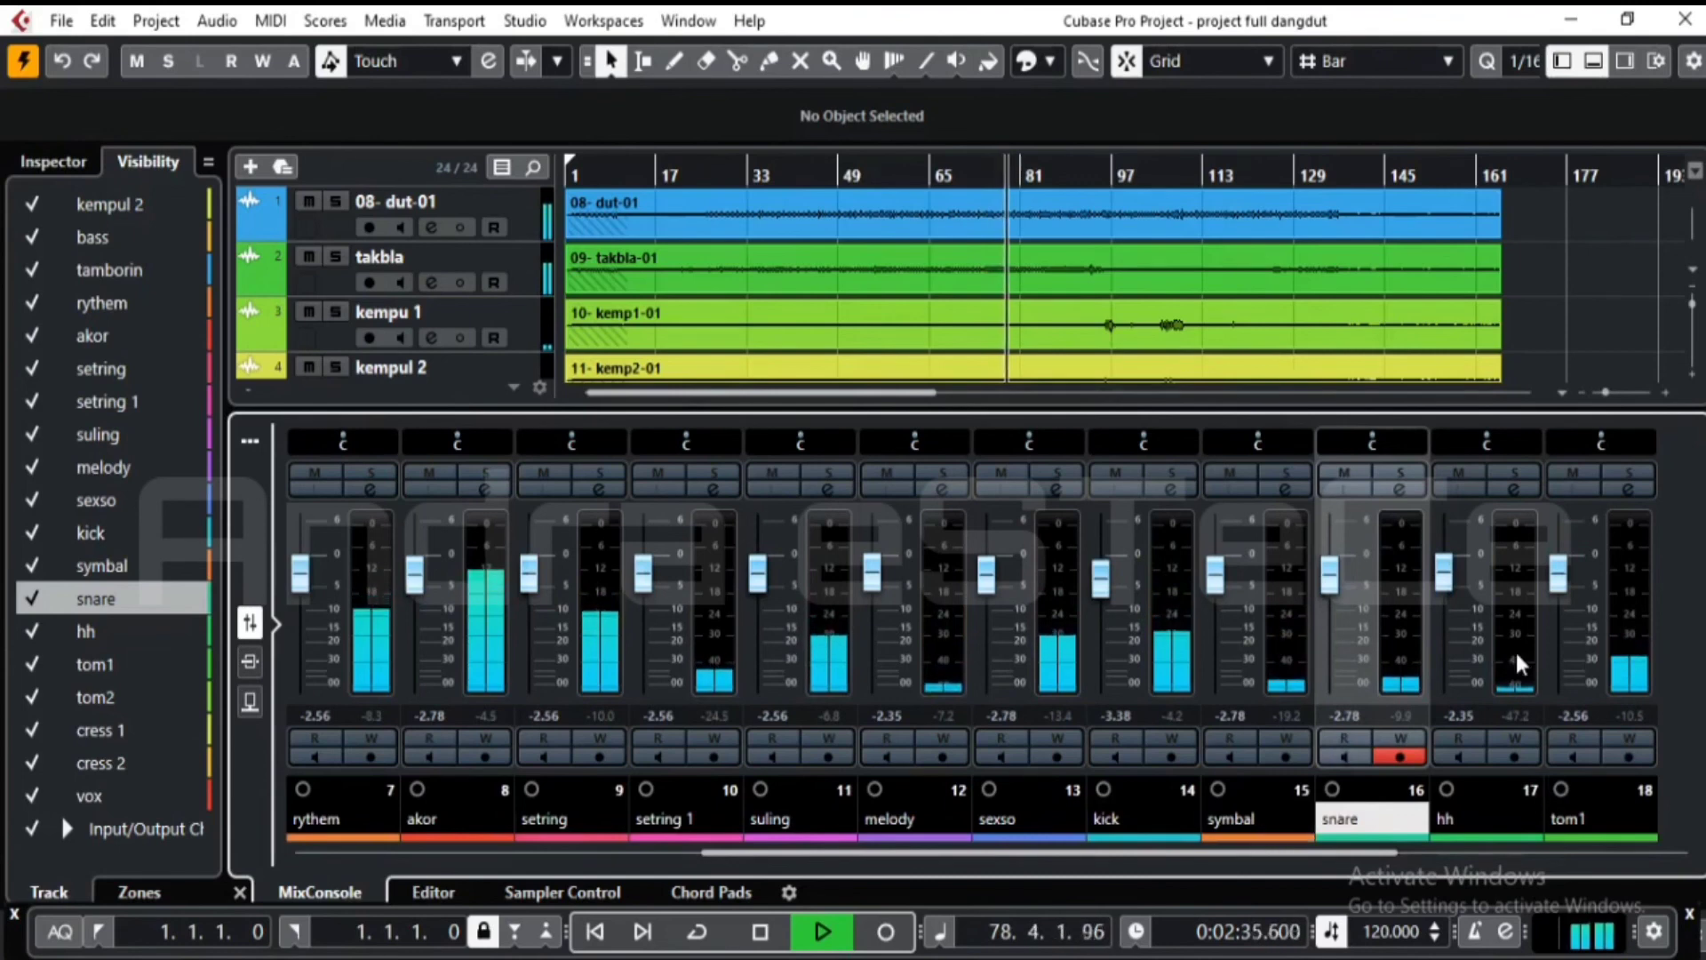
pyautogui.click(1592, 58)
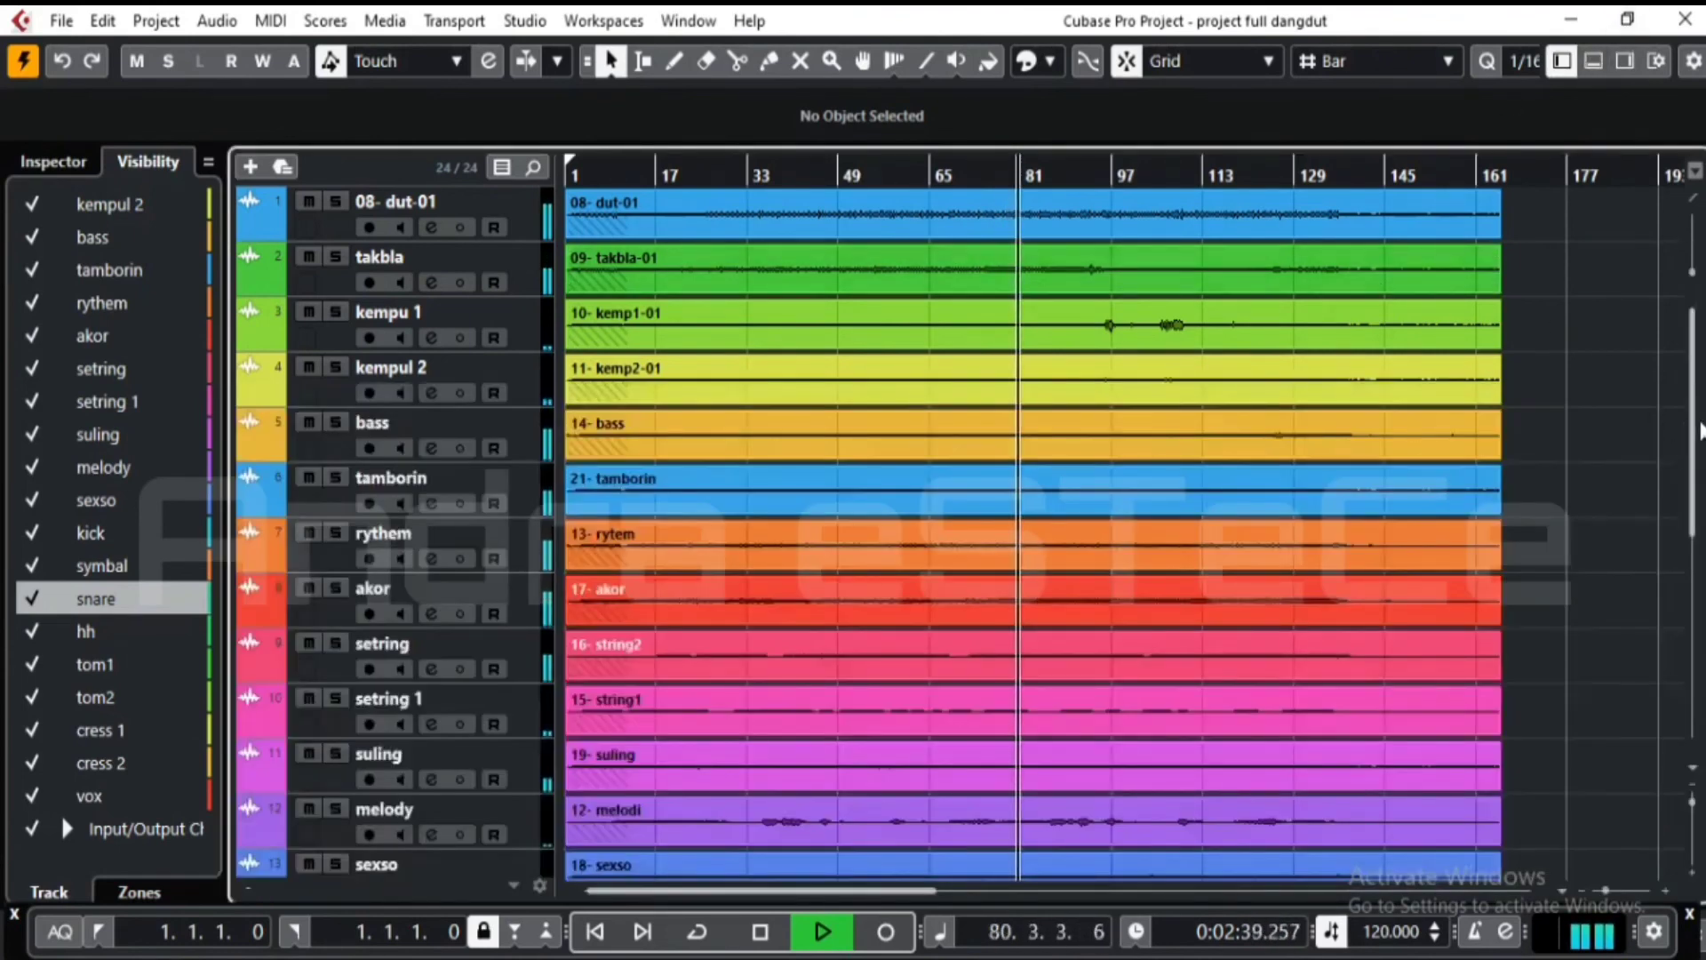
pyautogui.moveTo(1692, 440)
pyautogui.mouseDown()
pyautogui.moveTo(1697, 639)
pyautogui.moveTo(1697, 438)
pyautogui.mouseUp()
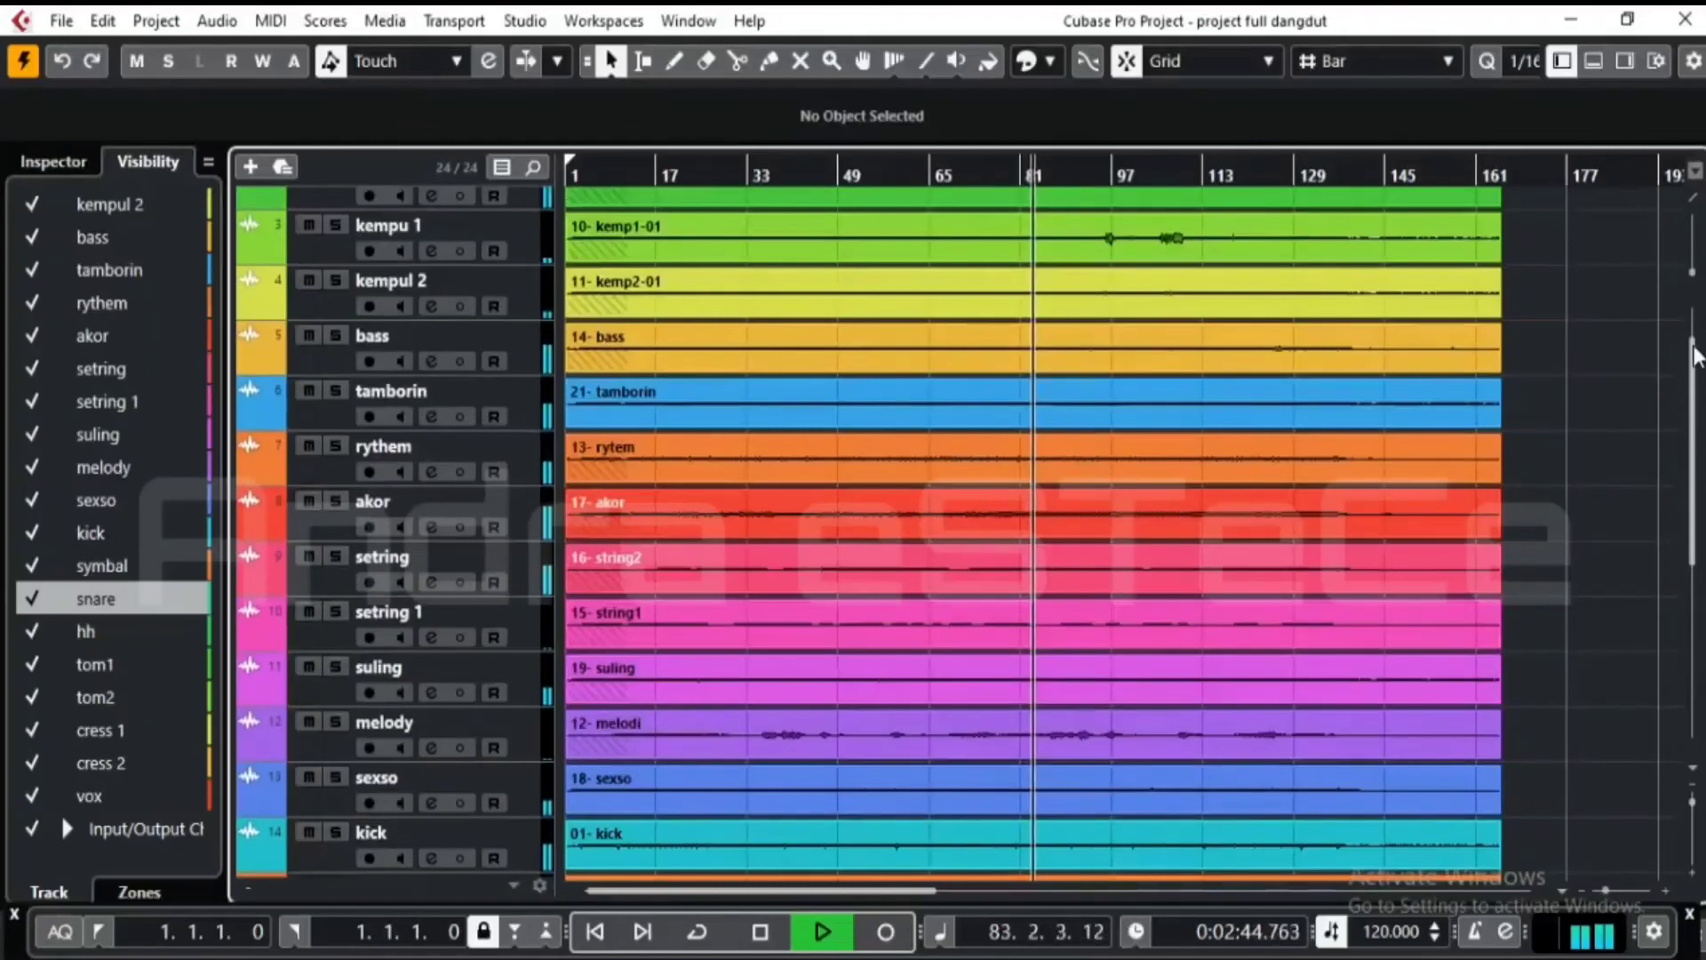
pyautogui.moveTo(1695, 346); pyautogui.dragTo(1695, 311)
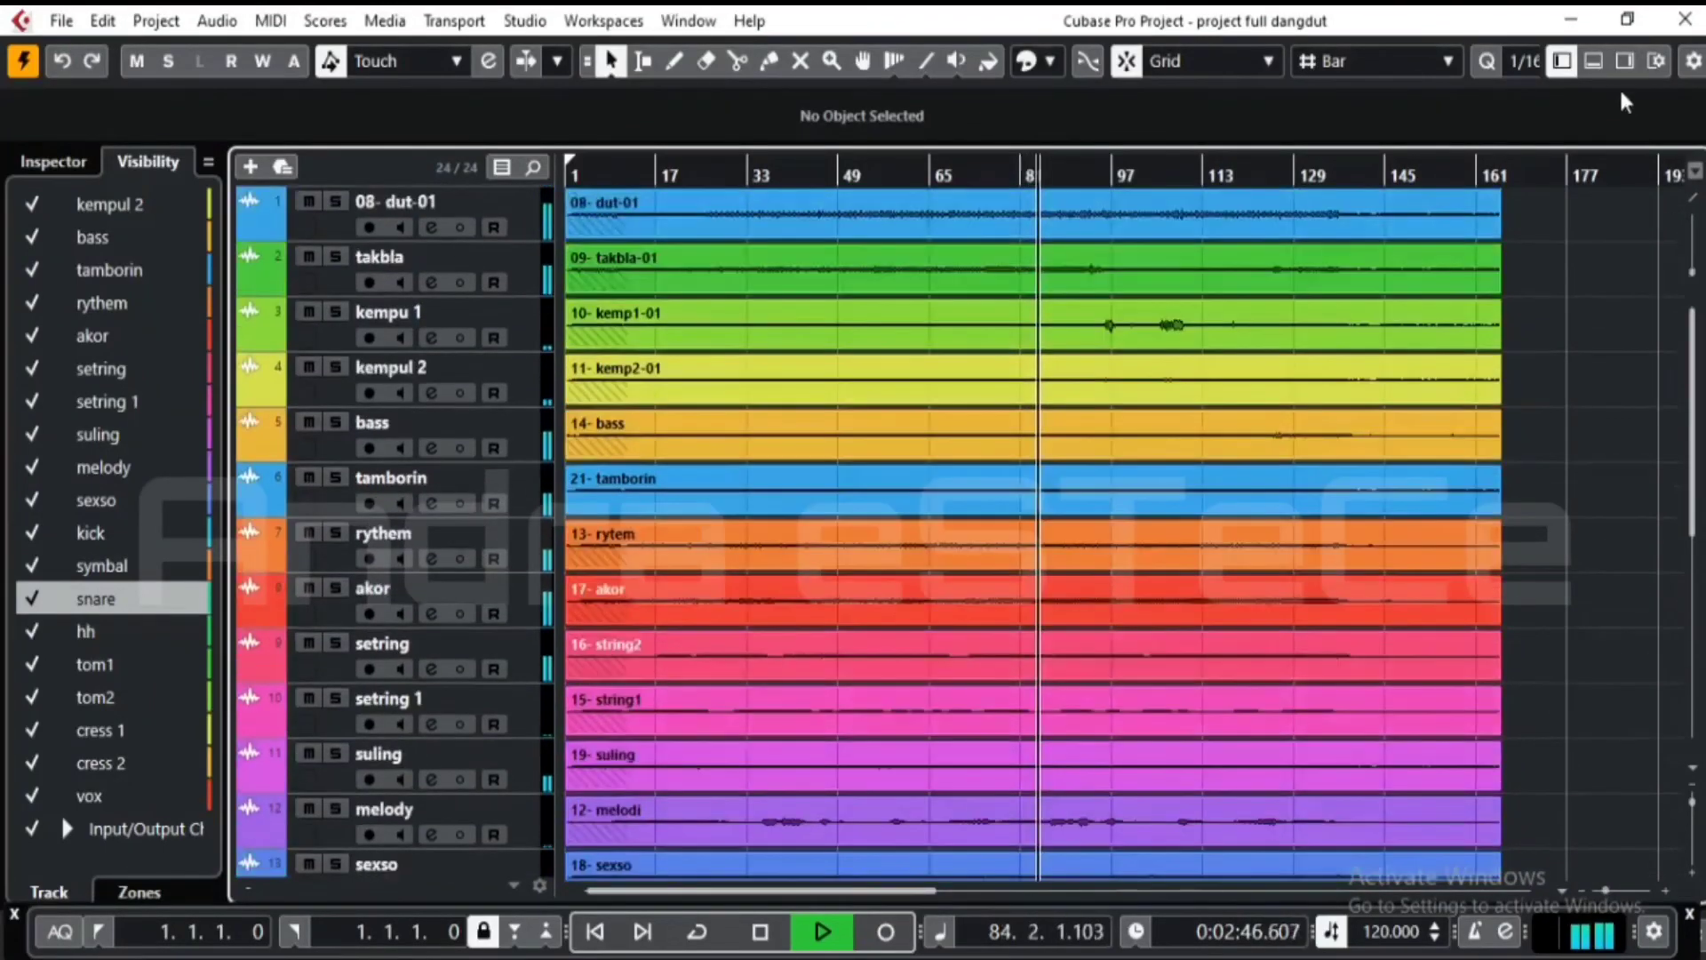
pyautogui.click(1593, 60)
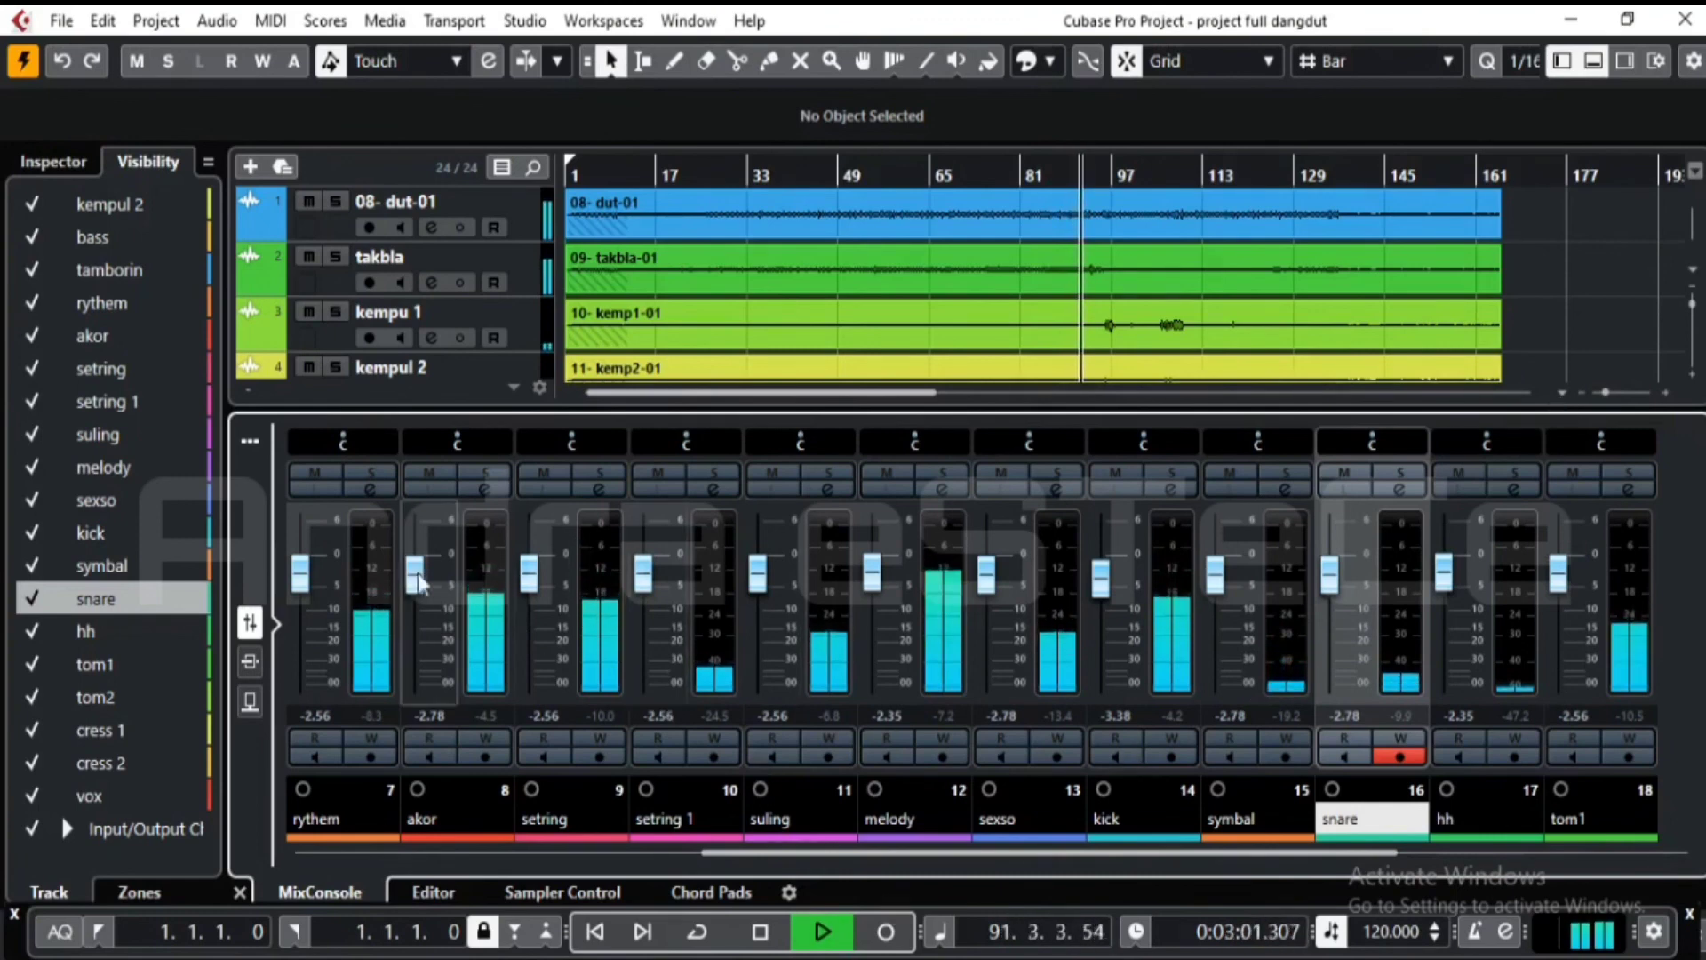
# - Briefly solo the takbla channel to check it against the full mix
pyautogui.click(361, 851)
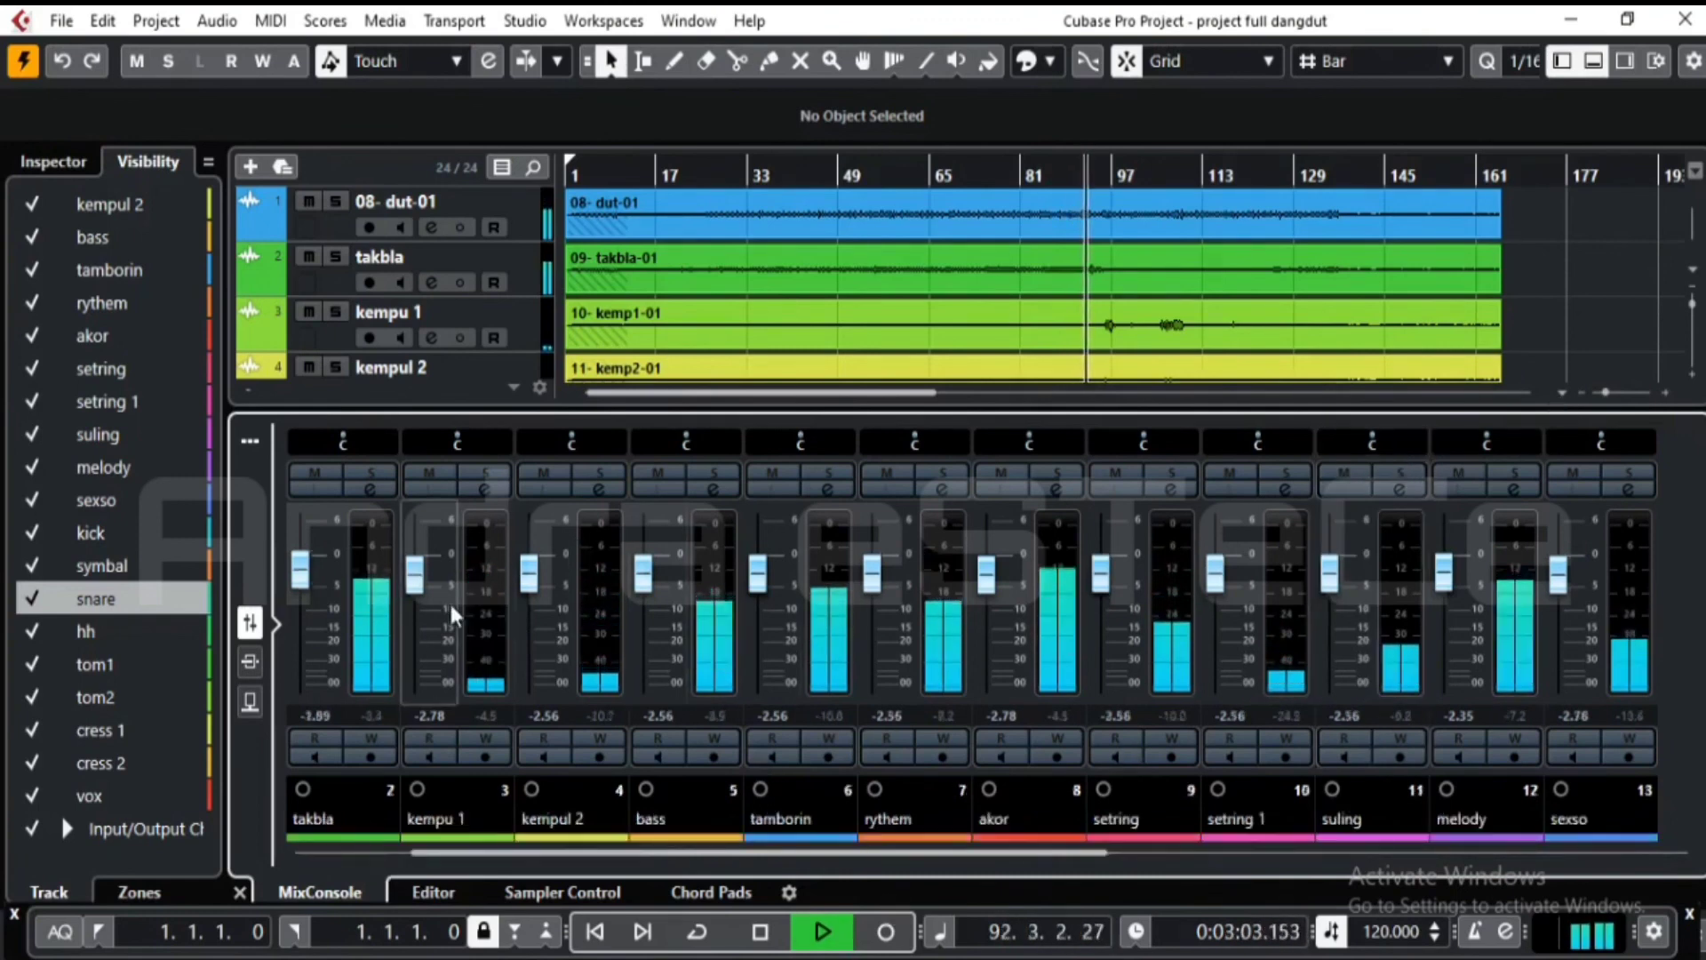
pyautogui.click(372, 472)
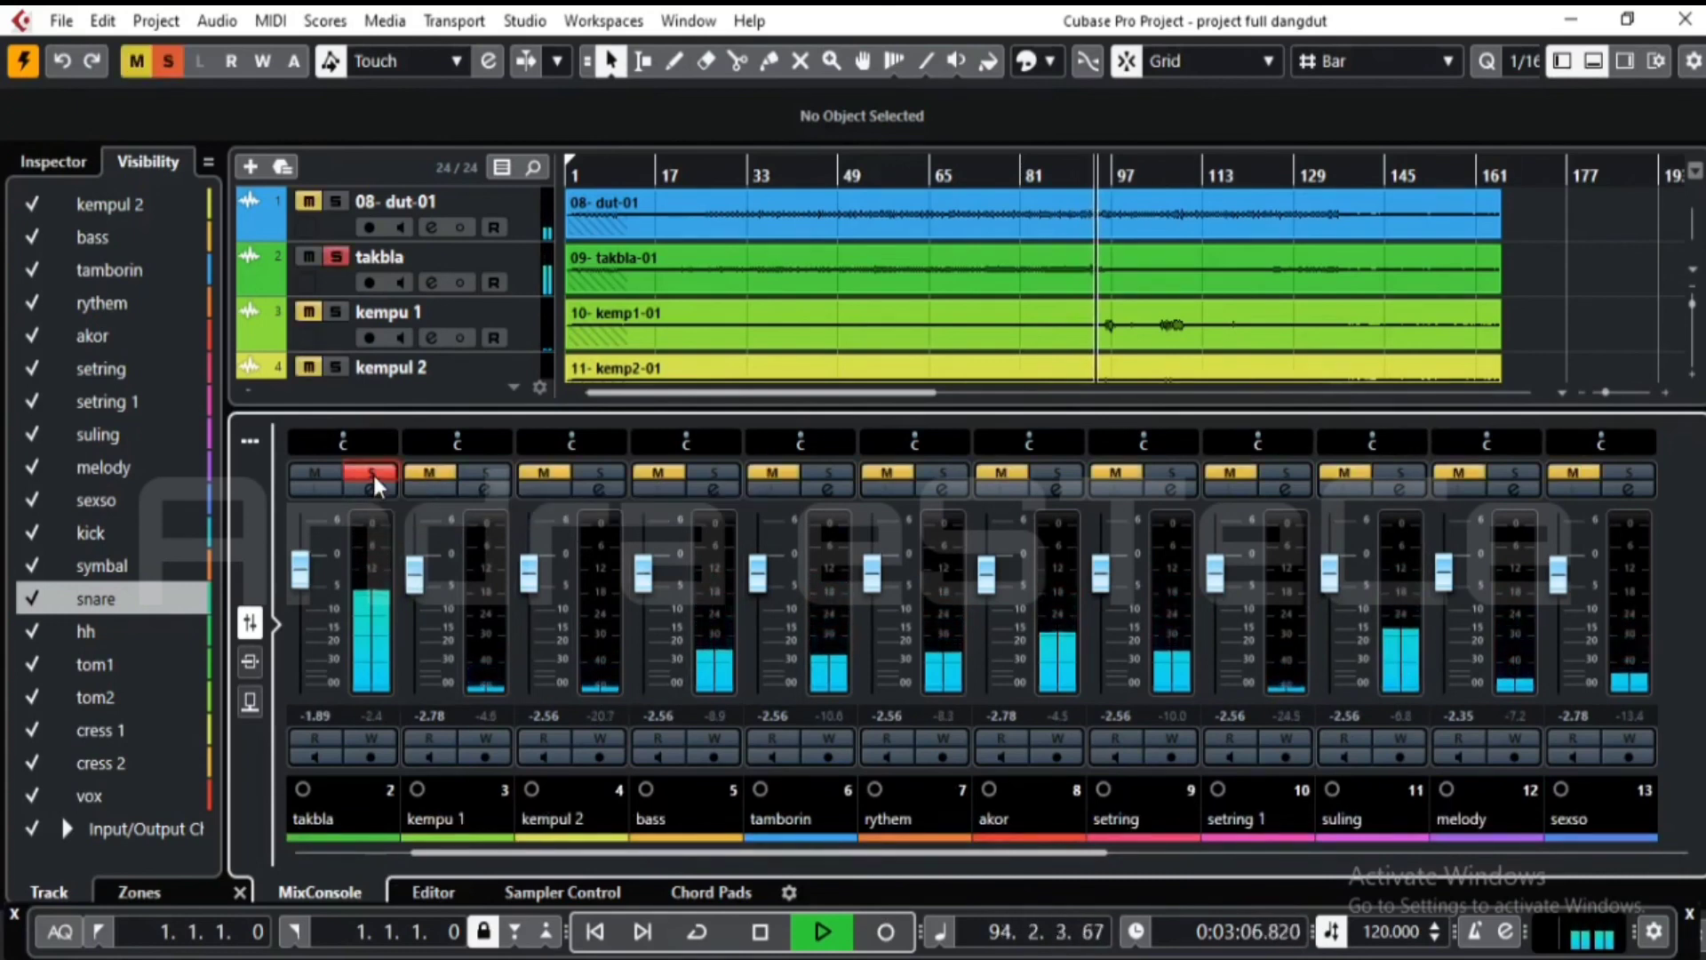
pyautogui.click(376, 471)
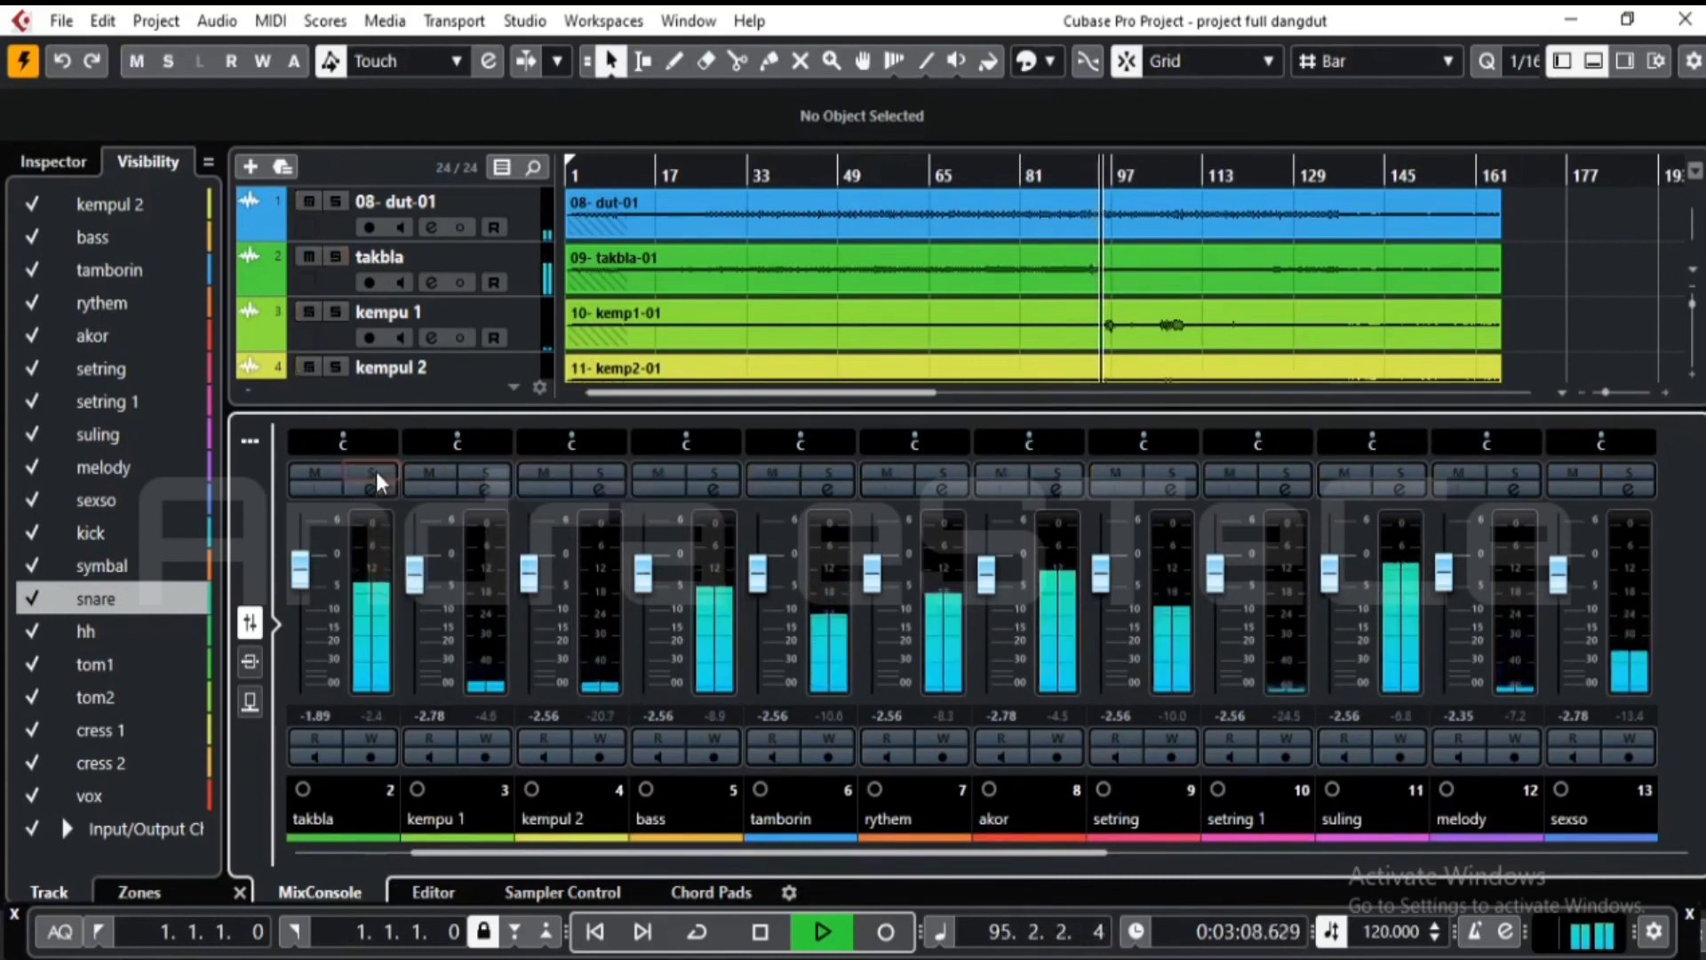
# - Solo 08- dut-01, add takbla to the solo to hear both together, and release both solos
pyautogui.click(322, 851)
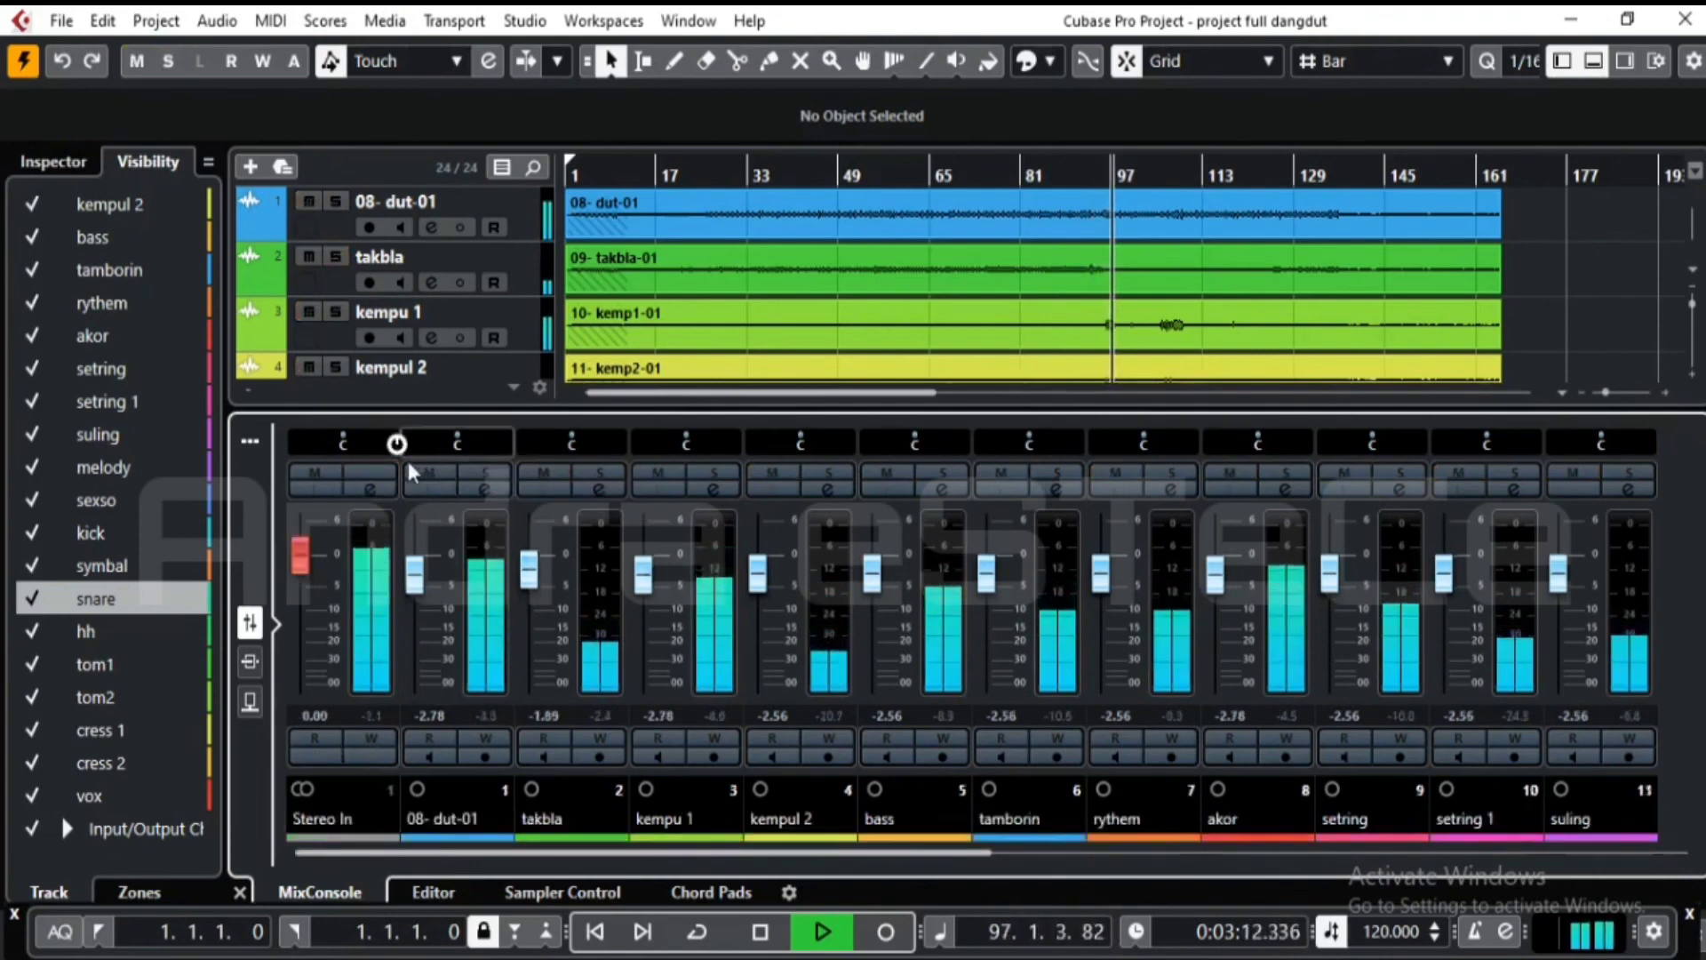
pyautogui.click(486, 468)
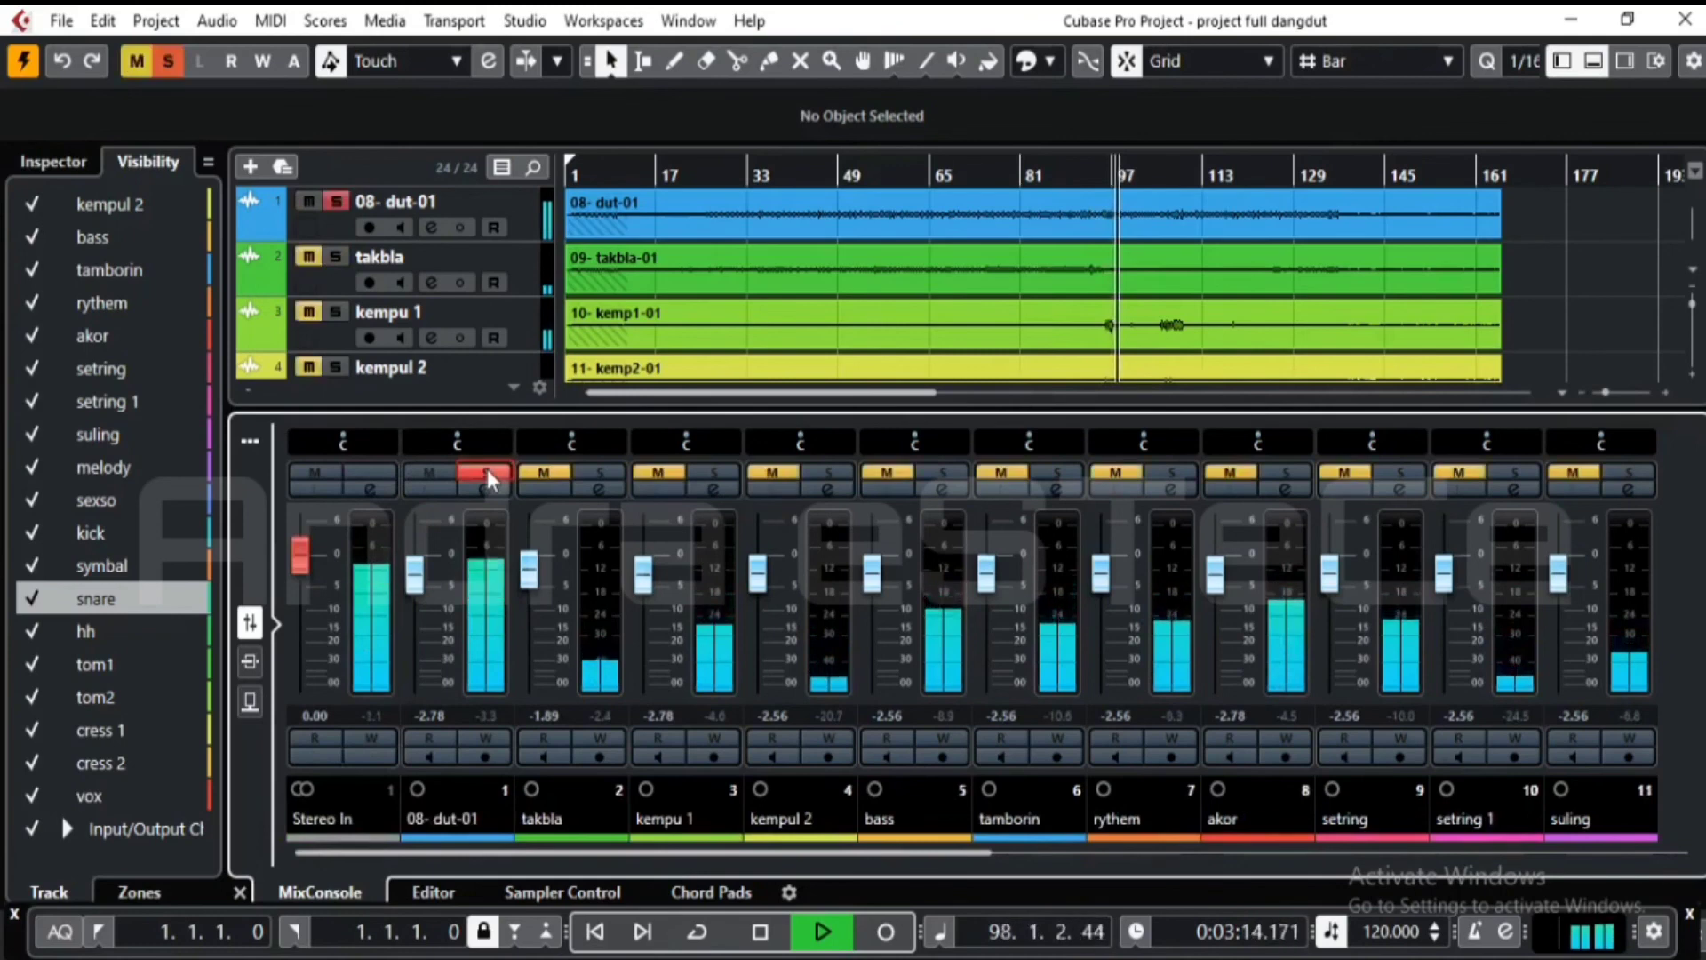
pyautogui.click(597, 468)
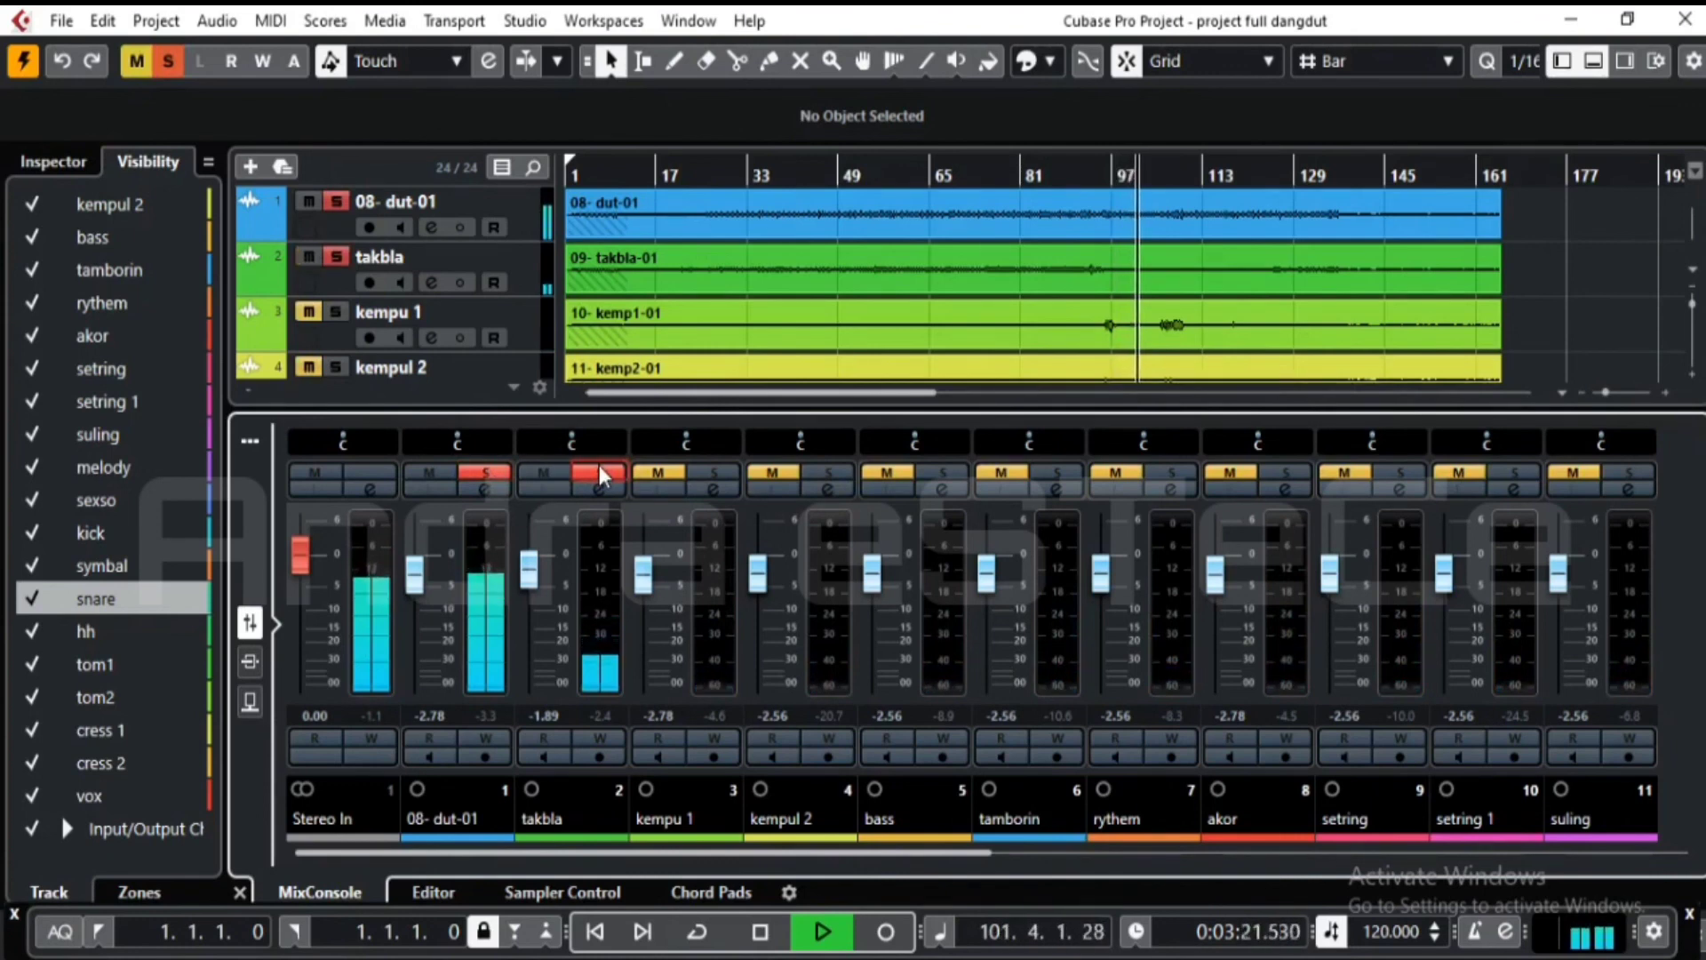
pyautogui.click(599, 468)
pyautogui.click(485, 468)
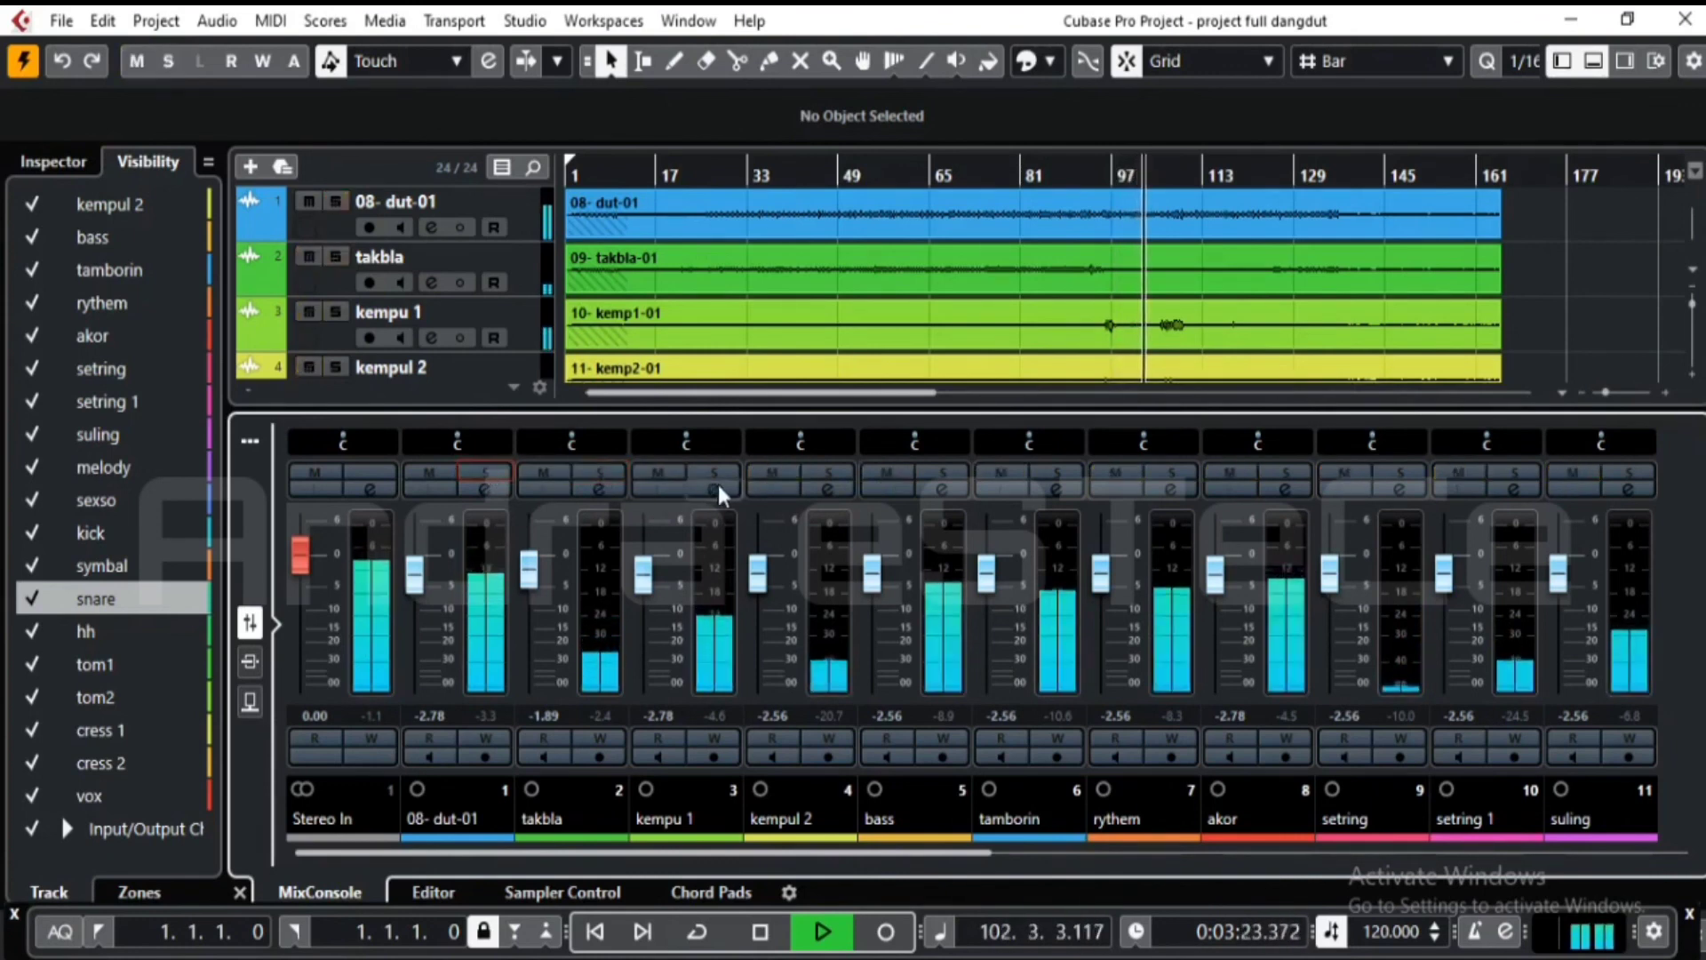
# - Solo bass together with akor and examine the bass channel's equalizer and FabFilter Pro-Q 3 curve
pyautogui.click(935, 472)
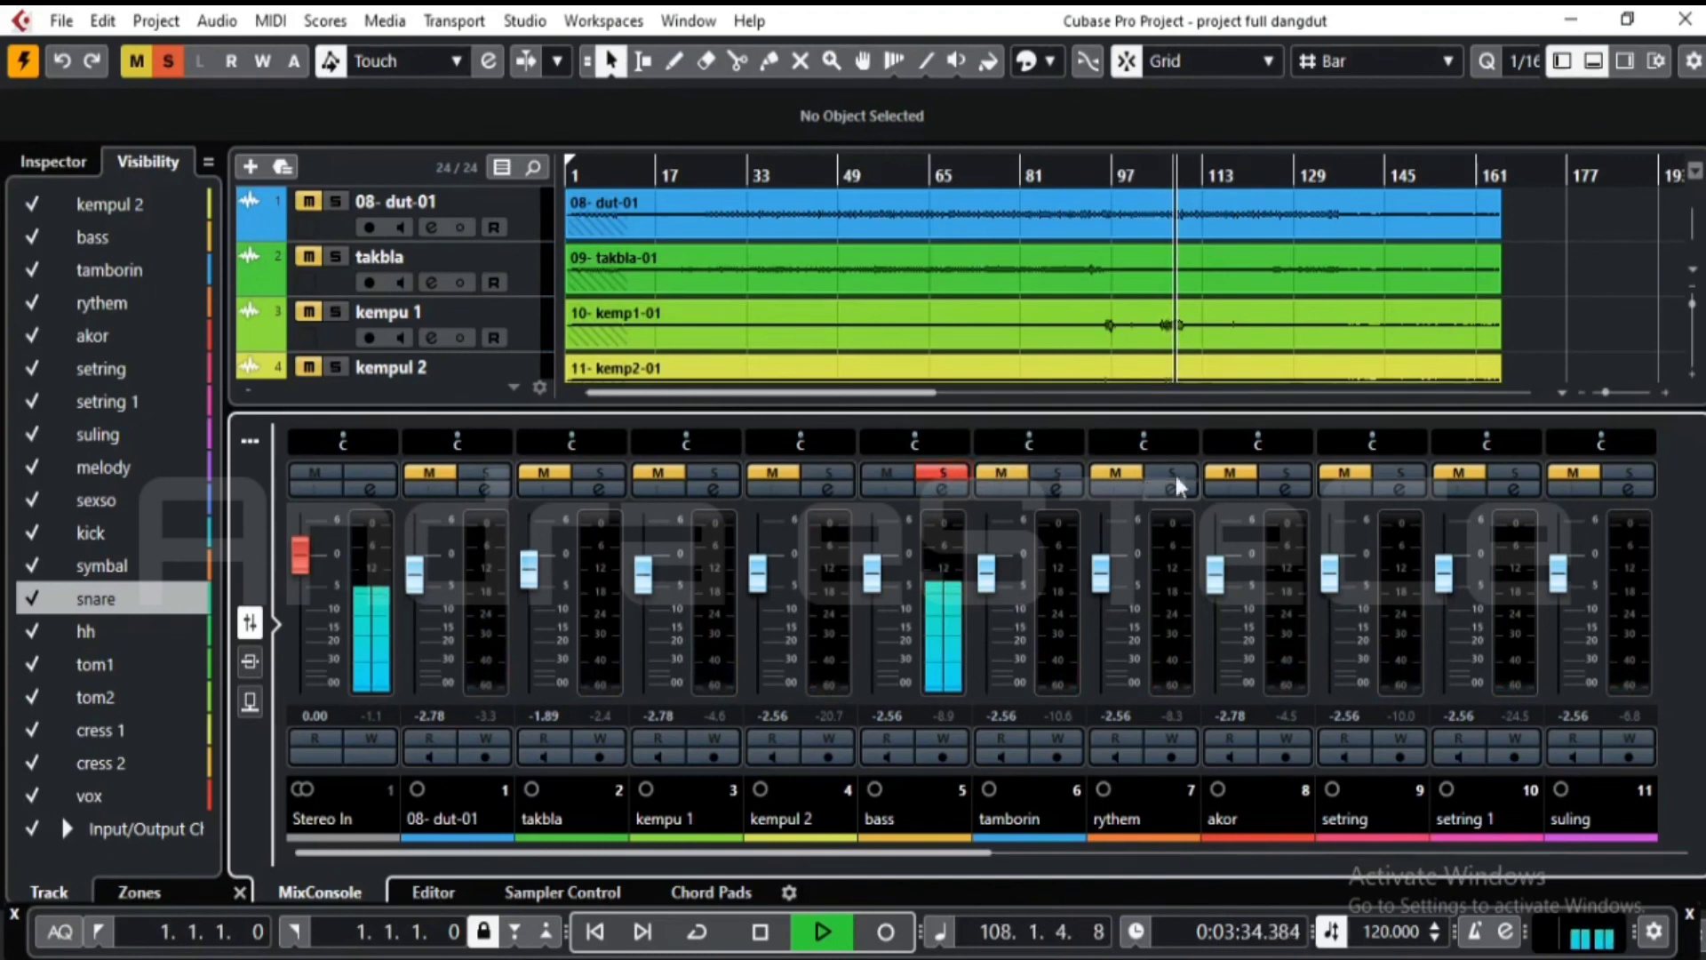
pyautogui.click(1279, 472)
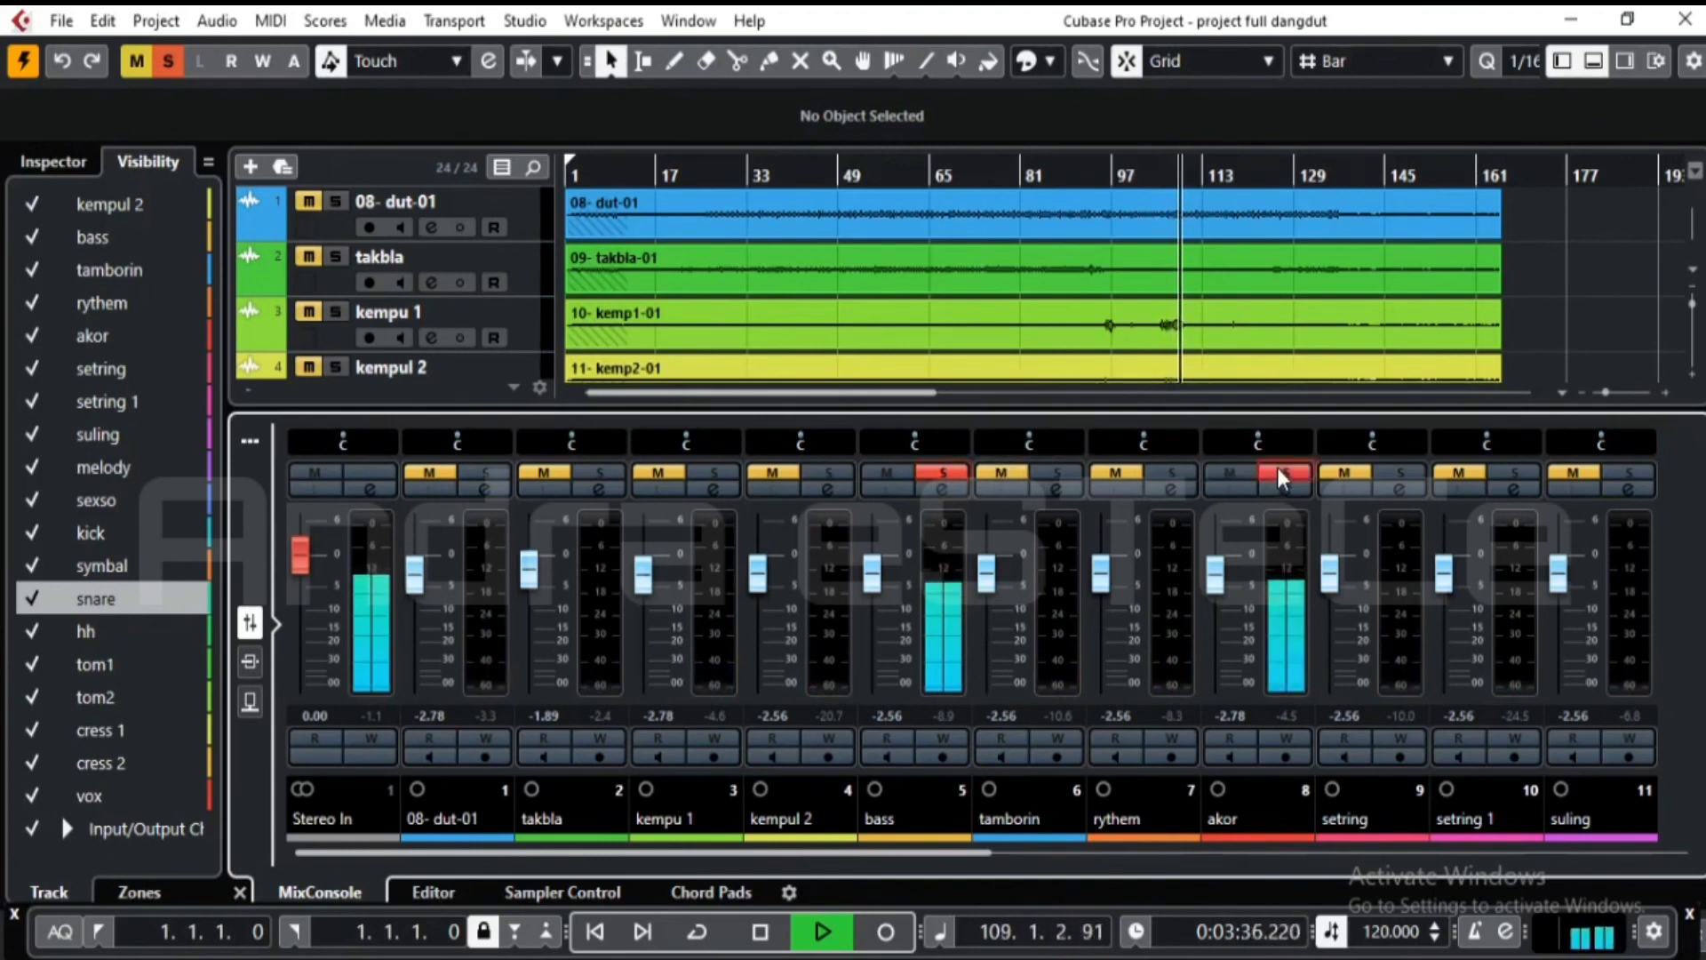
pyautogui.click(945, 485)
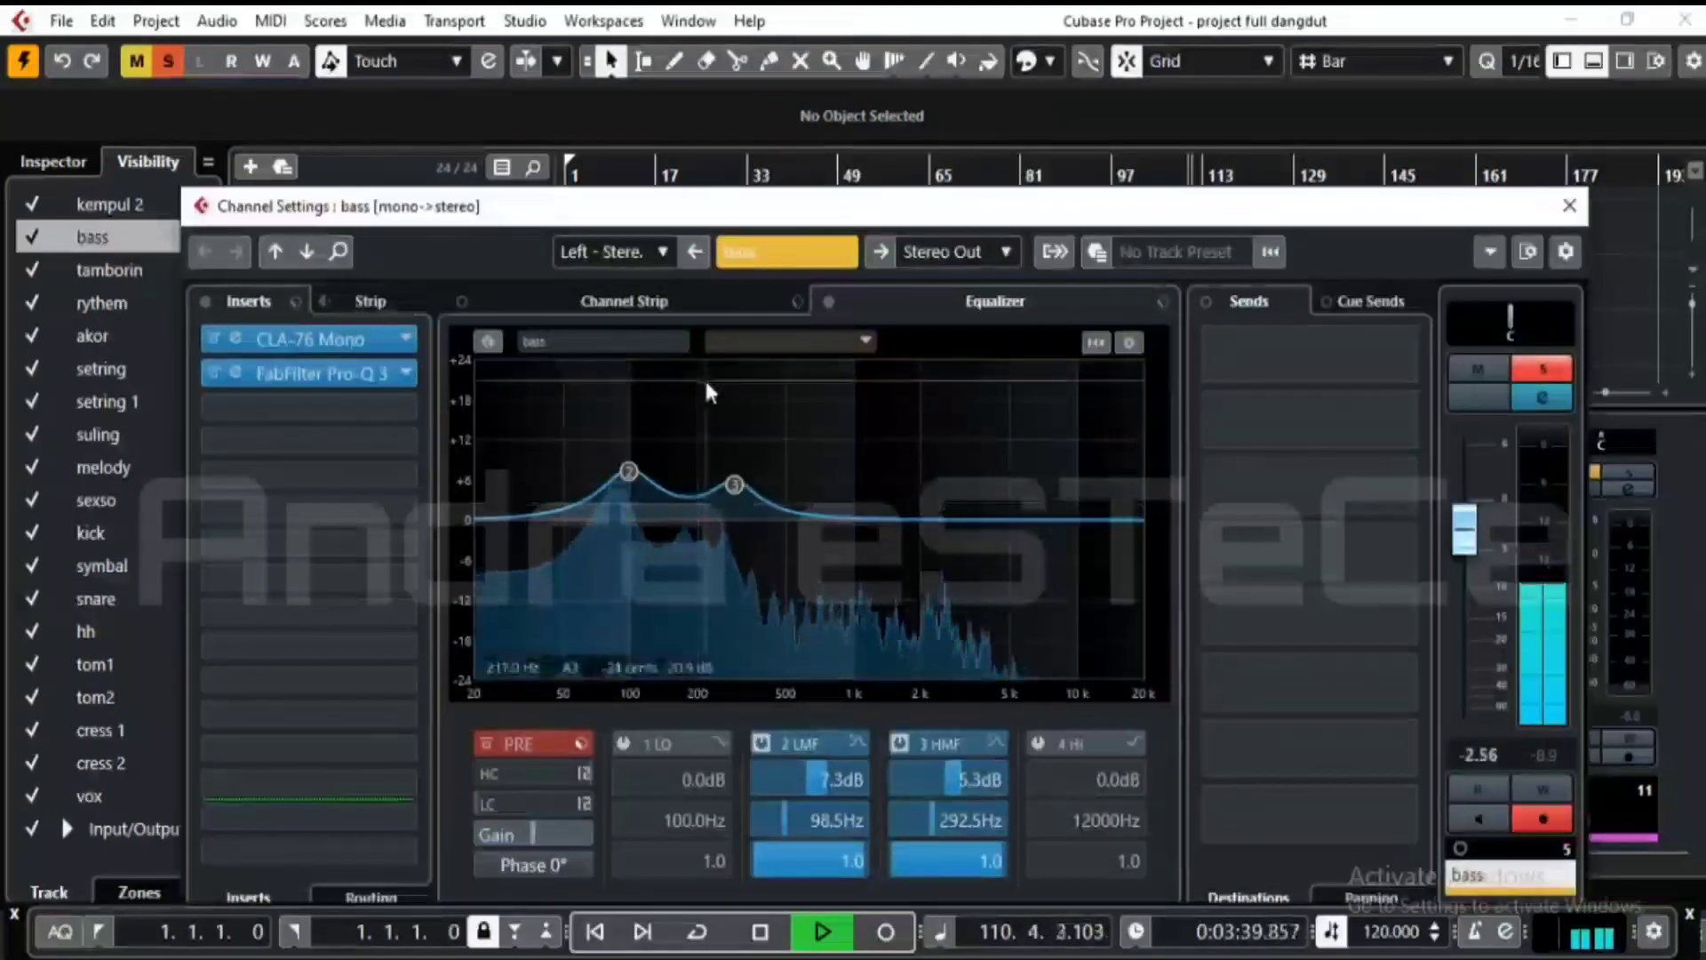
pyautogui.click(237, 373)
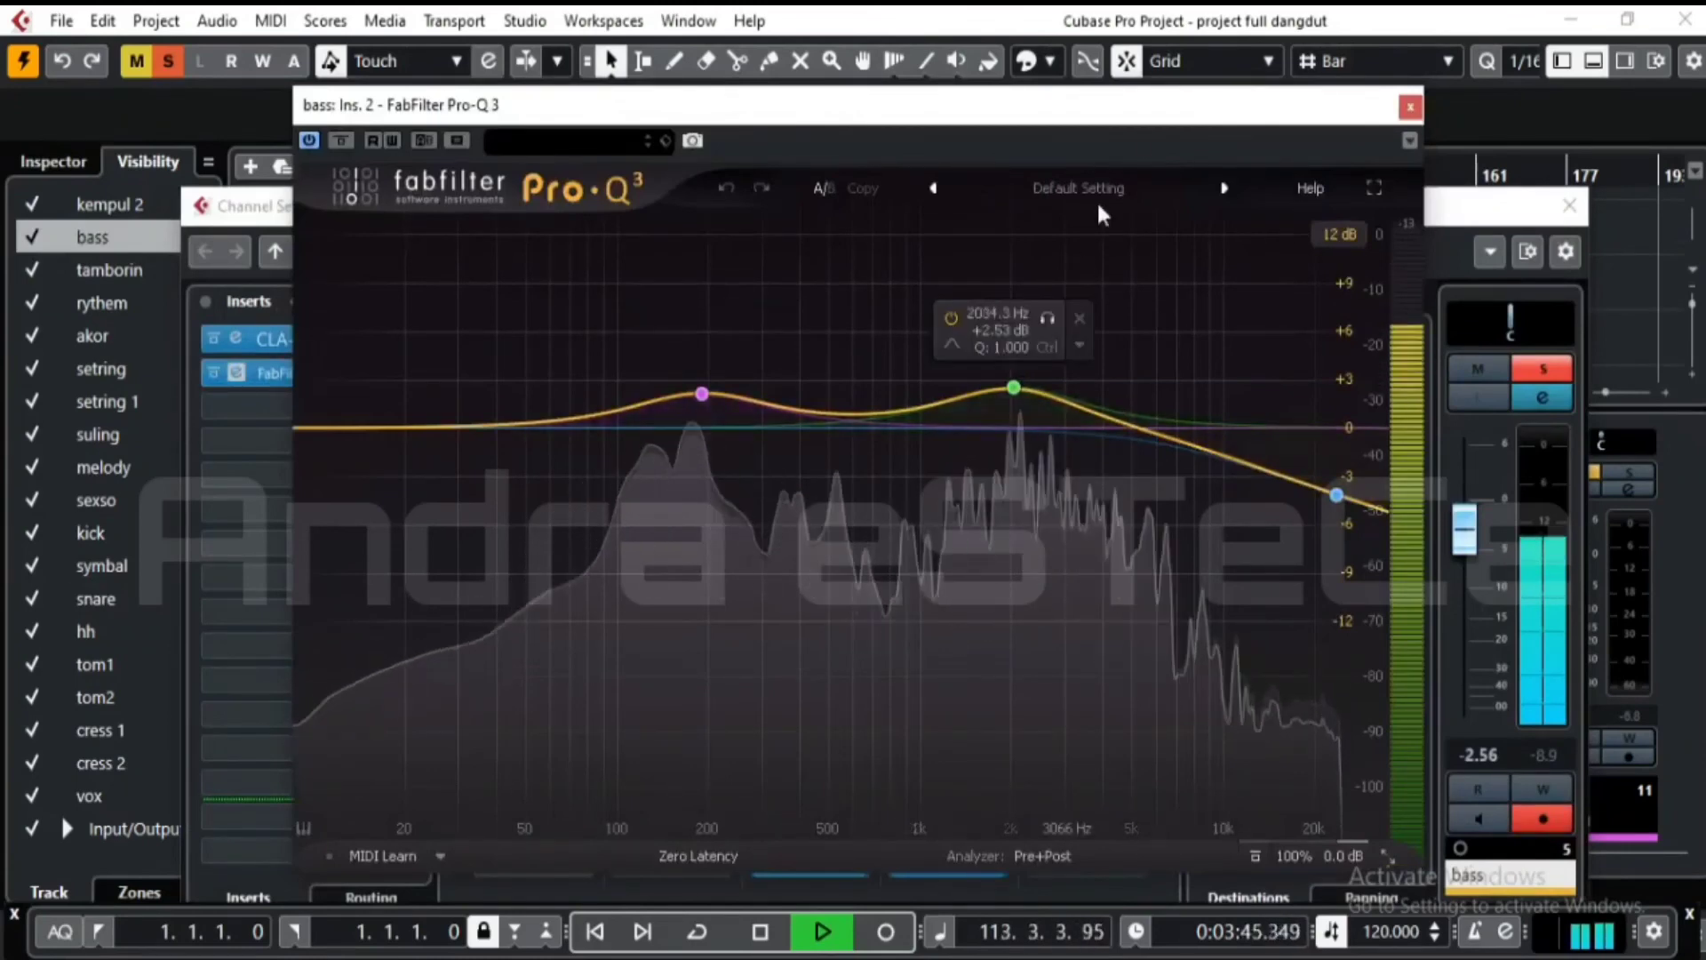
pyautogui.click(1410, 106)
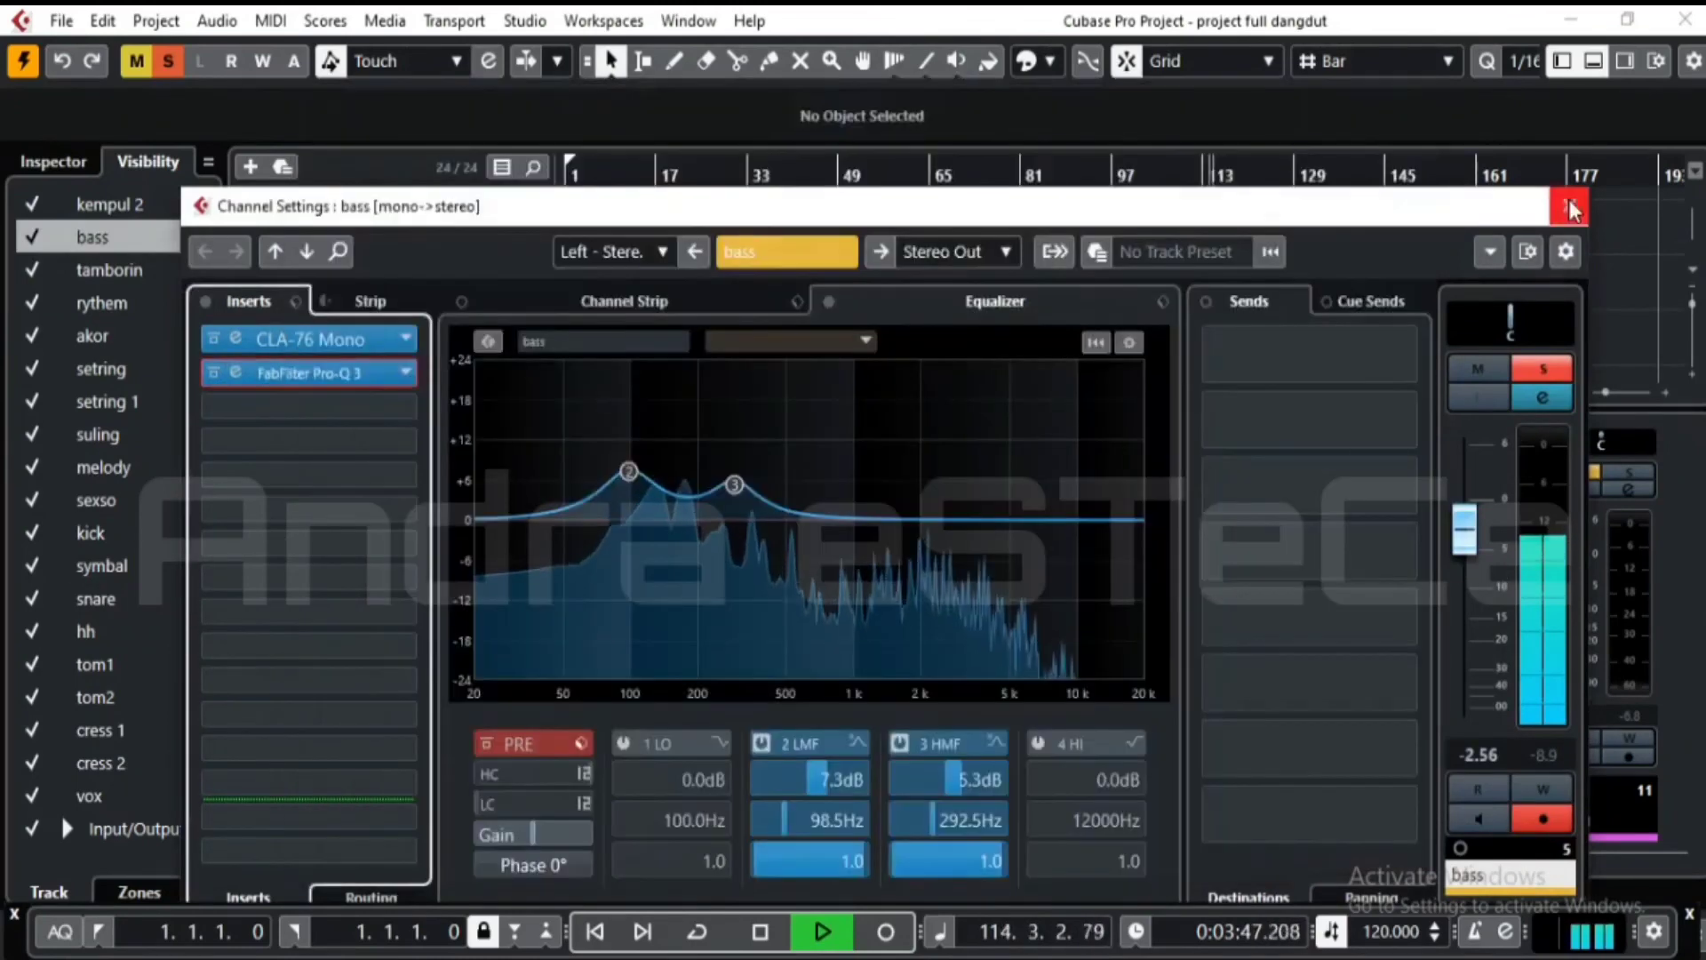
pyautogui.click(1569, 205)
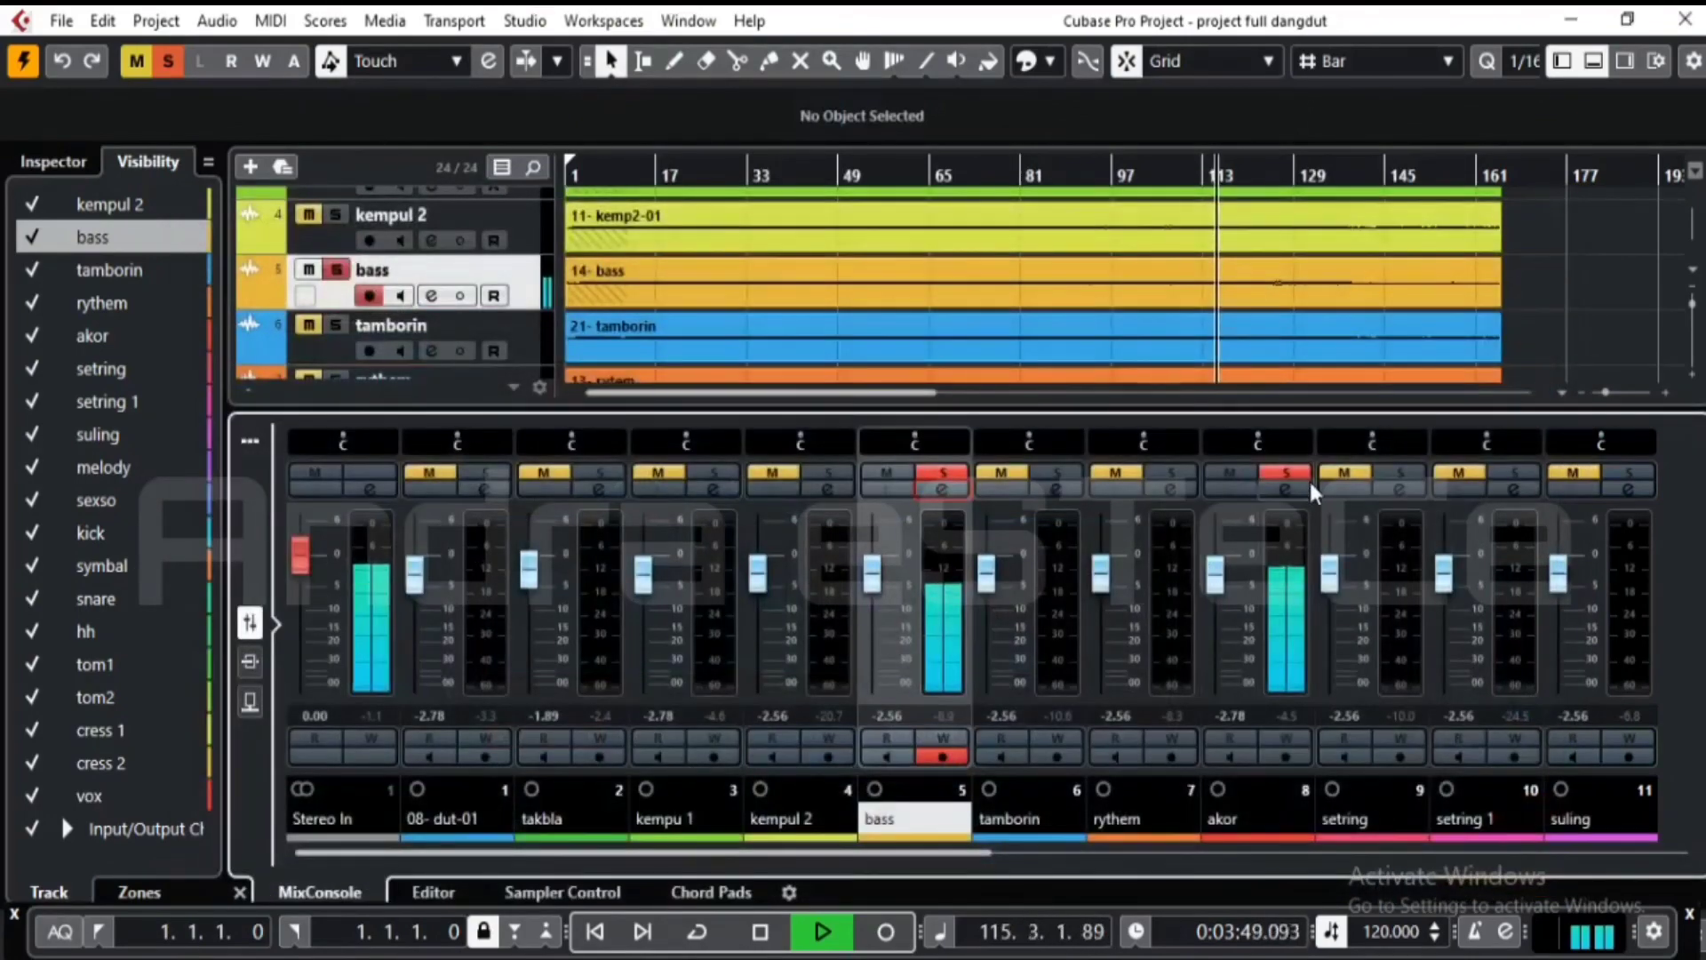
# - Examine the akor channel's equalizer and CLA-76 Mono compressor settings, and unsolo both bass and akor
pyautogui.click(1285, 490)
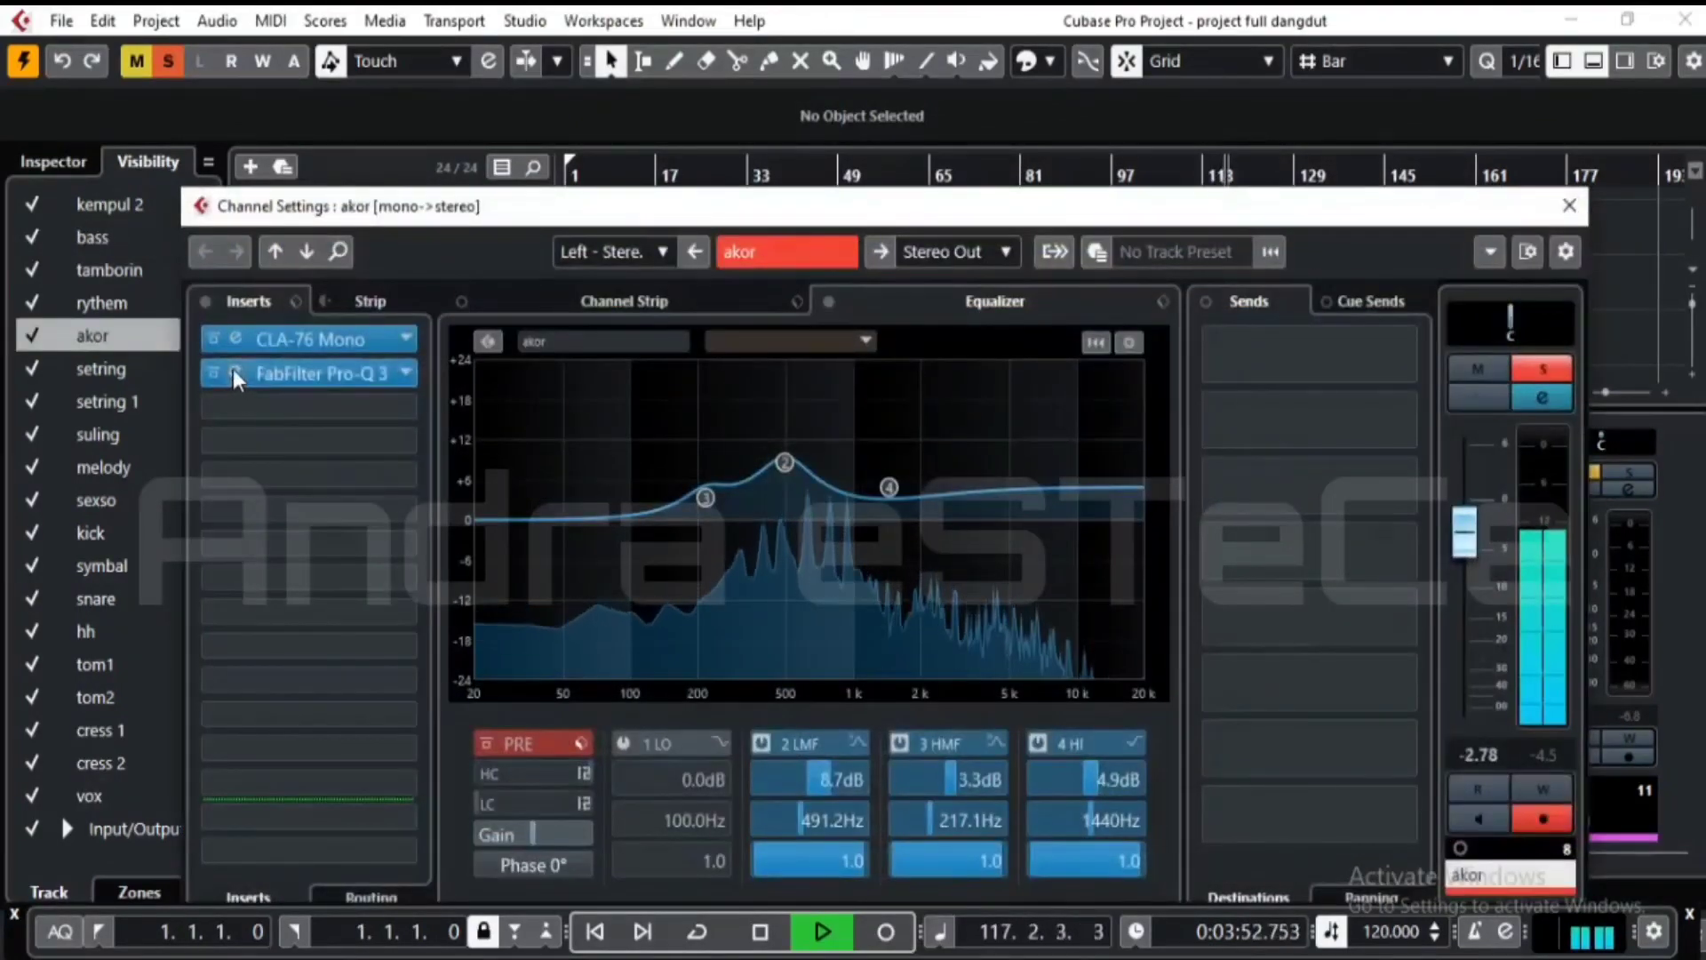
pyautogui.click(233, 343)
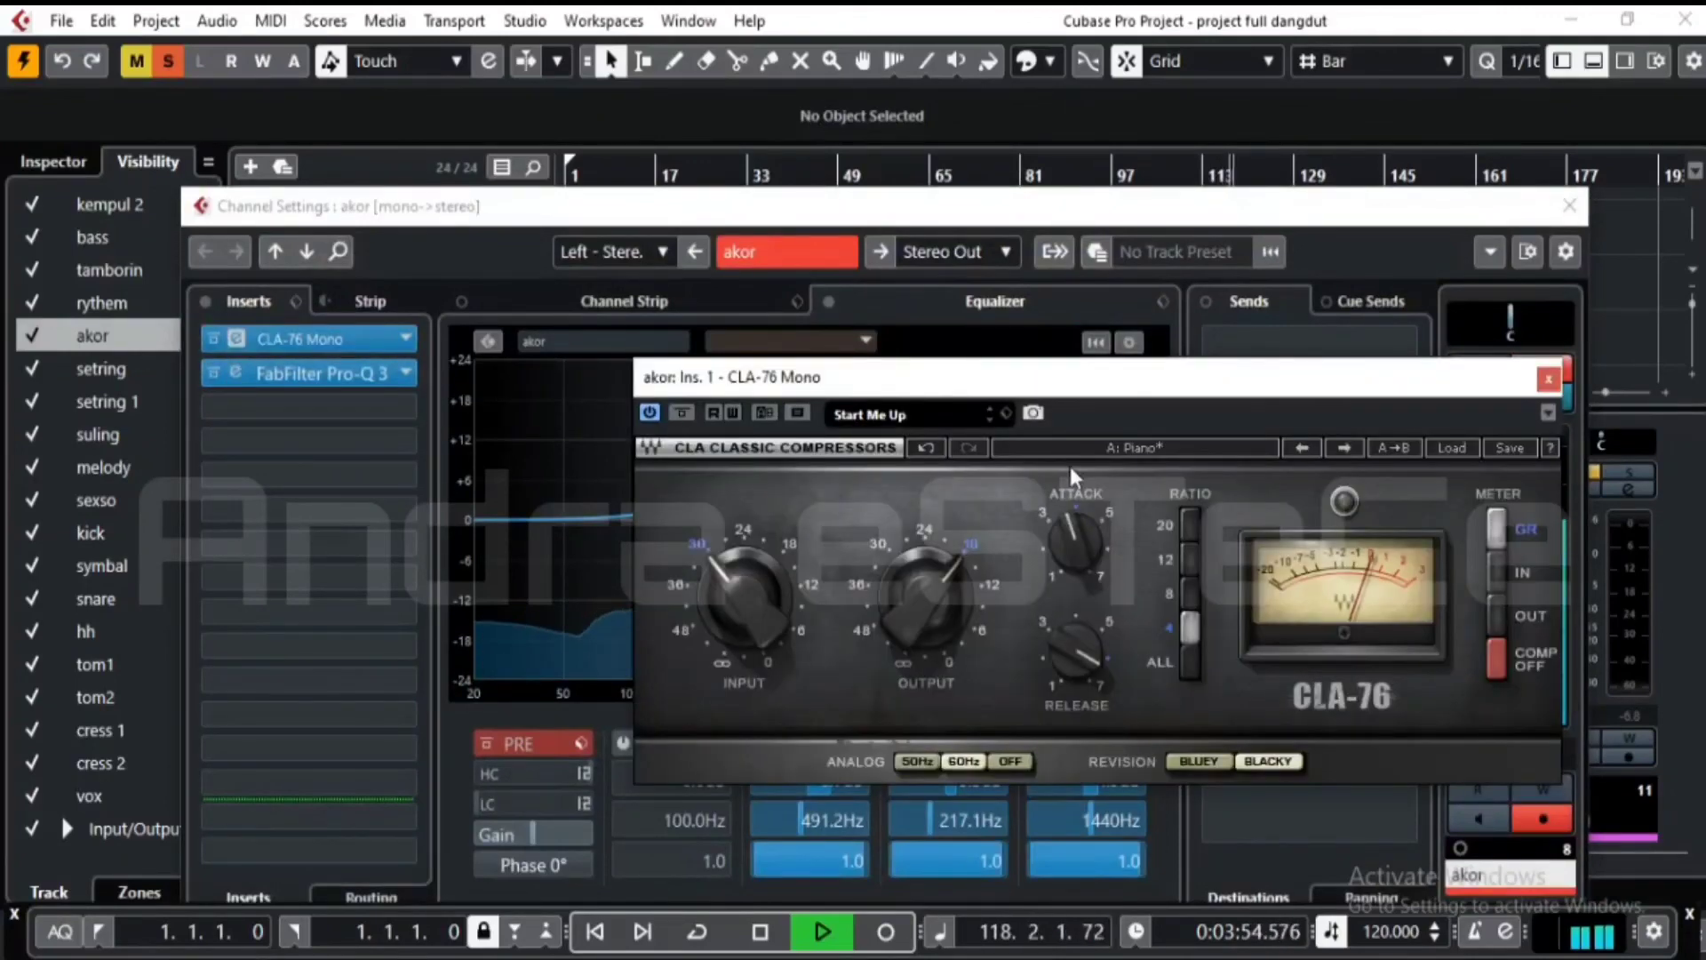
pyautogui.moveTo(1145, 395); pyautogui.dragTo(987, 348)
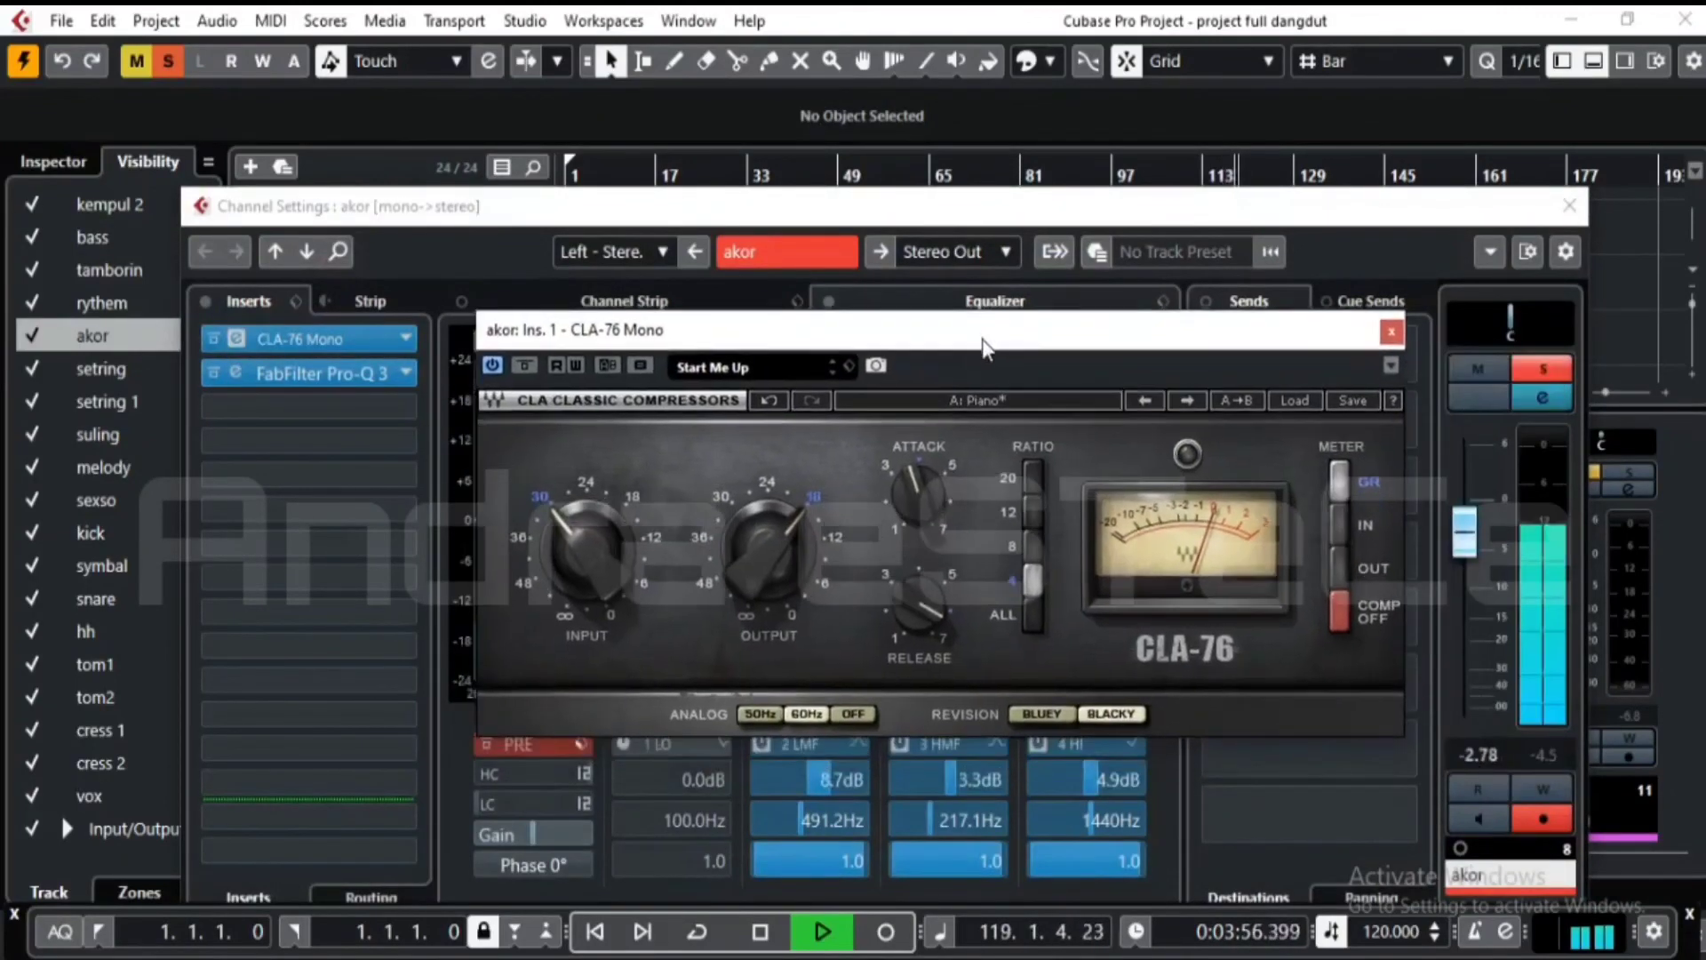
pyautogui.click(915, 495)
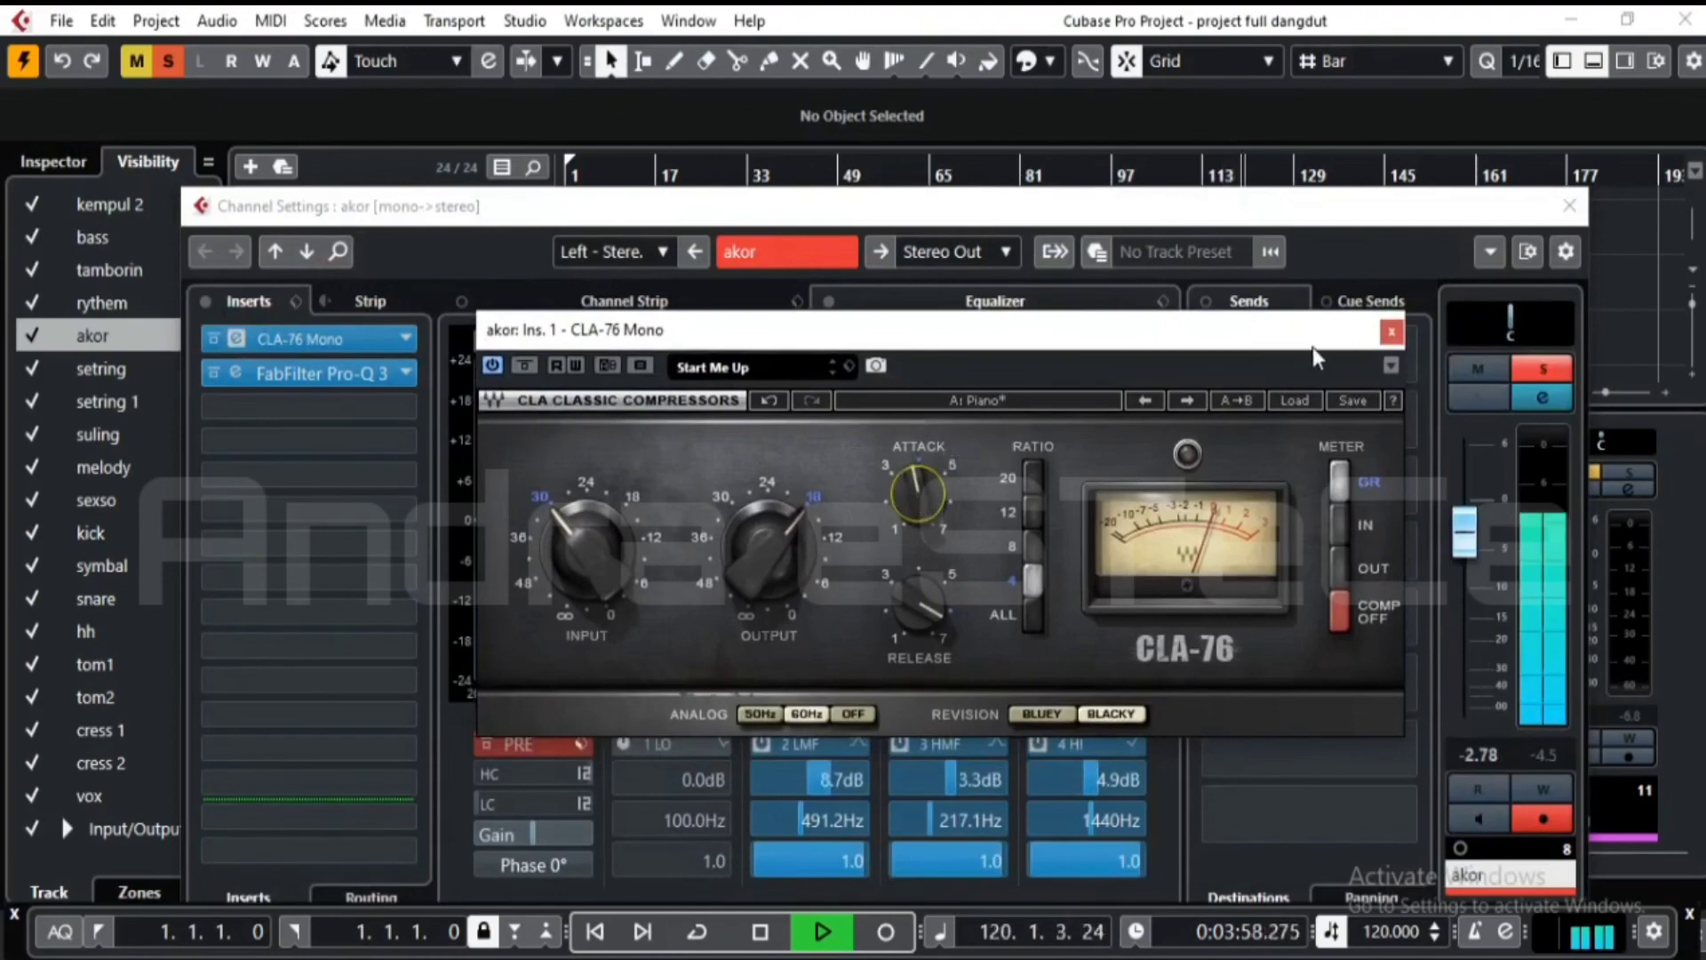
pyautogui.click(1392, 331)
pyautogui.click(1568, 207)
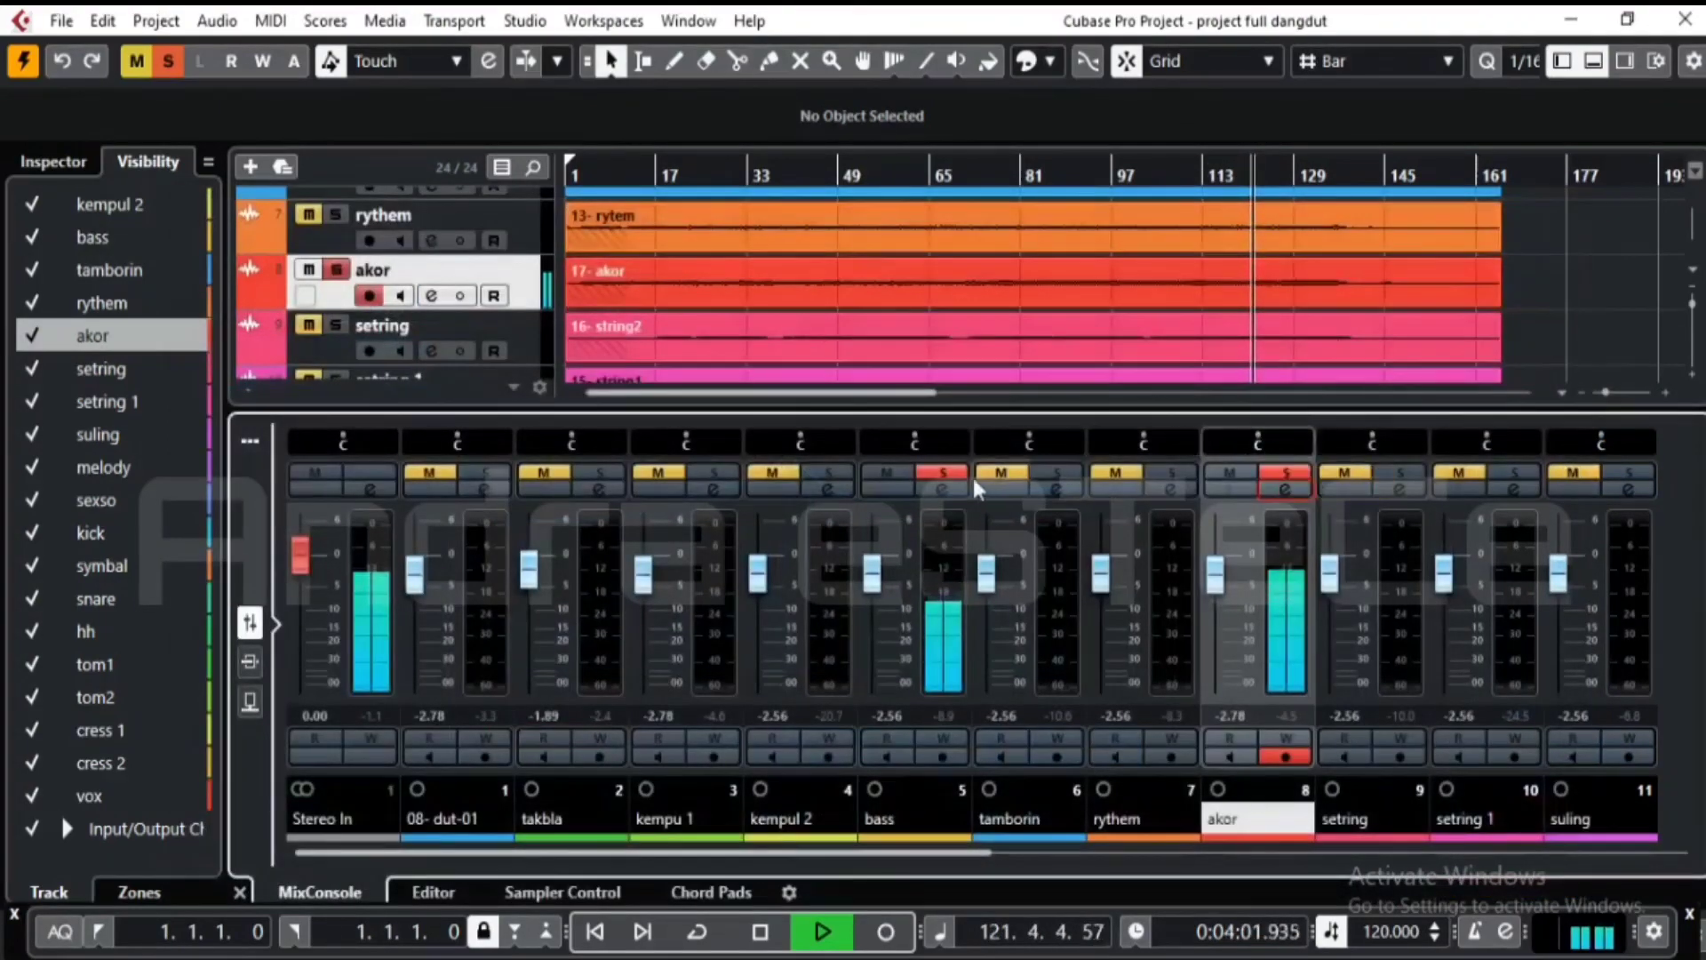
pyautogui.click(945, 472)
pyautogui.click(1282, 474)
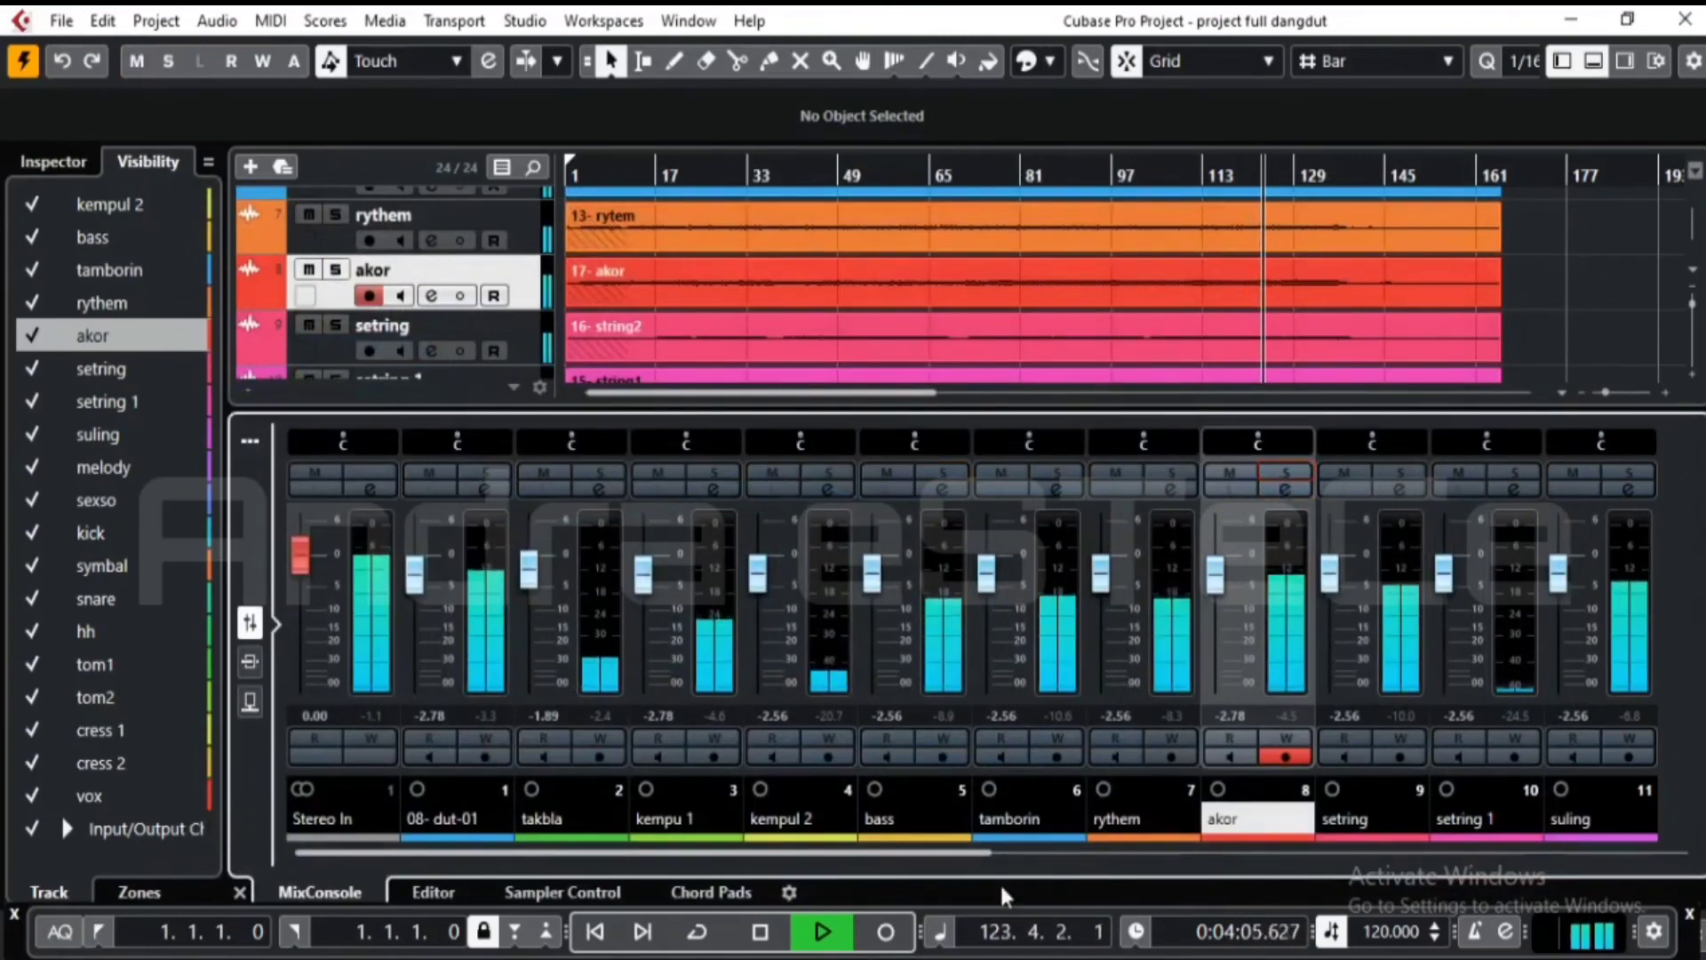
# - Play from around bar 45 and solo the sexso channel to check it, and return to the full mix
pyautogui.moveTo(955, 851); pyautogui.dragTo(1186, 855)
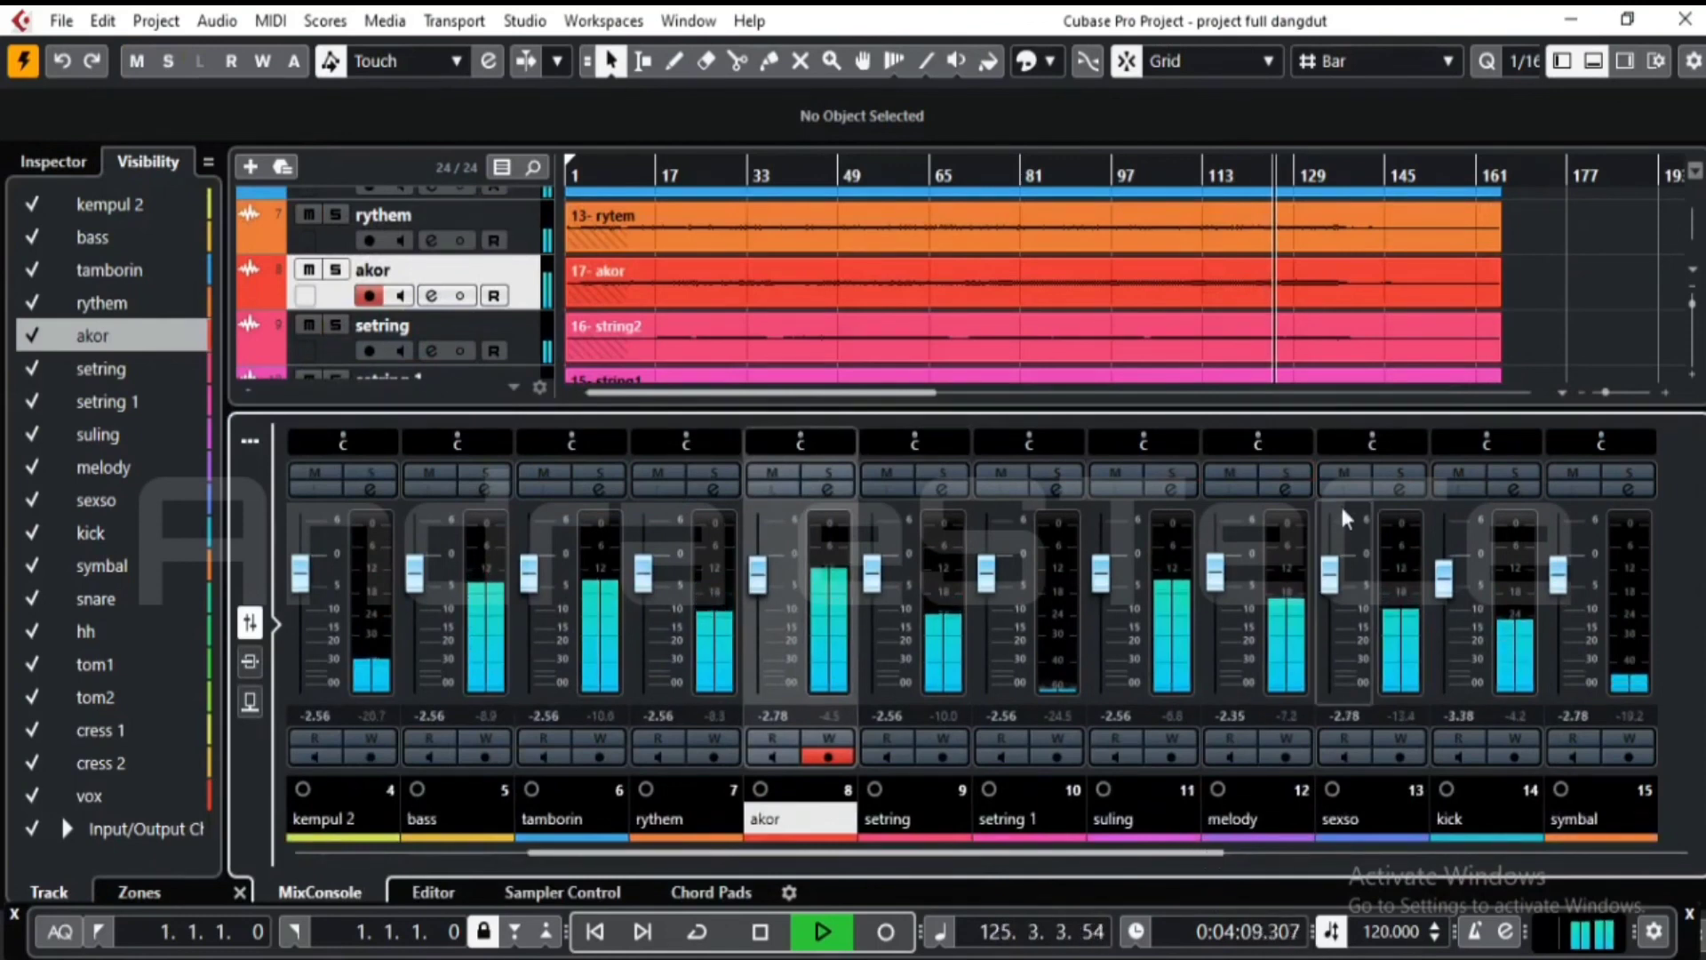
pyautogui.click(1400, 477)
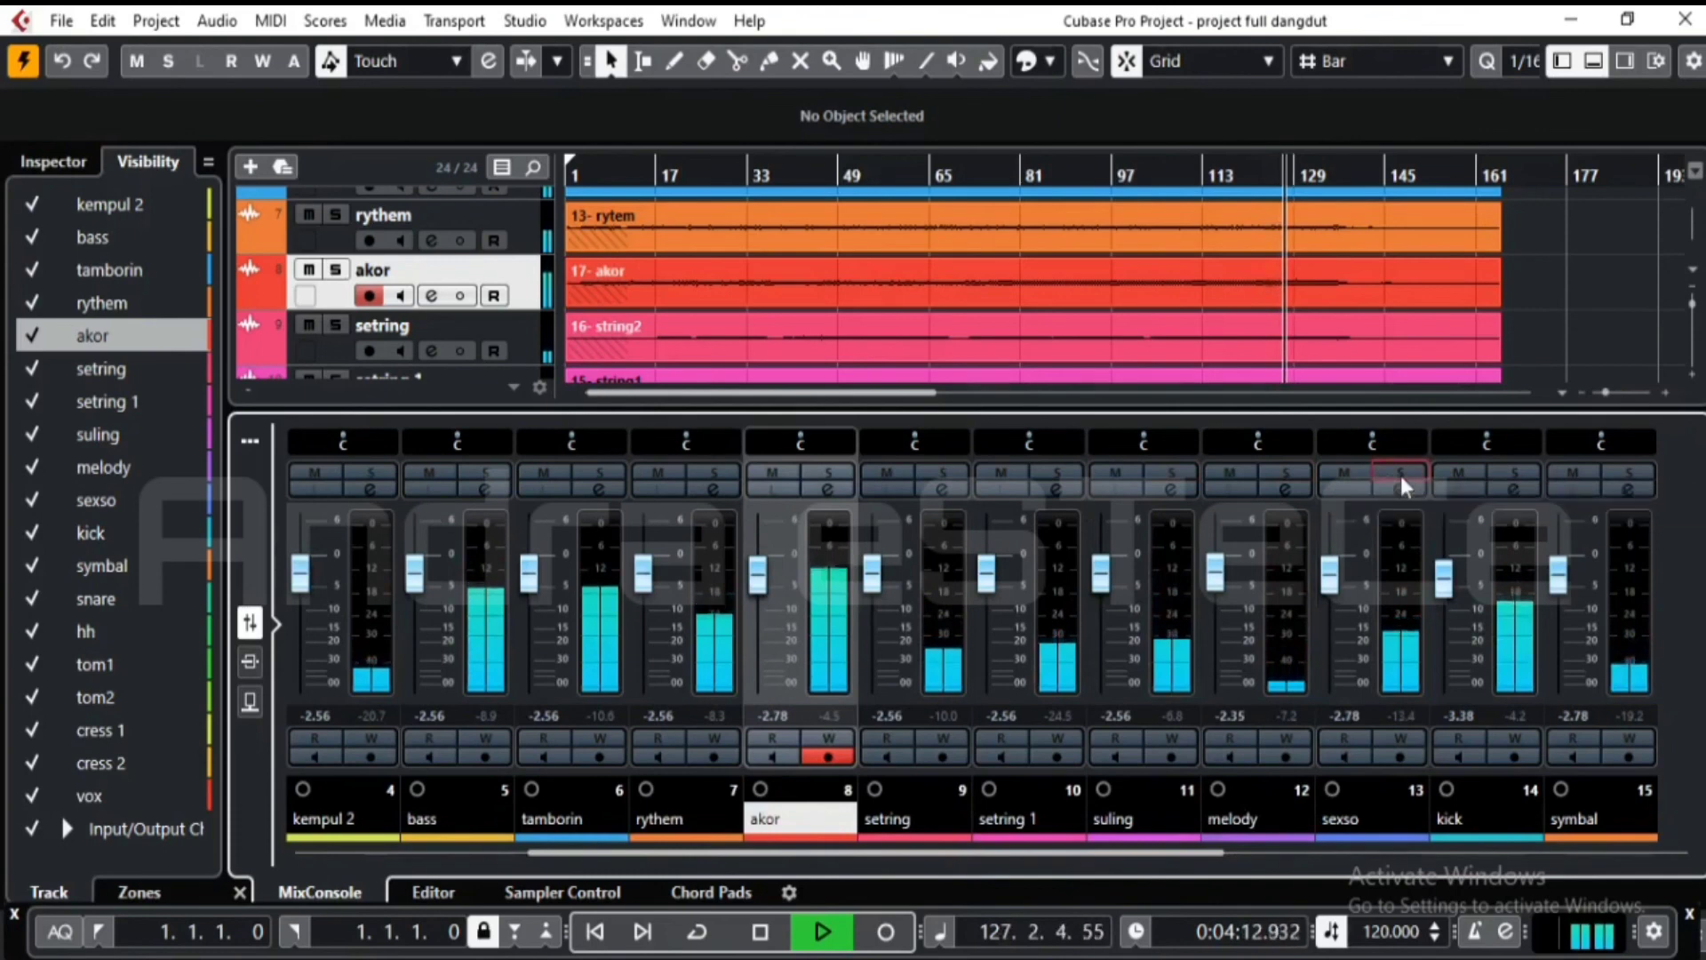
pyautogui.click(1400, 476)
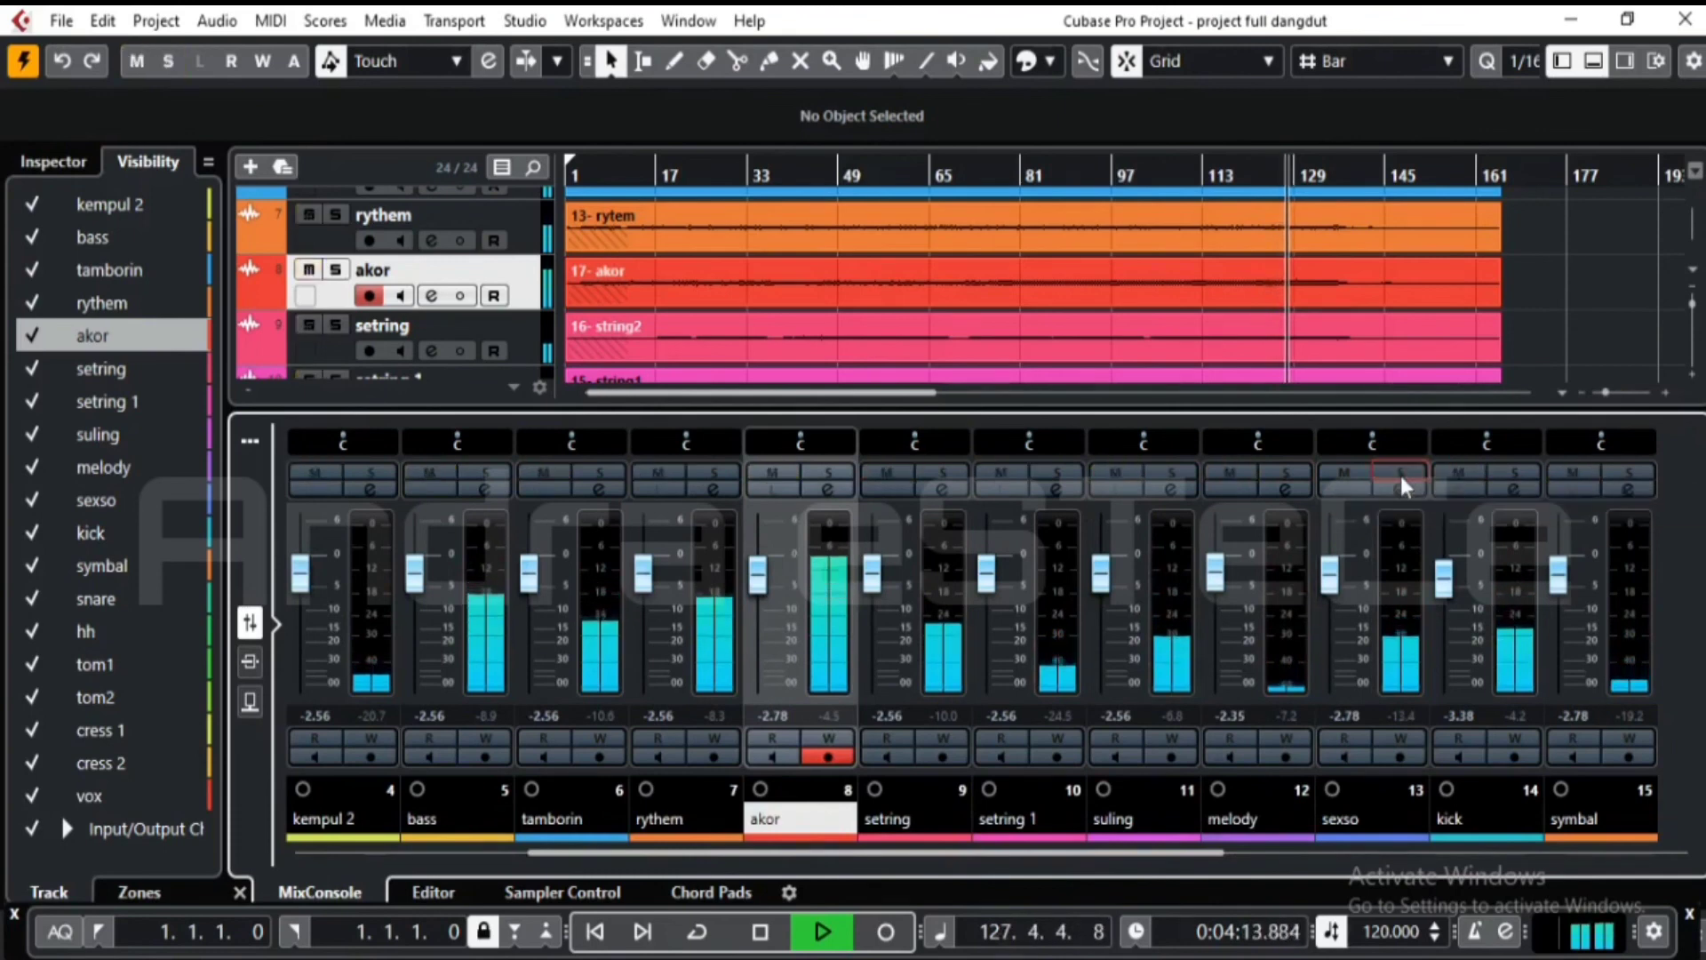
pyautogui.click(814, 173)
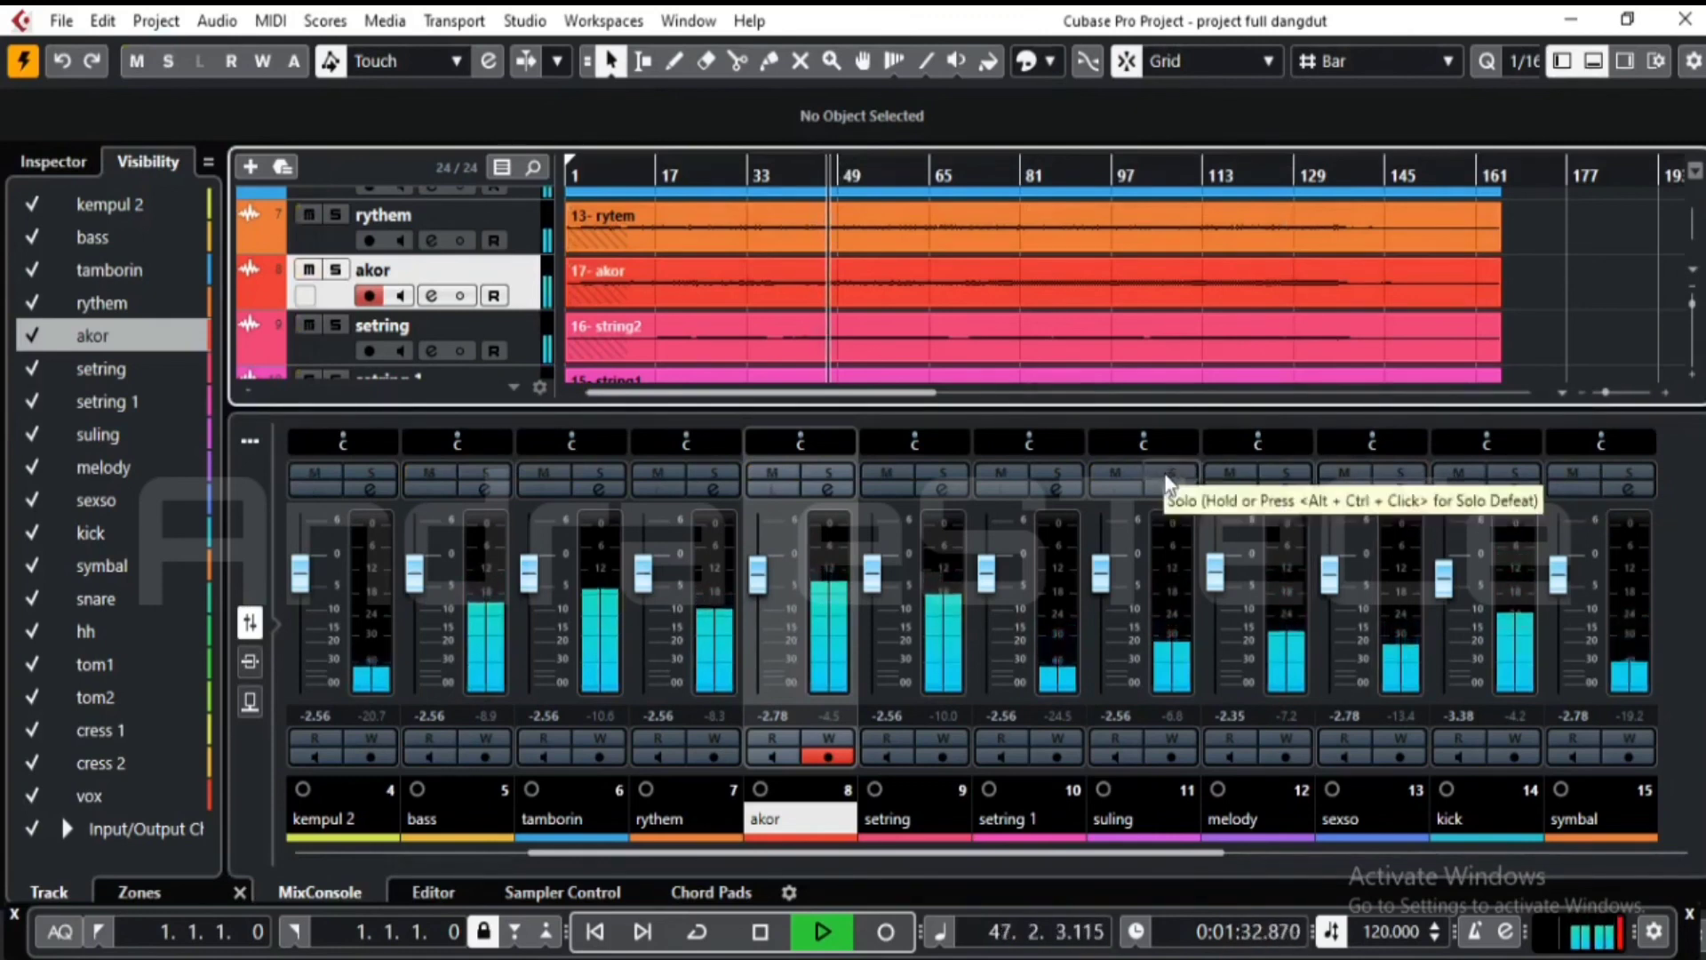
pyautogui.click(1402, 472)
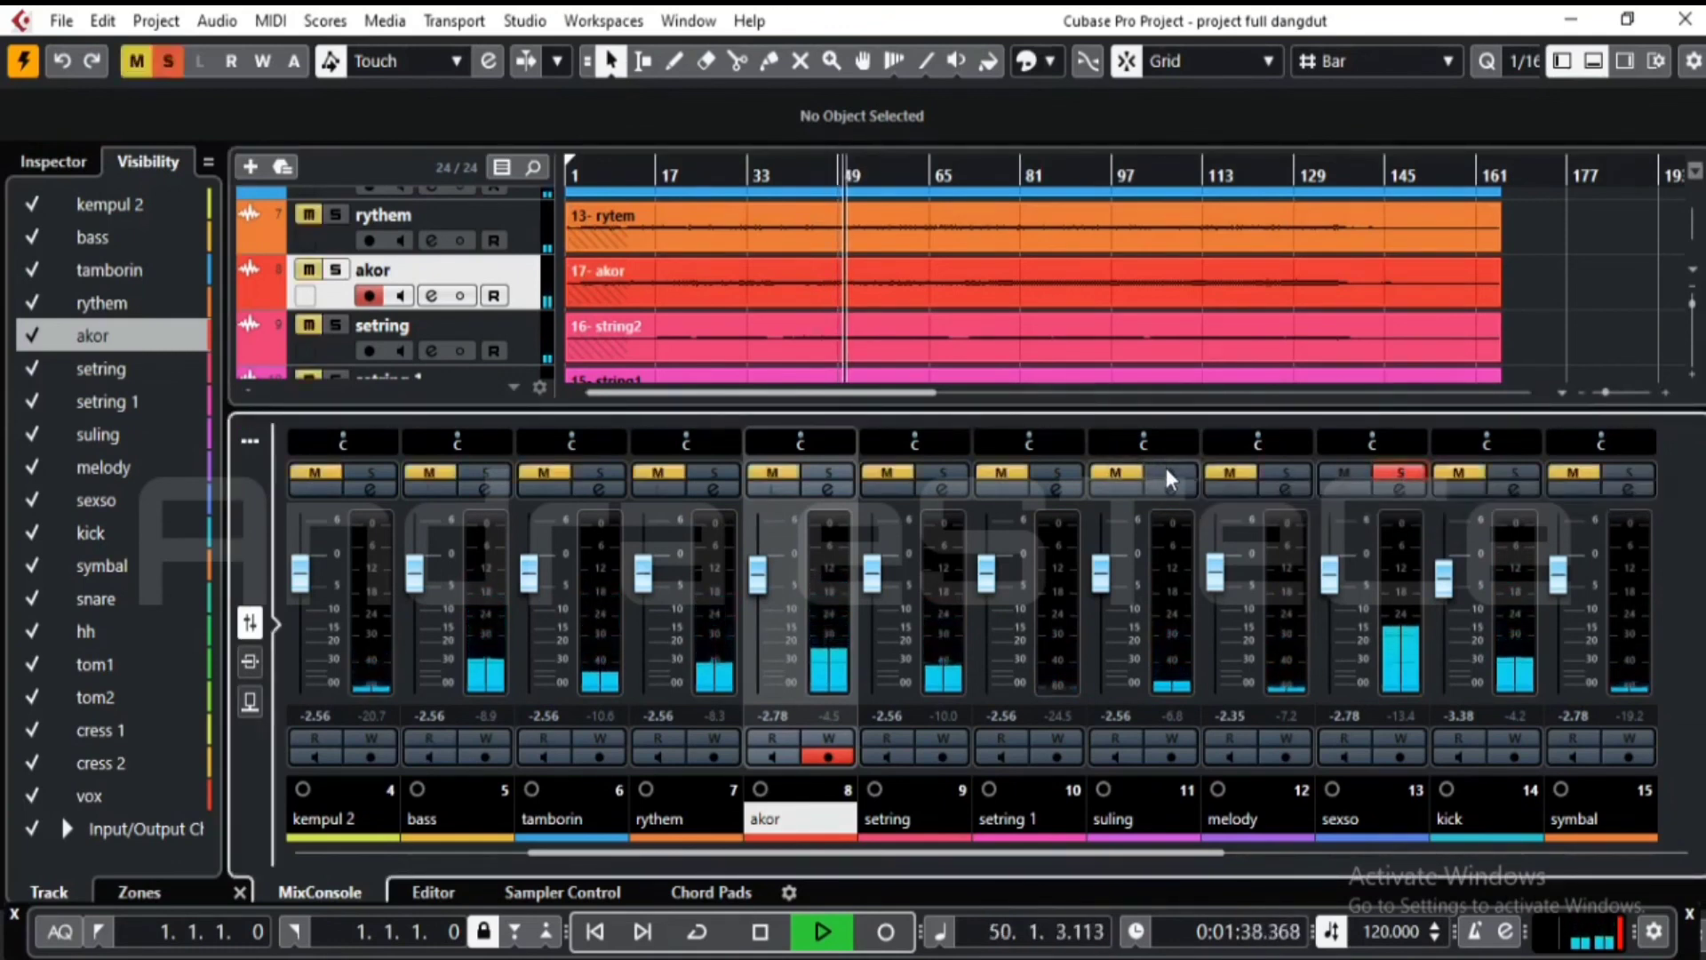
pyautogui.click(1389, 471)
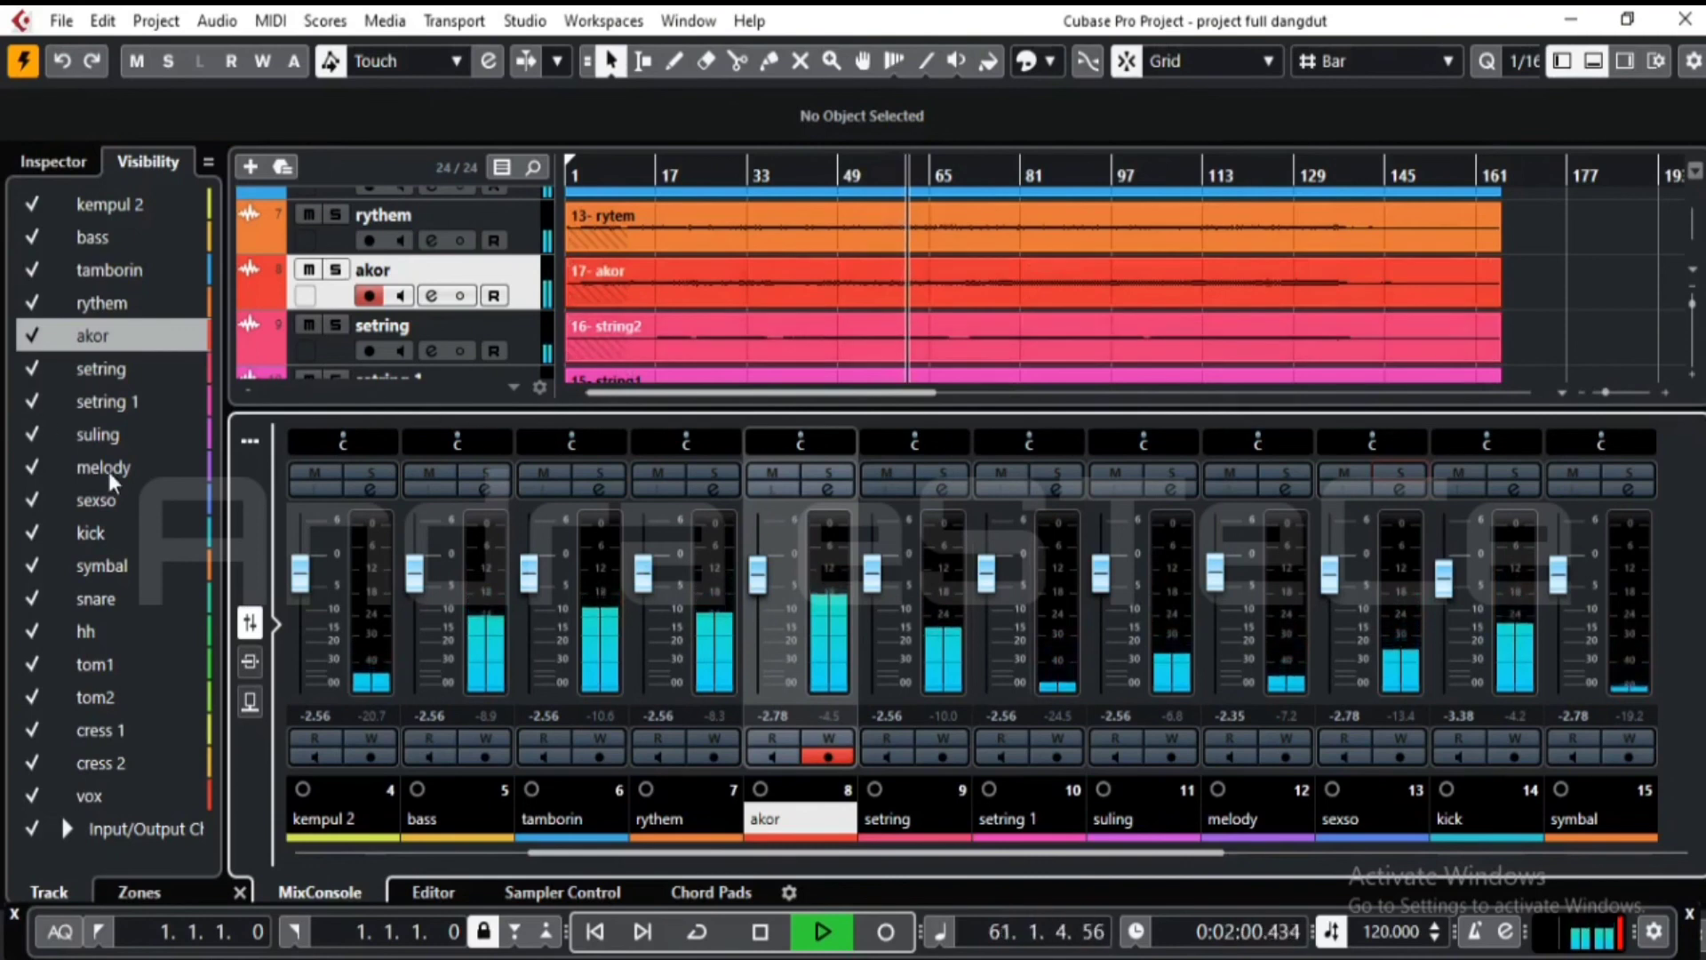
# - Select the suling track, increase its height and replay the mix from near the start of the song
pyautogui.click(99, 434)
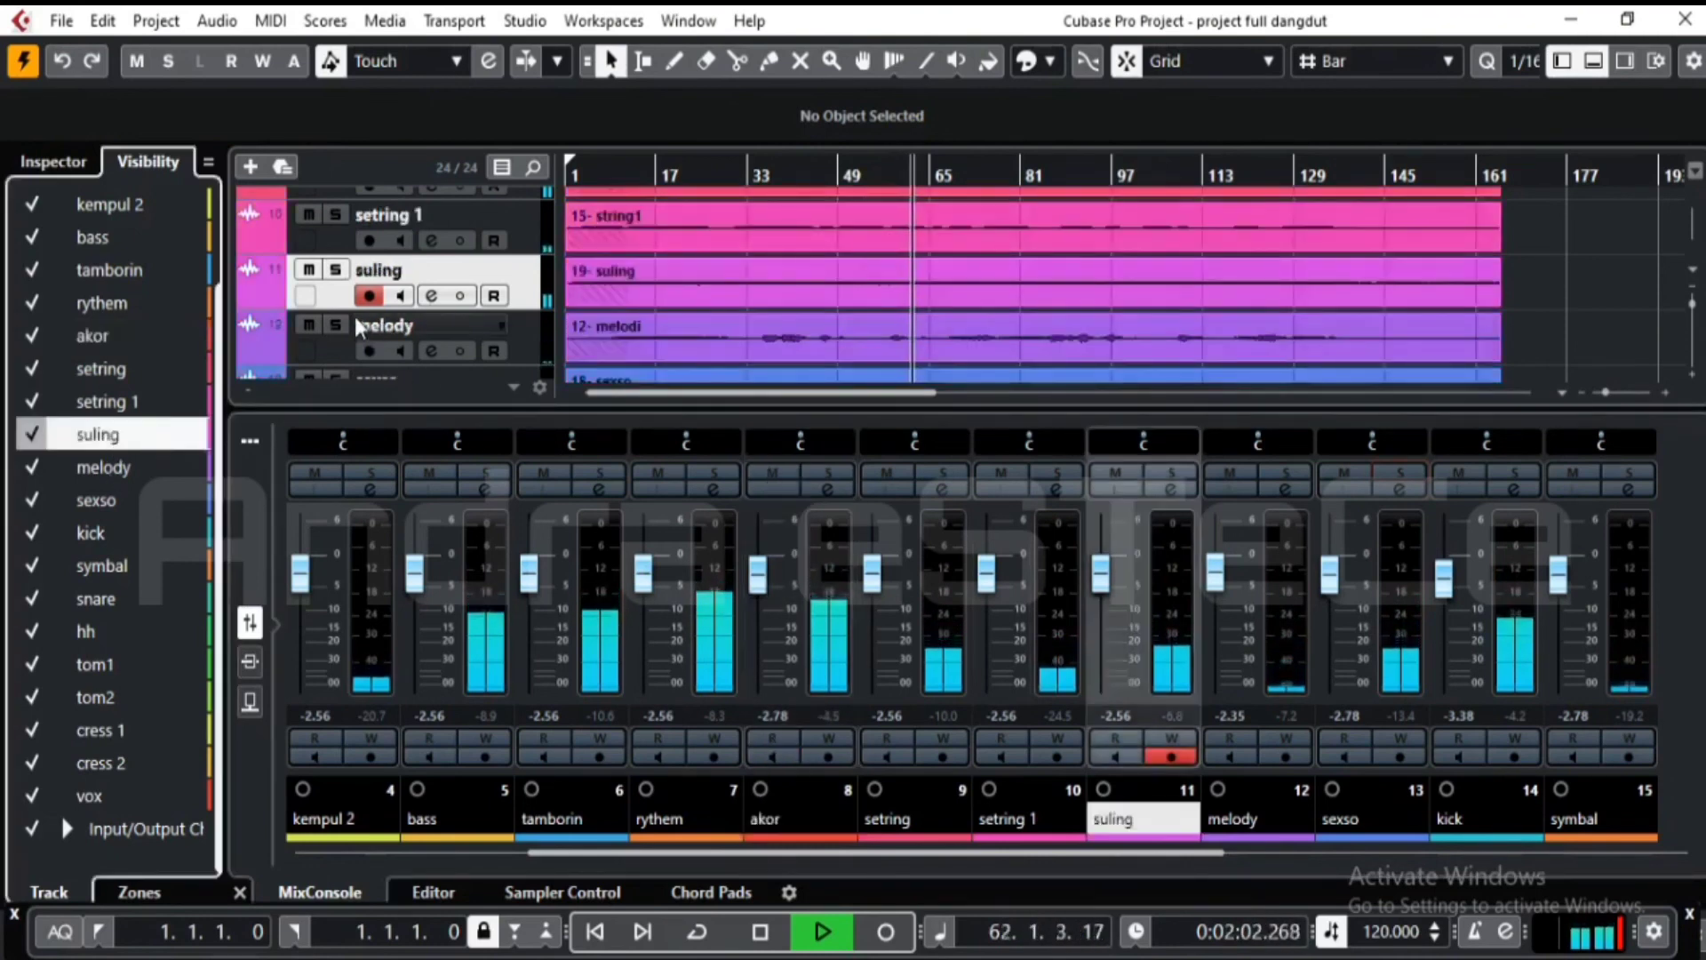
pyautogui.moveTo(345, 311); pyautogui.dragTo(343, 356)
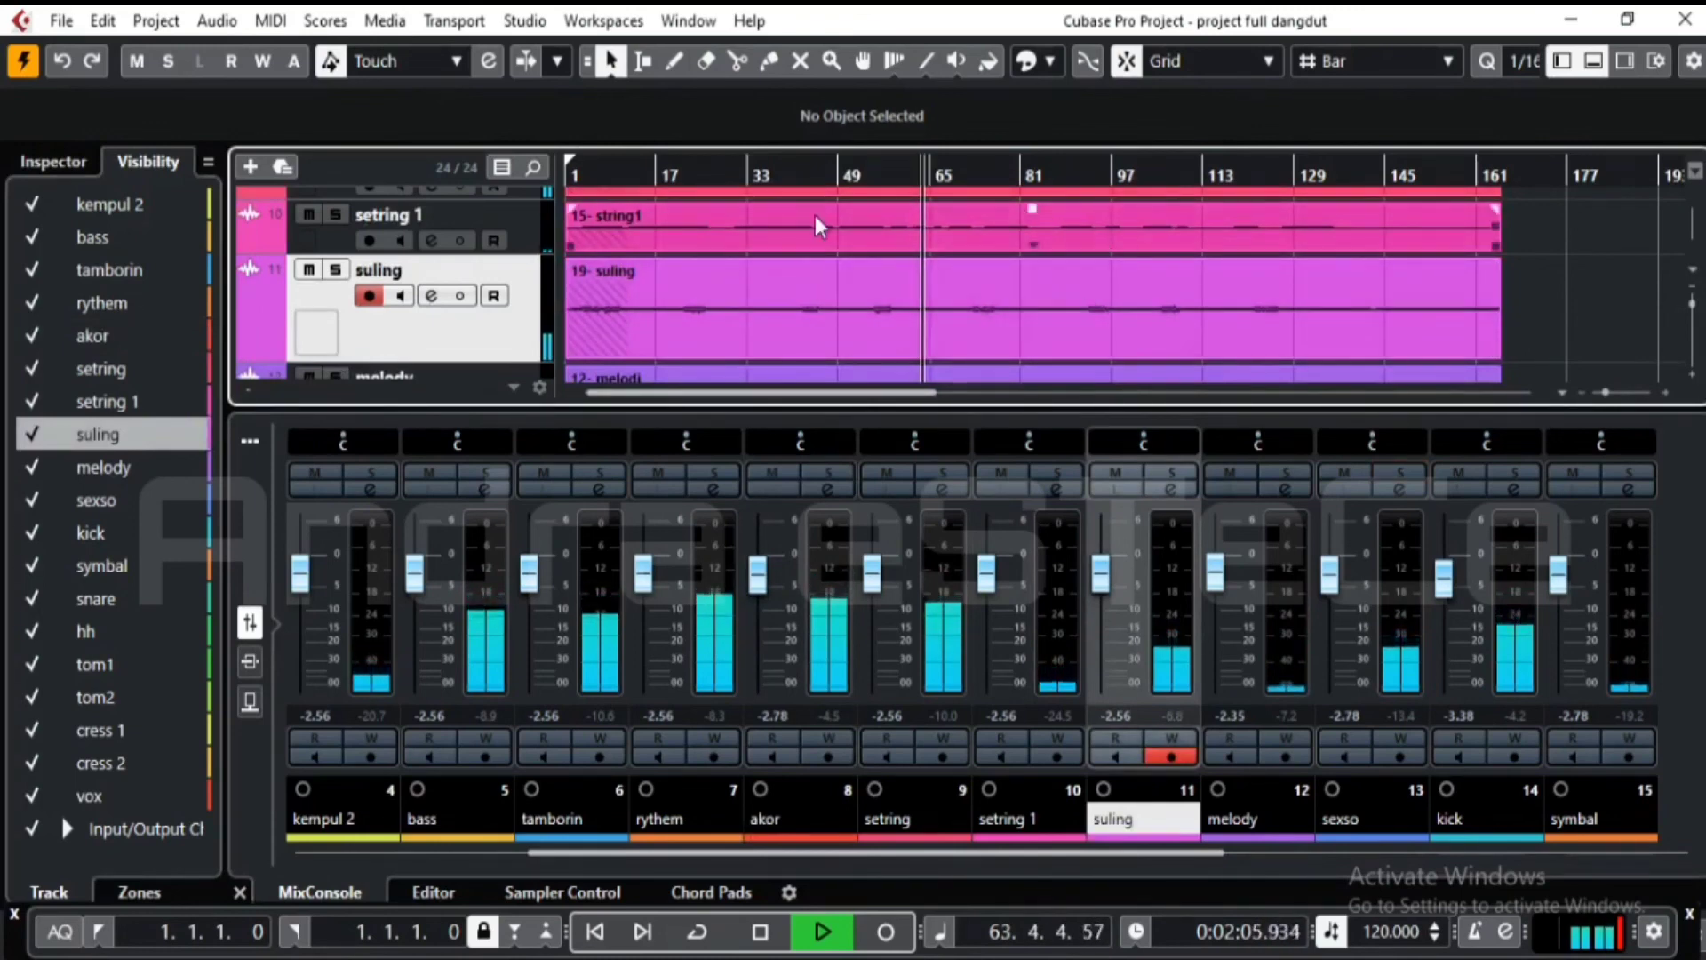
pyautogui.click(578, 171)
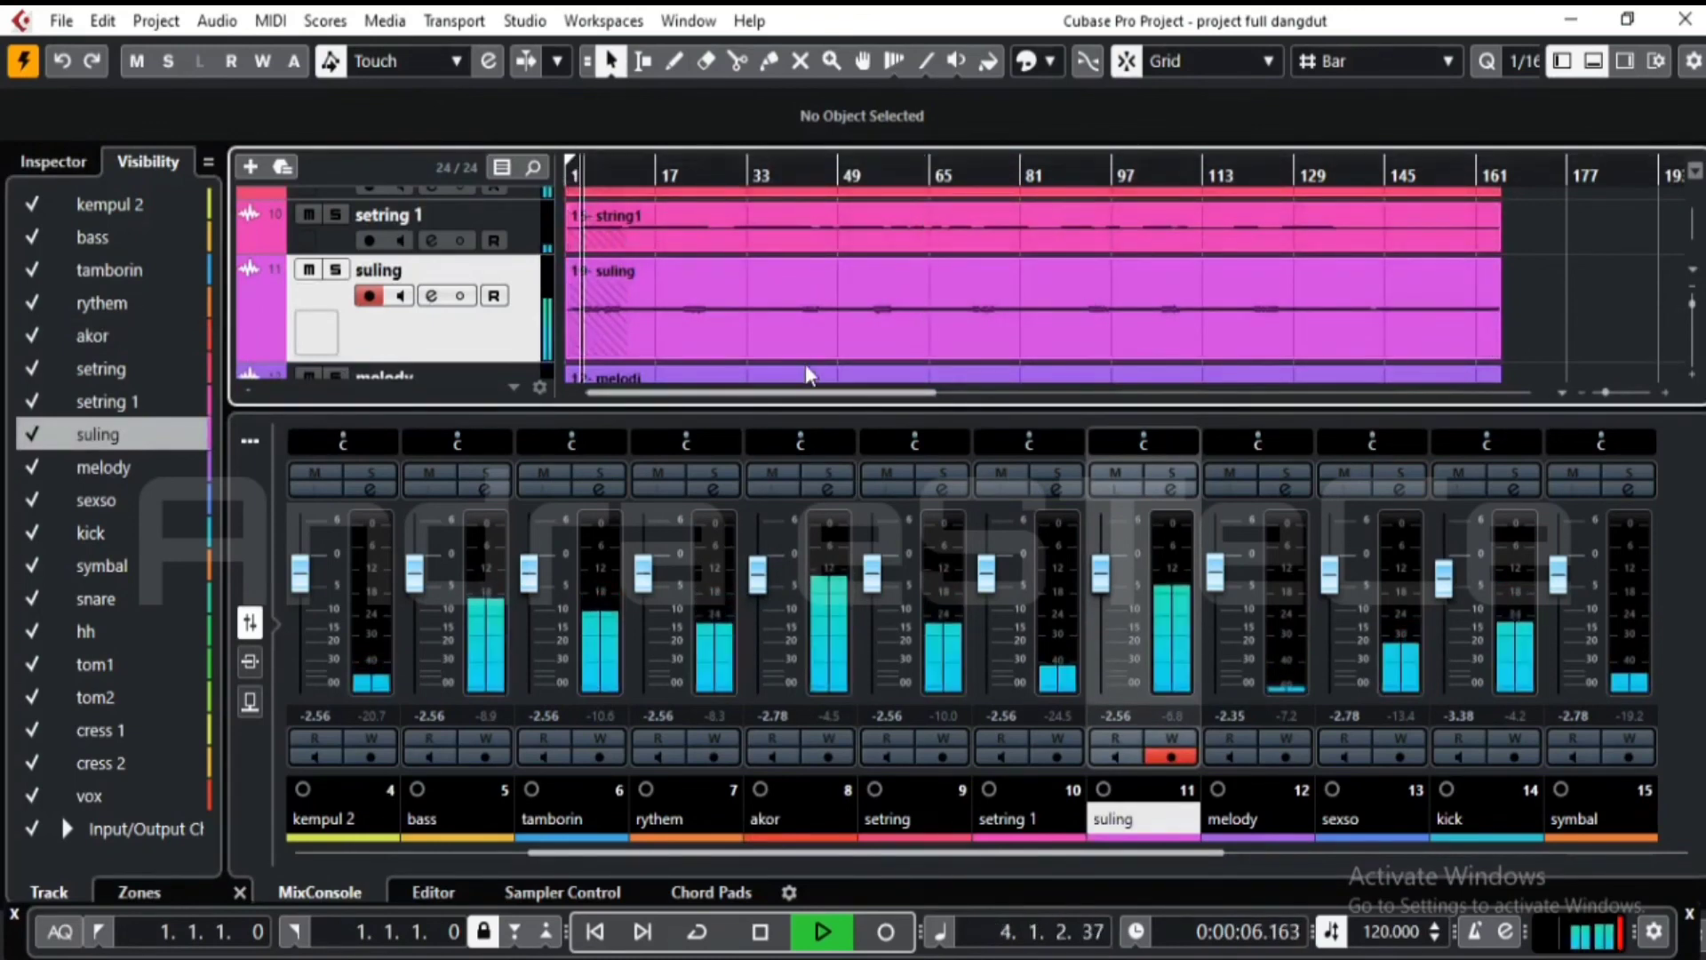
# - Open the suling channel settings and examine its equalizer curve and insert list while replaying the mix from bar 4
pyautogui.click(1172, 489)
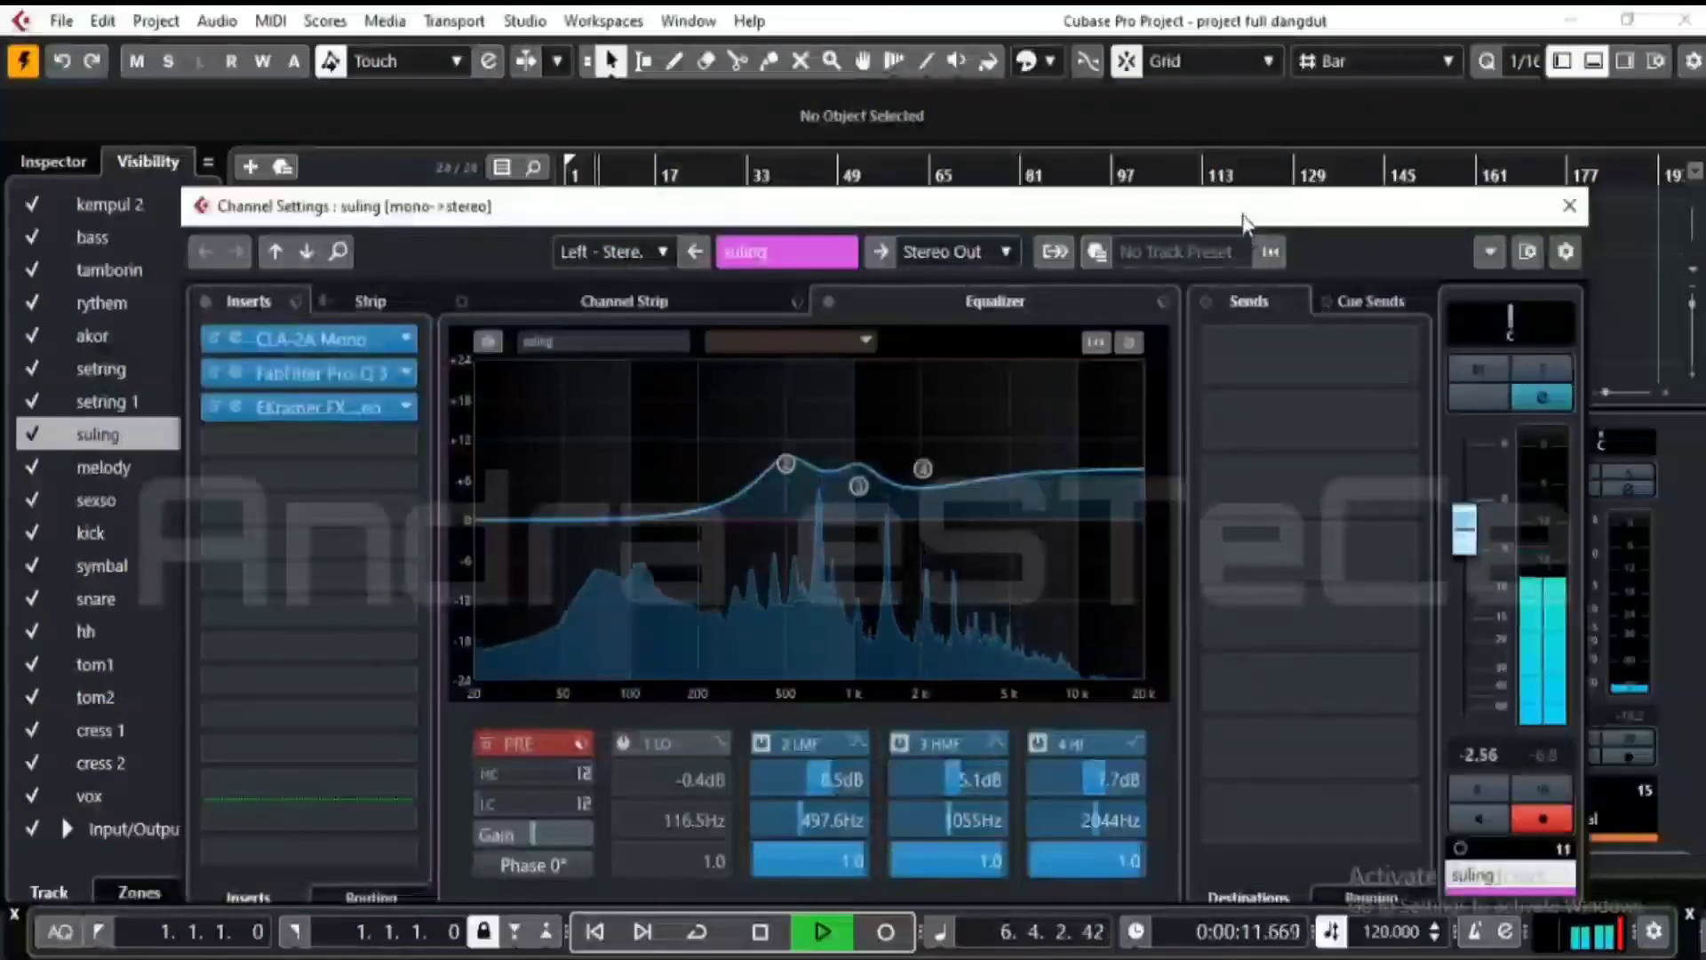
pyautogui.moveTo(1218, 203); pyautogui.dragTo(1259, 200)
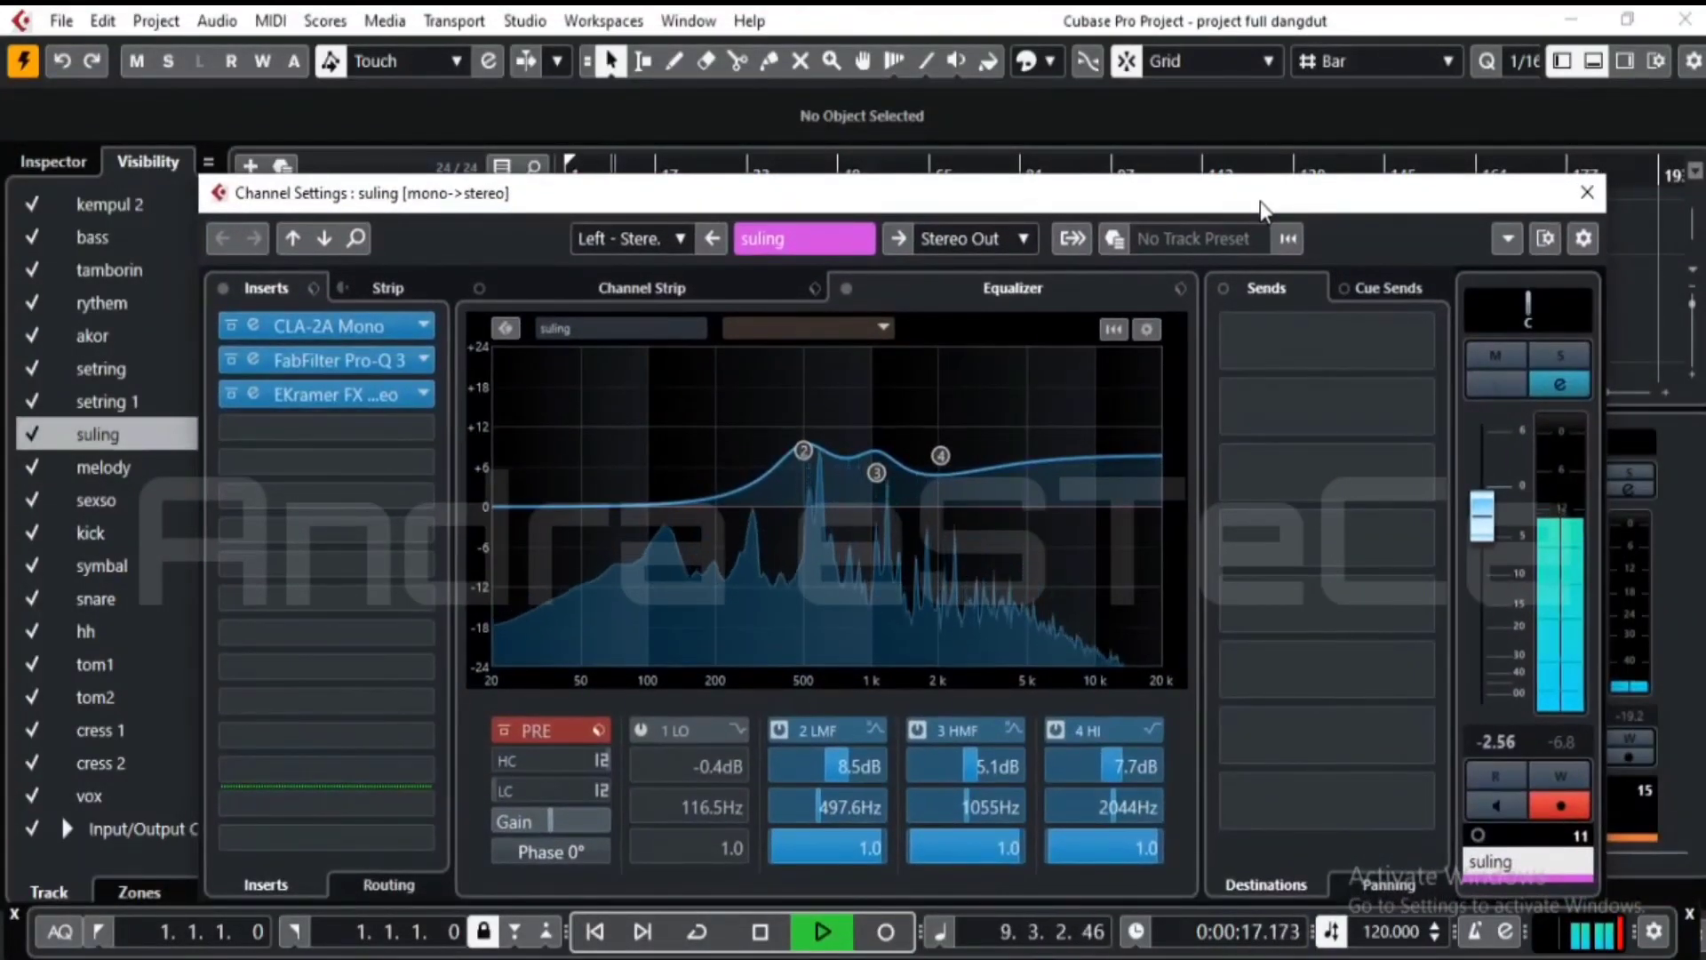
pyautogui.press('space')
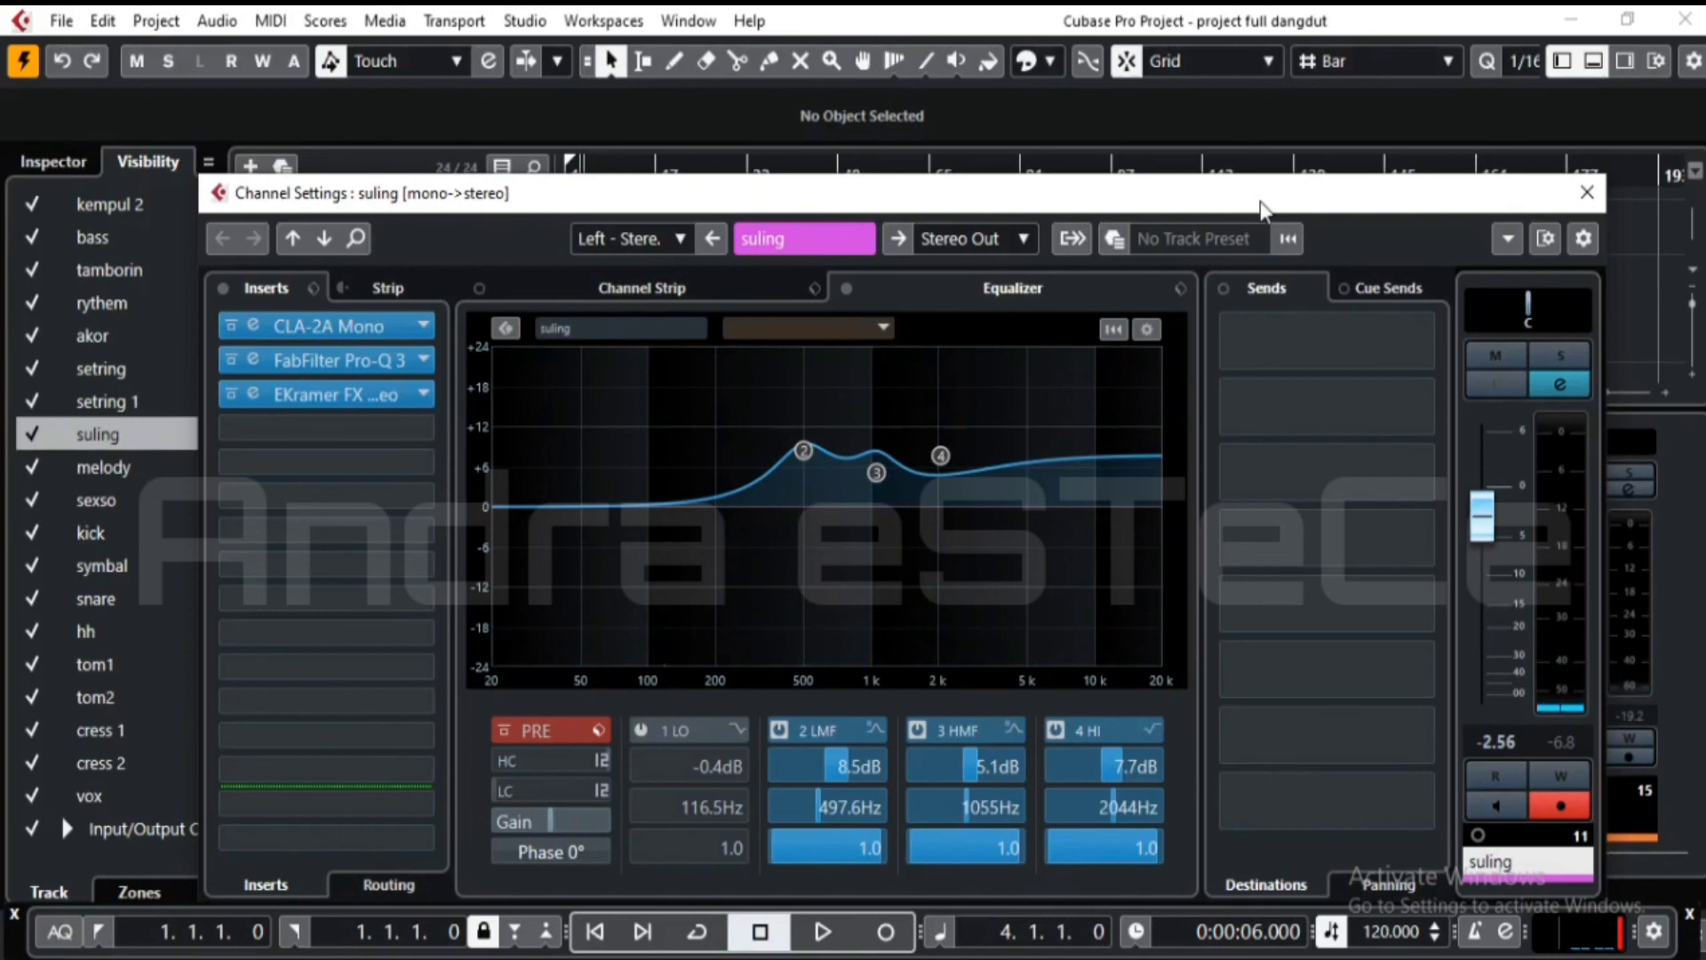
pyautogui.press('space')
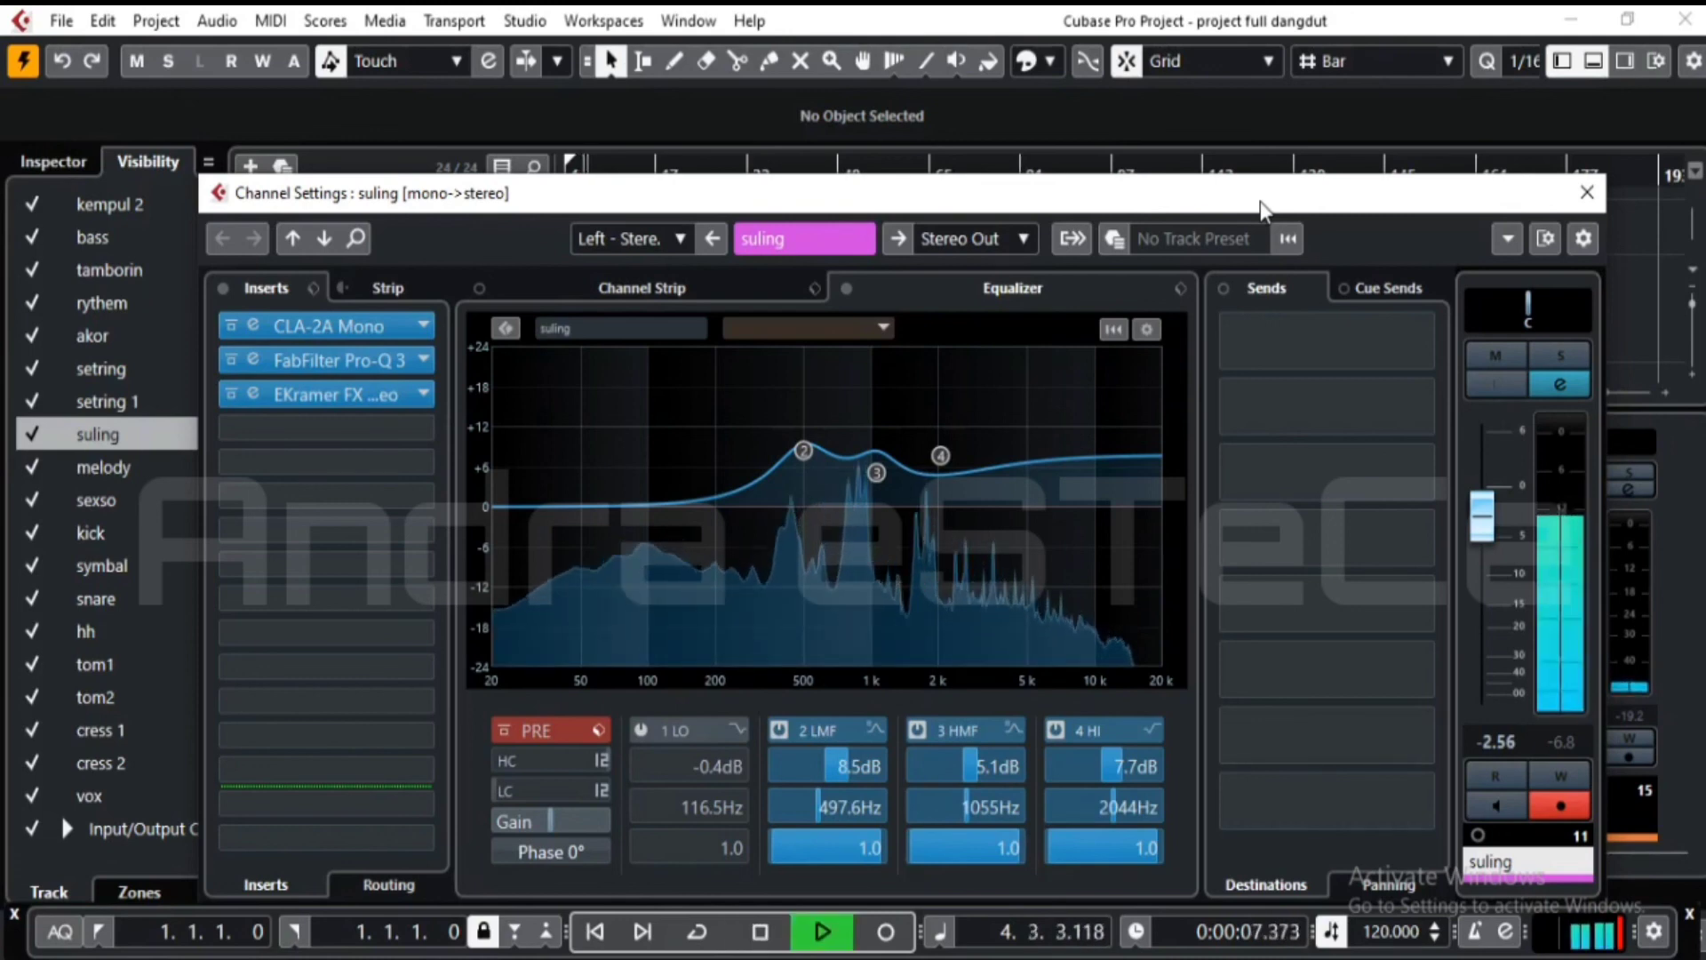
# - Examine the band settings of suling's FabFilter Pro-Q 3 insert during playback and close the plug-in
pyautogui.click(248, 364)
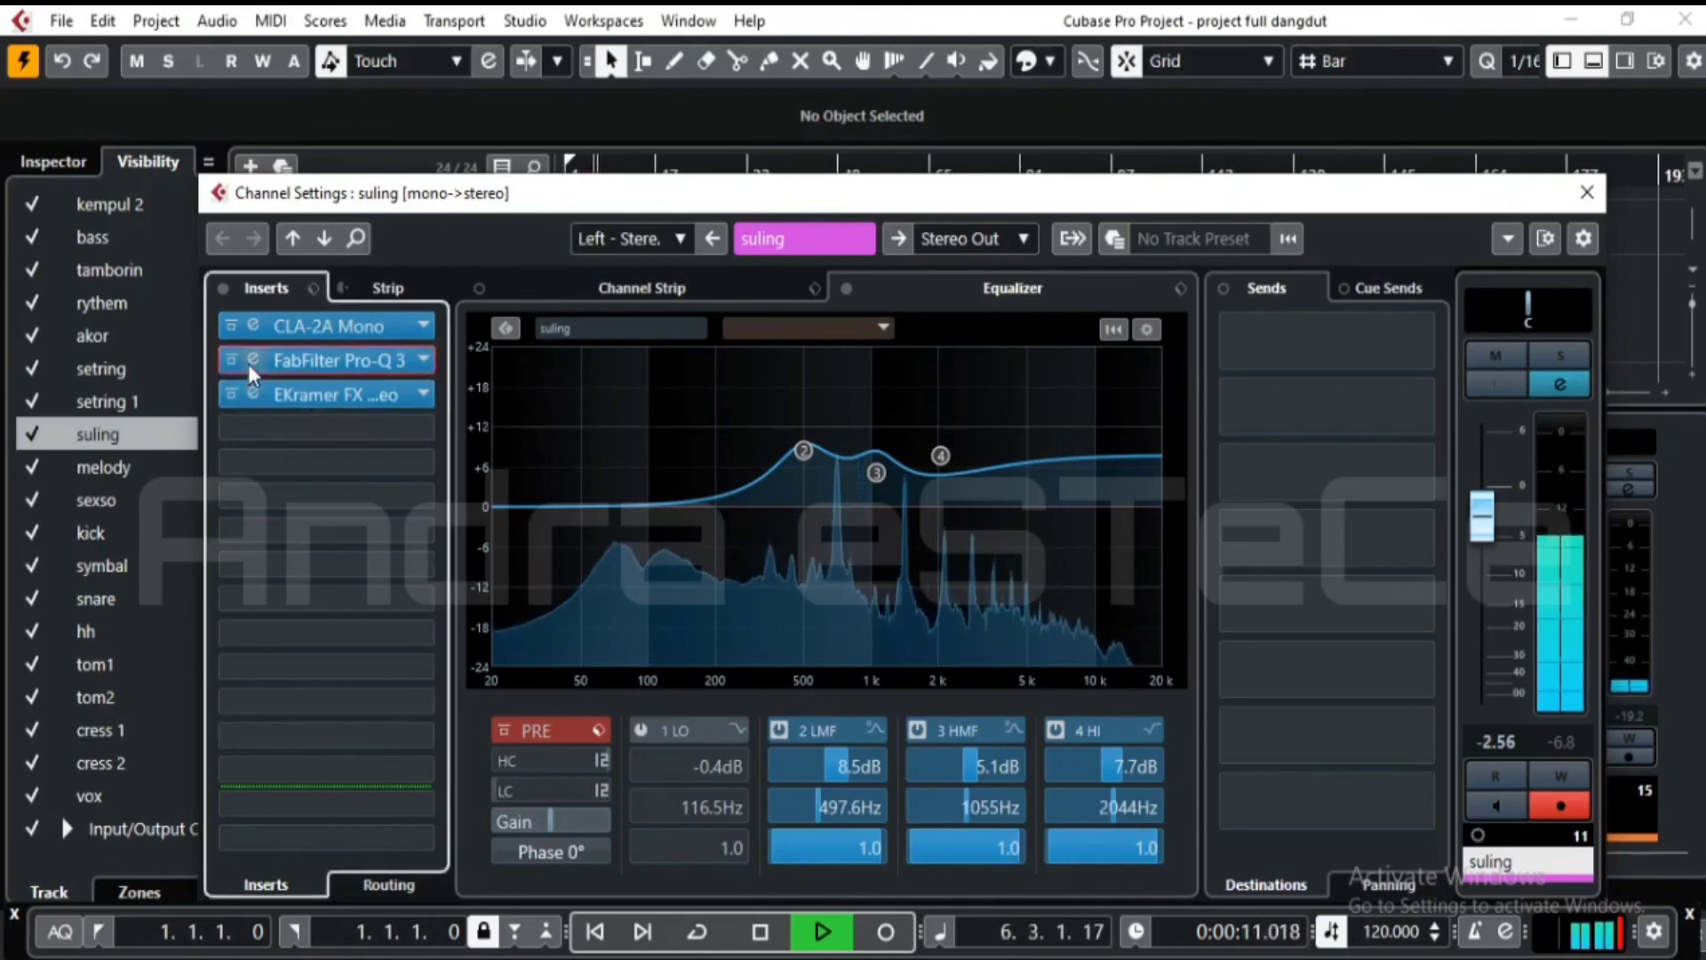
pyautogui.click(249, 365)
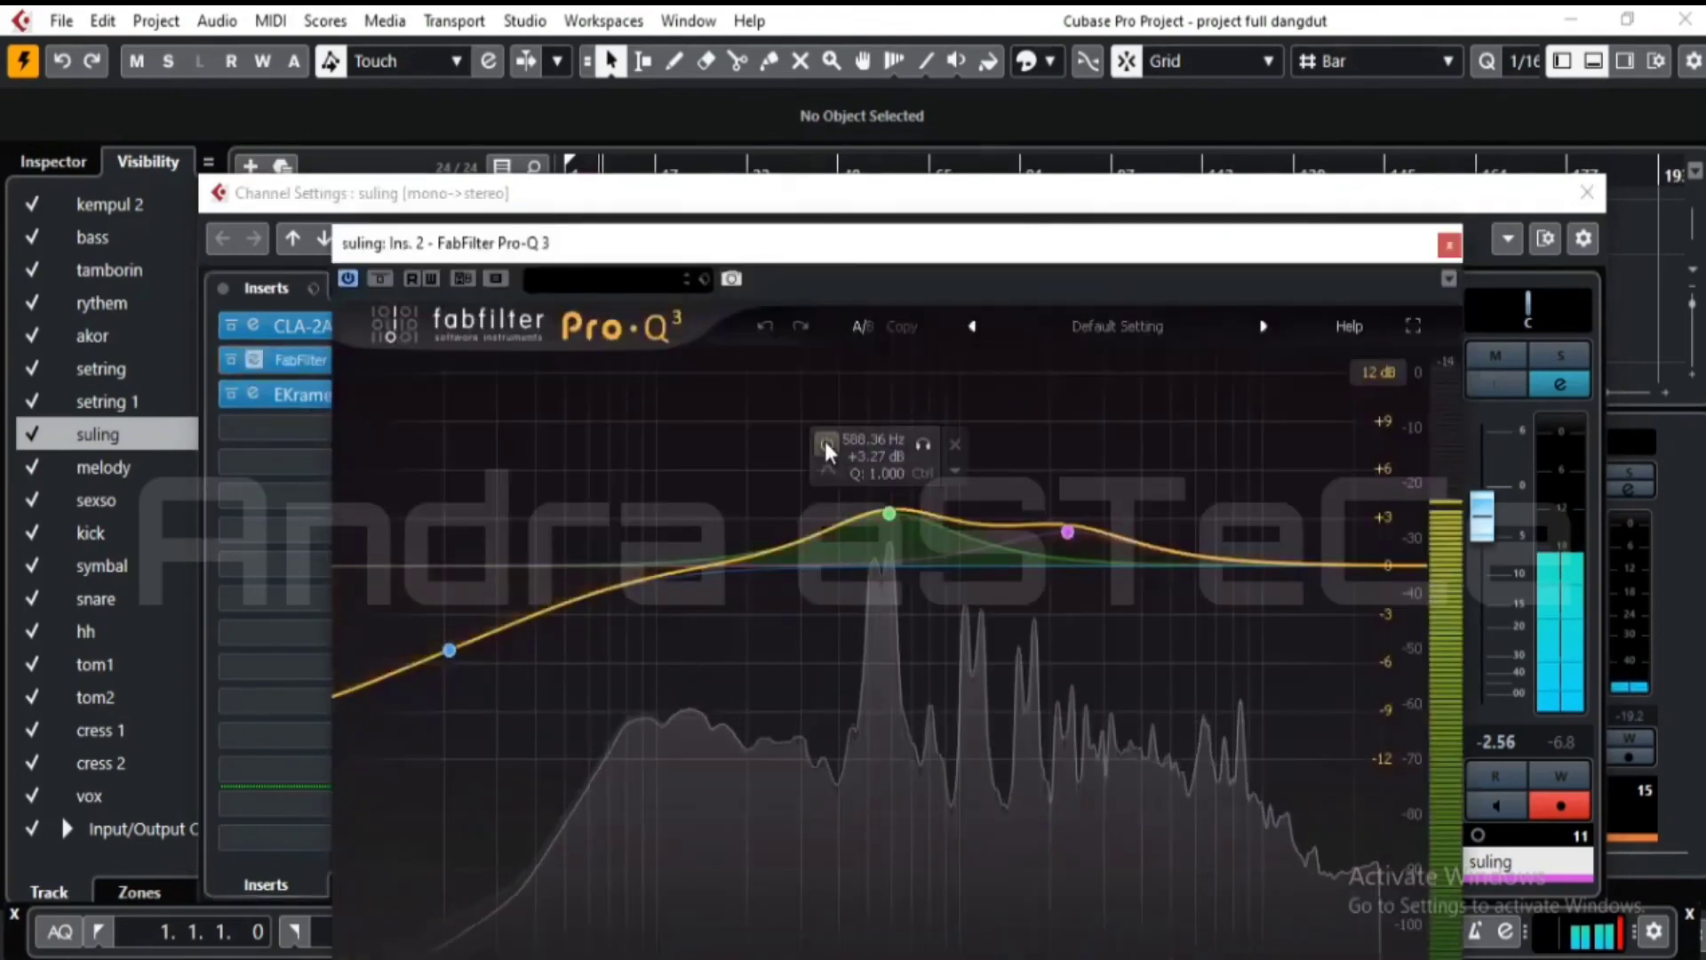
pyautogui.moveTo(825, 441)
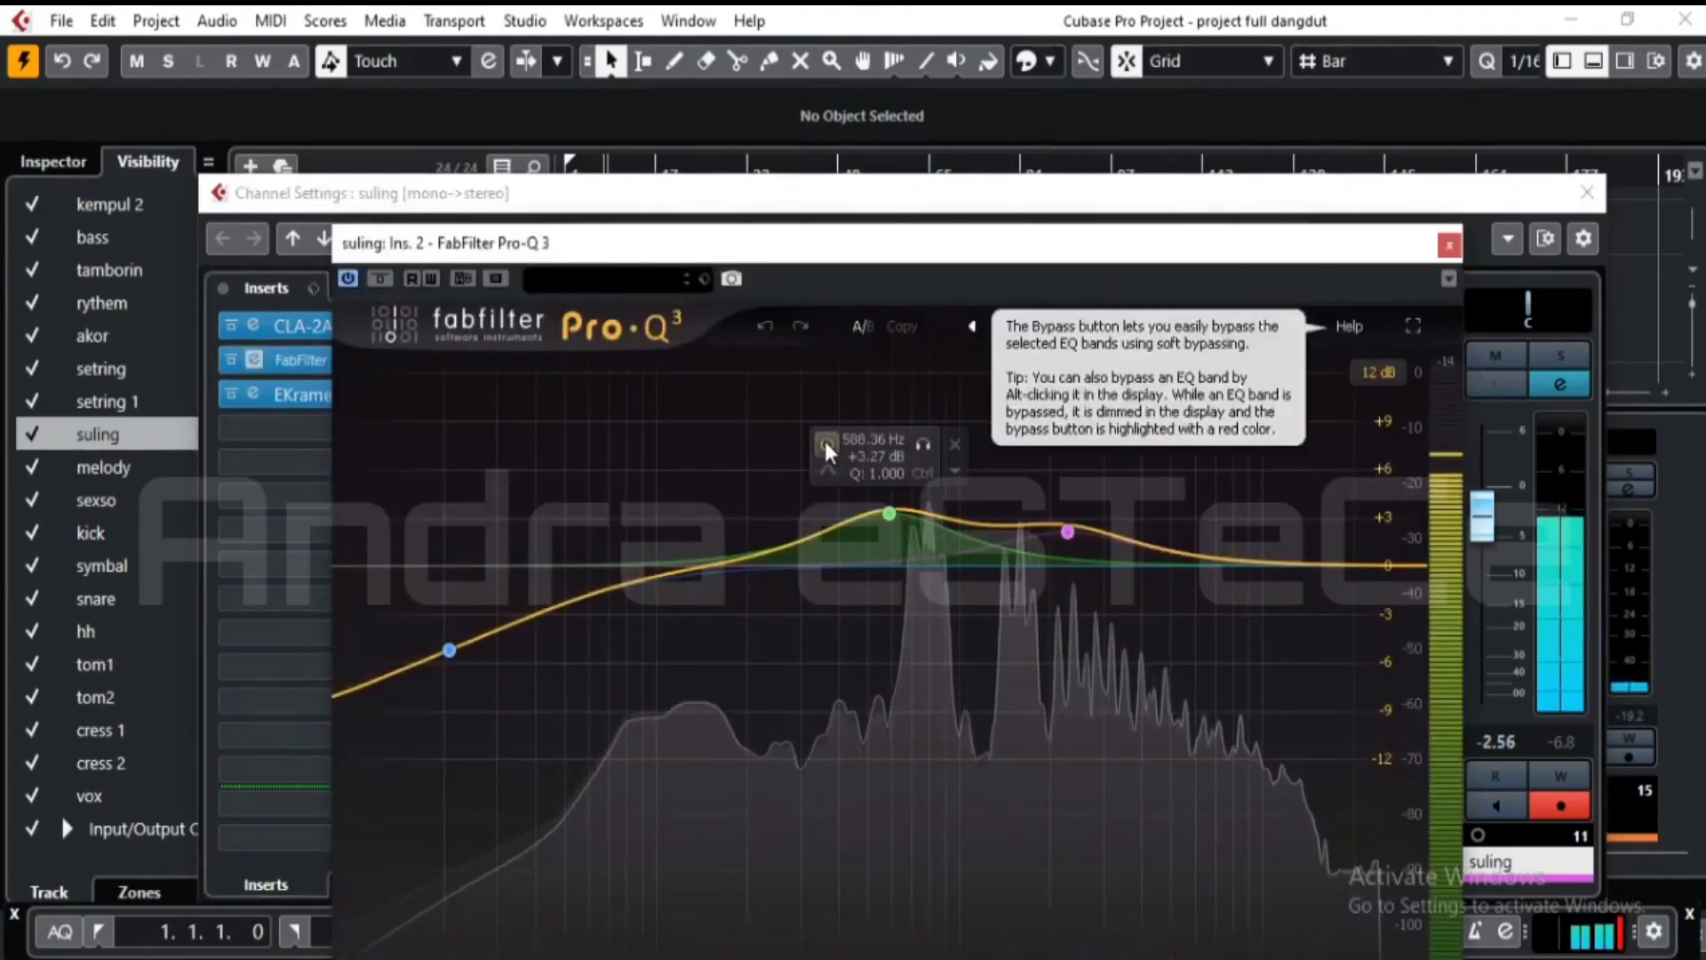
pyautogui.click(1448, 244)
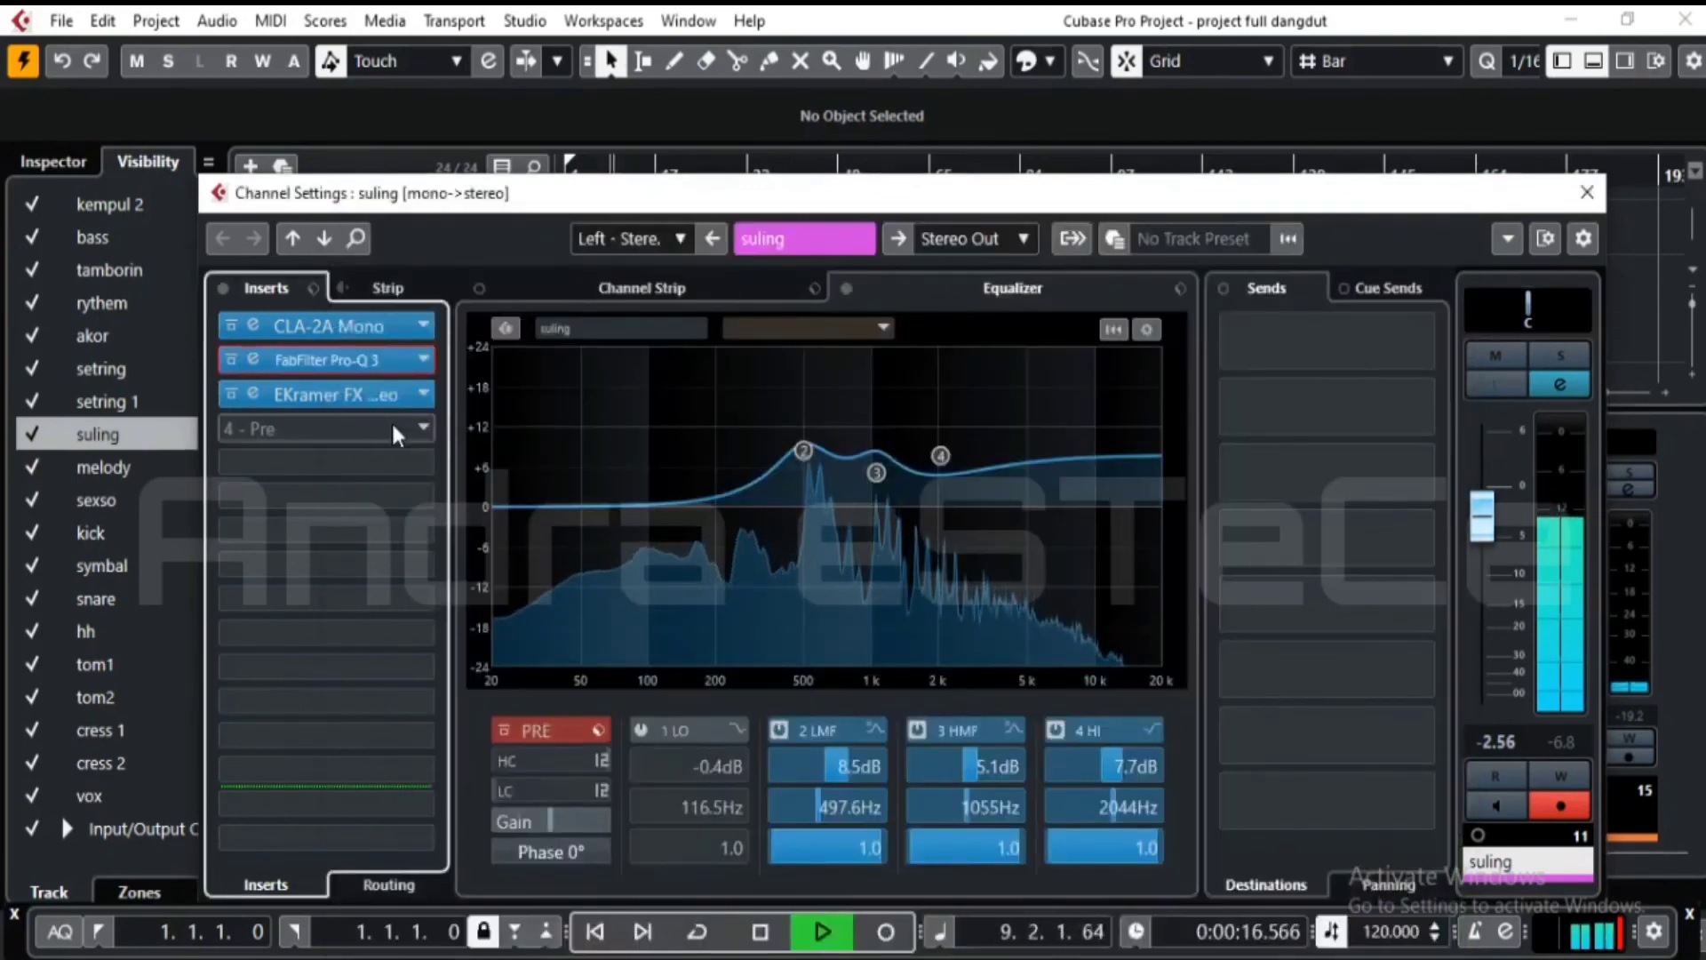
# - Open suling's EKramer FX insert and compare the full mix with the effect bypassed and active
pyautogui.click(245, 396)
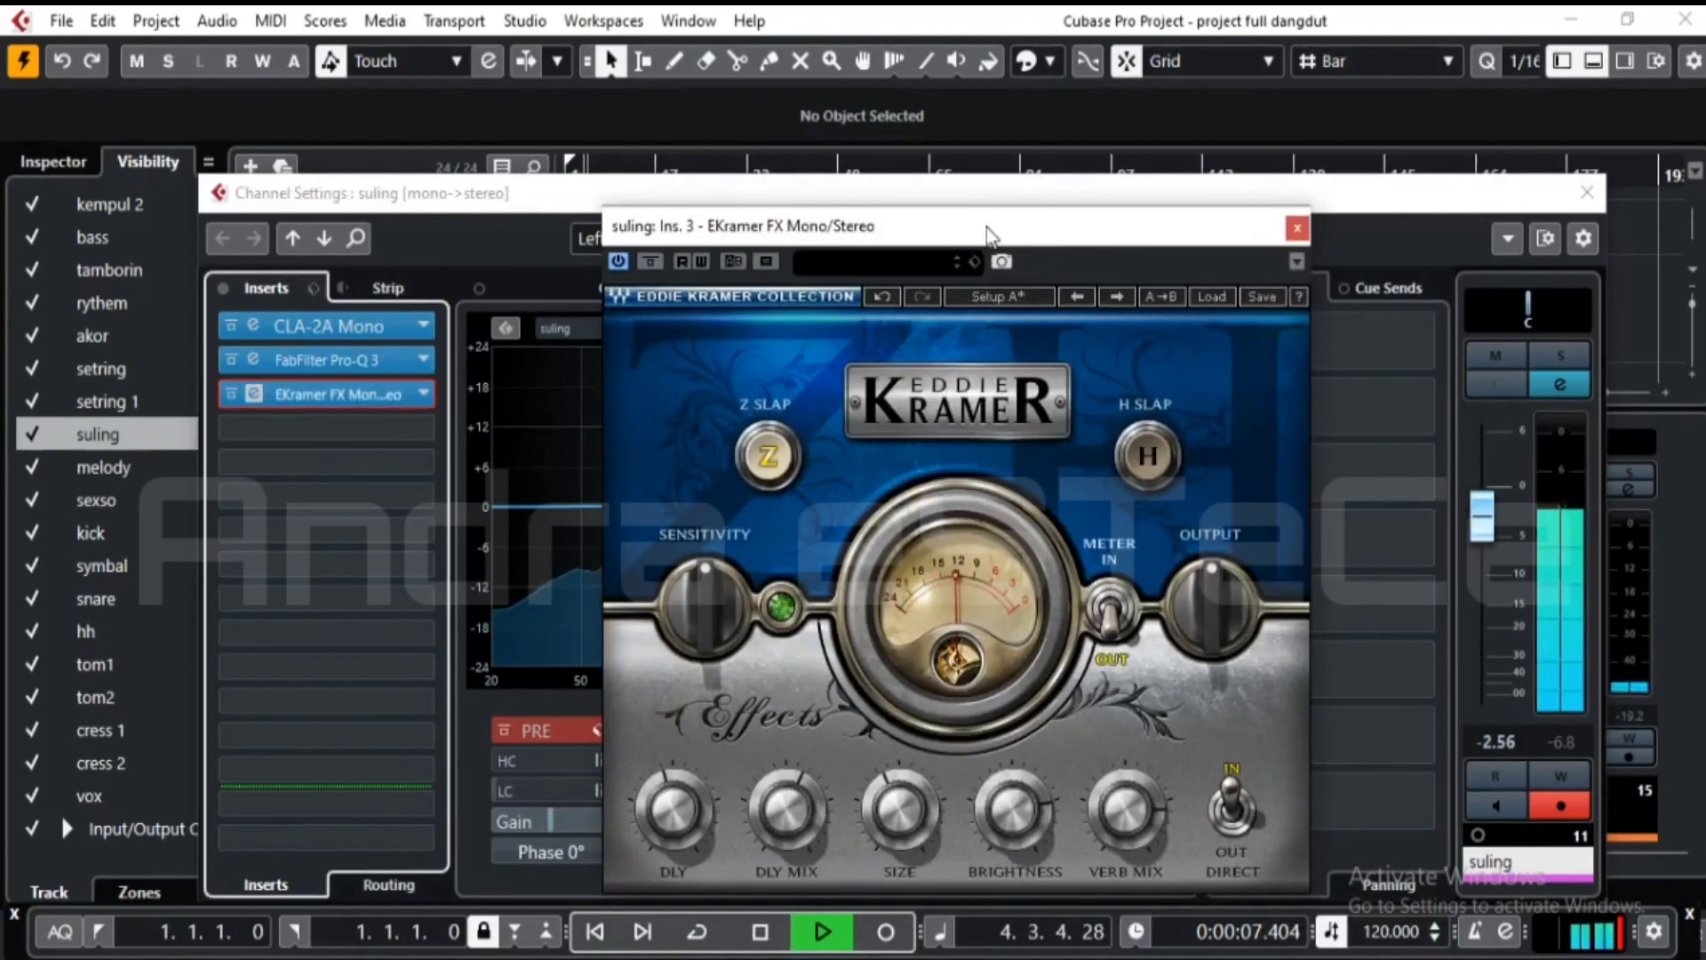
pyautogui.moveTo(990, 229); pyautogui.dragTo(922, 130)
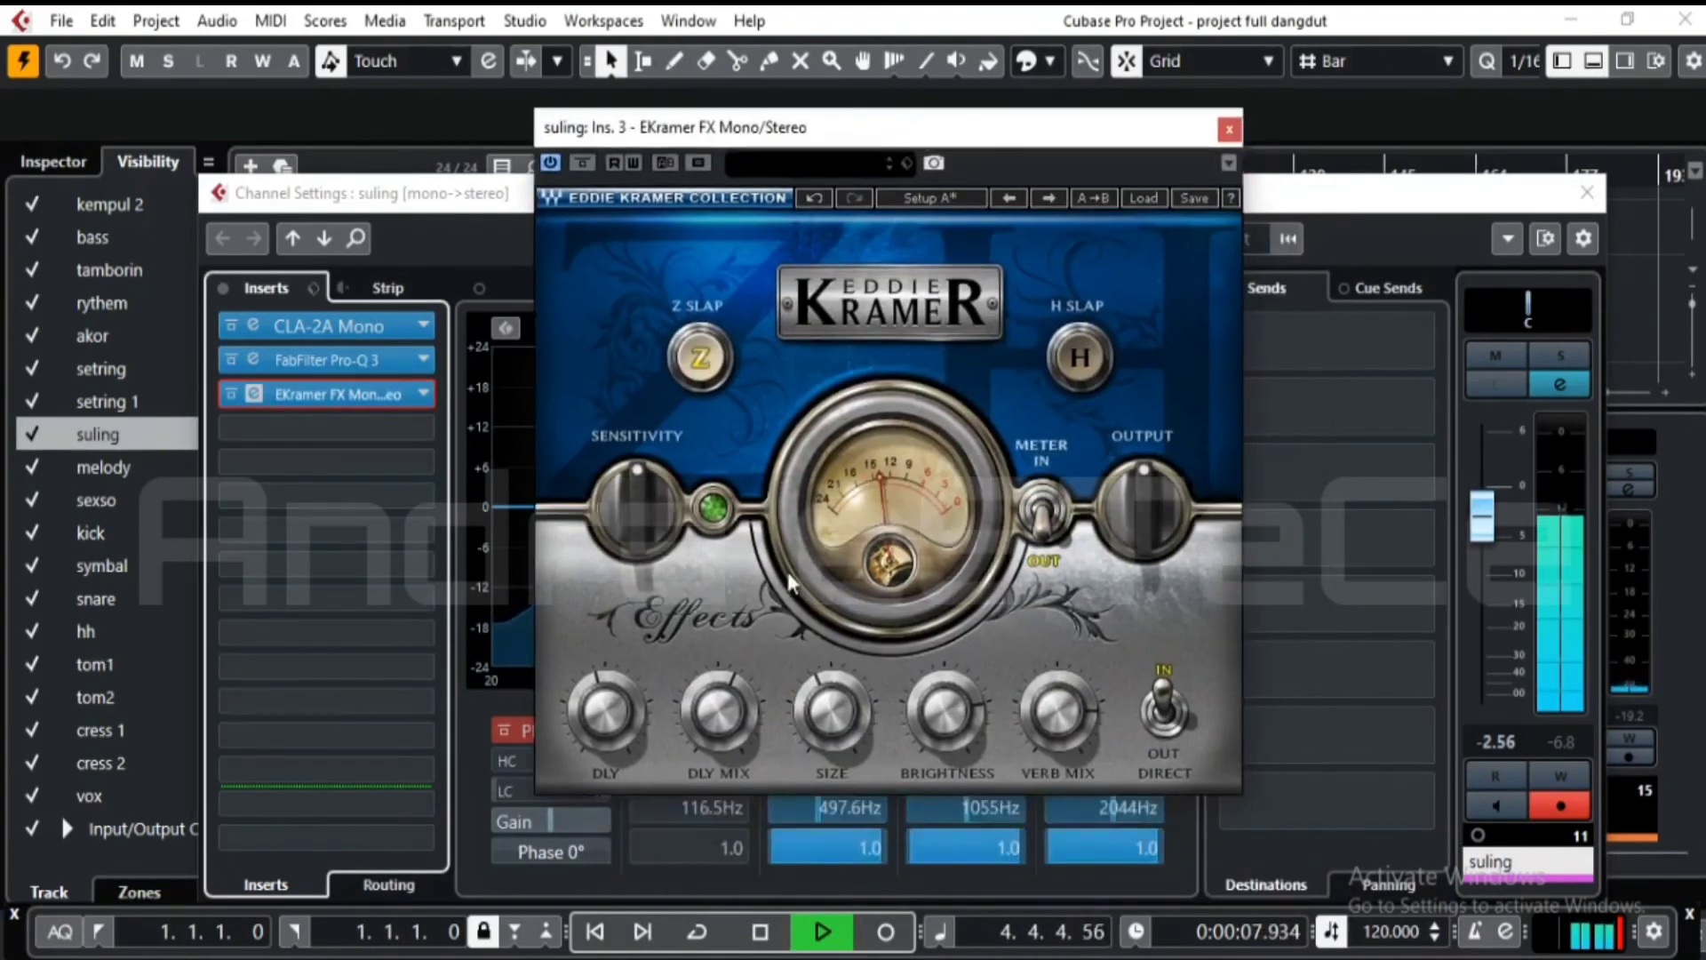
pyautogui.click(582, 164)
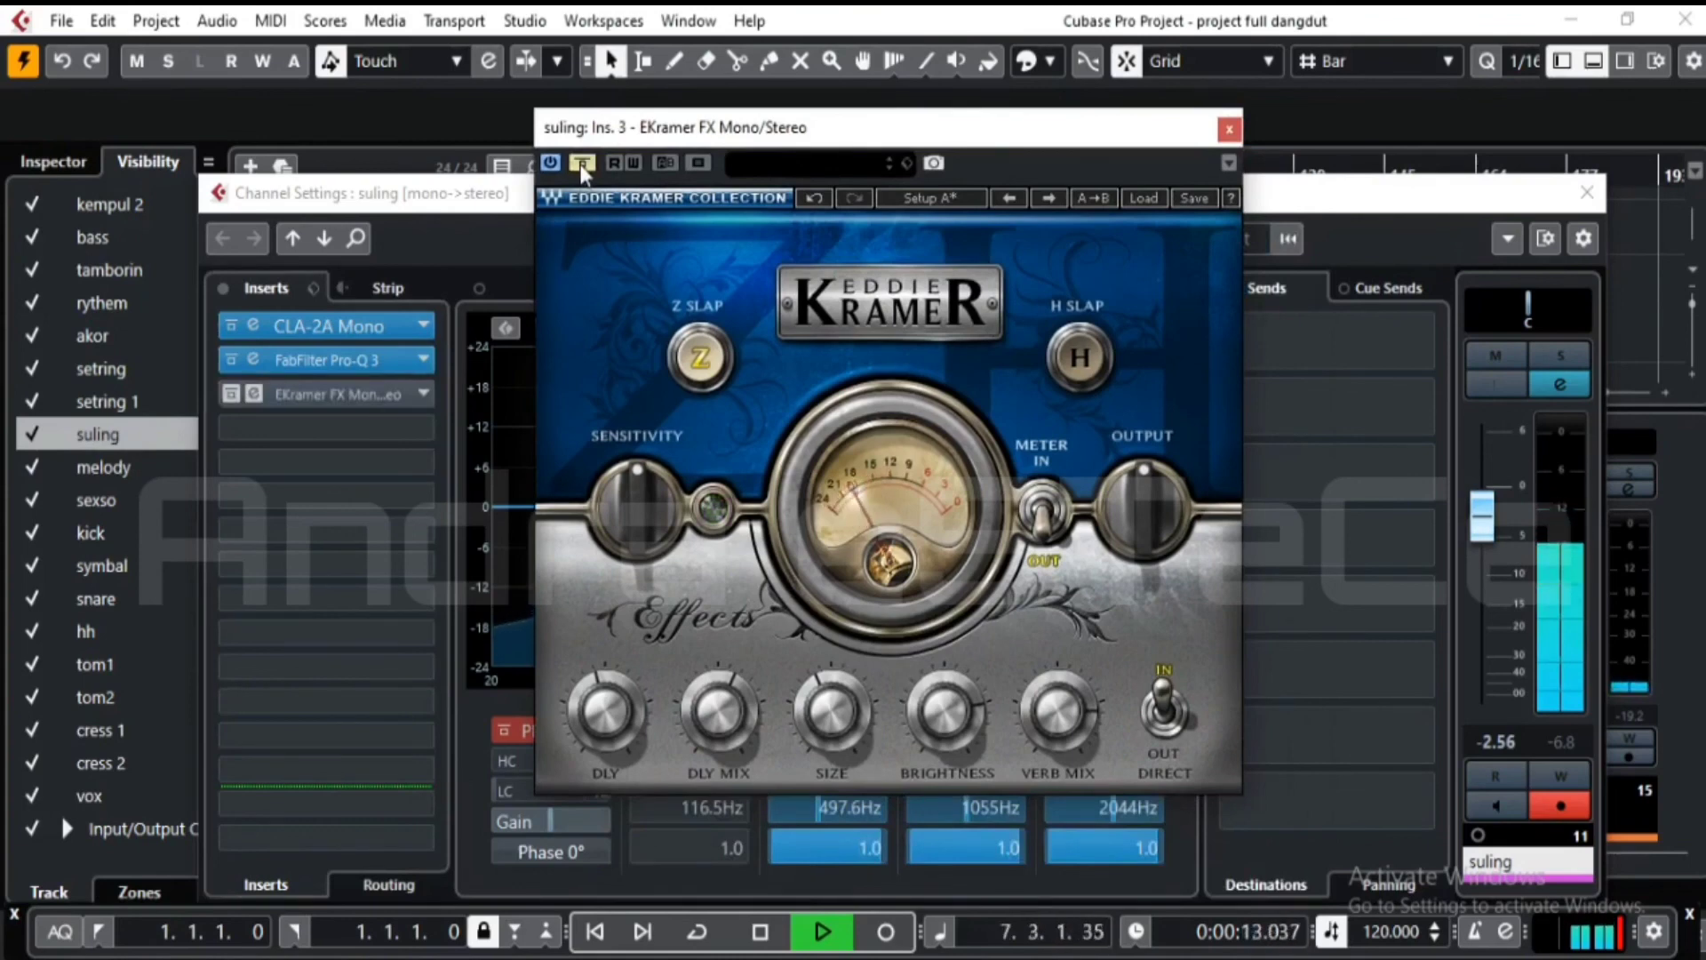
pyautogui.click(582, 164)
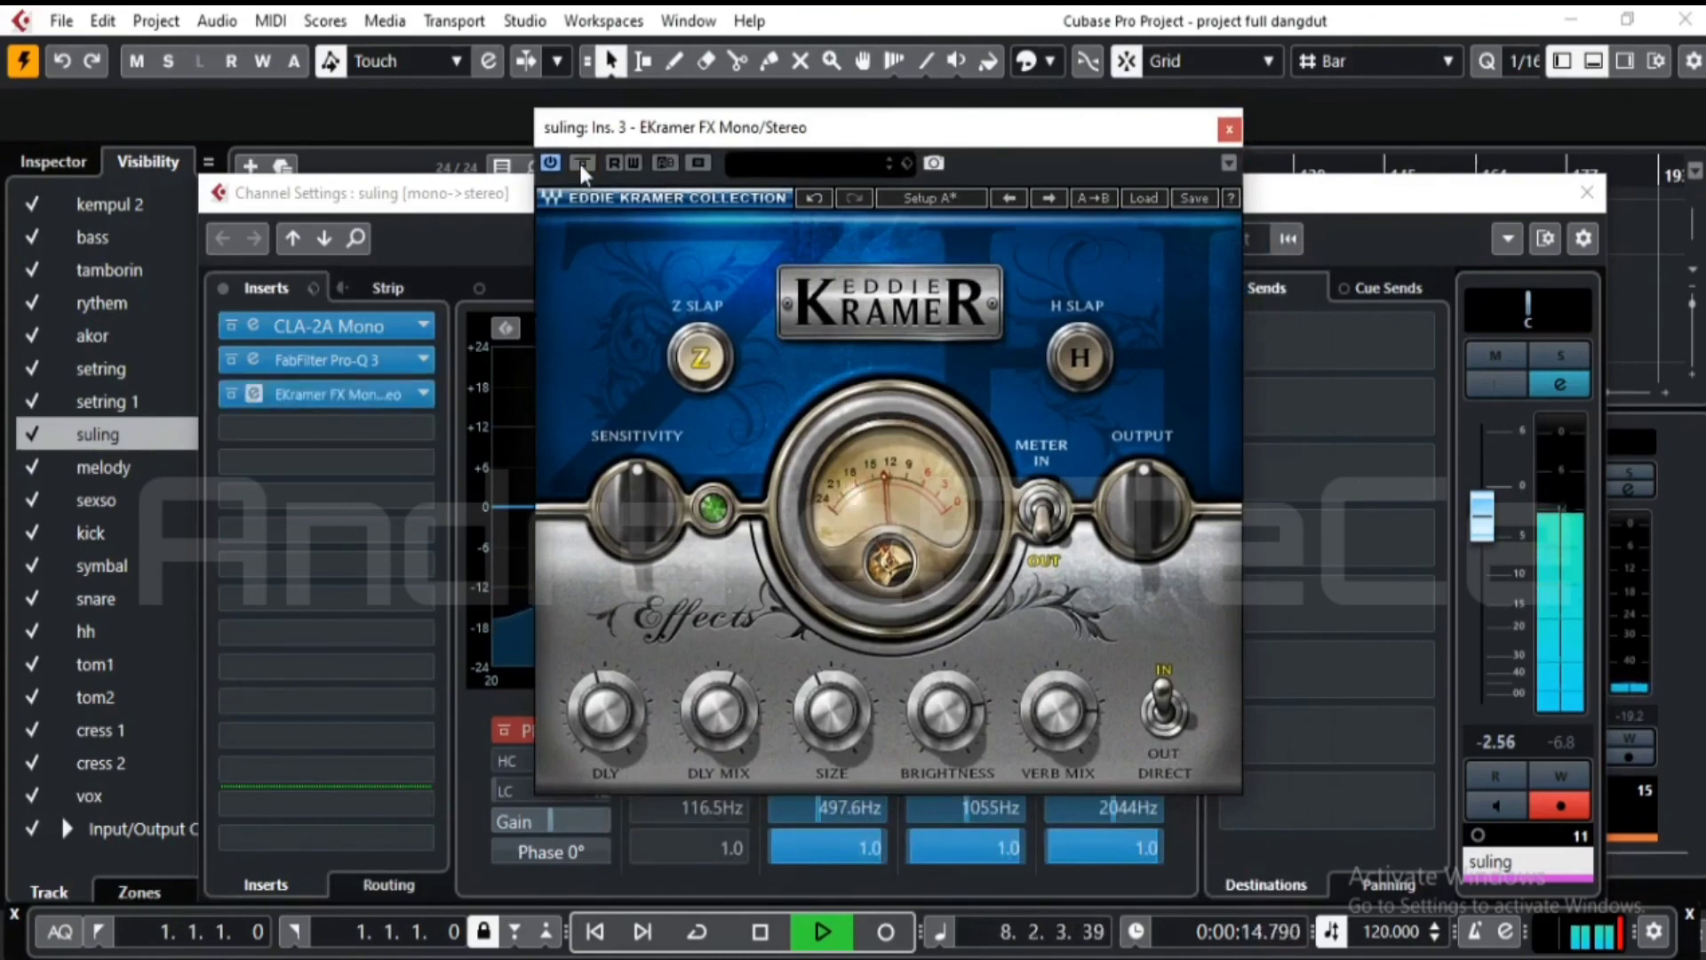
# - Close the suling channel settings, solo suling and compare its sound with EKramer FX bypassed and active
pyautogui.moveTo(336, 182); pyautogui.dragTo(331, 286)
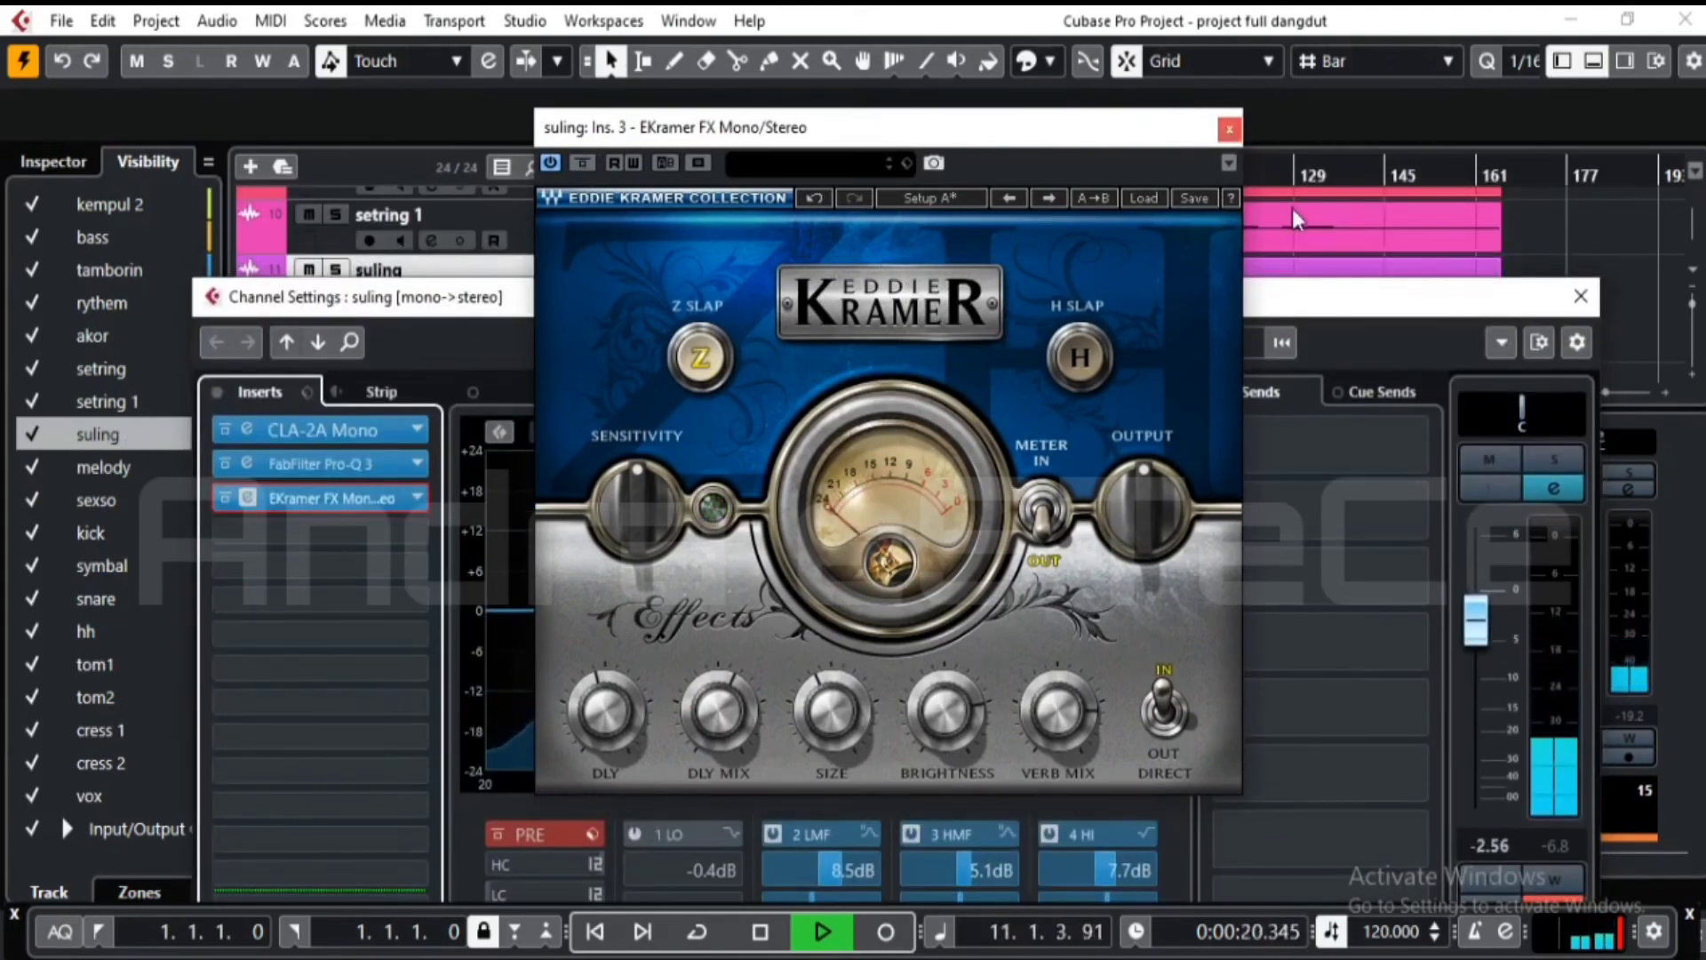
pyautogui.moveTo(1292, 296); pyautogui.dragTo(1279, 408)
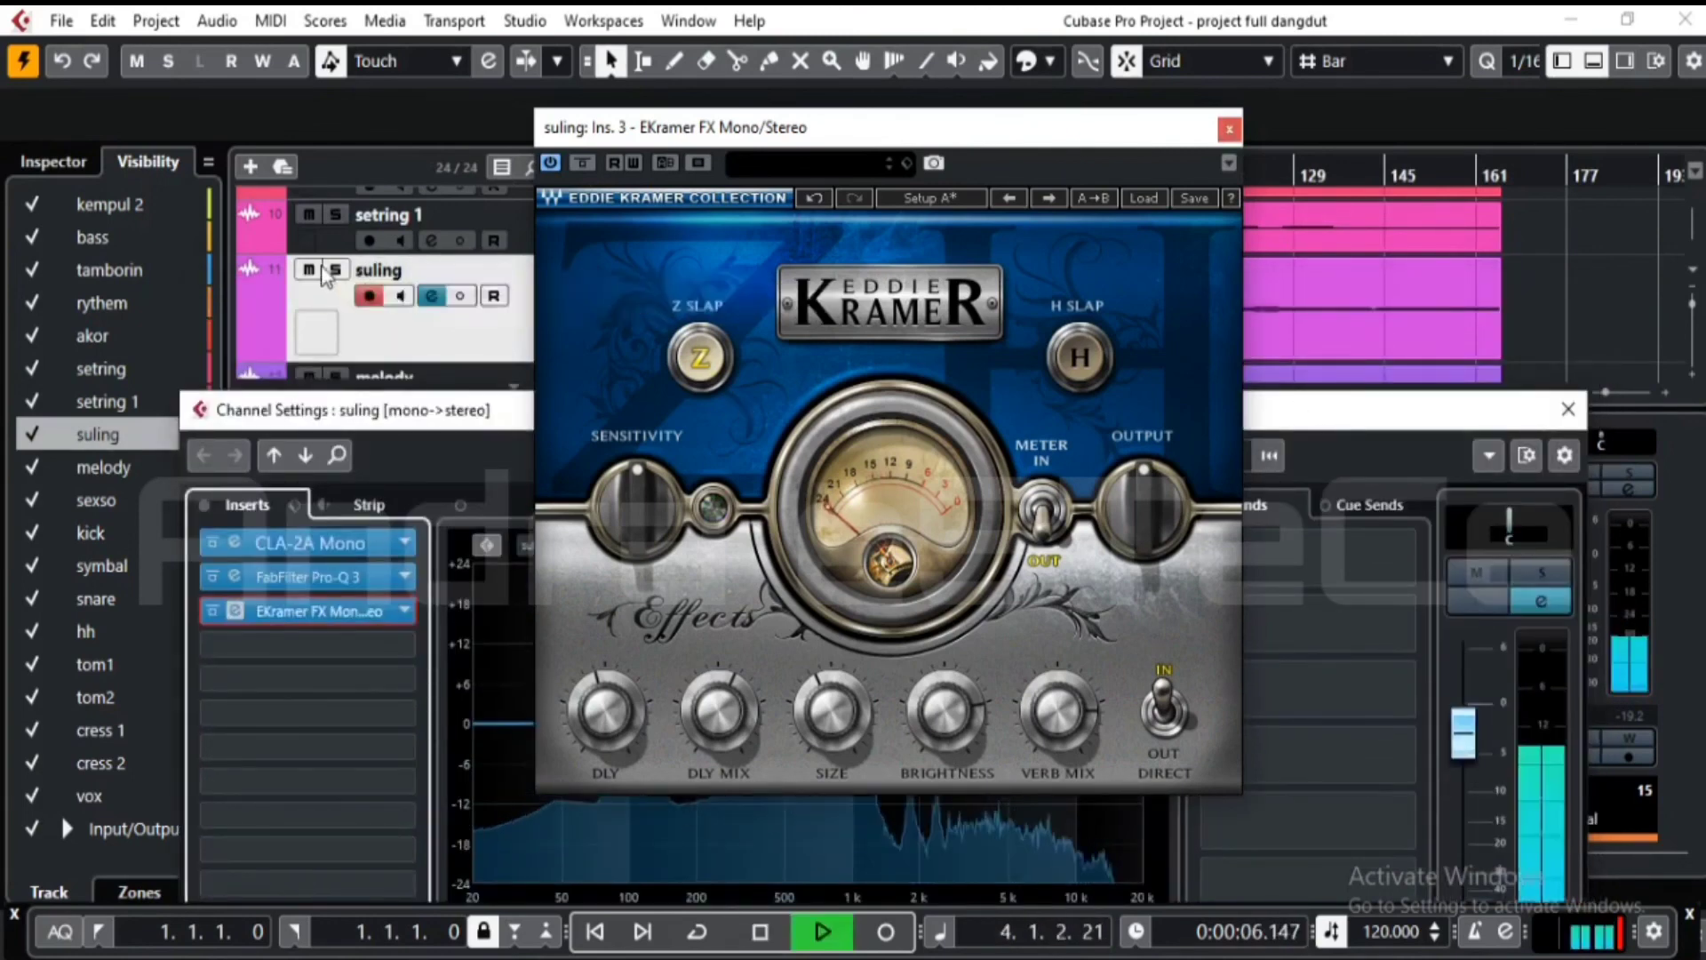
pyautogui.press('Escape')
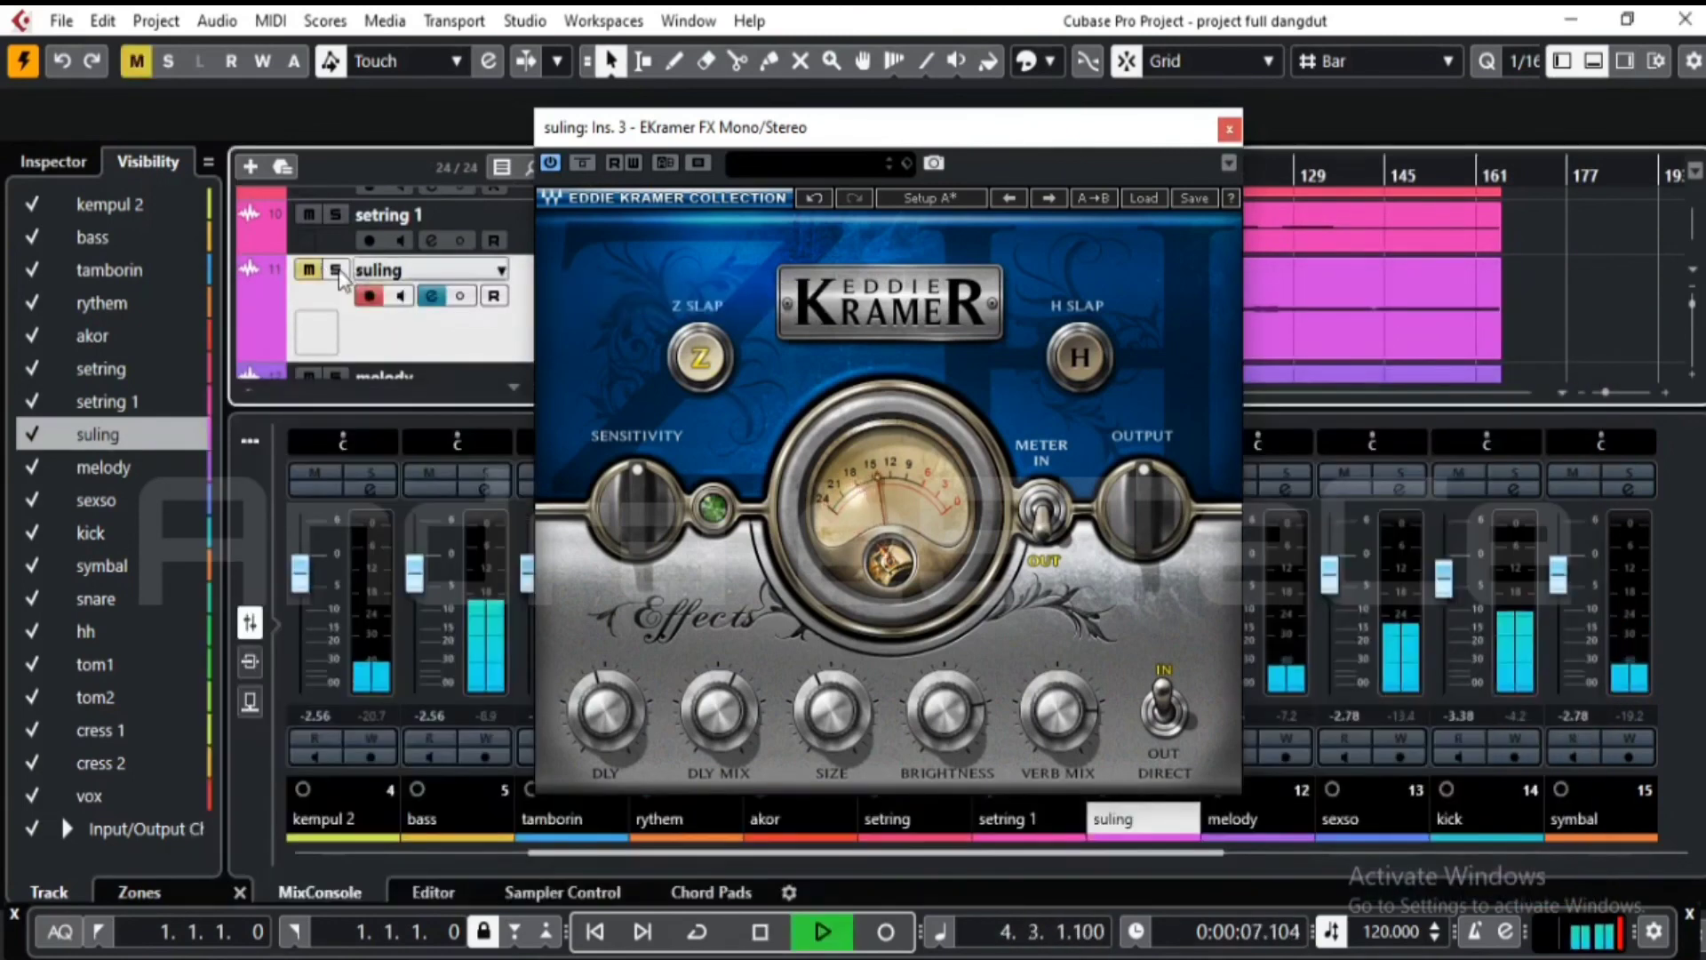
pyautogui.click(334, 269)
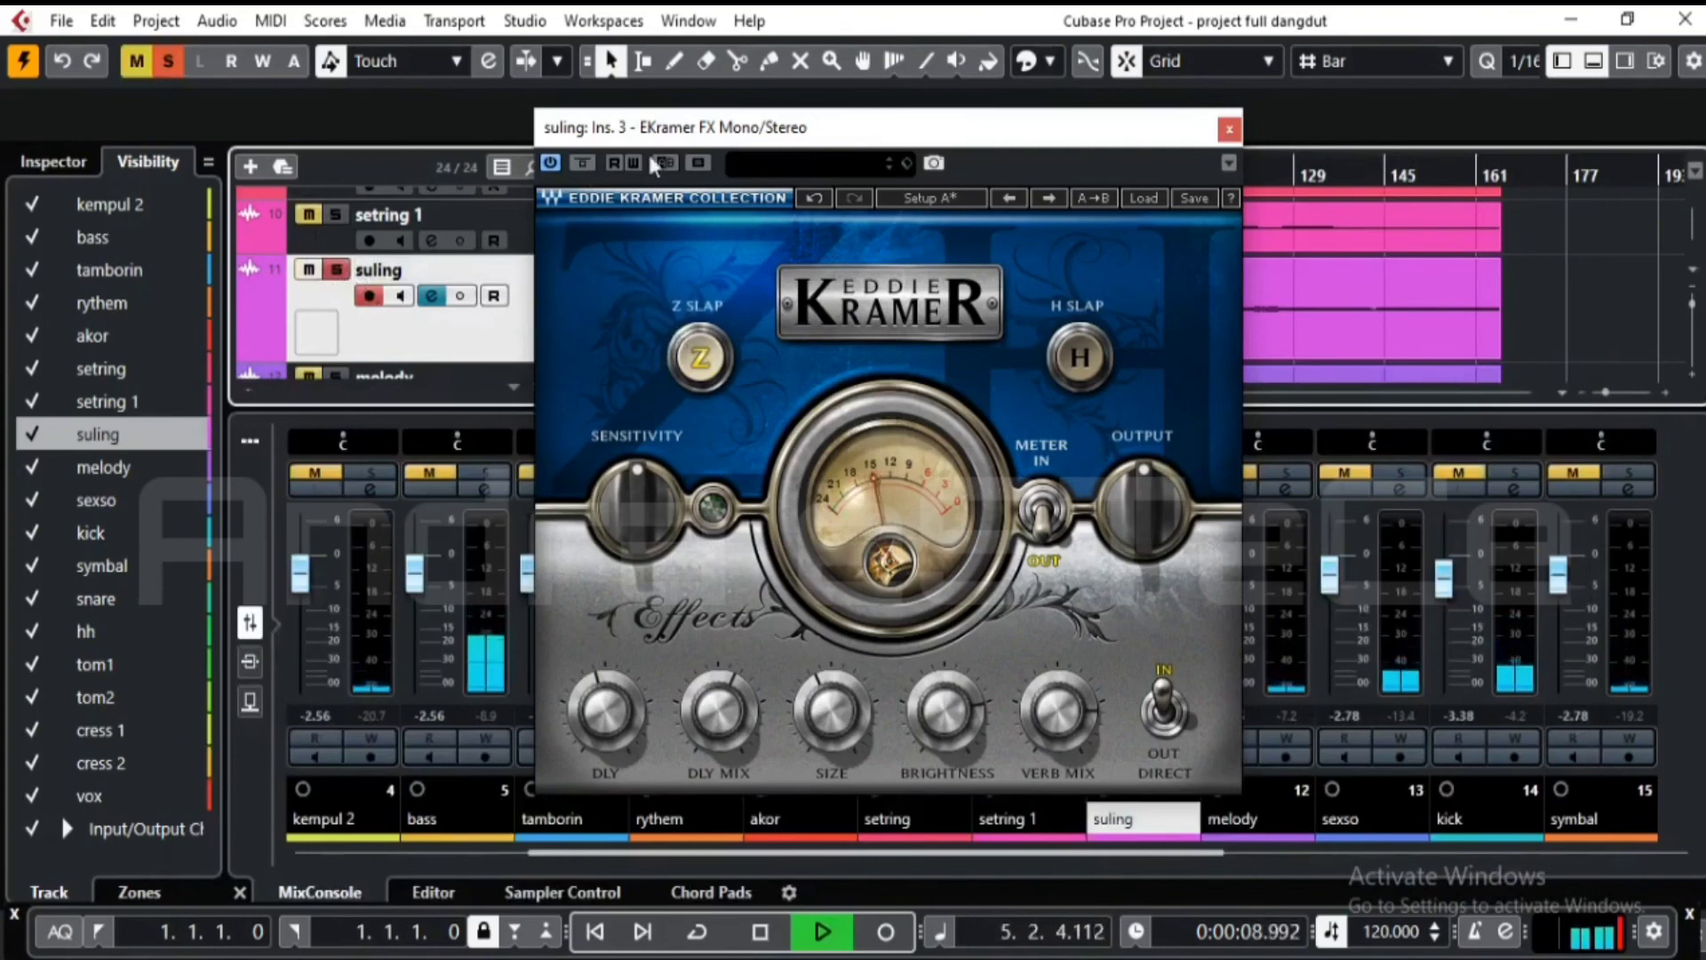
pyautogui.click(586, 167)
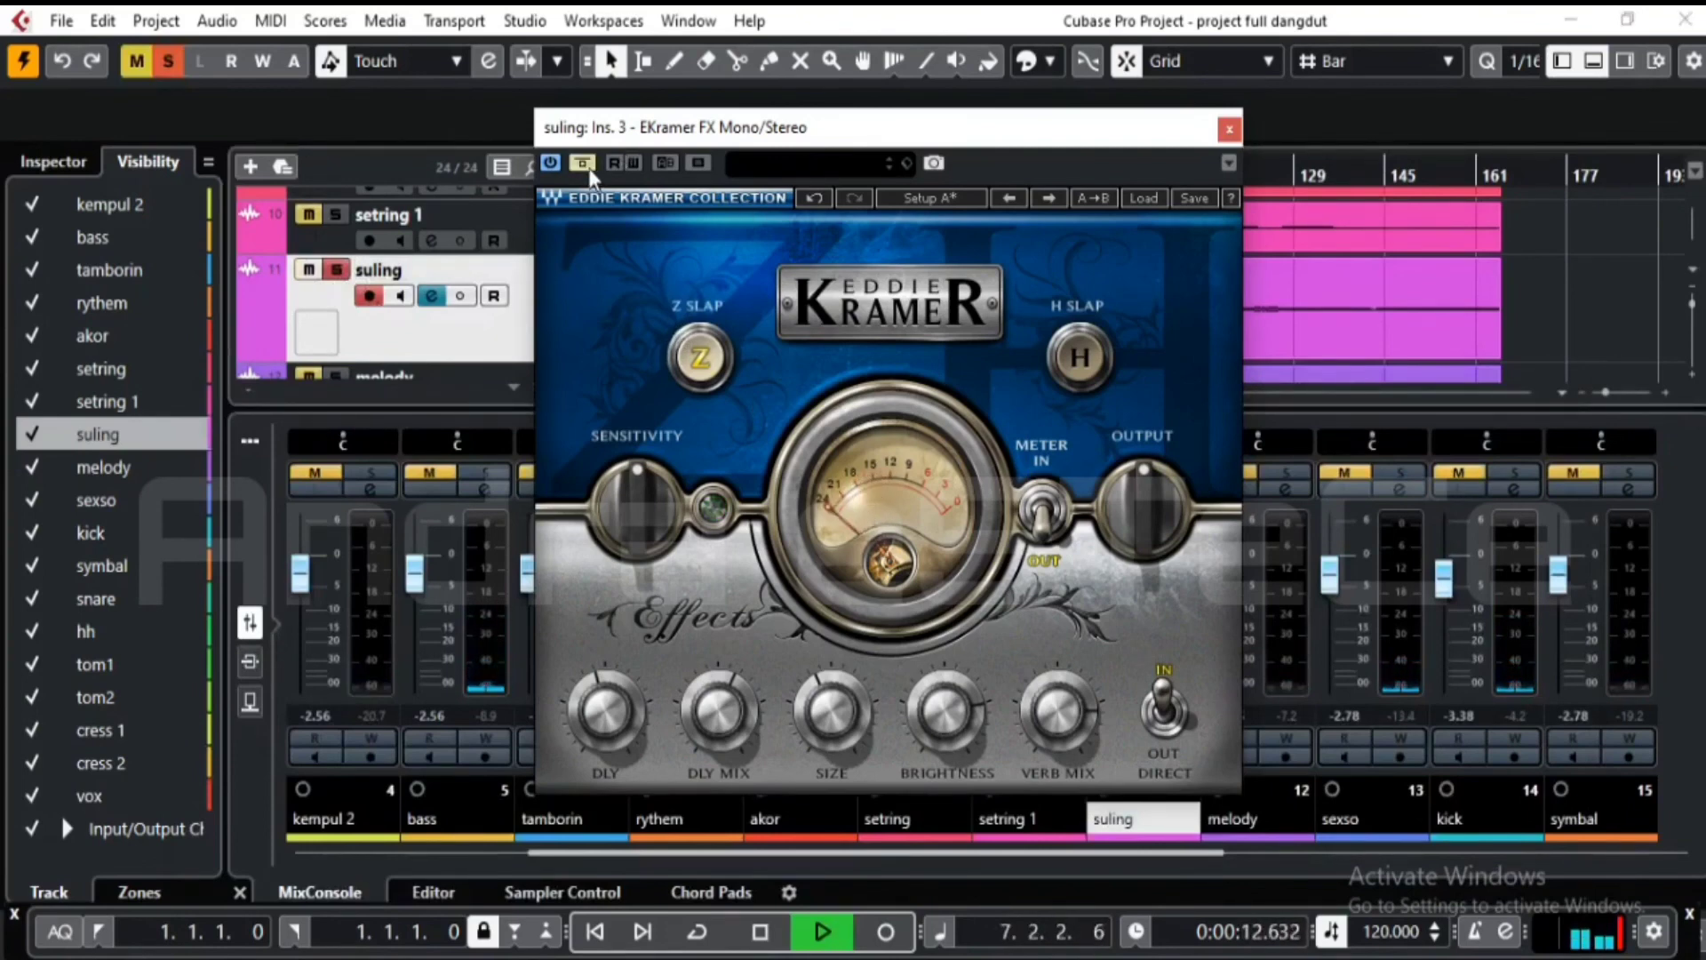
pyautogui.click(586, 167)
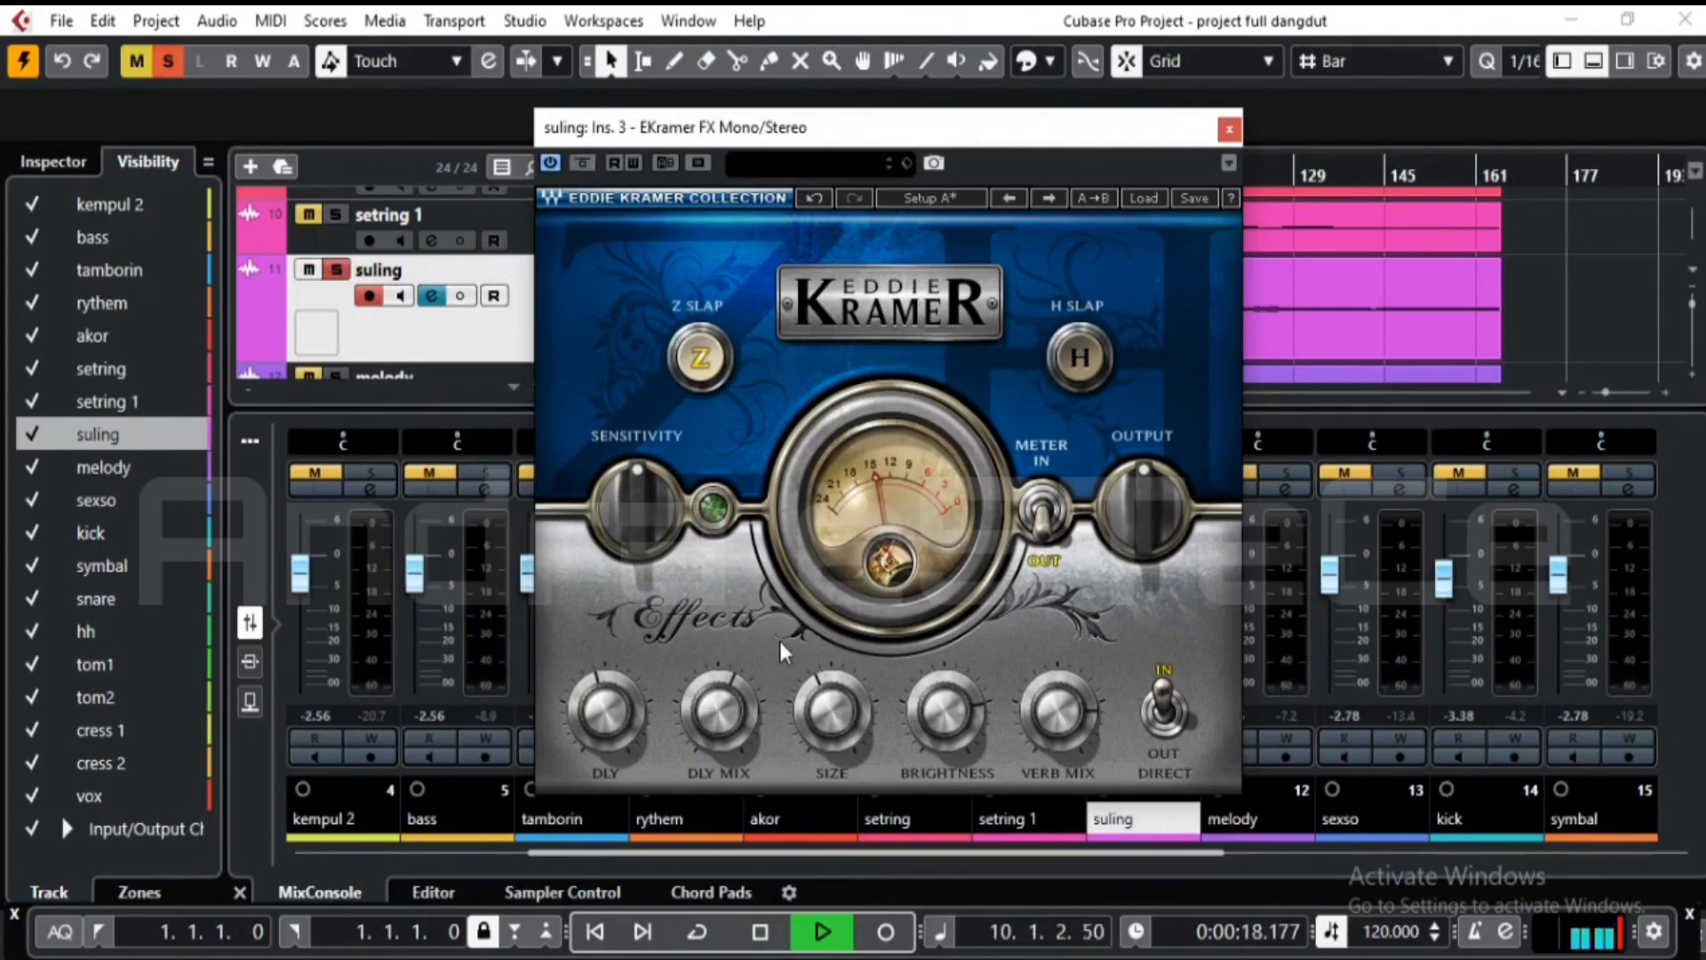
# - Replay the soloed suling from bar 4 to check the EKramer FX delay control, and close the plug-in
pyautogui.press('space')
pyautogui.press('space')
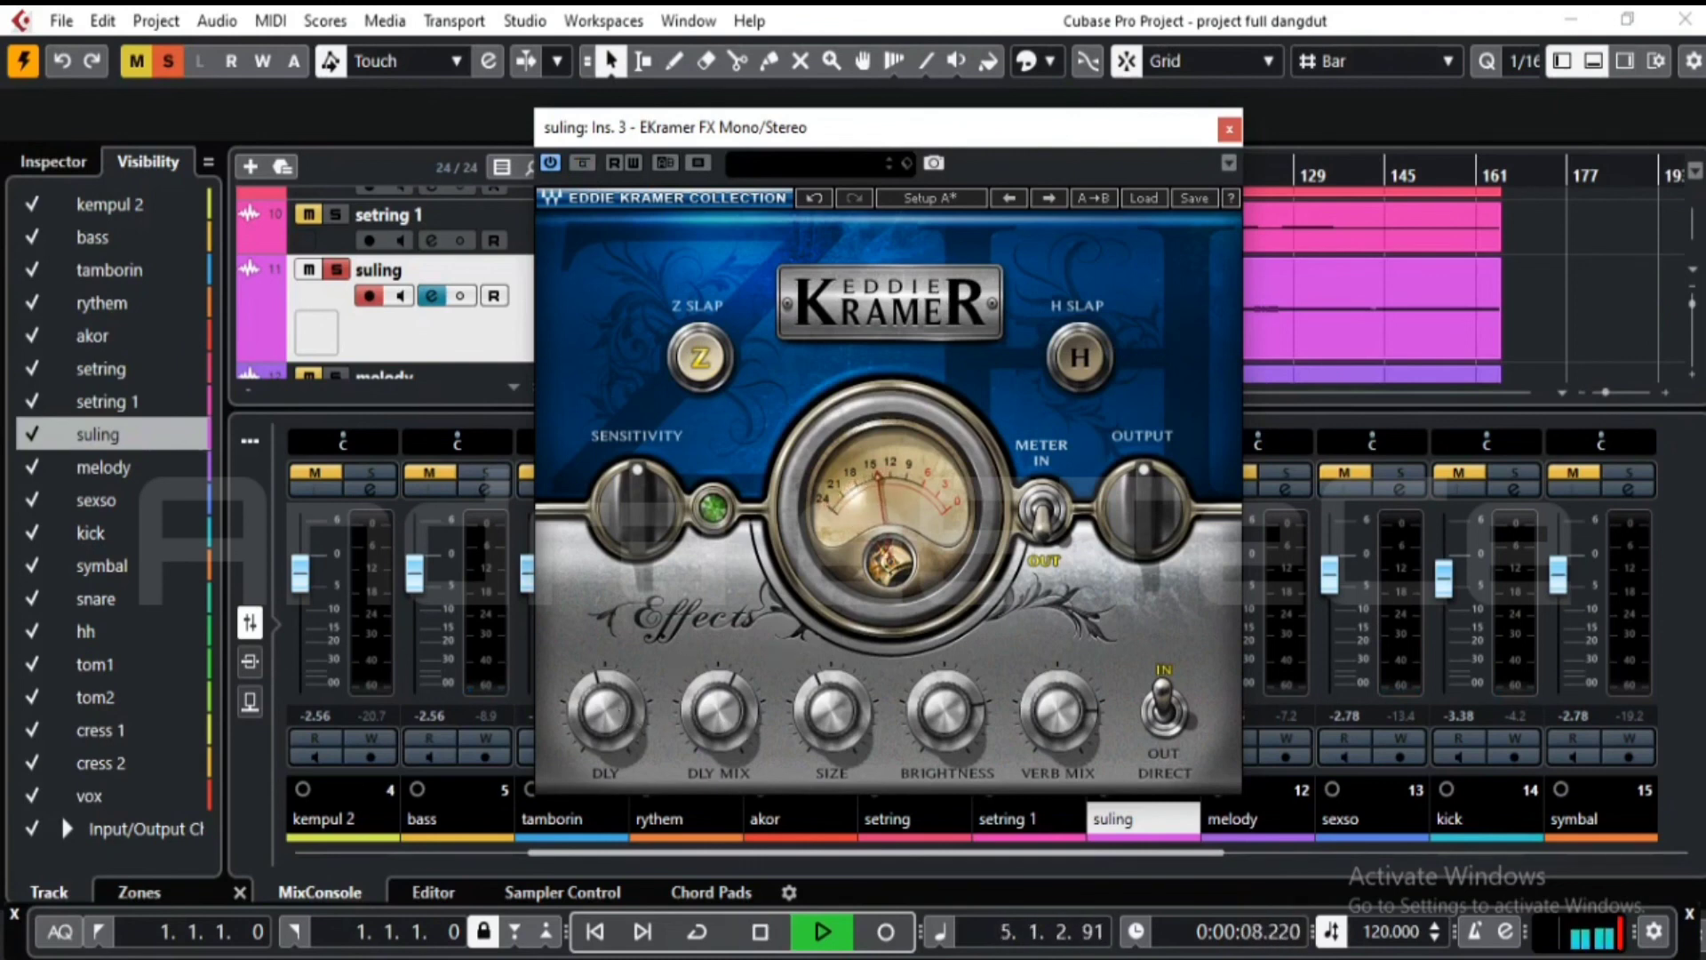
pyautogui.click(605, 711)
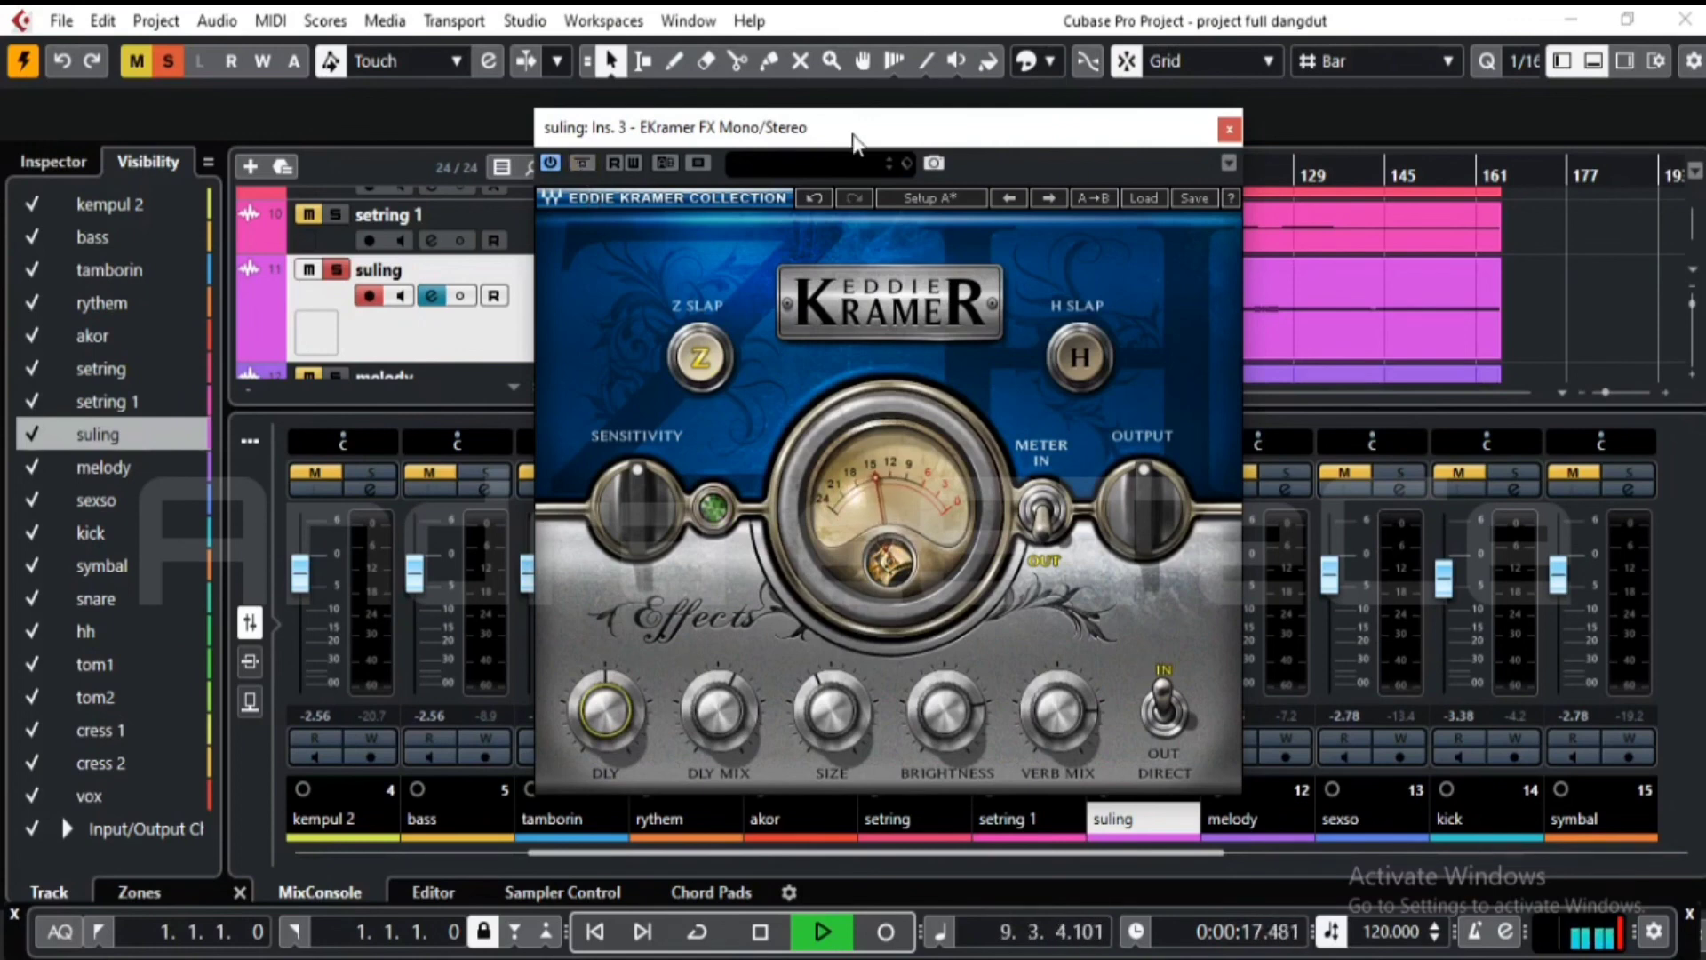
pyautogui.click(1230, 130)
pyautogui.press('space')
pyautogui.press('space')
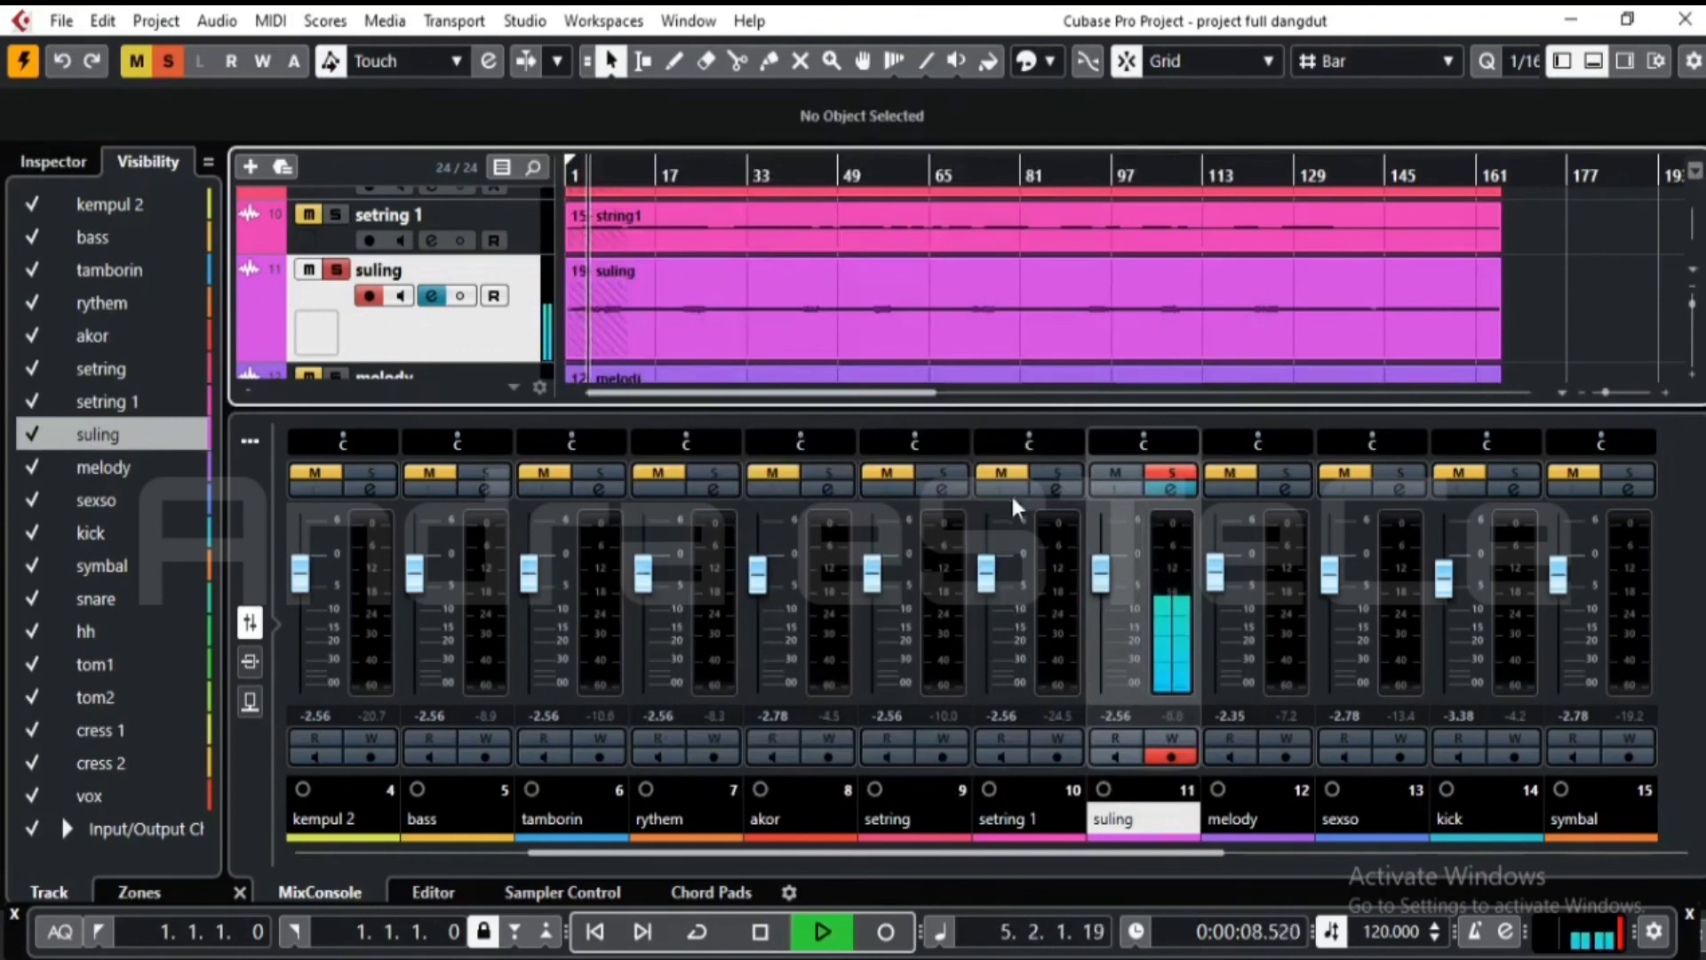
# - Solo the sexso channel alongside suling to hear them together, and unsolo both
pyautogui.click(115, 495)
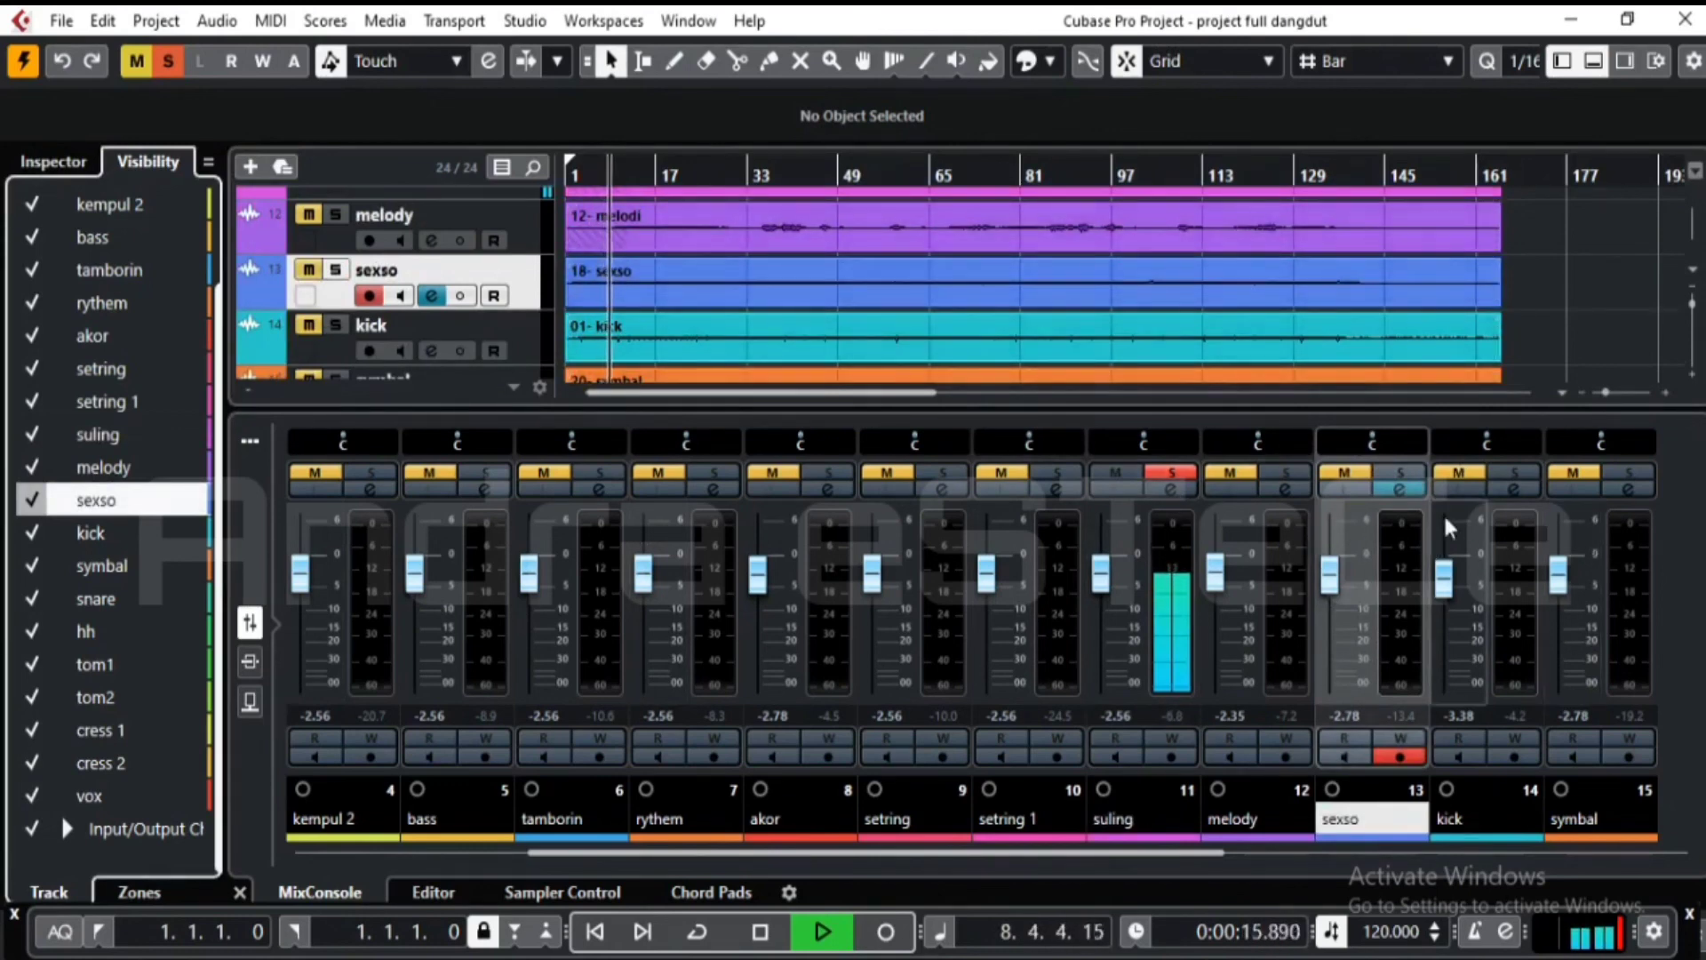
pyautogui.click(1399, 473)
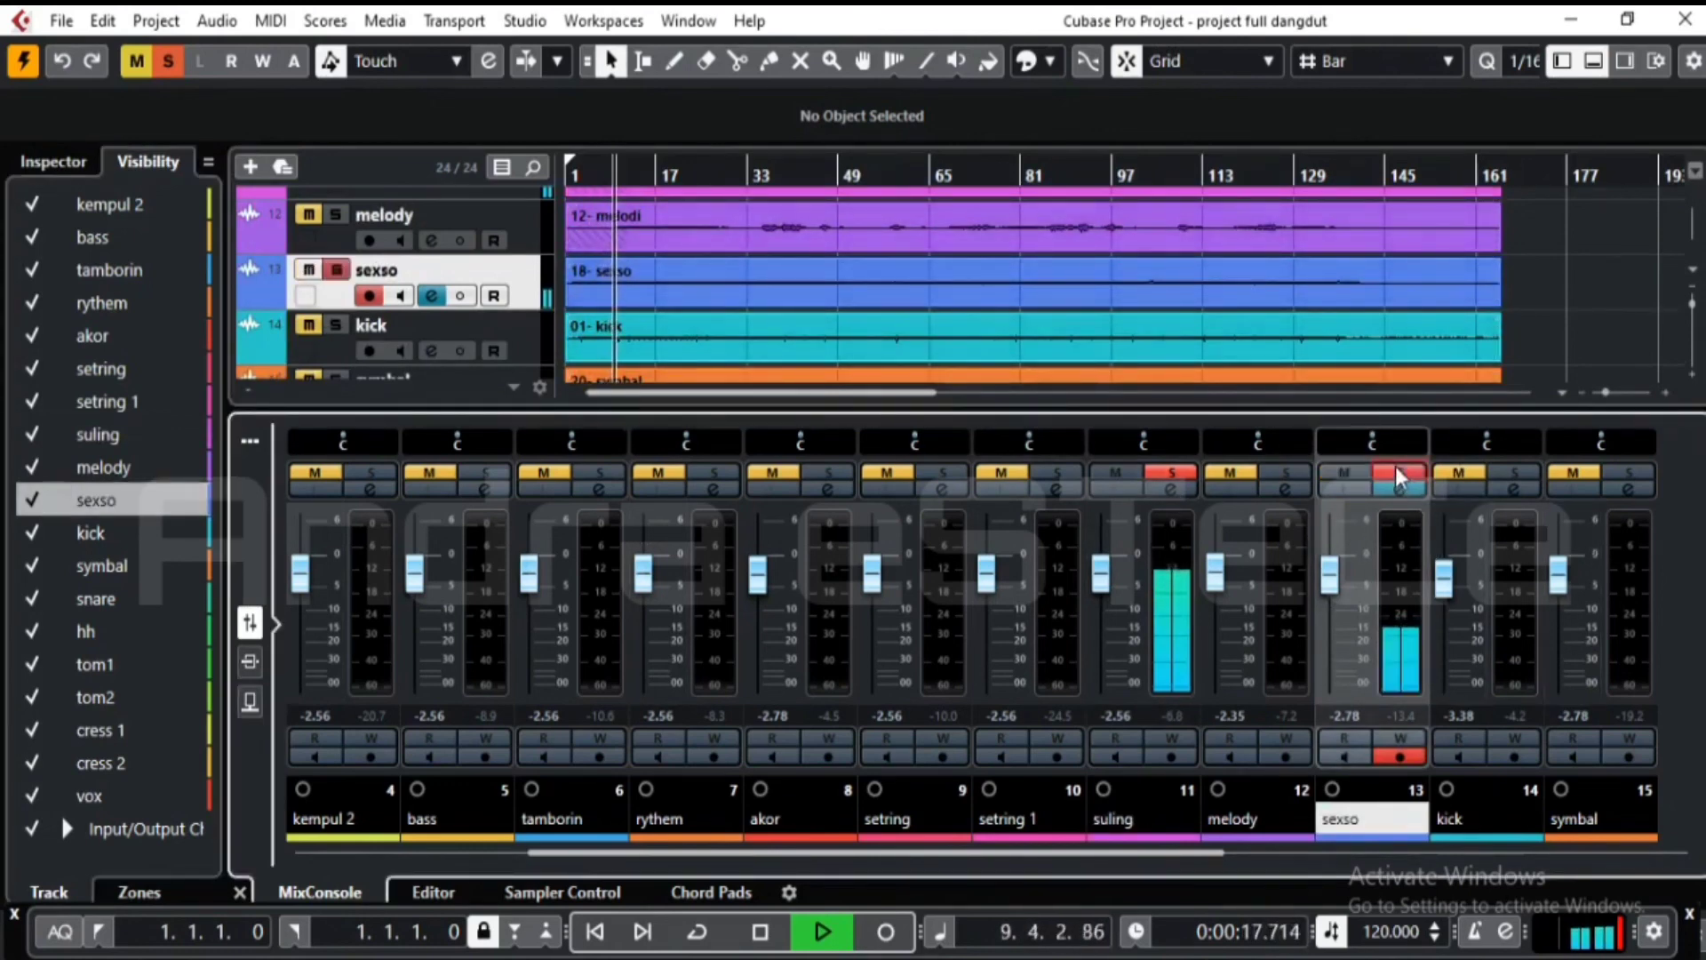
pyautogui.click(1164, 471)
pyautogui.click(1415, 472)
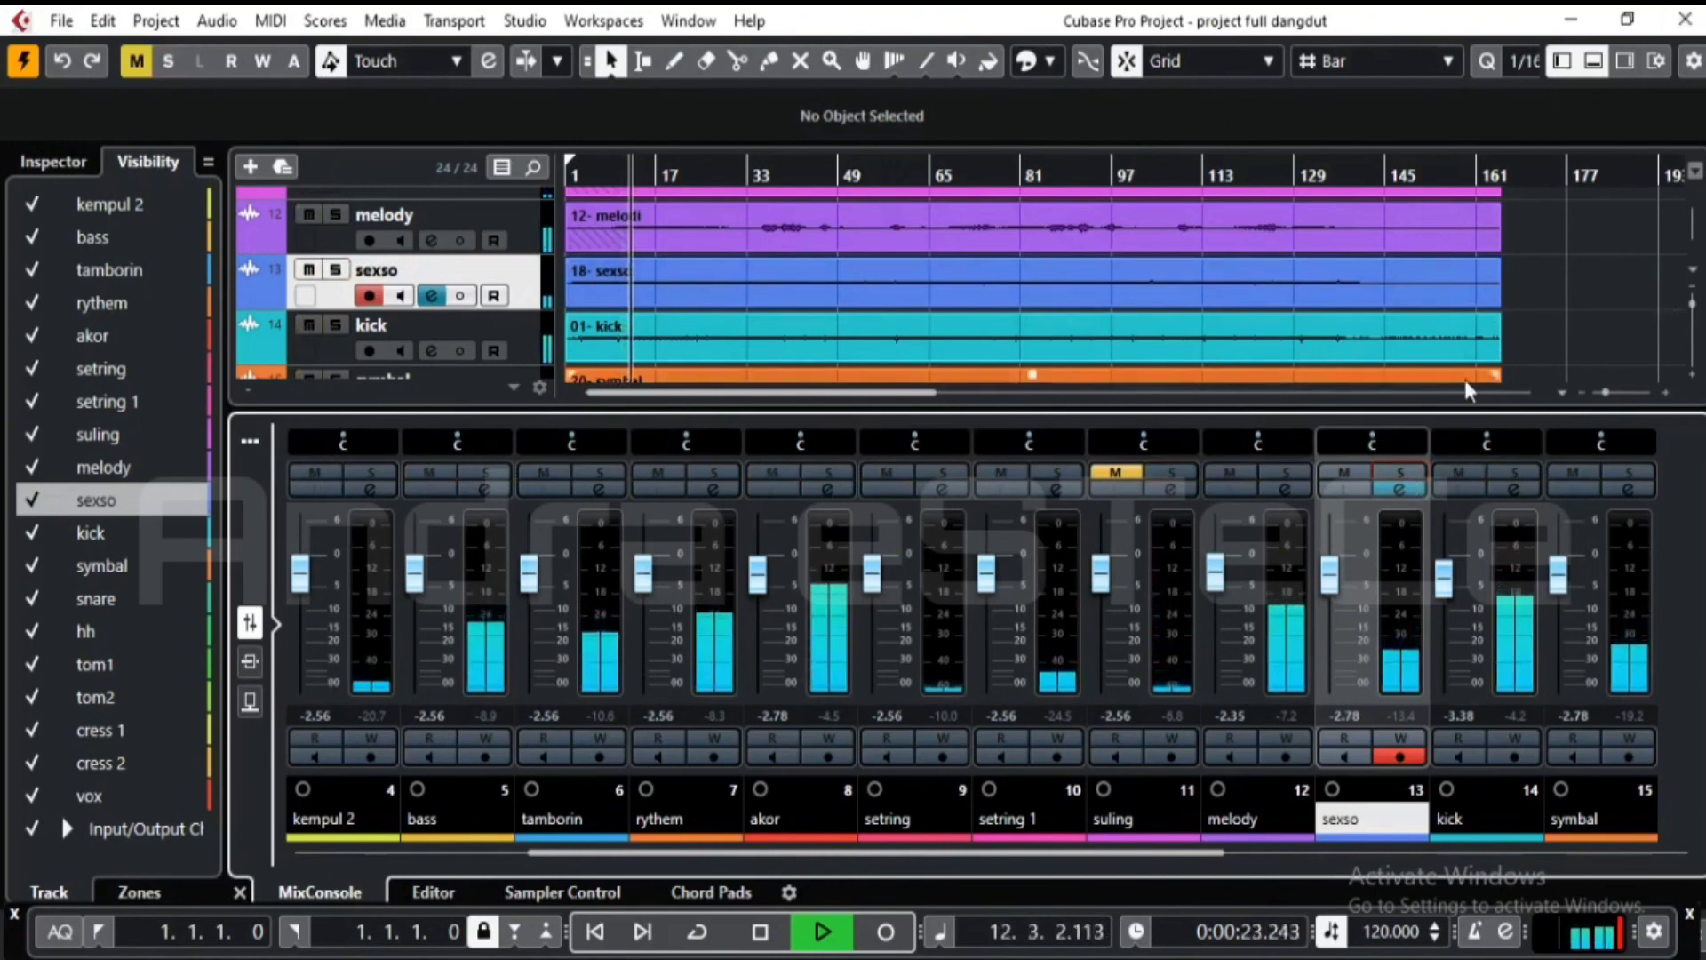
# - Hide the MixConsole below the tracks, stop playback and switch to OBS
pyautogui.hotkey('ctrl', 'alt', 'e')
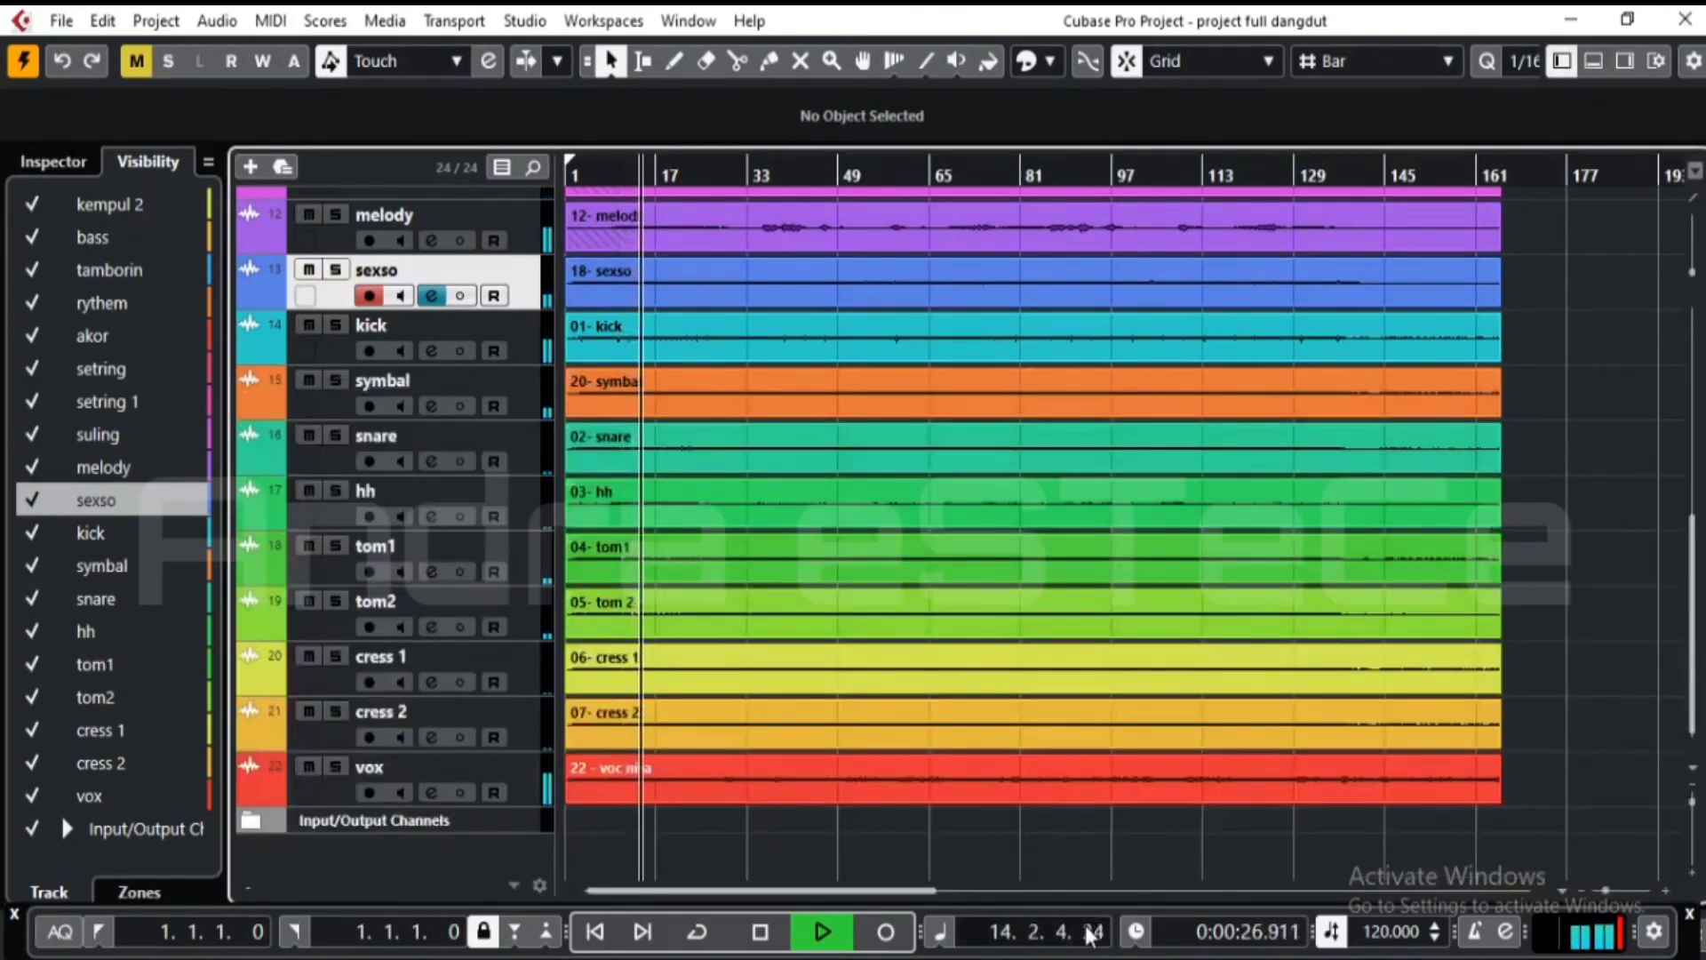
pyautogui.moveTo(953, 944)
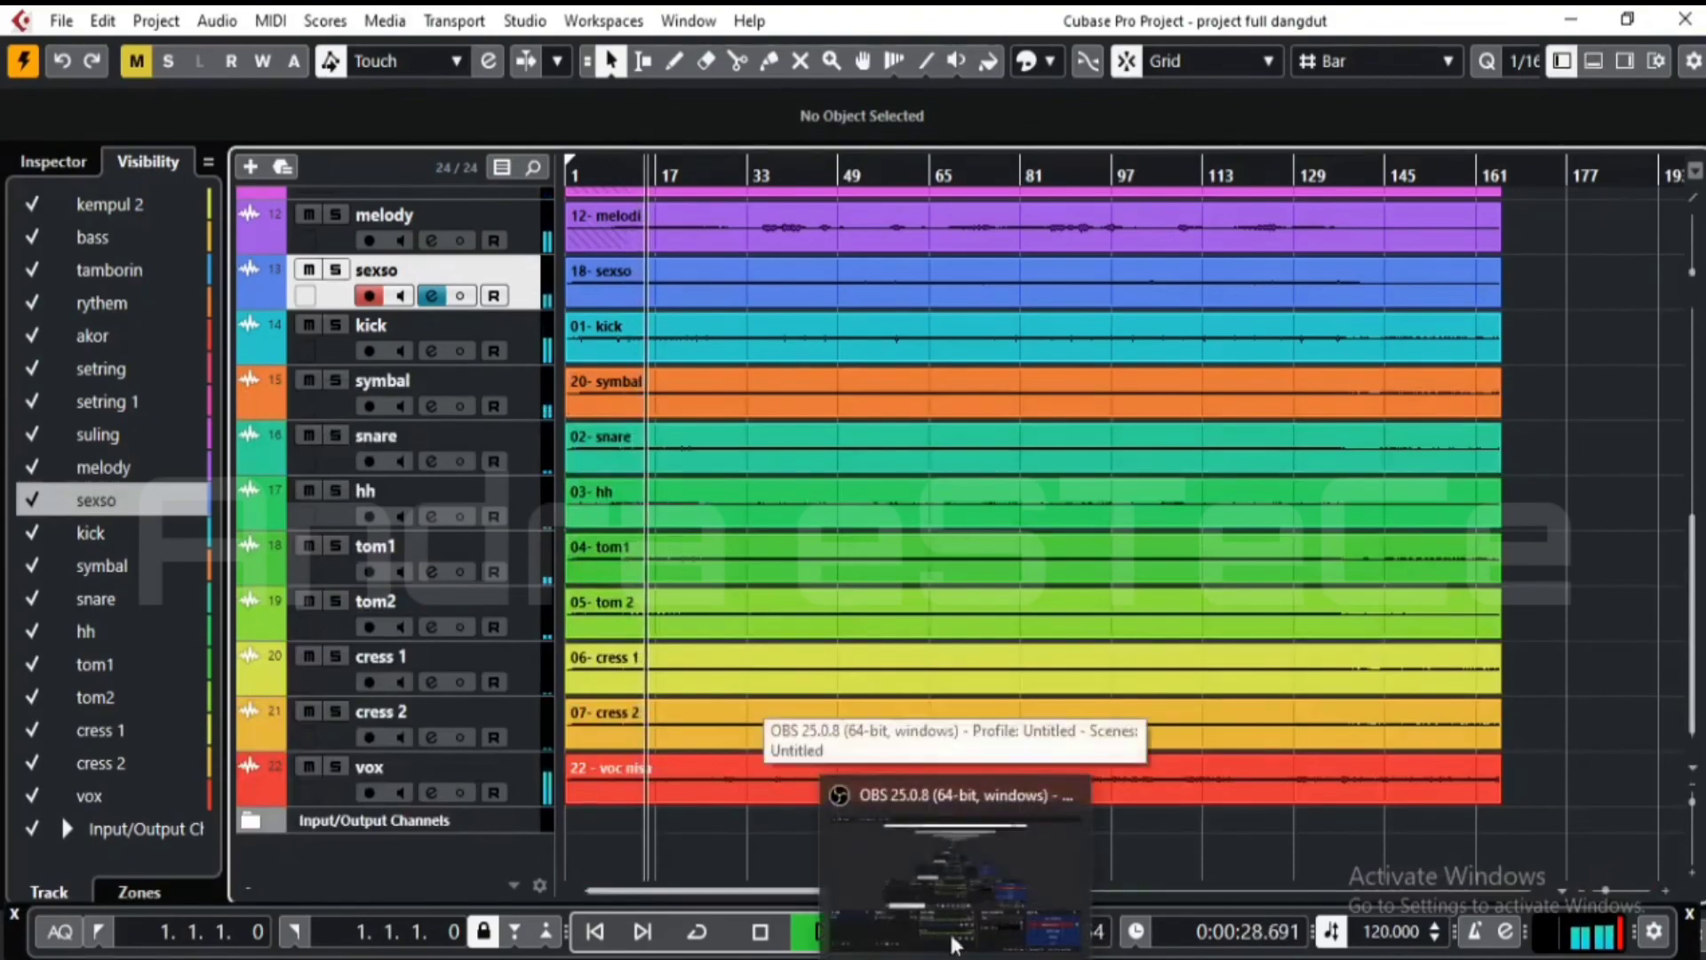
pyautogui.moveTo(968, 899)
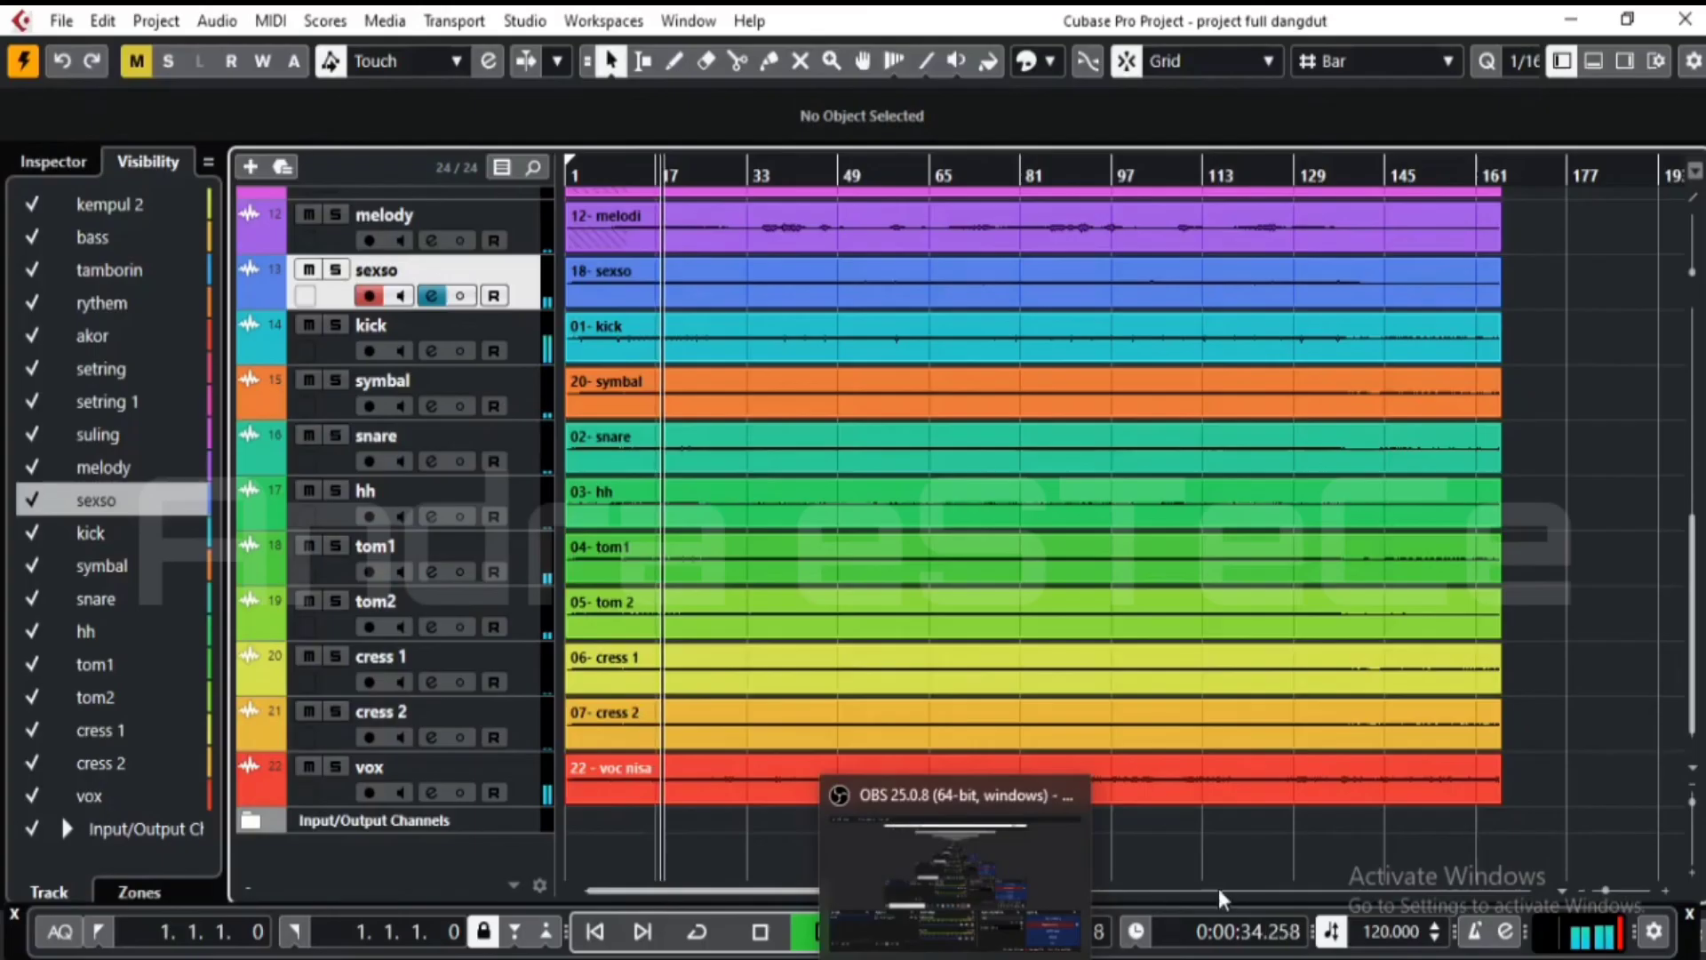
pyautogui.press('space')
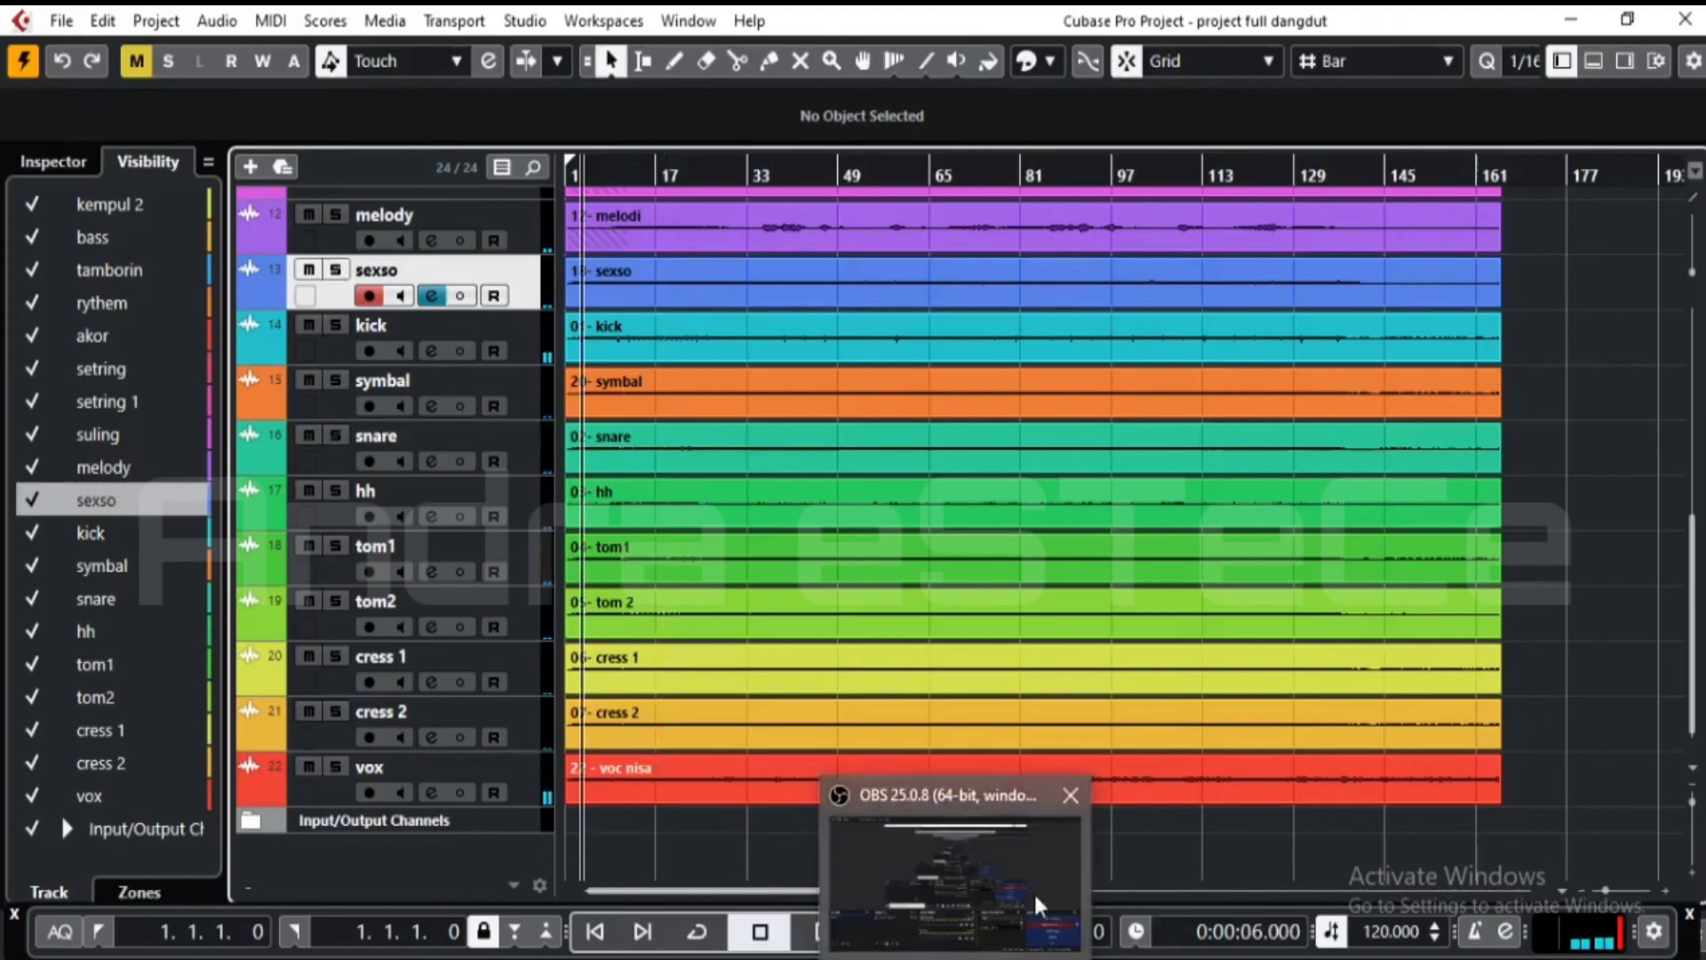
pyautogui.click(1032, 890)
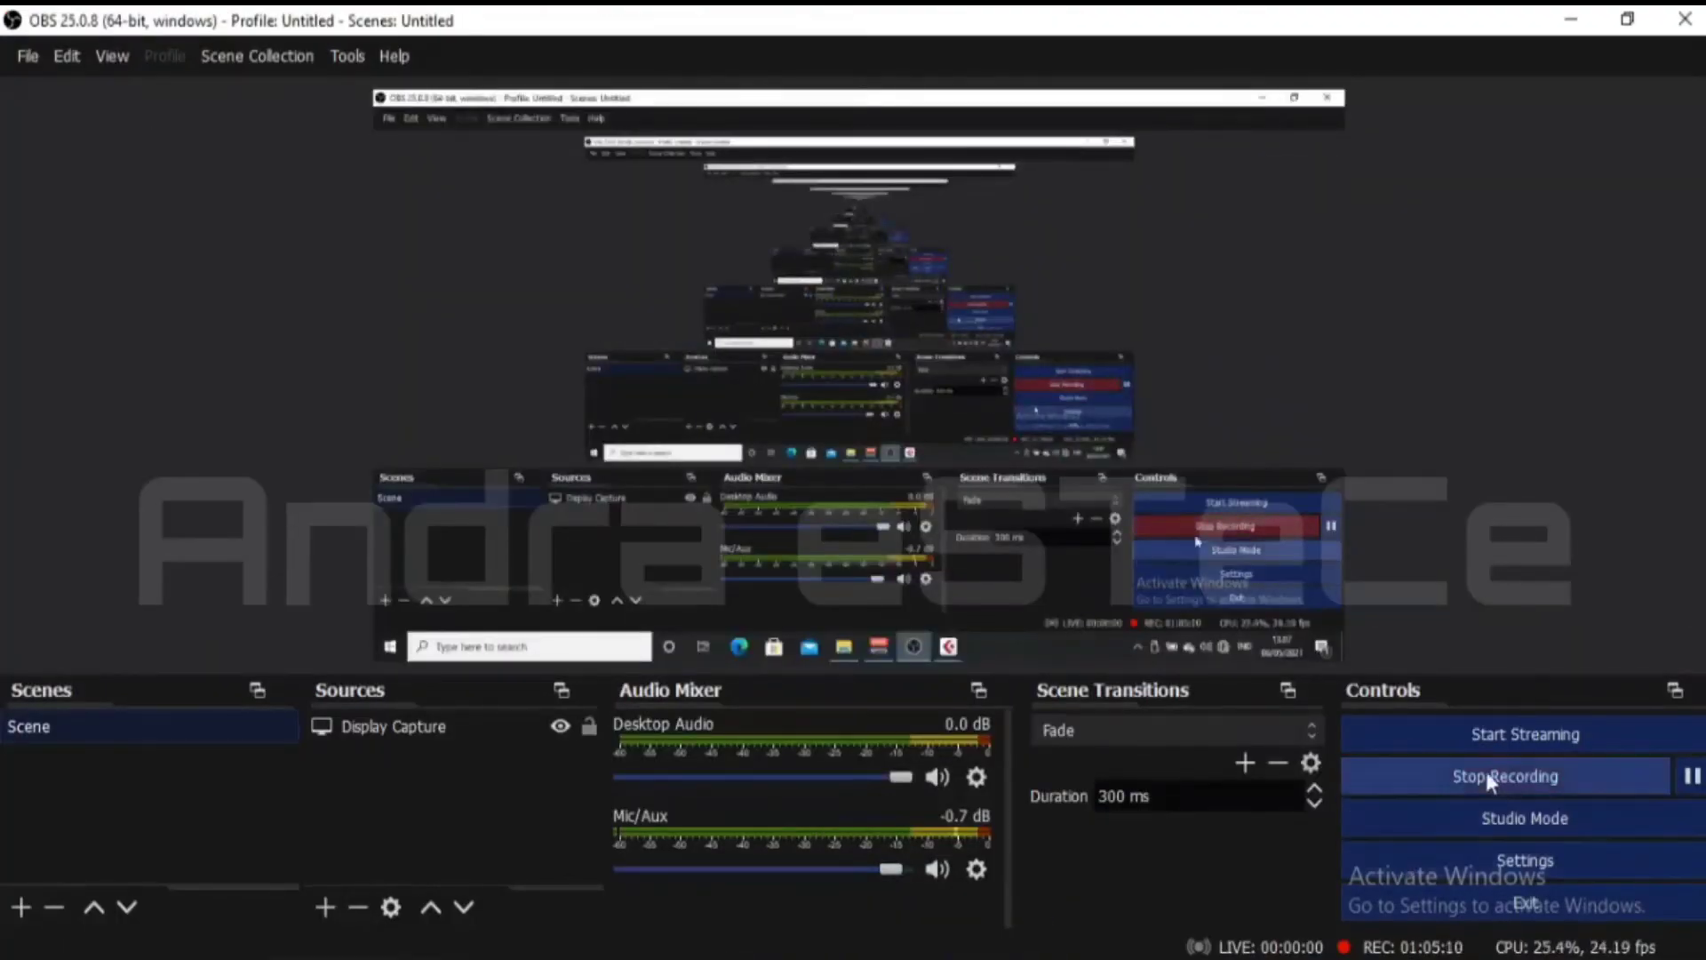